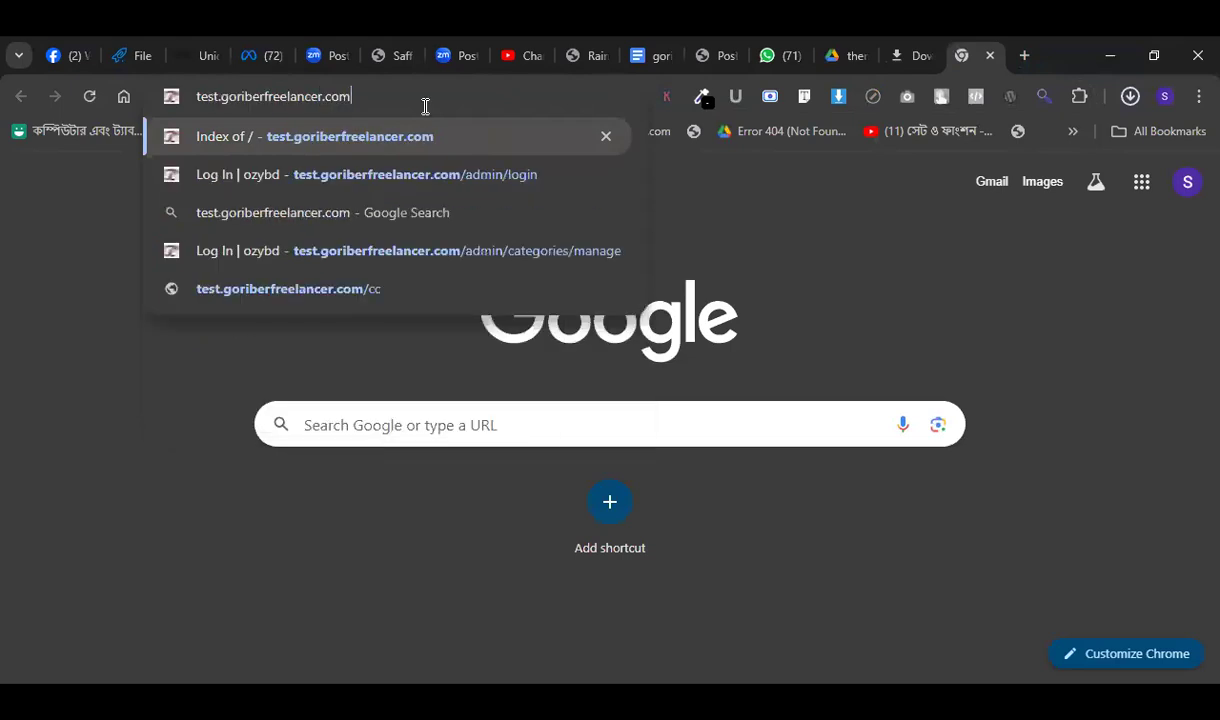
# Replace the goriberfreelancer.com part of the entered web address so that it reads test.homeheavenbd.com.
pyautogui.write('/w')
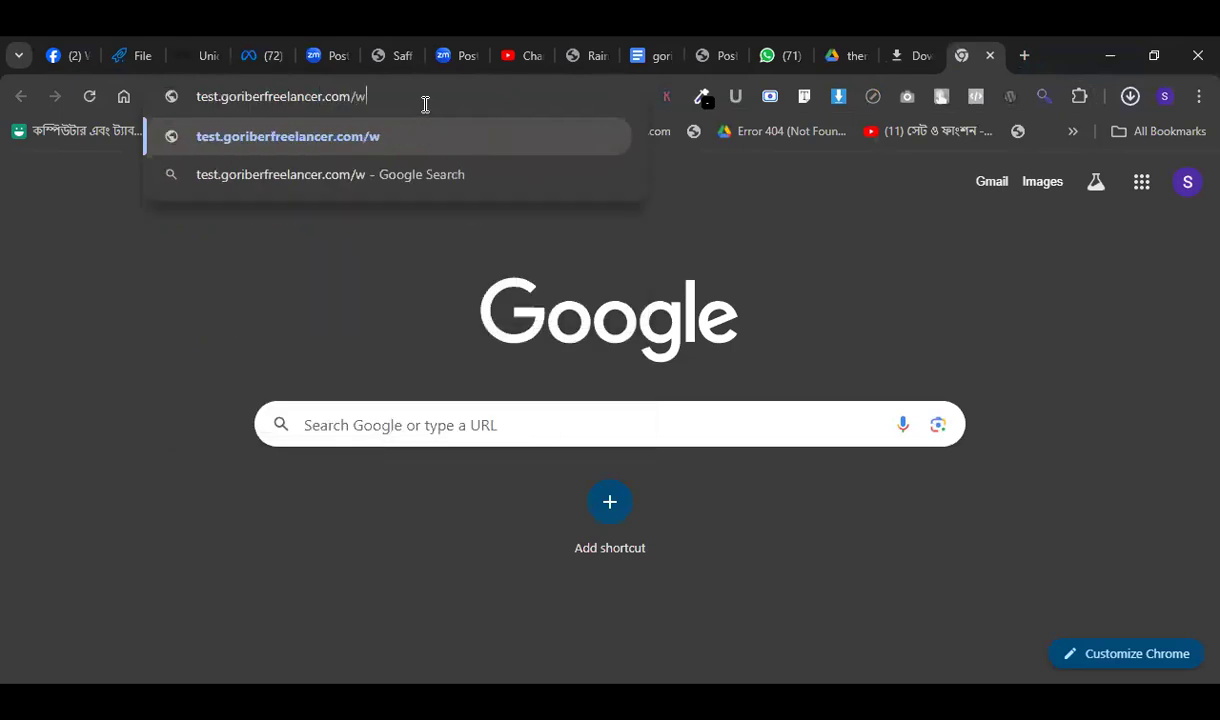
pyautogui.press('BackSpace')
pyautogui.press('BackSpace')
pyautogui.press('BackSpace')
pyautogui.press('BackSpace')
pyautogui.press('BackSpace')
pyautogui.press('BackSpace')
pyautogui.press('BackSpace')
pyautogui.press('BackSpace')
pyautogui.press('BackSpace')
pyautogui.press('BackSpace')
pyautogui.press('BackSpace')
pyautogui.press('BackSpace')
pyautogui.press('BackSpace')
pyautogui.press('BackSpace')
pyautogui.press('BackSpace')
pyautogui.press('BackSpace')
pyautogui.press('BackSpace')
pyautogui.press('BackSpace')
pyautogui.press('BackSpace')
pyautogui.press('BackSpace')
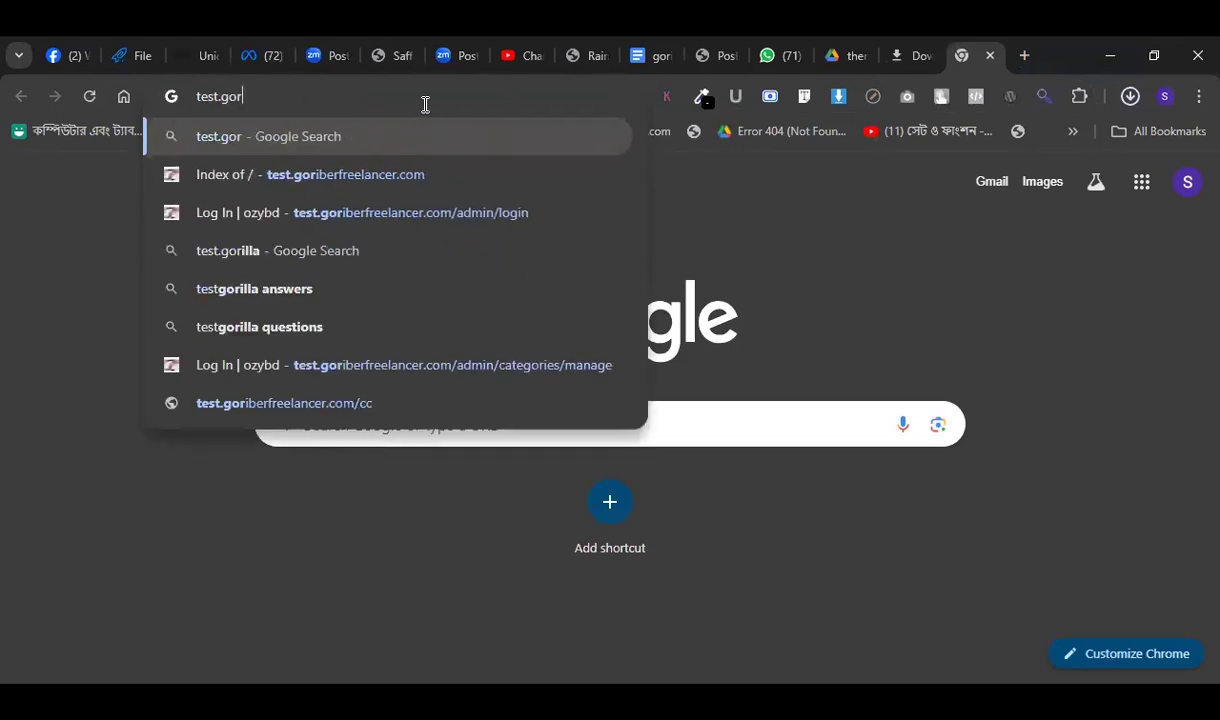
pyautogui.write('j')
pyautogui.press('BackSpace')
pyautogui.write('homeheavenbd.com')
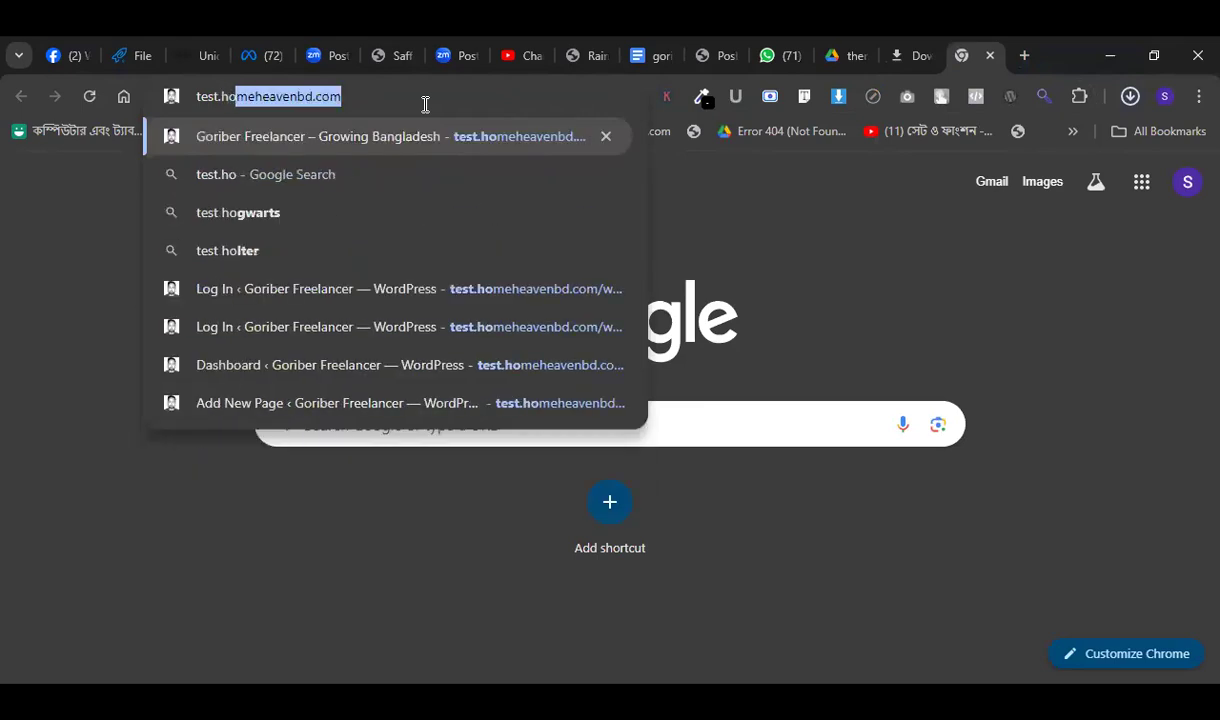
# Open the wp-admin page of test.homeheavenbd.com and log in to WordPress with the prefilled credentials.
pyautogui.click(425, 102)
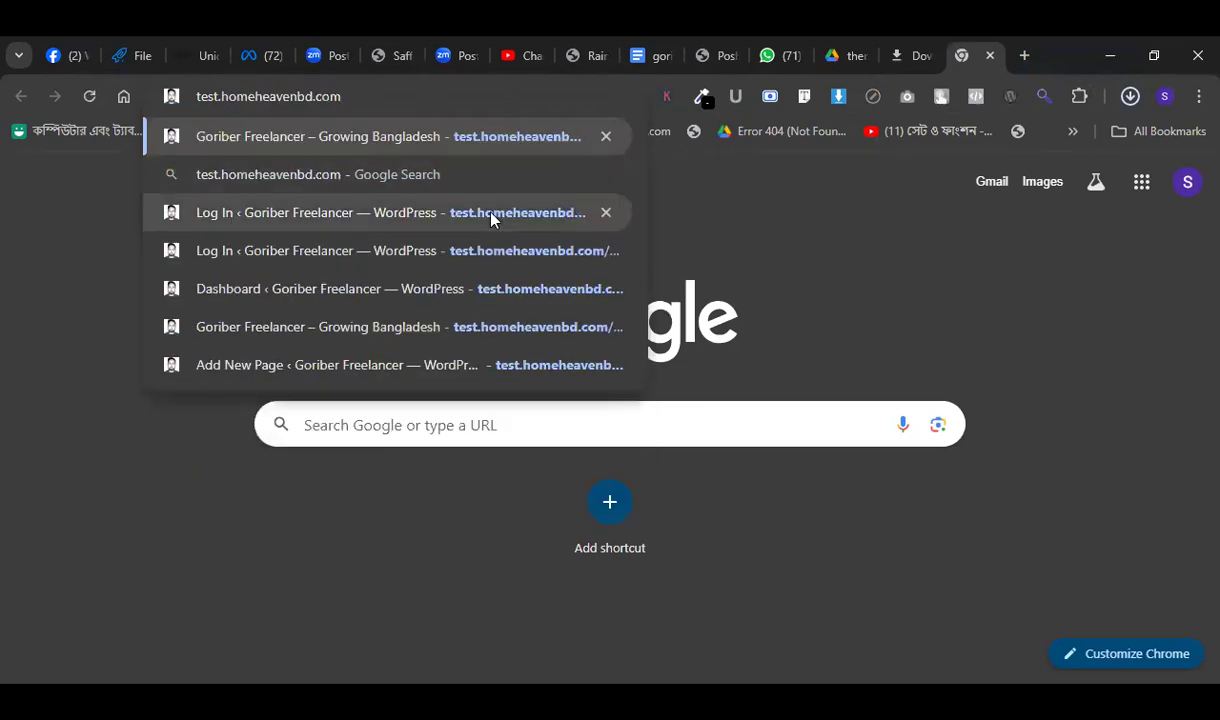
pyautogui.write('/wp')
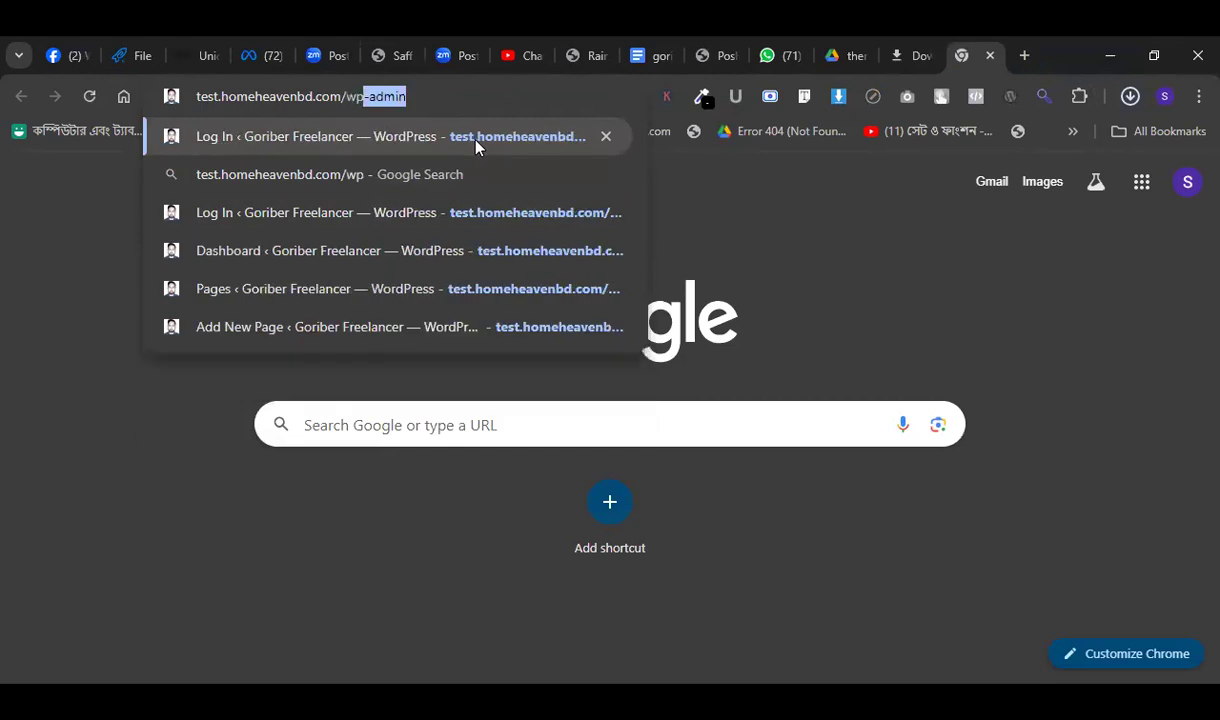
pyautogui.press('Return')
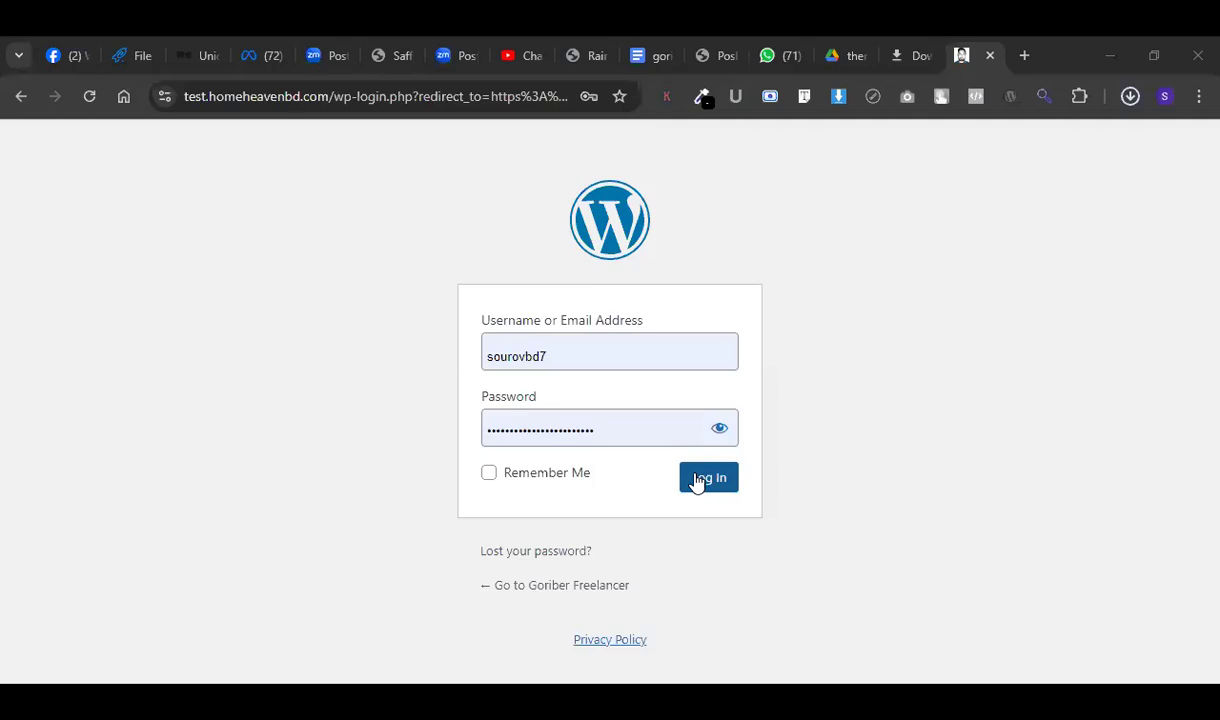
pyautogui.press('Return')
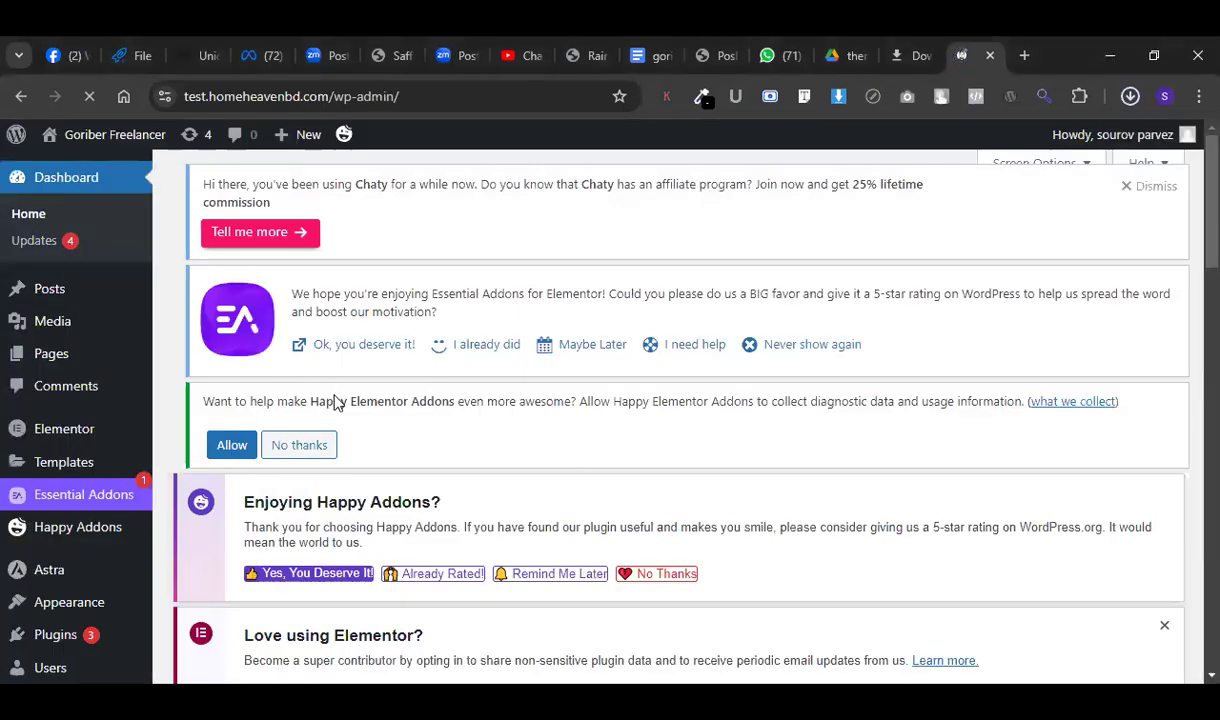
# Decline the "Love using Elementor?" data-sharing request on the WordPress dashboard and look over the remaining notices.
pyautogui.scroll(-4, 332, 404)
pyautogui.scroll(1, 336, 394)
pyautogui.scroll(3, 335, 395)
pyautogui.scroll(-2, 335, 395)
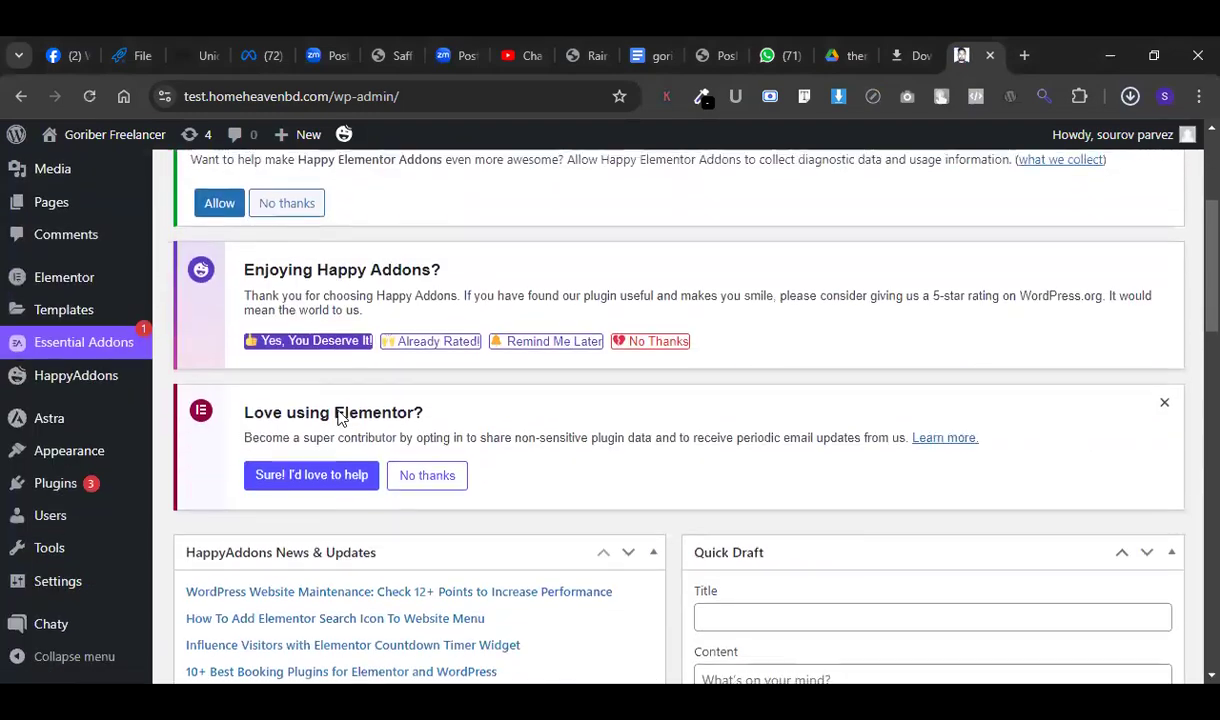
pyautogui.click(427, 472)
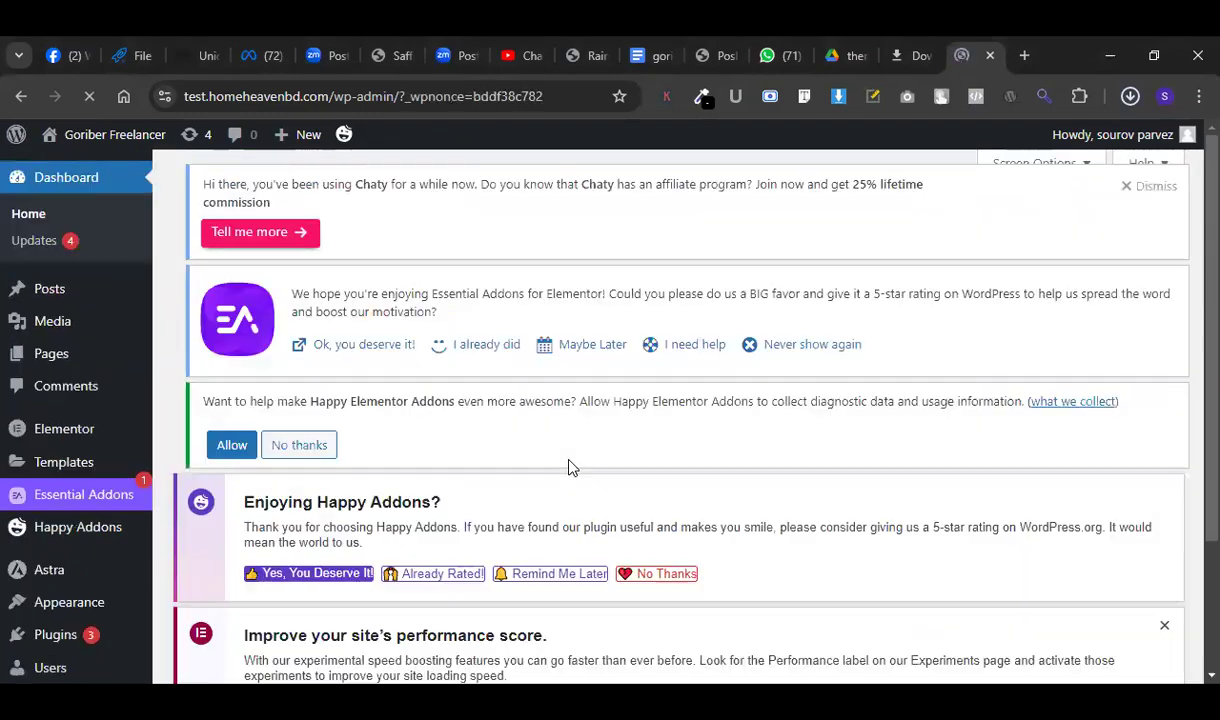
pyautogui.scroll(-4, 565, 472)
pyautogui.scroll(5, 565, 472)
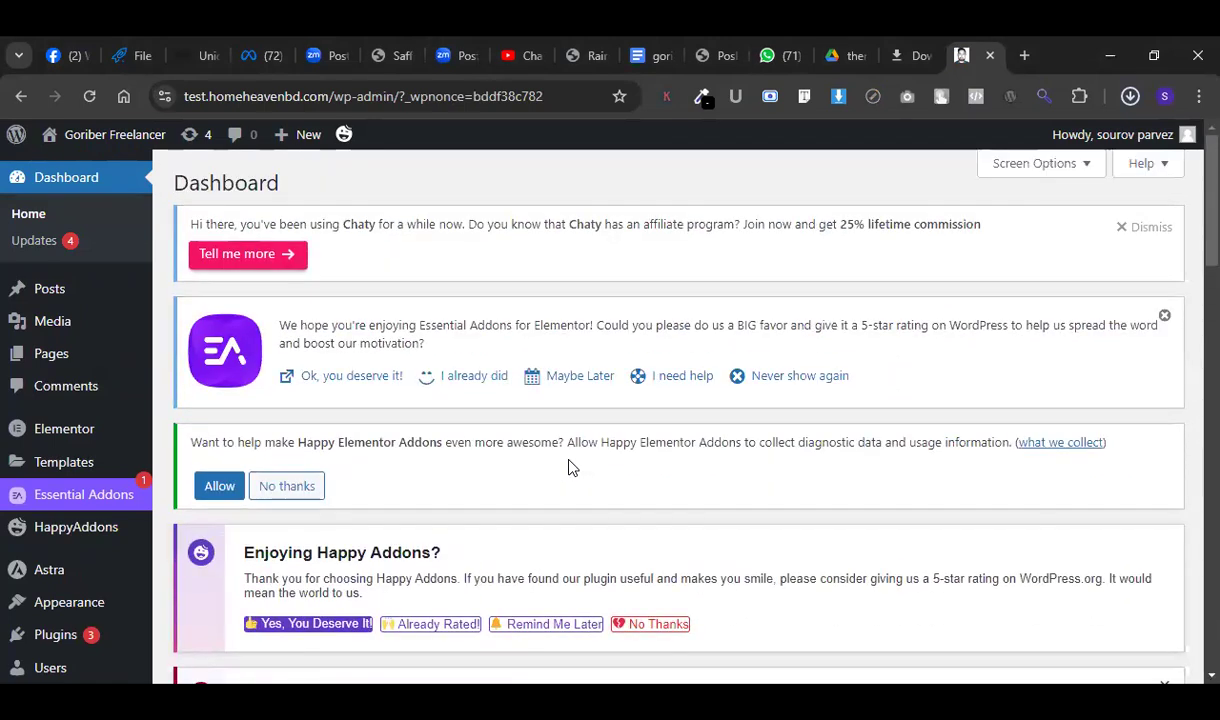
# Switch to Meta Ads Manager and set the campaign table's date range to This month.
pyautogui.hotkey('ctrl', '4')
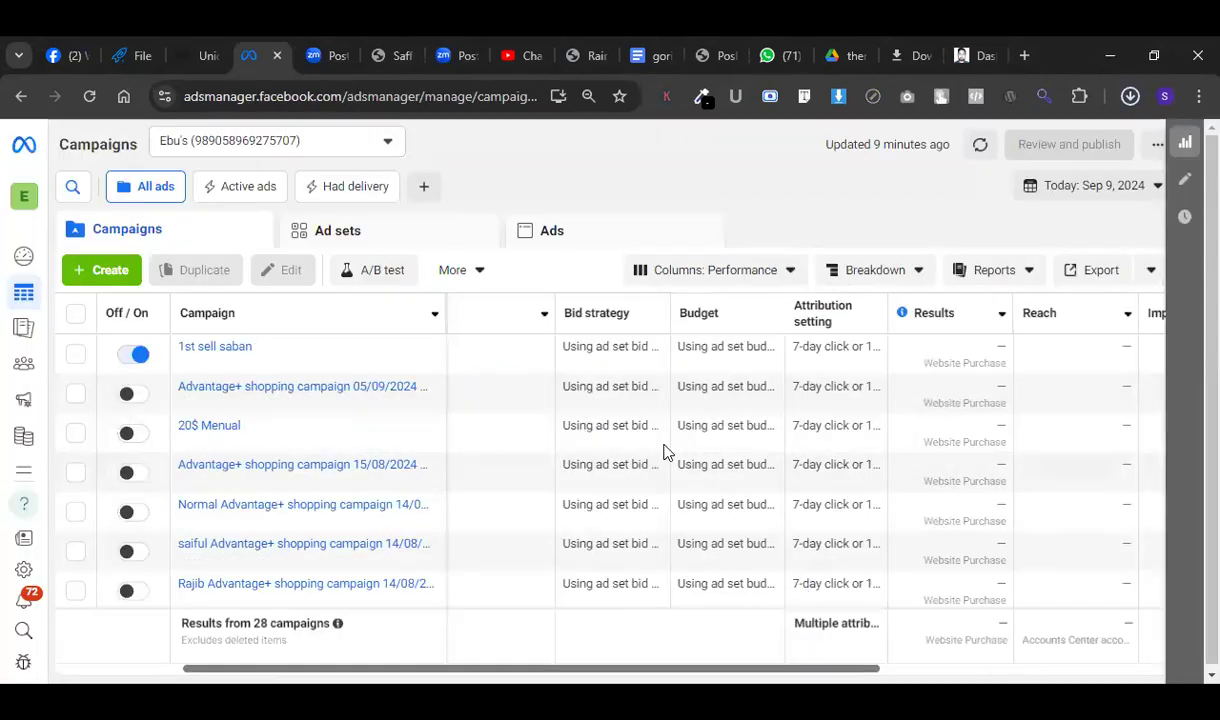
pyautogui.hscroll(5, 665, 452)
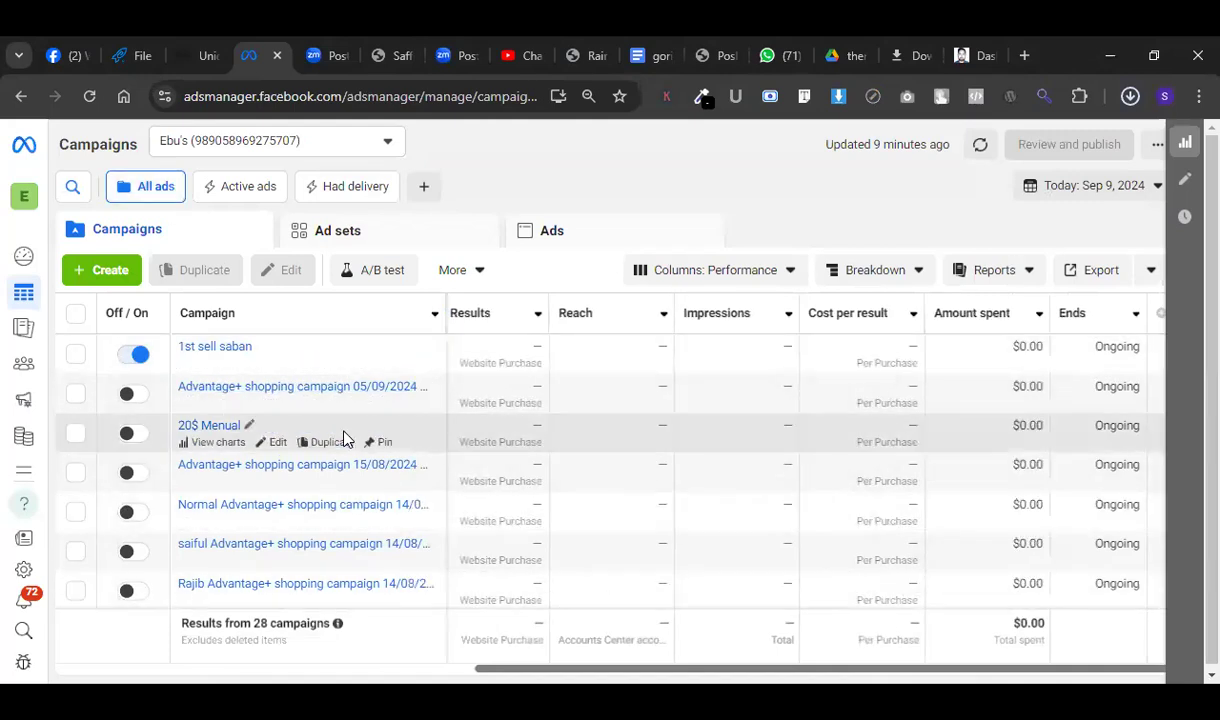
pyautogui.click(1073, 192)
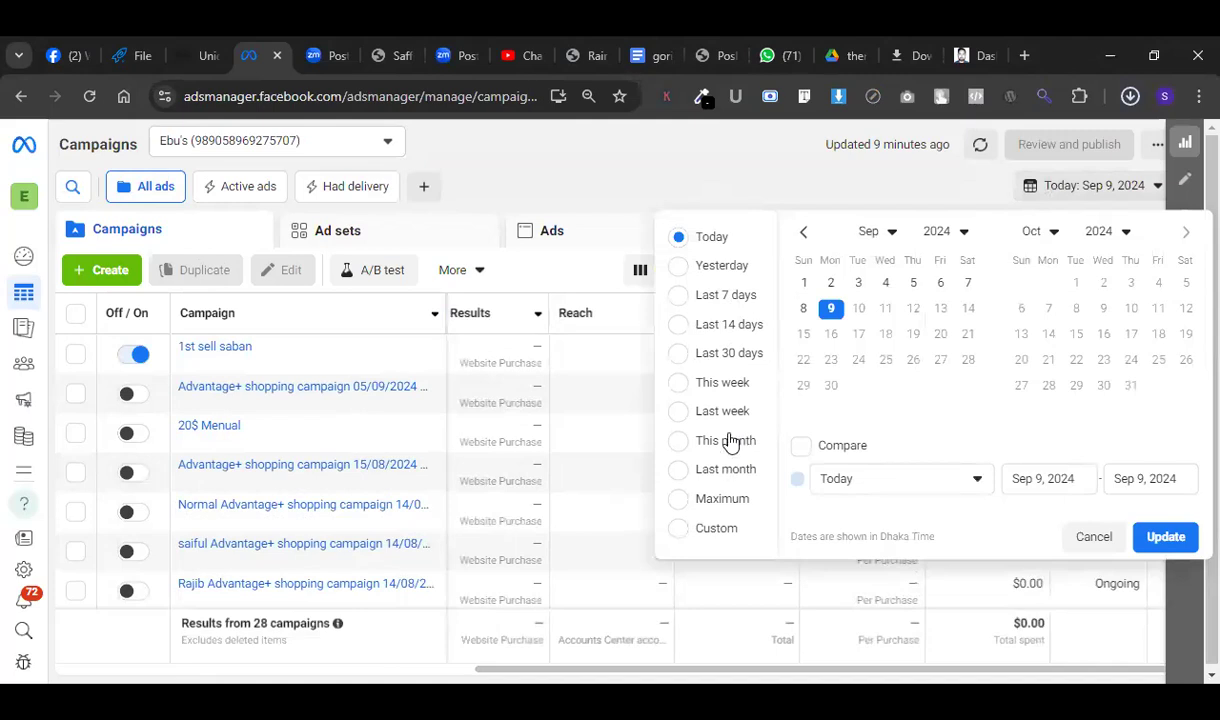
pyautogui.click(631, 437)
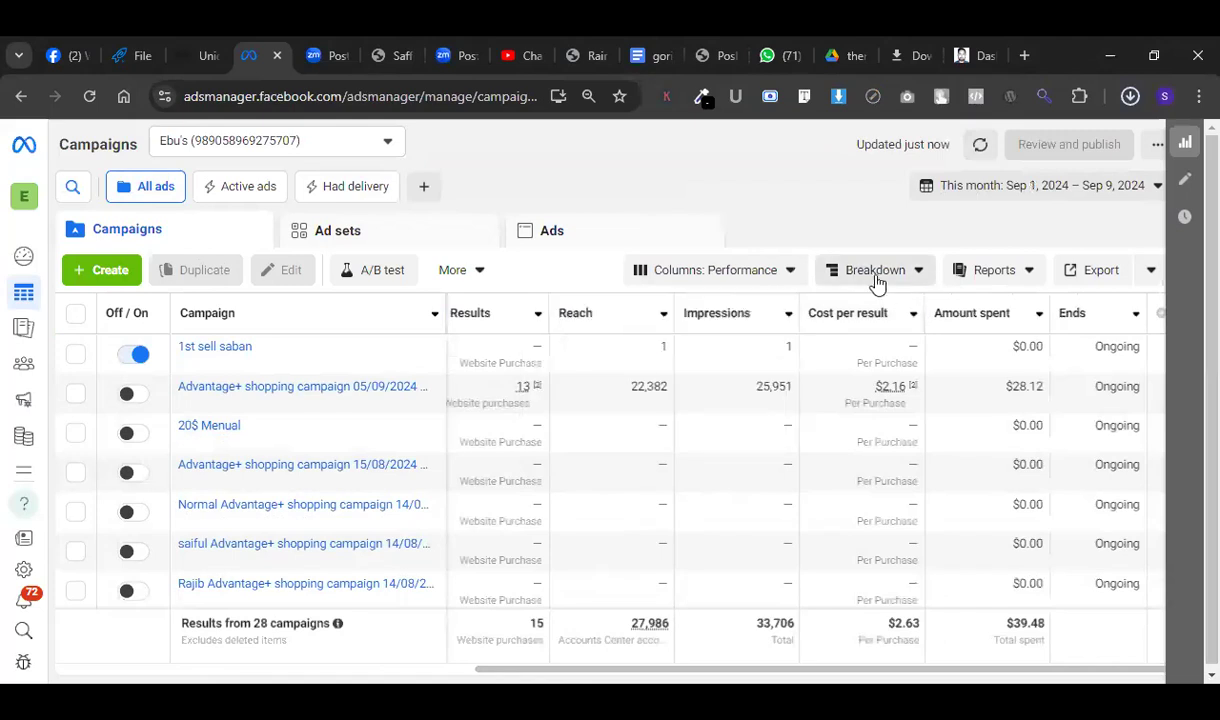
# Show the Performance and clicks columns and examine the link clicks, CPC and CTR of the Advantage+ shopping campaign 05/09/2024.
pyautogui.click(765, 276)
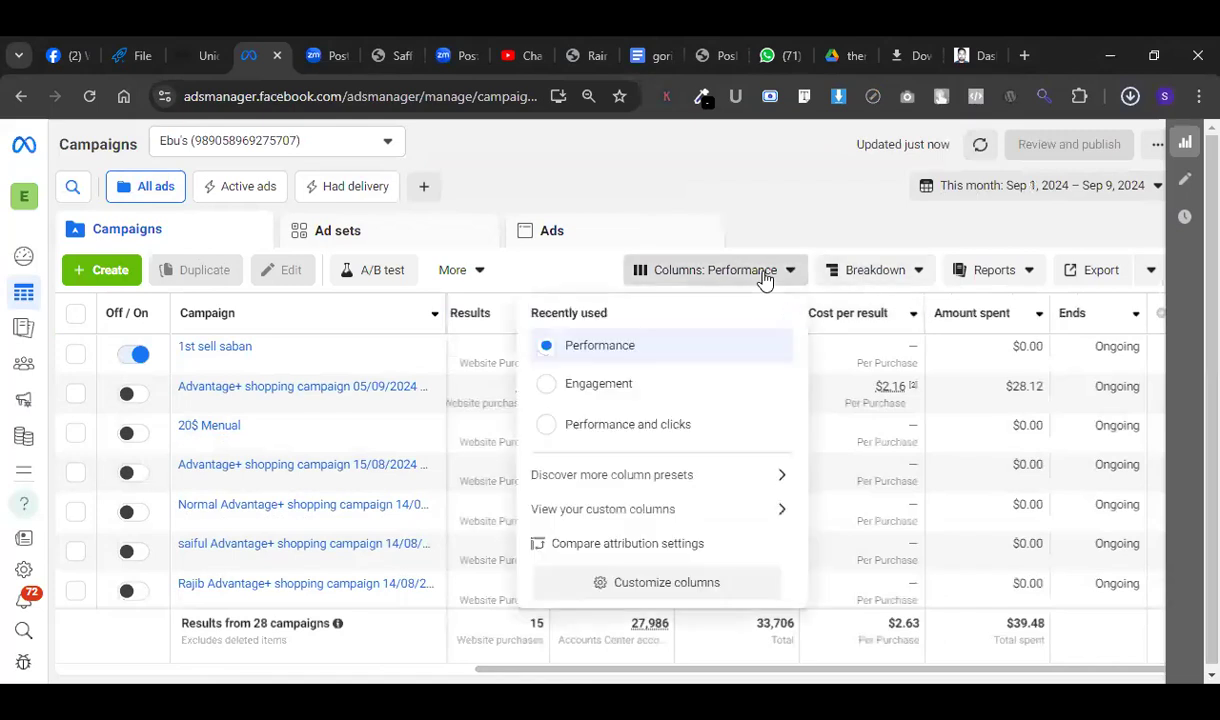
pyautogui.click(681, 425)
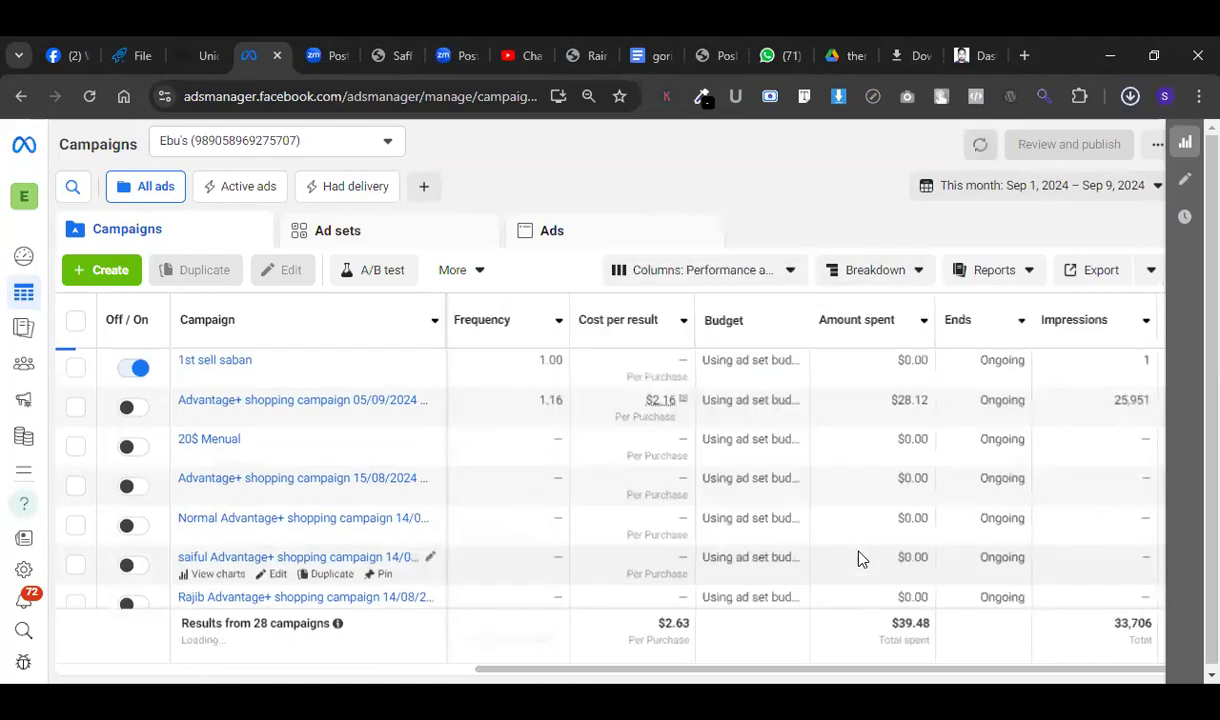
pyautogui.moveTo(850, 668); pyautogui.dragTo(1215, 682)
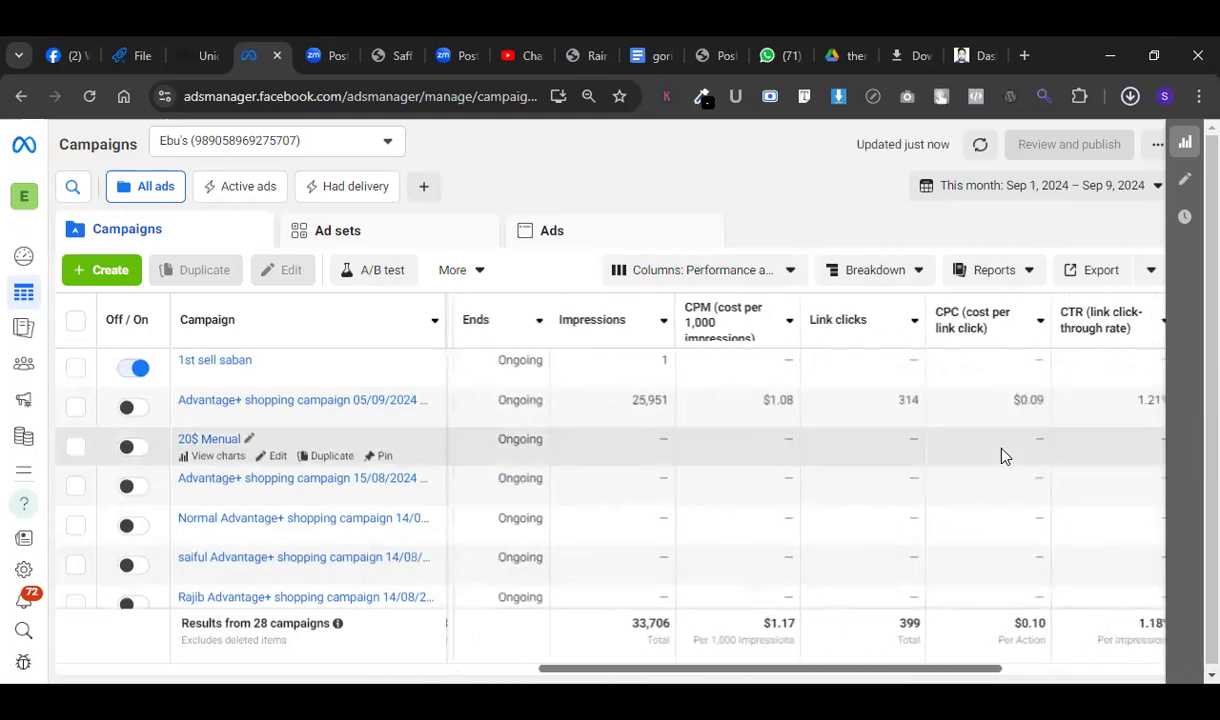
pyautogui.doubleClick(900, 400)
pyautogui.moveTo(957, 673); pyautogui.dragTo(1022, 670)
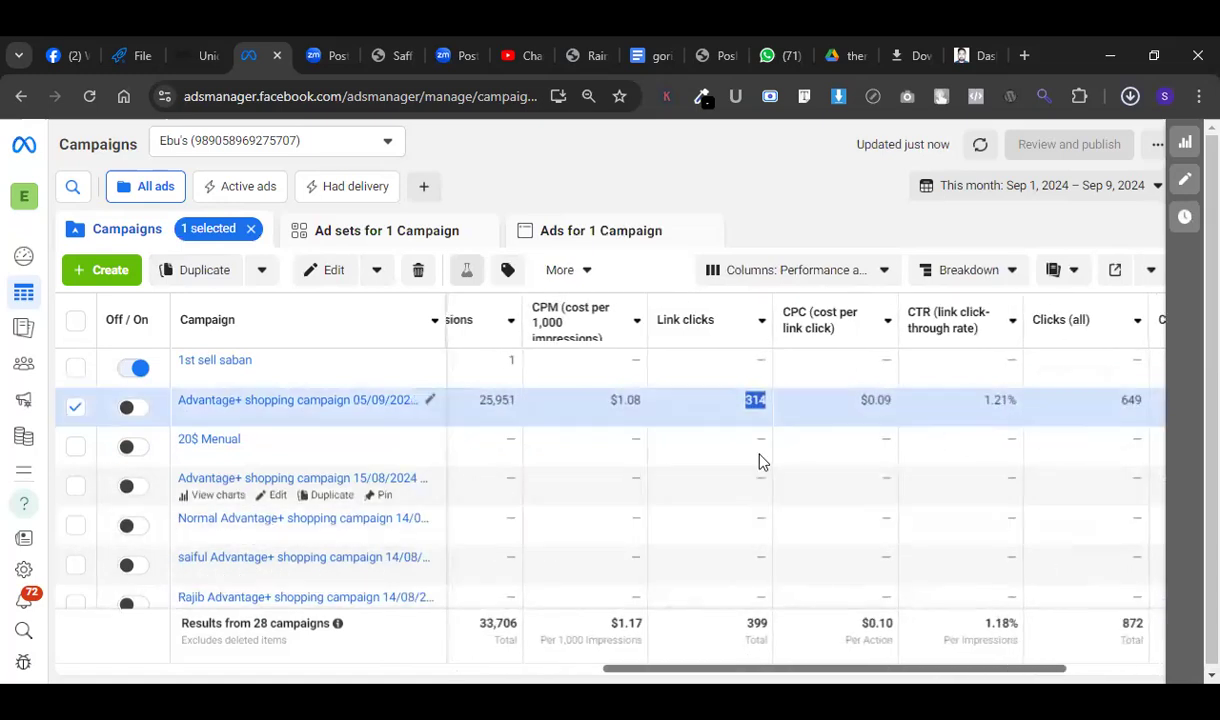
pyautogui.hscroll(-6, 760, 460)
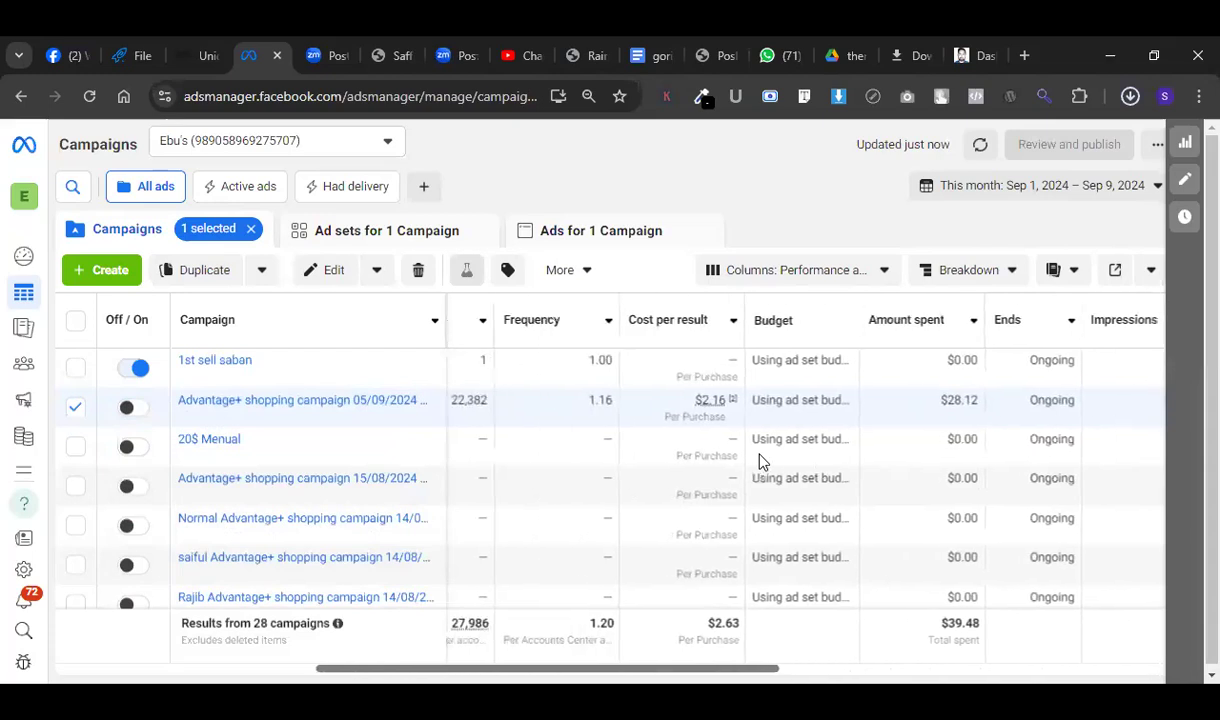
pyautogui.hscroll(-3, 760, 460)
pyautogui.hscroll(8, 98, 668)
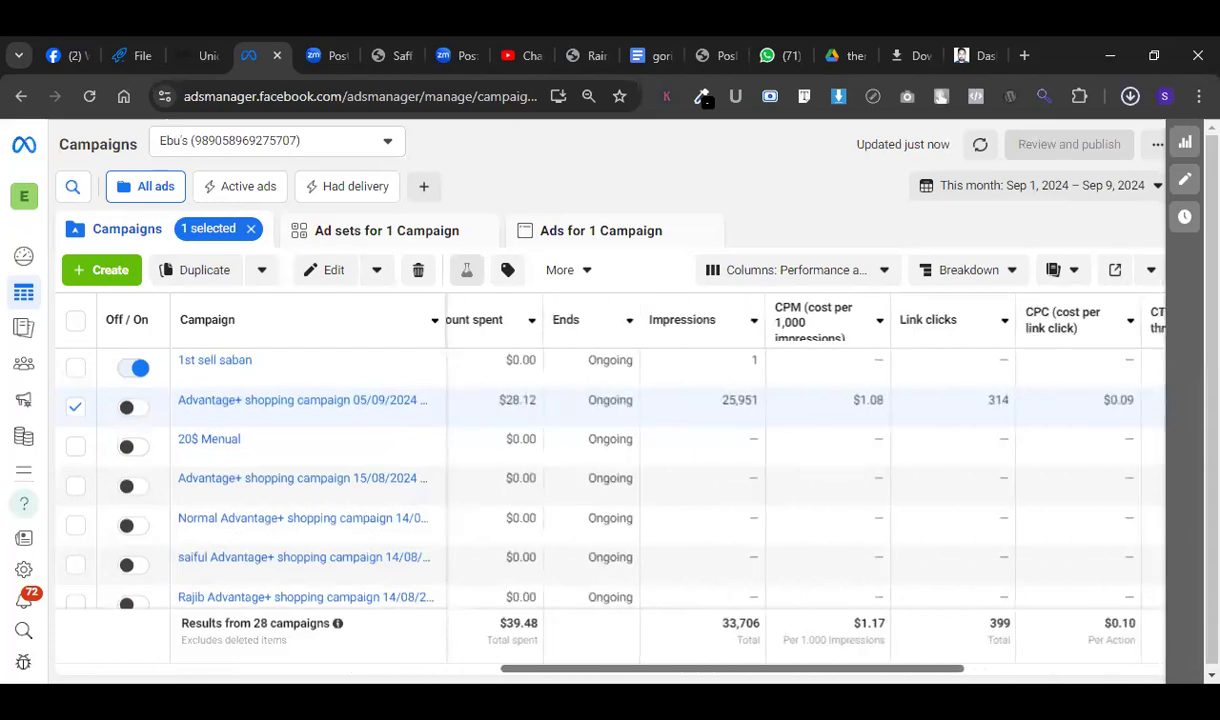
pyautogui.moveTo(800, 668); pyautogui.dragTo(952, 668)
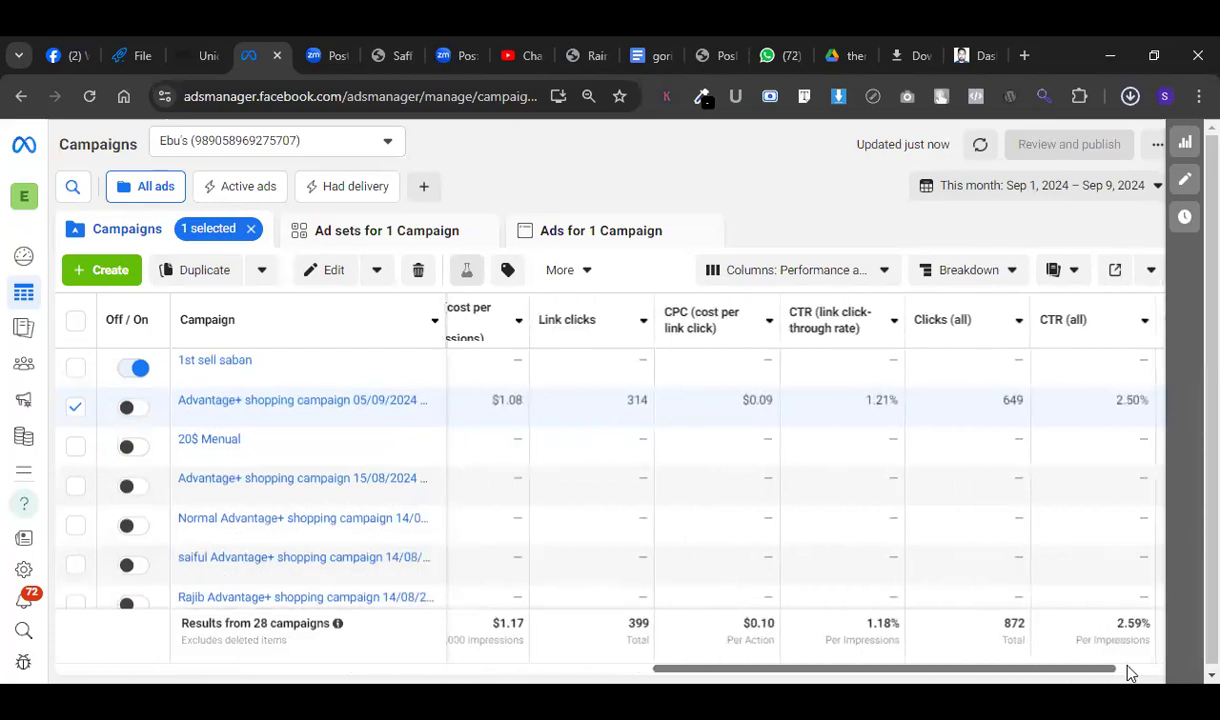
pyautogui.hscroll(3, 1051, 586)
pyautogui.hscroll(1, 1138, 676)
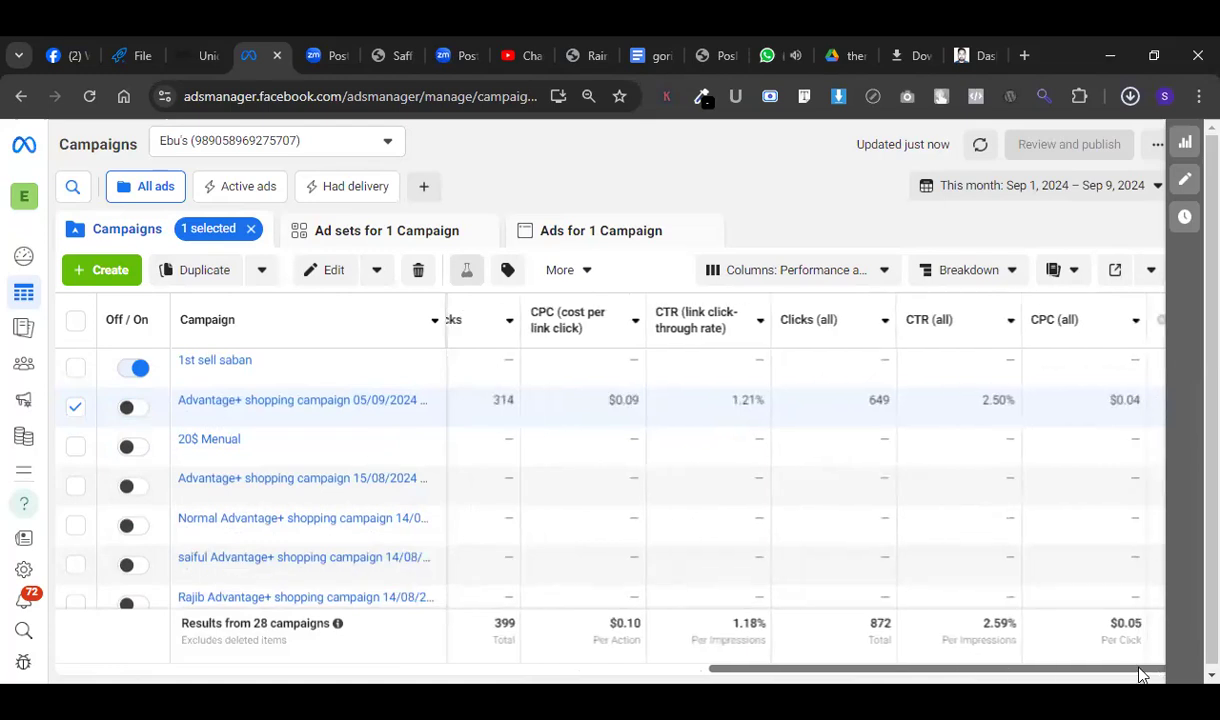
pyautogui.hscroll(-1, 1119, 362)
# Set the campaign table's columns back to the Performance preset.
pyautogui.click(1016, 183)
pyautogui.click(700, 180)
pyautogui.click(773, 276)
pyautogui.click(715, 386)
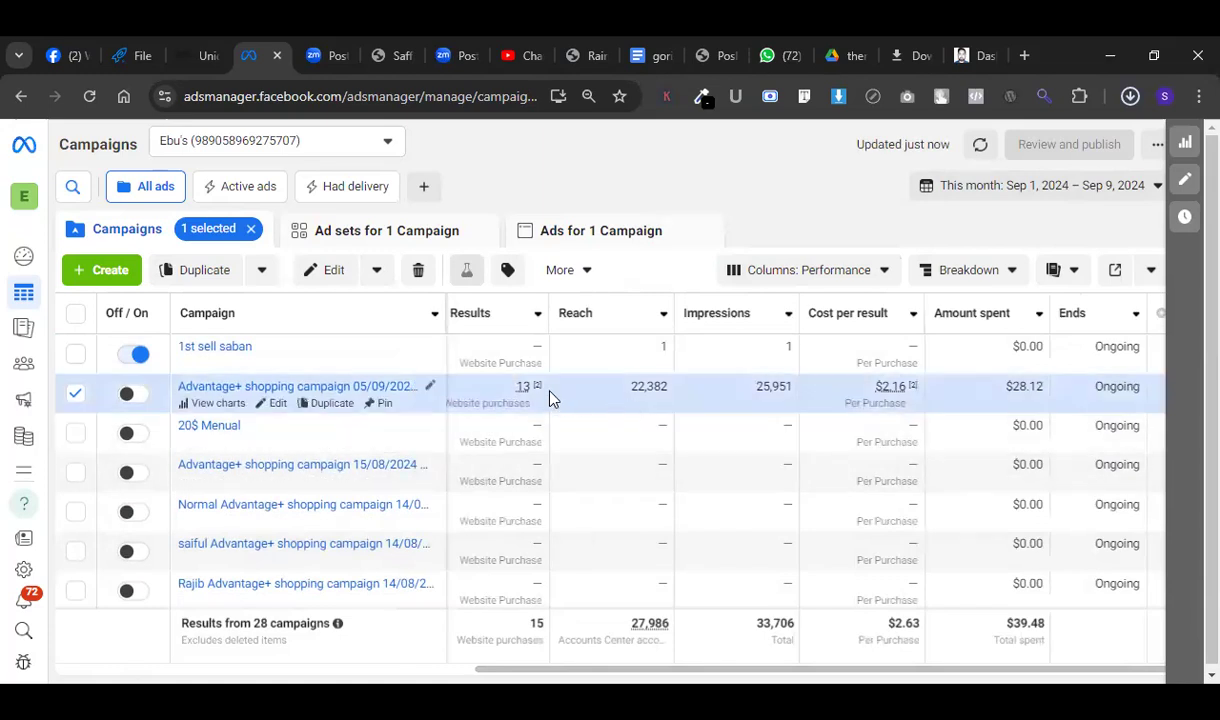
# Examine the conversion breakdown in the results of the Advantage+ shopping campaign 05/09/2024, and clear the campaign selection.
pyautogui.moveTo(528, 390)
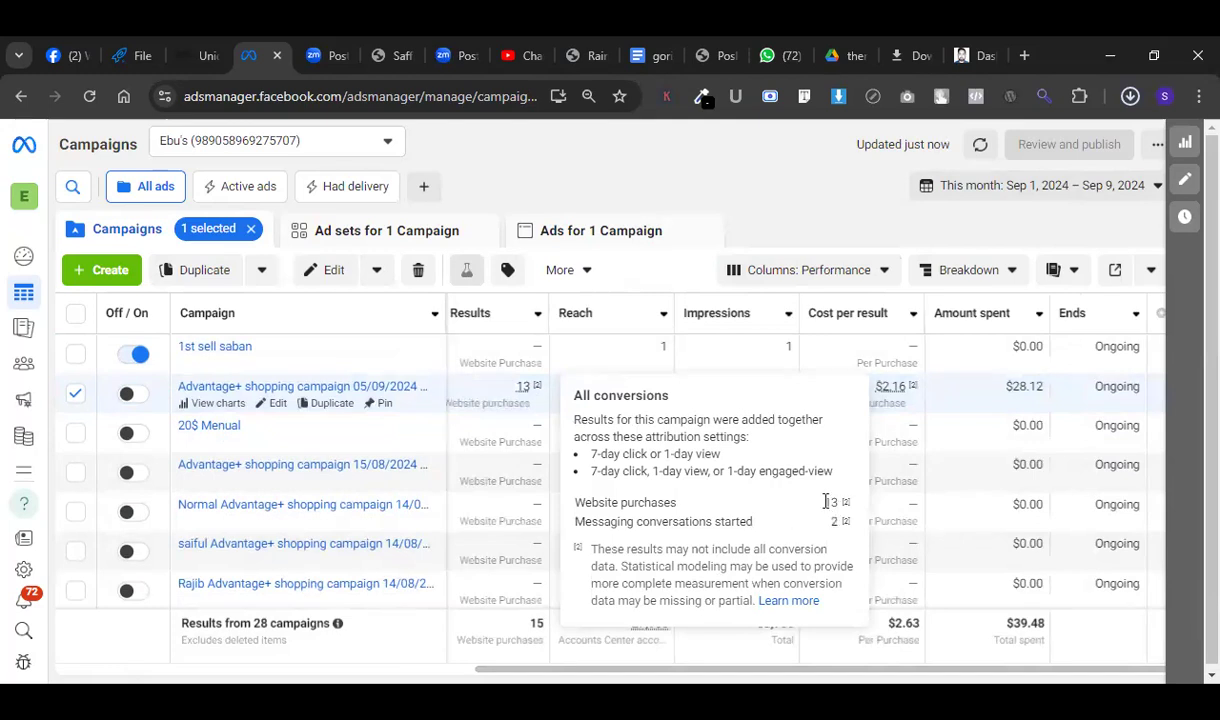
pyautogui.moveTo(838, 500); pyautogui.dragTo(828, 498)
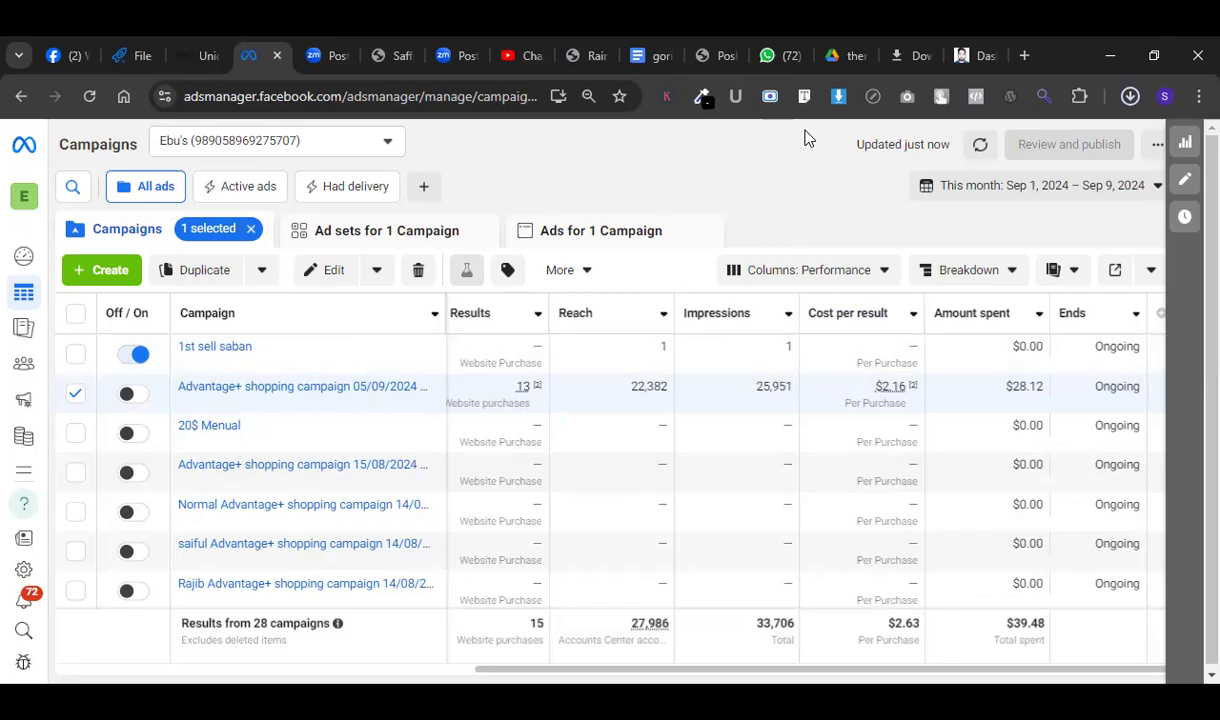
pyautogui.moveTo(523, 386)
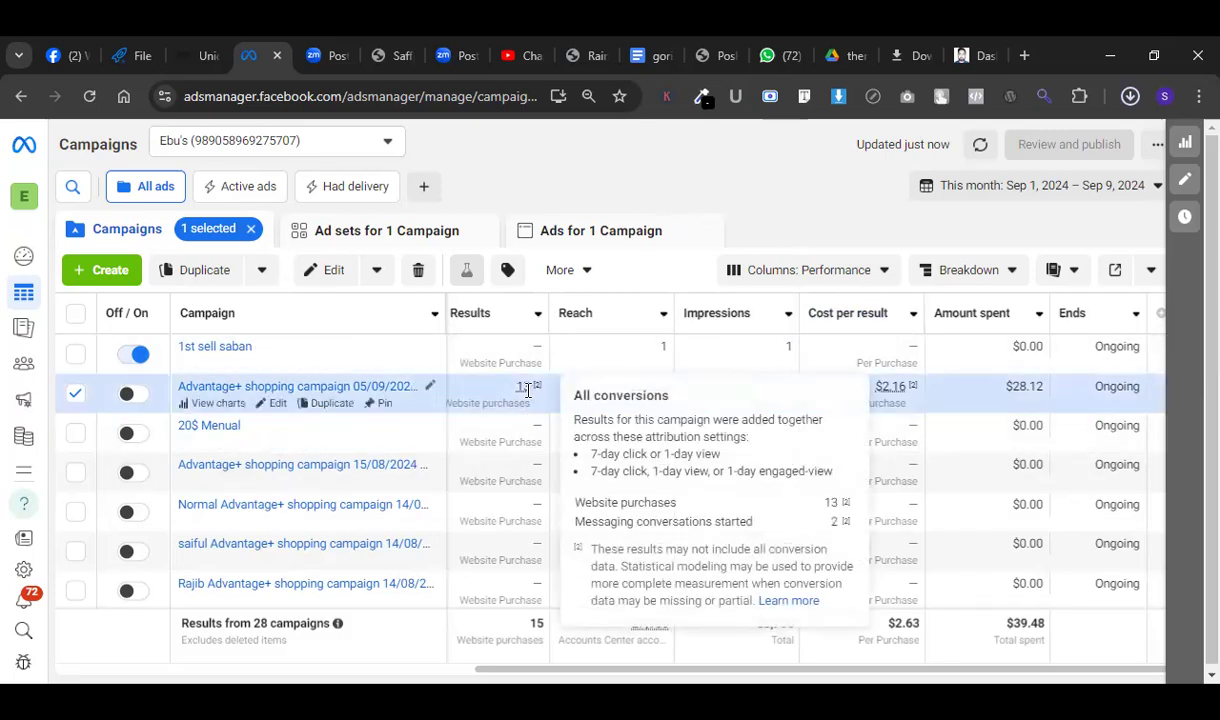
pyautogui.tripleClick(824, 515)
pyautogui.click(822, 522)
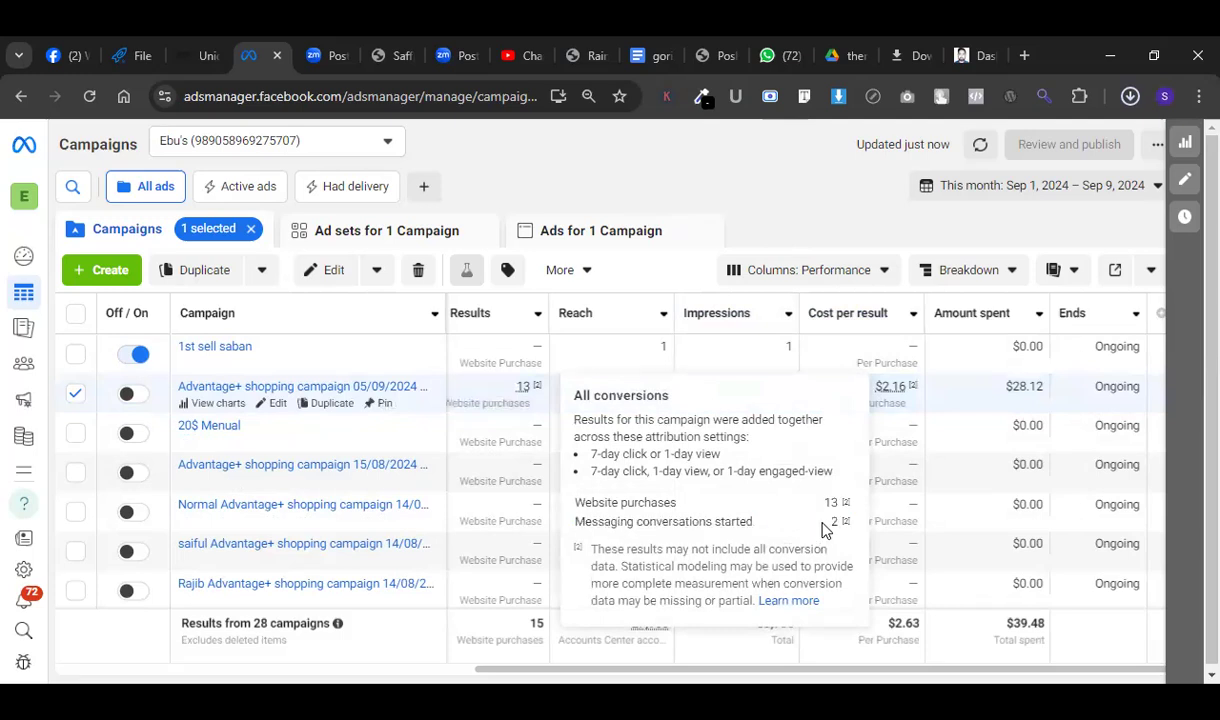
pyautogui.moveTo(857, 532); pyautogui.dragTo(574, 502)
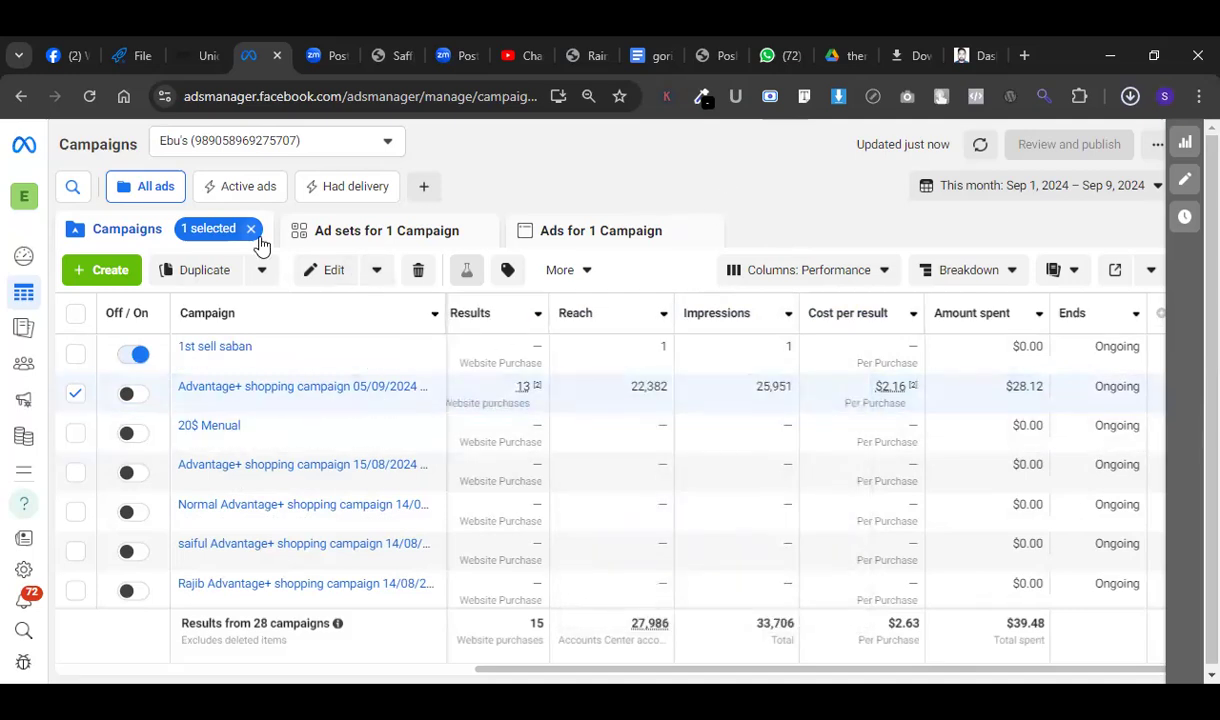
pyautogui.click(160, 229)
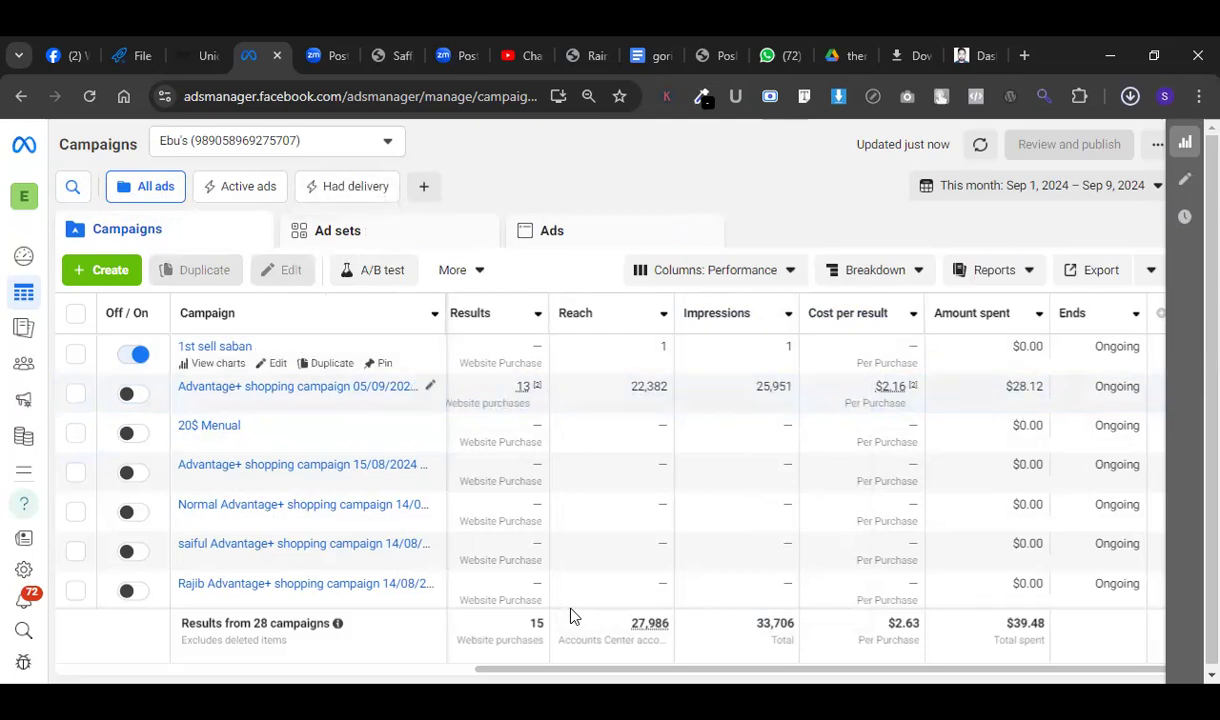
# Switch to the "goriber freelancer course outline" Google Doc and add the line "0 4/5 dollar 1 ta view add add" below "Picture change koren =".
pyautogui.hotkey('ctrl', 'Tab')
pyautogui.press('Return')
pyautogui.press('Return')
pyautogui.press('Return')
pyautogui.write('0 4')
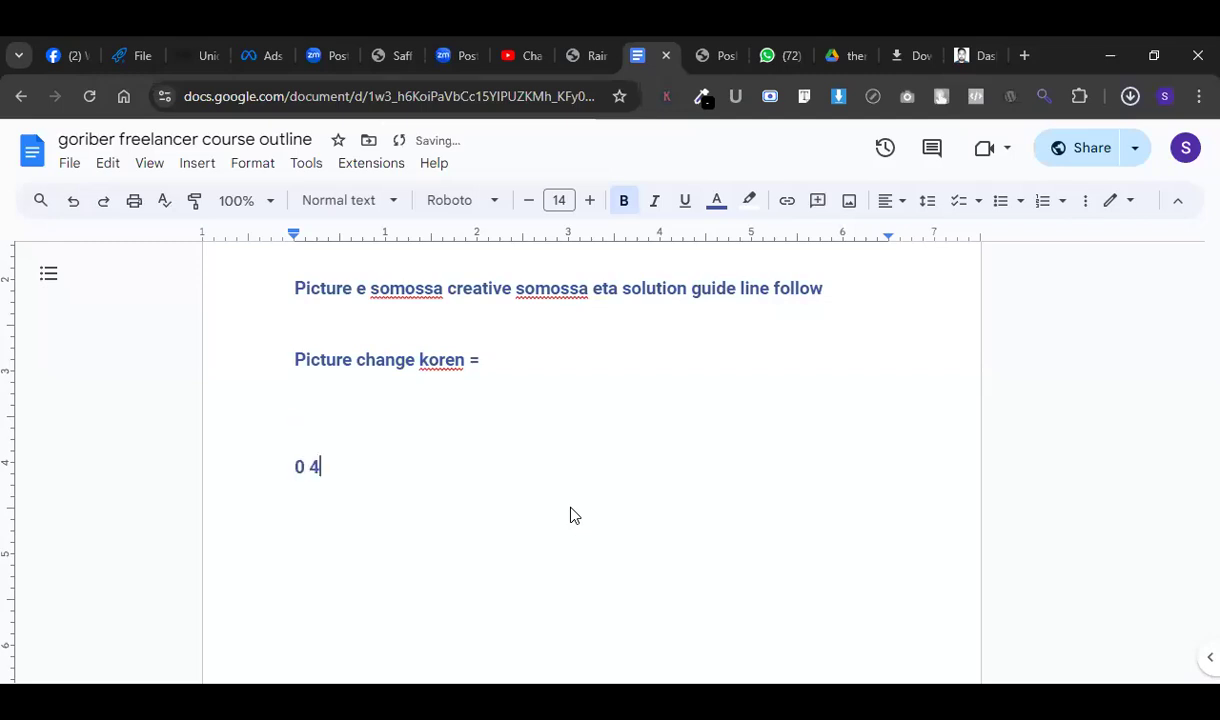
pyautogui.write('/5 dol')
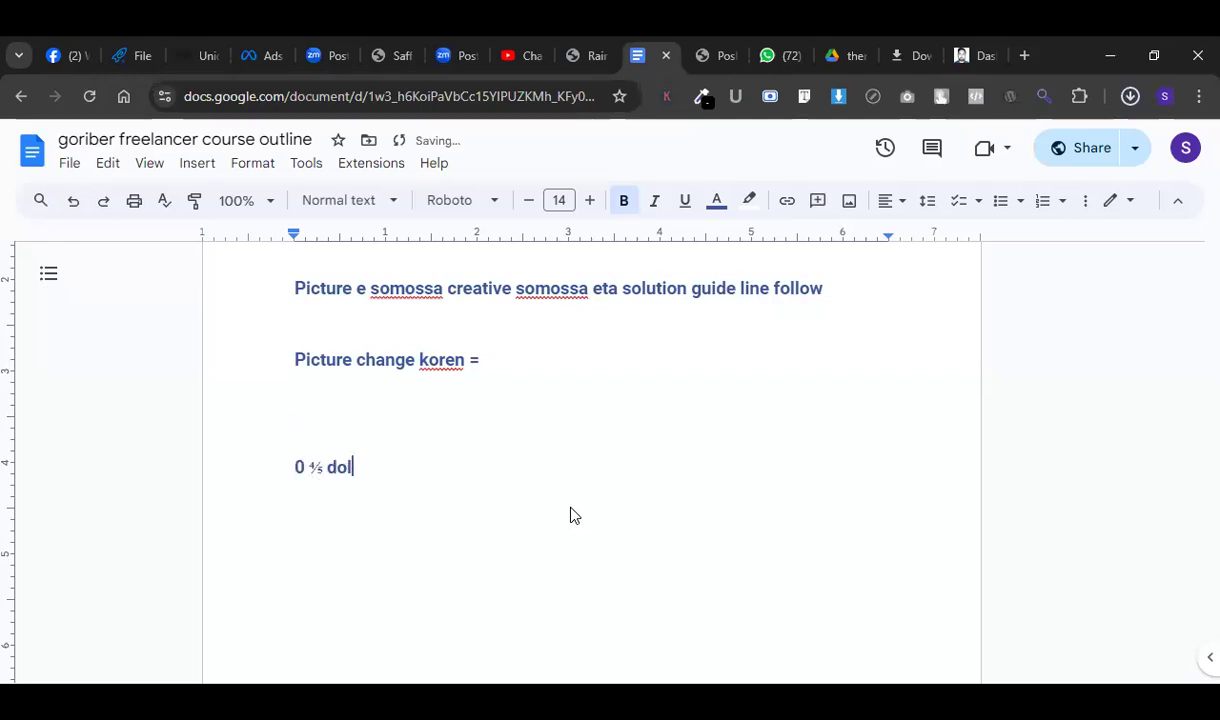
pyautogui.write('lar 1 yta')
pyautogui.press('BackSpace')
pyautogui.press('BackSpace')
pyautogui.press('BackSpace')
pyautogui.write('ta p')
pyautogui.press('BackSpace')
pyautogui.write('view add')
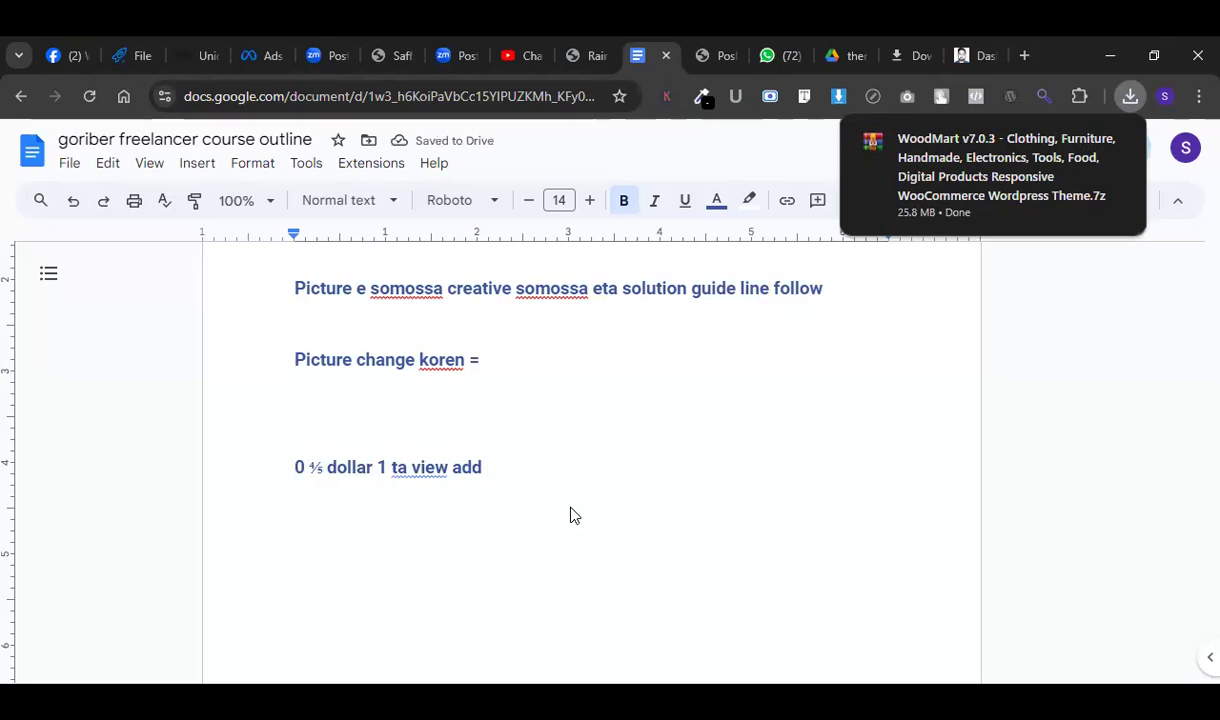
pyautogui.write('add')
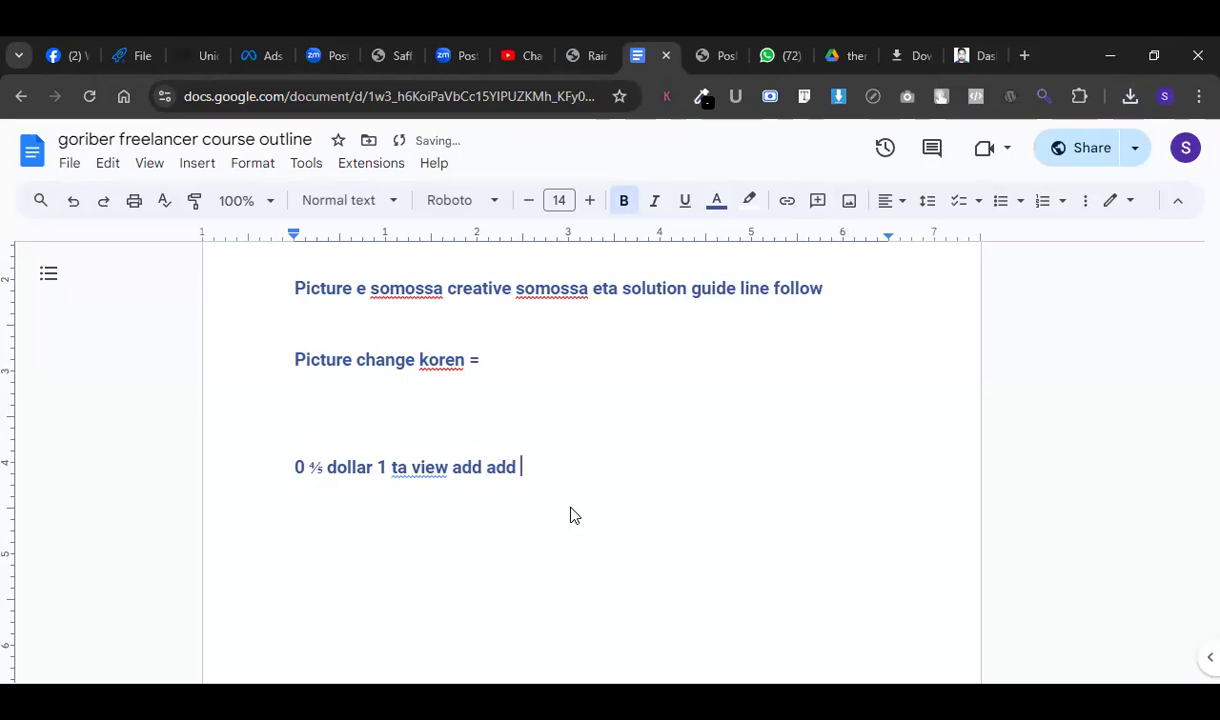
# Switch back to the campaign list in Meta Ads Manager.
pyautogui.click(815, 42)
pyautogui.click(625, 48)
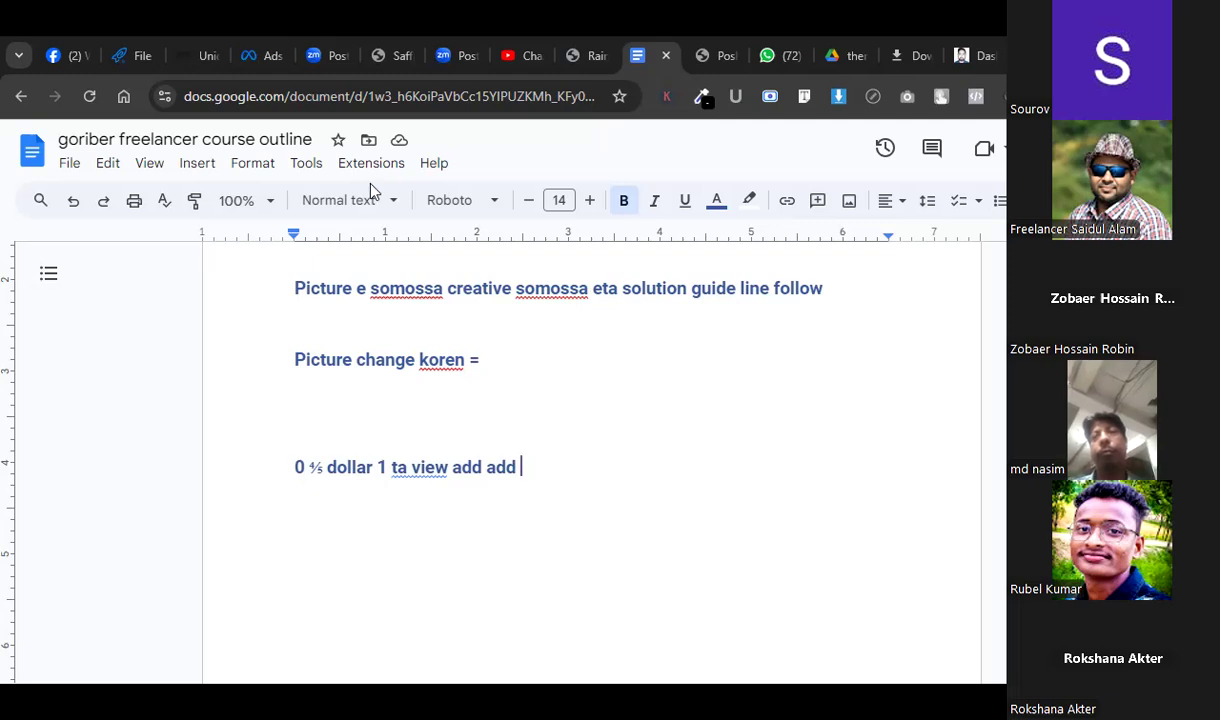
pyautogui.click(249, 55)
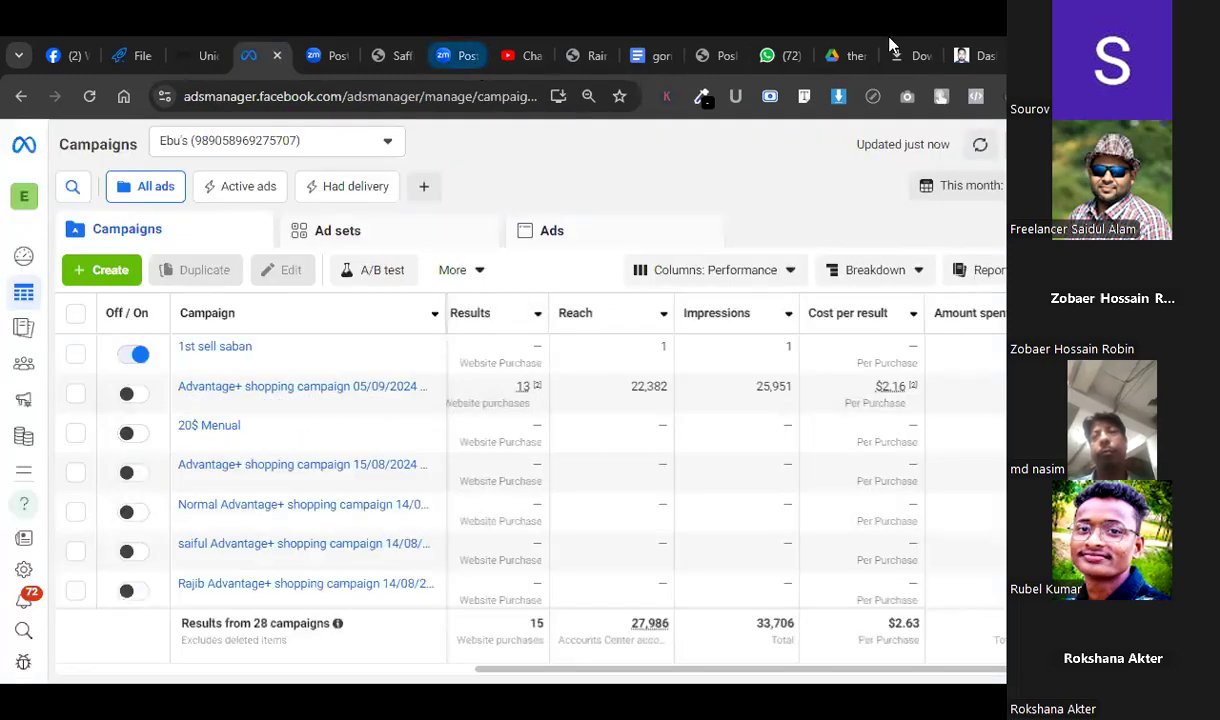
# Switch to the WordPress dashboard, open the site's front page in a new tab and close its contact form popup.
pyautogui.click(961, 55)
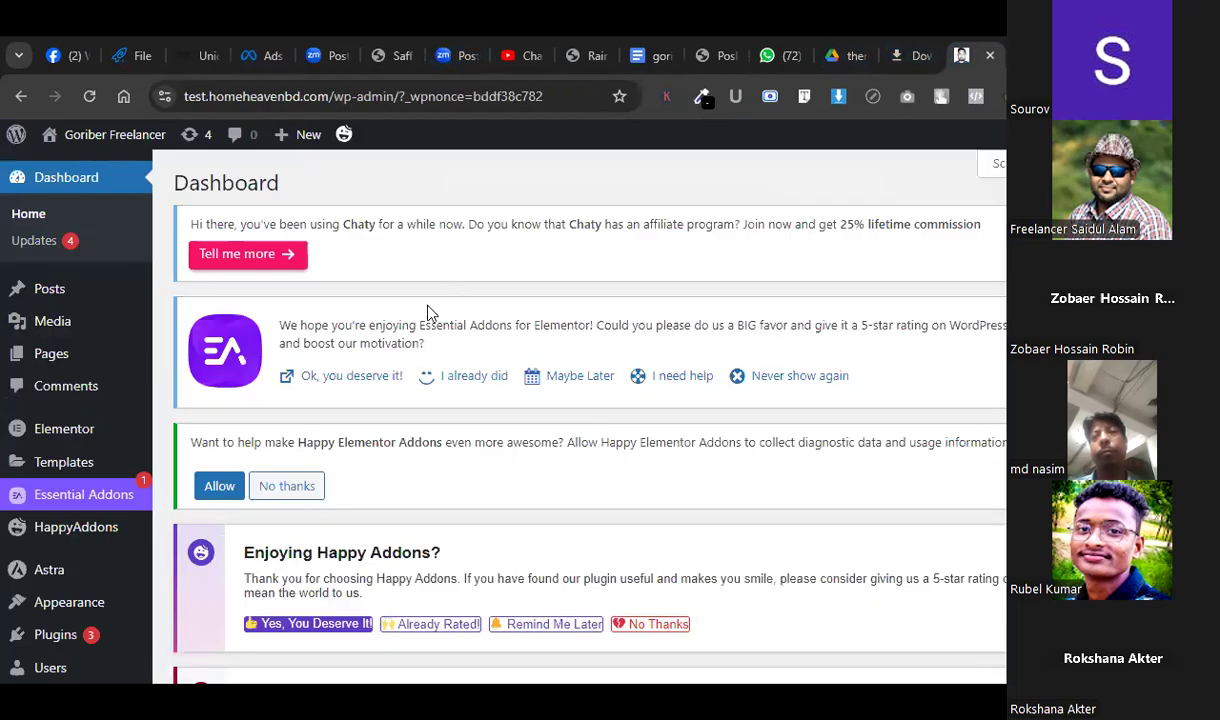
pyautogui.moveTo(115, 134)
pyautogui.rightClick(82, 167)
pyautogui.click(103, 187)
pyautogui.click(965, 55)
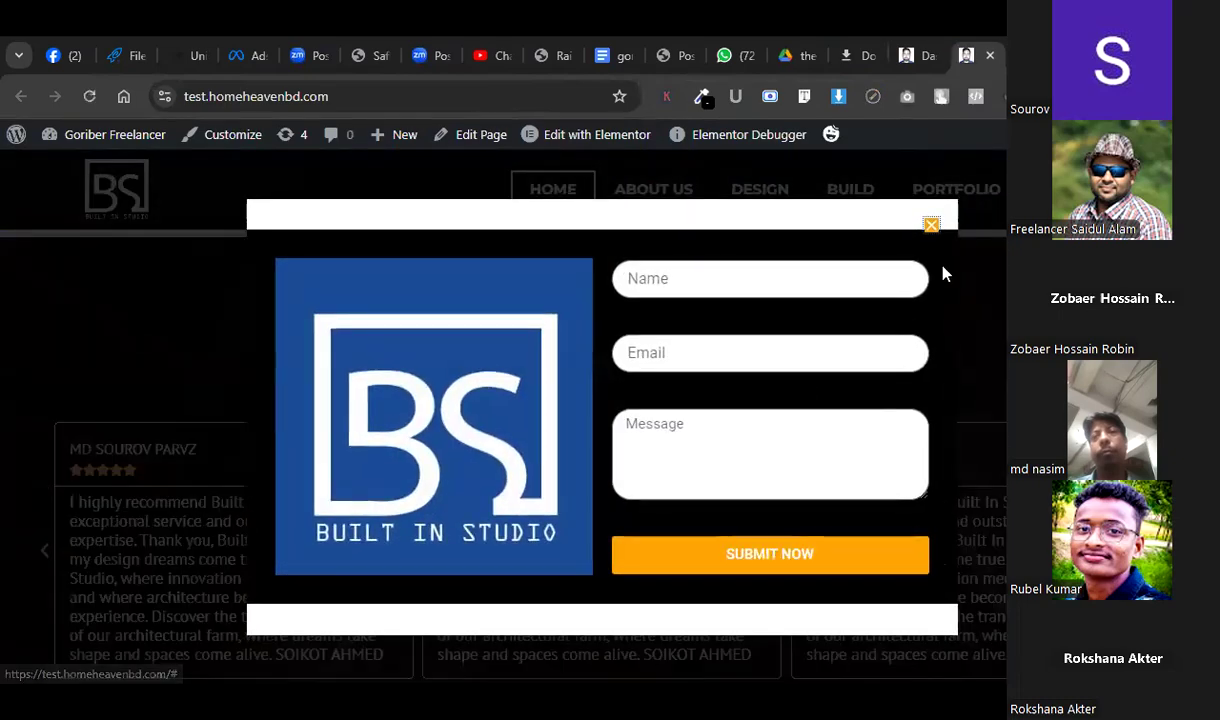
pyautogui.click(931, 224)
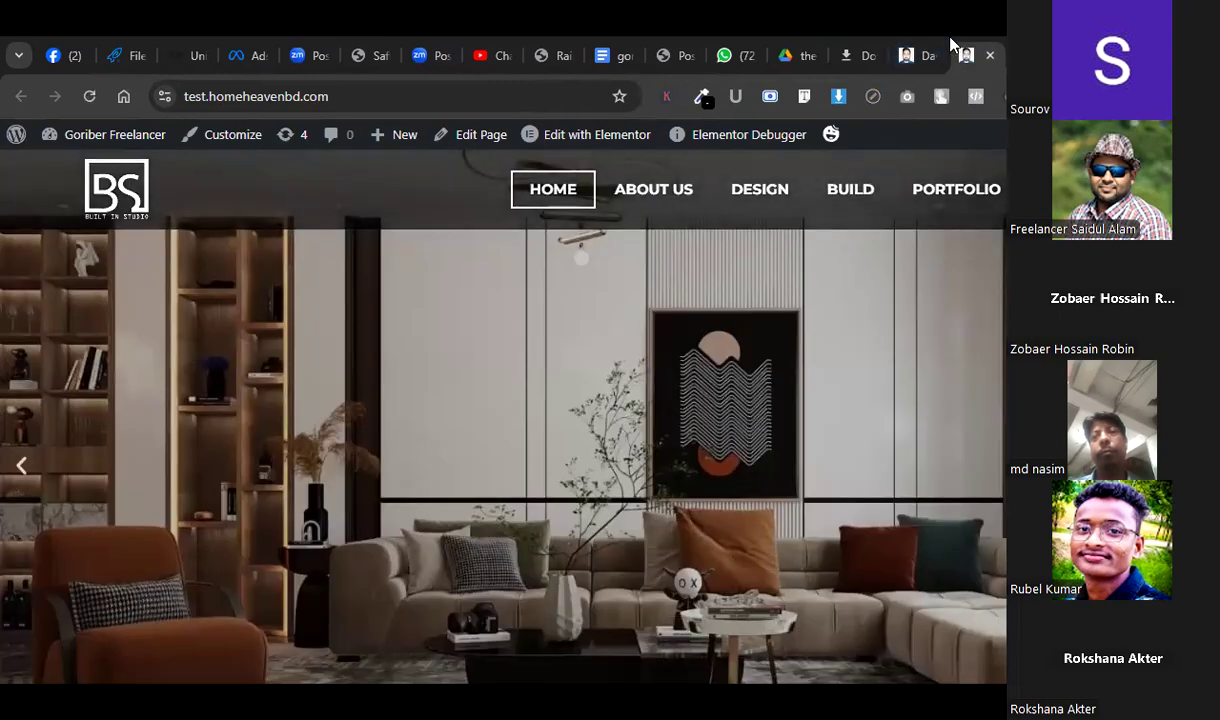
# Return to the WordPress dashboard and search the plugins available for installation for "wp reset".
pyautogui.click(929, 46)
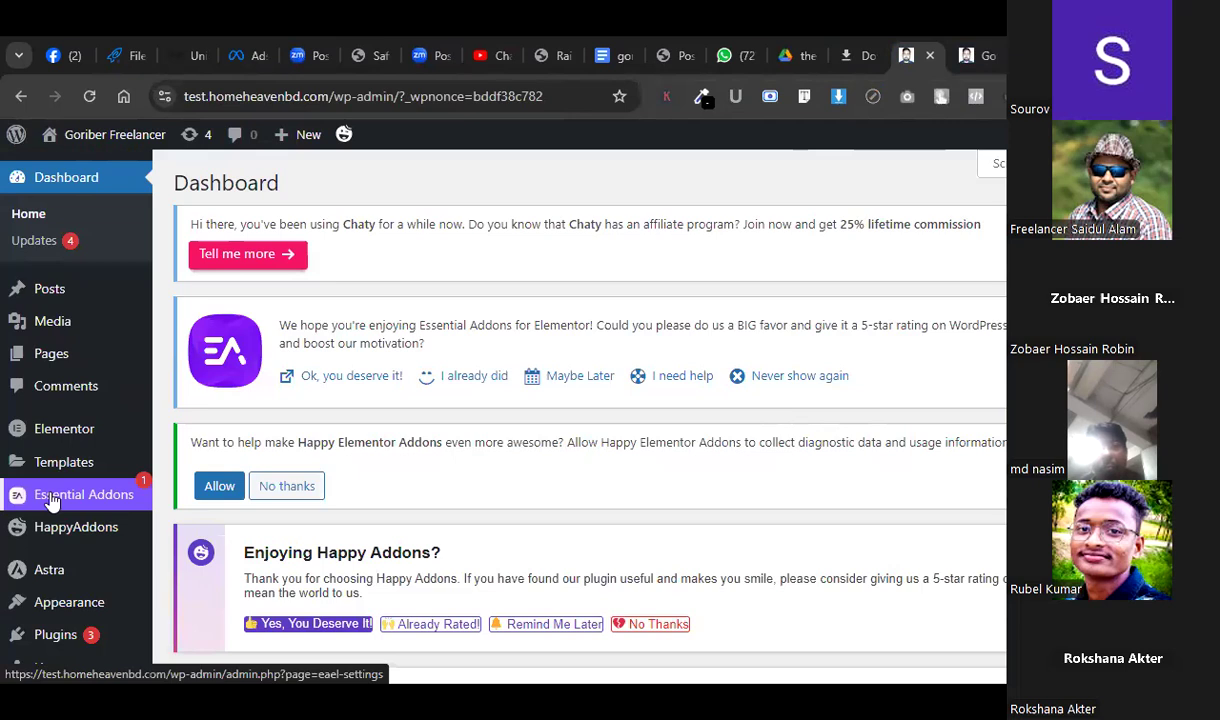
pyautogui.scroll(-1, 52, 502)
pyautogui.scroll(-5, 52, 502)
pyautogui.moveTo(55, 490)
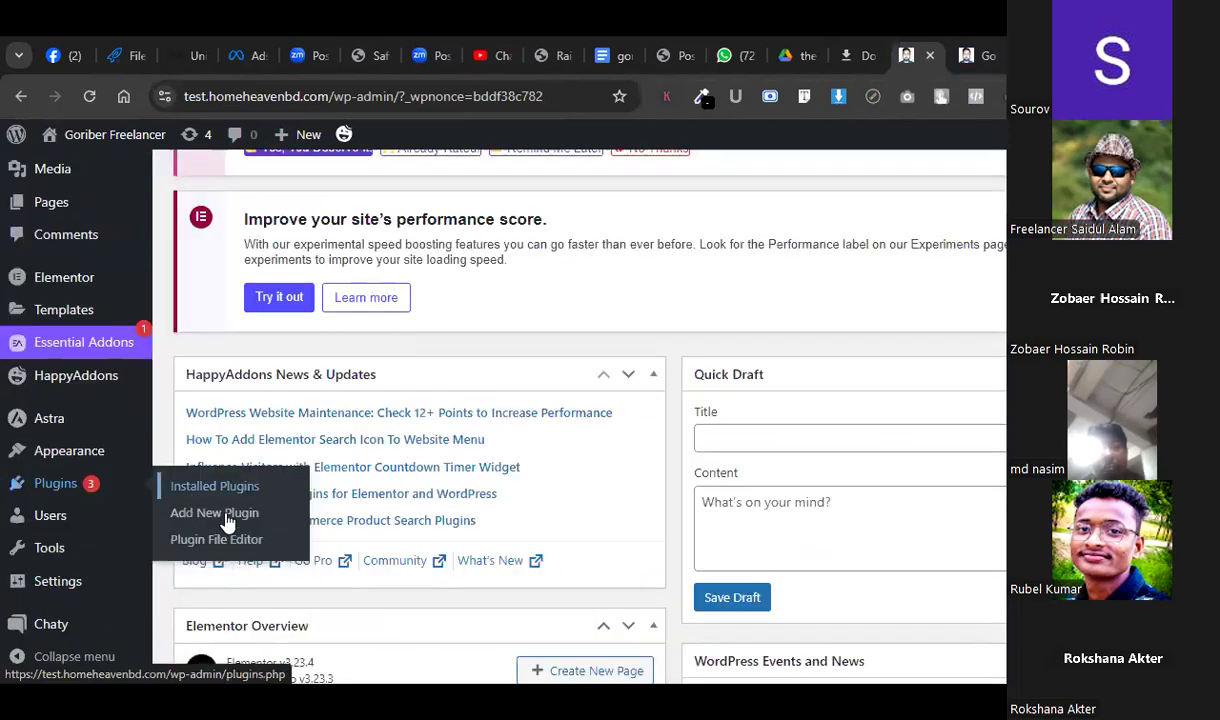
pyautogui.click(190, 513)
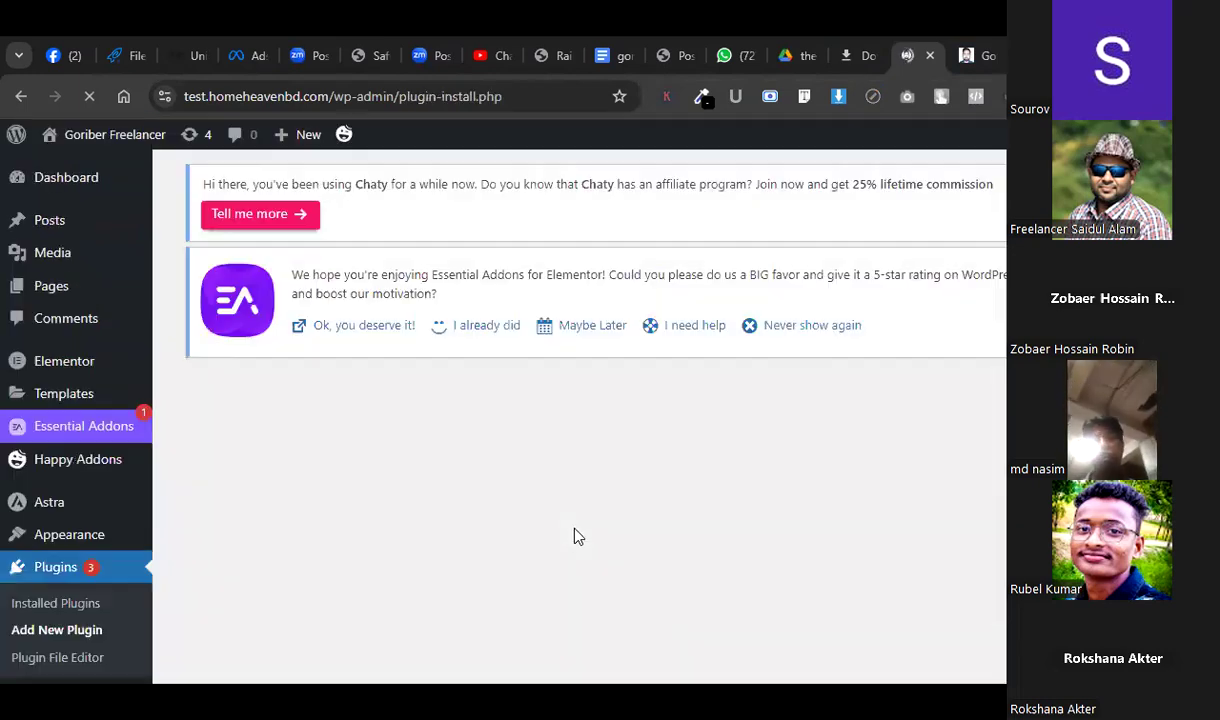
pyautogui.scroll(-6, 667, 578)
pyautogui.scroll(3, 667, 580)
pyautogui.scroll(1, 670, 586)
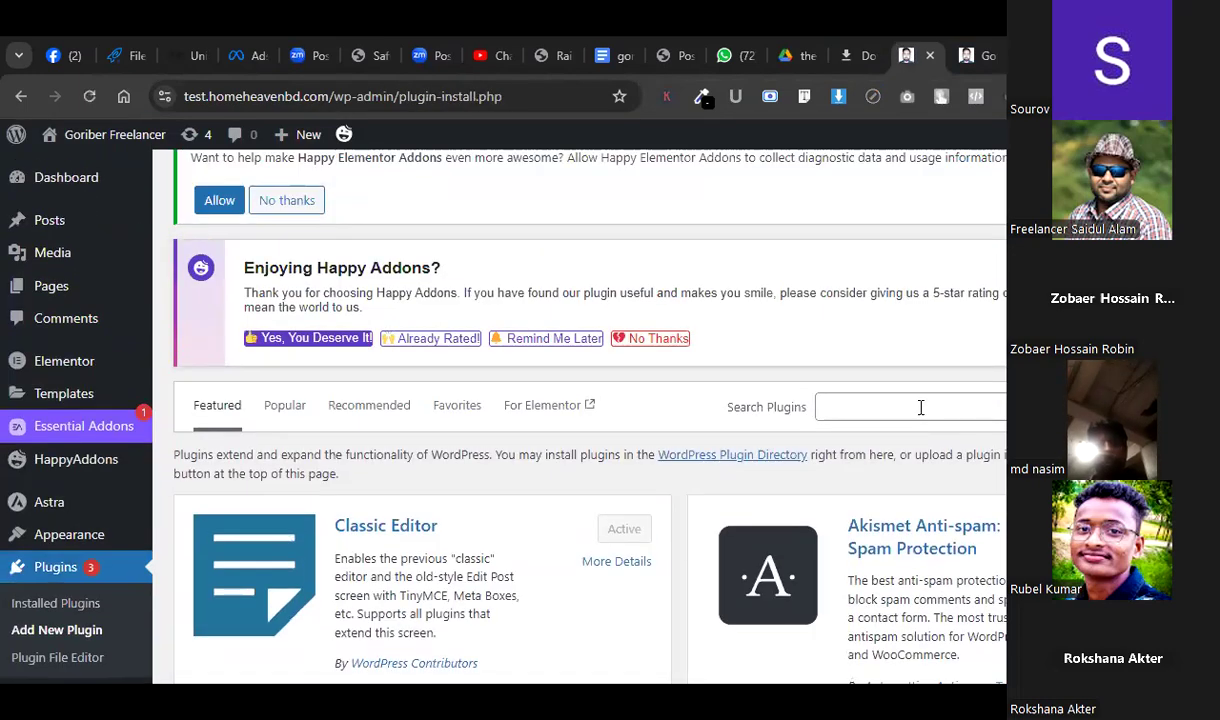
pyautogui.click(921, 407)
pyautogui.write('wp reset')
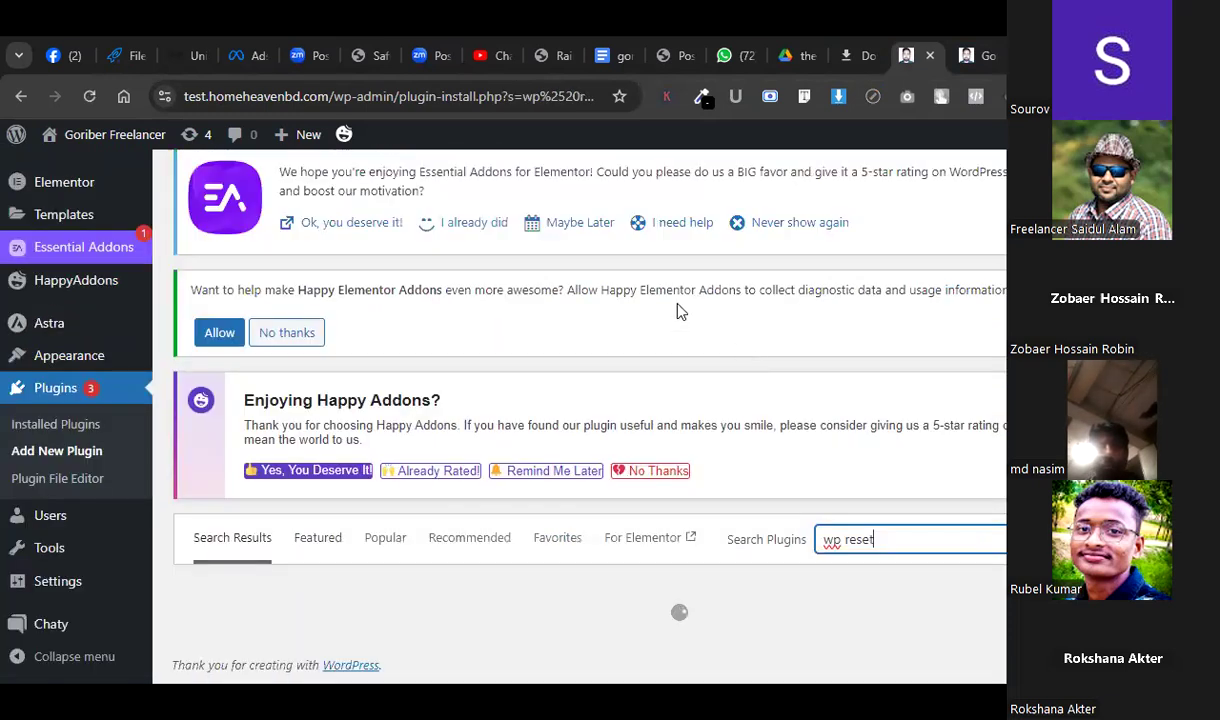
# Install and activate the "WP Reset – Most Advanced WordPress Reset Tool" plugin.
pyautogui.click(862, 55)
pyautogui.click(906, 55)
pyautogui.scroll(-3, 806, 240)
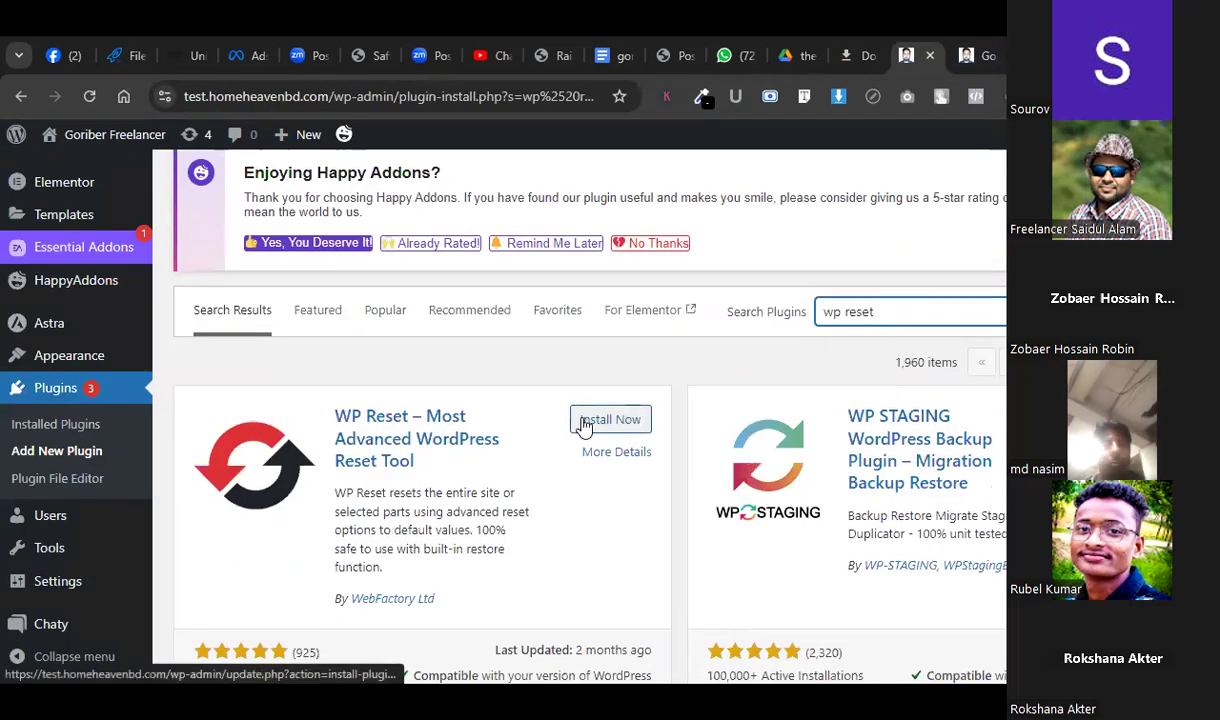
pyautogui.click(598, 419)
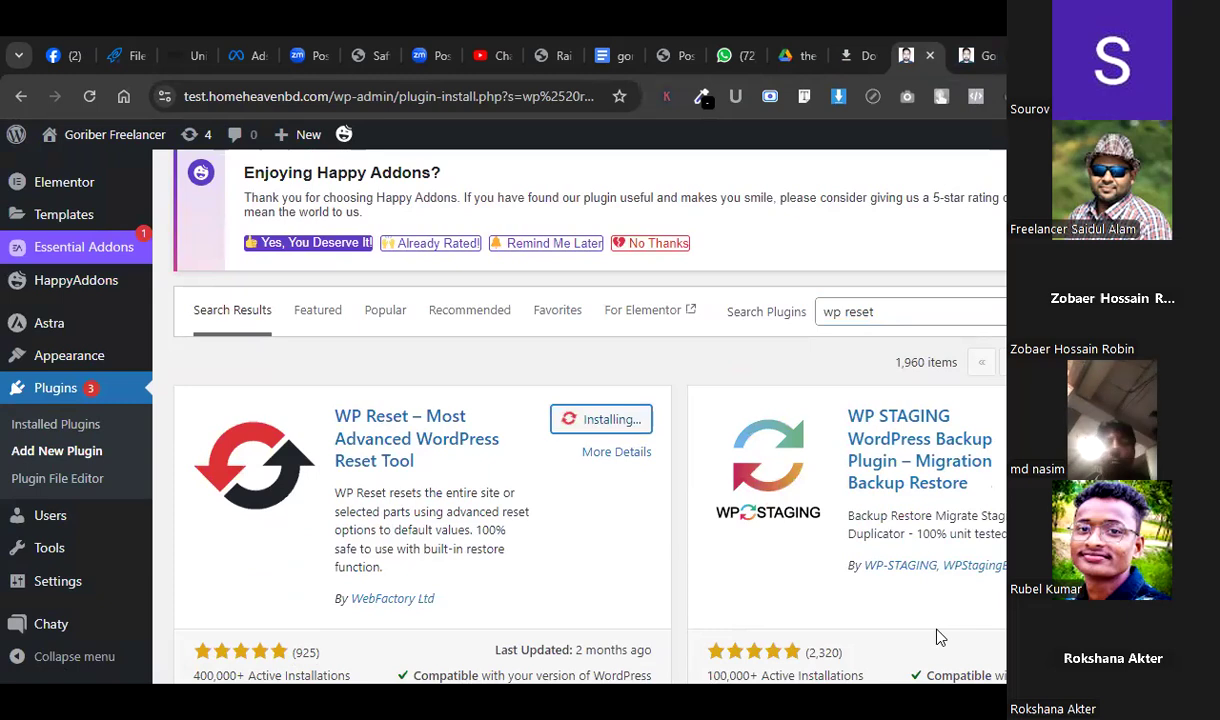
pyautogui.click(620, 418)
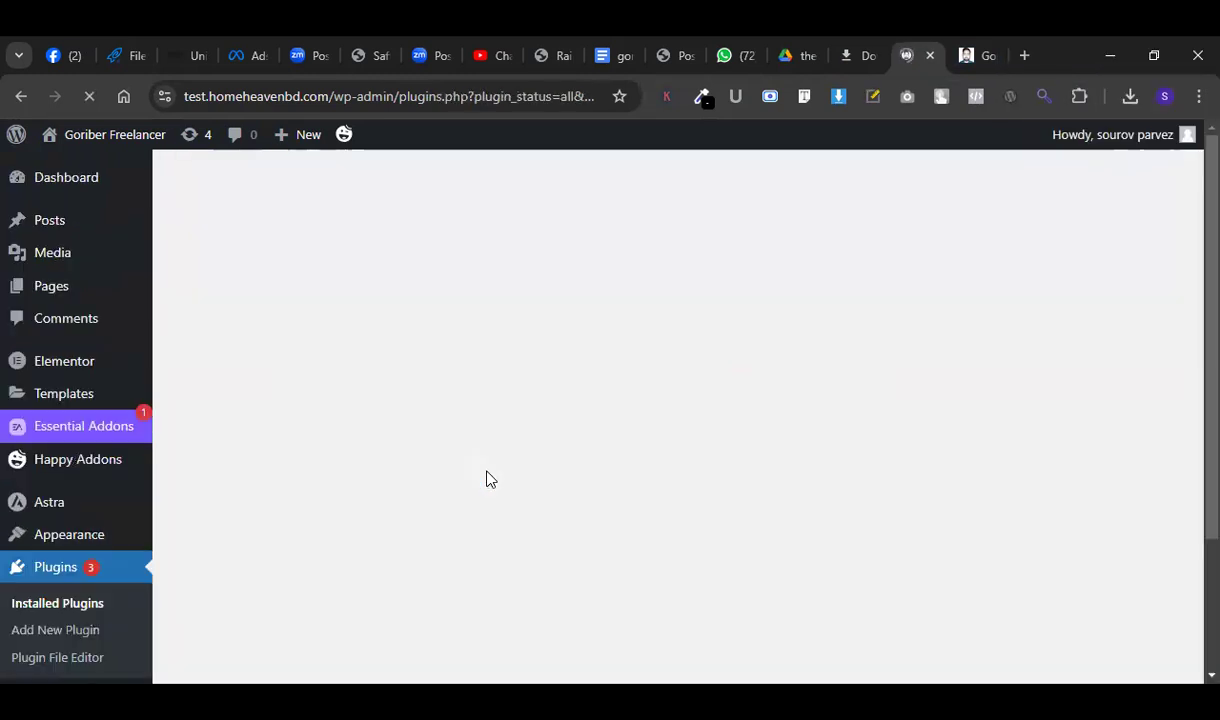
# Open the WP Reset tools from the plugin's entry in the installed plugins list.
pyautogui.scroll(-15, 488, 477)
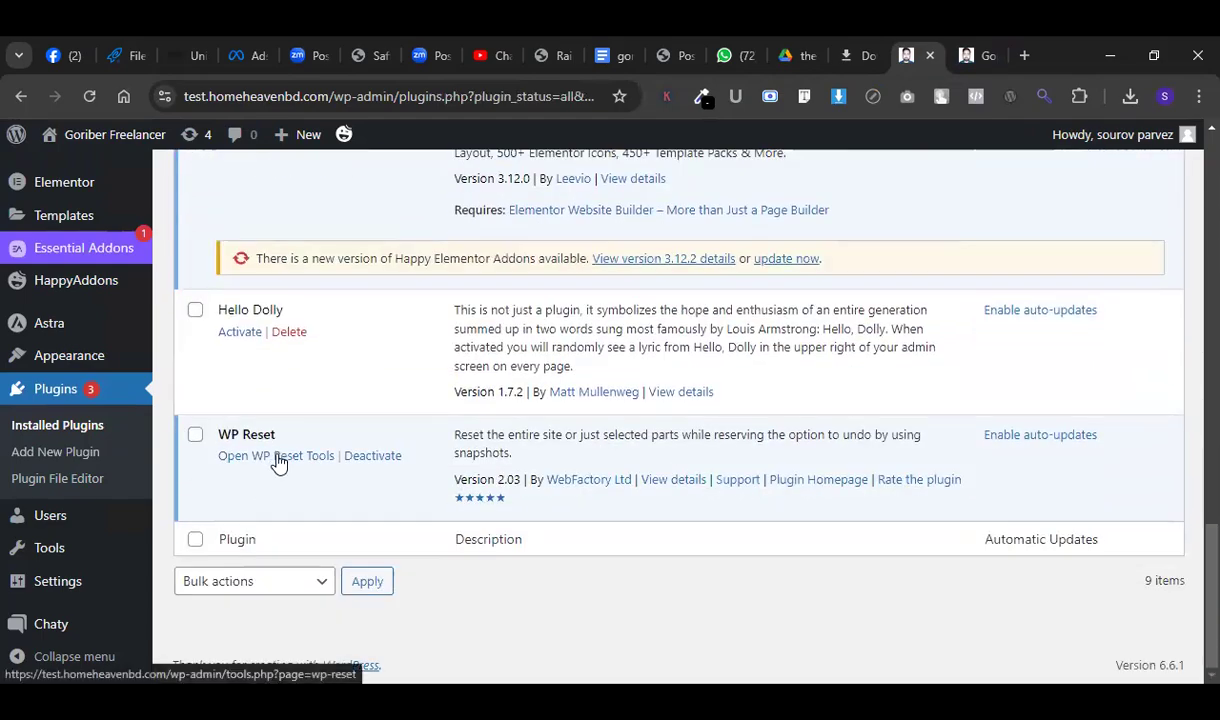
pyautogui.scroll(3, 281, 463)
pyautogui.scroll(-3, 272, 560)
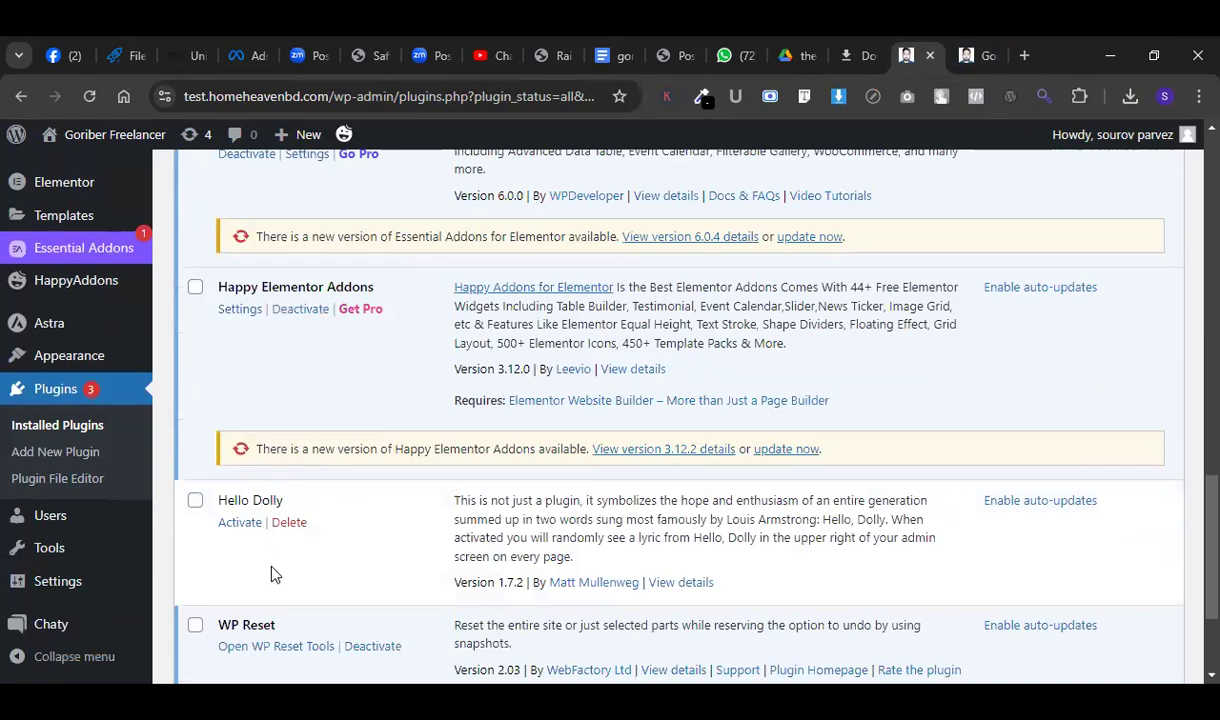
pyautogui.click(289, 463)
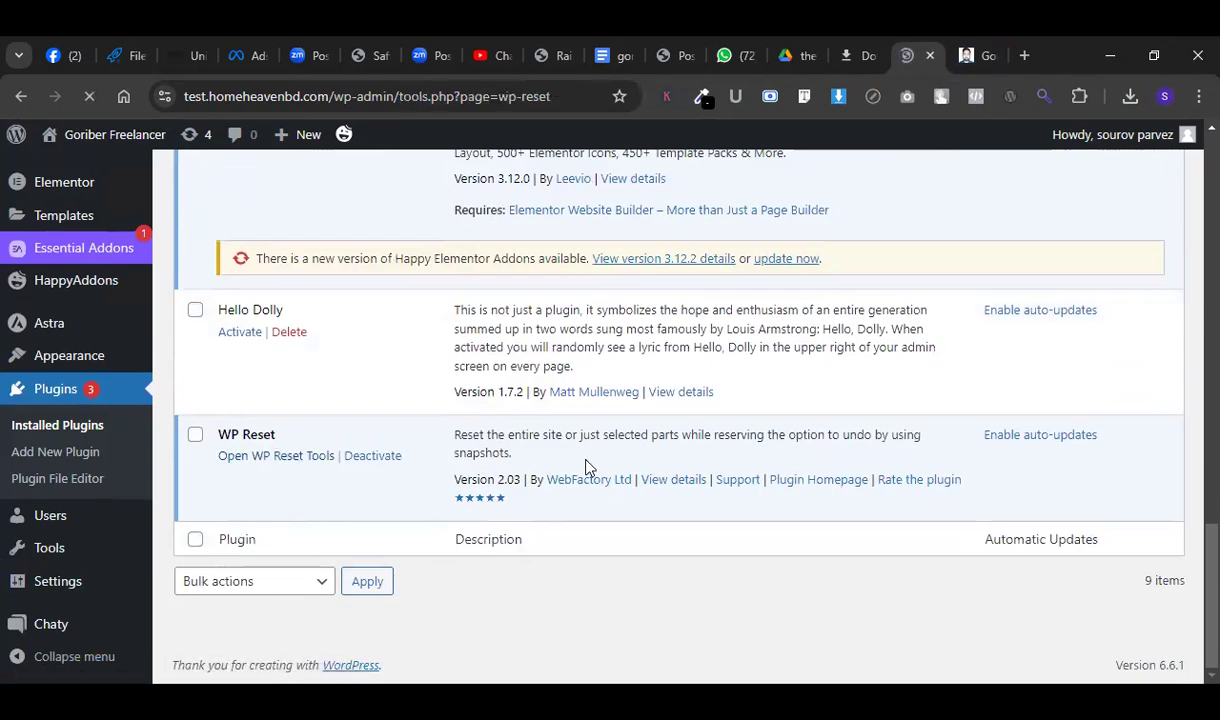
# Zoom the page out to 80% and dismiss the WP Reset PRO license offer.
pyautogui.scroll(-5, 463, 520)
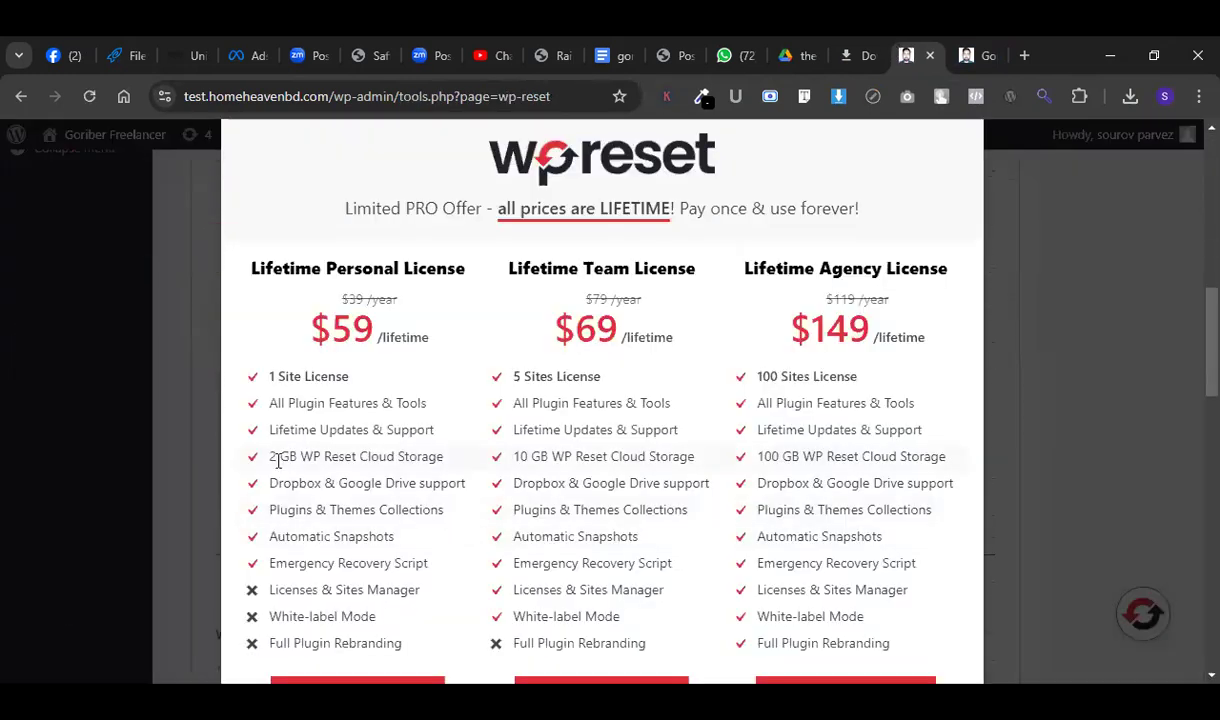
pyautogui.click(1199, 96)
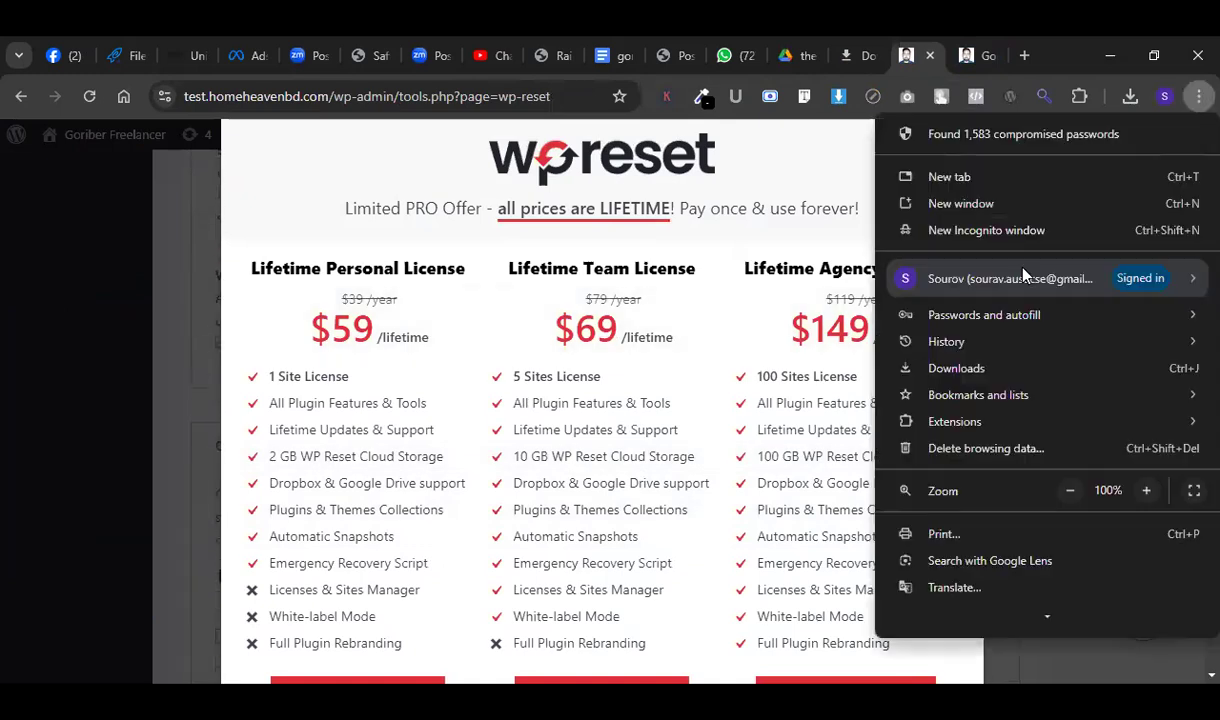
pyautogui.click(1069, 490)
pyautogui.click(1069, 490)
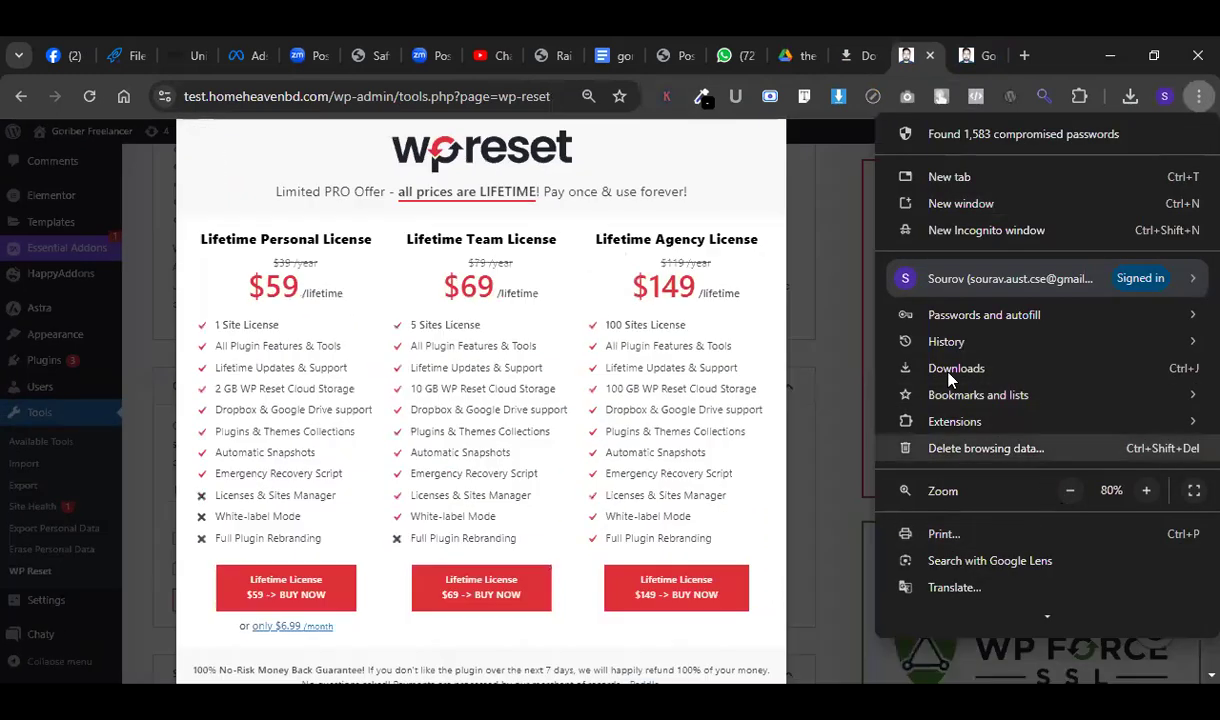
pyautogui.click(557, 555)
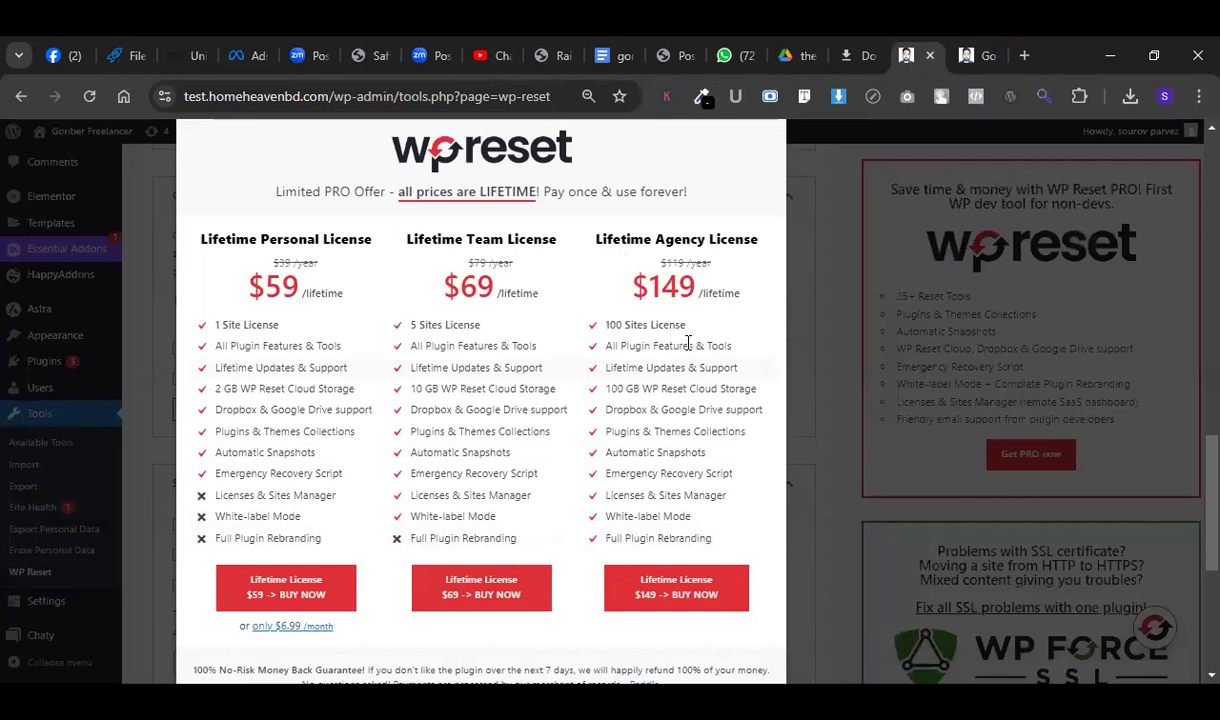
pyautogui.click(785, 276)
pyautogui.scroll(-1, 621, 441)
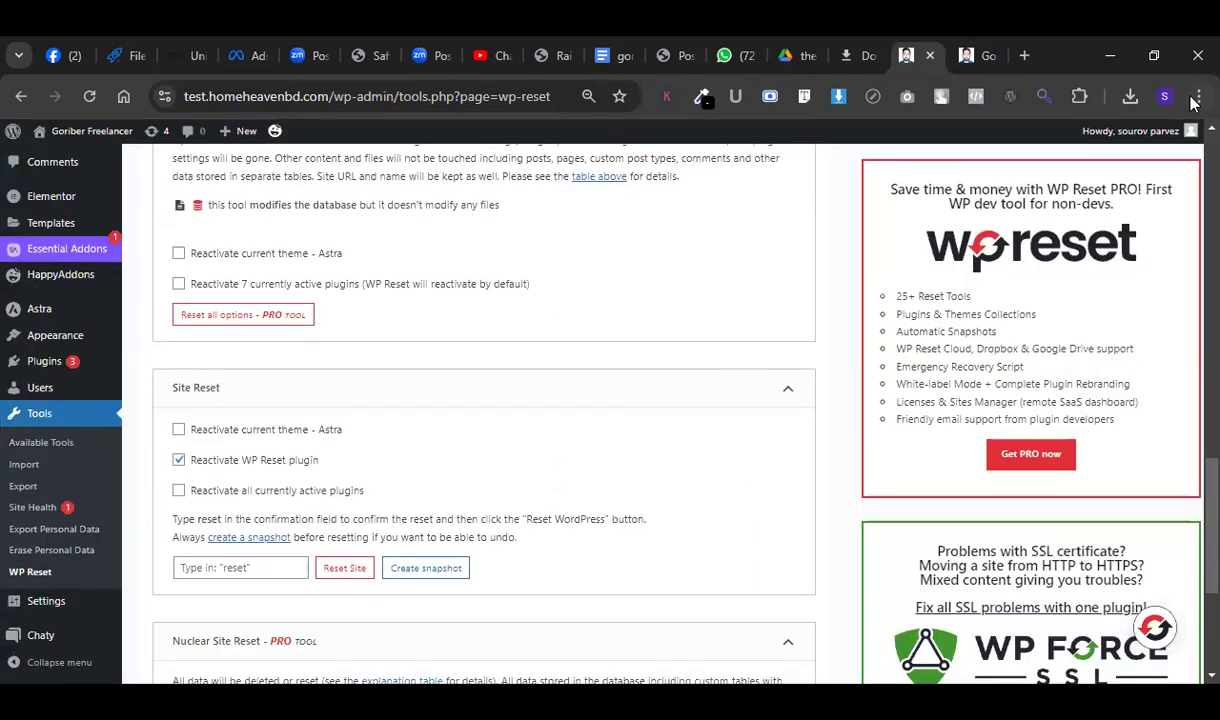
# Restore the page zoom to 100%.
pyautogui.click(1198, 96)
pyautogui.click(1146, 490)
pyautogui.click(1146, 490)
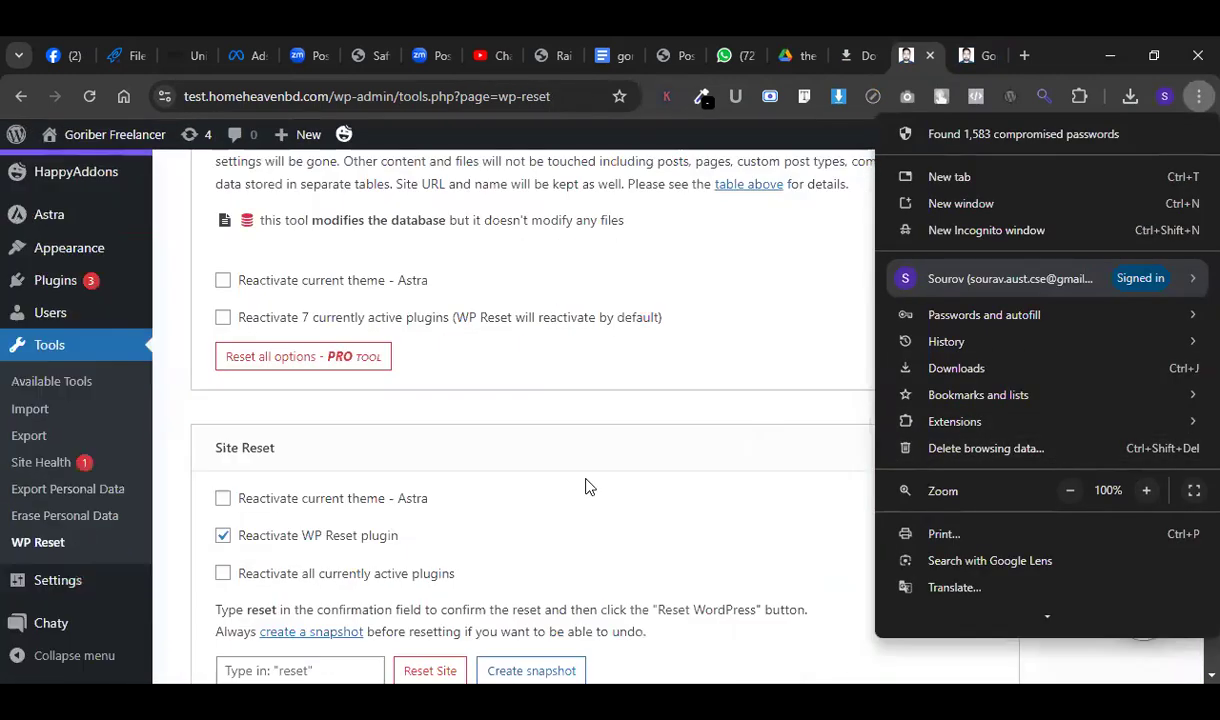
pyautogui.click(588, 486)
# Under Site Reset, turn off "Reactivate WP Reset plugin" and reset the WordPress site, using "reset" as the confirmation text.
pyautogui.scroll(-2, 675, 648)
pyautogui.click(290, 480)
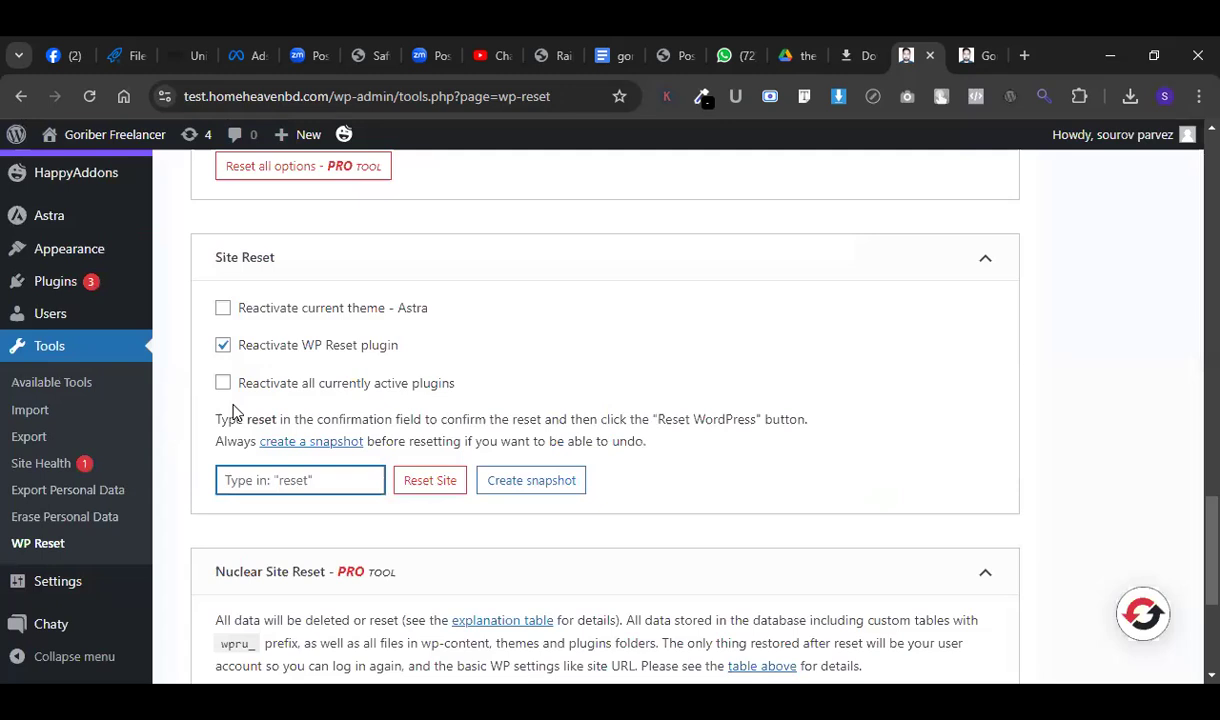
pyautogui.click(224, 347)
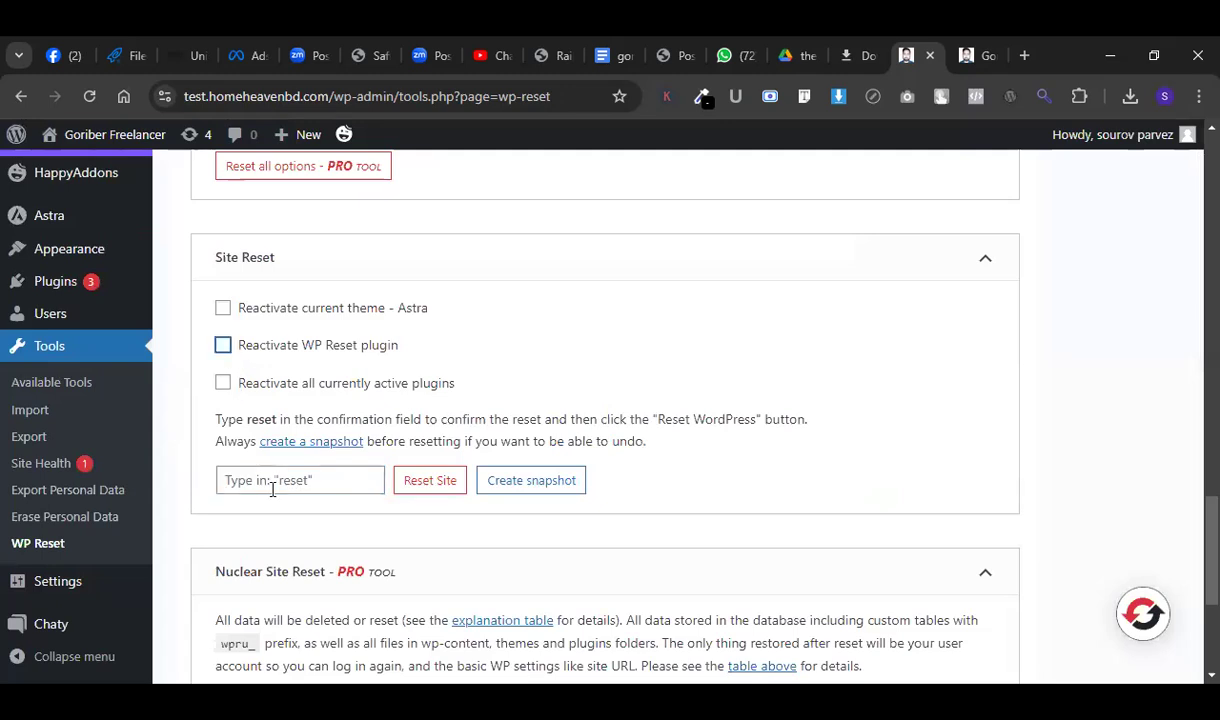
pyautogui.click(284, 479)
pyautogui.write('reset')
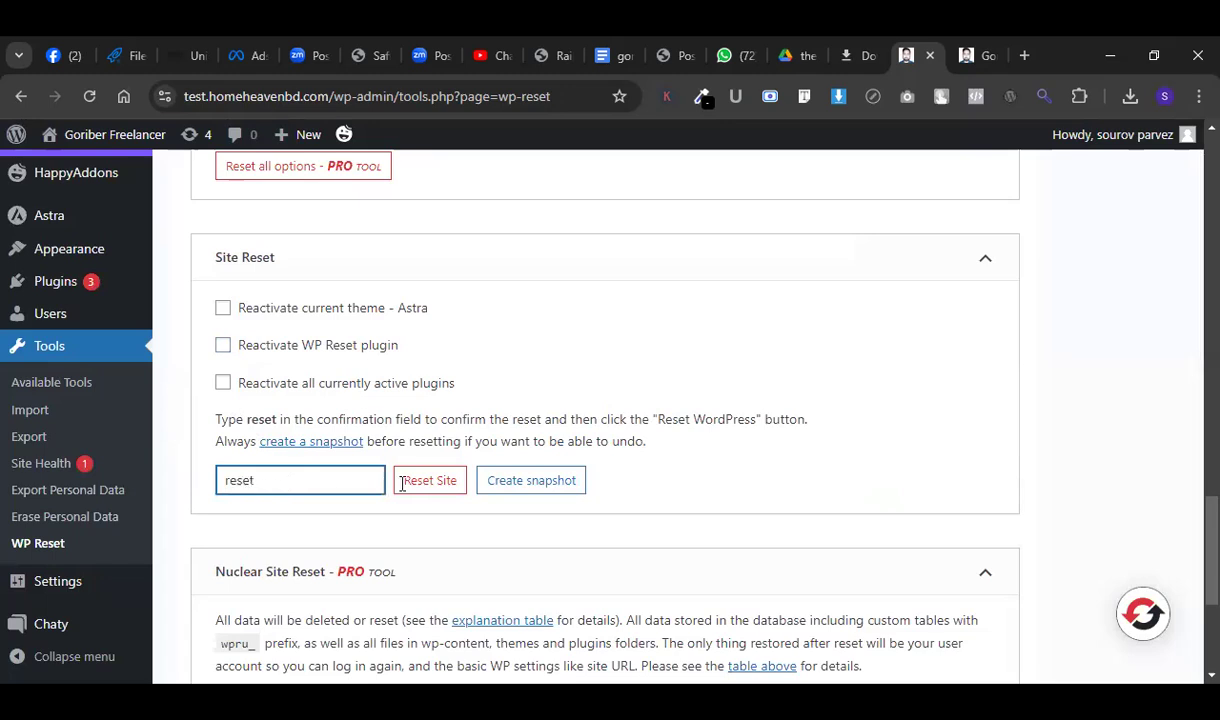
pyautogui.click(432, 482)
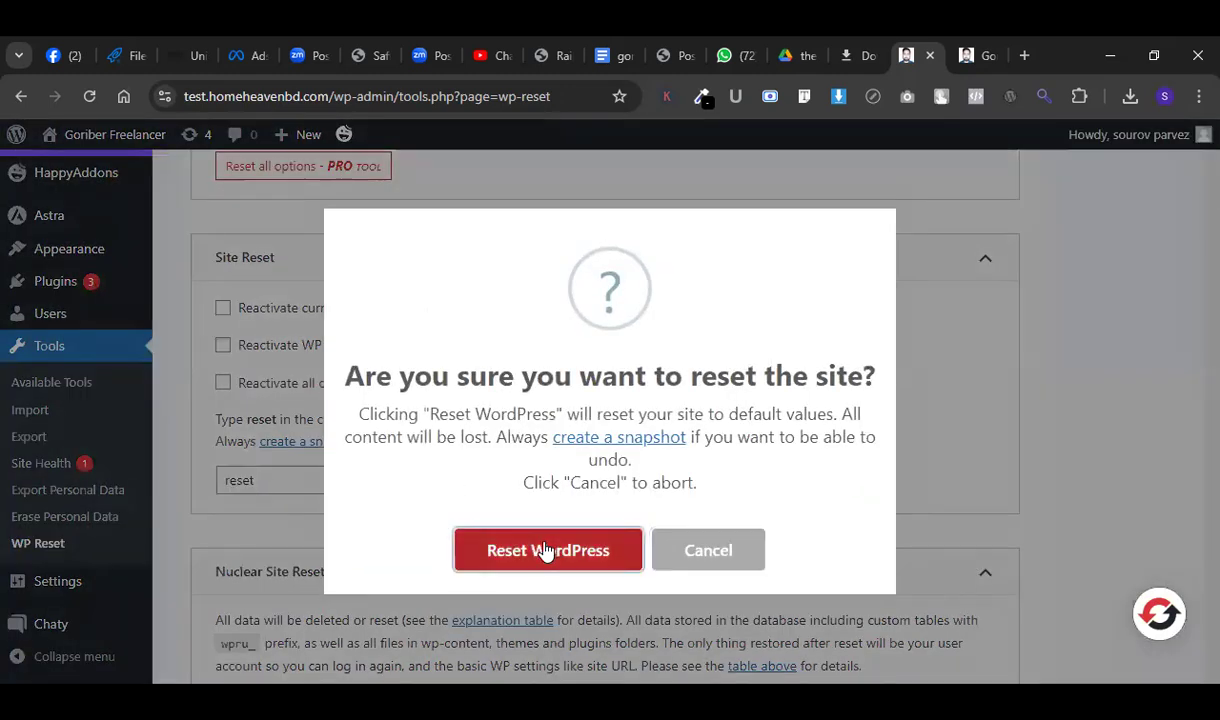
pyautogui.click(546, 551)
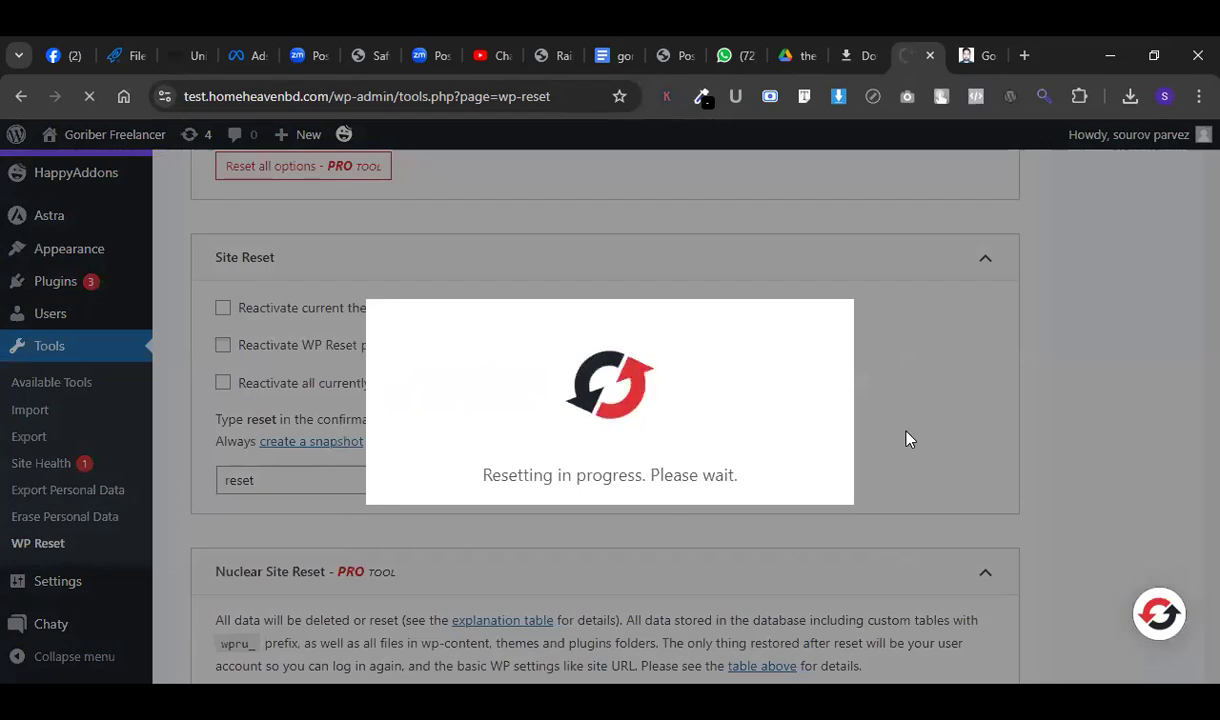
# Review the dashboard after the reset and look through the site's front page in its new tab.
pyautogui.scroll(-10, 626, 498)
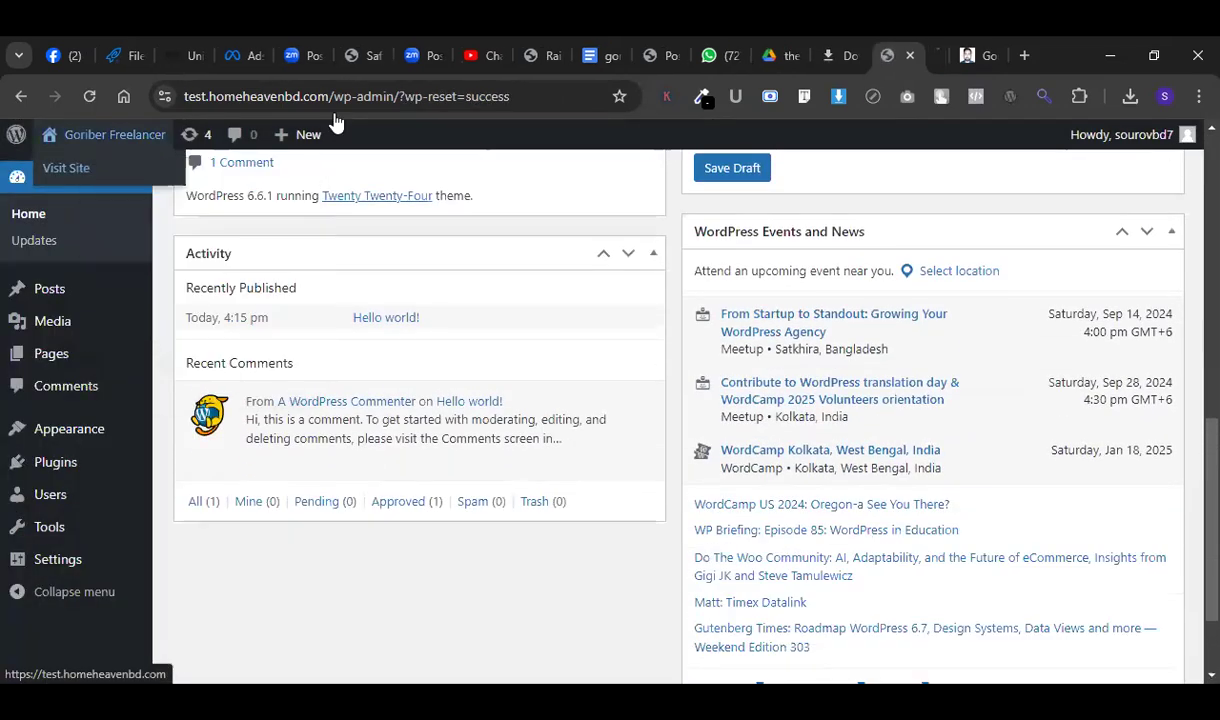
pyautogui.click(925, 55)
pyautogui.scroll(-10, 692, 420)
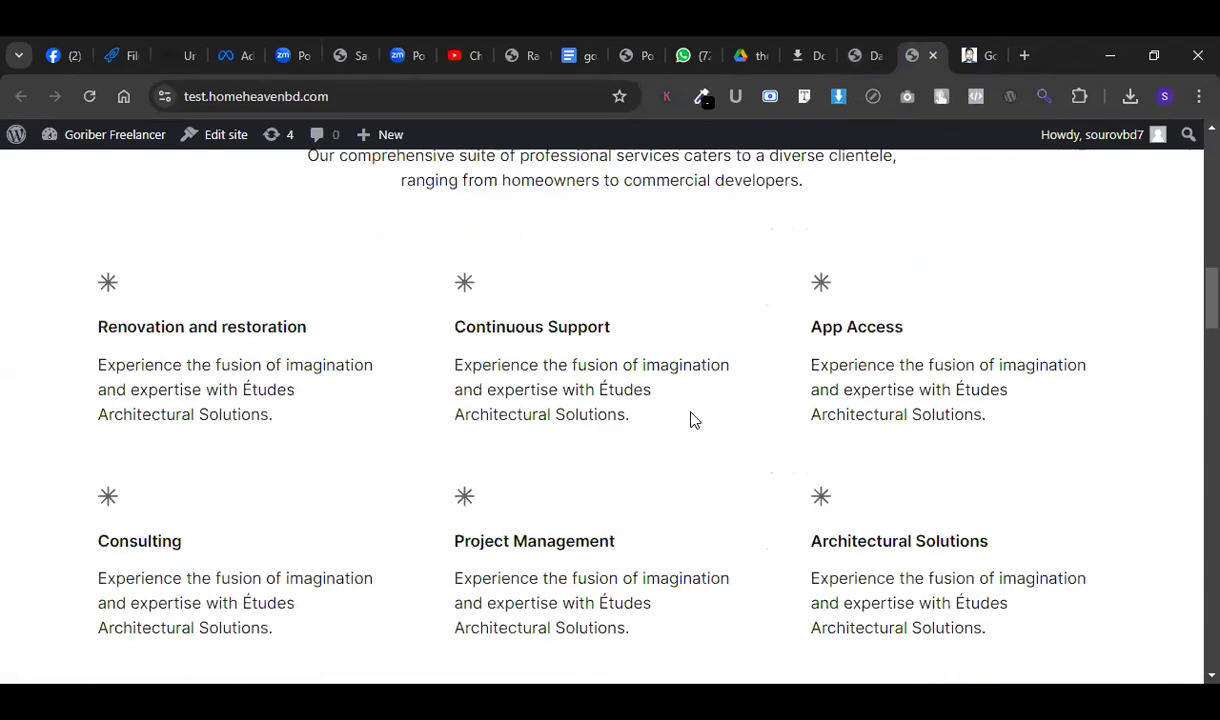
# Return to the WordPress dashboard and bulk-delete all installed plugins and their data.
pyautogui.click(862, 55)
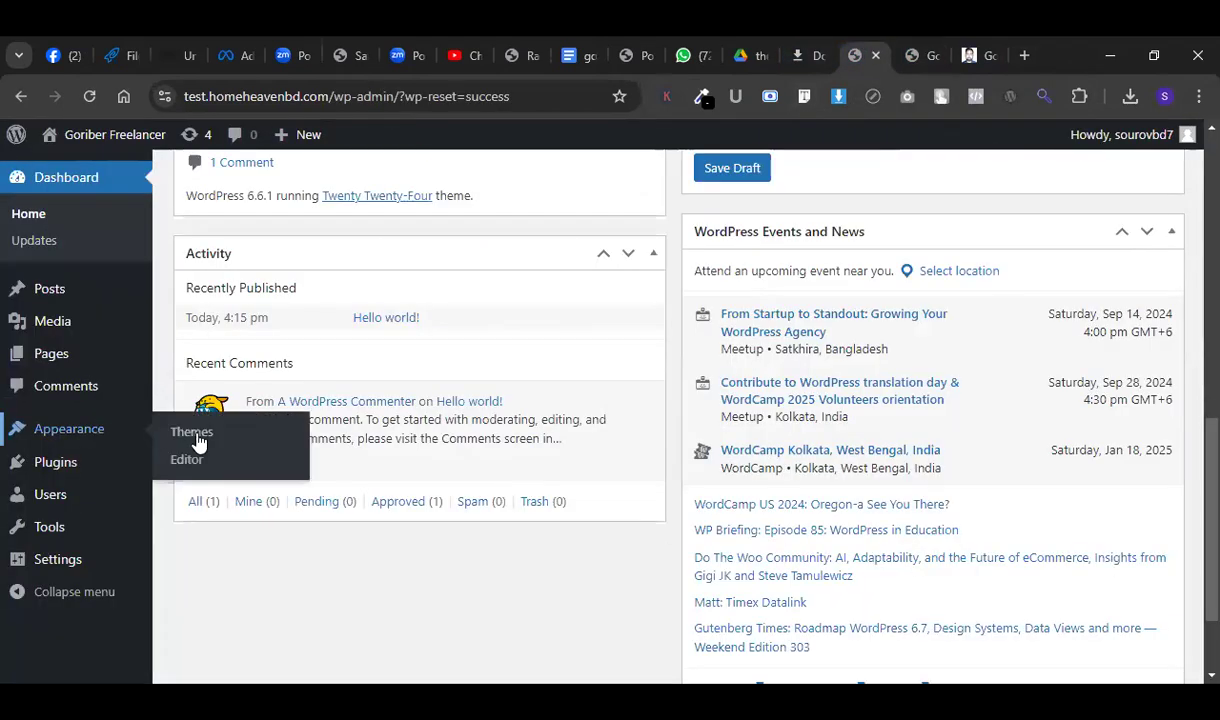
pyautogui.click(212, 466)
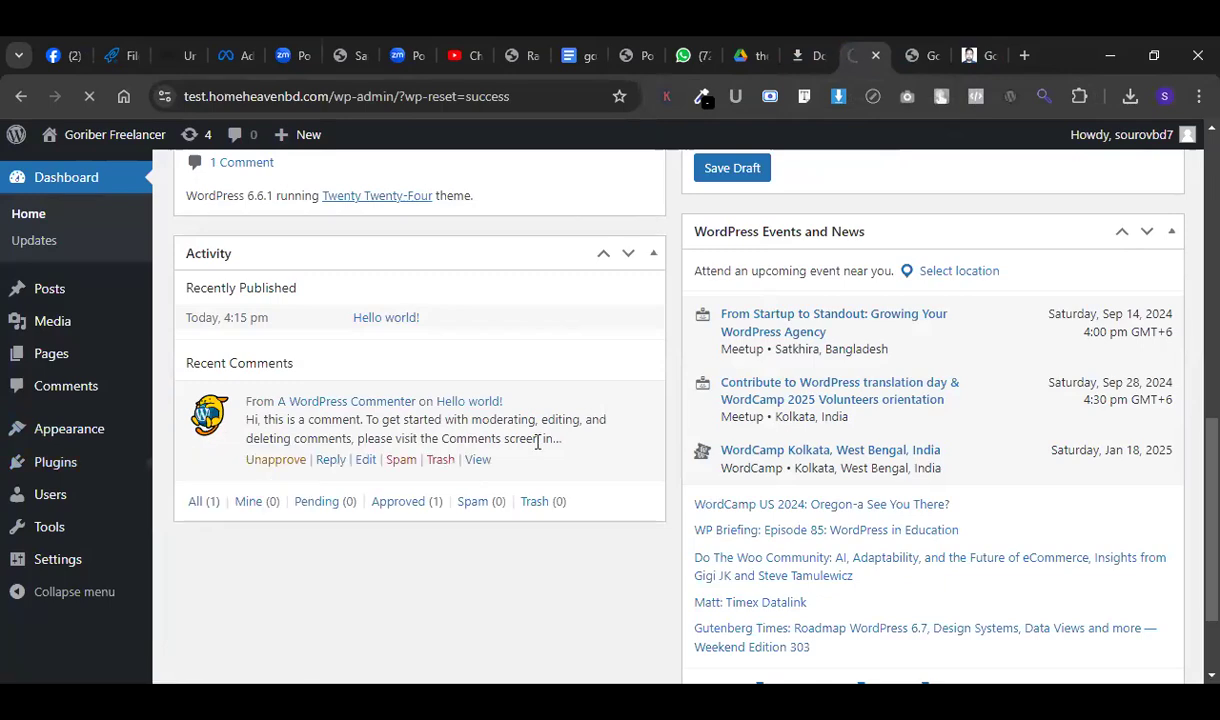
pyautogui.scroll(-4, 250, 362)
pyautogui.scroll(4, 250, 362)
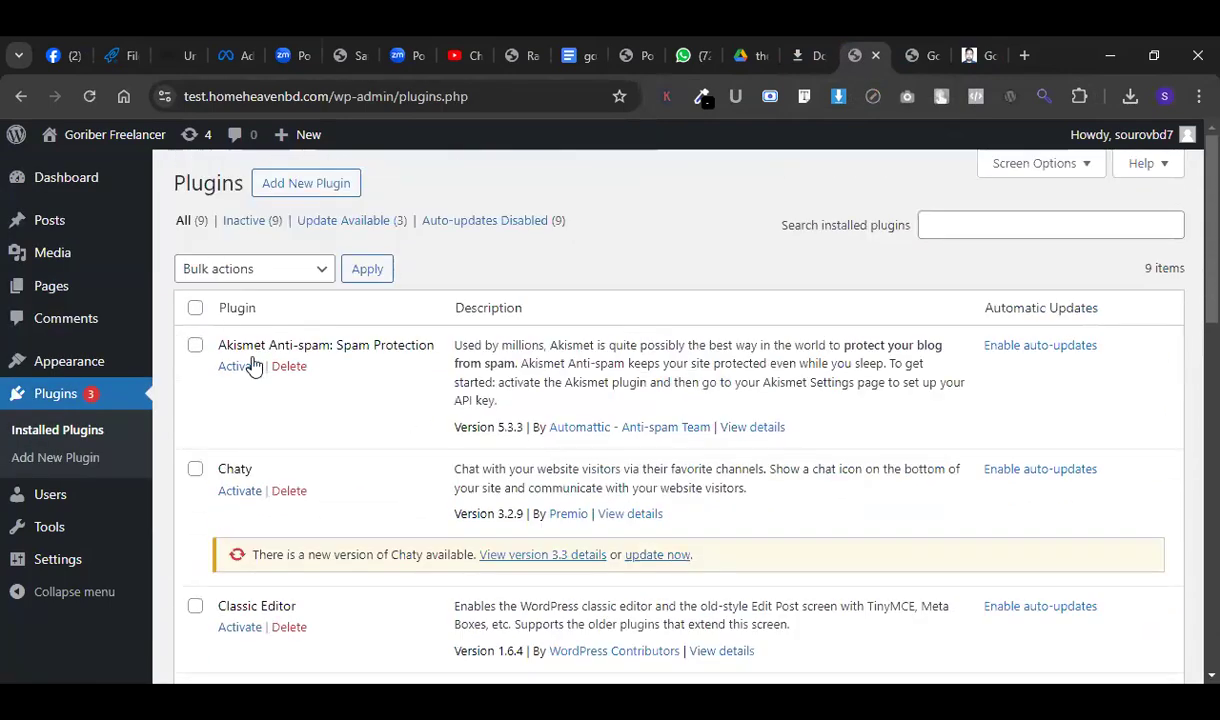
pyautogui.click(195, 308)
pyautogui.click(255, 268)
pyautogui.click(243, 398)
pyautogui.click(372, 270)
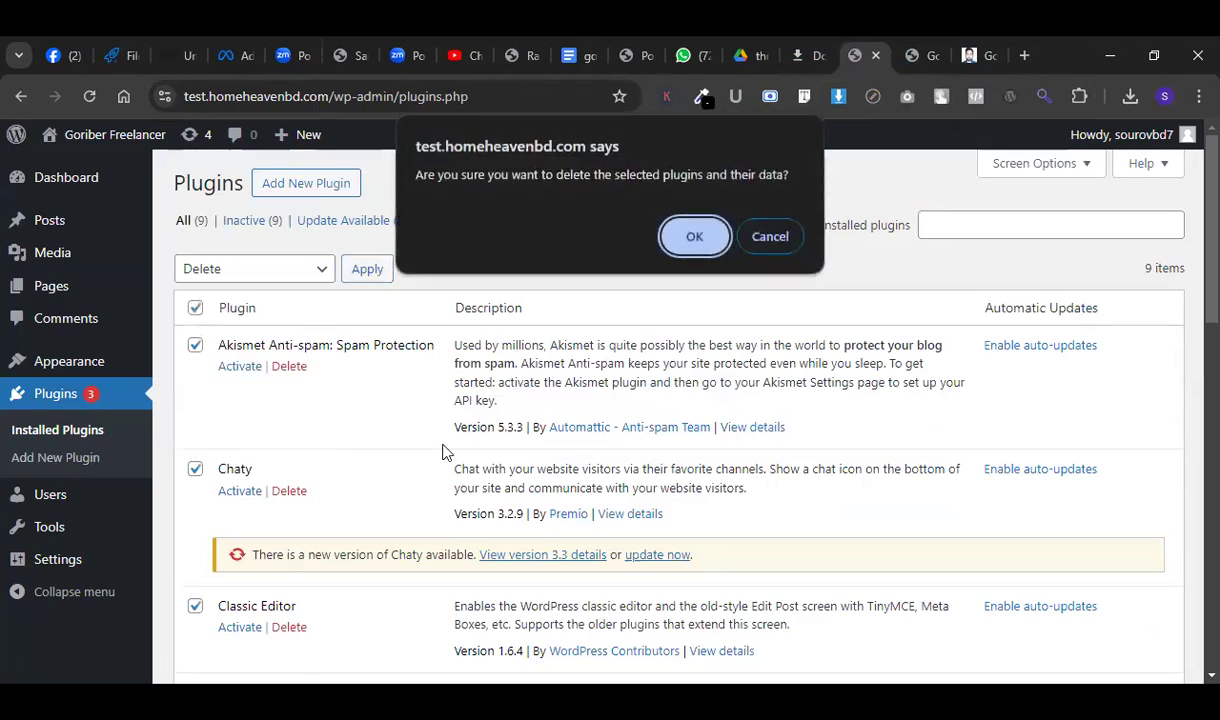
pyautogui.press('Return')
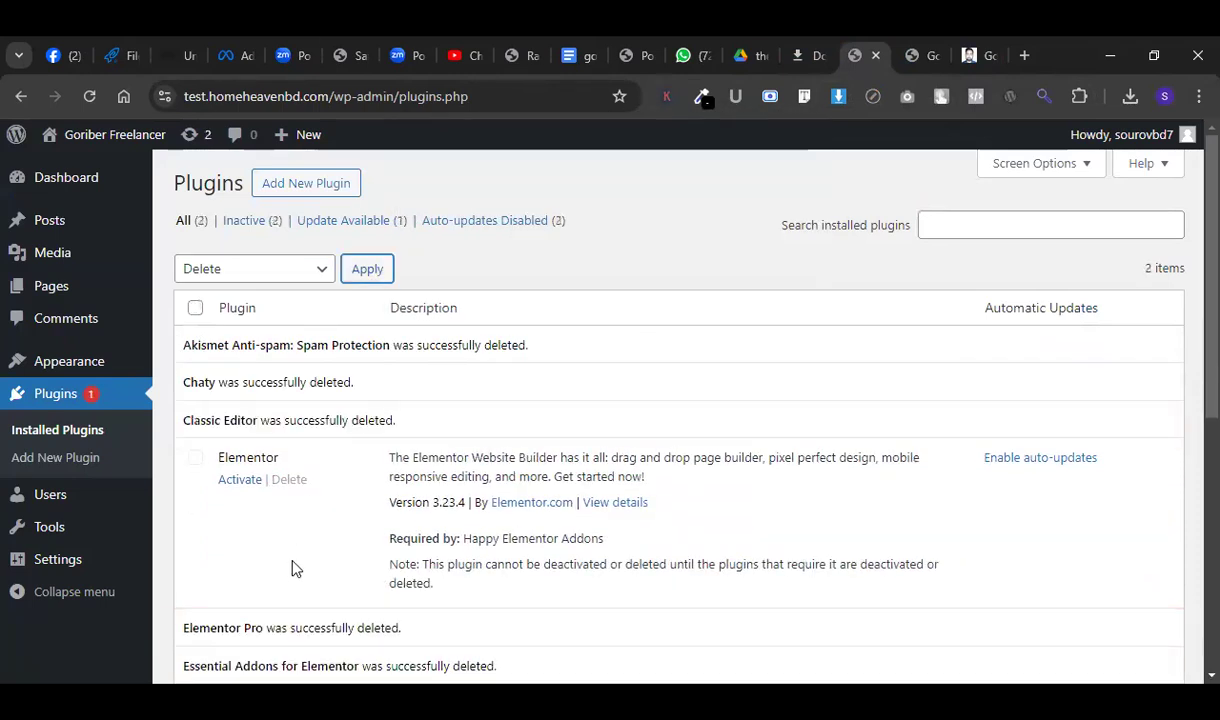
# On the site's Themes page, start the Astra theme update and delete Astra from the installed themes.
pyautogui.moveTo(70, 361)
pyautogui.click(205, 366)
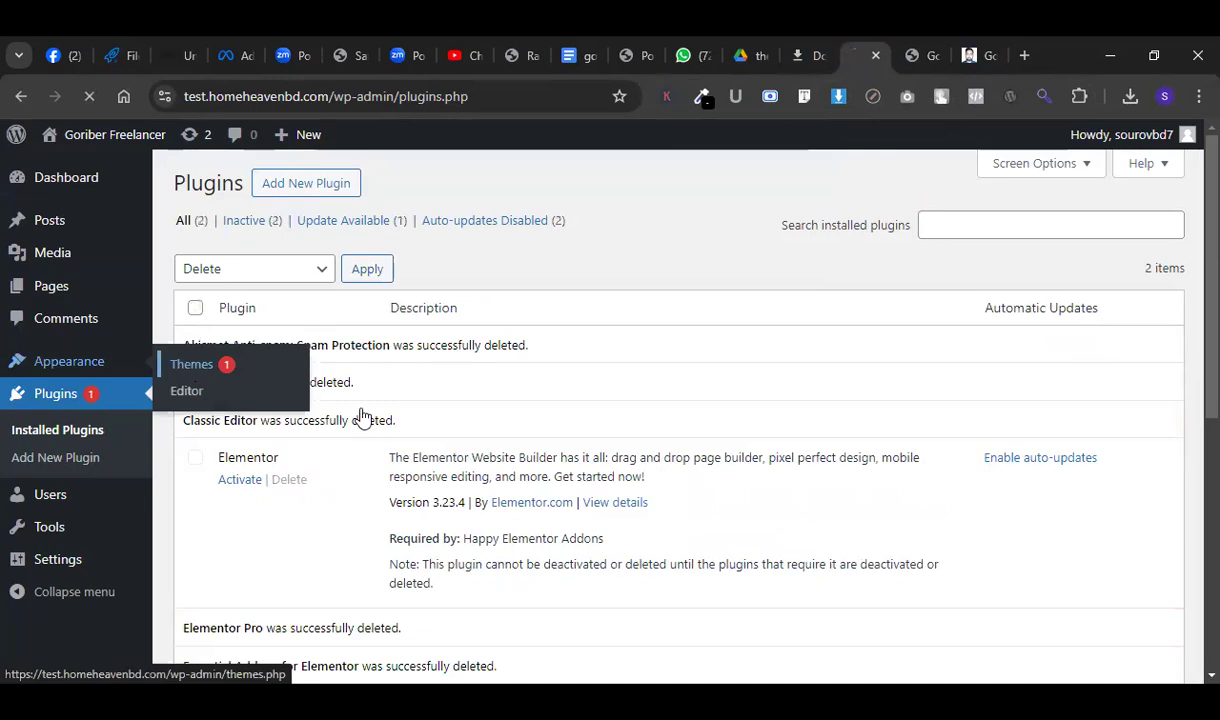
pyautogui.click(728, 271)
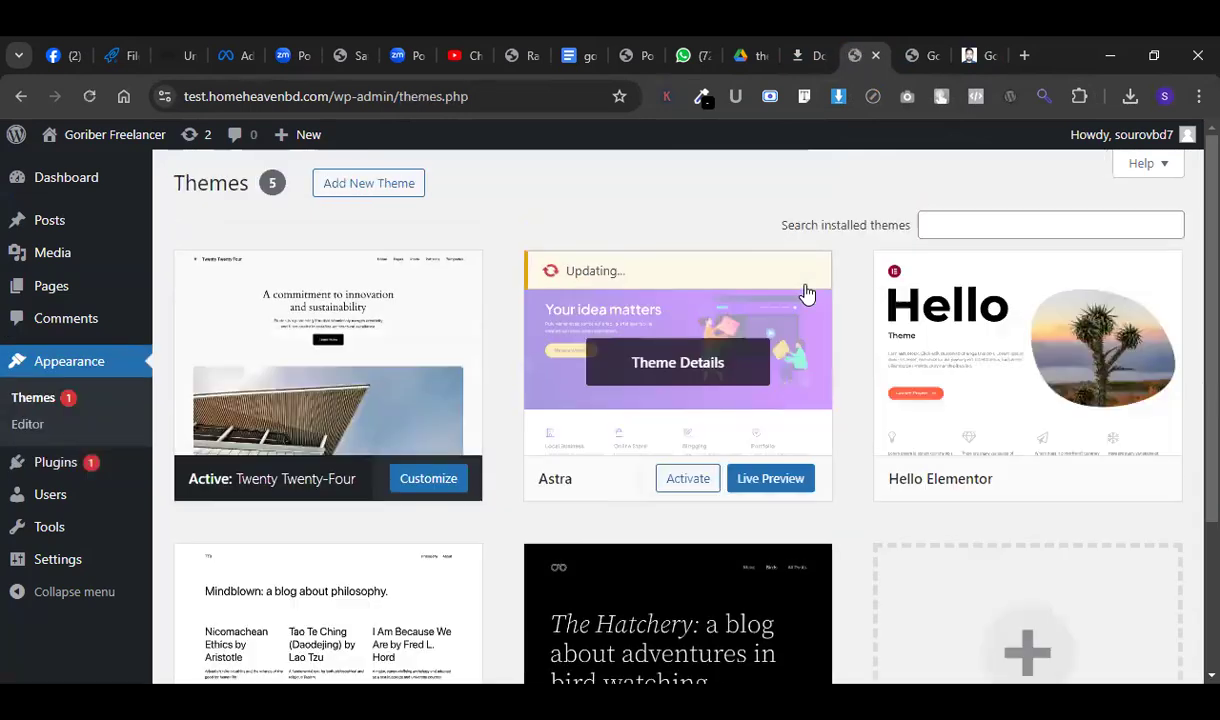
pyautogui.click(770, 338)
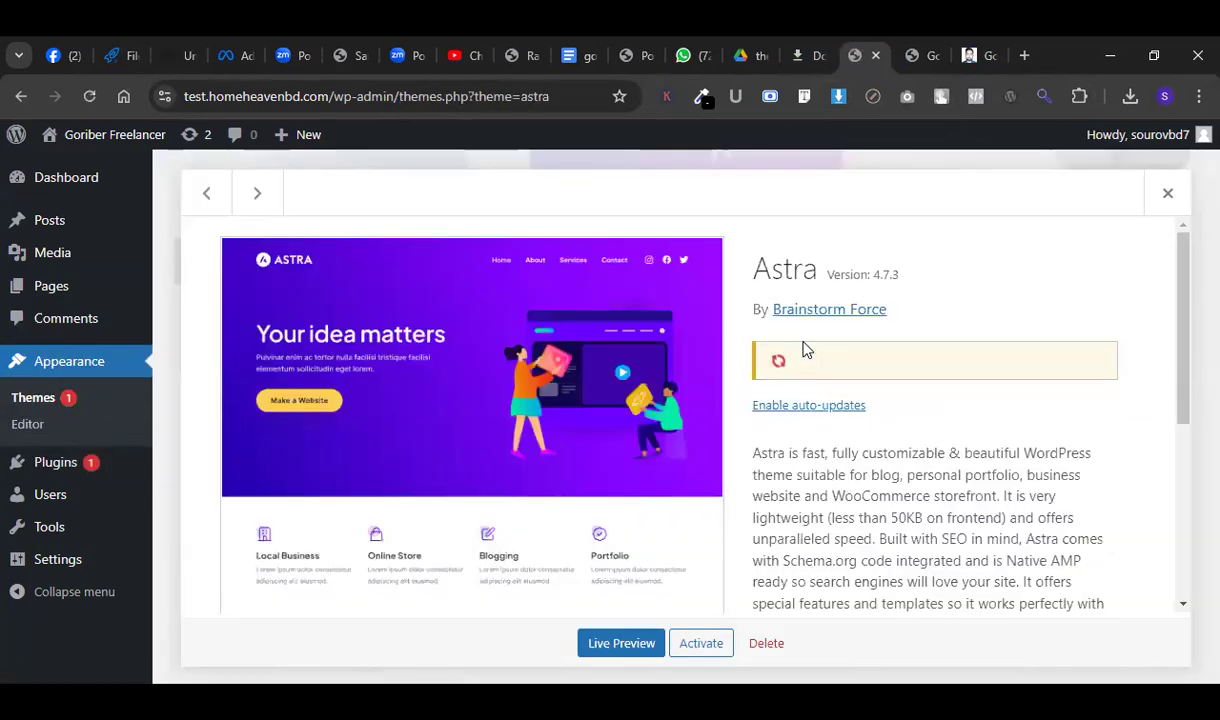
pyautogui.scroll(-1, 1018, 474)
pyautogui.scroll(-3, 1018, 474)
pyautogui.click(766, 643)
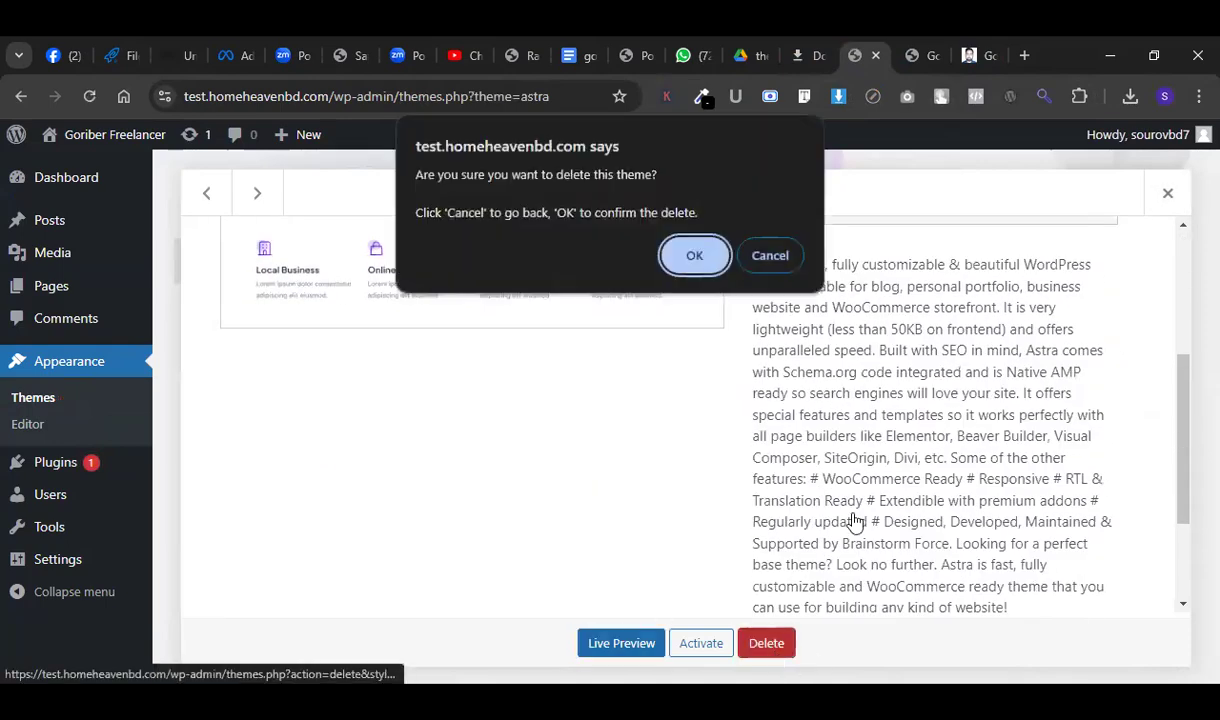
pyautogui.click(695, 254)
pyautogui.scroll(2, 948, 417)
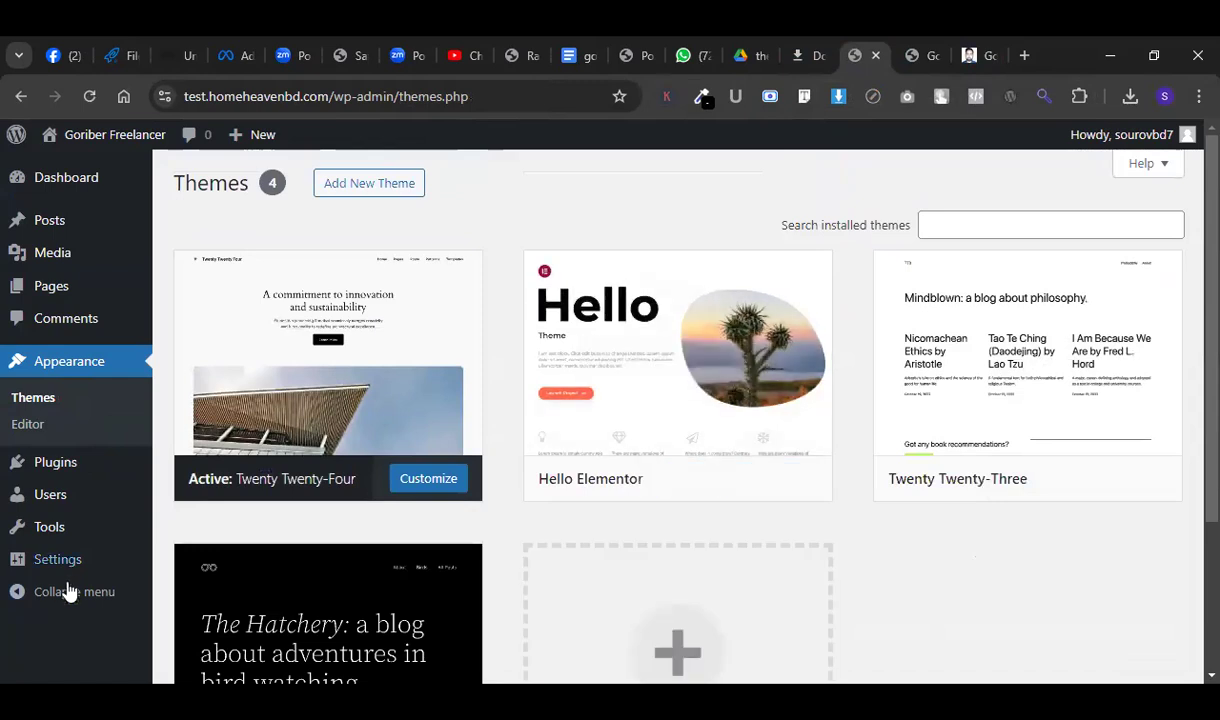
pyautogui.moveTo(70, 578)
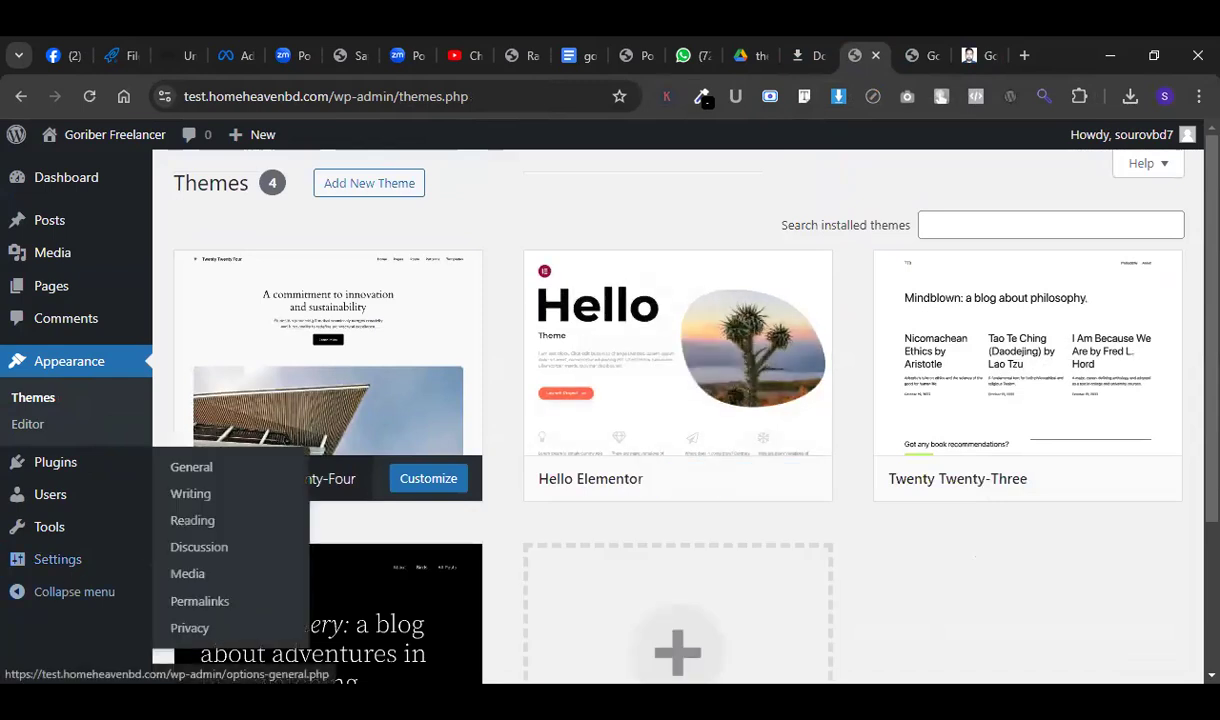
# Search Google for "woodmart theme" in a new browser tab.
pyautogui.hotkey('ctrl', 't')
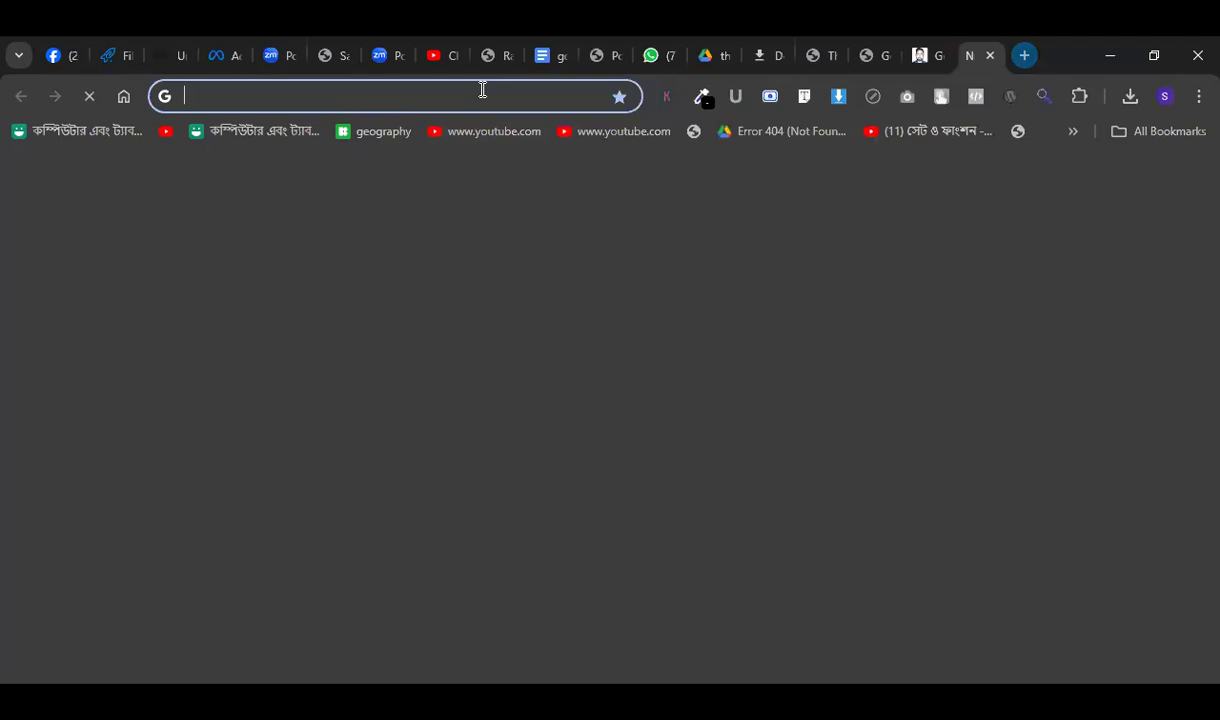
pyautogui.write('wood ma')
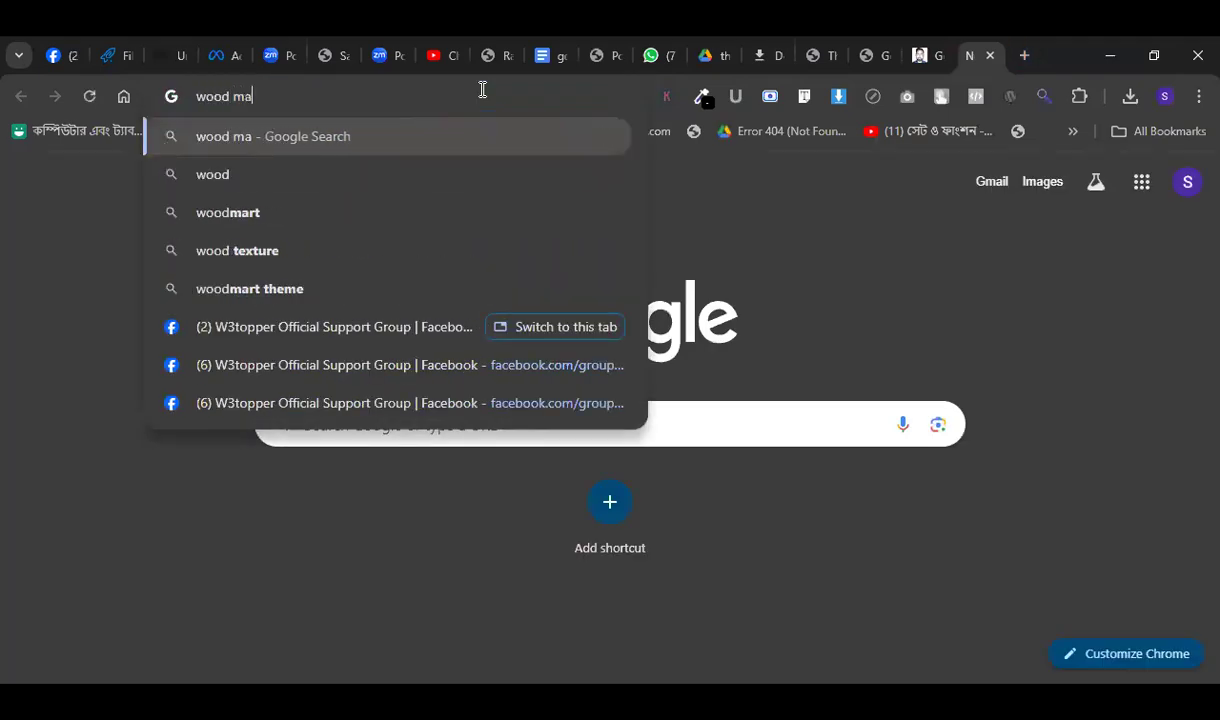
pyautogui.write('rt theme')
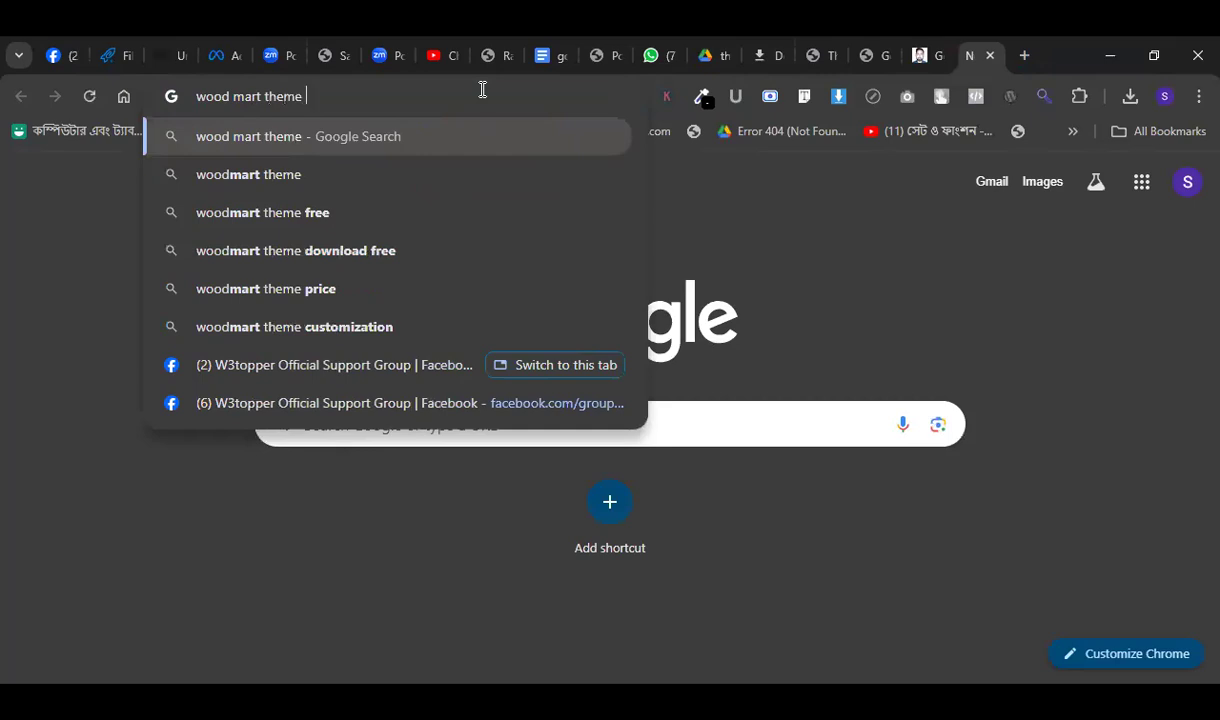
pyautogui.press('Up')
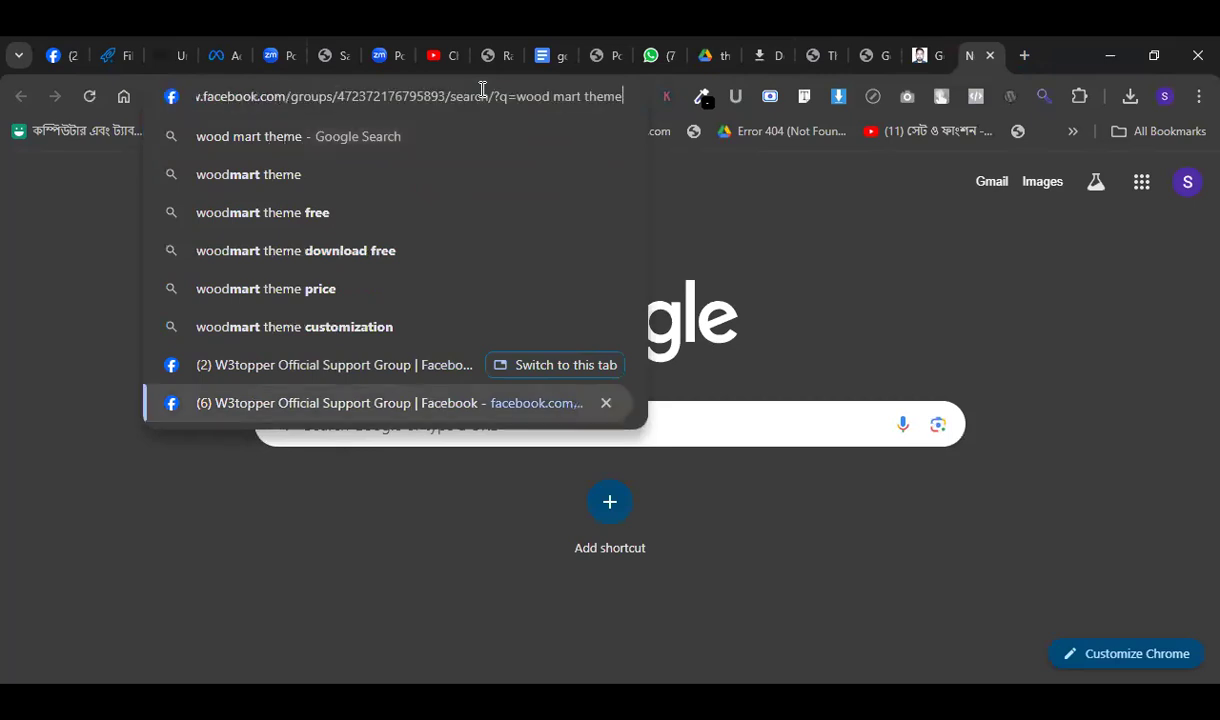
pyautogui.press('Up')
pyautogui.press('Up')
pyautogui.press('Up')
pyautogui.press('Up')
pyautogui.press('Up')
pyautogui.press('Up')
pyautogui.press('Return')
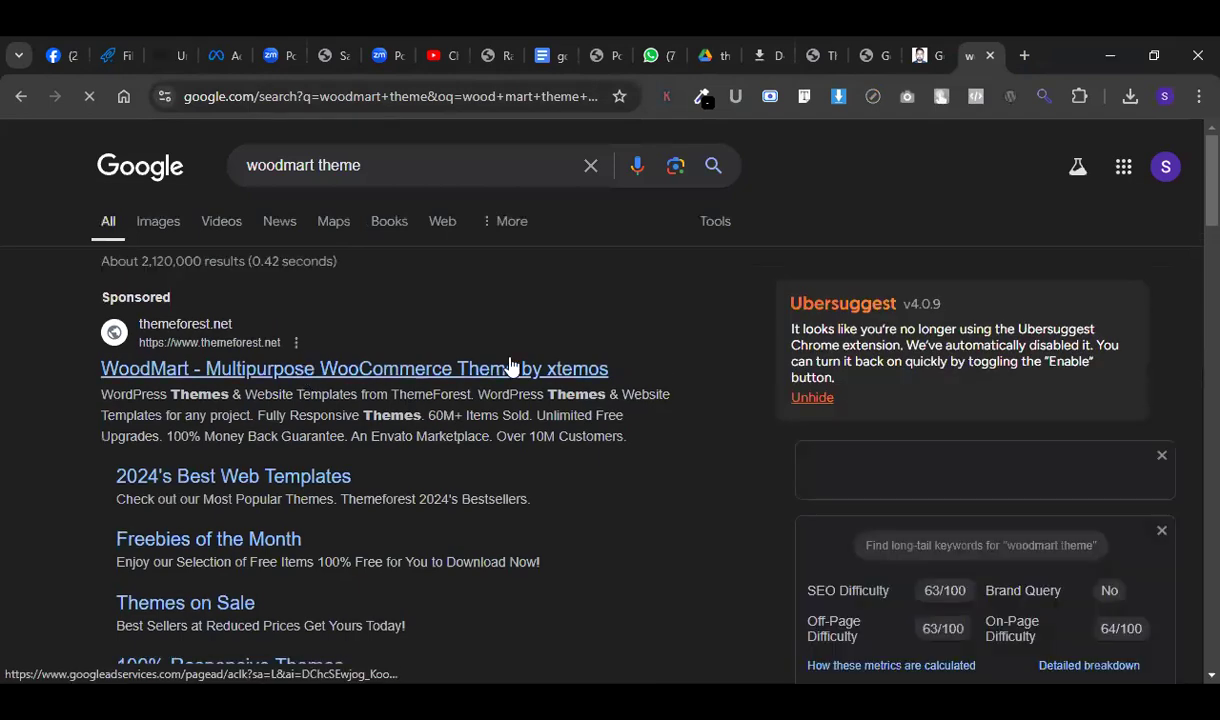
# Open the ThemeForest listing for the WoodMart multipurpose WooCommerce theme and launch its live preview.
pyautogui.click(467, 370)
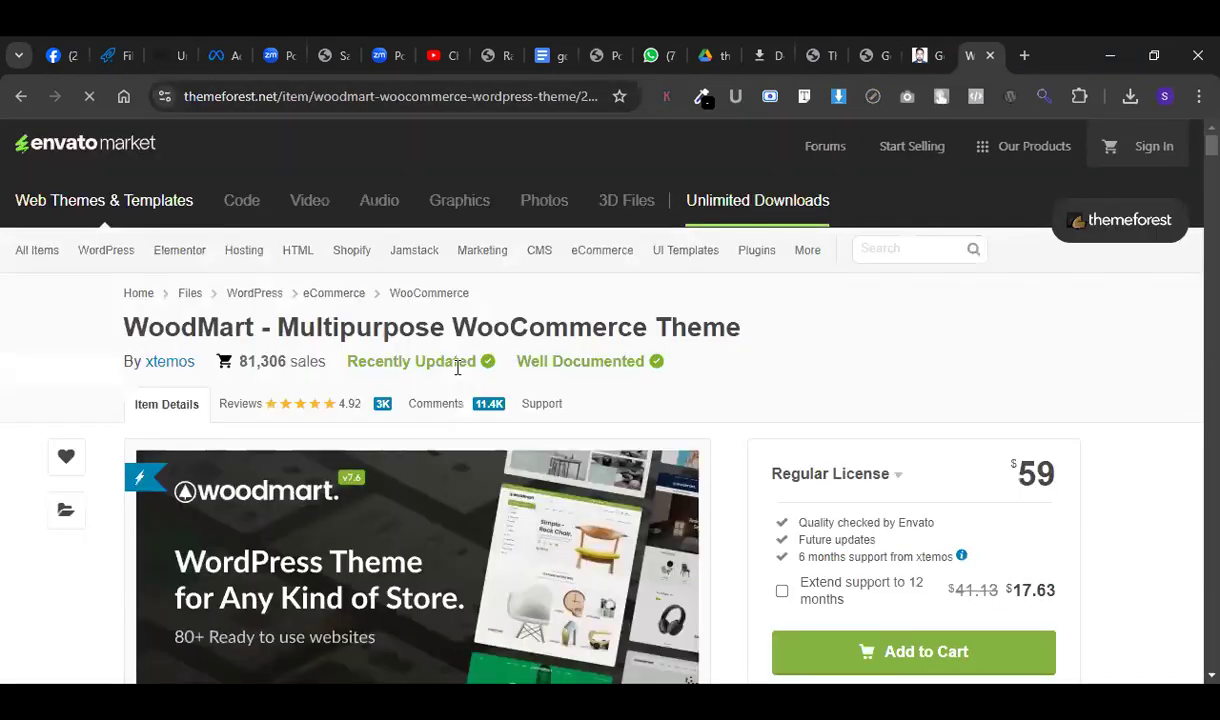
pyautogui.scroll(-5, 458, 383)
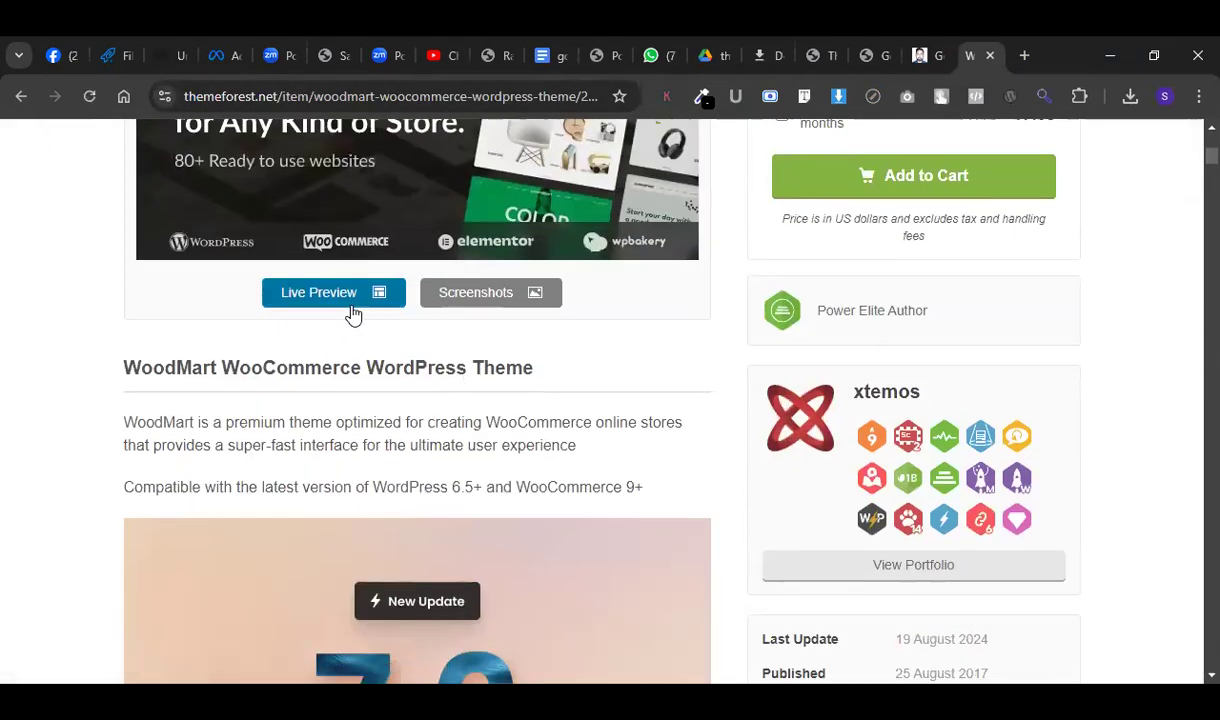
pyautogui.click(352, 300)
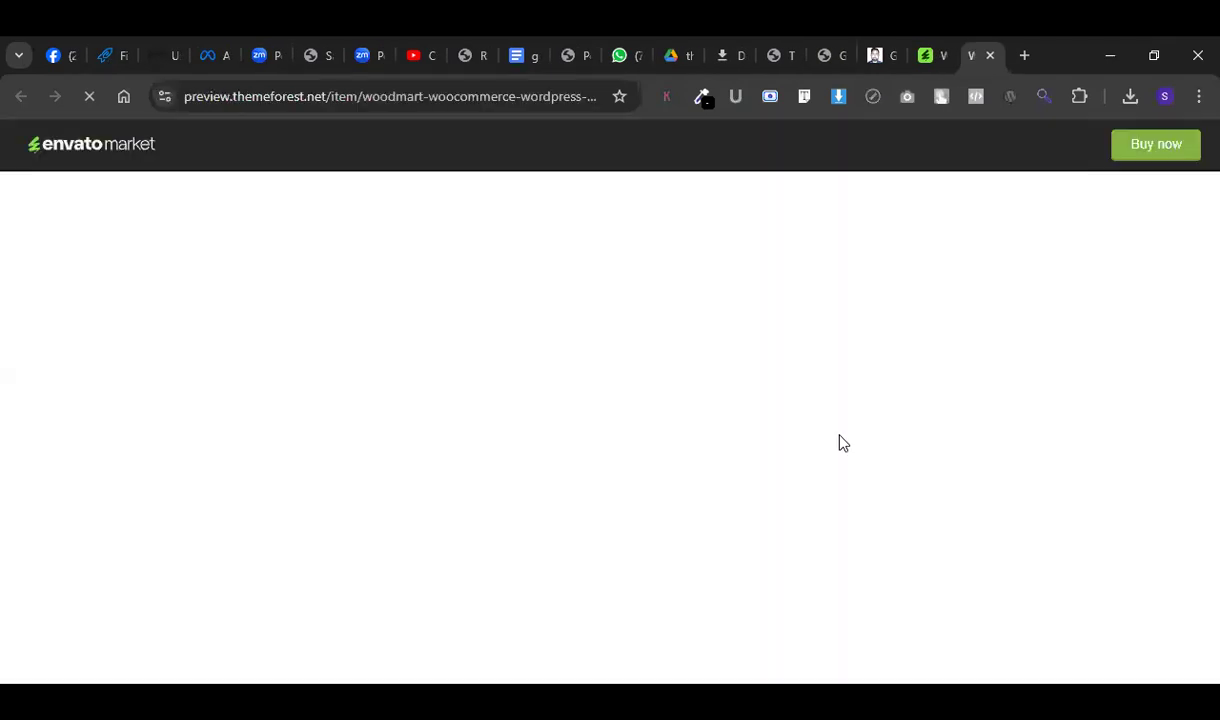
# Look through the gallery of prebuilt WoodMart demo sites in the live preview.
pyautogui.scroll(-6, 741, 442)
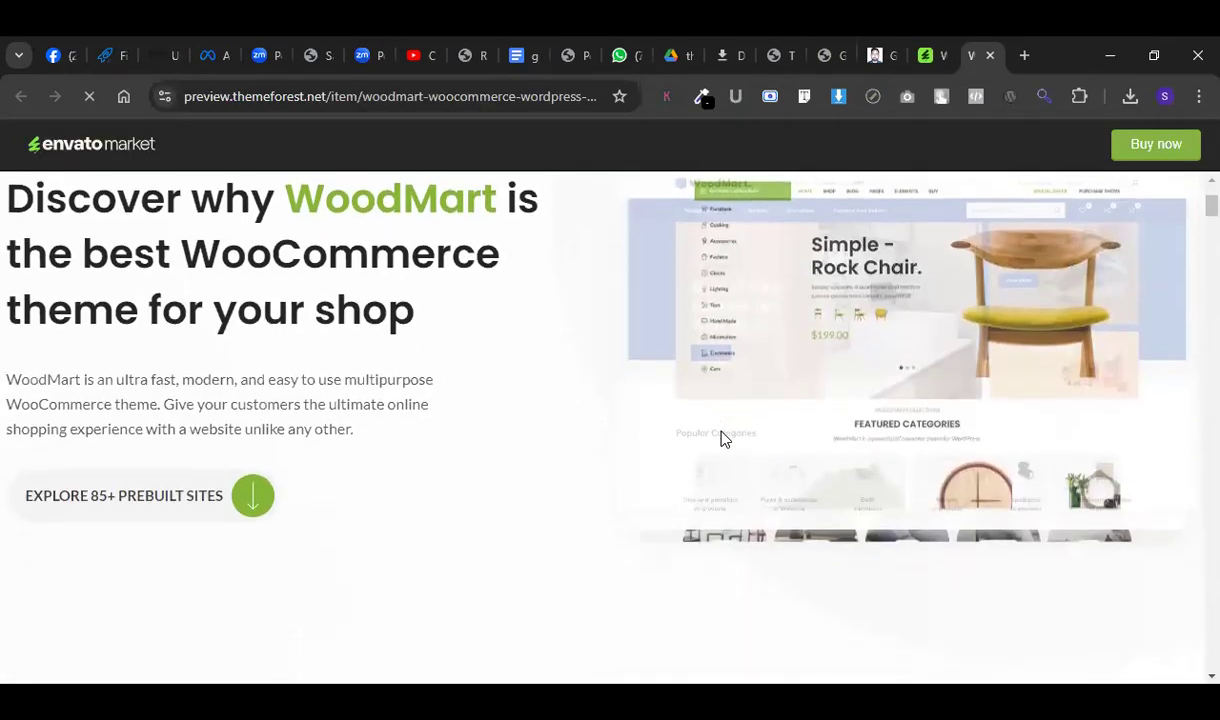
pyautogui.scroll(-8, 724, 439)
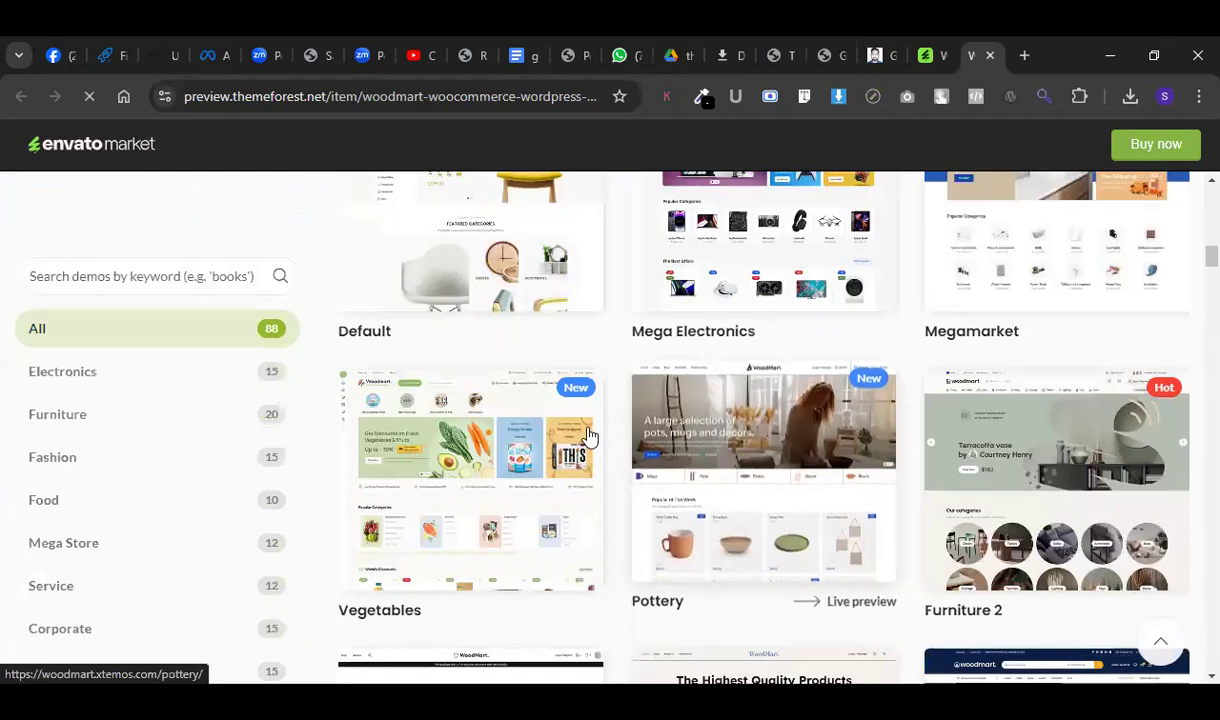
pyautogui.scroll(2, 771, 428)
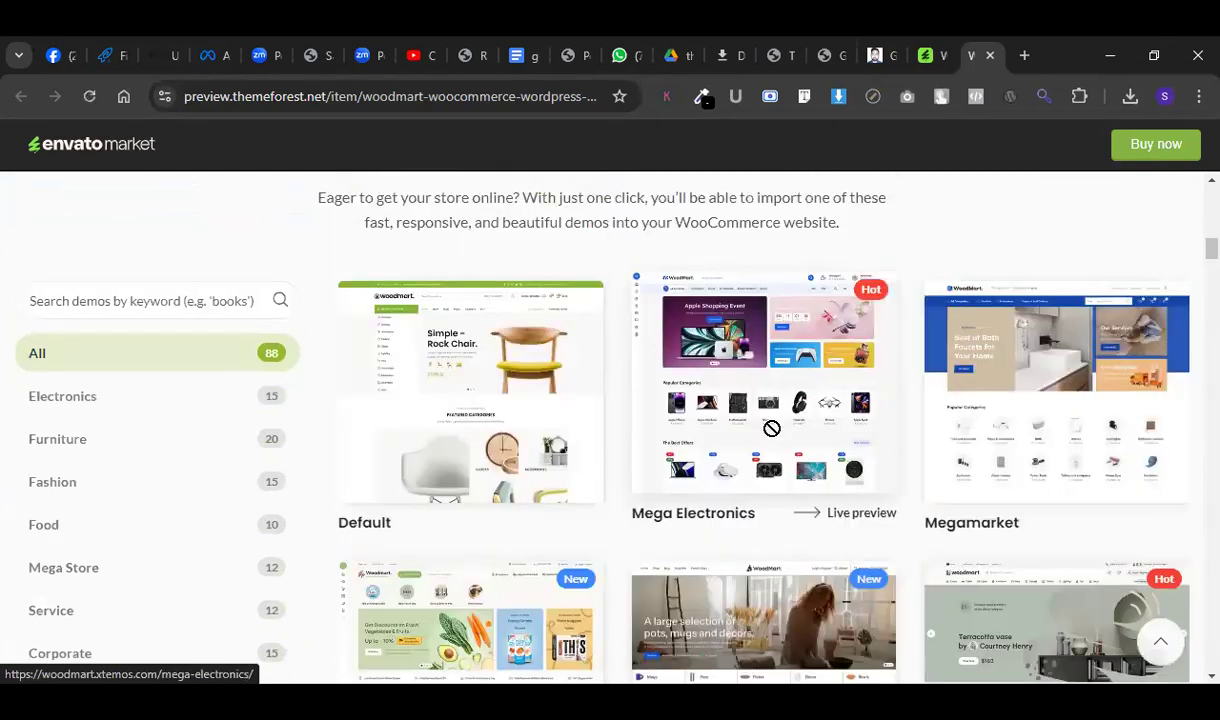
pyautogui.scroll(-6, 614, 438)
pyautogui.scroll(4, 608, 436)
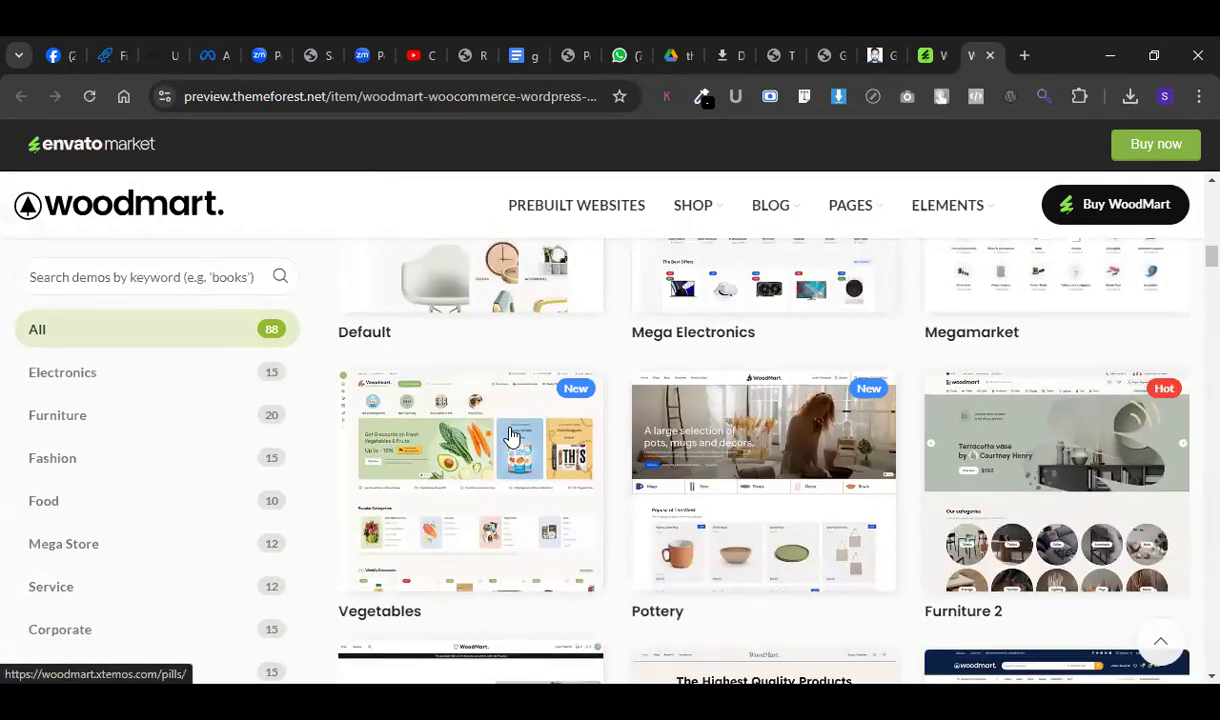
pyautogui.scroll(-5, 441, 425)
pyautogui.scroll(-4, 441, 425)
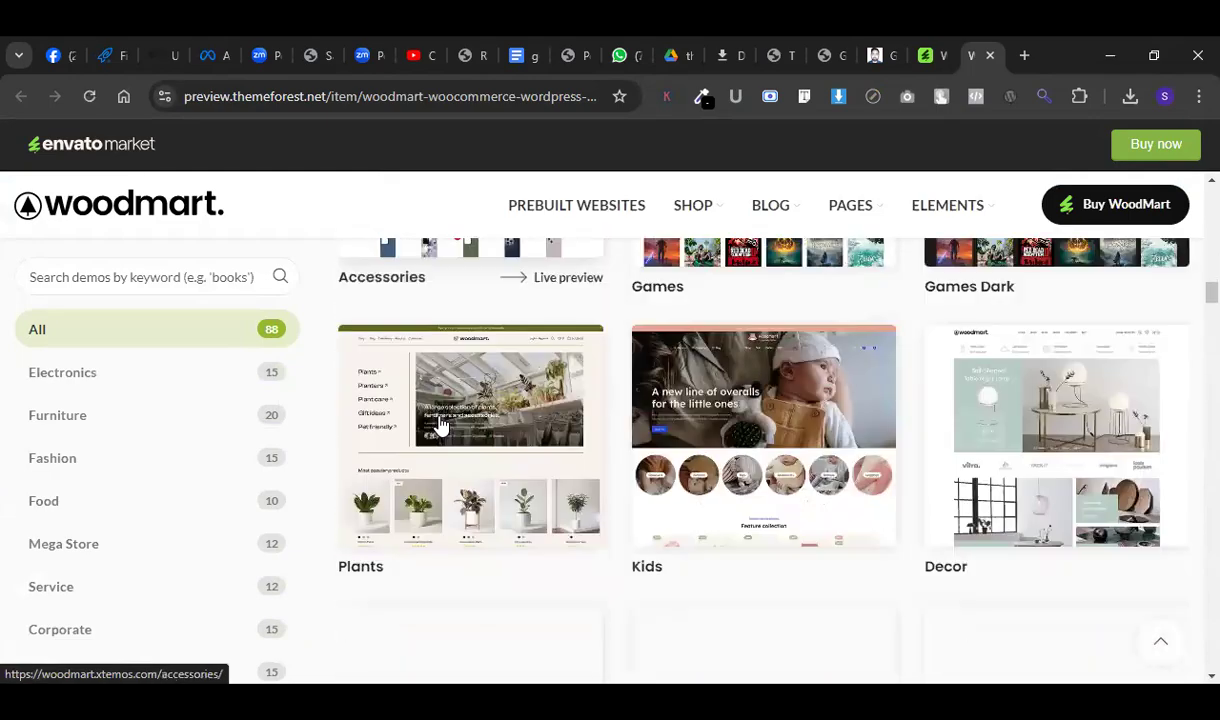
pyautogui.scroll(-8, 441, 425)
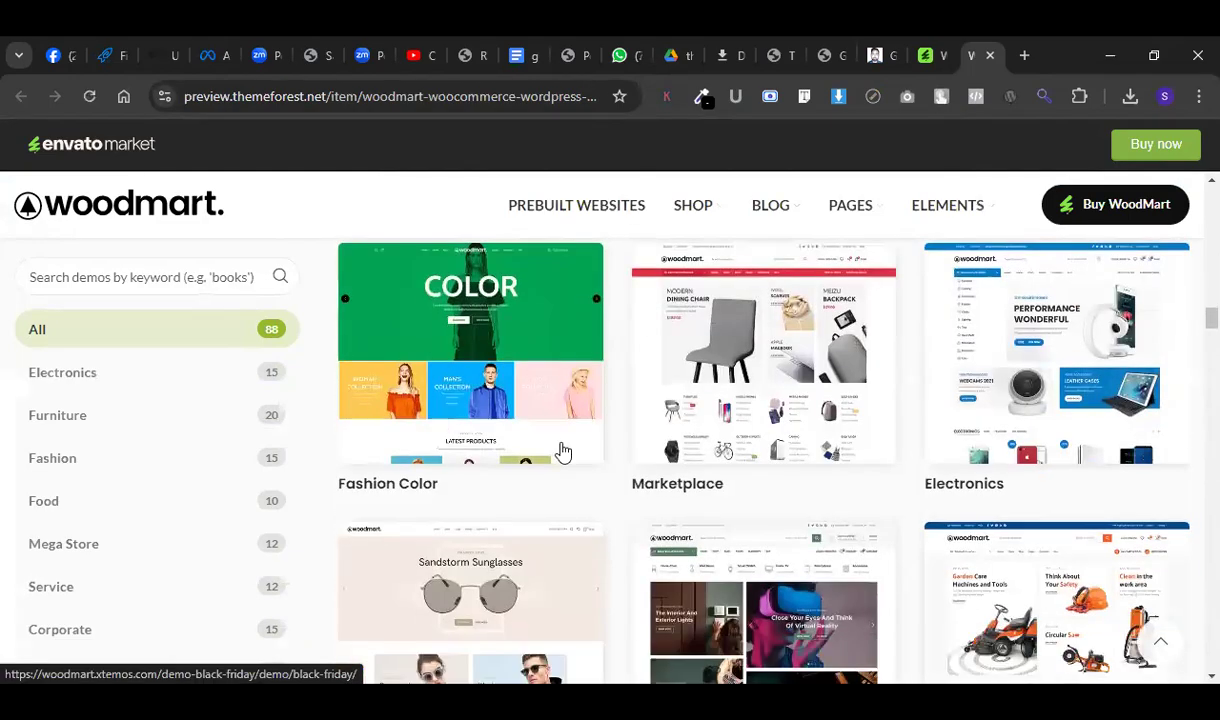
# Open WoodMart's Electronics demo and look through its home page from the banners to the hot deals.
pyautogui.click(955, 310)
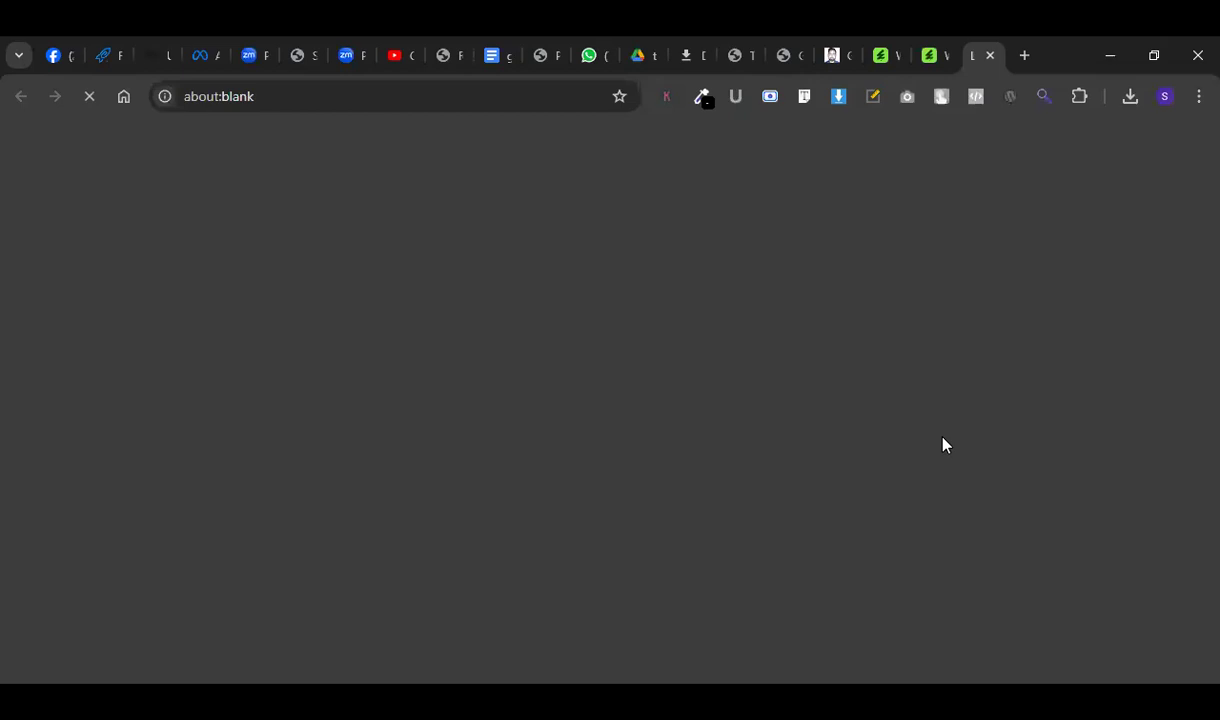
pyautogui.scroll(-10, 425, 419)
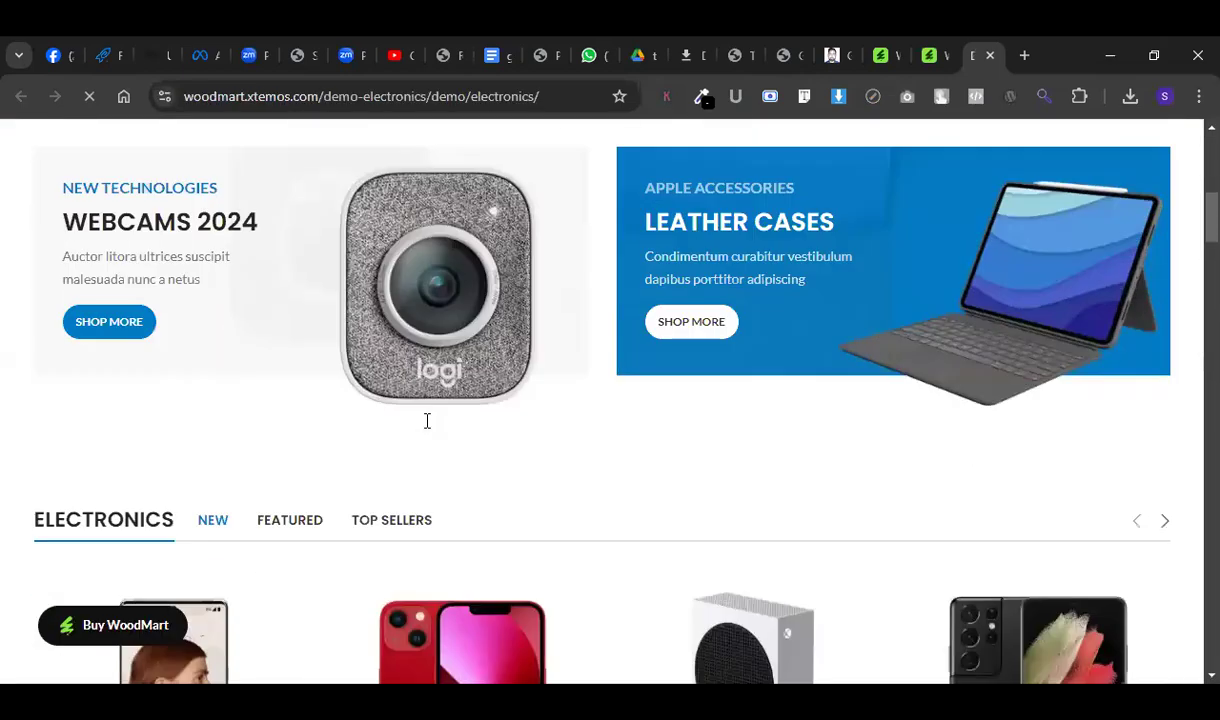
pyautogui.scroll(-6, 431, 427)
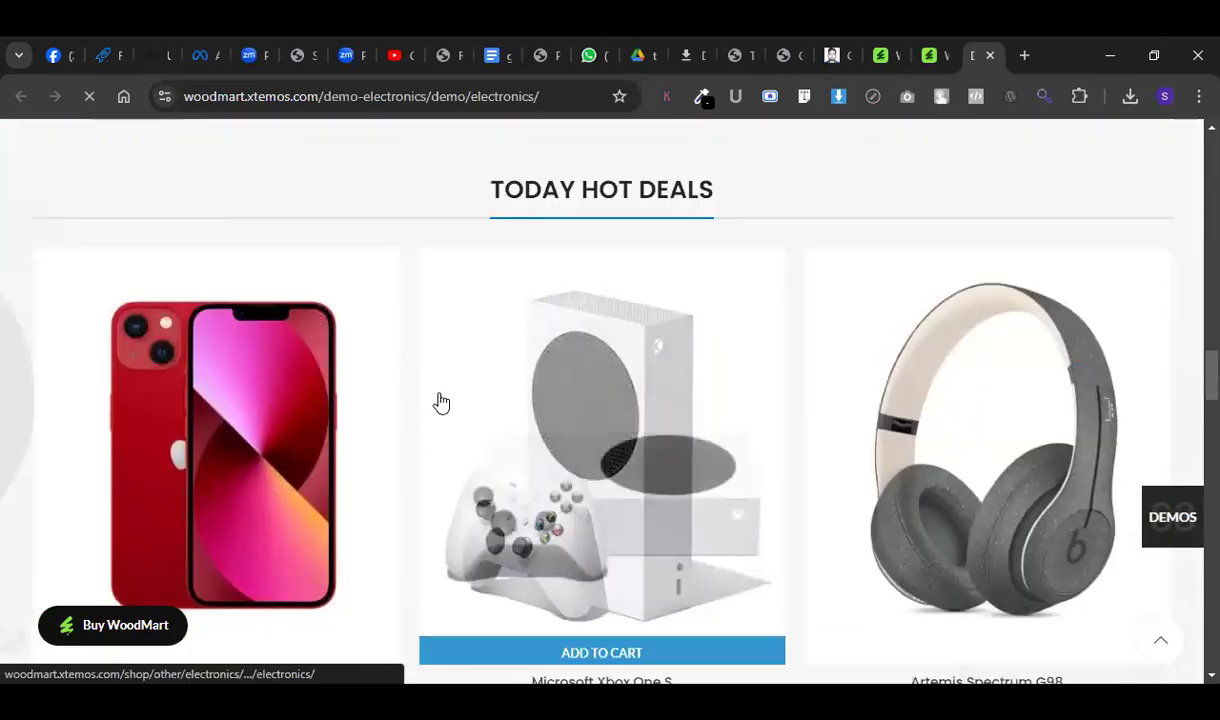
pyautogui.scroll(15, 318, 410)
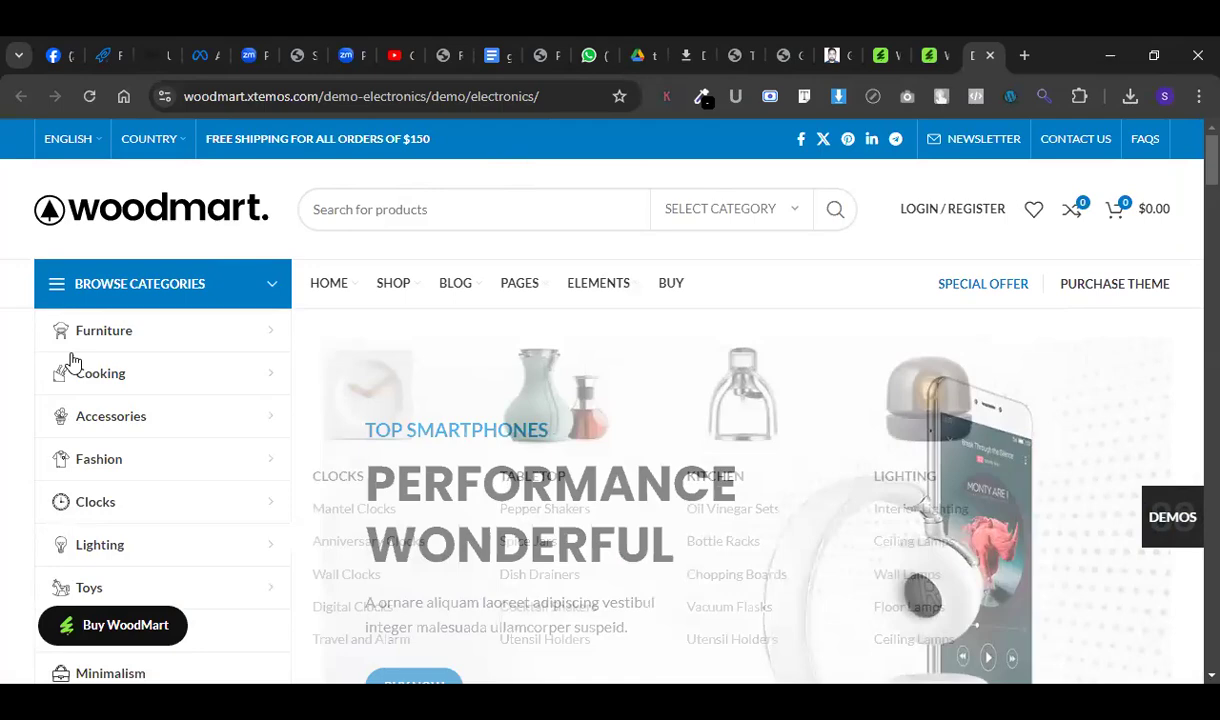
# Check the Drive folder "thems" holding the WoodMart archive, return to the WordPress Themes page and start adding a new theme.
pyautogui.click(850, 55)
pyautogui.click(788, 55)
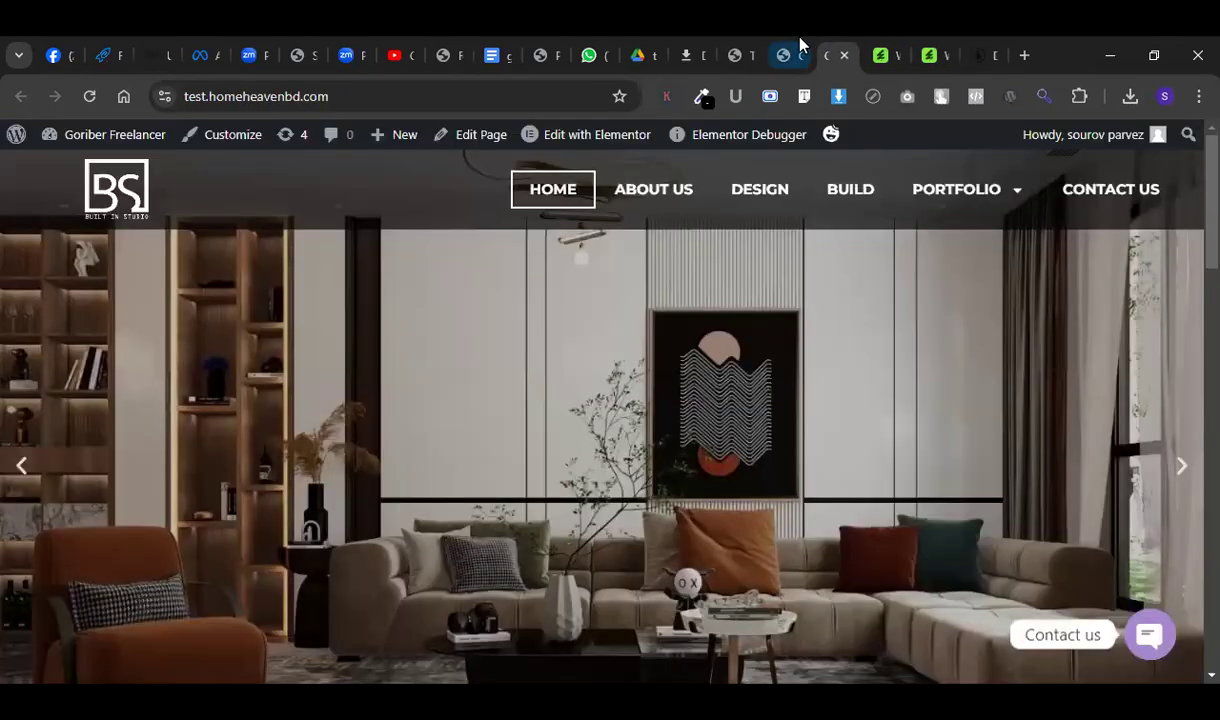
pyautogui.click(845, 50)
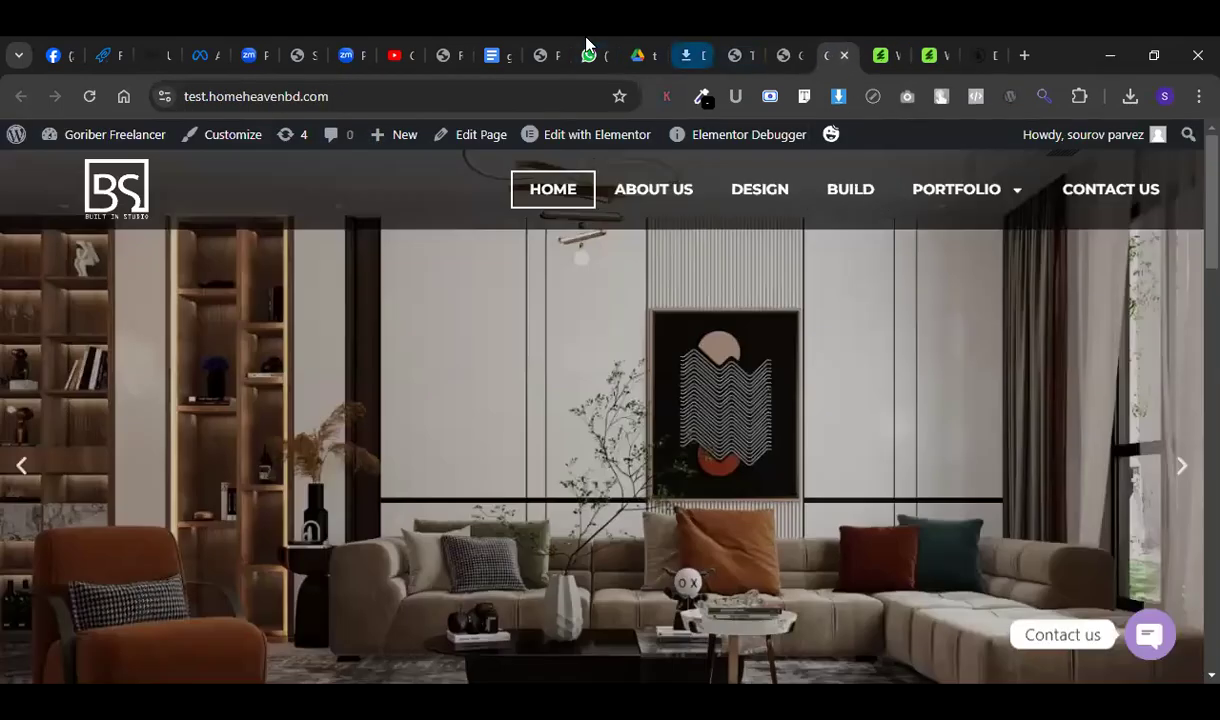
pyautogui.click(588, 50)
pyautogui.click(632, 50)
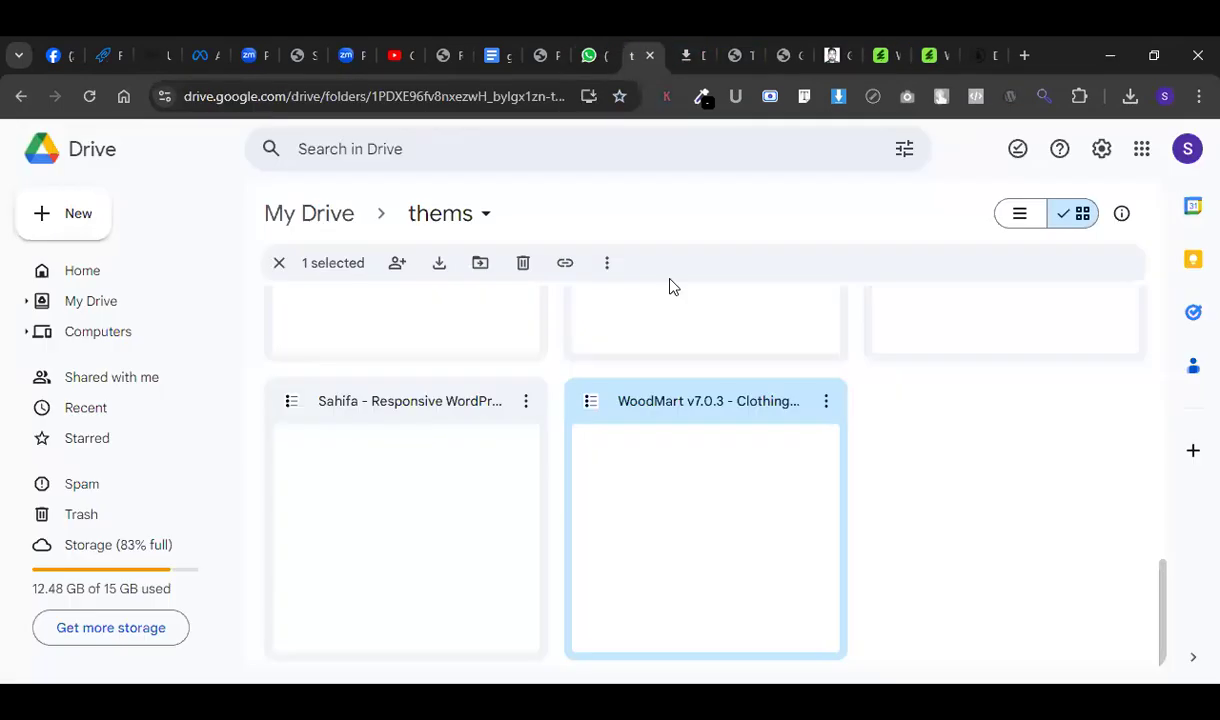
pyautogui.click(545, 55)
pyautogui.click(636, 55)
pyautogui.click(690, 55)
pyautogui.click(736, 50)
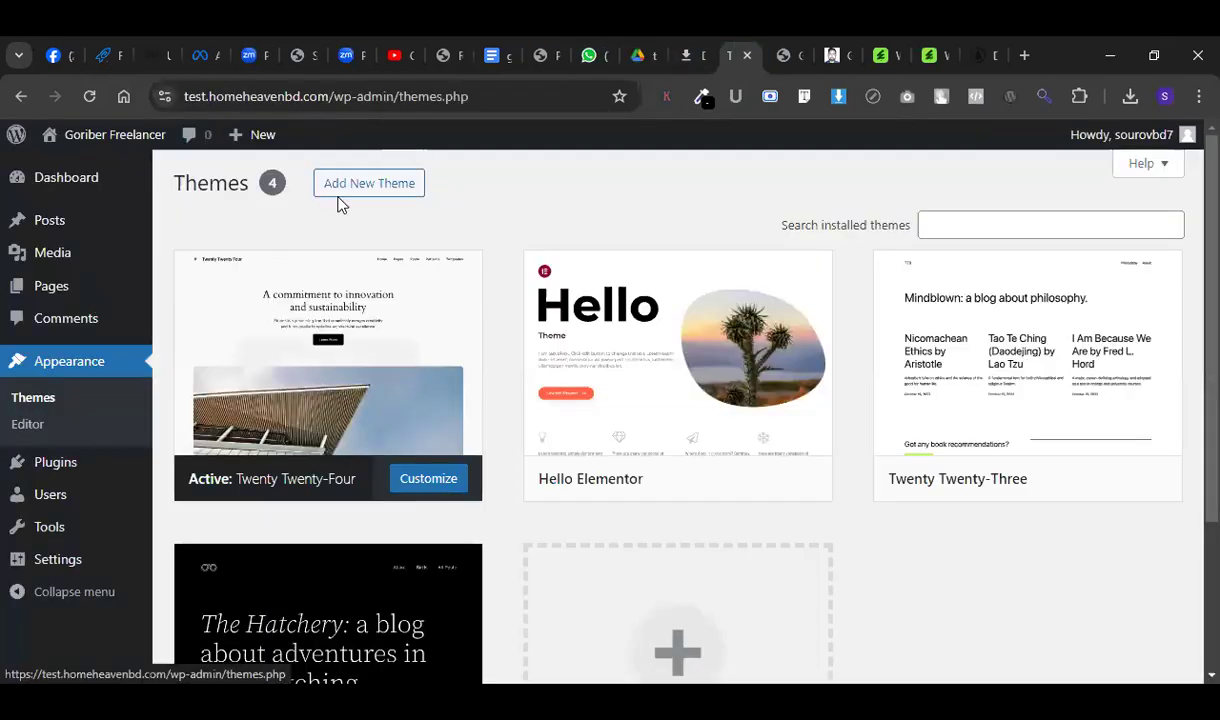
pyautogui.click(405, 183)
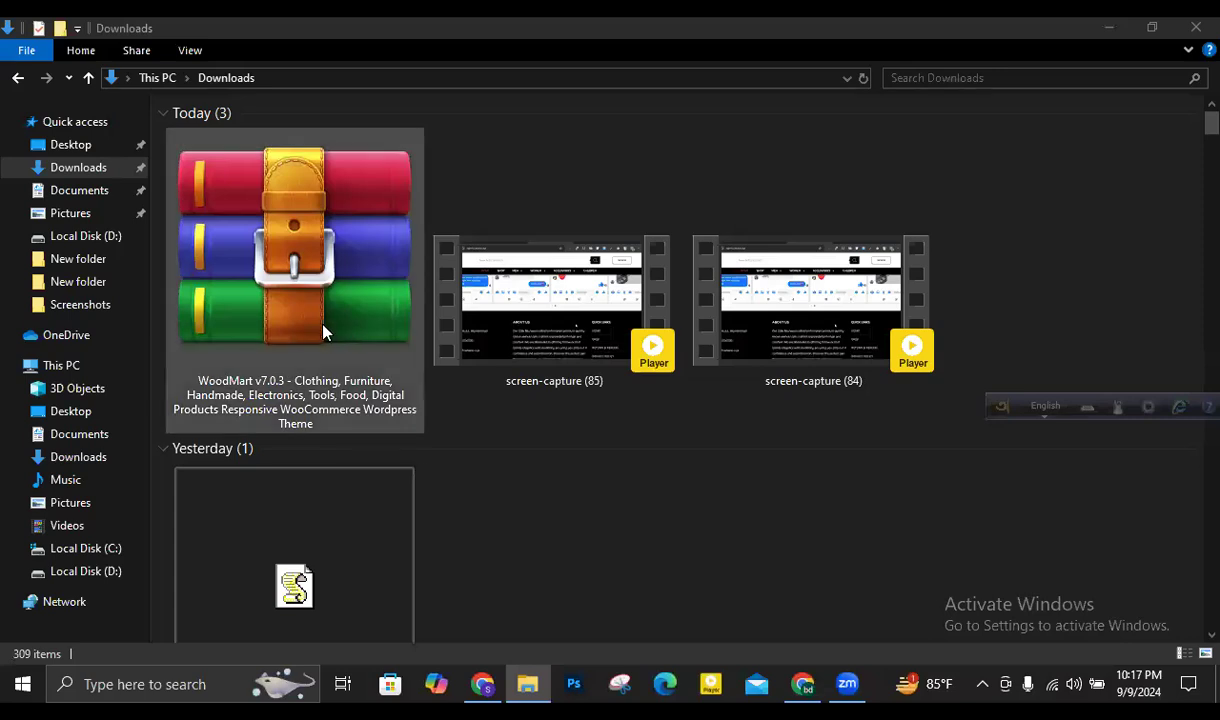
# In File Explorer's Downloads folder, extract the WoodMart v7.0.3 archive and open the extracted folder.
pyautogui.doubleClick(327, 268)
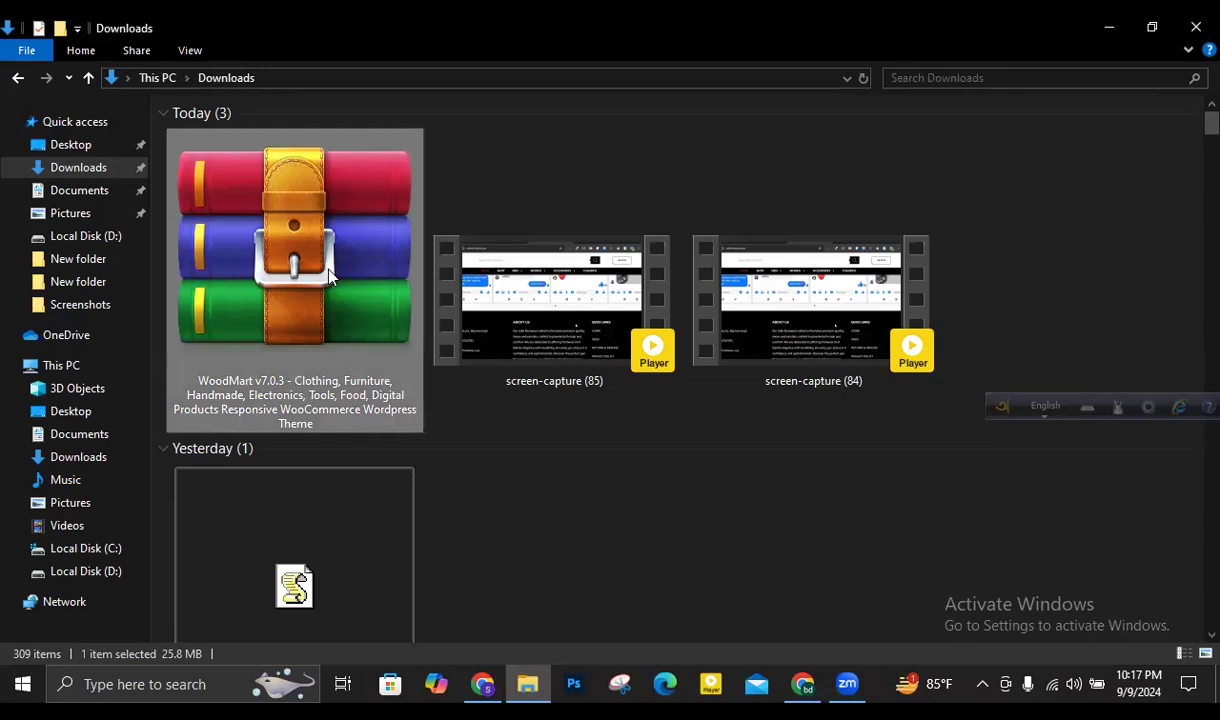
pyautogui.rightClick(313, 256)
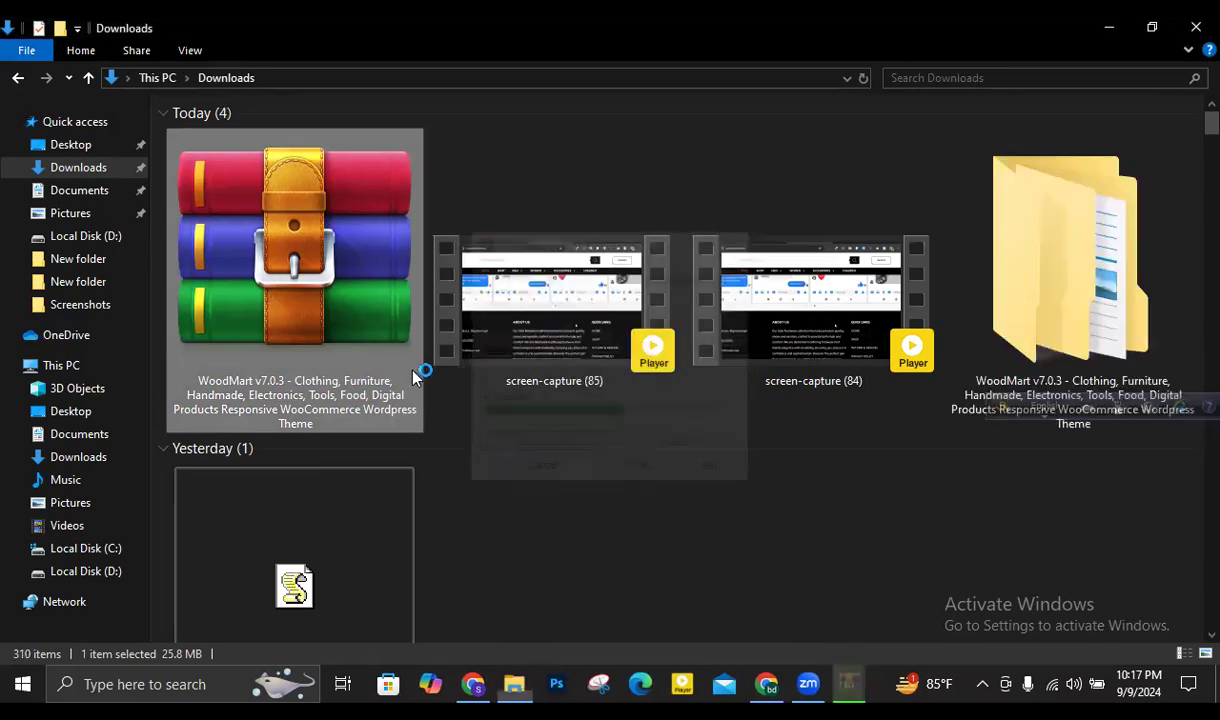
pyautogui.doubleClick(1040, 272)
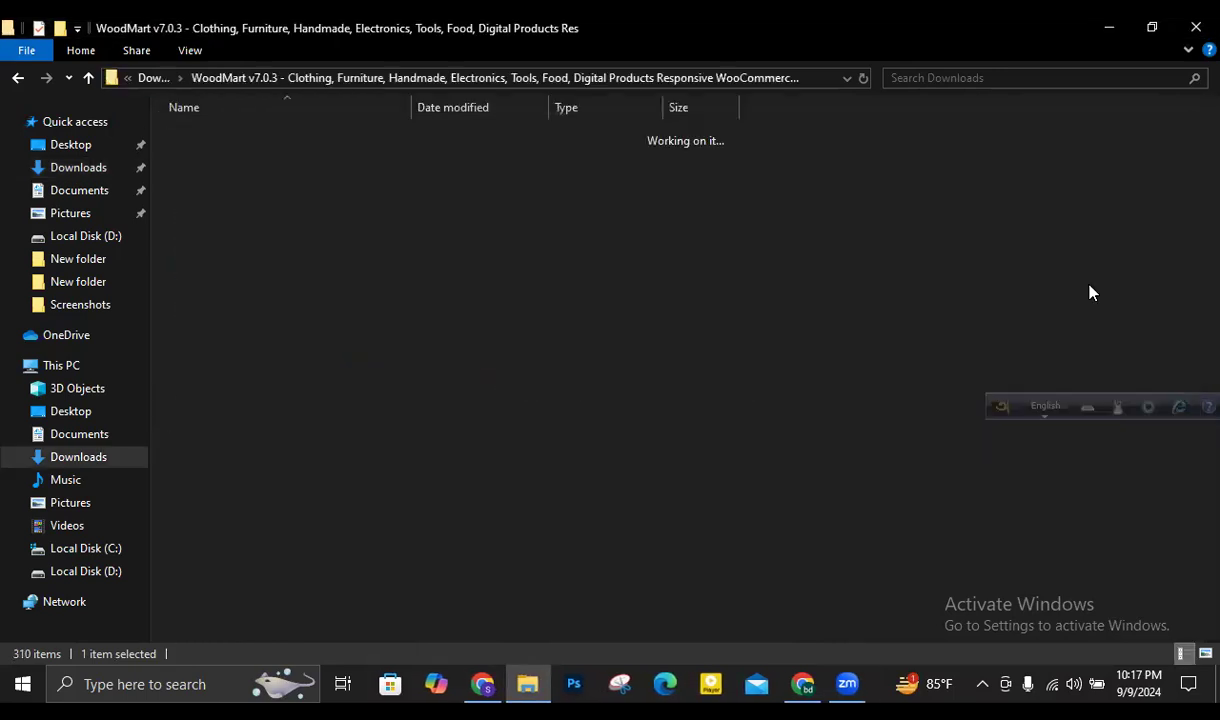
# Open the WoodMart Theme folder inside the extracted package and select the WoodMart Main Theme archive.
pyautogui.doubleClick(375, 134)
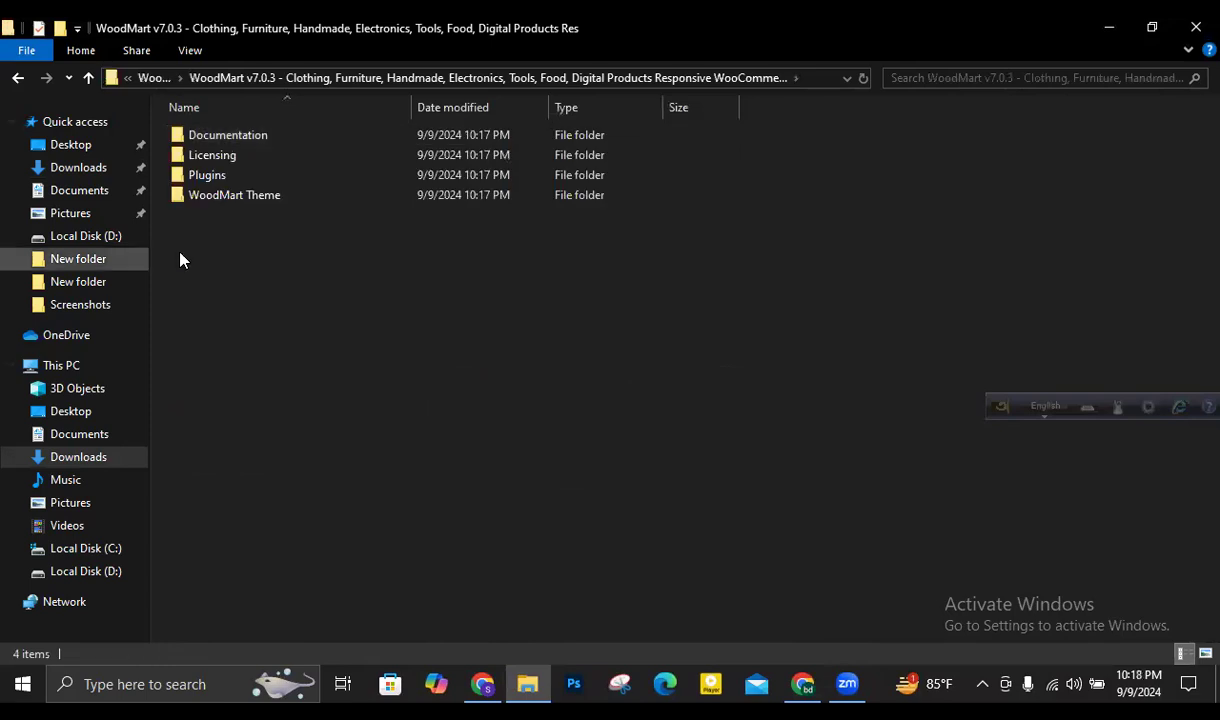
pyautogui.doubleClick(268, 197)
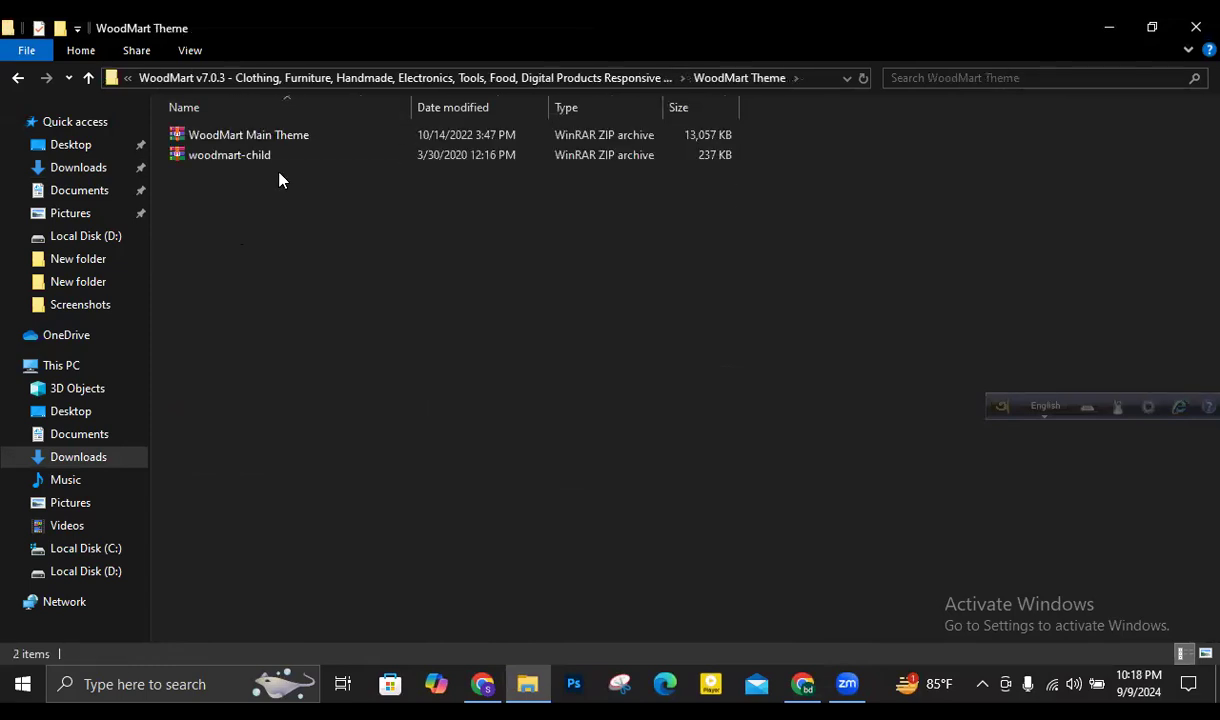
pyautogui.click(298, 155)
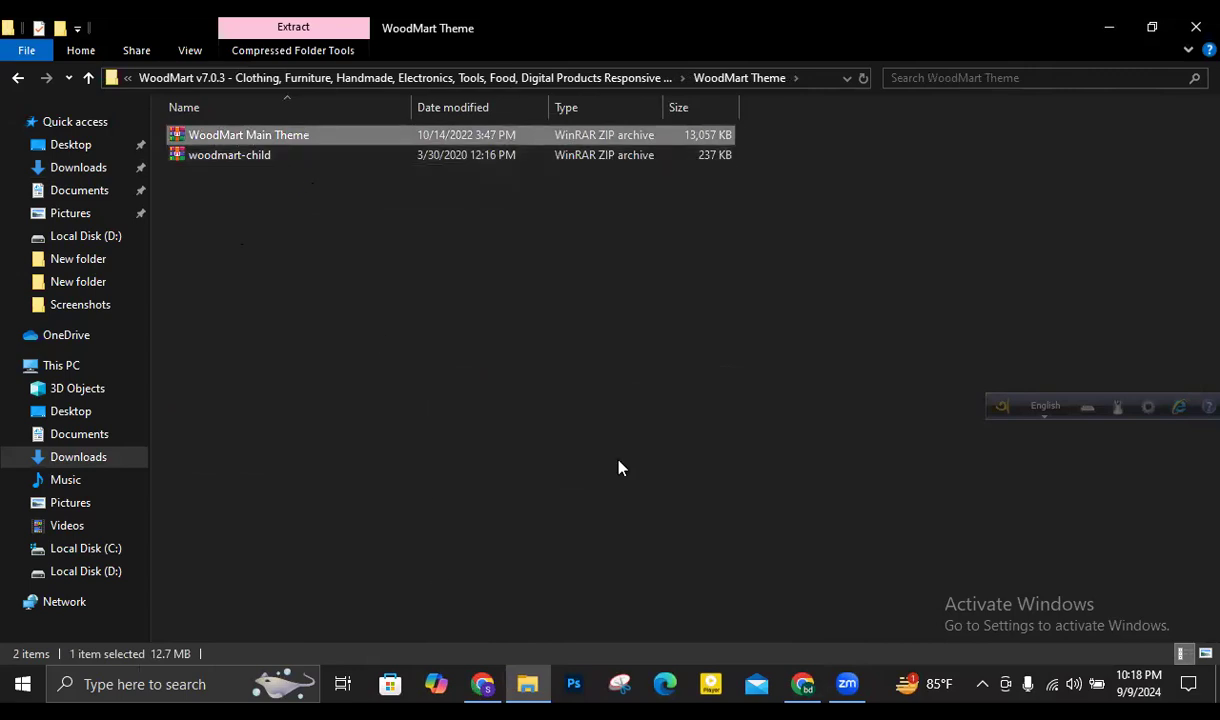
# Switch to the course outline document and add the lines "Main theme" and "Child theme custom code likhe".
pyautogui.hotkey('alt', 'Tab')
pyautogui.write('pa')
pyautogui.press('BackSpace')
pyautogui.press('BackSpace')
pyautogui.write('Main theme')
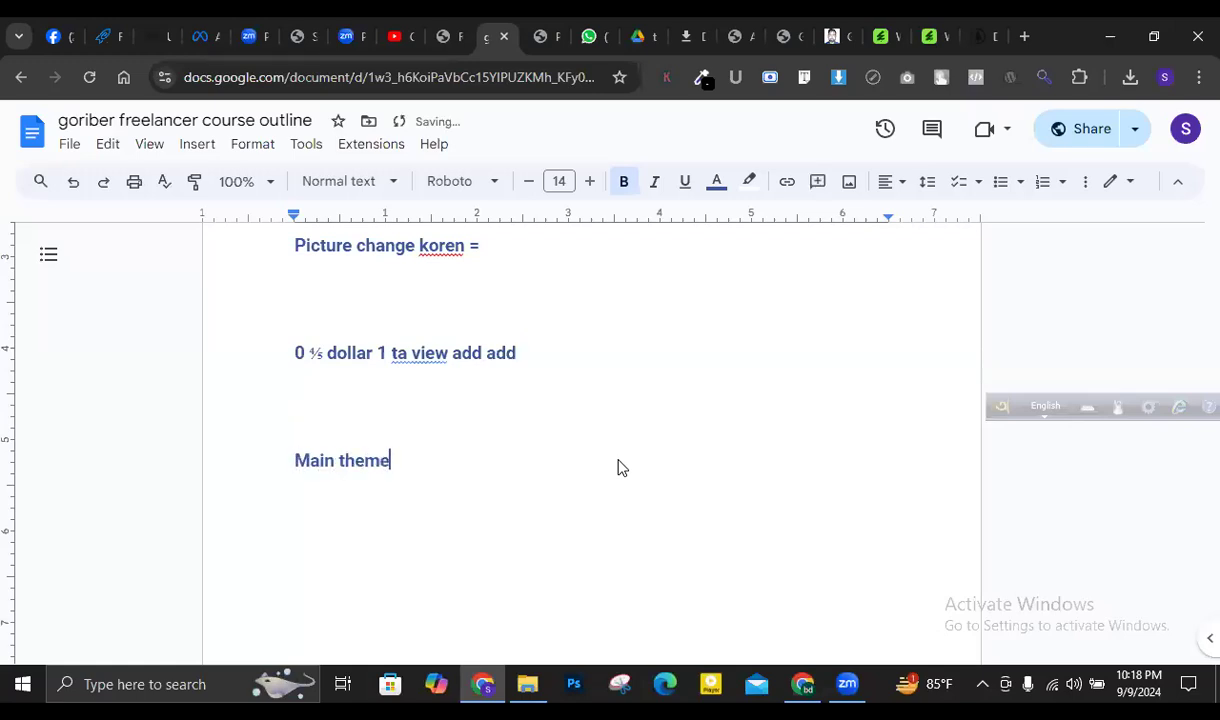
pyautogui.press('Return')
pyautogui.write('child theme ')
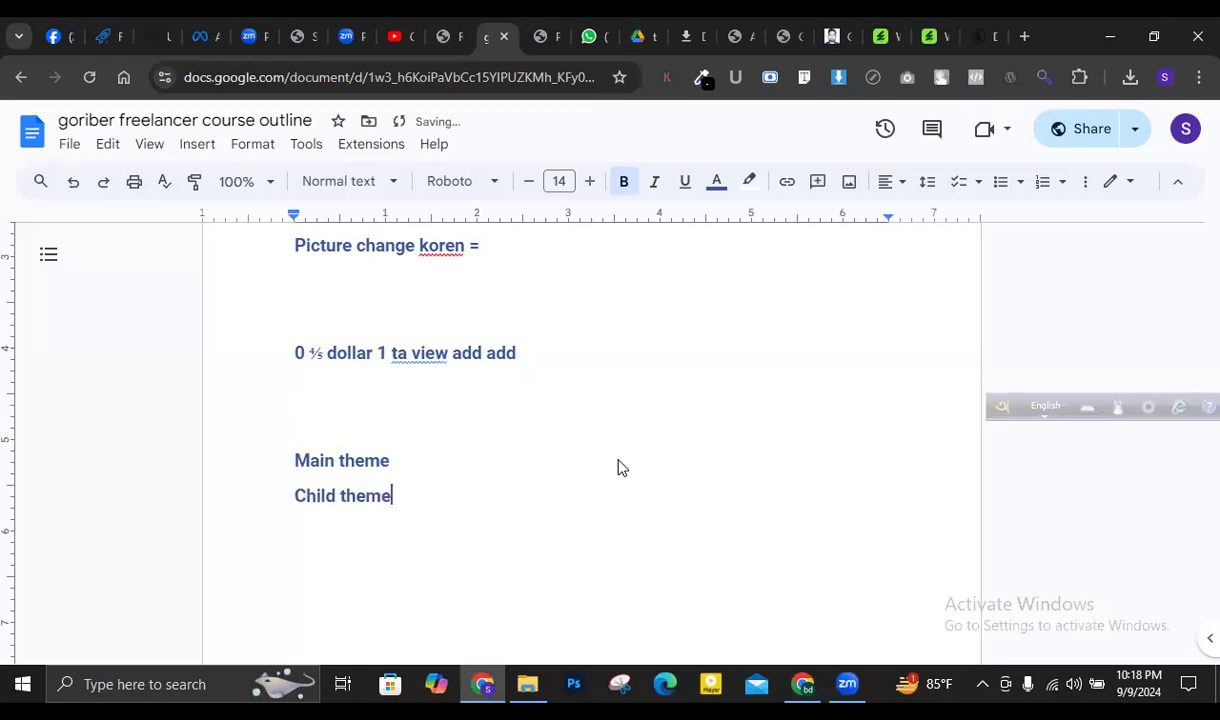
pyautogui.write('custom cod')
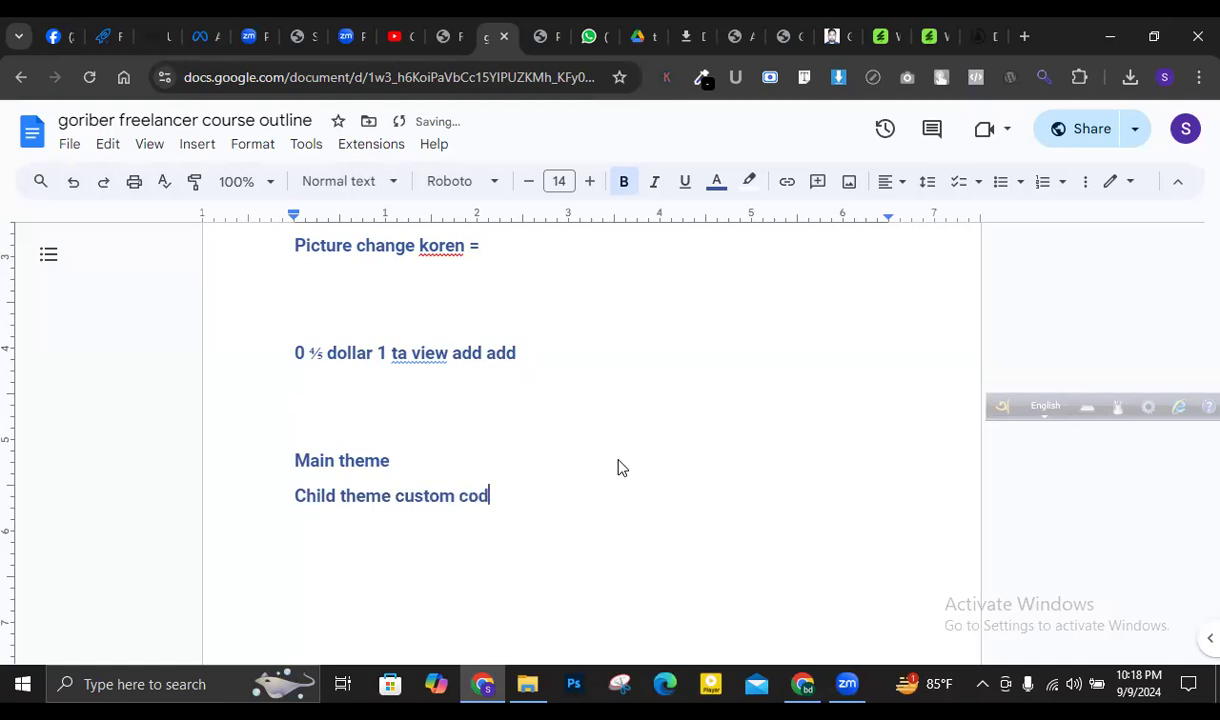
pyautogui.write('e likhe')
# Extend the "Main theme" line with "= custom kono code add koren oi theme custom er f".
pyautogui.click(463, 470)
pyautogui.write('custom kono code add koren ')
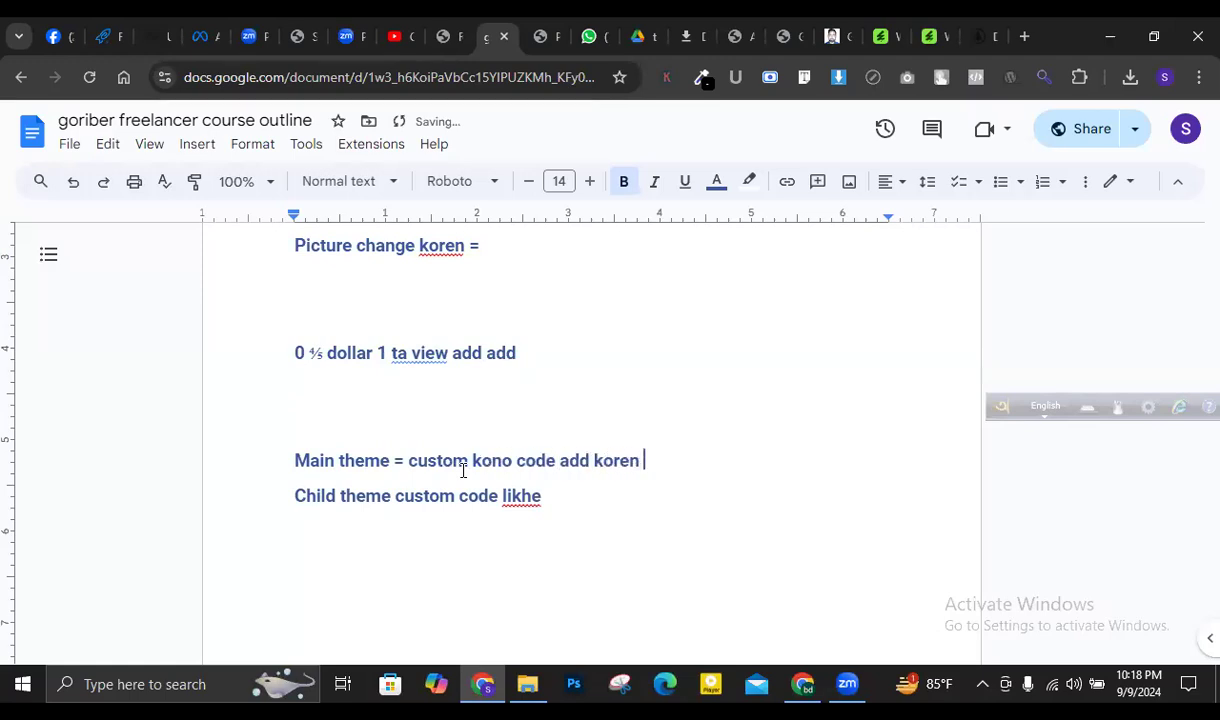
pyautogui.write('oi theme')
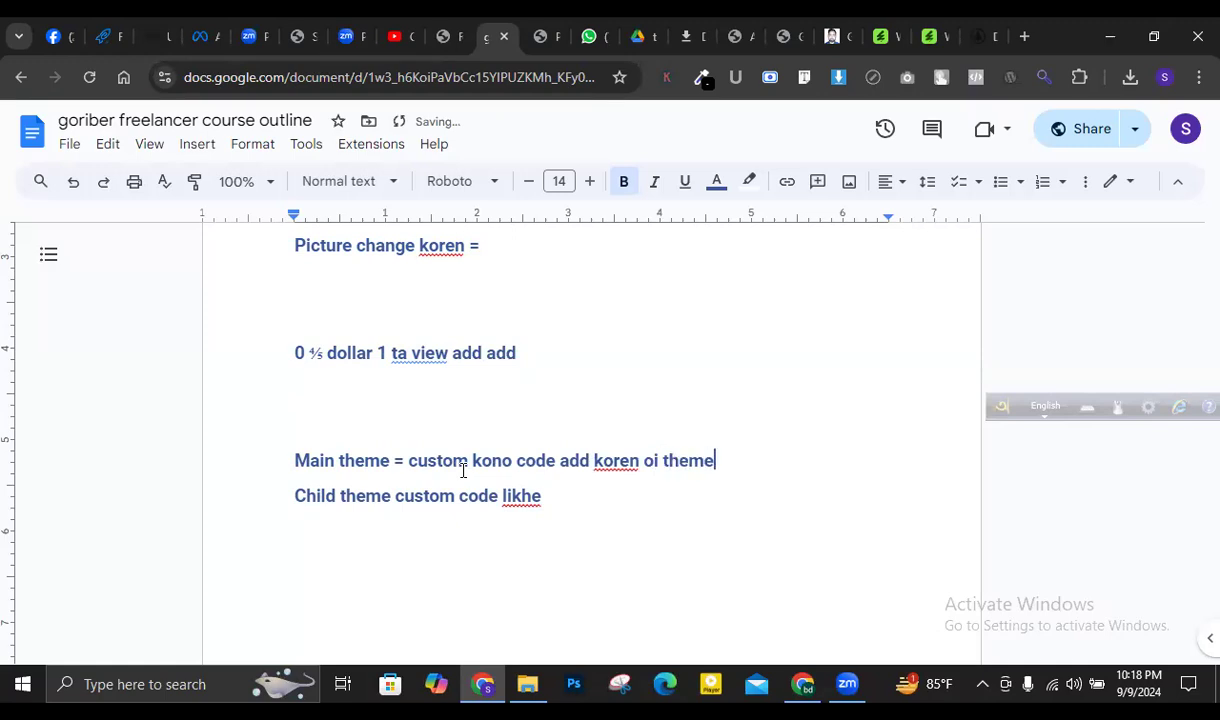
pyautogui.write(' custom er f')
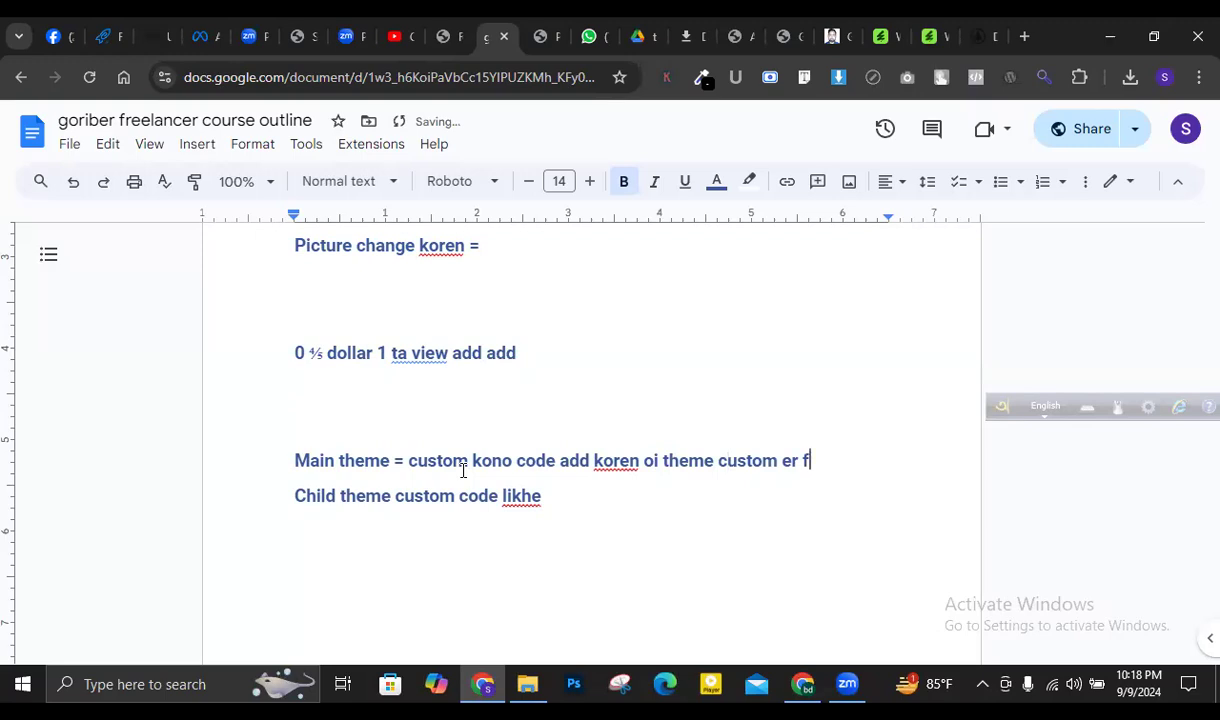
# Replace the text after "Child theme" with "custom code h".
pyautogui.click(640, 498)
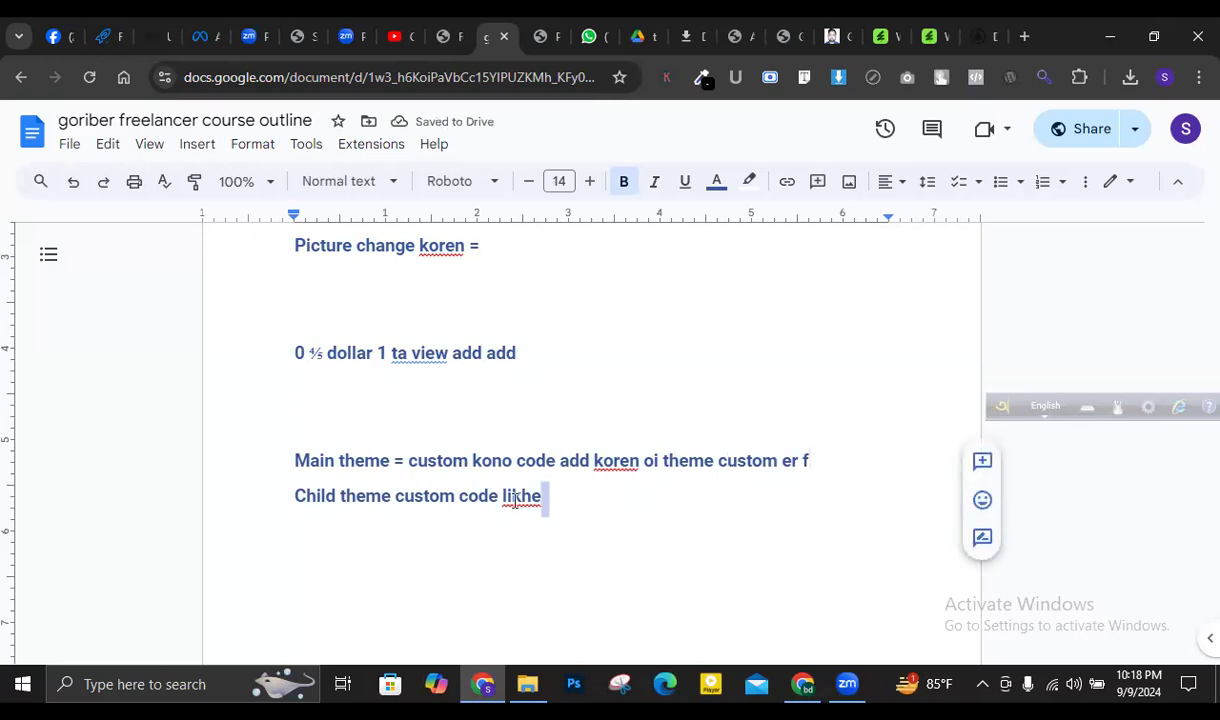
pyautogui.moveTo(395, 498); pyautogui.dragTo(839, 493)
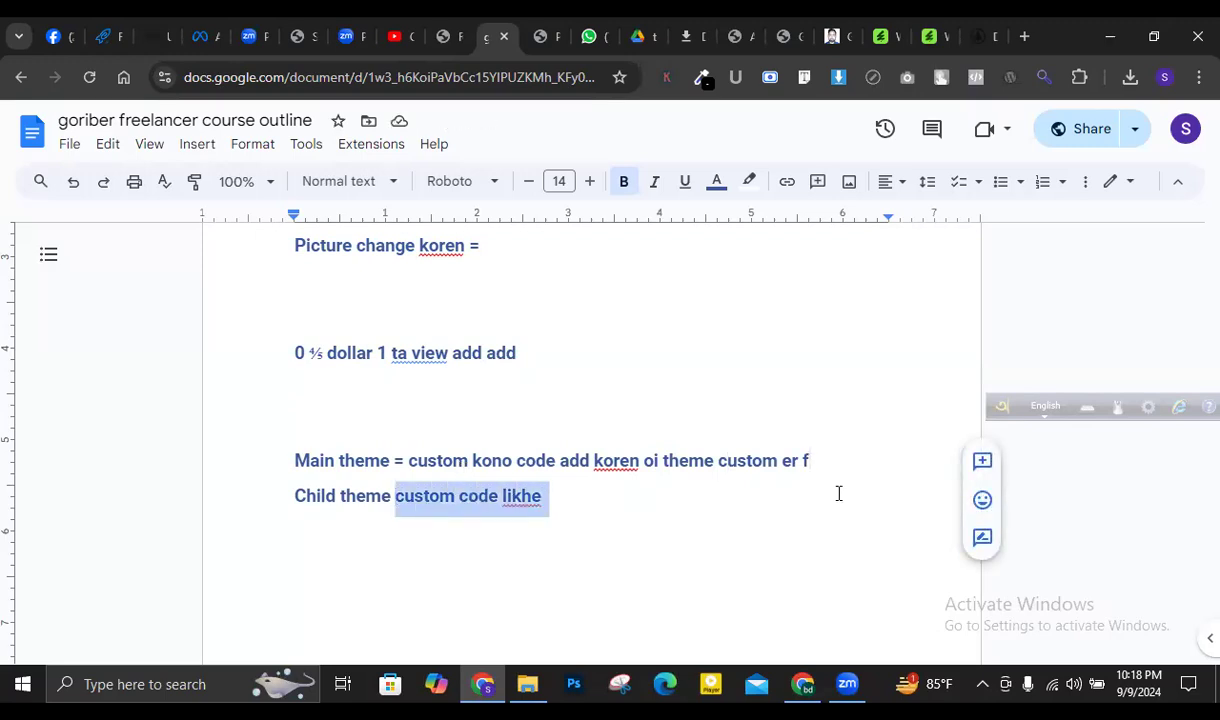
pyautogui.press('BackSpace')
pyautogui.write('custo')
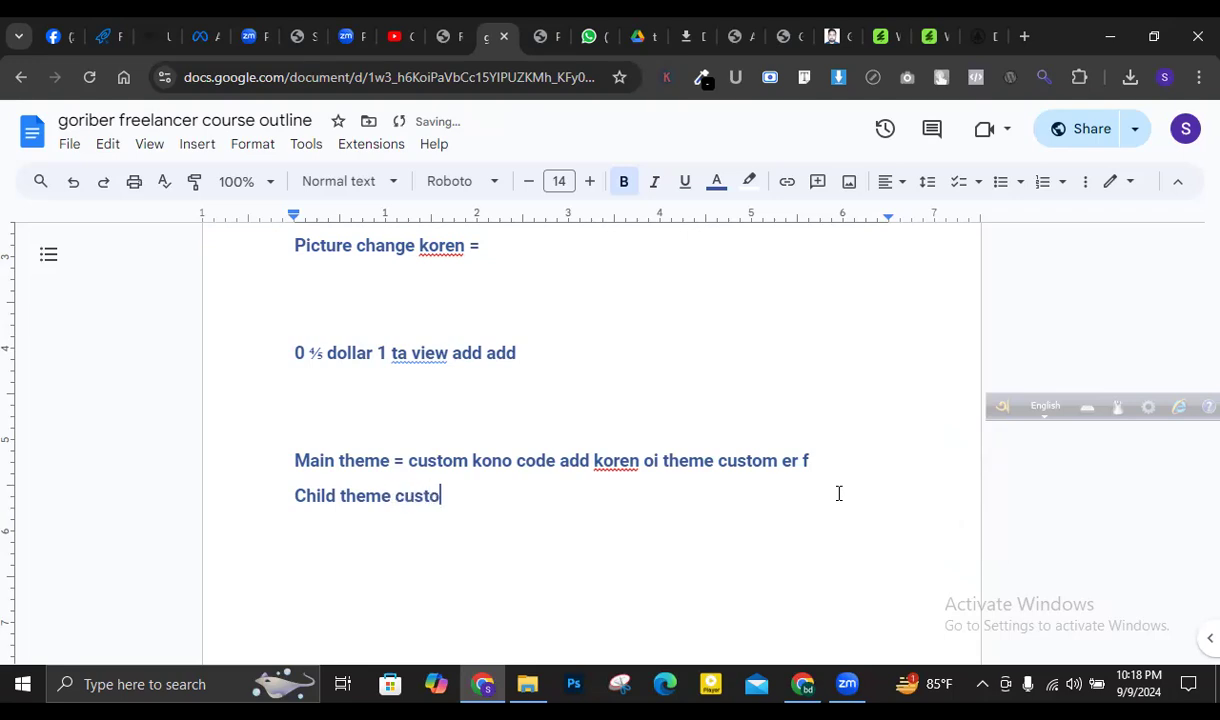
pyautogui.write('m code hga')
pyautogui.press('BackSpace')
pyautogui.press('BackSpace')
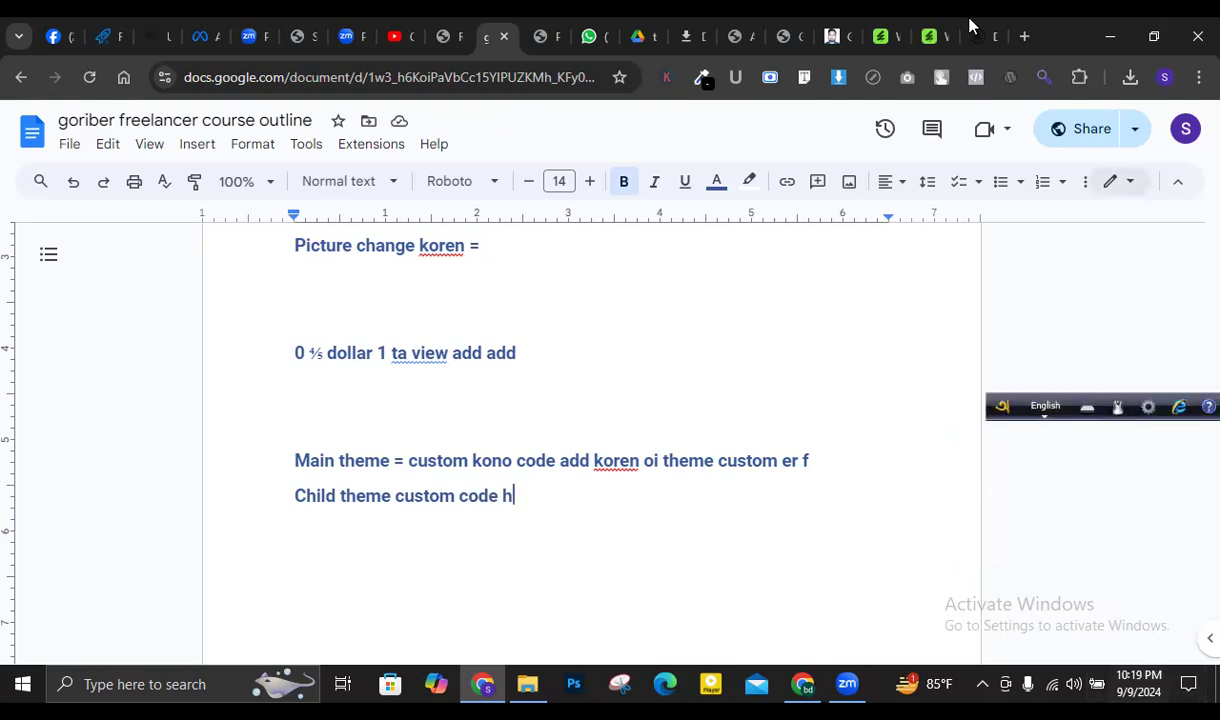
# On the WordPress Add Themes page, choose the WoodMart Main Theme archive from the extracted WoodMart Theme folder and start installing it.
pyautogui.click(779, 36)
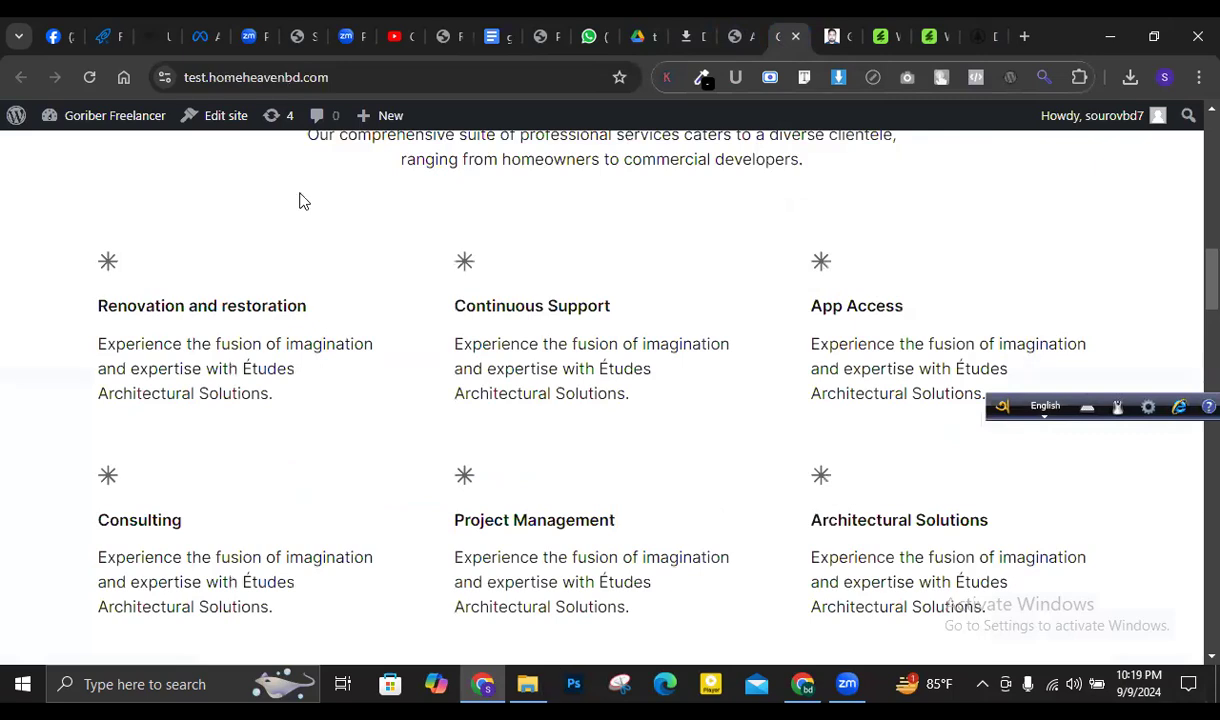
pyautogui.hotkey('alt', 'Tab')
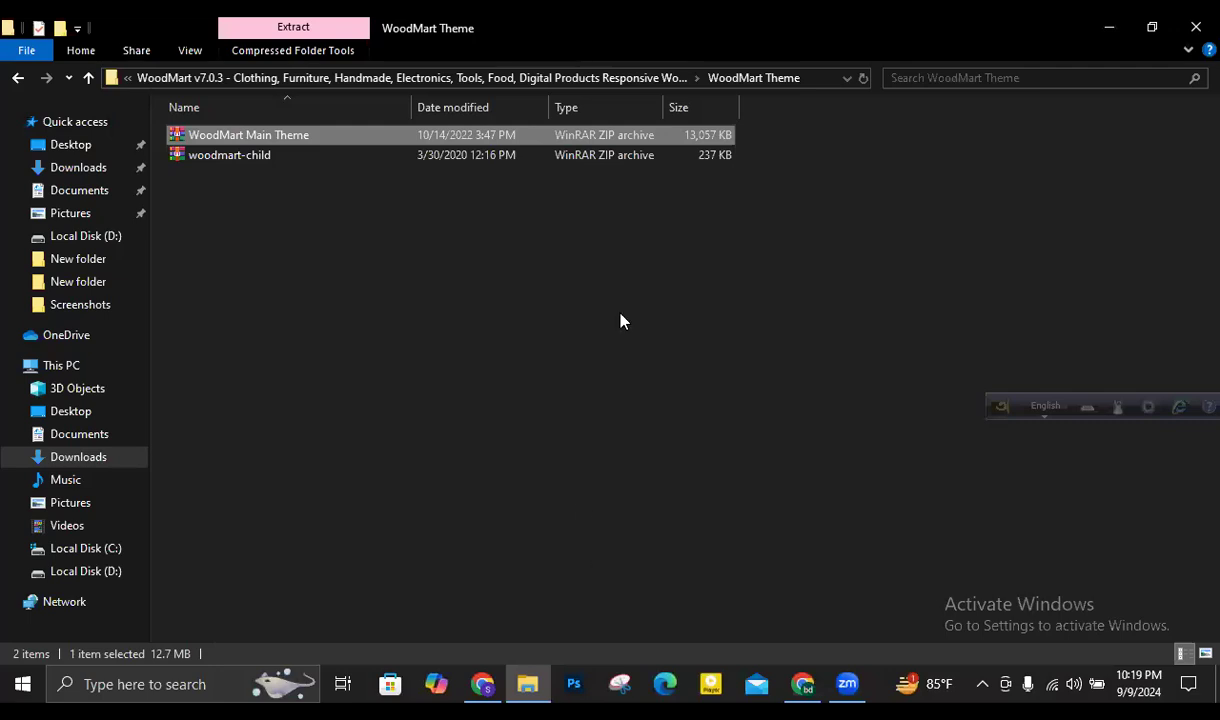
pyautogui.hotkey('alt', 'Tab')
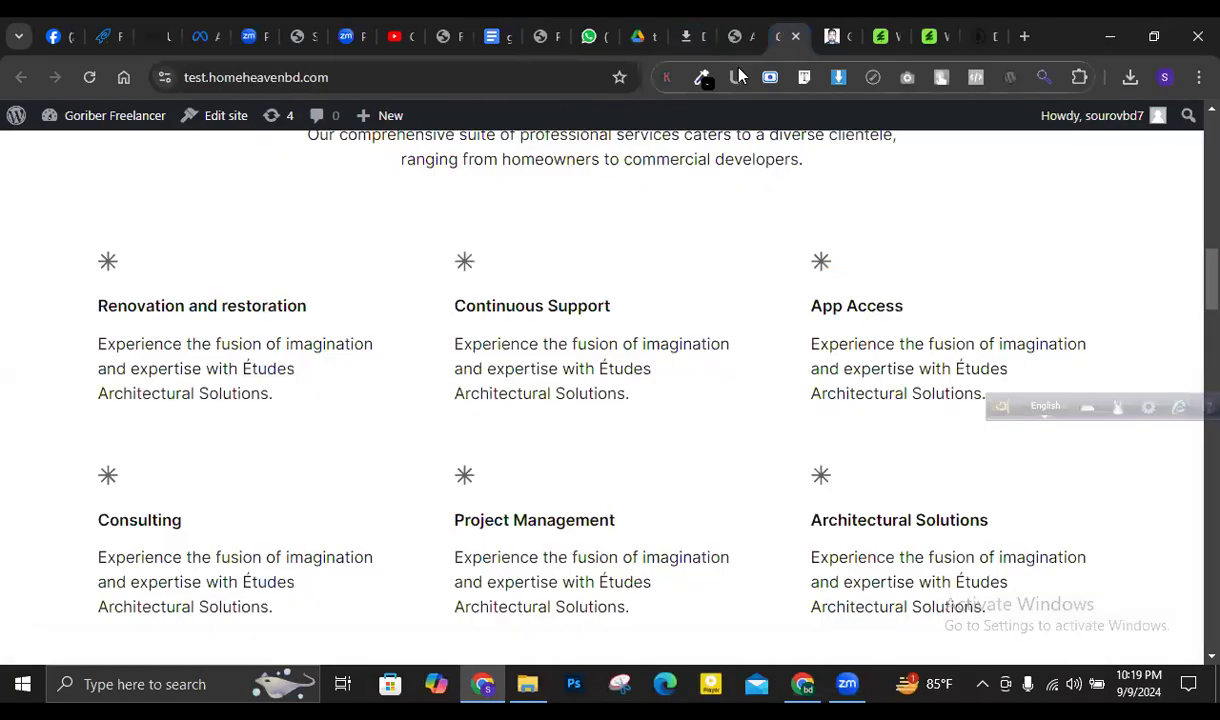
pyautogui.click(736, 36)
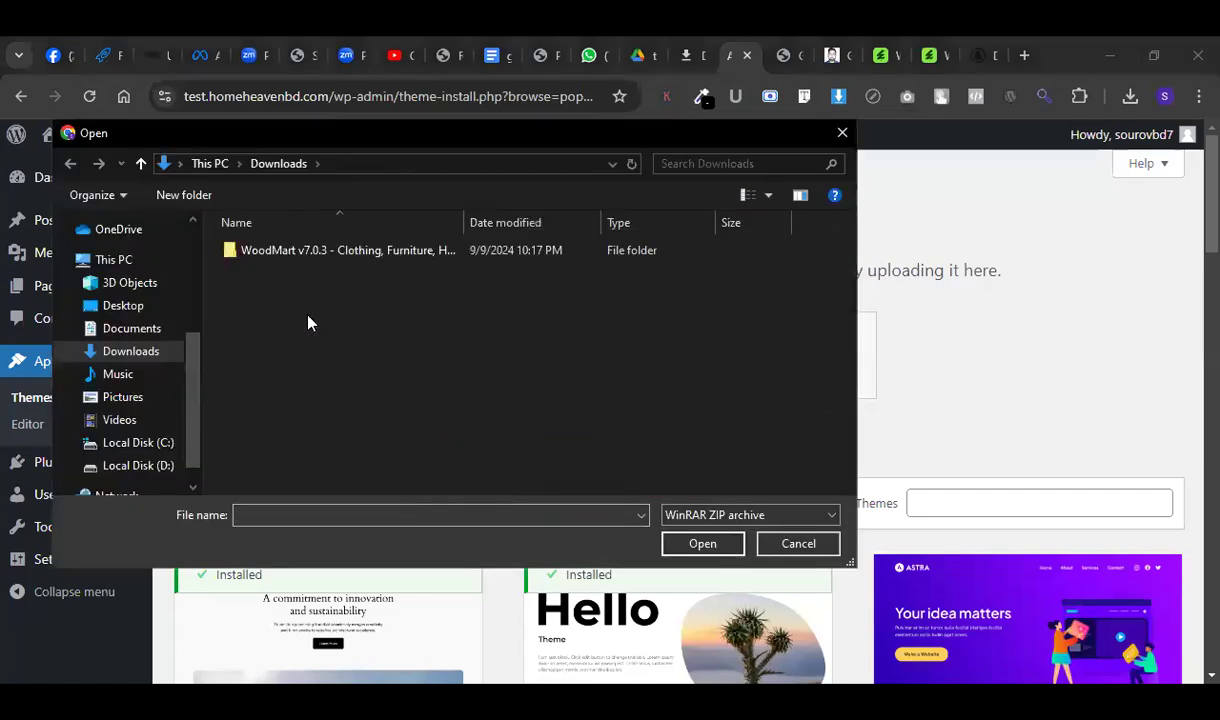
pyautogui.doubleClick(341, 250)
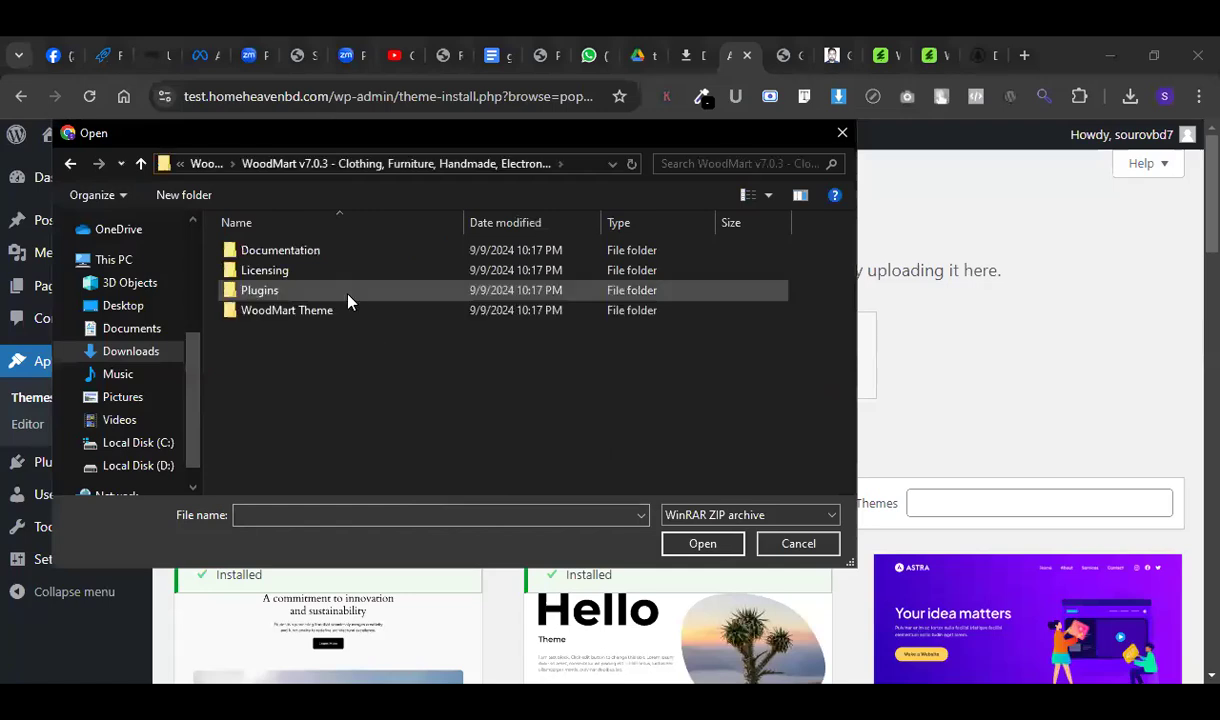
pyautogui.doubleClick(348, 309)
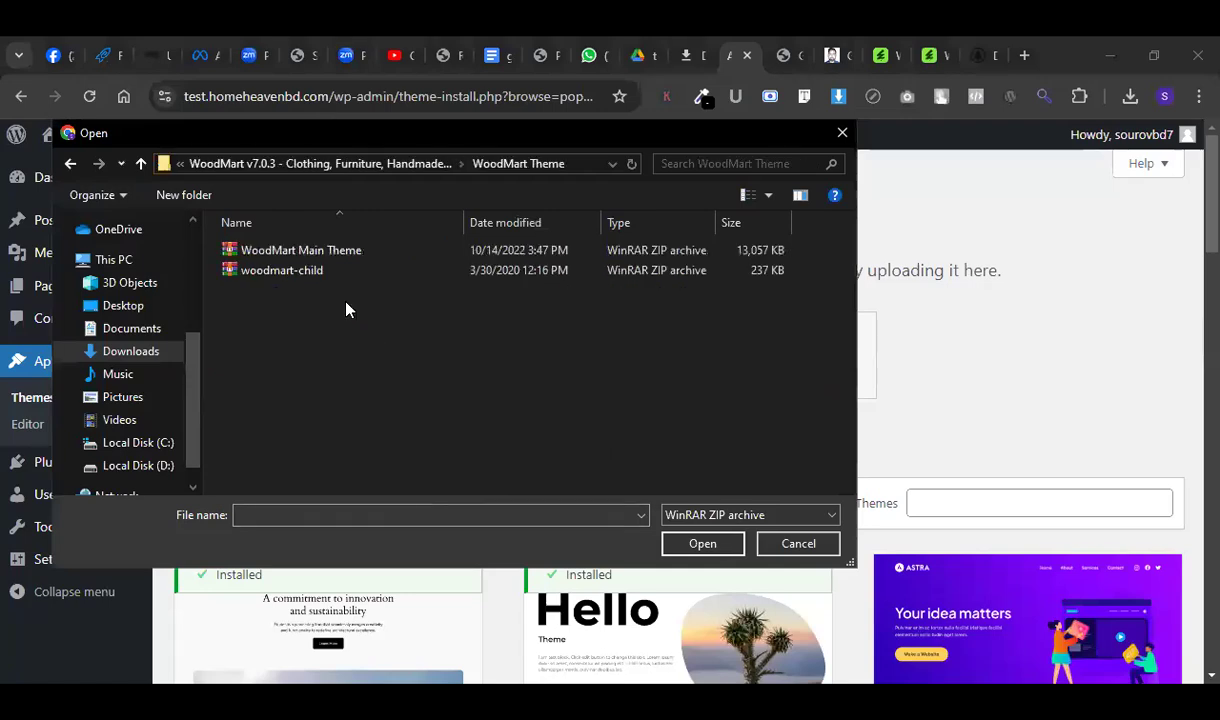
pyautogui.click(368, 254)
pyautogui.click(724, 546)
pyautogui.click(806, 360)
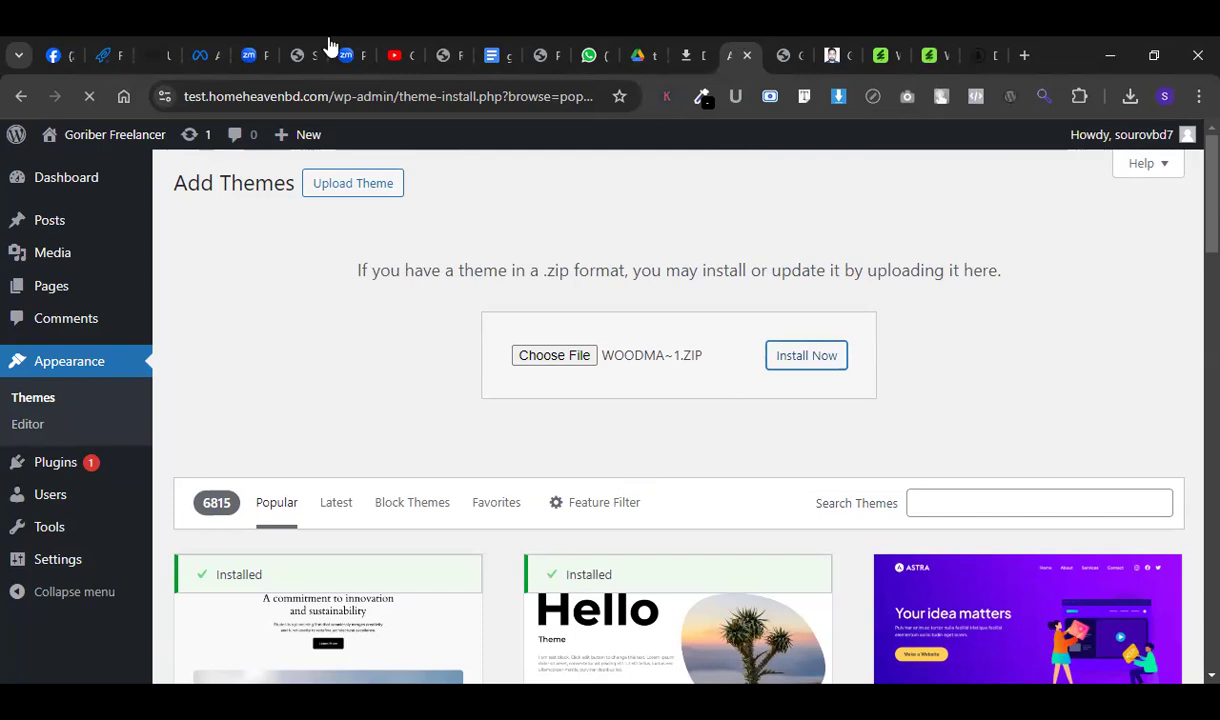
# Switch to WhatsApp and reply "ok" to the business contact who asked for the logo change.
pyautogui.click(592, 50)
pyautogui.scroll(-5, 261, 543)
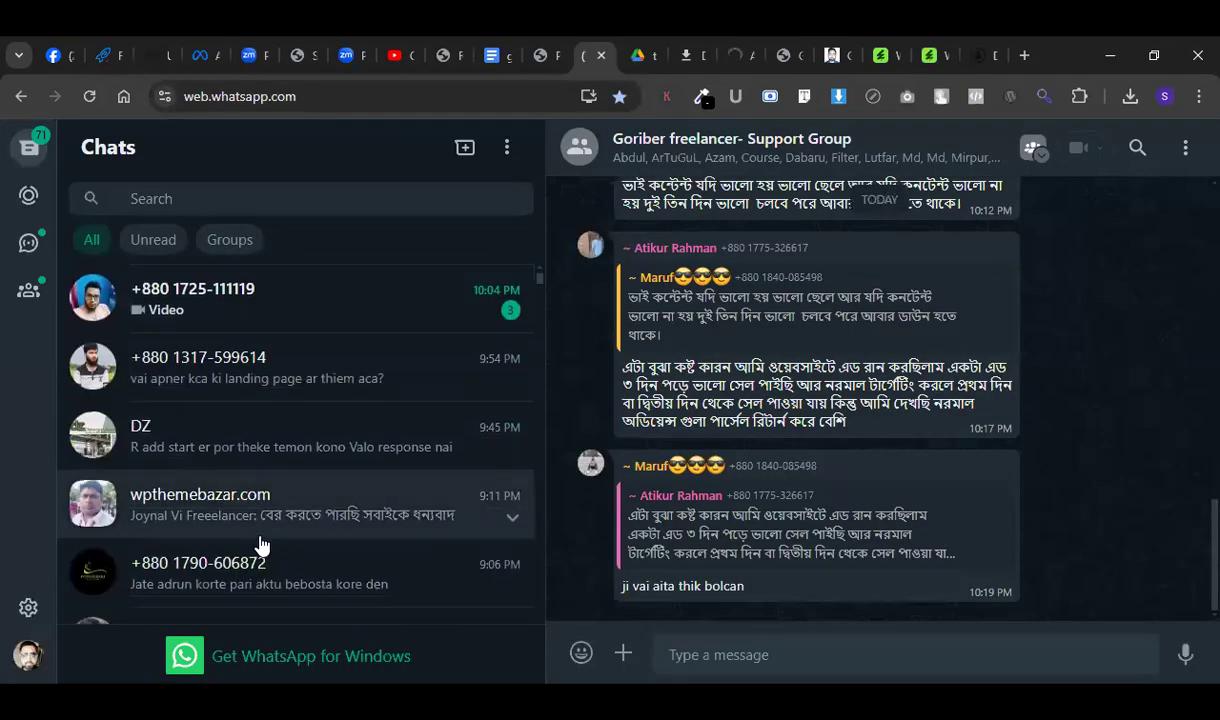
pyautogui.scroll(-2, 261, 543)
pyautogui.click(245, 395)
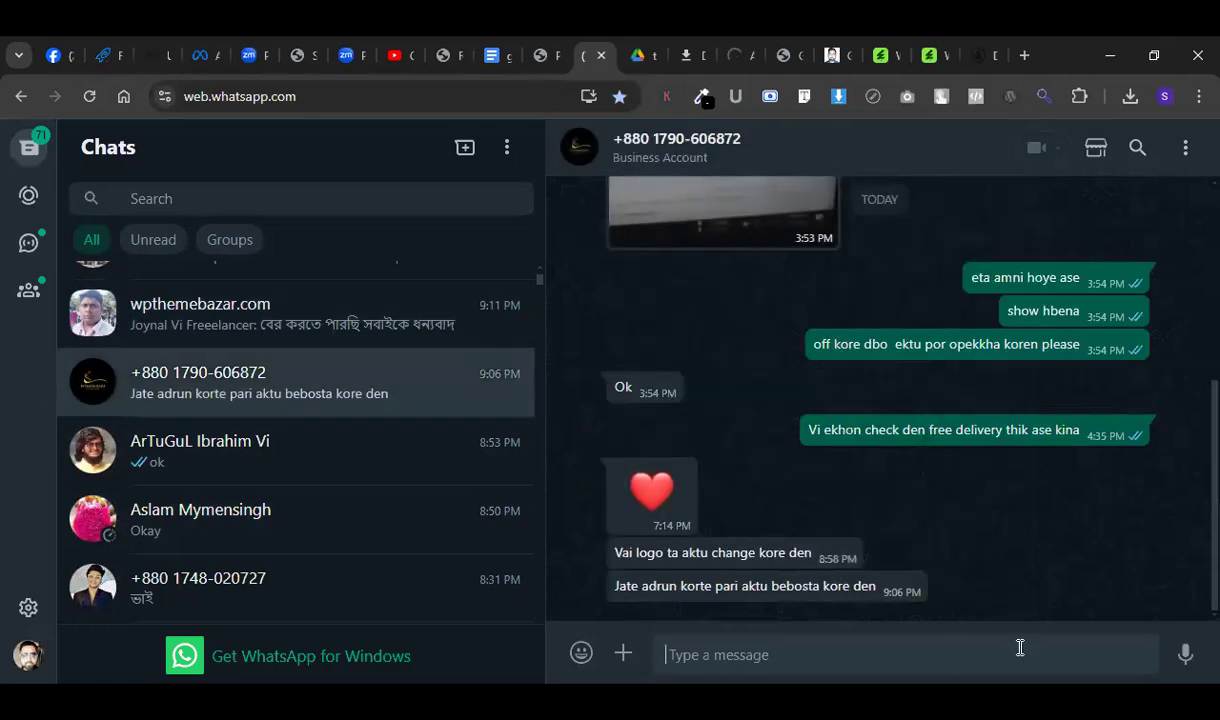
pyautogui.write('ok')
pyautogui.press('Return')
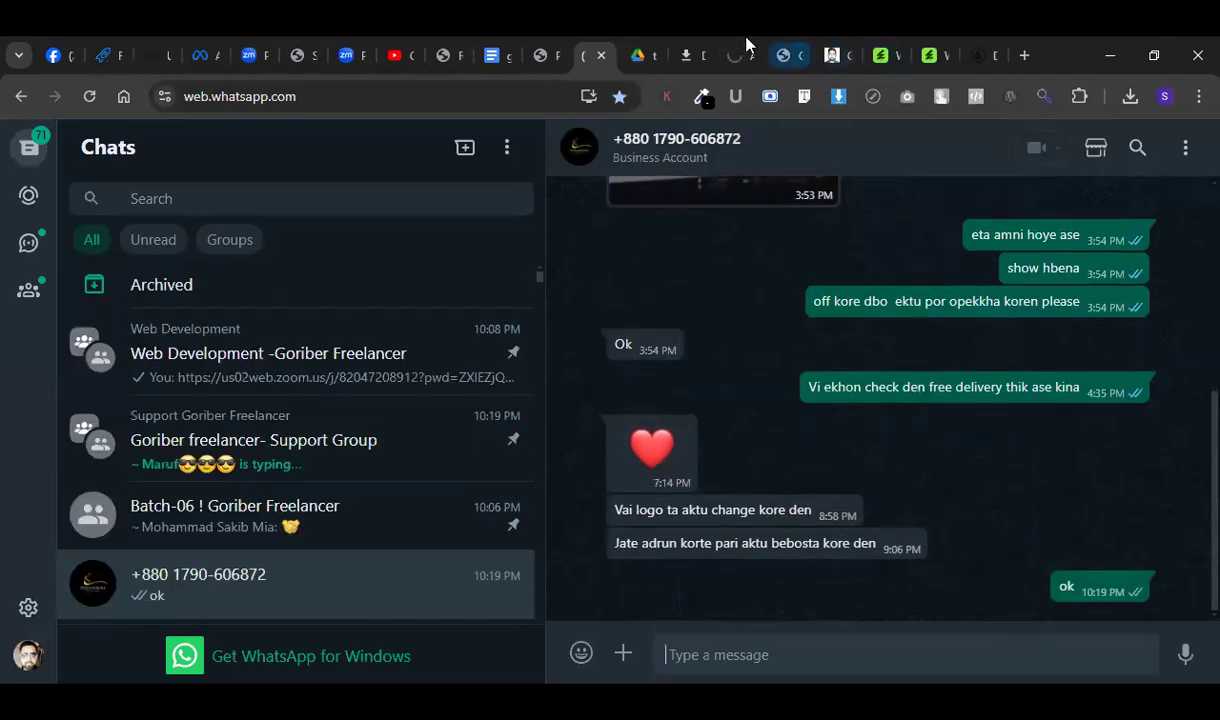
# Return to the Add Themes page and close the neighbouring test-site home page and download tabs.
pyautogui.click(740, 48)
pyautogui.click(797, 50)
pyautogui.click(796, 56)
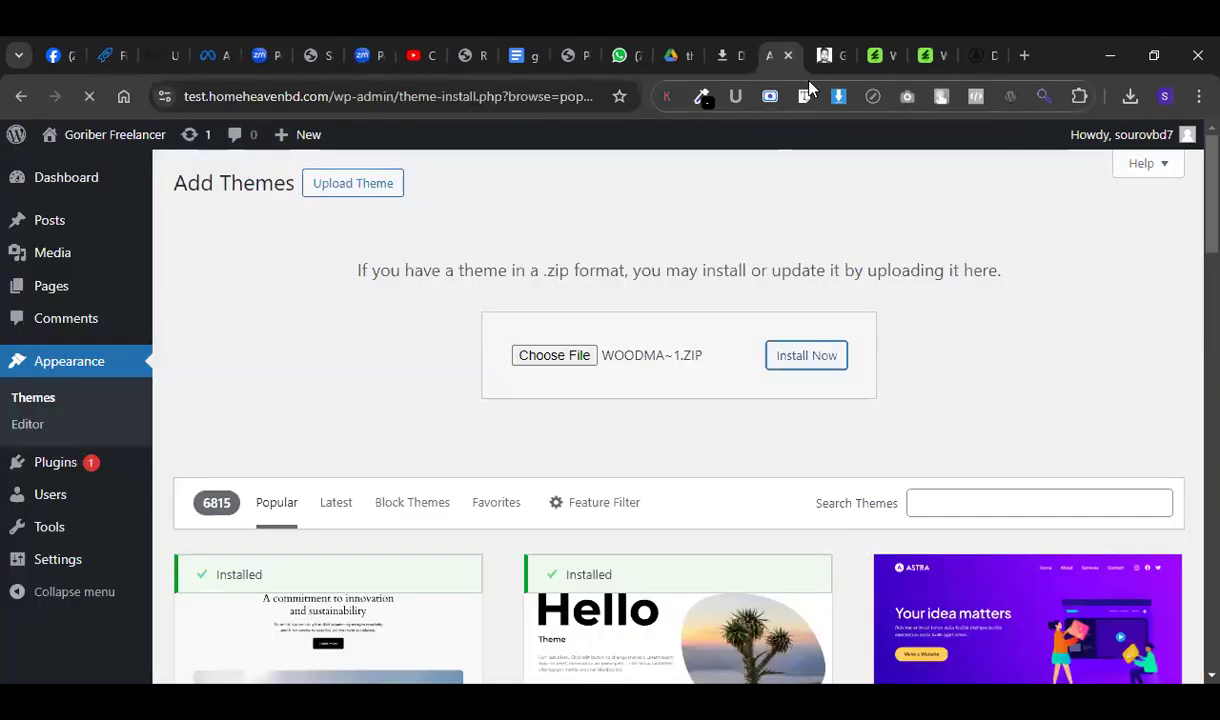
pyautogui.click(730, 55)
pyautogui.click(738, 55)
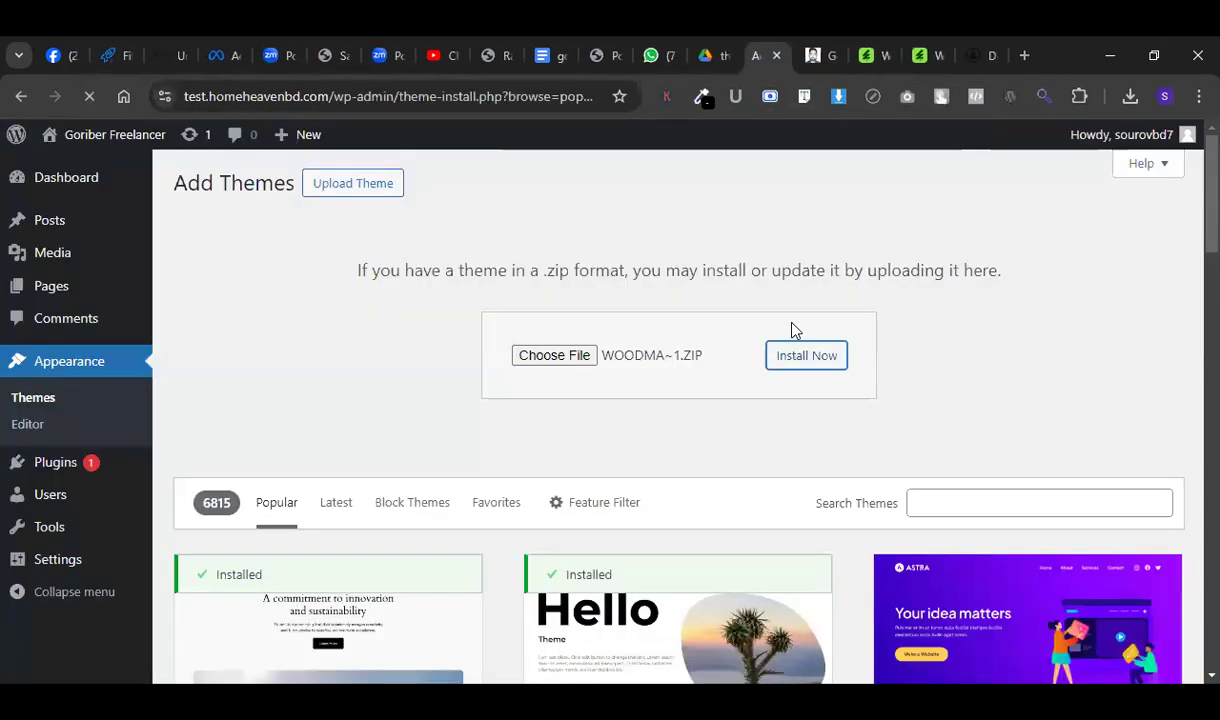
# Check the newest message in WhatsApp's Goriber freelancer Support Group and return to the Add Themes page.
pyautogui.click(440, 50)
pyautogui.click(755, 52)
pyautogui.scroll(-3, 775, 370)
pyautogui.click(648, 55)
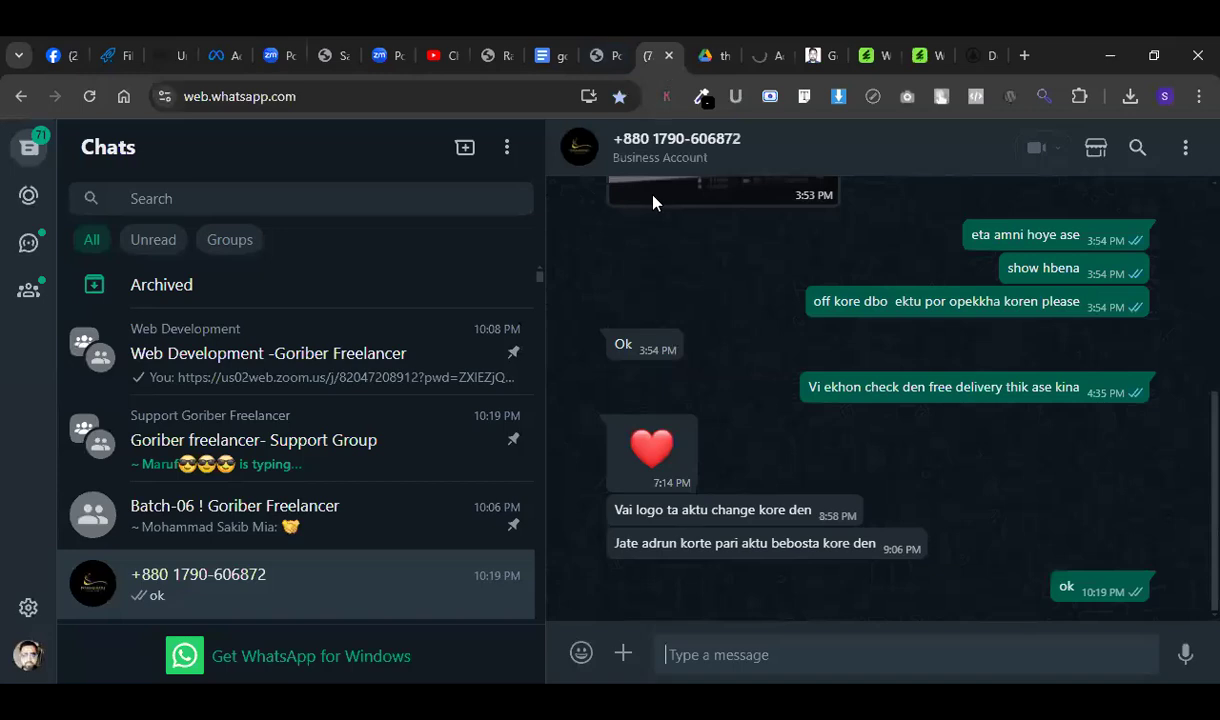
pyautogui.click(445, 478)
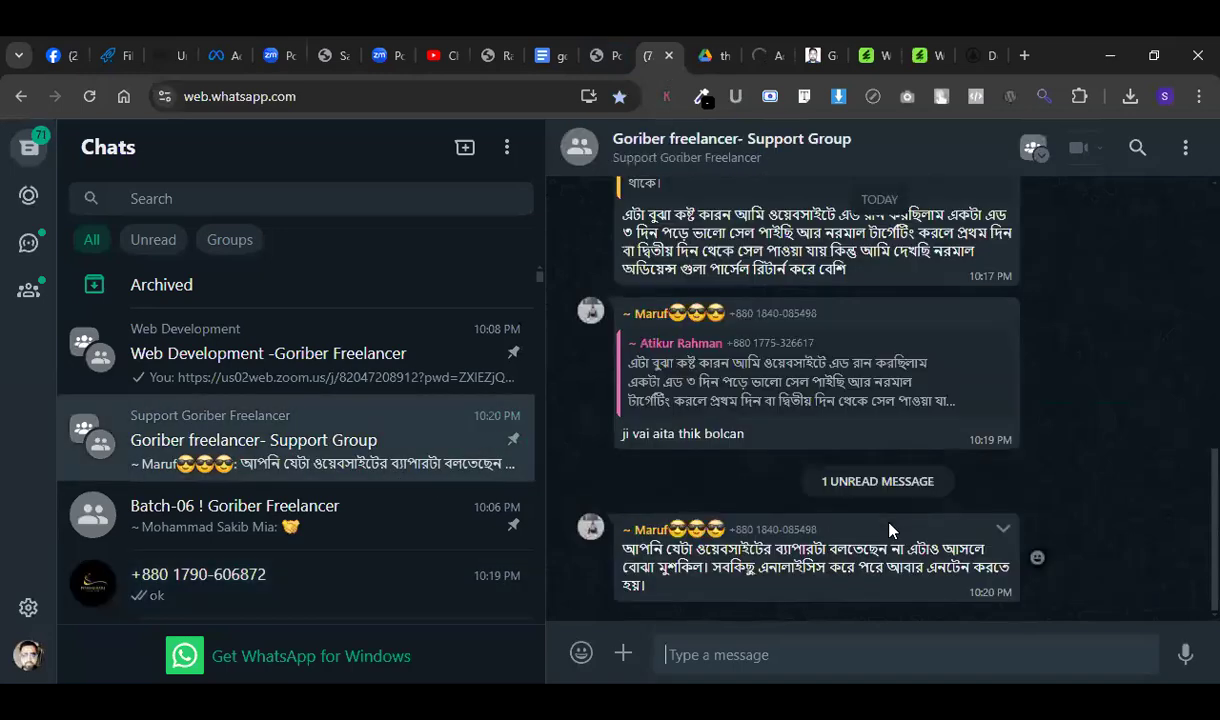
pyautogui.click(777, 45)
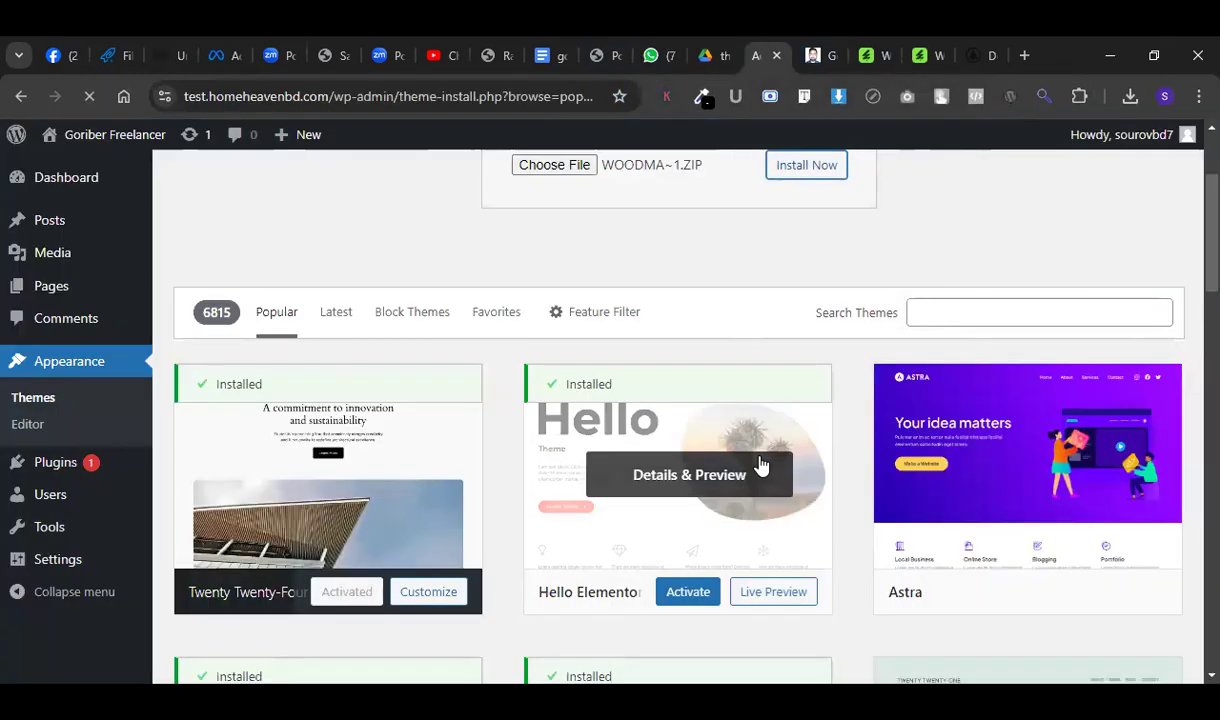
# Close the interior design version of the test site and one of the two WoodMart tabs beside it.
pyautogui.scroll(2, 762, 465)
pyautogui.click(812, 52)
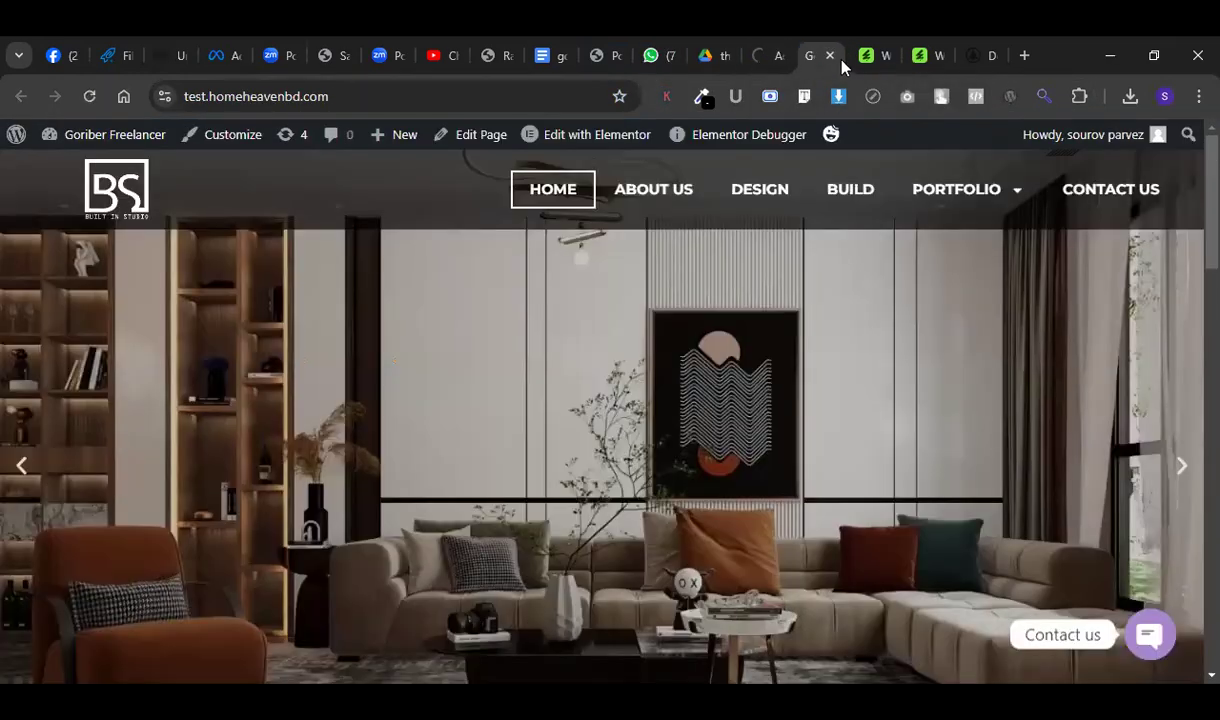
pyautogui.click(830, 55)
pyautogui.click(830, 55)
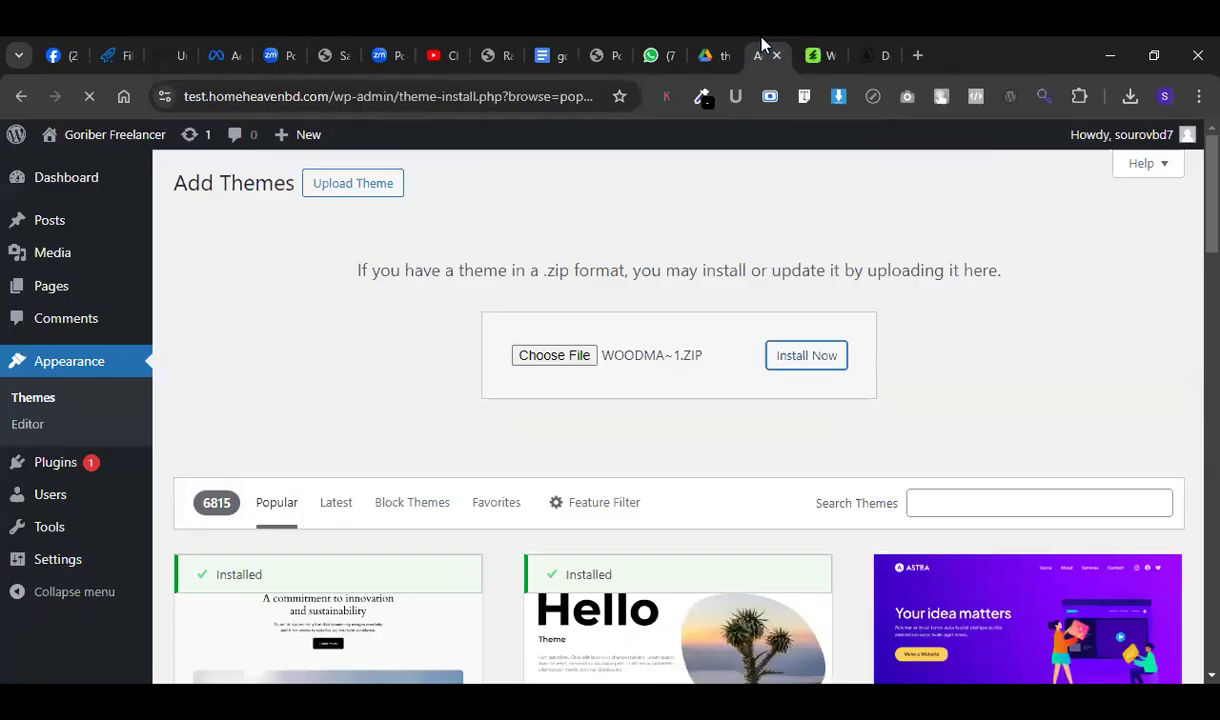
# Complete the installation of the uploaded WoodMart archive and activate the theme.
pyautogui.scroll(-2, 479, 471)
pyautogui.scroll(2, 485, 474)
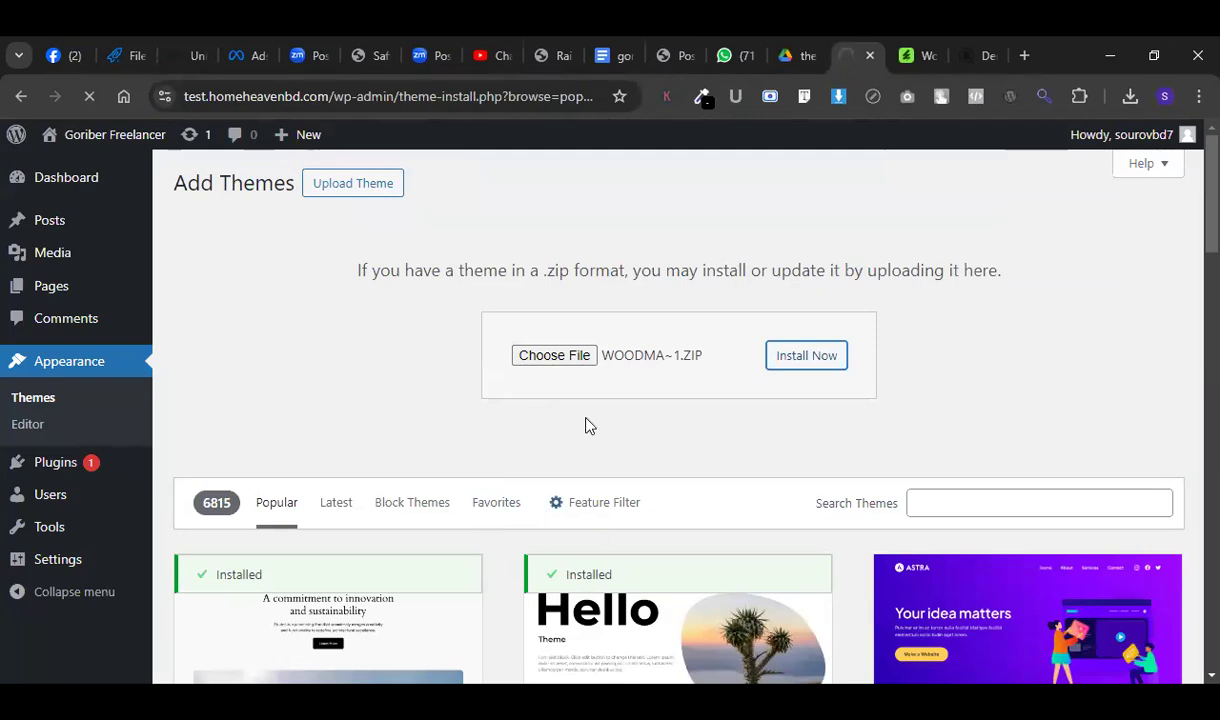
pyautogui.click(828, 352)
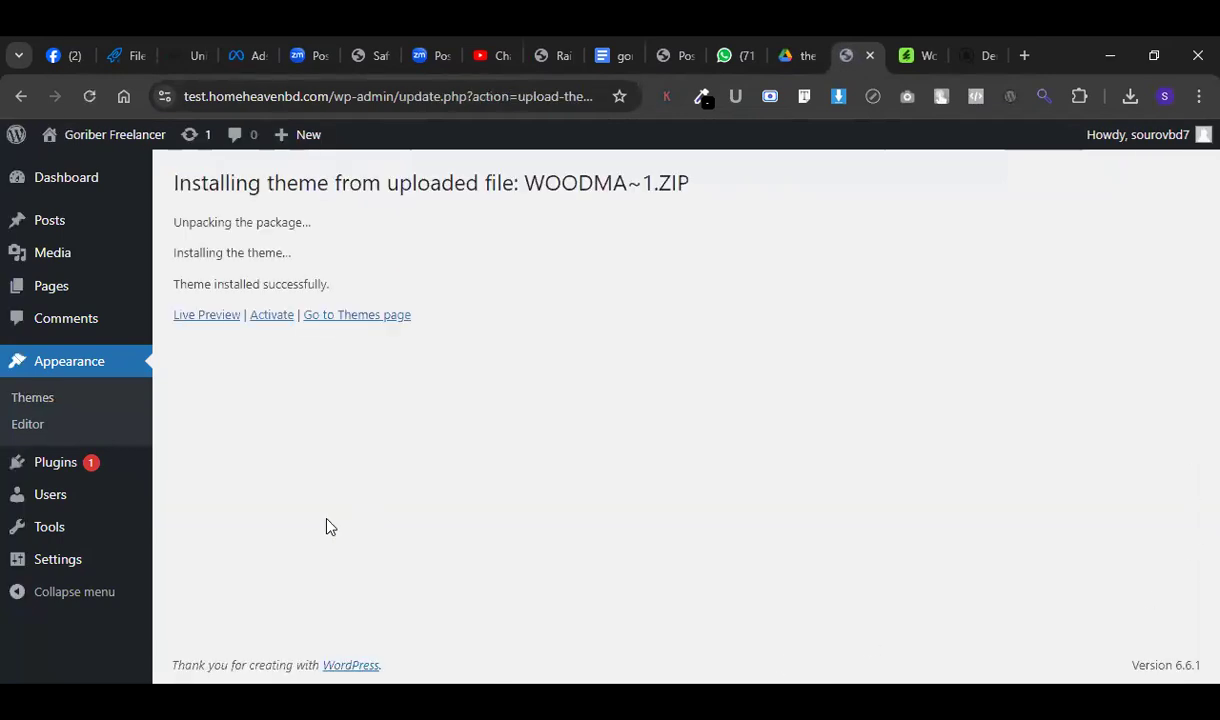
pyautogui.click(286, 316)
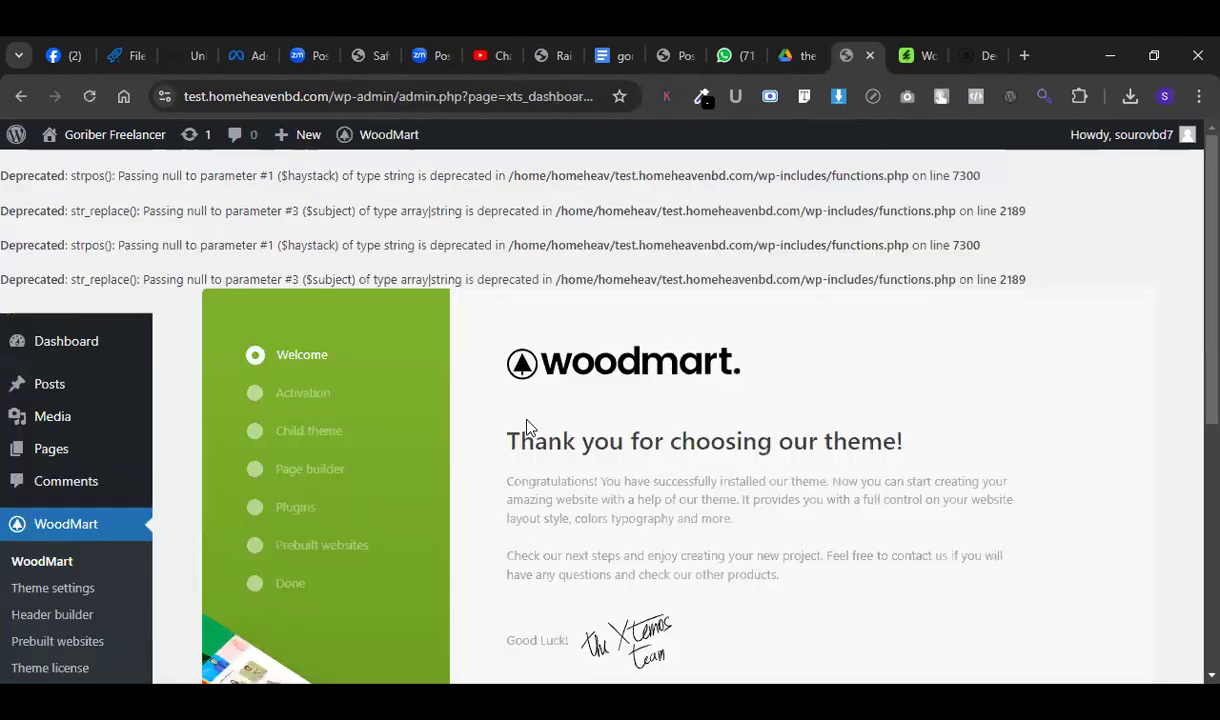
# Examine the Deprecated notices above WoodMart's welcome page by highlighting them, and look over the rest of the setup page.
pyautogui.moveTo(1029, 281); pyautogui.dragTo(231, 174)
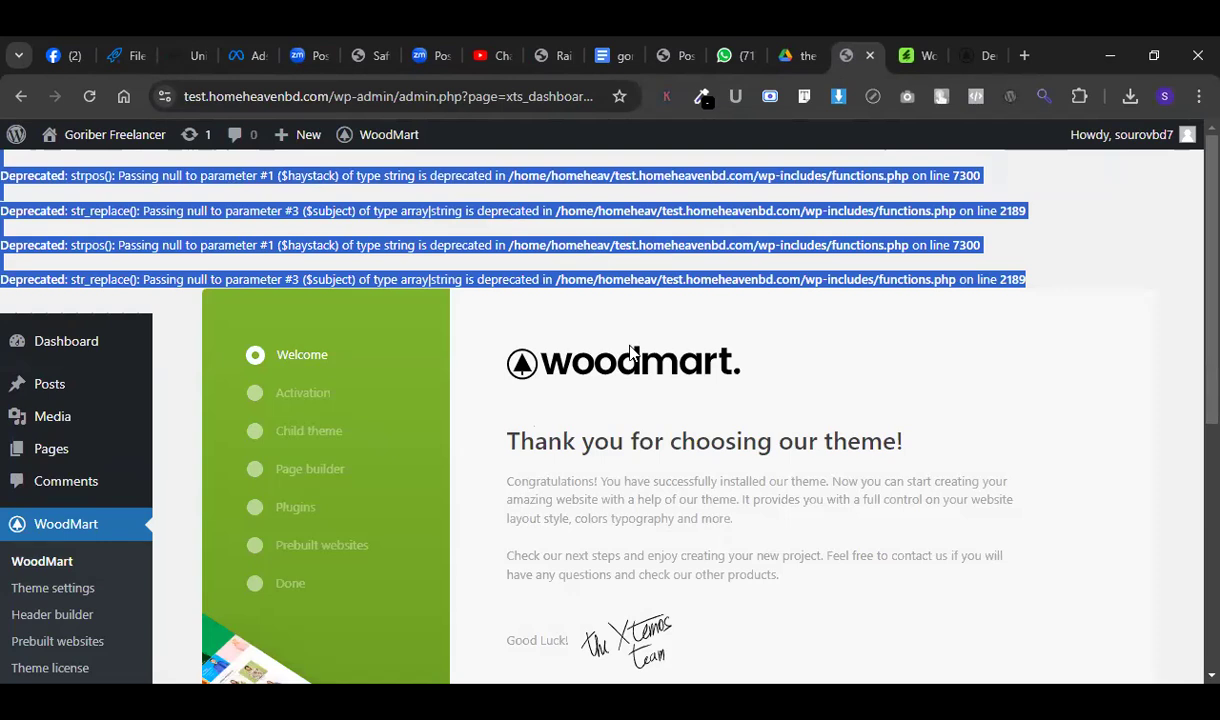
pyautogui.click(1078, 292)
pyautogui.moveTo(1078, 292); pyautogui.dragTo(8, 175)
pyautogui.scroll(-5, 441, 382)
pyautogui.scroll(5, 441, 382)
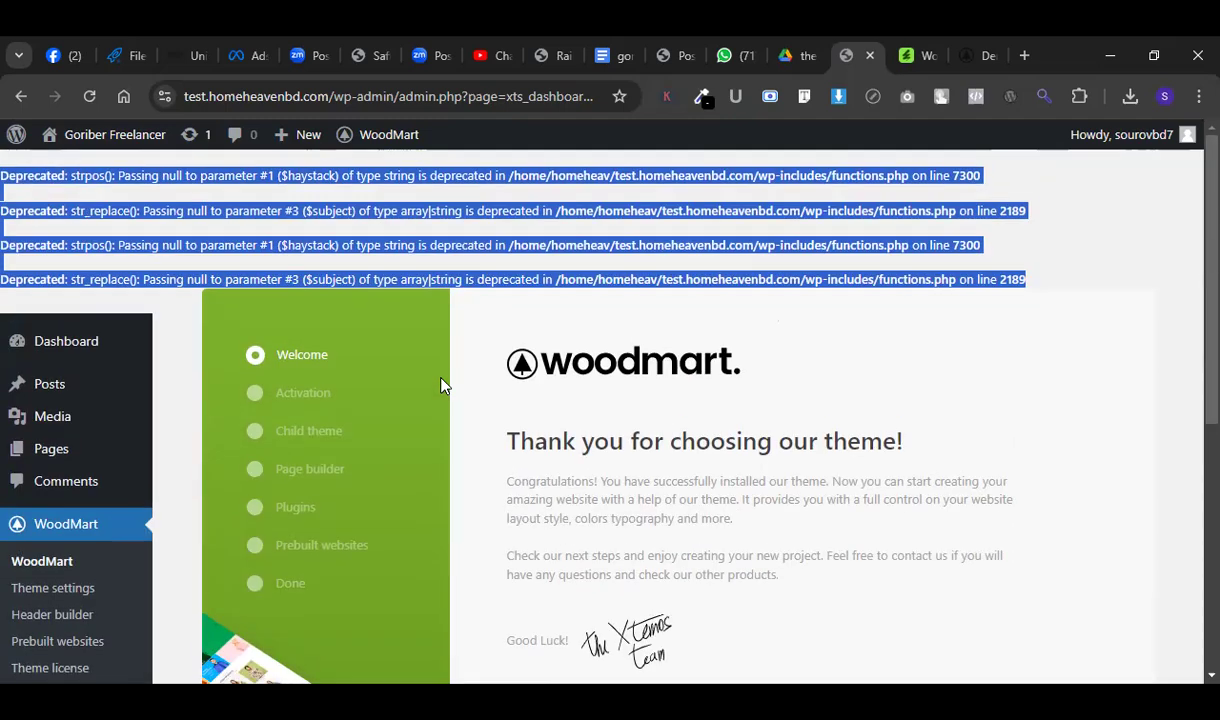
pyautogui.click(566, 236)
pyautogui.moveTo(1051, 283); pyautogui.dragTo(248, 170)
# Open the cPanel login page of homeheavenbd.com in a new tab and log in with the saved credentials.
pyautogui.click(1025, 56)
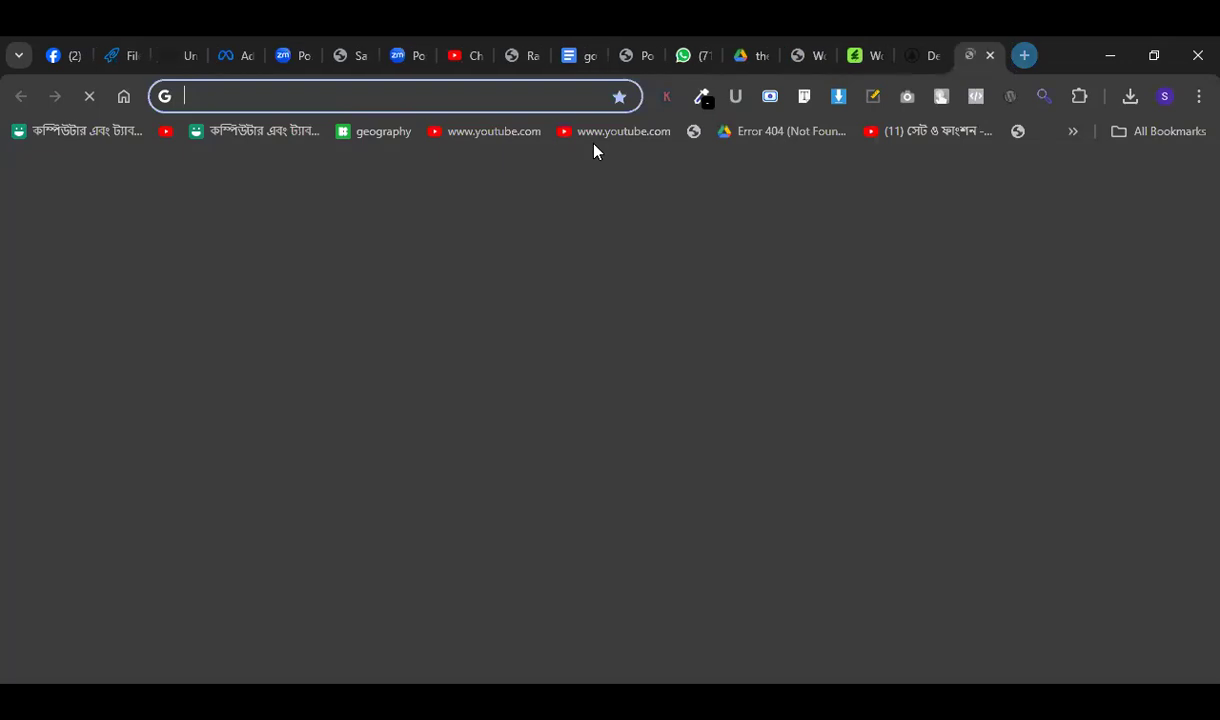
pyautogui.click(564, 100)
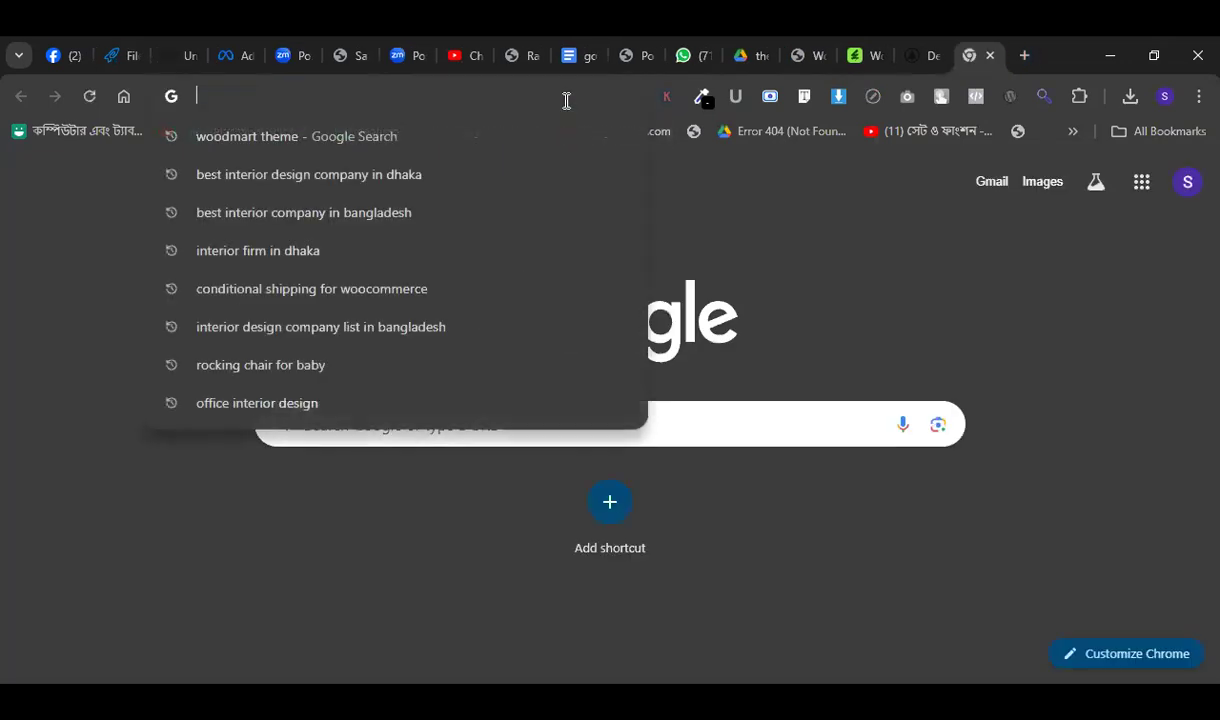
pyautogui.write('homeheavenbd.com')
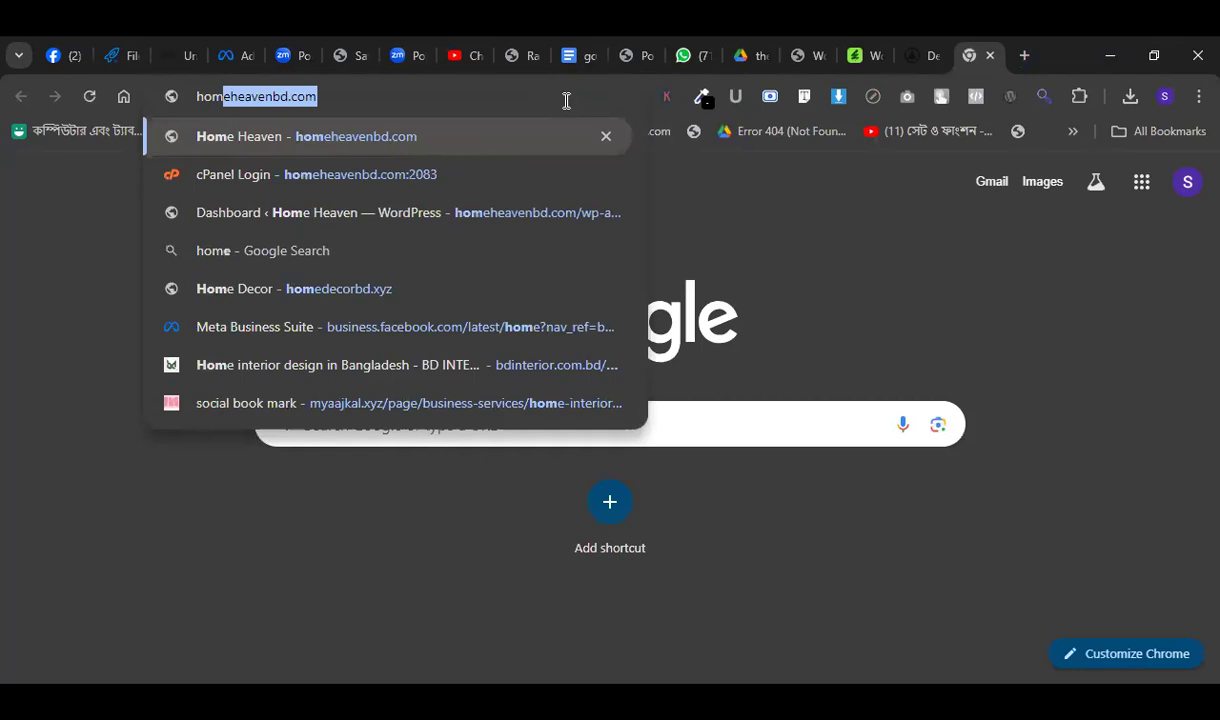
pyautogui.click(505, 170)
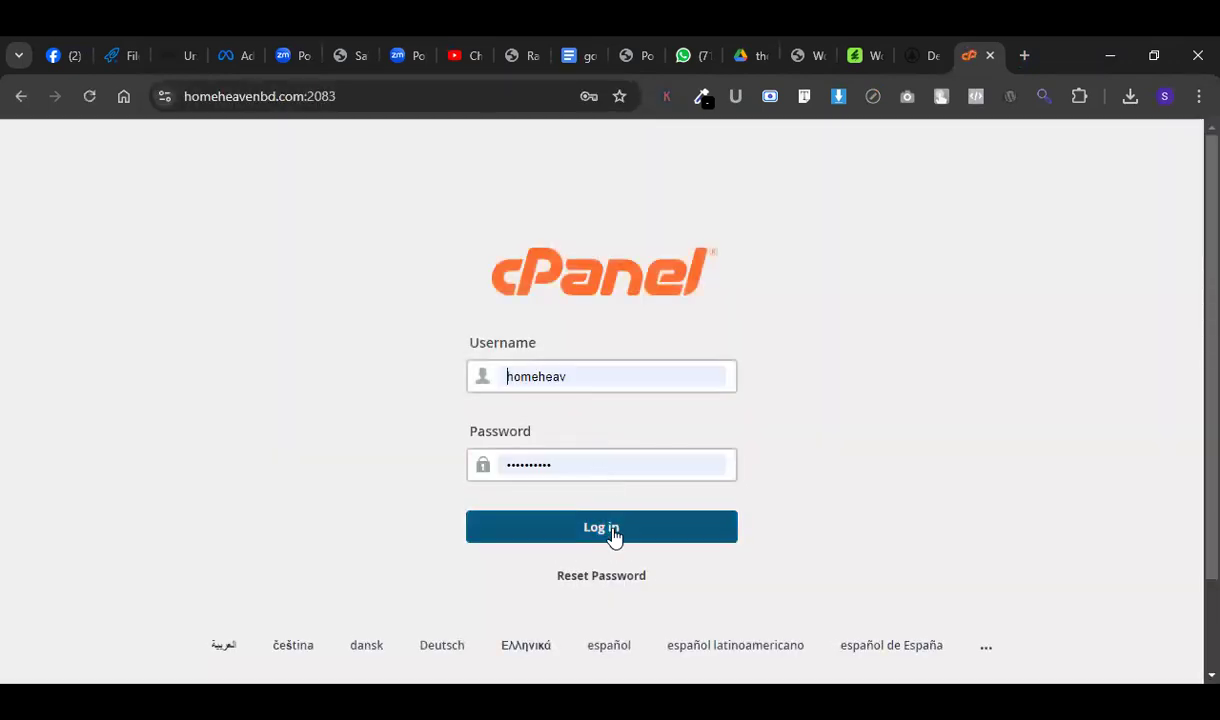
pyautogui.click(615, 530)
pyautogui.click(845, 46)
pyautogui.click(819, 46)
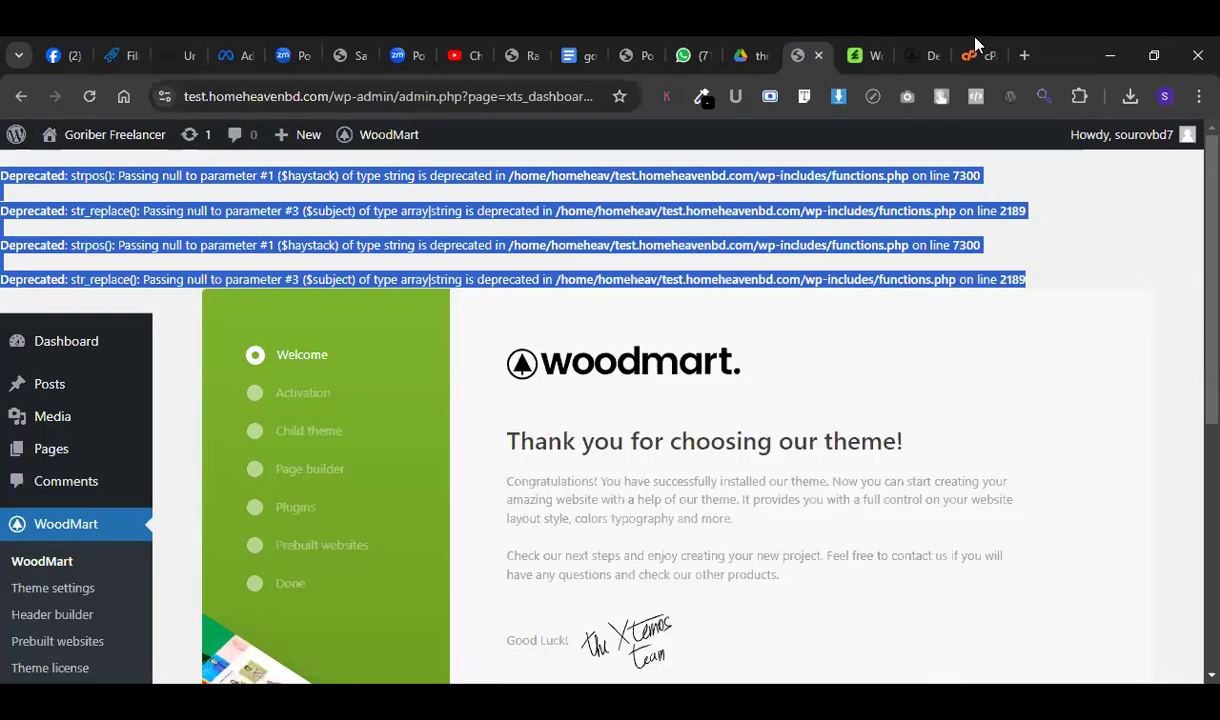
pyautogui.click(931, 46)
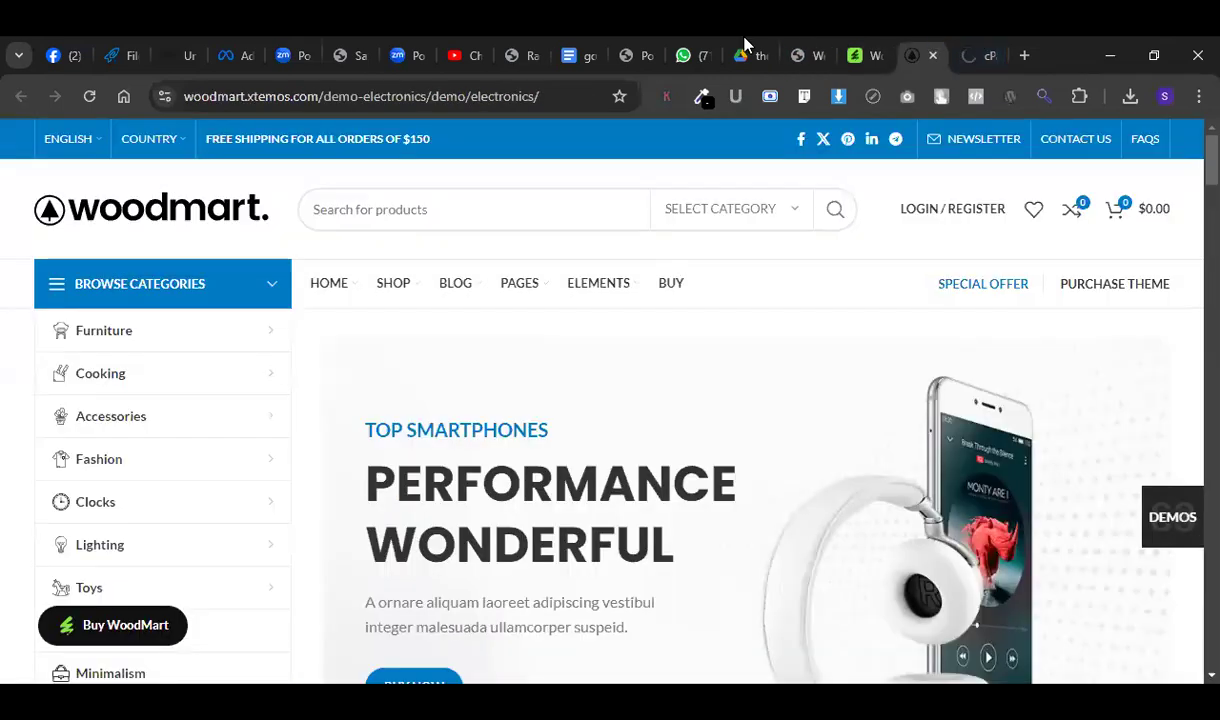
pyautogui.click(800, 44)
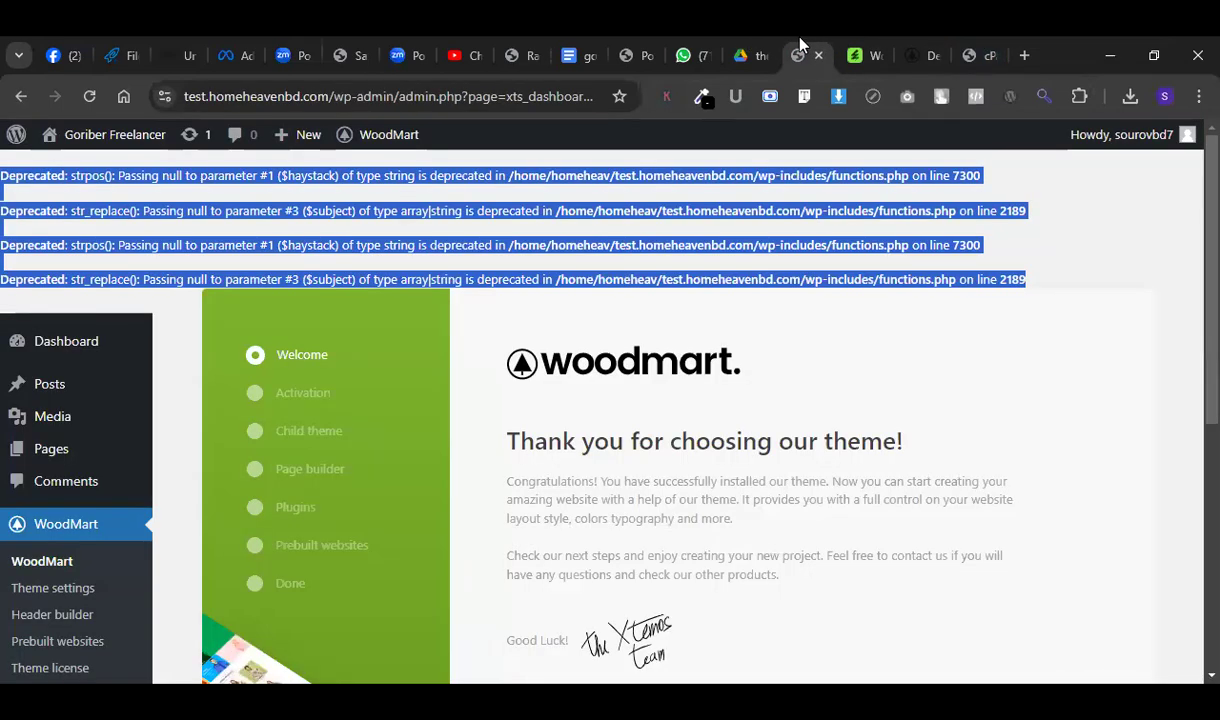
pyautogui.scroll(-1, 641, 486)
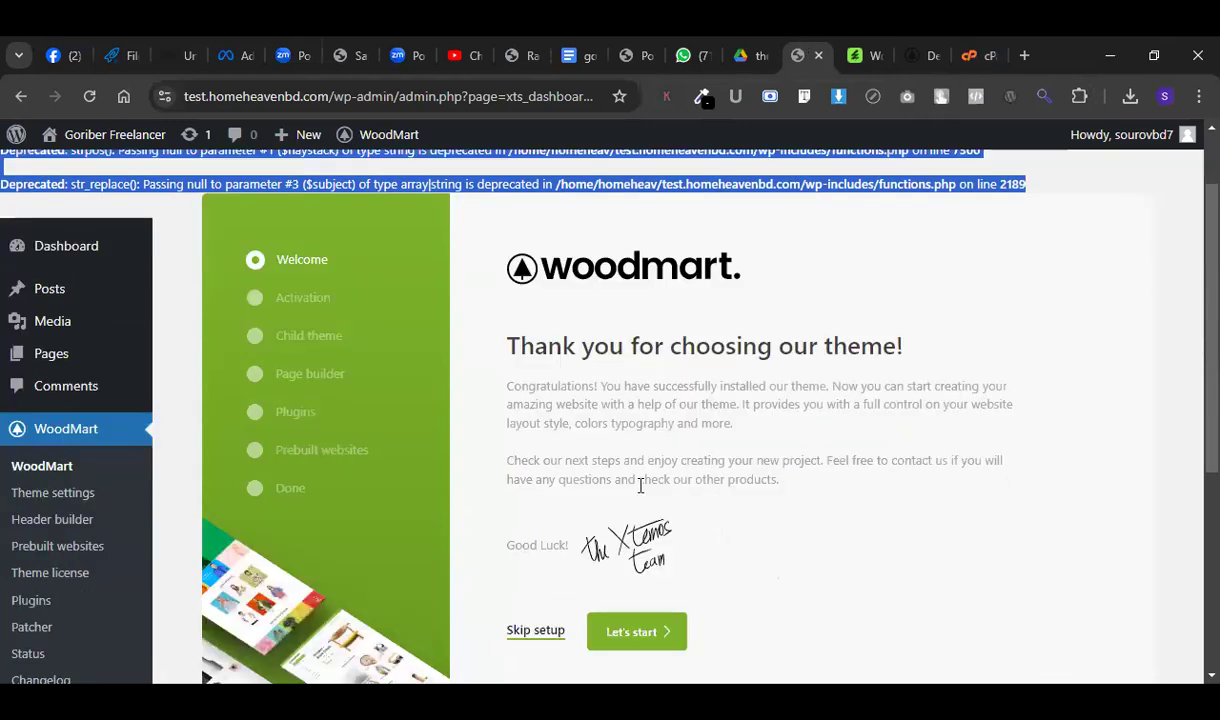
# Return to the cPanel tools page and open File Manager from the Files section.
pyautogui.click(968, 52)
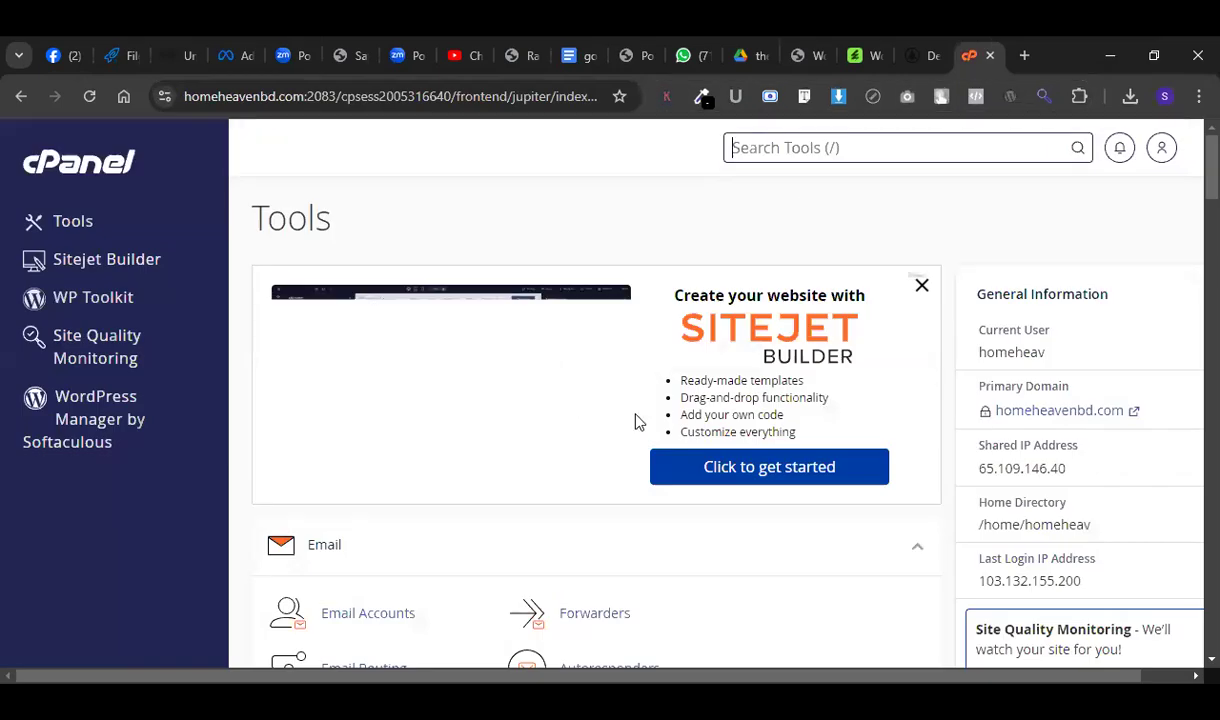
pyautogui.scroll(-10, 634, 422)
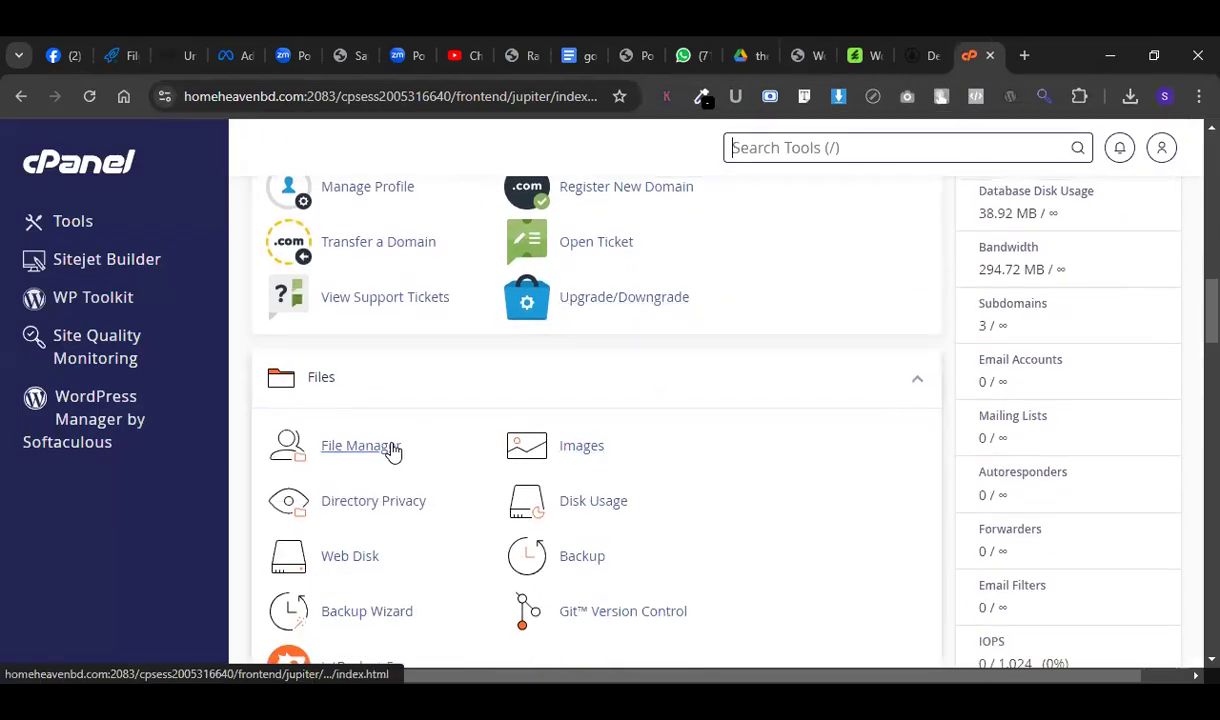
pyautogui.click(389, 446)
# Search the cPanel tools for "mul" and go back to File Manager.
pyautogui.click(927, 48)
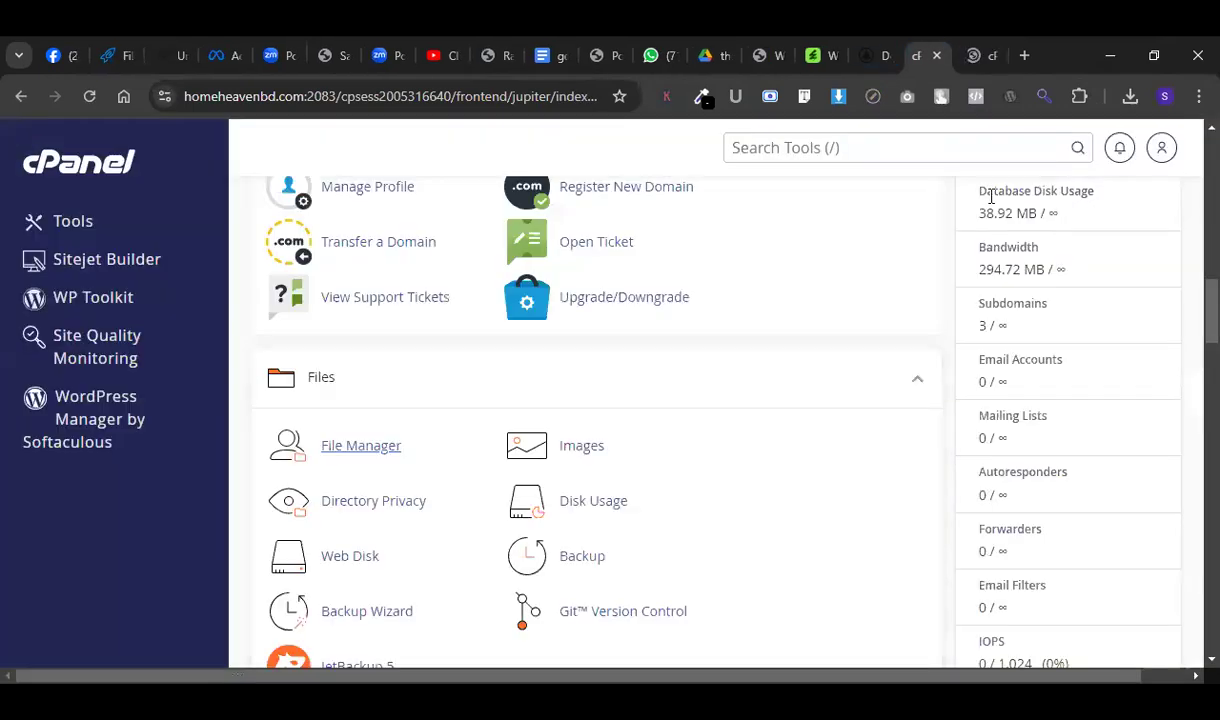
pyautogui.click(1021, 145)
pyautogui.write('mul')
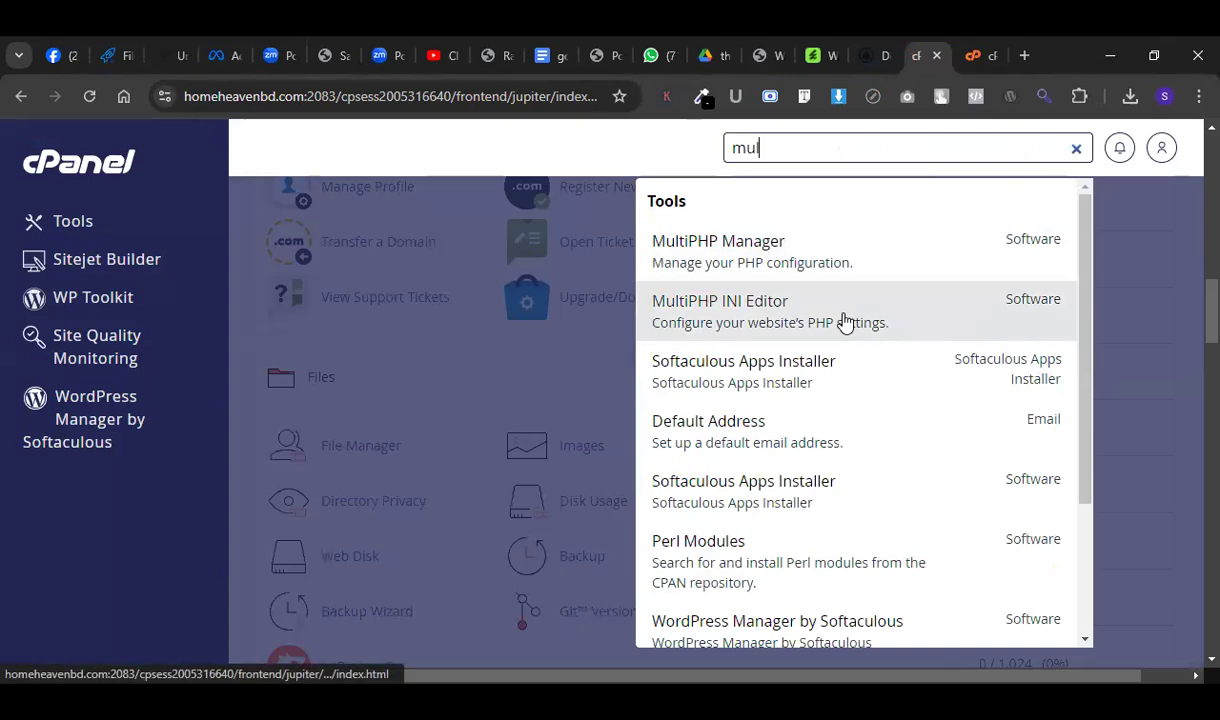
pyautogui.hotkey('ctrl', 'Tab')
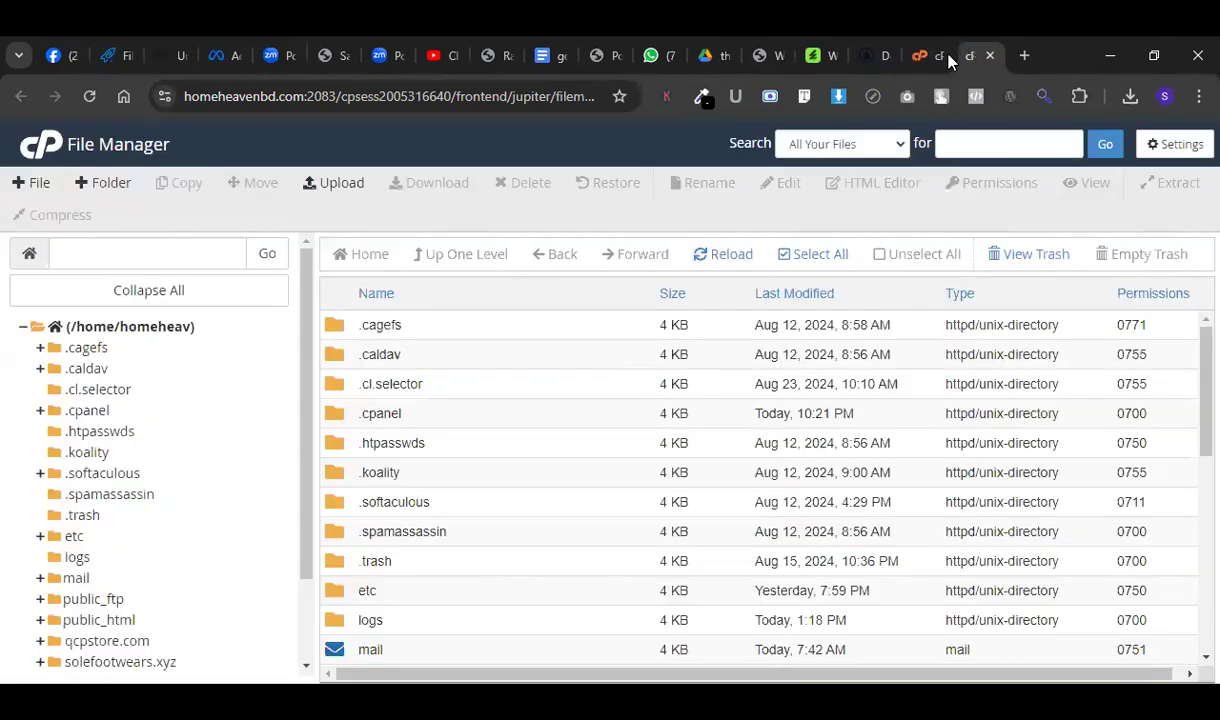
# Open wp-config.php from the test.homeheavenbd.com folder for editing.
pyautogui.scroll(-3, 540, 425)
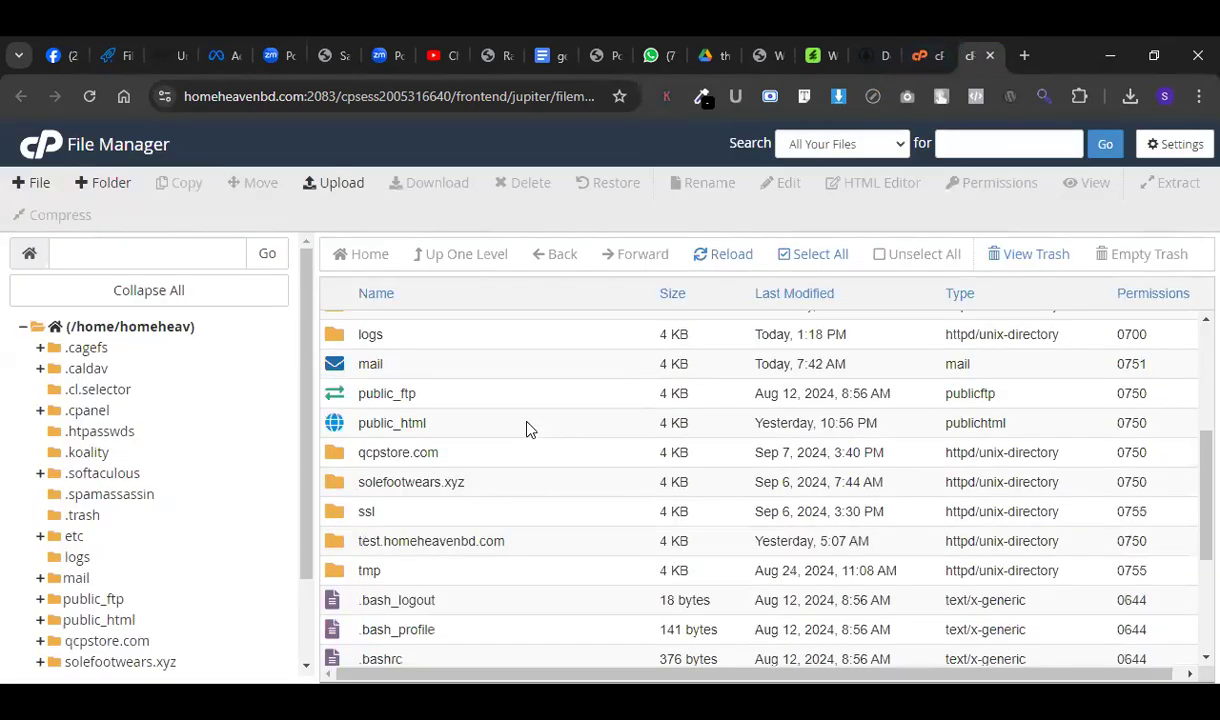
pyautogui.doubleClick(543, 540)
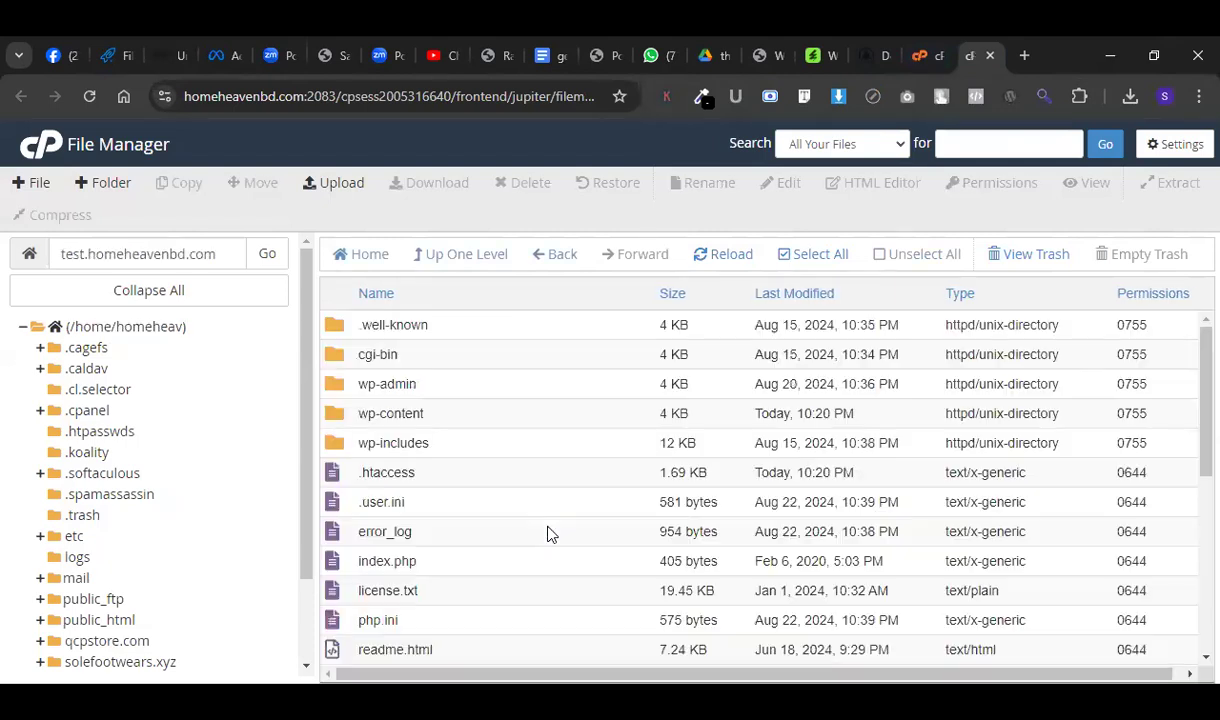
pyautogui.scroll(-4, 540, 520)
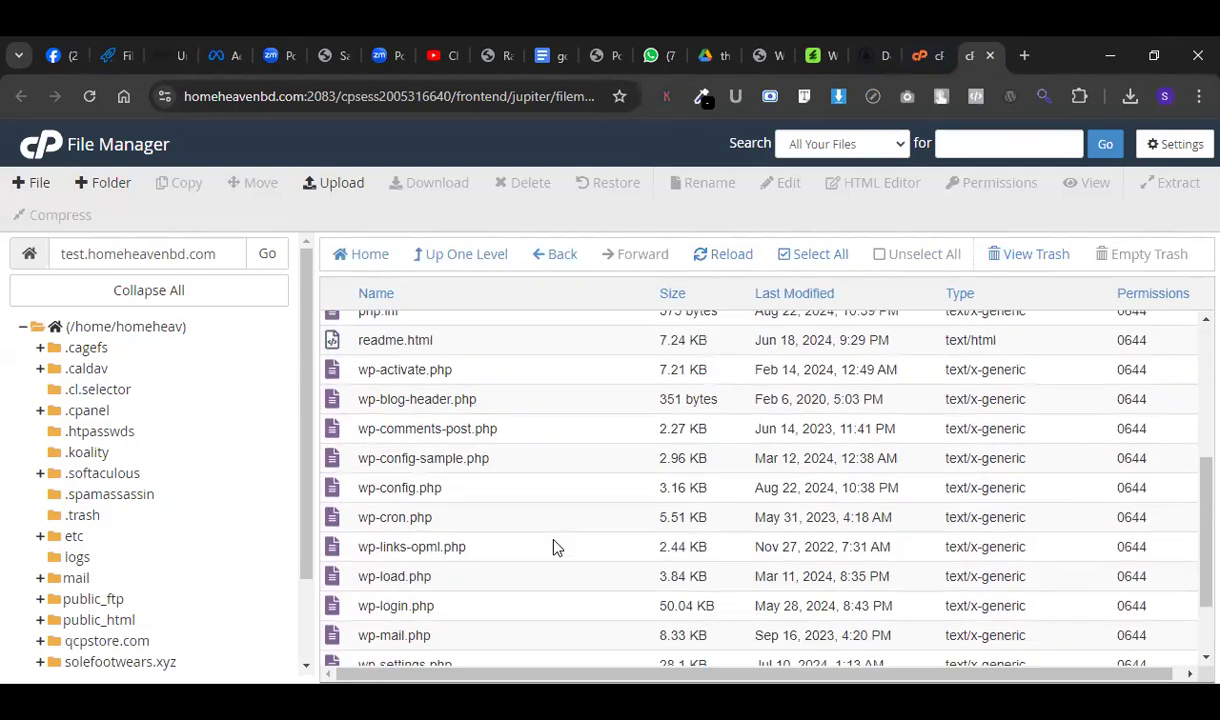
pyautogui.rightClick(501, 386)
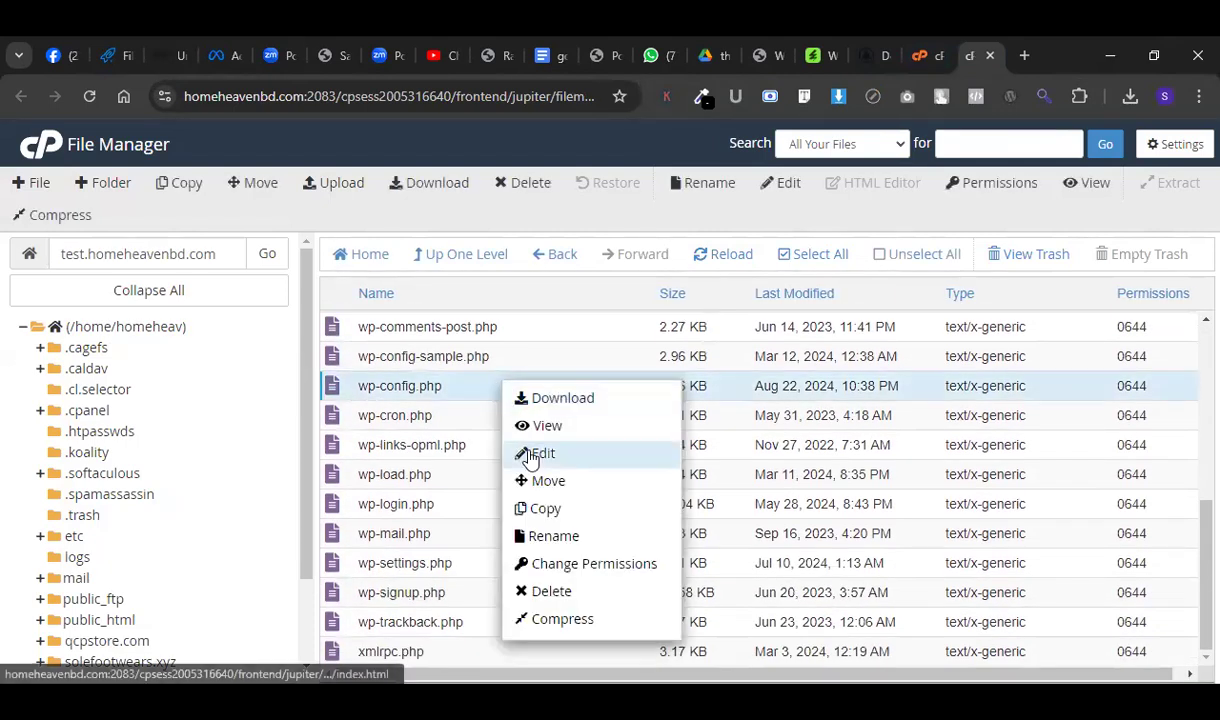
pyautogui.click(536, 453)
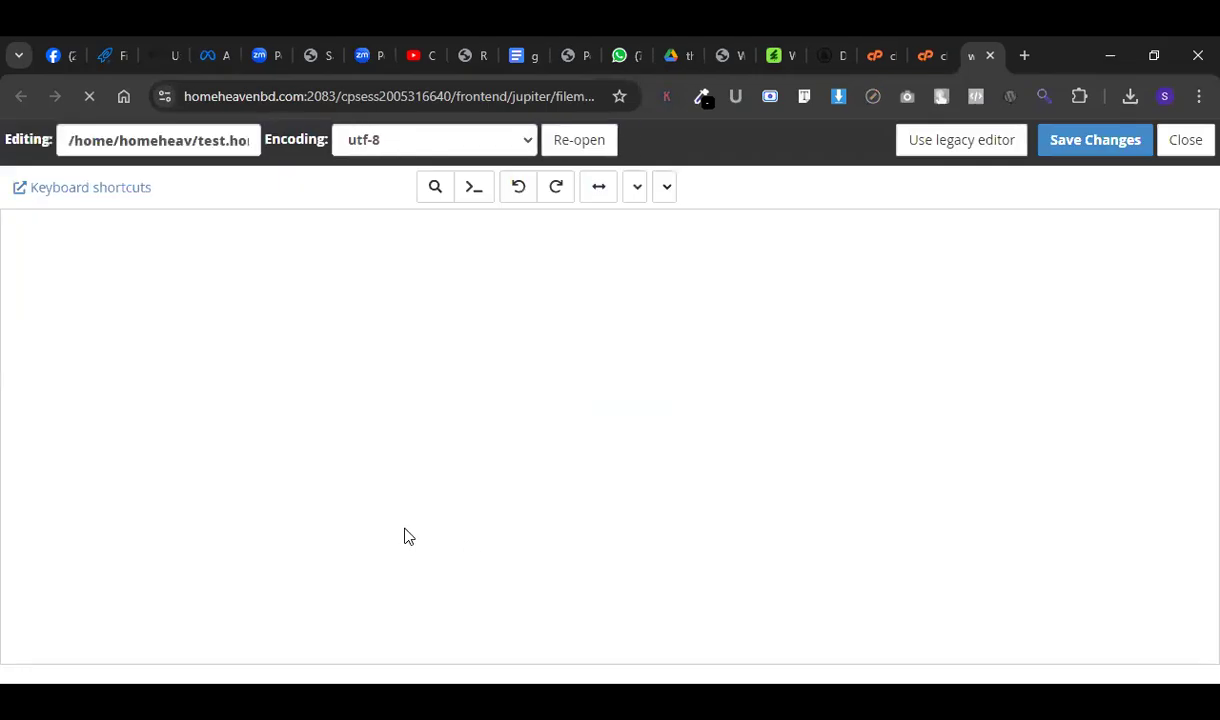
# Set WP_DEBUG to false in wp-config.php and save the file.
pyautogui.scroll(-7, 404, 529)
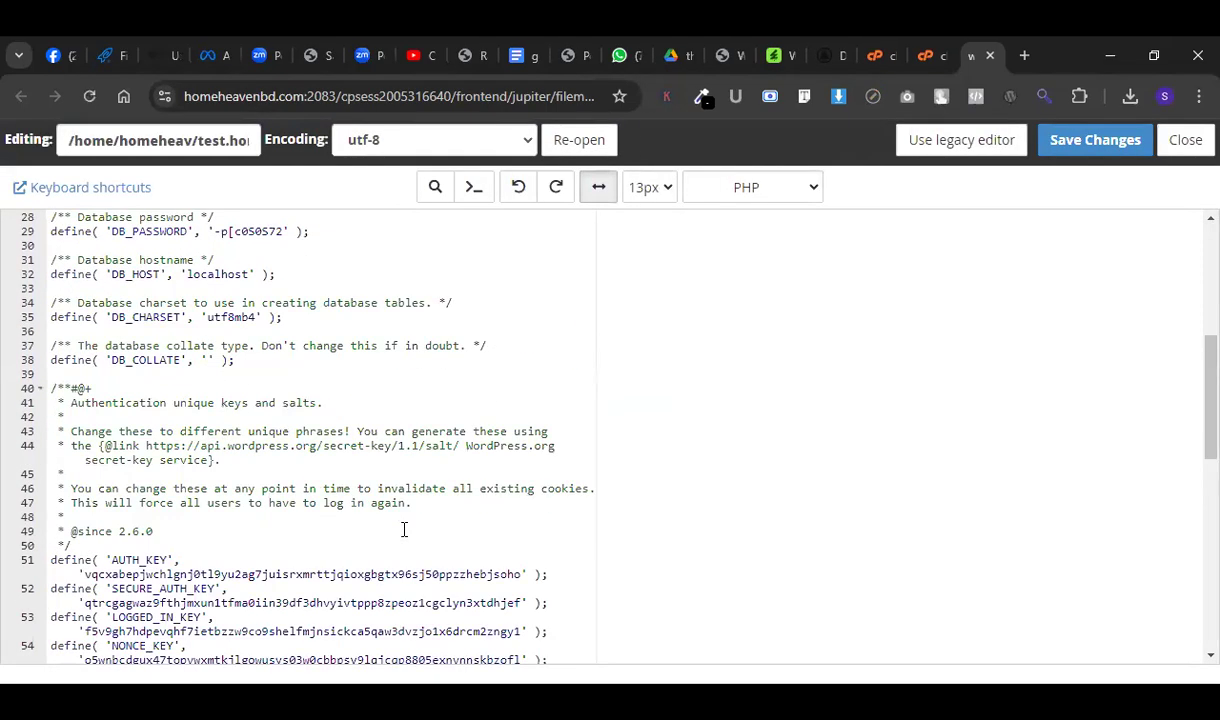
pyautogui.scroll(-5, 404, 529)
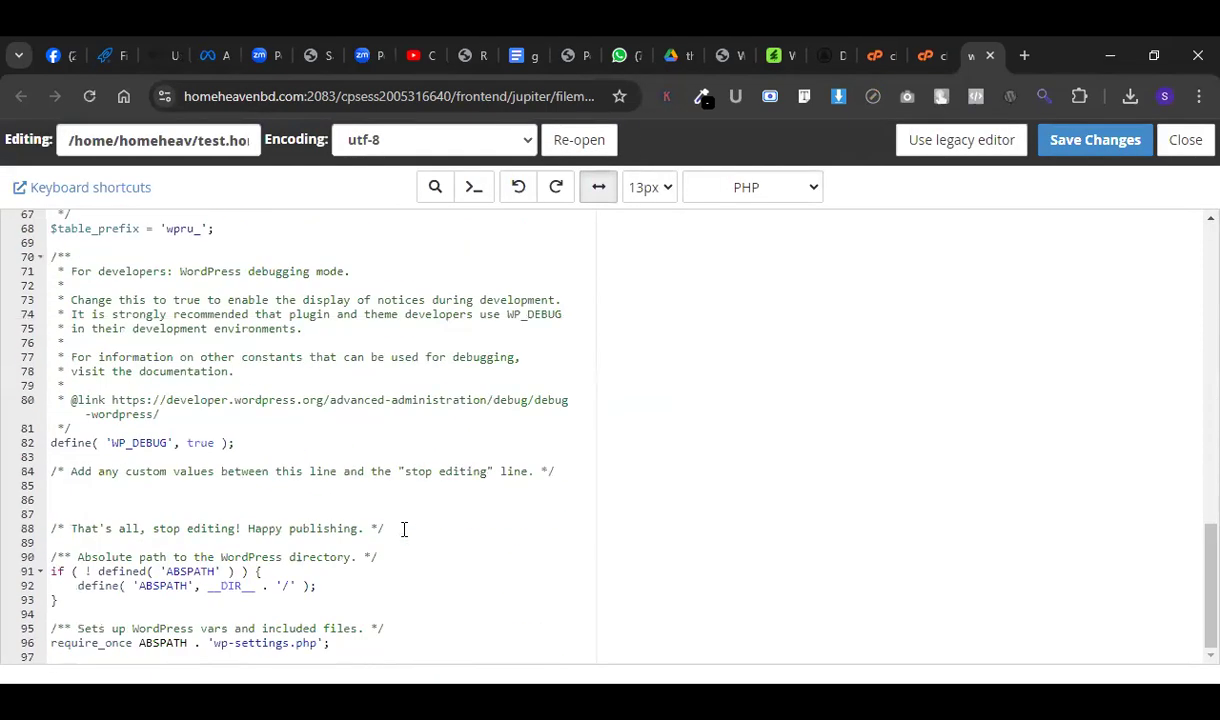
pyautogui.doubleClick(201, 443)
pyautogui.write('false')
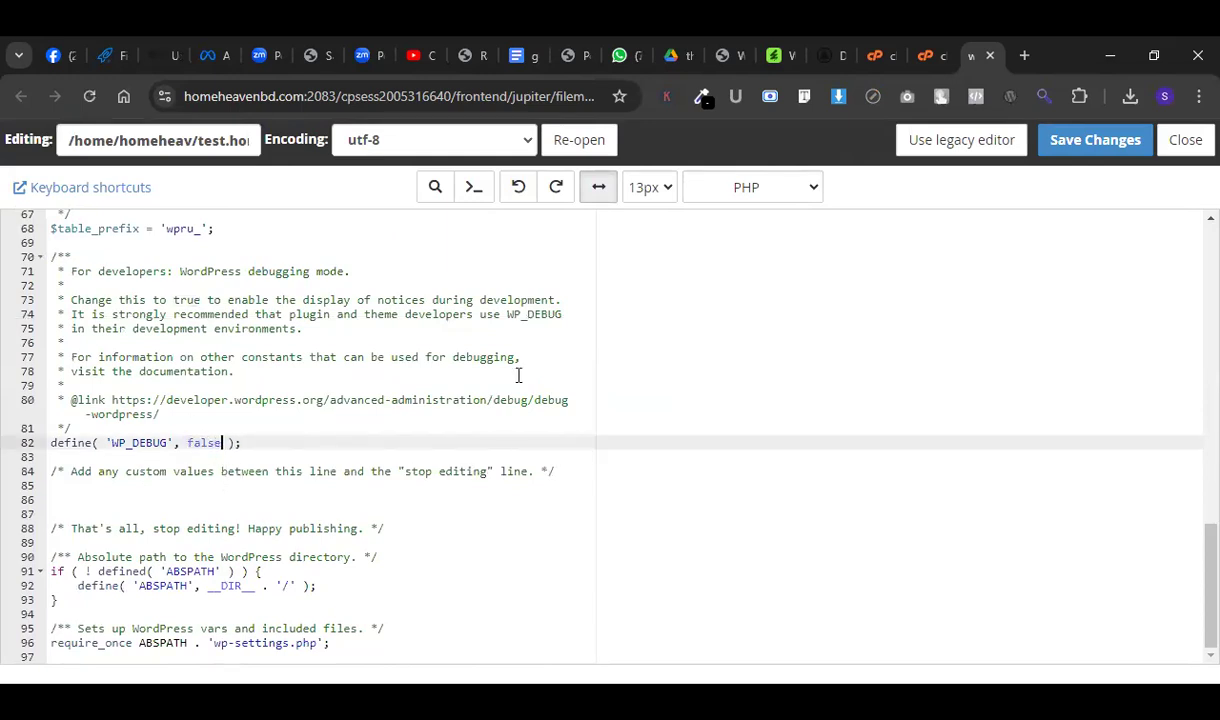
# Return to the WoodMart setup page, reload it and check whether the Deprecated notices are still shown.
pyautogui.click(630, 47)
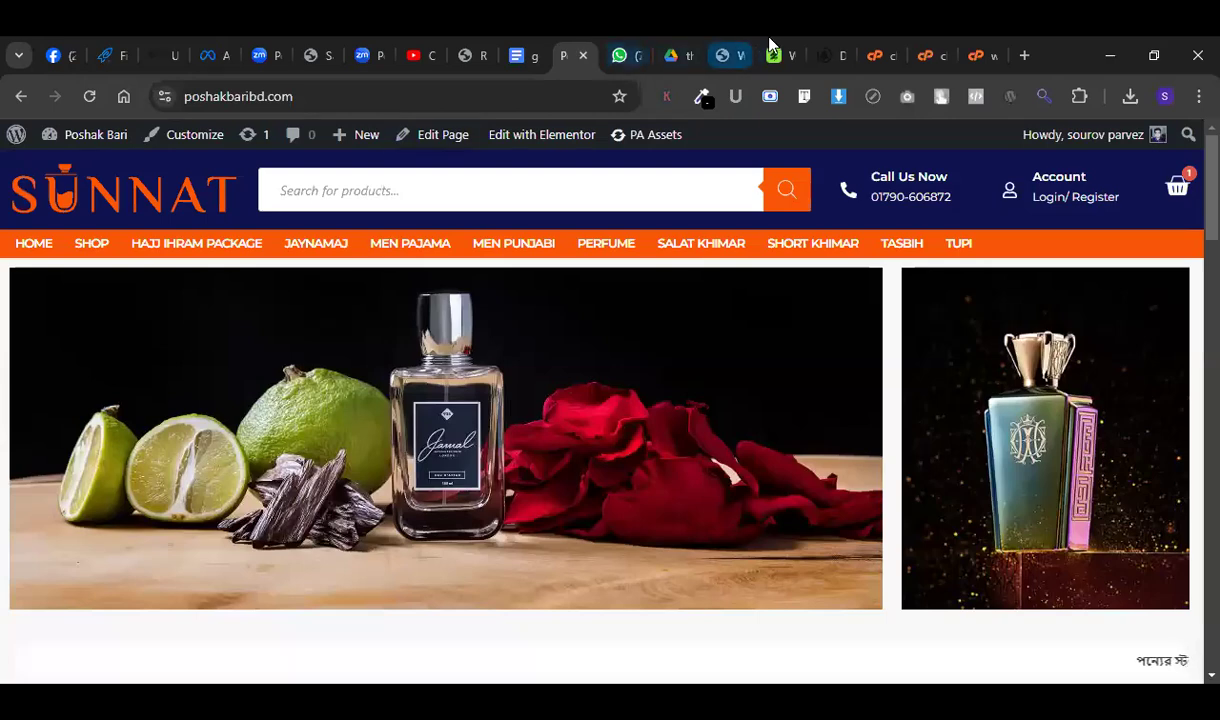
pyautogui.click(828, 52)
pyautogui.click(560, 48)
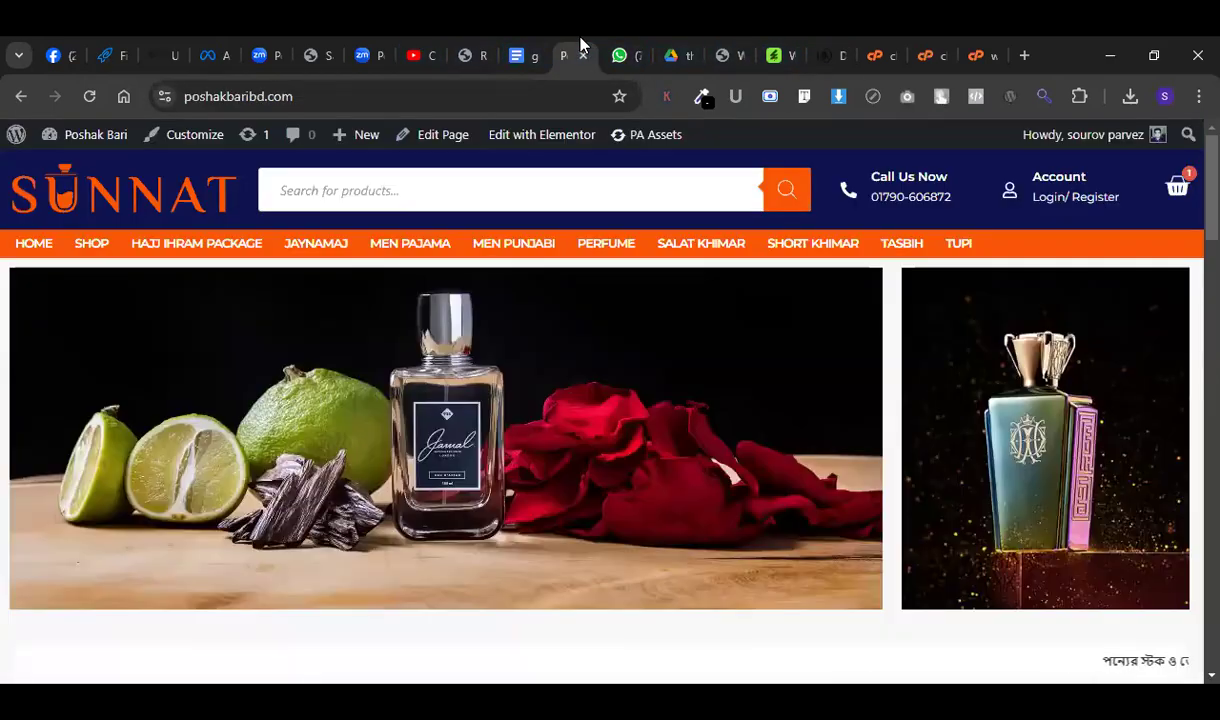
pyautogui.click(310, 50)
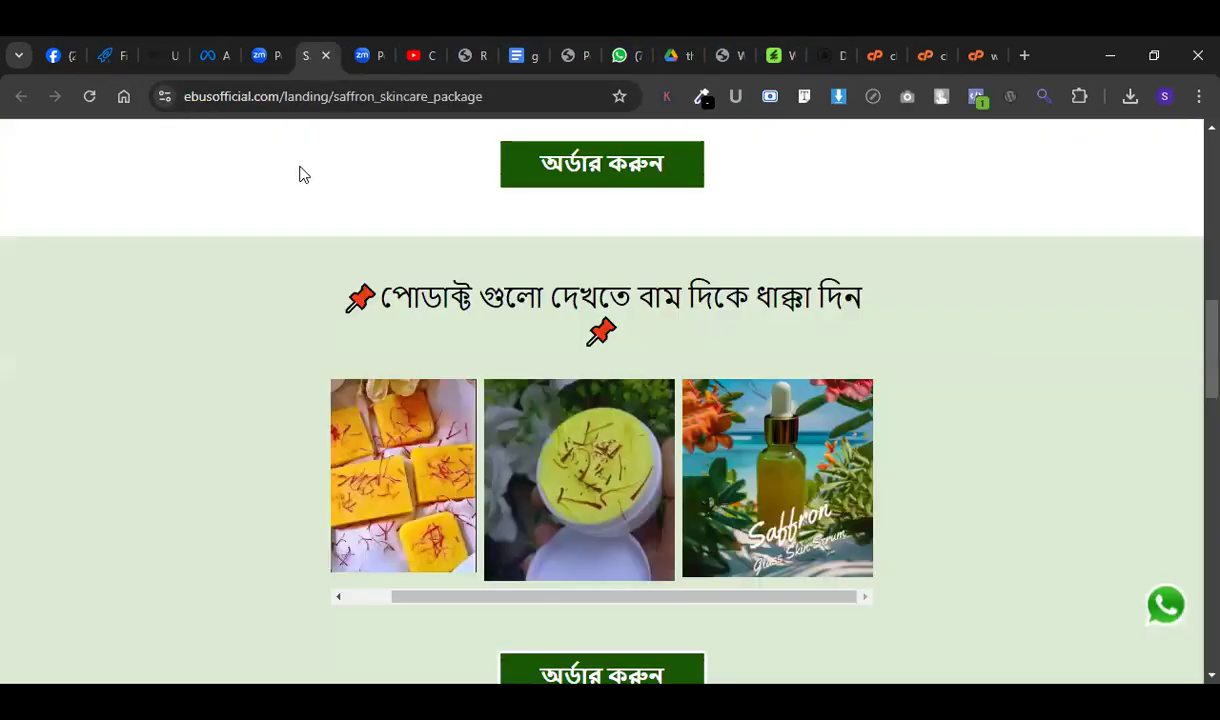
pyautogui.click(730, 48)
pyautogui.press('F5')
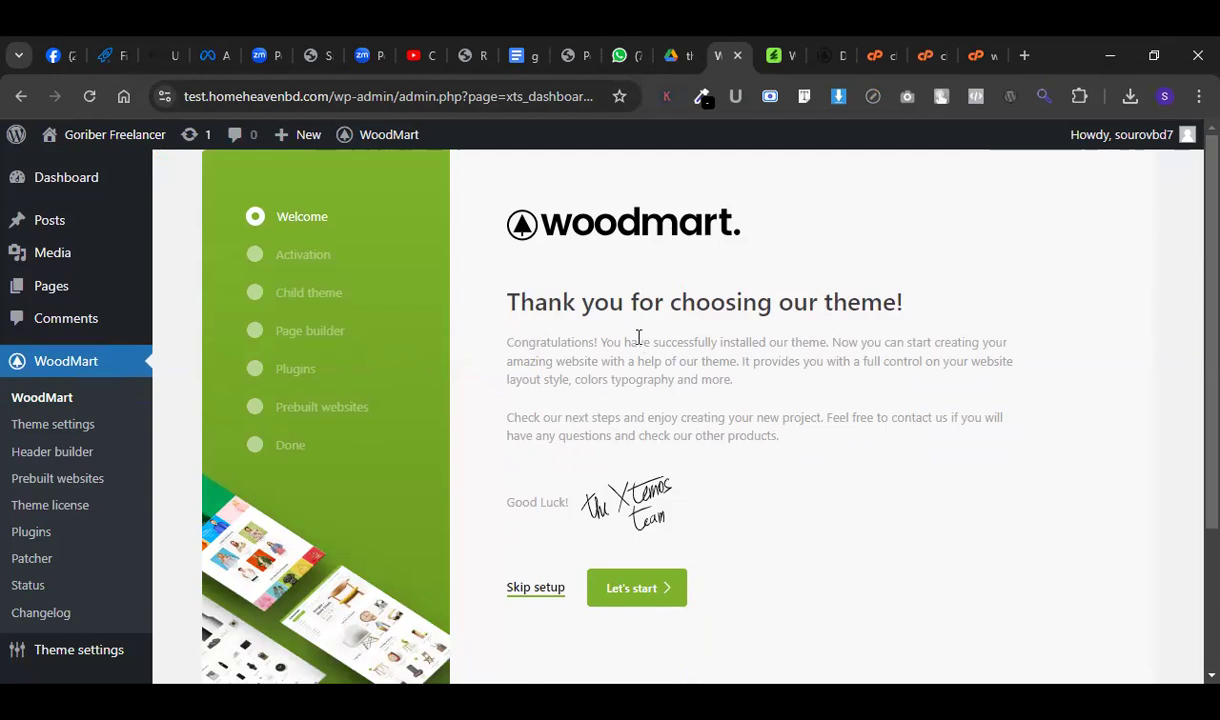
pyautogui.scroll(-2, 716, 570)
pyautogui.scroll(2, 722, 518)
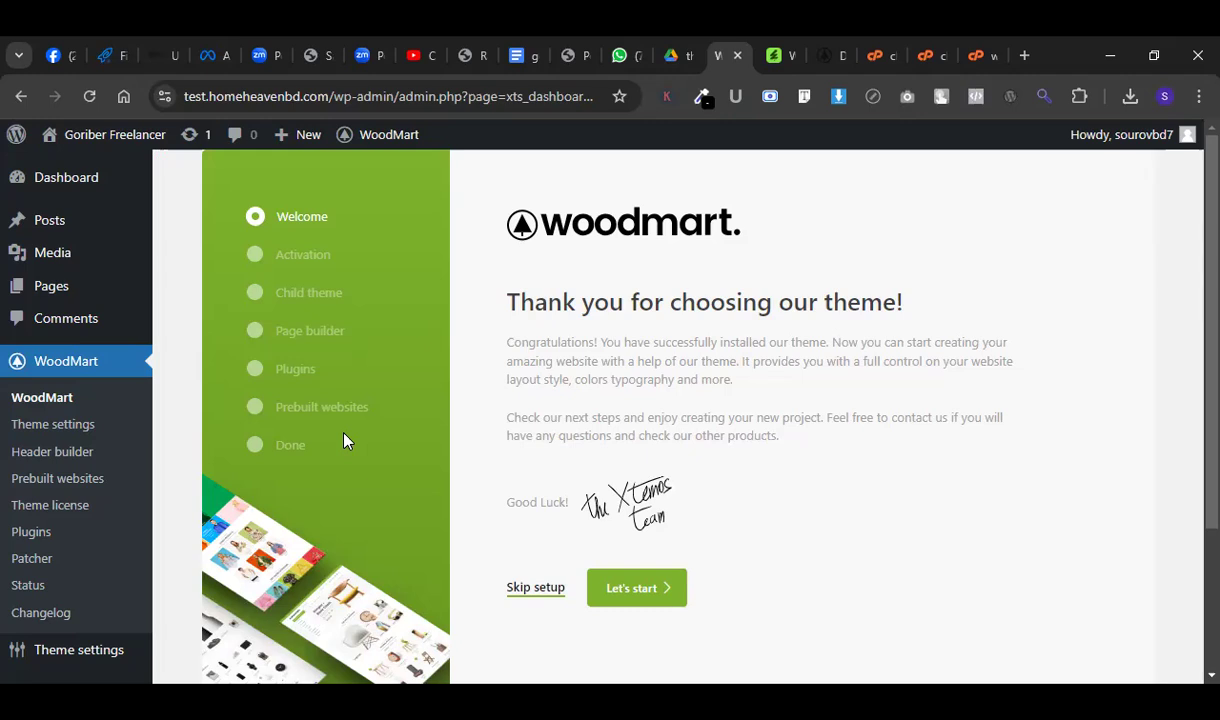
# Start the WoodMart setup wizard, review the theme license page and continue to the child theme step.
pyautogui.click(640, 590)
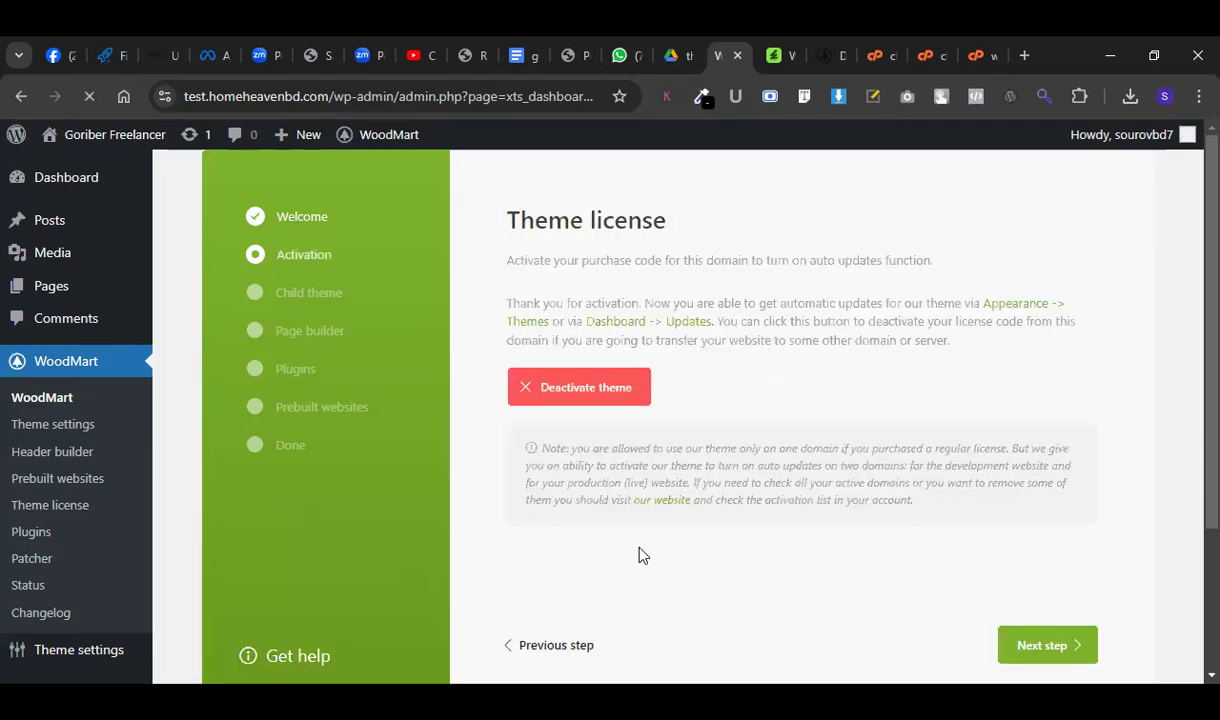
pyautogui.scroll(-3, 643, 556)
pyautogui.scroll(3, 642, 548)
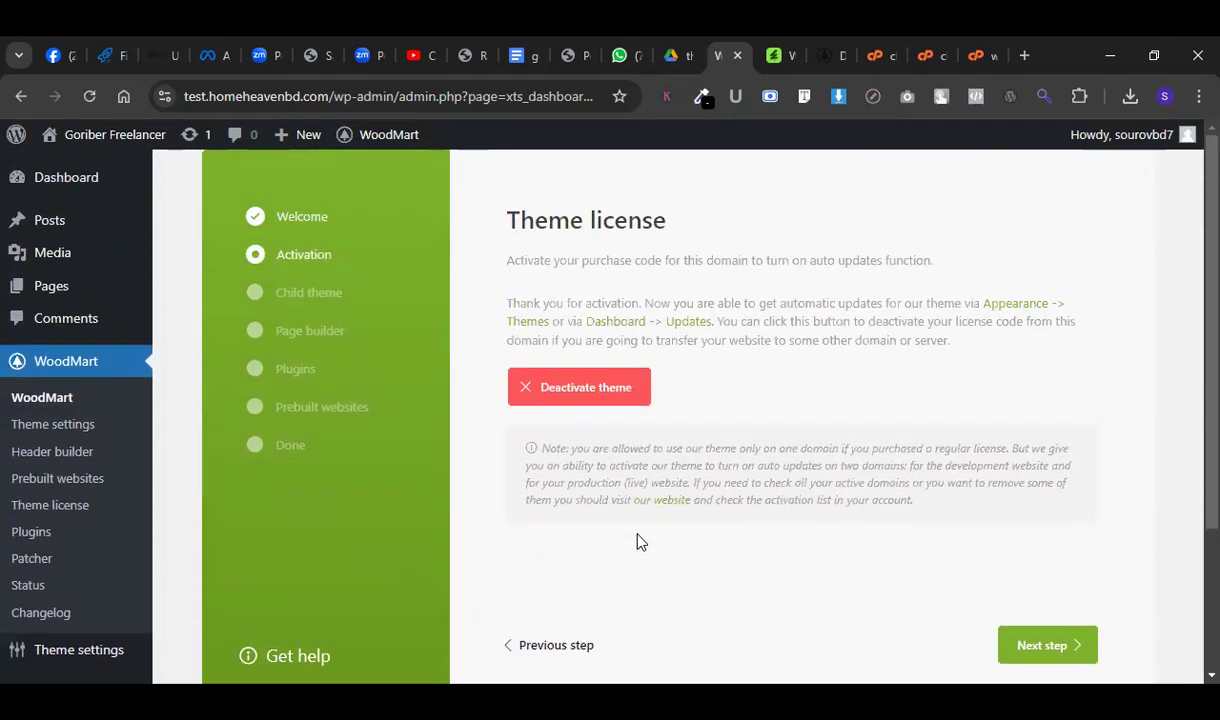
pyautogui.scroll(-1, 637, 539)
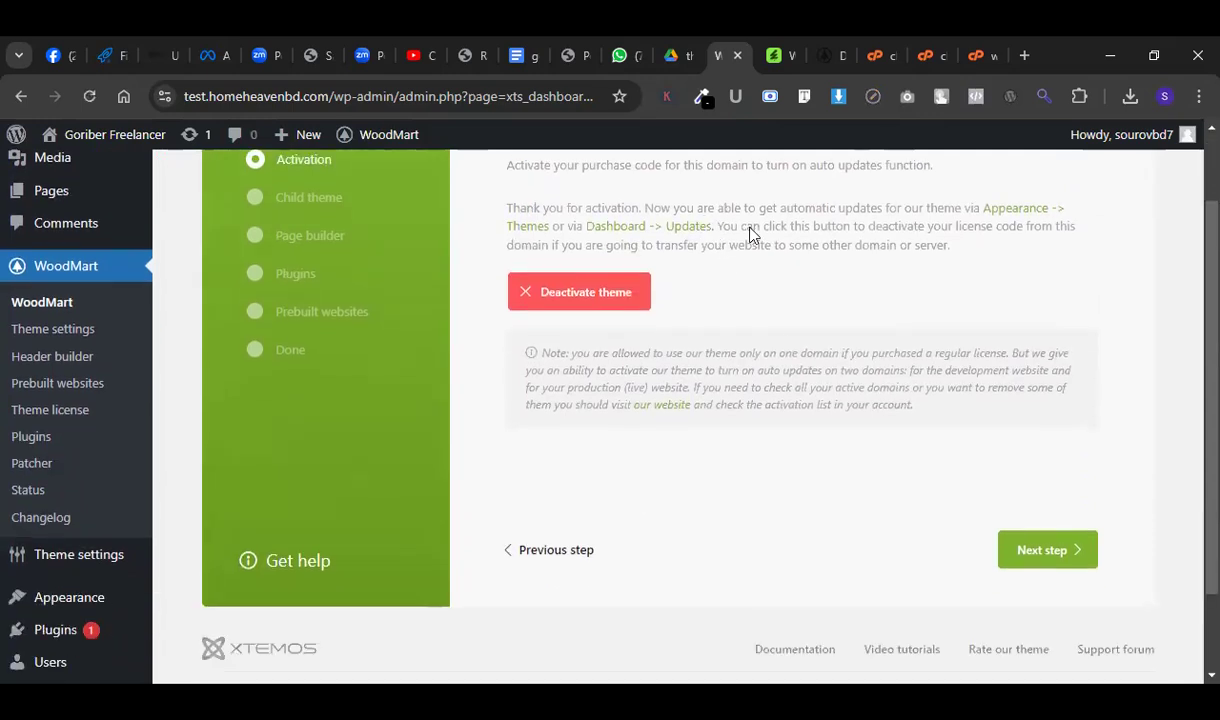
pyautogui.click(1060, 559)
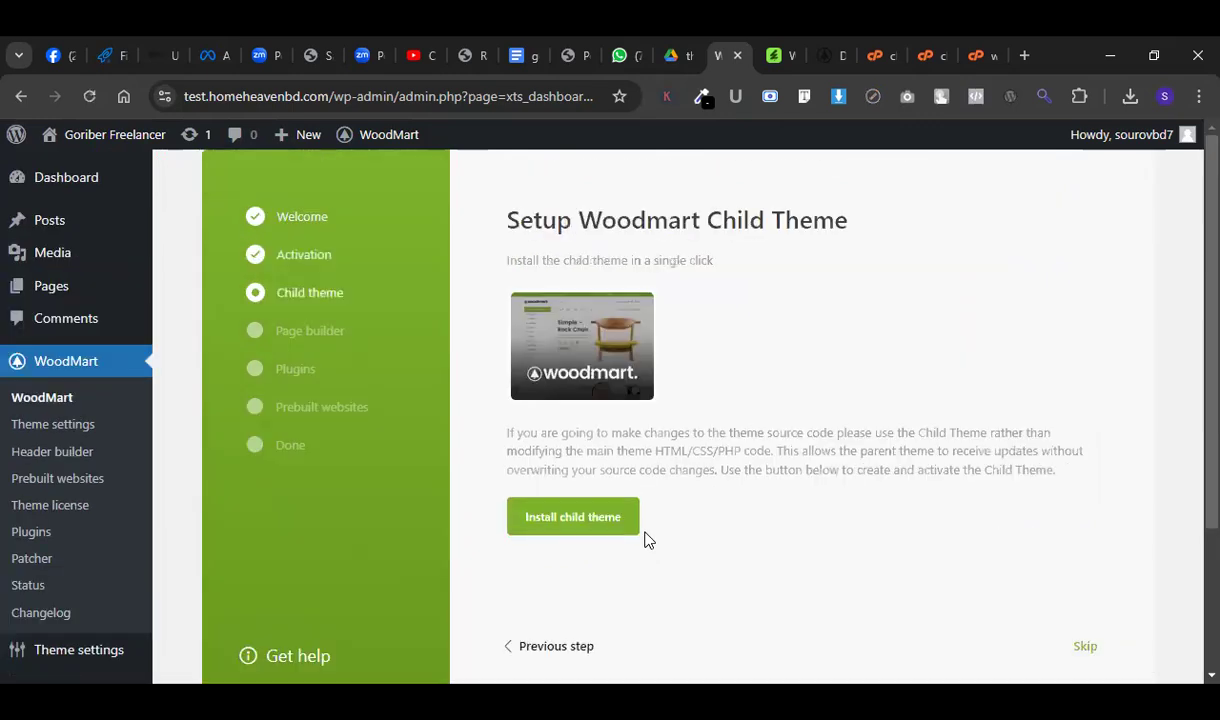
# Install the WoodMart child theme and try to continue to the wizard's page builder step.
pyautogui.click(590, 528)
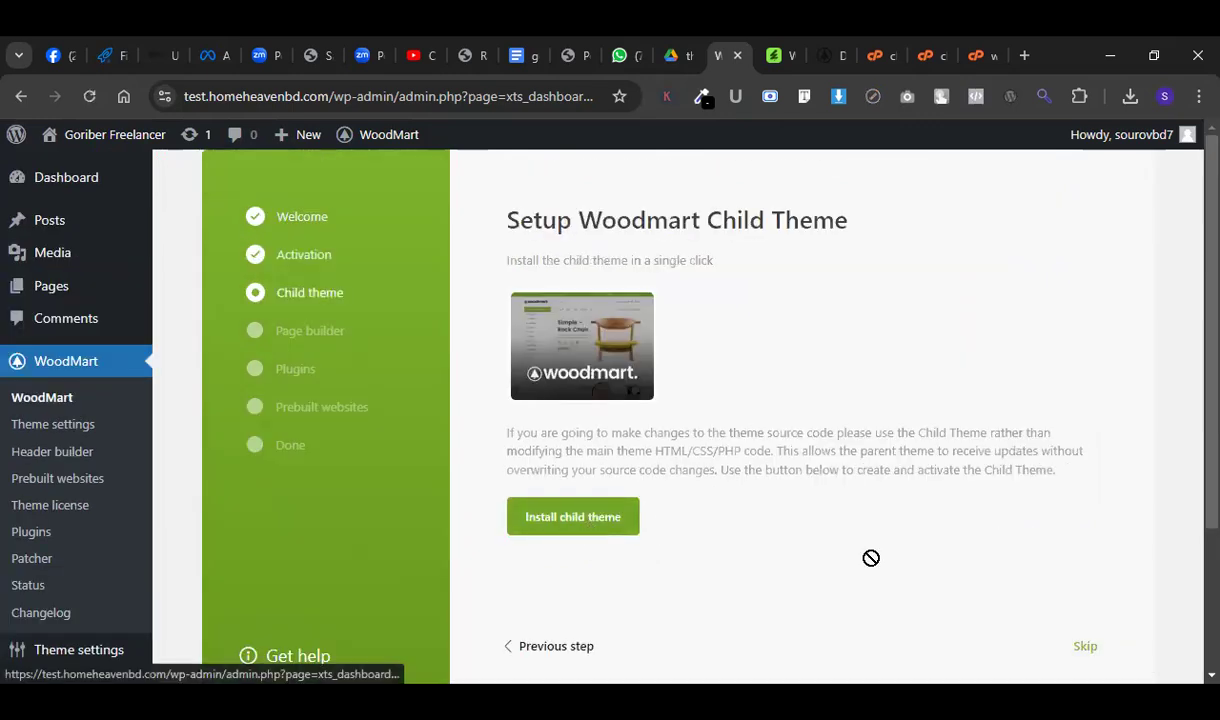
pyautogui.scroll(-1, 850, 550)
pyautogui.scroll(1, 830, 532)
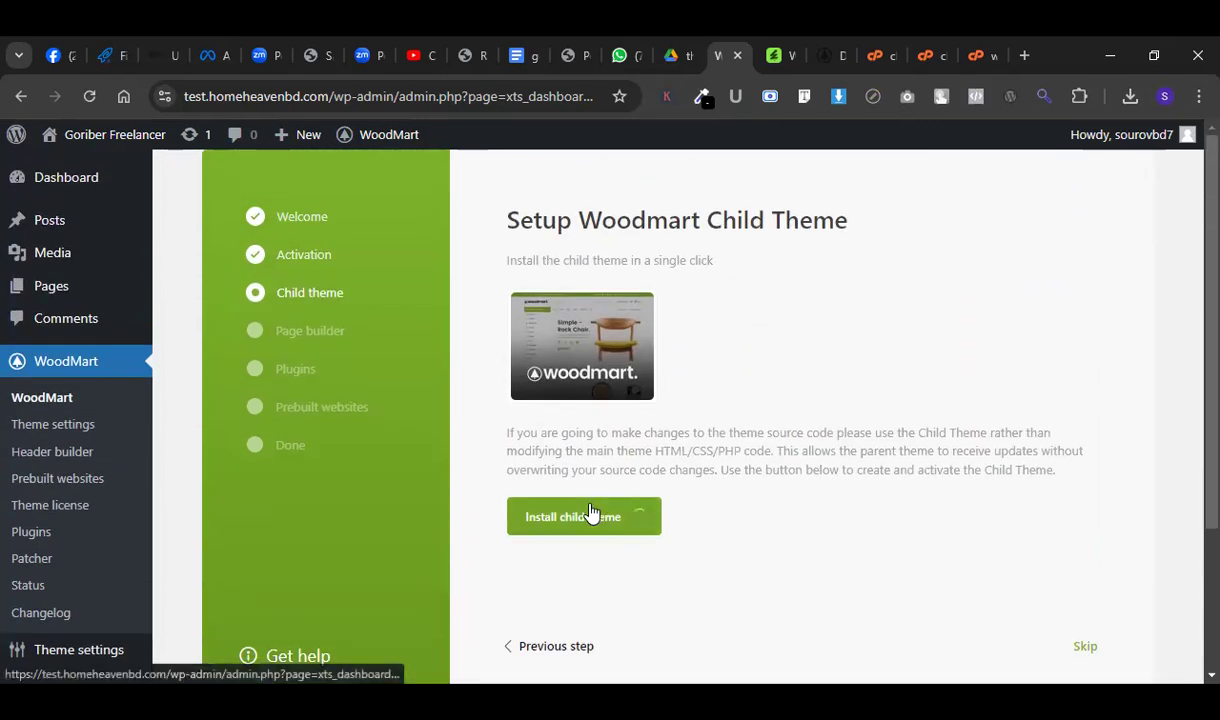
pyautogui.click(1030, 650)
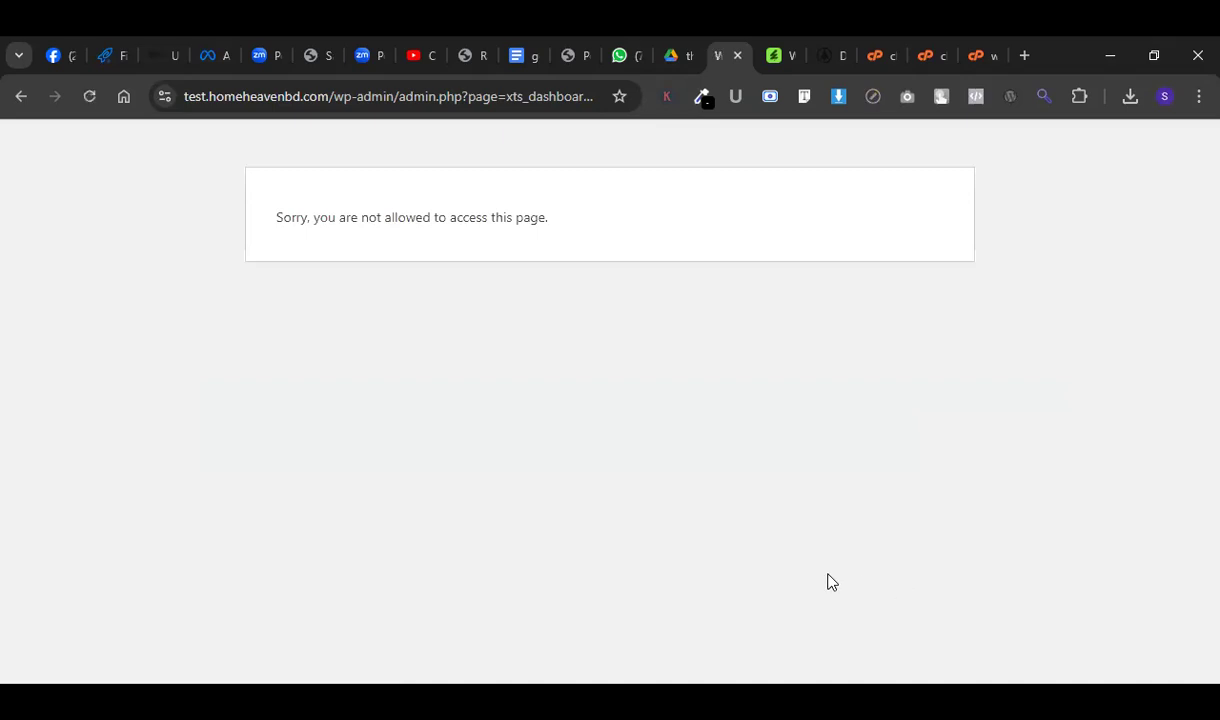
# Shorten the page address to test.homeheavenbd.com/wp-admin/ and load the WordPress dashboard.
pyautogui.moveTo(398, 96); pyautogui.dragTo(1190, 150)
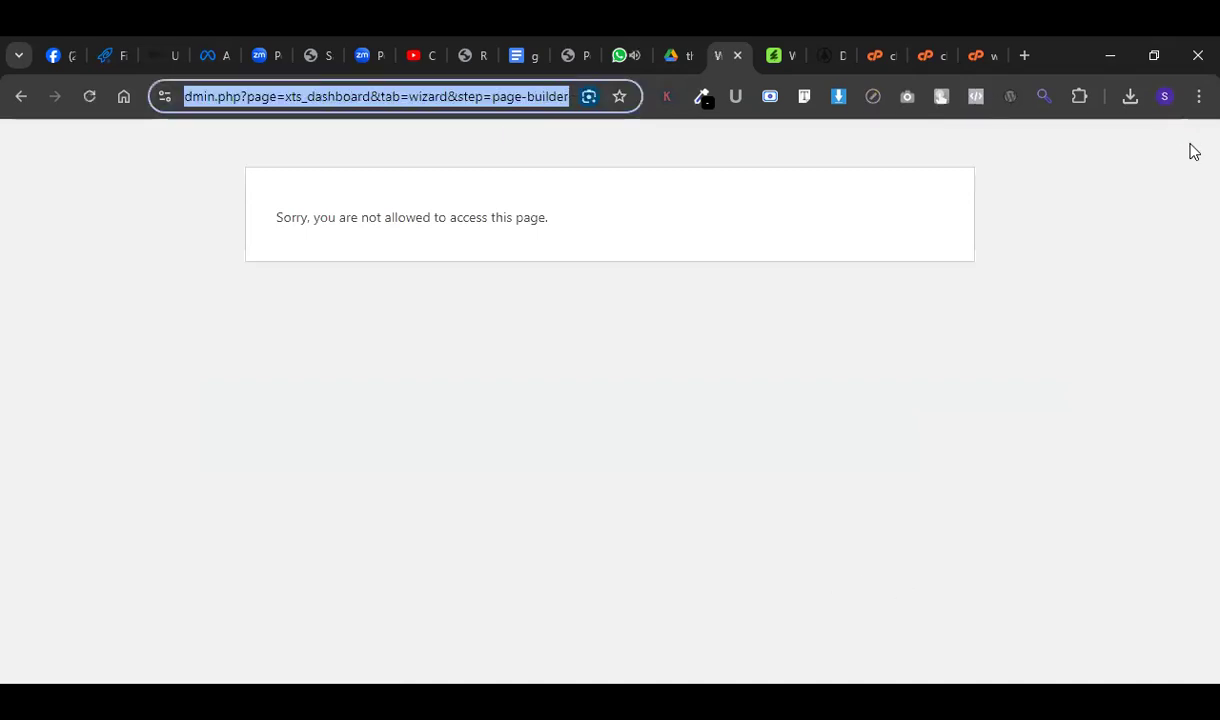
pyautogui.press('BackSpace')
pyautogui.press('Return')
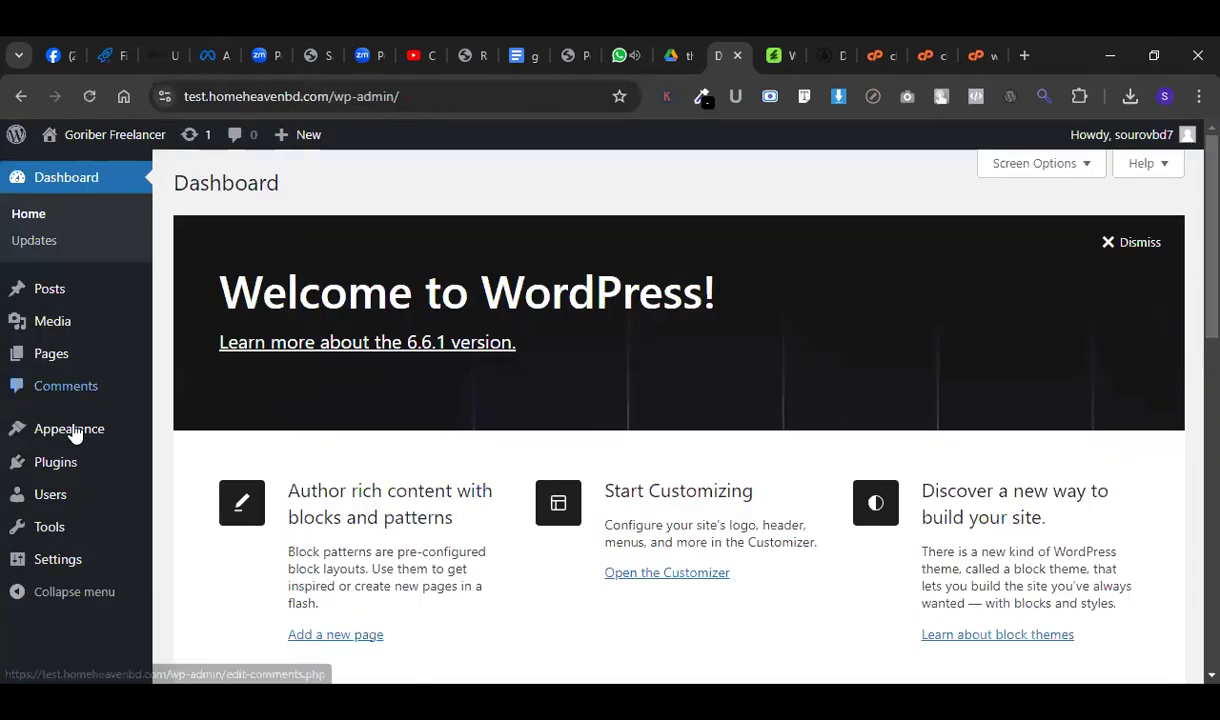
# Open the installed themes page and activate the parent Woodmart theme in place of Woodmart Child.
pyautogui.click(73, 430)
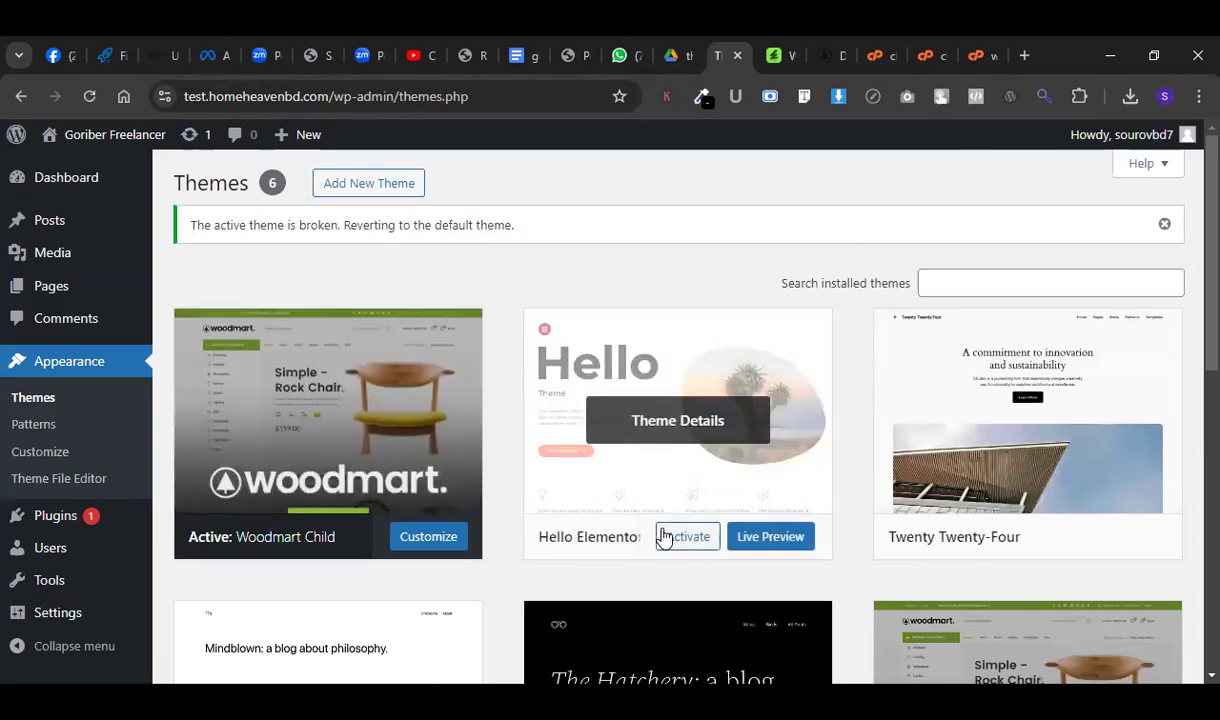
pyautogui.scroll(-2, 640, 480)
pyautogui.click(1050, 642)
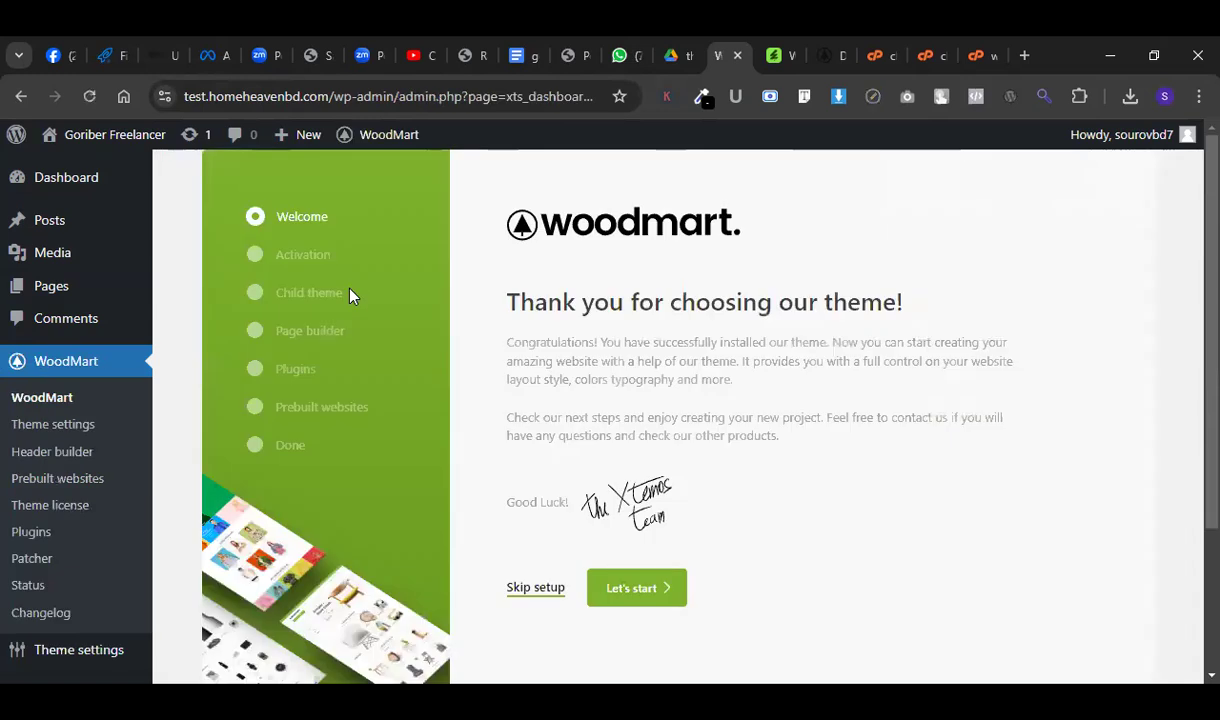
# Start the WoodMart setup wizard, continue past the theme license page and skip the child theme installation.
pyautogui.click(634, 601)
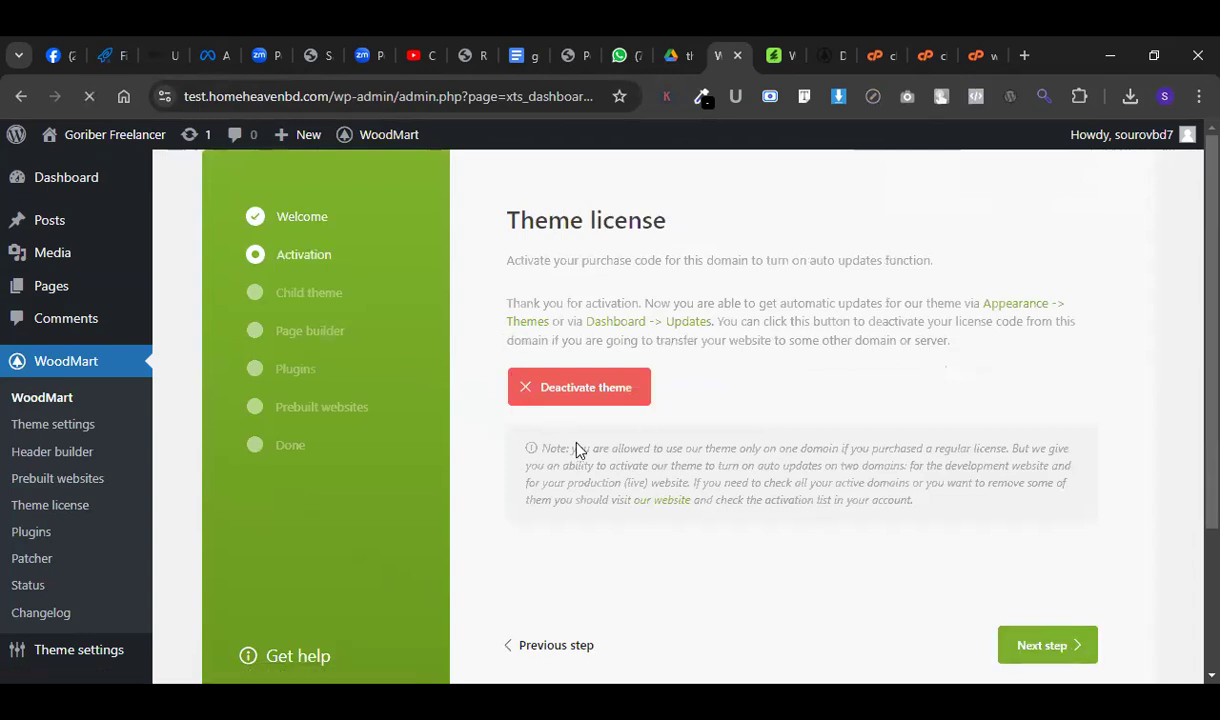
pyautogui.scroll(-3, 590, 465)
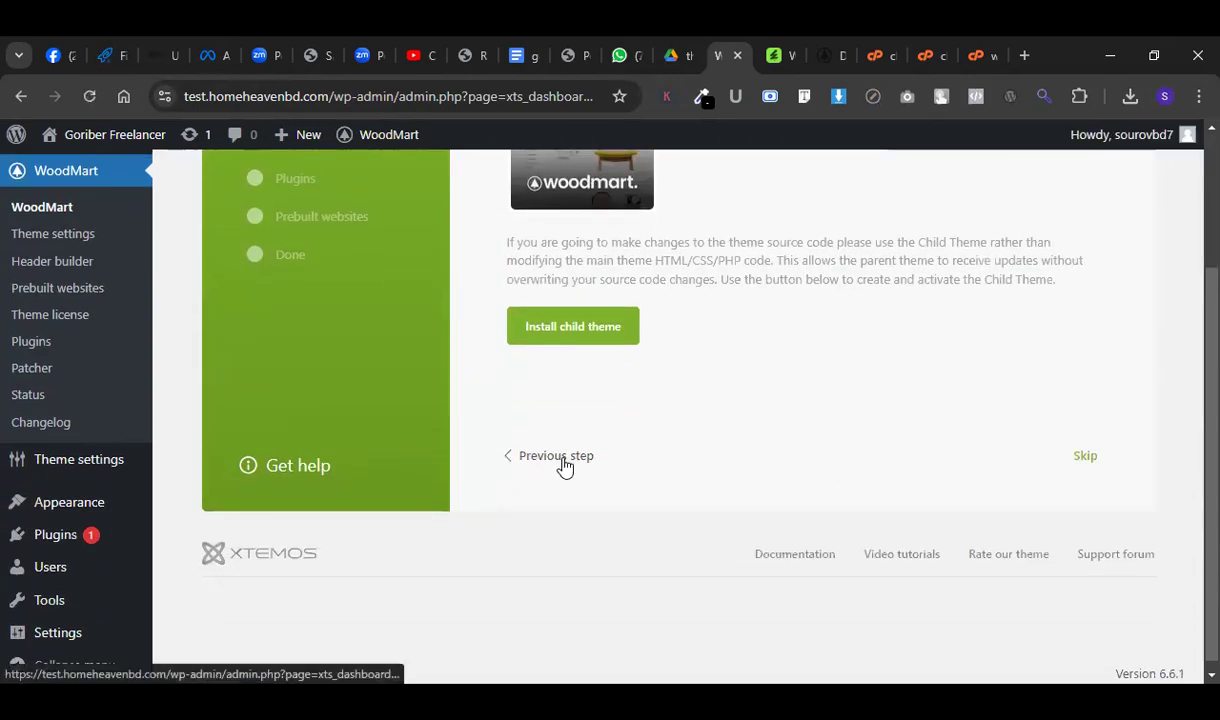
pyautogui.click(1084, 457)
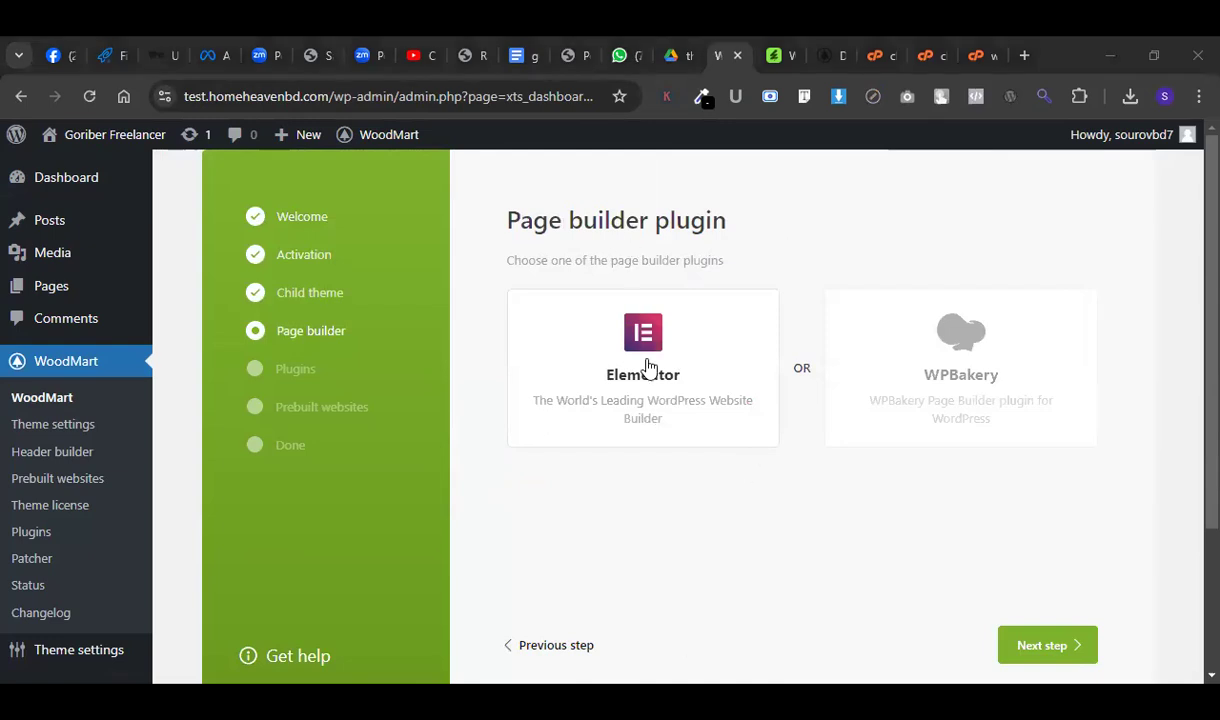
# Continue with Elementor as the page builder, and install and activate all plugins listed in the wizard.
pyautogui.click(722, 490)
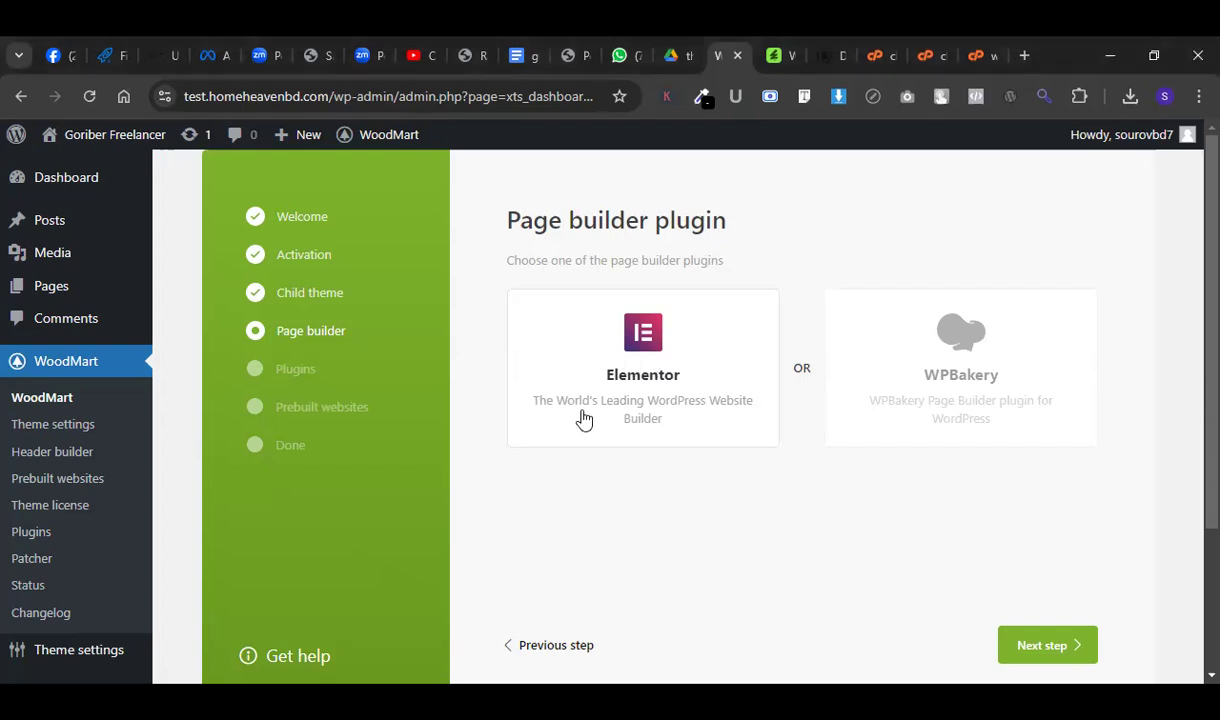
pyautogui.click(1032, 655)
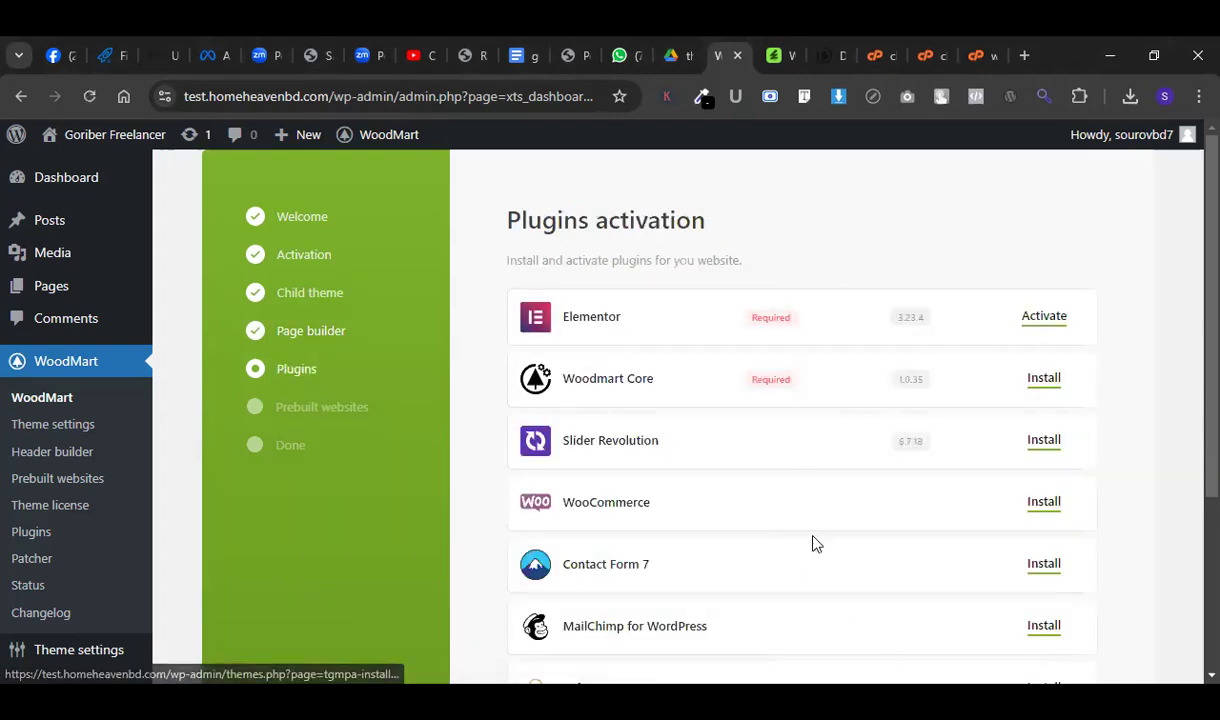
pyautogui.scroll(-3, 813, 543)
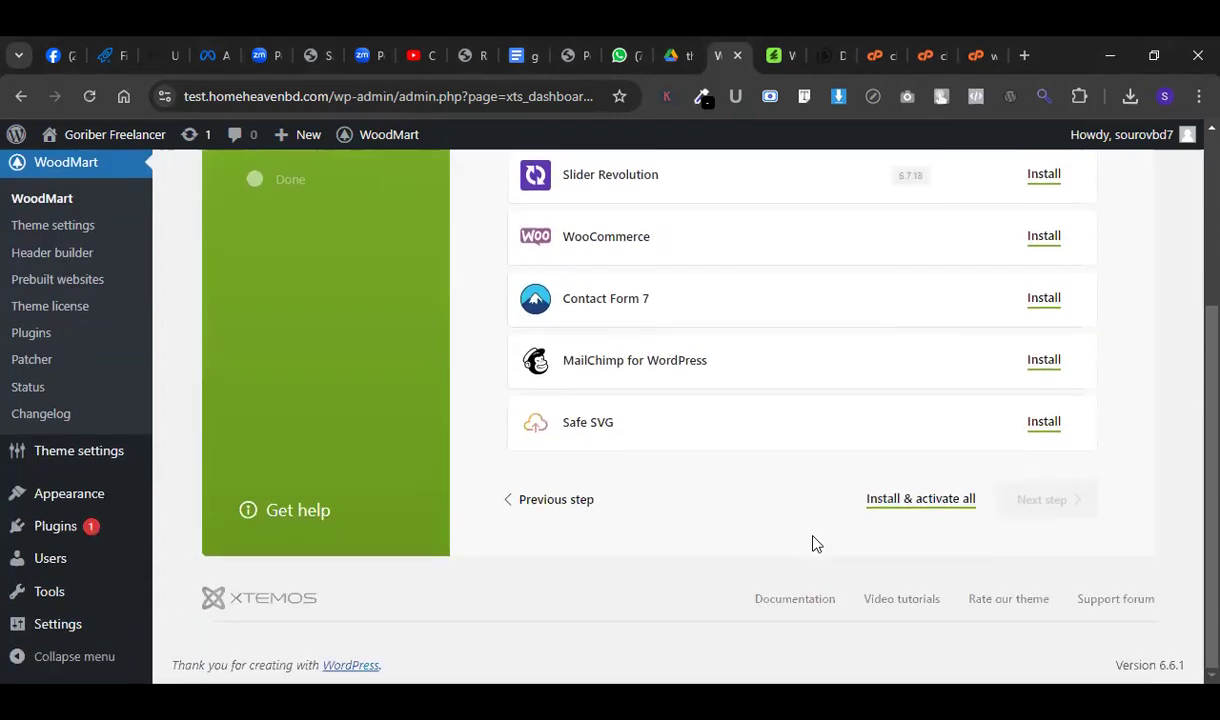
pyautogui.click(930, 518)
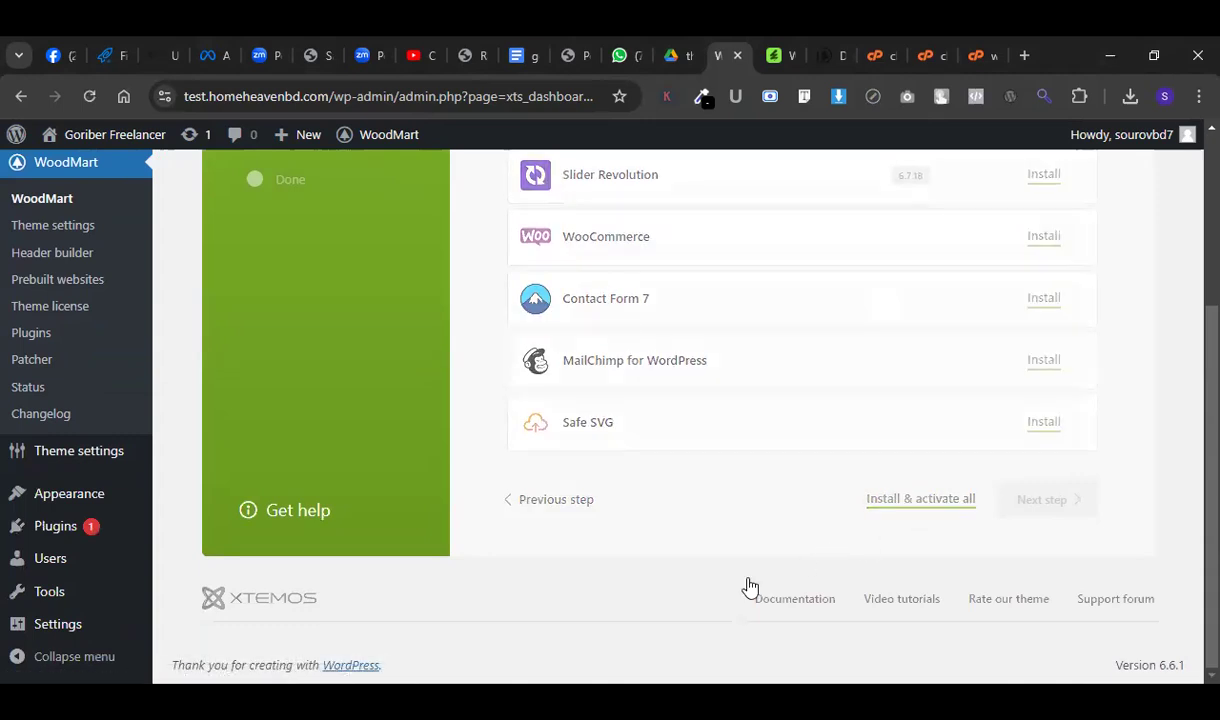
pyautogui.scroll(-3, 768, 508)
pyautogui.scroll(2, 766, 505)
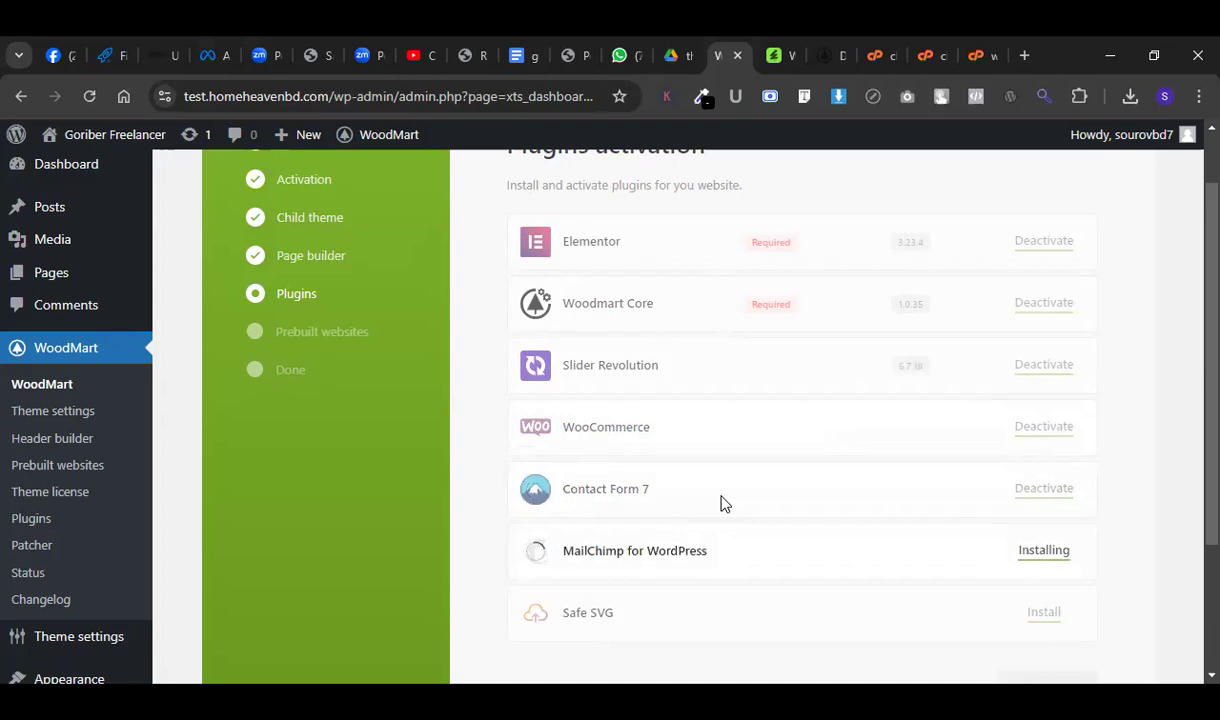
pyautogui.scroll(-1, 703, 507)
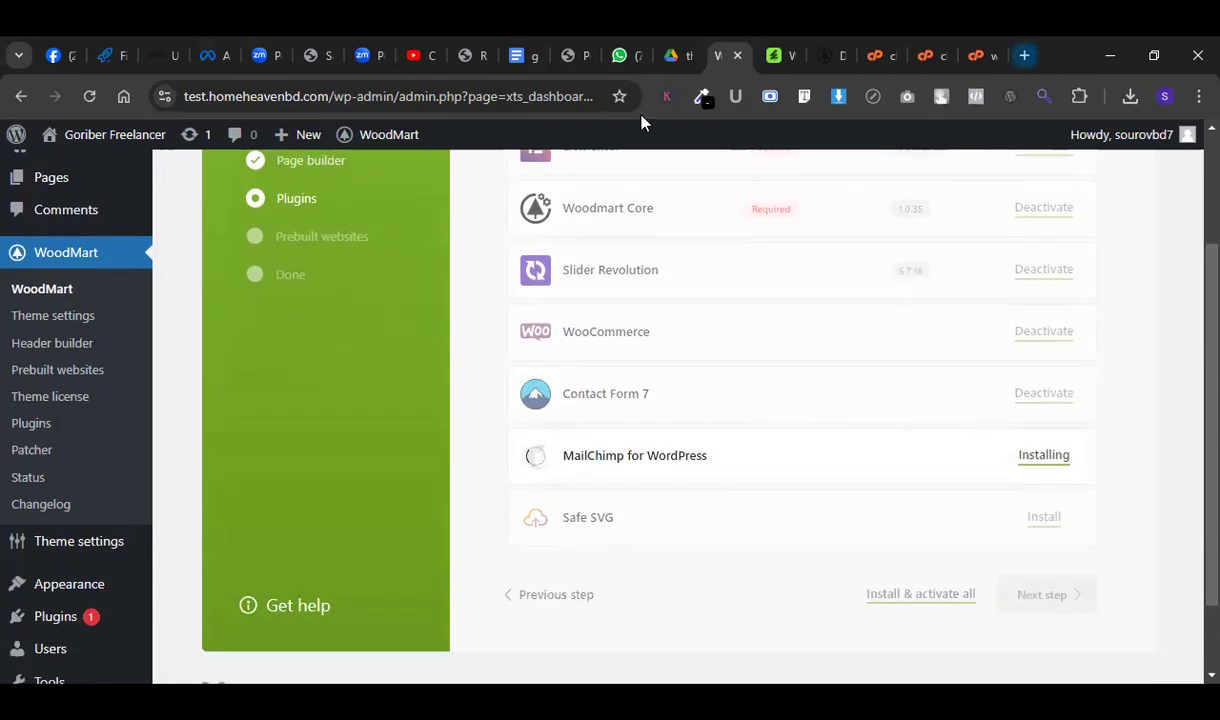
# Open 2xl.com.bd in a new browser tab and look through the store's homepage and product collections.
pyautogui.hotkey('ctrl', 't')
pyautogui.write('2xl.com.bd')
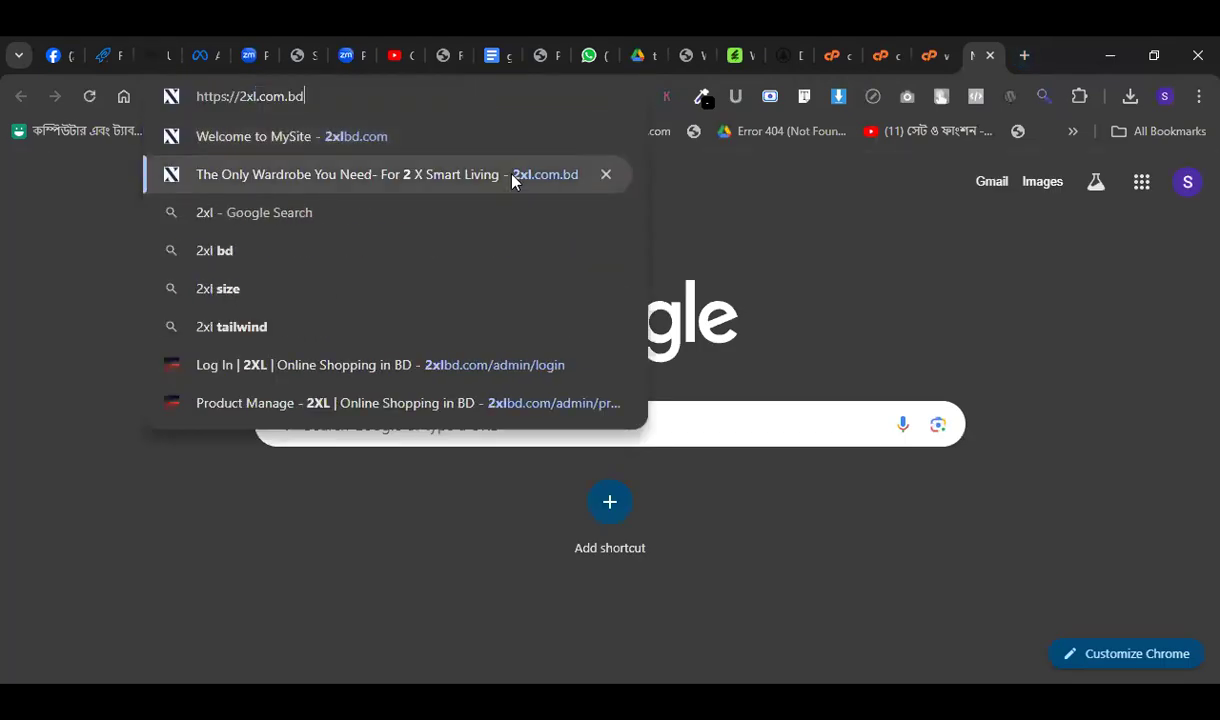
pyautogui.click(487, 167)
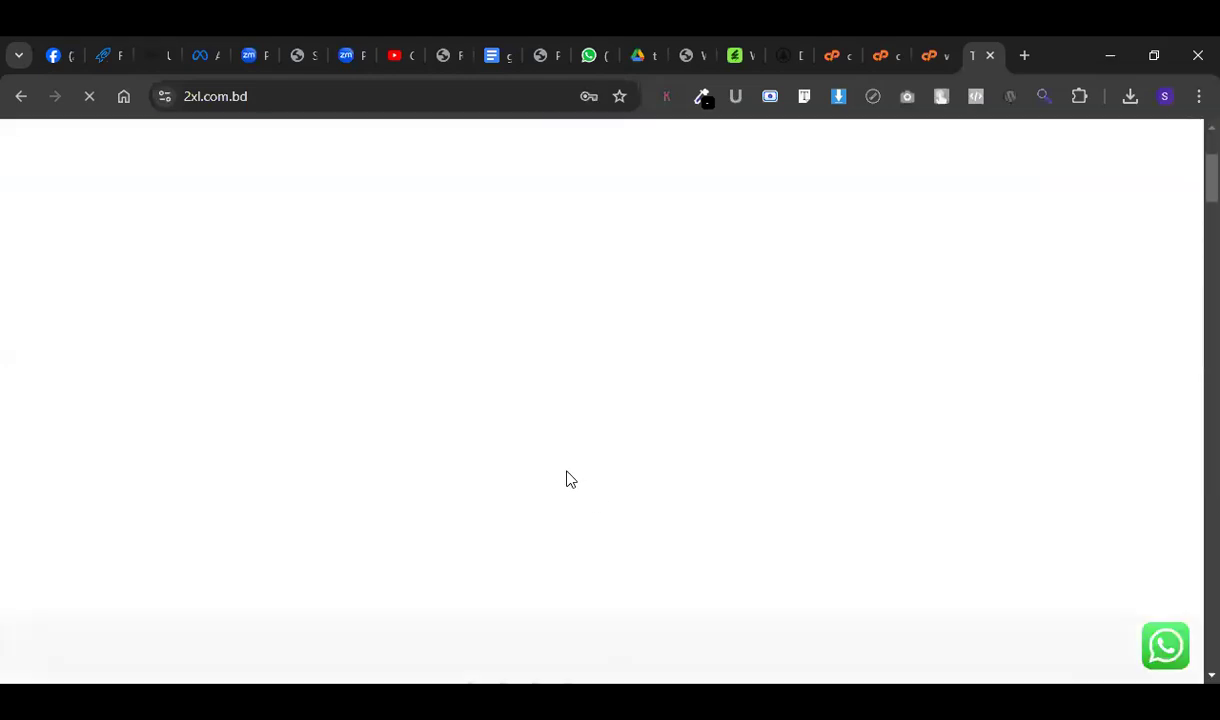
pyautogui.scroll(-10, 470, 480)
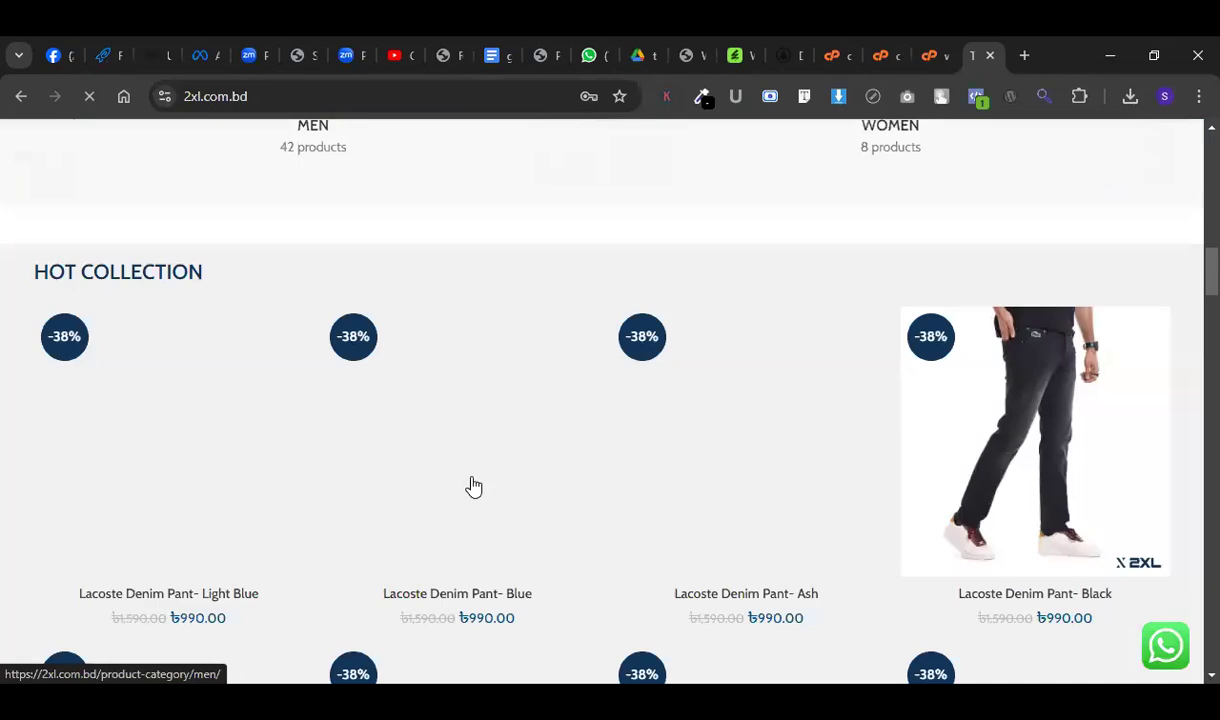
pyautogui.scroll(-5, 474, 487)
pyautogui.scroll(-5, 476, 493)
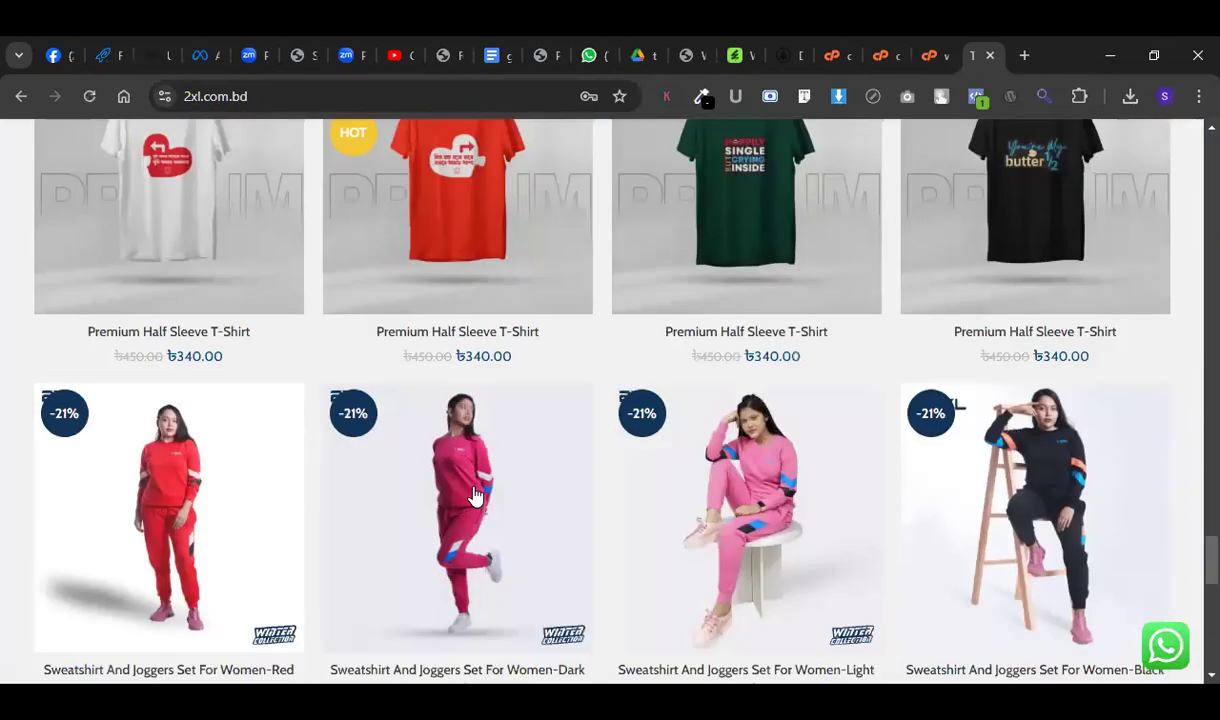
pyautogui.scroll(-10, 476, 495)
pyautogui.scroll(10, 476, 496)
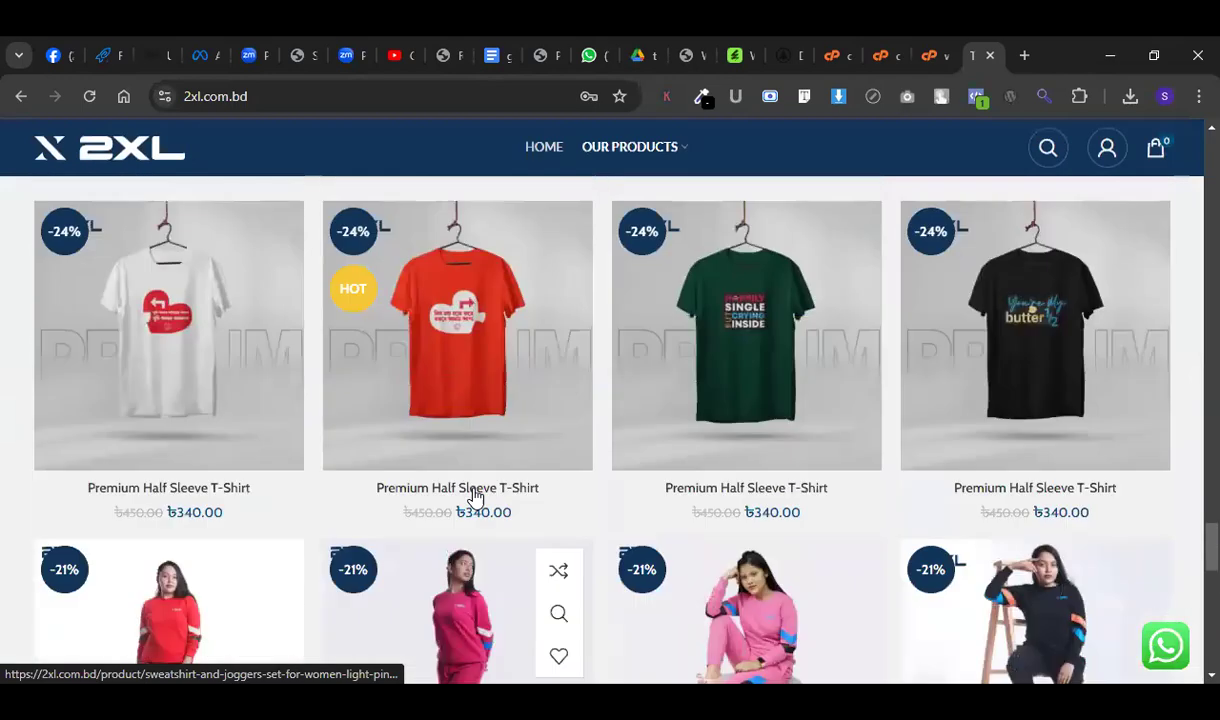
pyautogui.scroll(15, 490, 495)
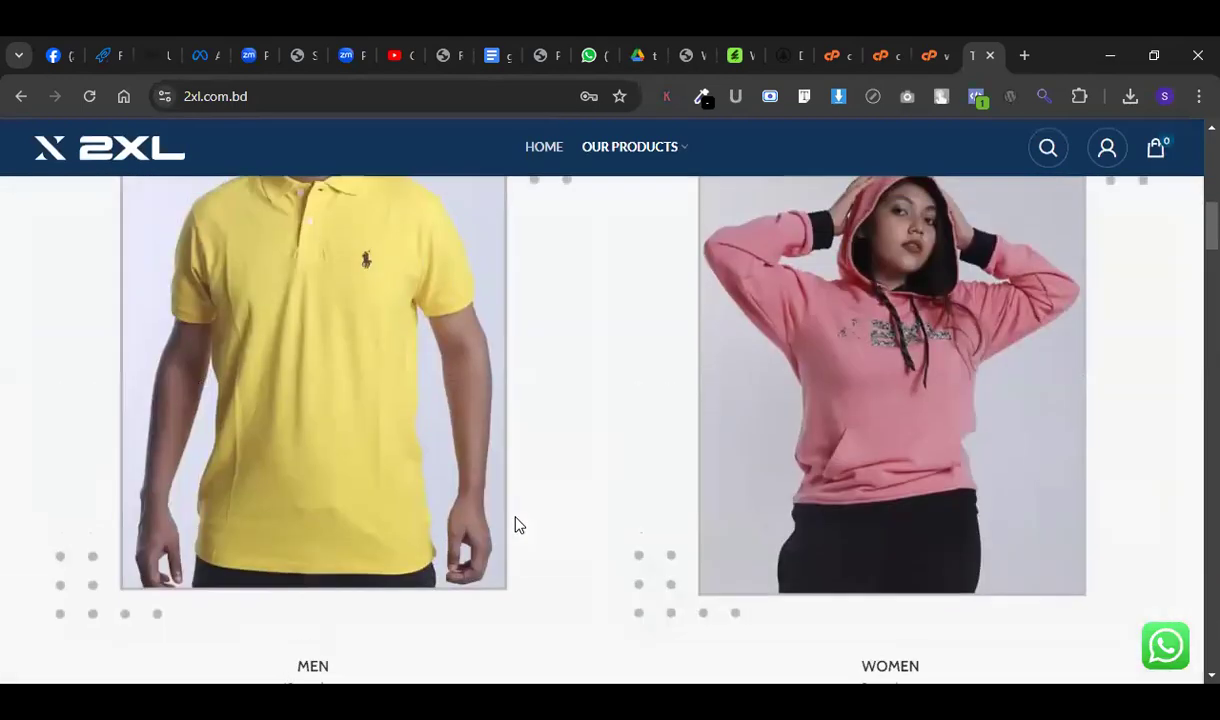
pyautogui.scroll(5, 518, 525)
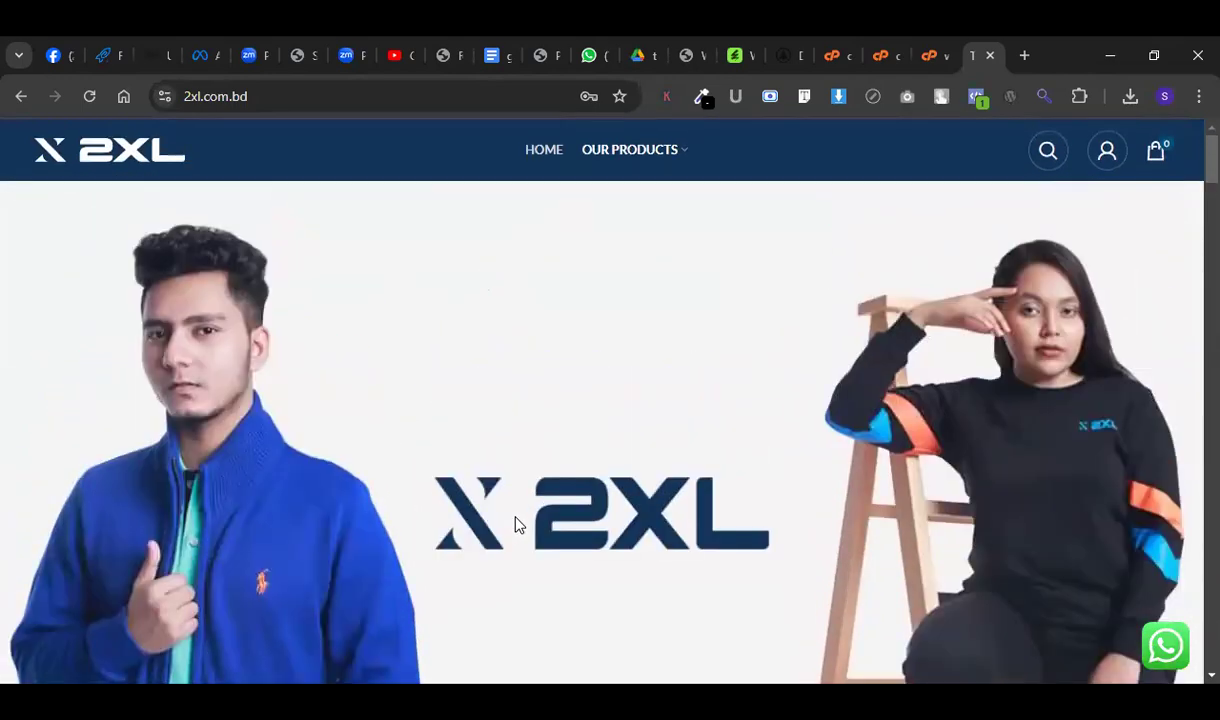
# Return to the setup wizard's plugins activation page, check the plugin list and continue to the prebuilt websites step.
pyautogui.click(838, 48)
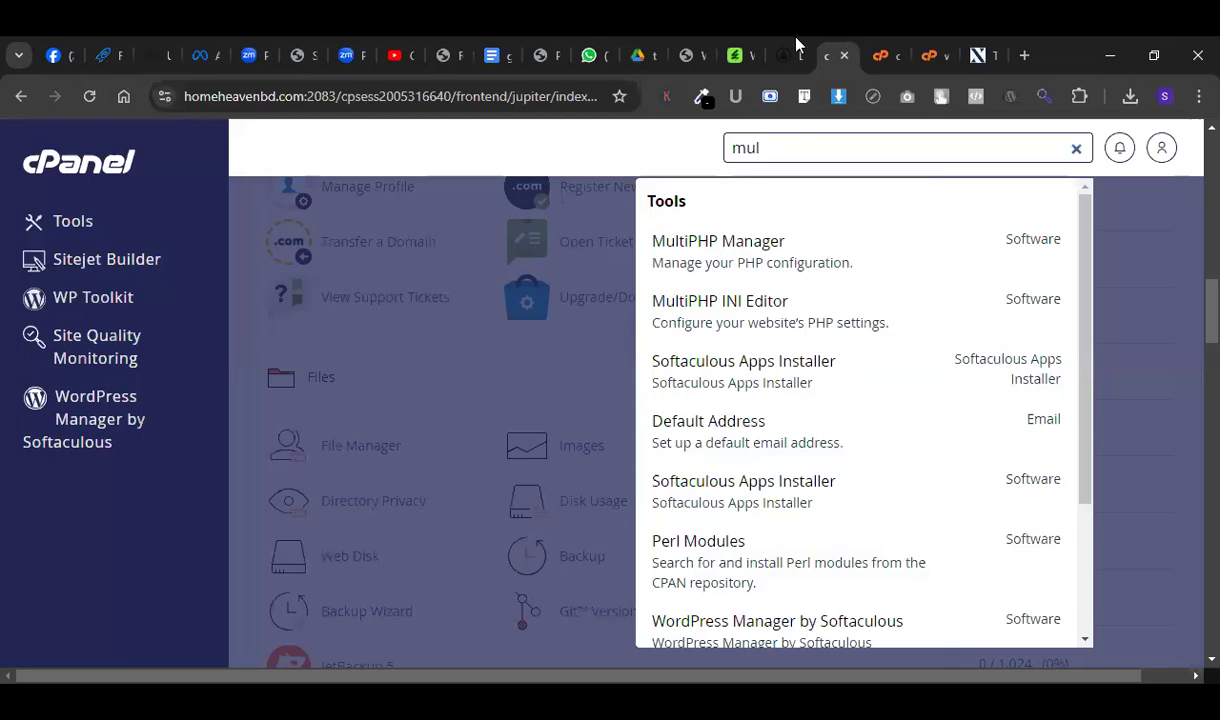
pyautogui.click(758, 44)
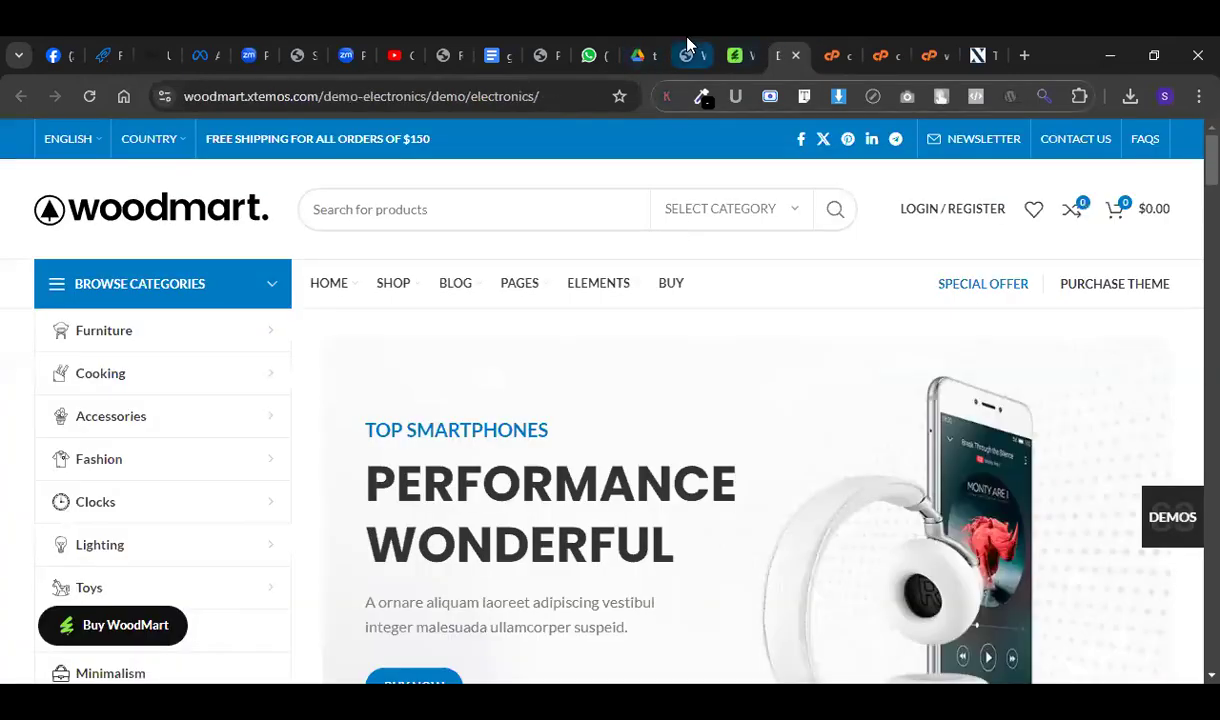
pyautogui.click(689, 50)
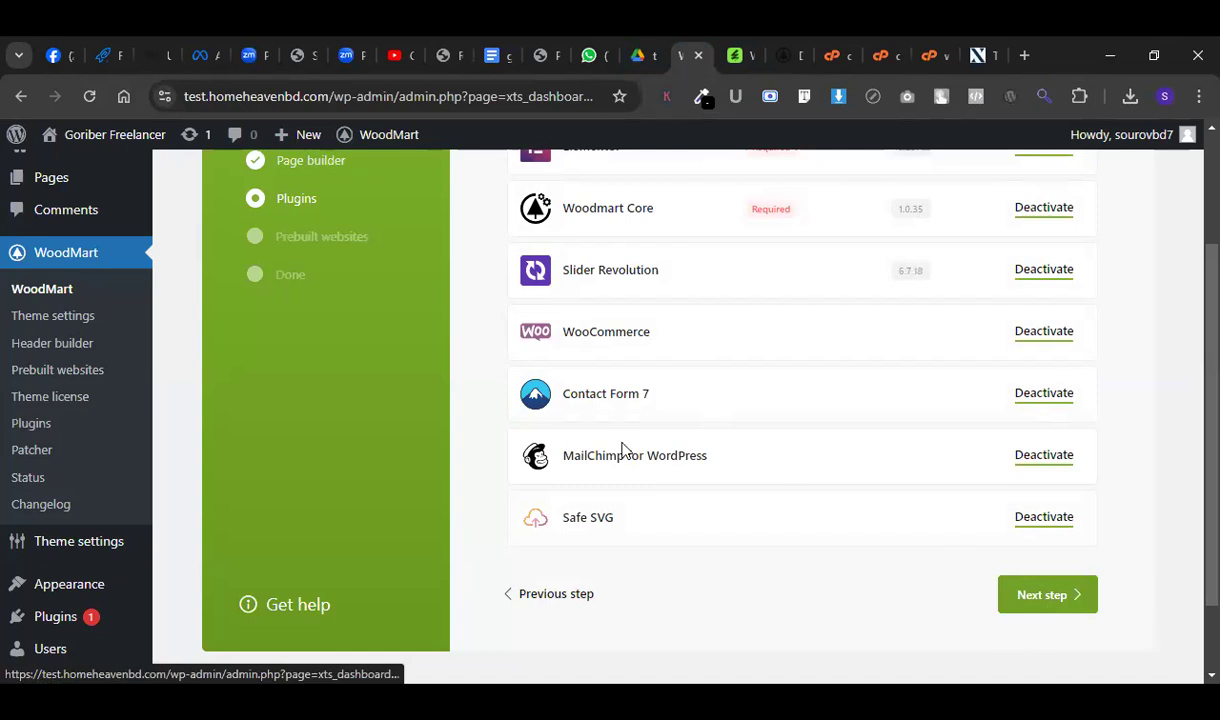
pyautogui.scroll(-1, 634, 436)
pyautogui.scroll(3, 633, 437)
pyautogui.scroll(-3, 633, 437)
pyautogui.scroll(1, 632, 436)
pyautogui.scroll(-1, 632, 436)
pyautogui.click(1020, 513)
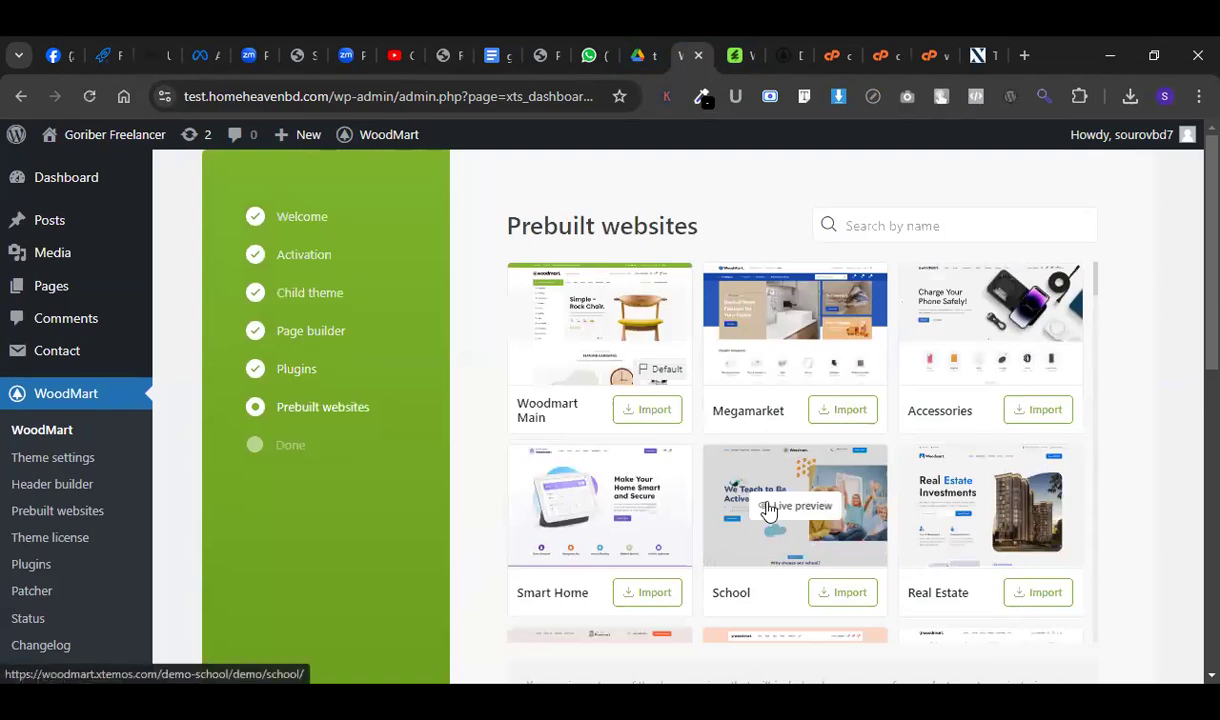
# Find the Electronics prebuilt website, look through its live preview and import it into the test site.
pyautogui.scroll(-1, 768, 510)
pyautogui.scroll(-1, 768, 510)
pyautogui.scroll(-3, 780, 512)
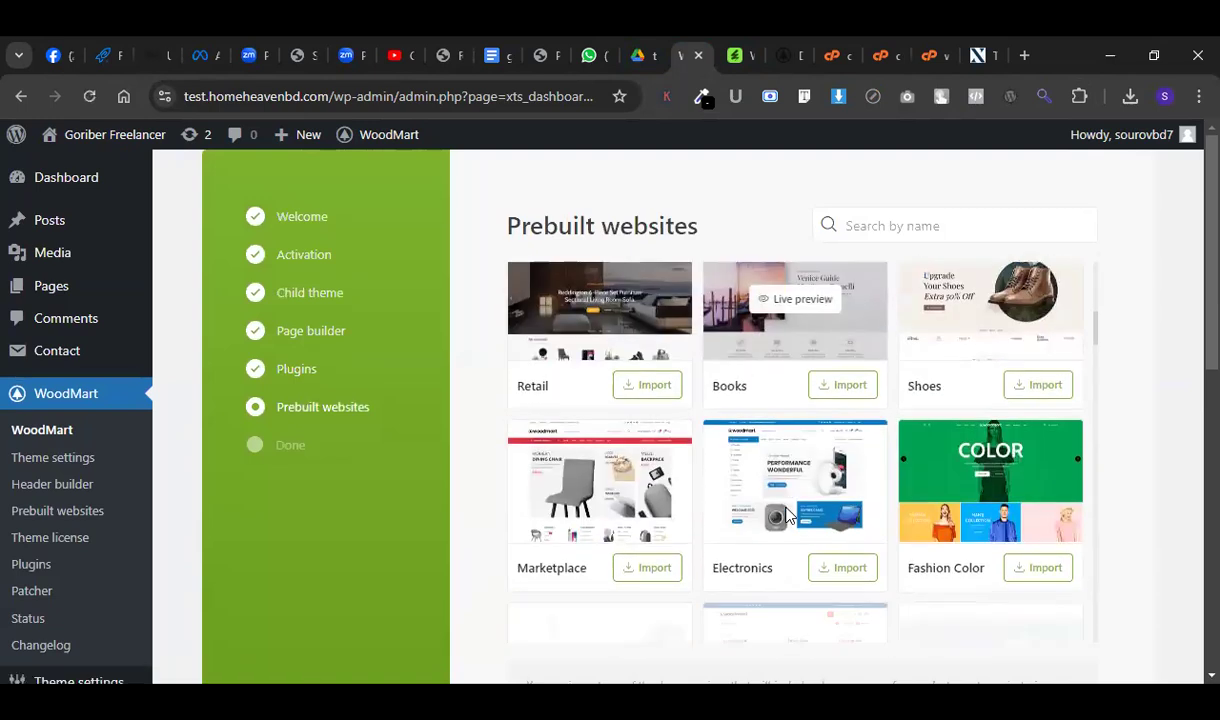
pyautogui.scroll(-1, 797, 512)
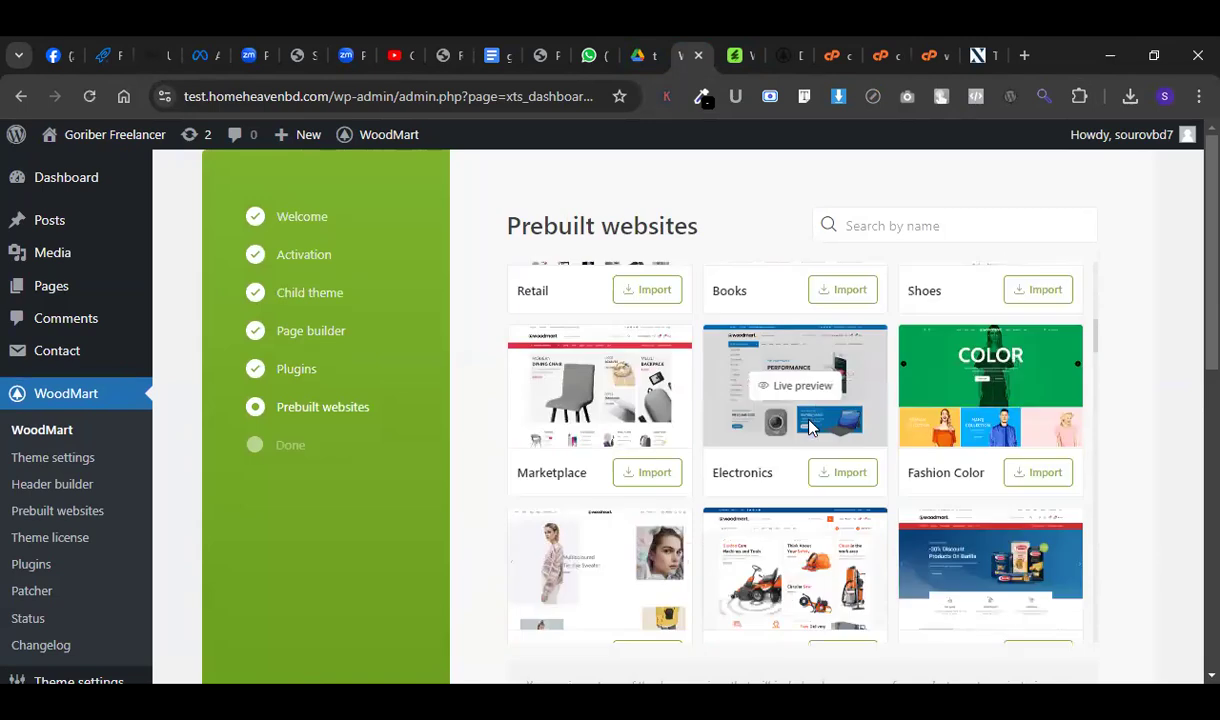
pyautogui.click(809, 403)
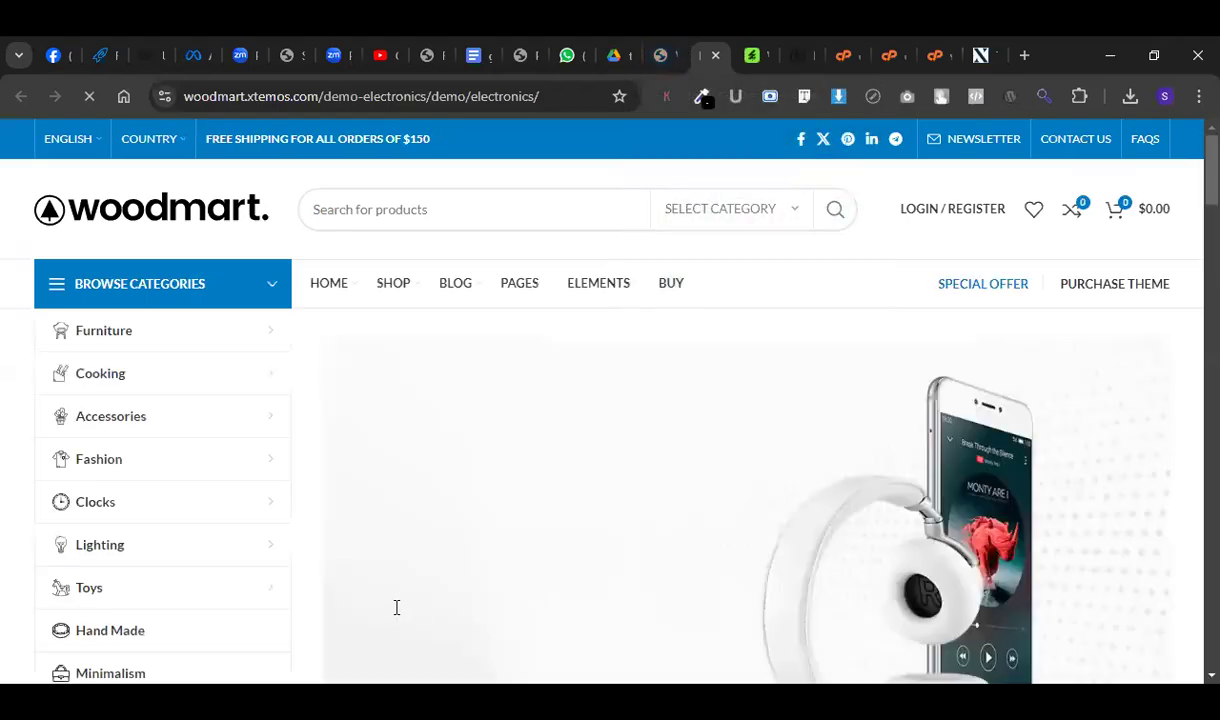
pyautogui.scroll(-5, 417, 510)
pyautogui.scroll(-2, 417, 510)
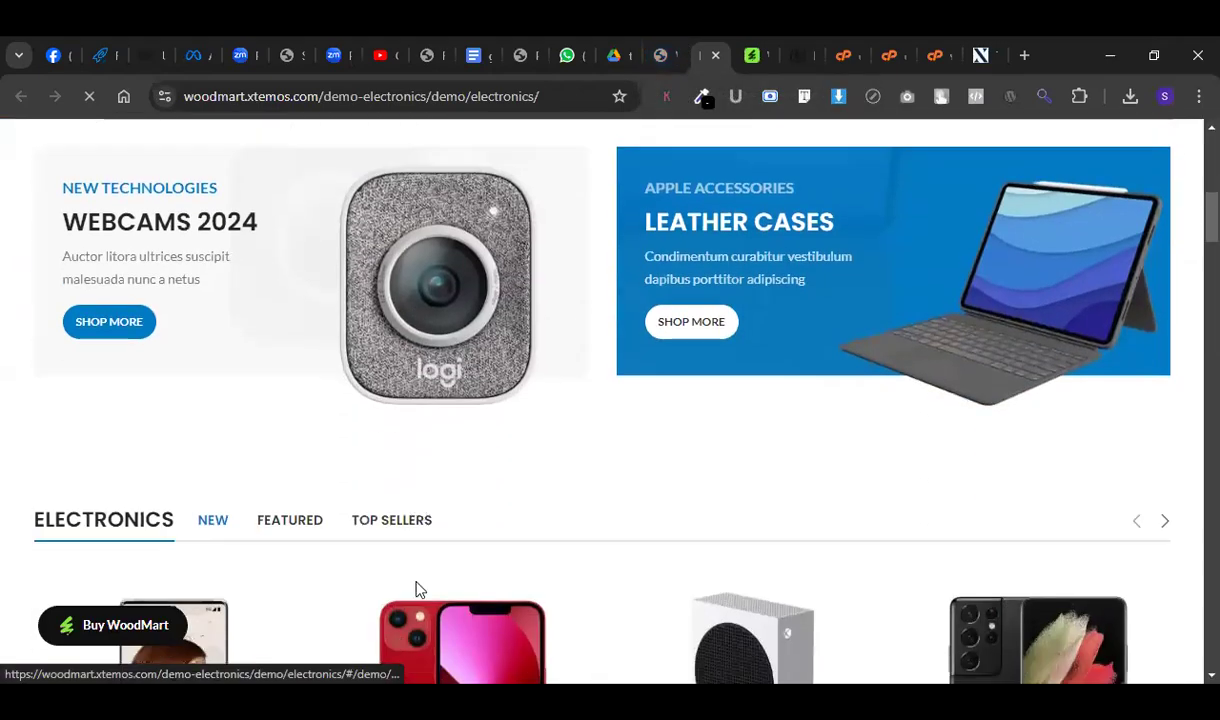
pyautogui.scroll(-5, 417, 585)
pyautogui.click(664, 55)
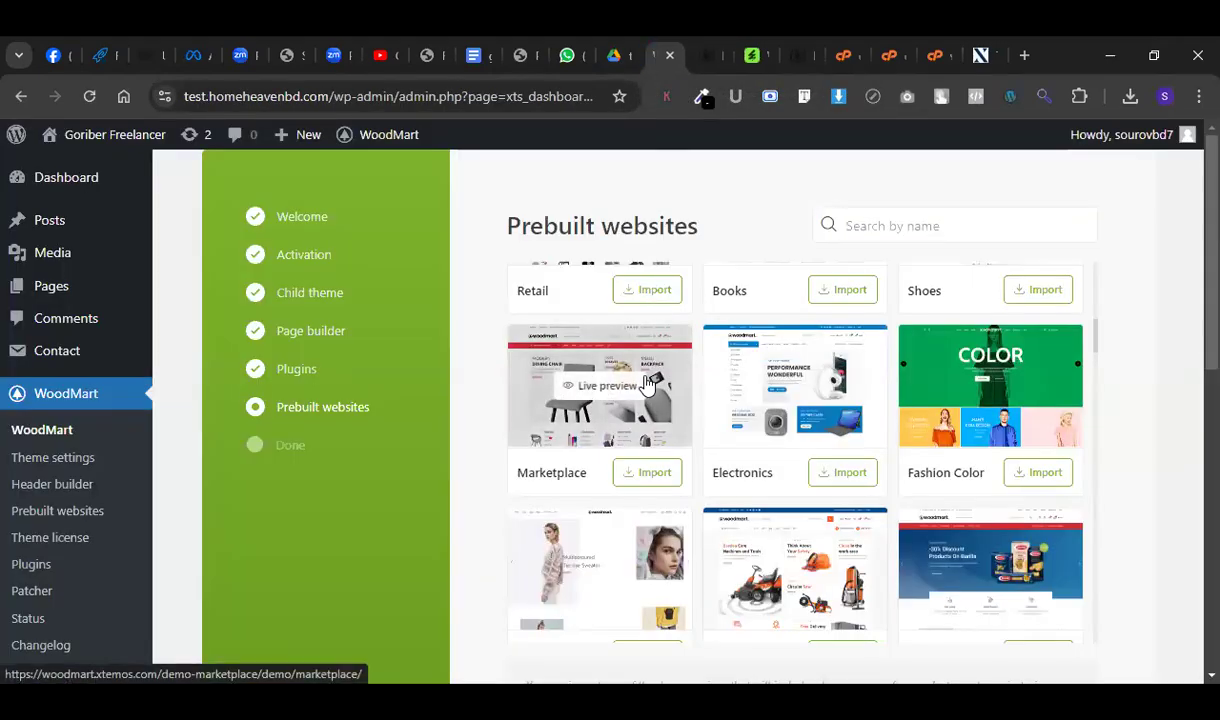
pyautogui.click(826, 466)
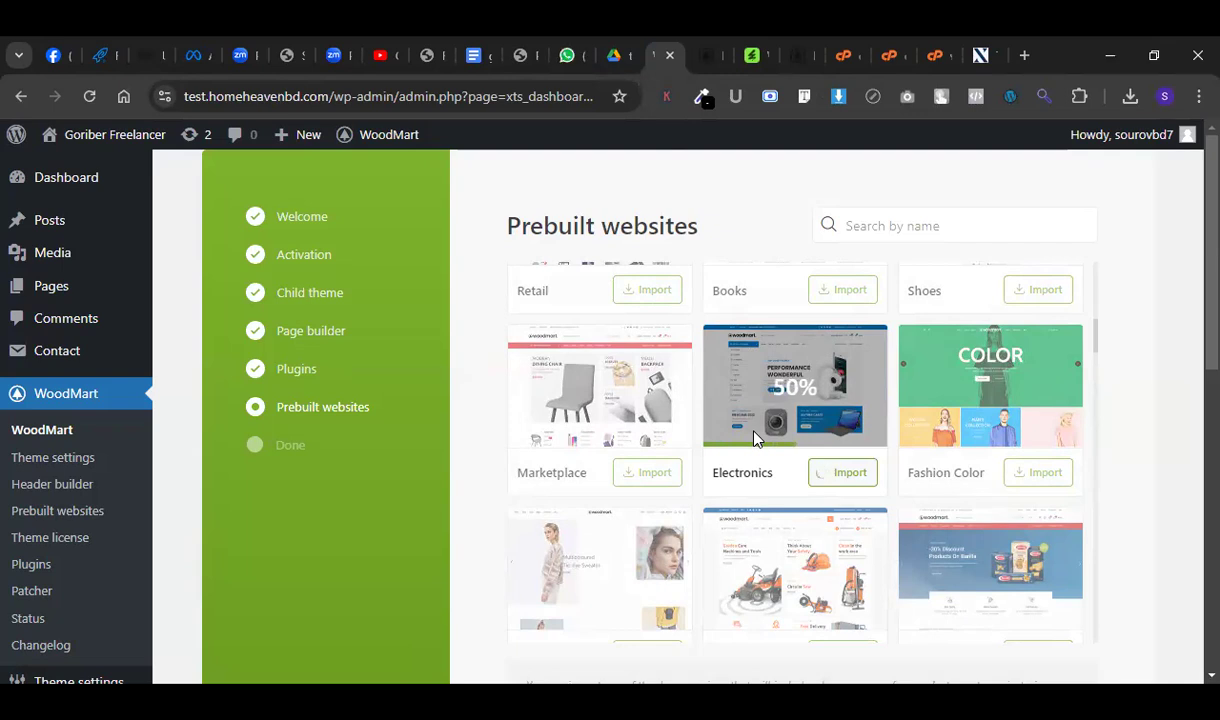
# Look at the 2XL store and browse the WoodMart demo gallery on ThemeForest while the import runs.
pyautogui.click(966, 55)
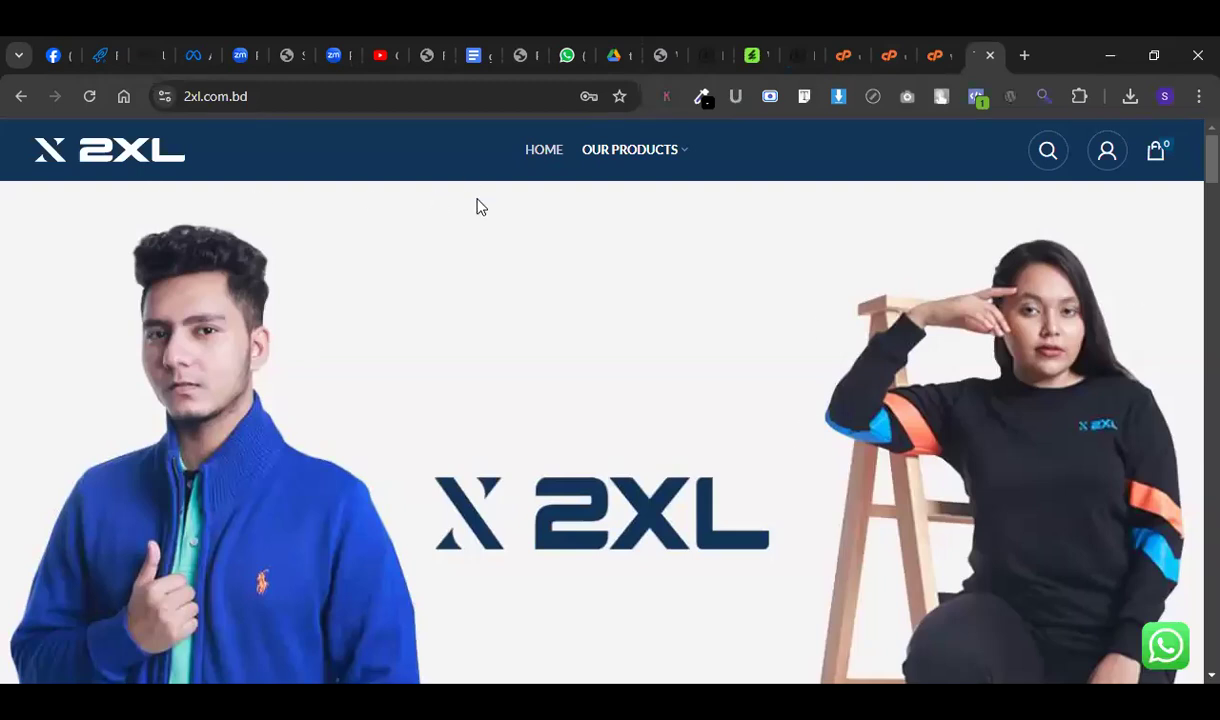
pyautogui.click(758, 50)
pyautogui.click(803, 48)
pyautogui.click(765, 46)
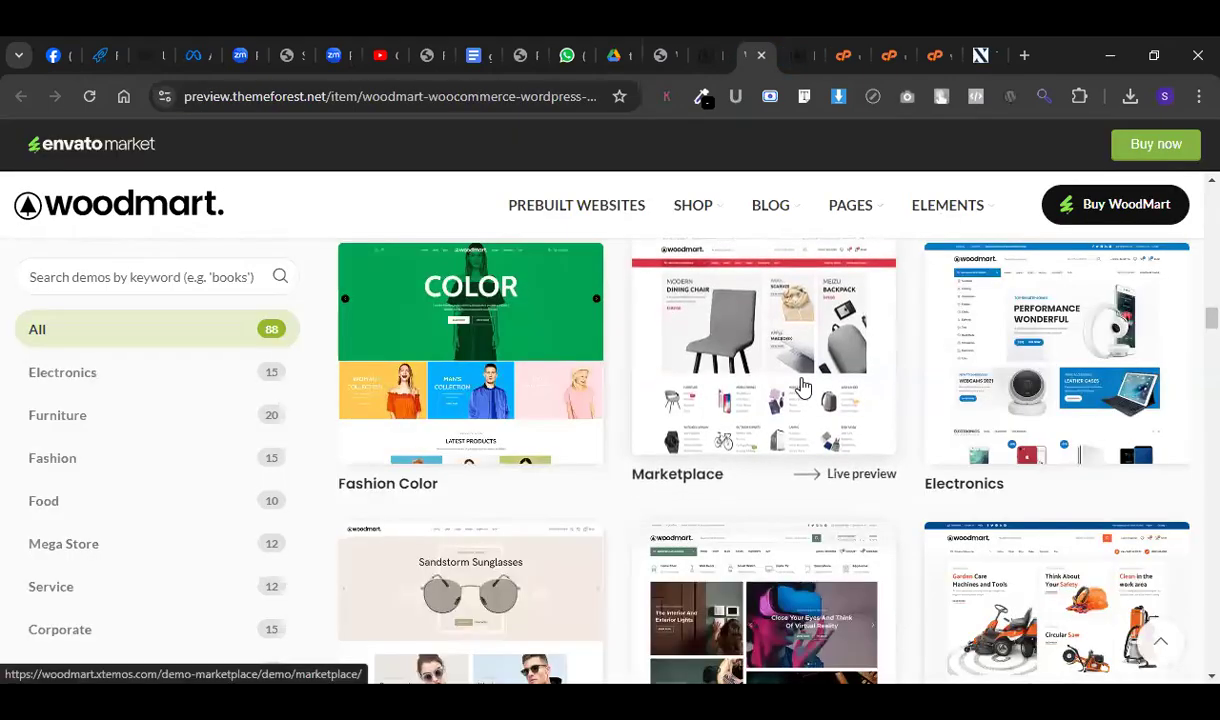
pyautogui.scroll(-3, 800, 390)
pyautogui.scroll(5, 800, 398)
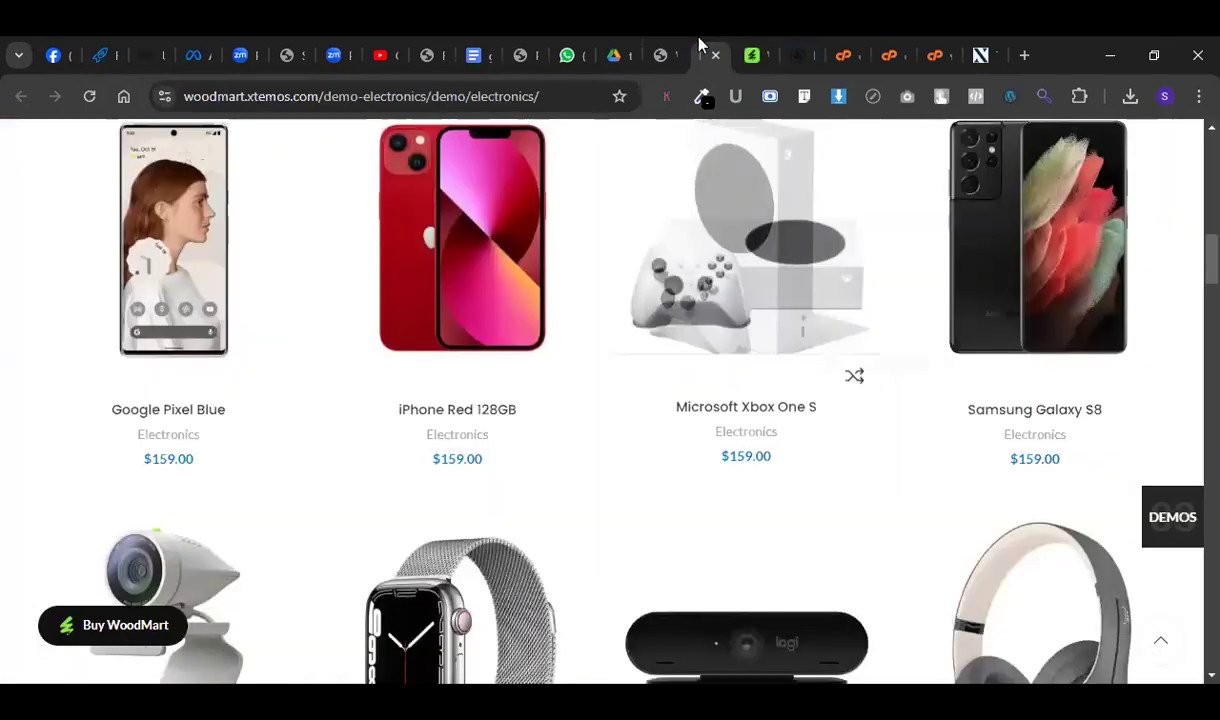
# Return to the prebuilt websites page after the Electronics import and continue to the wizard's Done step.
pyautogui.click(665, 36)
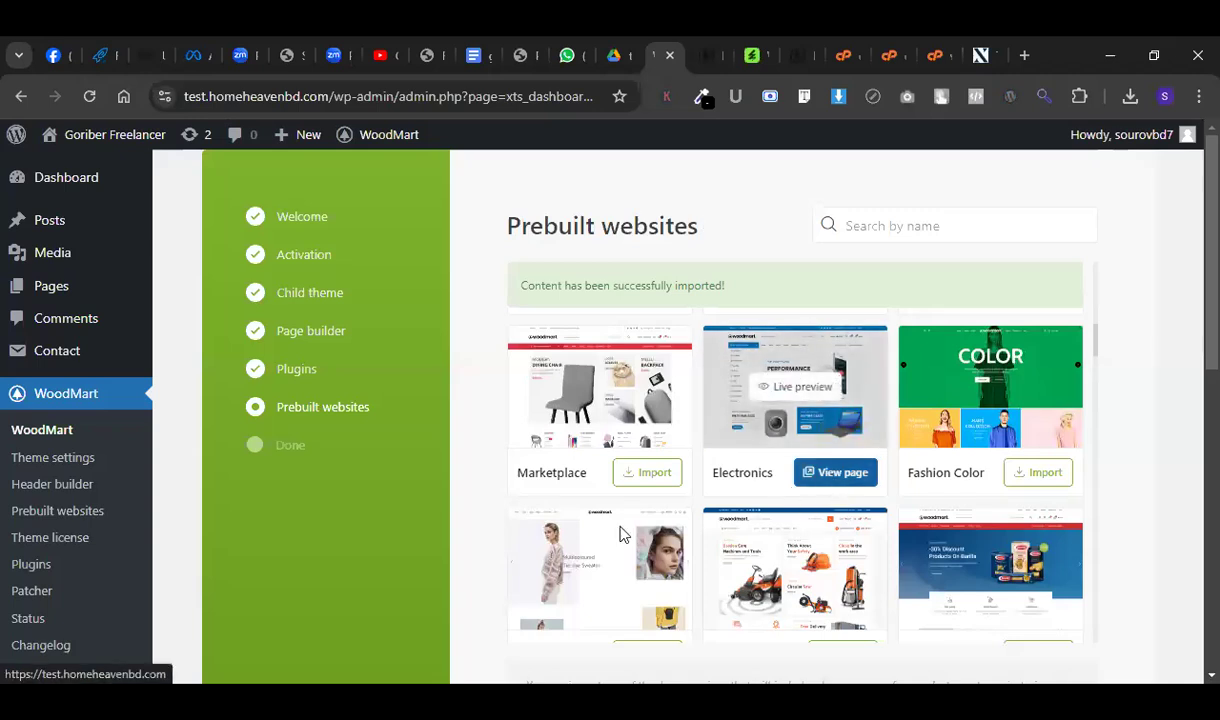
pyautogui.scroll(-2, 599, 468)
pyautogui.scroll(-3, 597, 480)
pyautogui.scroll(-10, 597, 487)
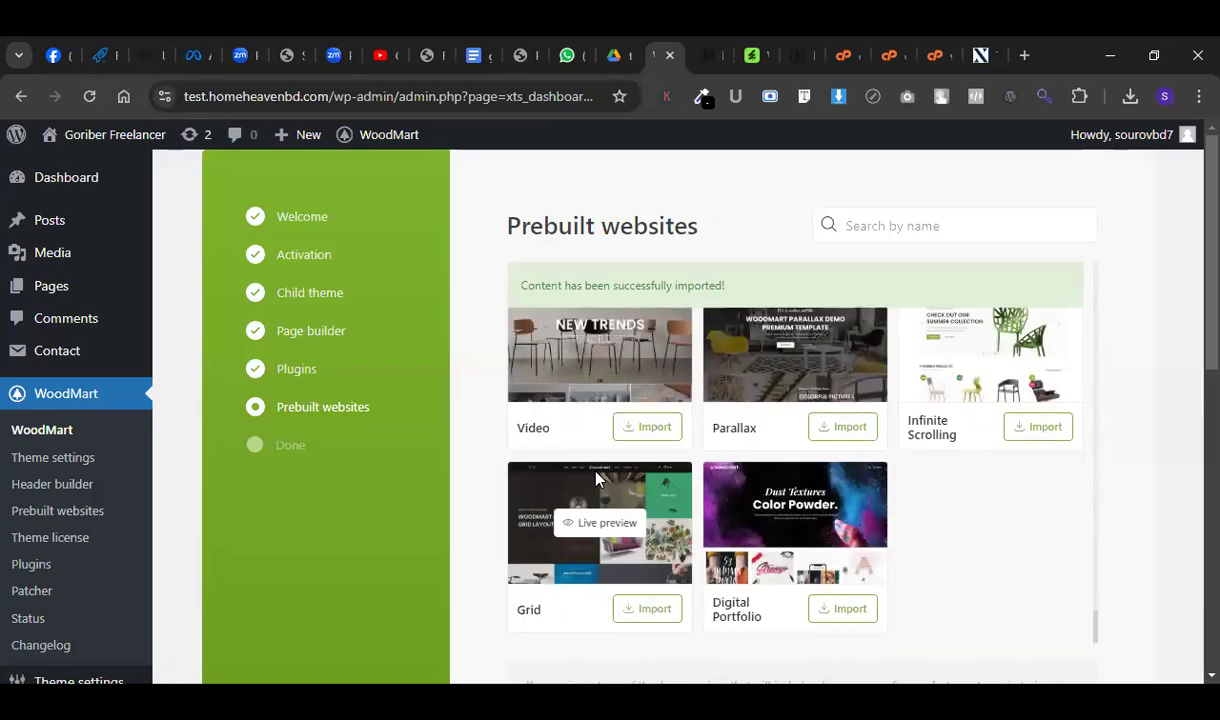
pyautogui.scroll(-7, 800, 530)
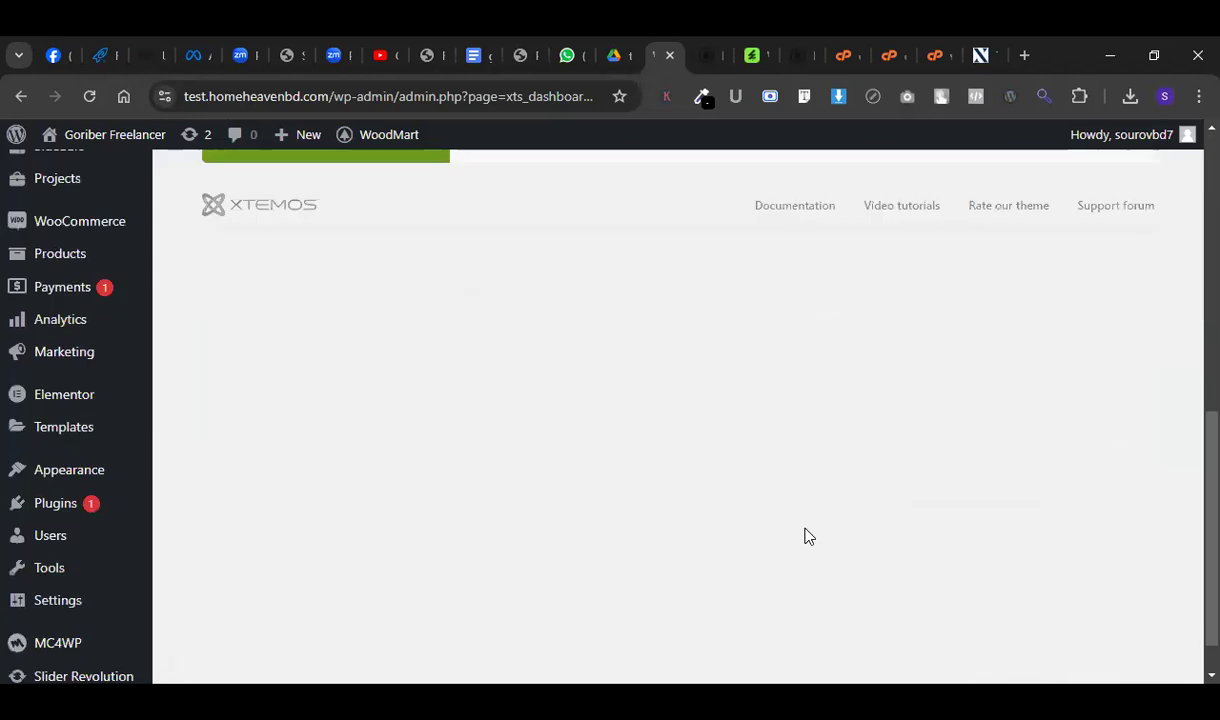
pyautogui.scroll(3, 850, 520)
pyautogui.click(1045, 393)
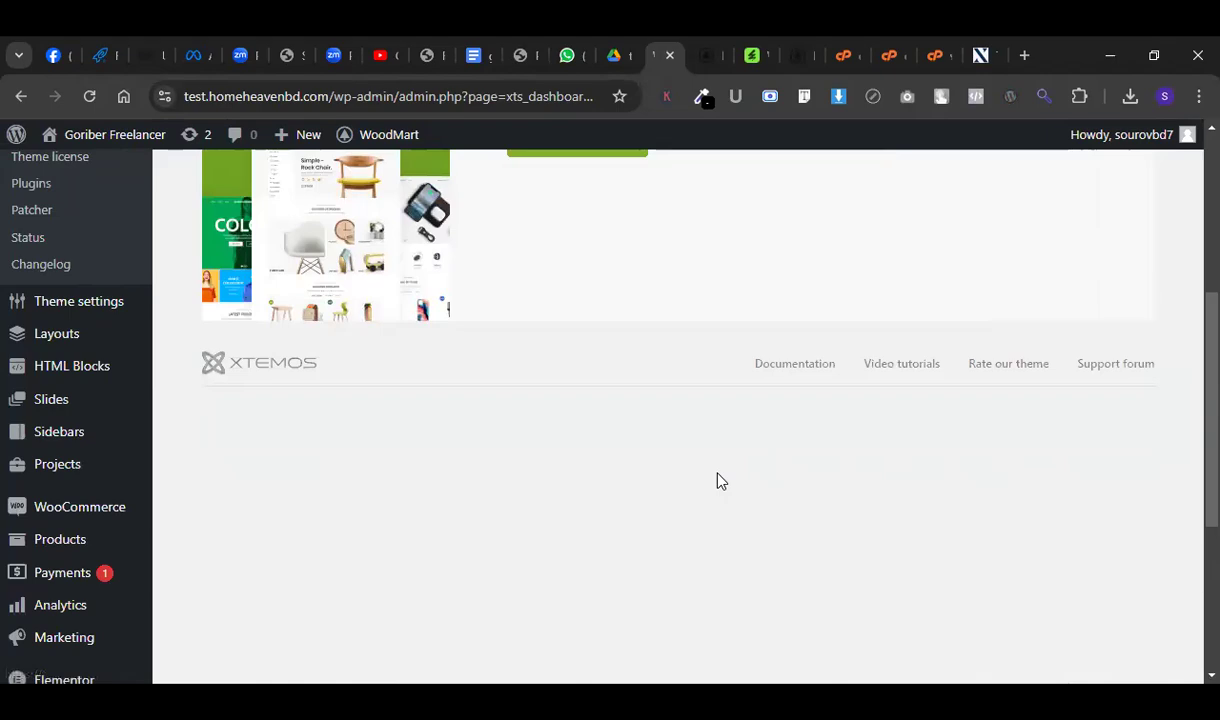
# Open the test site's home page from the wizard's Done step, close the newsletter sign-up popup and look through the imported Electronics page.
pyautogui.scroll(3, 683, 451)
pyautogui.click(611, 441)
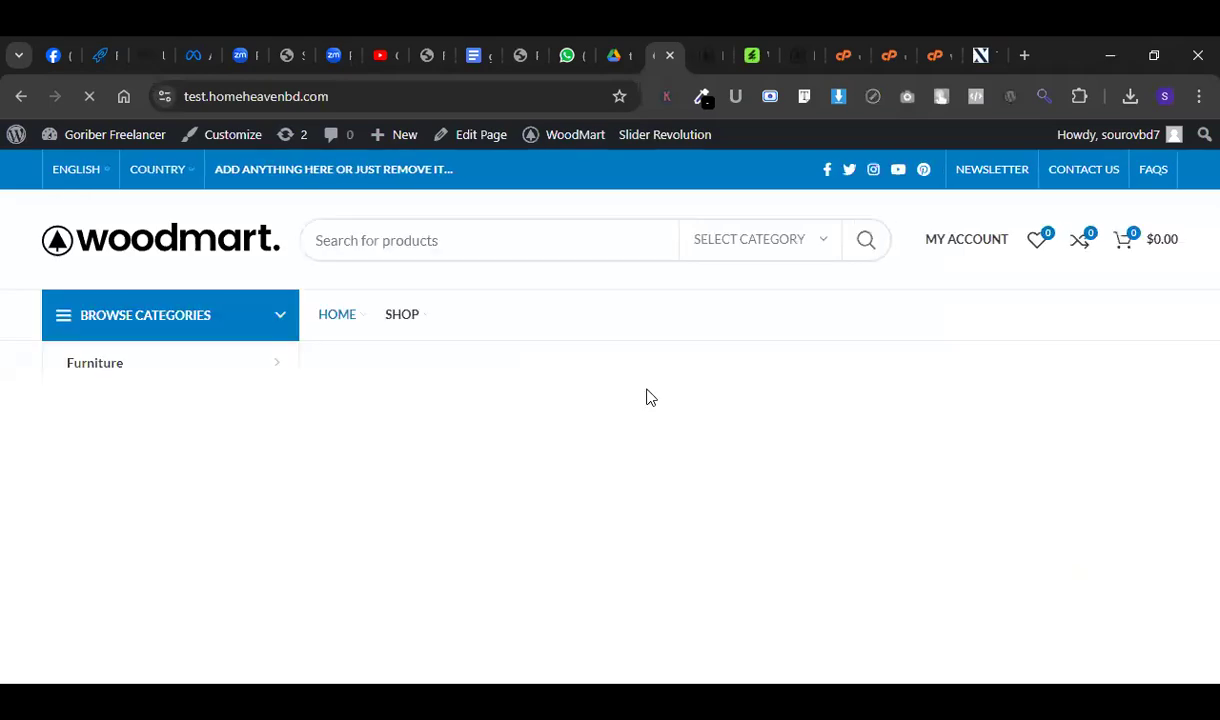
pyautogui.scroll(-5, 645, 400)
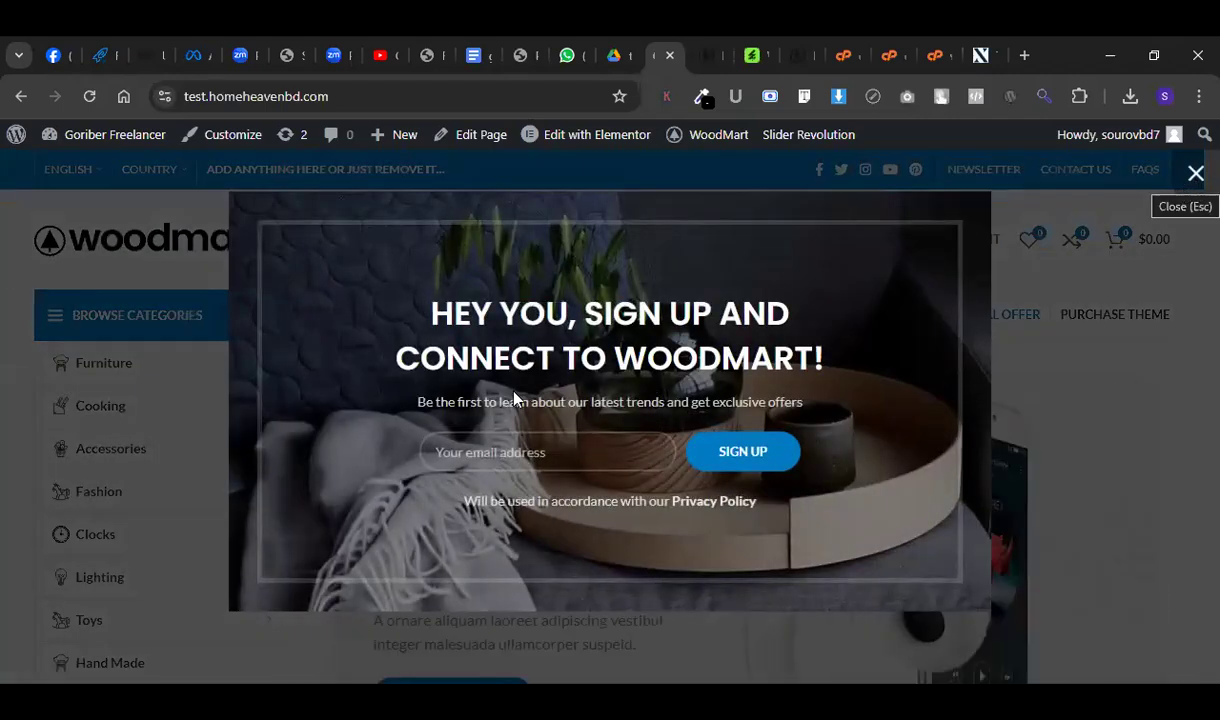
pyautogui.press('Escape')
pyautogui.scroll(-10, 515, 400)
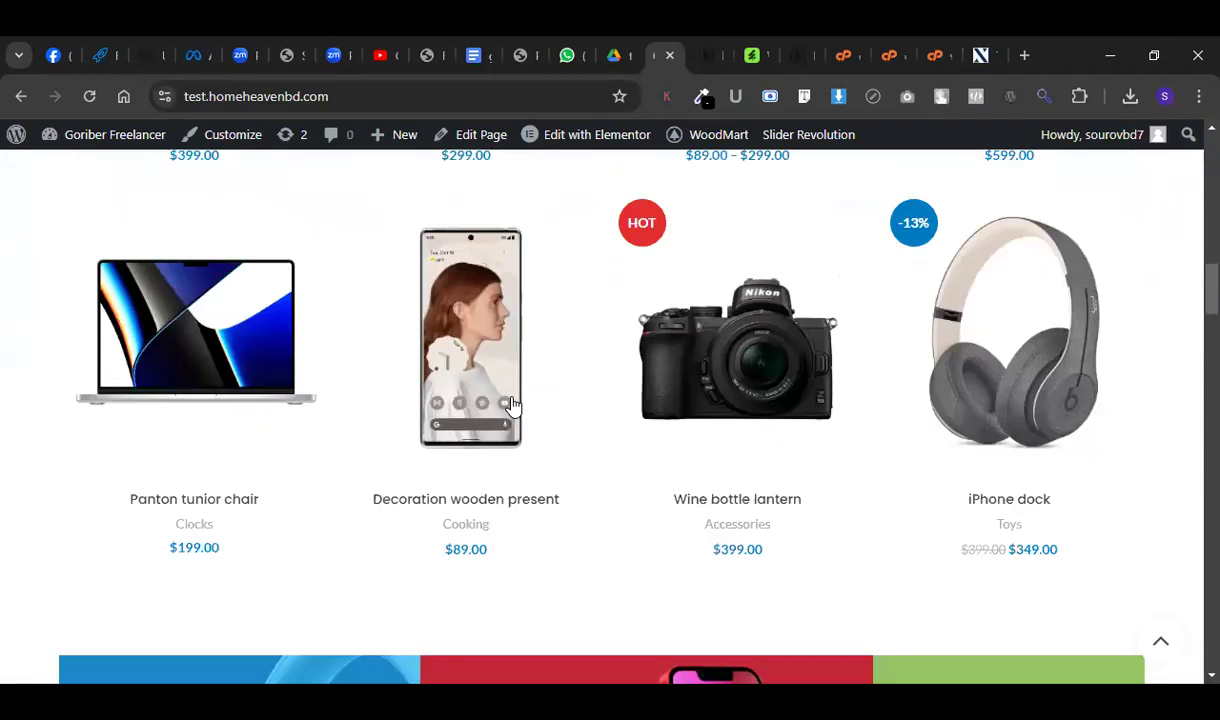
pyautogui.scroll(-6, 511, 404)
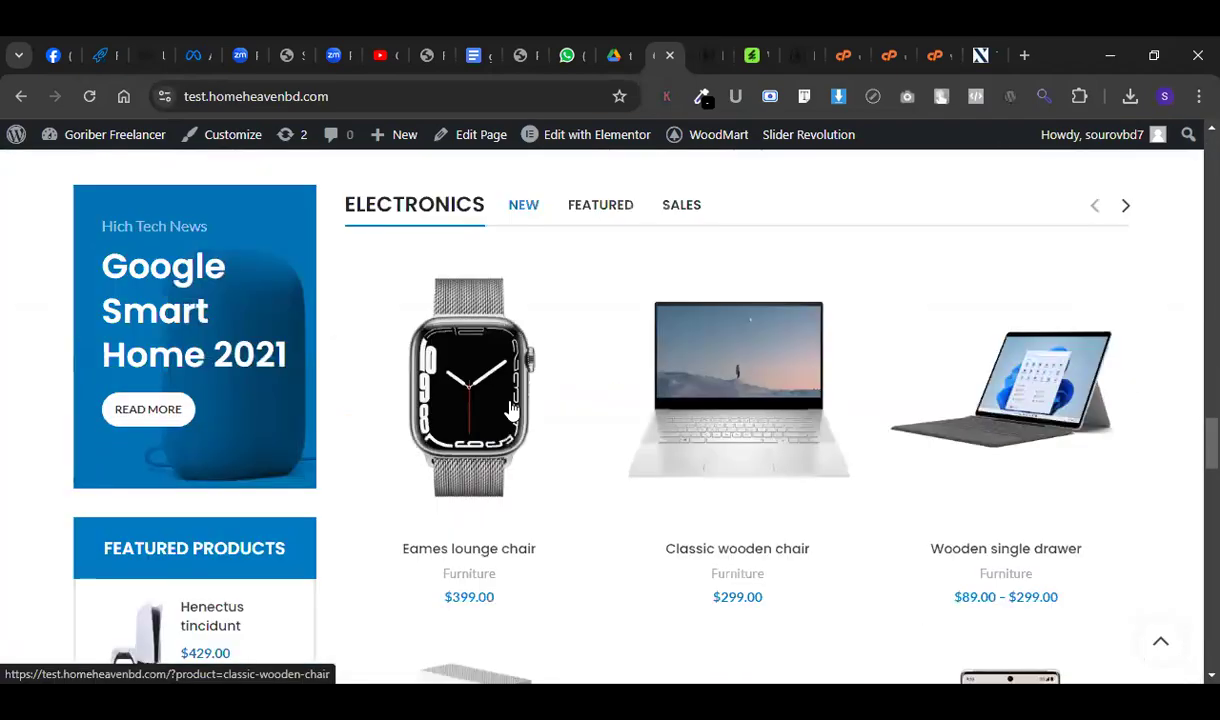
pyautogui.scroll(5, 510, 410)
pyautogui.scroll(15, 511, 412)
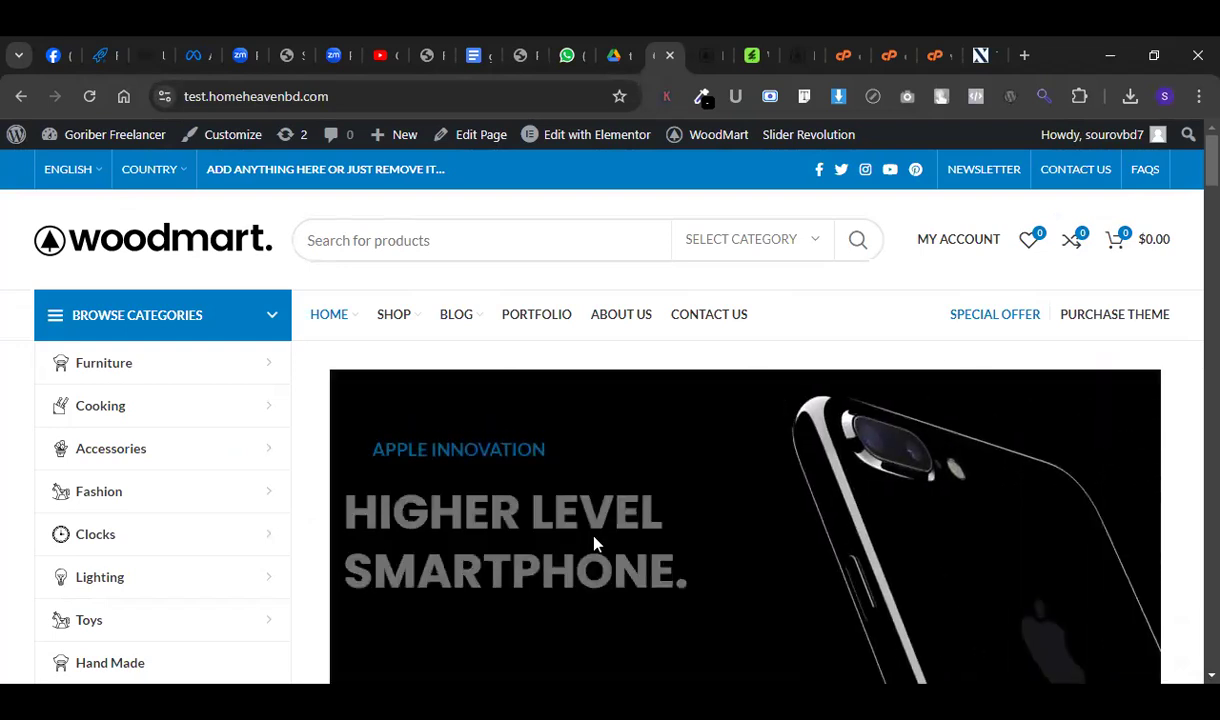
# Examine the home page's hero slider by switching between its first and third slides.
pyautogui.scroll(-4, 585, 500)
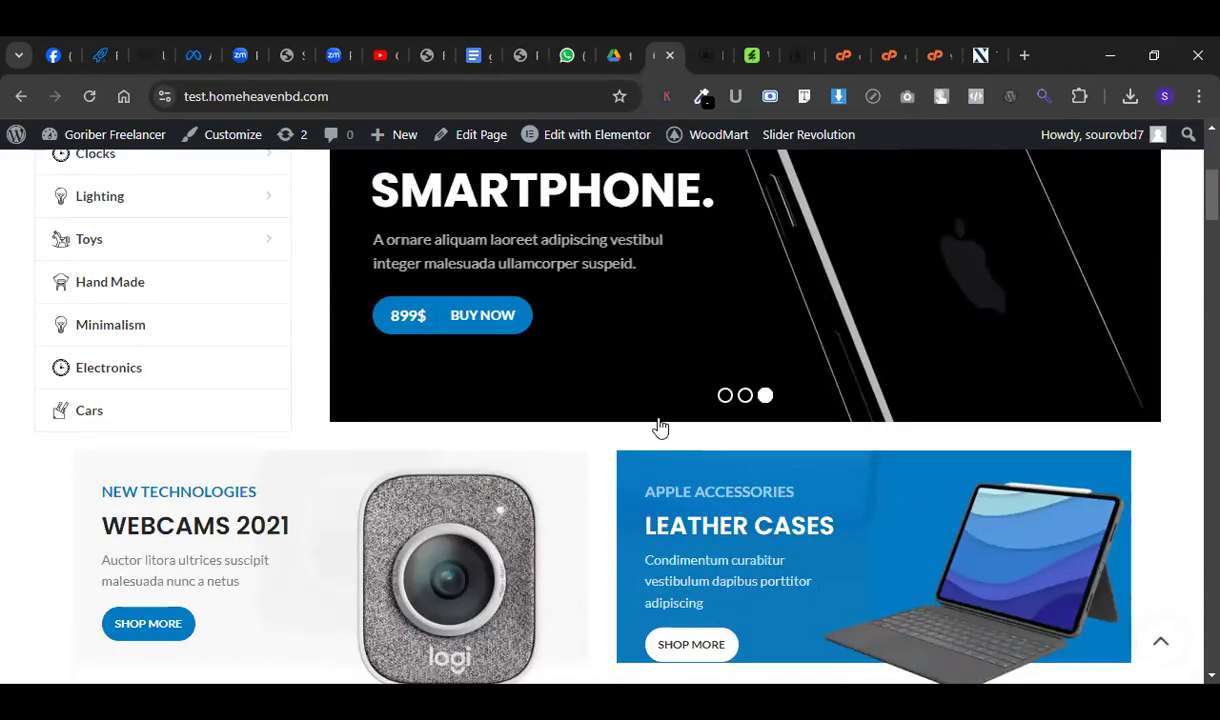
pyautogui.click(724, 396)
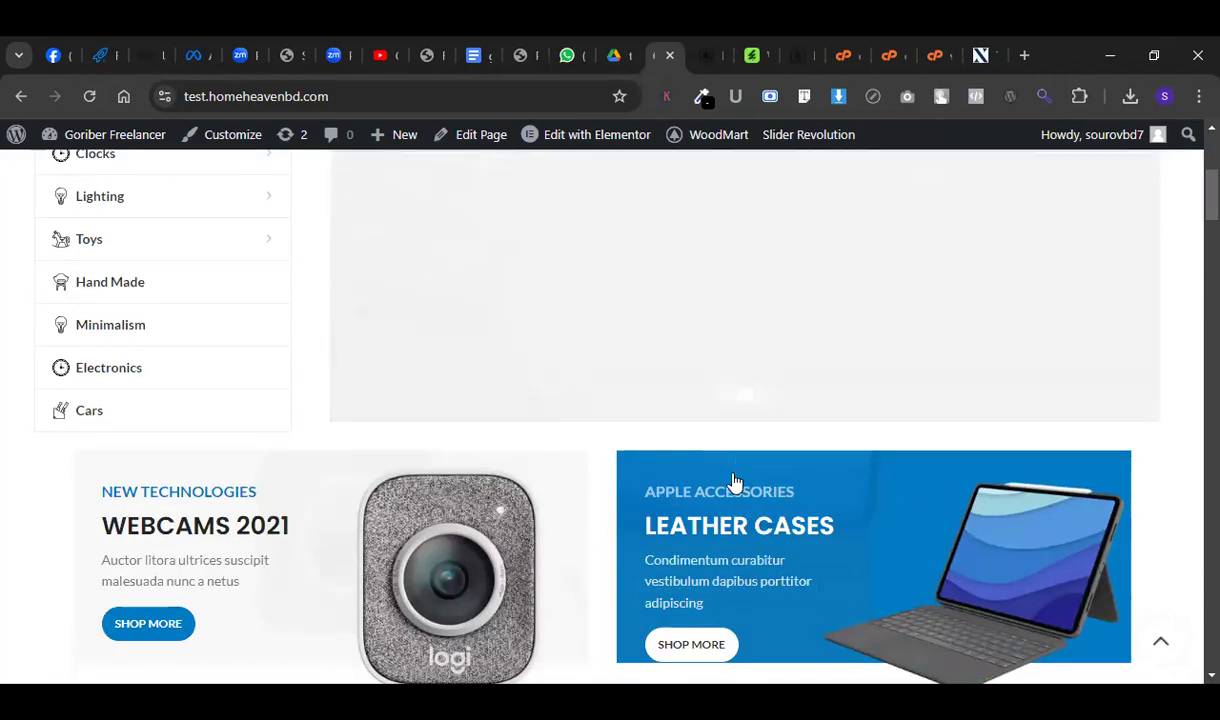
pyautogui.scroll(1, 735, 483)
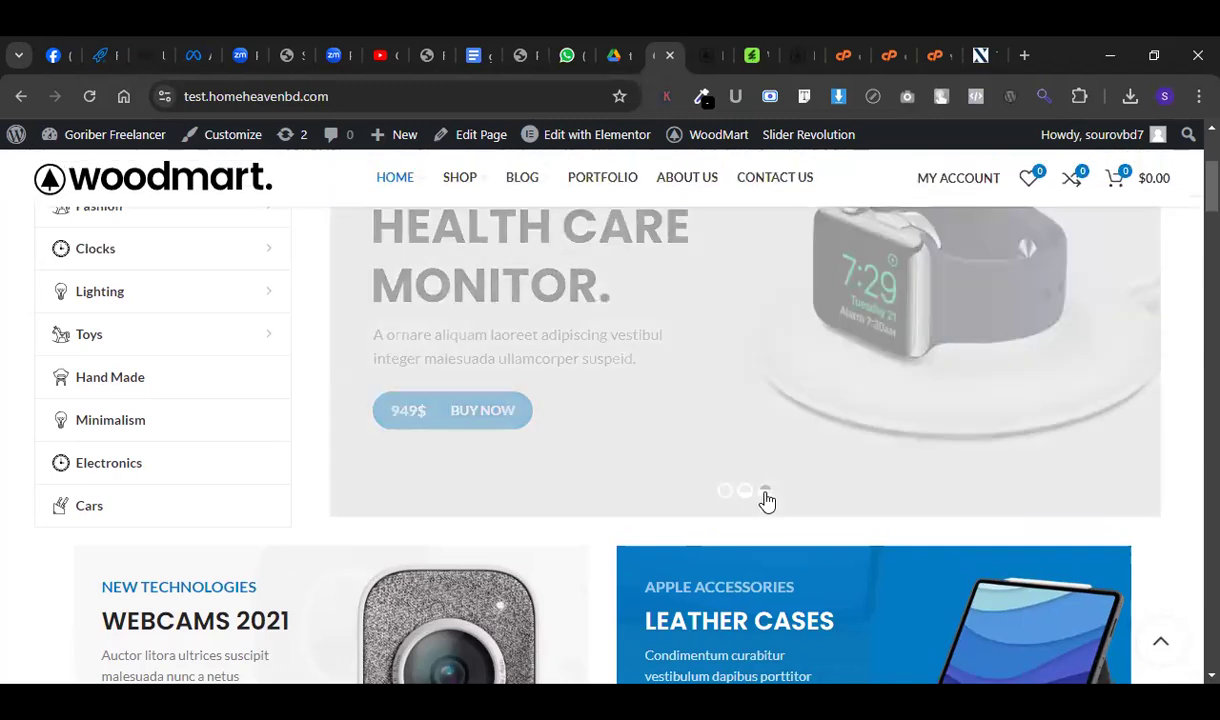
pyautogui.click(765, 492)
pyautogui.scroll(3, 629, 490)
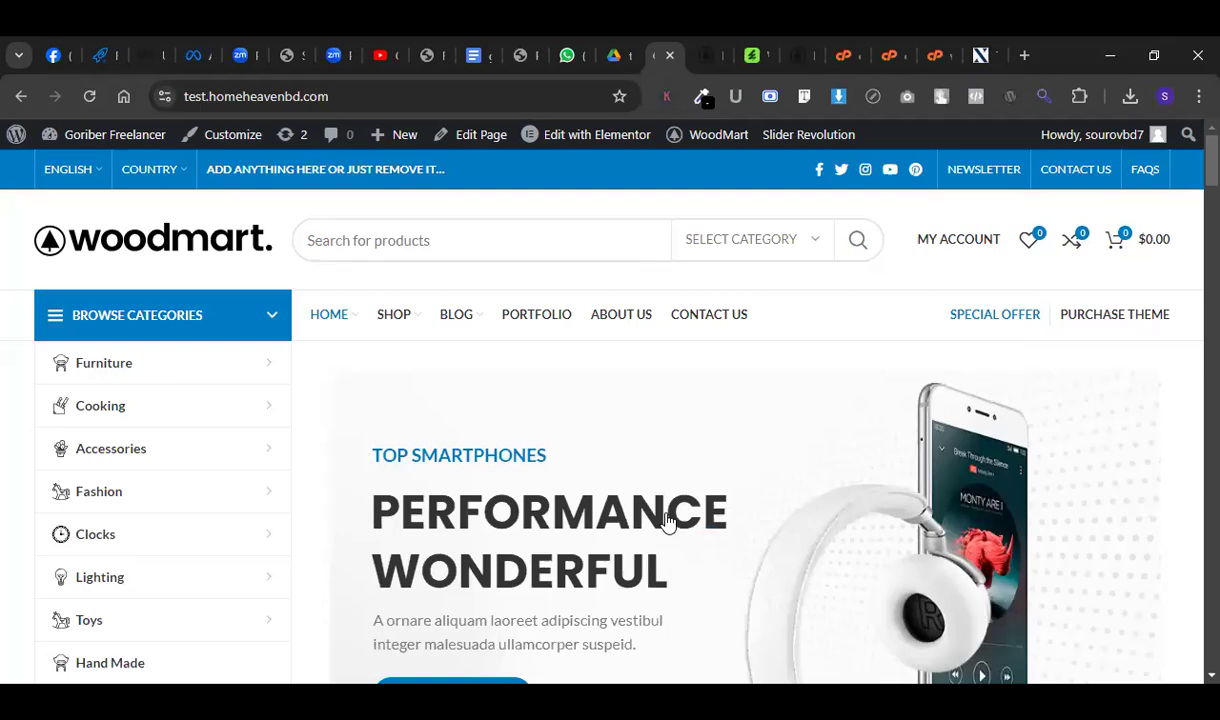
pyautogui.scroll(-3, 668, 520)
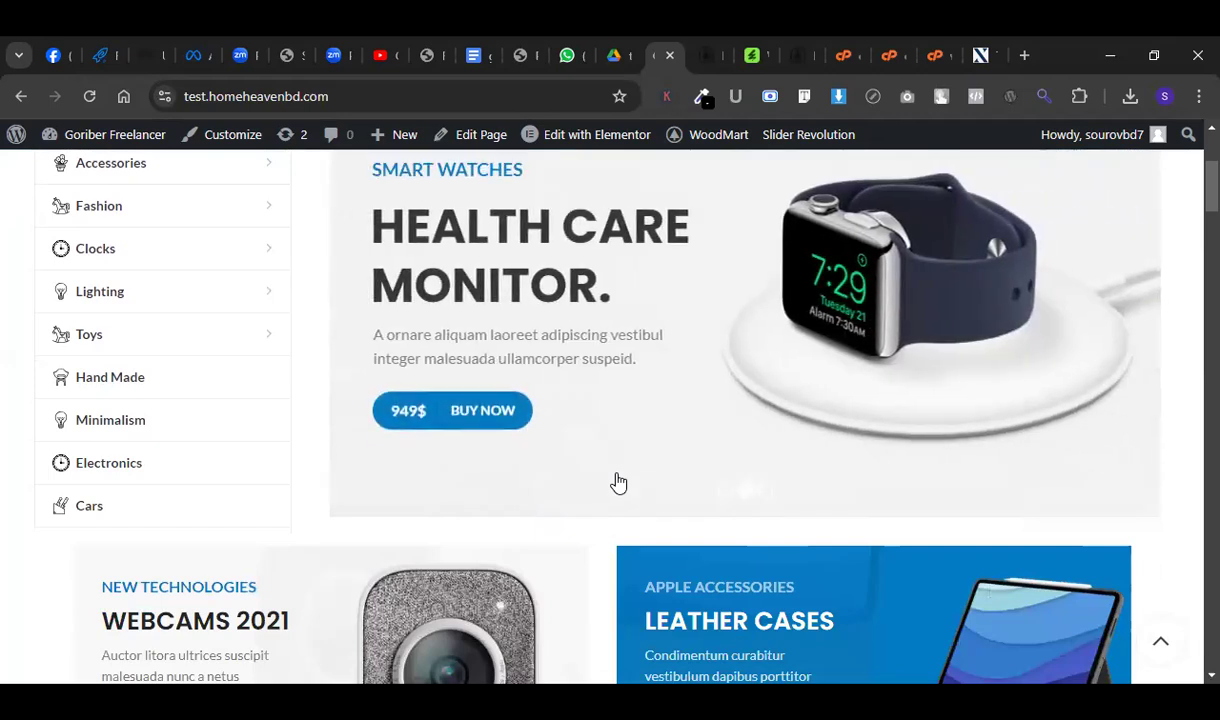
pyautogui.scroll(2, 618, 483)
pyautogui.scroll(1, 618, 483)
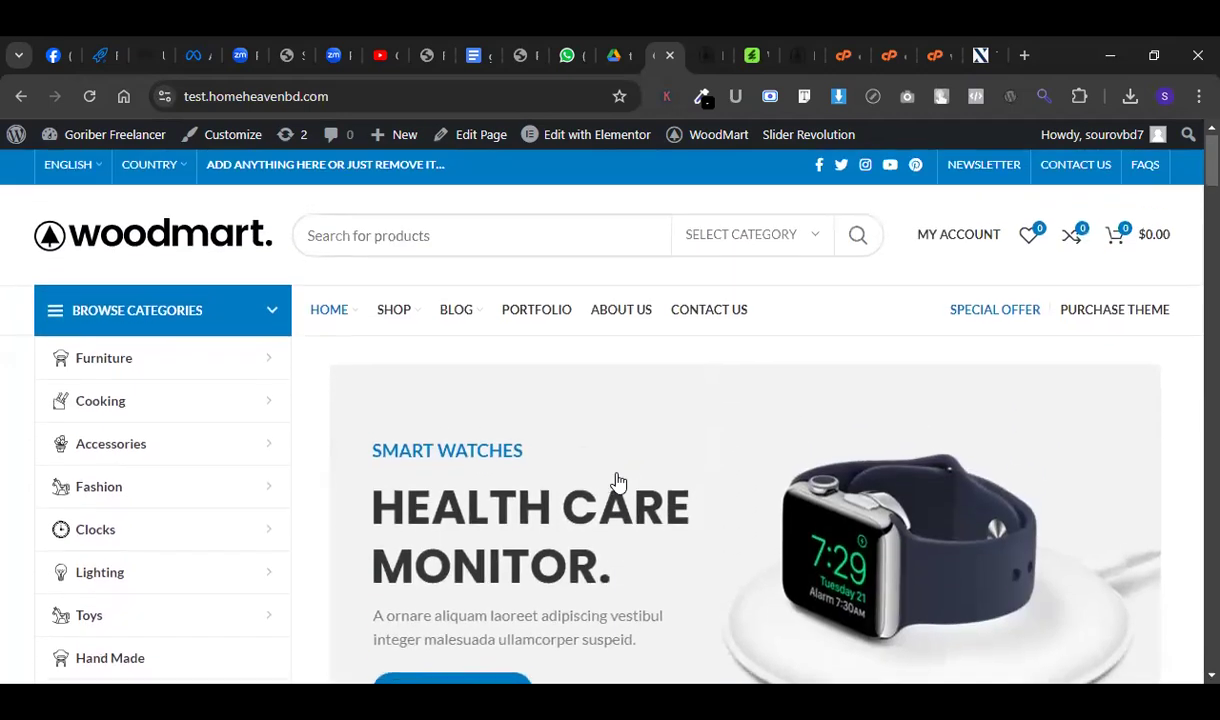
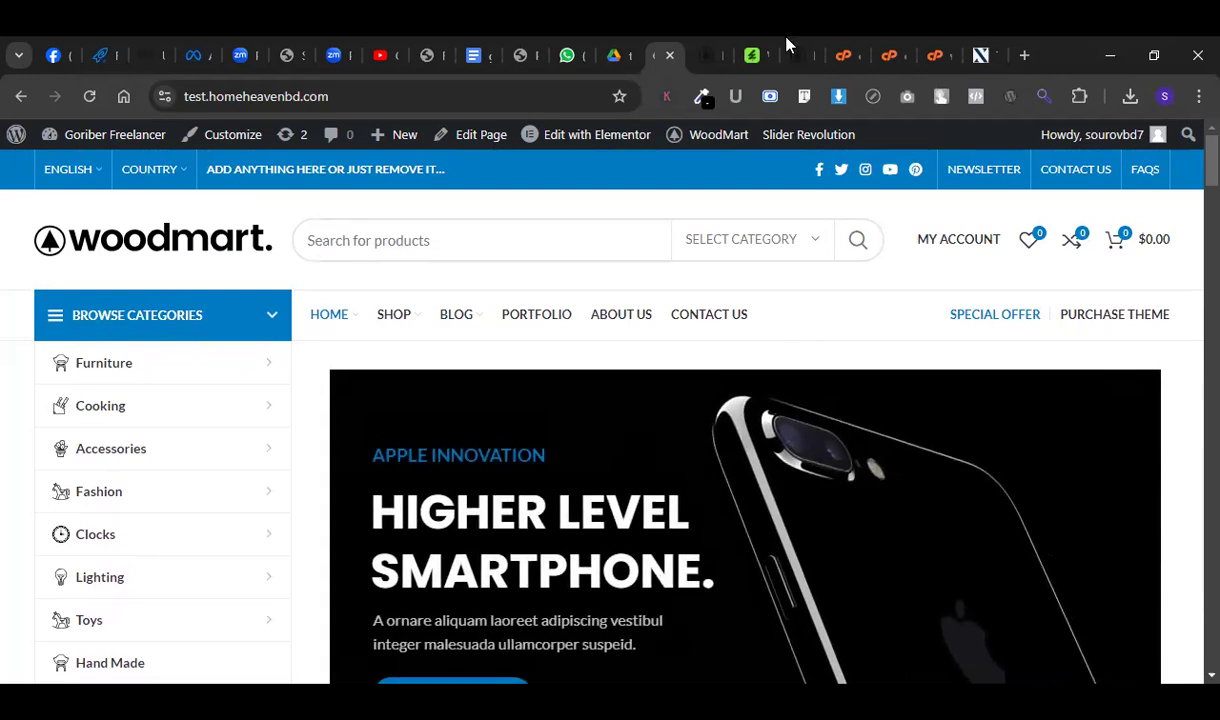
# Compare the test site's home page with the 2XL store's home page.
pyautogui.click(700, 52)
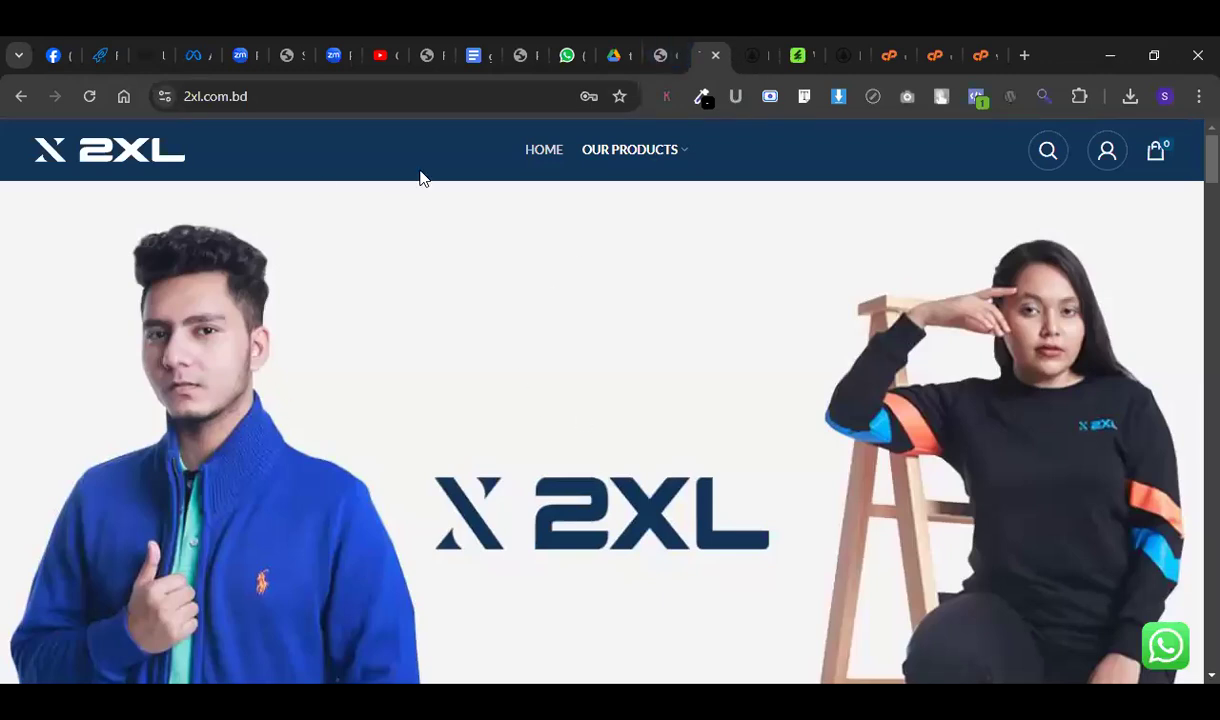
pyautogui.click(653, 45)
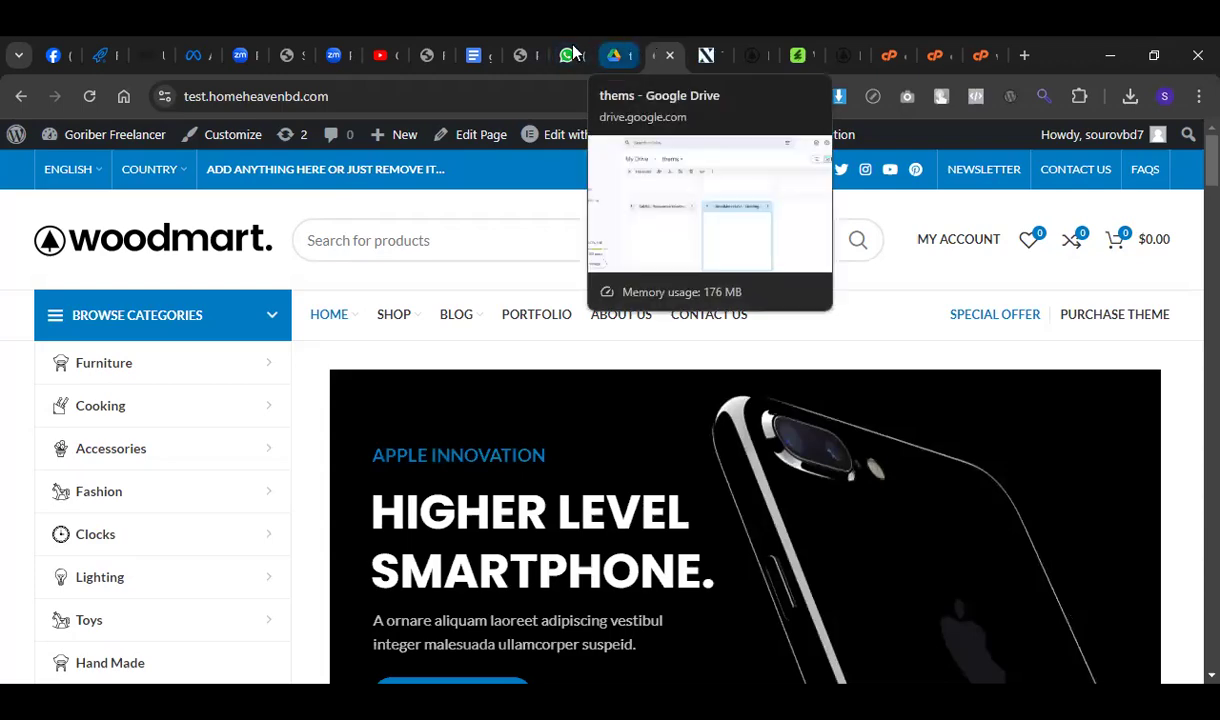
pyautogui.click(527, 47)
pyautogui.click(706, 52)
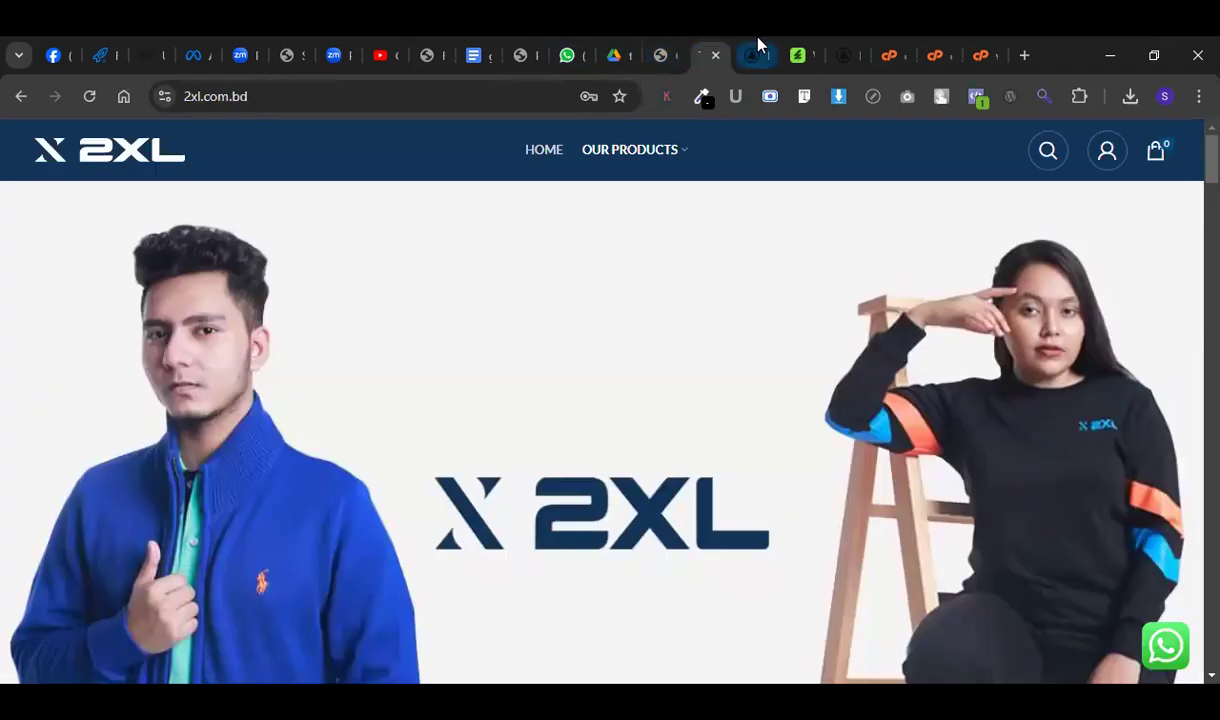
pyautogui.click(745, 54)
pyautogui.scroll(2, 490, 235)
pyautogui.click(653, 55)
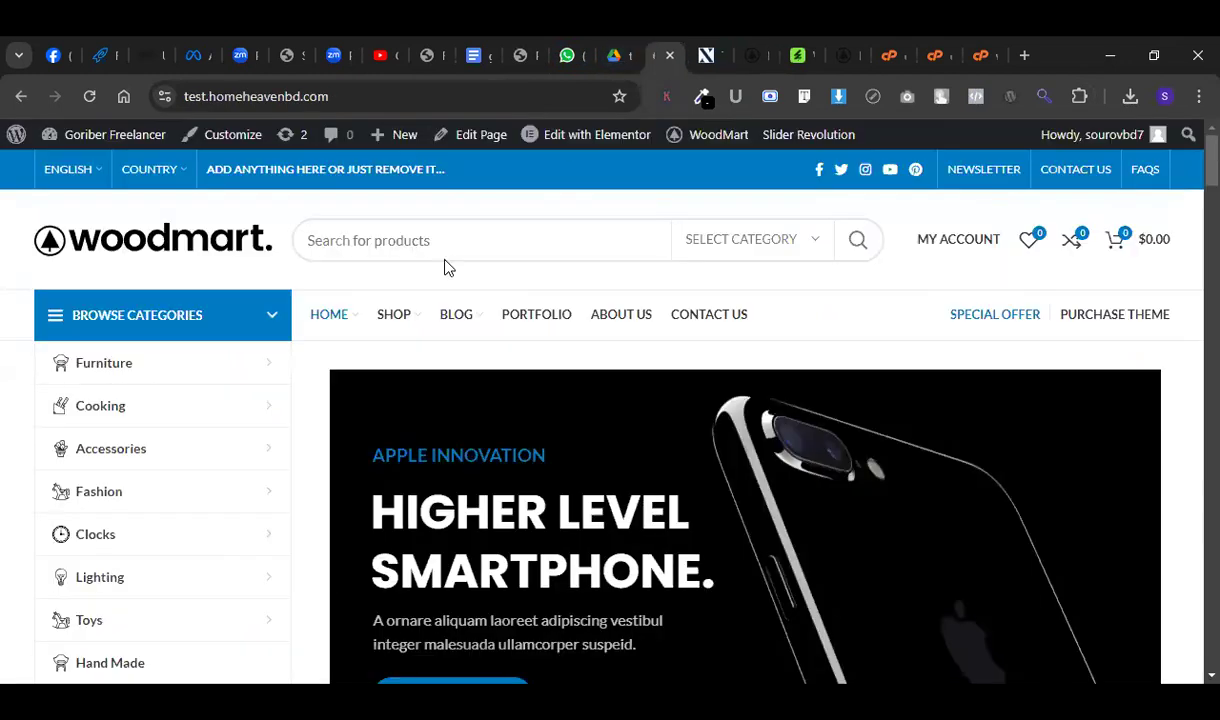
# Open the test site's WordPress dashboard, check the 2XL store once more and return to the dashboard.
pyautogui.click(163, 218)
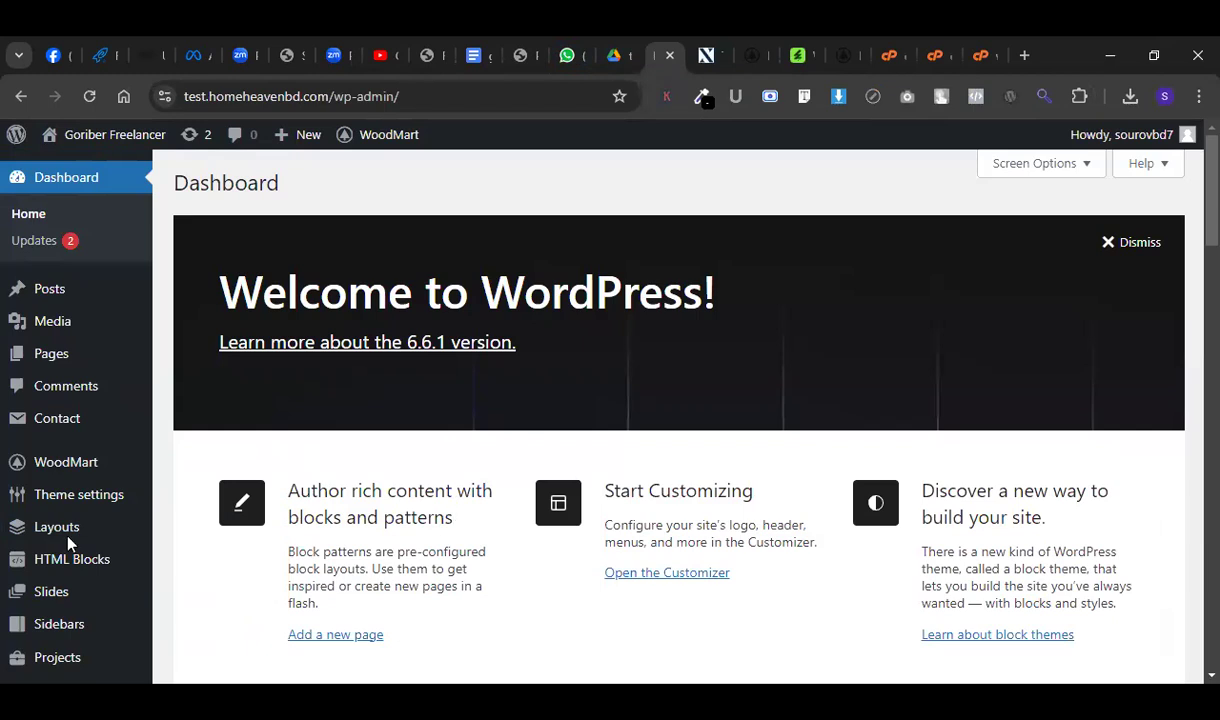
pyautogui.click(708, 54)
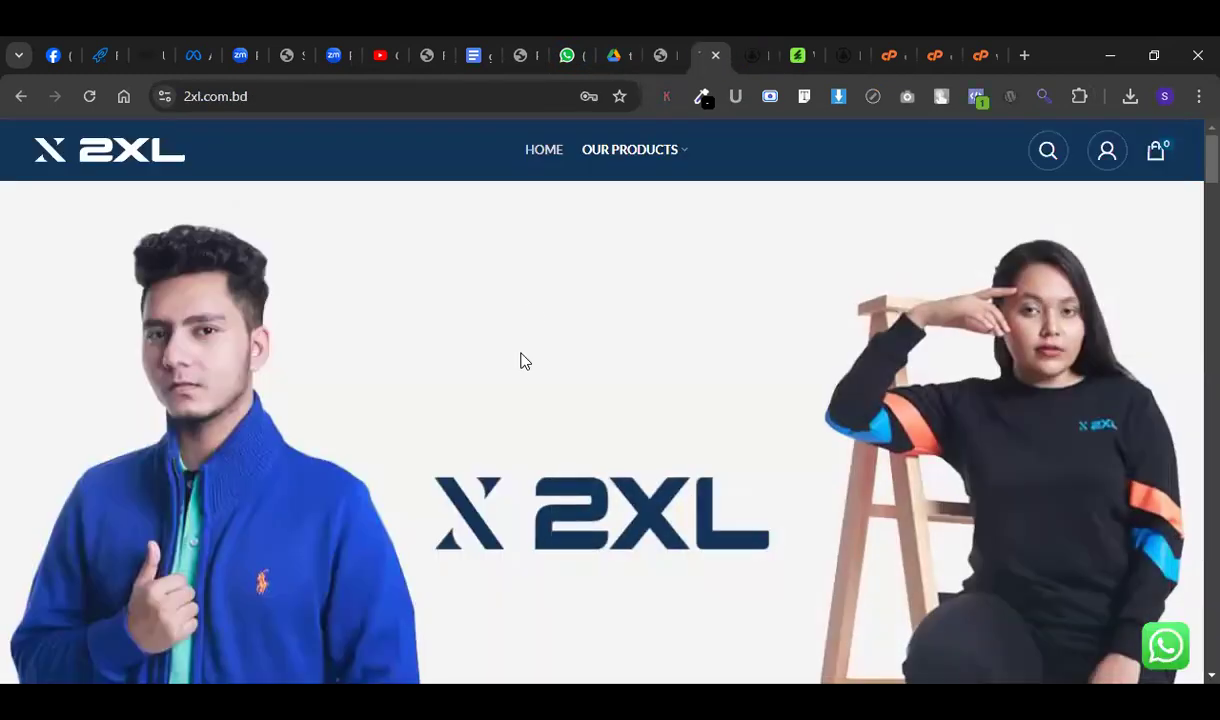
pyautogui.click(648, 46)
pyautogui.click(708, 42)
pyautogui.click(614, 42)
pyautogui.click(655, 46)
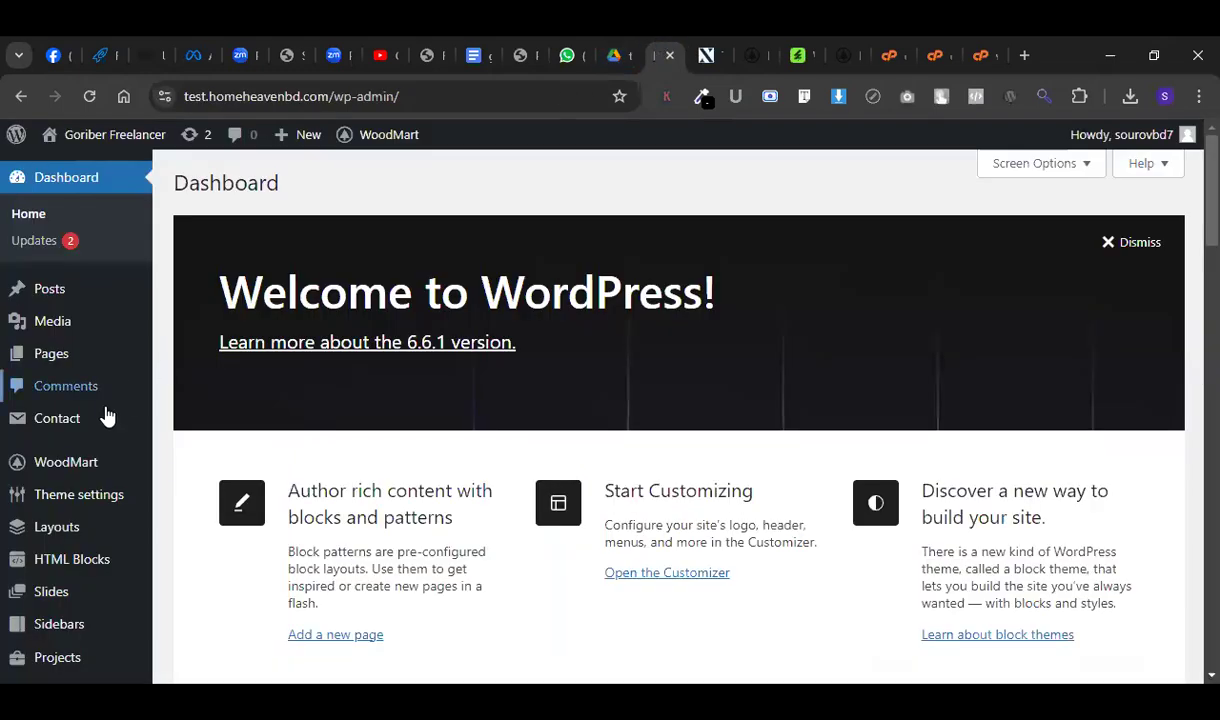
# Open WoodMart's Header builder and review the list of available headers.
pyautogui.scroll(-1, 80, 520)
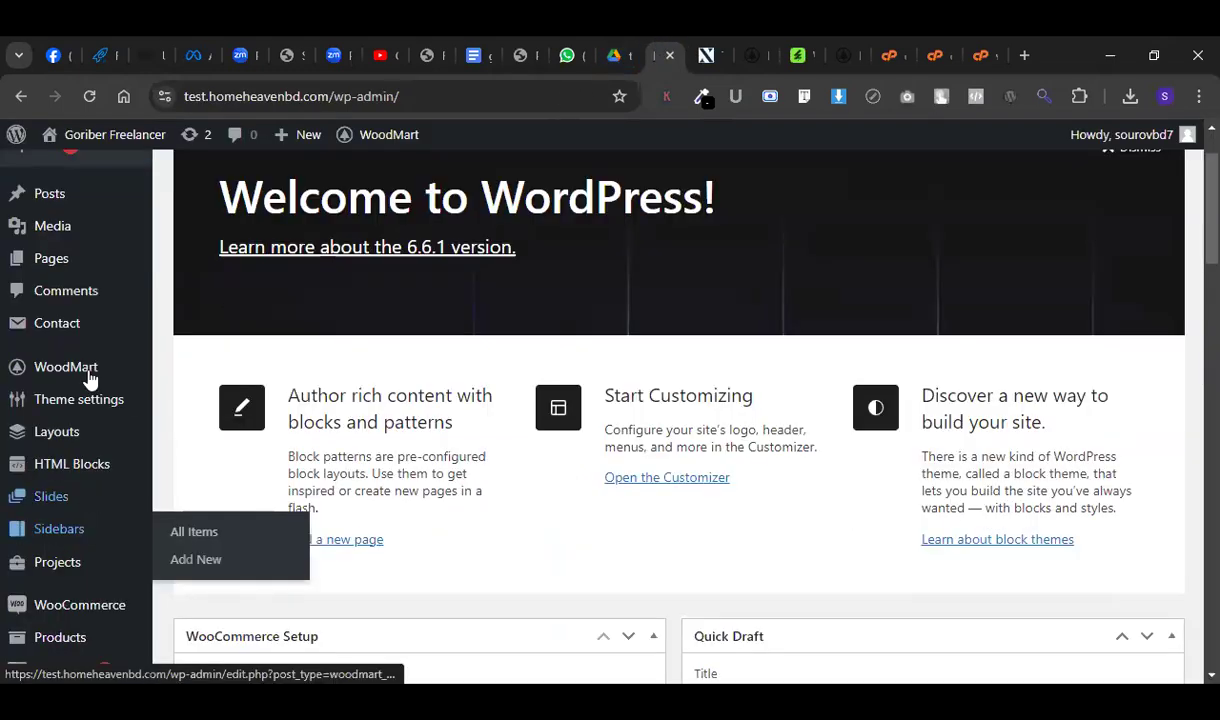
pyautogui.moveTo(90, 376)
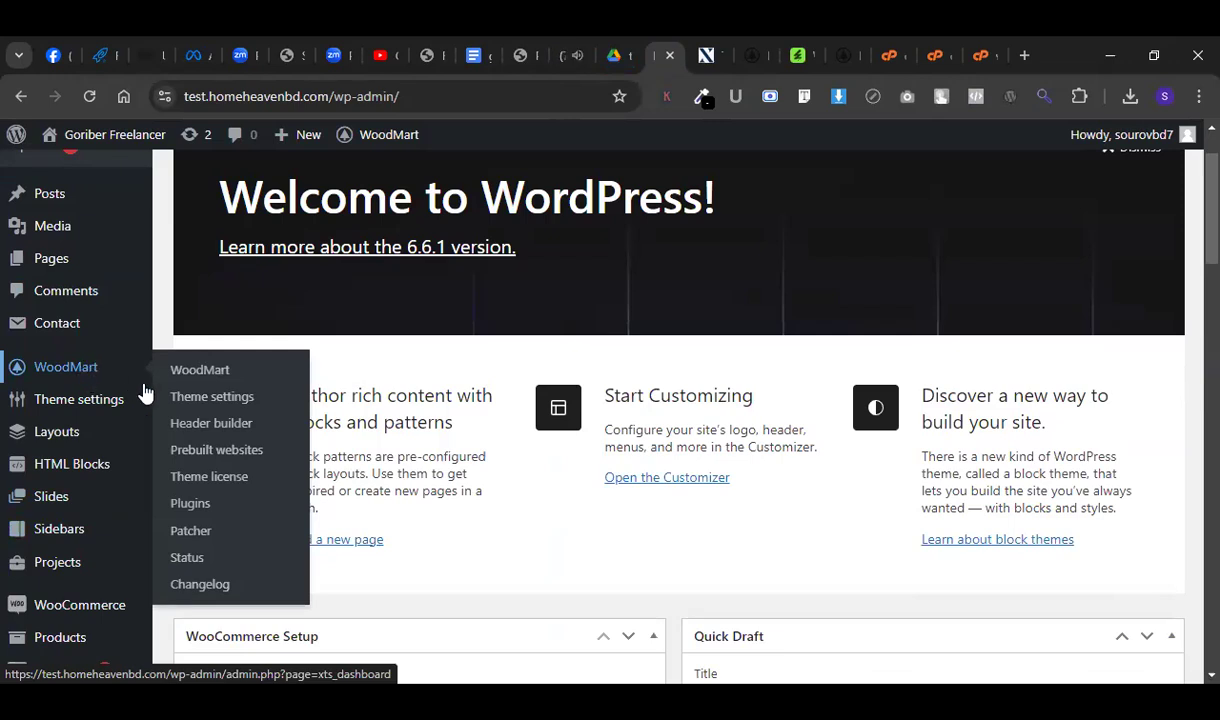
pyautogui.click(187, 422)
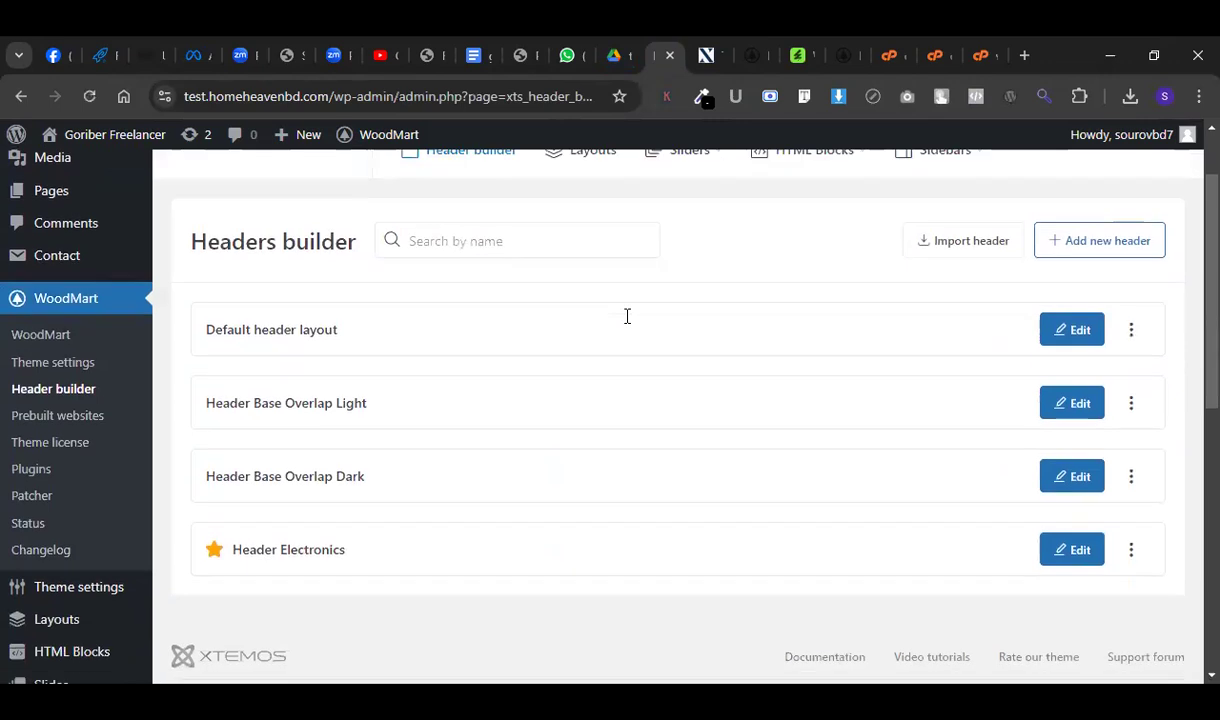
pyautogui.scroll(-3, 627, 316)
pyautogui.scroll(3, 626, 322)
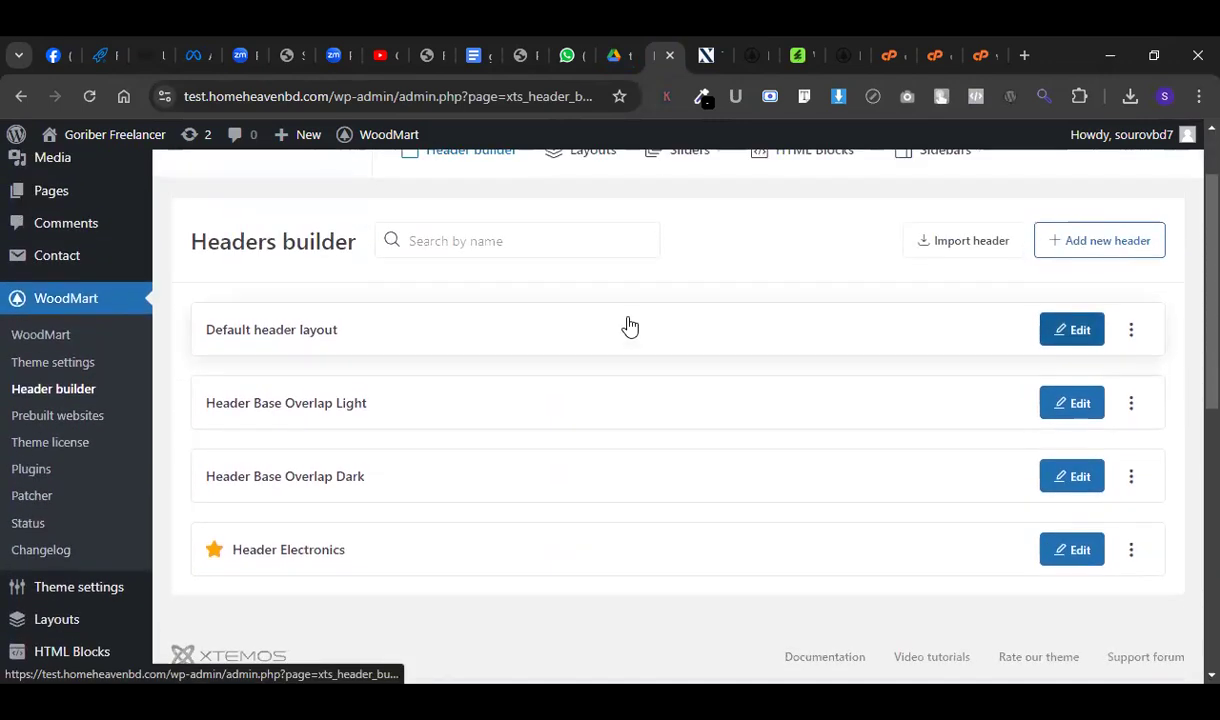
pyautogui.scroll(-3, 550, 462)
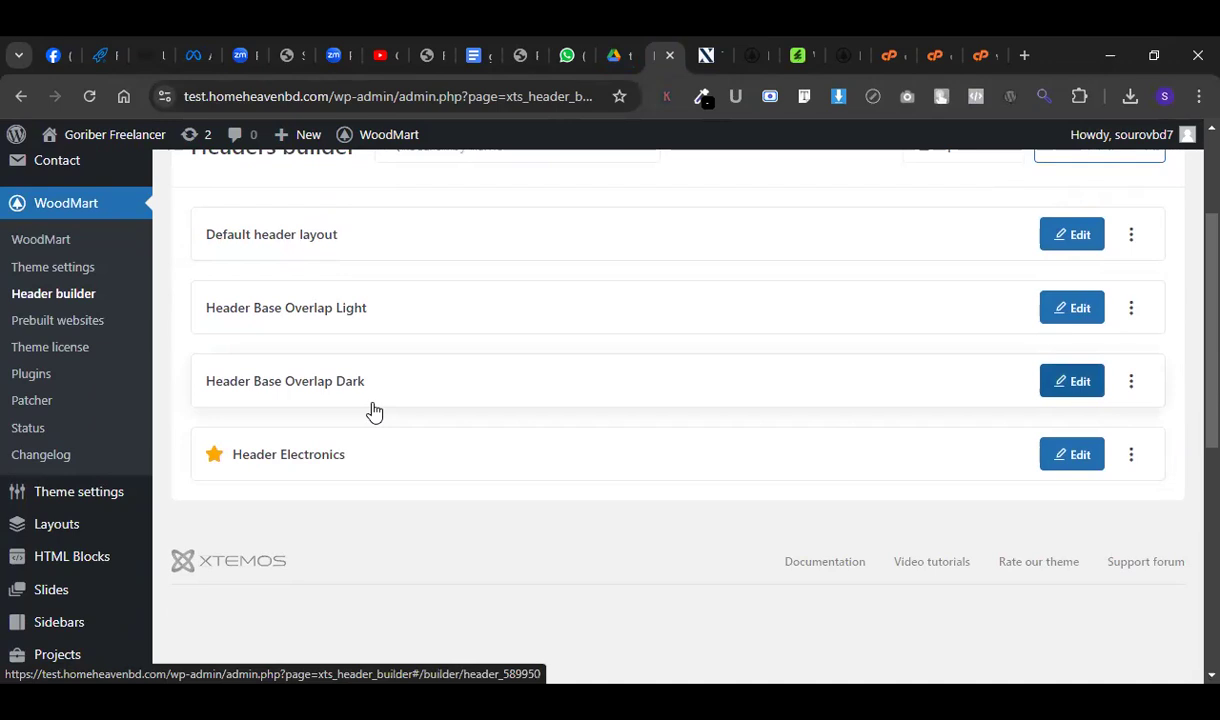
pyautogui.scroll(2, 362, 359)
pyautogui.scroll(-2, 283, 466)
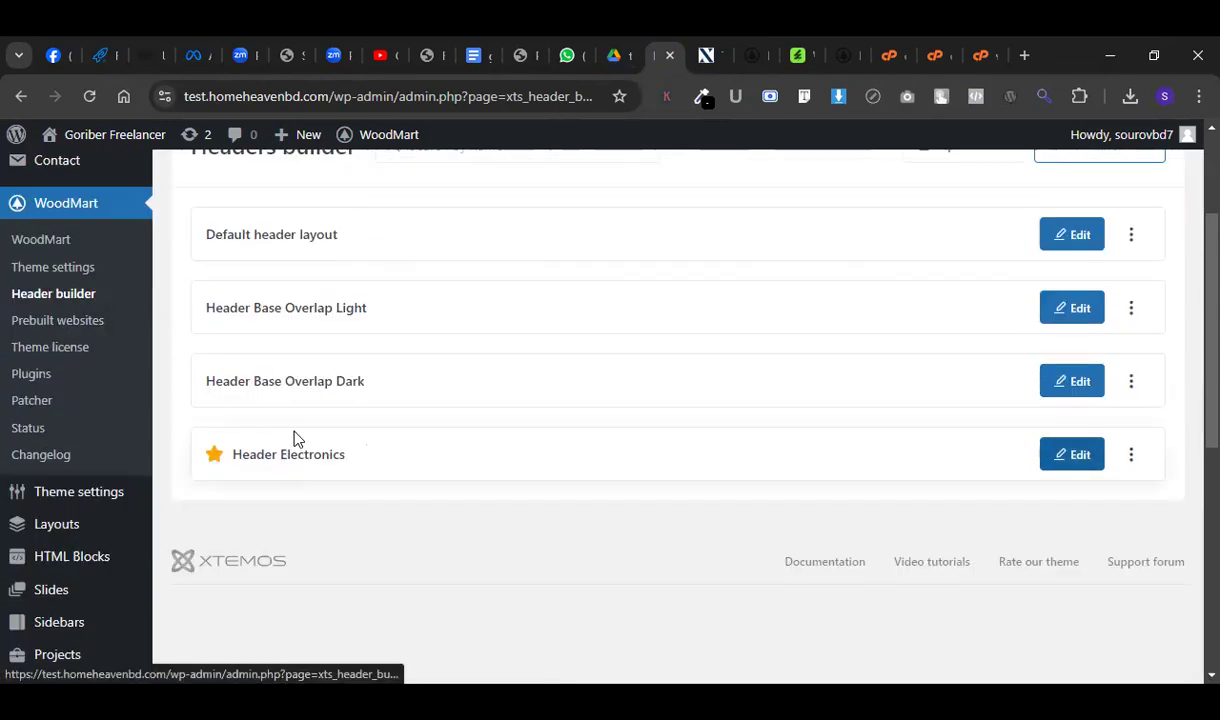
pyautogui.scroll(-2, 294, 438)
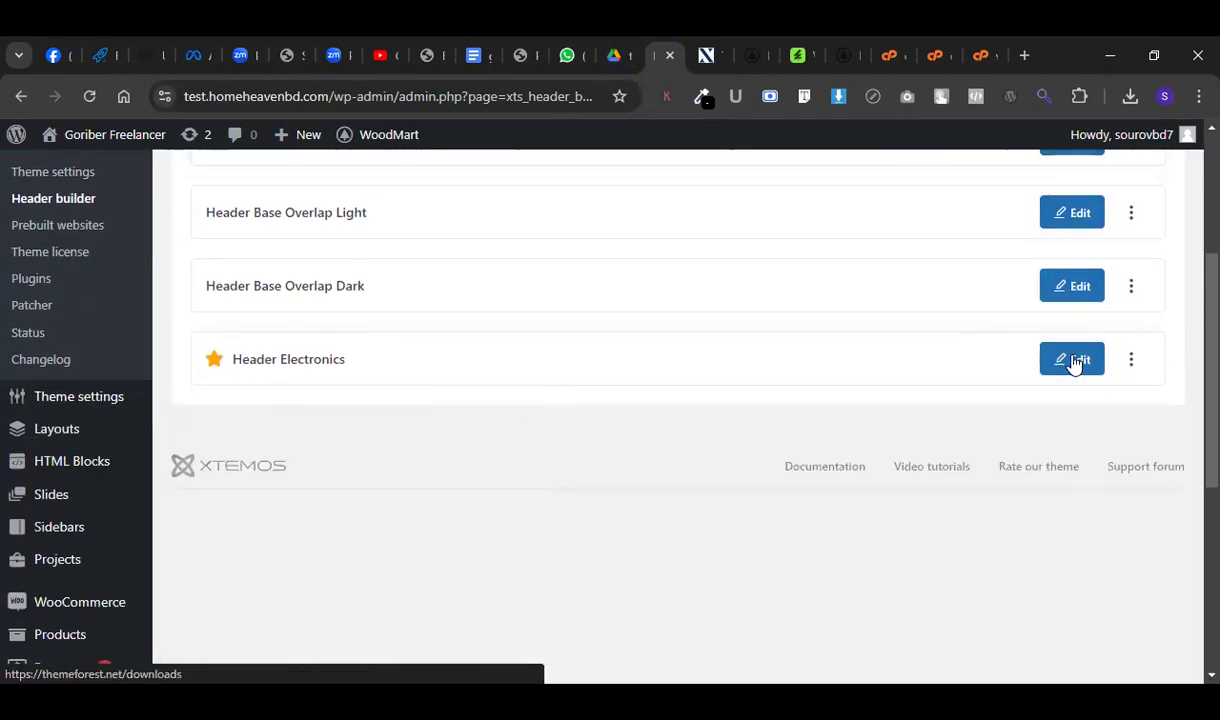
# Open Header Electronics for editing and look over its desktop layout and general header settings, leaving them unsaved.
pyautogui.click(1073, 361)
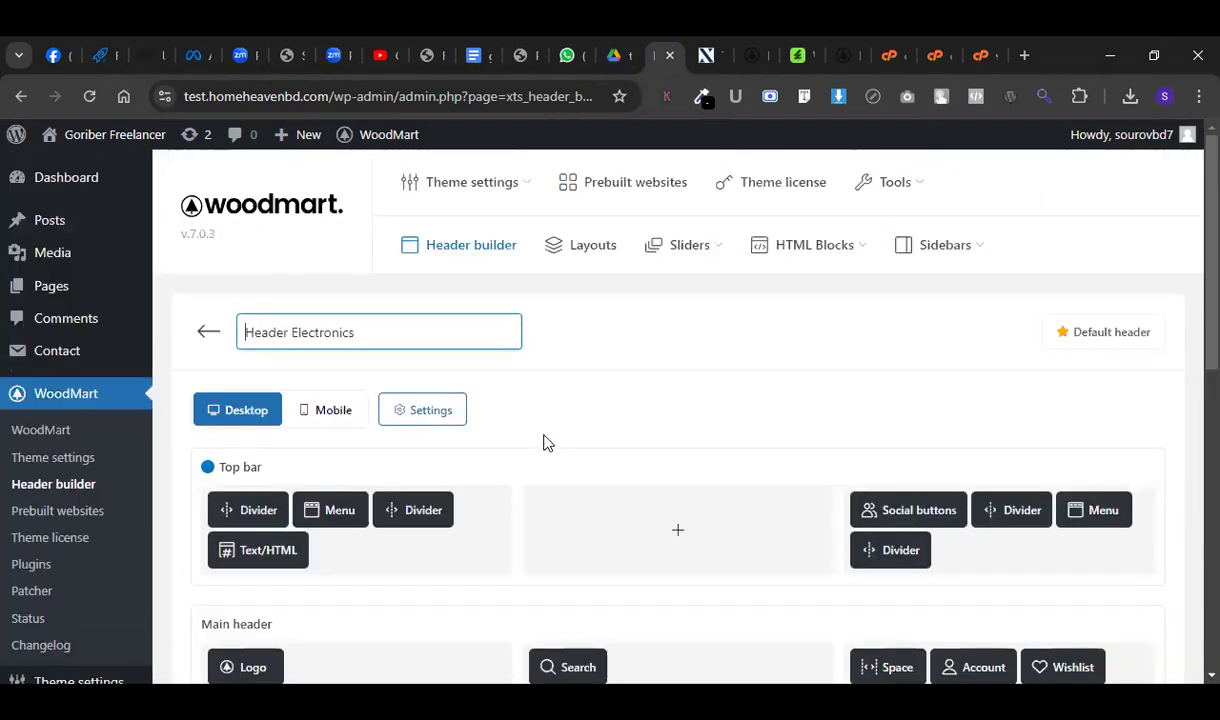
pyautogui.scroll(-5, 575, 398)
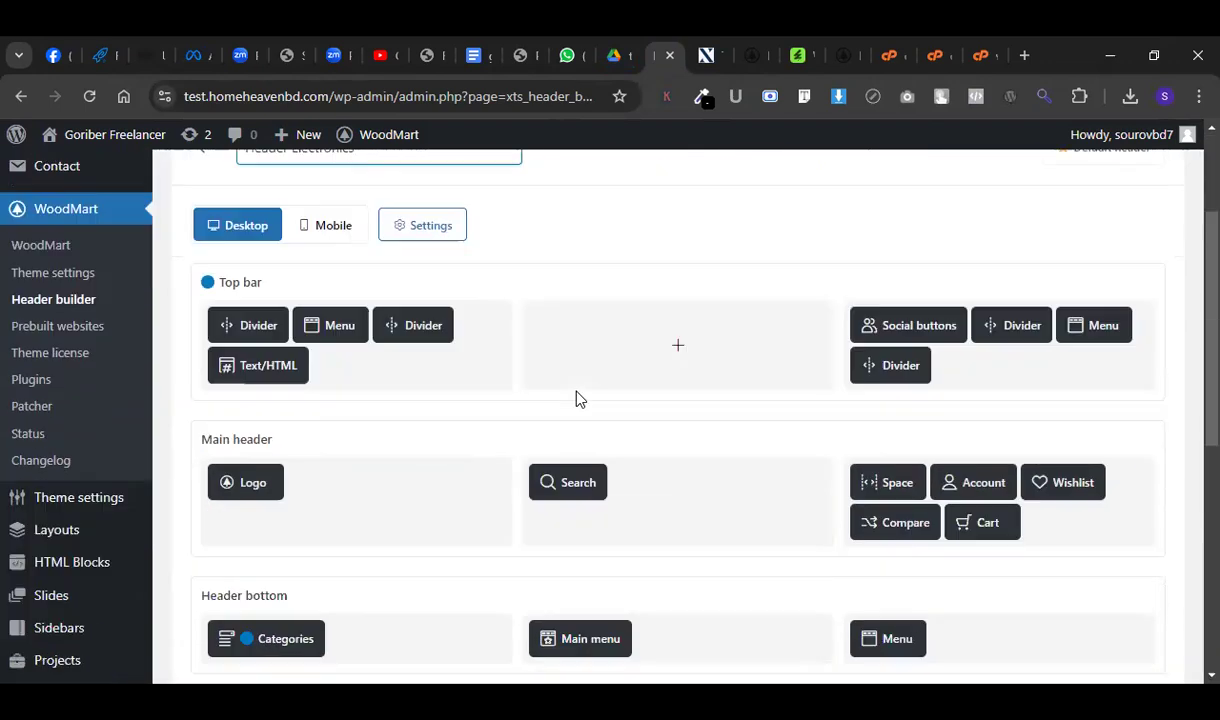
pyautogui.scroll(1, 575, 398)
pyautogui.scroll(5, 577, 399)
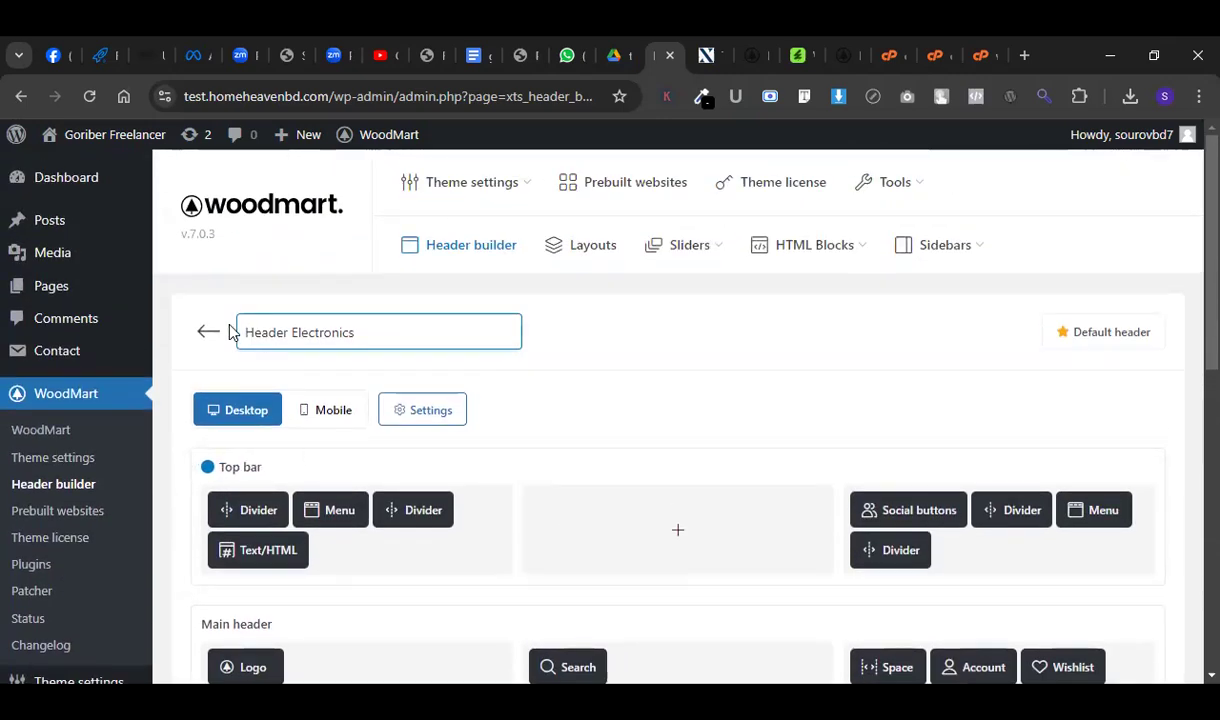
pyautogui.click(434, 413)
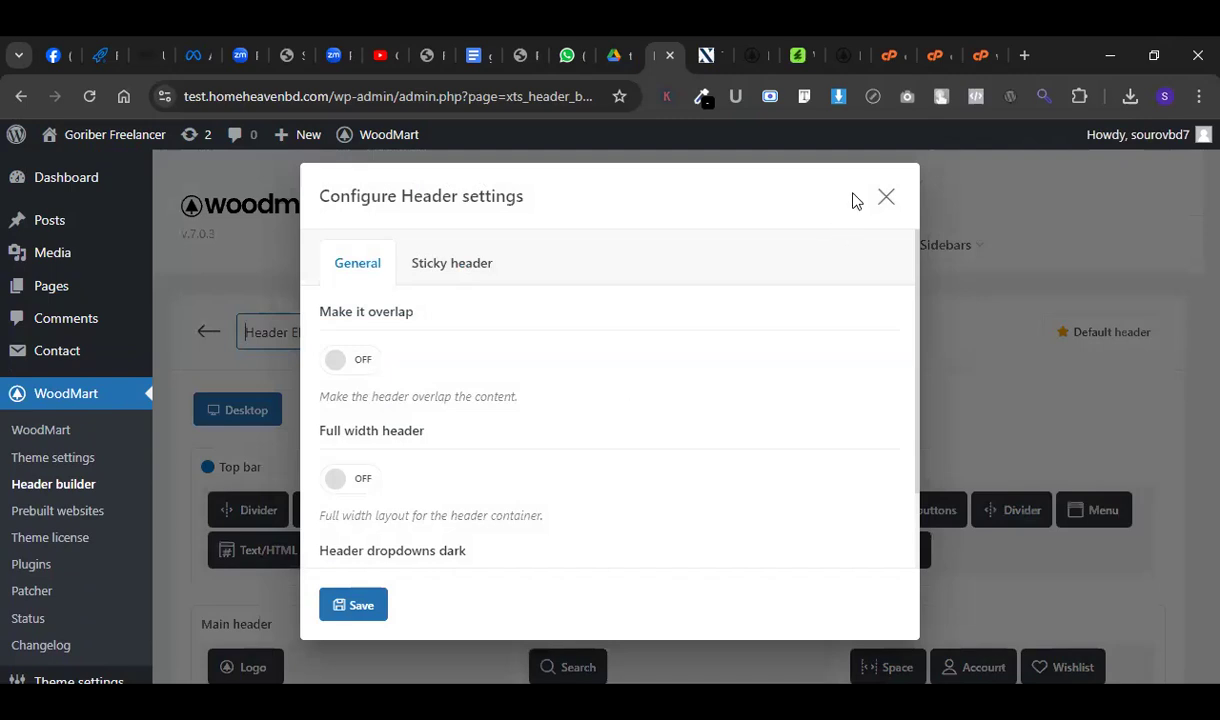
pyautogui.click(884, 196)
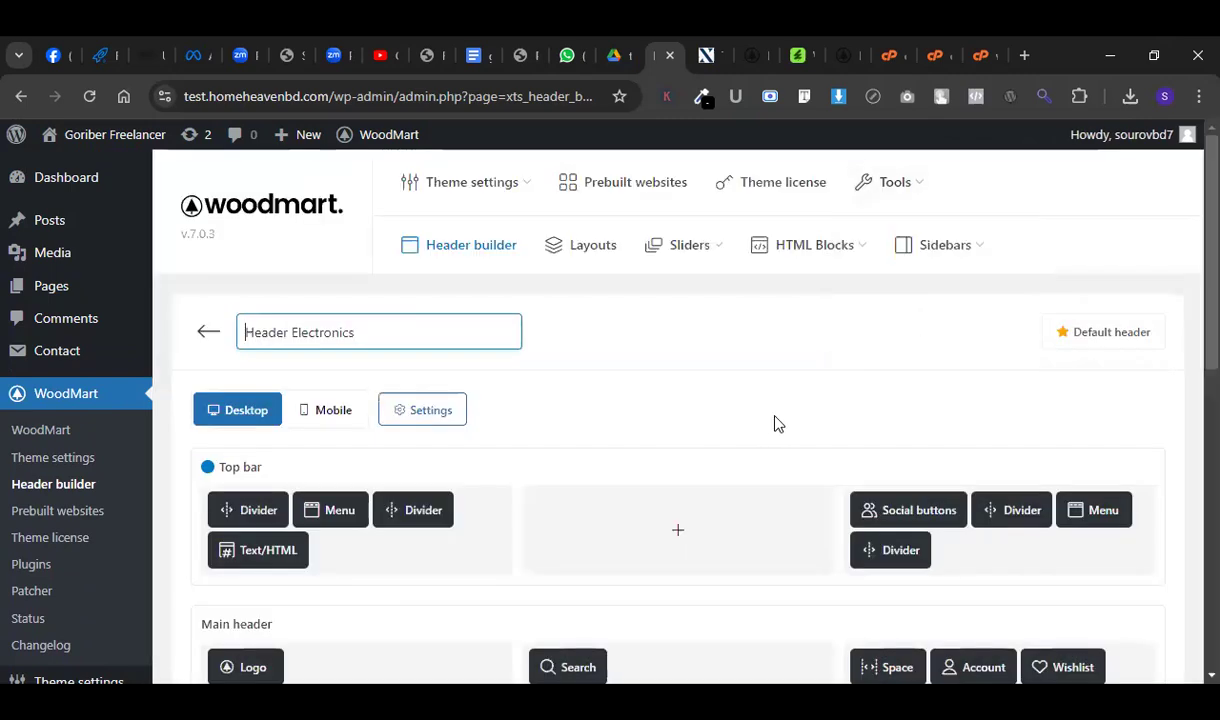
# Return to the headers list and check the available actions for Header Base Overlap Dark and Header Electronics.
pyautogui.click(209, 331)
pyautogui.scroll(-3, 480, 465)
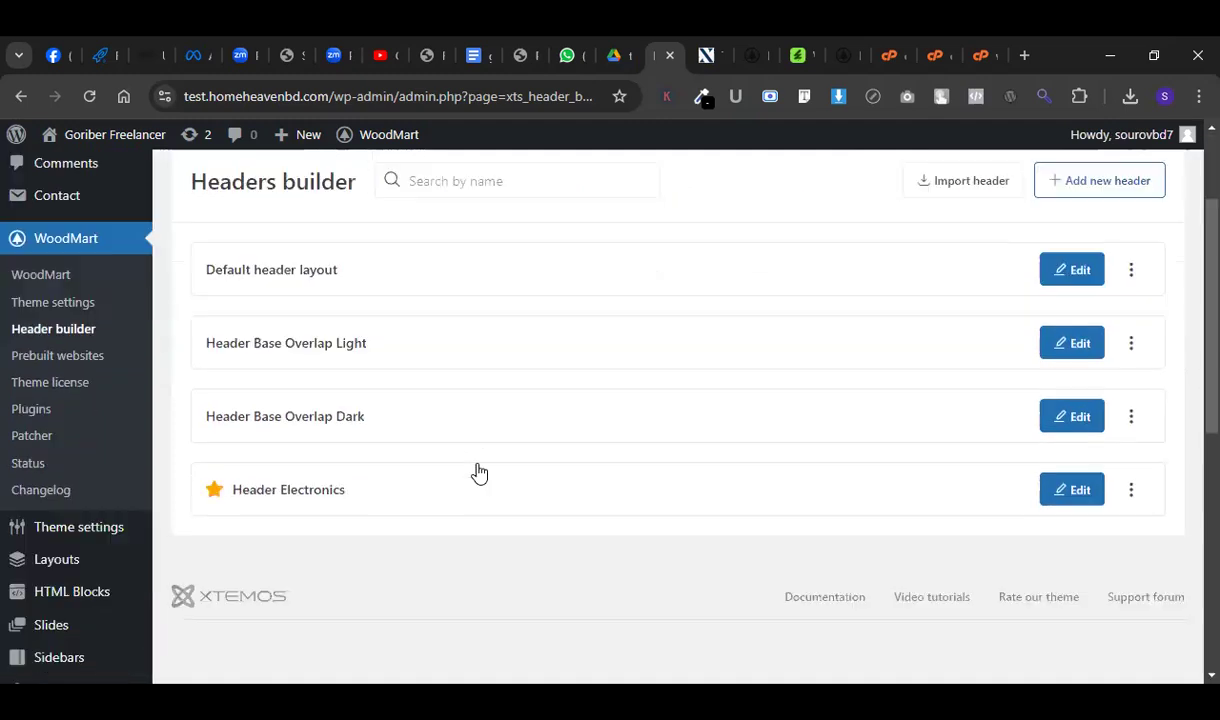
pyautogui.click(1131, 286)
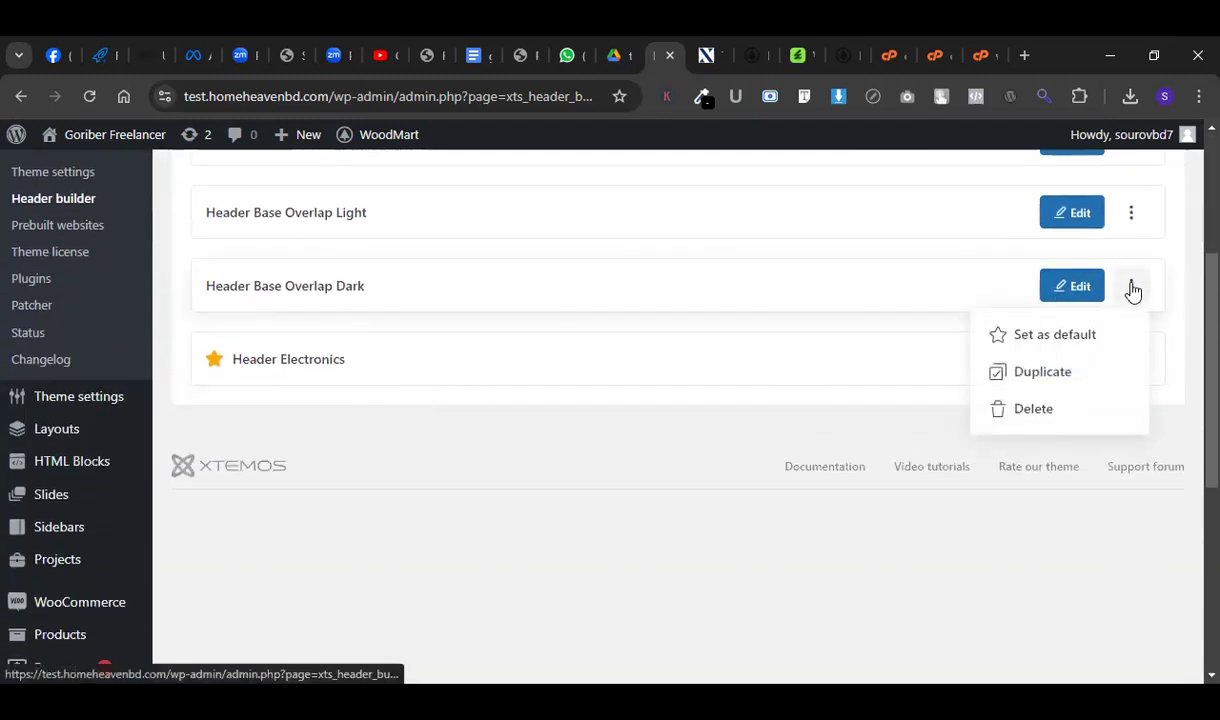
pyautogui.click(1133, 359)
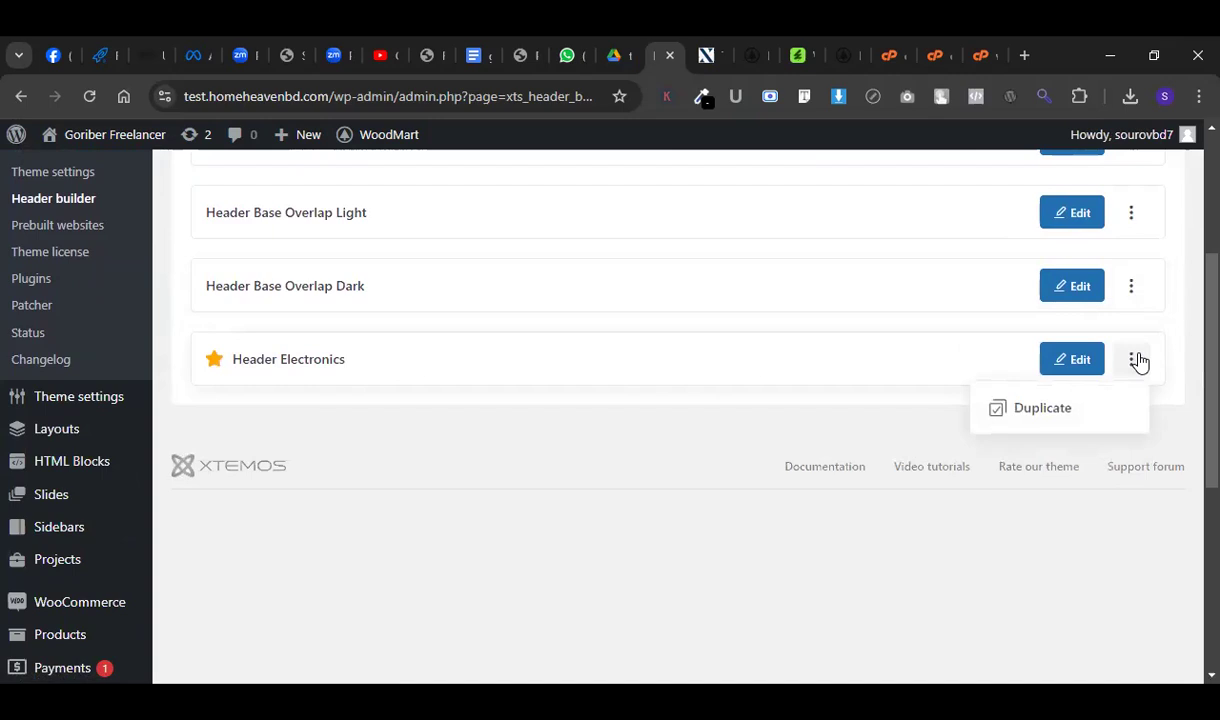
pyautogui.scroll(3, 983, 536)
pyautogui.scroll(-5, 1040, 506)
pyautogui.scroll(1, 1022, 486)
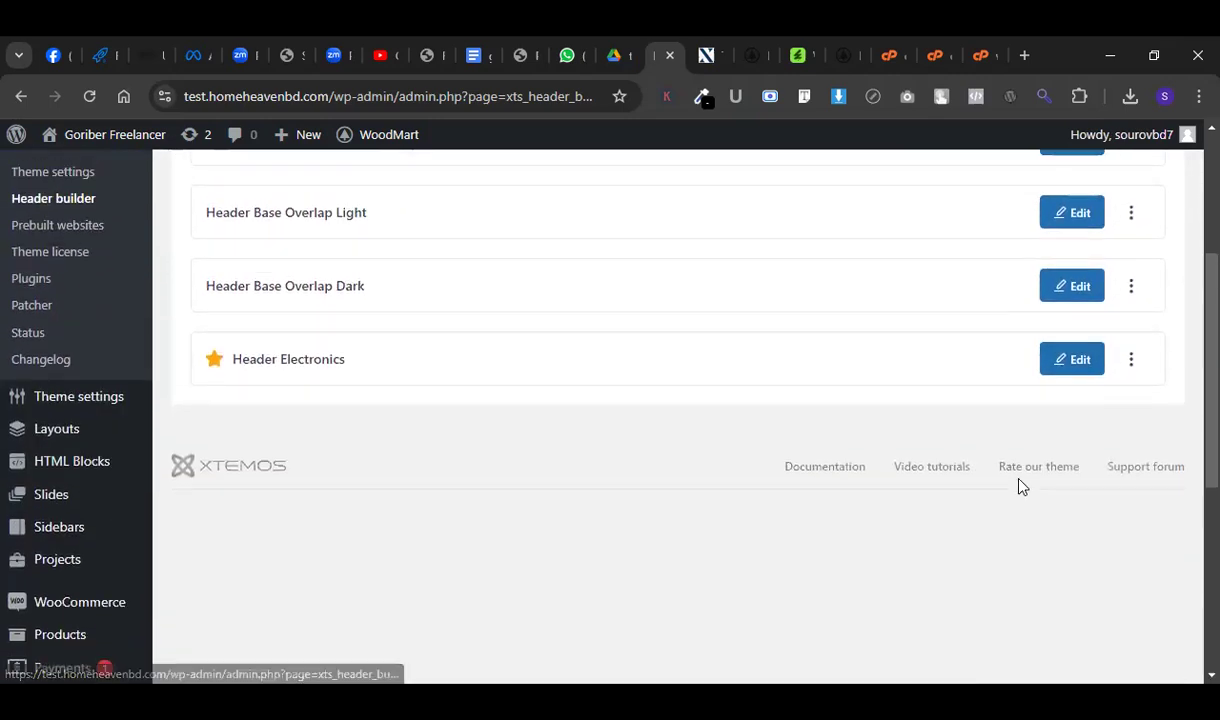
# Set Default header layout as the default header for all pages and confirm the change.
pyautogui.scroll(3, 945, 330)
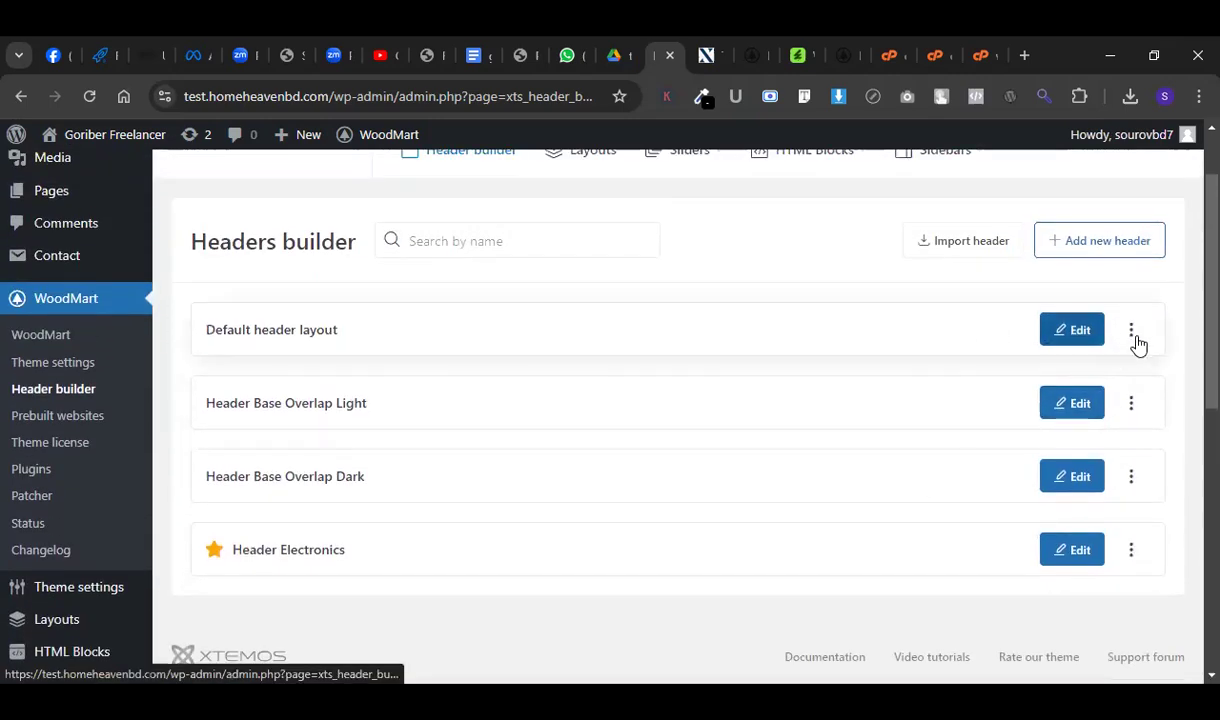
pyautogui.click(1137, 343)
pyautogui.click(1133, 325)
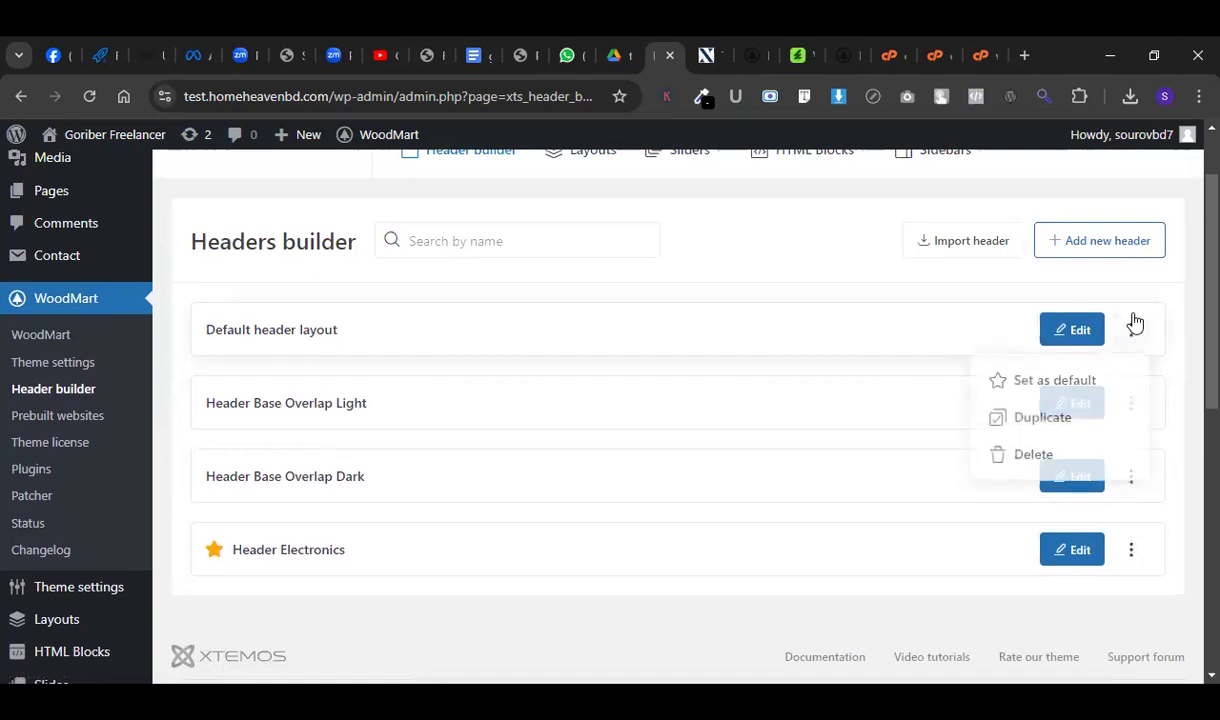
pyautogui.click(1092, 380)
pyautogui.click(710, 239)
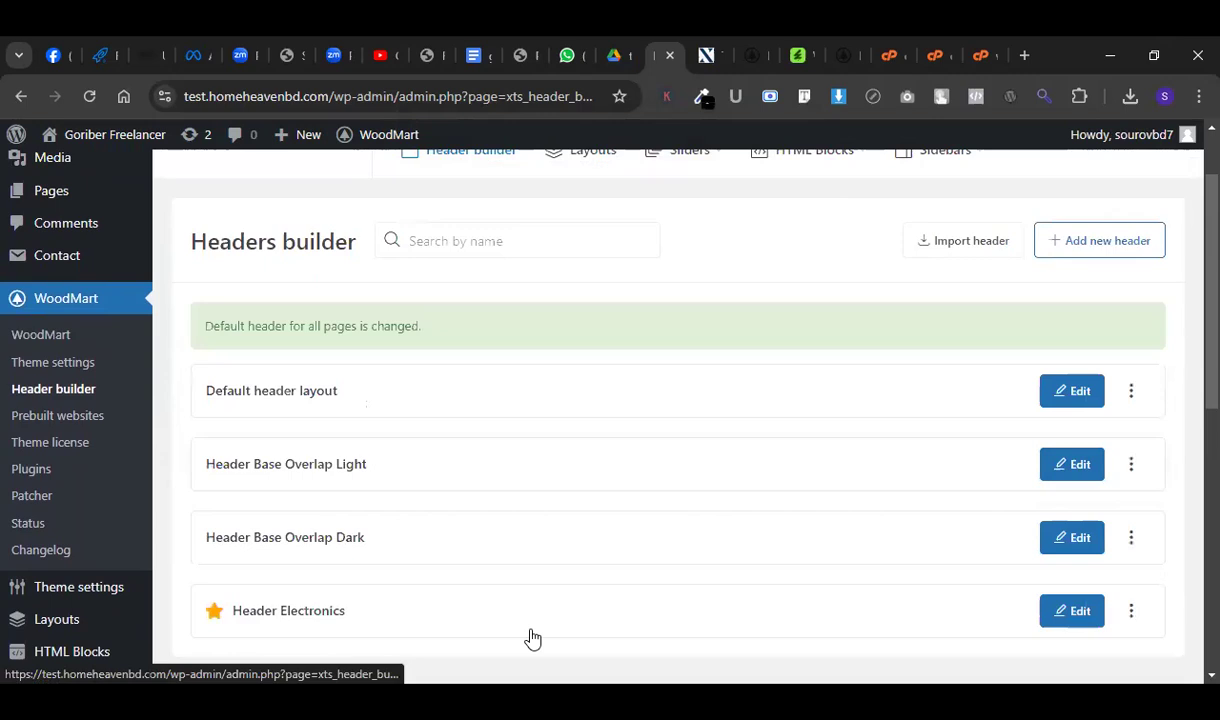
# Open the test site's home page in a new tab, examine its header and return to the headers list.
pyautogui.rightClick(80, 169)
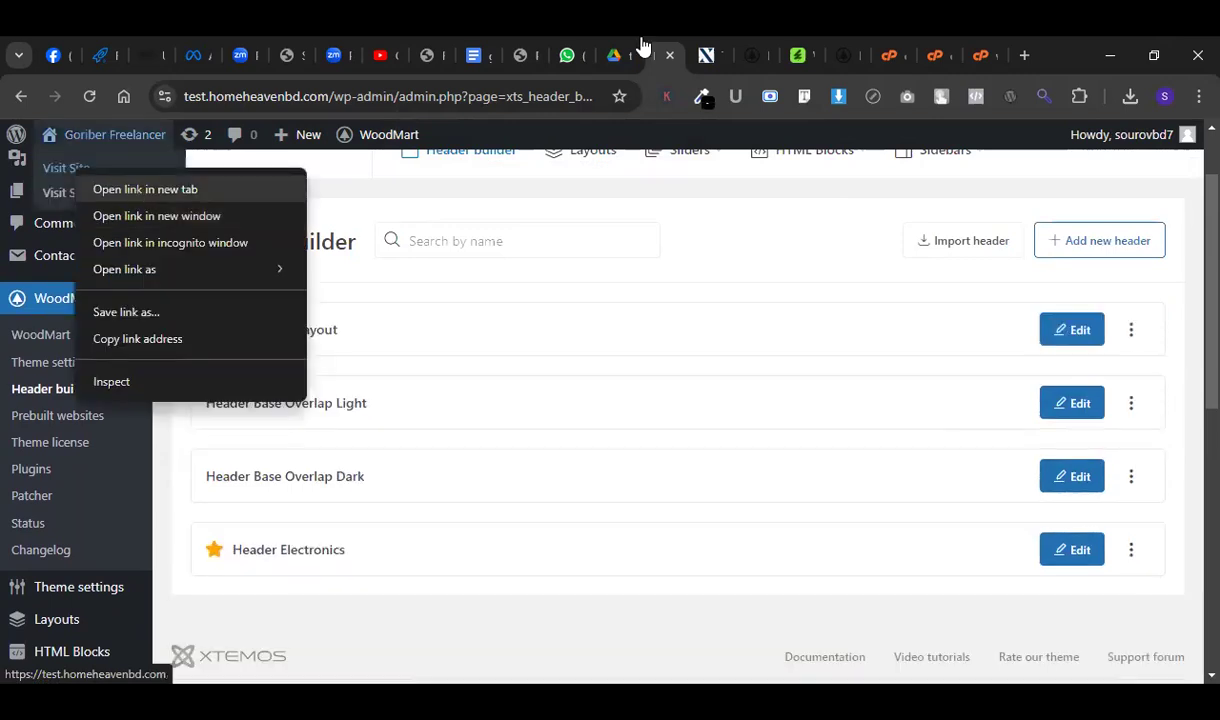
pyautogui.click(138, 191)
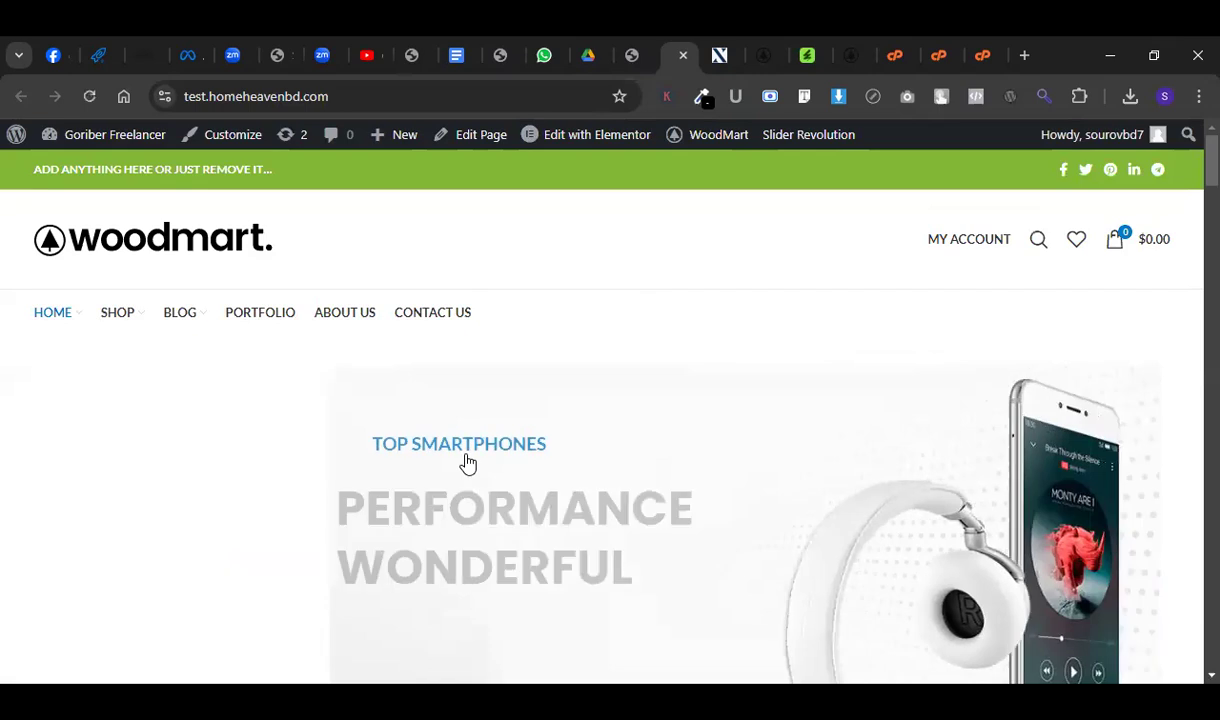
pyautogui.scroll(-10, 467, 463)
pyautogui.click(636, 55)
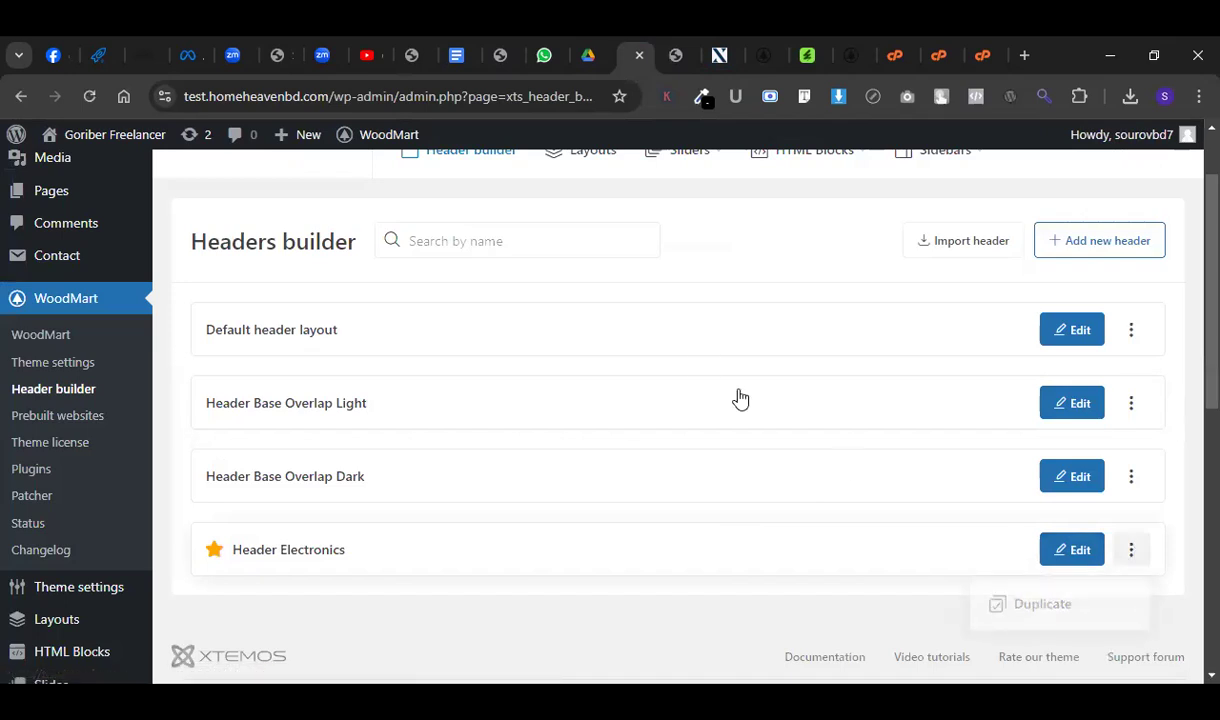
pyautogui.click(675, 46)
pyautogui.click(598, 46)
pyautogui.click(645, 45)
pyautogui.click(305, 322)
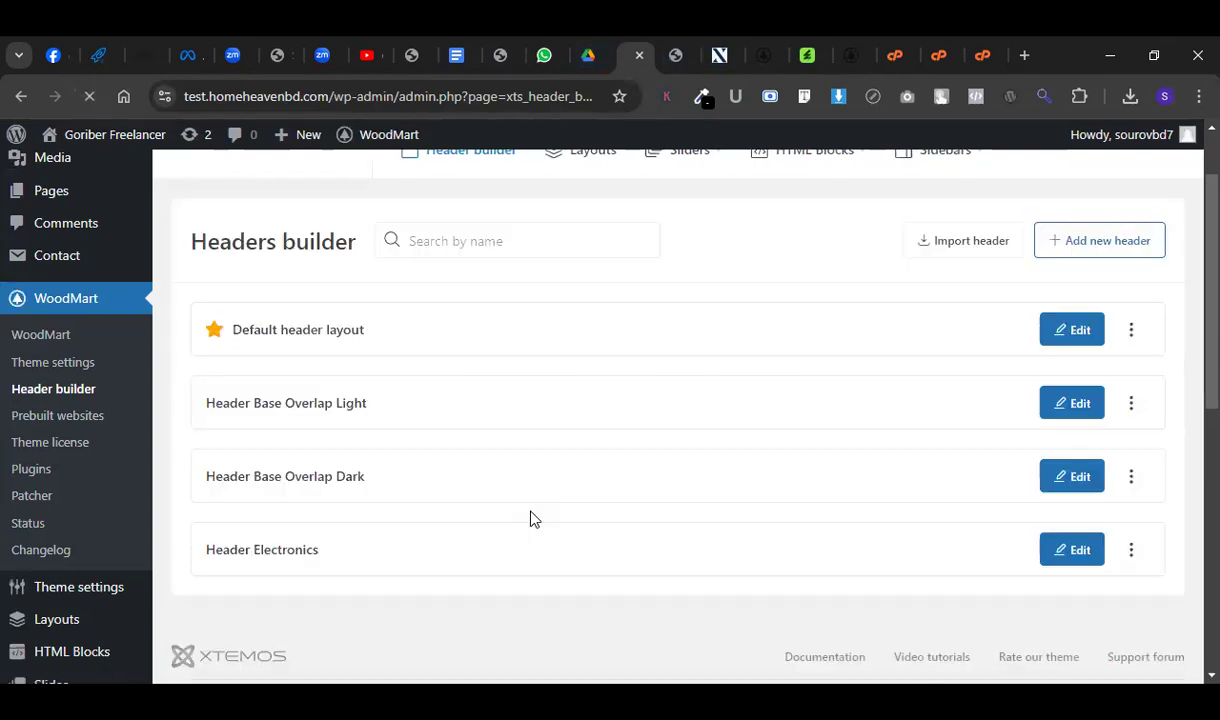
# Make Header Electronics the default header for all pages and reload the home page to check it.
pyautogui.click(1131, 550)
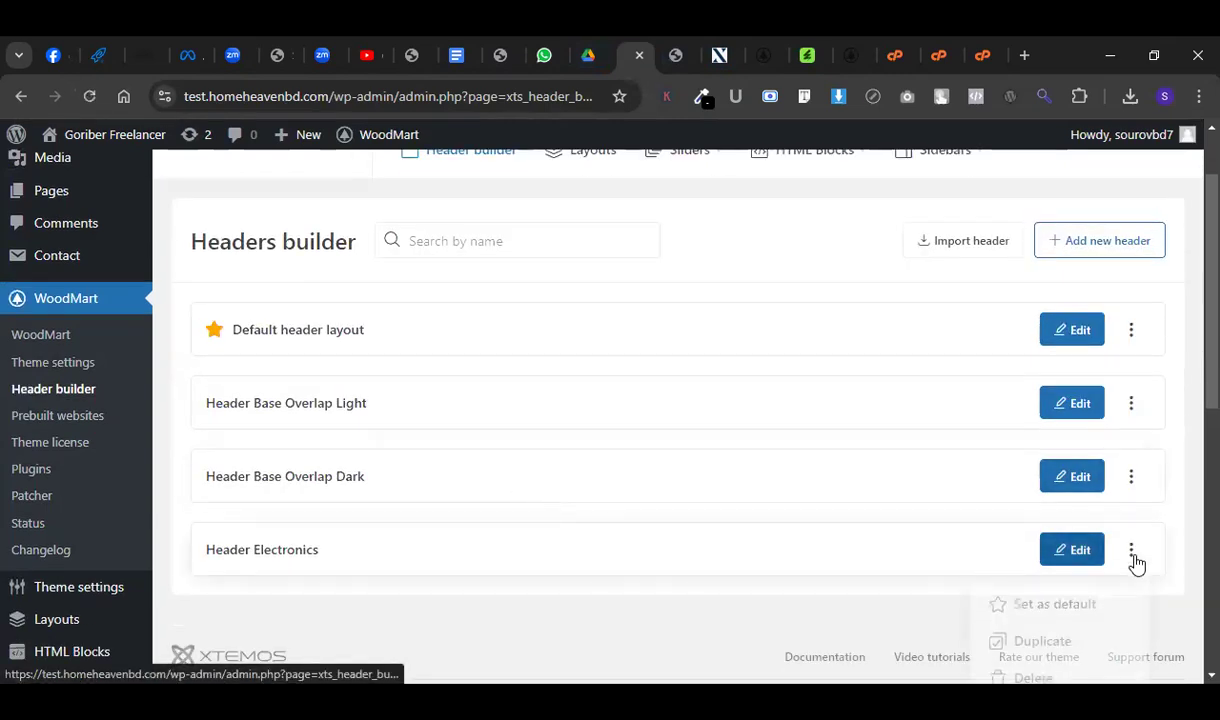
pyautogui.click(1060, 598)
pyautogui.click(697, 236)
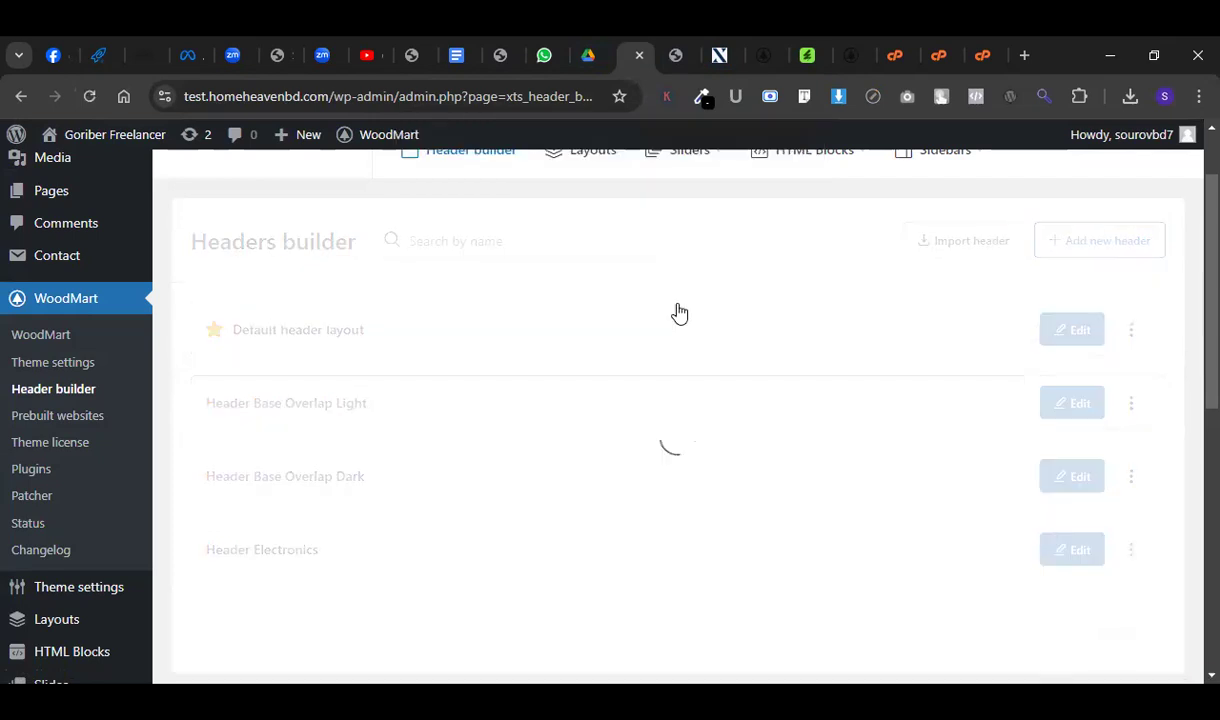
pyautogui.click(662, 52)
pyautogui.press('F5')
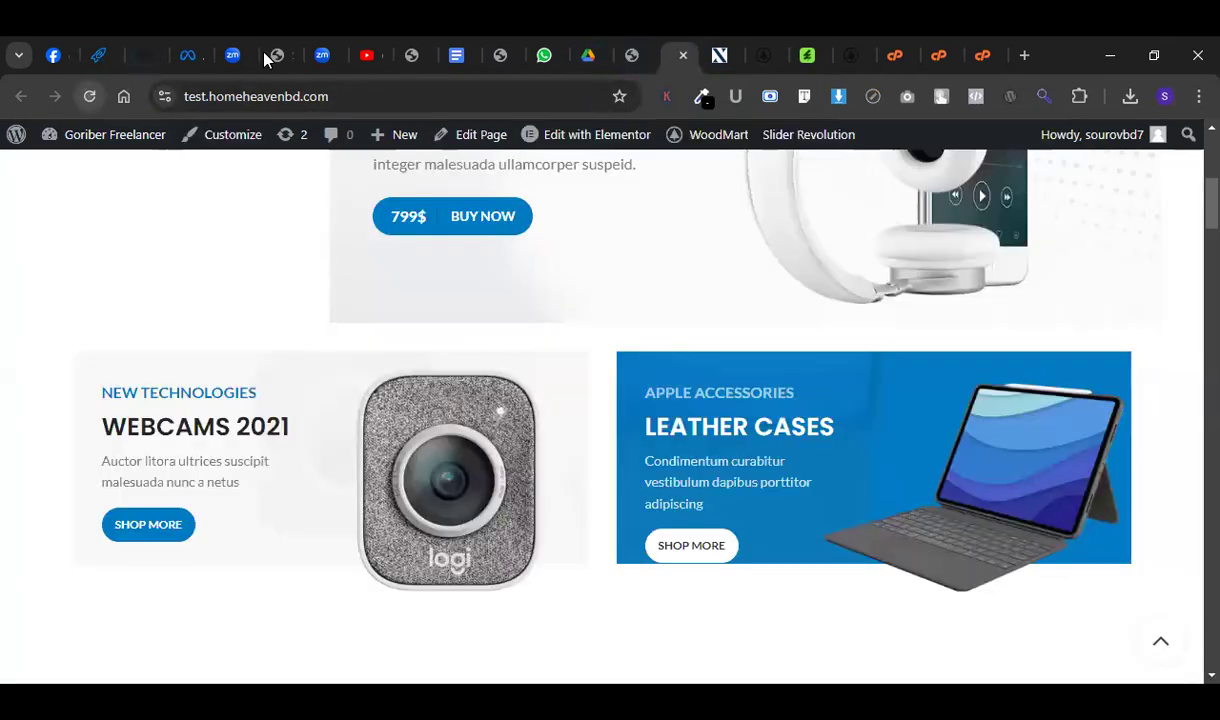
pyautogui.scroll(5, 313, 389)
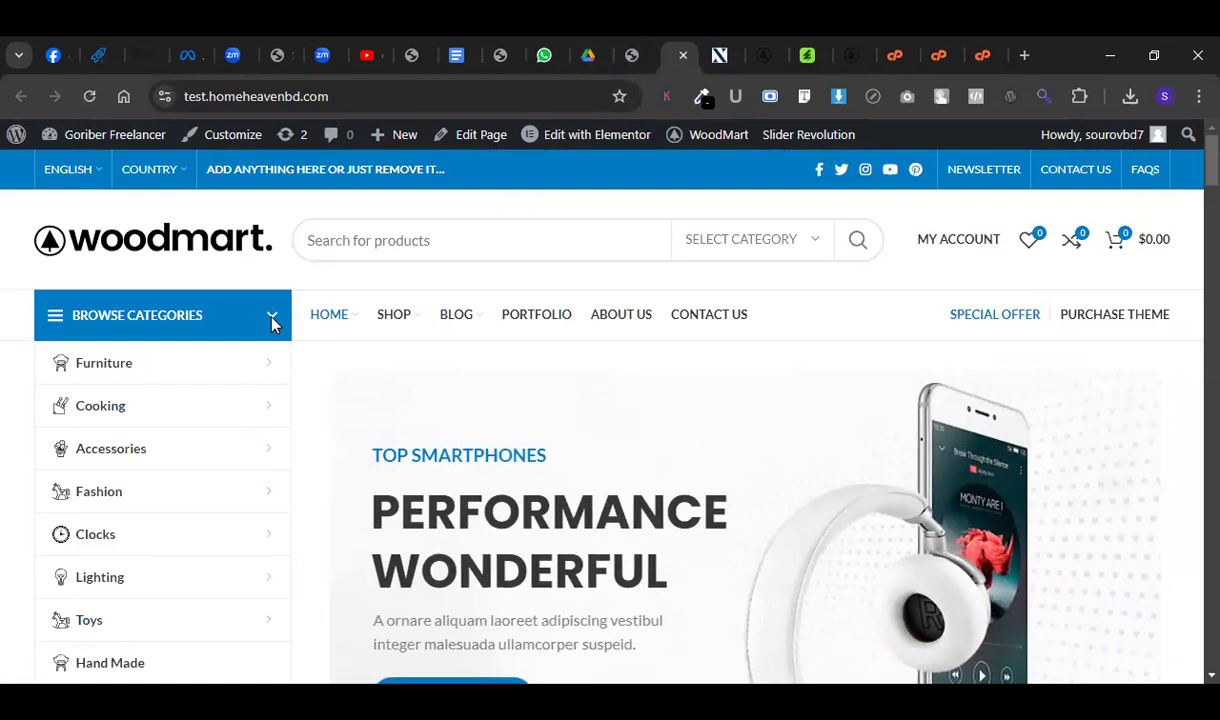
pyautogui.click(641, 47)
pyautogui.click(670, 50)
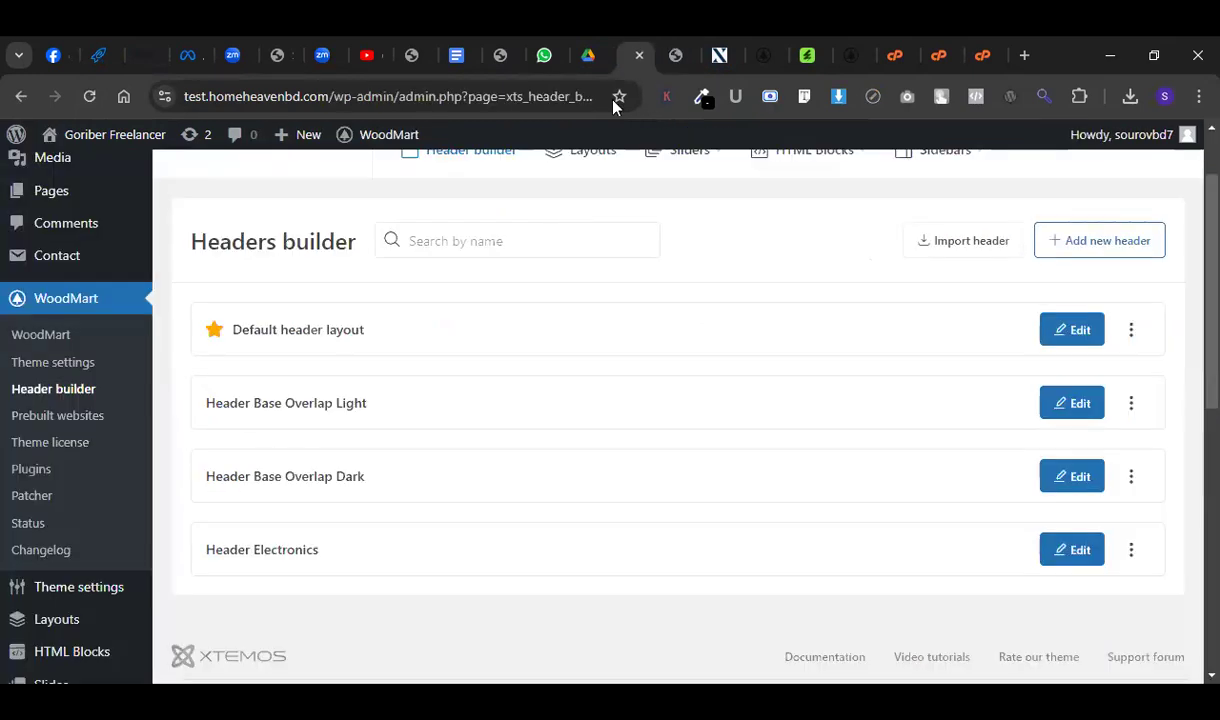
pyautogui.moveTo(926, 249)
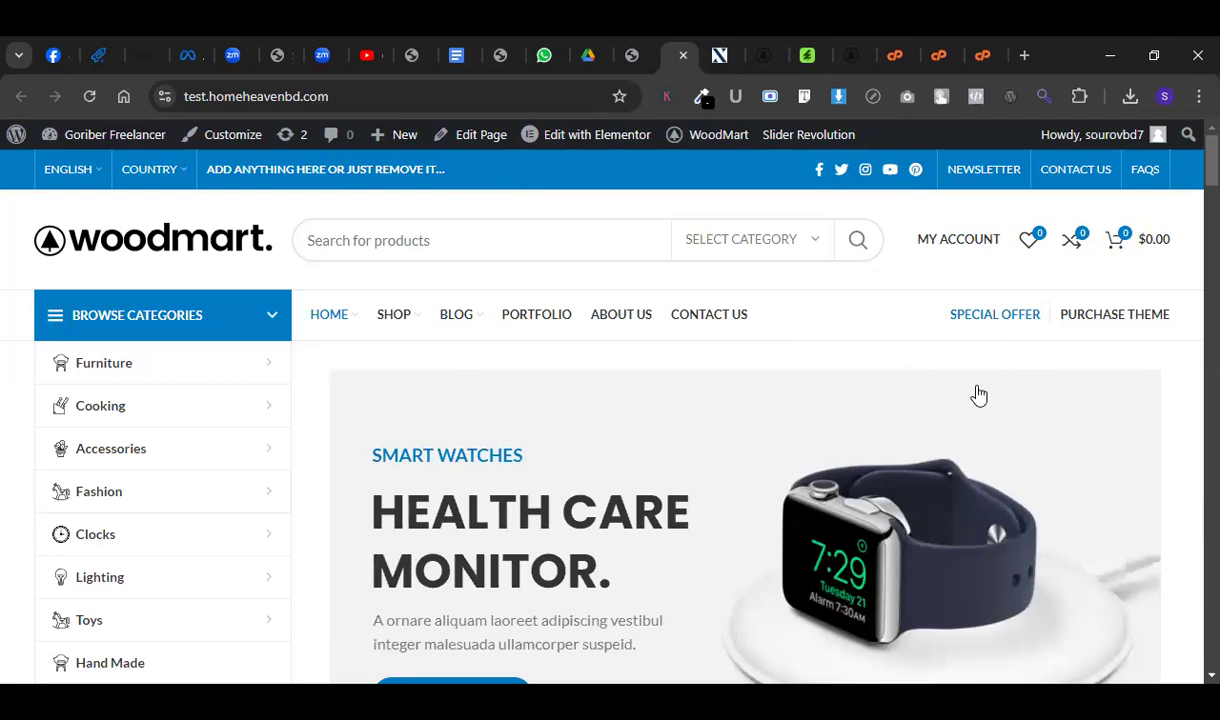
# Open geartimebd.com in a new tab, place it among the earlier tabs and examine its header as a reference.
pyautogui.click(1026, 54)
pyautogui.write('gear')
pyautogui.press('Return')
pyautogui.moveTo(998, 55); pyautogui.dragTo(526, 44)
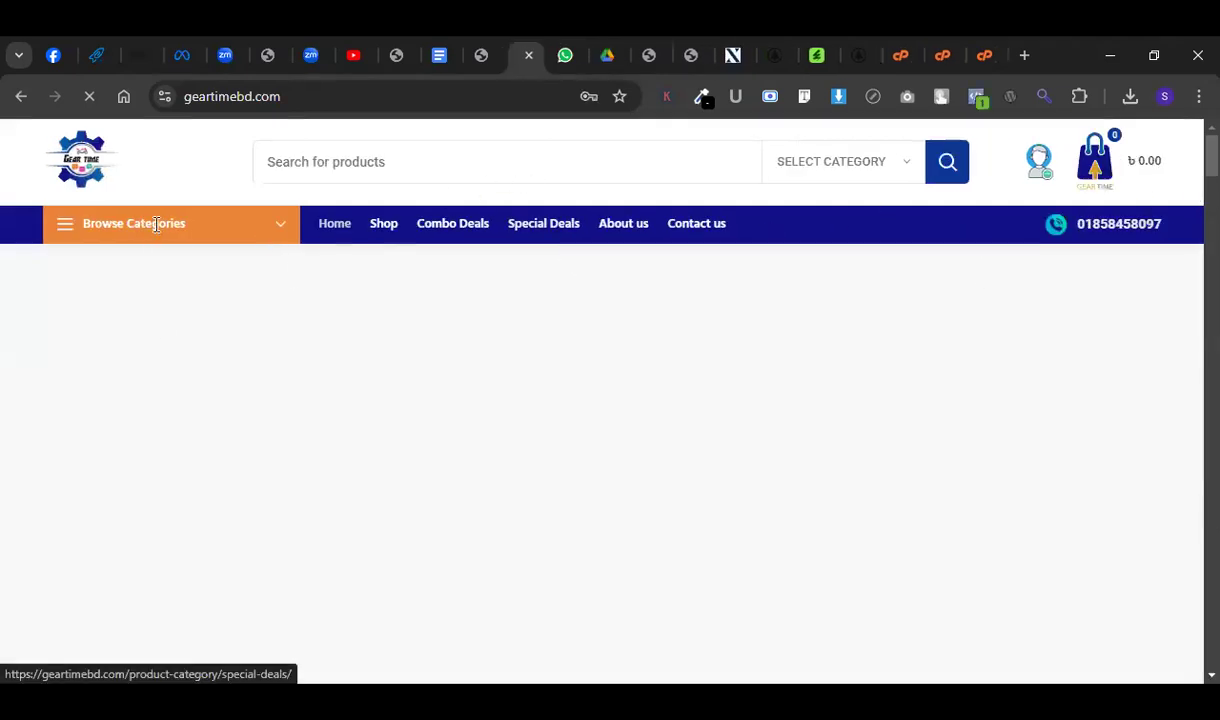
pyautogui.moveTo(156, 224)
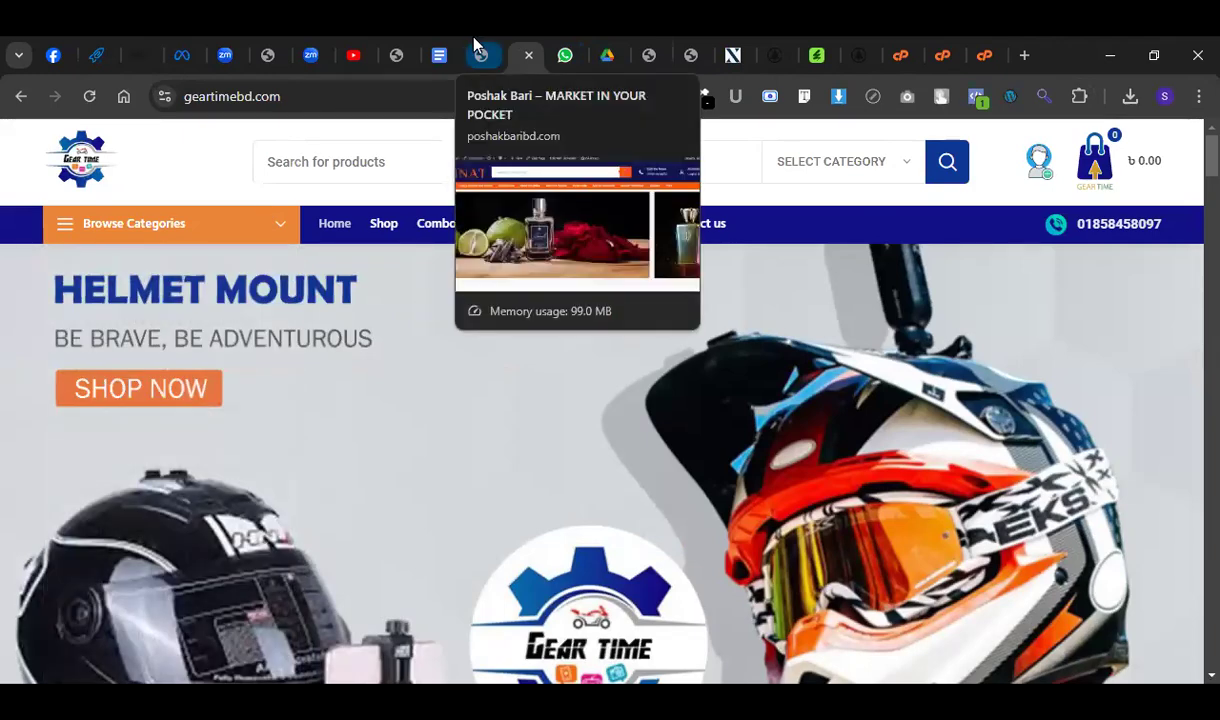
# Return to the headers list and open Header Electronics for editing.
pyautogui.click(480, 55)
pyautogui.click(442, 55)
pyautogui.click(541, 56)
pyautogui.click(601, 55)
pyautogui.click(643, 52)
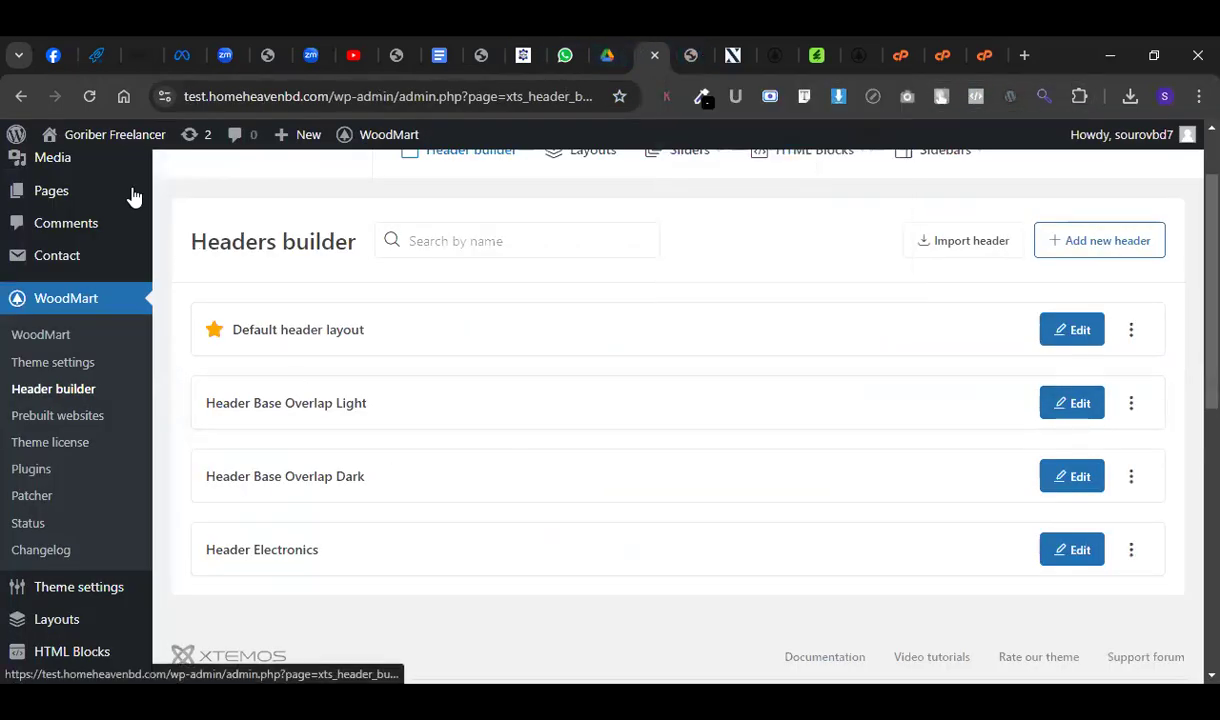
pyautogui.scroll(-3, 577, 474)
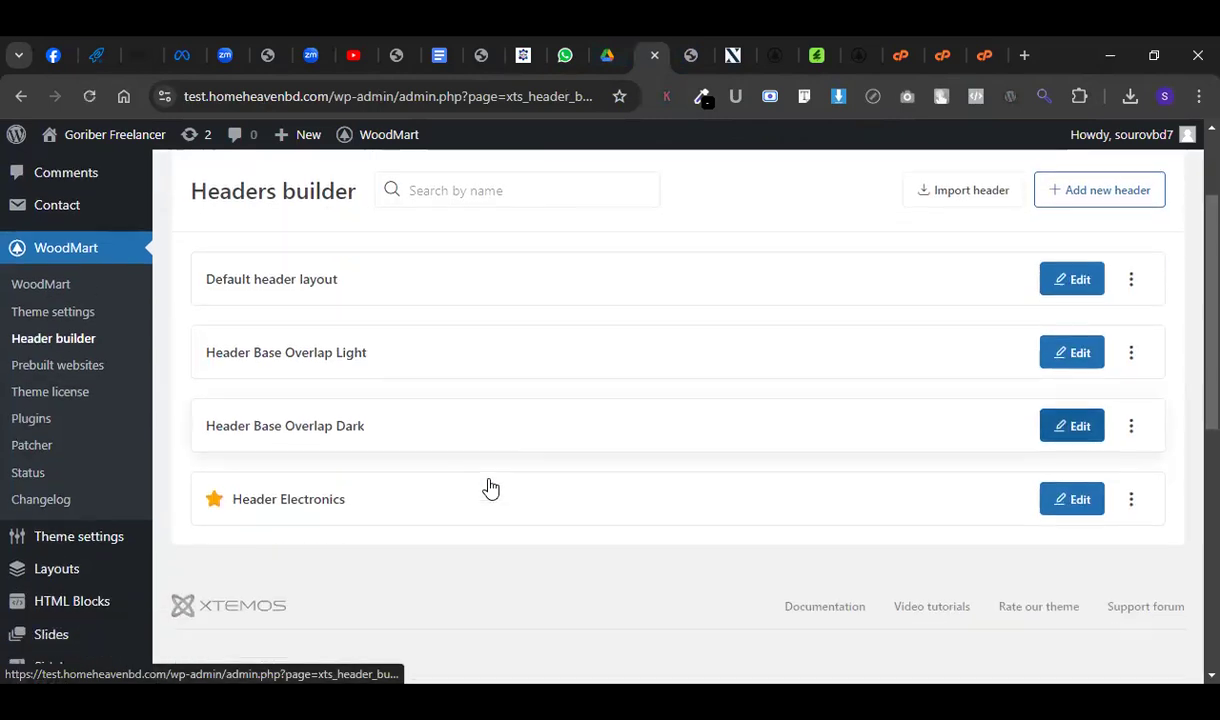
pyautogui.scroll(-2, 912, 497)
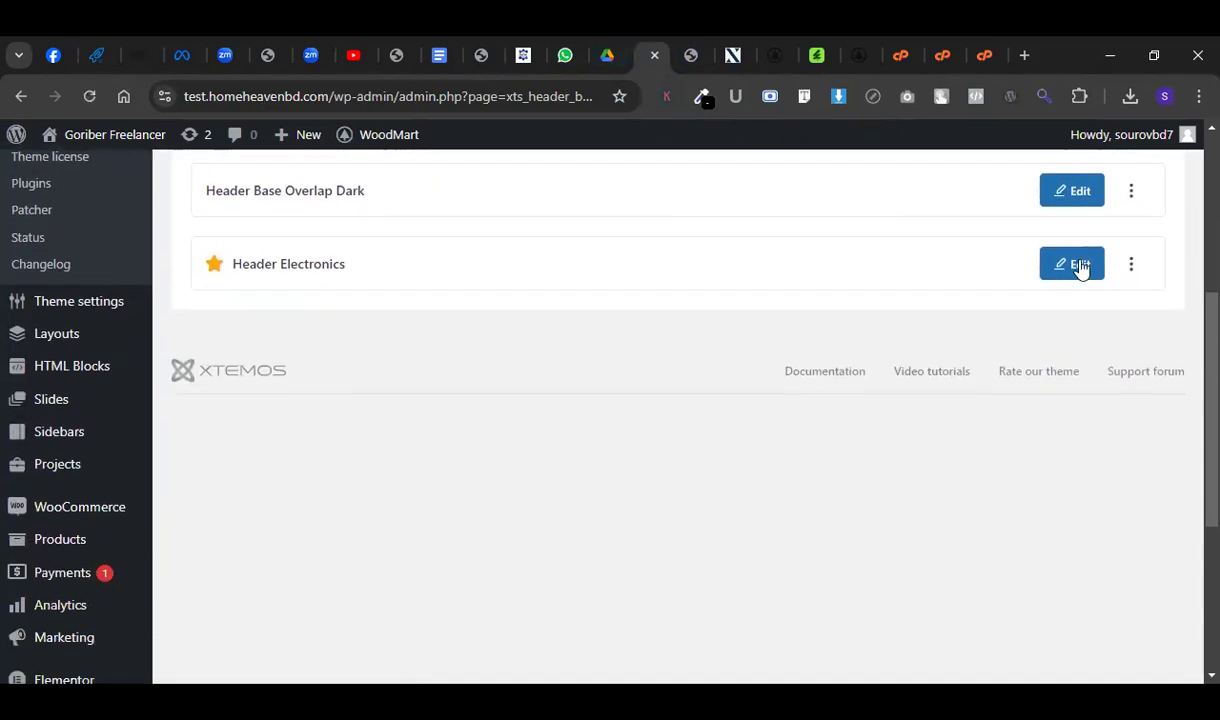
pyautogui.click(1080, 266)
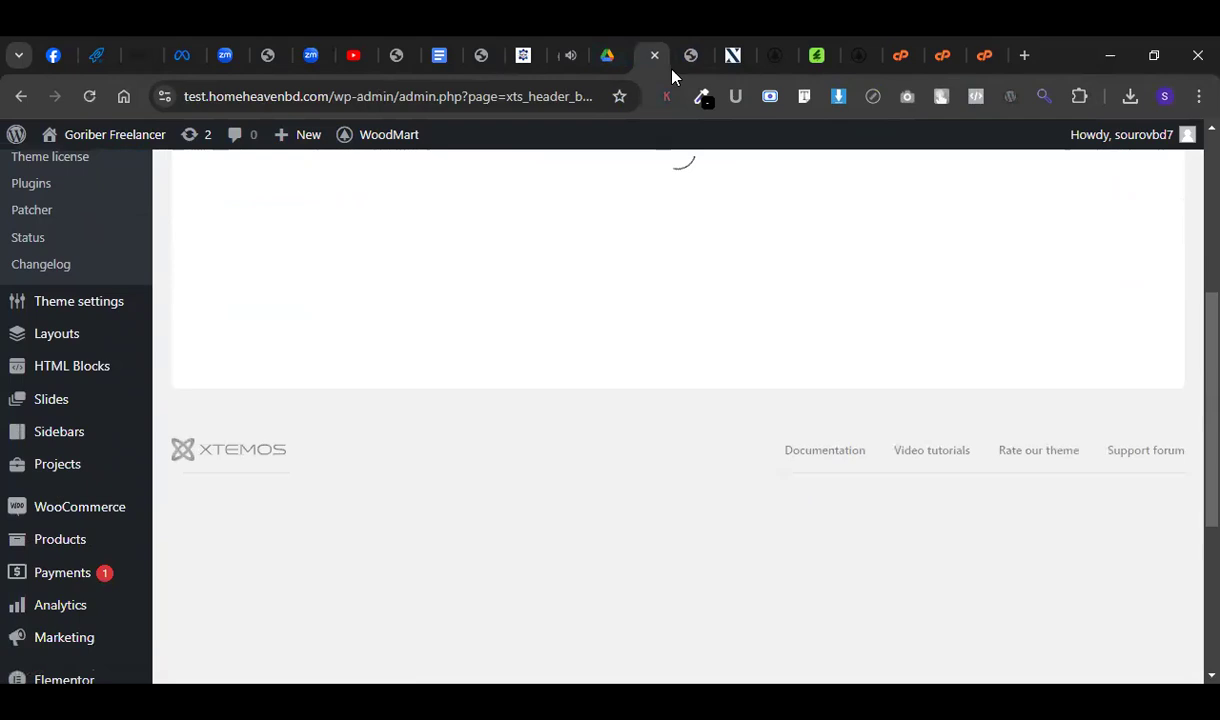
# Compare the test site's home page header with the Gear Time site's header.
pyautogui.click(691, 55)
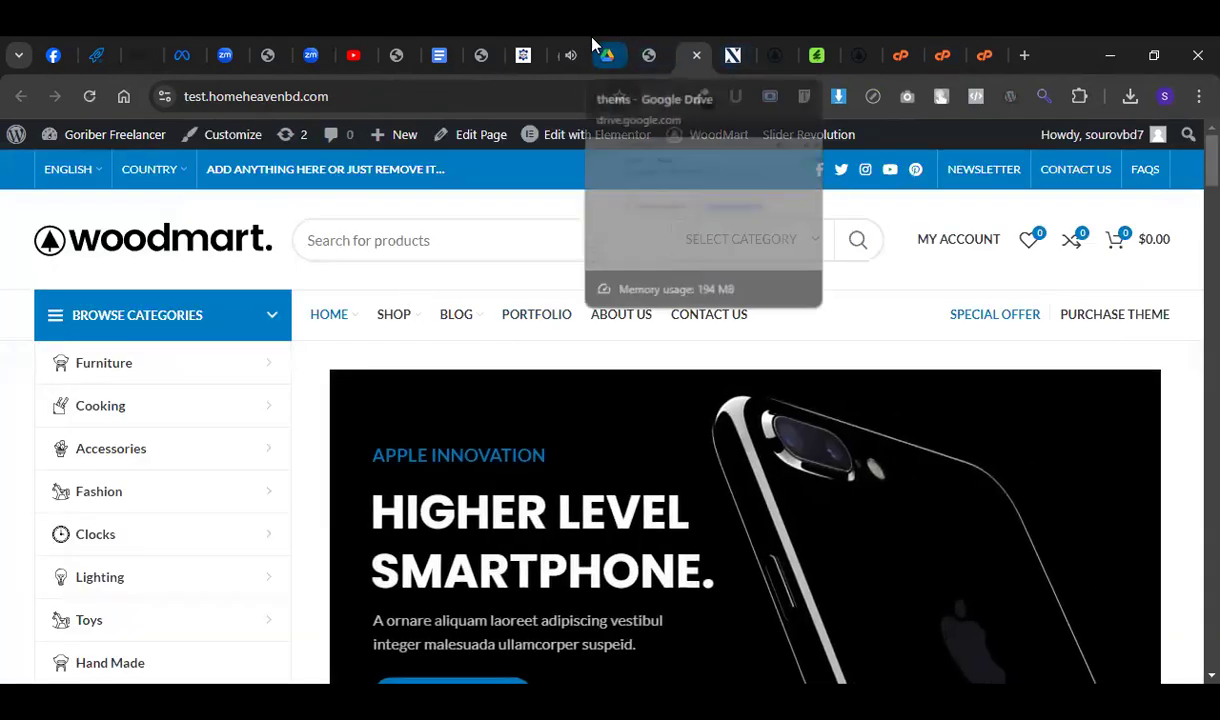
pyautogui.click(538, 46)
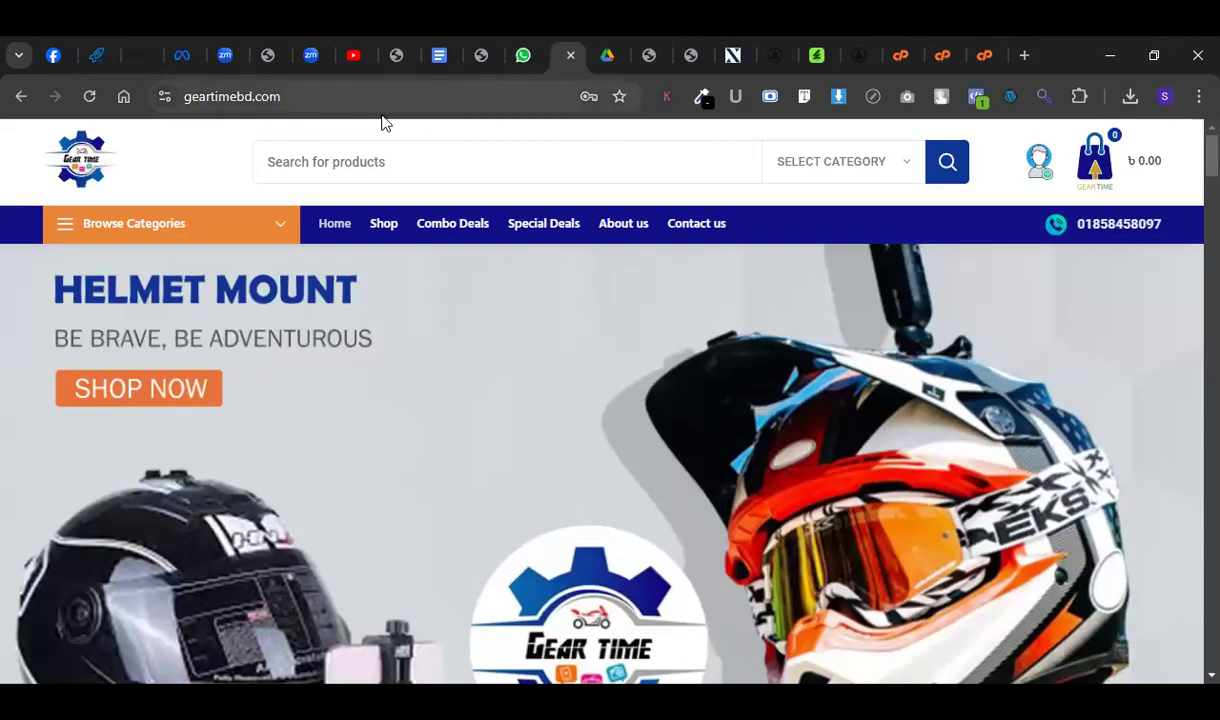
pyautogui.click(485, 40)
pyautogui.click(523, 40)
pyautogui.click(572, 40)
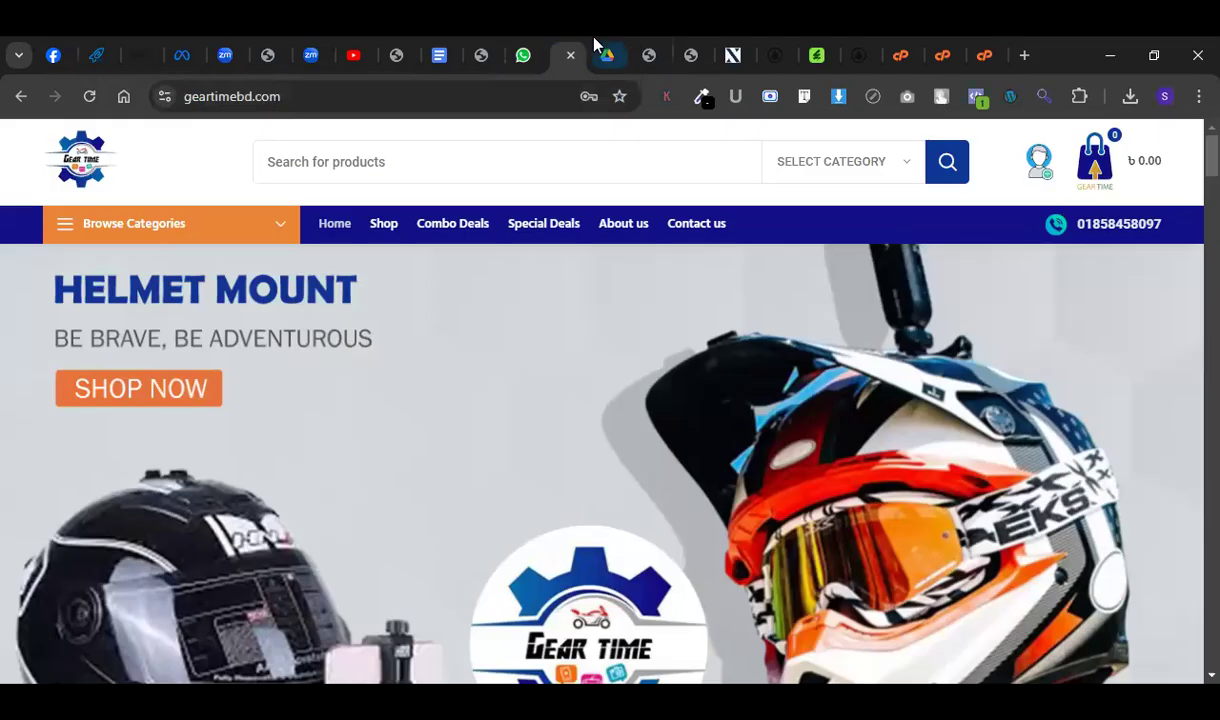
pyautogui.click(636, 48)
# Turn on Hide on desktop and Hide on mobile for the Top bar row of Header Electronics and save the row settings.
pyautogui.scroll(-2, 659, 477)
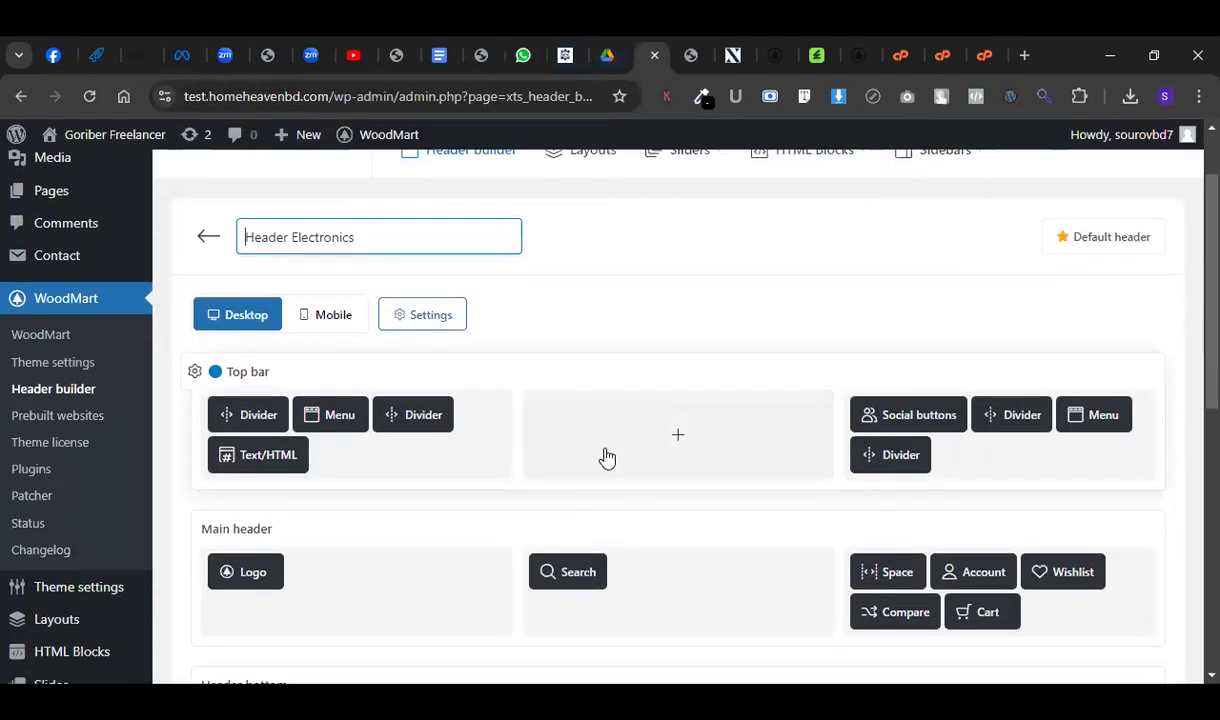
pyautogui.click(194, 372)
pyautogui.scroll(-1, 315, 422)
pyautogui.scroll(-4, 335, 417)
pyautogui.scroll(1, 352, 375)
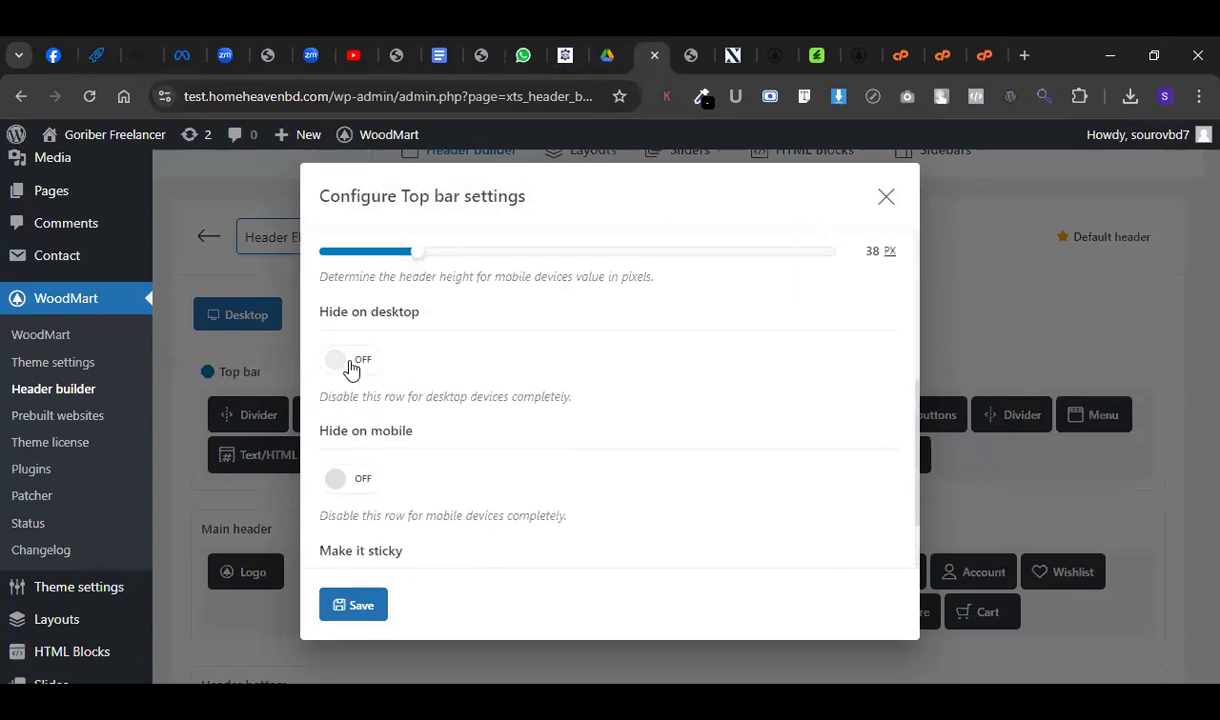
pyautogui.click(351, 365)
pyautogui.click(365, 482)
pyautogui.scroll(-1, 460, 496)
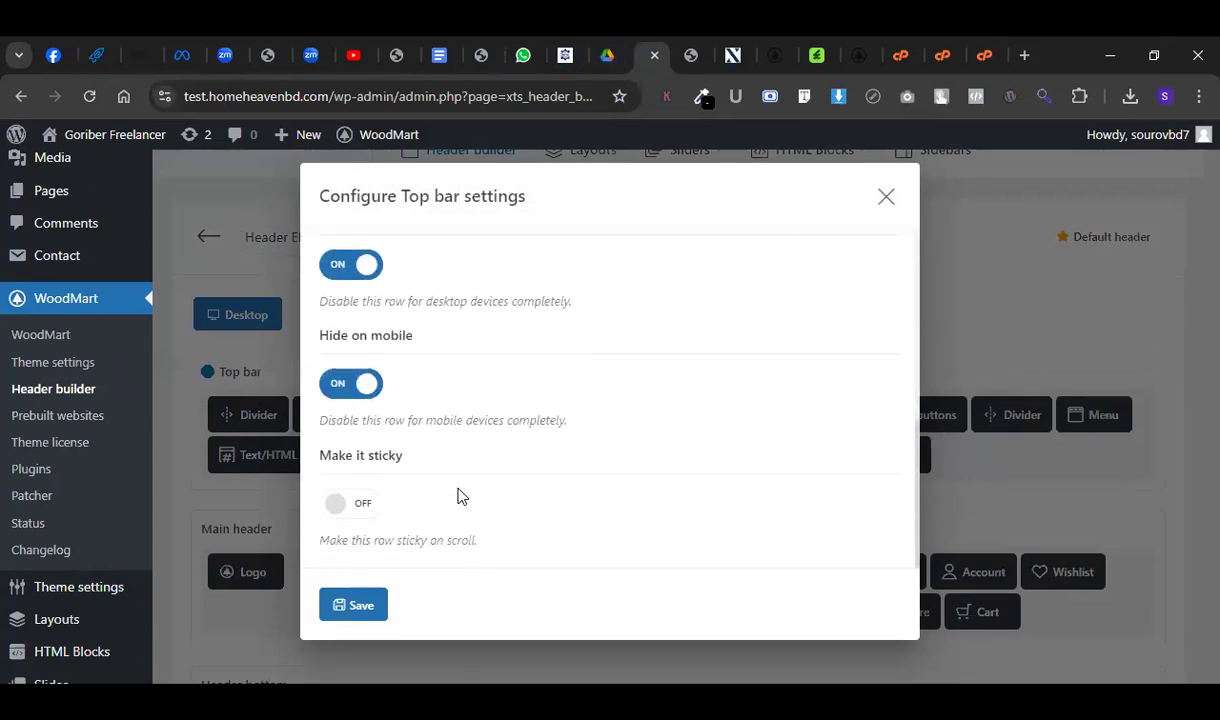
pyautogui.click(368, 608)
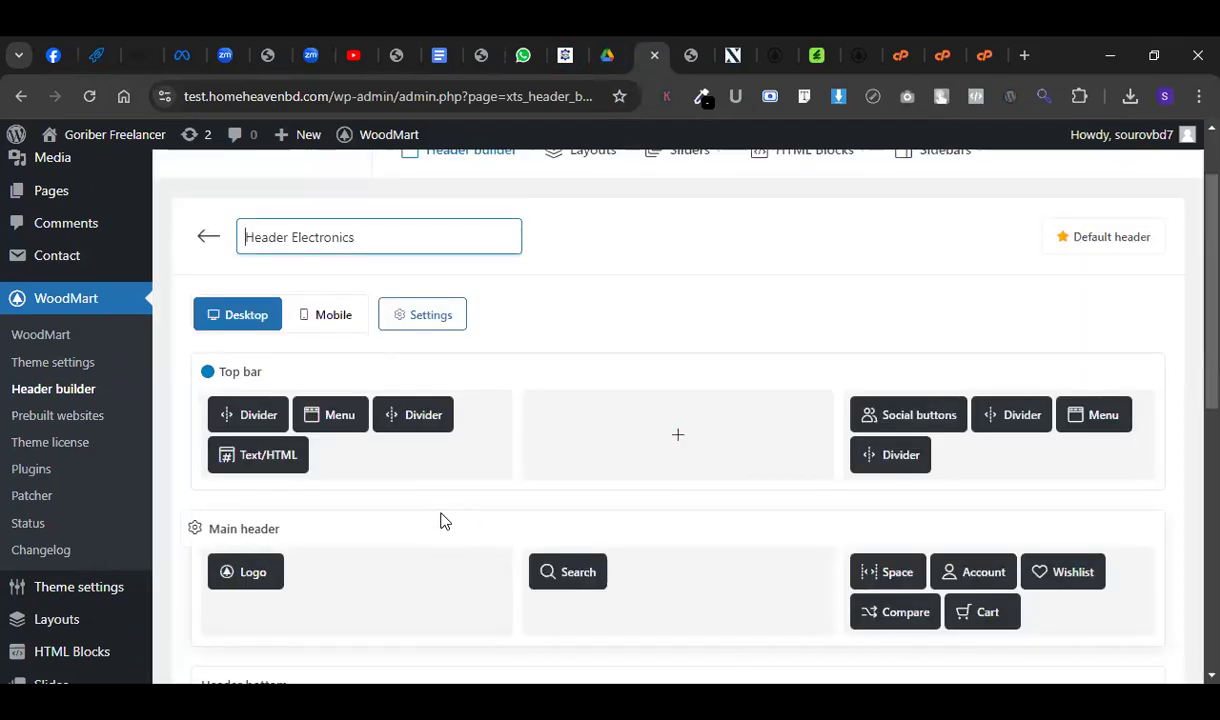
# Save Header Electronics and check the header on the test site's home page.
pyautogui.scroll(-4, 441, 518)
pyautogui.scroll(1, 441, 518)
pyautogui.scroll(-1, 346, 483)
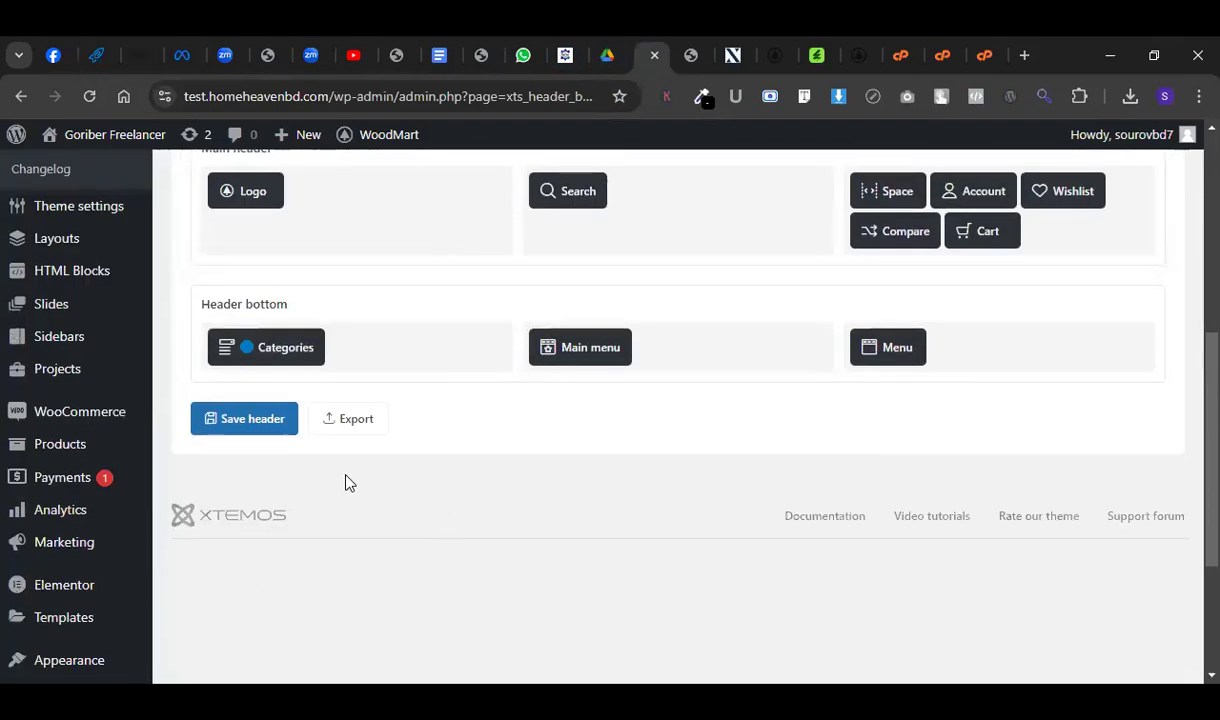
pyautogui.click(257, 420)
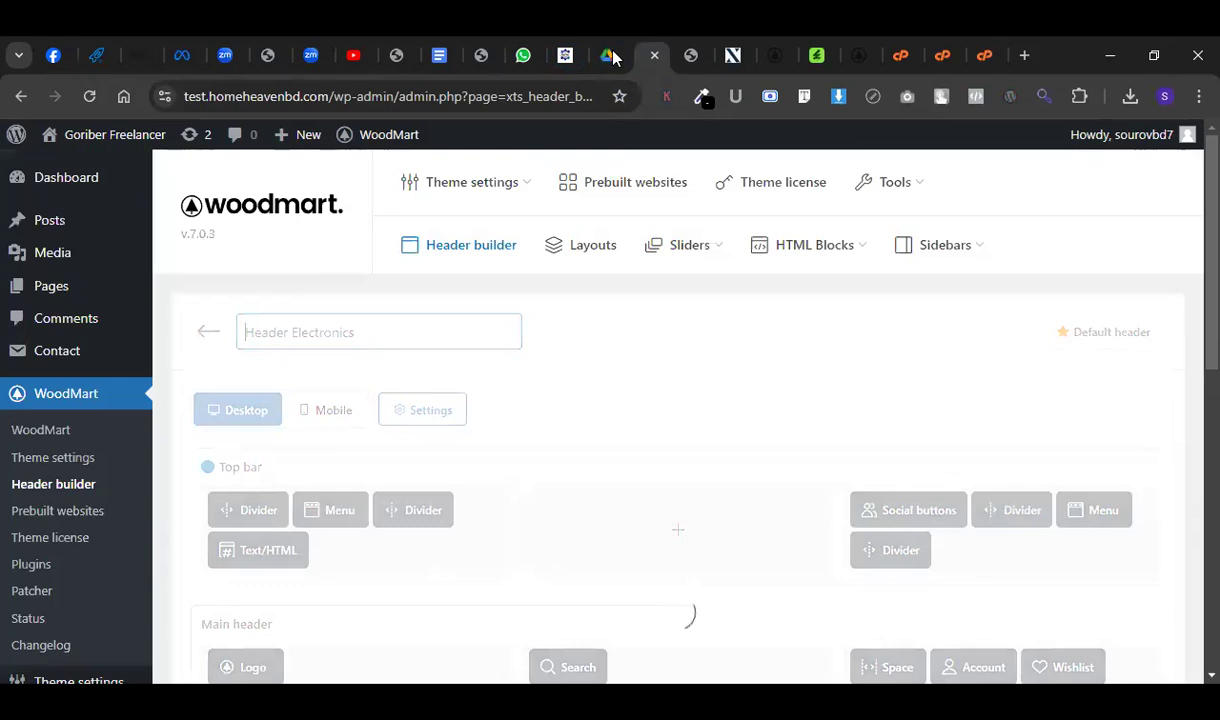
pyautogui.hotkey('ctrl', 'Tab')
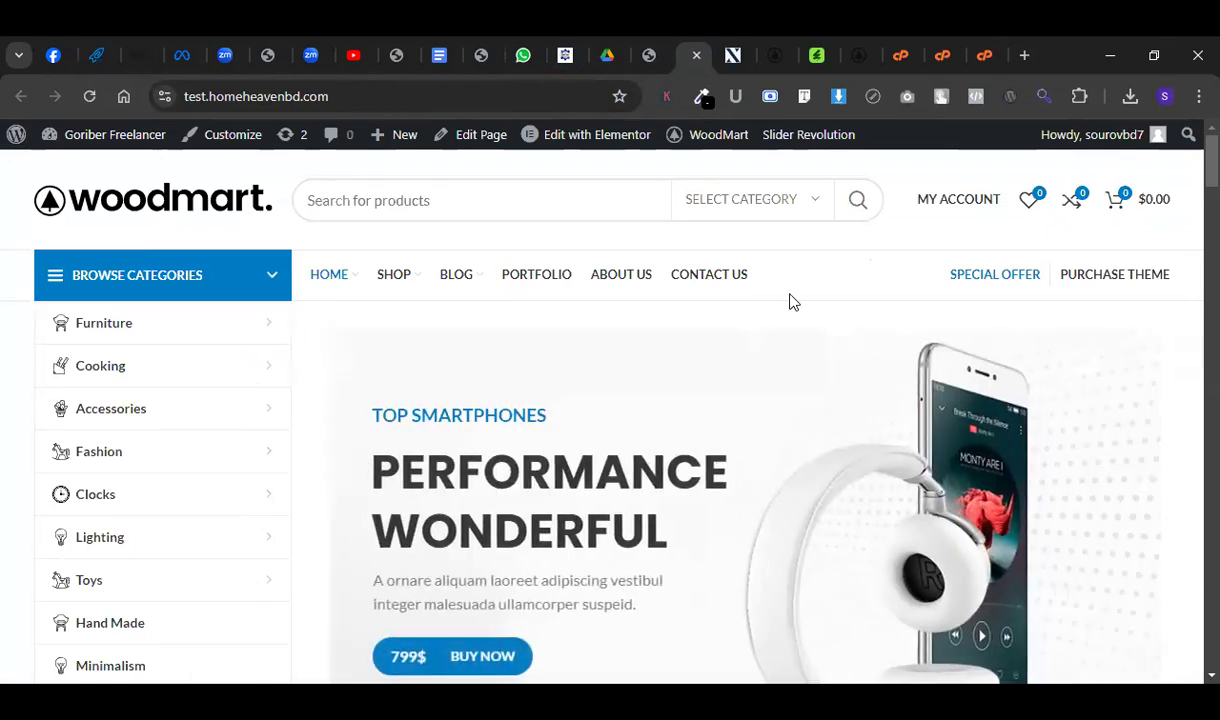
# Open the main header's Logo settings and download the Gear Time site's logo as a JPEG image into the perfume subfolder New folder.
pyautogui.click(661, 45)
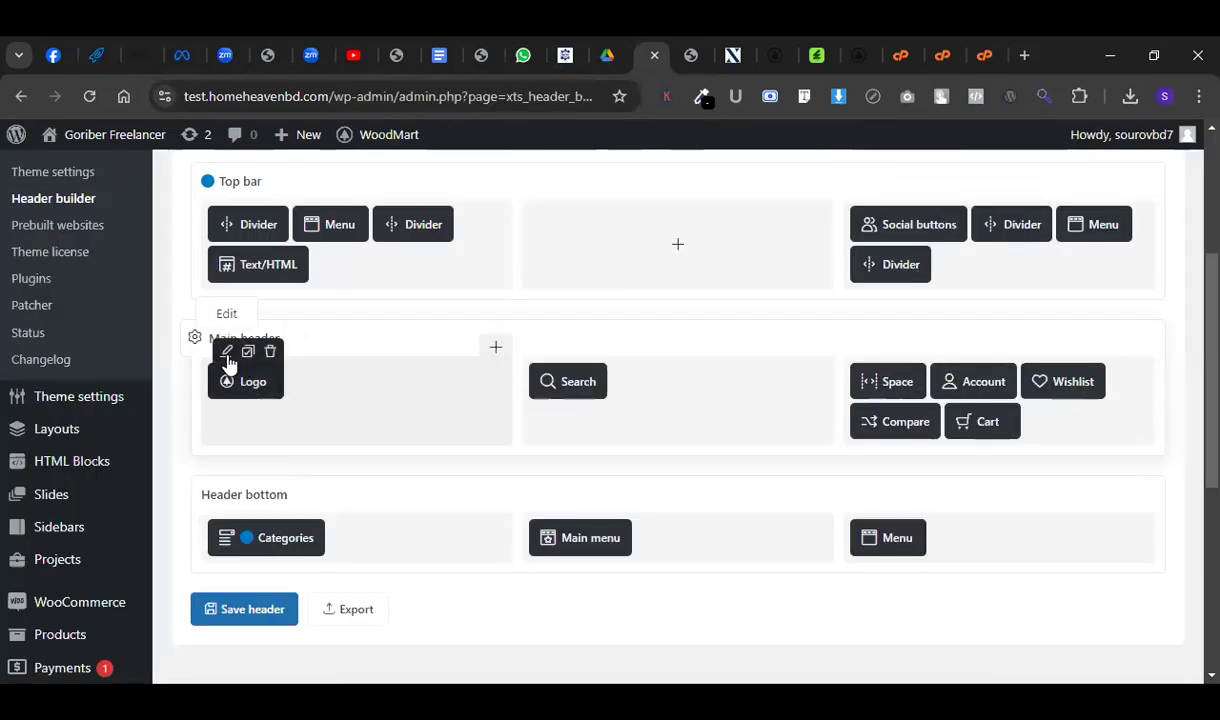
pyautogui.click(227, 350)
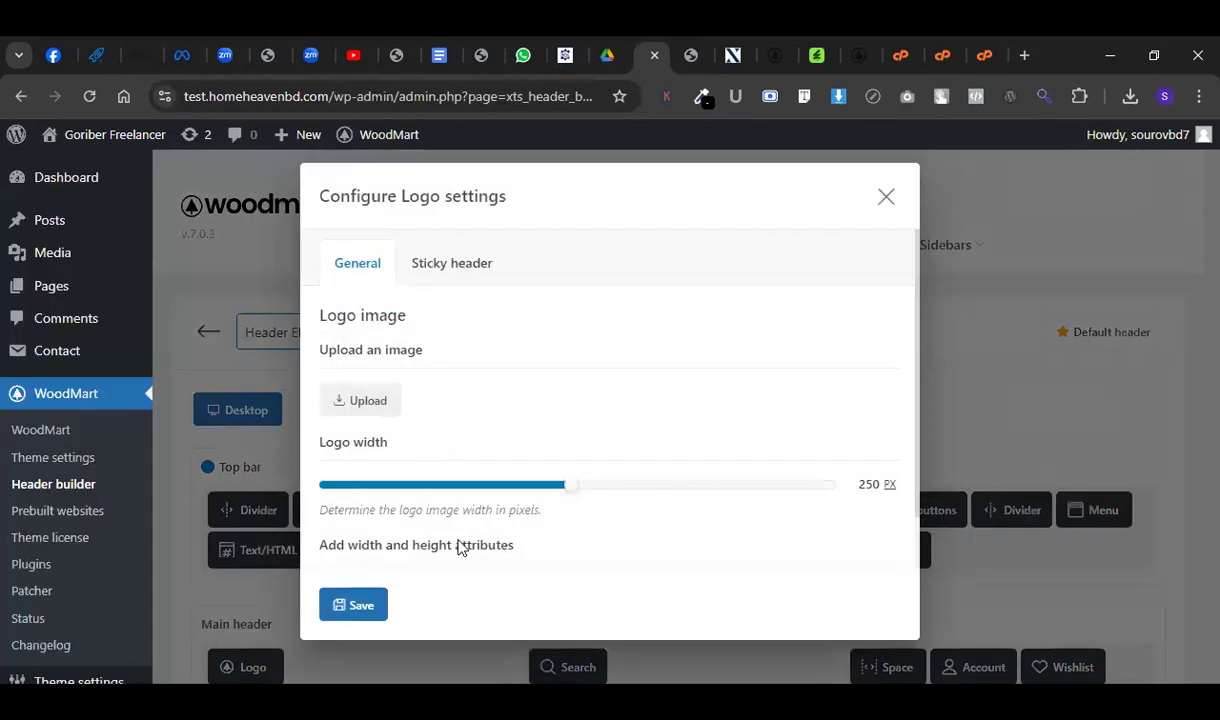
pyautogui.click(563, 55)
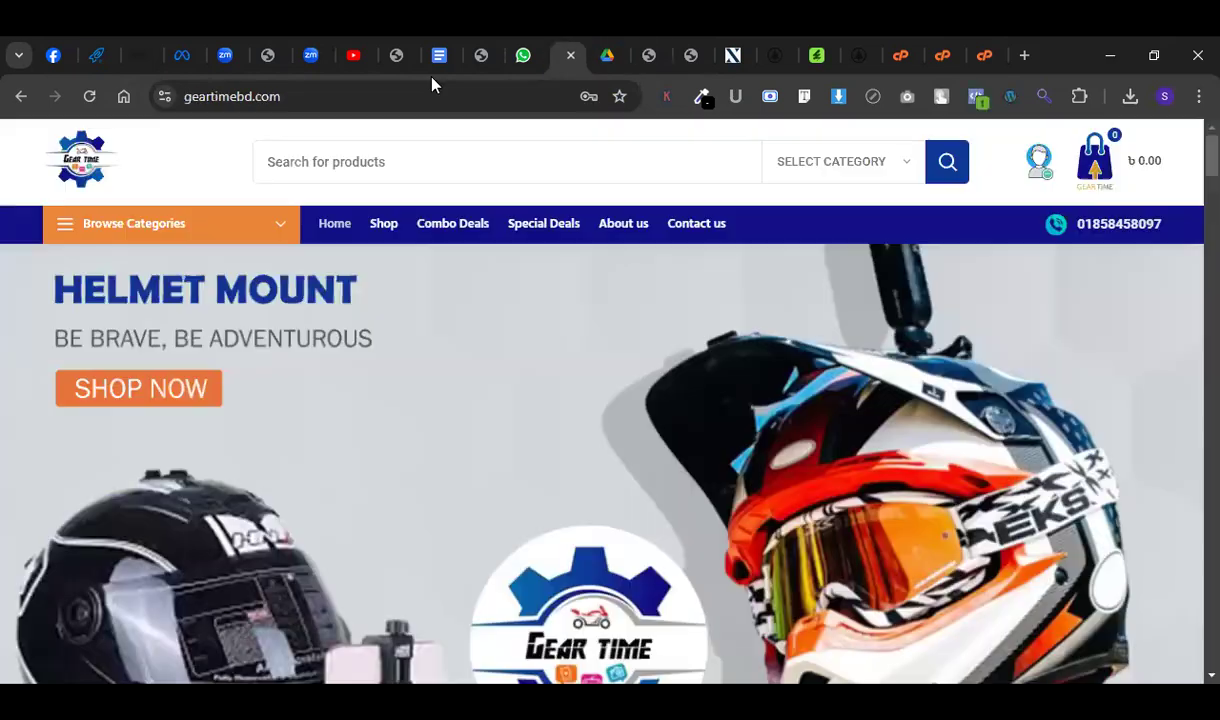
pyautogui.rightClick(84, 185)
pyautogui.click(198, 472)
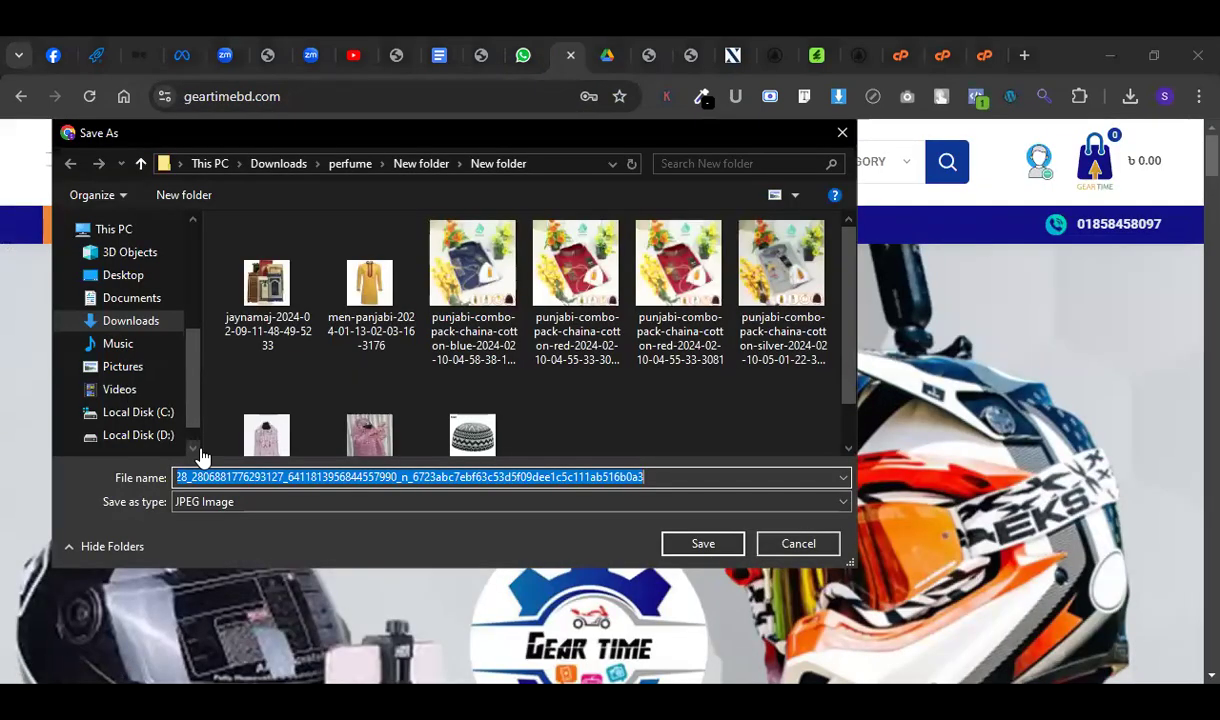
pyautogui.press('Return')
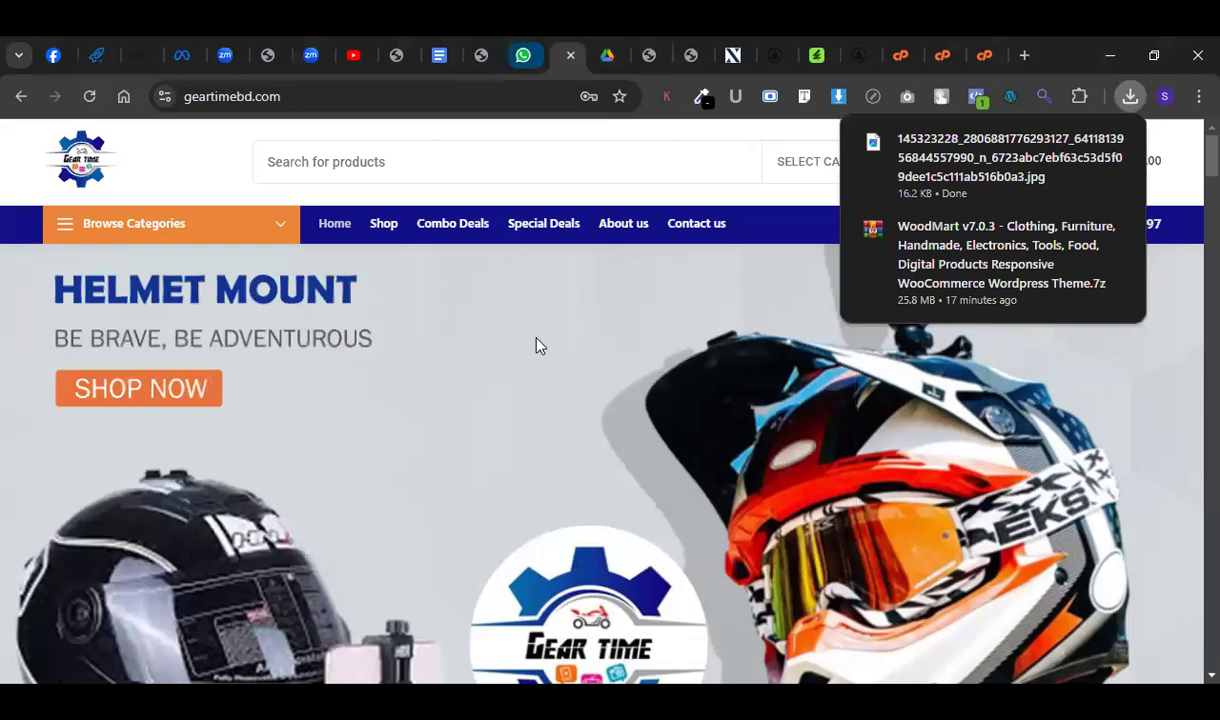
pyautogui.click(481, 55)
pyautogui.click(607, 55)
pyautogui.click(649, 55)
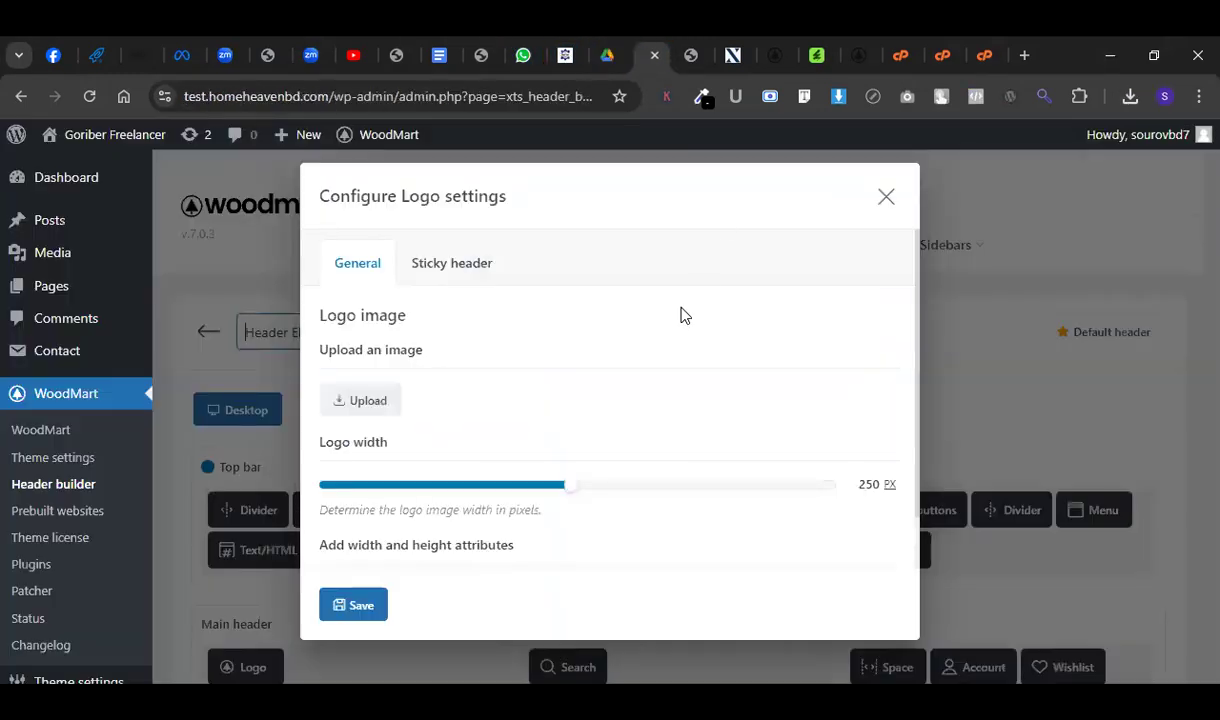
# Open the file upload for the Logo image and look through Downloads and Desktop for the downloaded logo file.
pyautogui.click(391, 402)
pyautogui.click(90, 214)
pyautogui.click(642, 445)
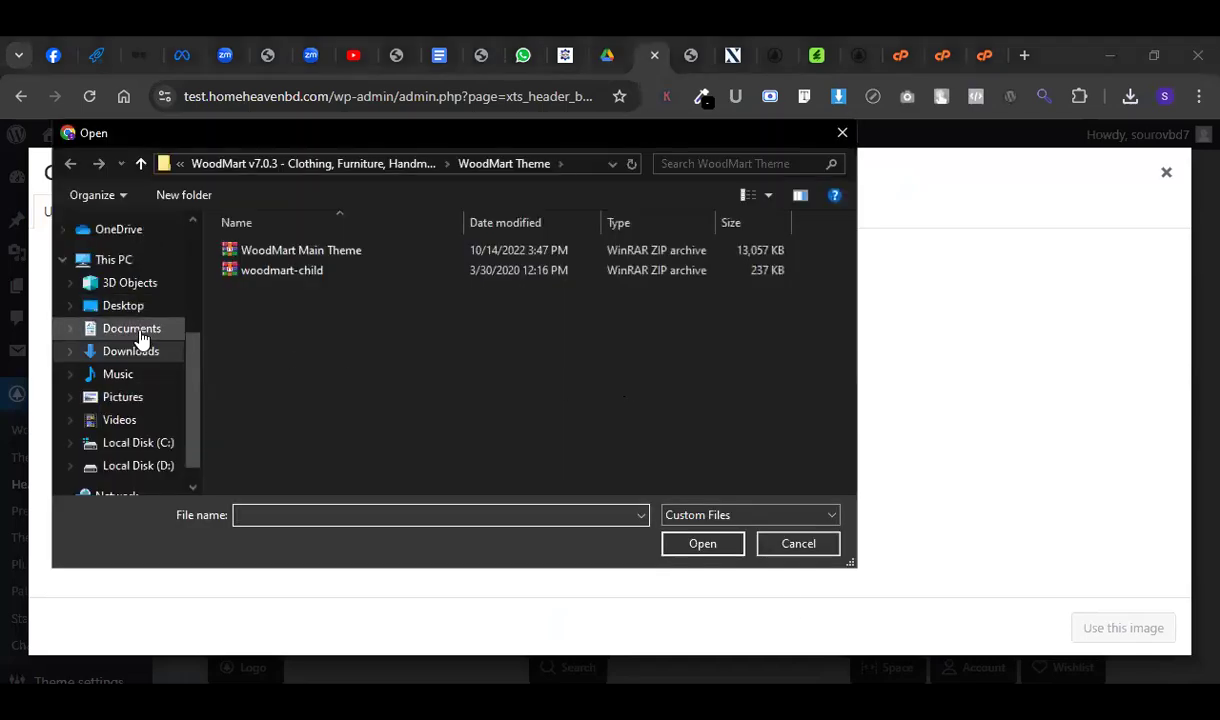
pyautogui.click(133, 352)
pyautogui.click(273, 295)
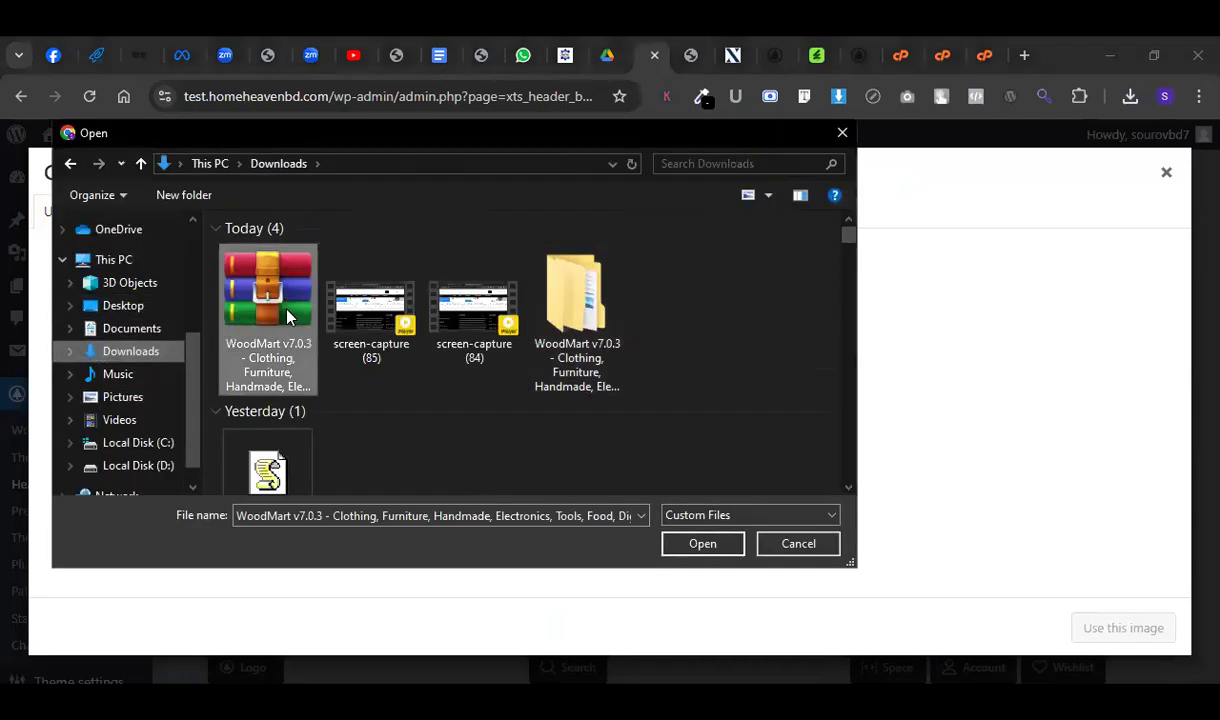
pyautogui.click(155, 305)
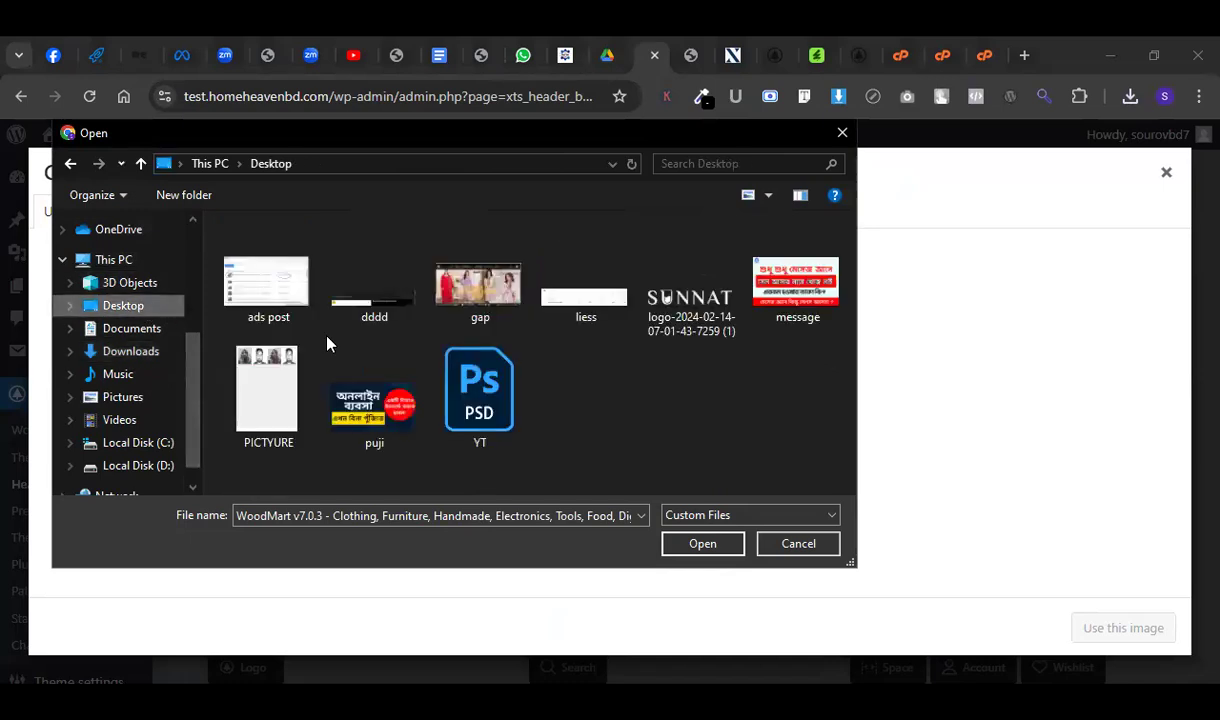
pyautogui.click(148, 351)
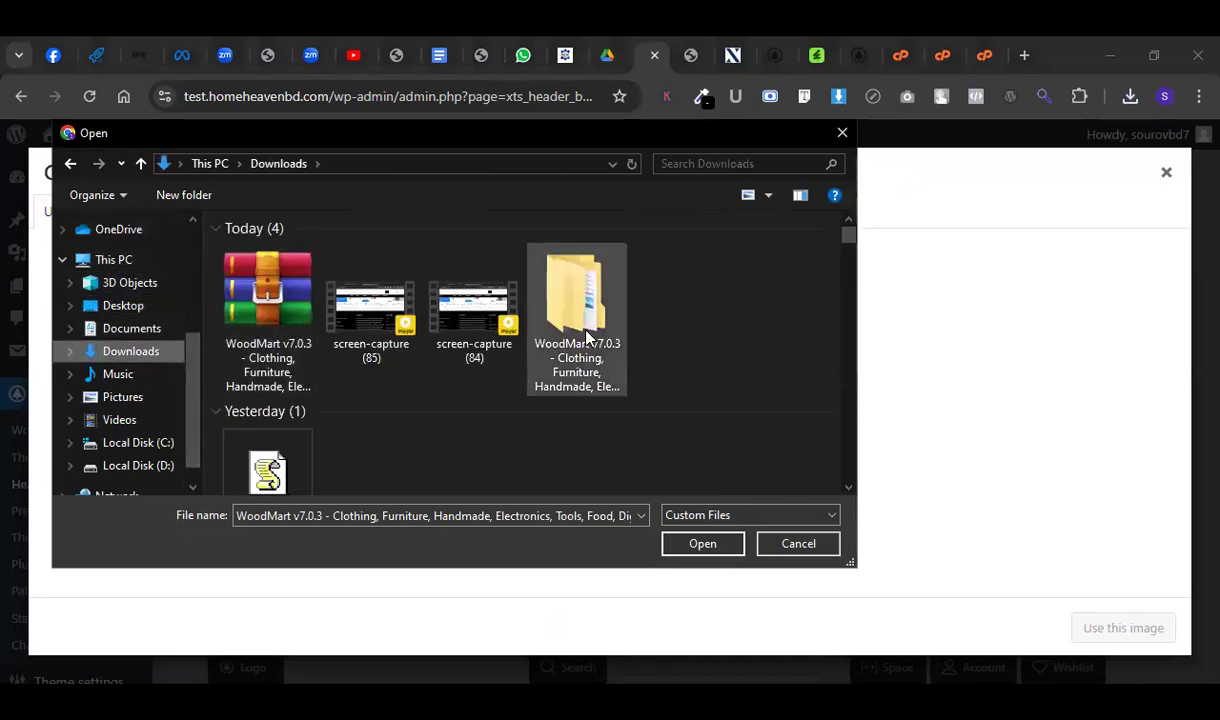
pyautogui.rightClick(667, 300)
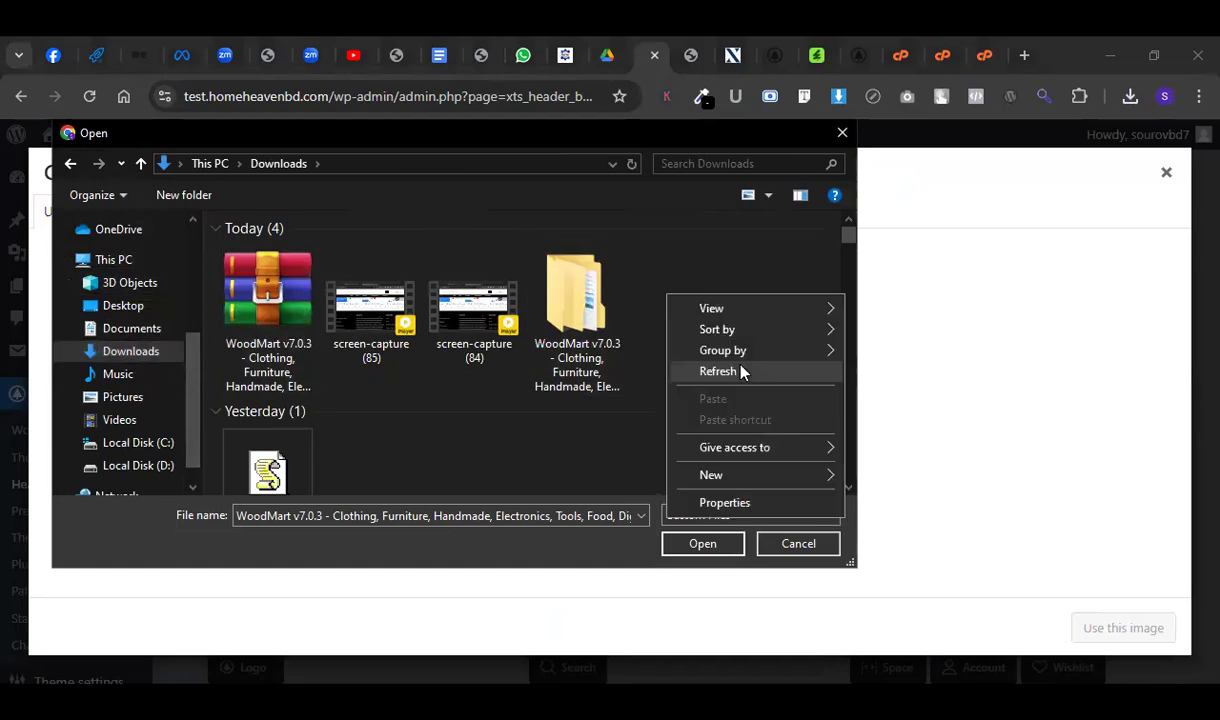
pyautogui.click(741, 368)
pyautogui.click(842, 132)
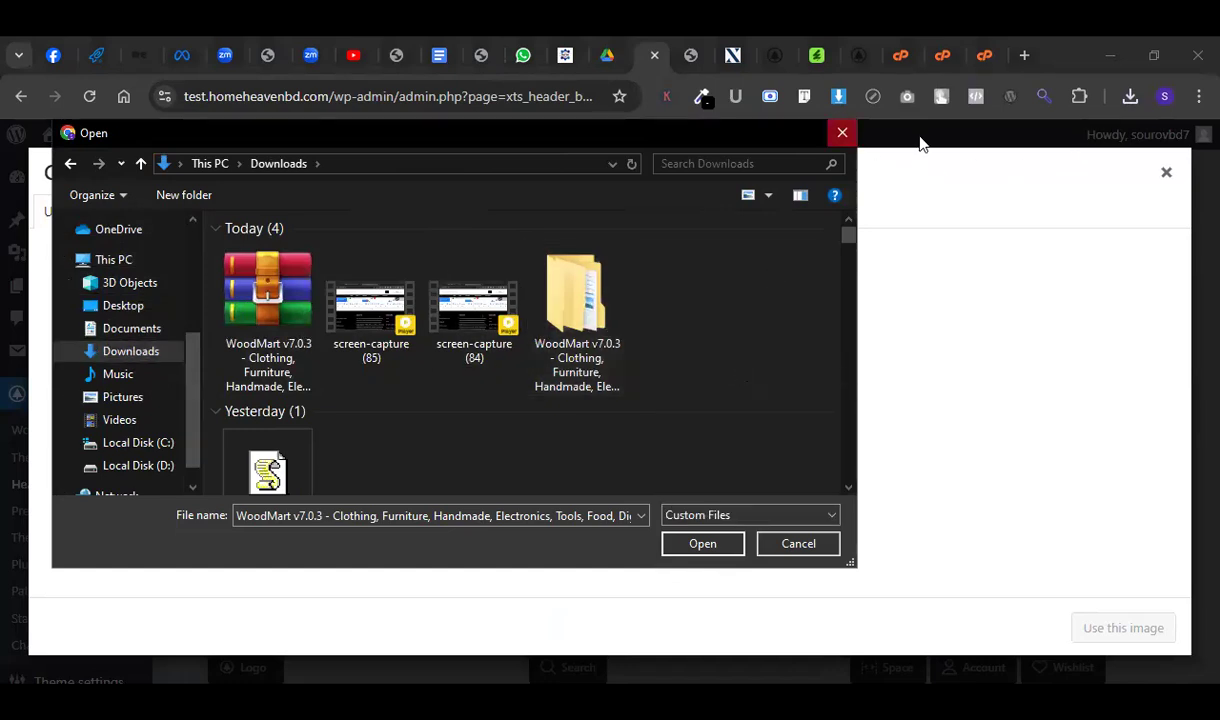
# Locate the newly downloaded logo JPEG in its folder from the recent download history.
pyautogui.click(1129, 96)
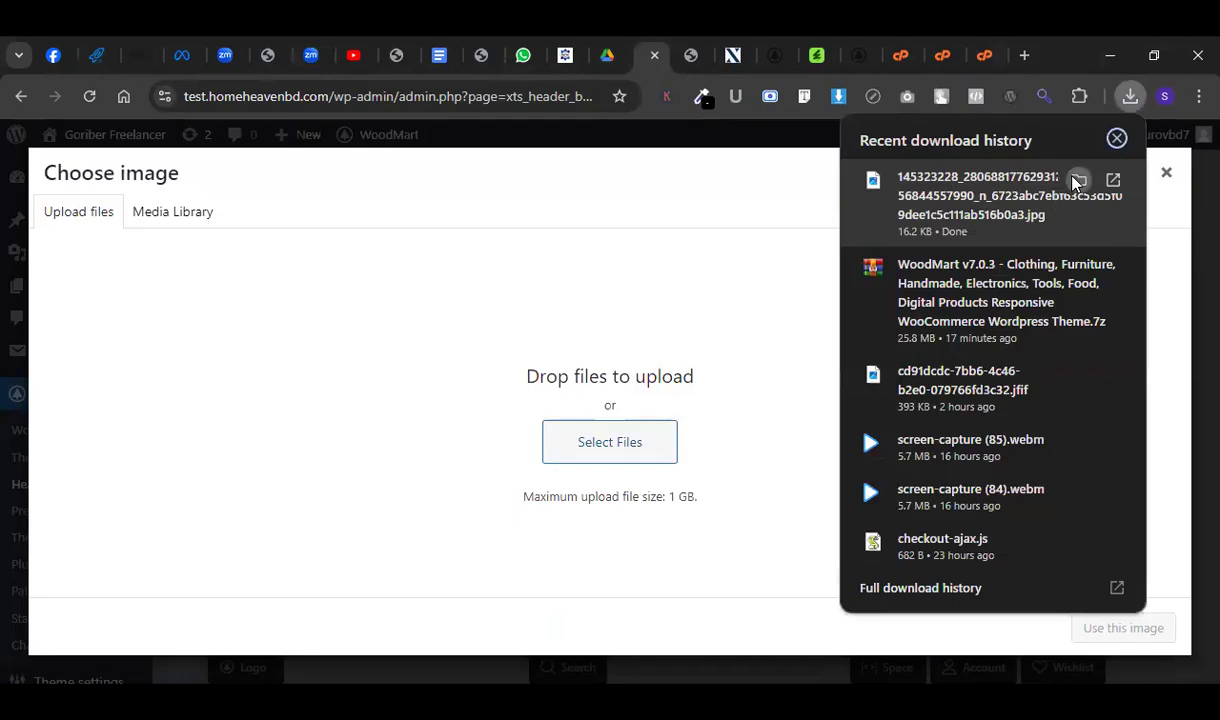
pyautogui.click(1073, 178)
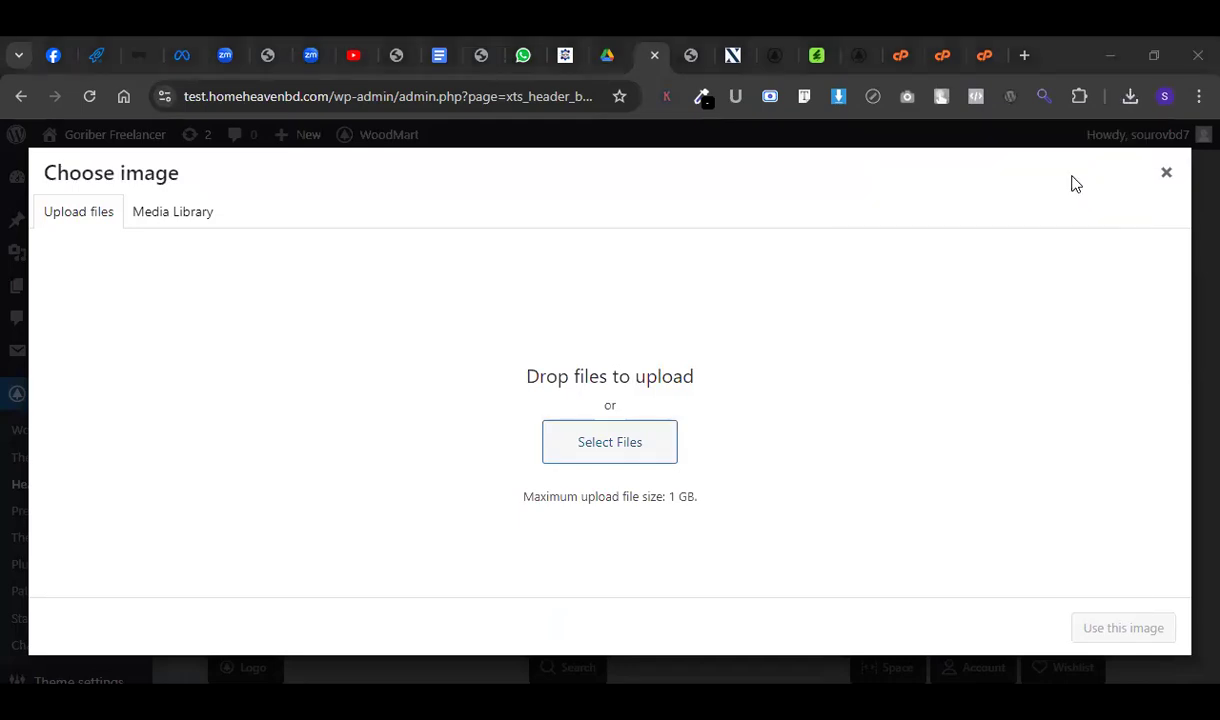
pyautogui.click(449, 461)
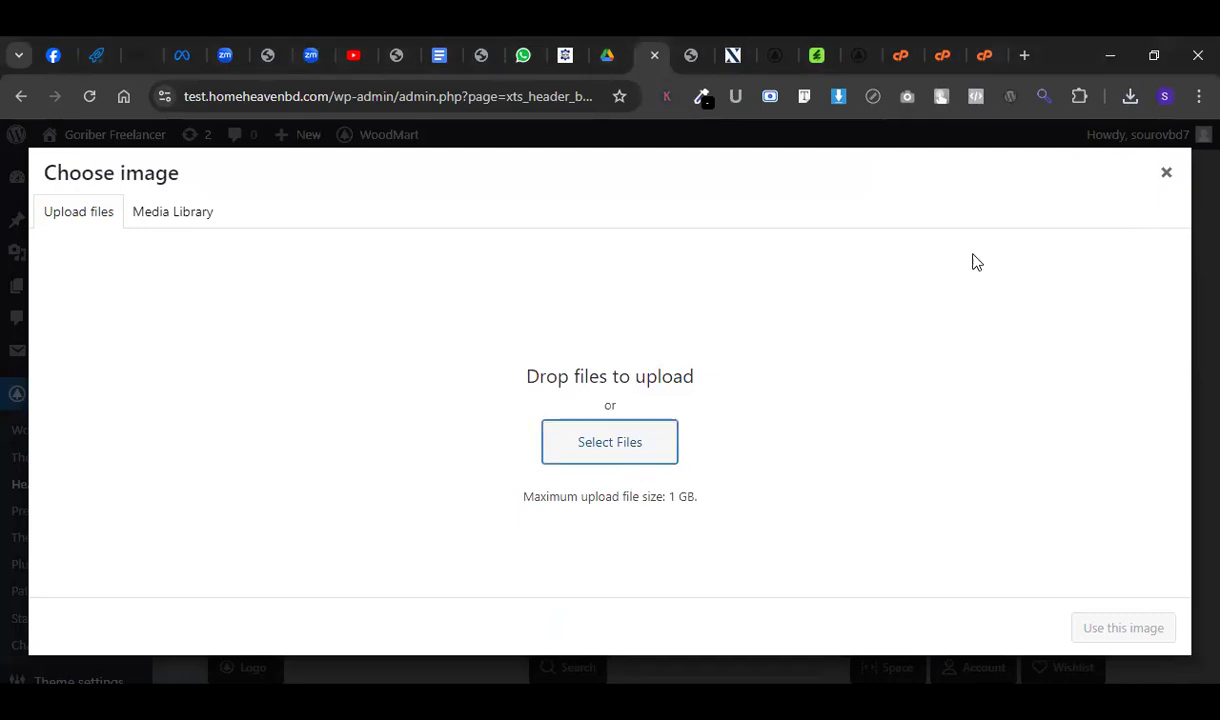
pyautogui.click(594, 444)
pyautogui.click(595, 443)
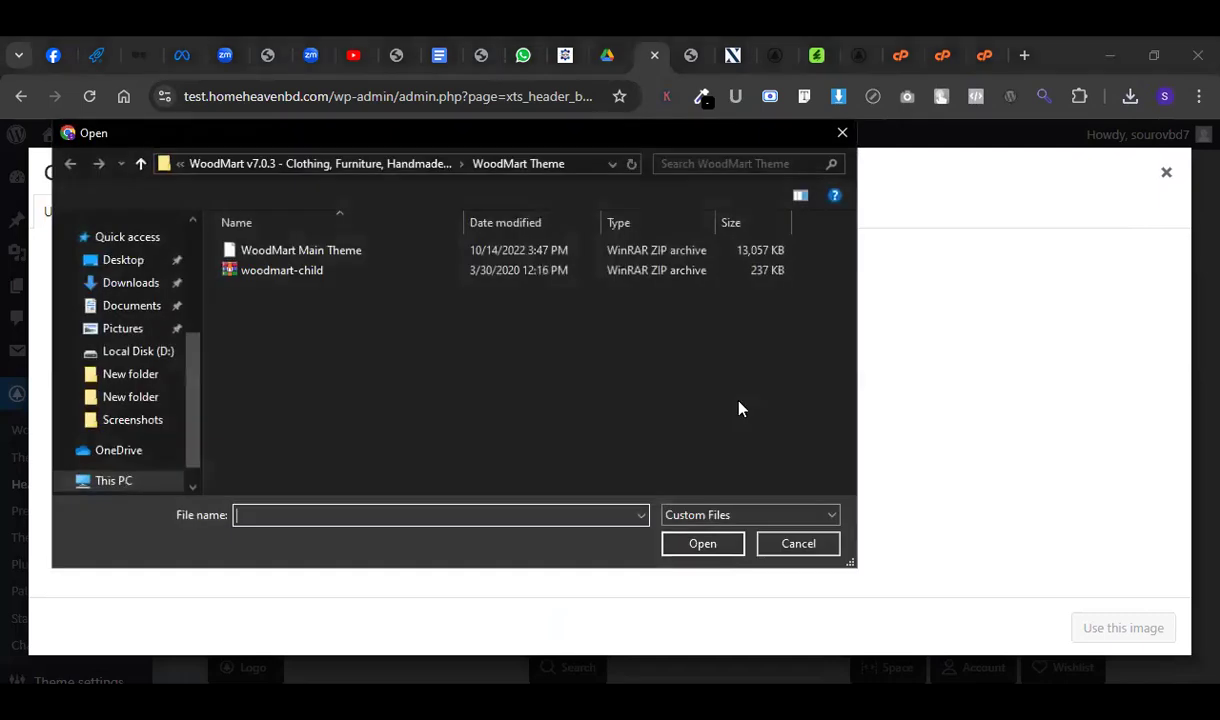
pyautogui.click(130, 351)
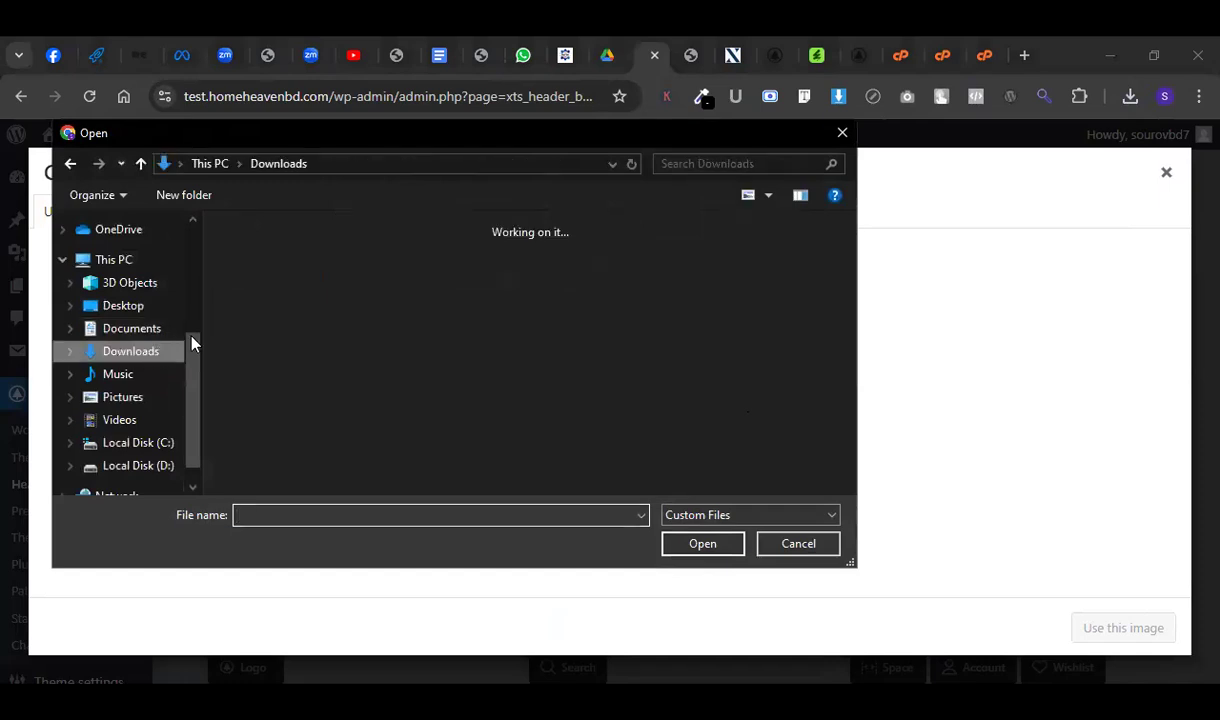
pyautogui.scroll(-3, 260, 300)
pyautogui.scroll(5, 268, 310)
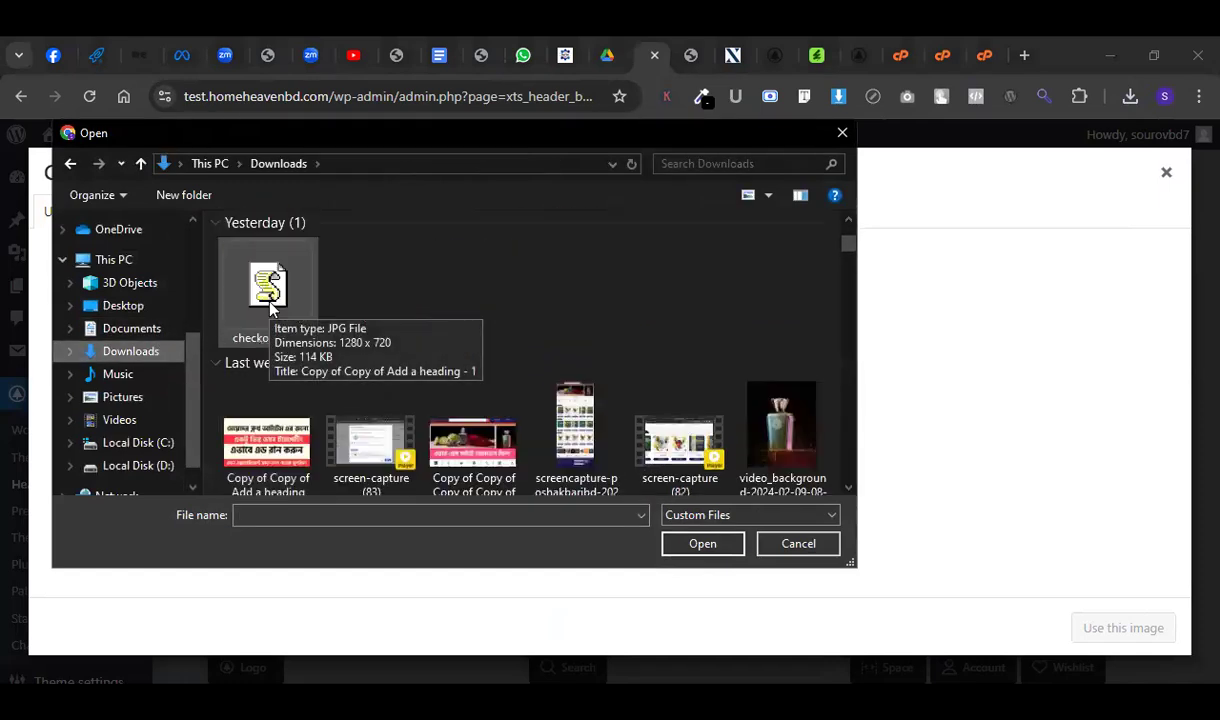
pyautogui.click(140, 306)
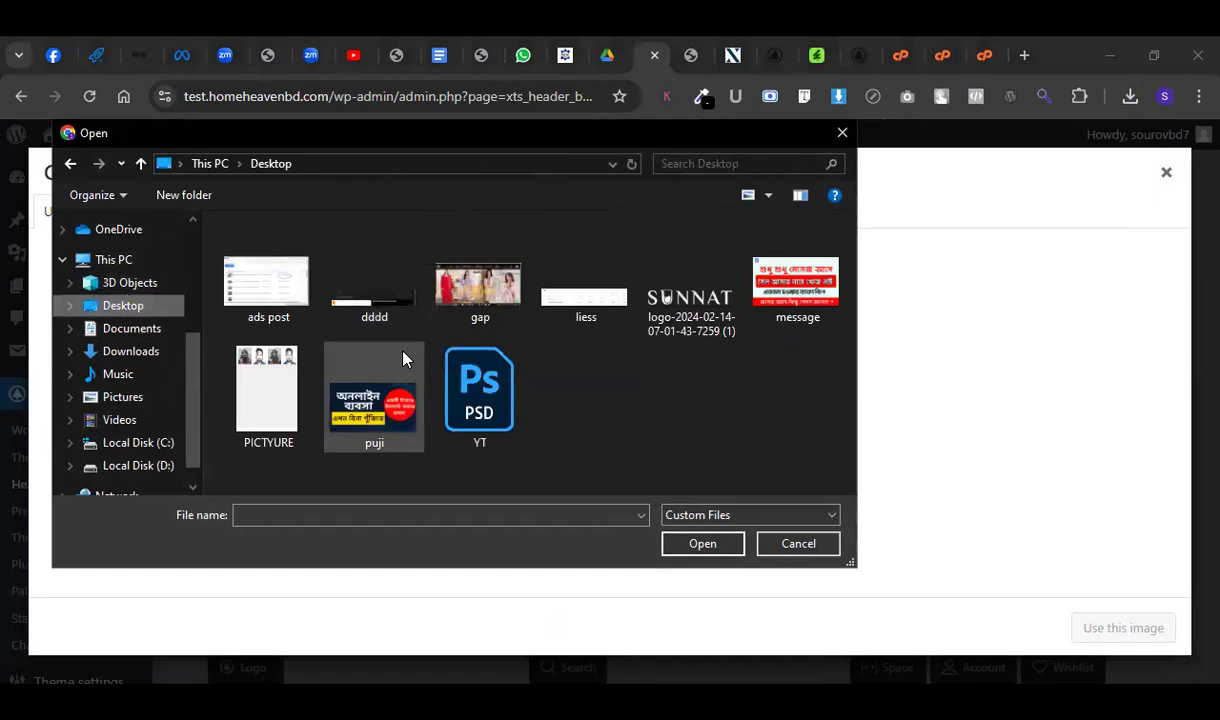
pyautogui.rightClick(660, 400)
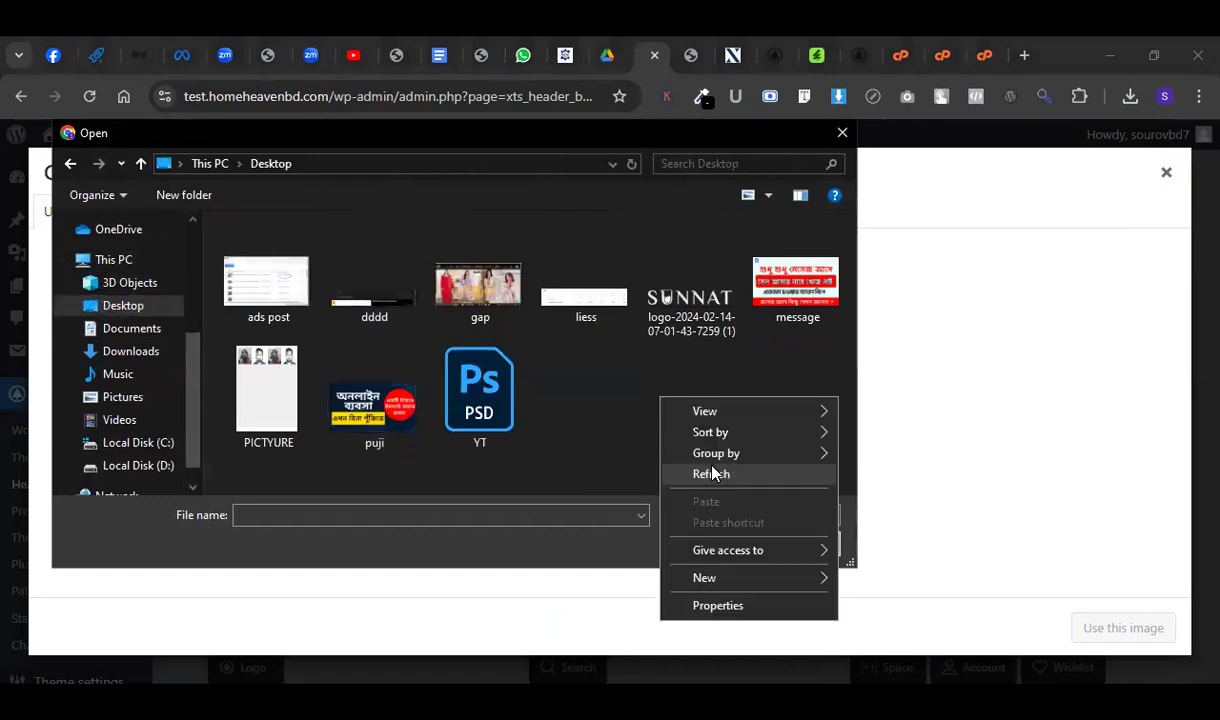
pyautogui.click(712, 474)
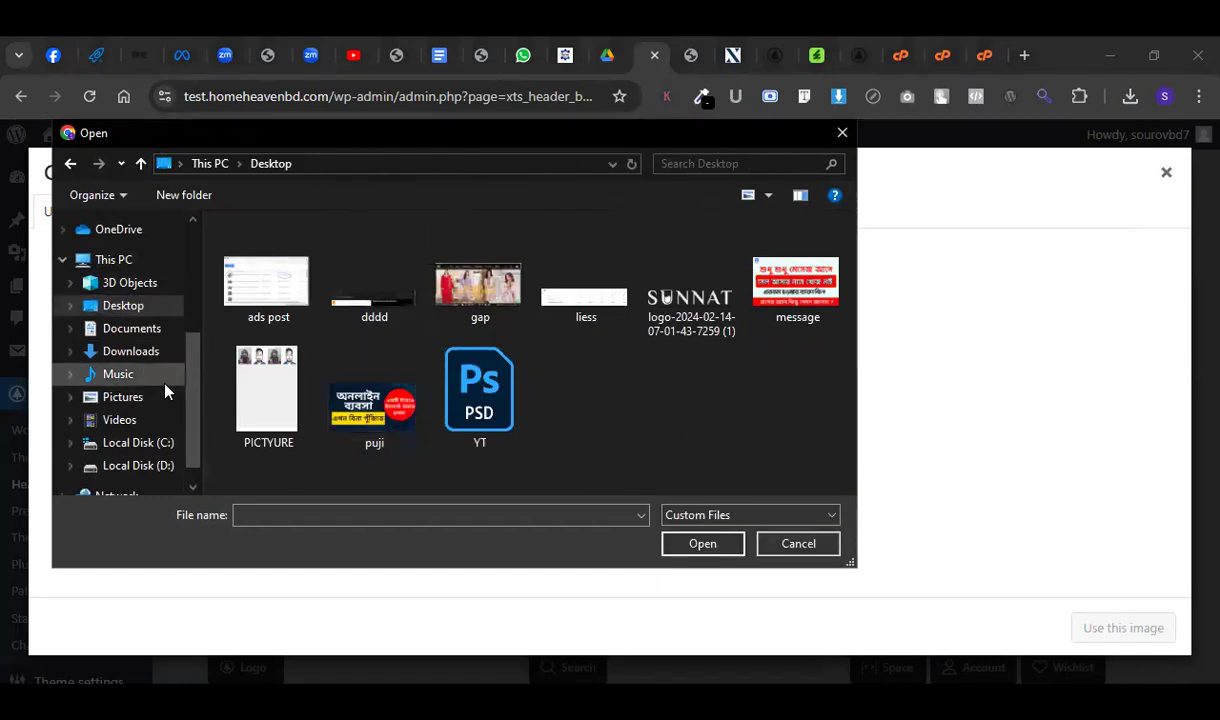
pyautogui.click(667, 320)
pyautogui.click(722, 546)
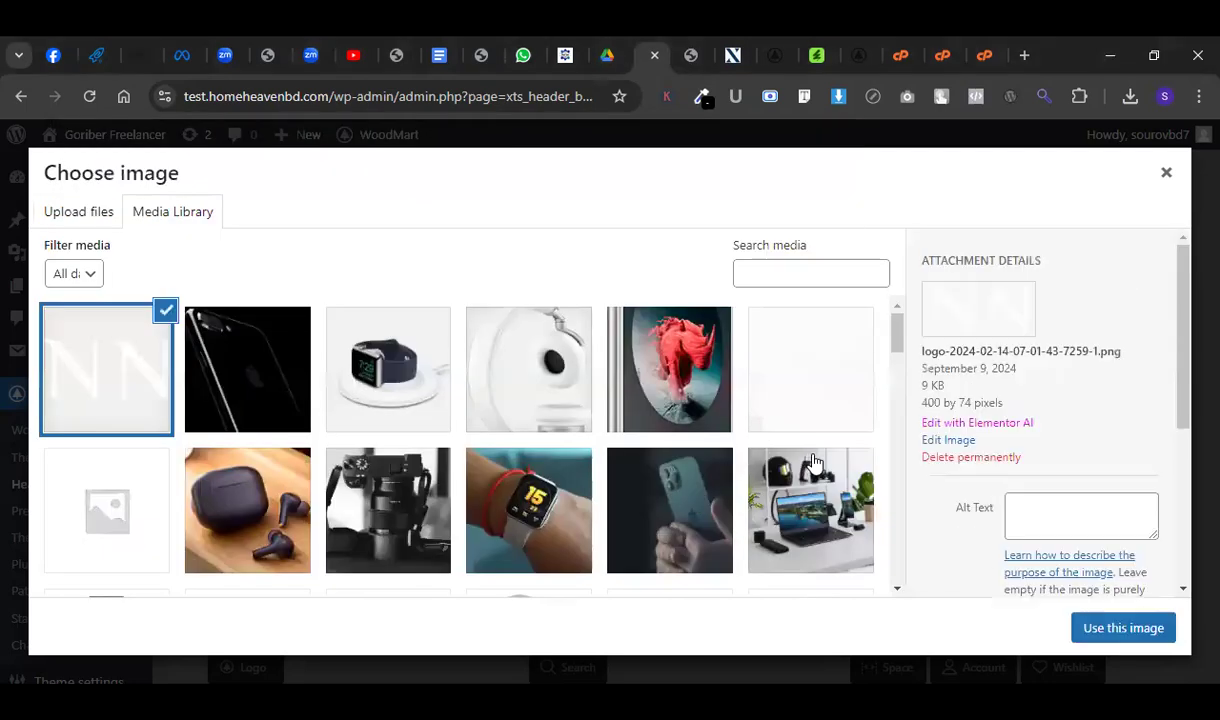
pyautogui.click(1113, 631)
pyautogui.click(378, 610)
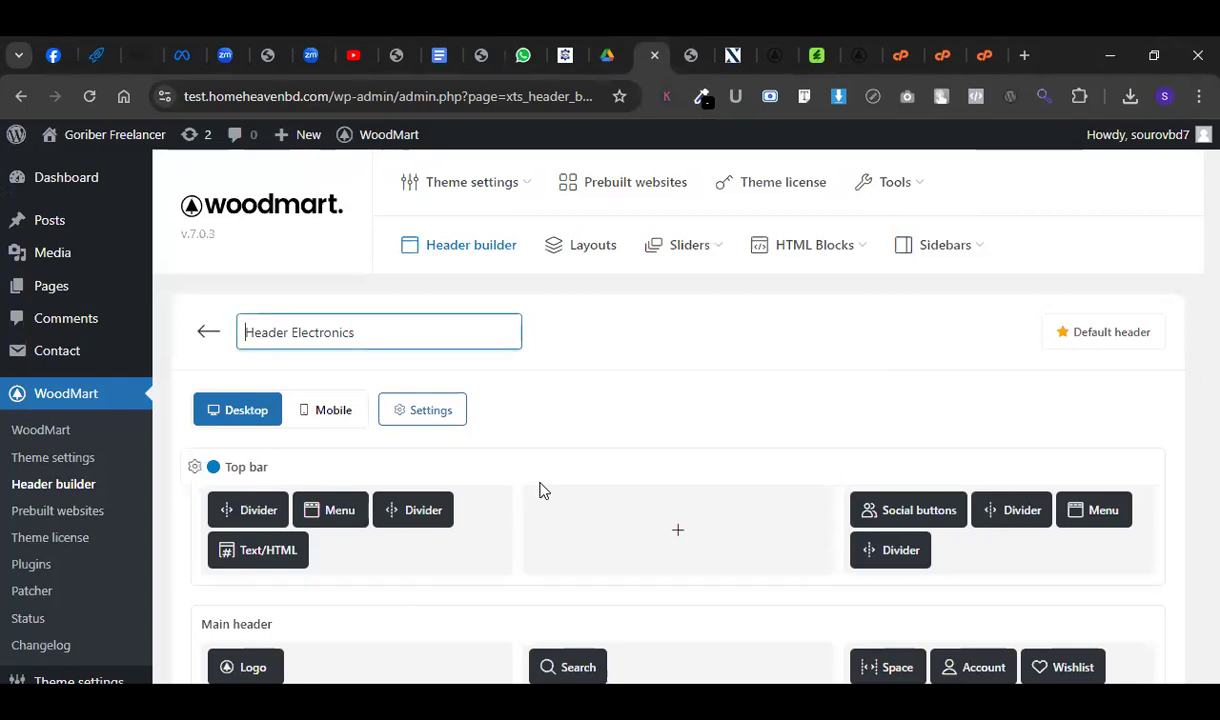
# Set the Main header row's background color to dark navy 070132 and close its settings.
pyautogui.scroll(-1, 440, 487)
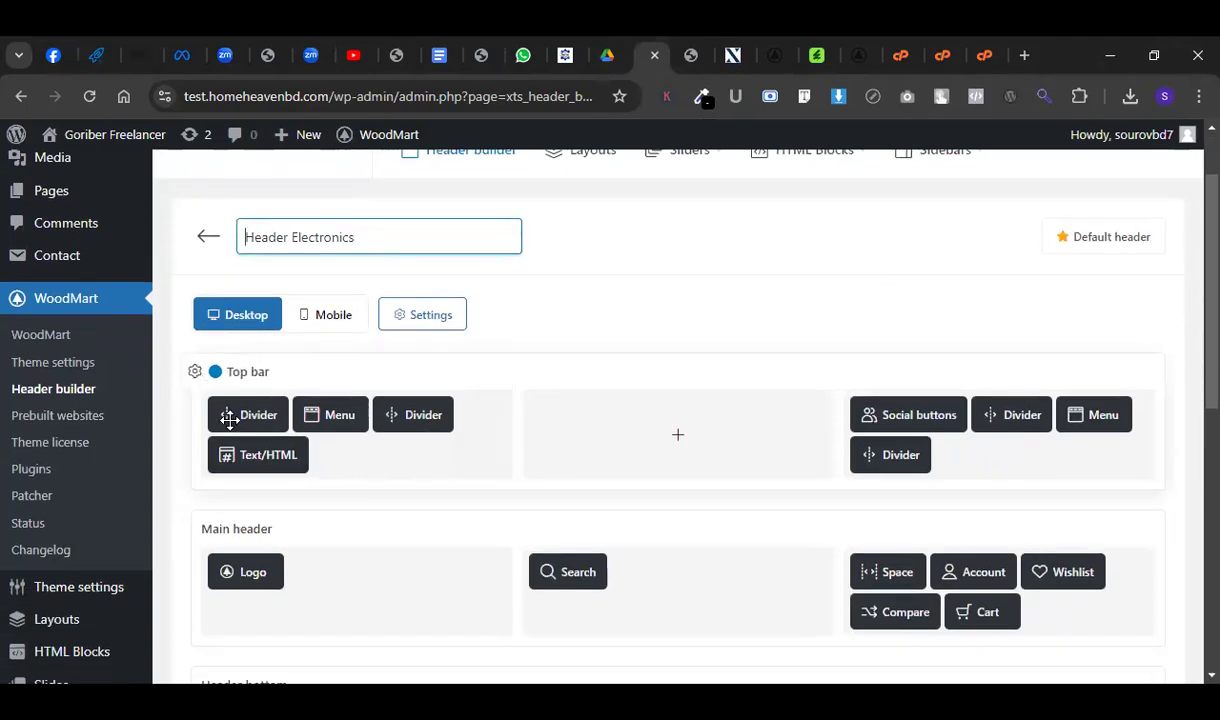
pyautogui.scroll(-2, 268, 415)
pyautogui.click(195, 339)
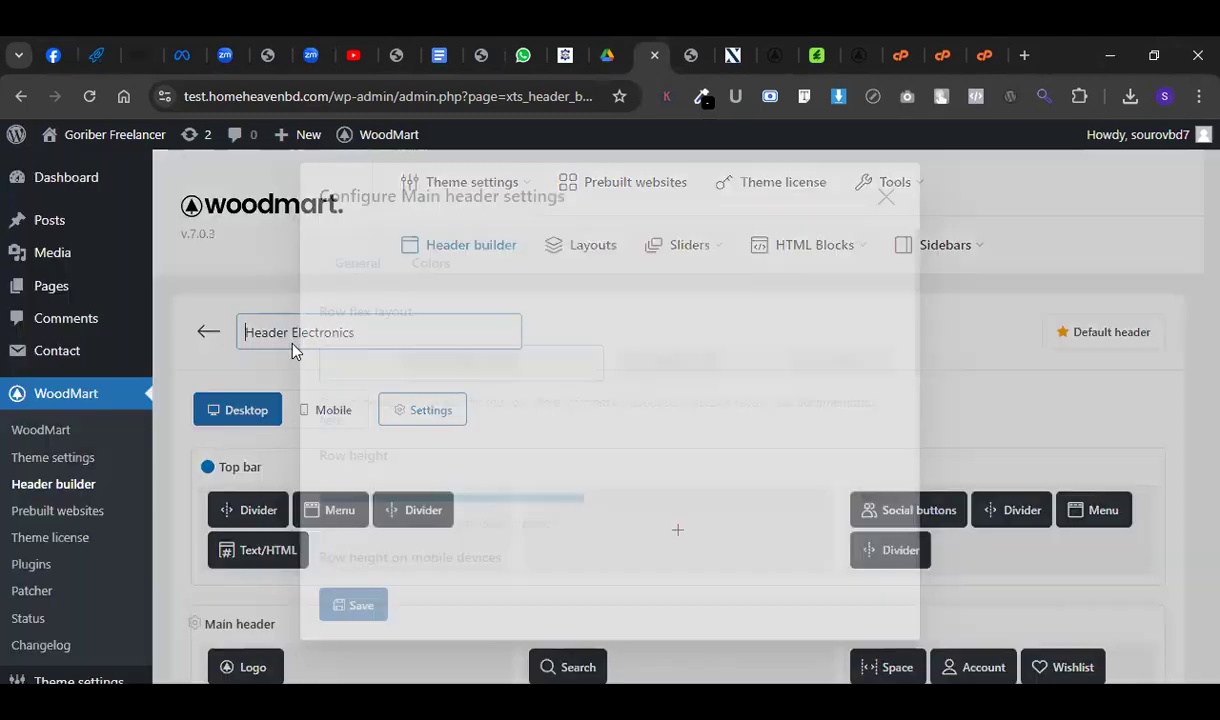
pyautogui.click(433, 265)
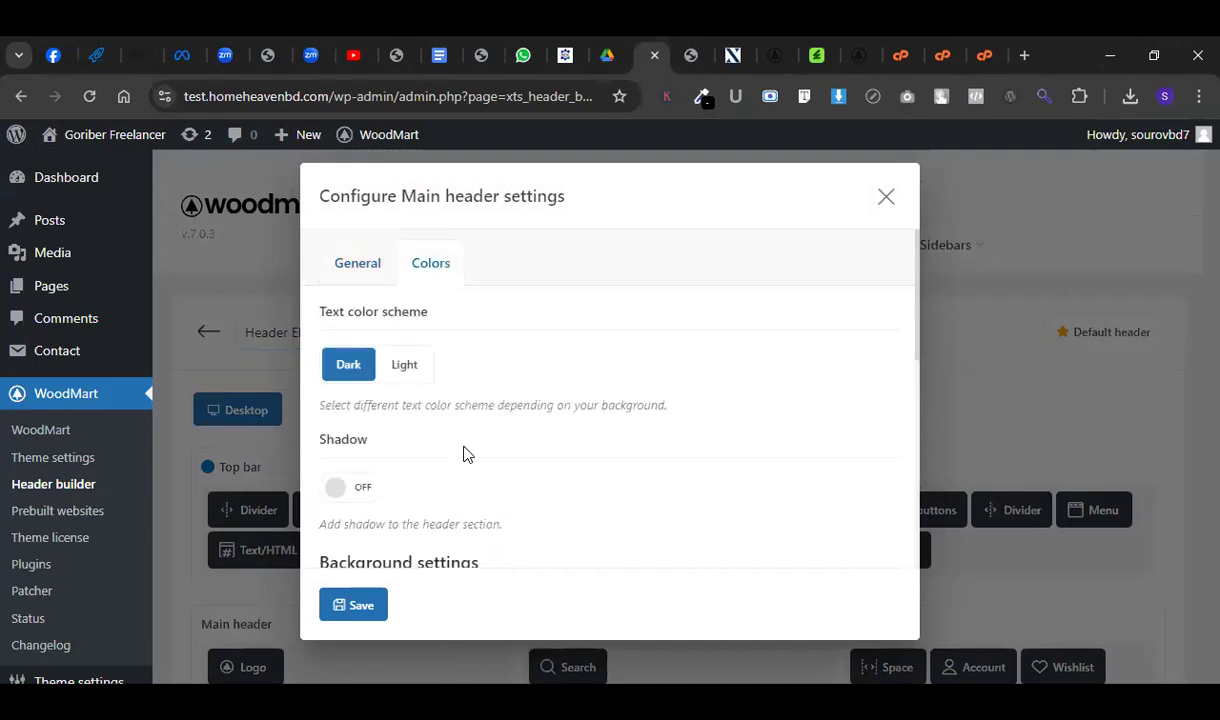
pyautogui.scroll(-4, 463, 454)
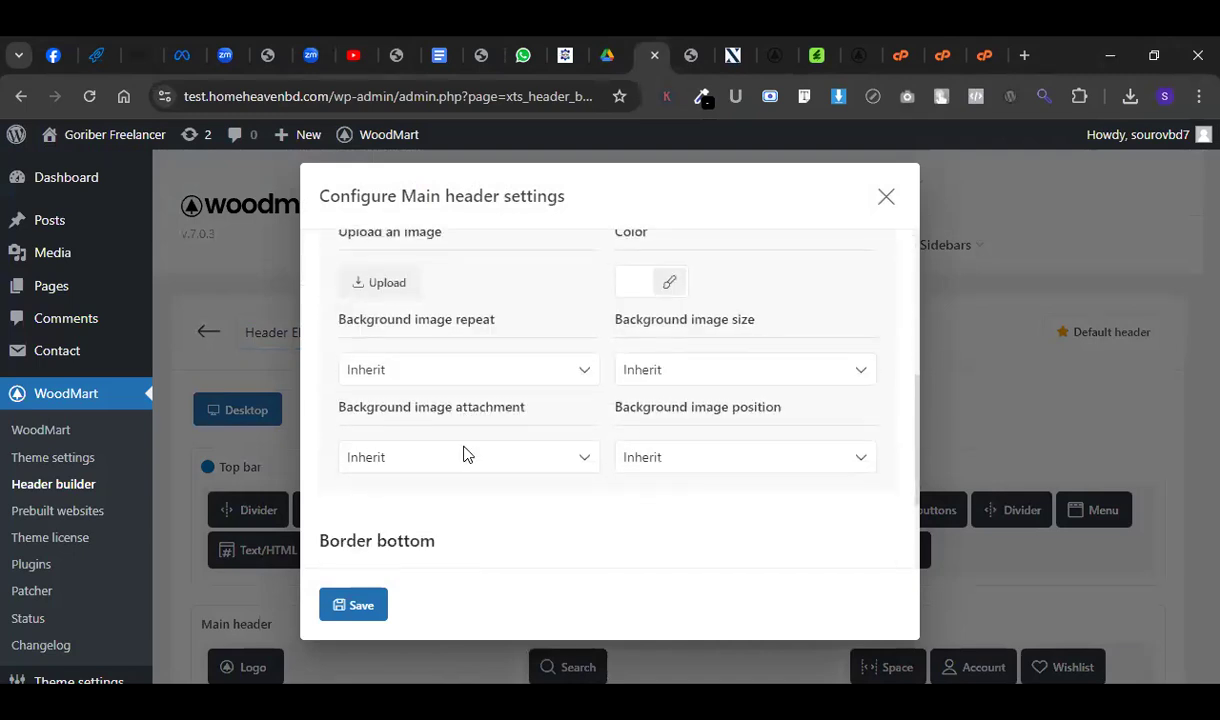
pyautogui.click(638, 286)
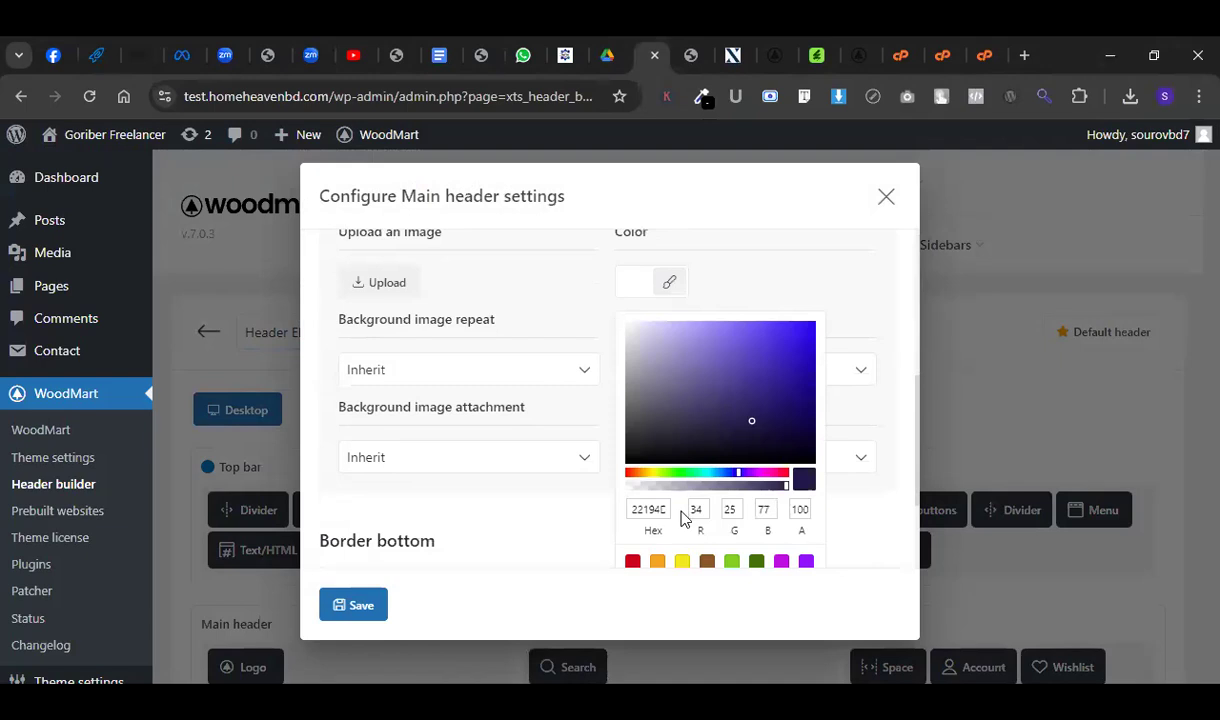
pyautogui.moveTo(755, 424); pyautogui.dragTo(812, 440)
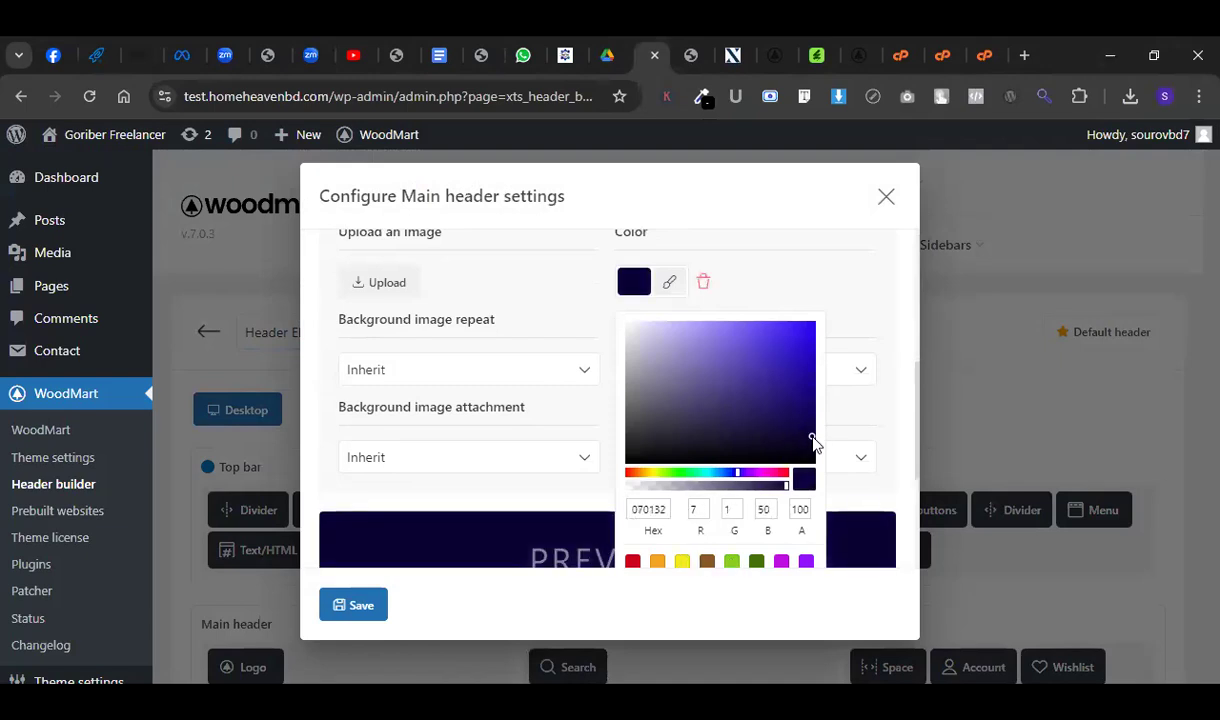
pyautogui.click(927, 277)
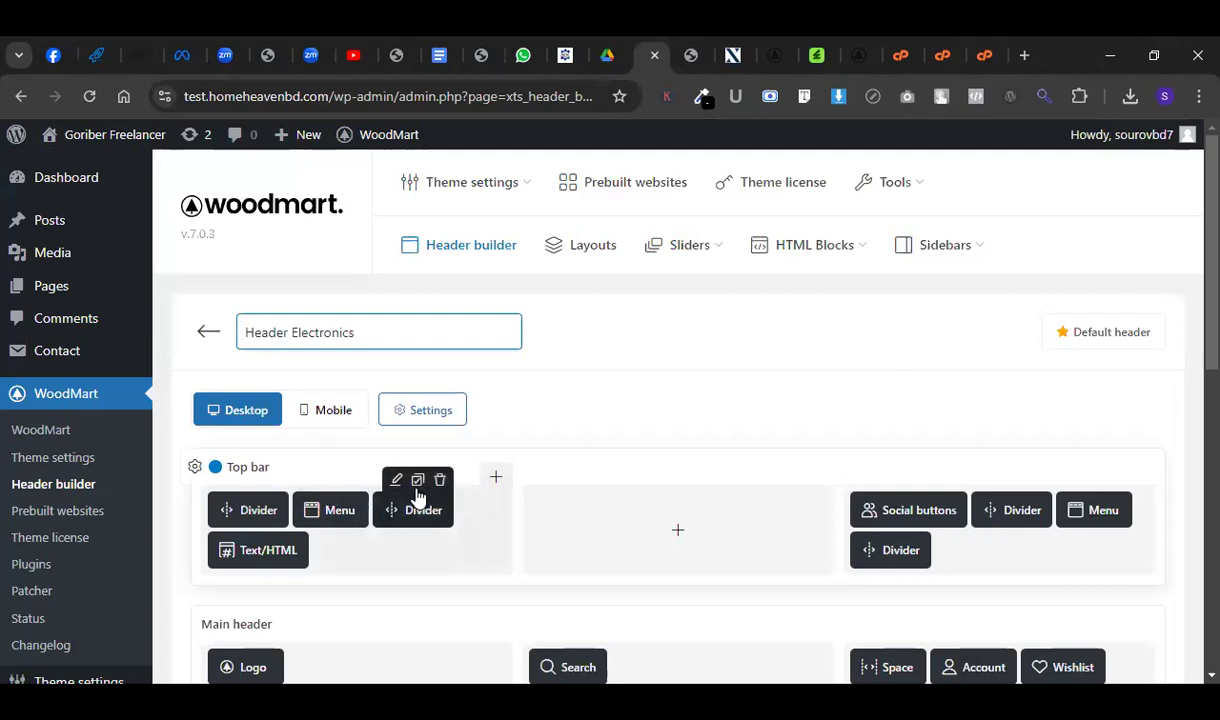
# Set the Main header row's text color scheme to Light and save the row settings.
pyautogui.scroll(-2, 234, 505)
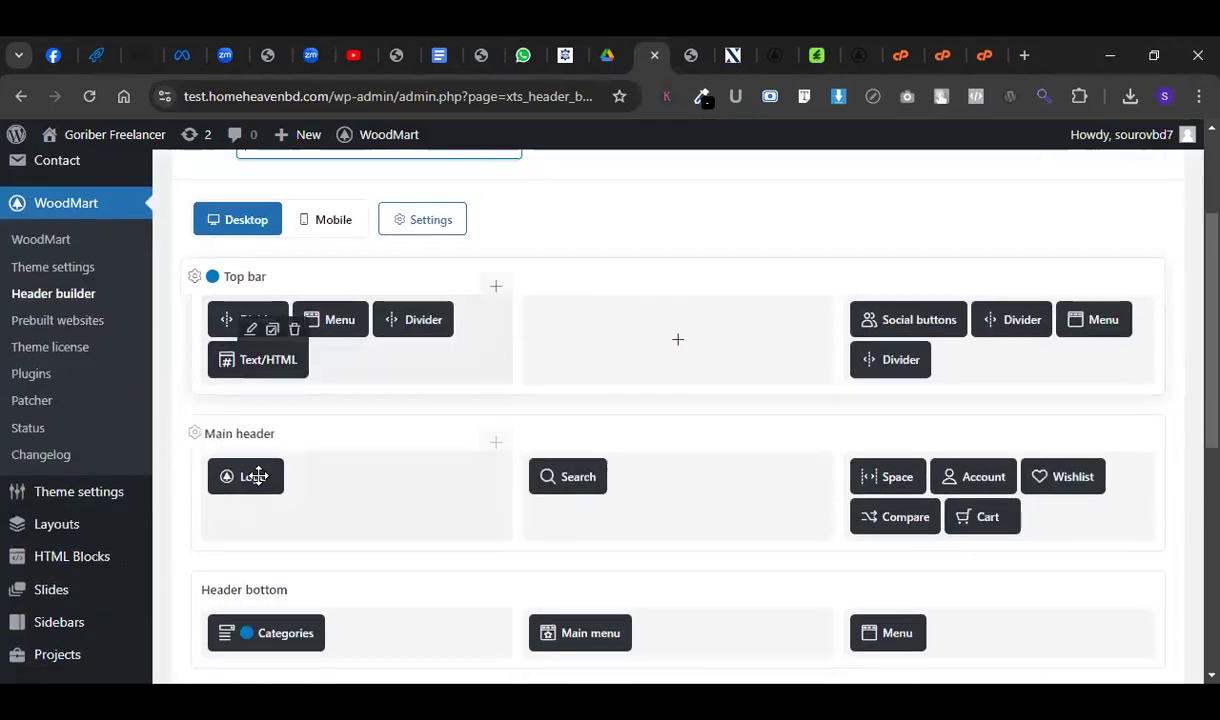
pyautogui.click(195, 438)
pyautogui.click(459, 270)
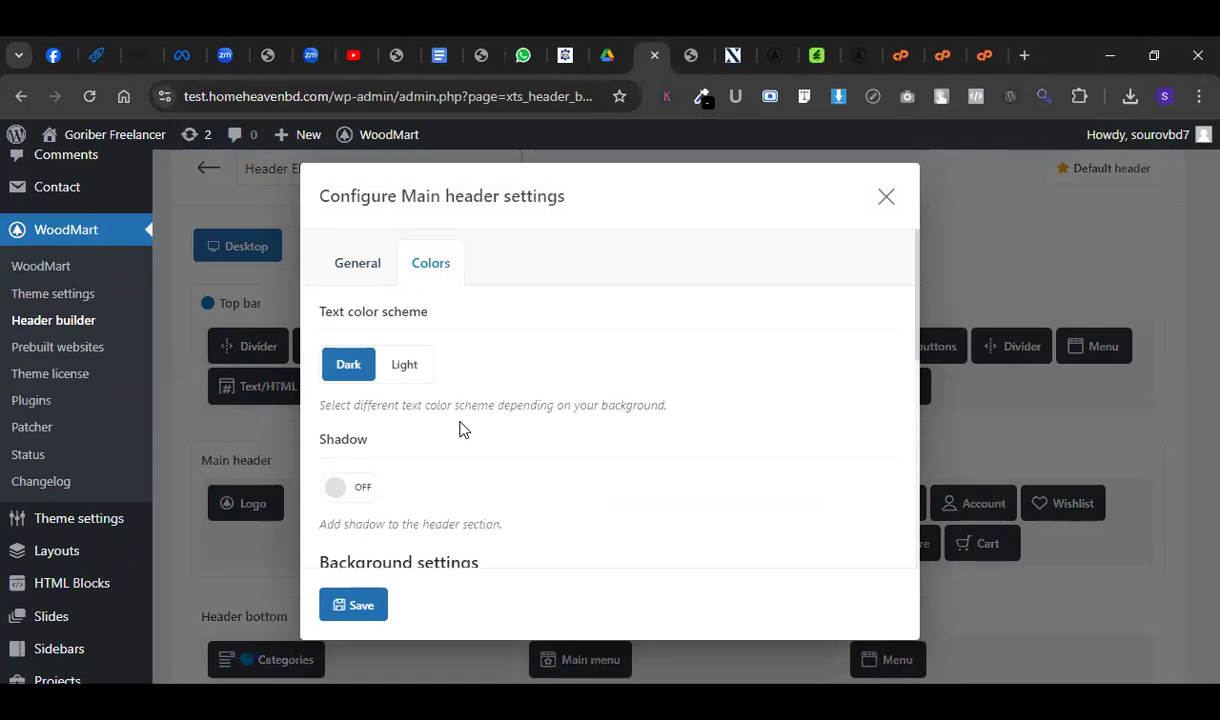
pyautogui.click(406, 370)
pyautogui.click(357, 605)
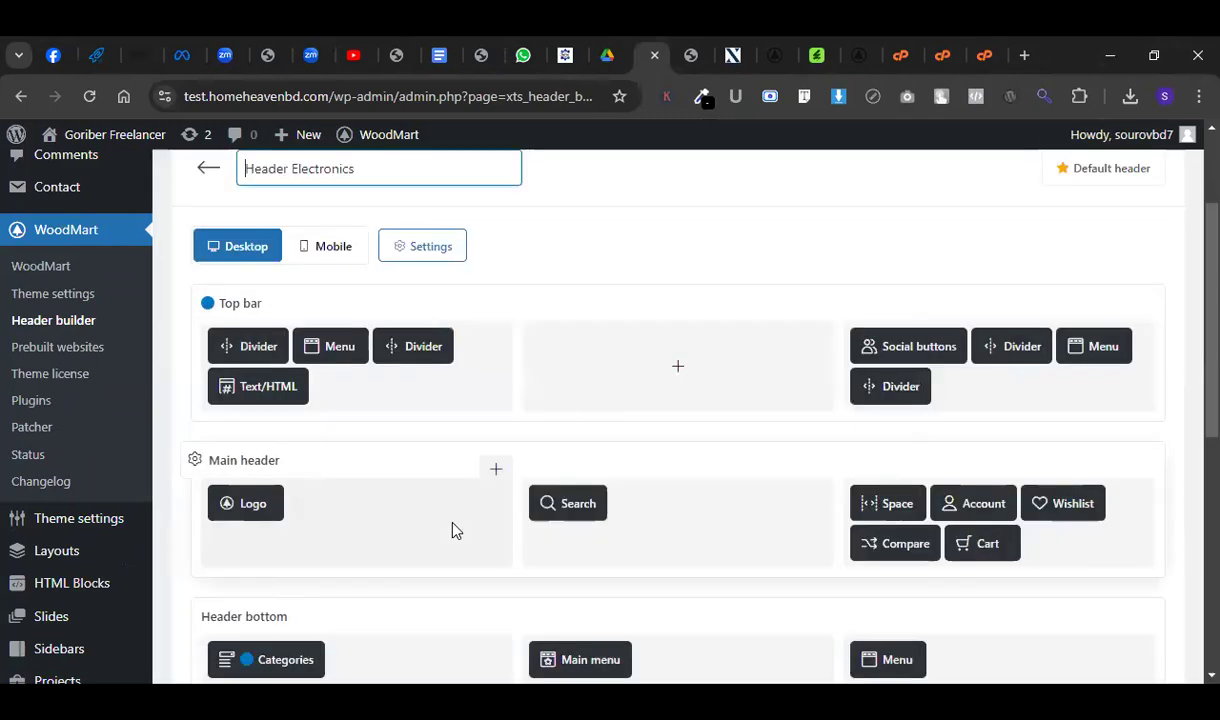
# Save the Header Electronics header and view the site's homepage.
pyautogui.scroll(-3, 452, 528)
pyautogui.click(244, 445)
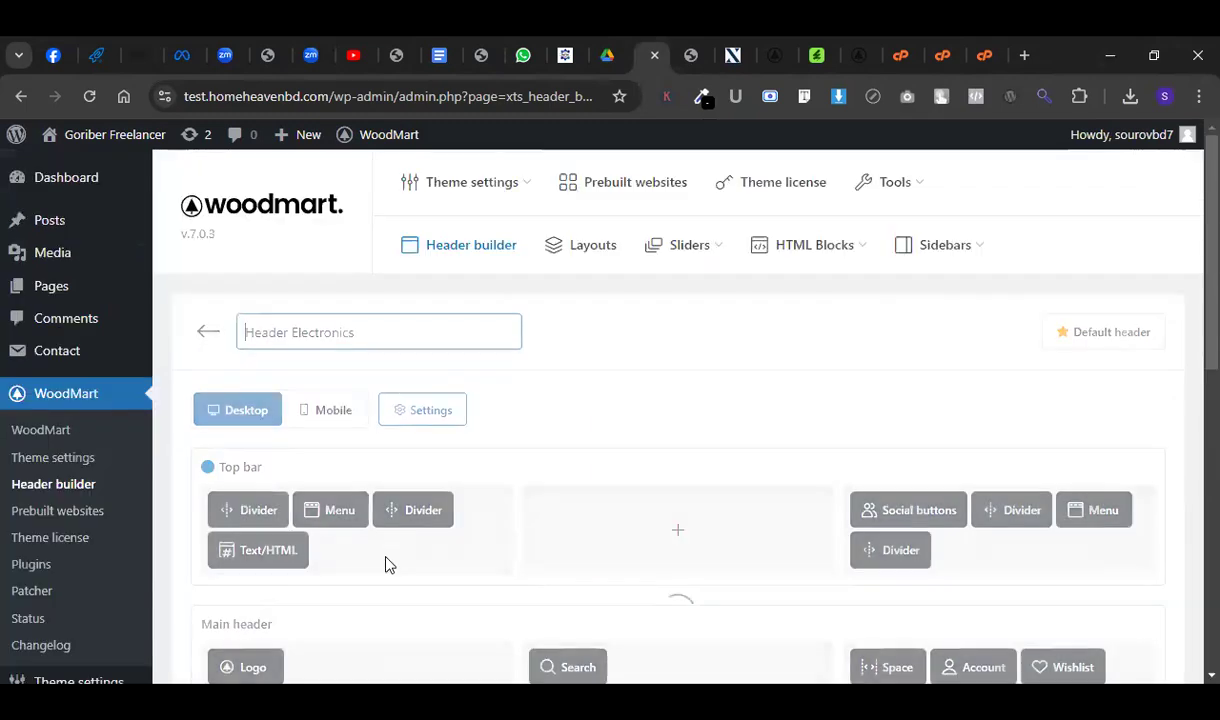
pyautogui.click(680, 52)
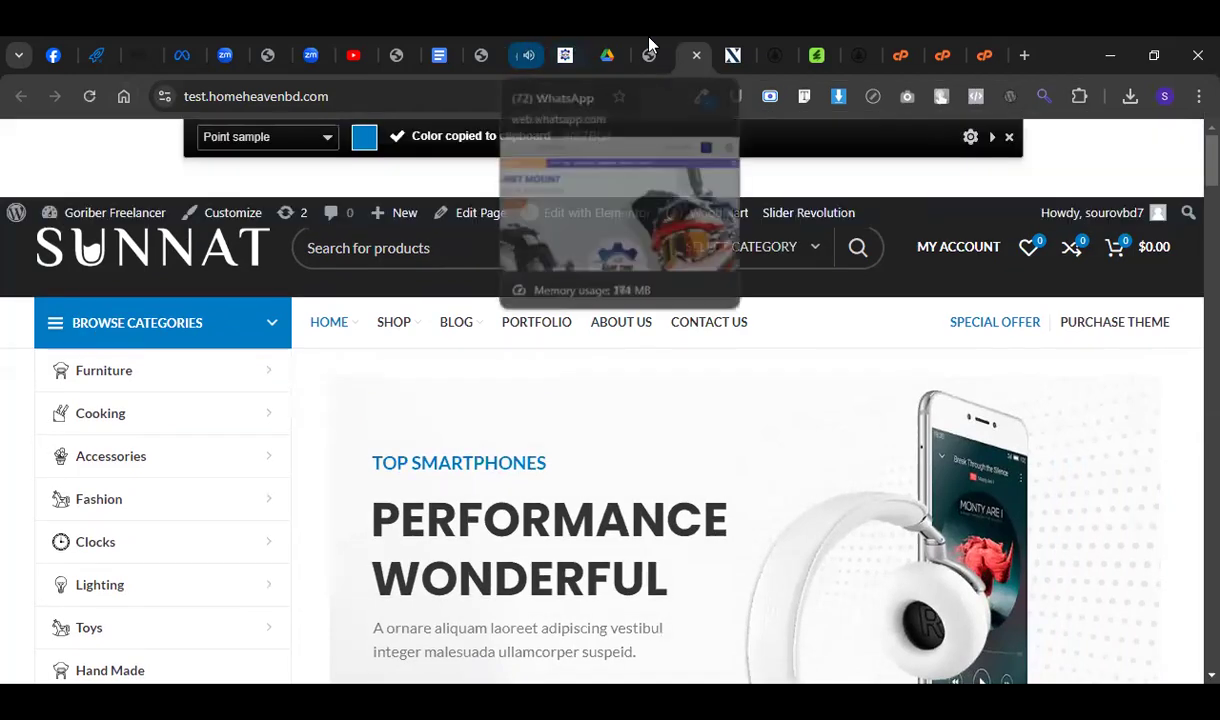
# Open the Main header row's color settings in the header builder and set its text color scheme to Dark.
pyautogui.click(648, 48)
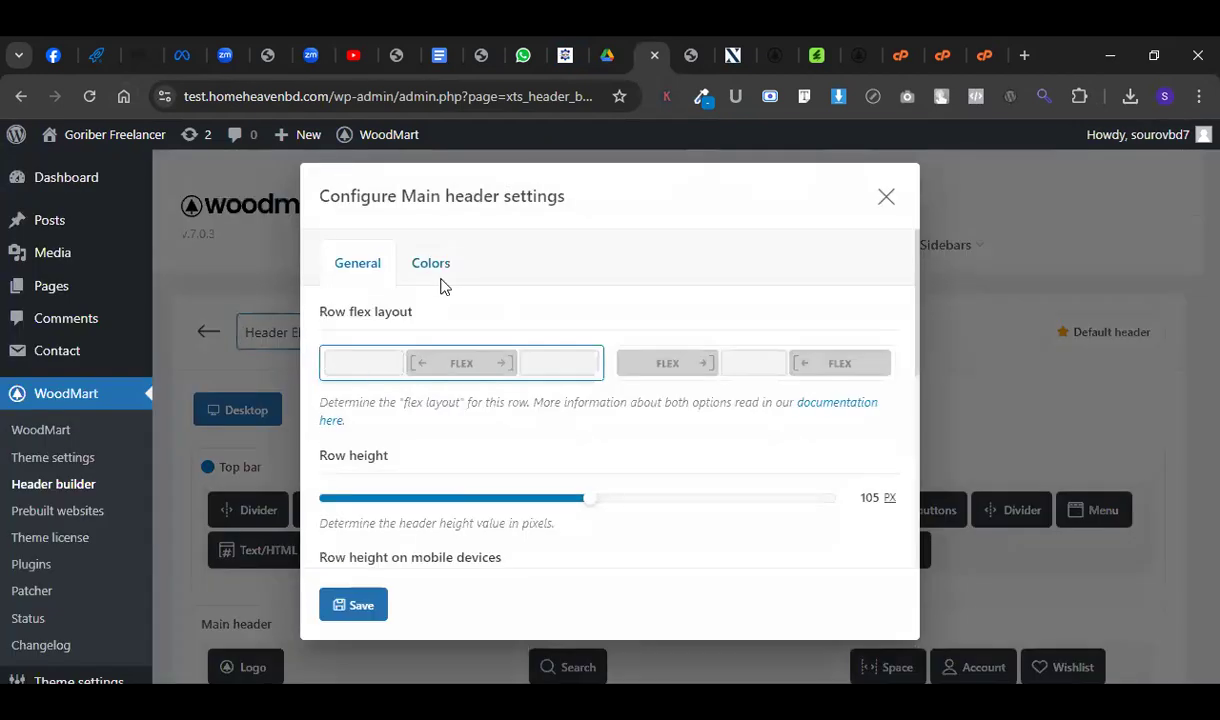
pyautogui.click(438, 274)
pyautogui.scroll(-3, 455, 453)
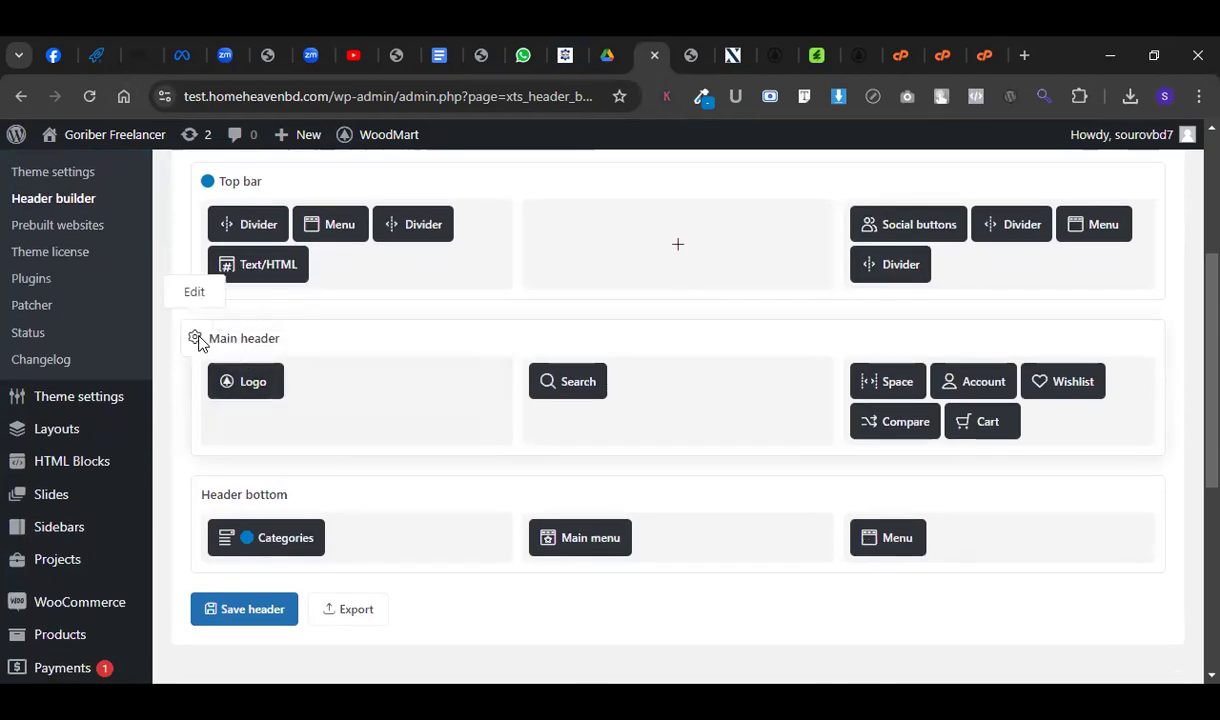
pyautogui.click(196, 337)
pyautogui.click(440, 272)
pyautogui.scroll(-5, 523, 437)
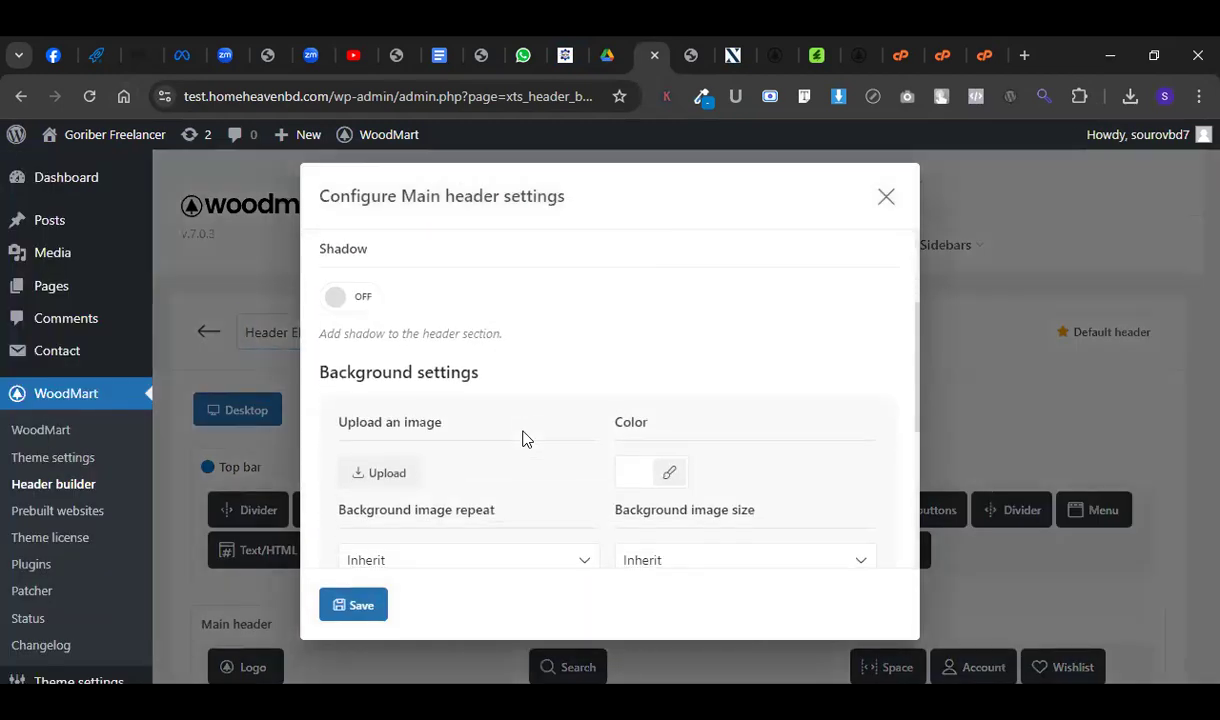
pyautogui.scroll(-2, 523, 437)
pyautogui.scroll(5, 523, 437)
pyautogui.click(347, 372)
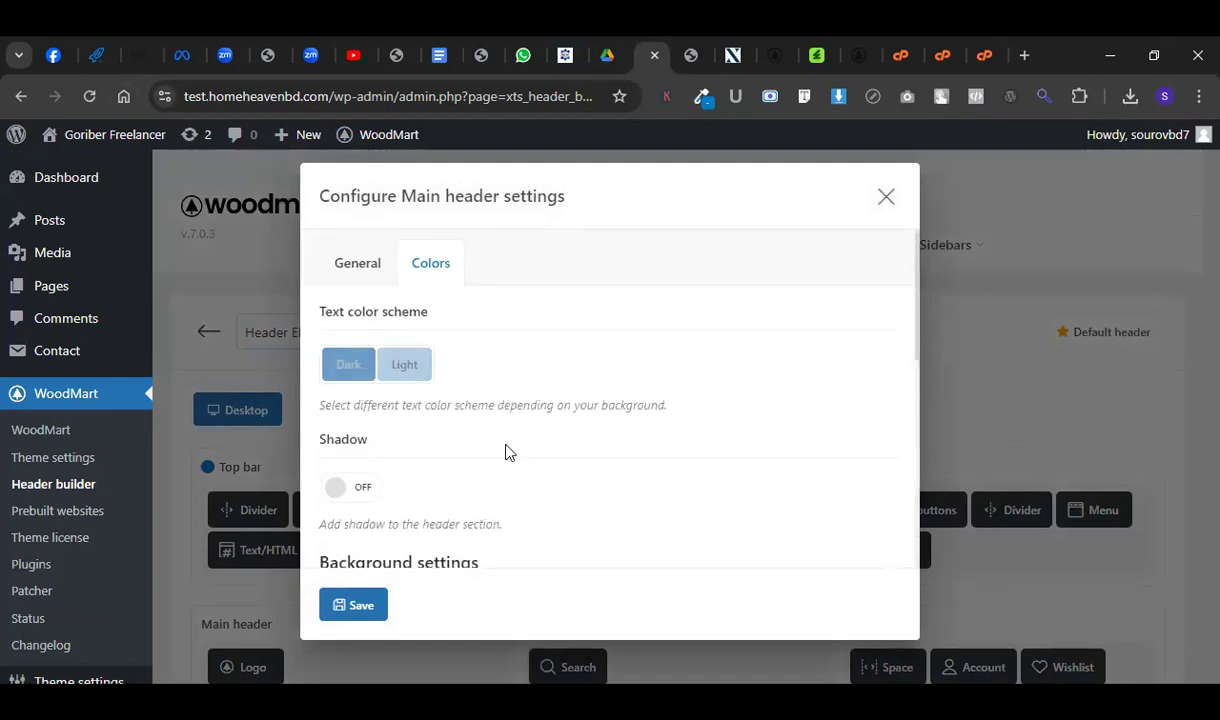
# Set the Main header row's background color to dark navy 08002E and save the row settings.
pyautogui.scroll(-3, 512, 466)
pyautogui.click(626, 472)
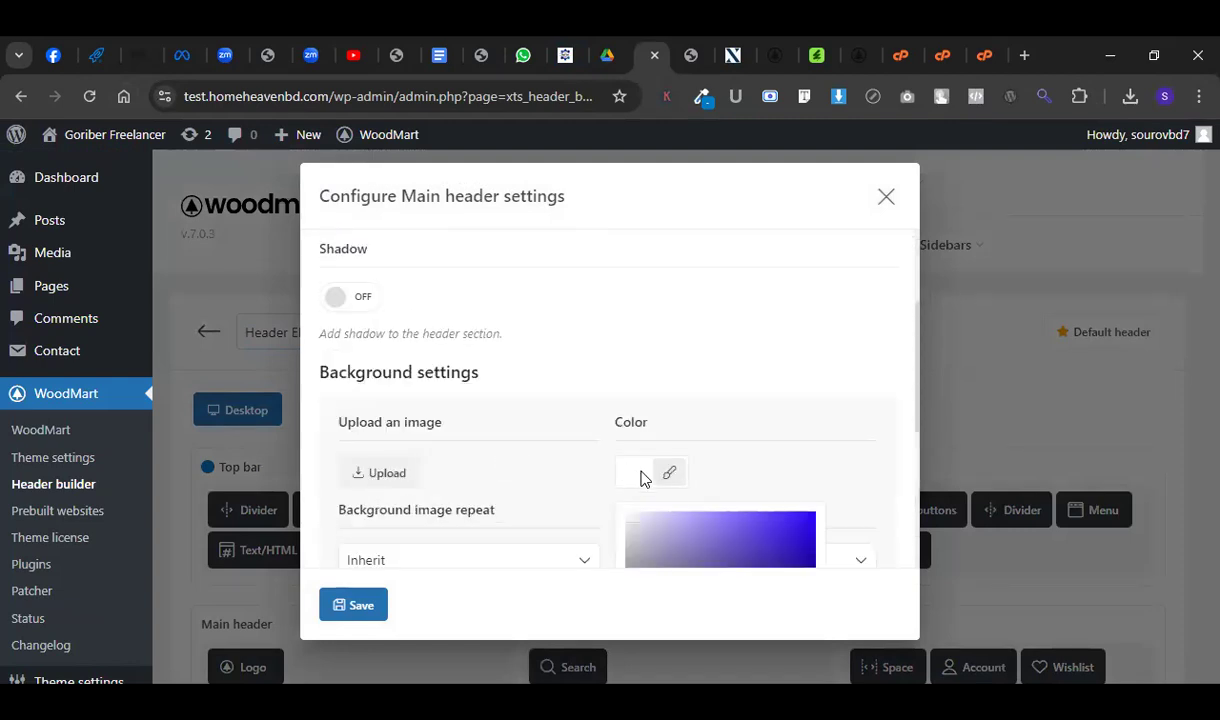
pyautogui.scroll(-4, 672, 492)
pyautogui.moveTo(760, 346); pyautogui.dragTo(815, 350)
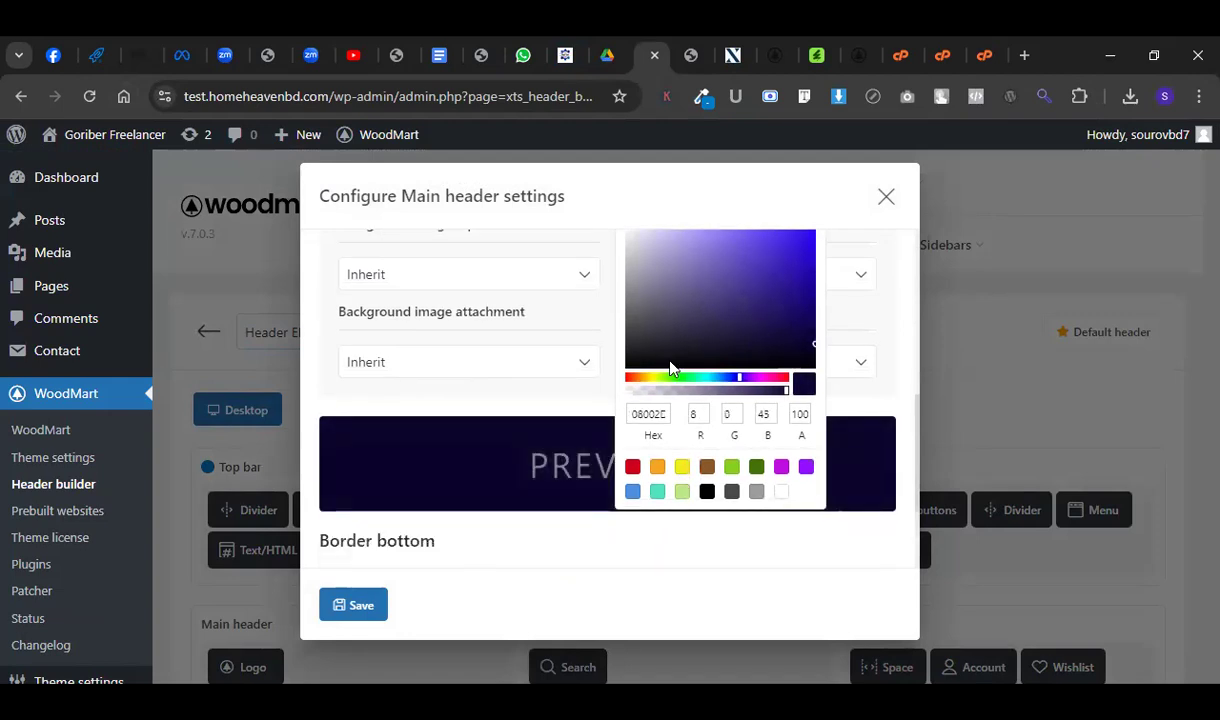
pyautogui.click(595, 326)
pyautogui.click(354, 604)
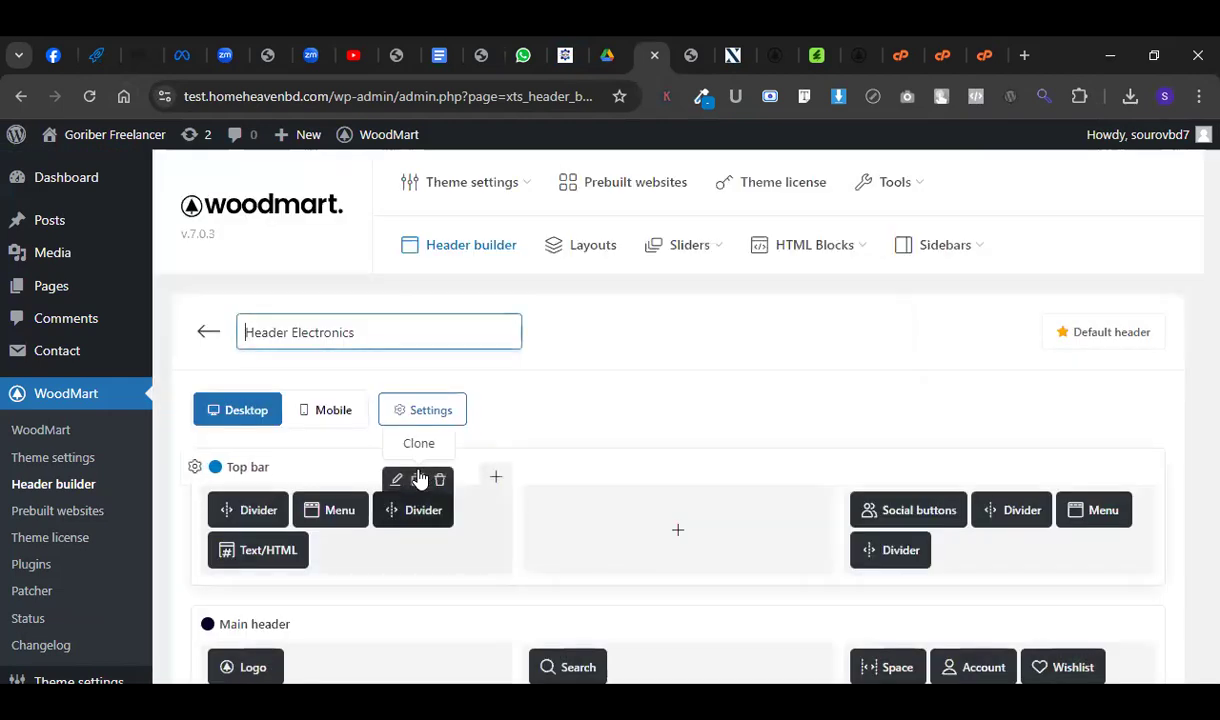
# Save the header and reload the homepage to check the new Main header background.
pyautogui.scroll(-2, 383, 489)
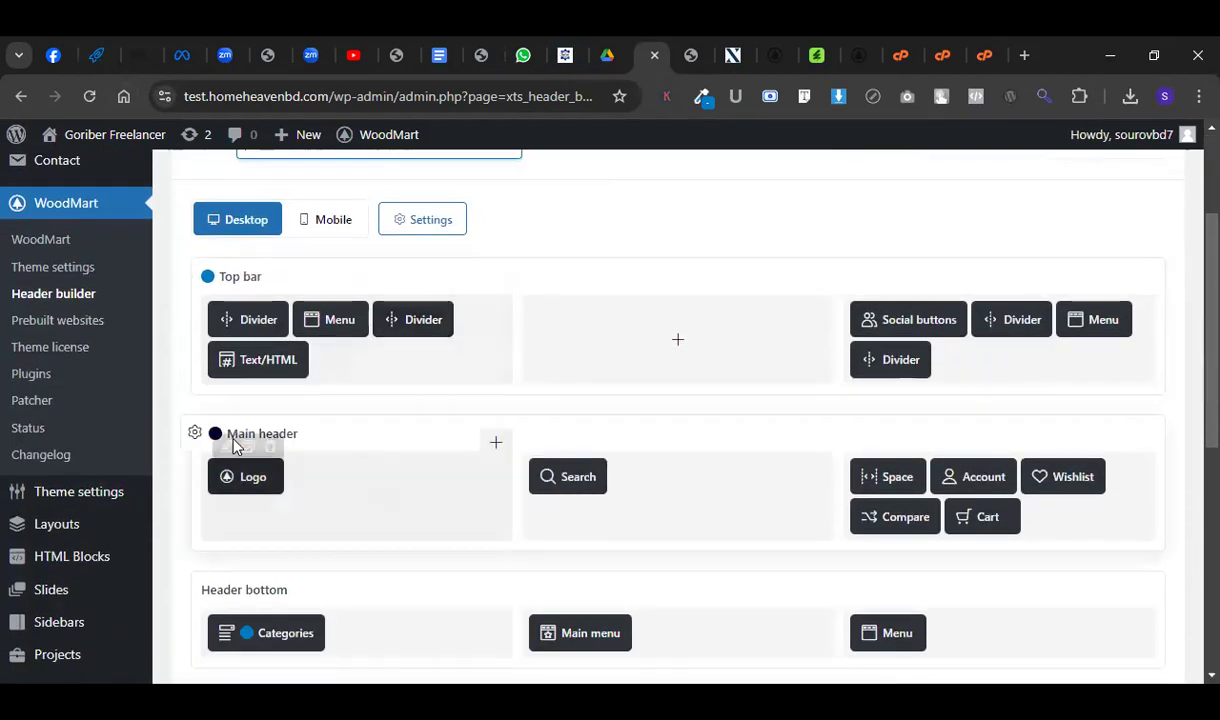
pyautogui.scroll(-3, 300, 560)
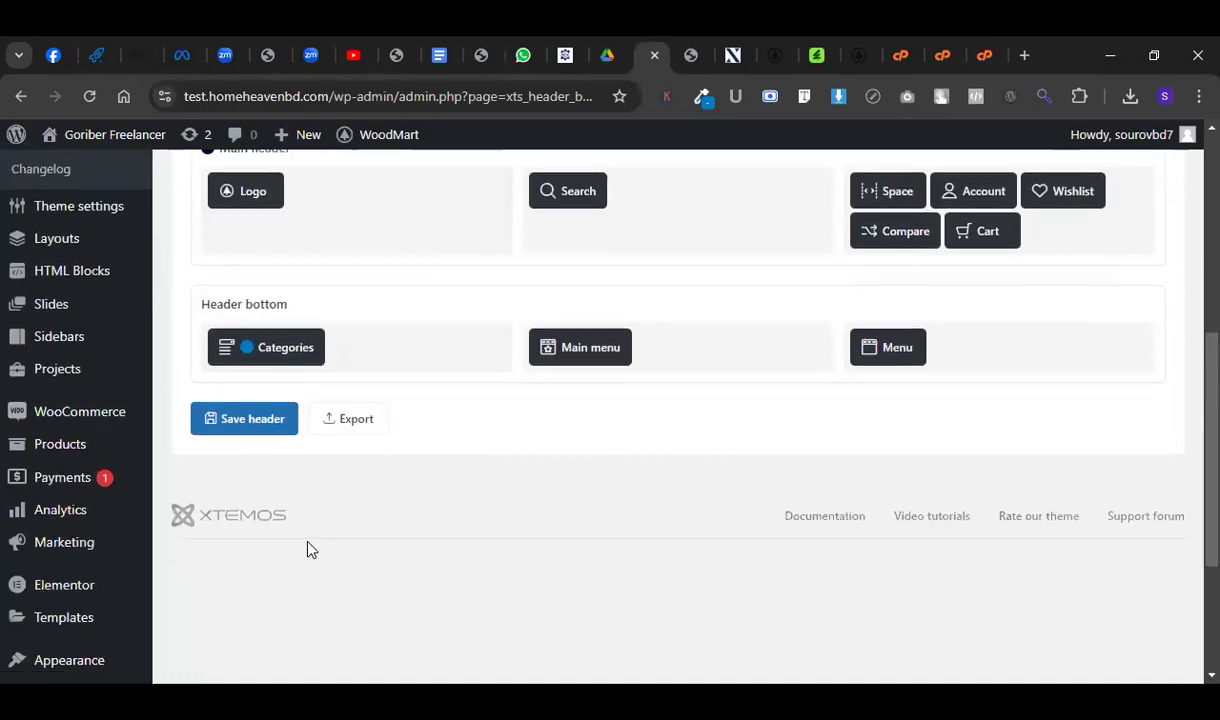
pyautogui.click(248, 438)
pyautogui.click(691, 55)
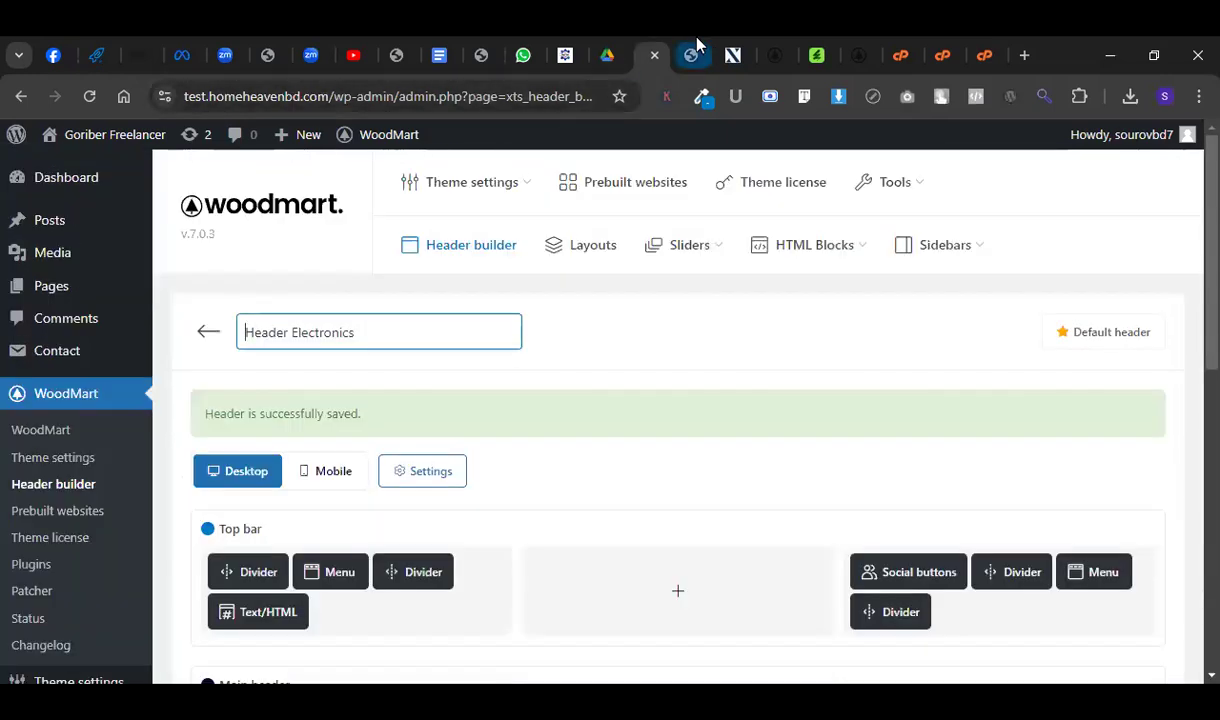
pyautogui.press('F5')
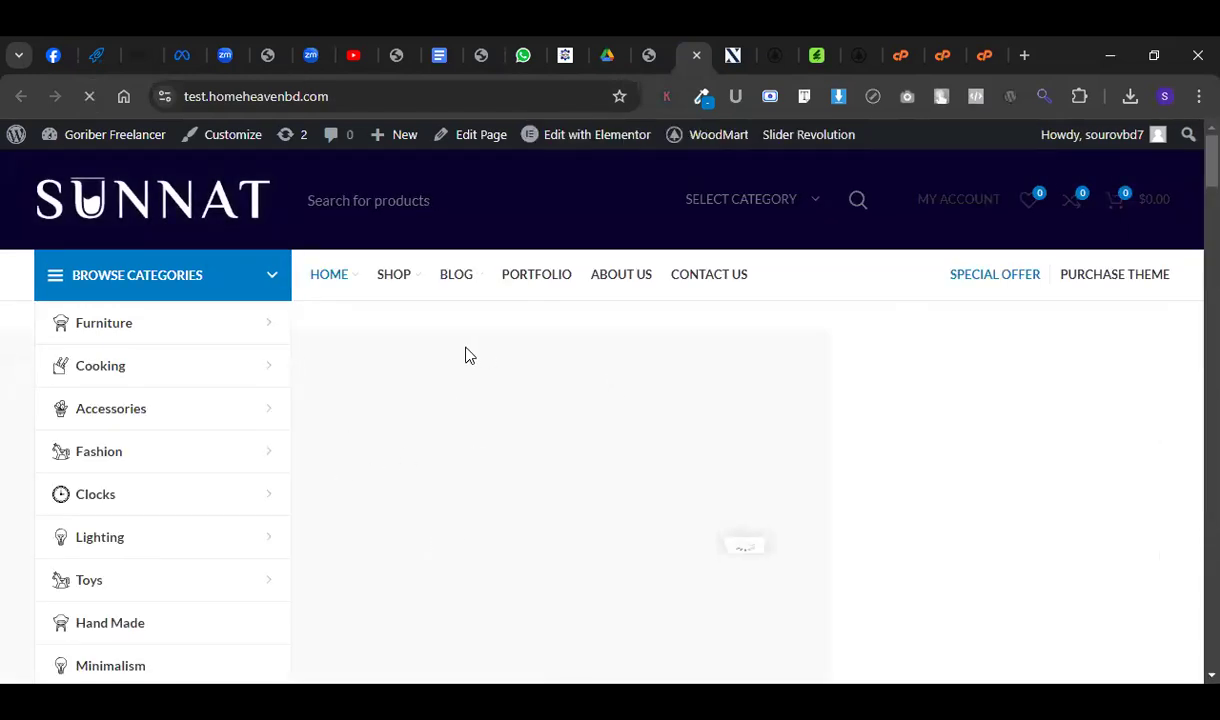
# Set the Main header row's text color scheme to Light in the header builder and save the row settings.
pyautogui.click(652, 55)
pyautogui.scroll(-1, 300, 430)
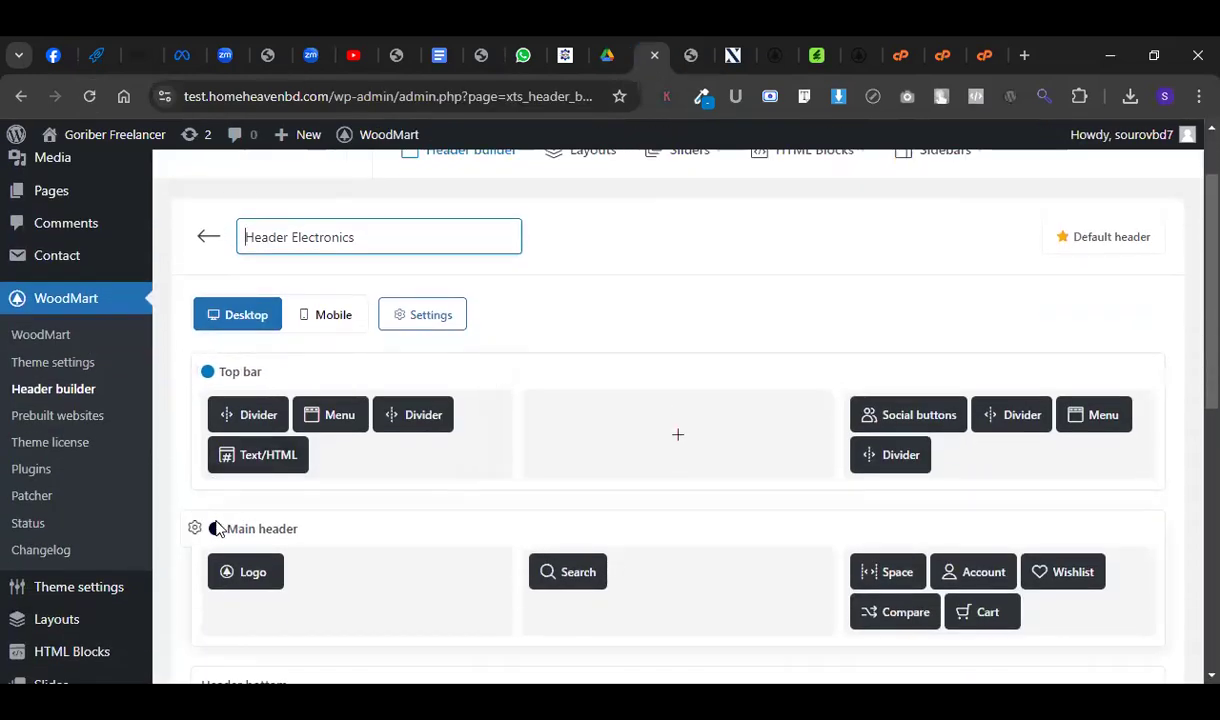
pyautogui.click(195, 528)
pyautogui.scroll(-3, 468, 400)
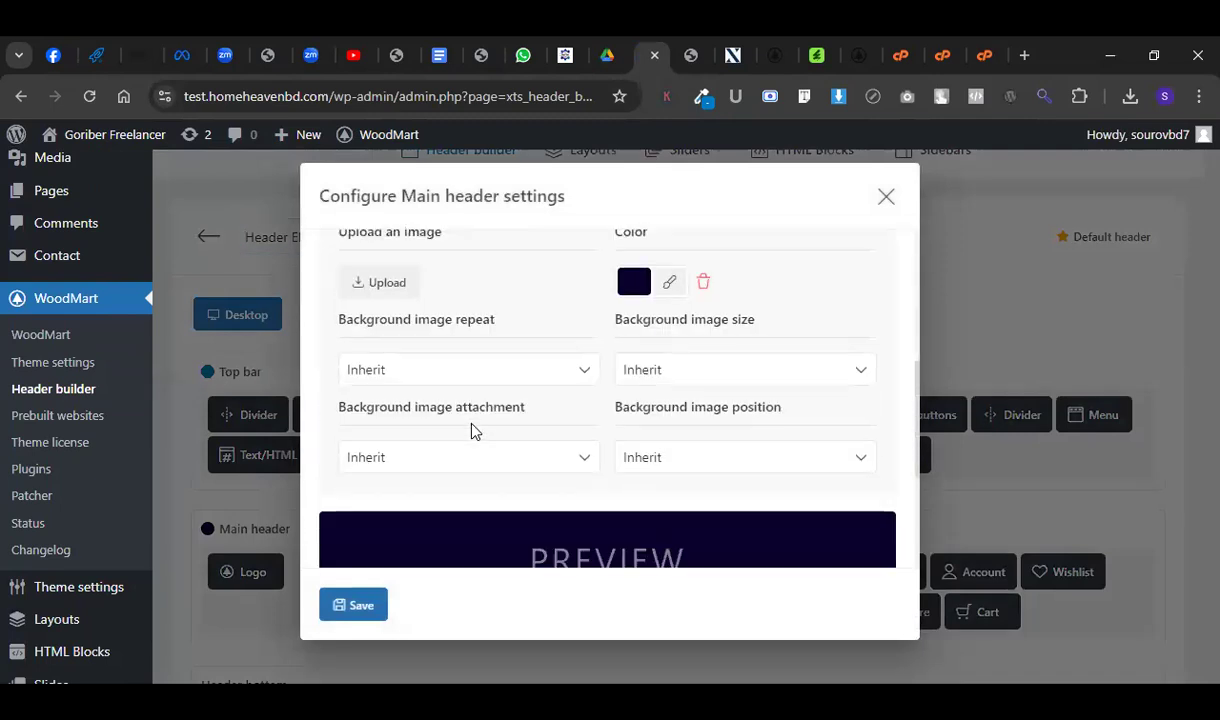
pyautogui.scroll(3, 471, 428)
pyautogui.click(405, 284)
pyautogui.click(355, 393)
pyautogui.click(373, 604)
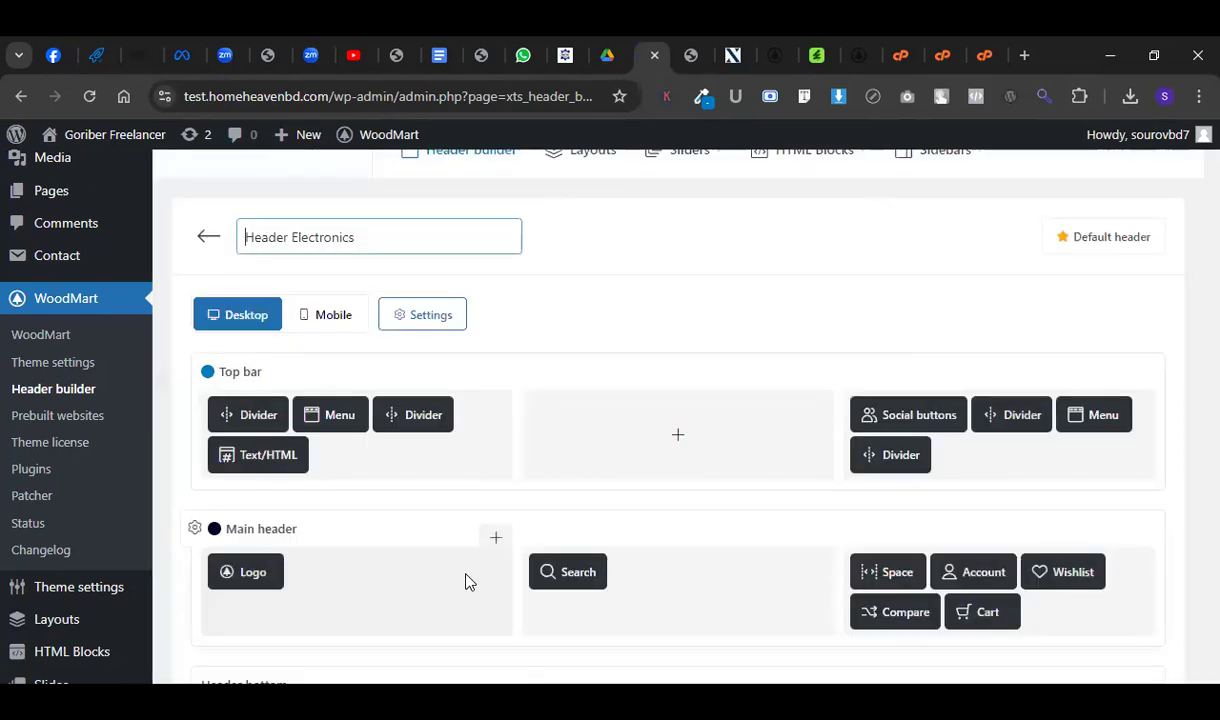
# Save the header and reload the homepage to check the text color and the product search bar.
pyautogui.scroll(-4, 449, 555)
pyautogui.click(265, 432)
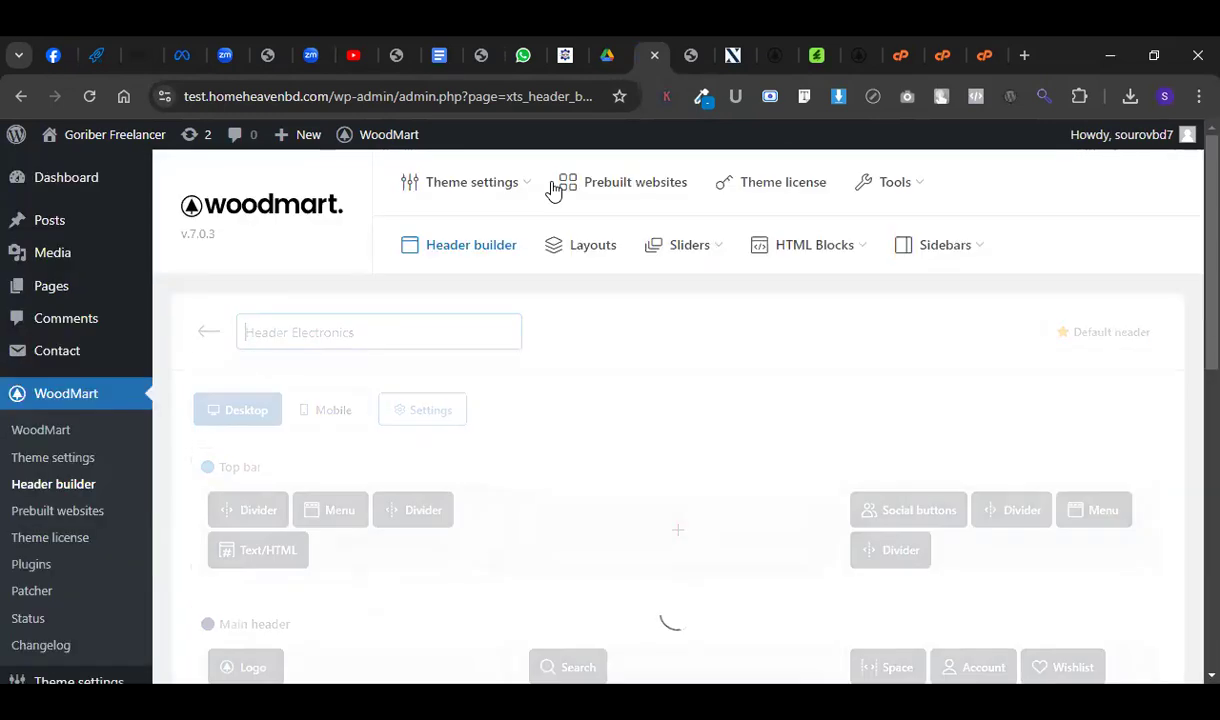
pyautogui.click(685, 55)
pyautogui.press('F5')
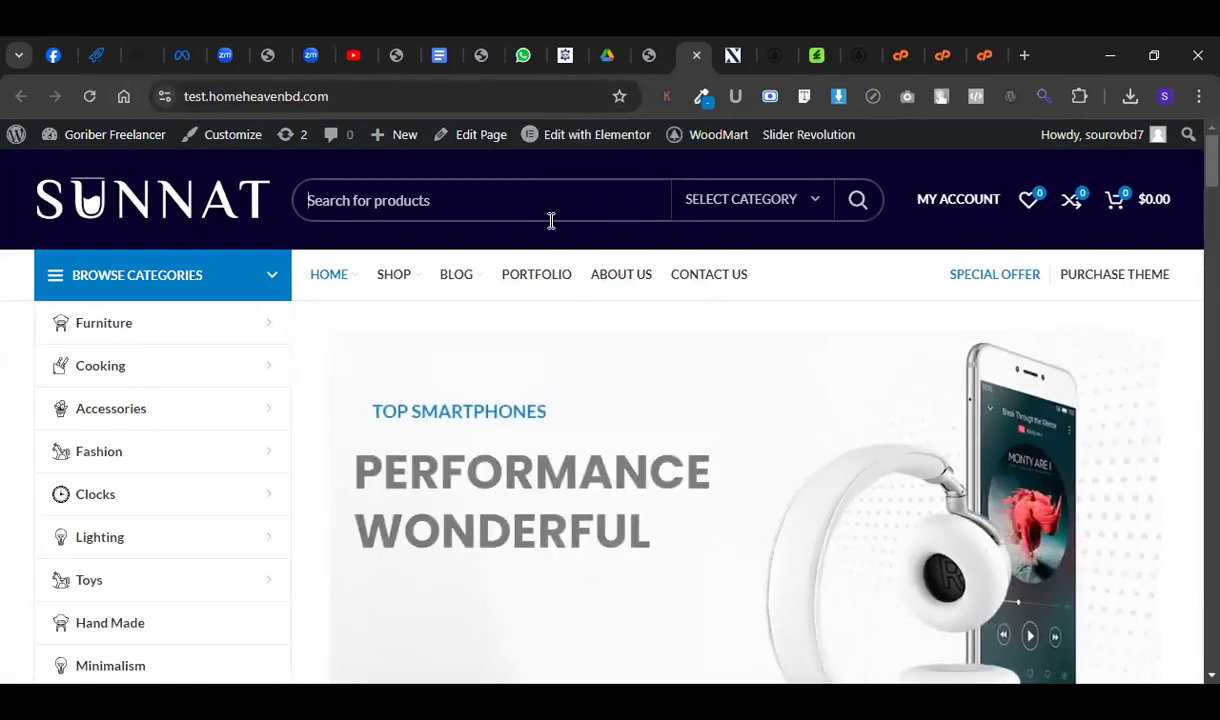
pyautogui.click(476, 197)
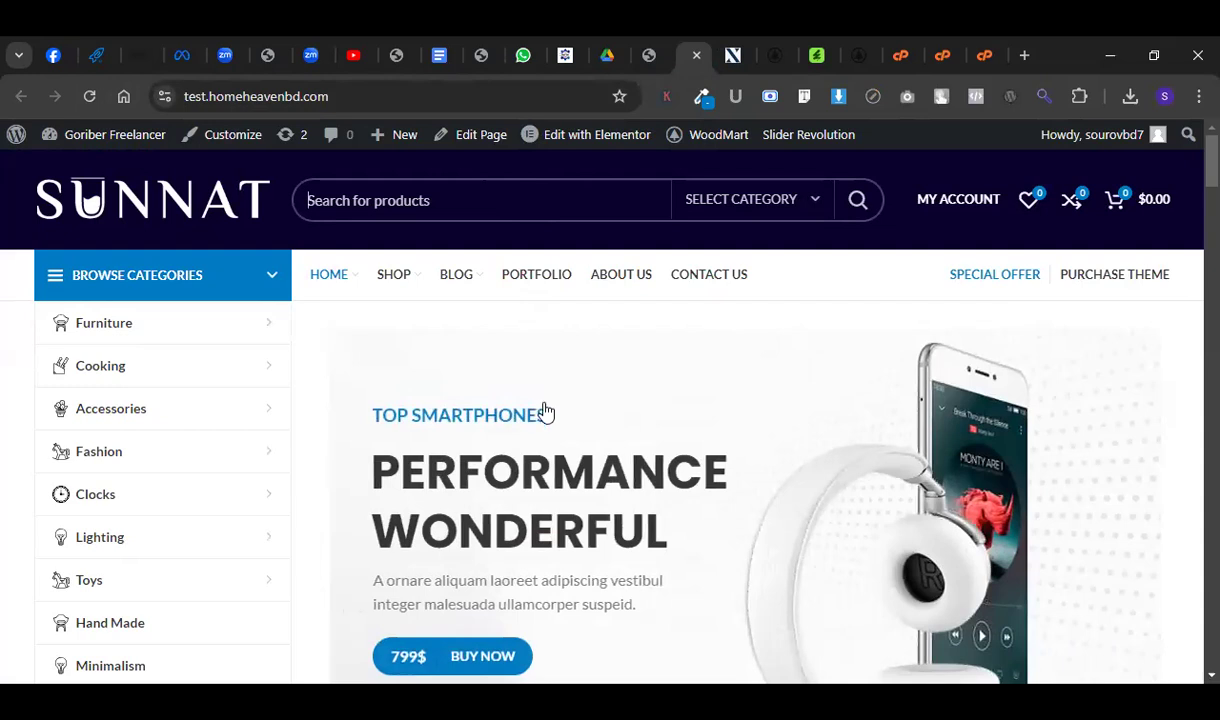
# Set the form background color of the Main header's Search element to white in its form style settings.
pyautogui.click(652, 54)
pyautogui.scroll(-1, 565, 376)
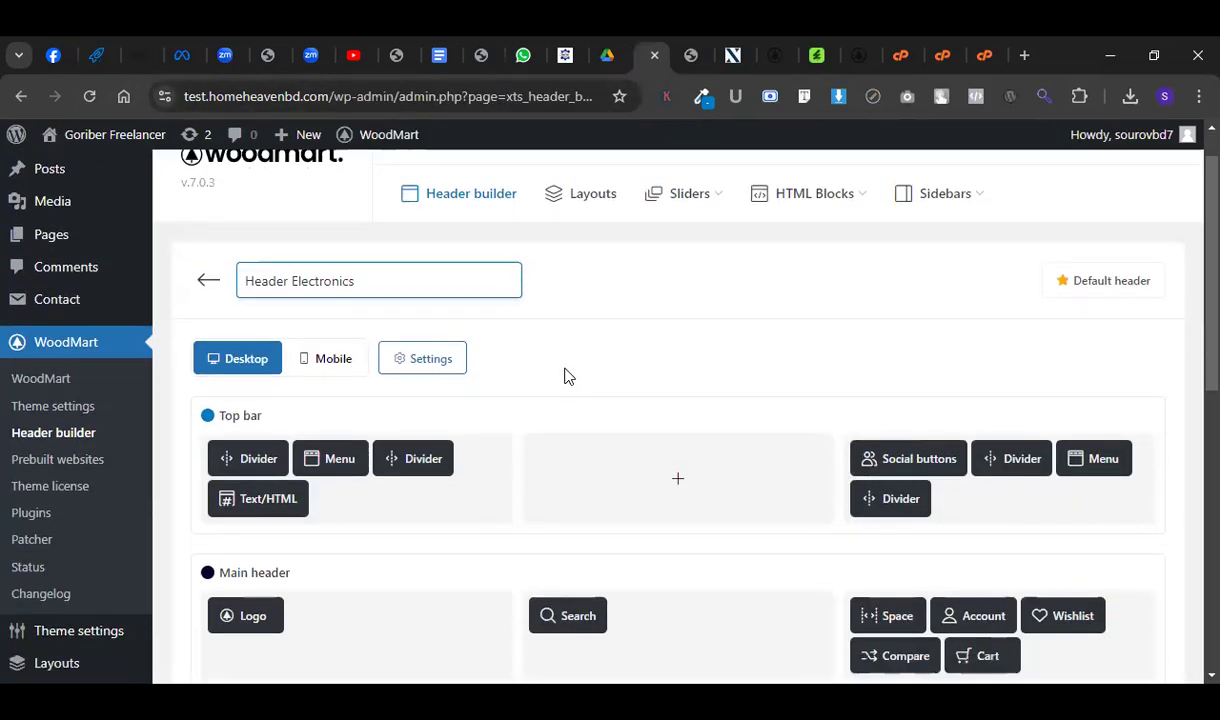
pyautogui.scroll(-3, 534, 407)
pyautogui.click(546, 352)
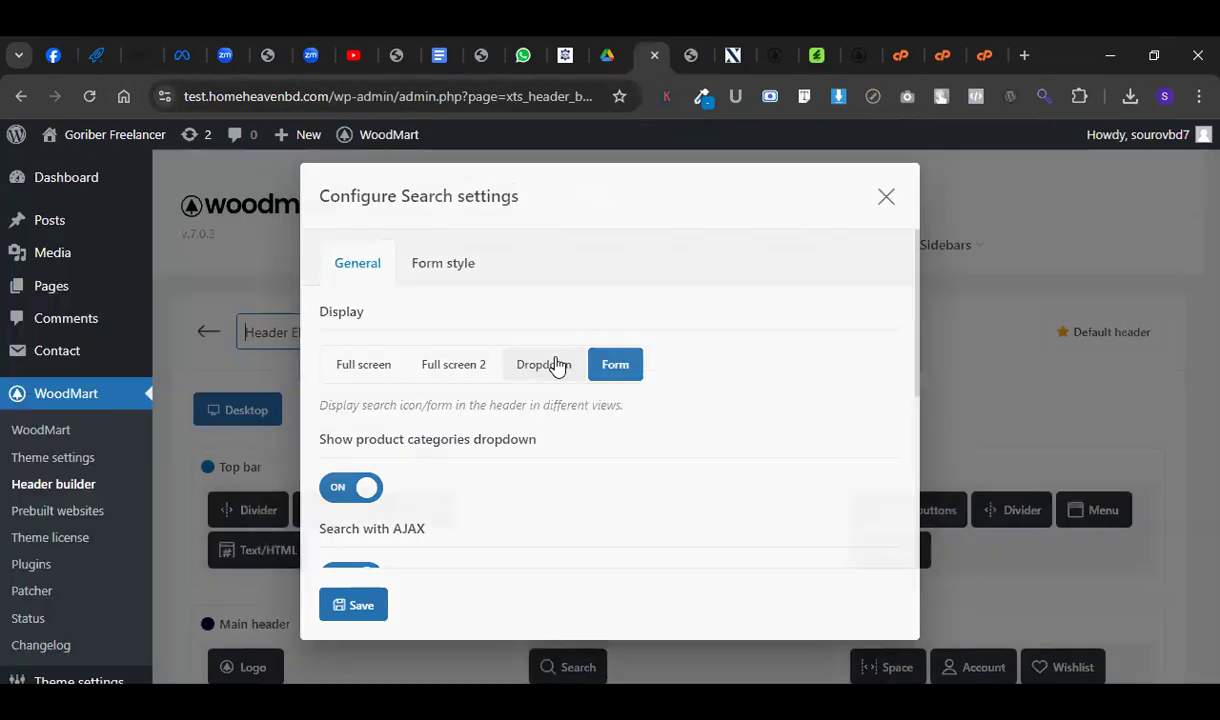
pyautogui.scroll(-1, 531, 376)
pyautogui.scroll(1, 455, 280)
pyautogui.click(447, 266)
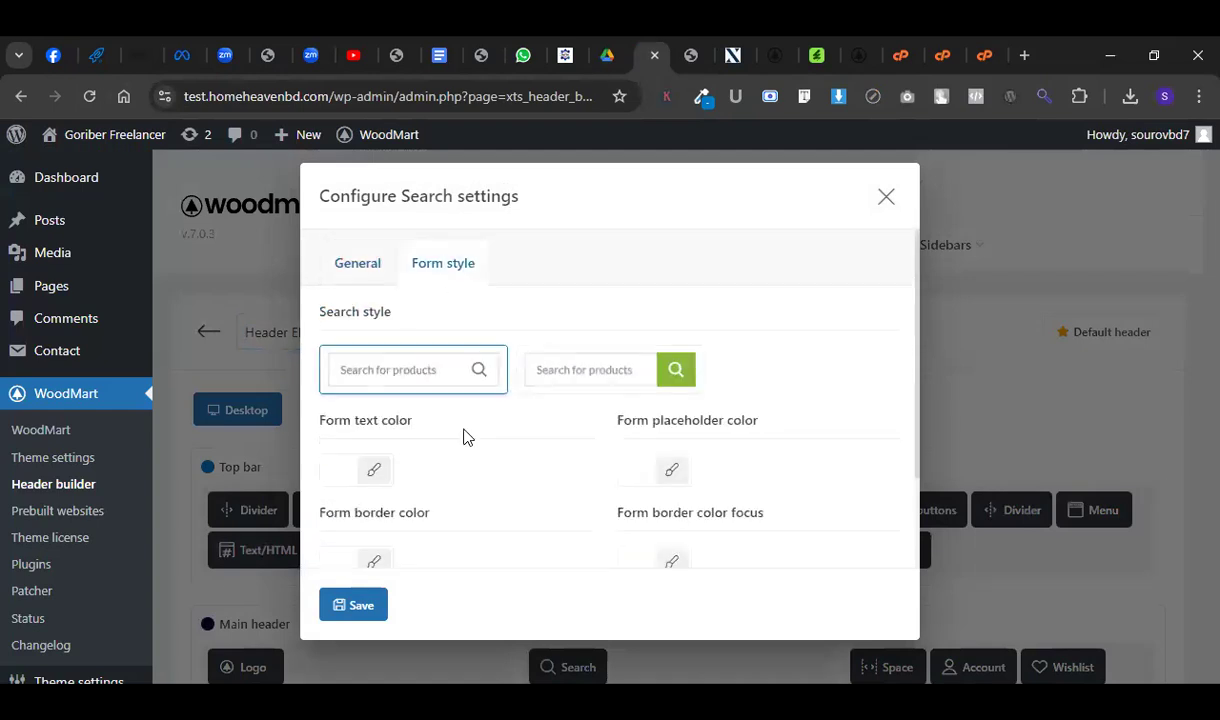
pyautogui.scroll(-1, 463, 436)
pyautogui.scroll(-1, 463, 436)
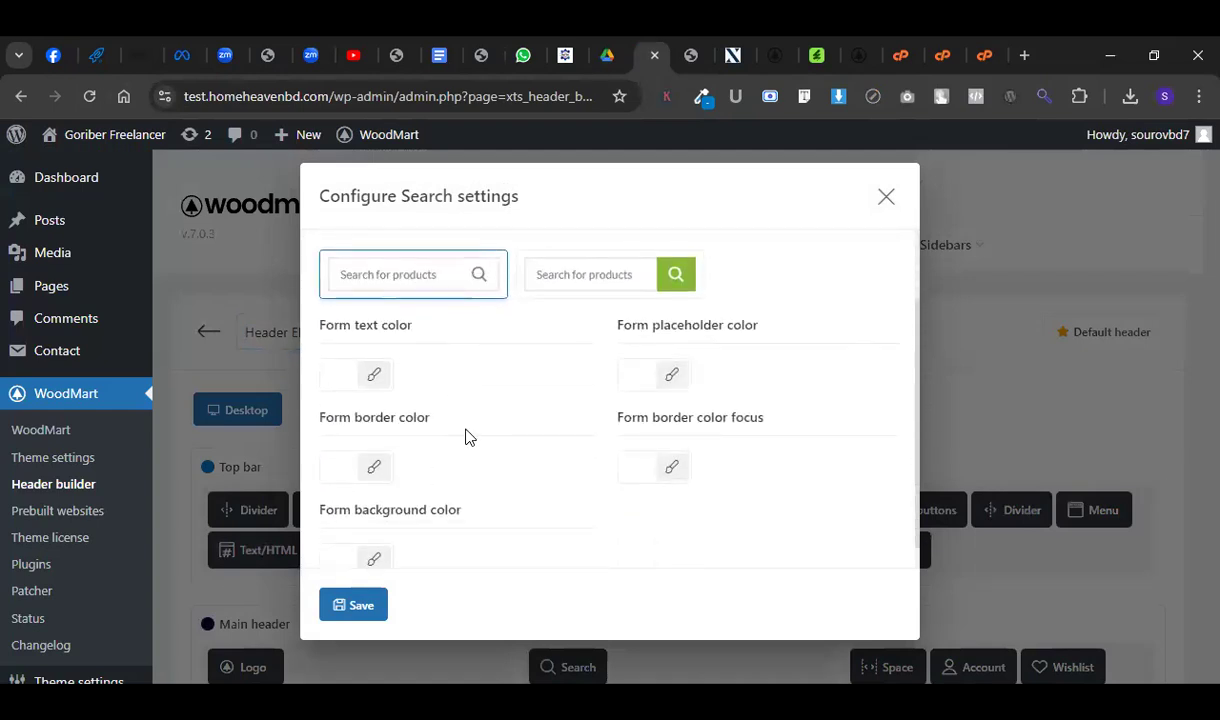
pyautogui.scroll(-1, 436, 427)
pyautogui.click(340, 533)
pyautogui.moveTo(381, 466); pyautogui.dragTo(308, 368)
pyautogui.click(572, 374)
# Choose the search style with the filled search button and save the Search settings.
pyautogui.scroll(3, 572, 374)
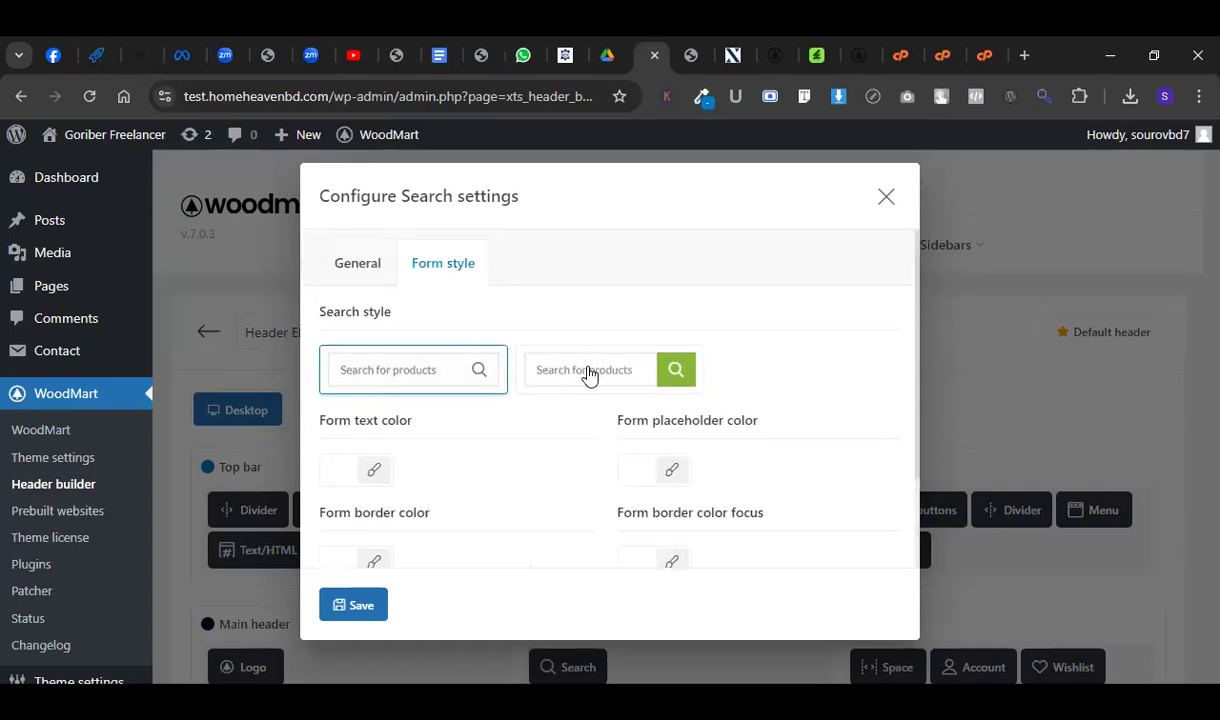
pyautogui.click(590, 373)
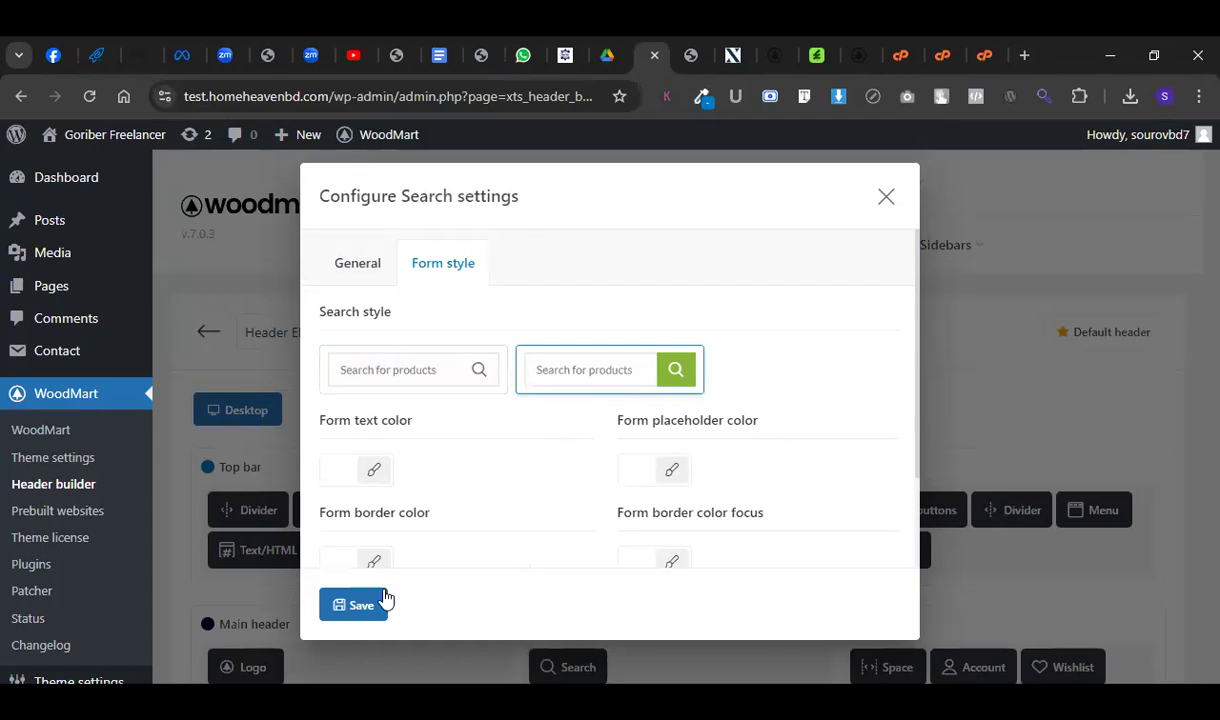
pyautogui.click(353, 605)
# Save the header, reload the homepage and try out the search bar's category dropdown.
pyautogui.scroll(-4, 437, 470)
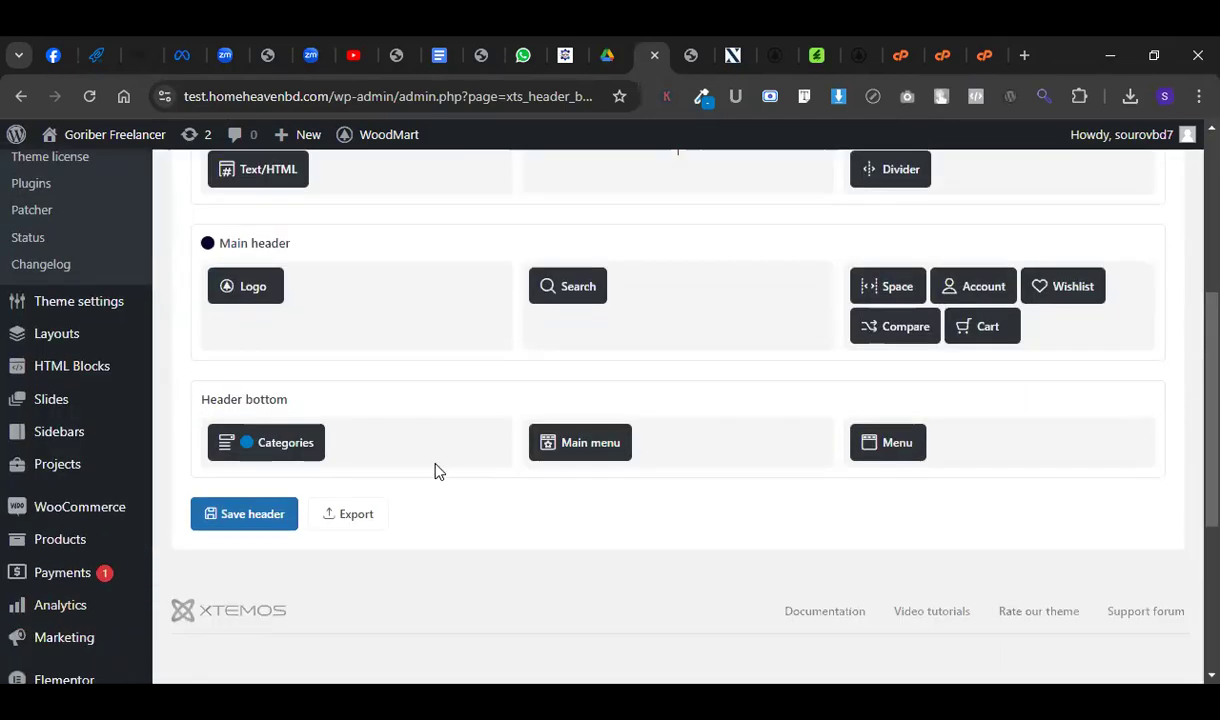
pyautogui.click(258, 521)
pyautogui.click(690, 55)
pyautogui.press('F5')
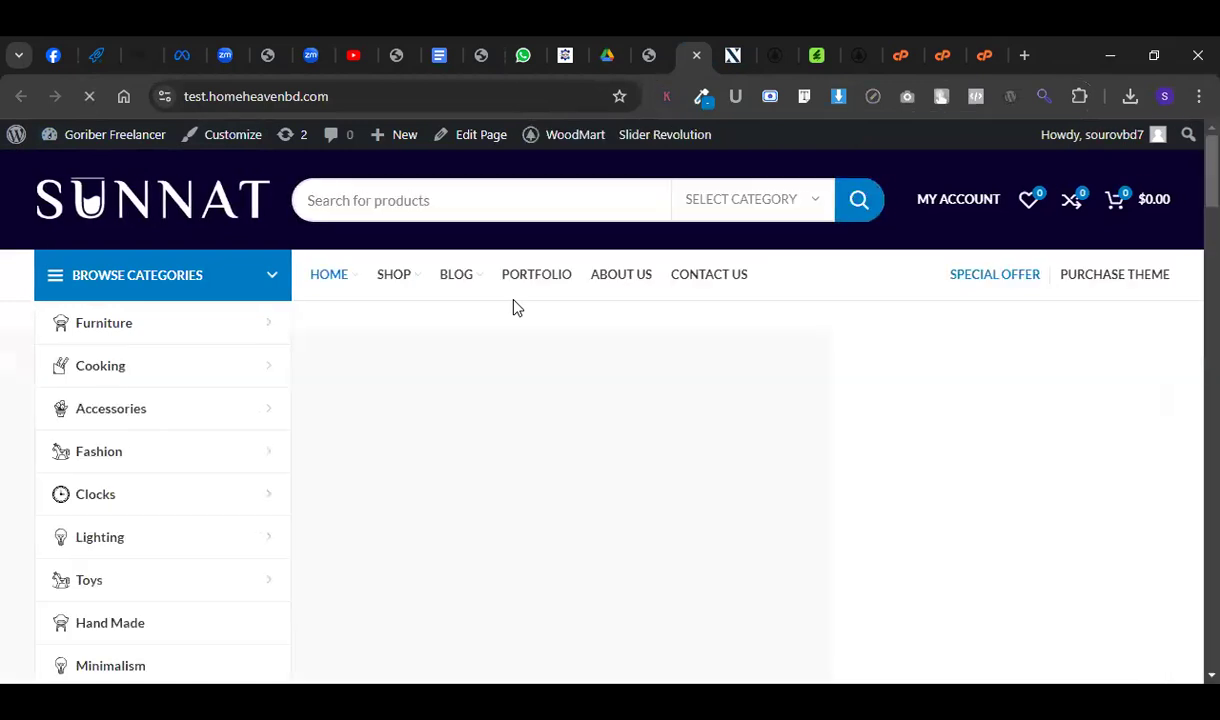
pyautogui.click(790, 212)
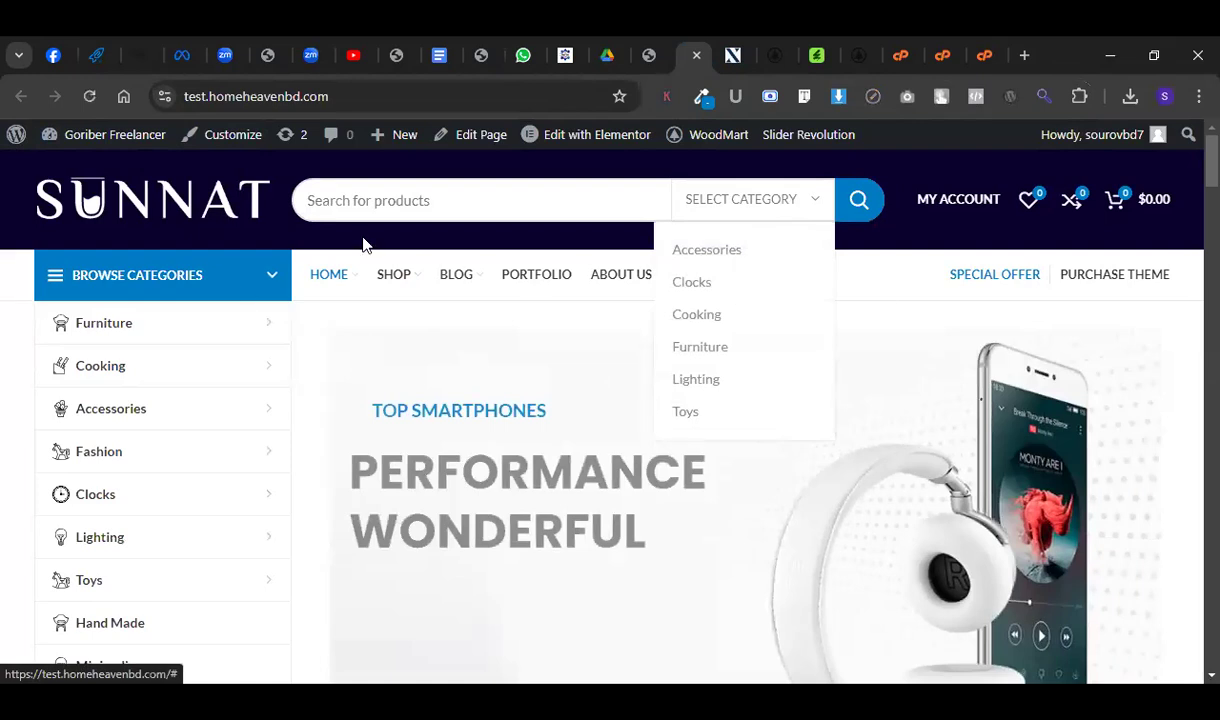
pyautogui.moveTo(956, 226); pyautogui.dragTo(969, 275)
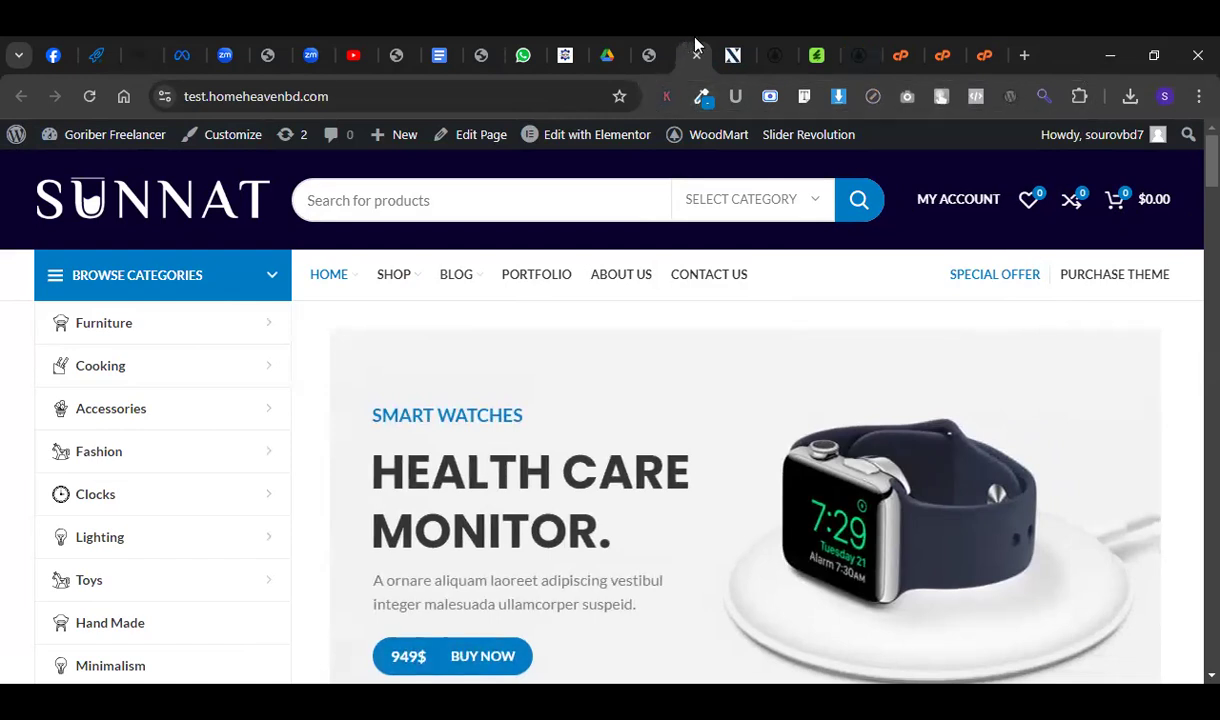
# Switch to the Gear Time site and open the save dialog for its shopping cart icon image.
pyautogui.click(562, 55)
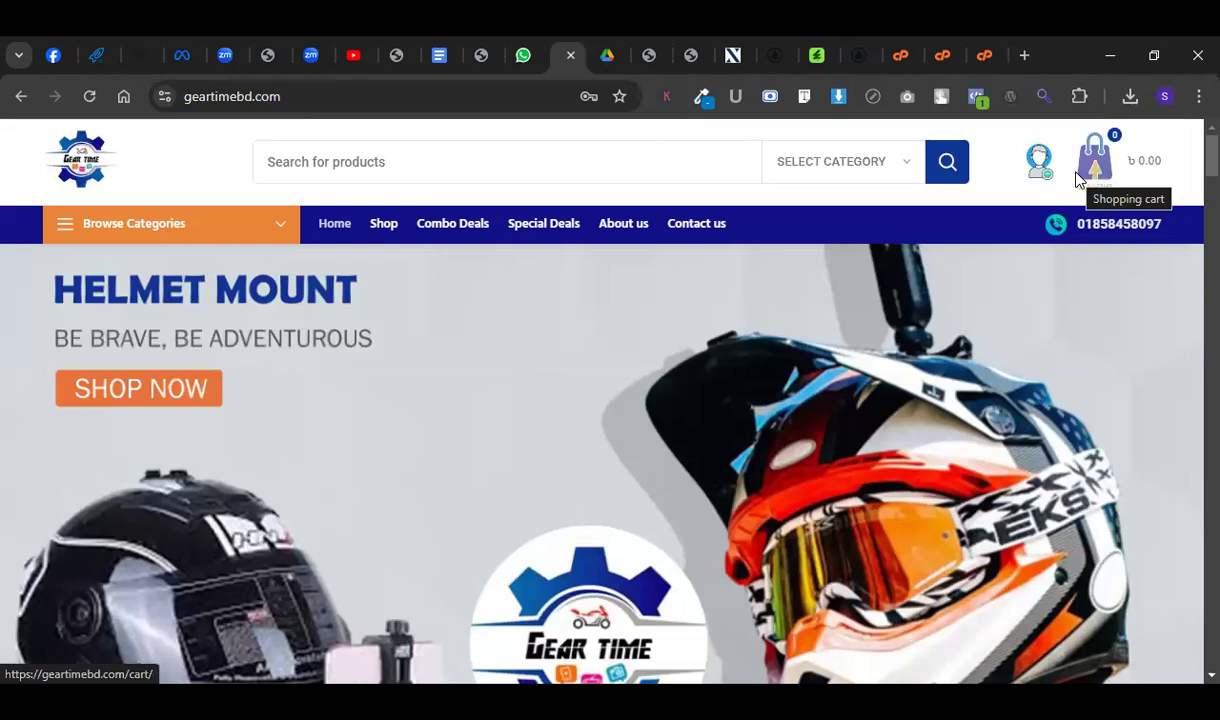
pyautogui.rightClick(1089, 170)
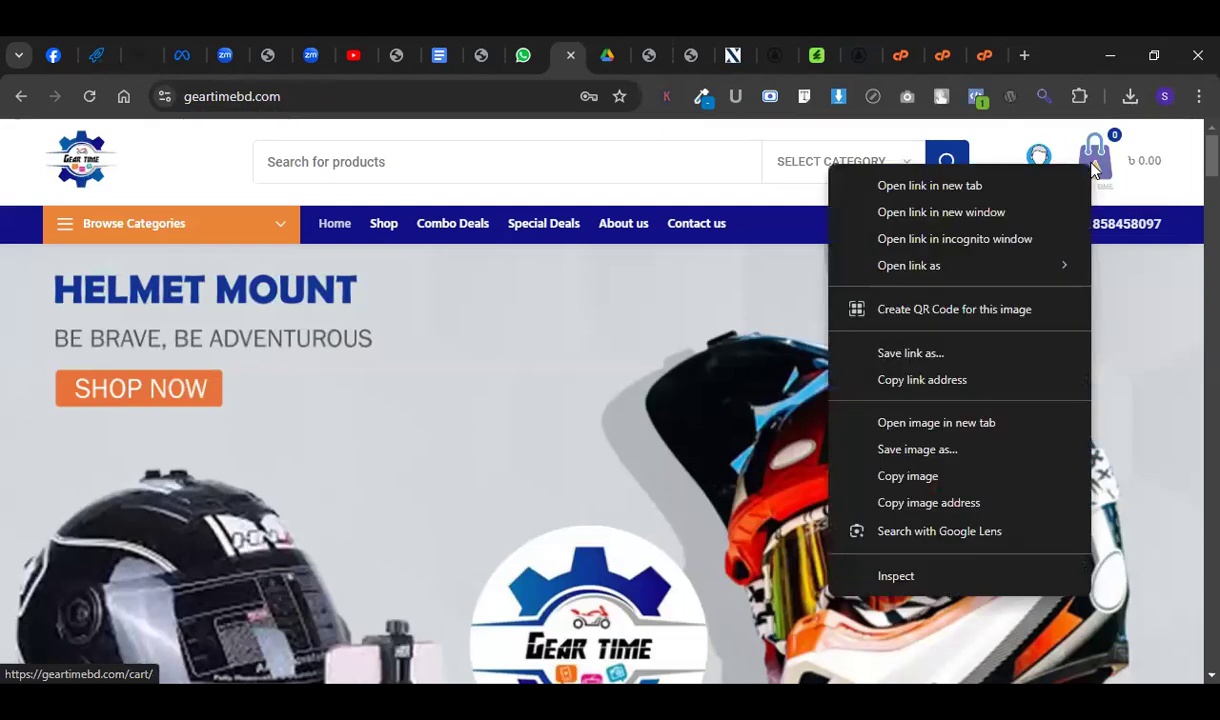
pyautogui.click(924, 456)
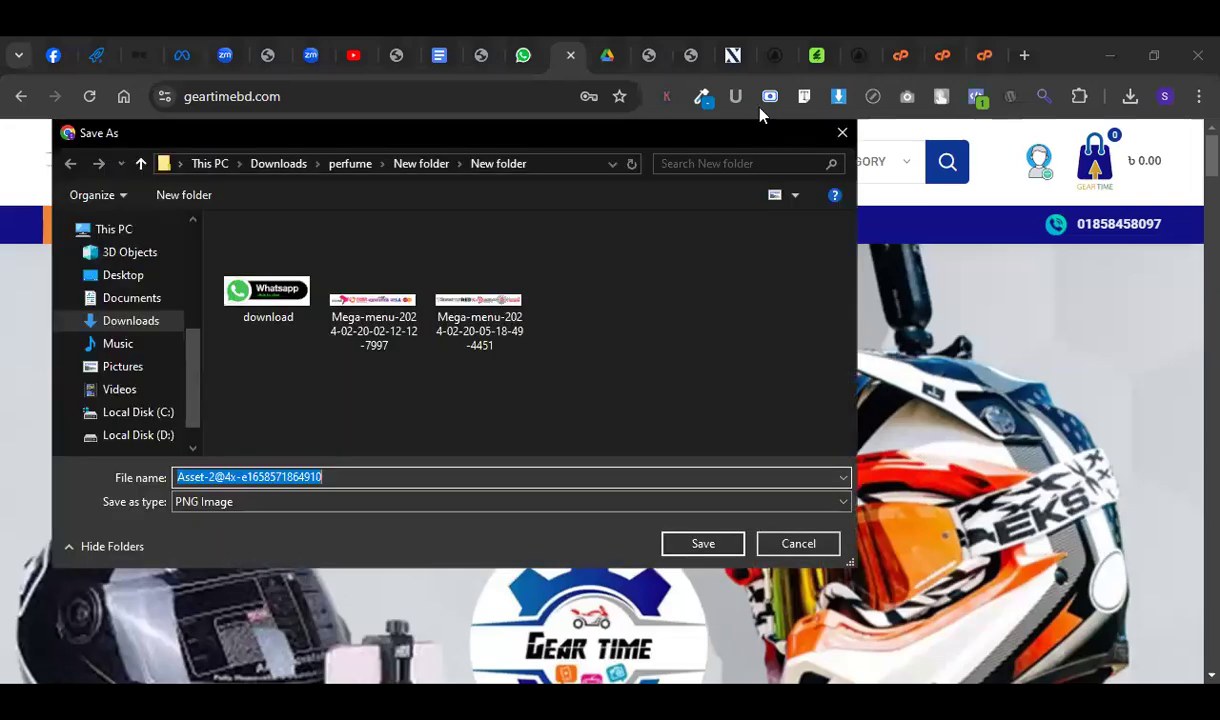
# Return to the header builder and choose the plain search style without the filled button for the Main header's Search element.
pyautogui.click(634, 46)
pyautogui.scroll(-2, 297, 449)
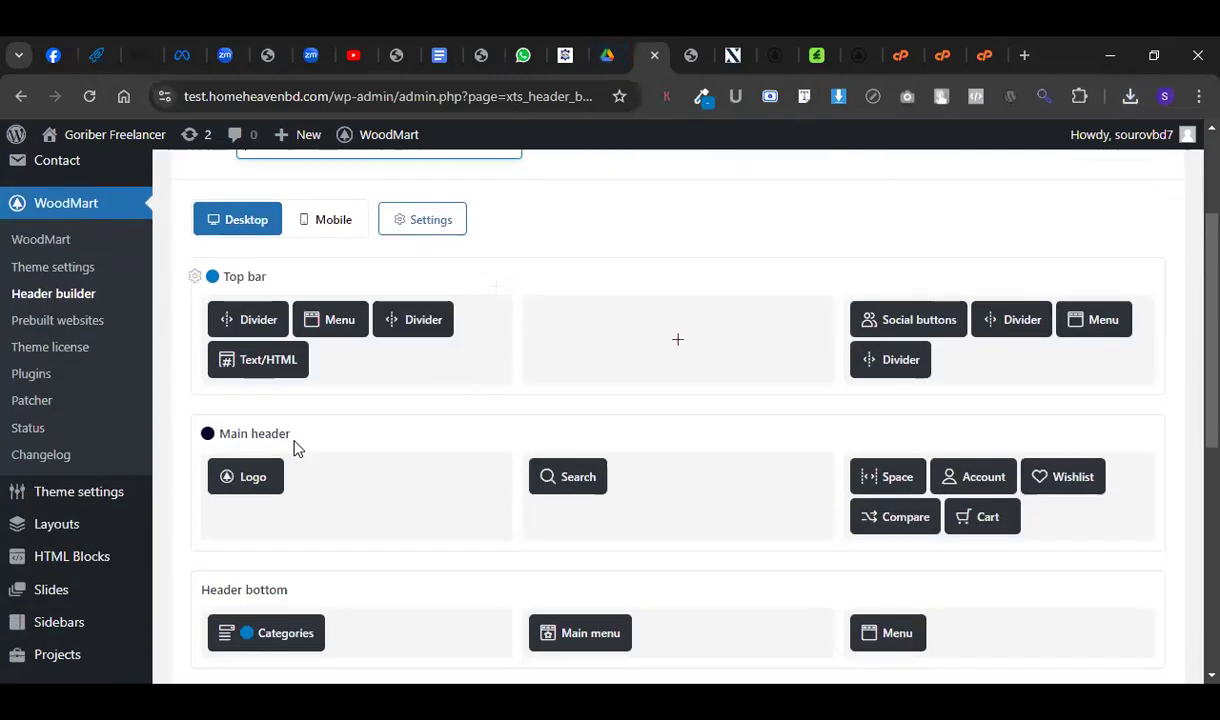
pyautogui.click(548, 445)
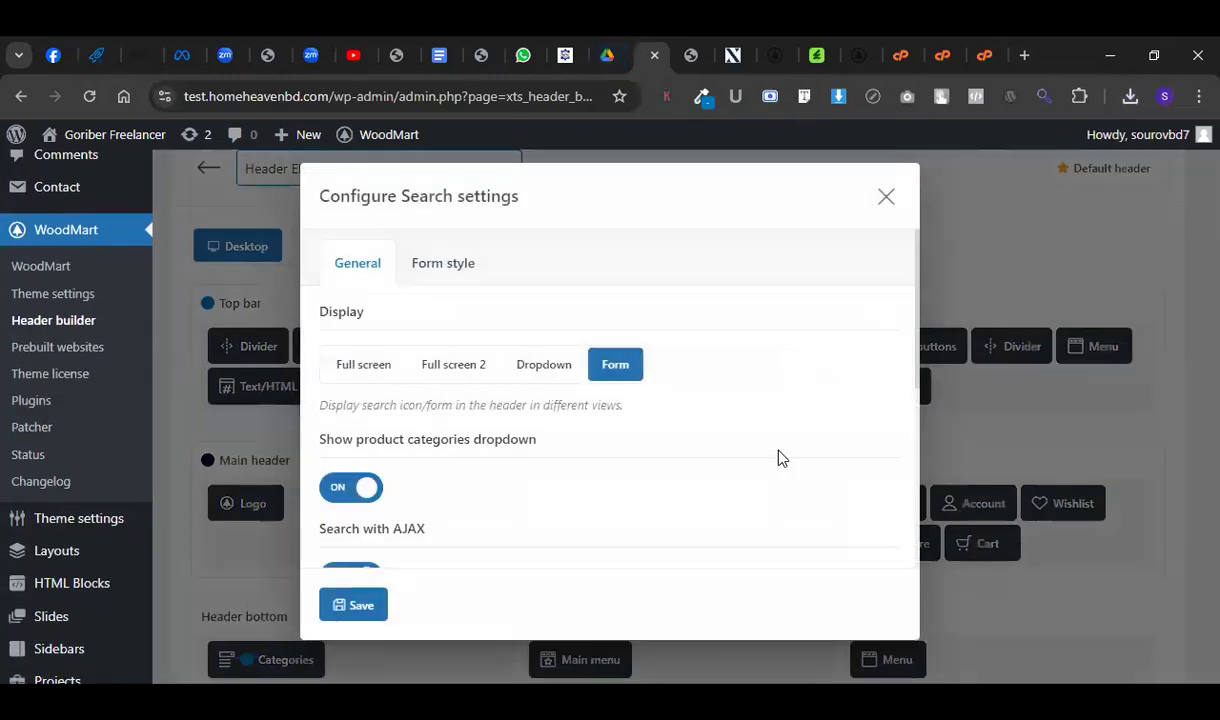
pyautogui.click(460, 270)
pyautogui.scroll(-2, 508, 398)
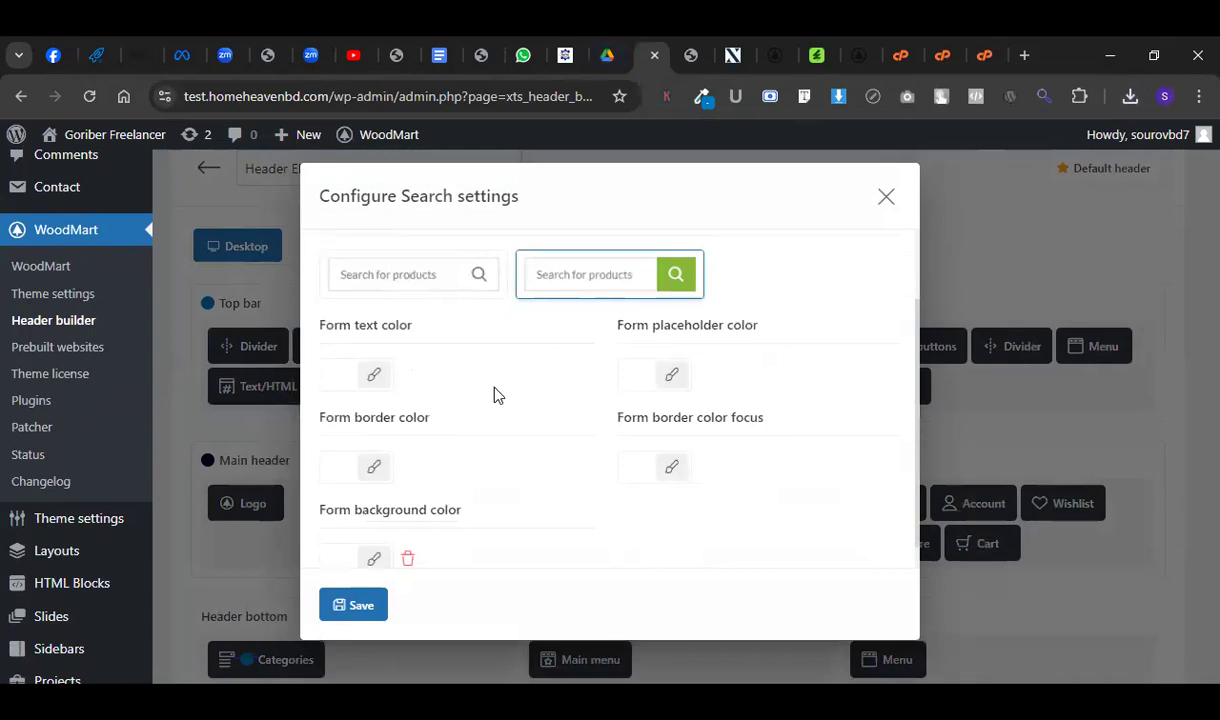
pyautogui.click(449, 287)
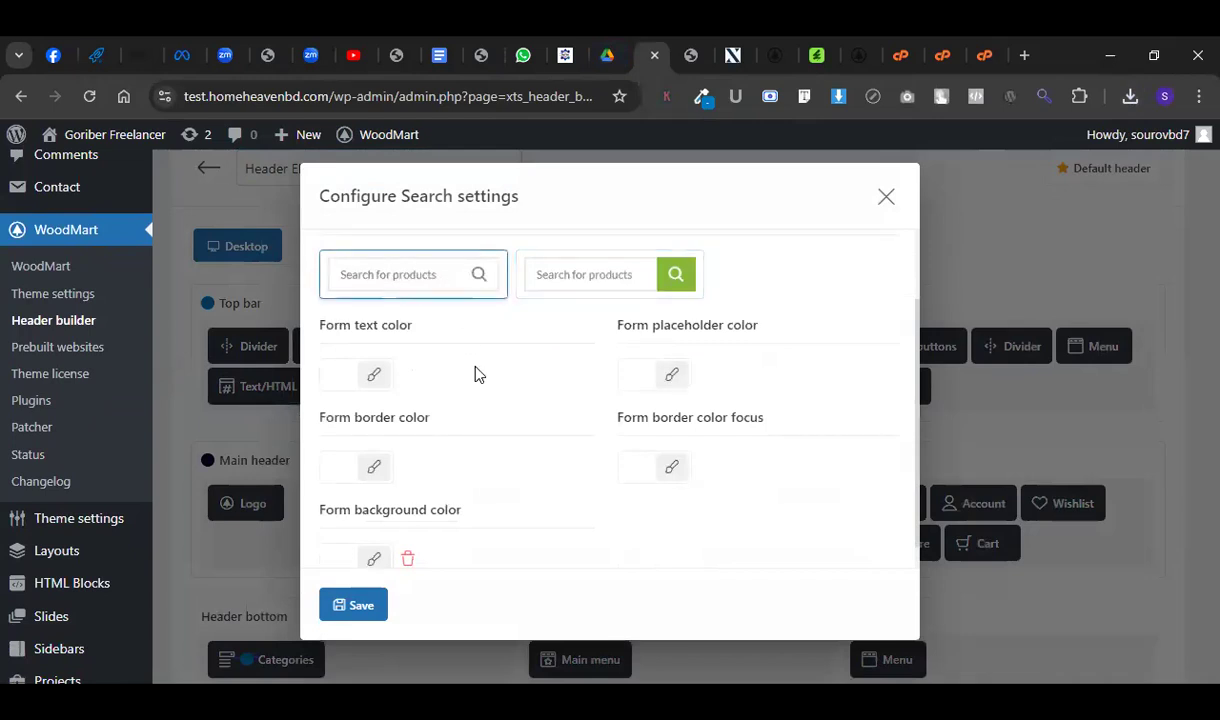
pyautogui.scroll(1, 476, 370)
pyautogui.scroll(-2, 523, 386)
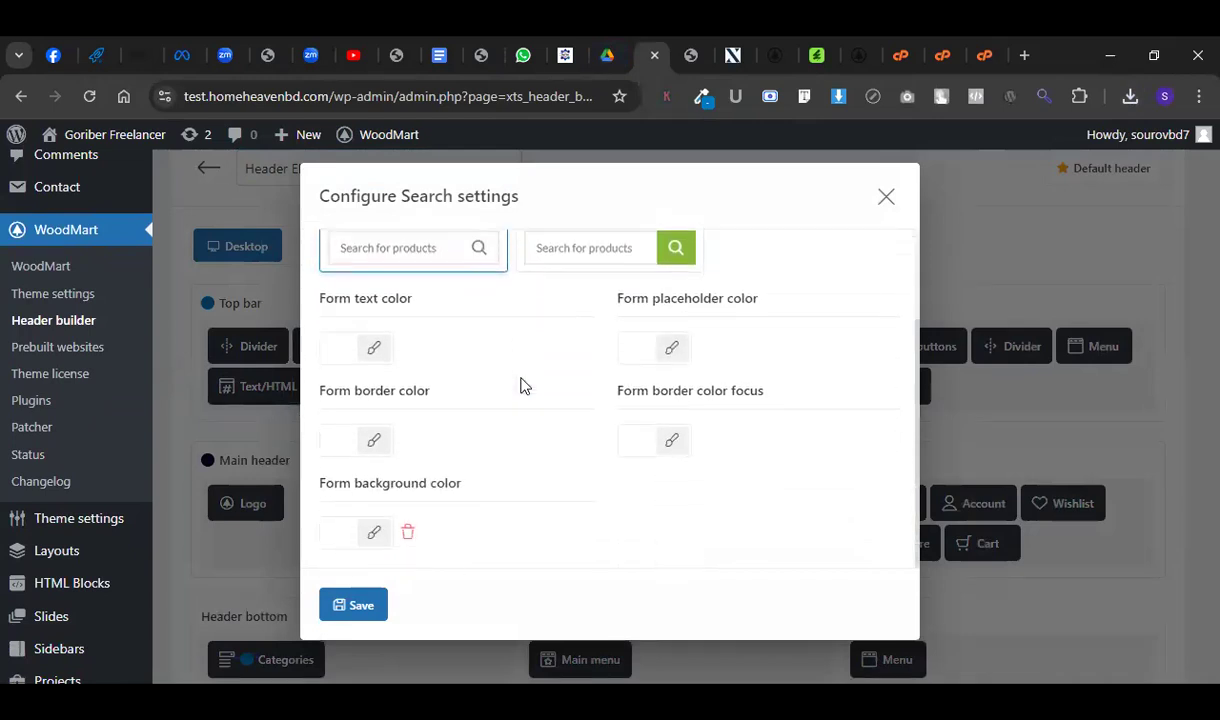
pyautogui.scroll(2, 523, 386)
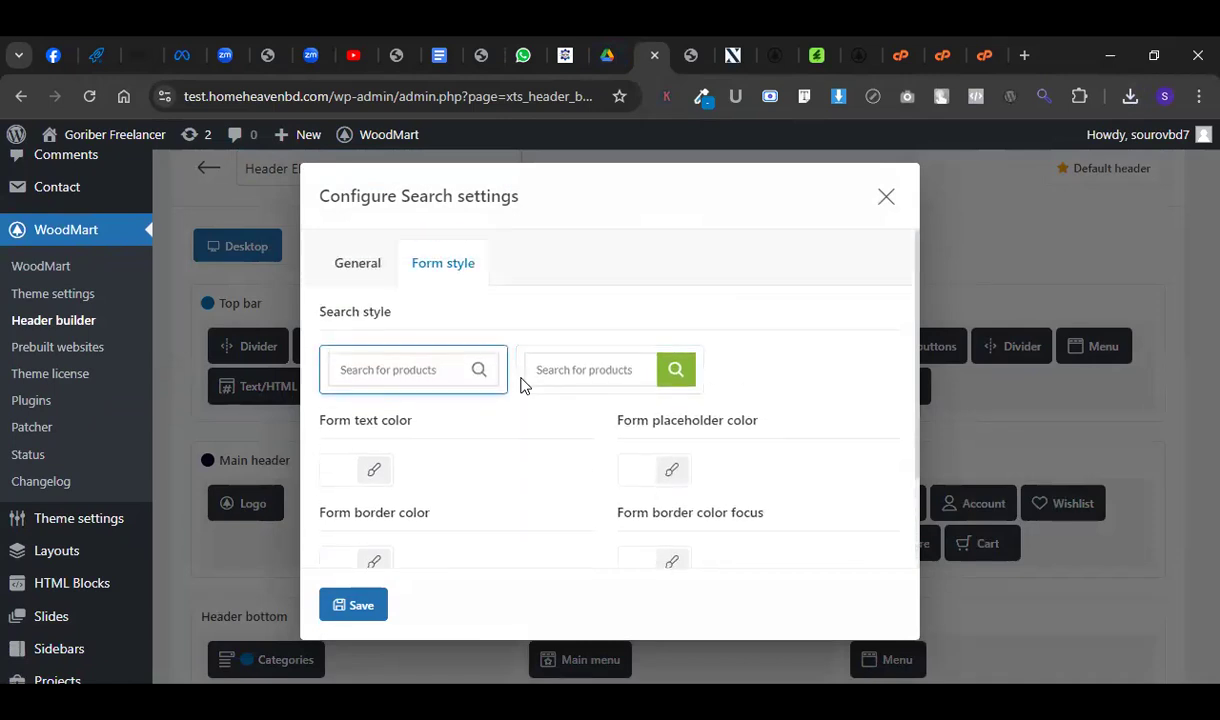
# Set the Search element's icon type to custom in its general settings and open the image chooser for the custom icon.
pyautogui.click(355, 262)
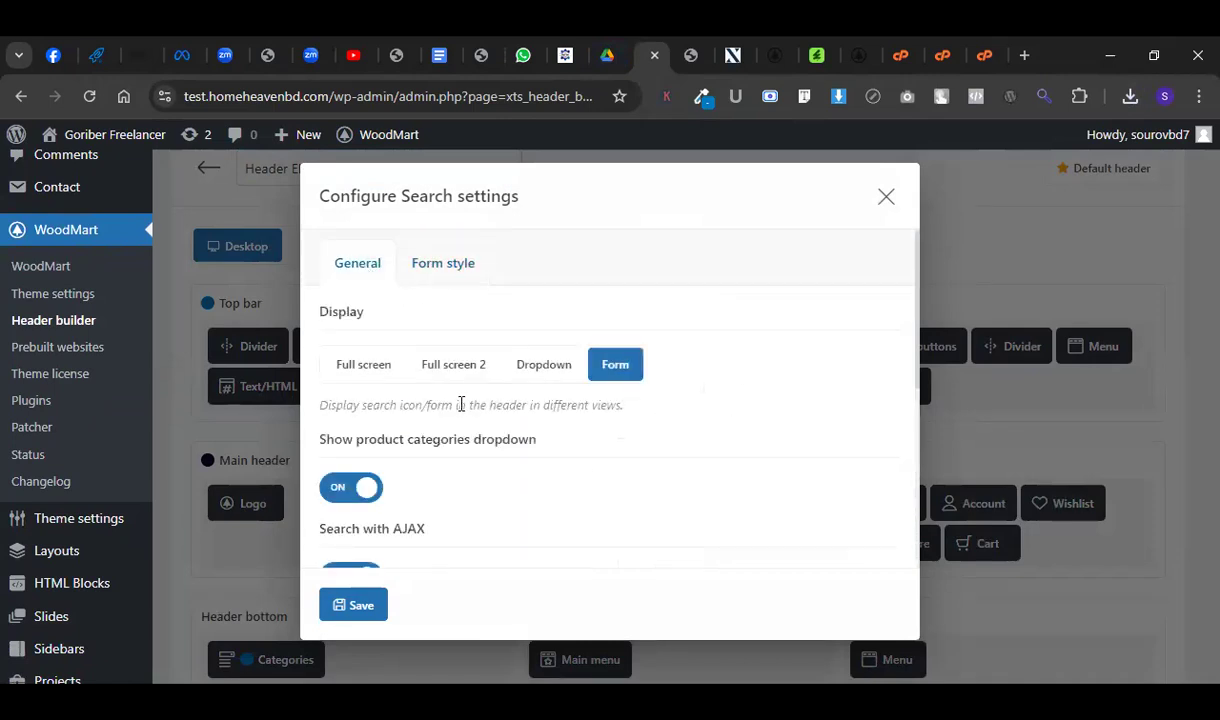
pyautogui.scroll(-5, 461, 404)
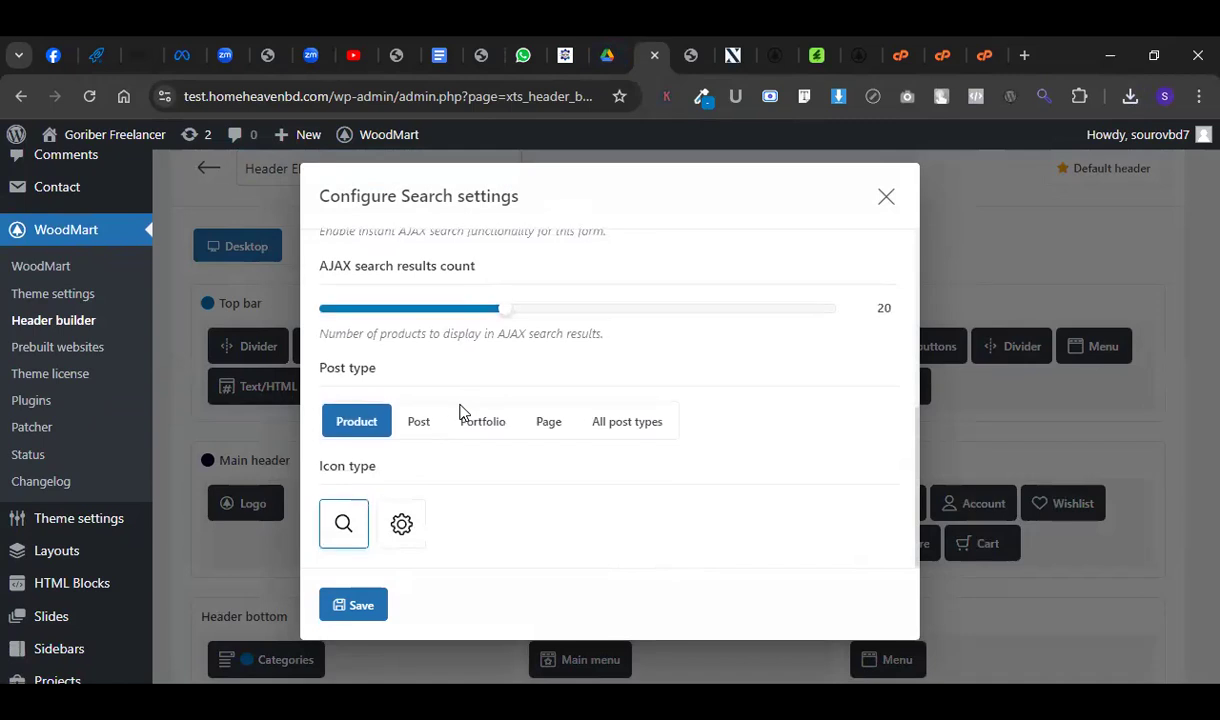
pyautogui.click(403, 527)
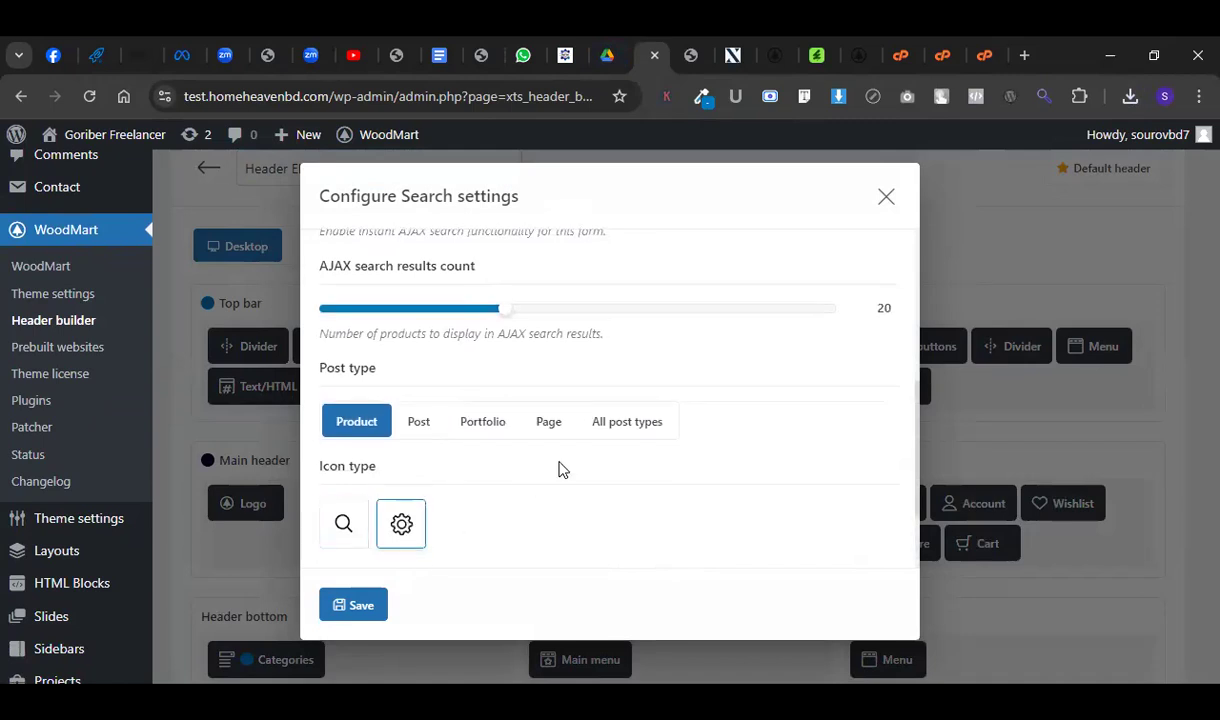
pyautogui.scroll(-2, 385, 505)
pyautogui.click(368, 531)
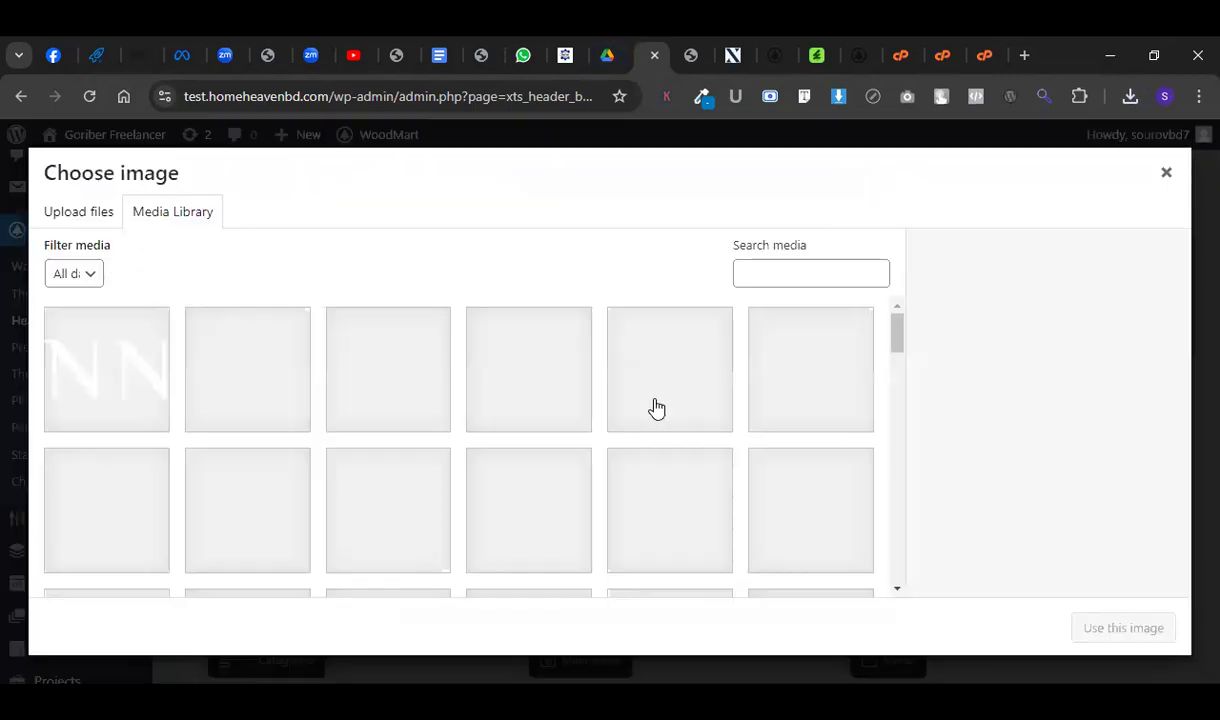
pyautogui.click(1022, 57)
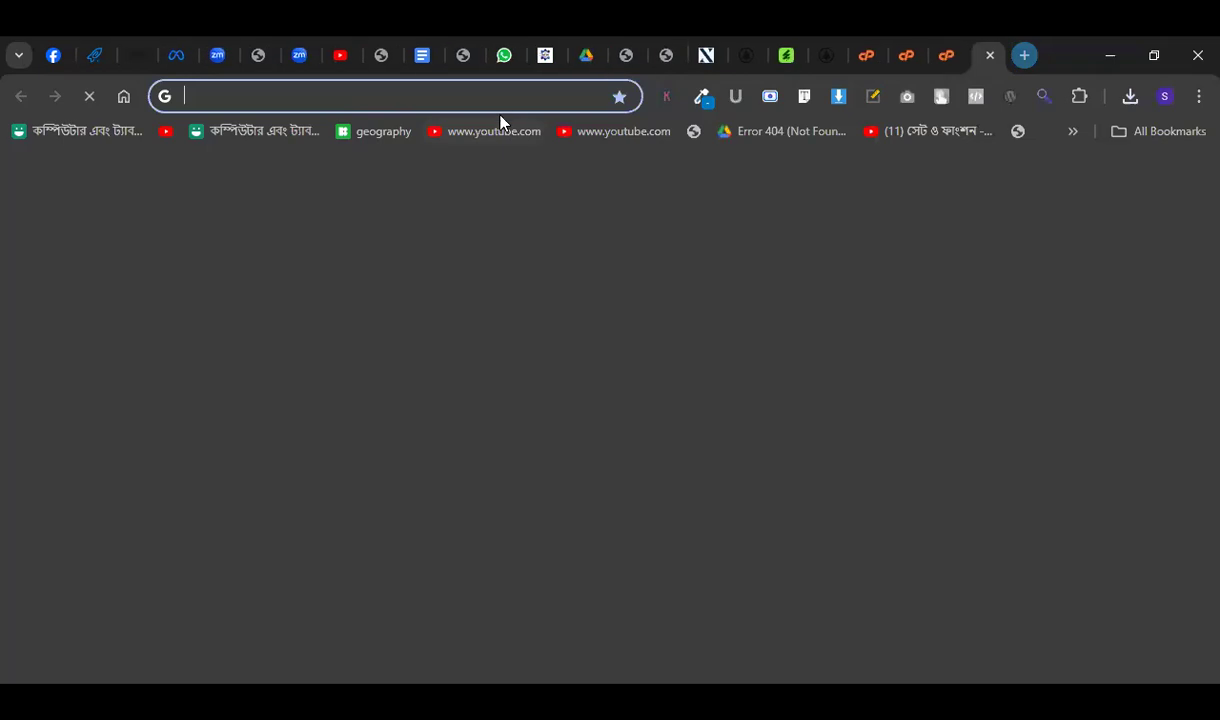
pyautogui.write('search.google.com/search-console/performance/search-analytics?resour')
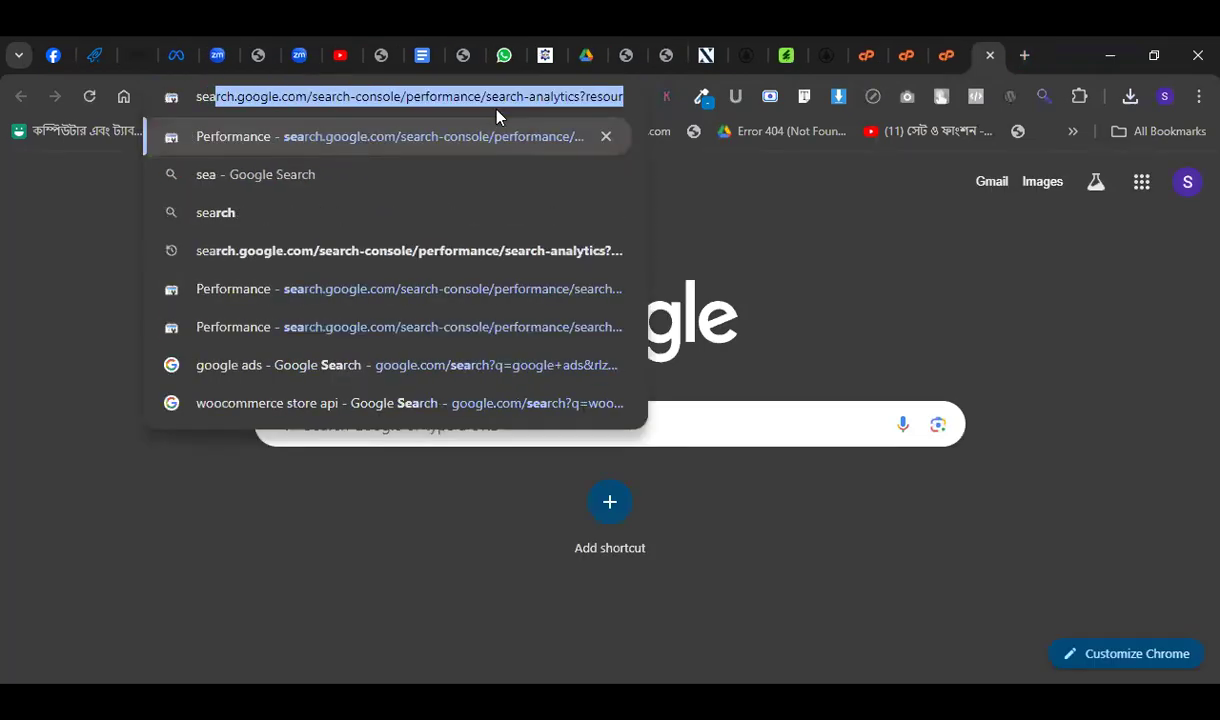
pyautogui.click(550, 52)
pyautogui.click(576, 46)
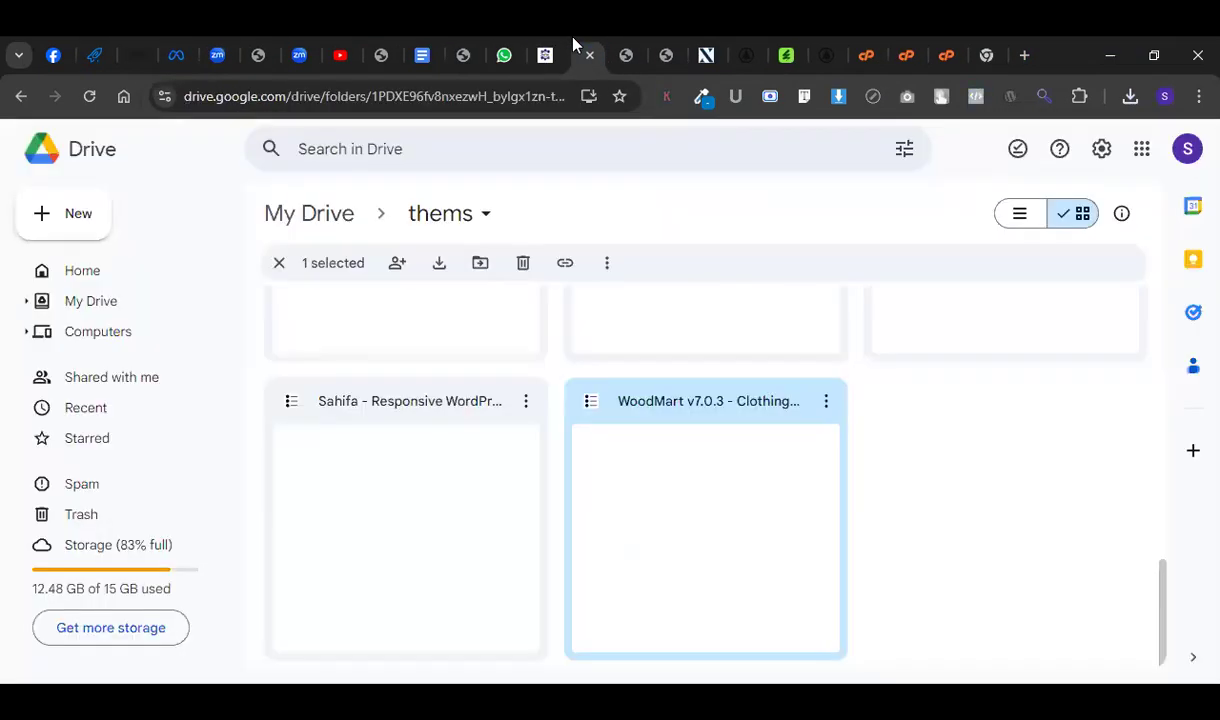
pyautogui.click(710, 50)
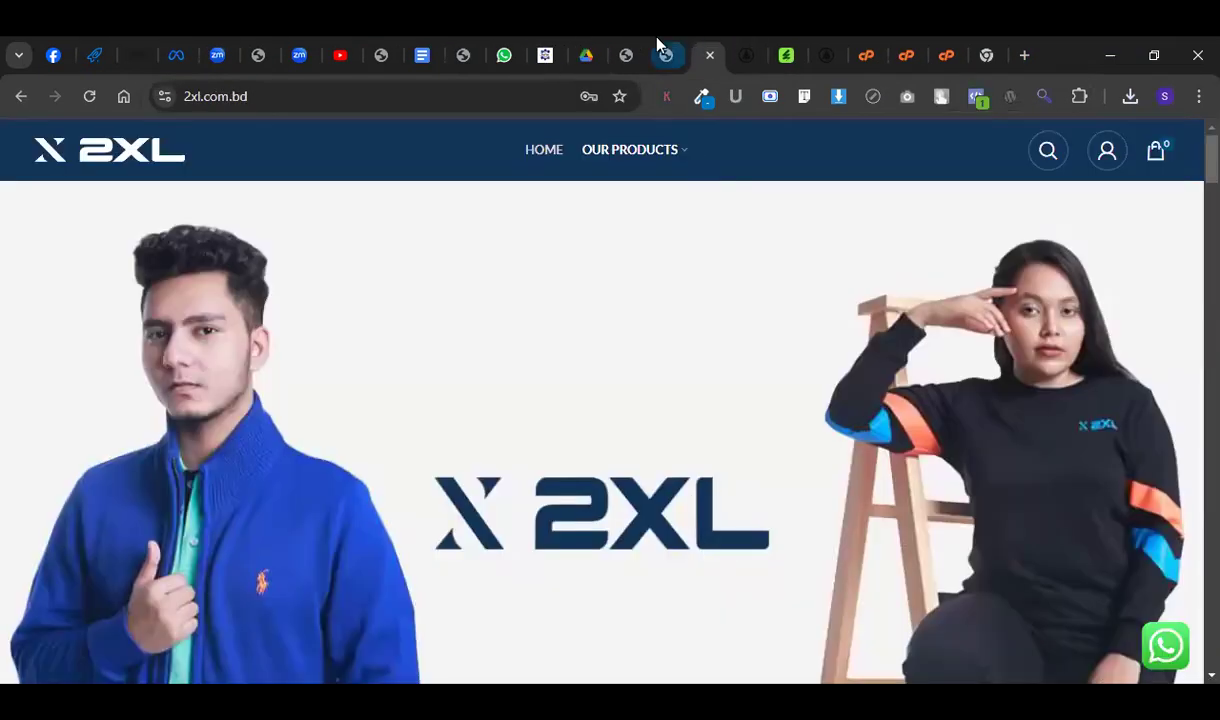
pyautogui.click(628, 50)
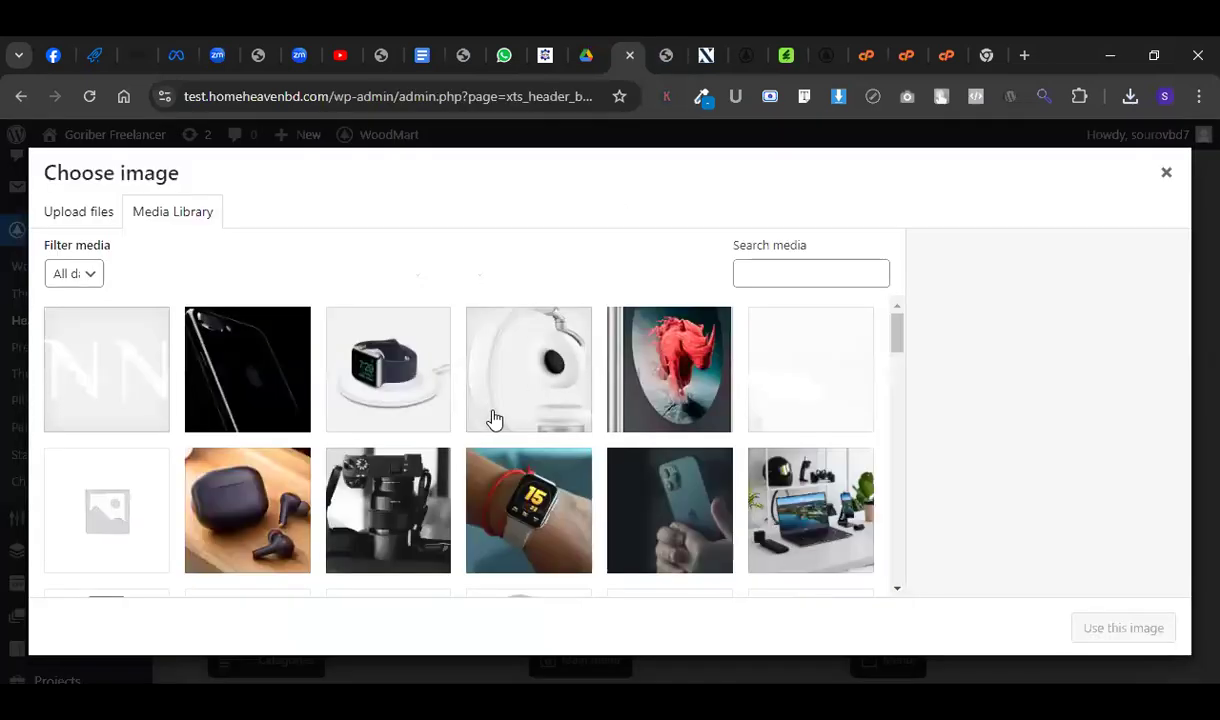
# Search Google for flaticon in the blank browser tab and open the Flaticon website.
pyautogui.click(985, 52)
pyautogui.write('searse')
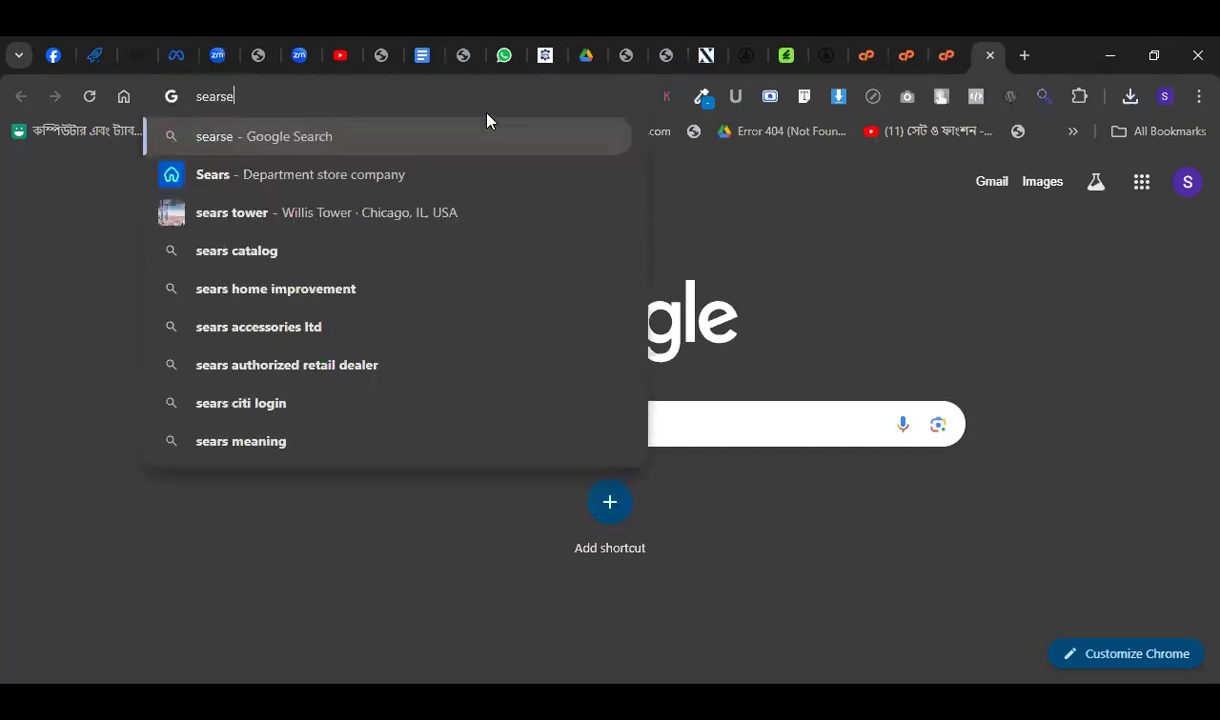
pyautogui.press('BackSpace')
pyautogui.press('BackSpace')
pyautogui.press('BackSpace')
pyautogui.press('BackSpace')
pyautogui.press('BackSpace')
pyautogui.write('flat')
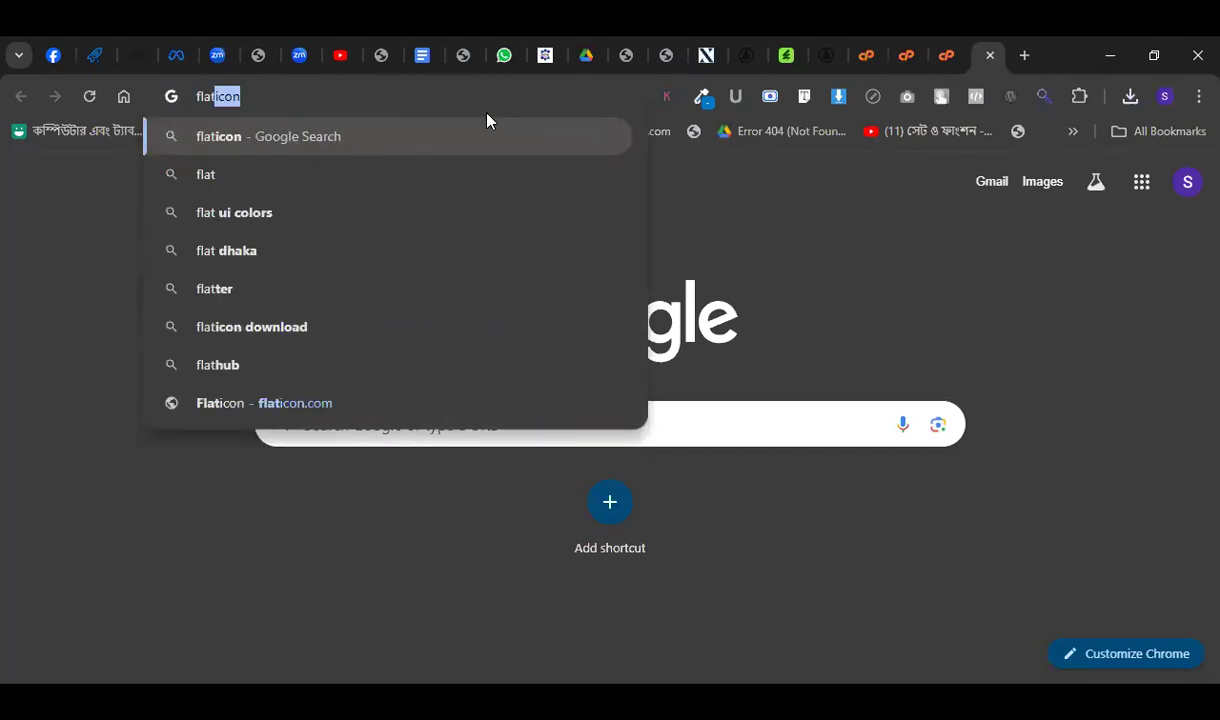
pyautogui.press('Return')
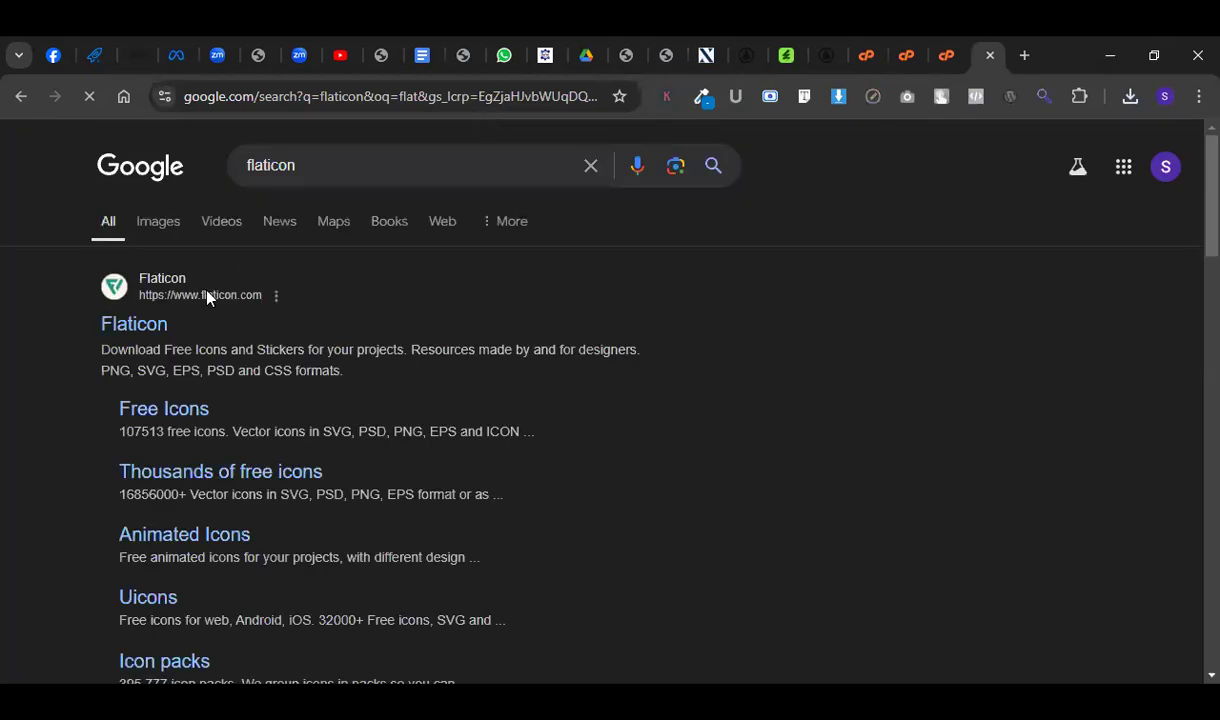
pyautogui.click(130, 341)
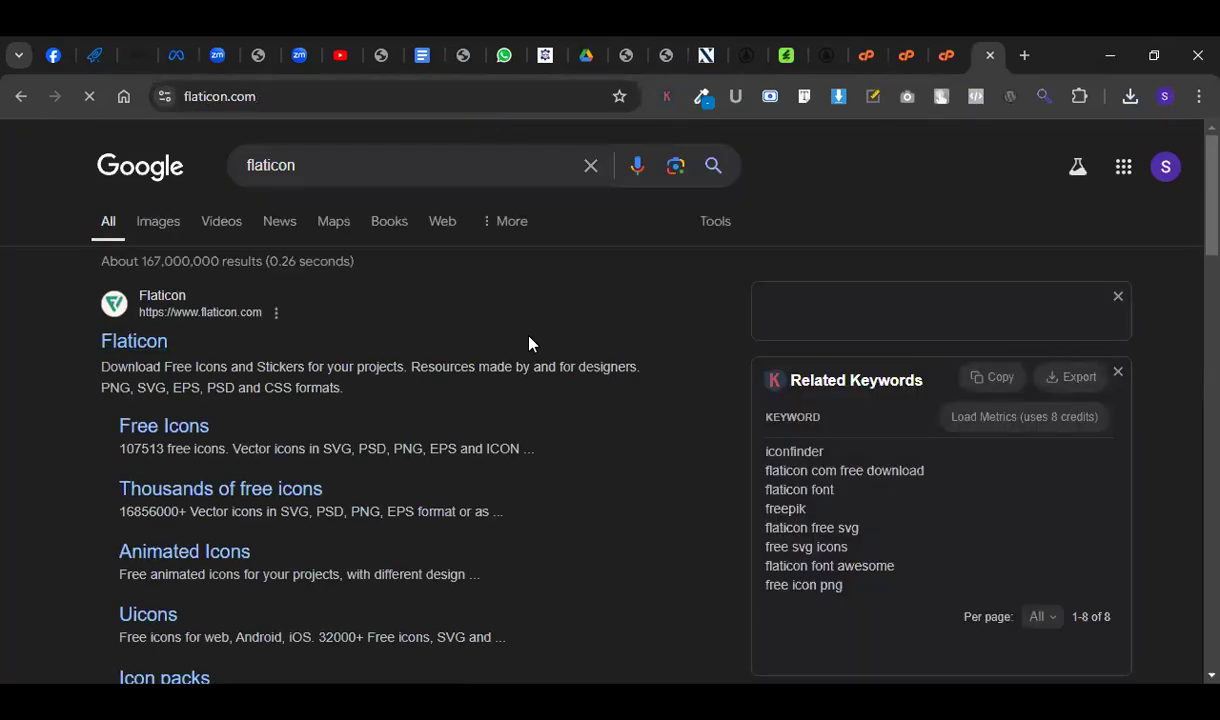
# Search Flaticon's icons for a search icon.
pyautogui.write('searc')
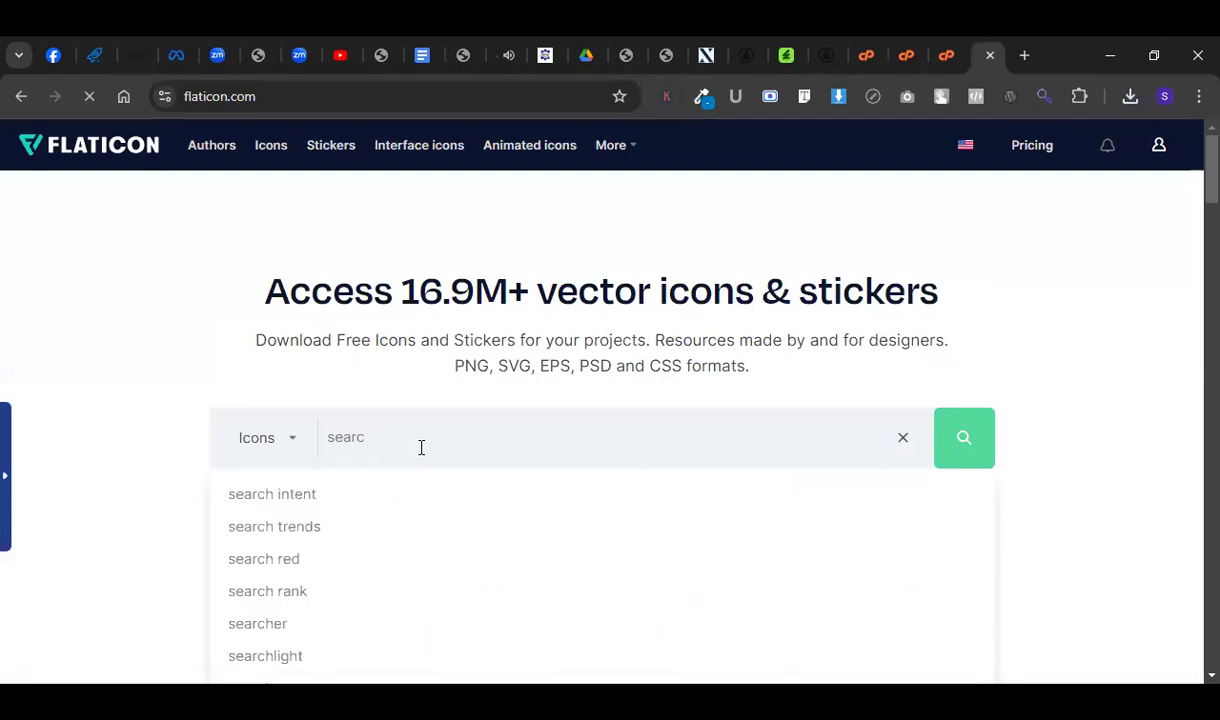
pyautogui.write('ico')
pyautogui.press('Return')
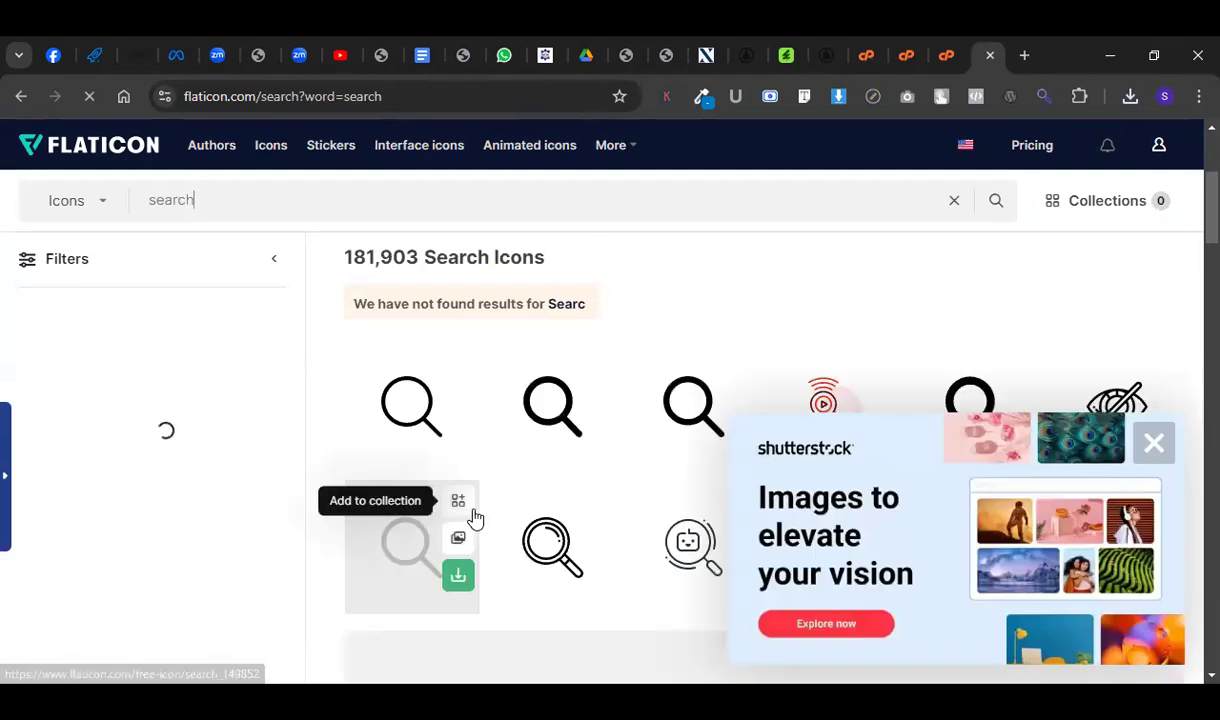
# Open the red Discovery magnifier icon with the play symbol and download it for free as a 512px PNG.
pyautogui.scroll(-1, 700, 564)
pyautogui.click(840, 305)
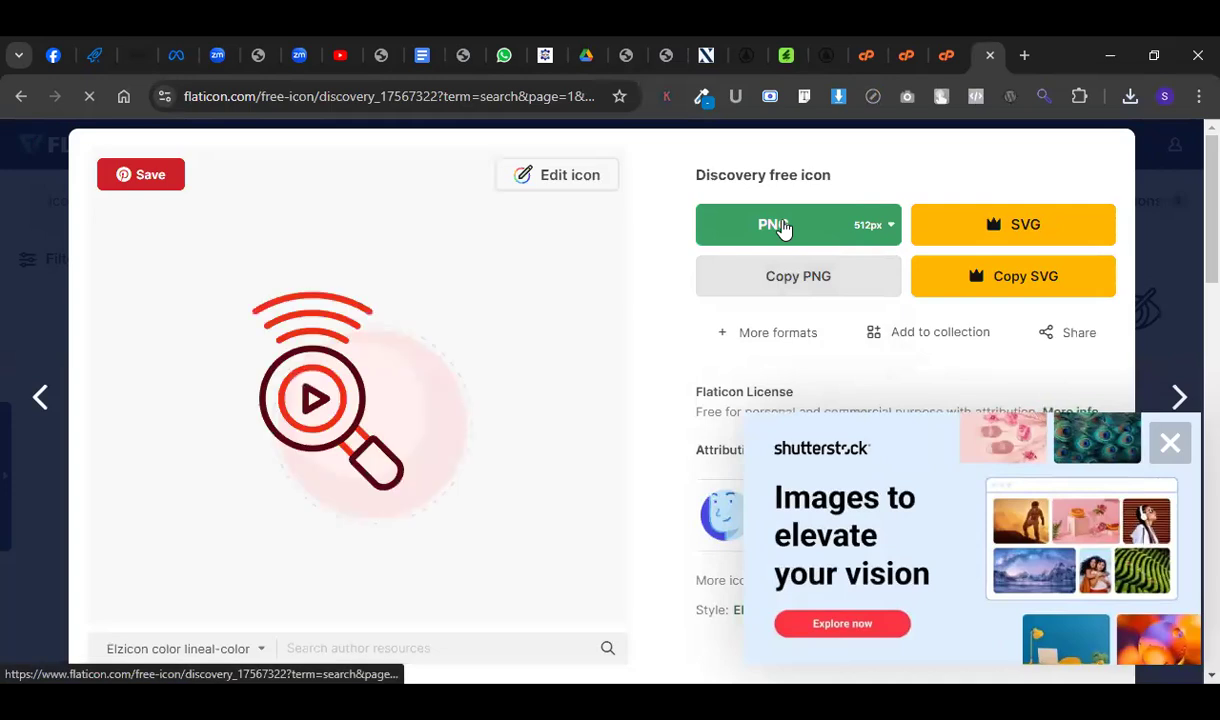
pyautogui.click(783, 228)
pyautogui.scroll(-2, 779, 300)
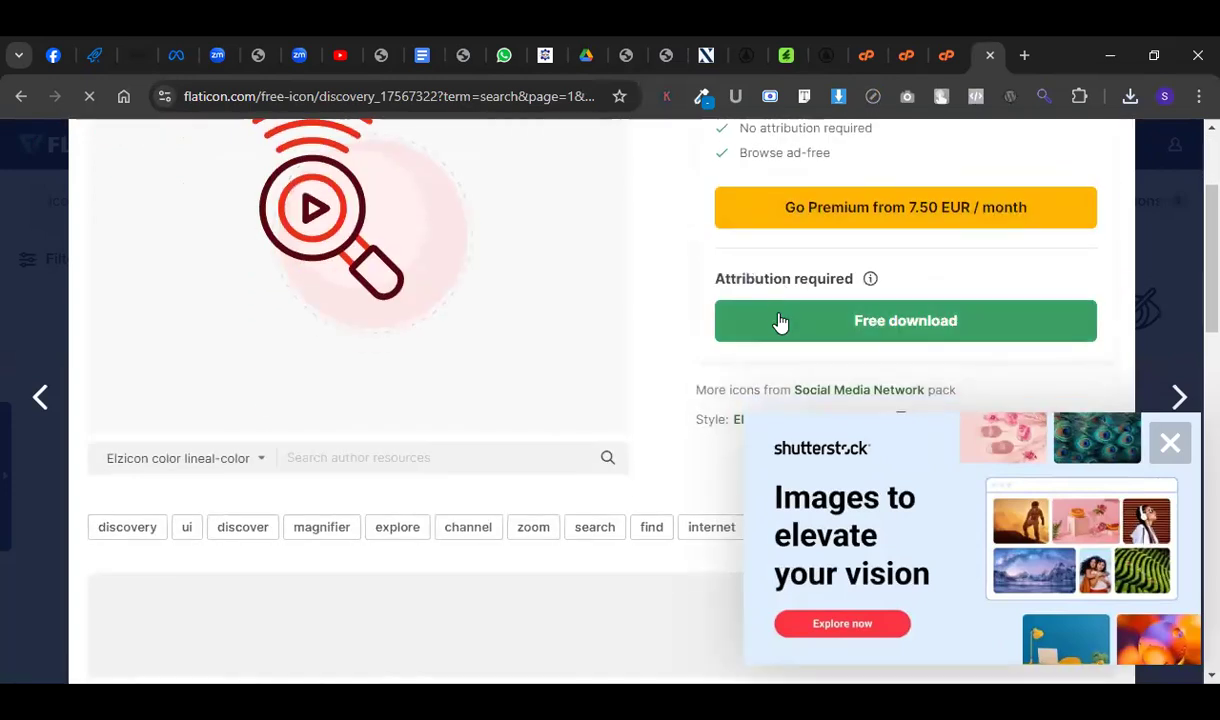
pyautogui.click(729, 323)
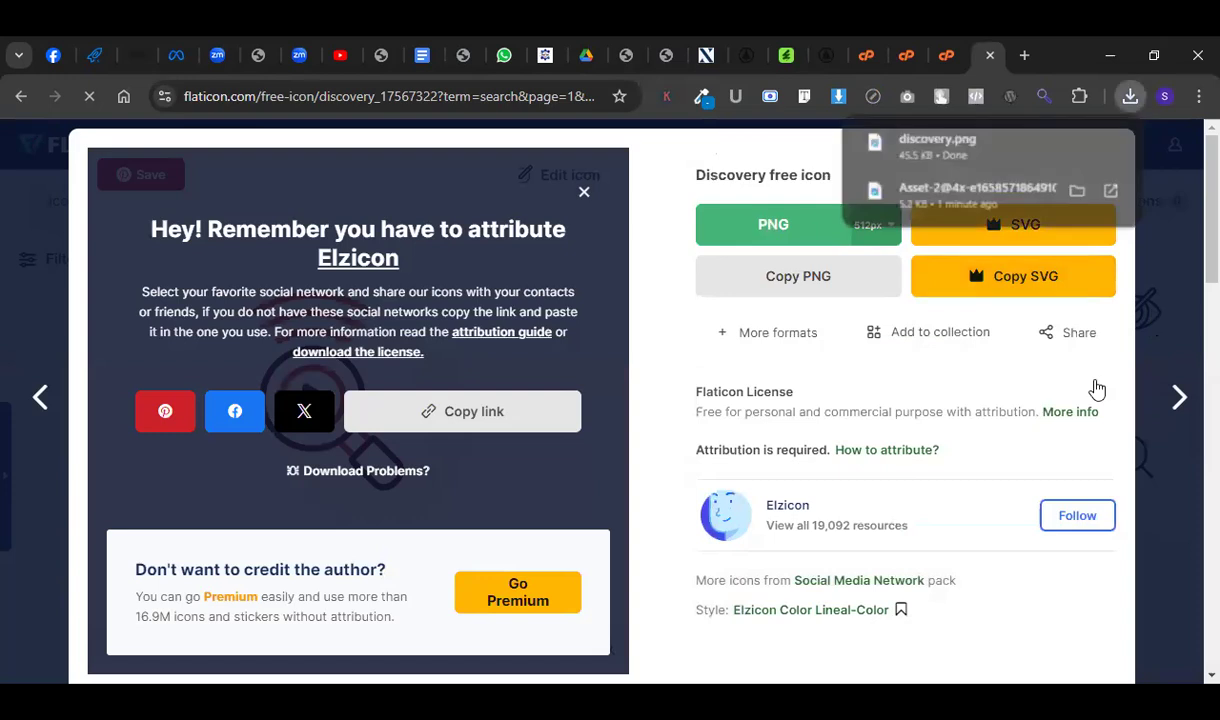
# Return to the header builder, upload discovery.png from the Downloads folder and use it as the Search element's custom icon.
pyautogui.click(627, 55)
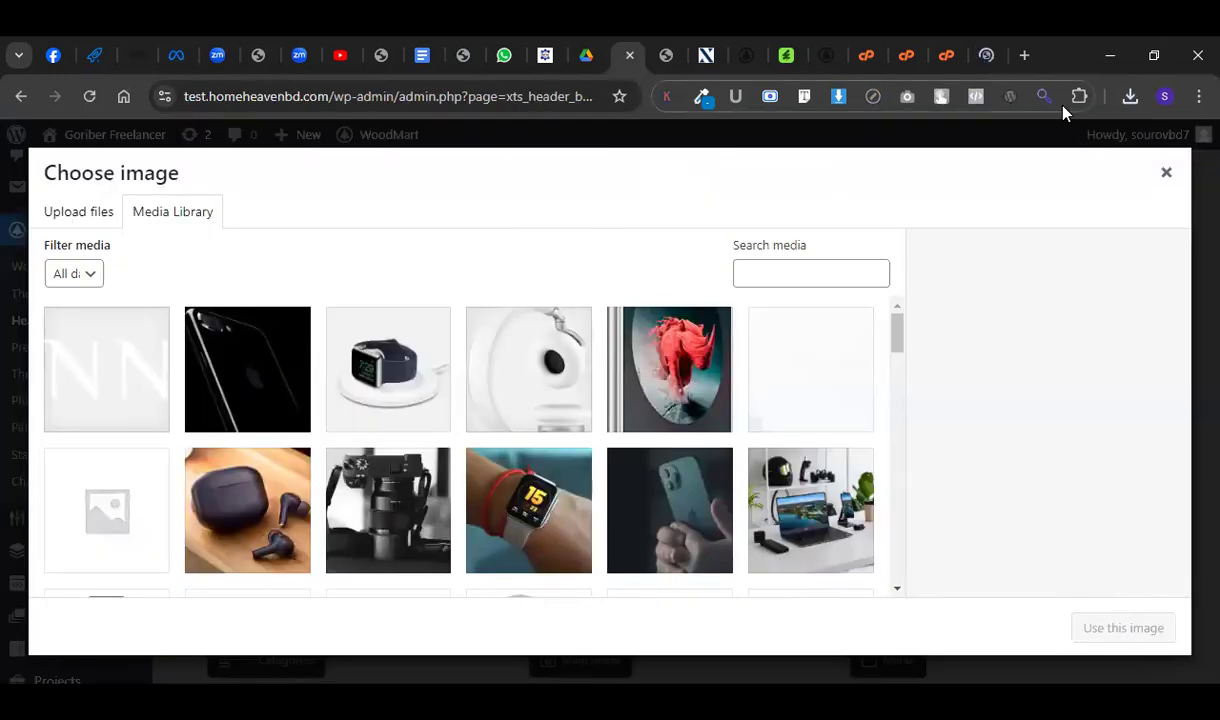
pyautogui.click(1131, 97)
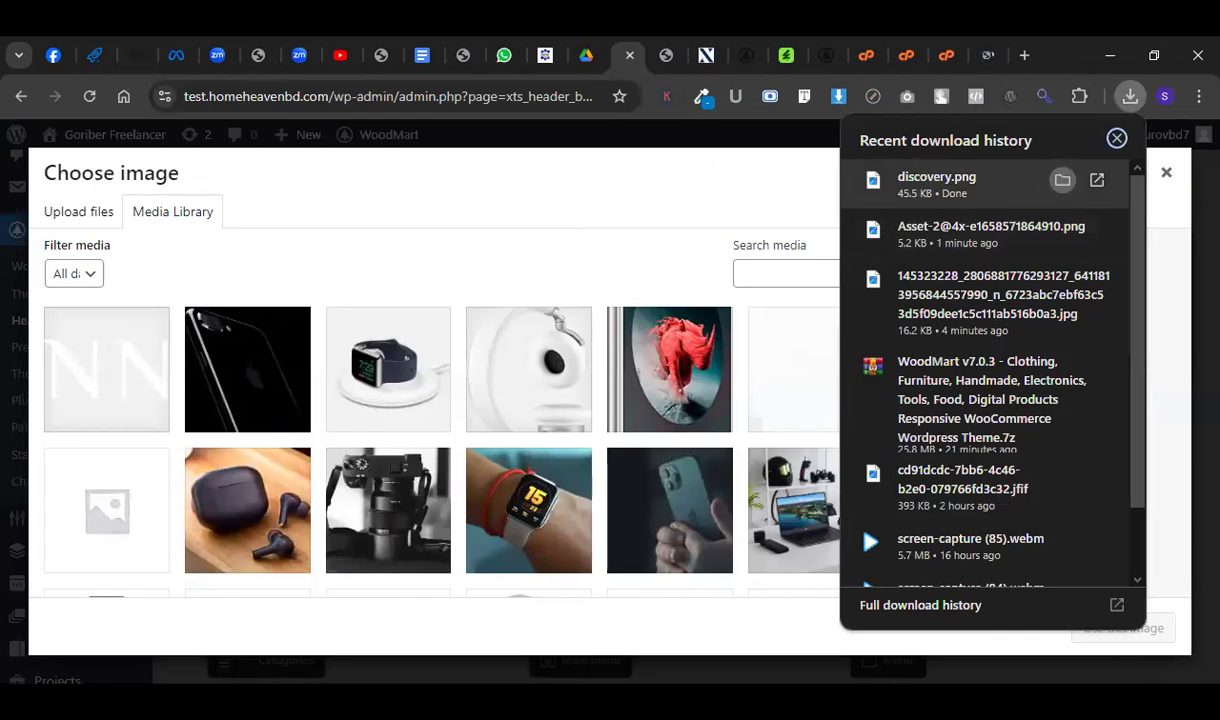
pyautogui.click(746, 476)
pyautogui.click(100, 205)
pyautogui.click(593, 453)
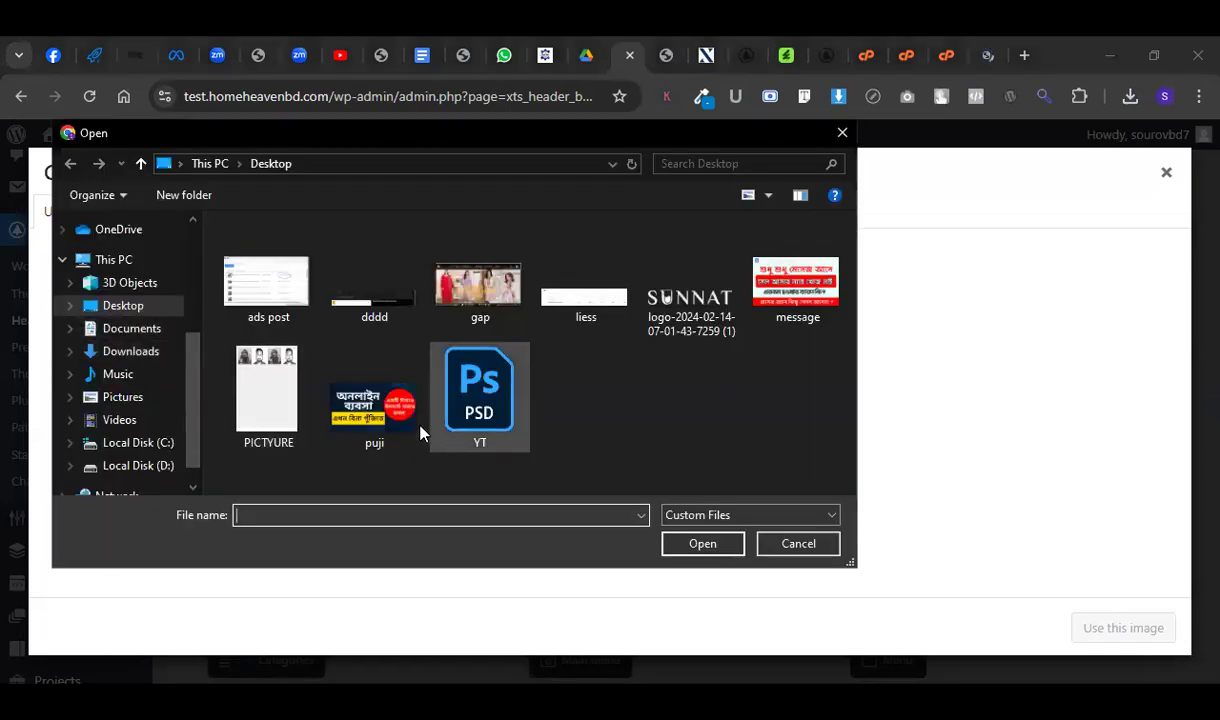
pyautogui.click(138, 352)
pyautogui.click(288, 308)
pyautogui.click(690, 548)
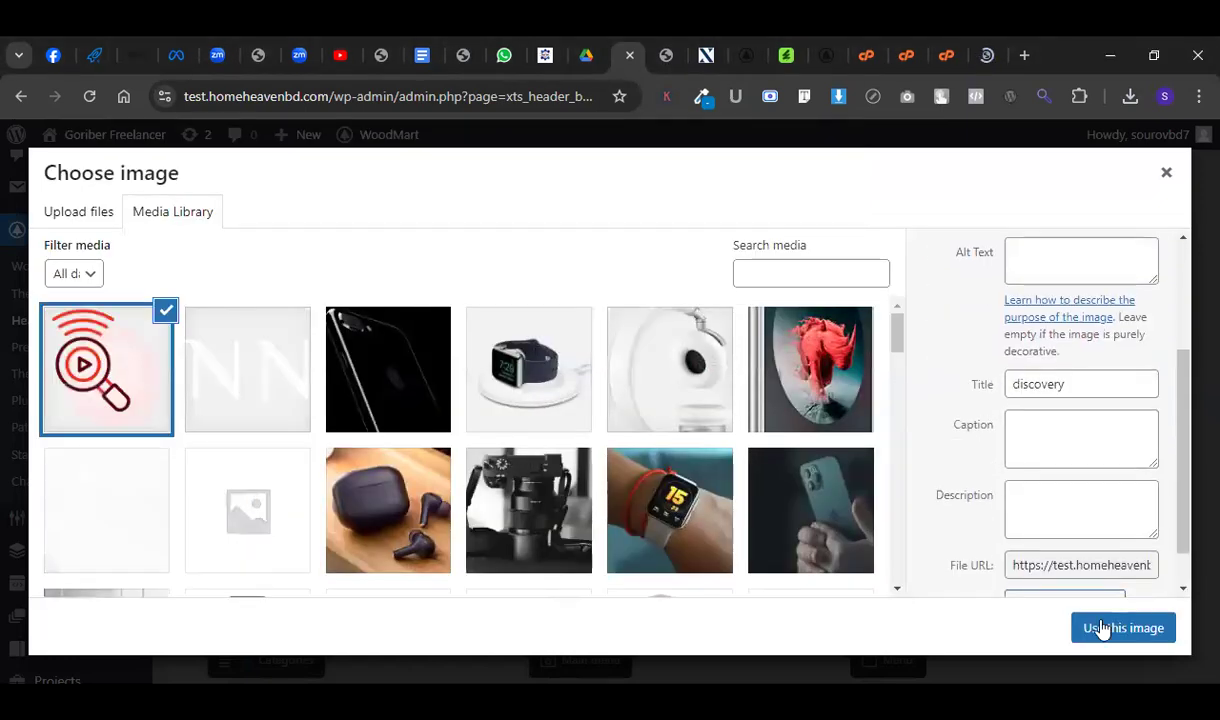
pyautogui.click(1105, 627)
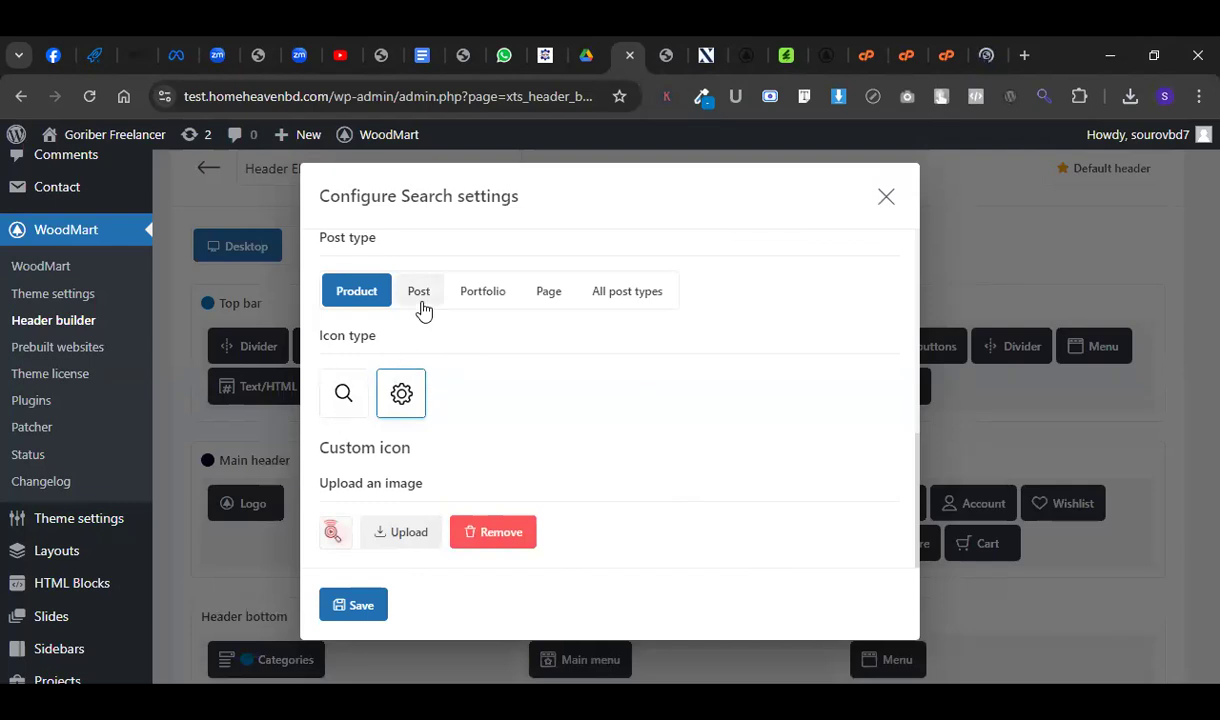
# Try the search style with the filled button in the Search form style settings and switch back to the plain style.
pyautogui.scroll(5, 457, 381)
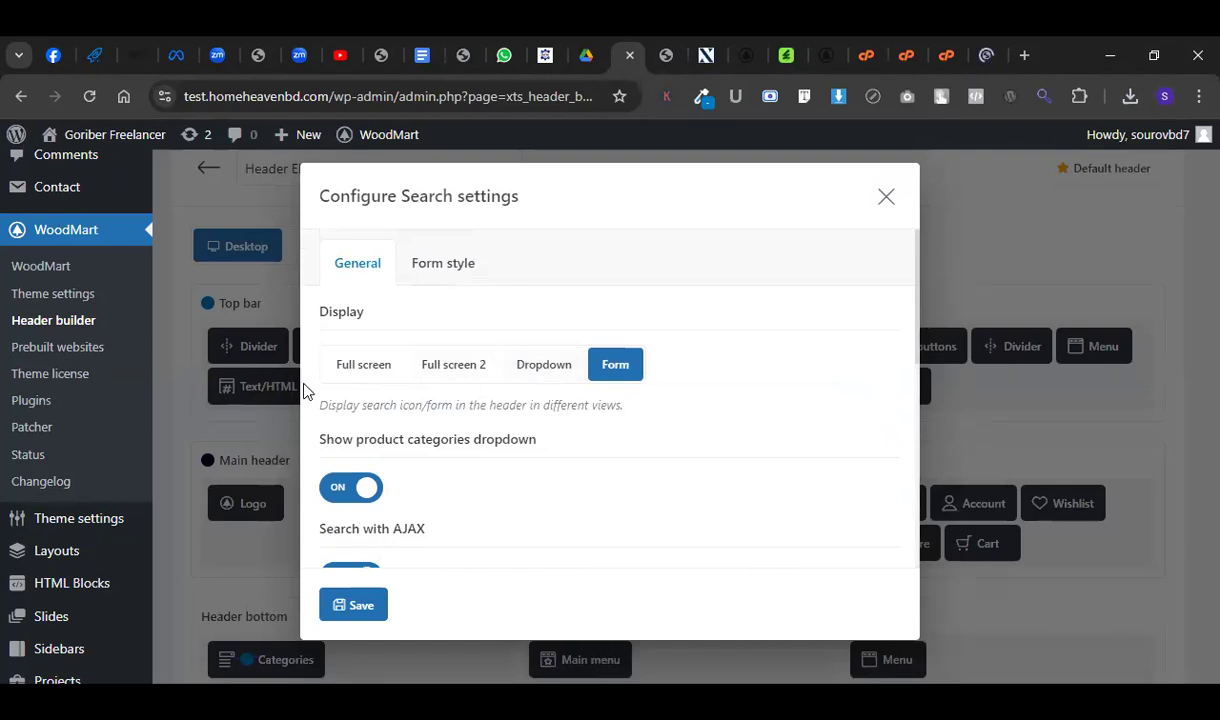
pyautogui.click(446, 270)
pyautogui.click(613, 369)
pyautogui.scroll(-1, 506, 447)
pyautogui.scroll(1, 506, 447)
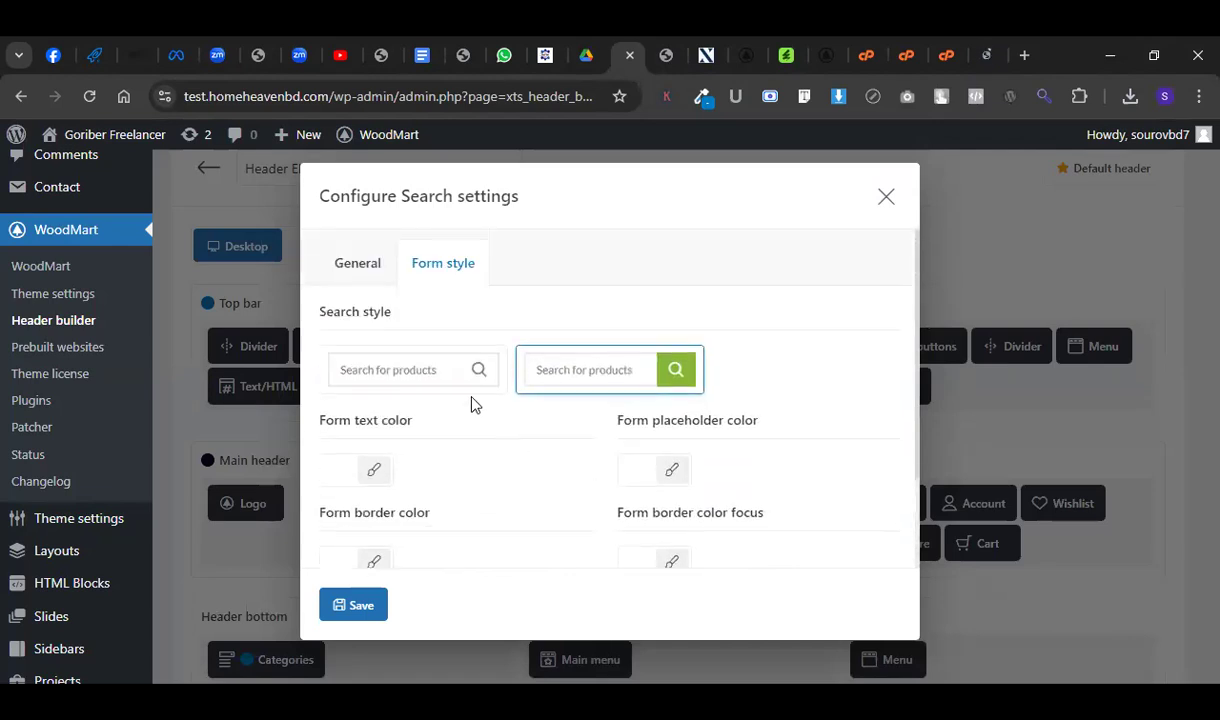
pyautogui.click(431, 378)
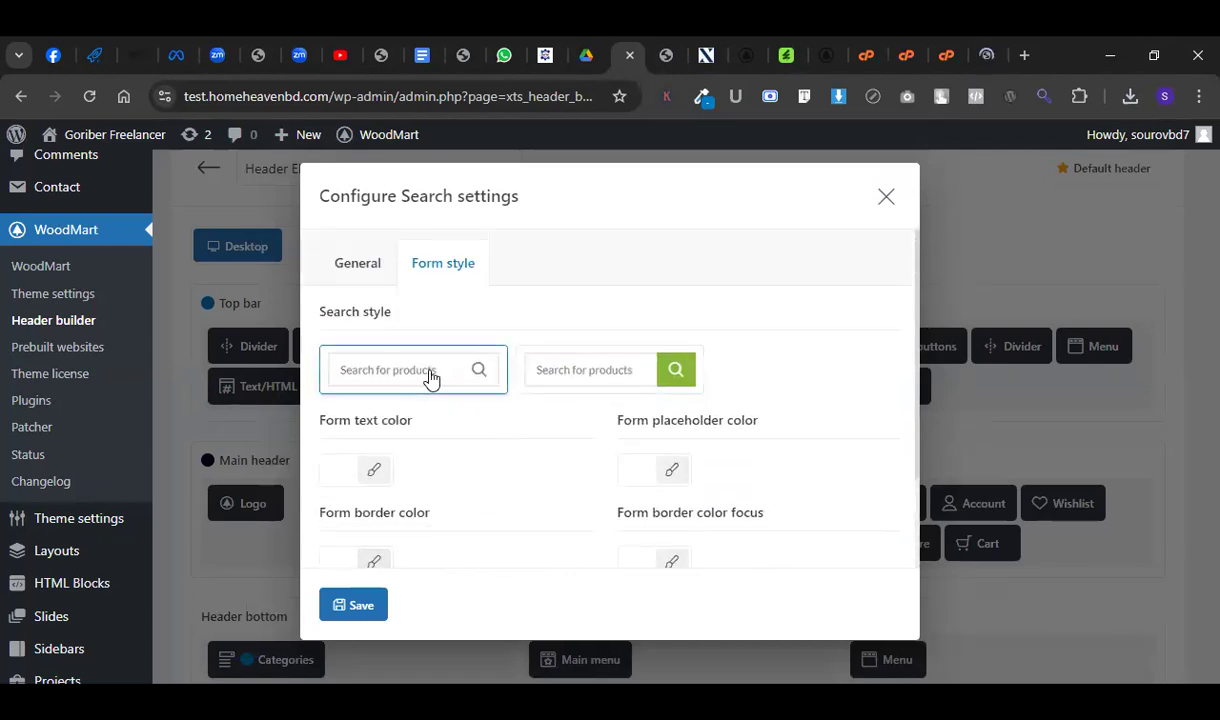
# Save the Search settings and the header, and check the search bar with its custom icon on the homepage.
pyautogui.click(350, 606)
pyautogui.scroll(-4, 395, 580)
pyautogui.click(242, 537)
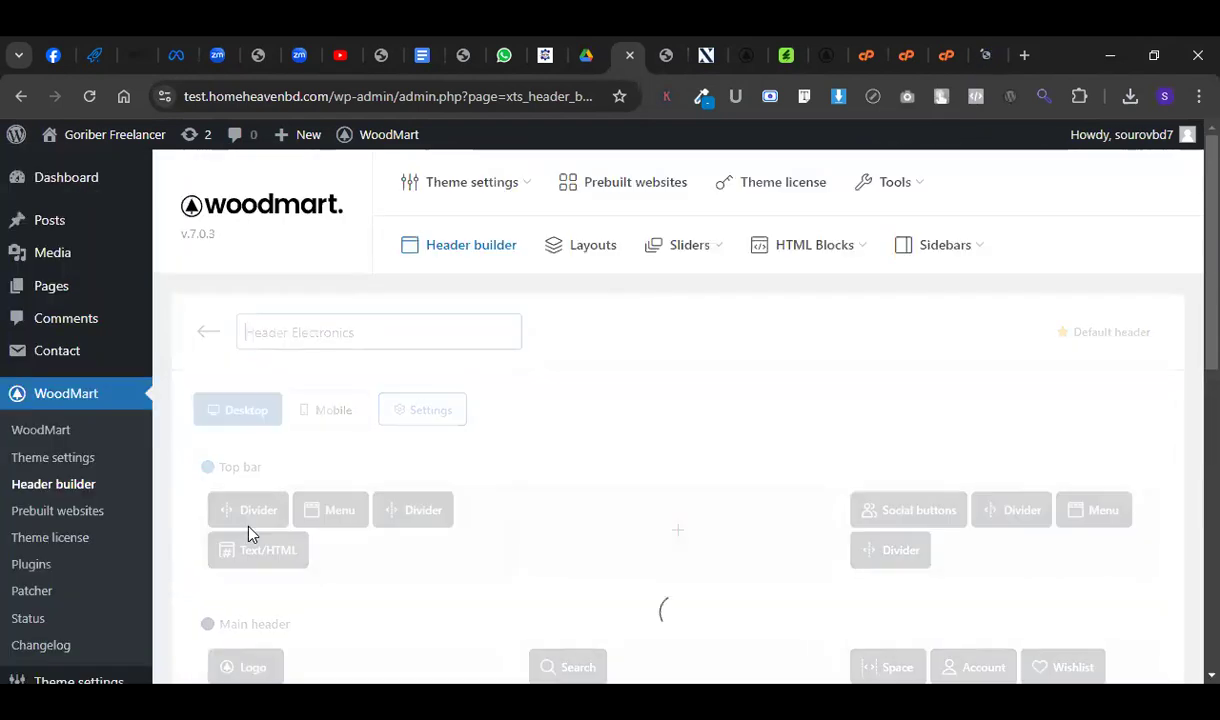
pyautogui.click(655, 50)
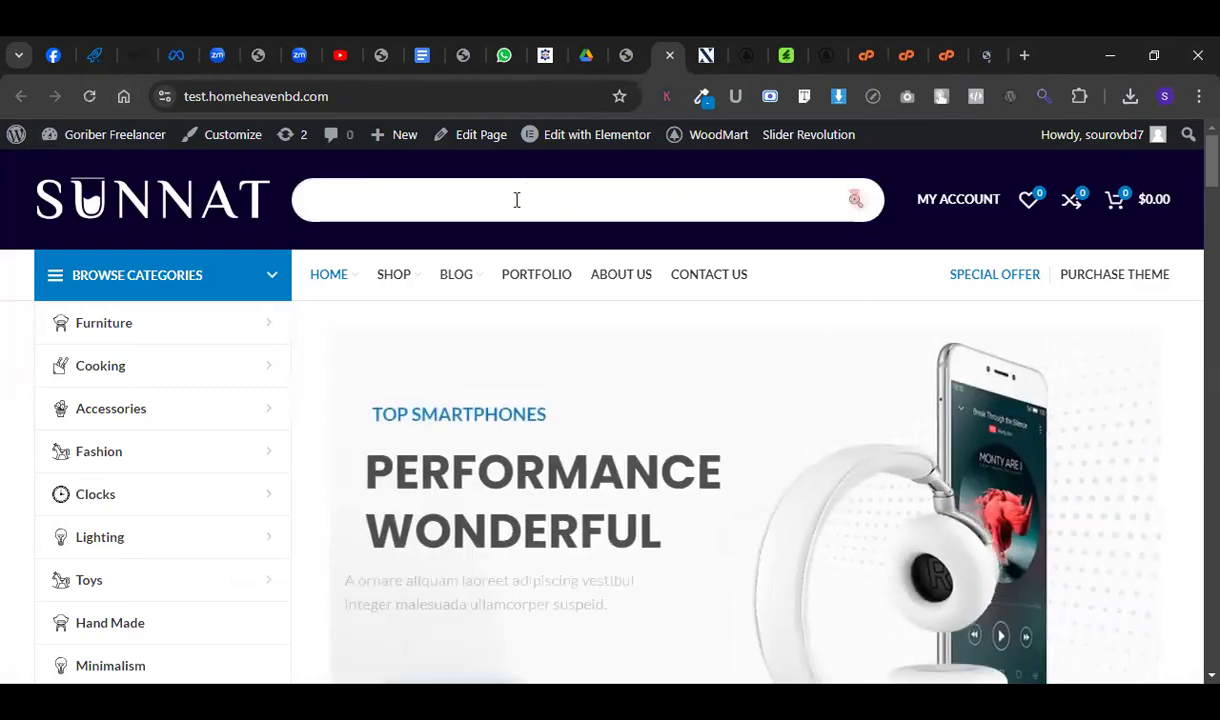
# Reopen the Search element's form style settings in the header builder and set the form text color to black.
pyautogui.click(626, 52)
pyautogui.scroll(-3, 453, 404)
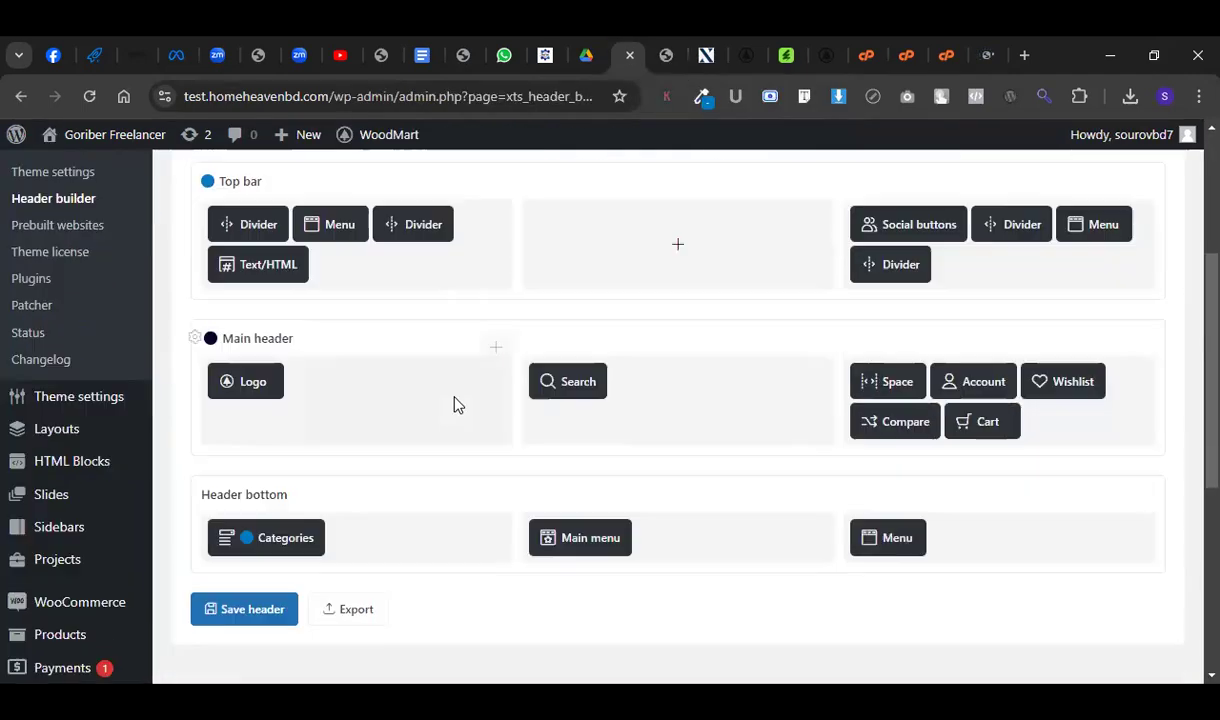
pyautogui.click(575, 365)
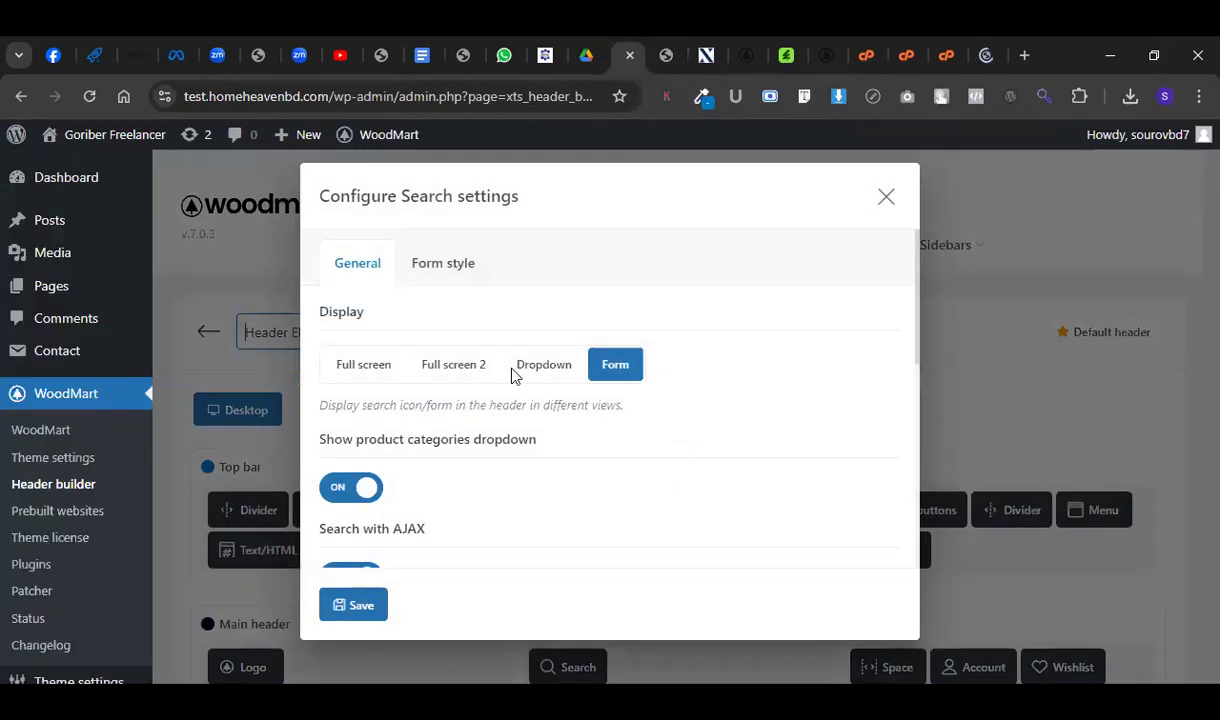
pyautogui.click(451, 267)
pyautogui.scroll(-1, 490, 452)
pyautogui.click(345, 374)
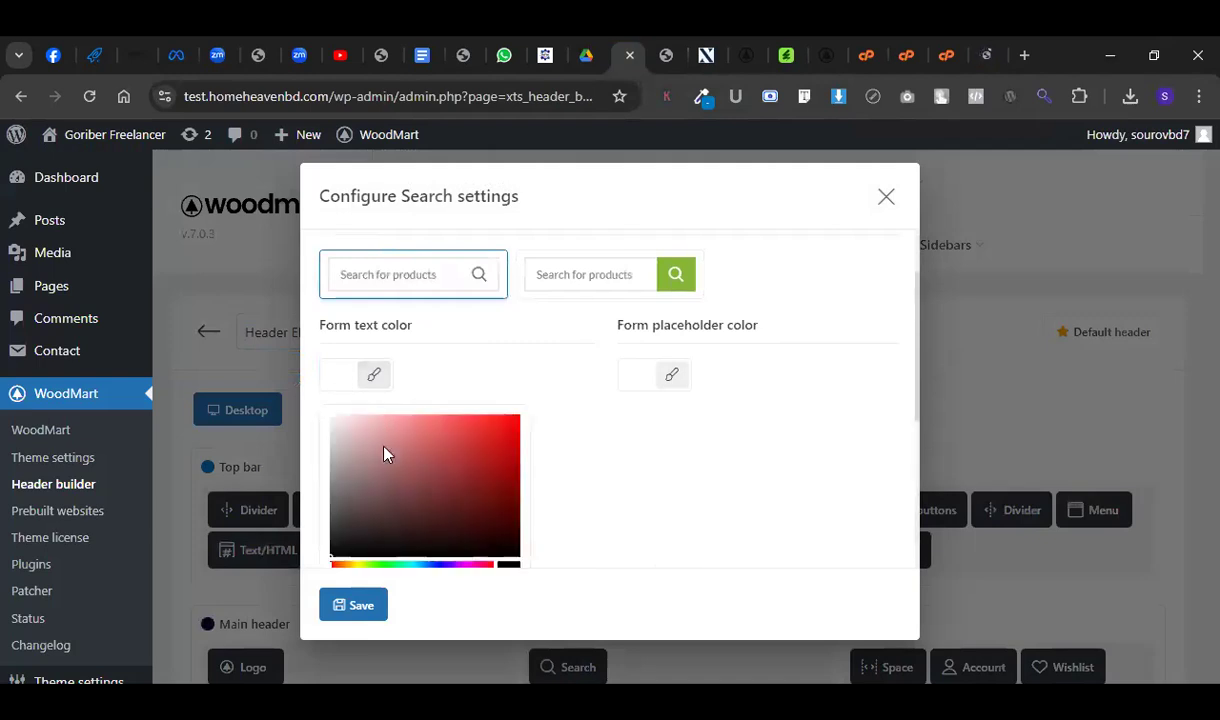
pyautogui.click(331, 555)
pyautogui.click(580, 460)
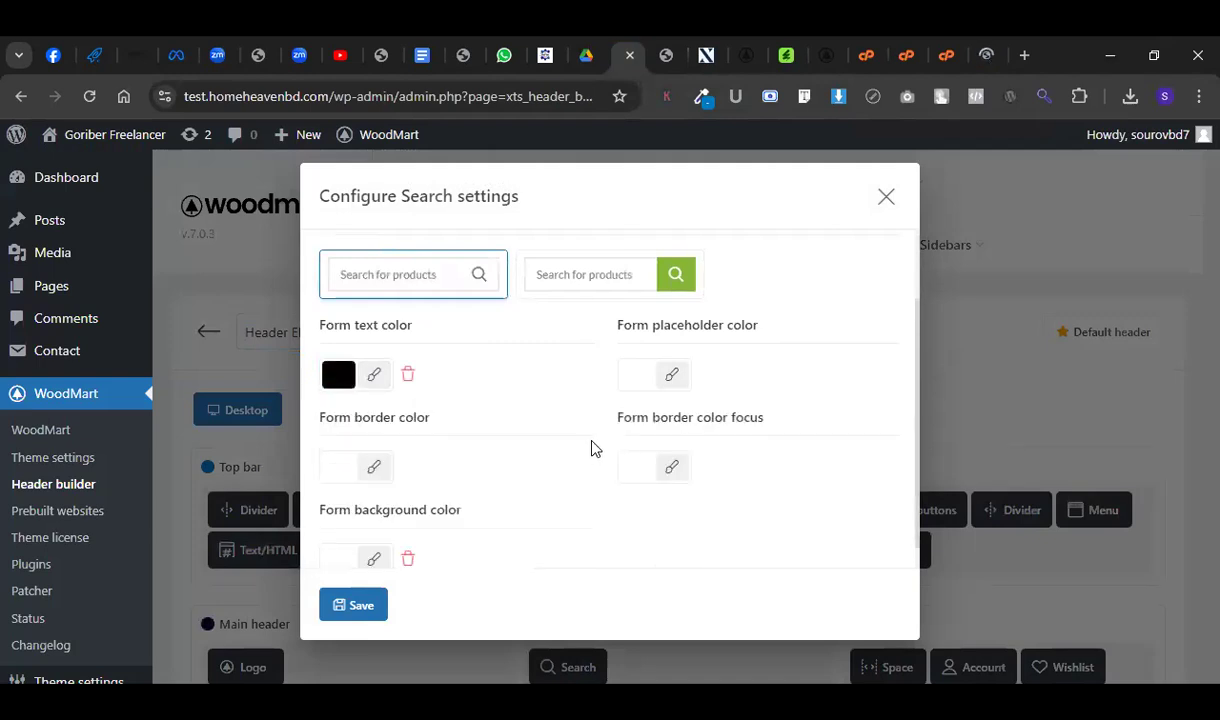
# Set the search form's placeholder color to black and save the Search settings.
pyautogui.click(640, 374)
pyautogui.click(628, 557)
pyautogui.click(826, 352)
pyautogui.scroll(-1, 757, 428)
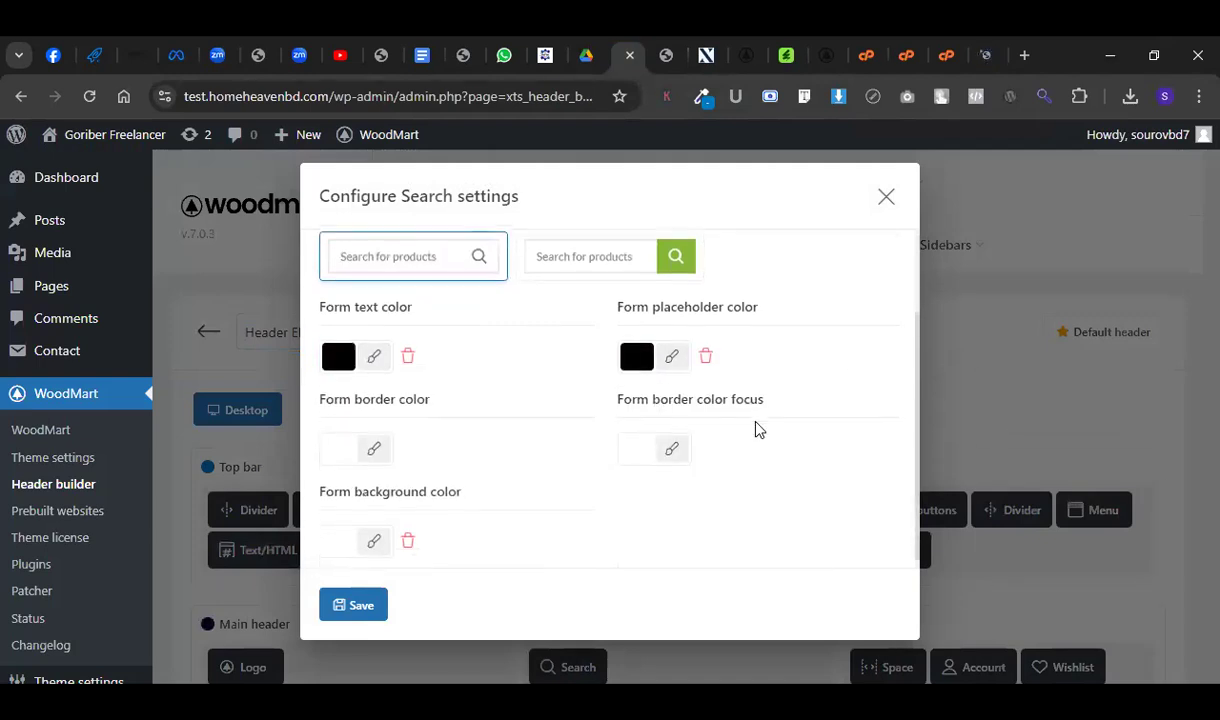
pyautogui.click(357, 605)
# Save the header, reload the homepage and check the search bar's text and its category dropdown.
pyautogui.scroll(-10, 380, 590)
pyautogui.click(264, 336)
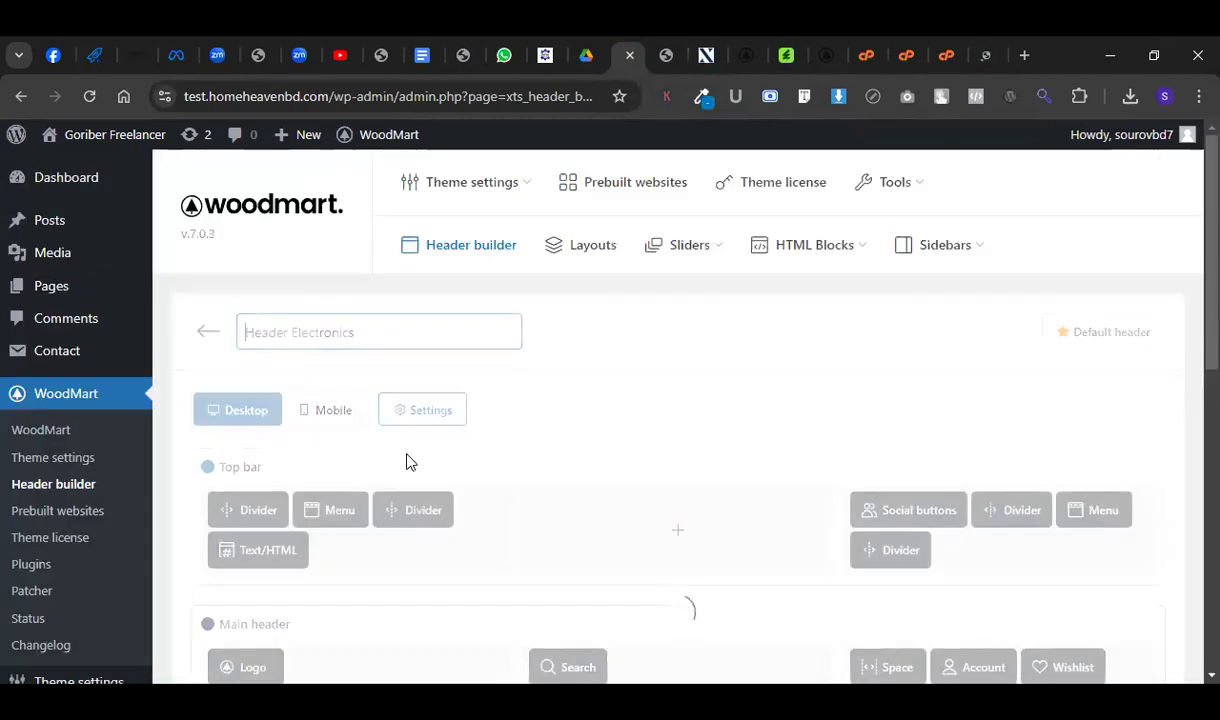
pyautogui.click(670, 50)
pyautogui.press('F5')
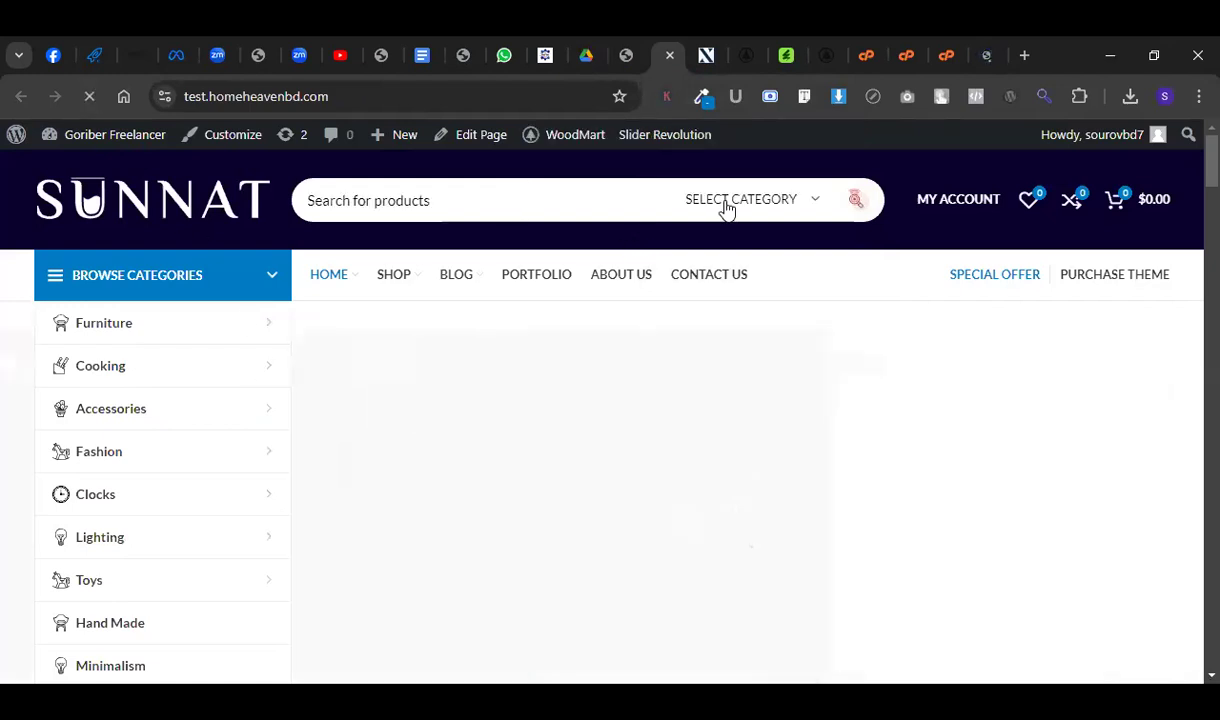
pyautogui.click(727, 205)
pyautogui.click(724, 205)
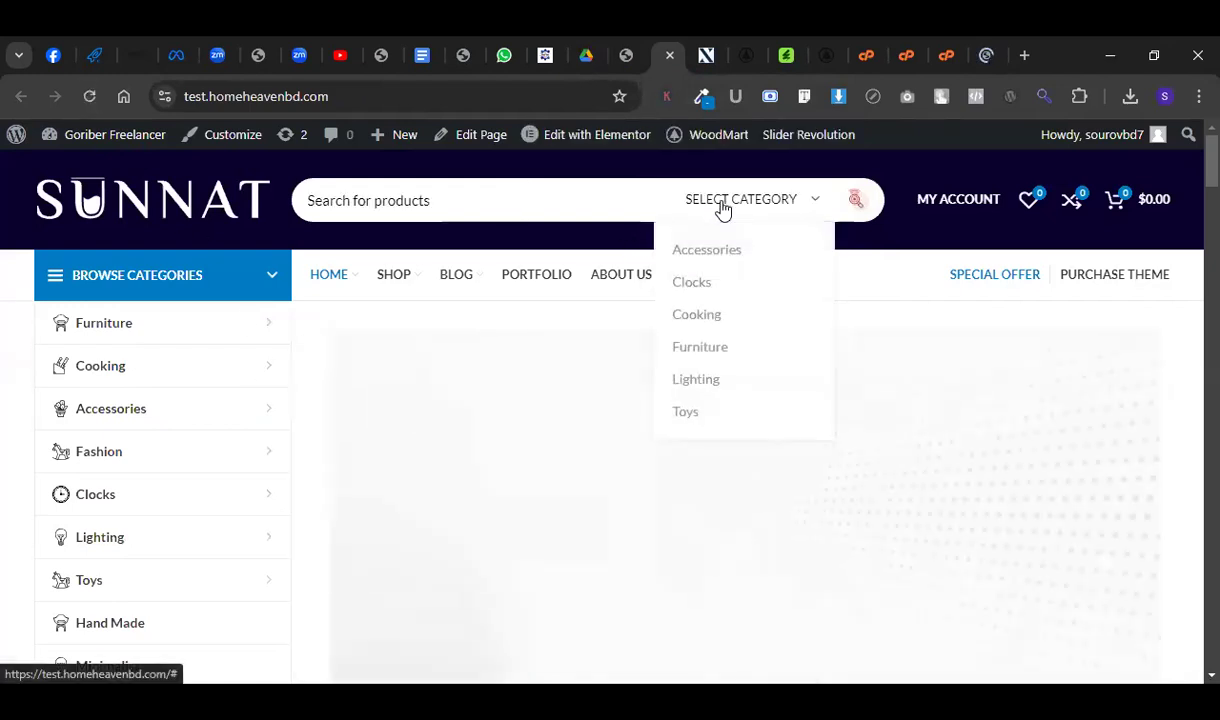
pyautogui.click(515, 203)
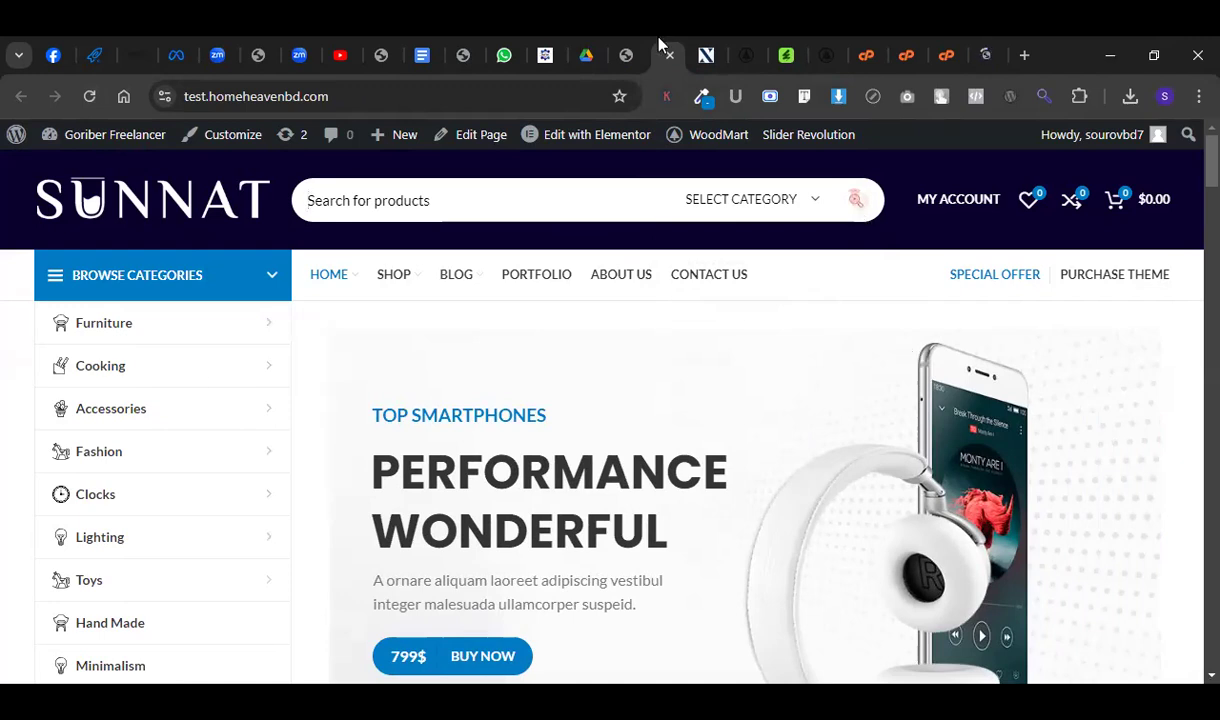
# Open Theme settings in a new tab and go to the Forms options under Styles and colors.
pyautogui.click(626, 55)
pyautogui.rightClick(107, 455)
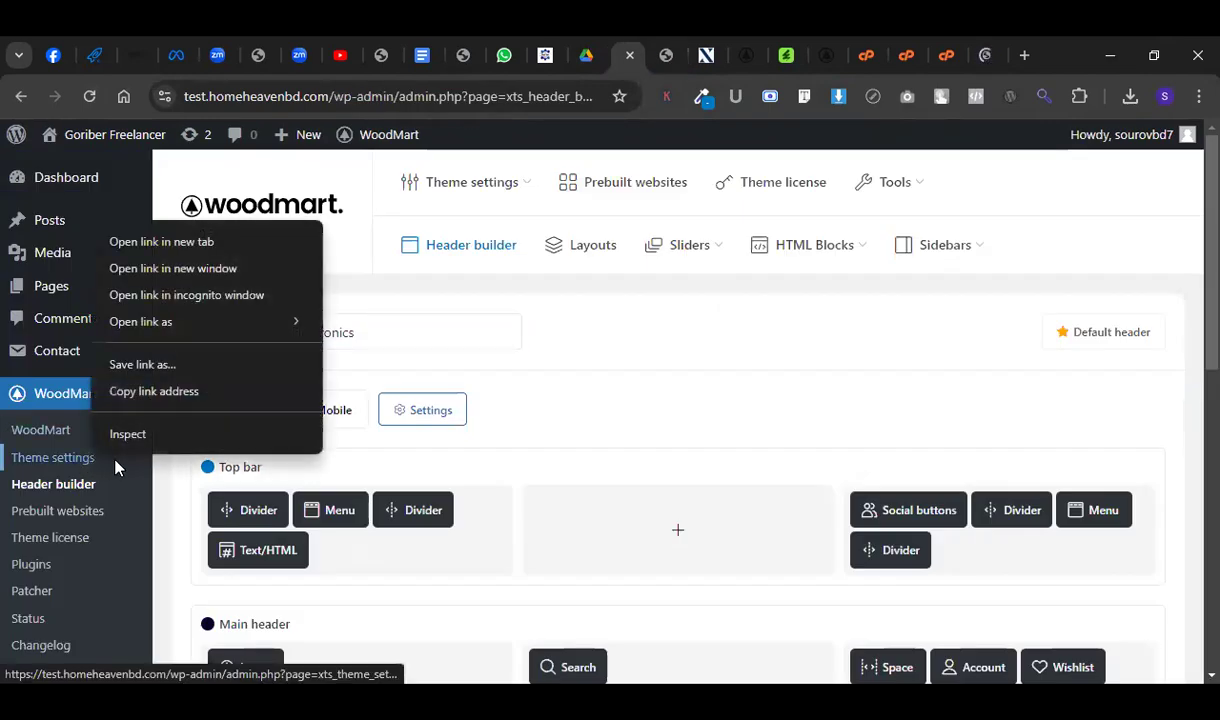
pyautogui.click(160, 240)
pyautogui.click(628, 55)
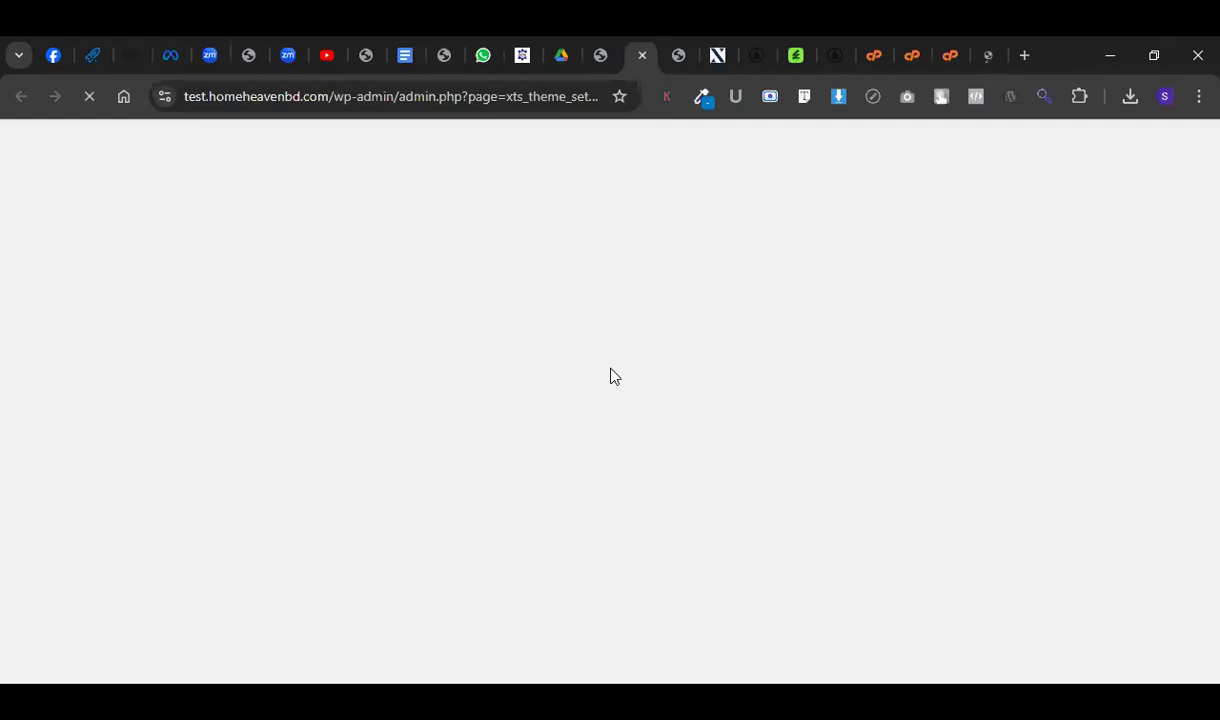
pyautogui.scroll(-2, 300, 480)
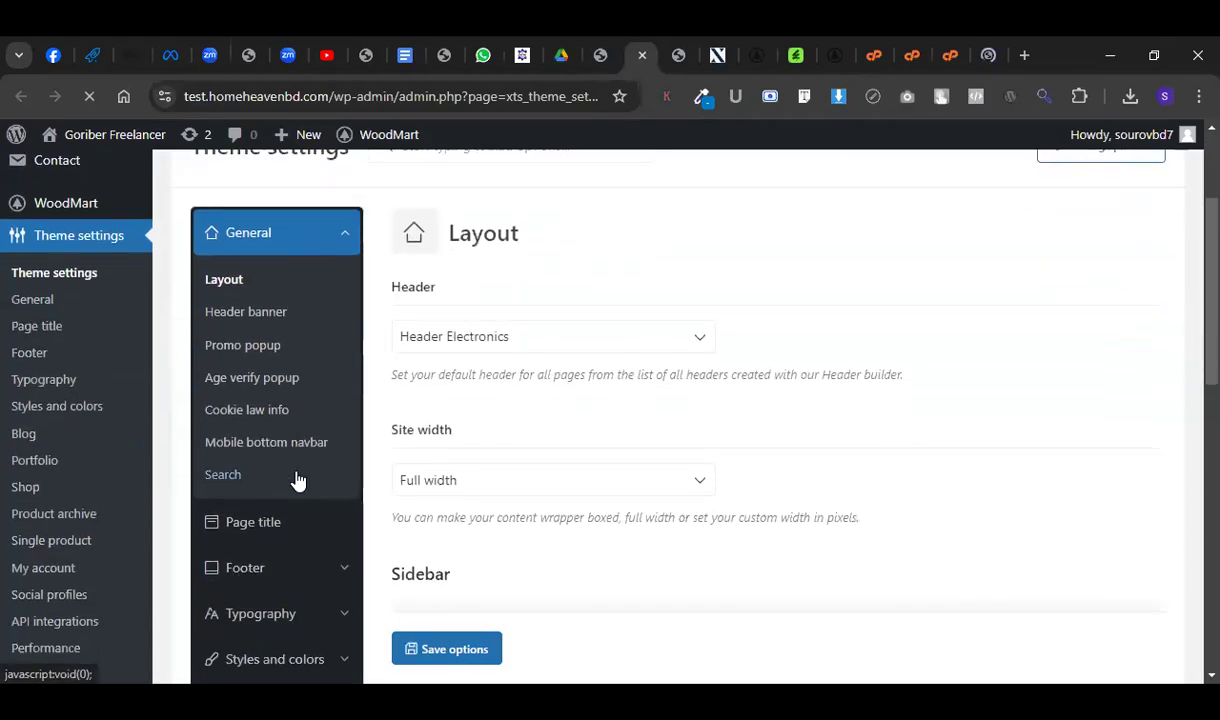
pyautogui.scroll(-3, 297, 480)
pyautogui.click(297, 477)
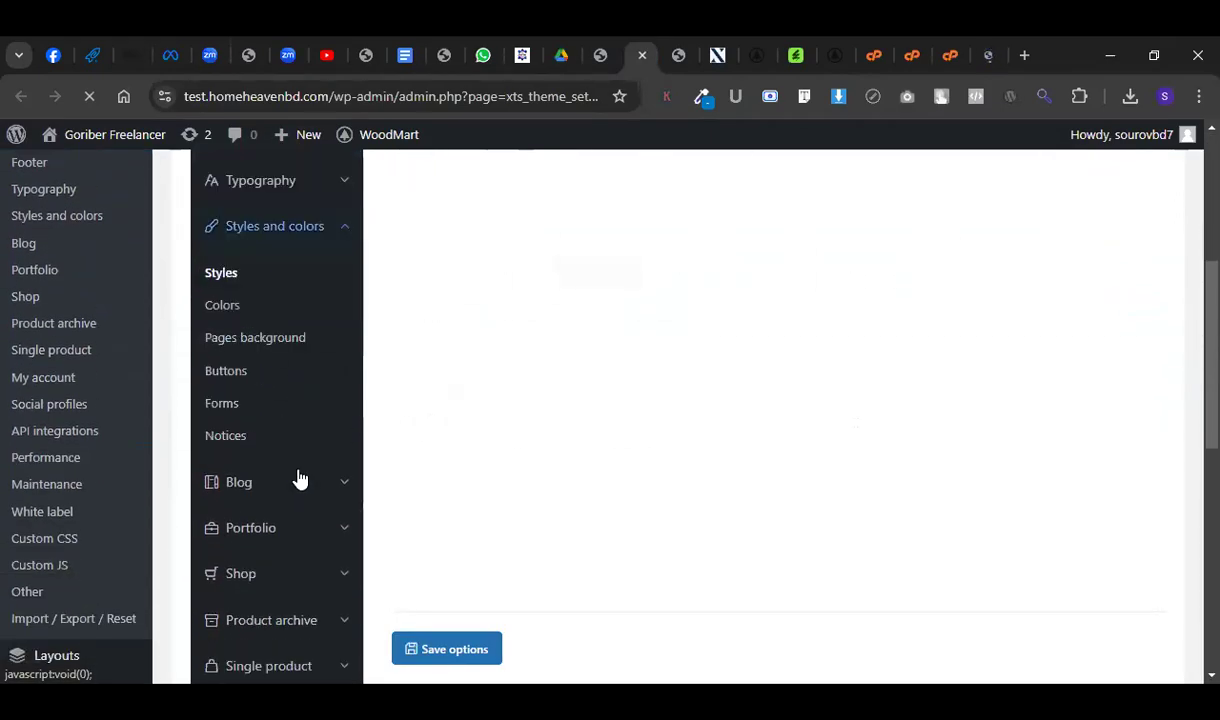
pyautogui.scroll(1, 297, 480)
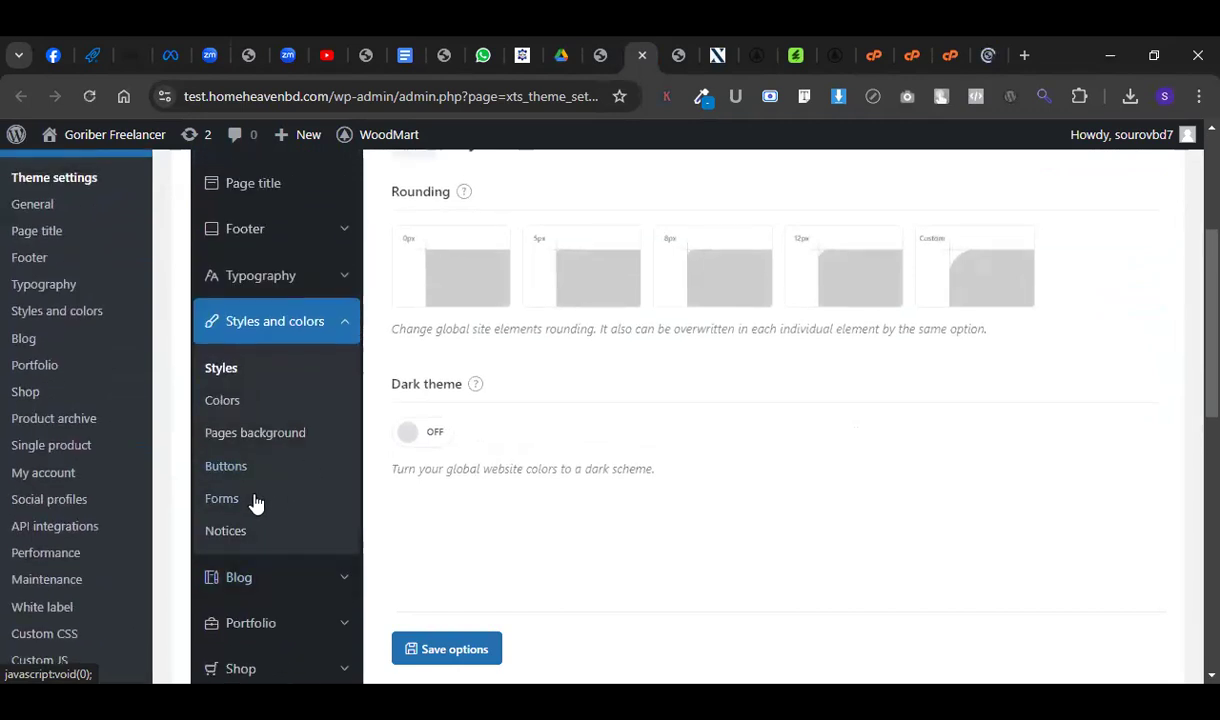
pyautogui.click(255, 501)
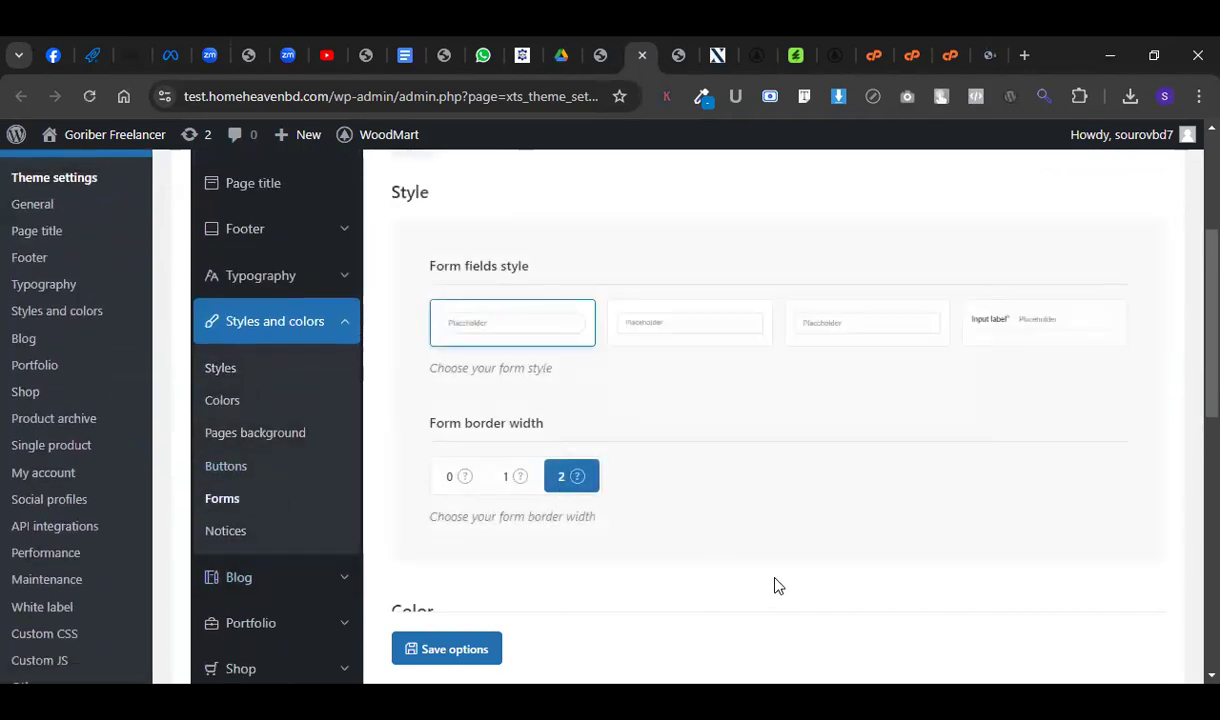
# Try the square-cornered form fields style, save the options and check the search bar on the reloaded homepage.
pyautogui.click(889, 335)
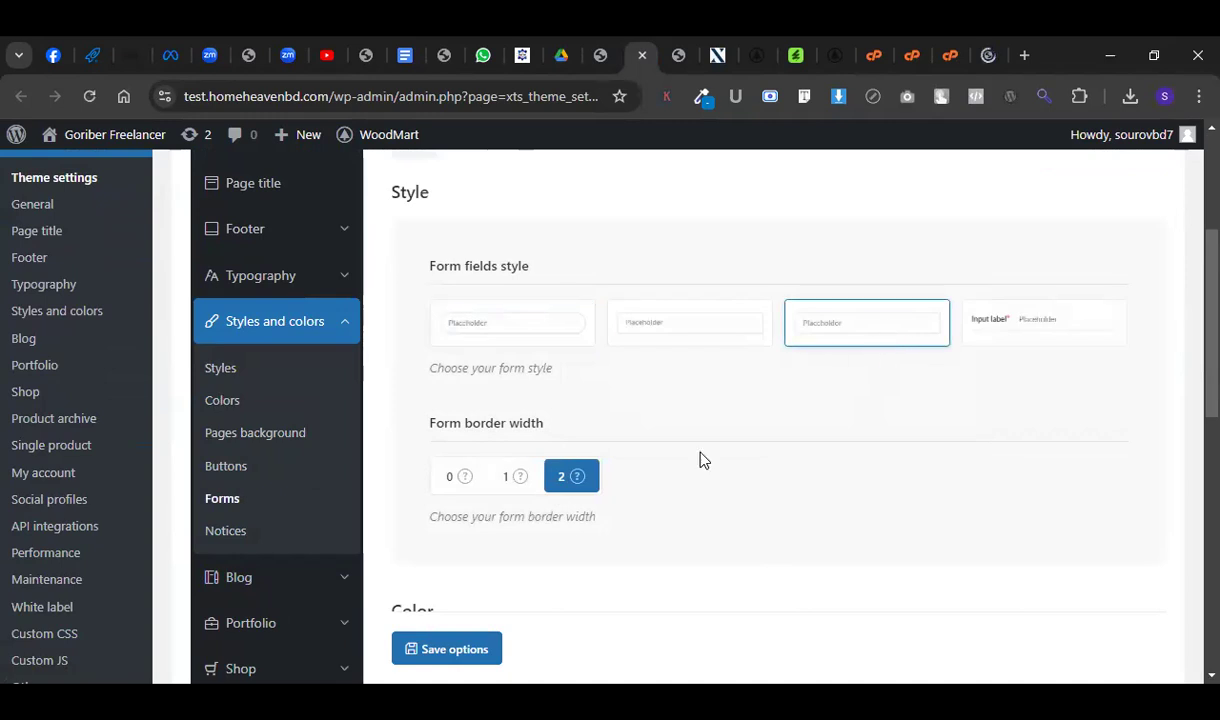
pyautogui.scroll(-3, 686, 468)
pyautogui.scroll(3, 590, 532)
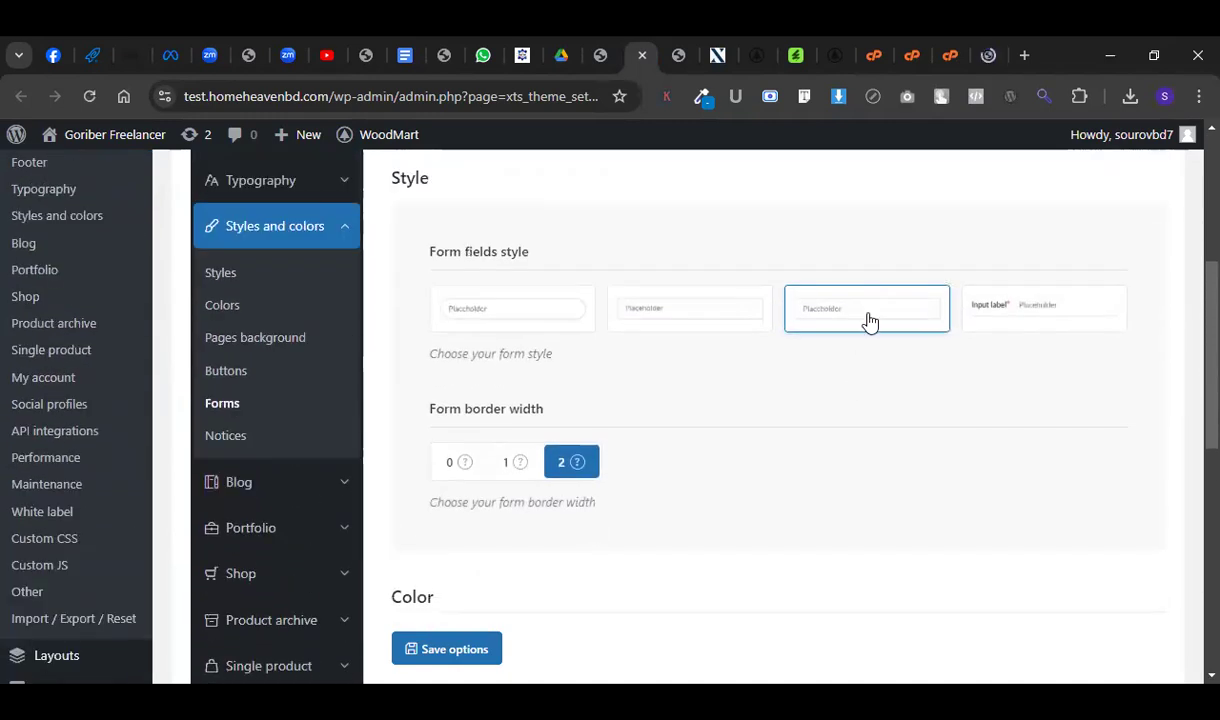
pyautogui.click(457, 657)
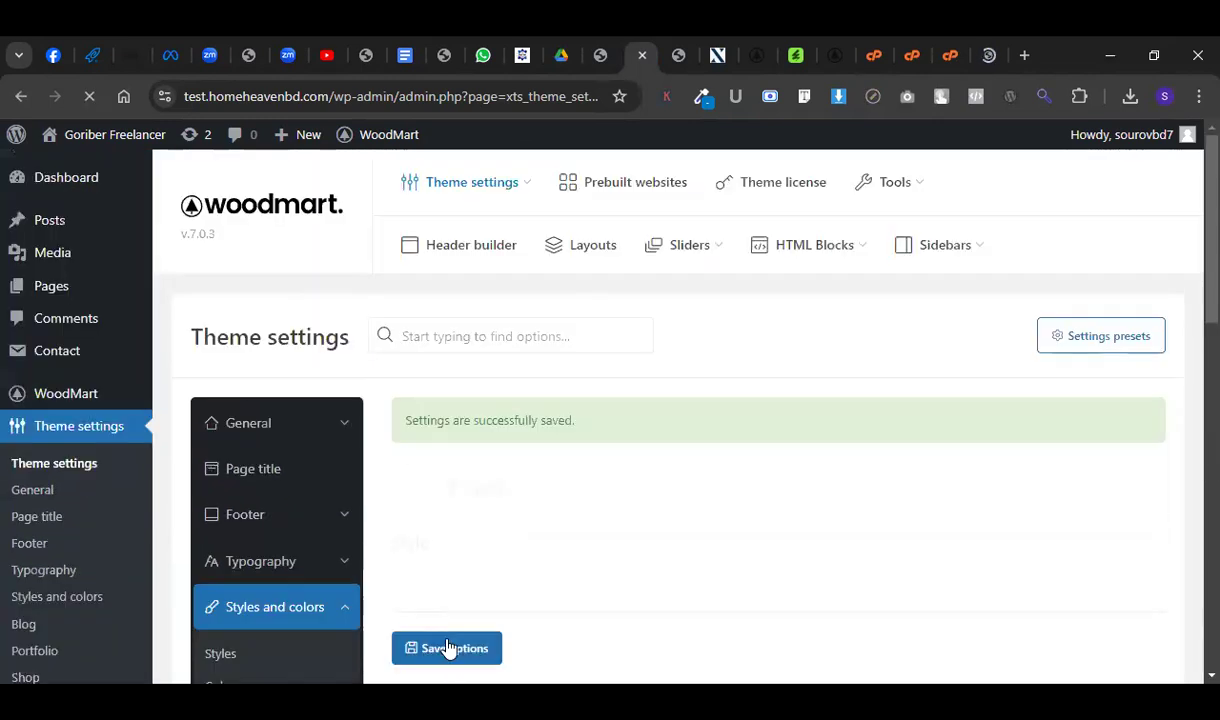
pyautogui.click(681, 50)
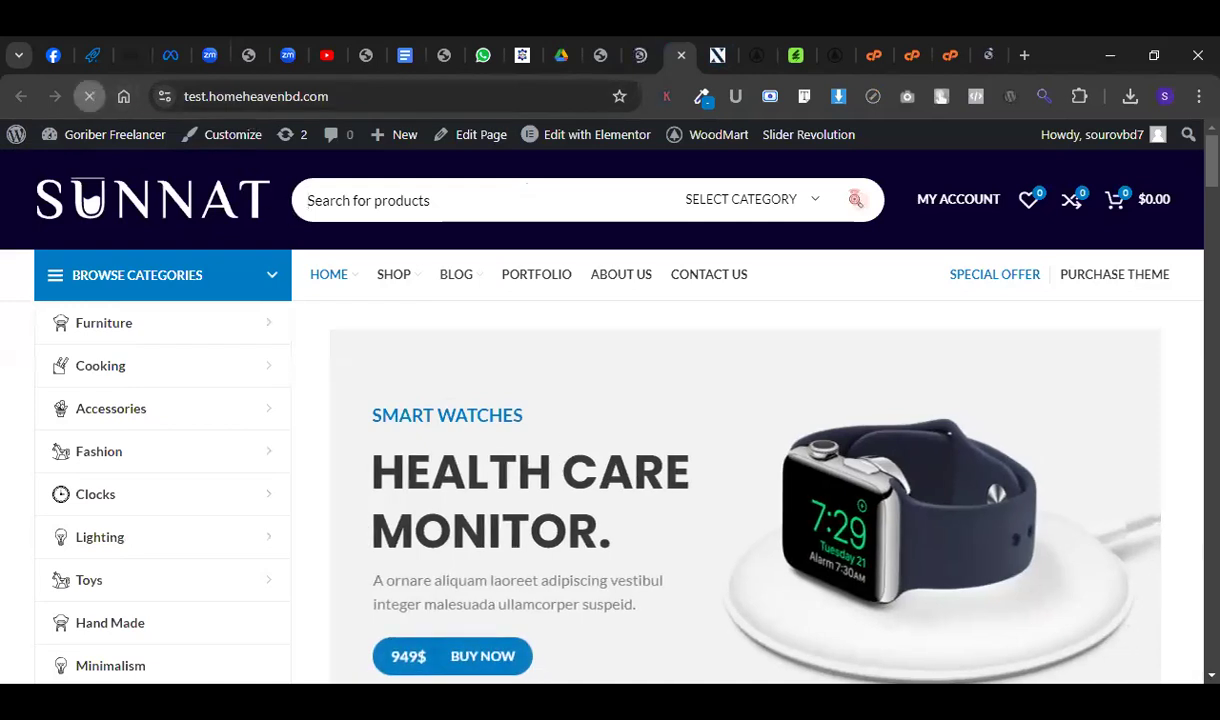
pyautogui.press('F5')
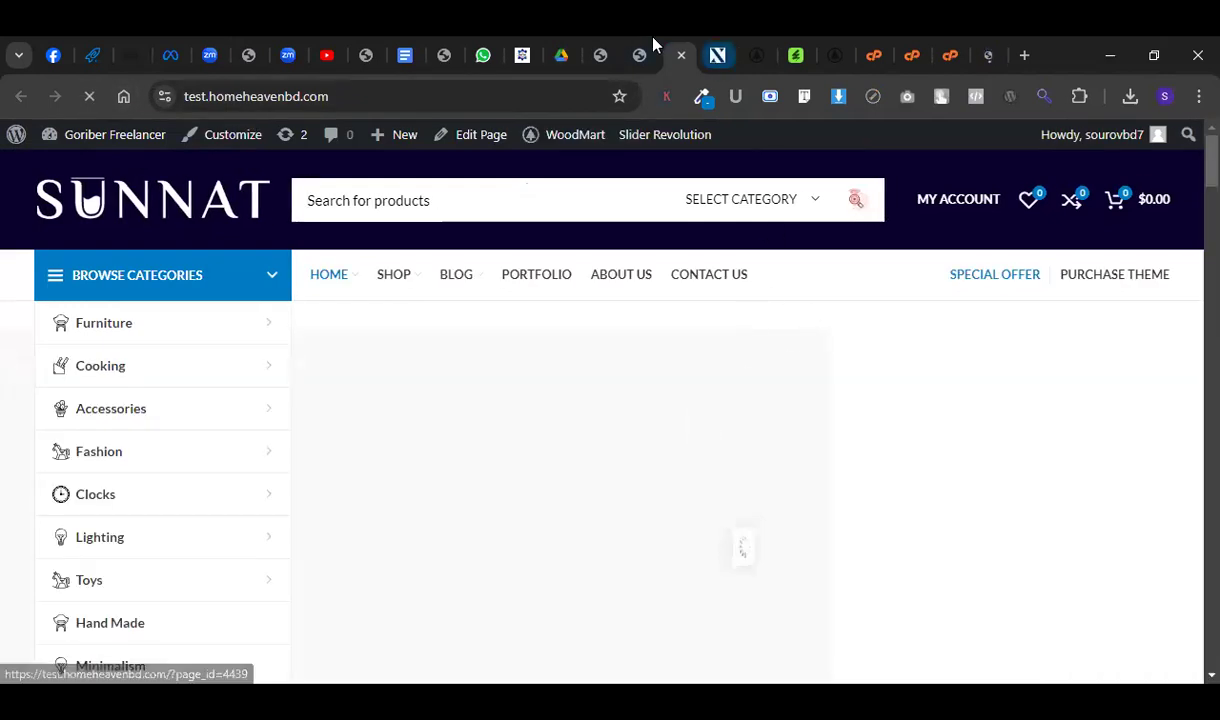
# Choose the second, slightly rounded form fields style in the theme's Forms settings, save the options and check the homepage search bar.
pyautogui.click(645, 48)
pyautogui.scroll(-5, 655, 420)
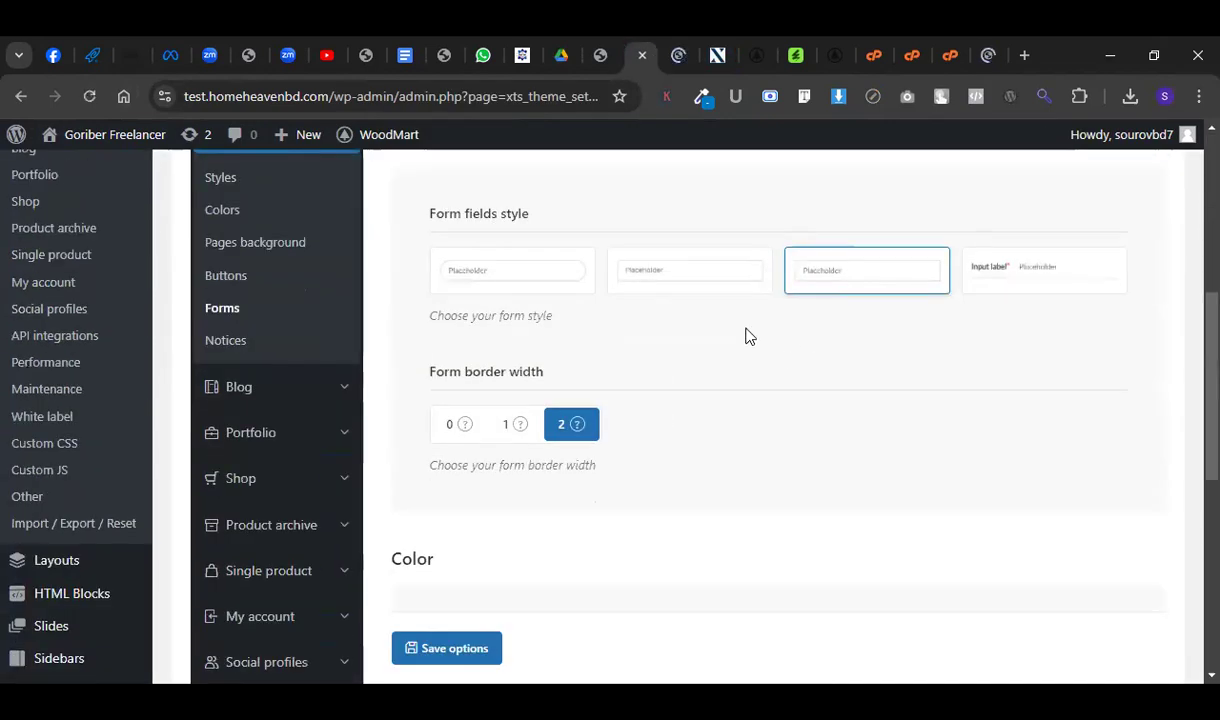
pyautogui.click(707, 287)
pyautogui.scroll(-2, 577, 447)
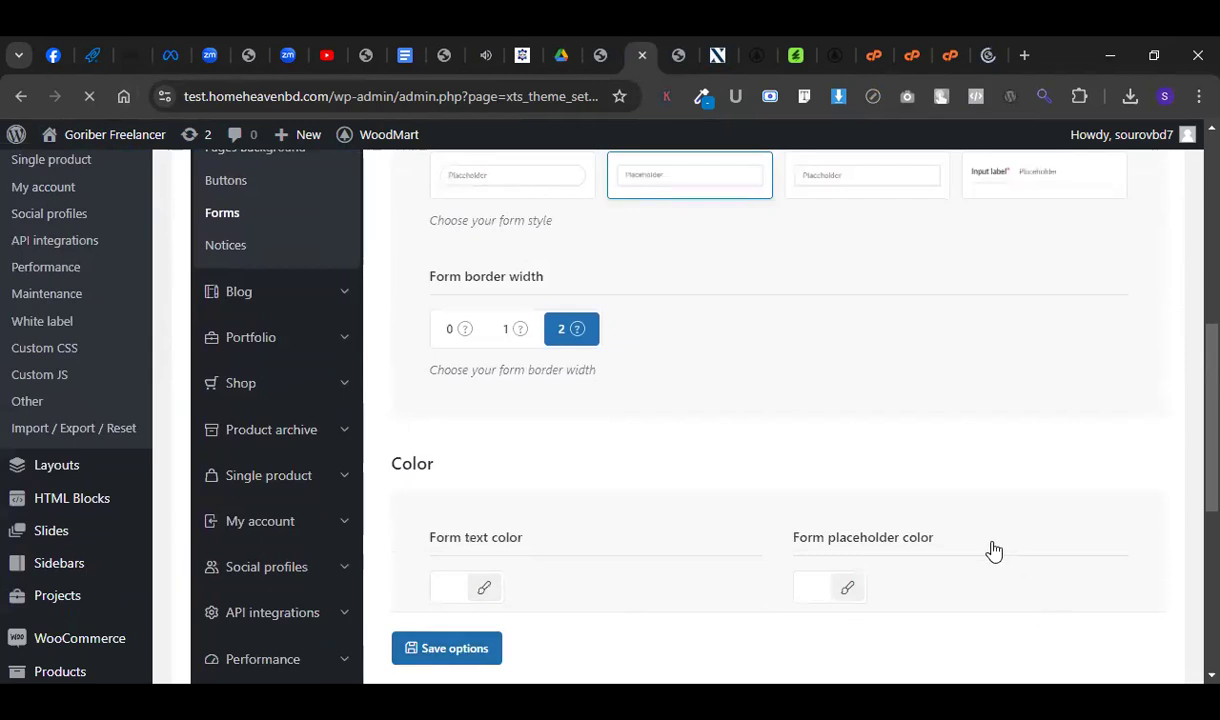
pyautogui.click(713, 52)
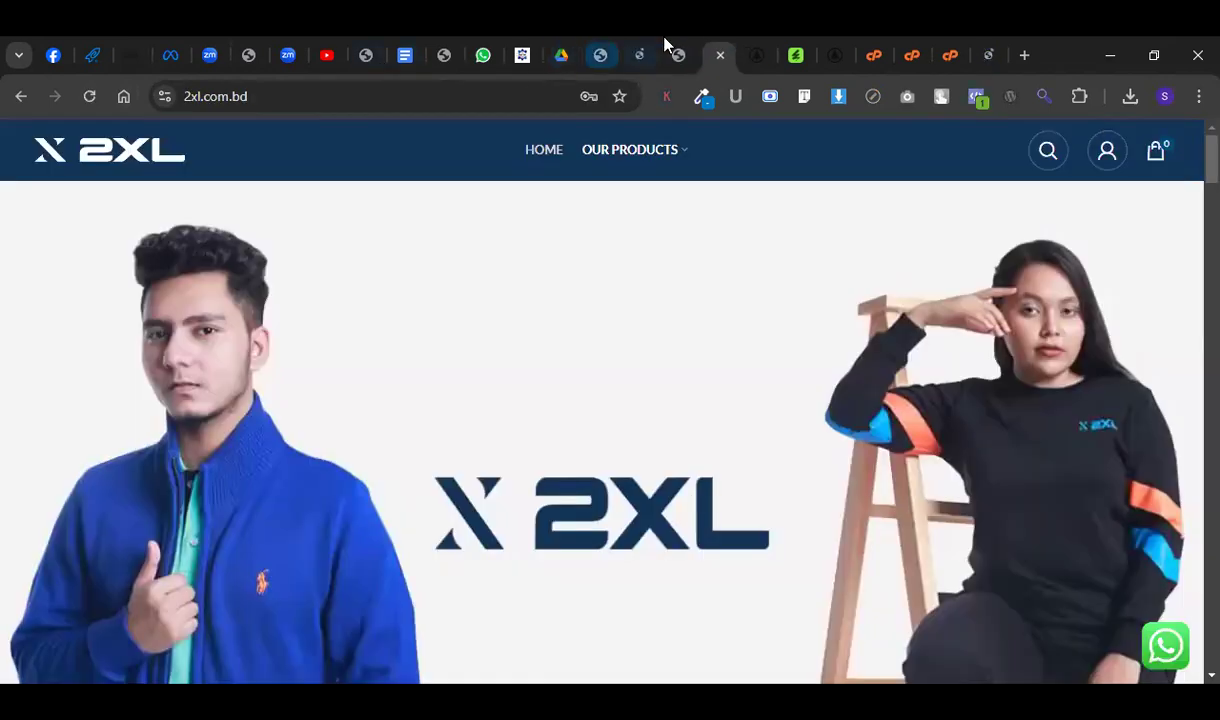
pyautogui.click(665, 45)
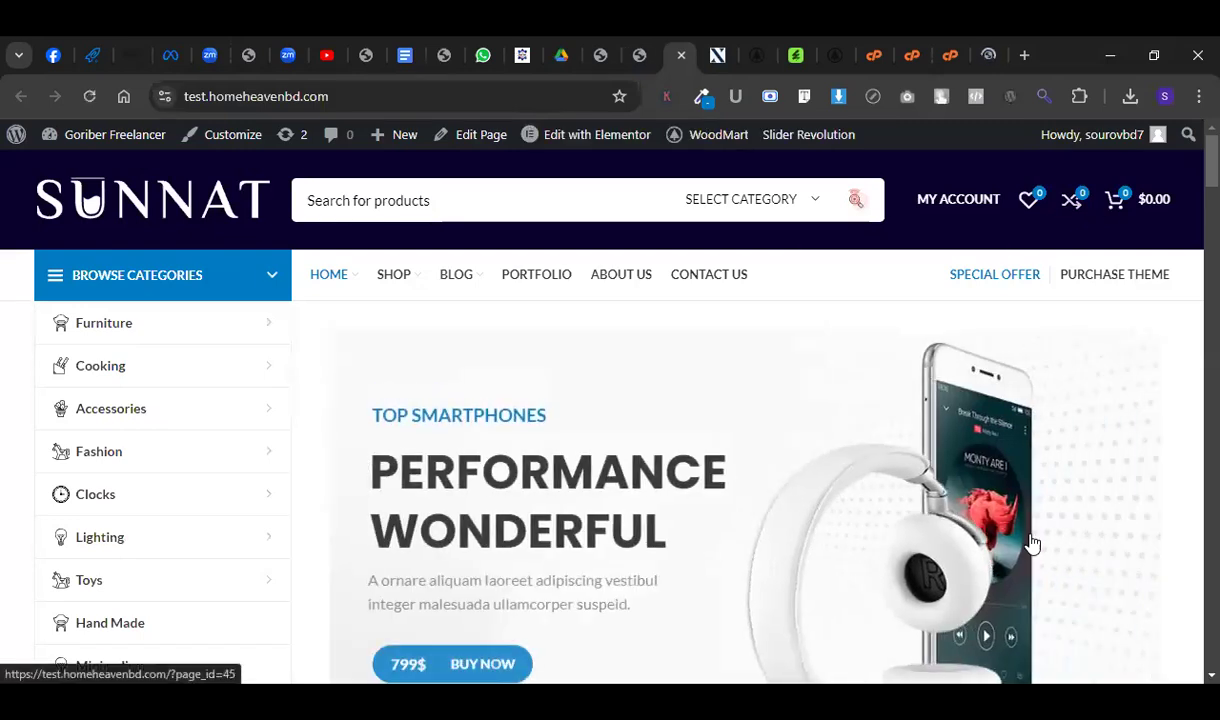
# Close the attribution notice on the Flaticon Discovery icon and go back to the search results.
pyautogui.click(970, 55)
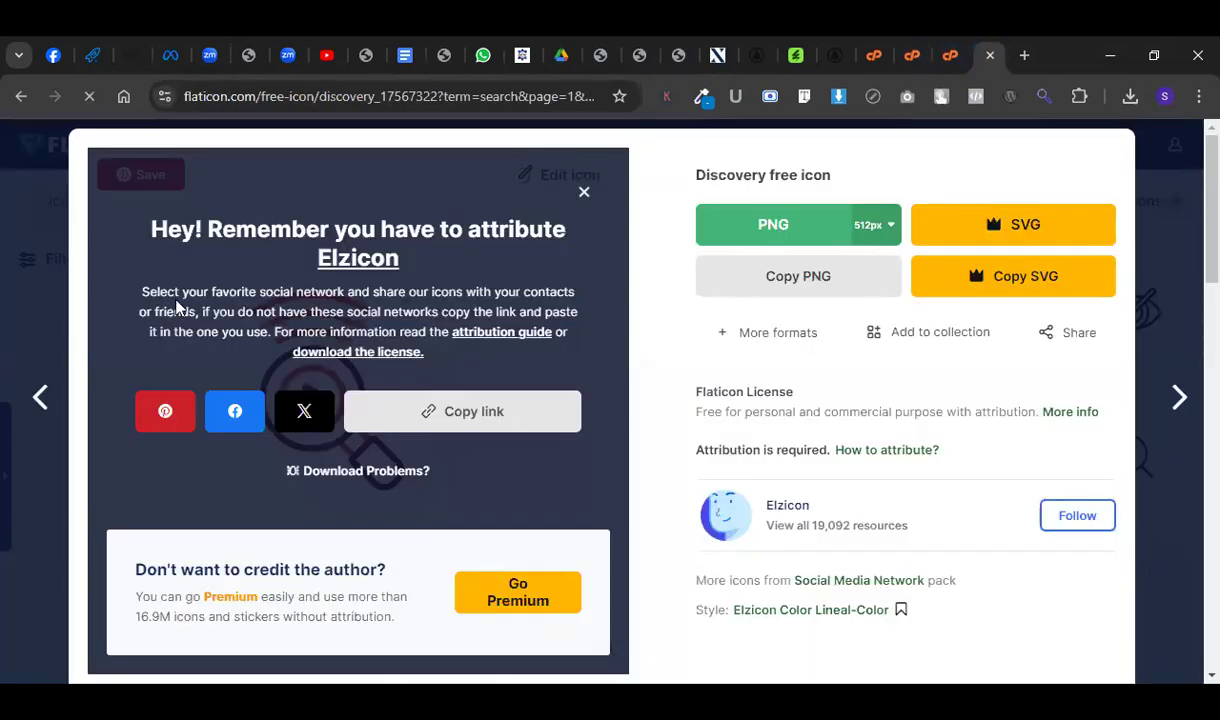
pyautogui.click(580, 197)
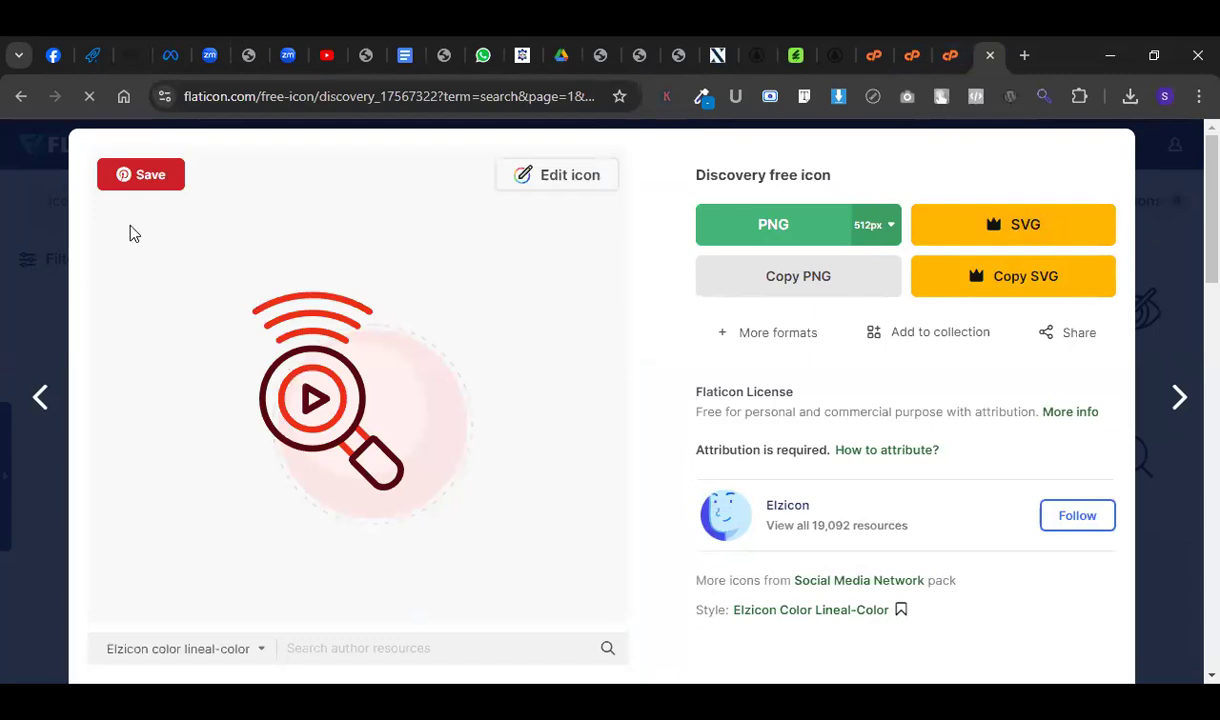
pyautogui.hotkey('alt', 'Left')
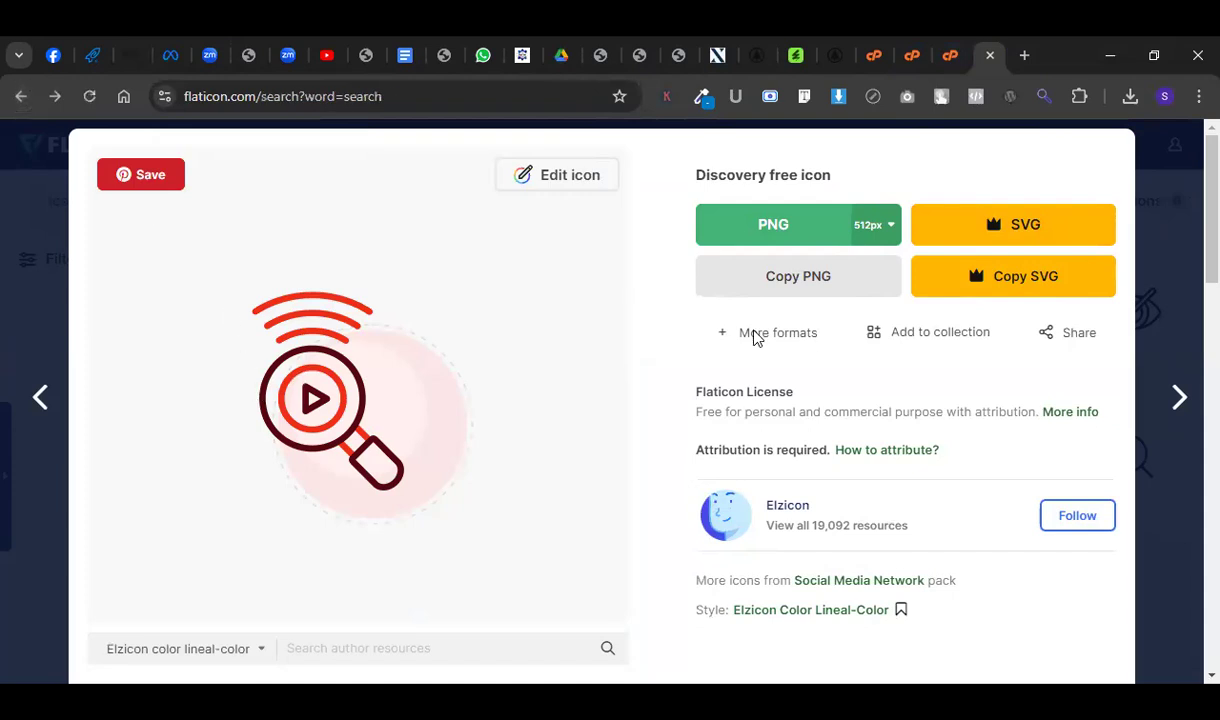
pyautogui.click(612, 40)
pyautogui.click(648, 44)
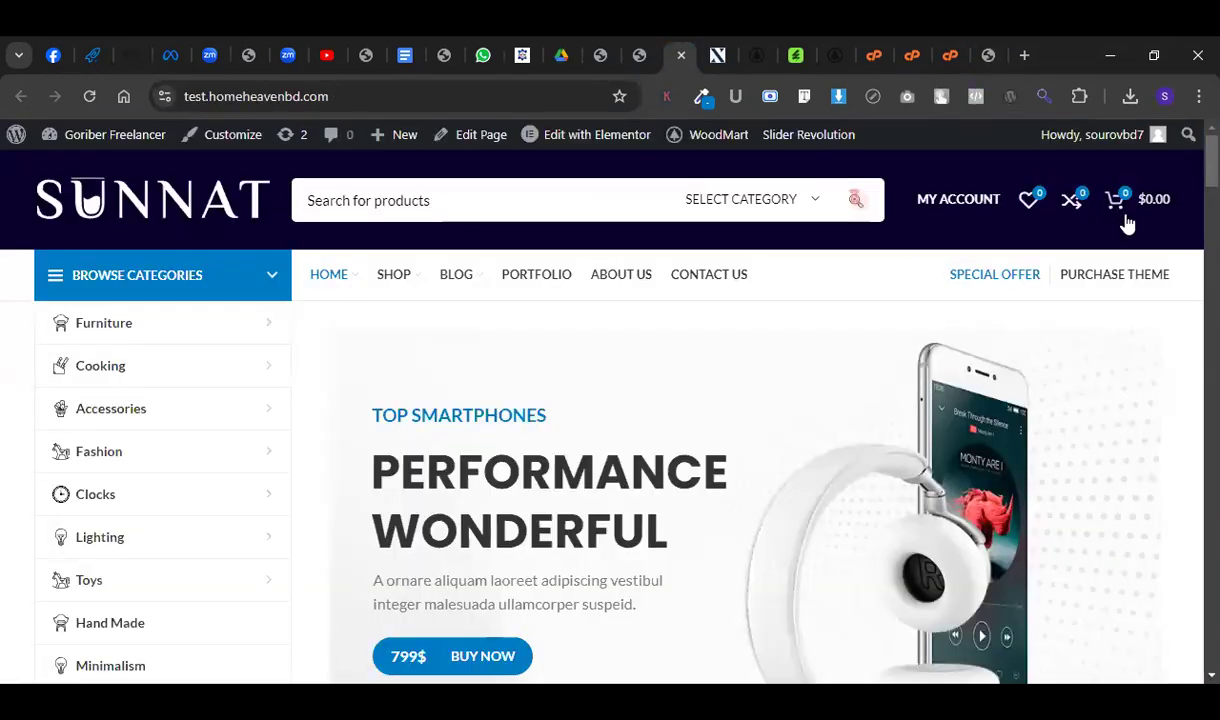
pyautogui.click(648, 44)
pyautogui.click(686, 44)
pyautogui.click(630, 46)
pyautogui.scroll(-4, 539, 329)
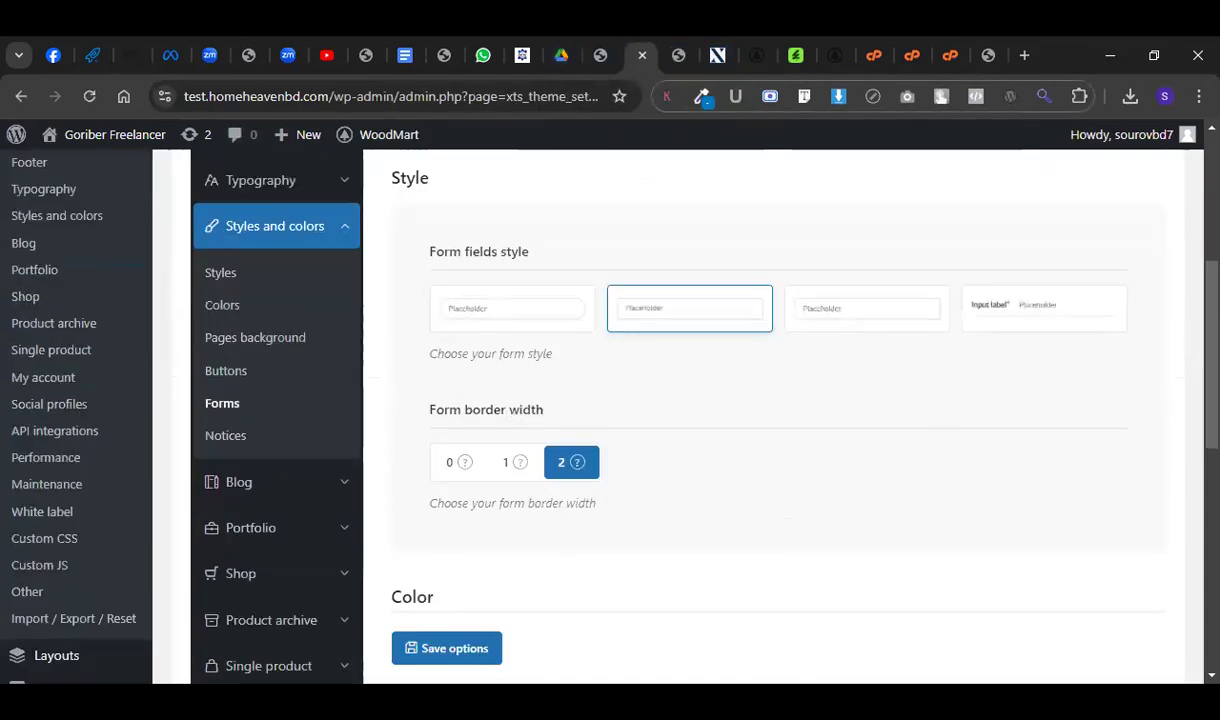
# Return to the header builder and clone the Compare and Space elements in the Main header row.
pyautogui.click(600, 52)
pyautogui.scroll(-3, 590, 473)
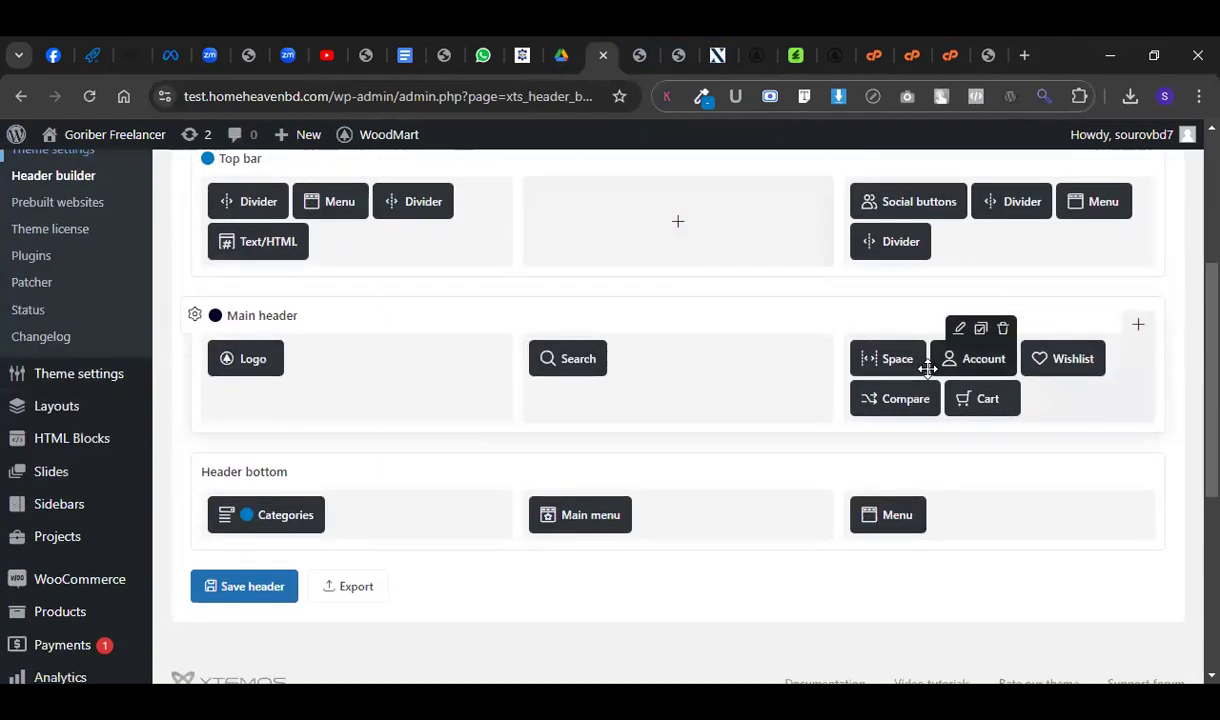
pyautogui.scroll(-1, 928, 368)
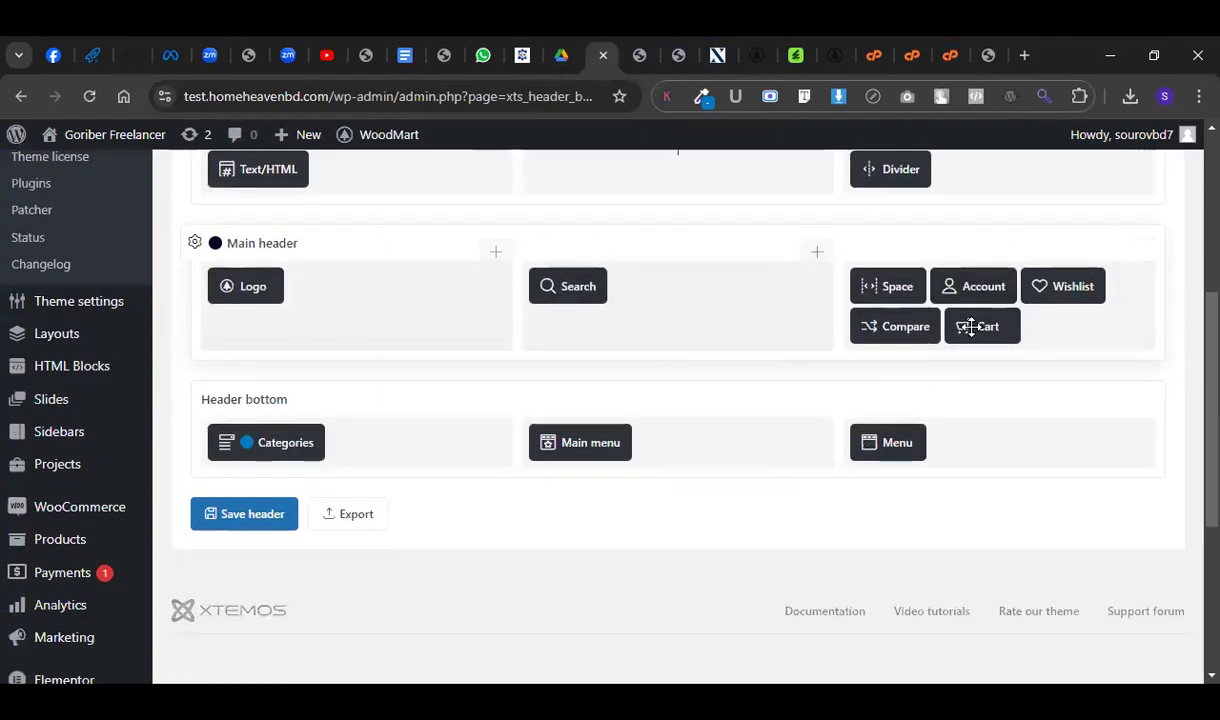
pyautogui.scroll(4, 908, 300)
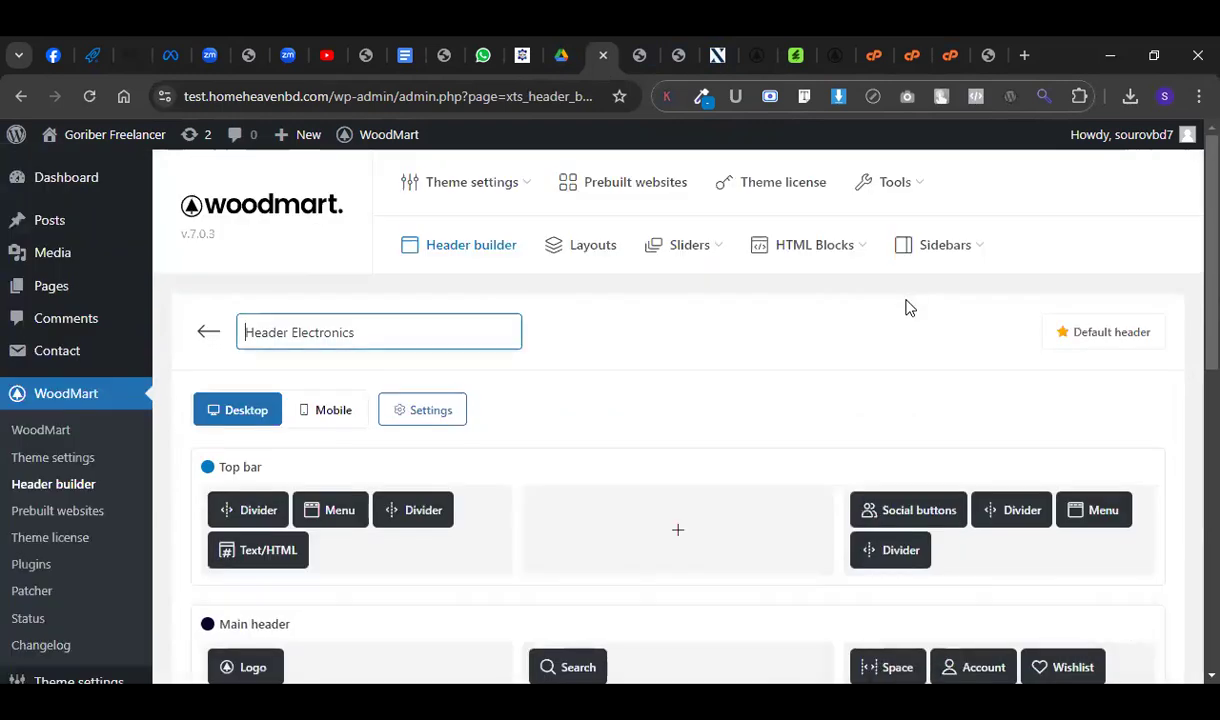
pyautogui.scroll(-5, 924, 433)
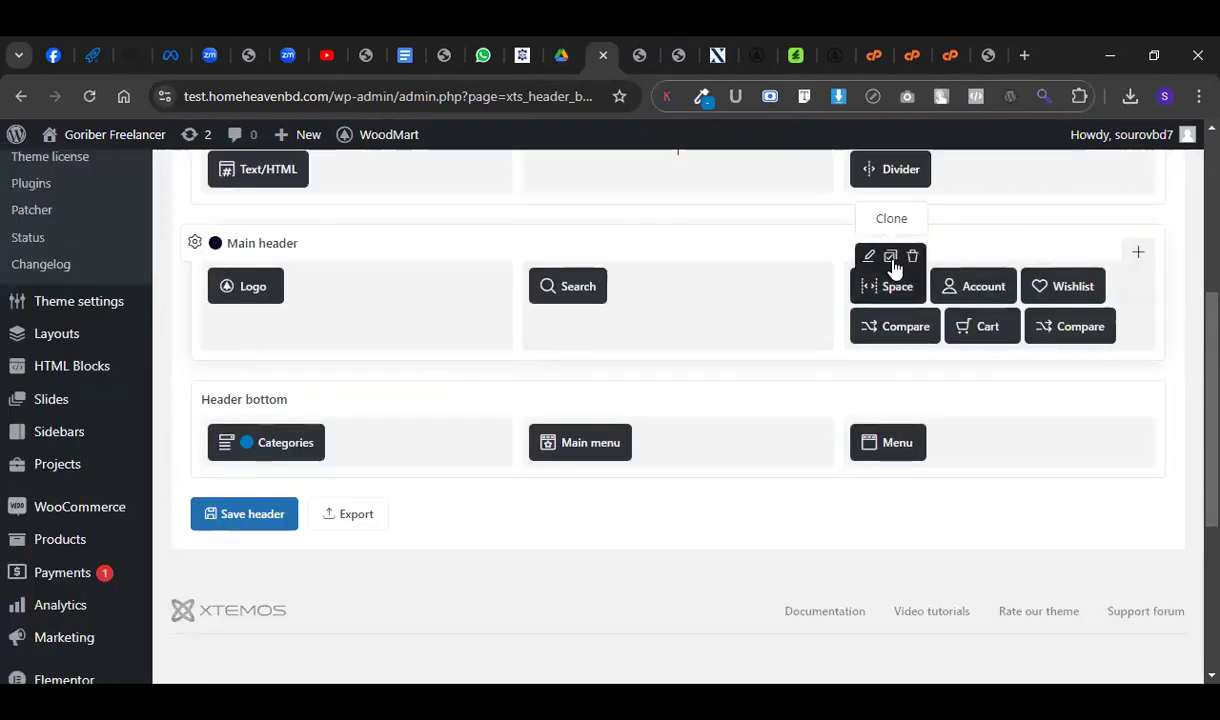
pyautogui.click(891, 258)
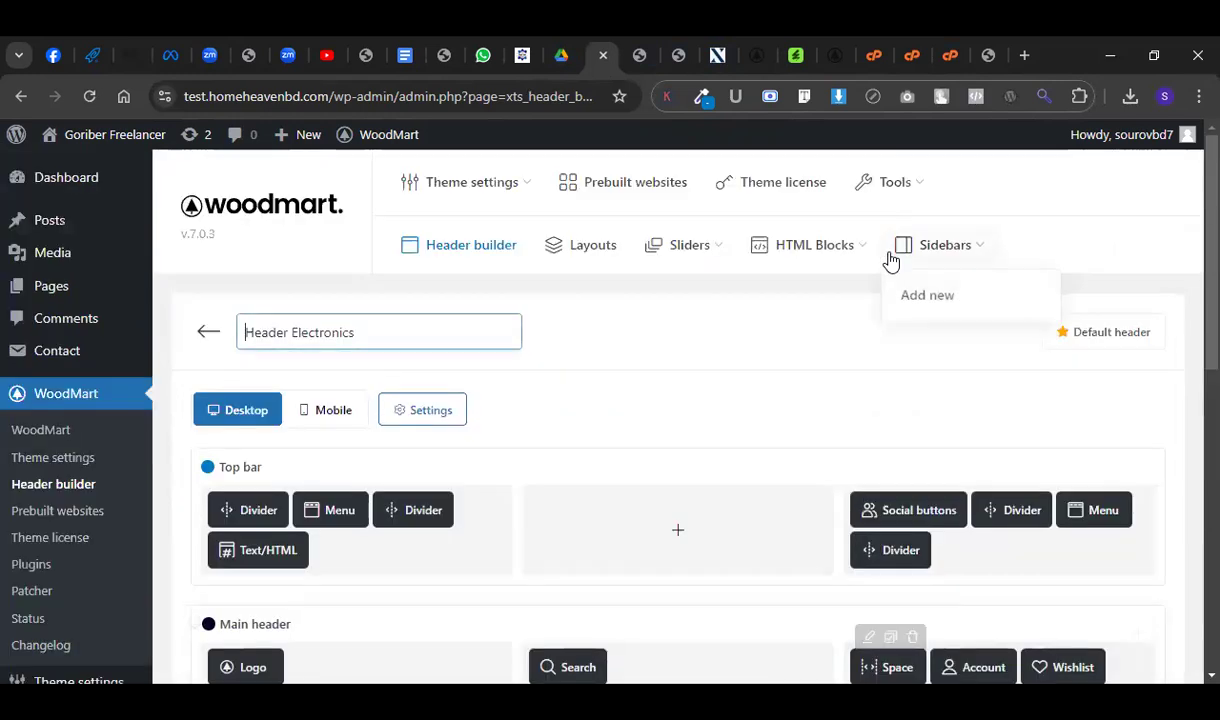
pyautogui.scroll(-3, 794, 383)
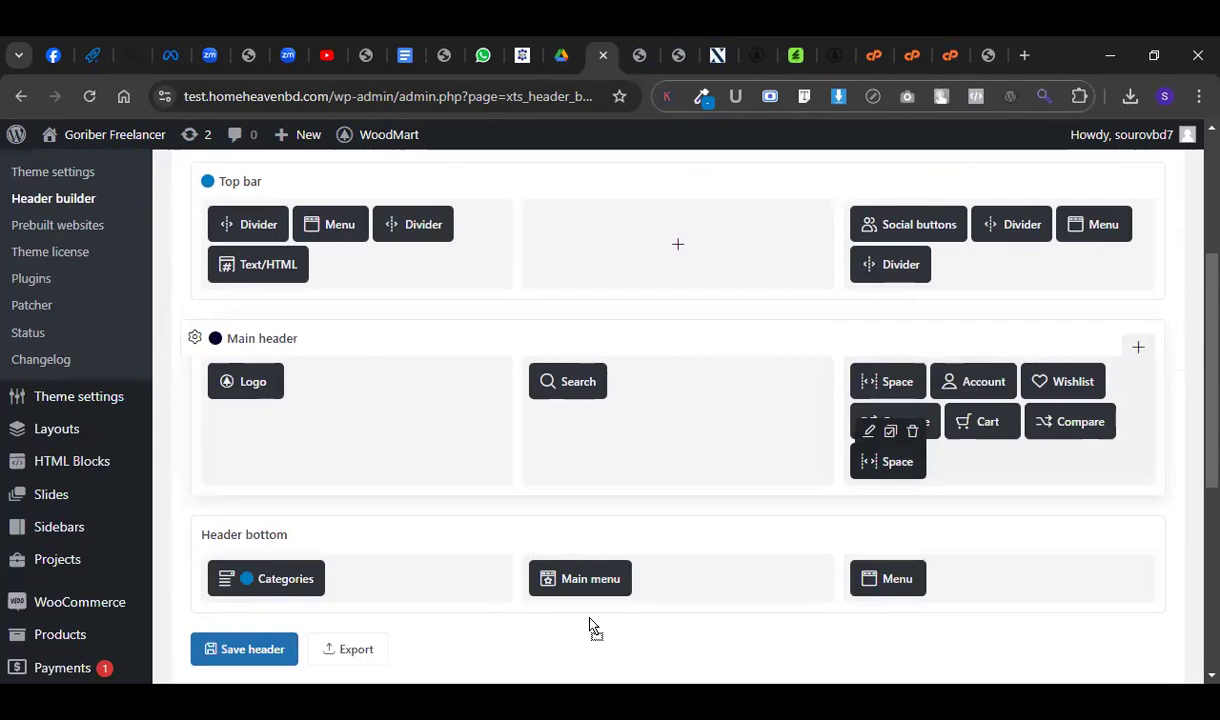
# Move the cloned Space element ahead of Search in the Main header's middle column and adjust its width.
pyautogui.moveTo(888, 461); pyautogui.dragTo(566, 436)
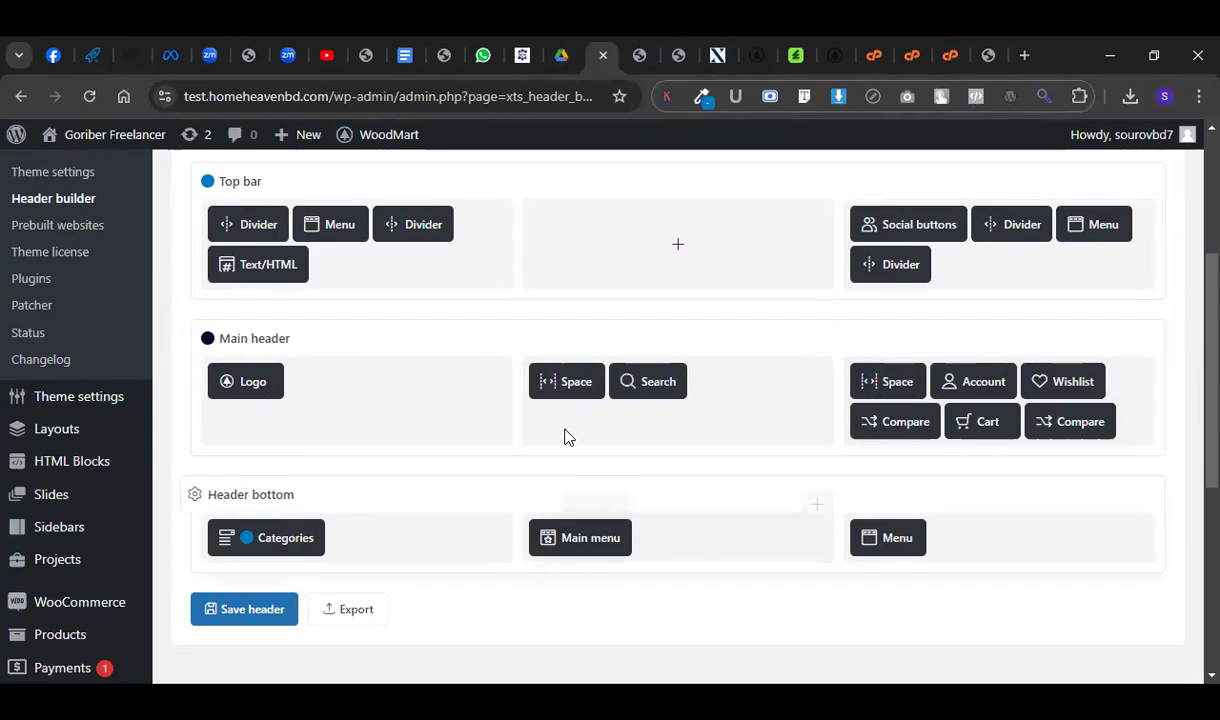
pyautogui.click(548, 351)
pyautogui.moveTo(370, 440); pyautogui.dragTo(379, 436)
pyautogui.click(355, 524)
# Save the header and switch to the store homepage to check the result.
pyautogui.scroll(-5, 447, 560)
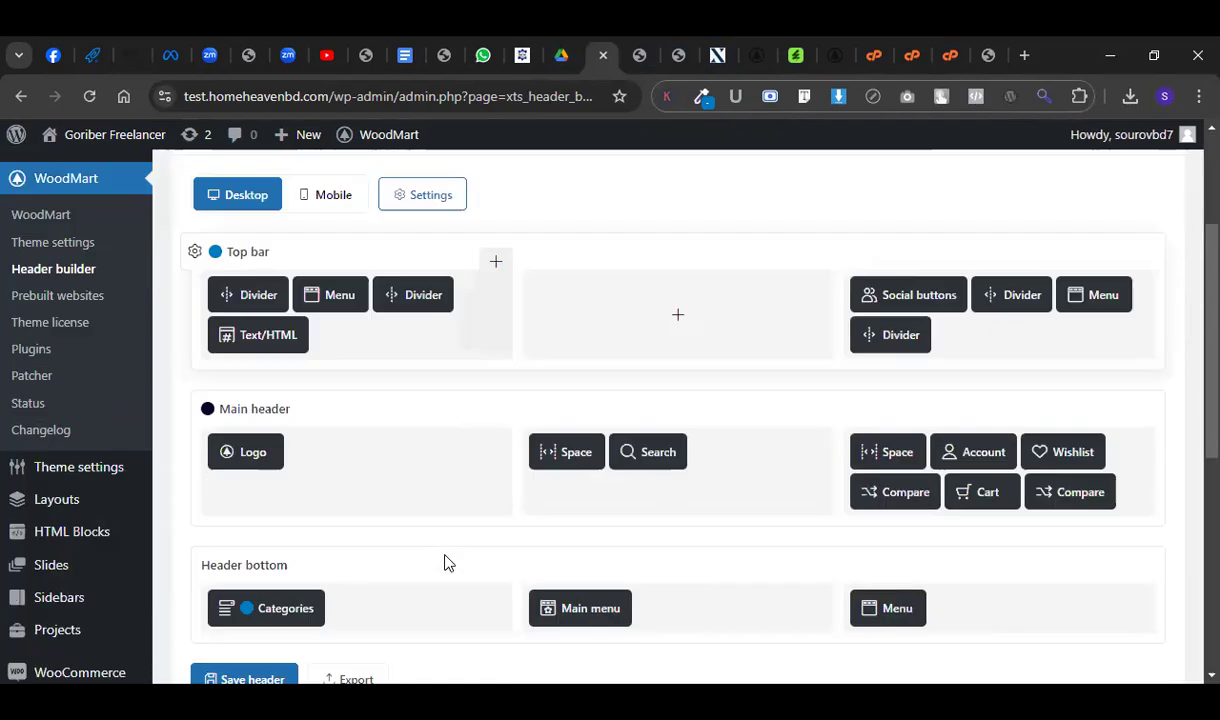
pyautogui.click(252, 514)
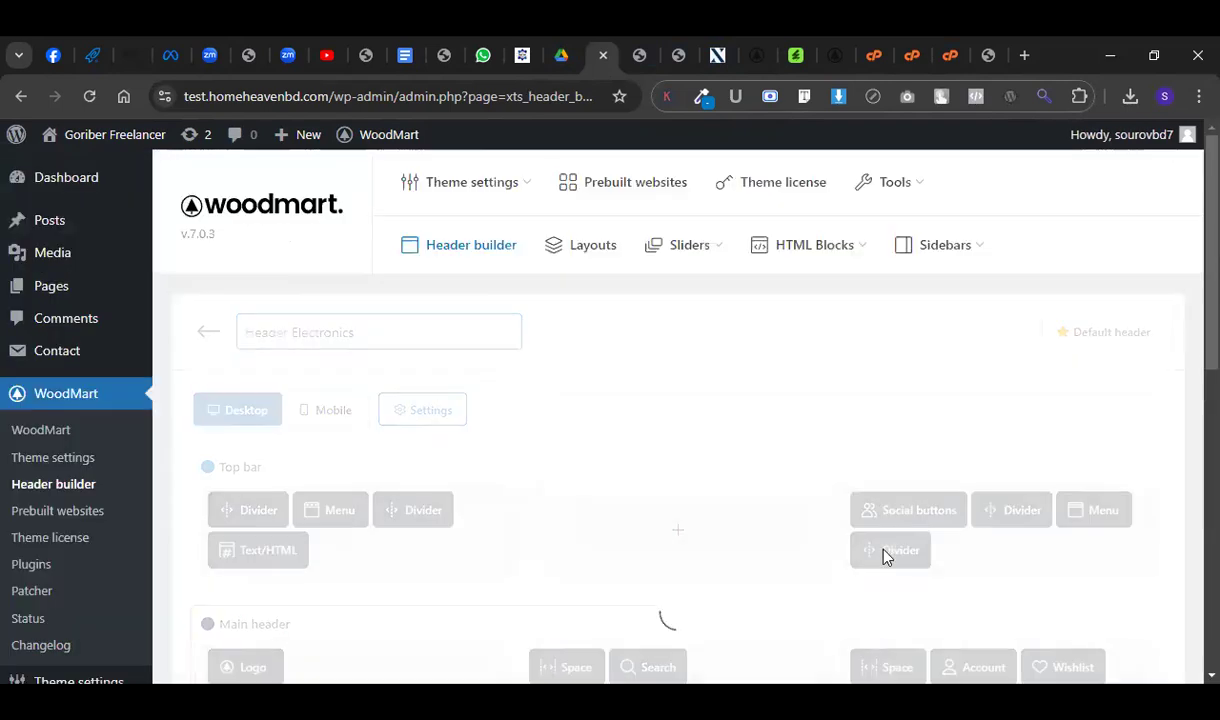
pyautogui.click(643, 54)
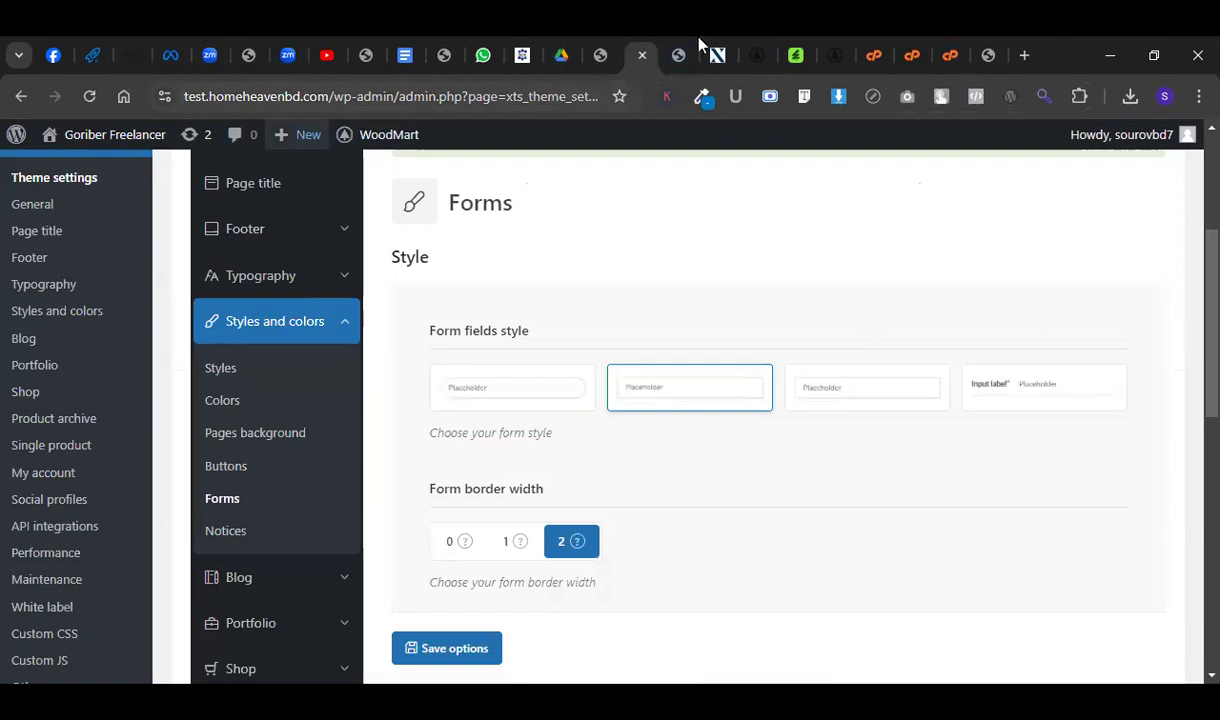
pyautogui.click(693, 48)
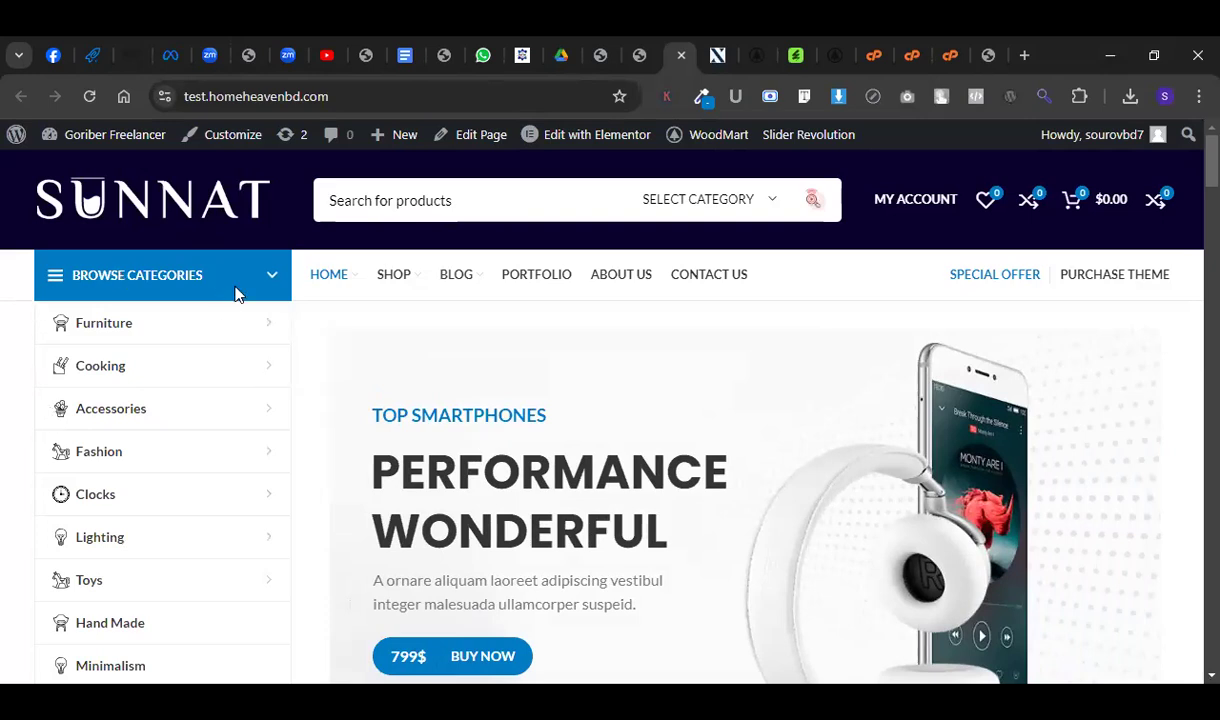
# Examine the homepage's category flyouts, sticky header and account menu, and compare its header with the 2xl.com.bd site.
pyautogui.moveTo(229, 316)
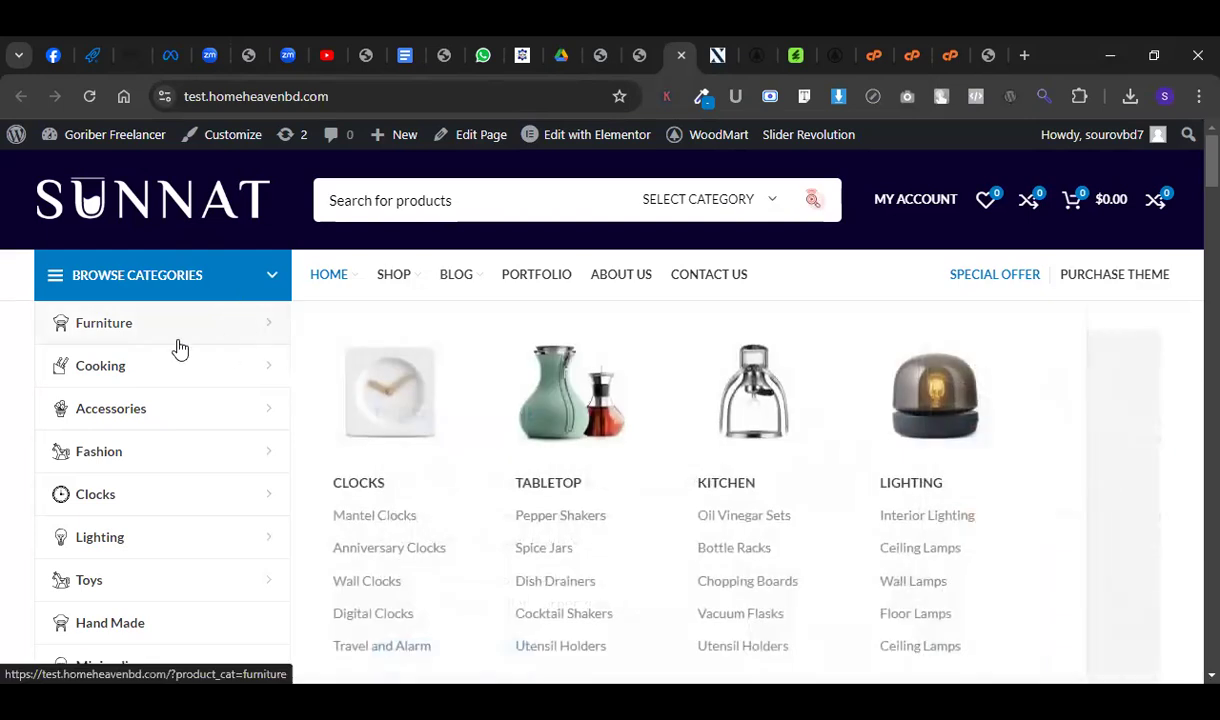
pyautogui.moveTo(172, 405)
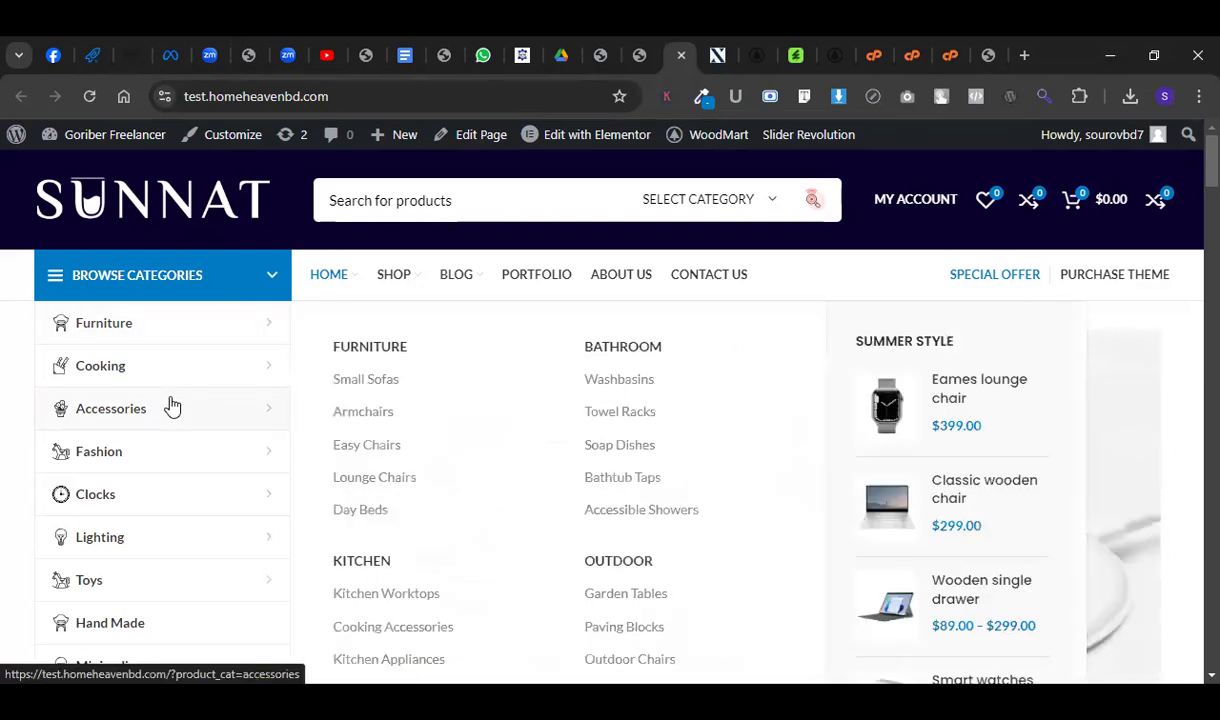
pyautogui.scroll(-2, 240, 400)
pyautogui.scroll(-5, 267, 400)
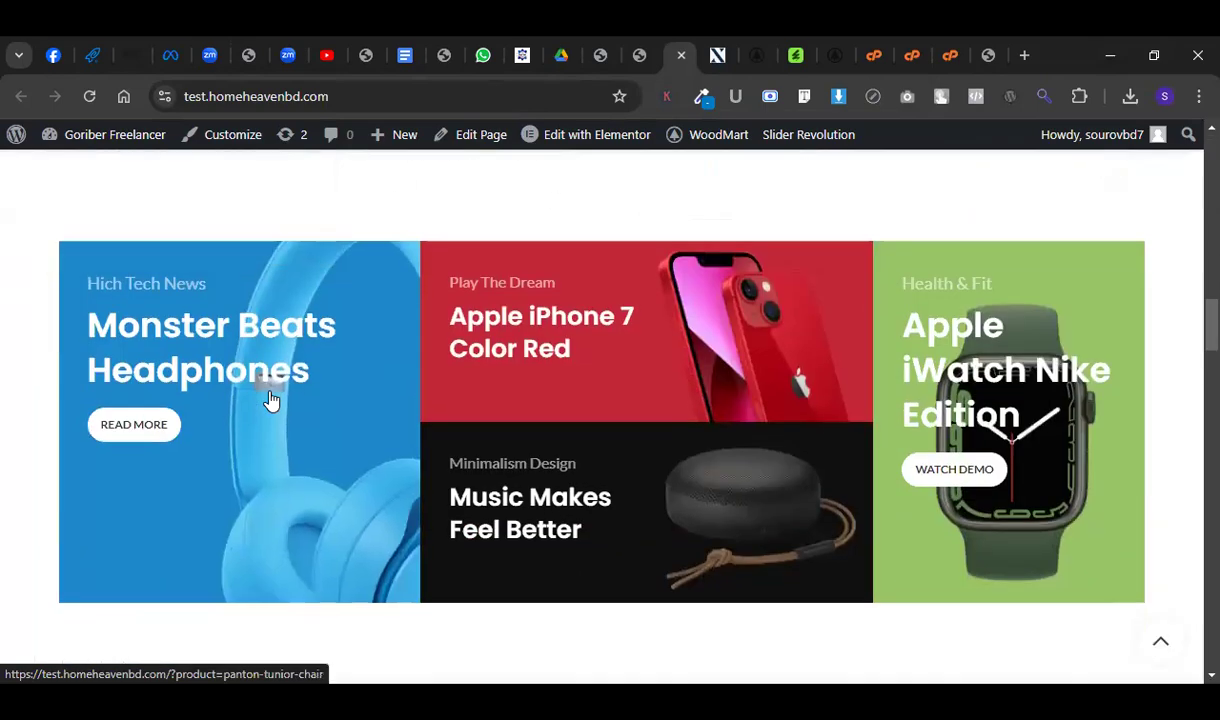
pyautogui.scroll(8, 272, 400)
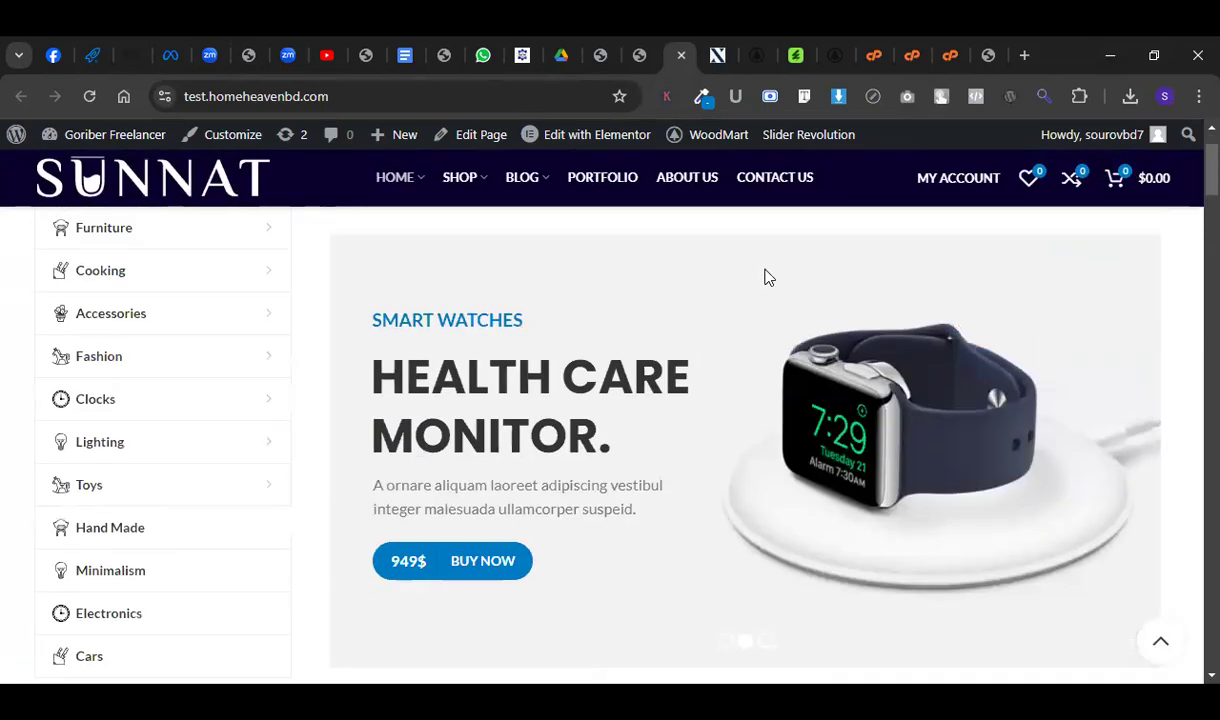
pyautogui.scroll(1, 764, 277)
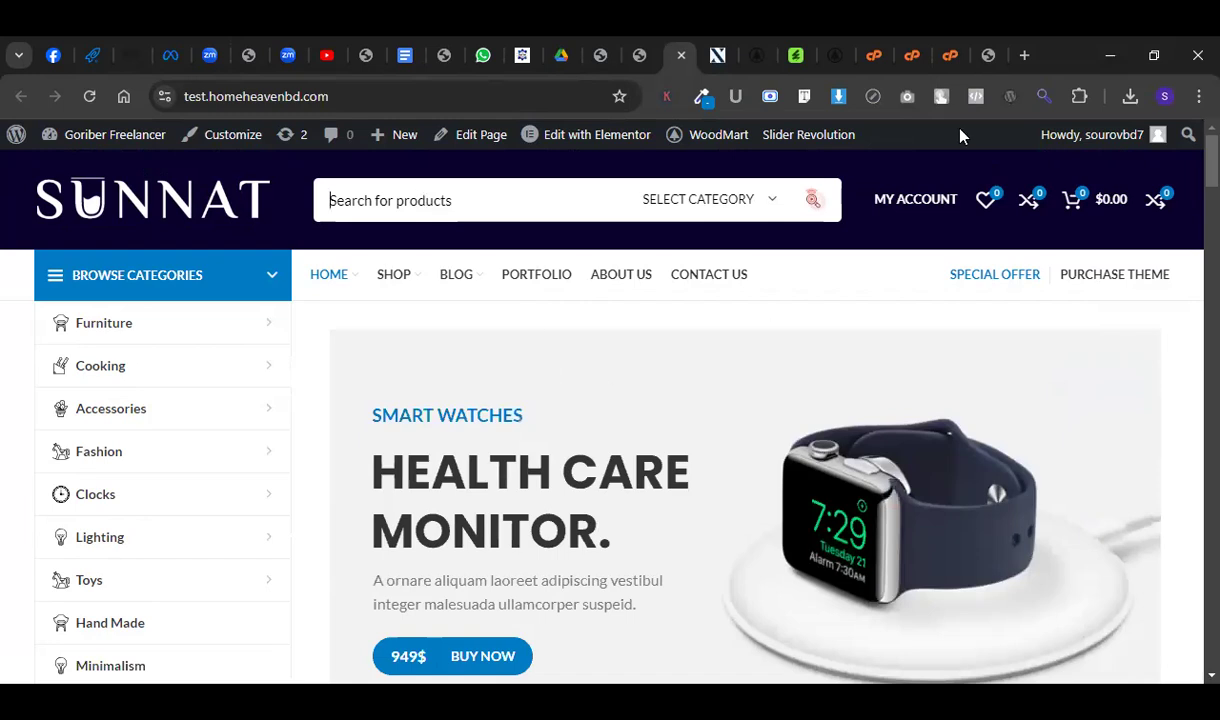
pyautogui.moveTo(912, 213)
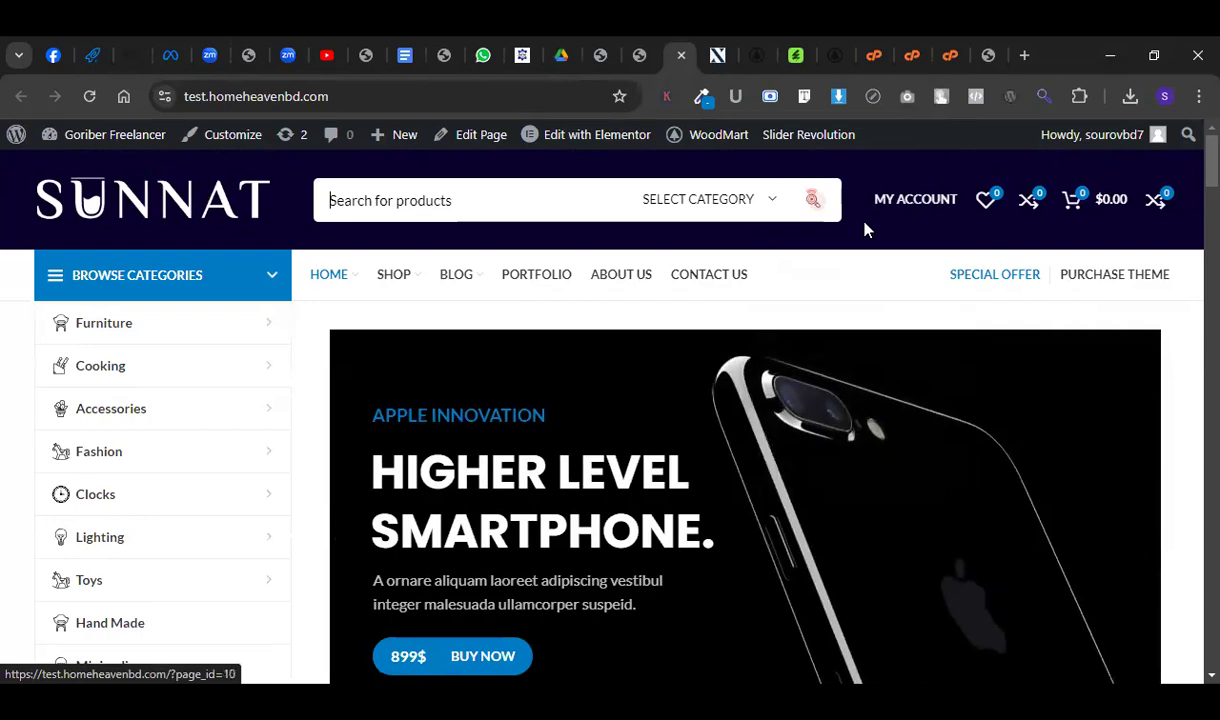
pyautogui.moveTo(962, 203)
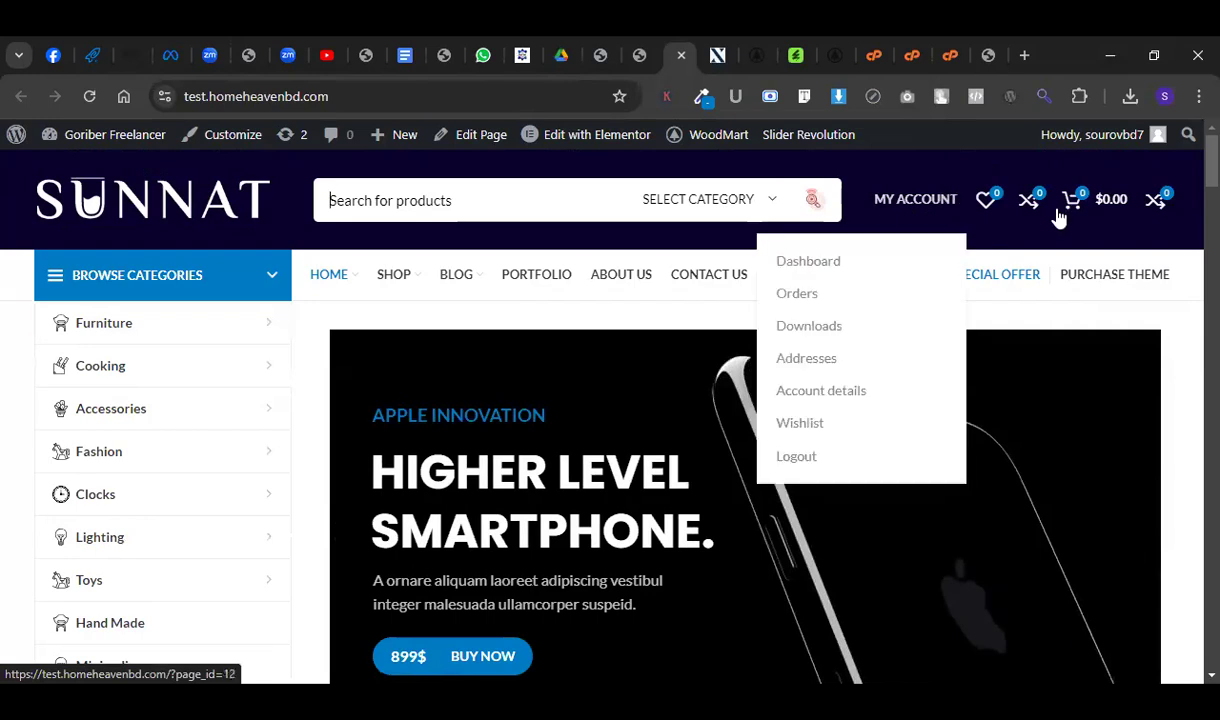
pyautogui.click(705, 52)
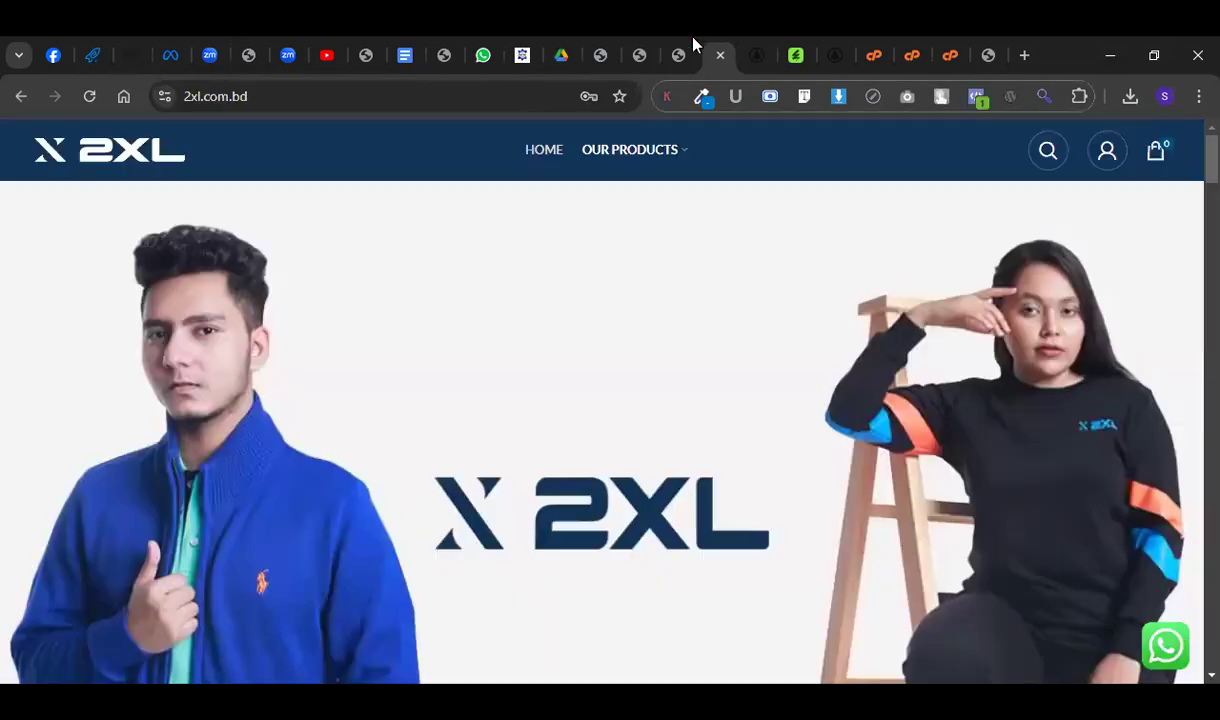
pyautogui.click(668, 44)
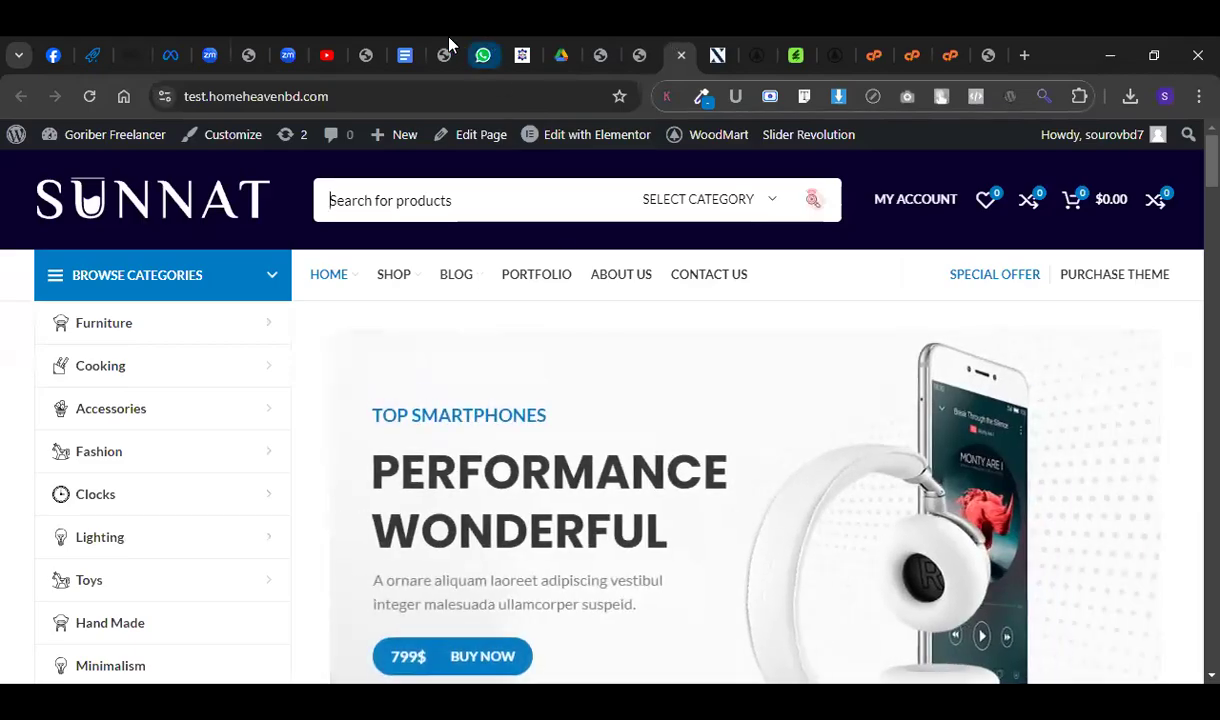
# Return to the header builder and delete the Wishlist element from the Main header row.
pyautogui.click(520, 52)
pyautogui.click(598, 52)
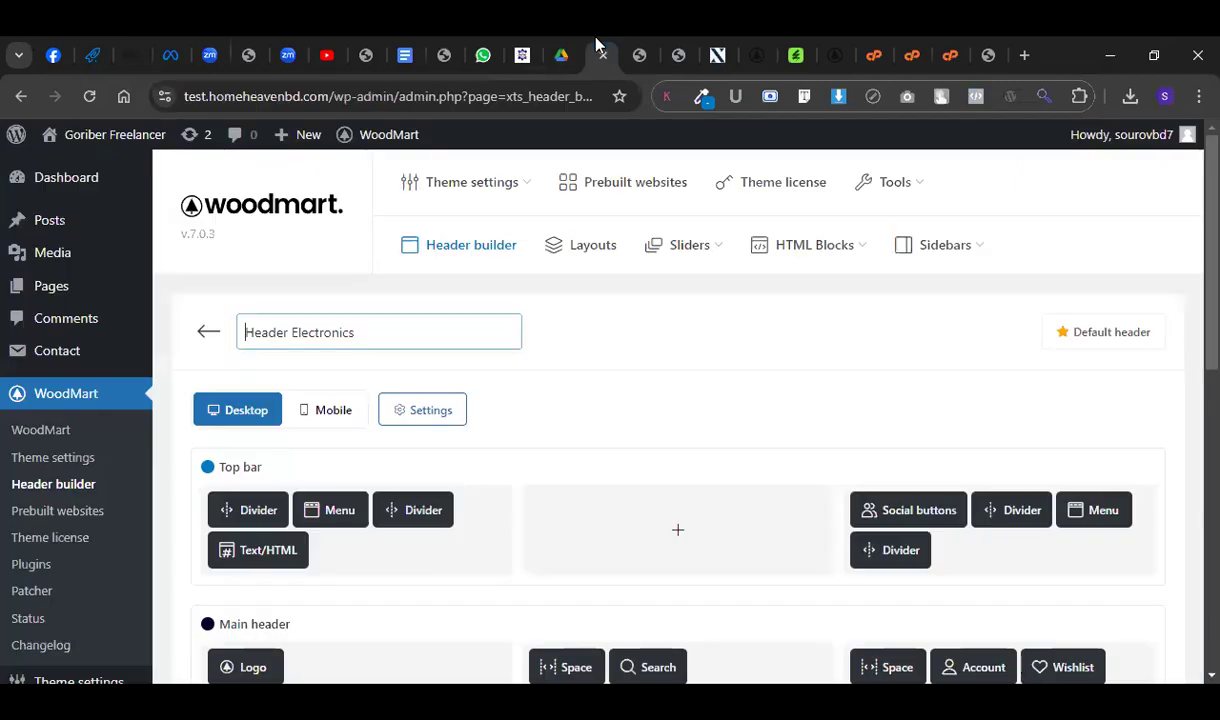
pyautogui.scroll(-4, 577, 300)
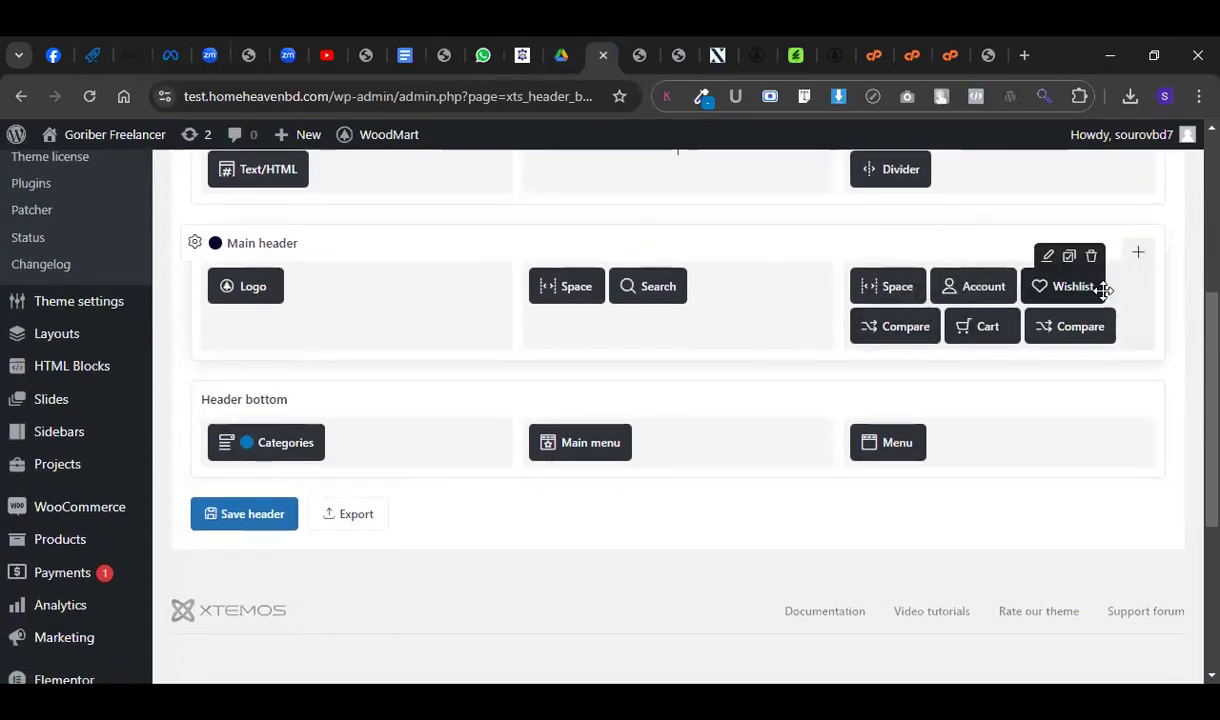
pyautogui.click(1091, 257)
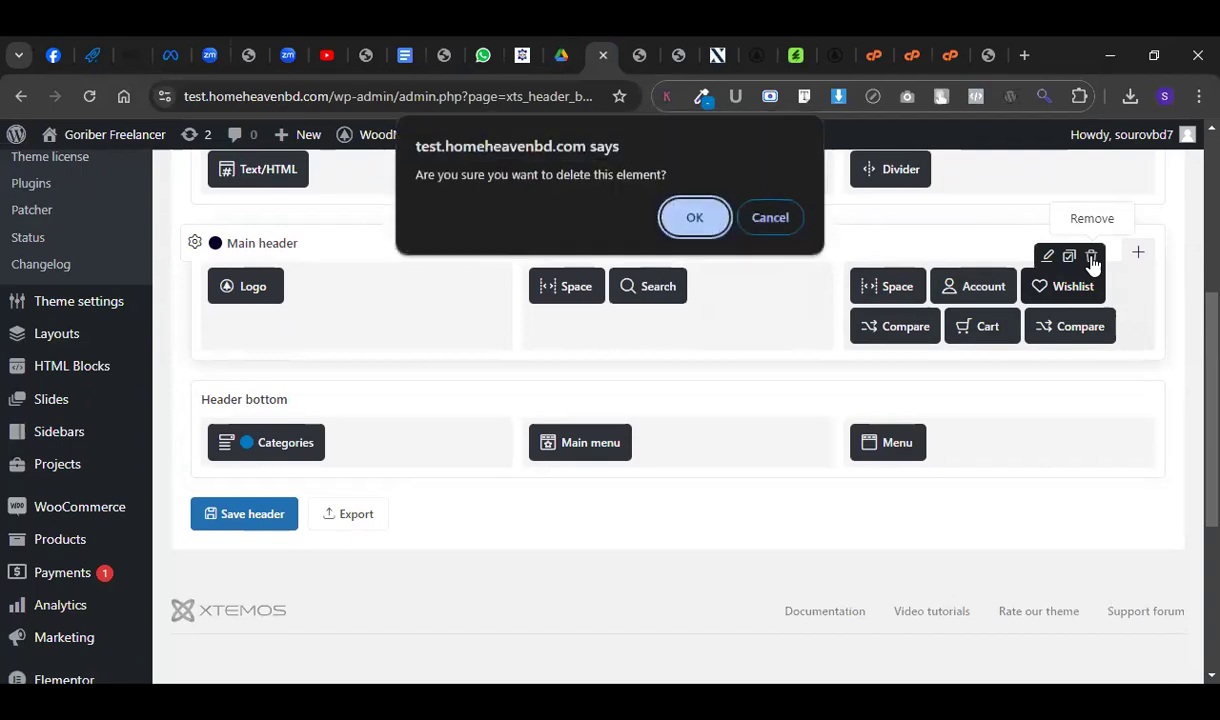
pyautogui.click(700, 222)
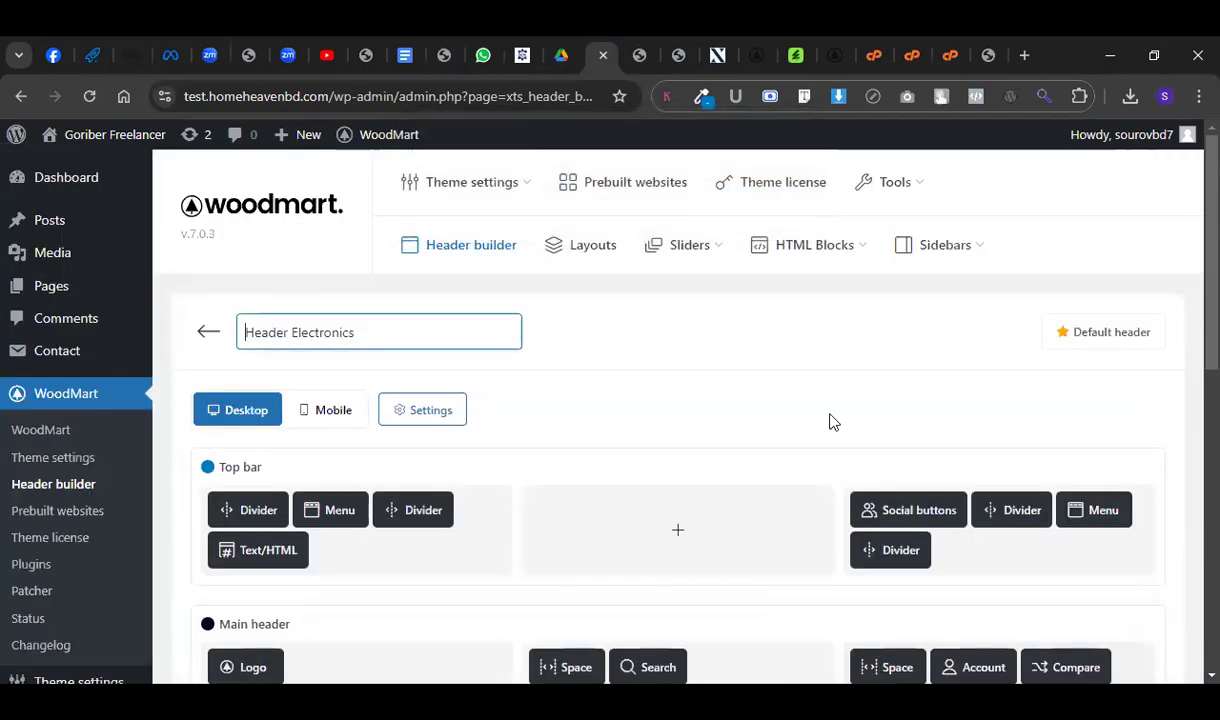
# Delete both Compare elements from the Main header row.
pyautogui.scroll(-4, 831, 421)
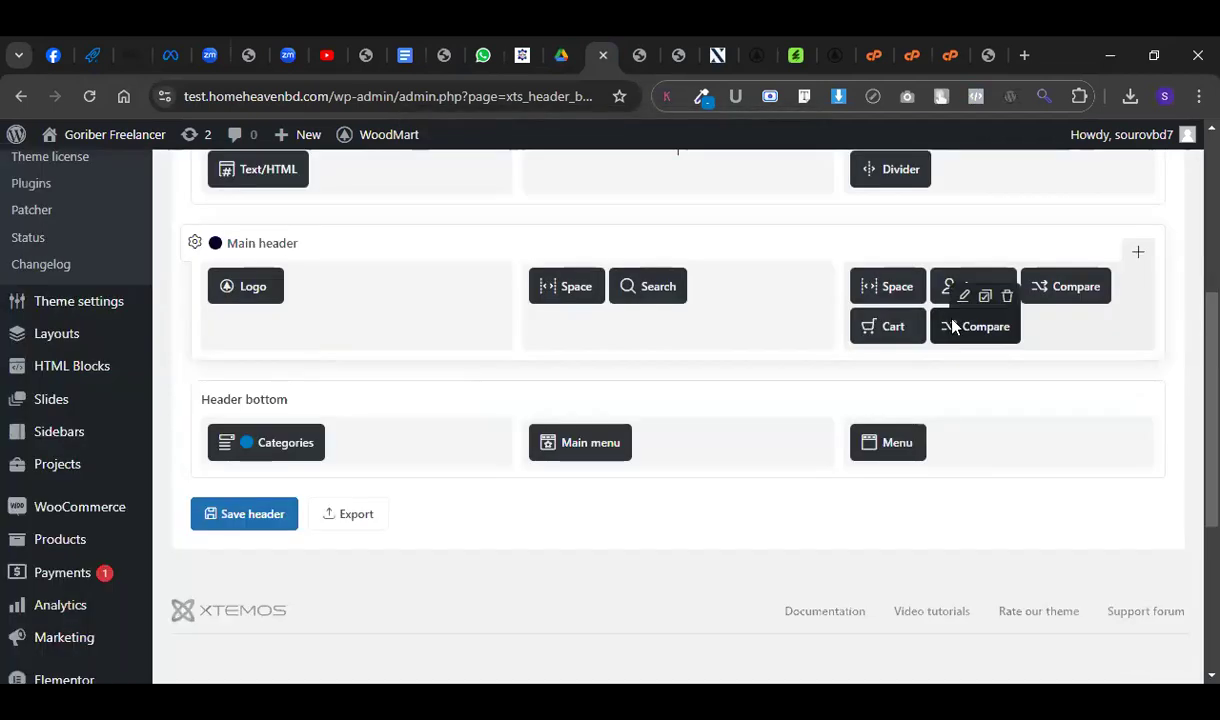
pyautogui.click(1007, 297)
pyautogui.click(694, 217)
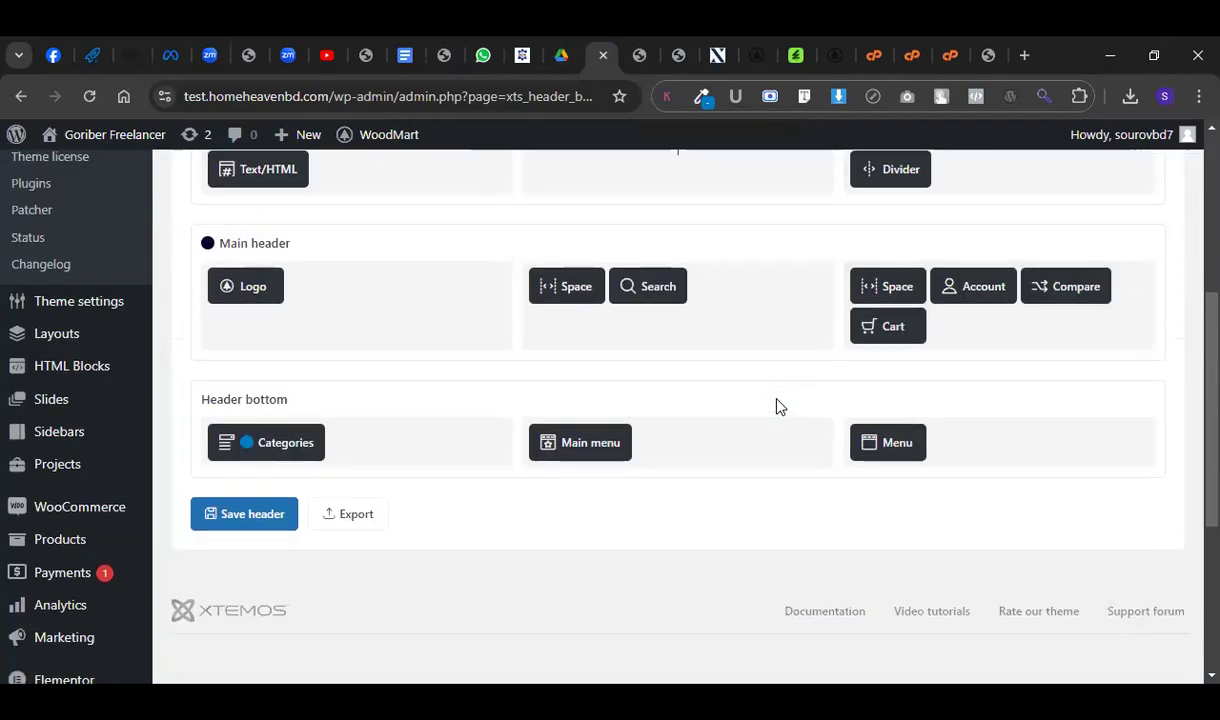
pyautogui.click(1098, 256)
pyautogui.click(694, 217)
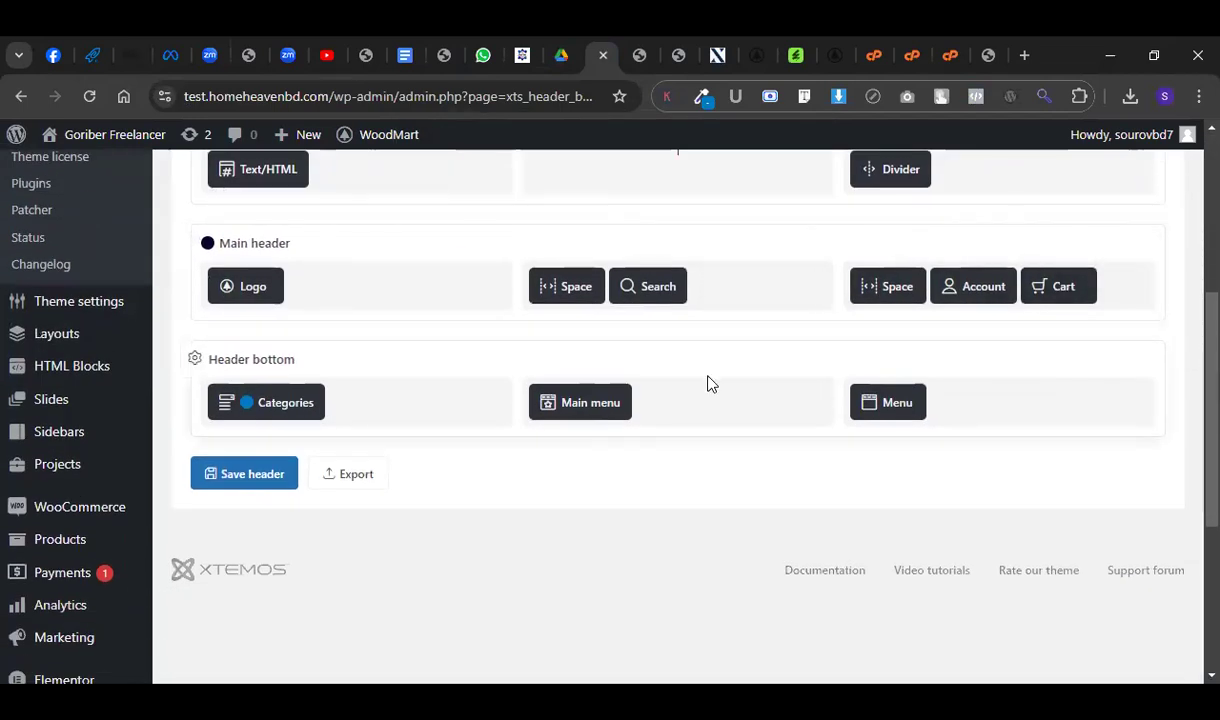
# Save the header and check the simplified main row on the homepage.
pyautogui.scroll(-3, 490, 430)
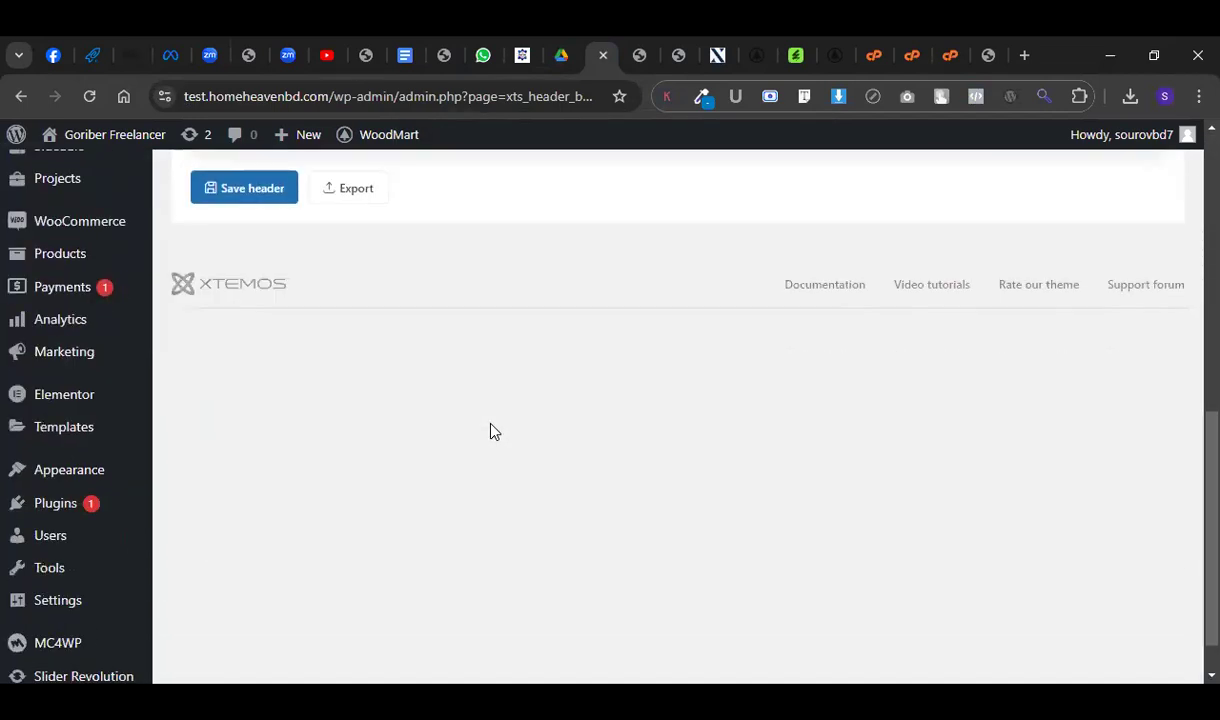
pyautogui.click(255, 201)
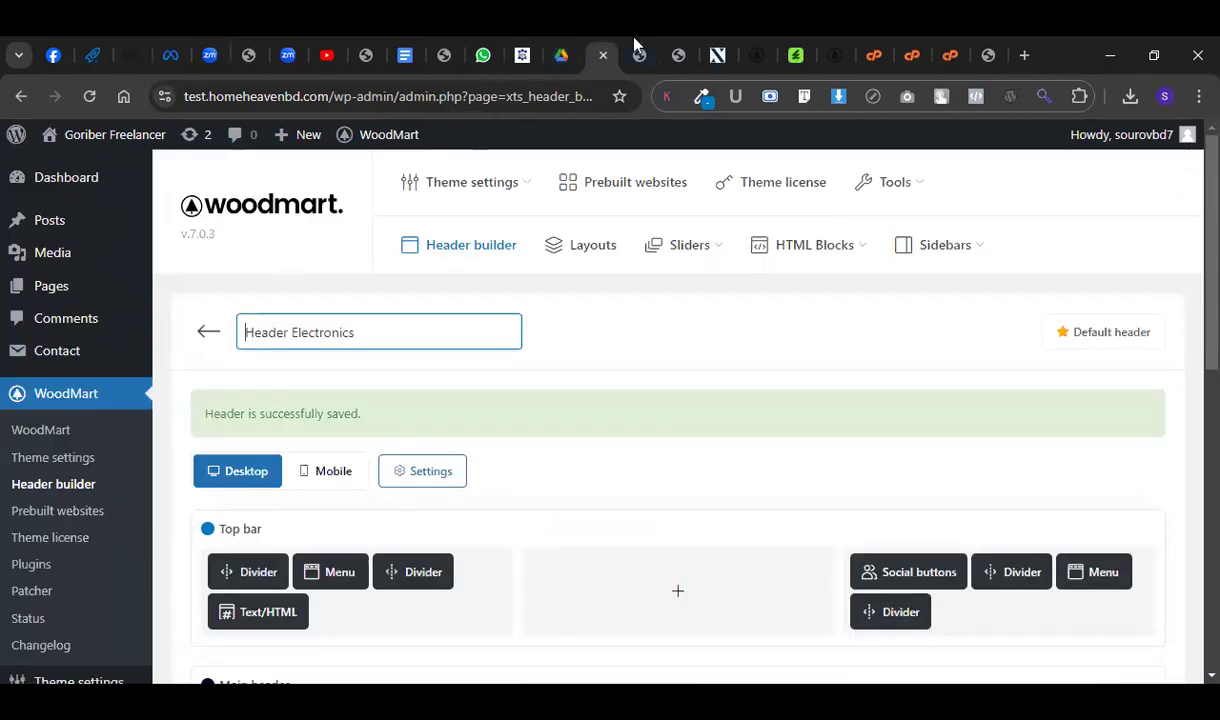
pyautogui.click(636, 50)
pyautogui.click(678, 52)
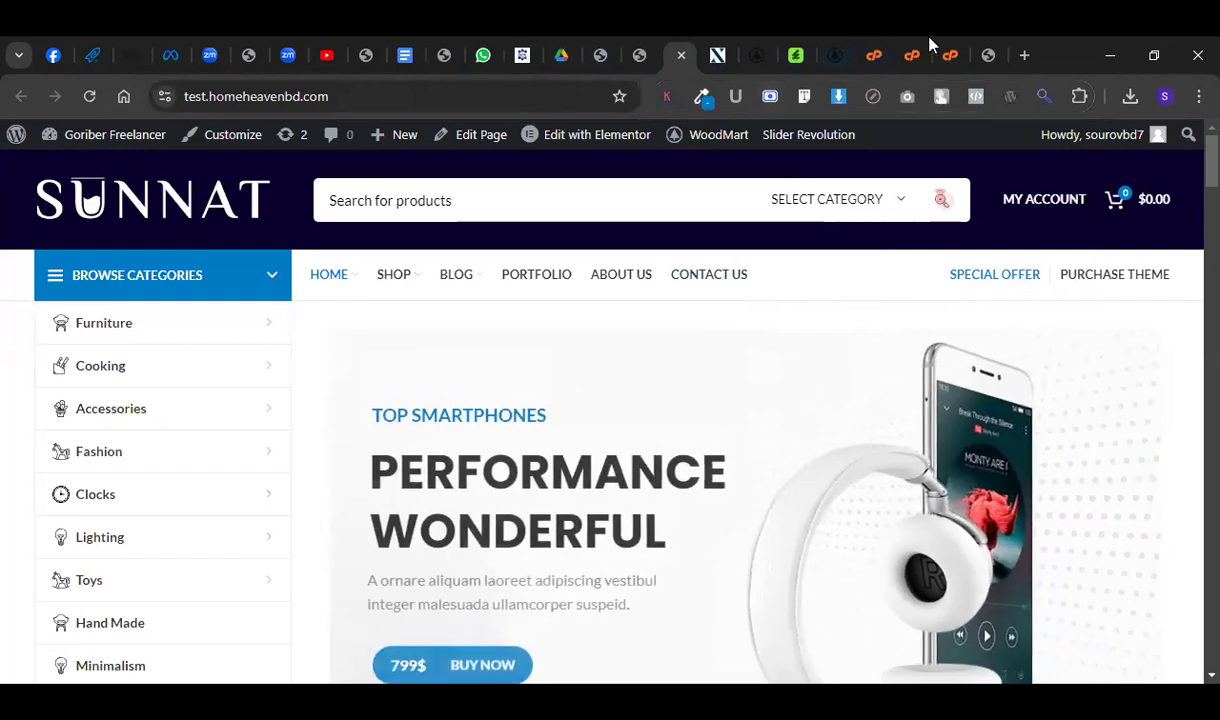
# Compare the homepage header with the geartimebd.com and 2xl.com.bd reference sites.
pyautogui.click(985, 55)
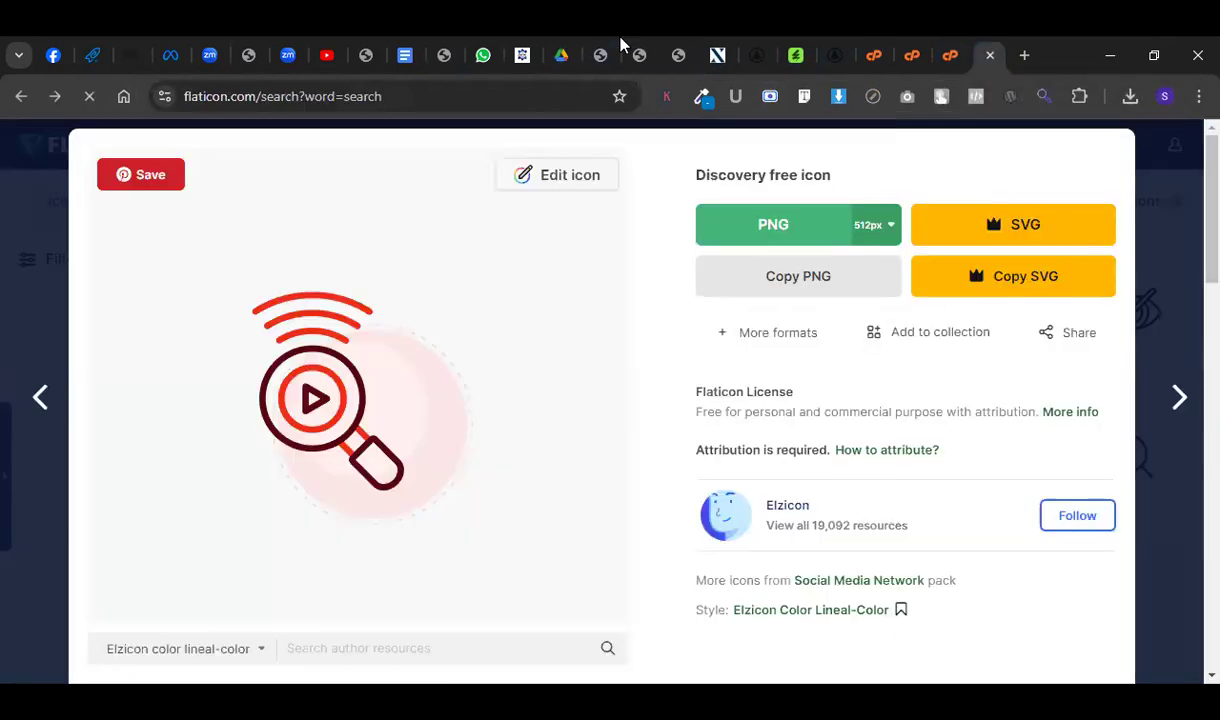
pyautogui.click(528, 52)
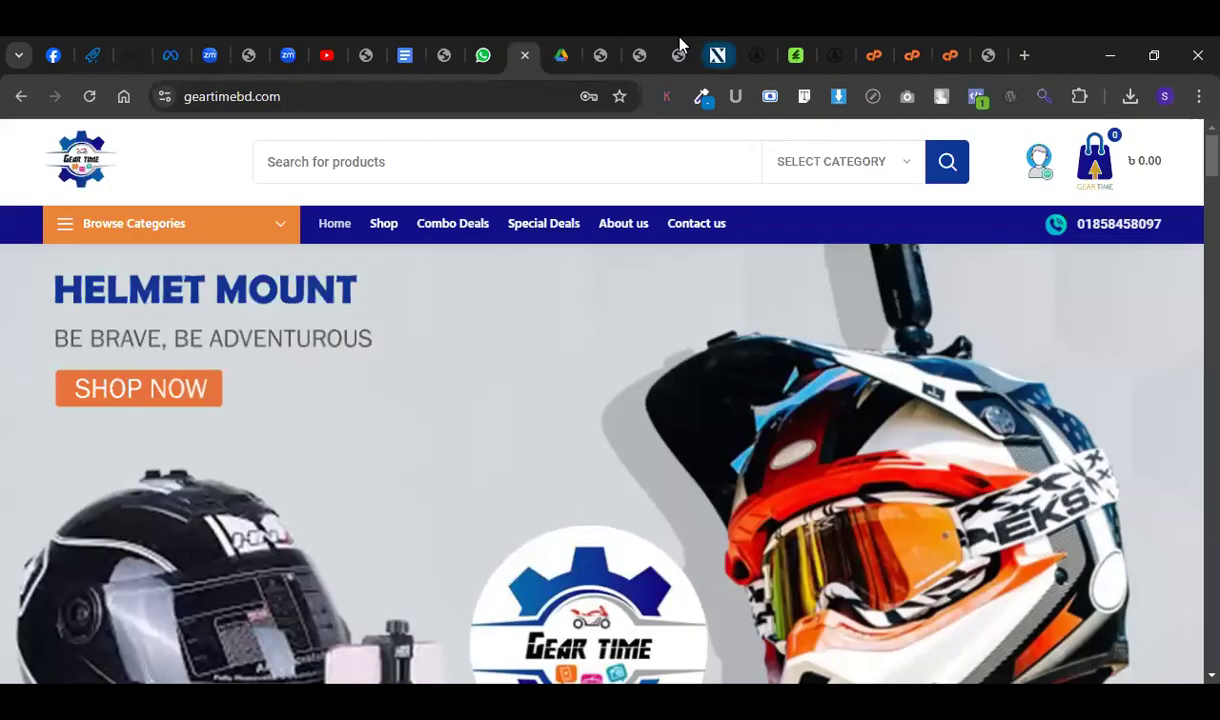
pyautogui.click(640, 50)
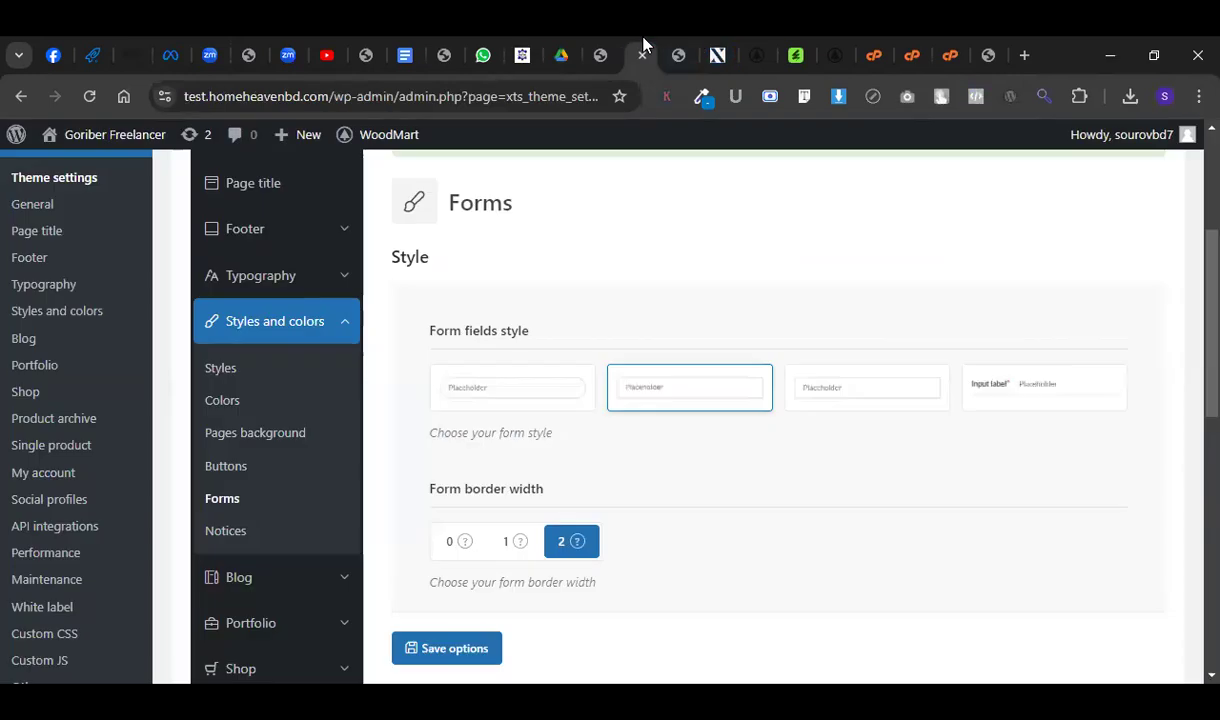
pyautogui.click(704, 46)
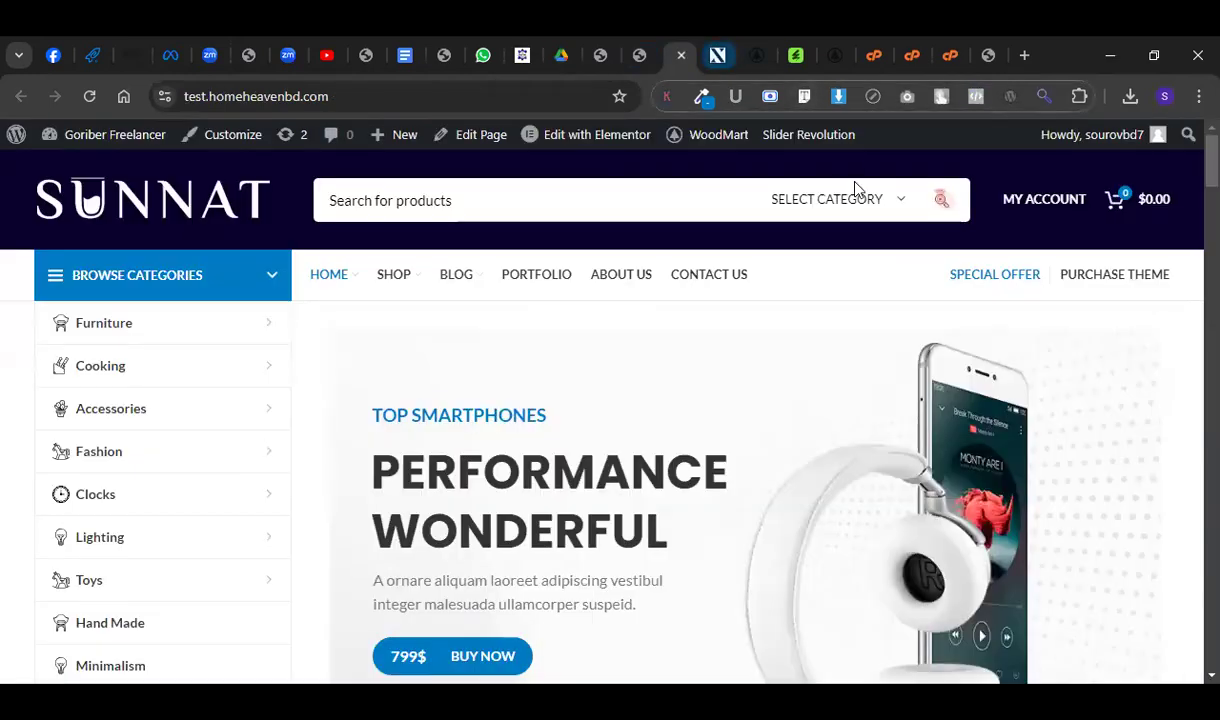
pyautogui.click(640, 50)
pyautogui.click(722, 50)
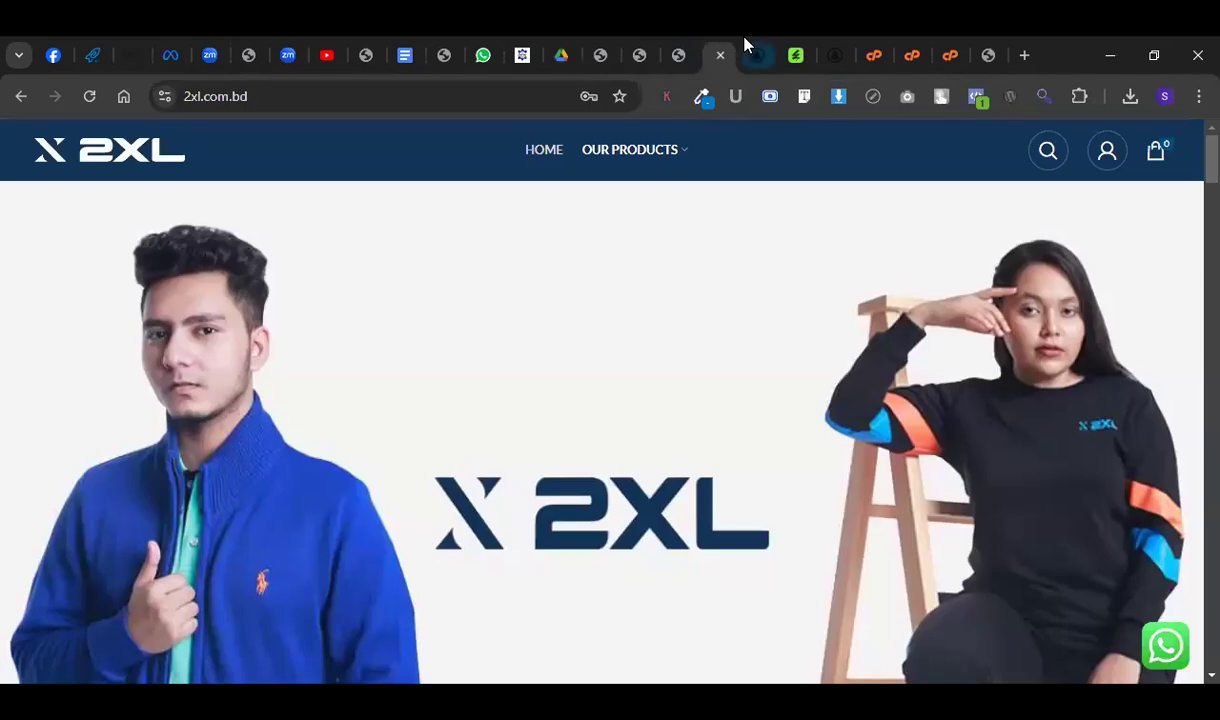
# Return to the header builder and clone the Space element in the Main header's middle column.
pyautogui.click(595, 48)
pyautogui.scroll(-3, 687, 375)
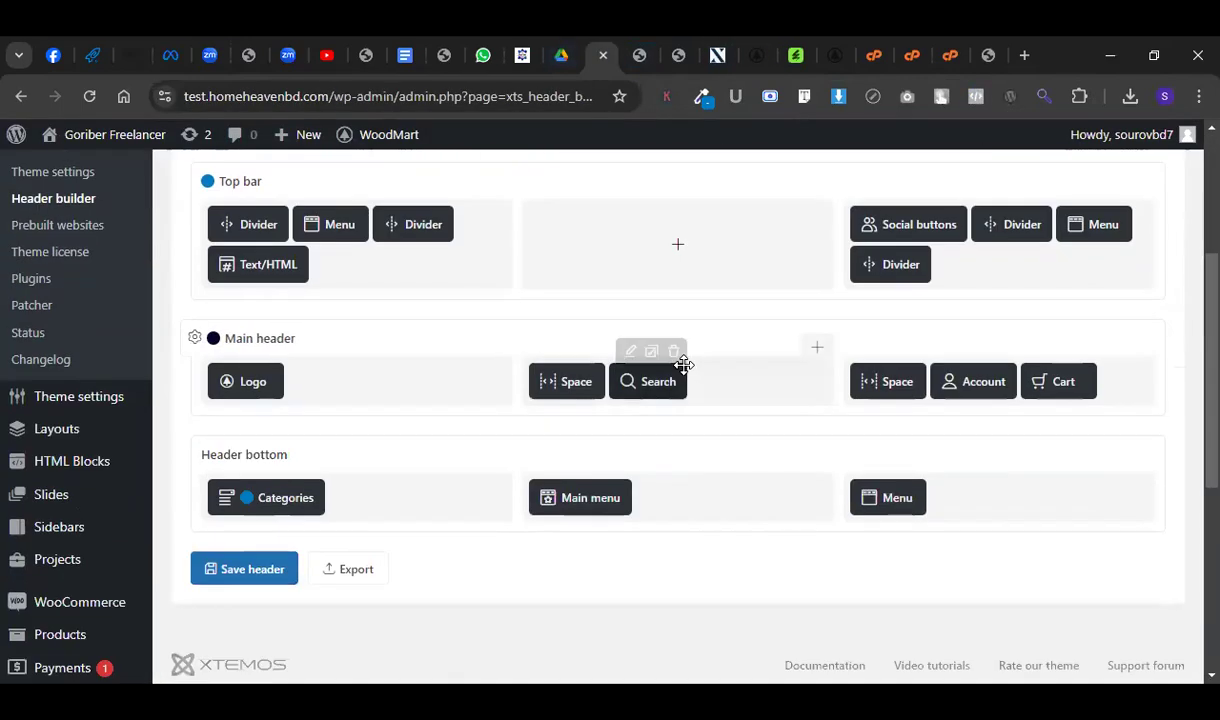
pyautogui.moveTo(890, 378)
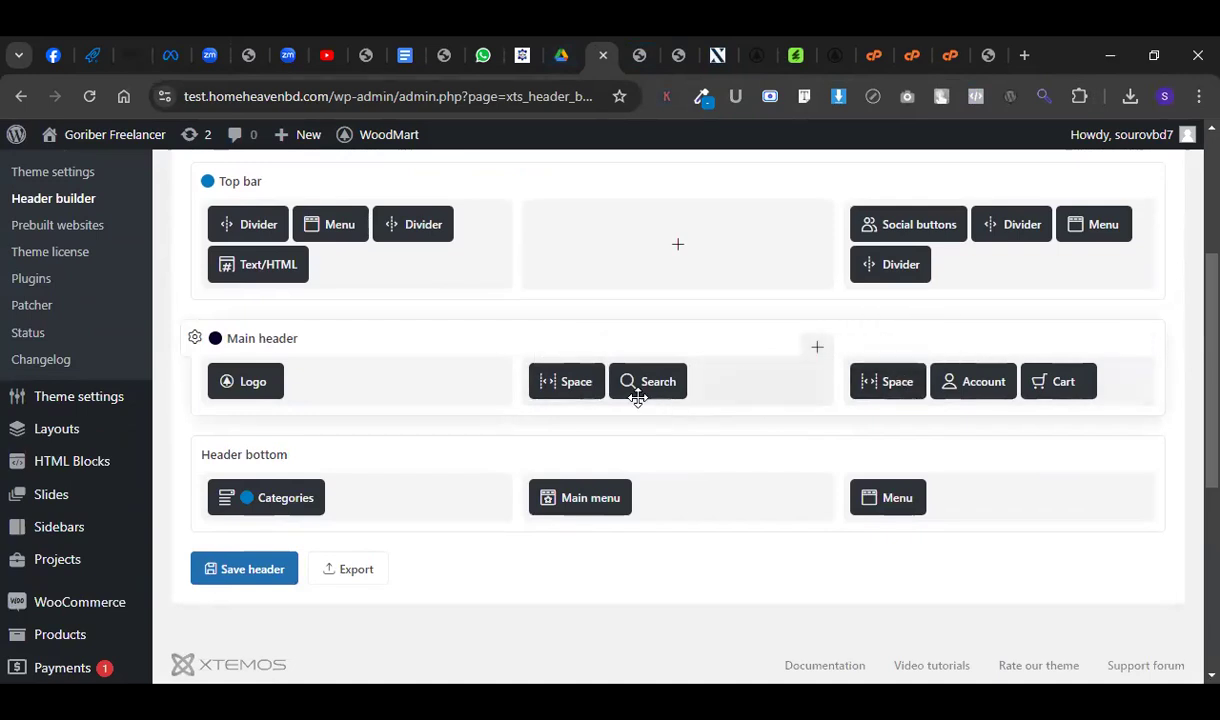
pyautogui.click(571, 357)
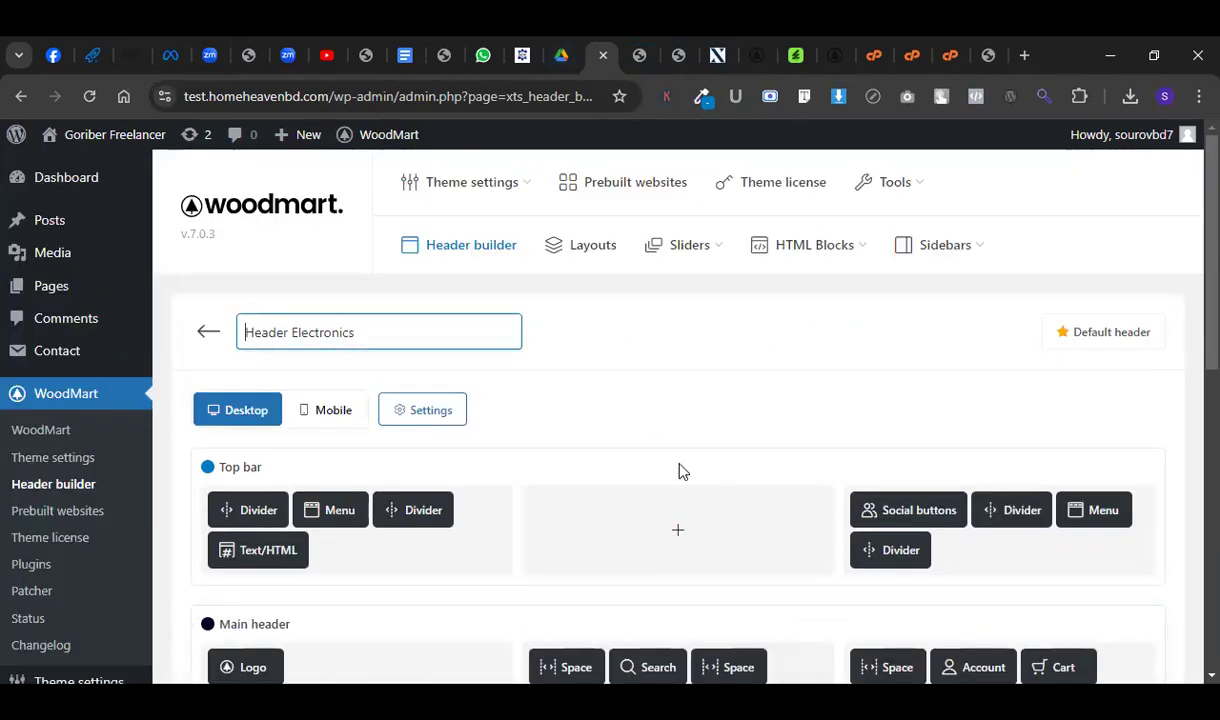
# Review the Search element's General and Form style settings and the width setting of the Space after it in the Main header.
pyautogui.scroll(-3, 680, 470)
pyautogui.click(632, 355)
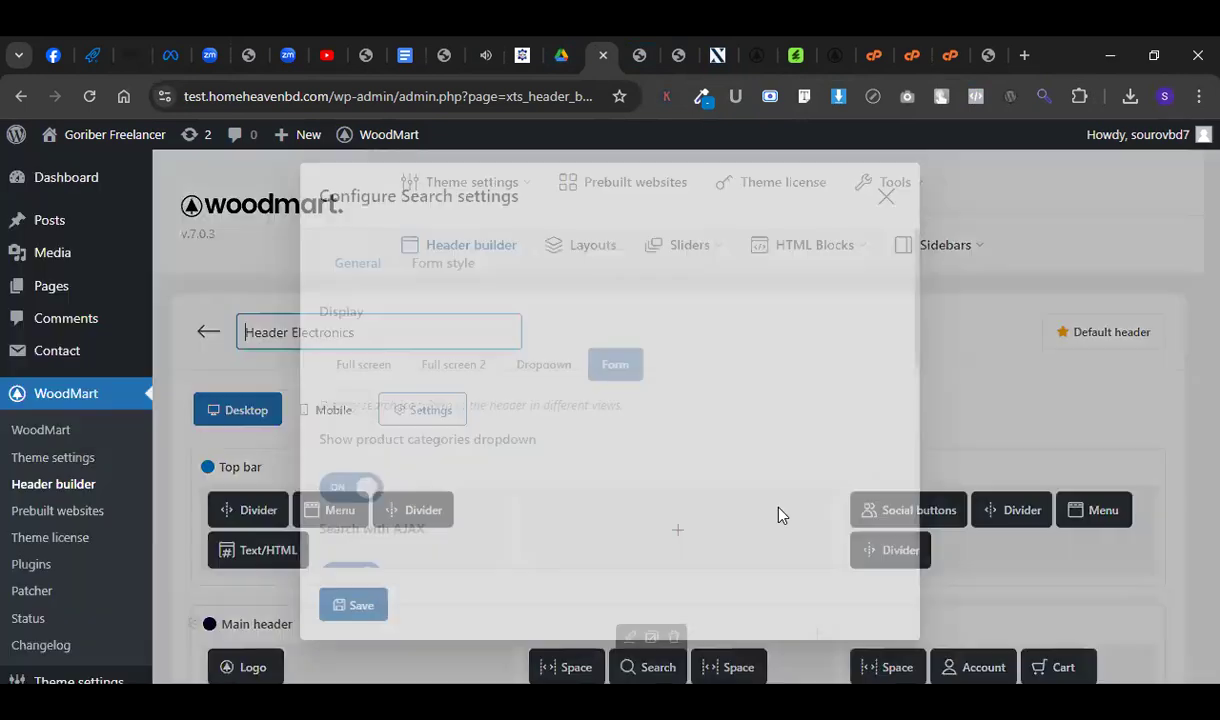
pyautogui.scroll(-2, 490, 455)
pyautogui.scroll(-3, 470, 367)
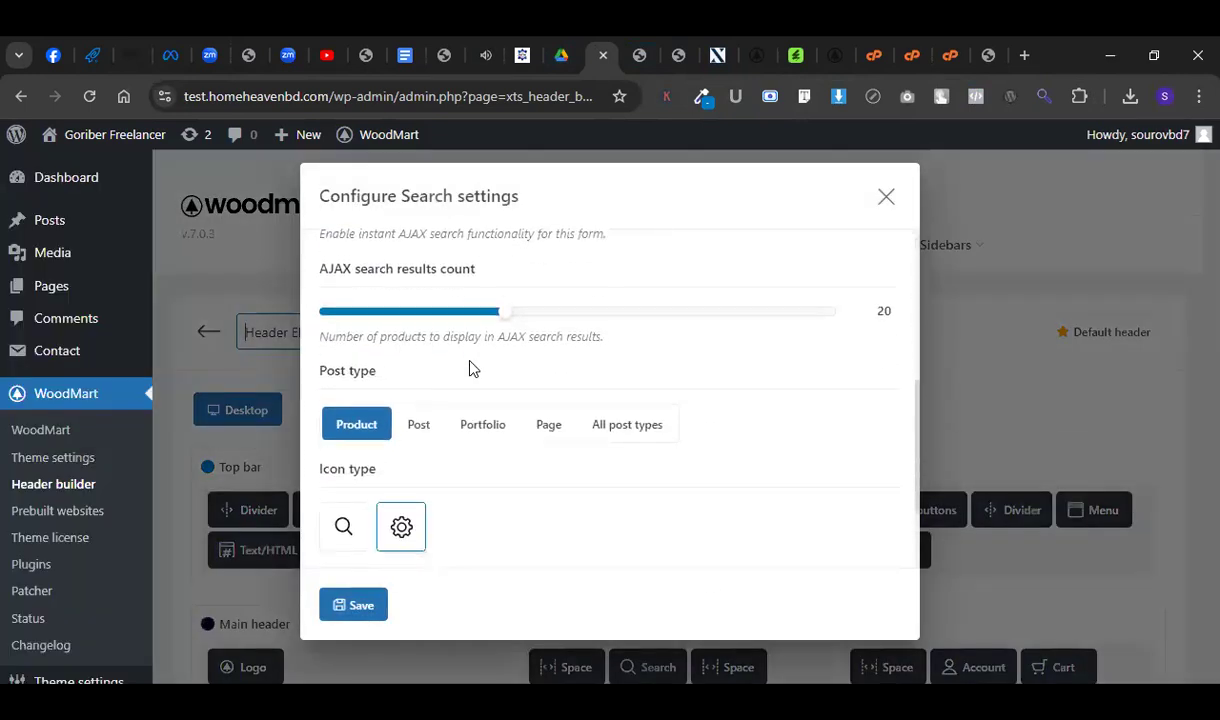
pyautogui.scroll(5, 468, 368)
pyautogui.click(455, 280)
pyautogui.scroll(-3, 477, 468)
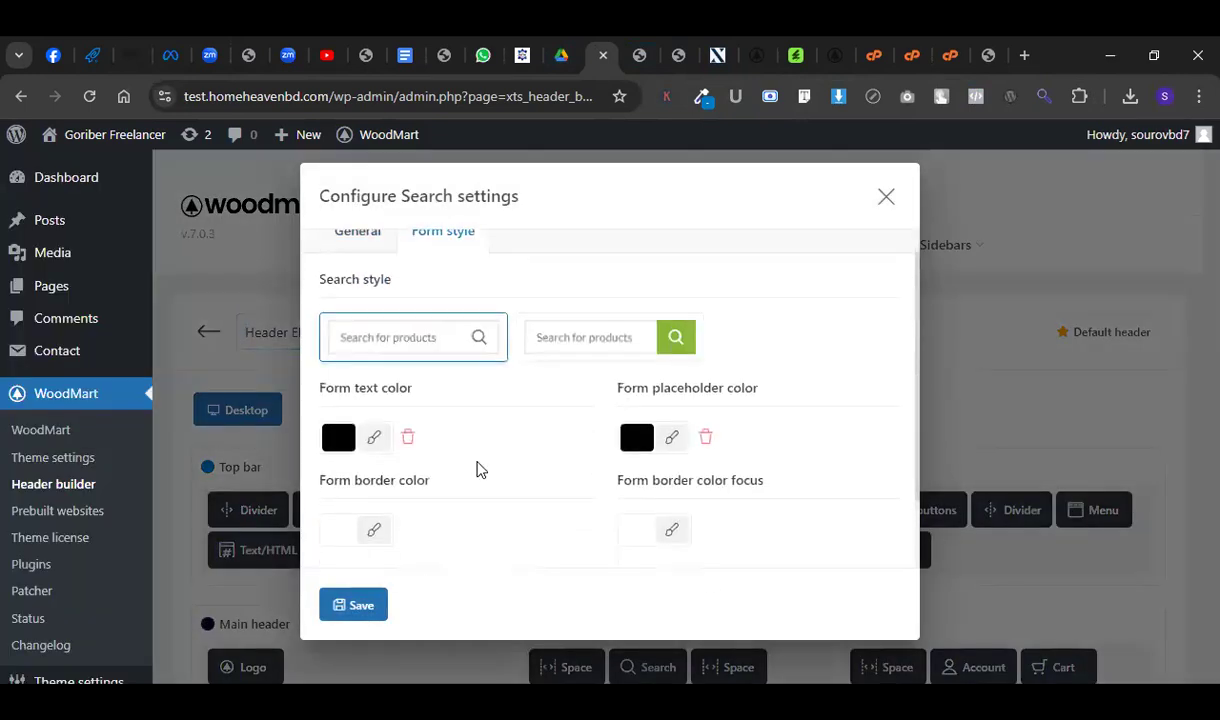
pyautogui.scroll(3, 443, 357)
pyautogui.click(370, 275)
pyautogui.scroll(-6, 468, 471)
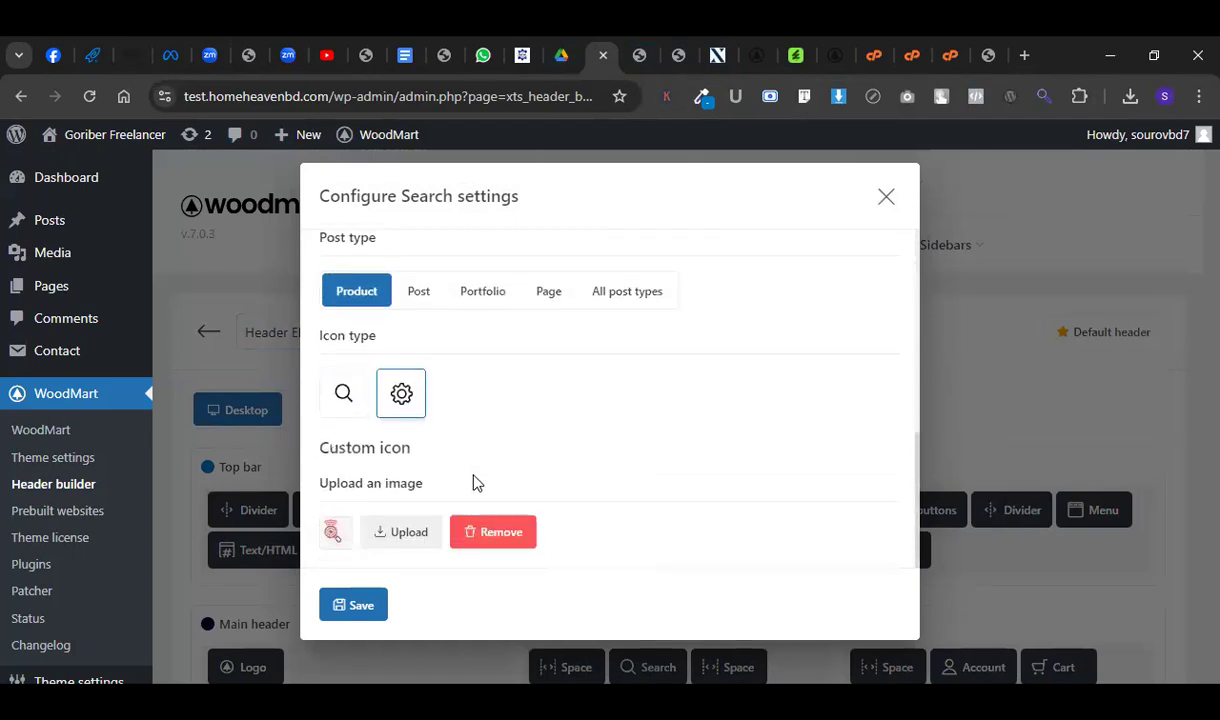
pyautogui.click(884, 197)
pyautogui.scroll(-2, 697, 497)
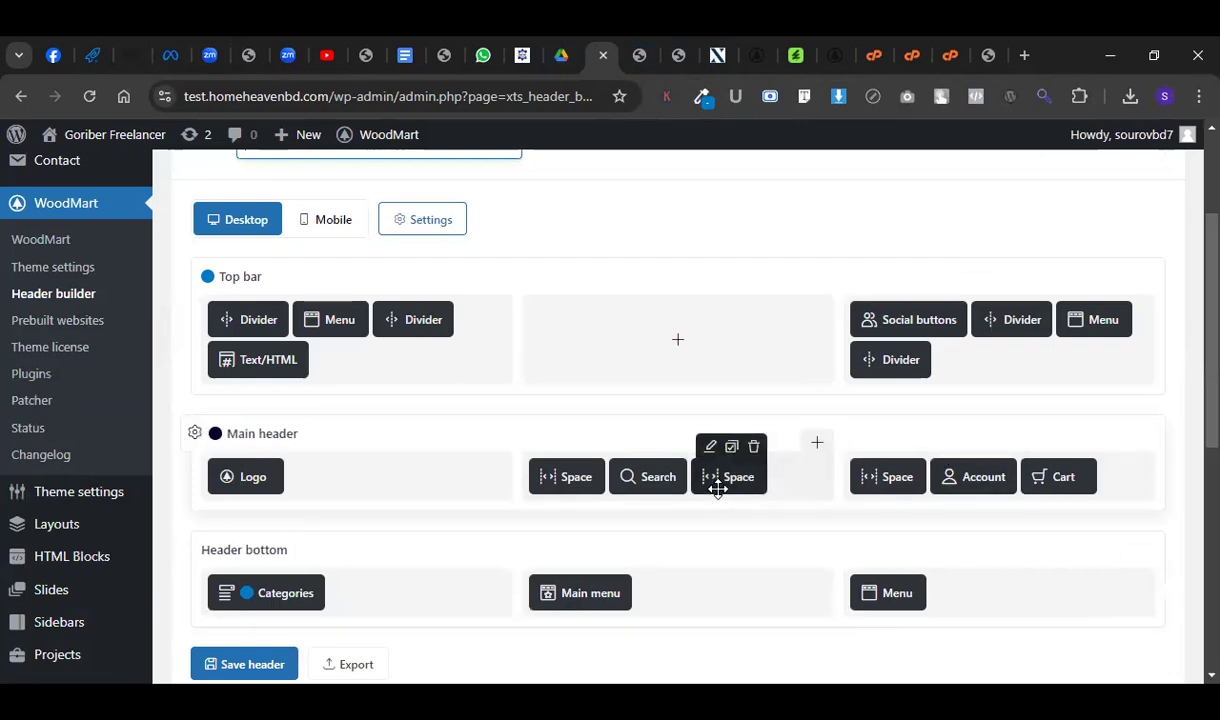
pyautogui.click(710, 452)
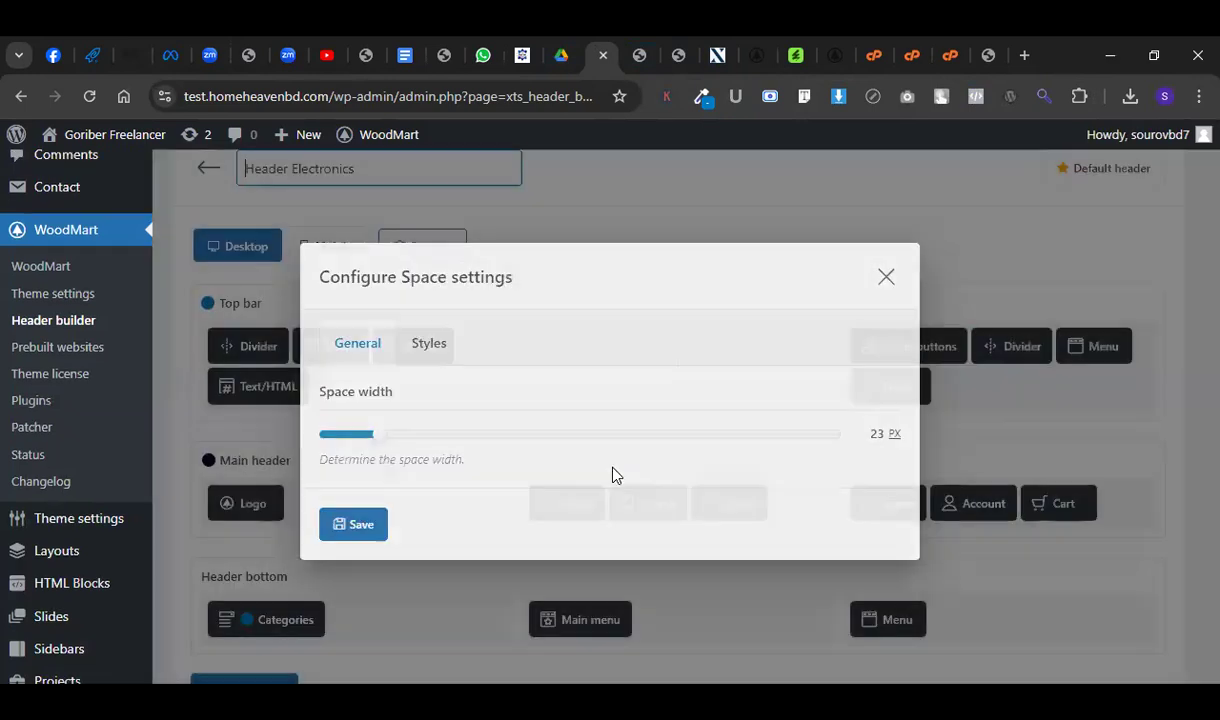
pyautogui.click(976, 573)
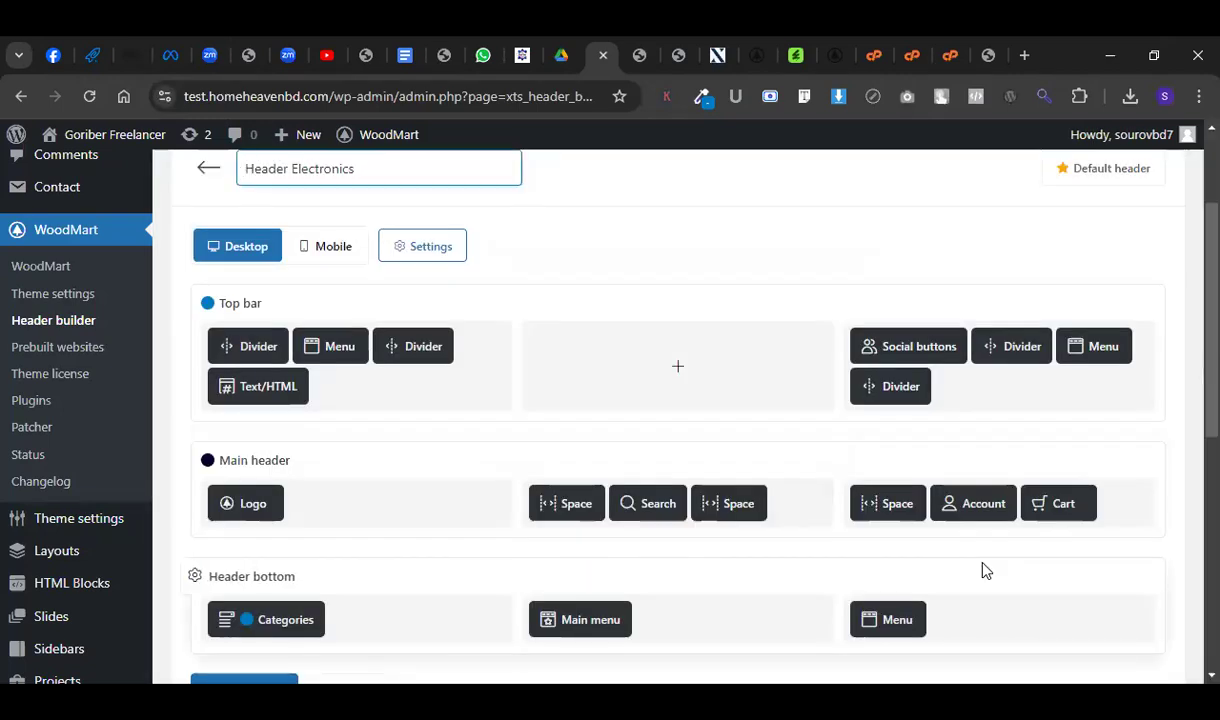
# Set the Main header's Account element to display as an icon with the circled design and save its settings.
pyautogui.click(957, 474)
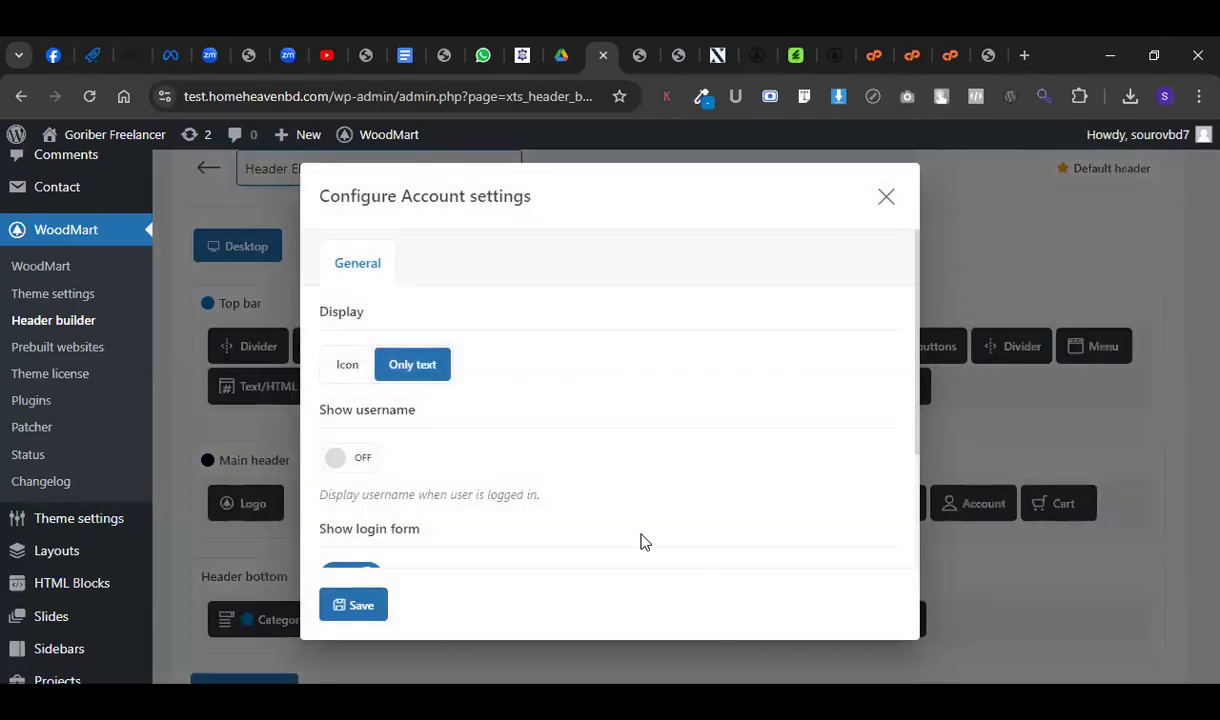
pyautogui.click(341, 364)
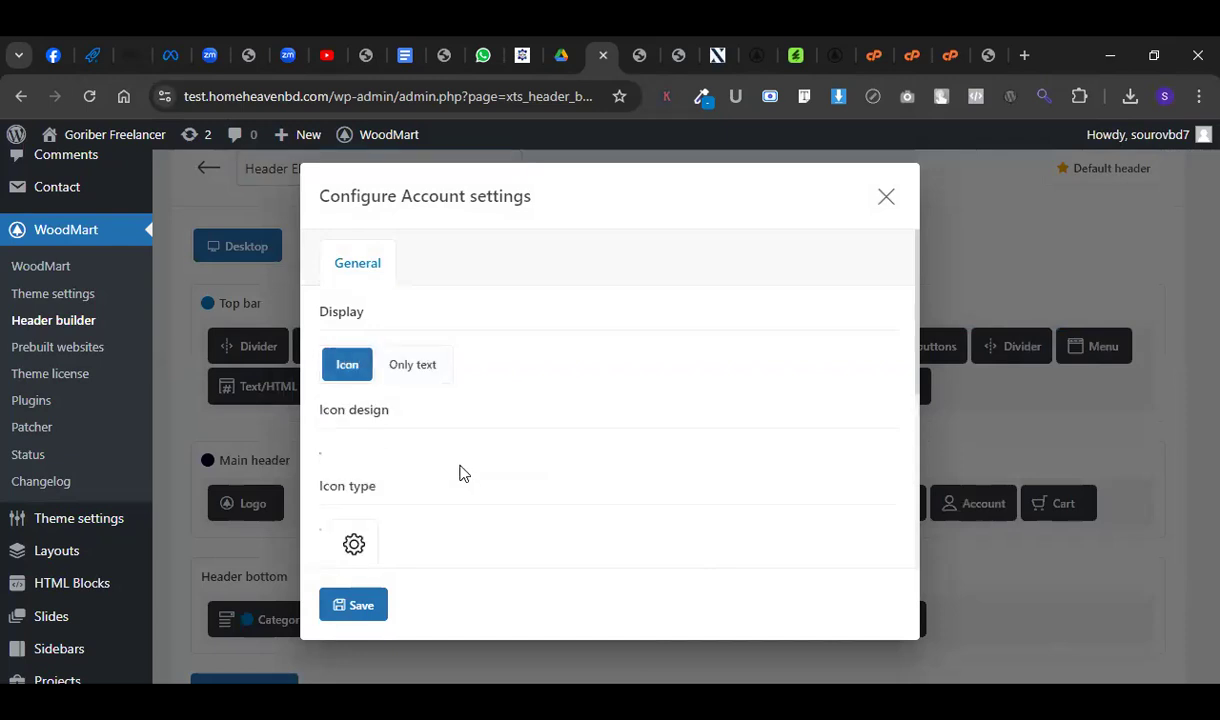
pyautogui.scroll(-2, 440, 440)
pyautogui.click(404, 282)
pyautogui.click(352, 603)
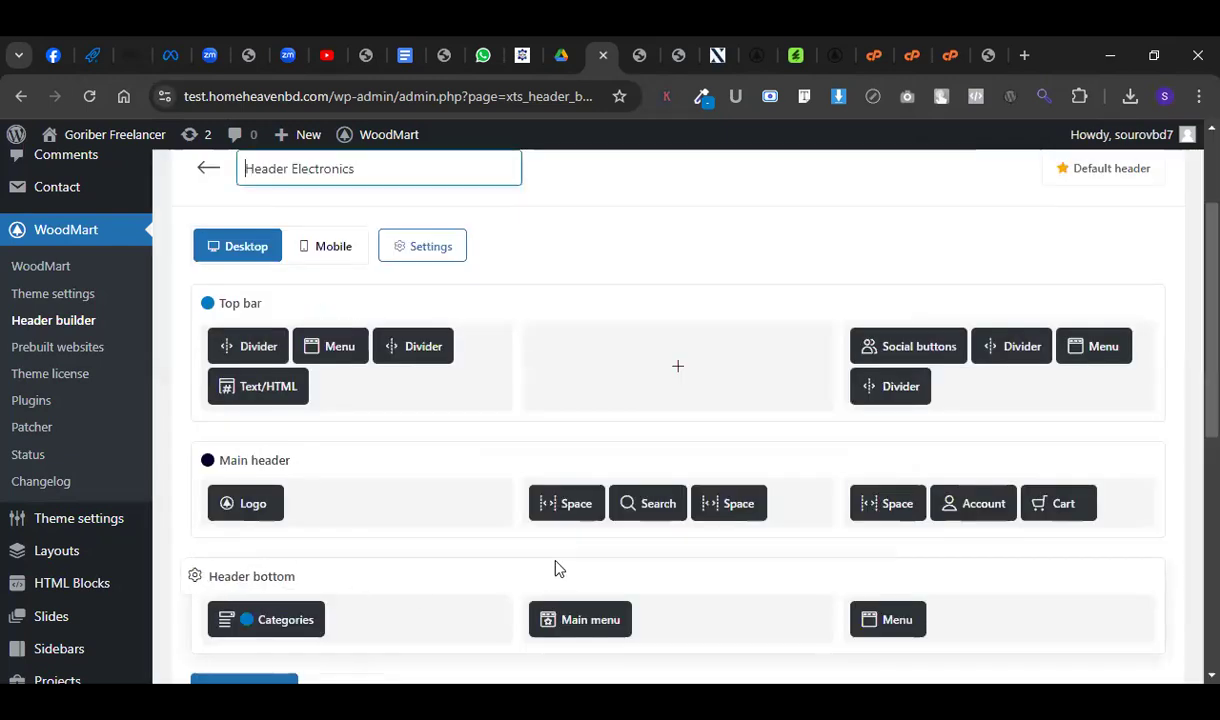
# Change the Cart element's icon type to the shopping bag and save its settings.
pyautogui.click(1042, 474)
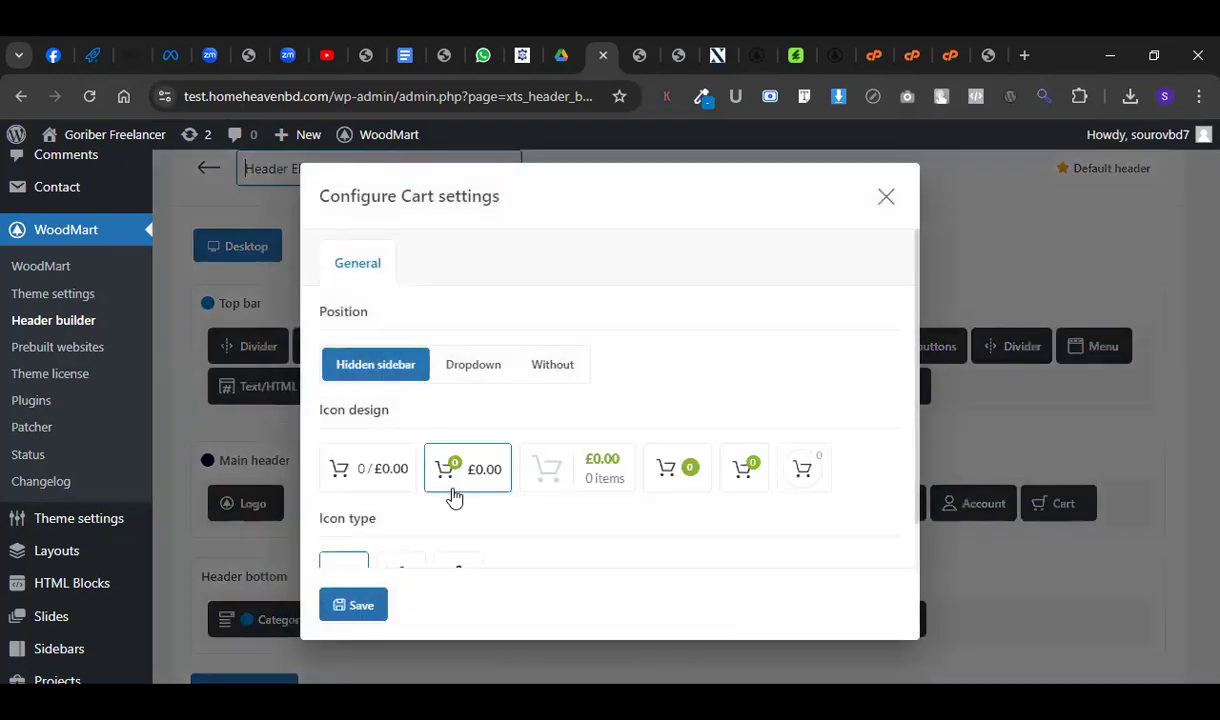
pyautogui.scroll(-1, 527, 515)
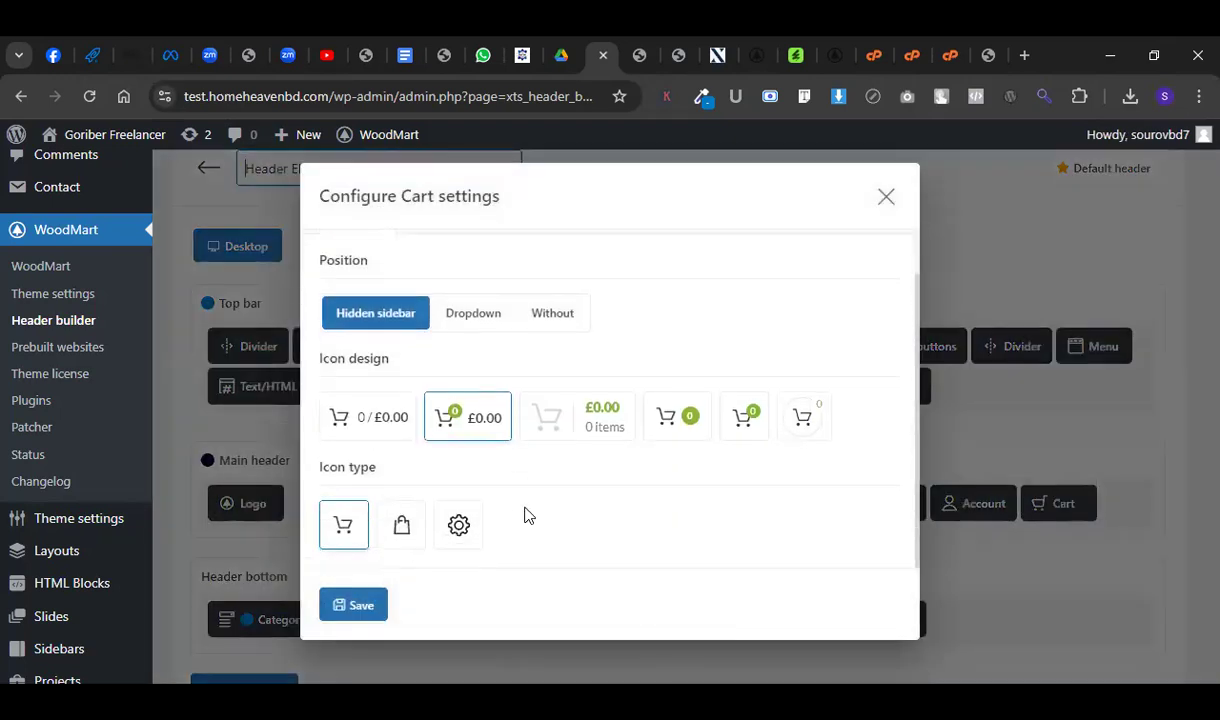
pyautogui.click(399, 530)
pyautogui.click(354, 606)
# Save the header and check the Account and Cart icons on the homepage.
pyautogui.scroll(-2, 540, 572)
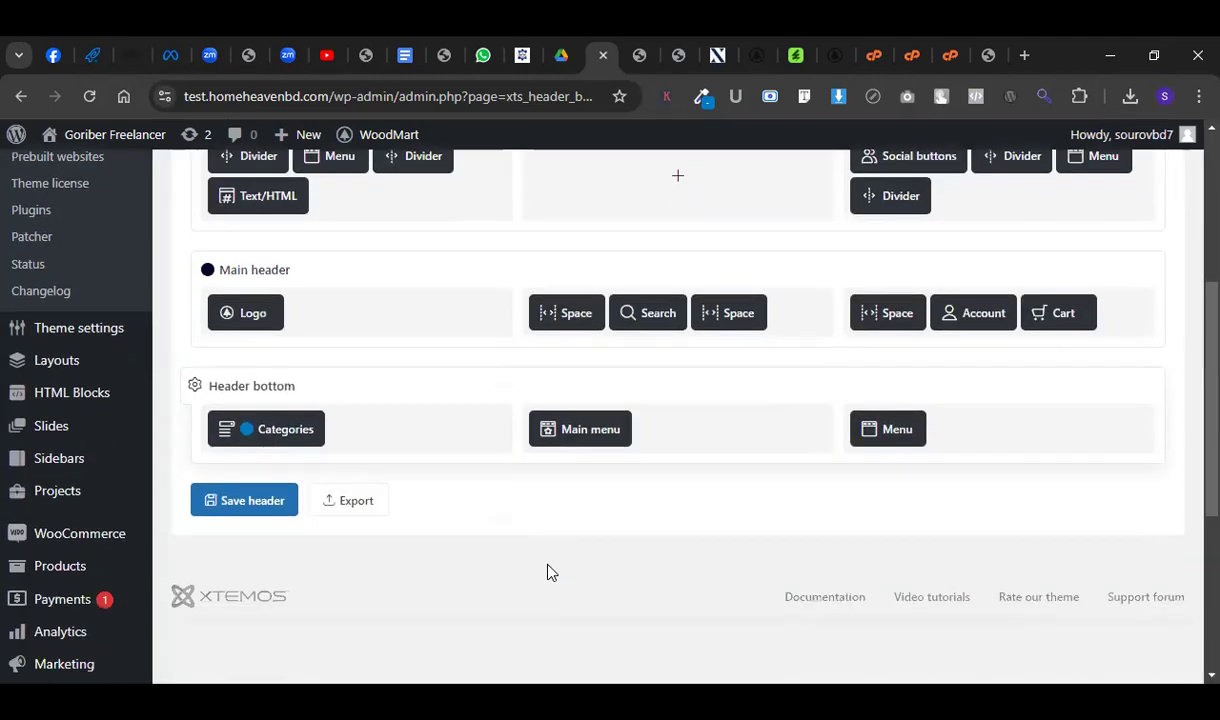
pyautogui.click(268, 503)
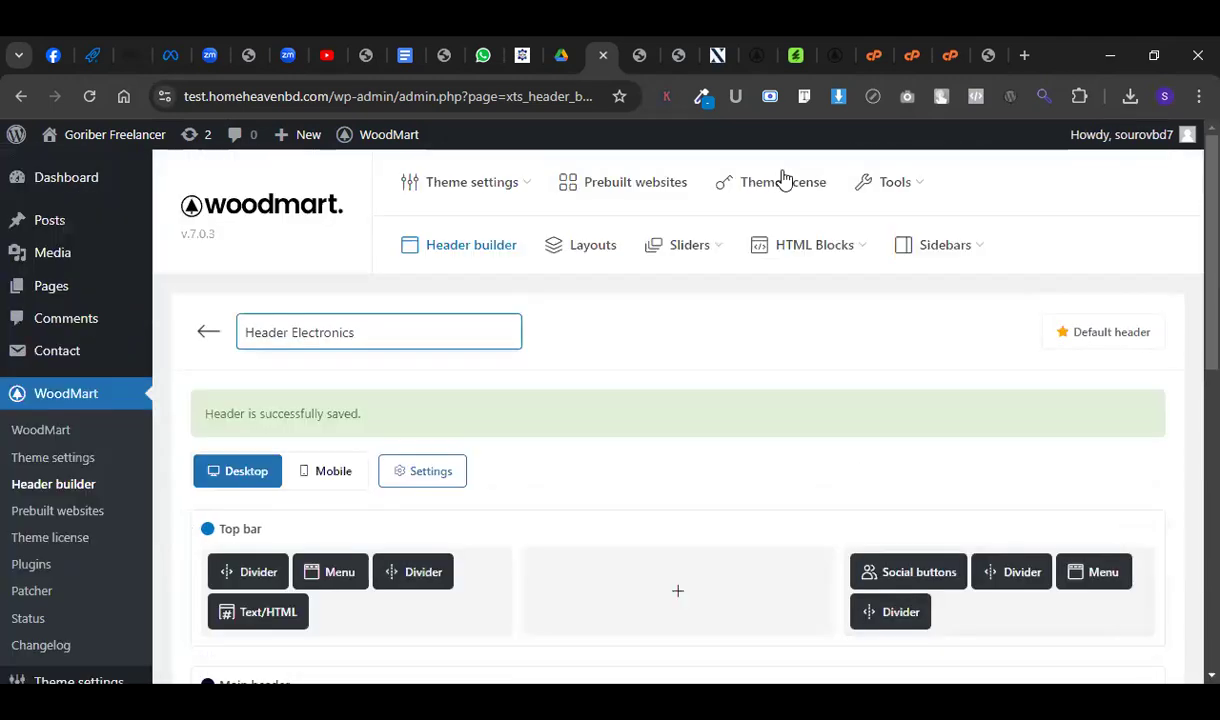
pyautogui.click(641, 55)
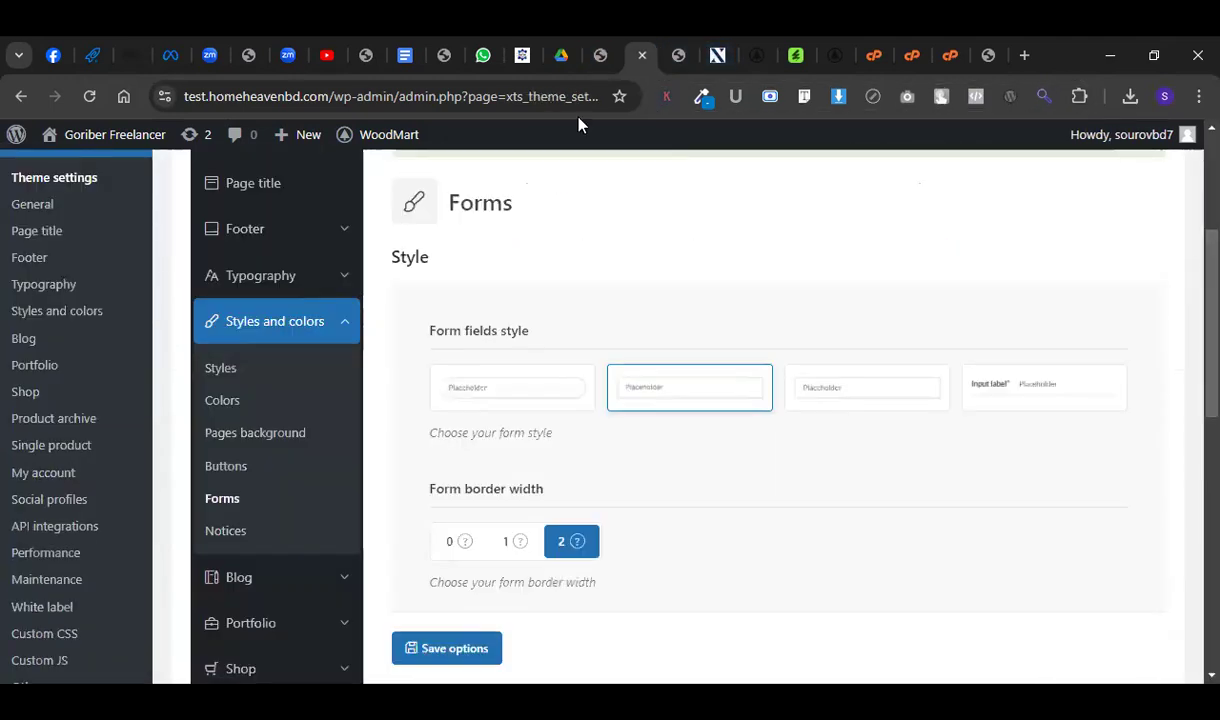
pyautogui.click(682, 52)
pyautogui.click(321, 280)
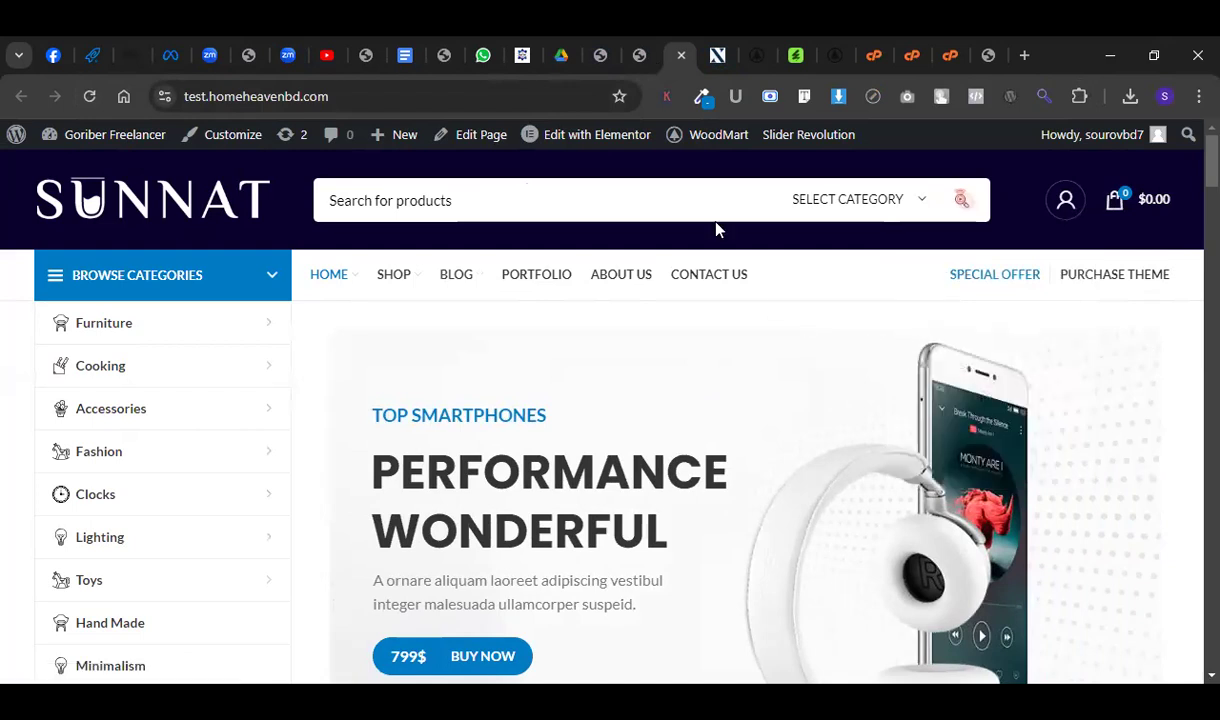
# Return to the header builder and switch the Cart element's icon type to the custom icon.
pyautogui.click(600, 50)
pyautogui.click(618, 48)
pyautogui.click(630, 45)
pyautogui.click(603, 52)
pyautogui.scroll(-4, 700, 197)
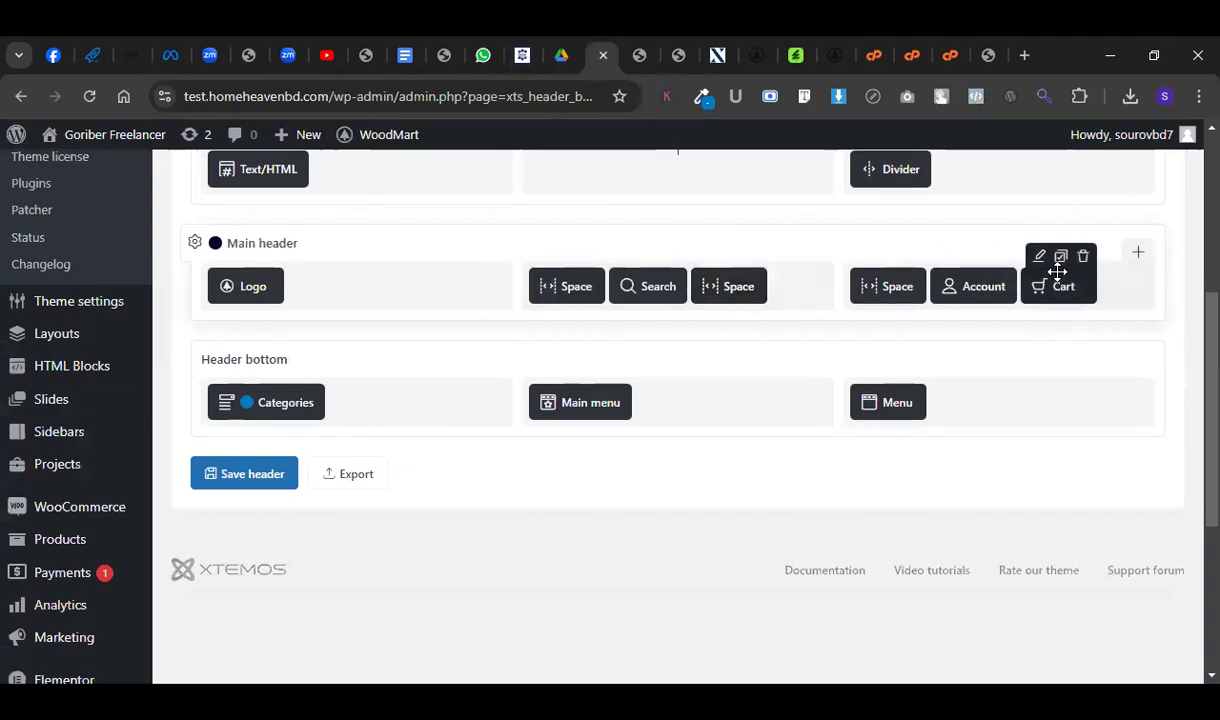
pyautogui.click(1038, 253)
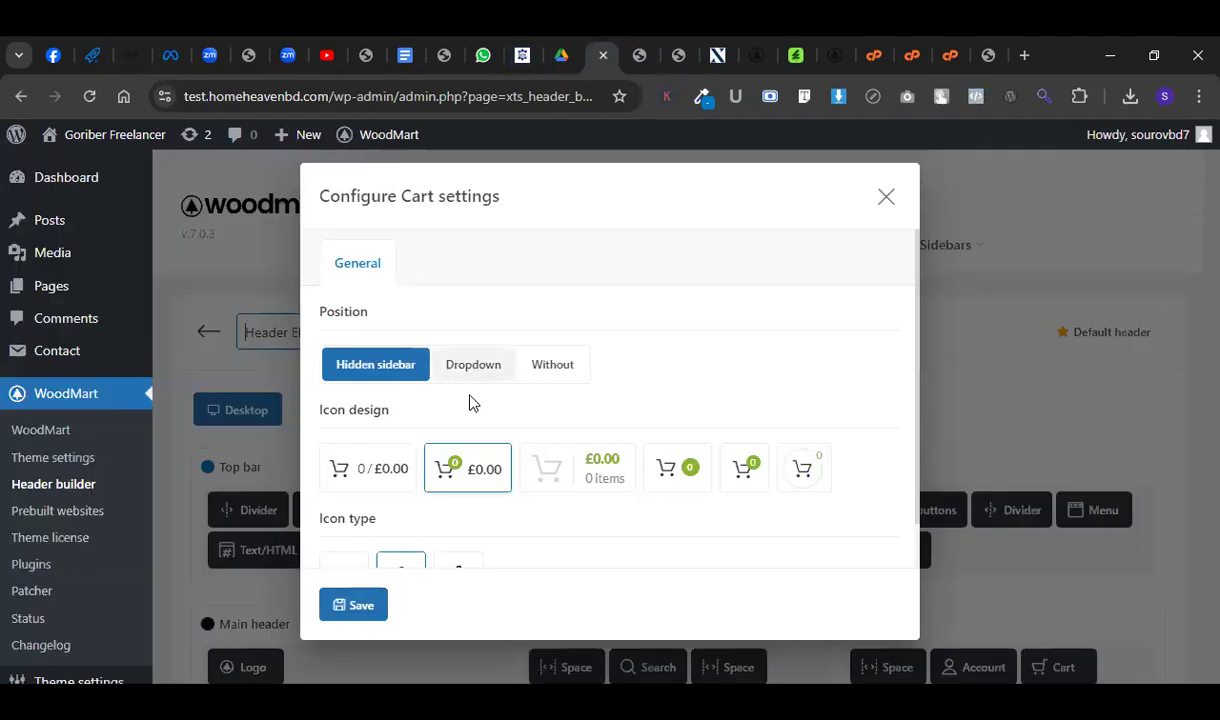
pyautogui.scroll(-1, 471, 403)
pyautogui.click(458, 525)
pyautogui.scroll(-2, 475, 500)
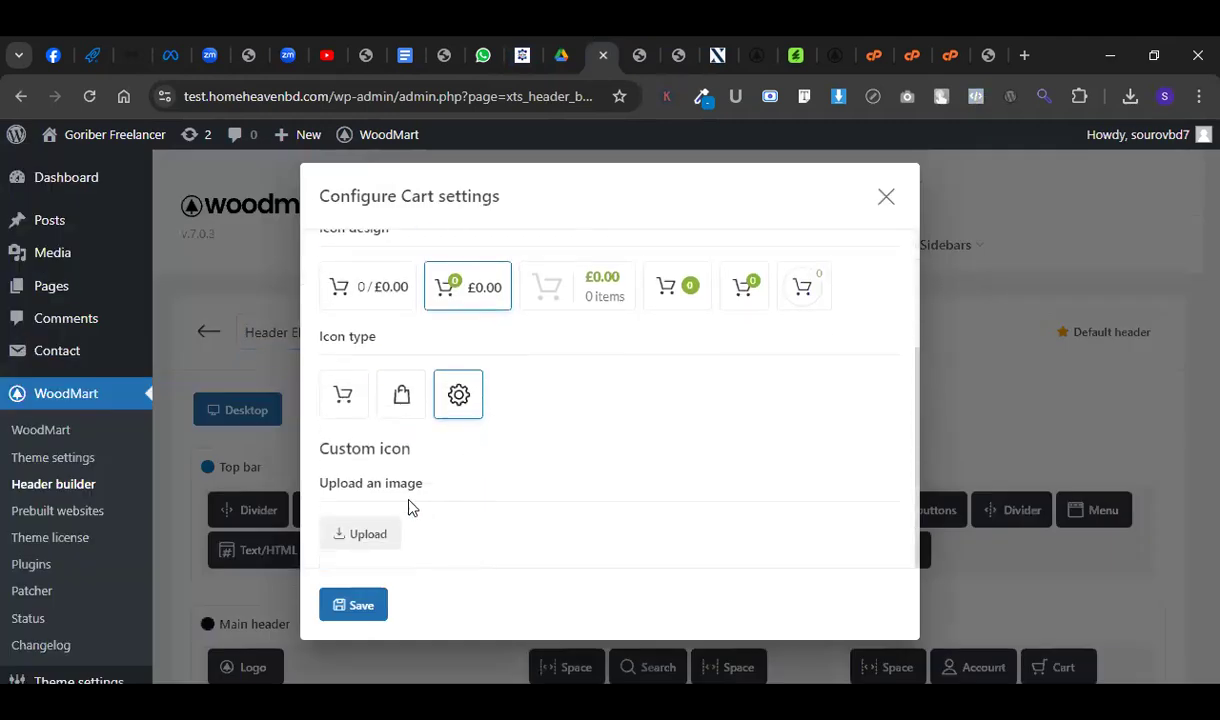
# Open the image upload for the Cart's custom icon and look through the Desktop and Downloads folders for a suitable file.
pyautogui.click(365, 528)
pyautogui.click(90, 213)
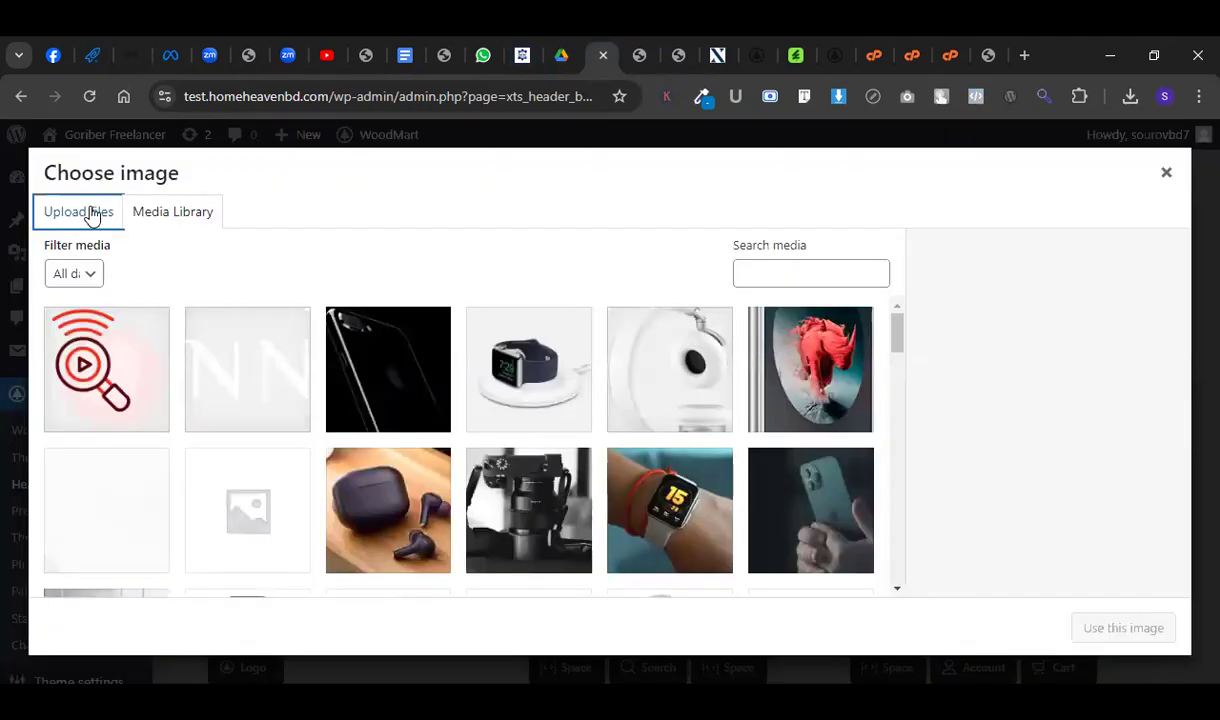
pyautogui.click(559, 437)
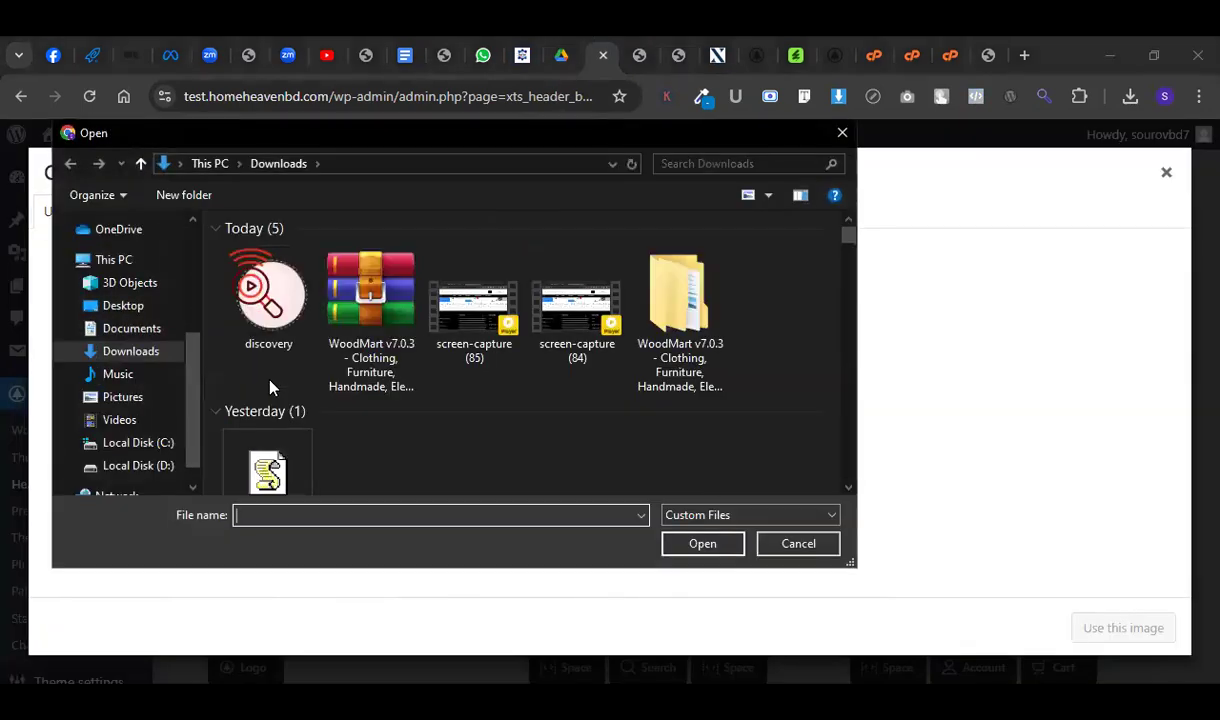
pyautogui.click(148, 305)
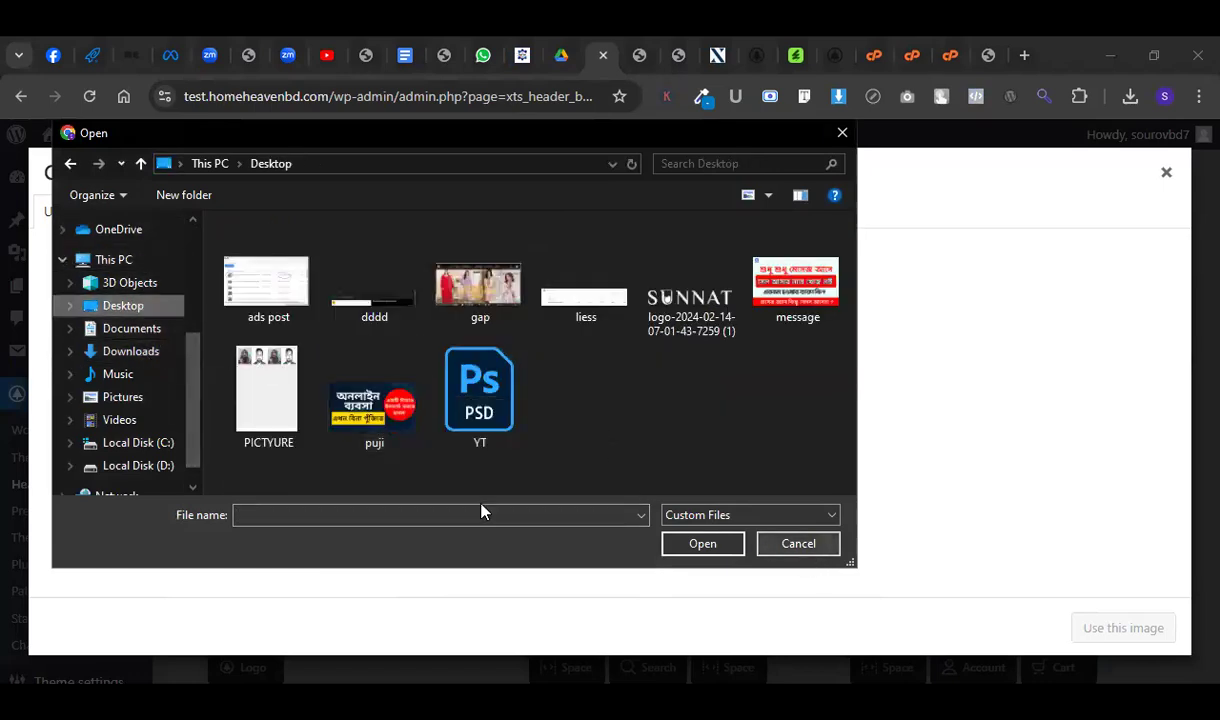
pyautogui.click(172, 352)
pyautogui.scroll(-10, 400, 411)
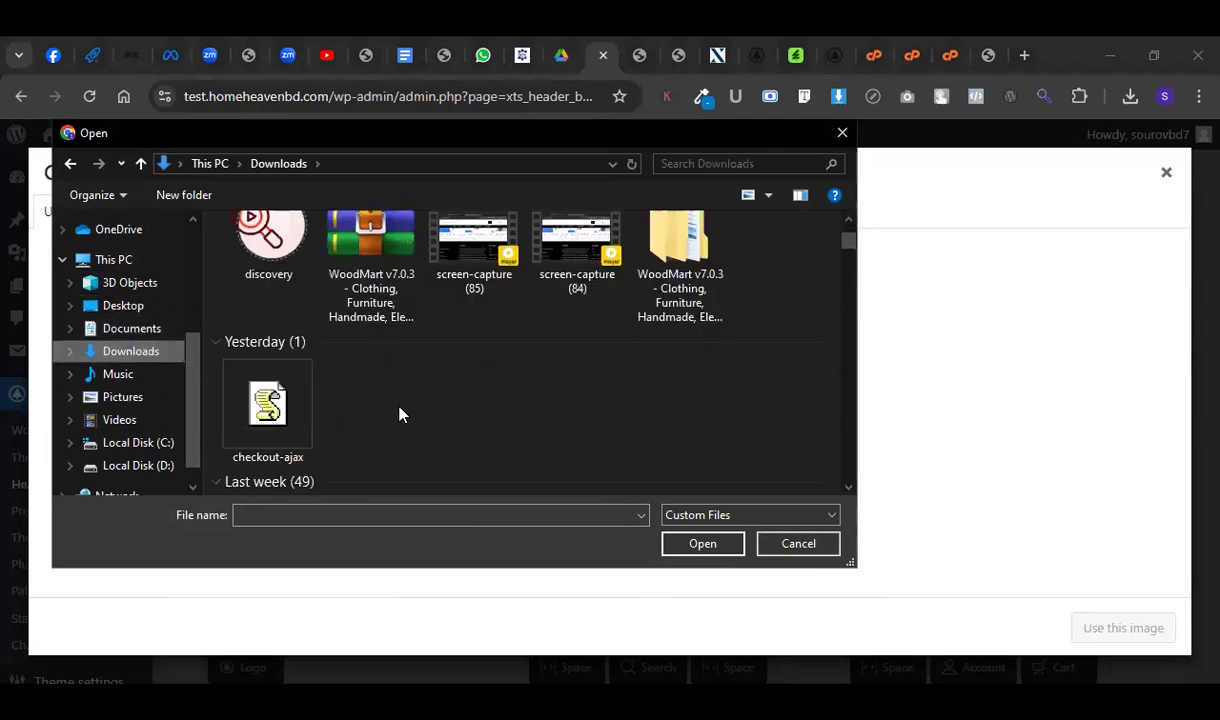
pyautogui.scroll(-10, 400, 412)
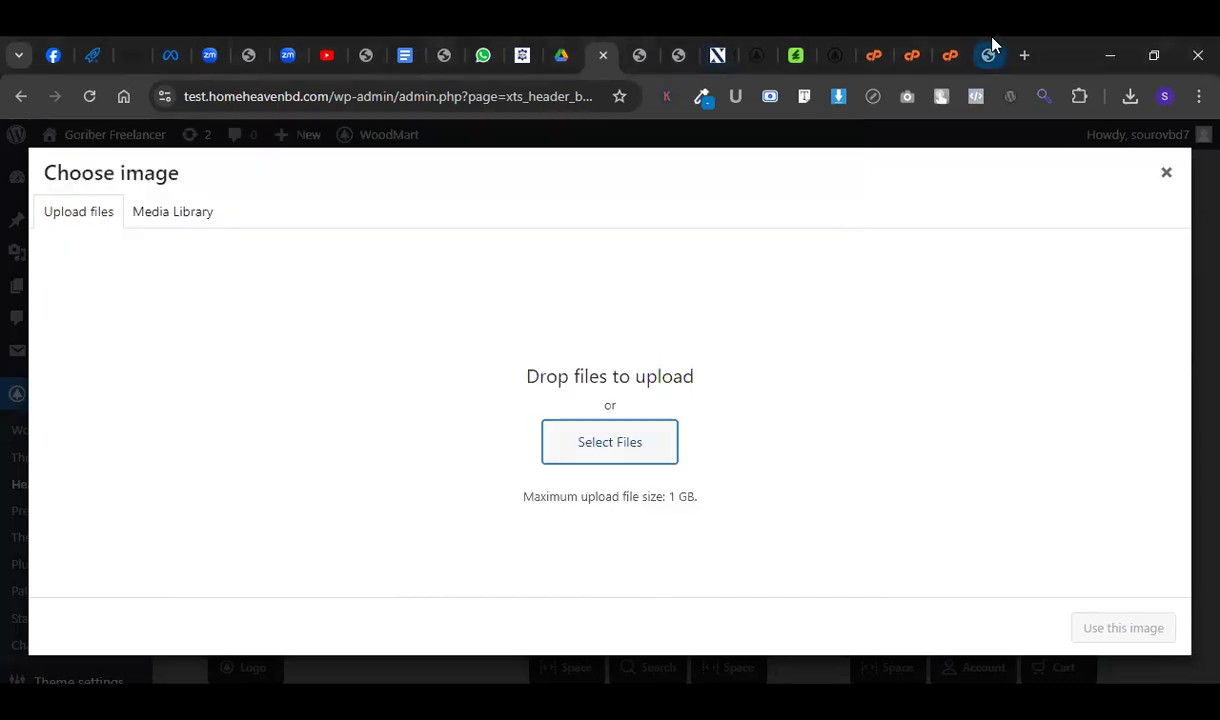
# Switch to Flaticon and try to search for "cart" icons by editing the search address.
pyautogui.click(988, 55)
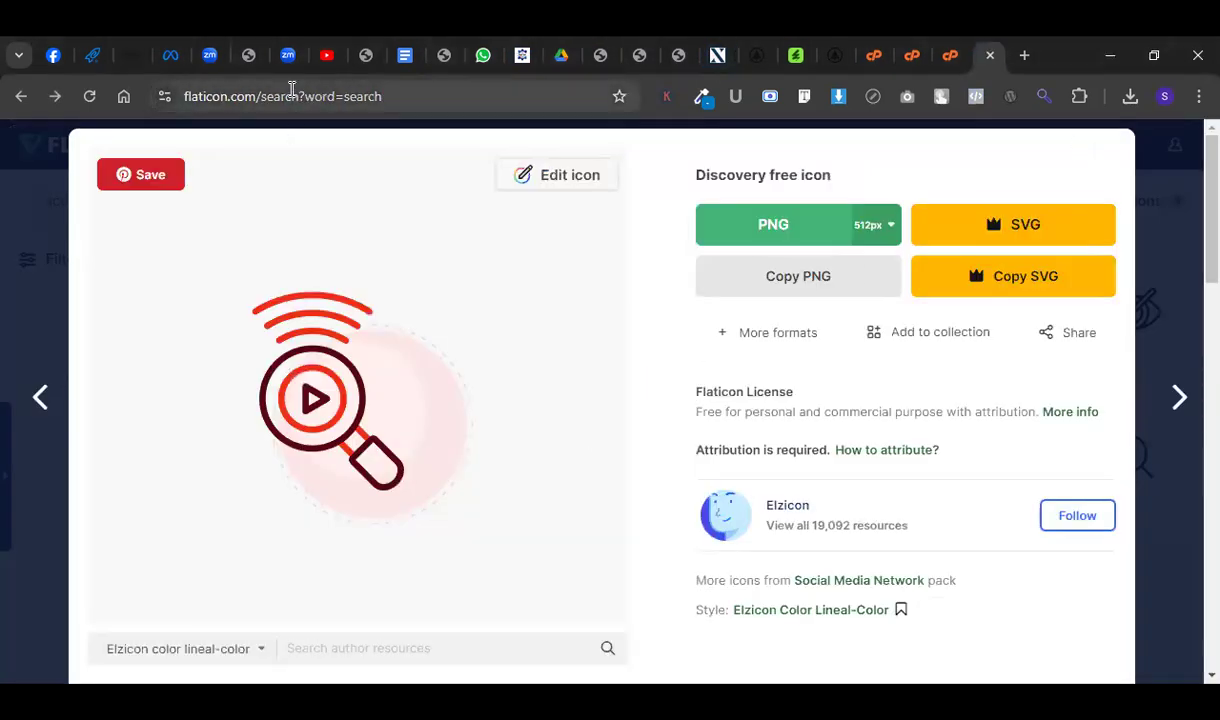
pyautogui.moveTo(311, 95); pyautogui.dragTo(561, 95)
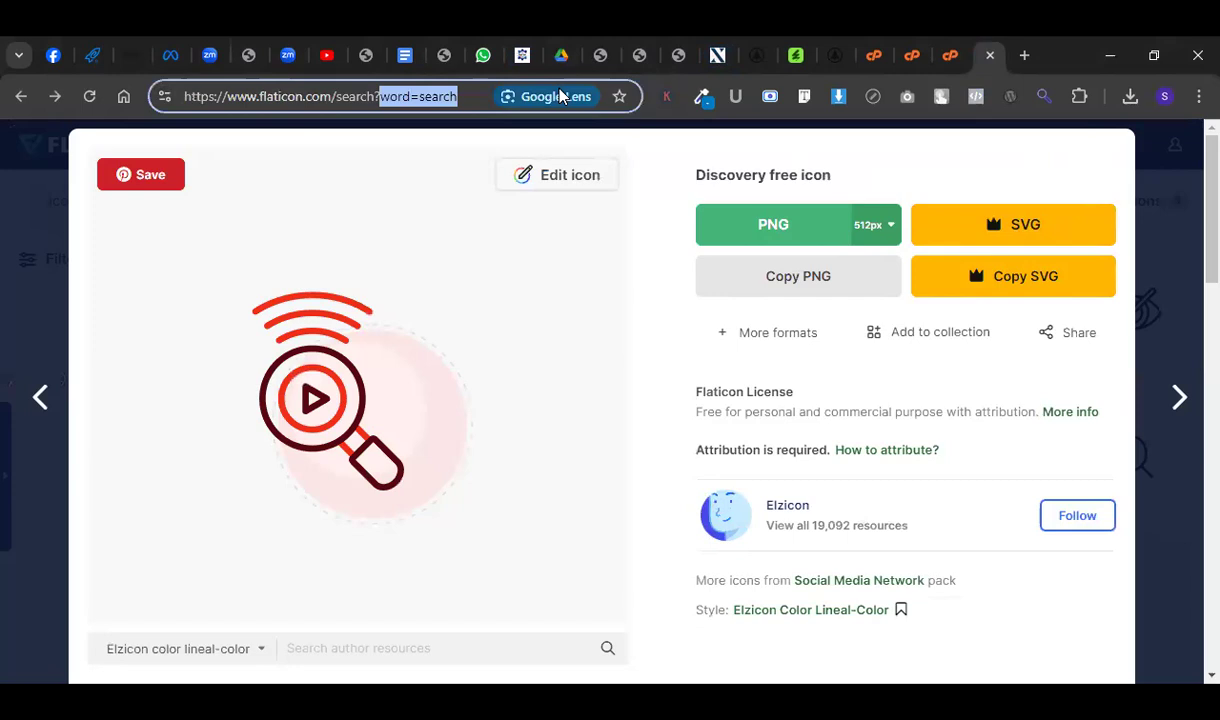
pyautogui.write('cart')
pyautogui.press('Return')
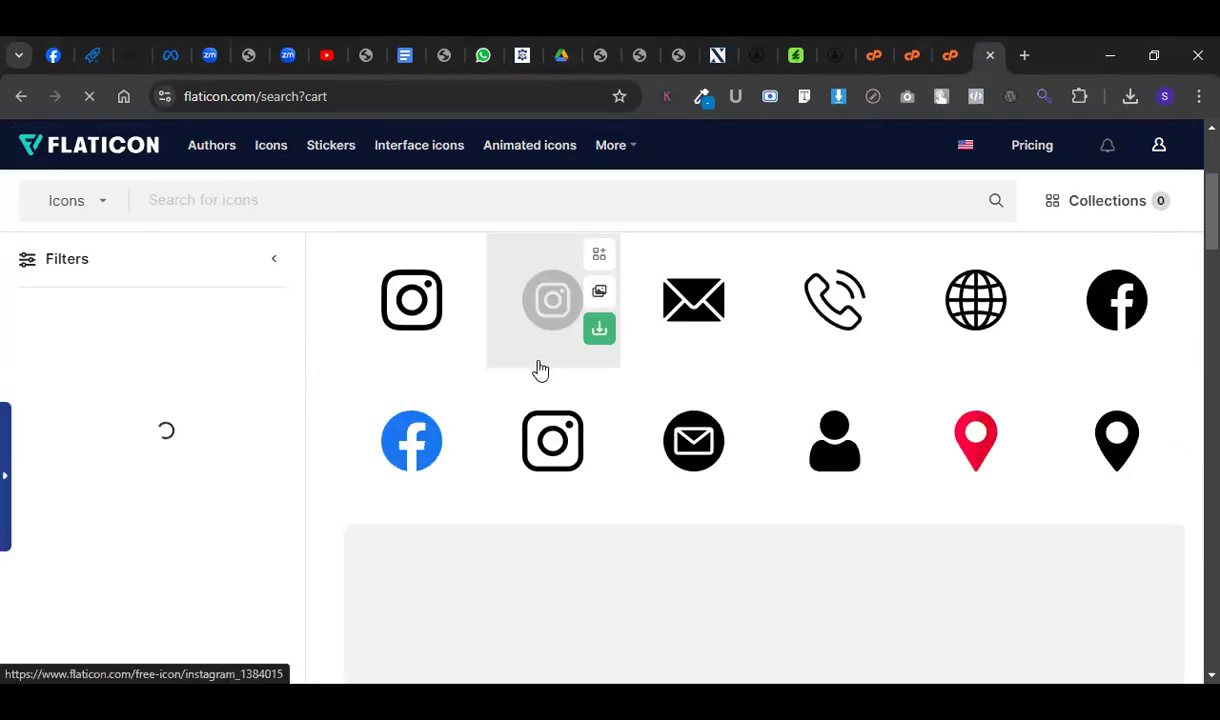
pyautogui.scroll(-10, 540, 370)
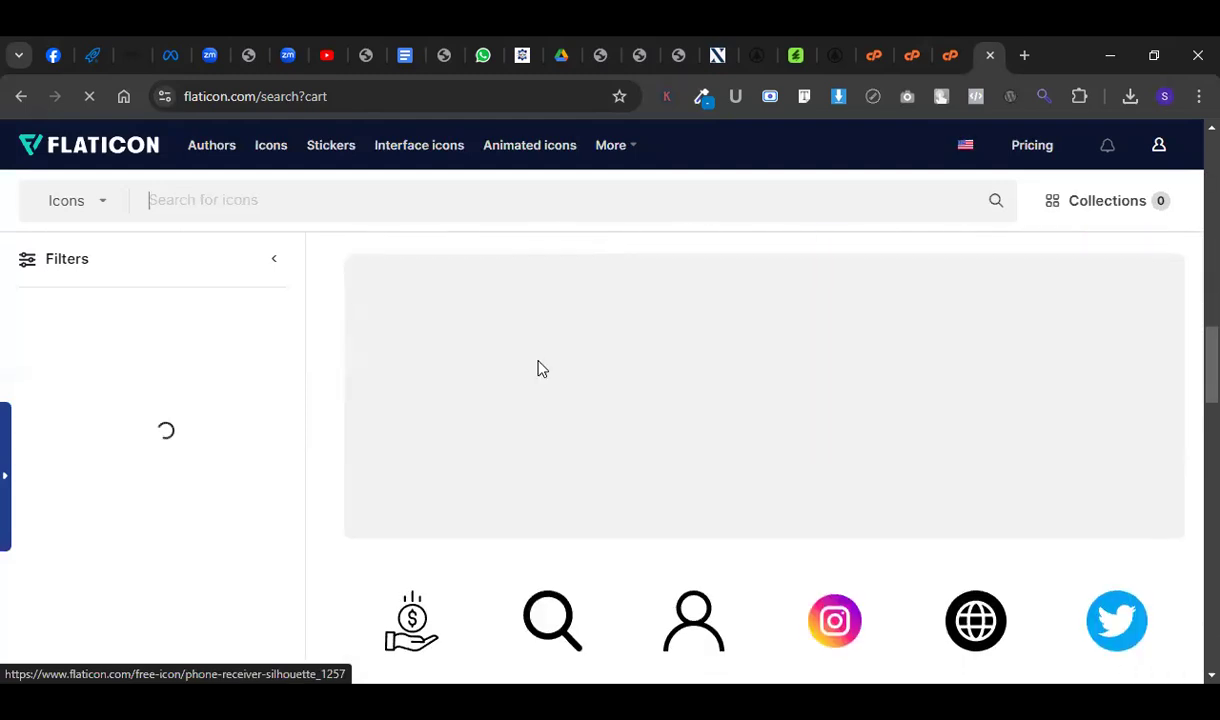
# Find the outlined Bag icon by searching for "shopping bag" and review its related icons.
pyautogui.write('shopping bag')
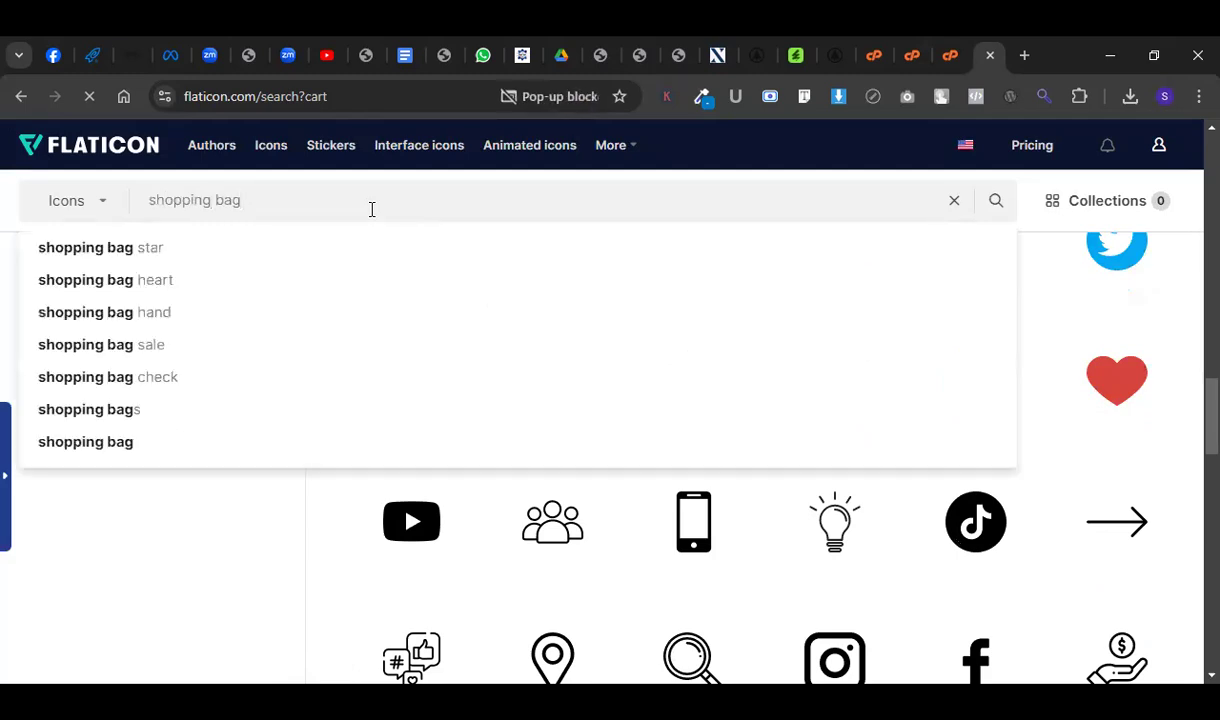
pyautogui.press('Return')
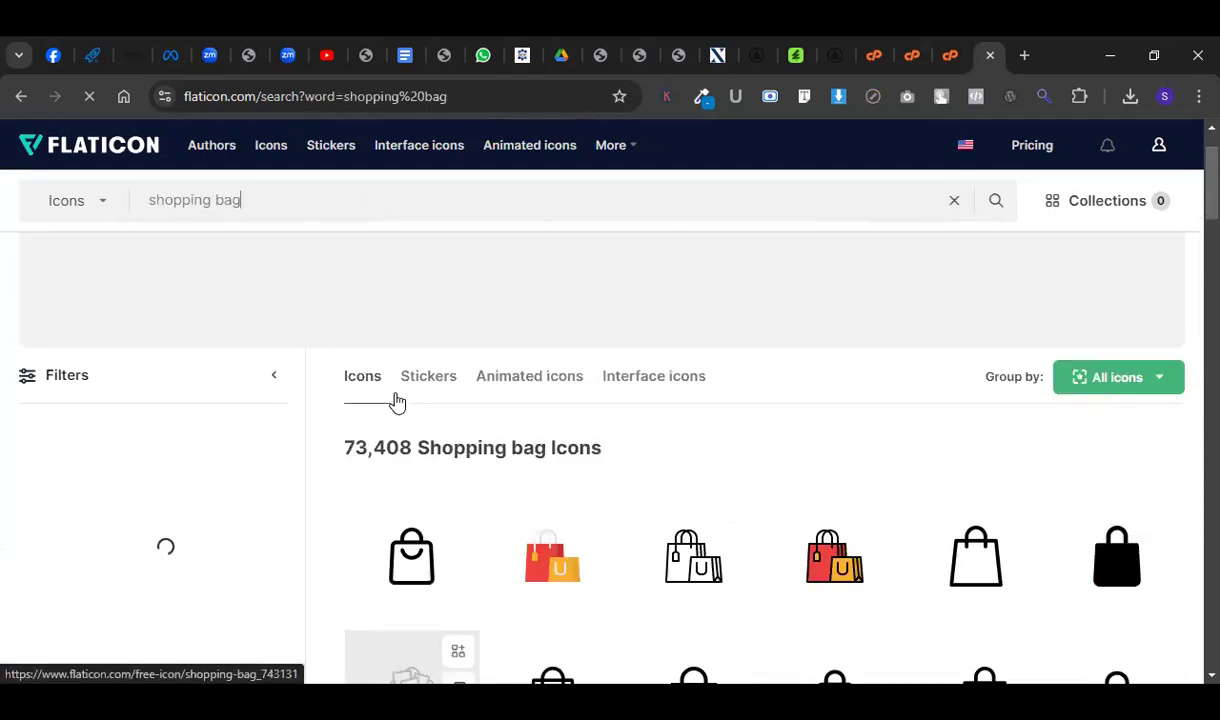
pyautogui.click(406, 393)
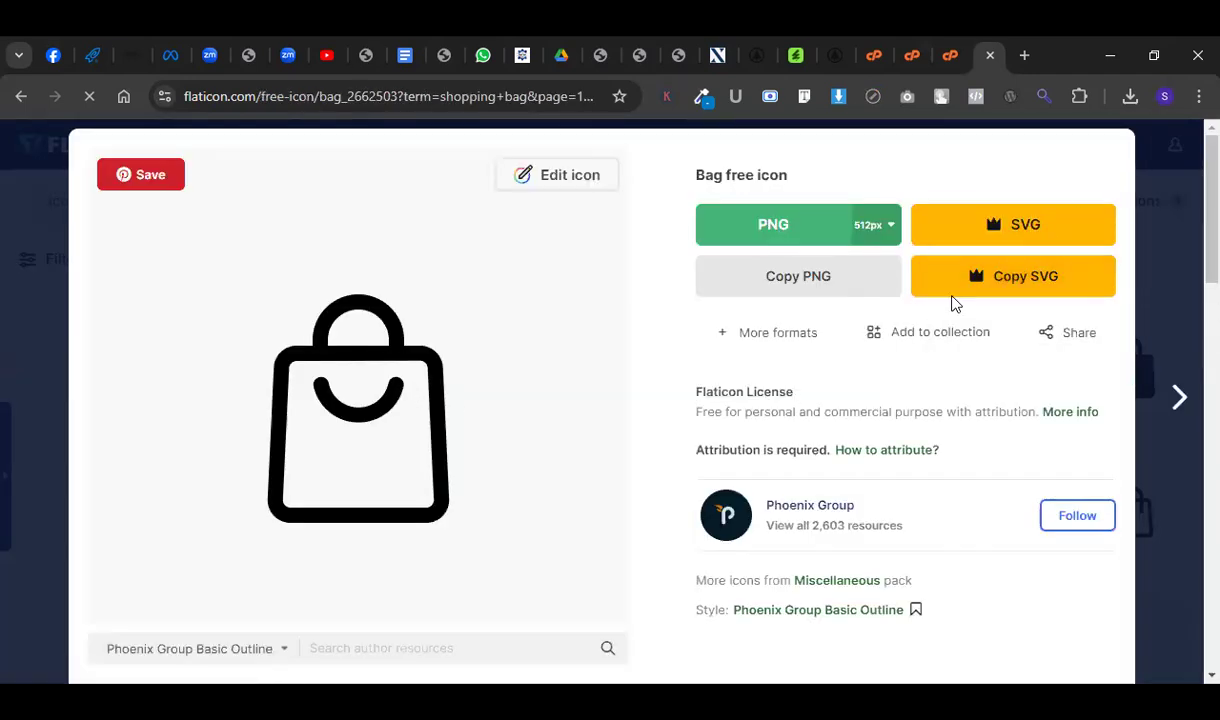
pyautogui.scroll(-6, 752, 354)
pyautogui.scroll(6, 757, 355)
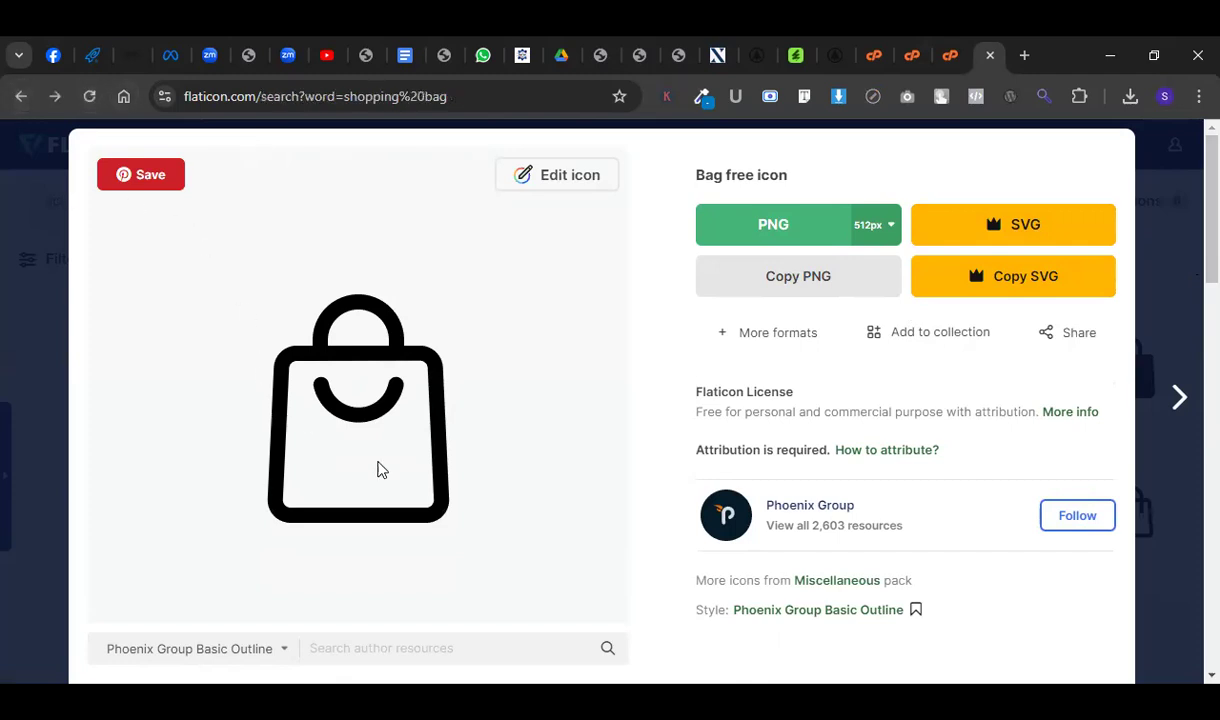
pyautogui.scroll(-10, 840, 355)
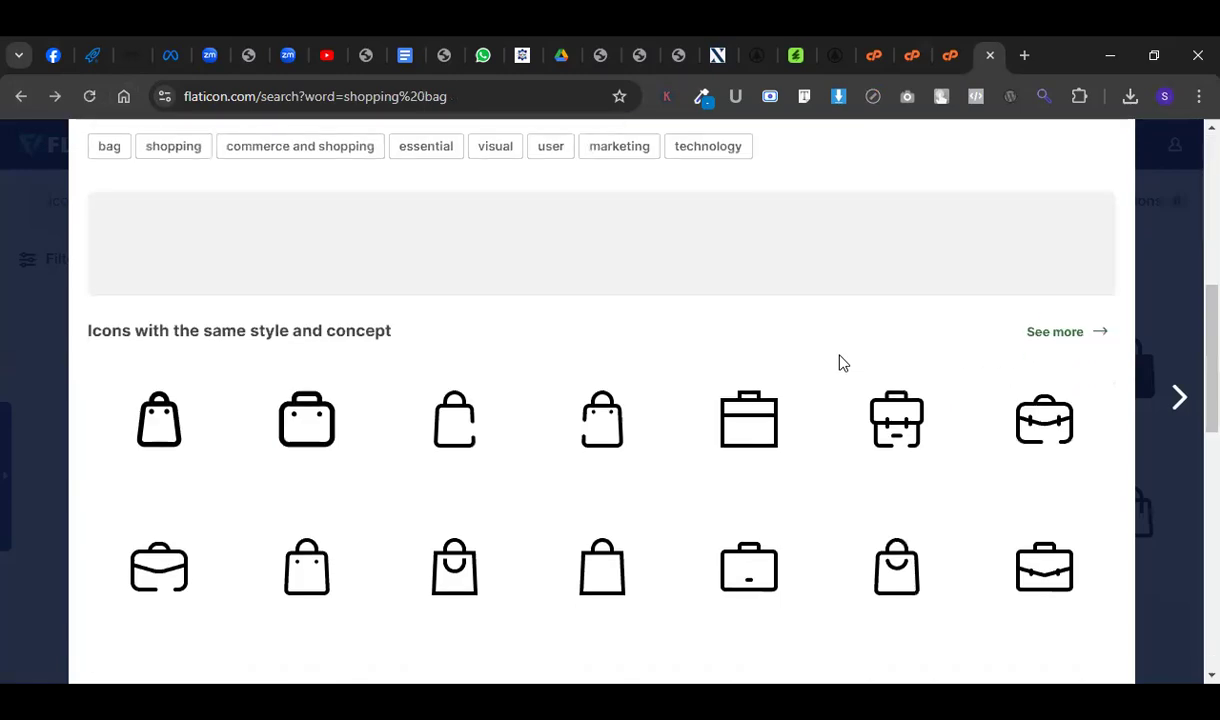
pyautogui.scroll(5, 840, 365)
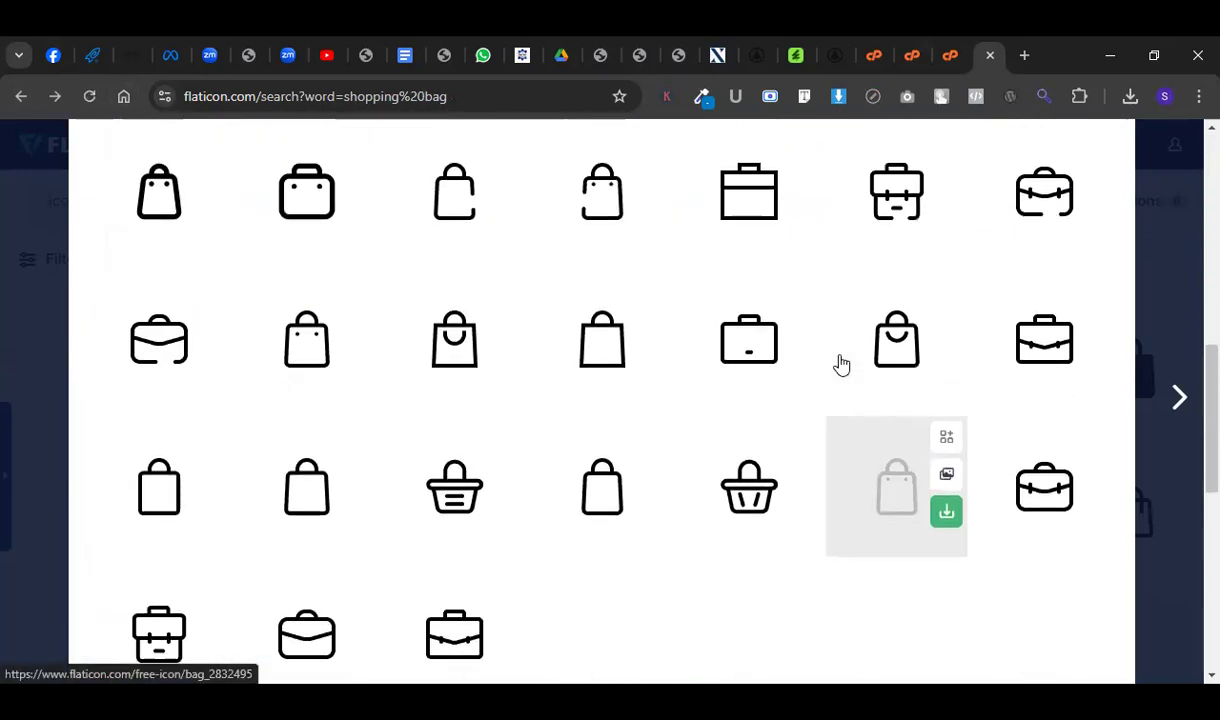
pyautogui.scroll(5, 558, 400)
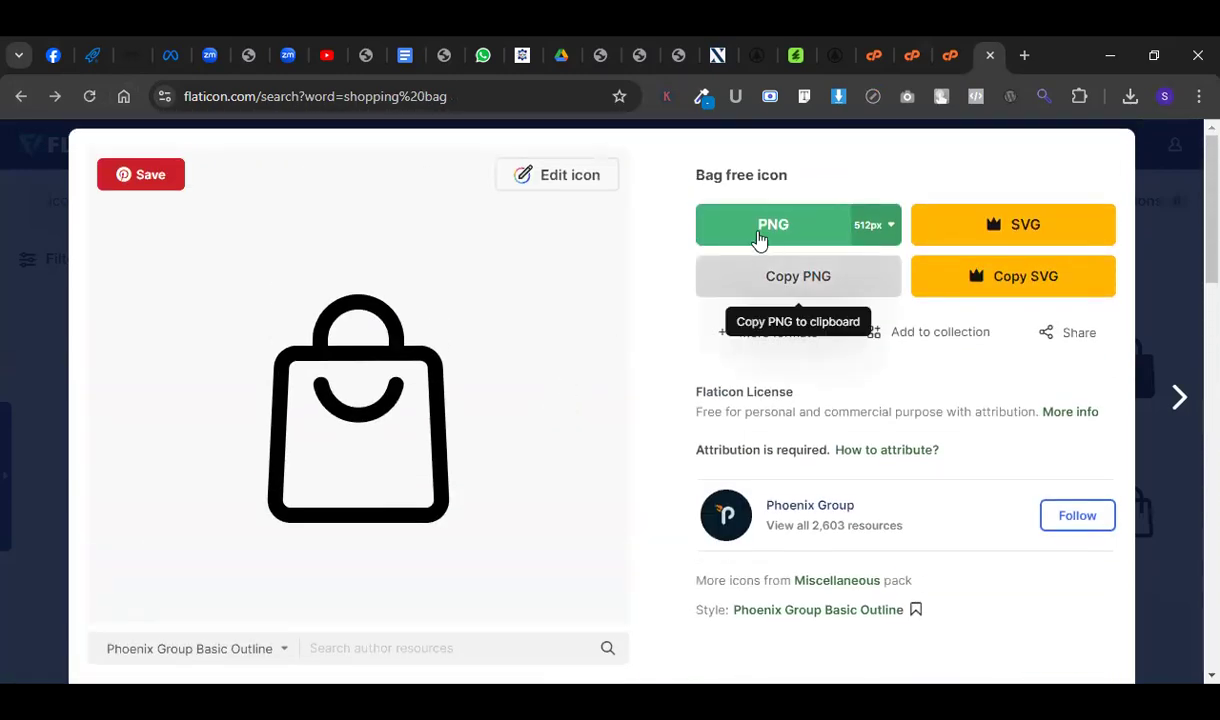
# Download the outlined Bag icon as a free PNG and go back to the Cart's image upload in the header builder.
pyautogui.click(776, 232)
pyautogui.click(905, 511)
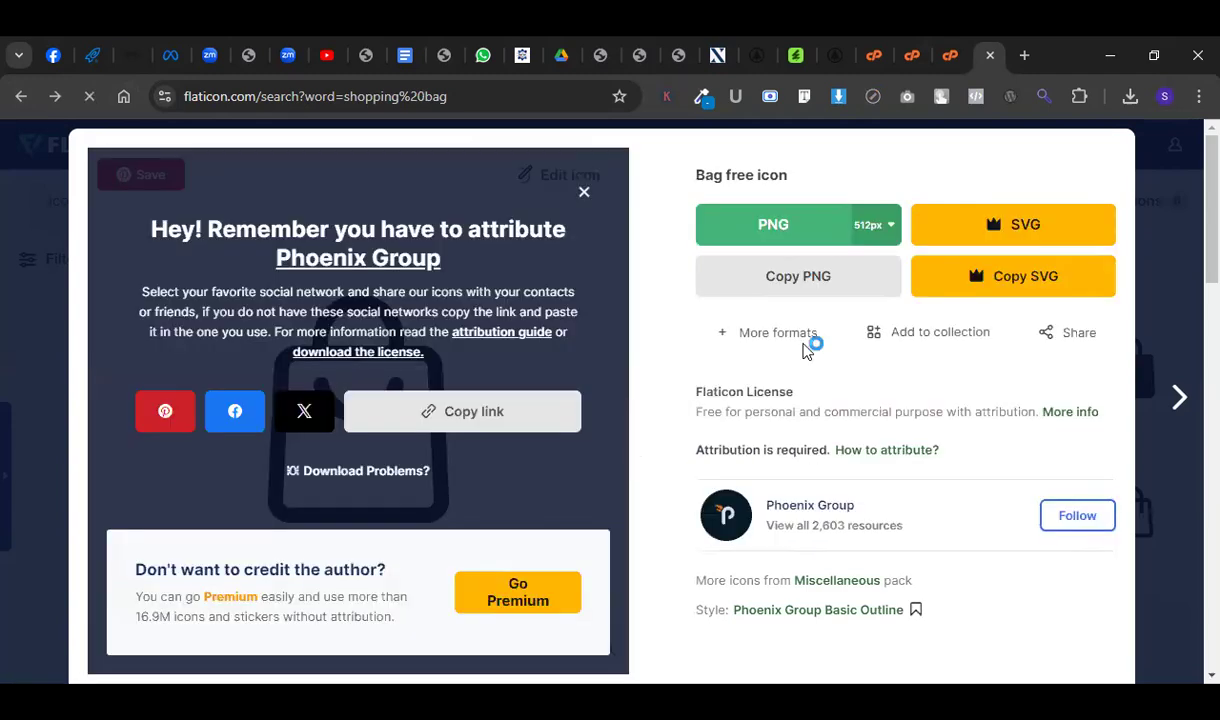
pyautogui.click(620, 52)
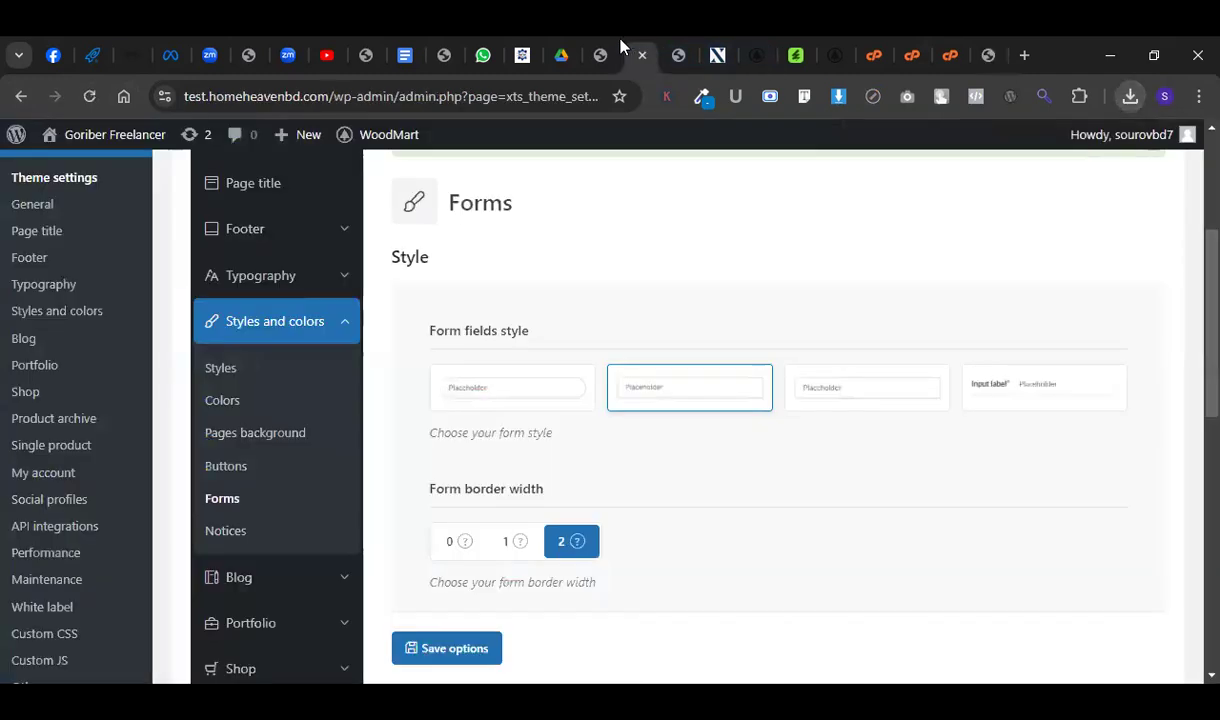
pyautogui.click(565, 45)
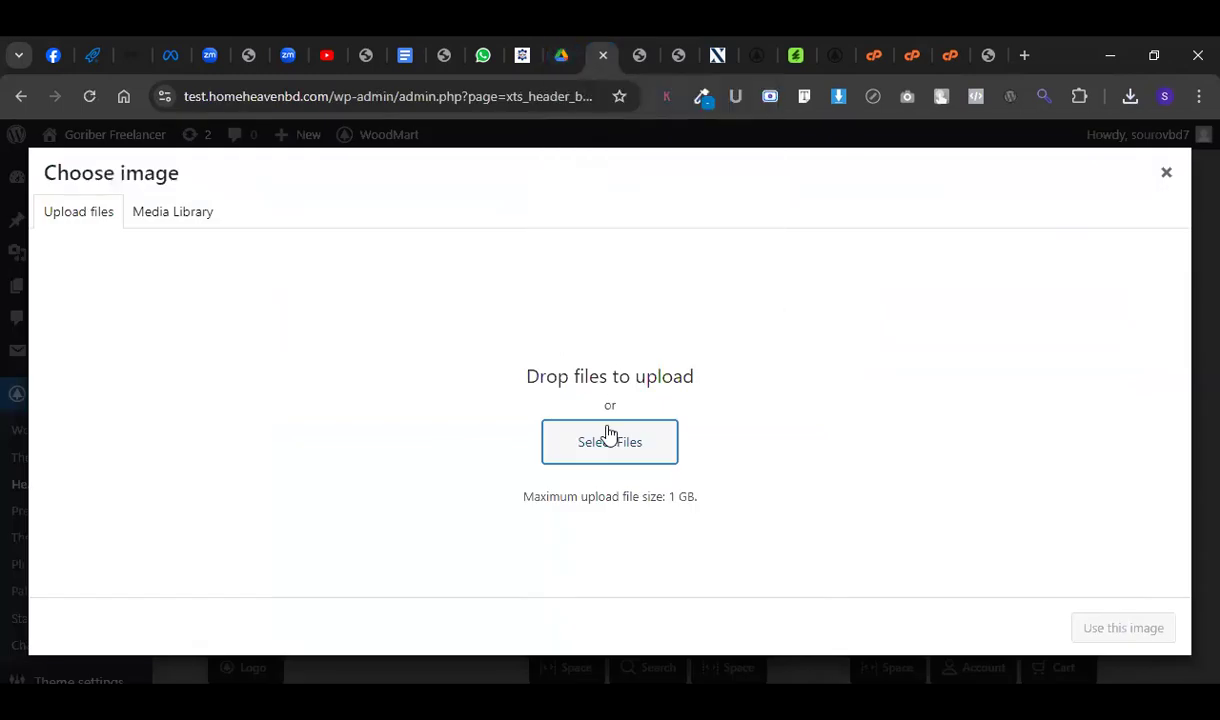
# Upload the bag image from Downloads as the Cart's custom icon and save both the Cart settings and the header.
pyautogui.click(607, 441)
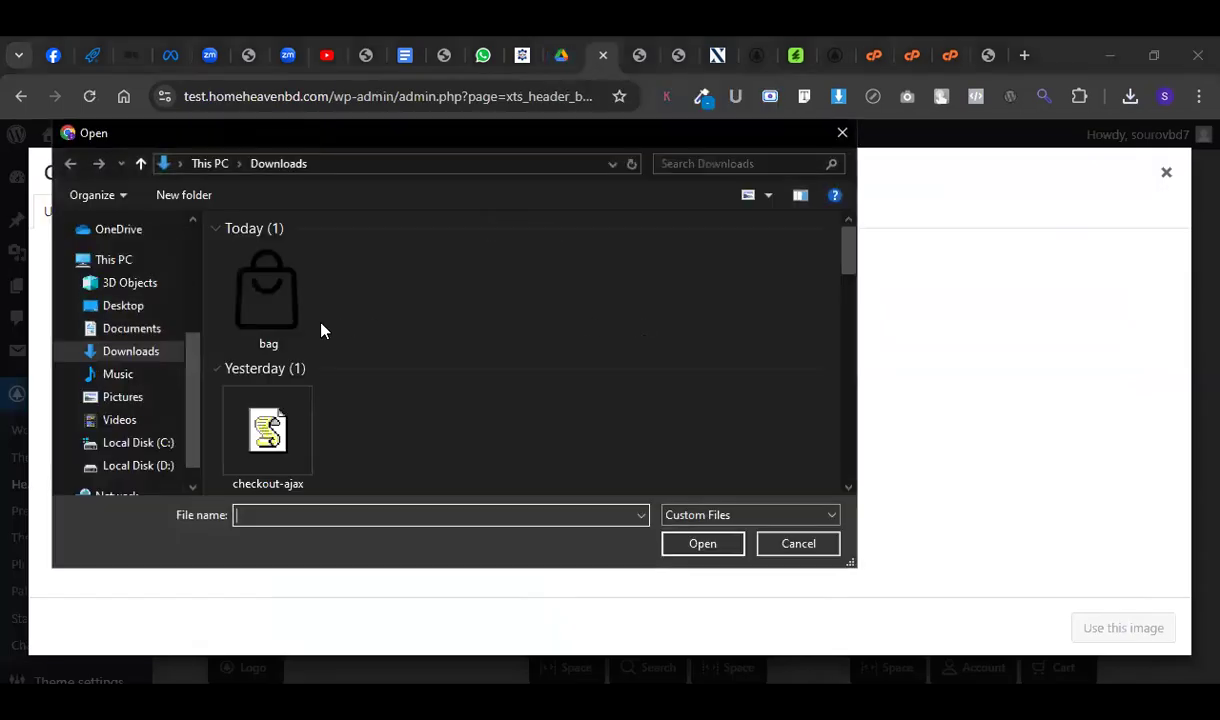
pyautogui.click(267, 295)
pyautogui.press('Return')
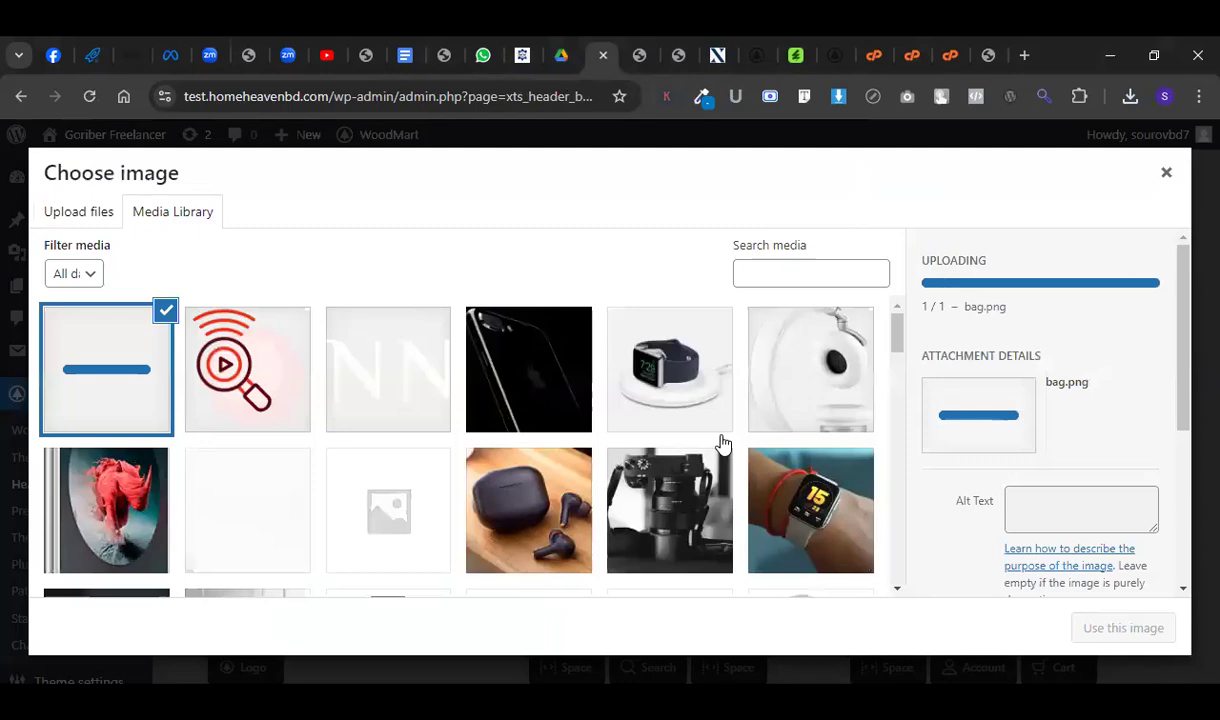
pyautogui.click(1108, 628)
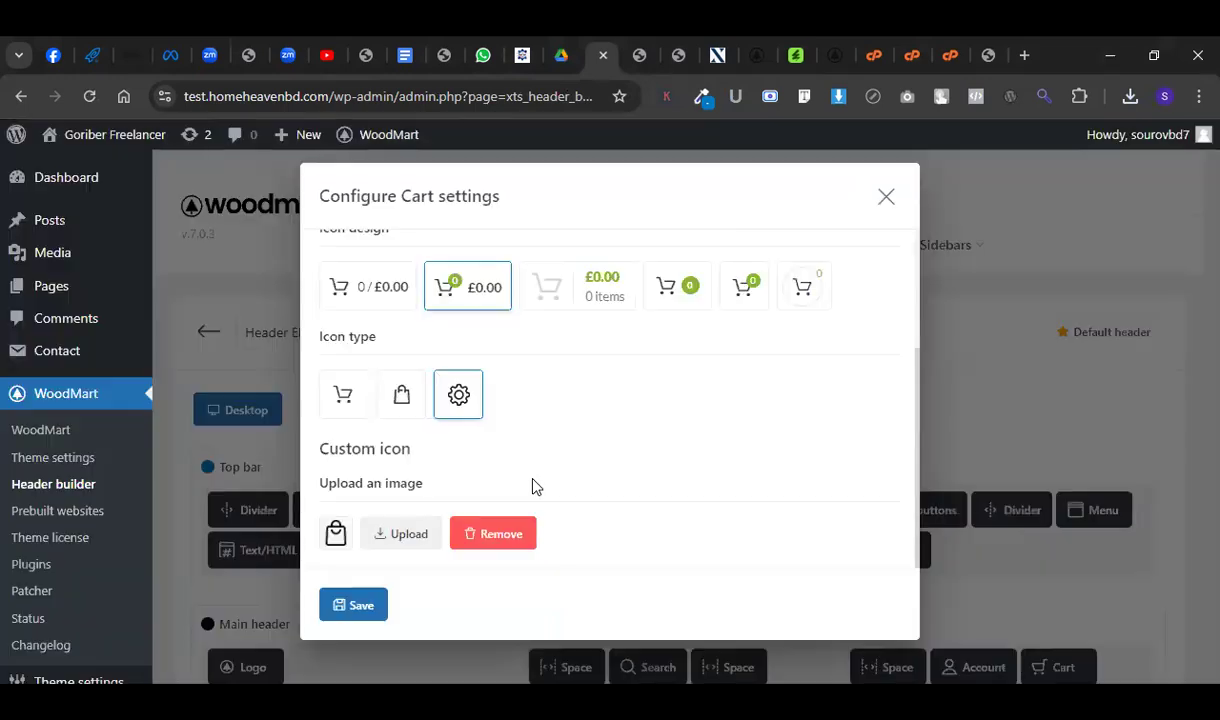
pyautogui.click(345, 600)
pyautogui.scroll(-3, 400, 517)
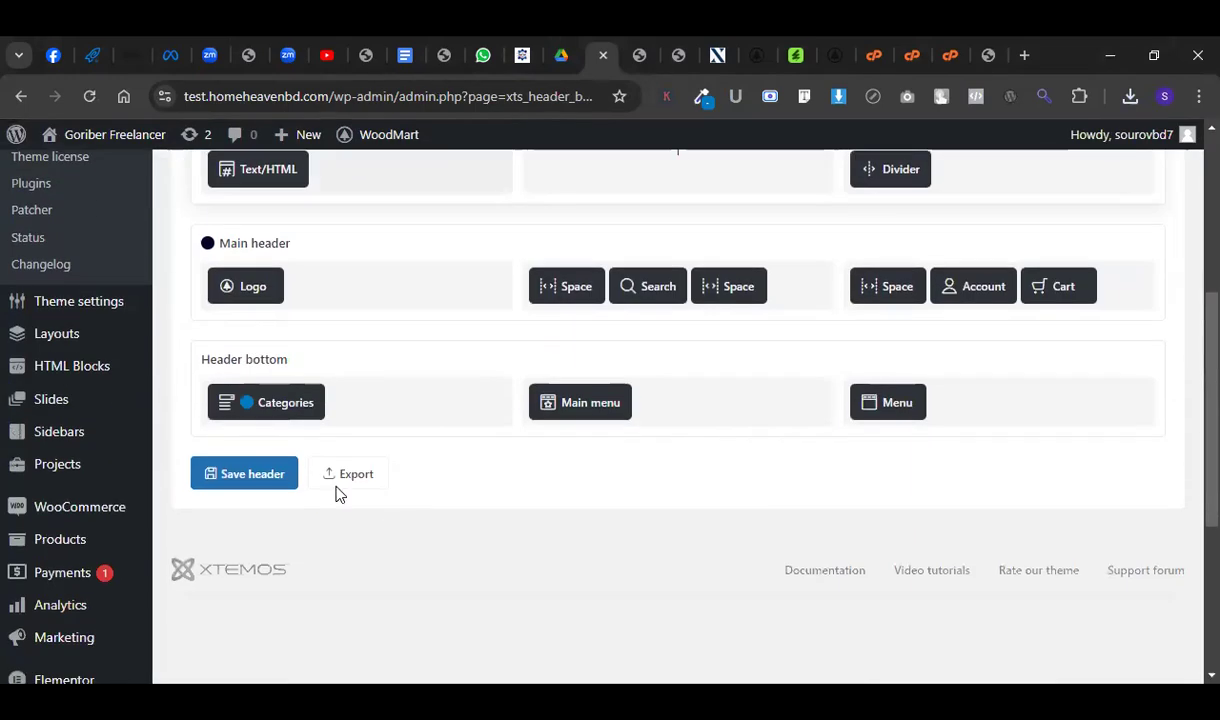
pyautogui.click(240, 472)
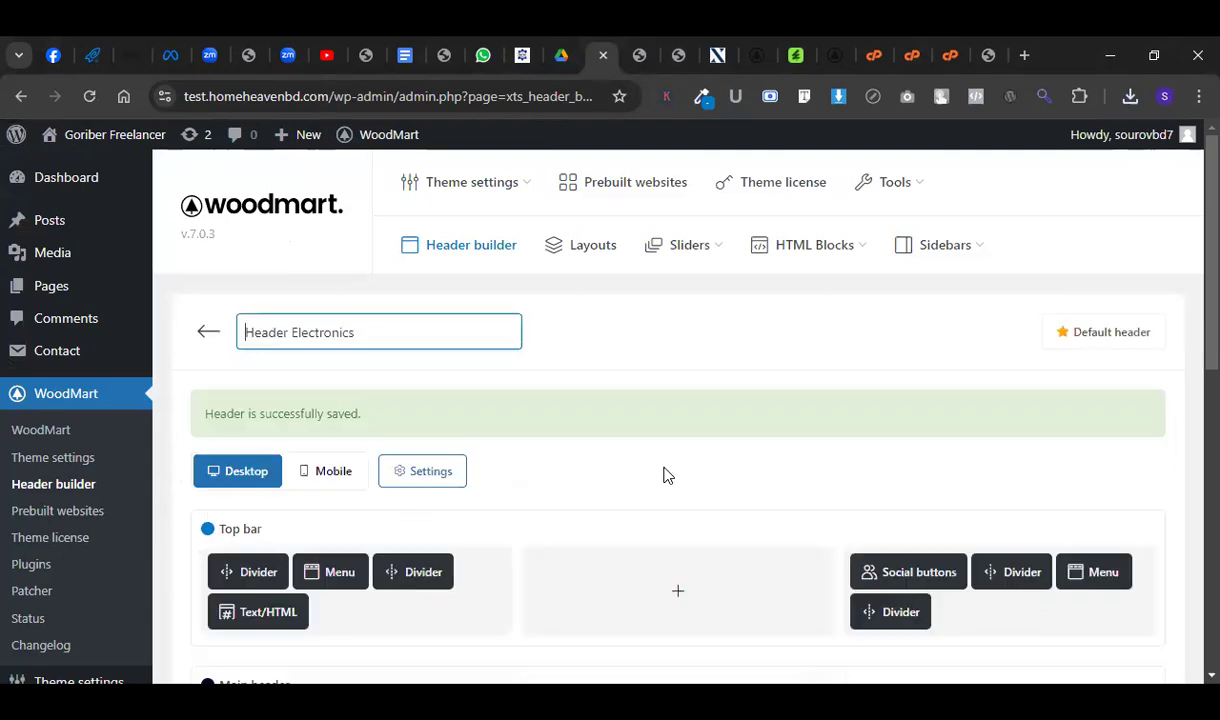
# Open the site's homepage in a new tab to check the Cart icon, and return to the header builder.
pyautogui.moveTo(115, 134)
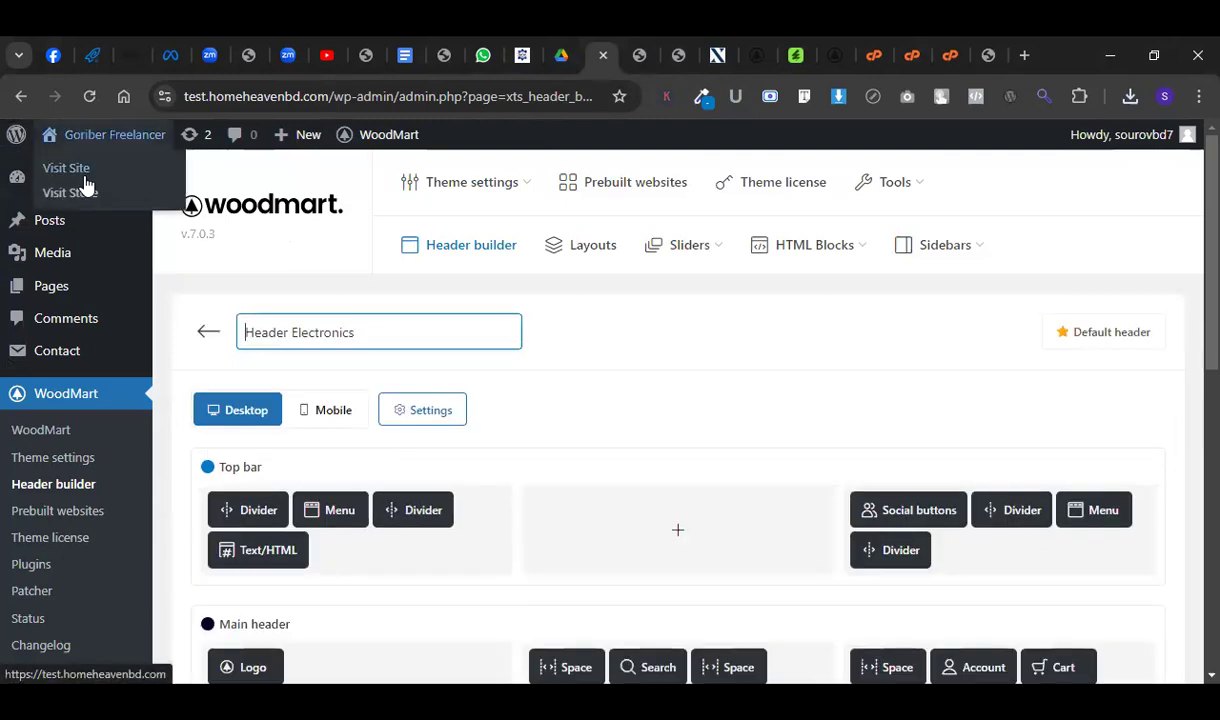
pyautogui.rightClick(85, 171)
pyautogui.click(150, 193)
pyautogui.click(612, 55)
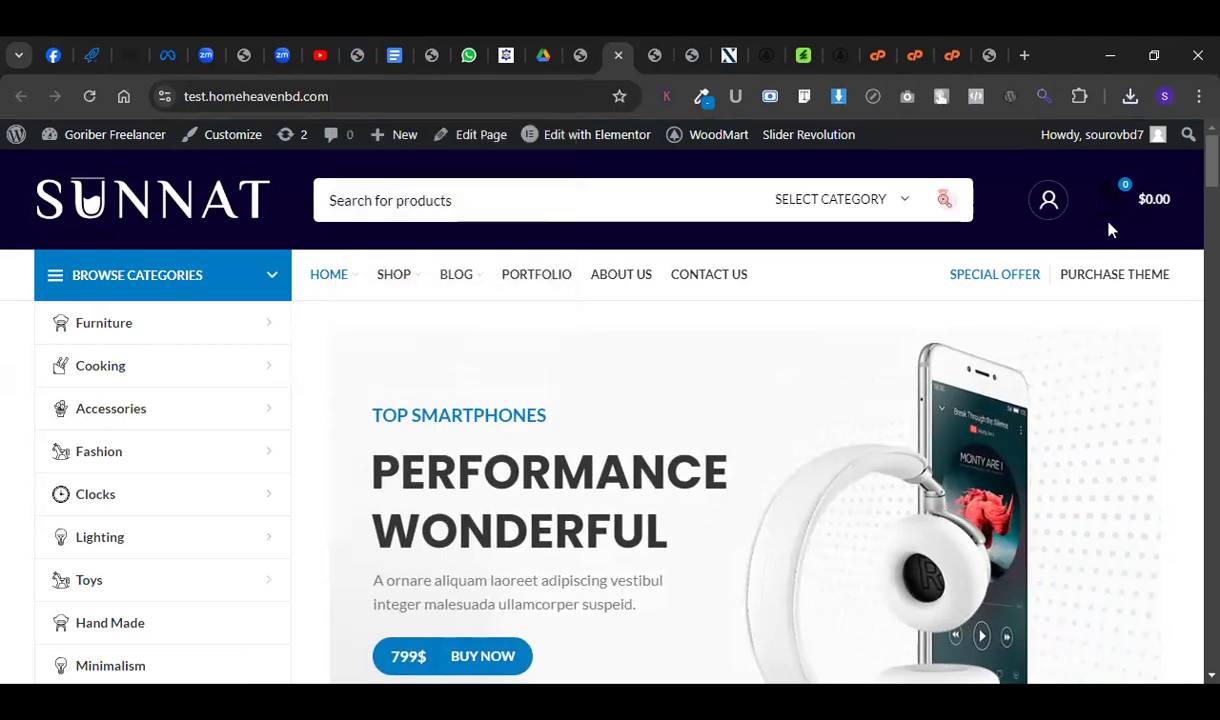
pyautogui.click(352, 52)
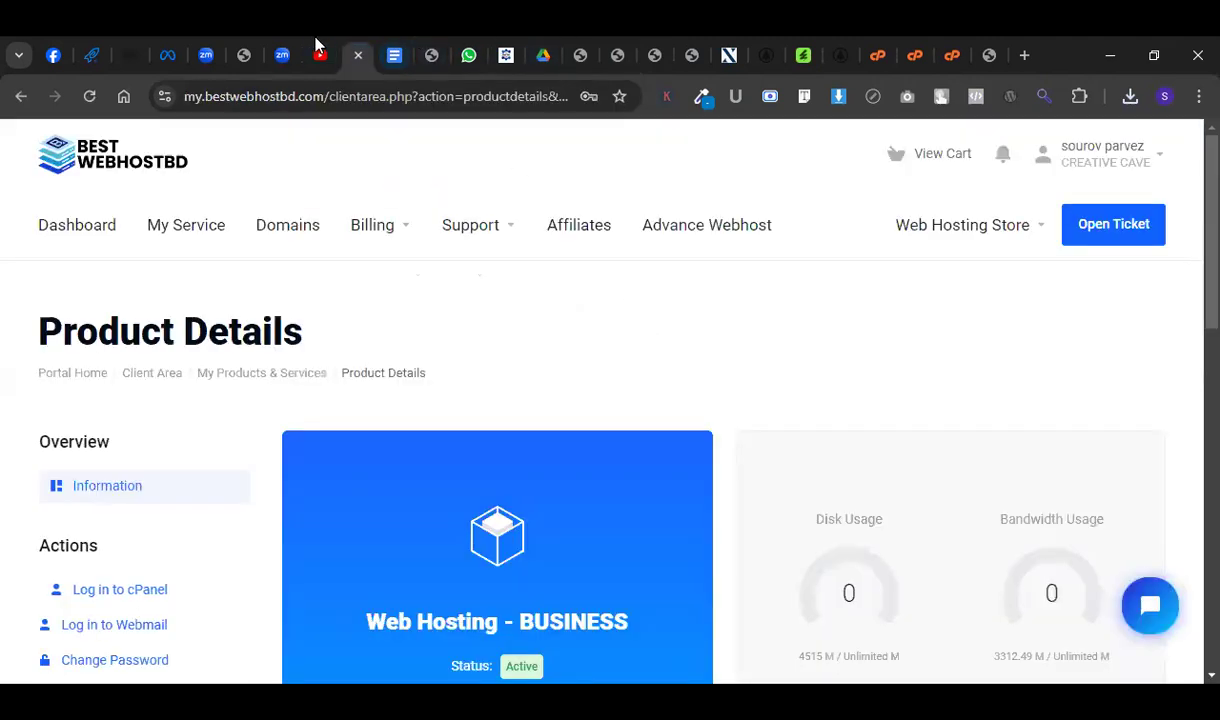
pyautogui.click(236, 50)
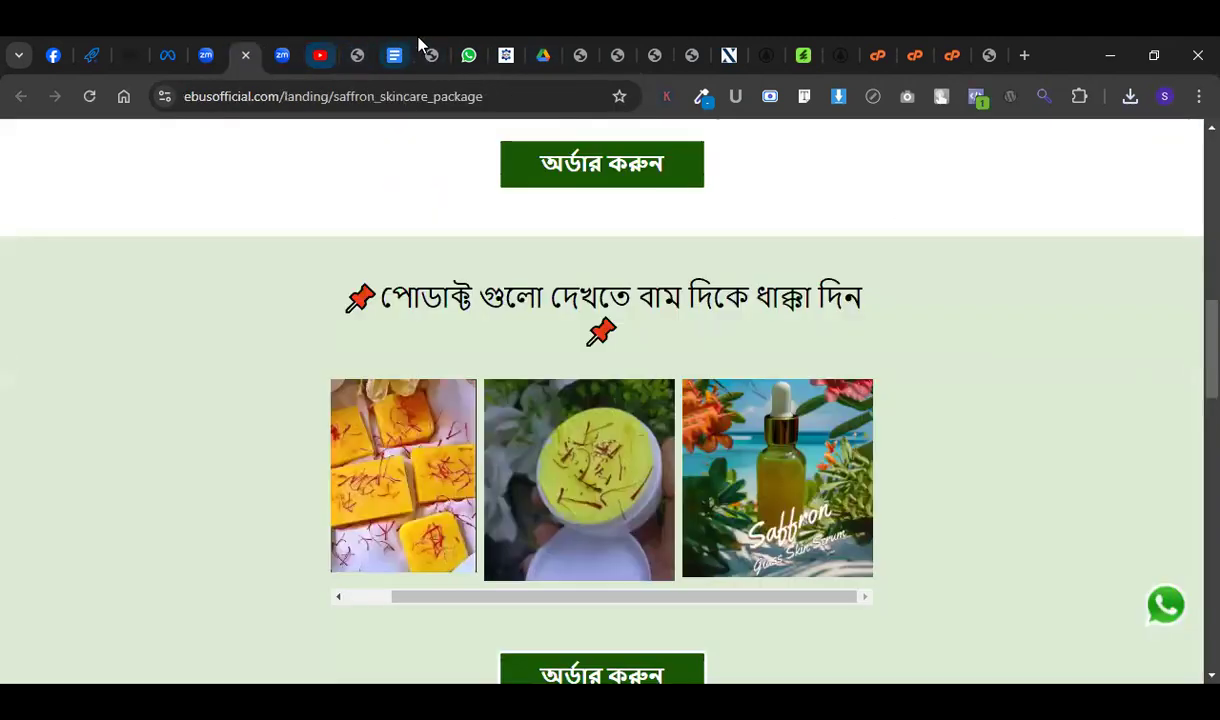
pyautogui.click(424, 50)
pyautogui.click(580, 53)
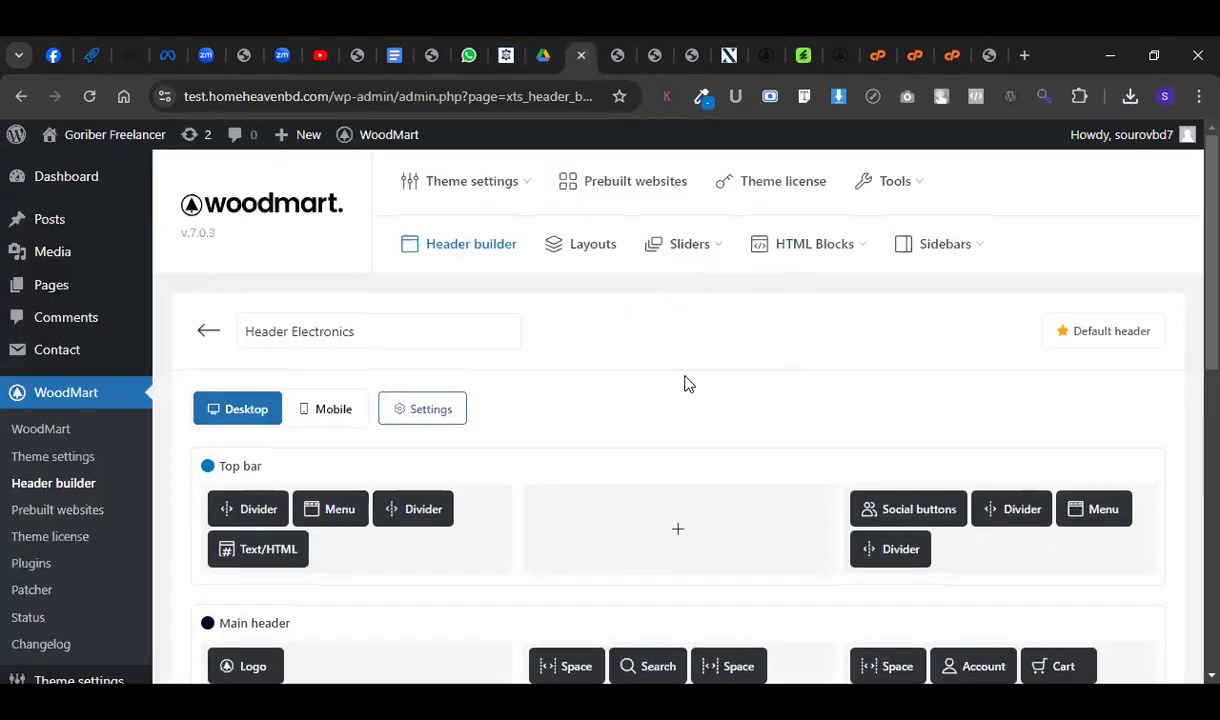
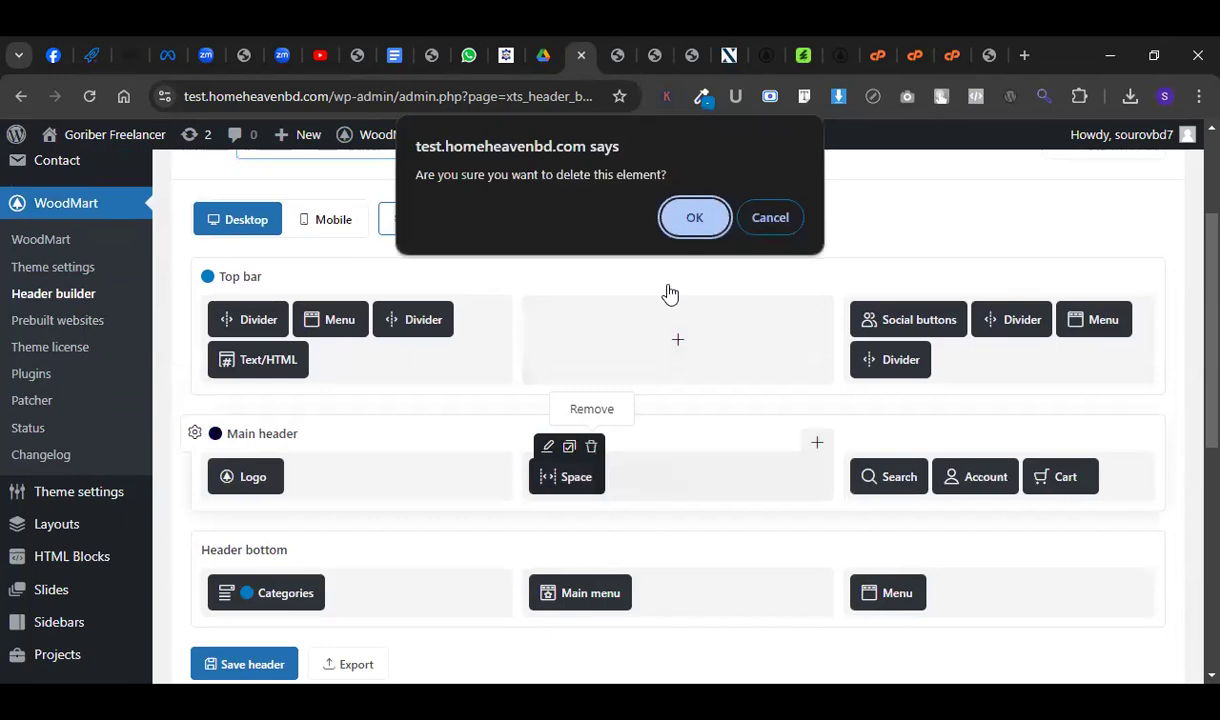
# Add a Main menu element to the empty middle column of the main header row.
pyautogui.scroll(-2, 662, 536)
pyautogui.click(678, 313)
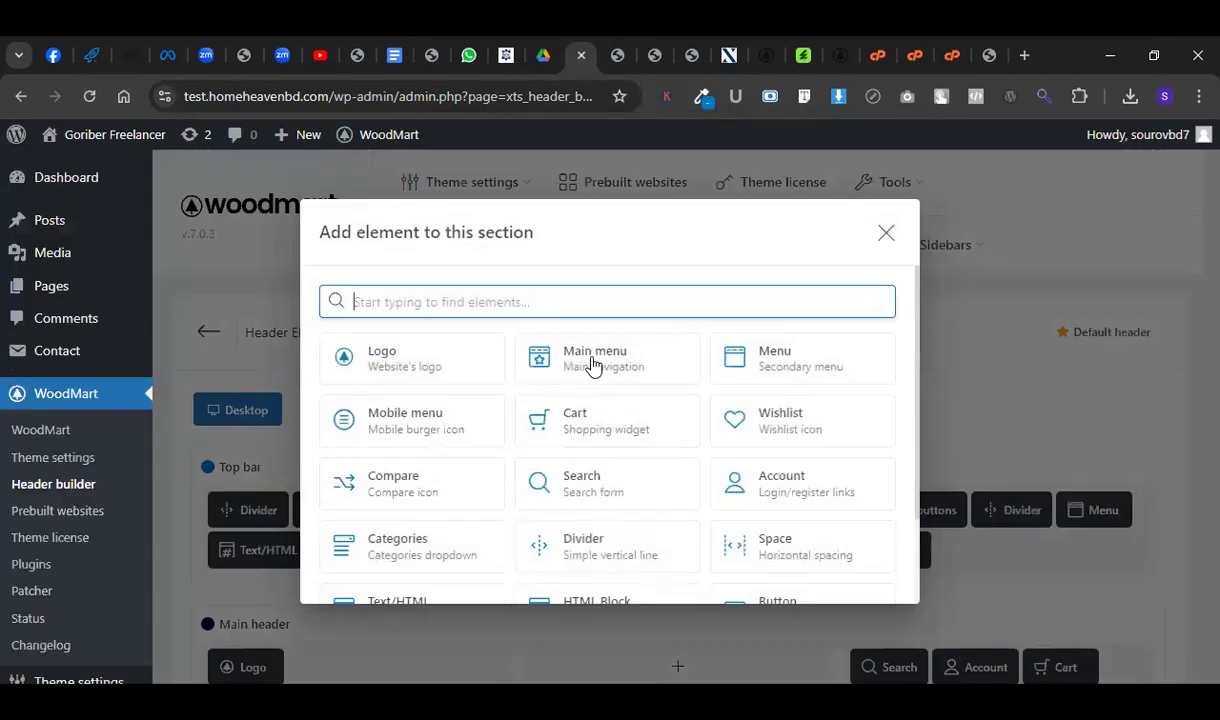
pyautogui.click(556, 352)
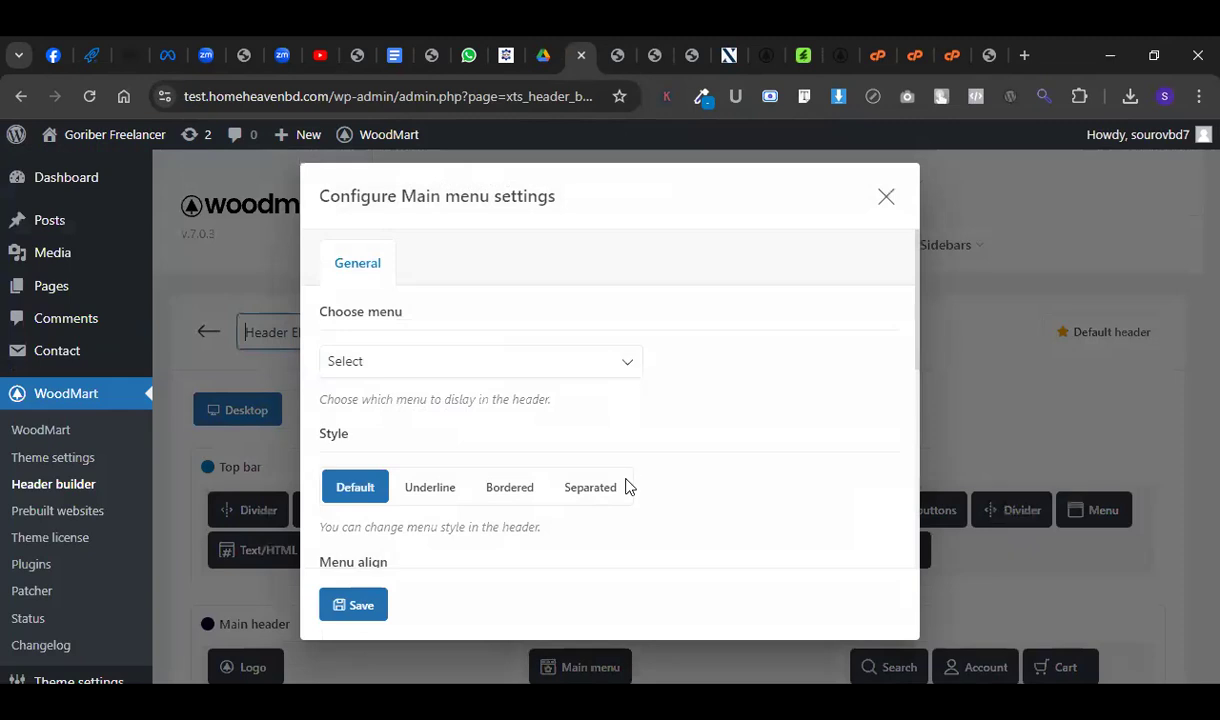
# Configure the new Main menu element to show the Top Bar Left menu with Center alignment and save its settings.
pyautogui.click(505, 366)
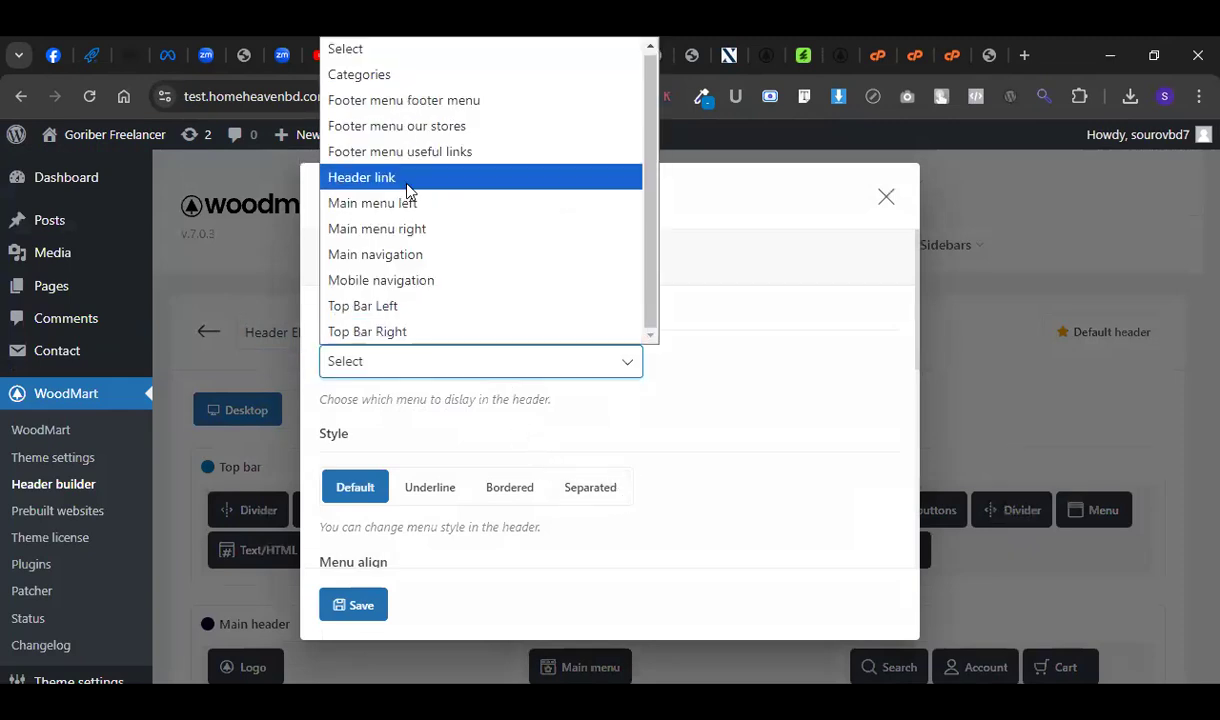
pyautogui.click(407, 306)
pyautogui.scroll(-5, 406, 400)
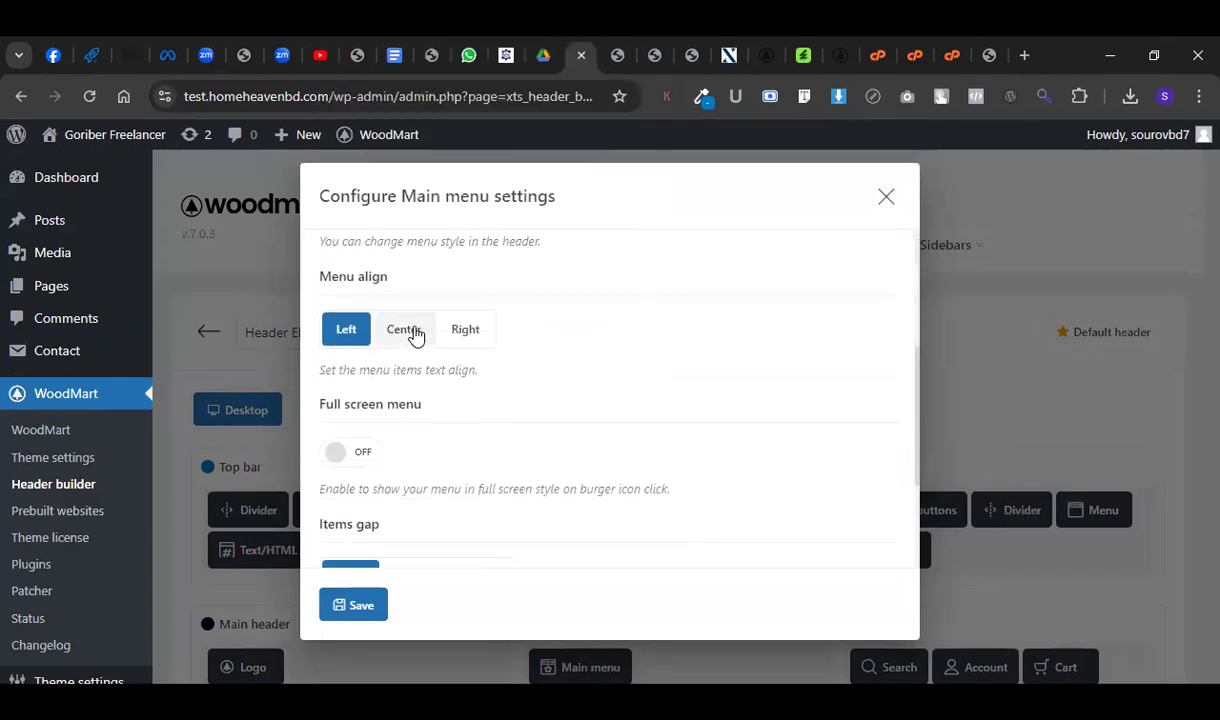
pyautogui.click(405, 329)
pyautogui.scroll(-2, 430, 470)
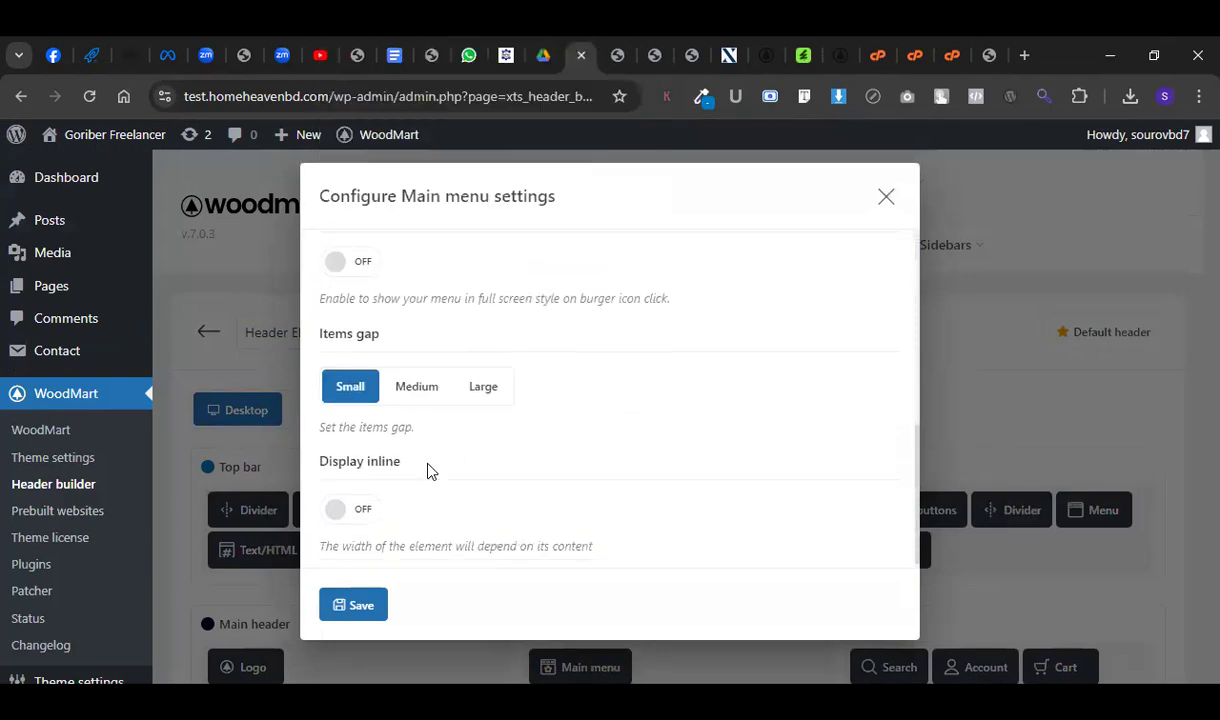
pyautogui.click(365, 610)
# Save the header and check the rearranged main row on the homepage.
pyautogui.scroll(-3, 599, 513)
pyautogui.moveTo(588, 381)
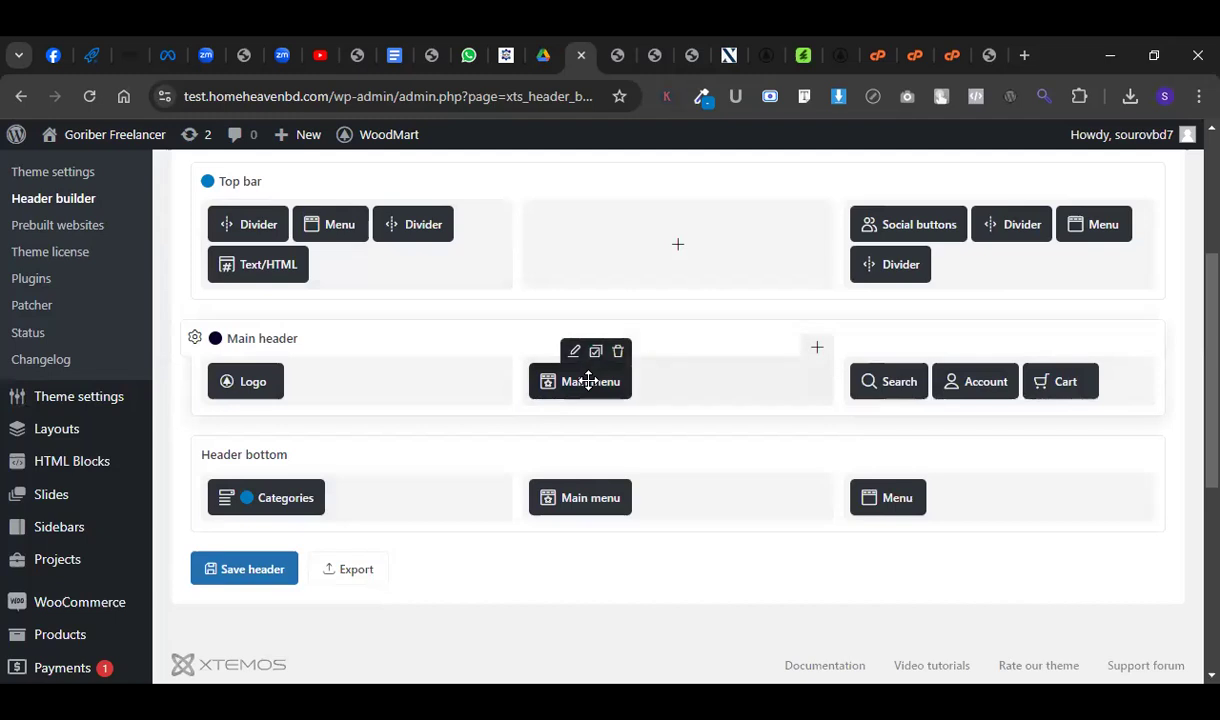
pyautogui.moveTo(890, 370)
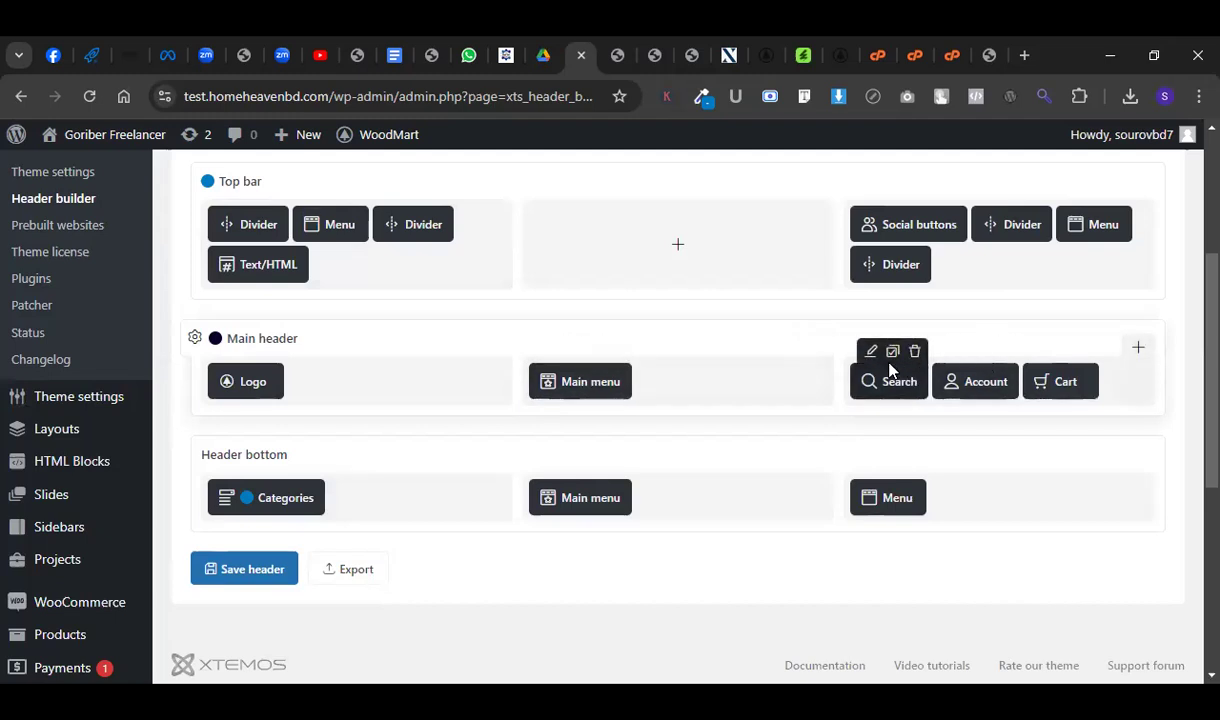
pyautogui.click(212, 569)
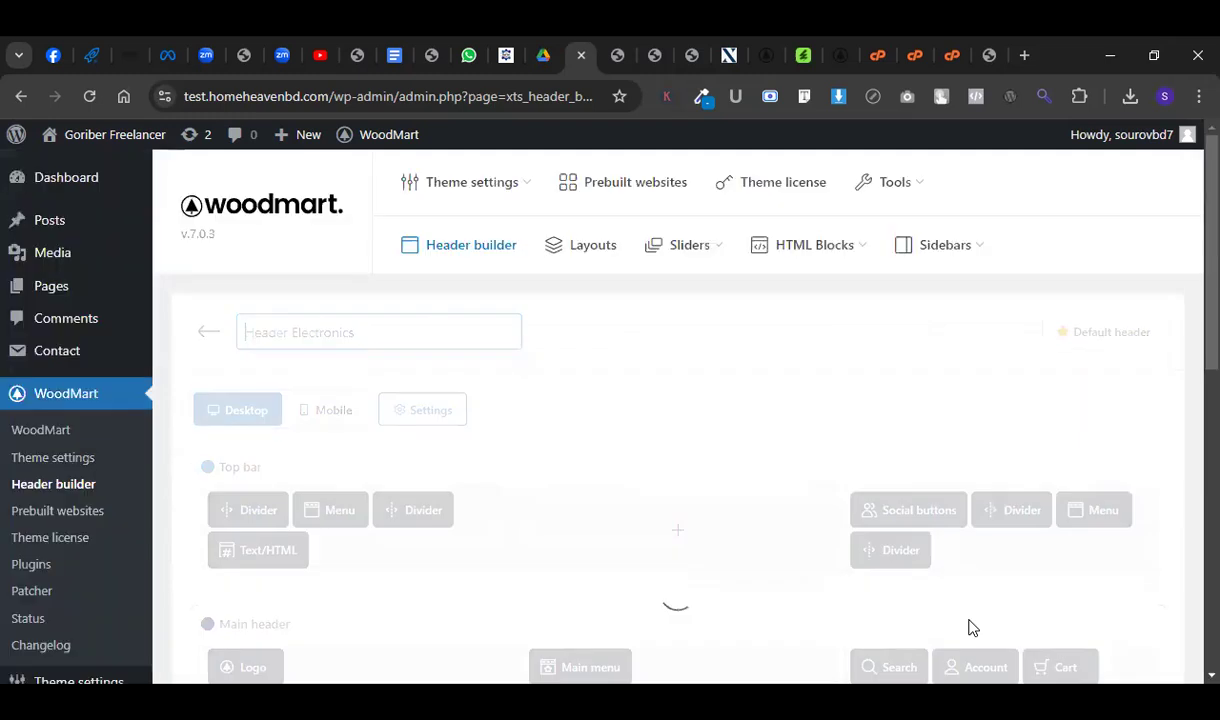
pyautogui.click(610, 50)
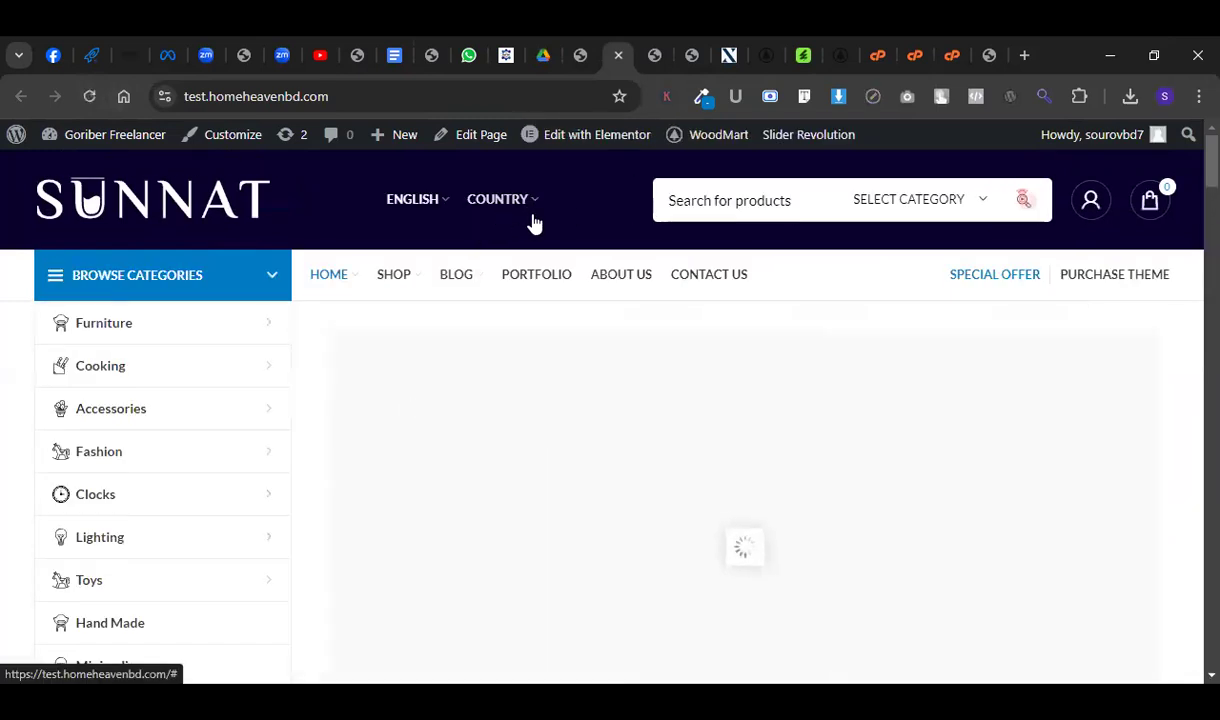
# Return to the header builder, open the Search element's settings and review its general and form style options.
pyautogui.click(584, 55)
pyautogui.scroll(-4, 613, 373)
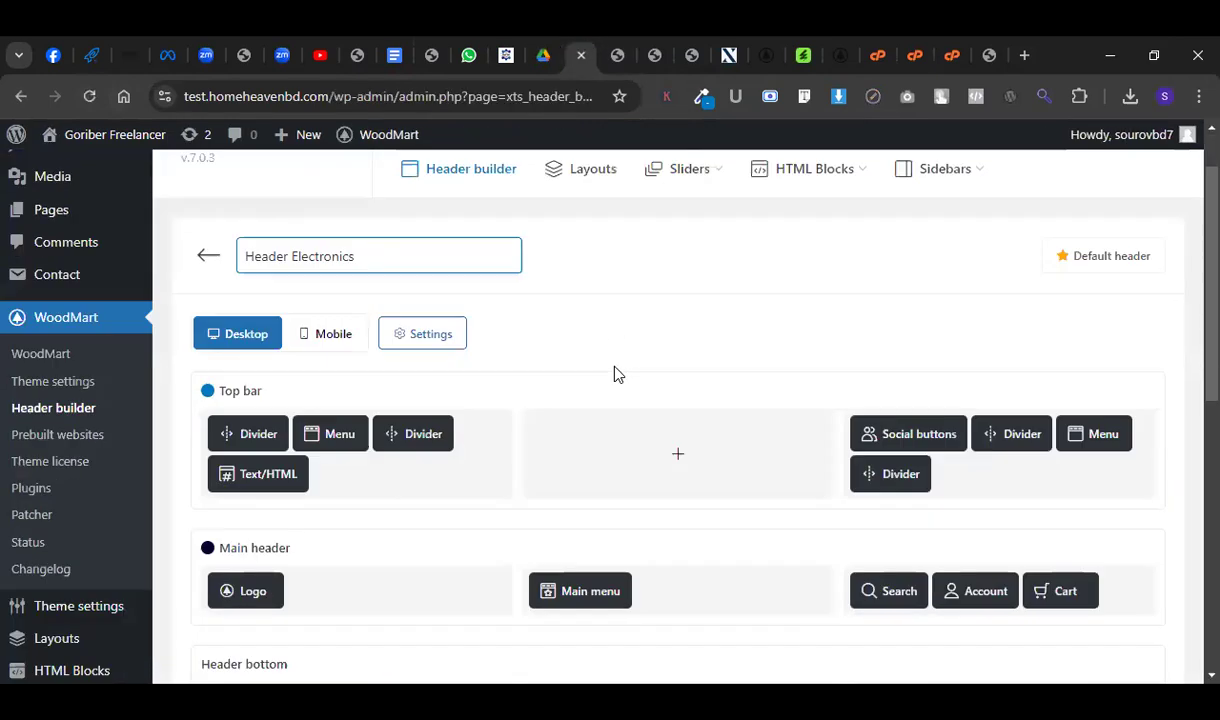
pyautogui.click(869, 262)
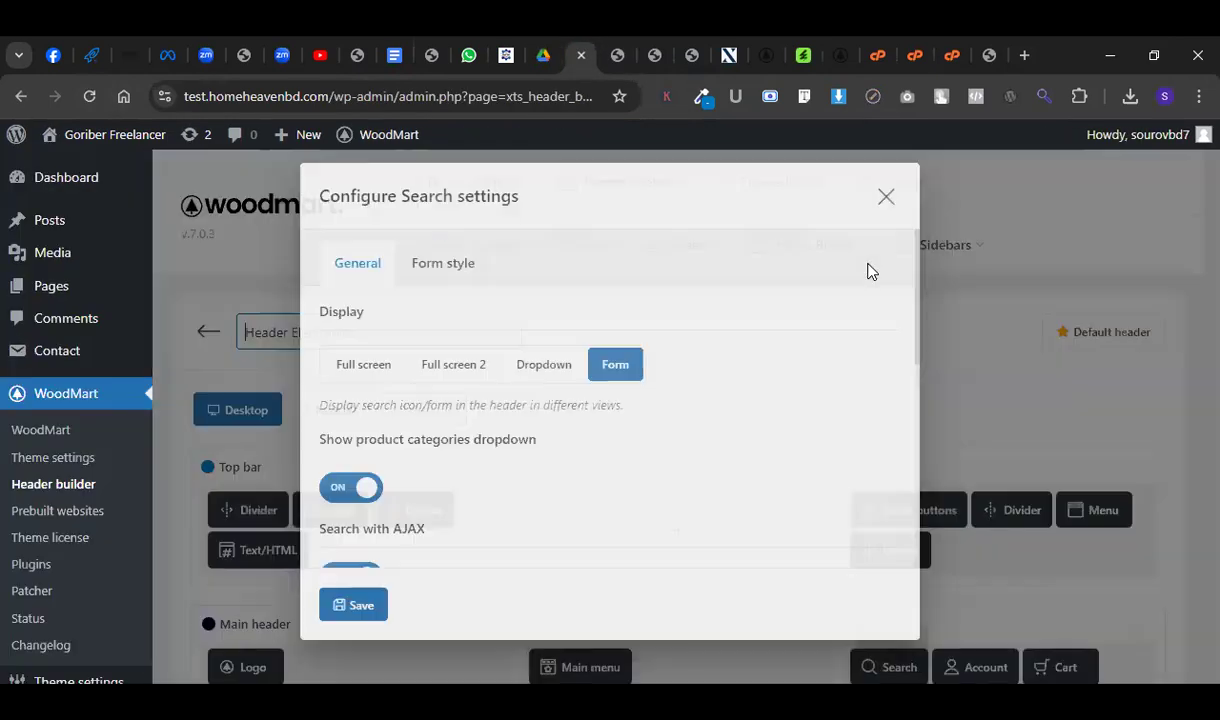
pyautogui.scroll(-2, 487, 425)
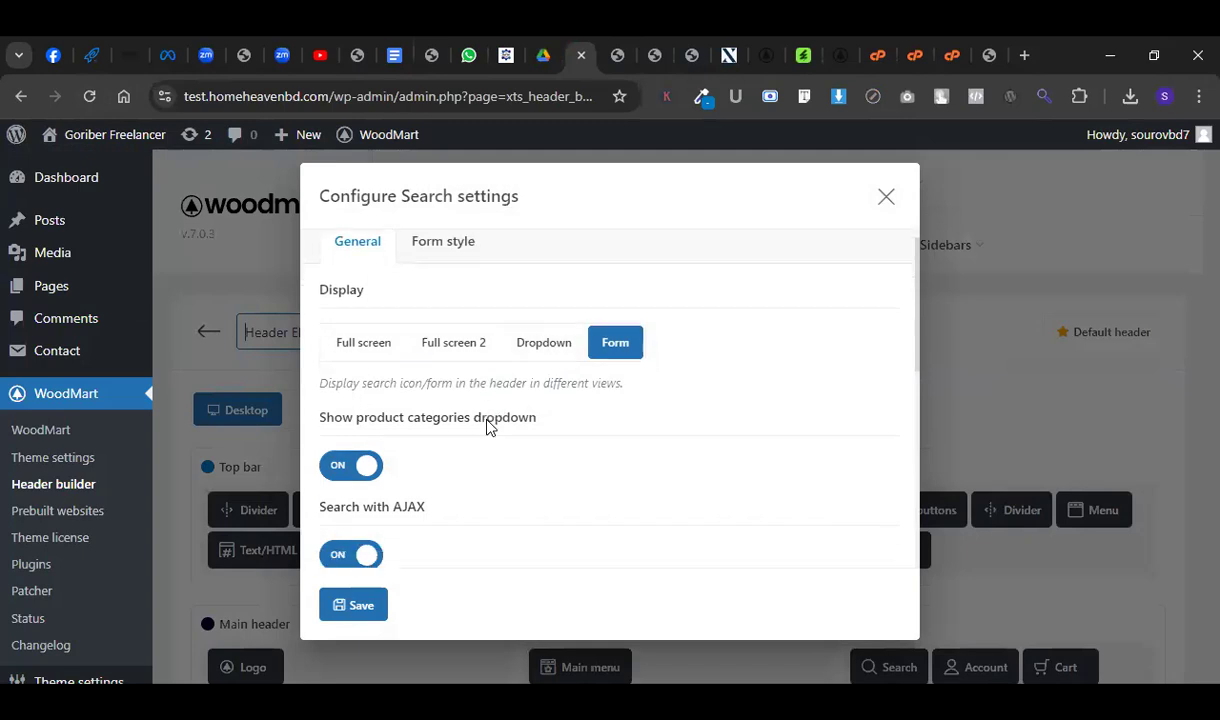
pyautogui.scroll(2, 487, 422)
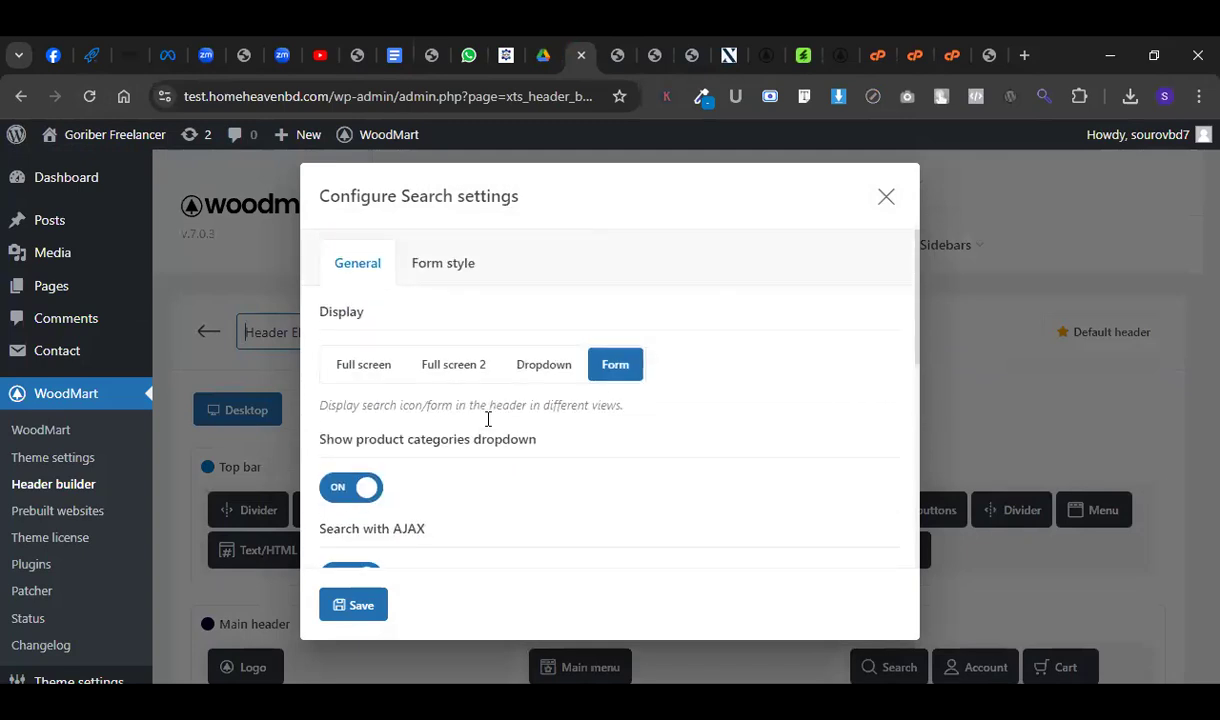
pyautogui.click(455, 268)
pyautogui.scroll(-1, 494, 401)
pyautogui.scroll(1, 494, 401)
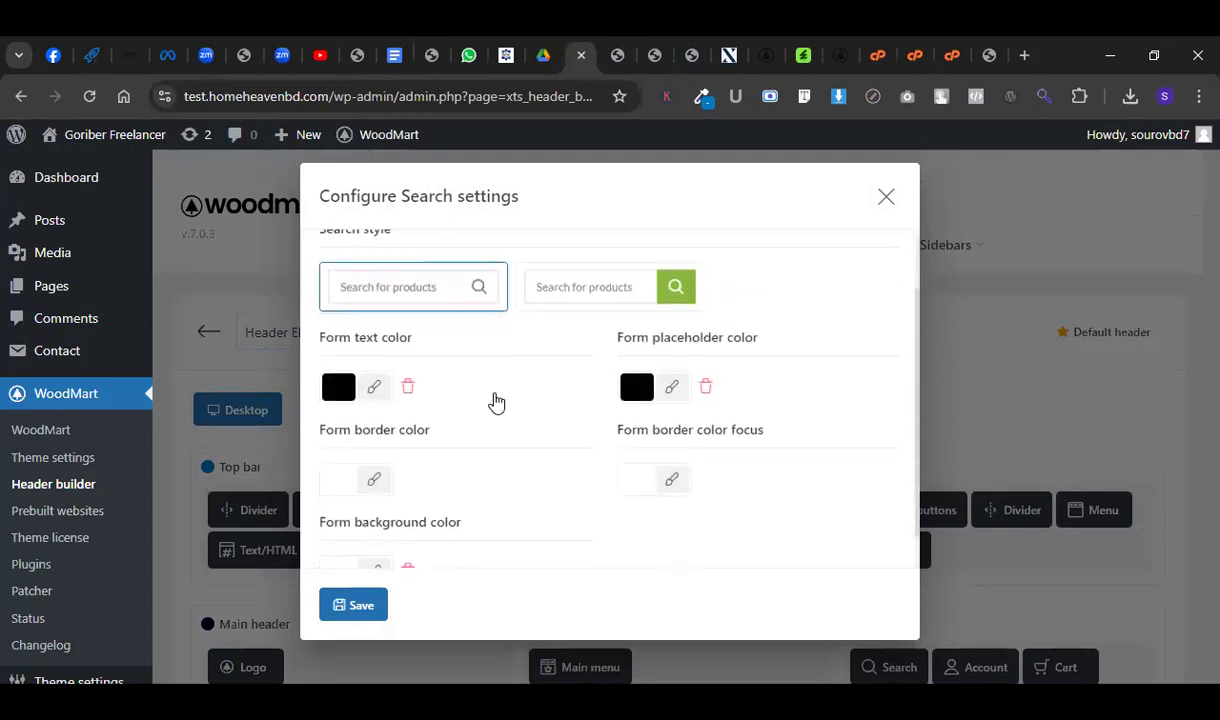
pyautogui.scroll(-1, 494, 401)
pyautogui.scroll(2, 494, 401)
pyautogui.click(387, 268)
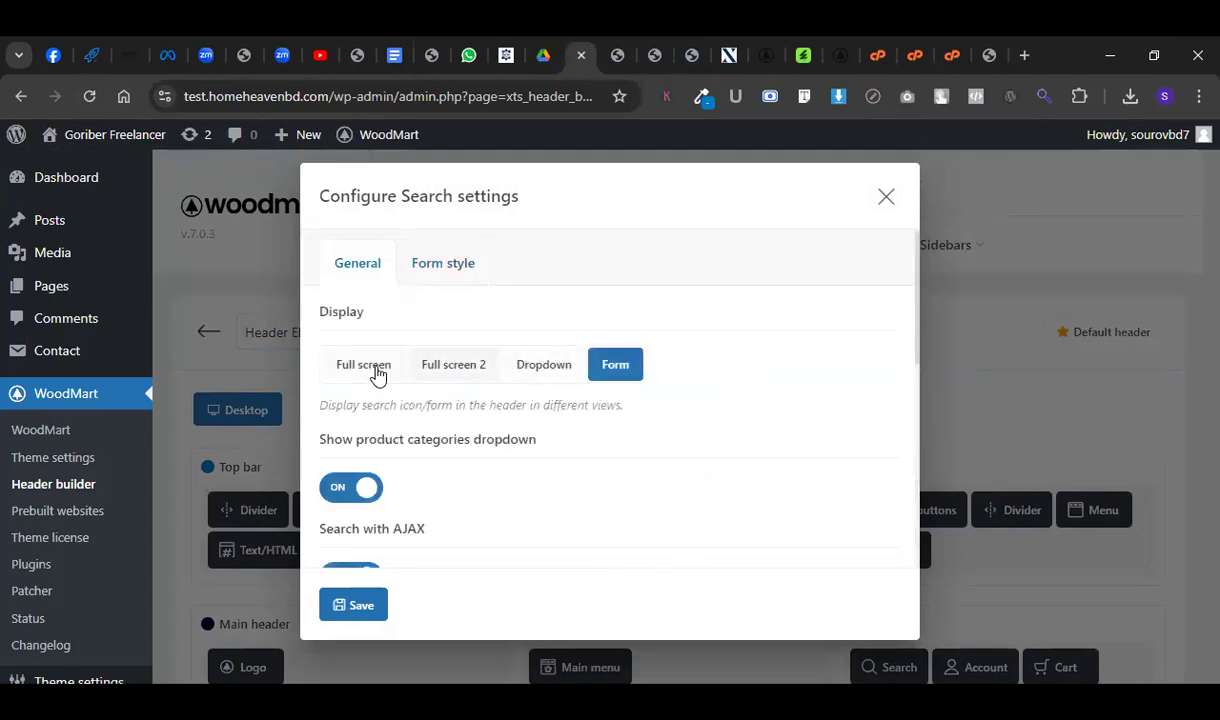
# Try the Full screen display for the Search element and switch back to Form.
pyautogui.click(345, 368)
pyautogui.scroll(-2, 457, 402)
pyautogui.scroll(1, 457, 402)
pyautogui.click(626, 273)
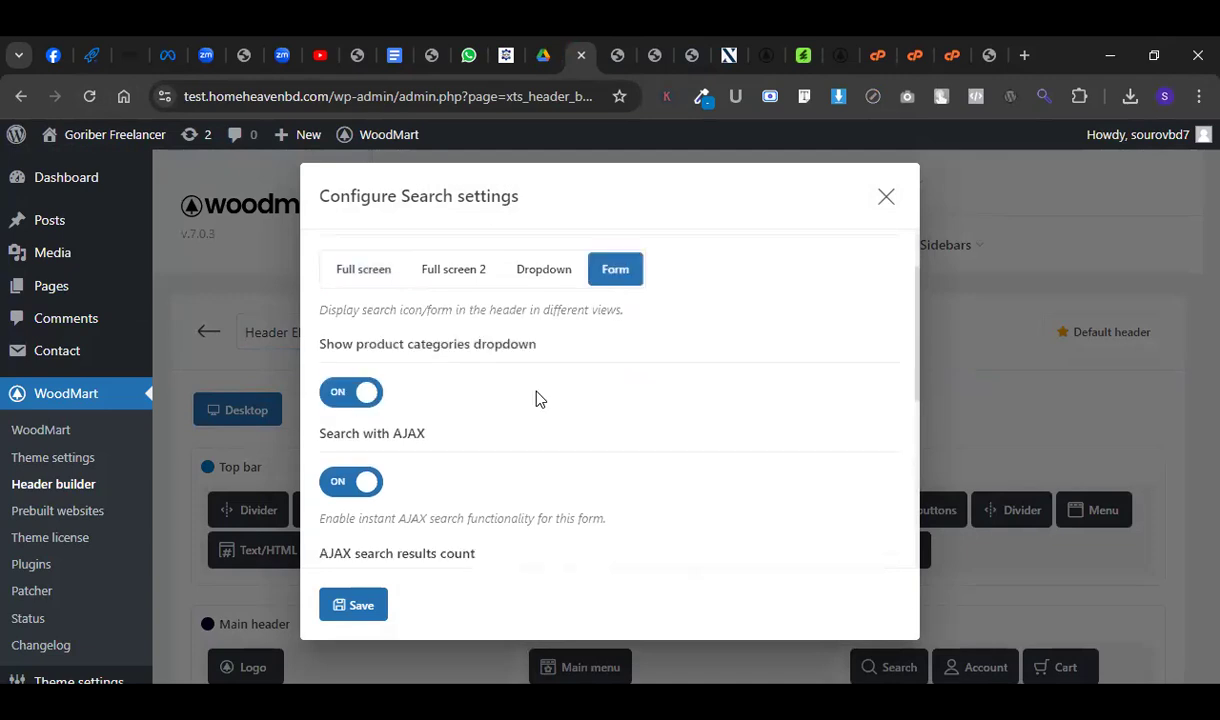
# Set the Search element's display to Dropdown and choose the circled magnifier as its icon design.
pyautogui.scroll(-3, 537, 398)
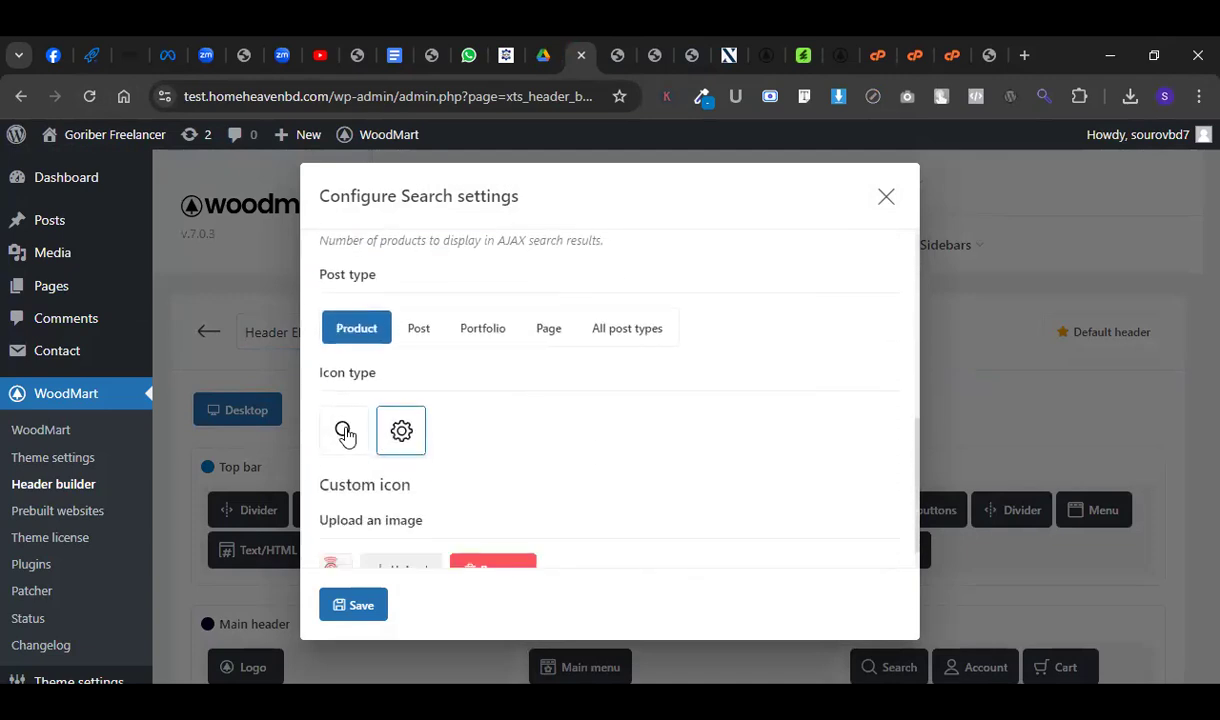
pyautogui.scroll(-1, 457, 433)
pyautogui.scroll(5, 457, 434)
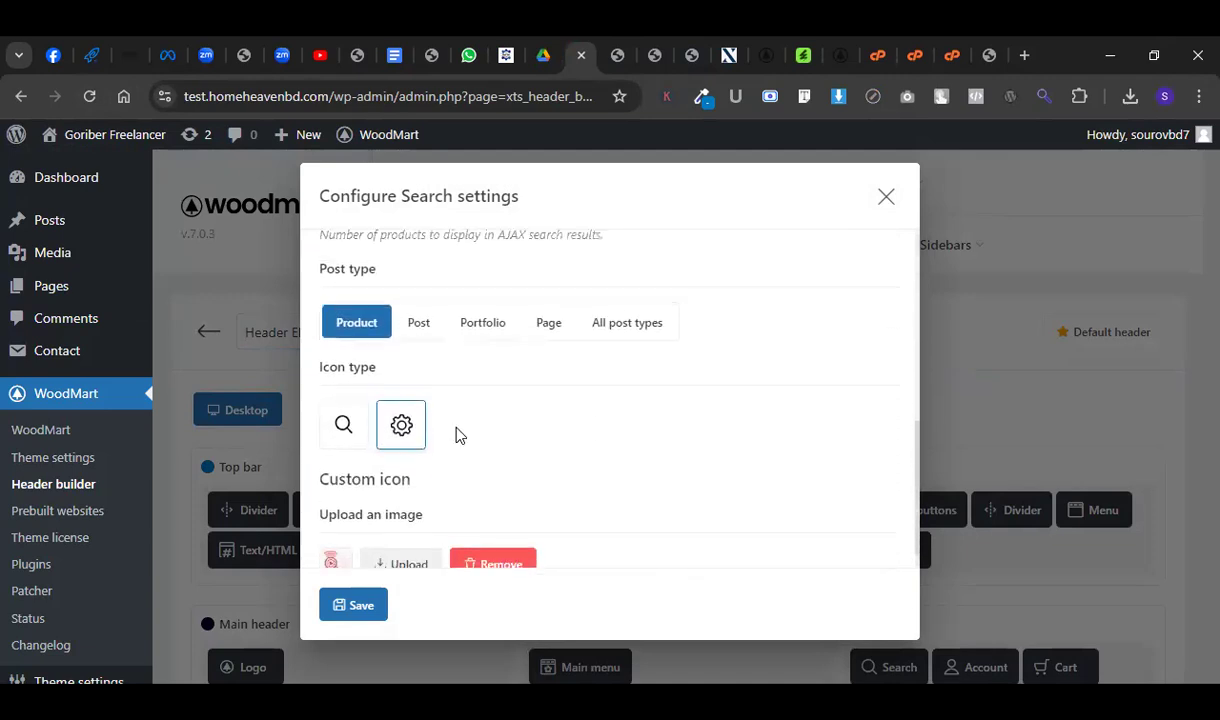
pyautogui.scroll(2, 457, 434)
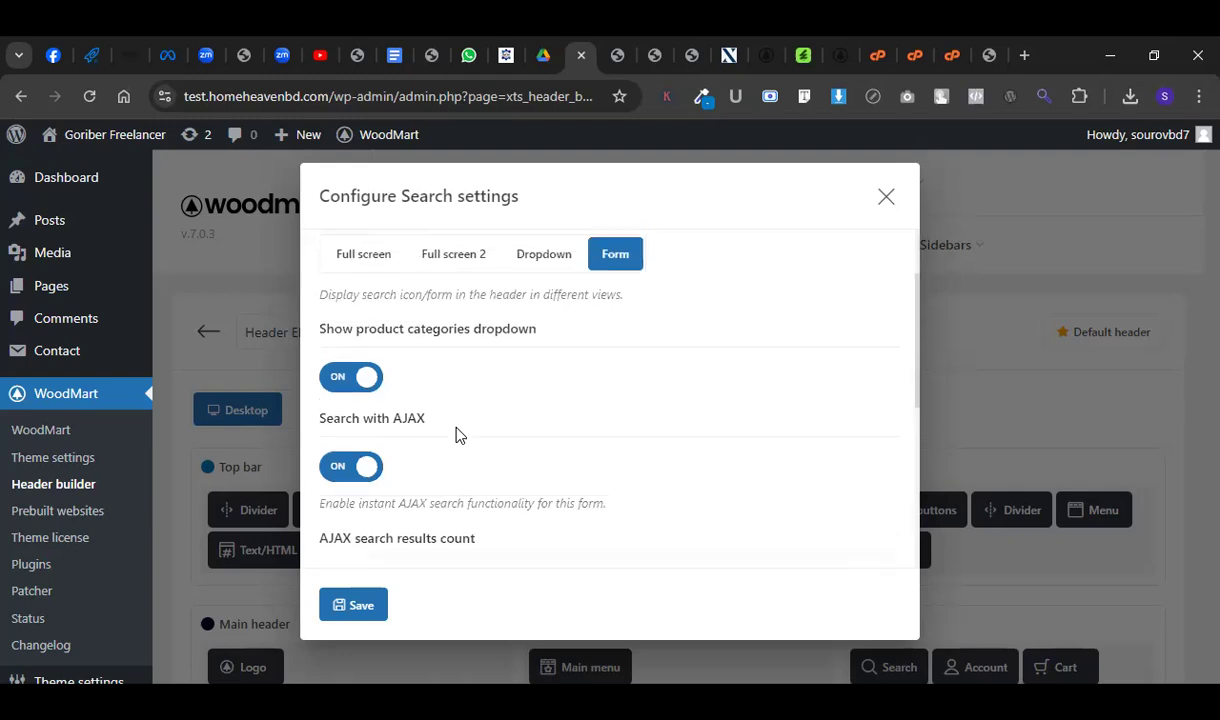
pyautogui.click(536, 338)
pyautogui.scroll(-3, 561, 457)
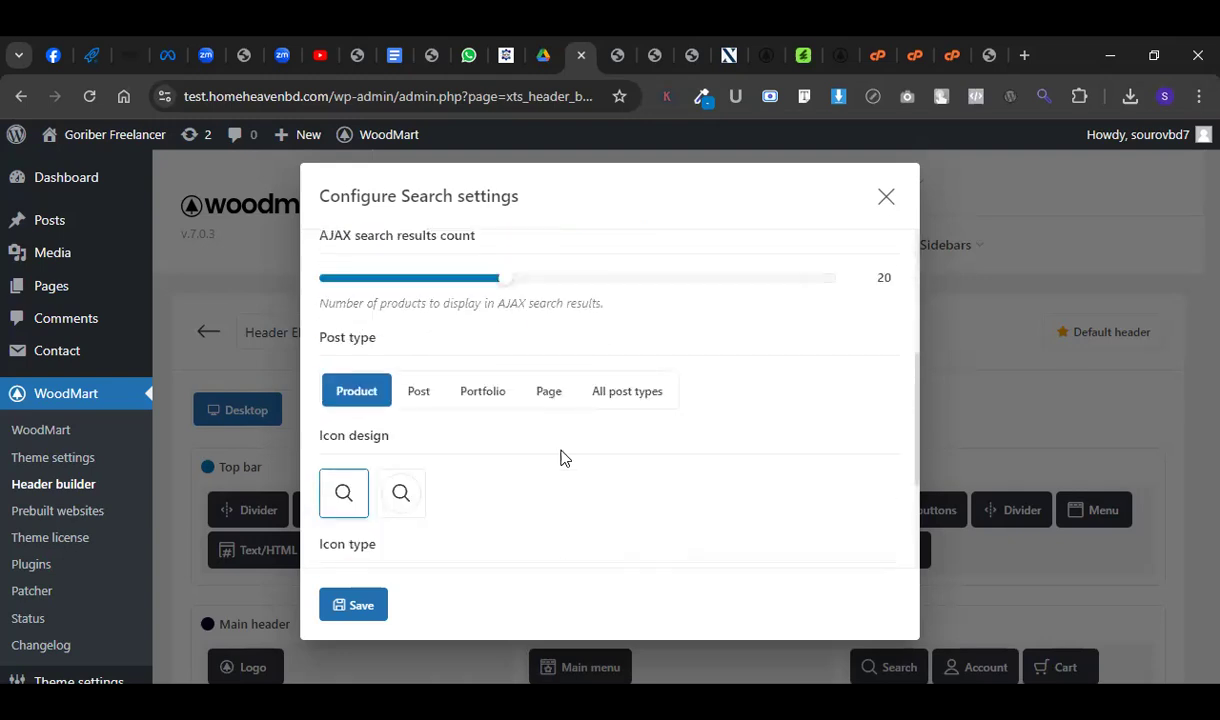
pyautogui.click(390, 480)
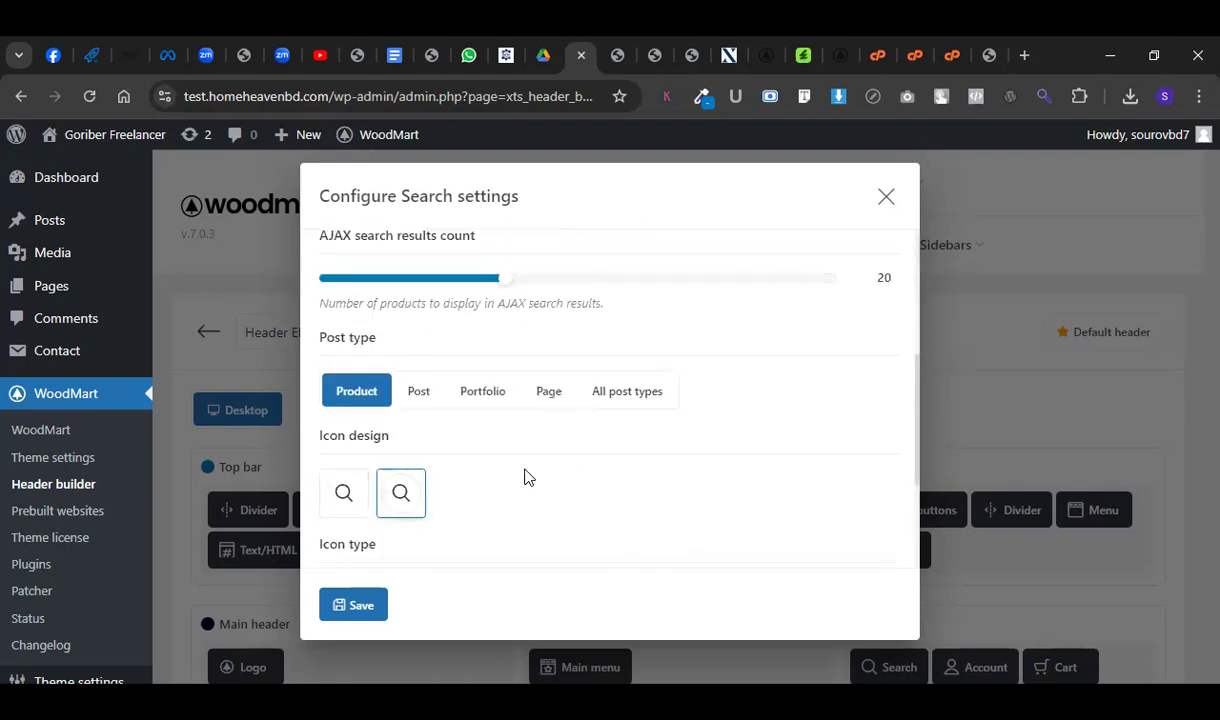
# Set the Search element's icon type to the default magnifier and save the element's settings.
pyautogui.scroll(2, 528, 477)
pyautogui.scroll(2, 519, 377)
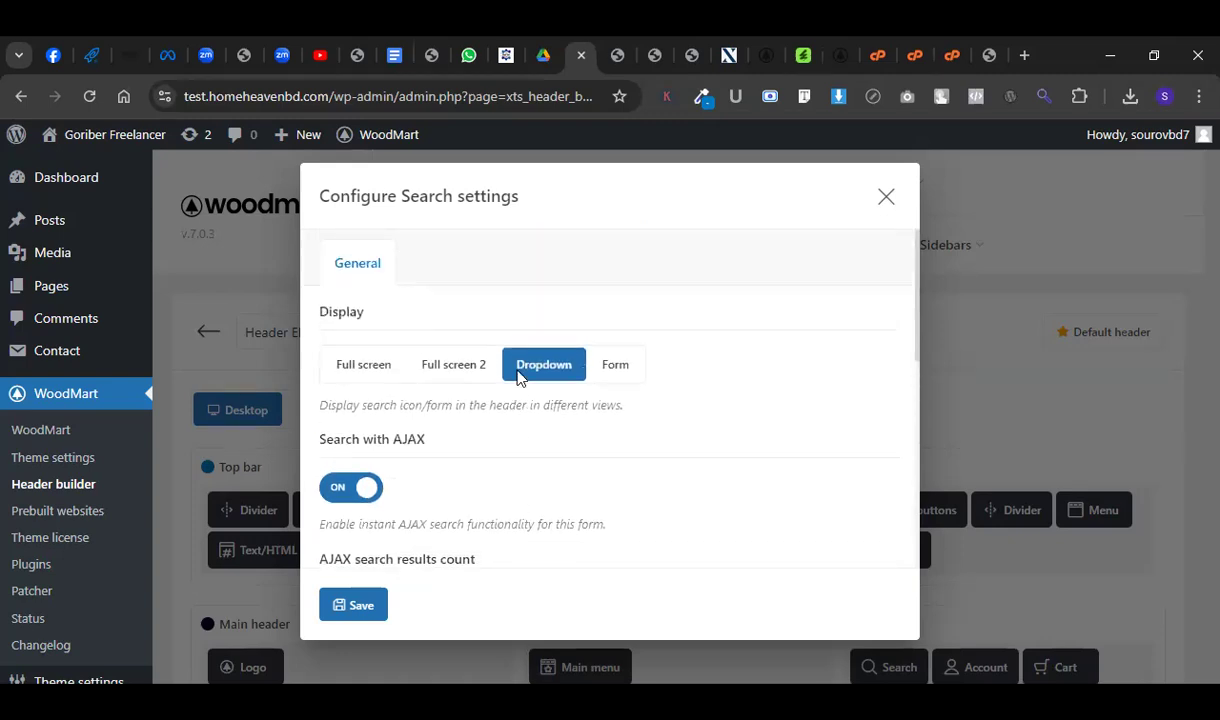
pyautogui.scroll(-6, 518, 377)
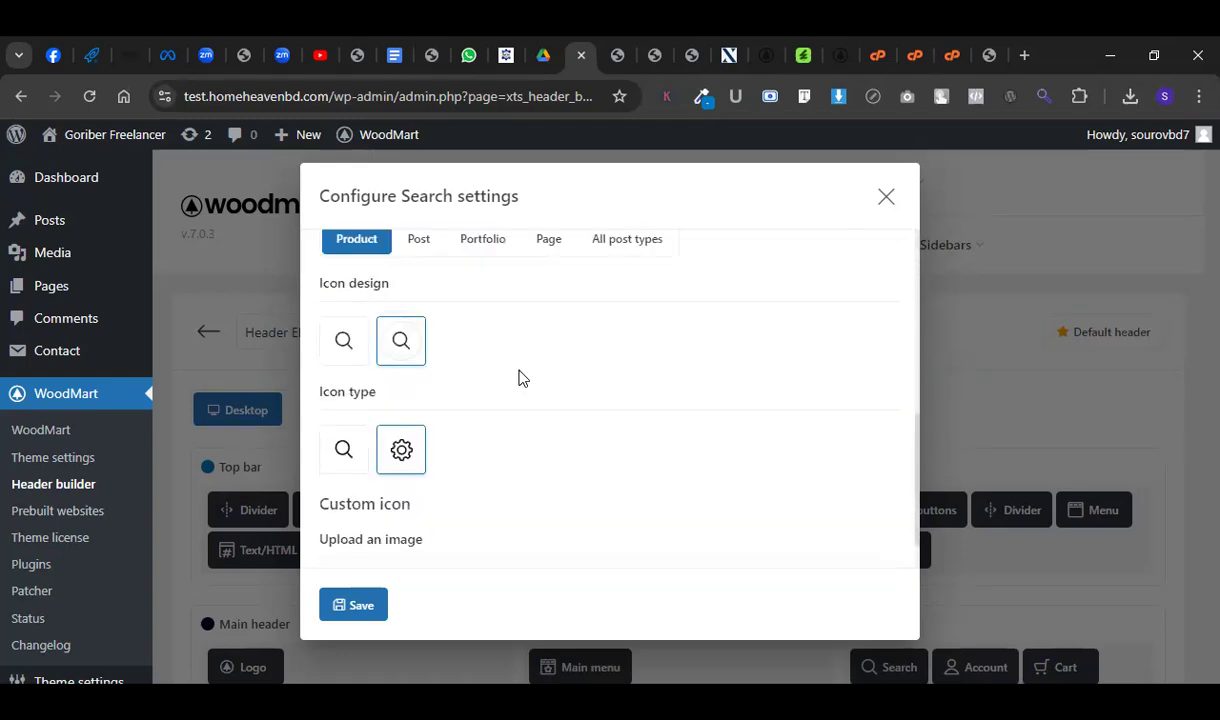
pyautogui.click(362, 462)
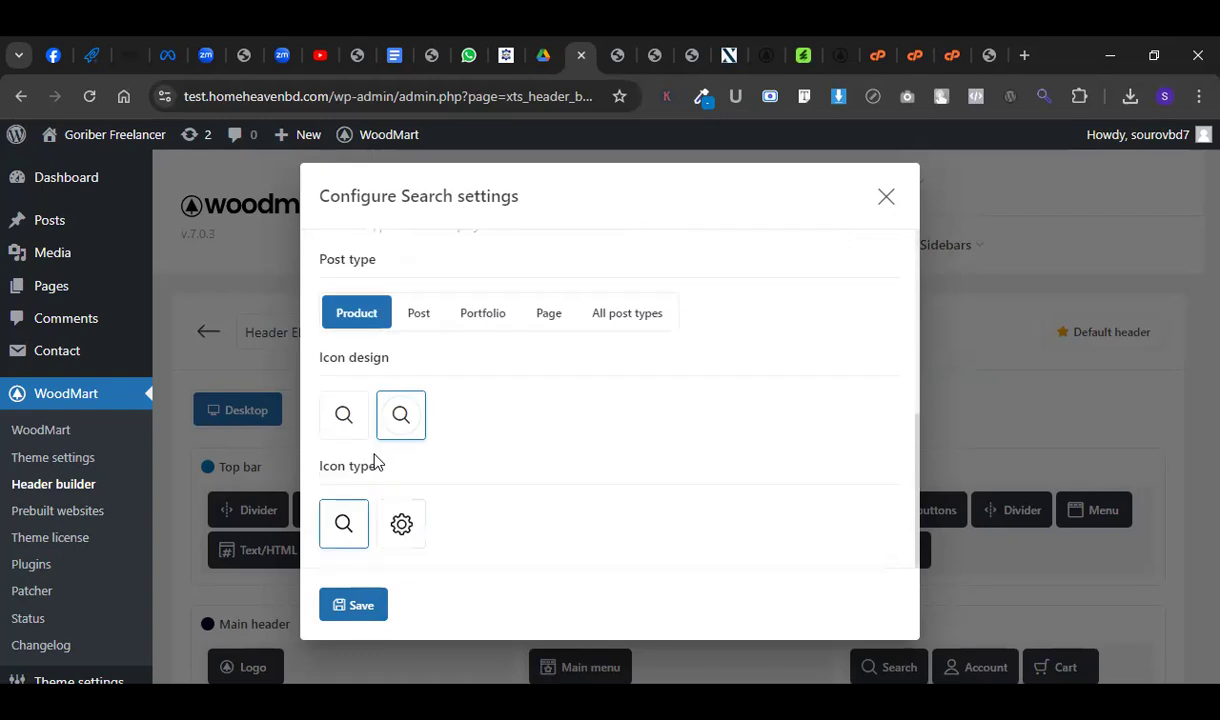
pyautogui.click(352, 604)
# Save the header and reload the homepage to check the icon-only search in the main row.
pyautogui.scroll(-4, 430, 490)
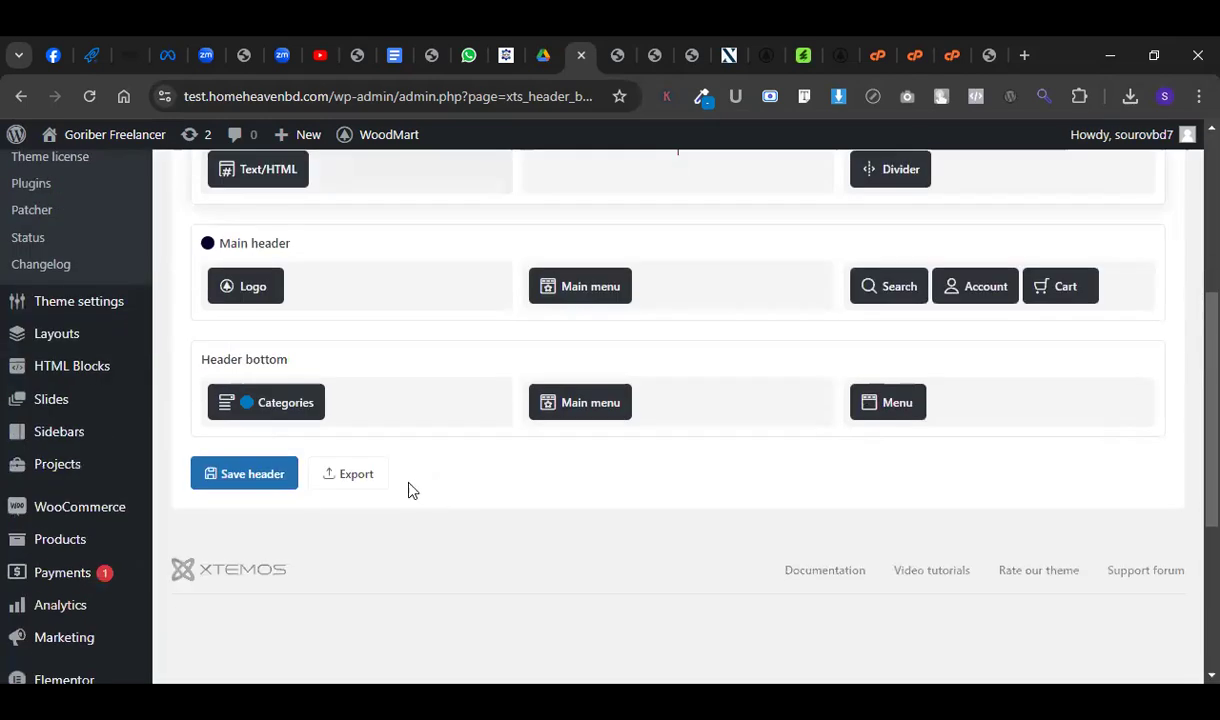
pyautogui.click(252, 474)
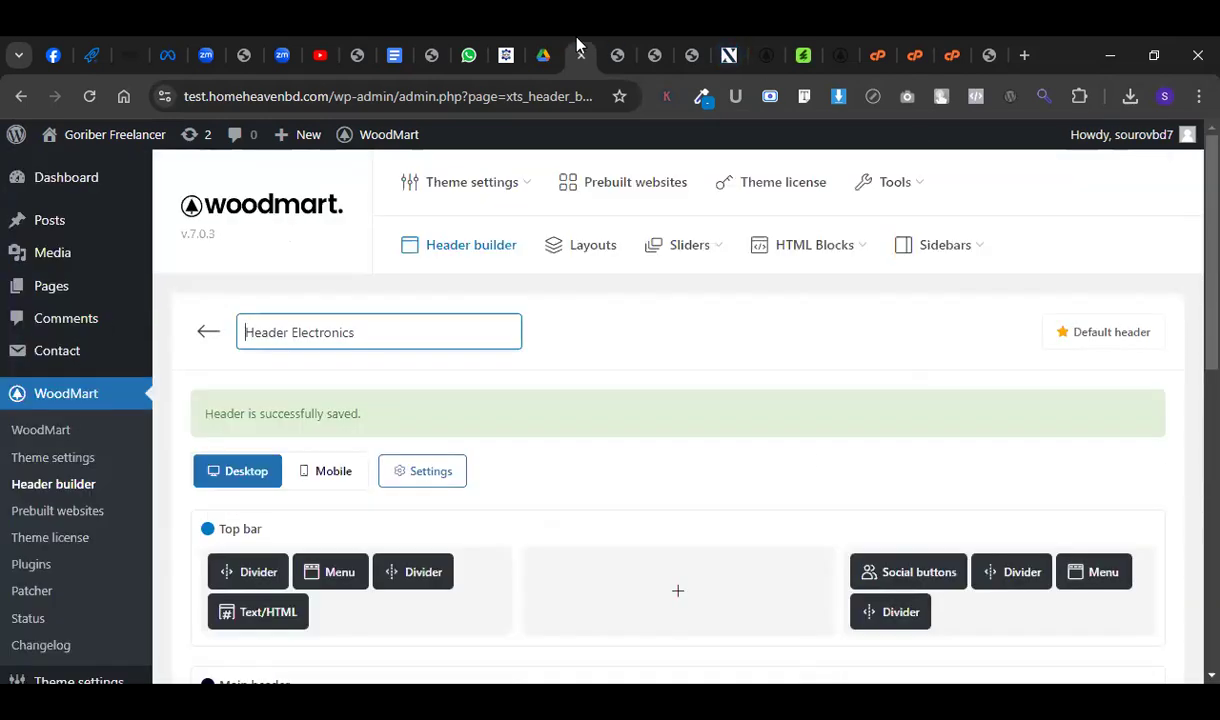
pyautogui.click(607, 45)
pyautogui.press('F5')
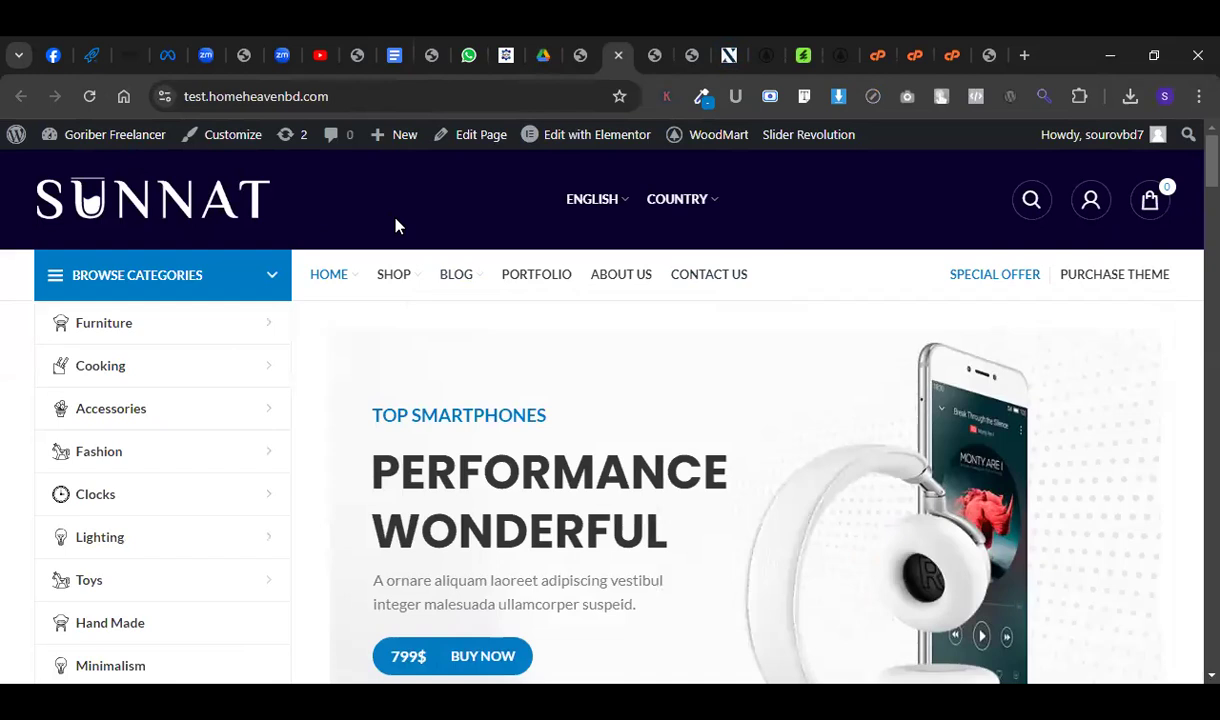
# Look at the 2XL reference site's header and review the Forms style and colour options in the theme settings.
pyautogui.click(729, 55)
pyautogui.rightClick(115, 150)
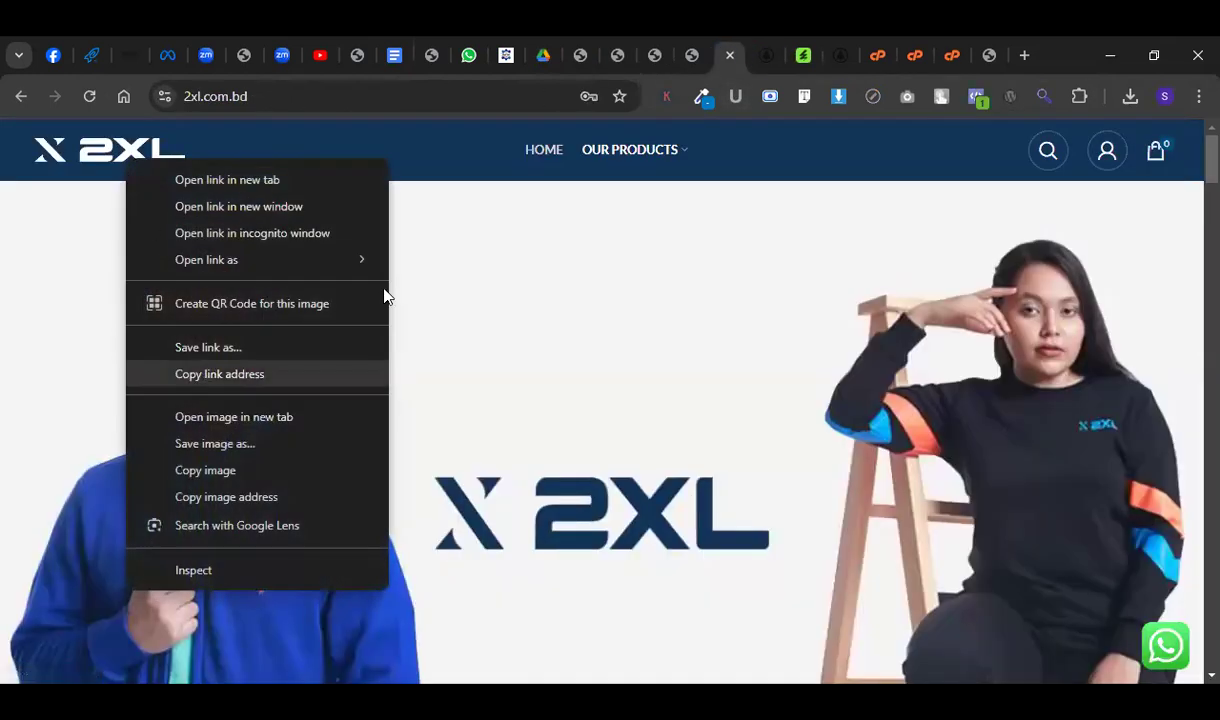
pyautogui.click(681, 49)
pyautogui.click(658, 50)
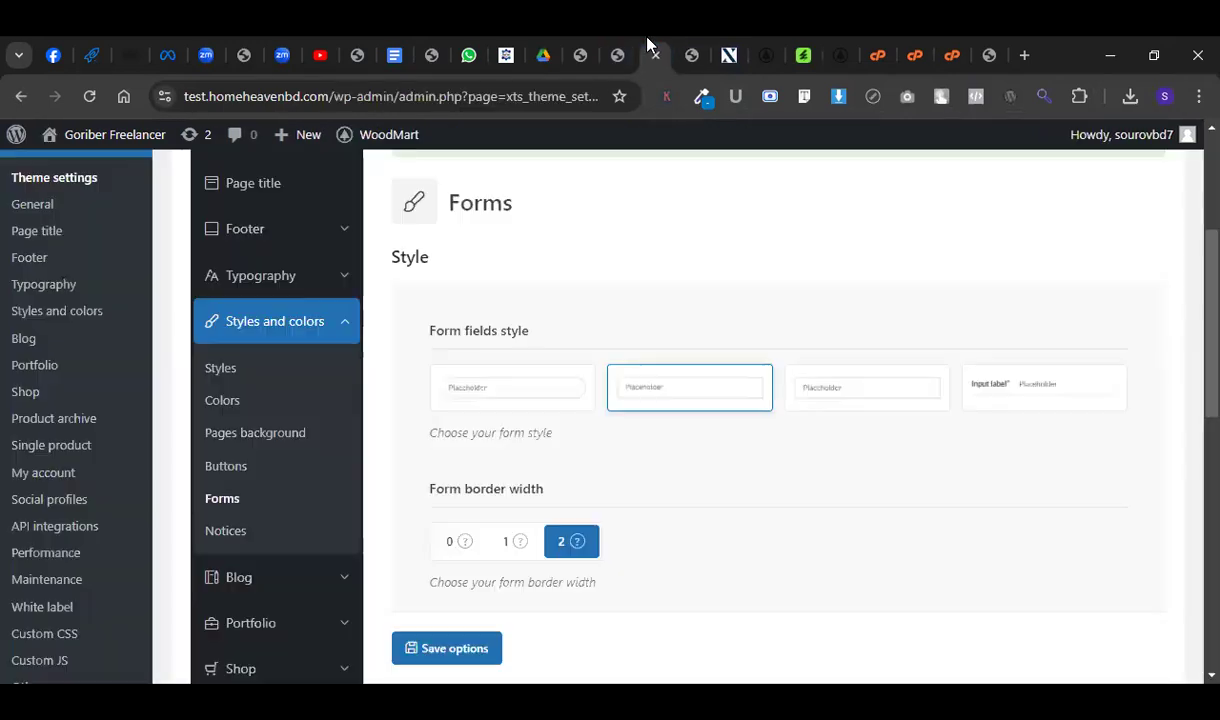
pyautogui.scroll(-1, 467, 426)
pyautogui.scroll(-6, 467, 426)
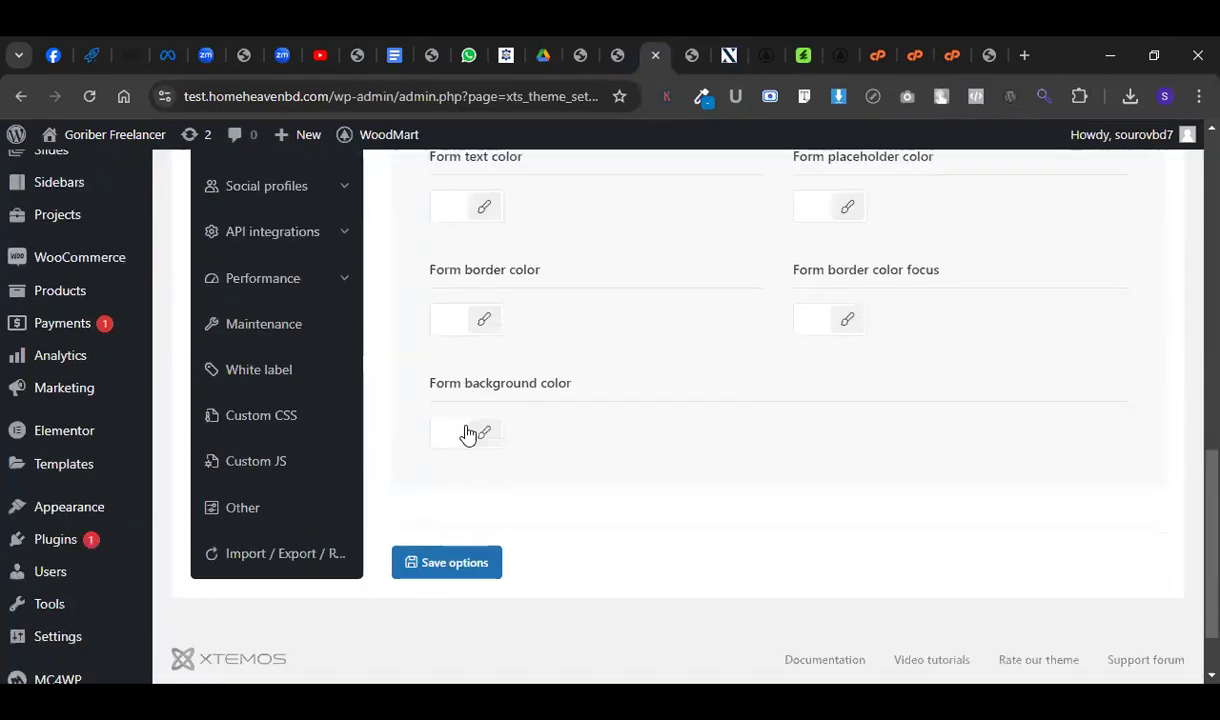
pyautogui.scroll(5, 469, 431)
# Return to the header builder, reduce the Main header row's height and save the row settings.
pyautogui.click(583, 50)
pyautogui.scroll(-3, 528, 422)
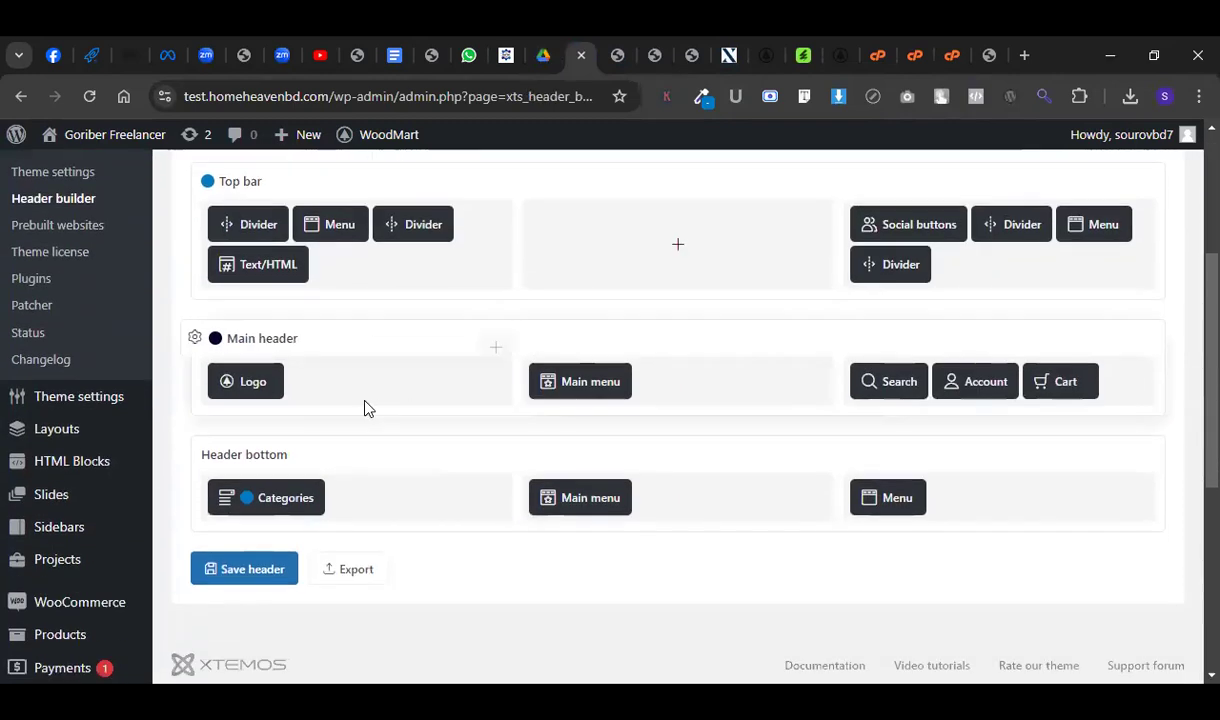
pyautogui.moveTo(227, 360)
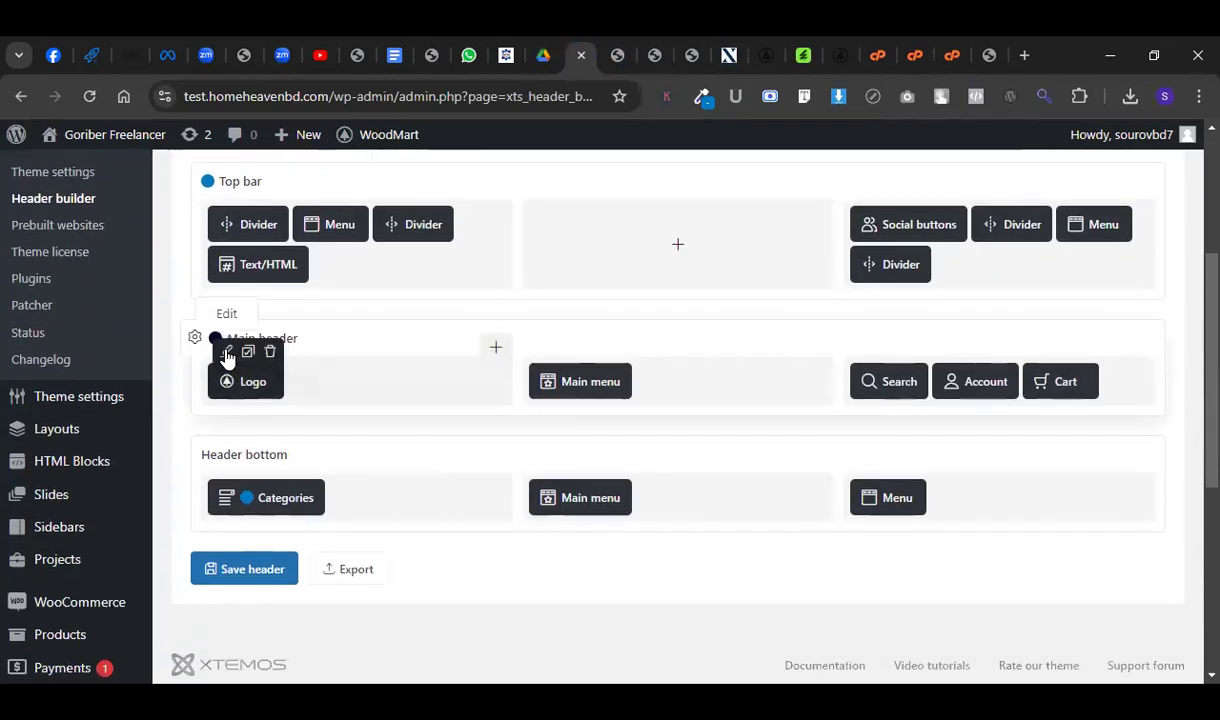
pyautogui.click(194, 337)
pyautogui.scroll(-1, 445, 440)
pyautogui.scroll(-1, 445, 456)
pyautogui.moveTo(591, 318); pyautogui.dragTo(496, 314)
pyautogui.click(322, 603)
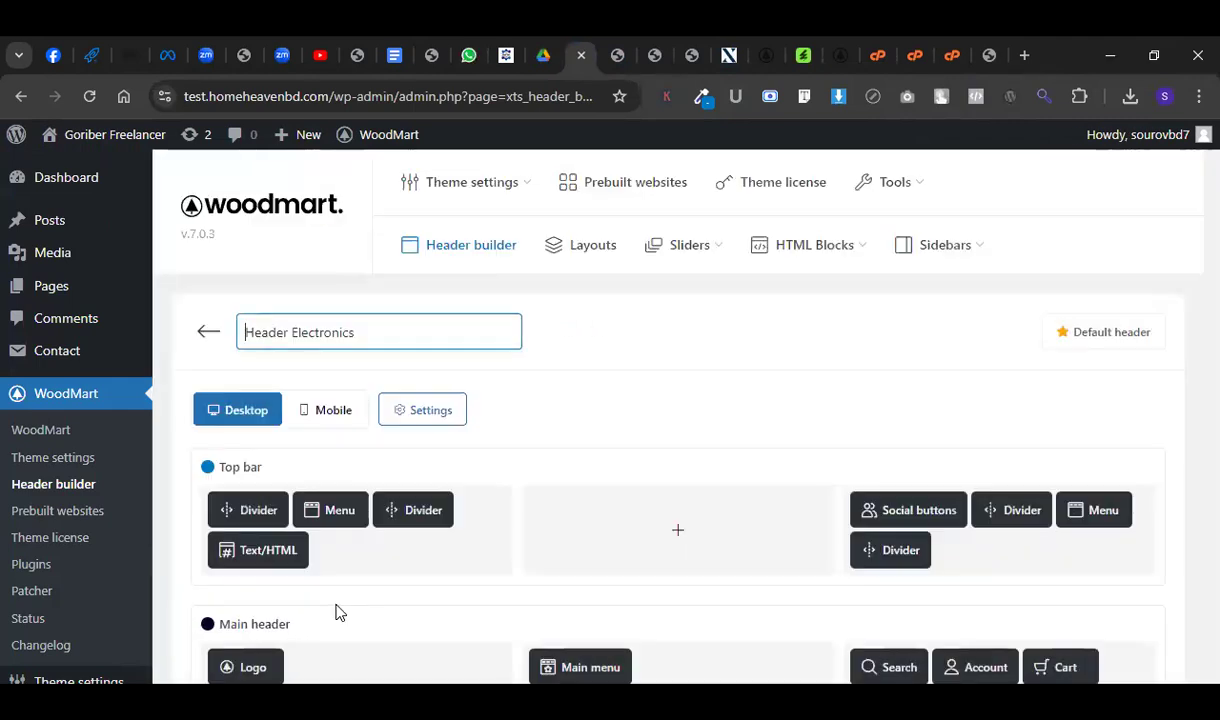
# Save the header and reload the homepage to check the main row's reduced height.
pyautogui.scroll(-4, 340, 610)
pyautogui.click(252, 469)
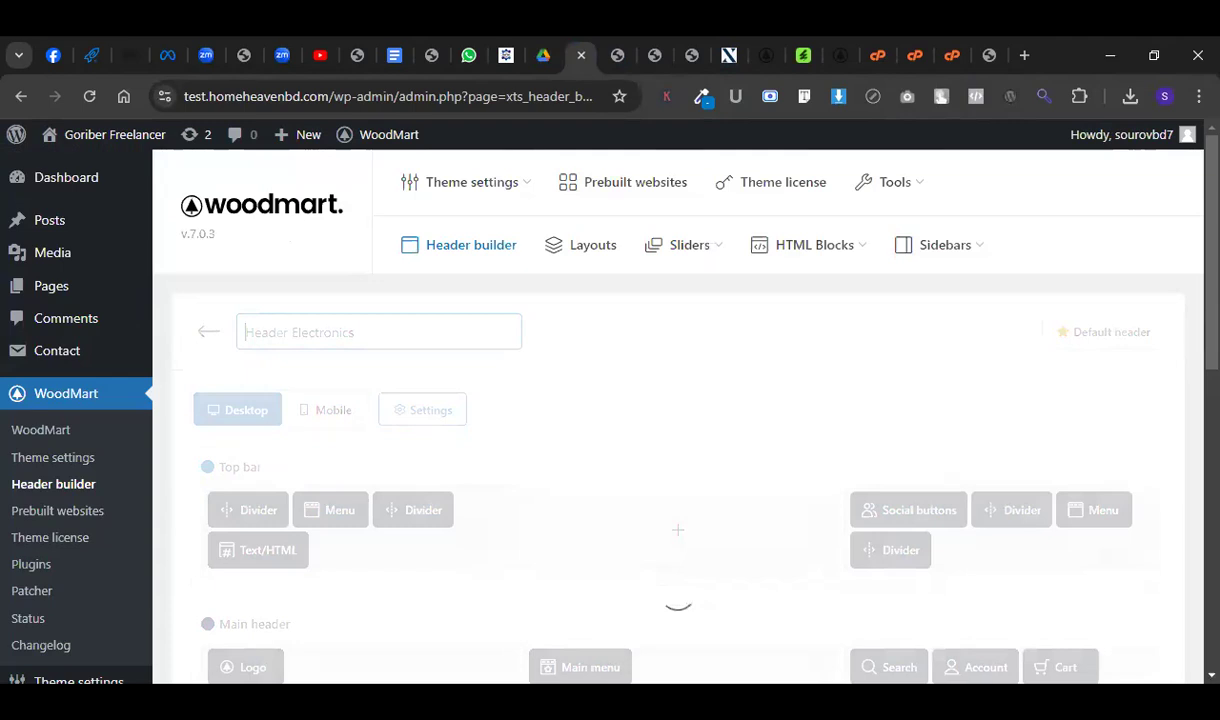
pyautogui.click(616, 40)
pyautogui.press('F5')
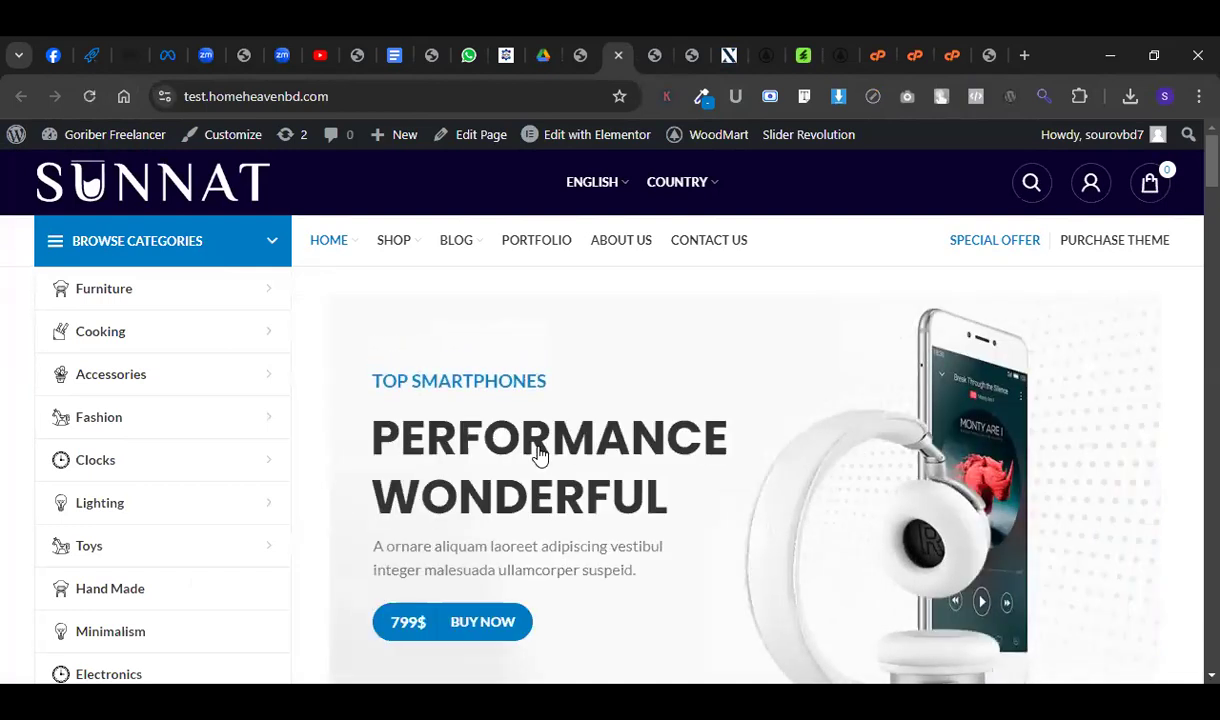
# Examine the homepage's header and banners and compare them with the 2XL reference site.
pyautogui.scroll(-4, 545, 441)
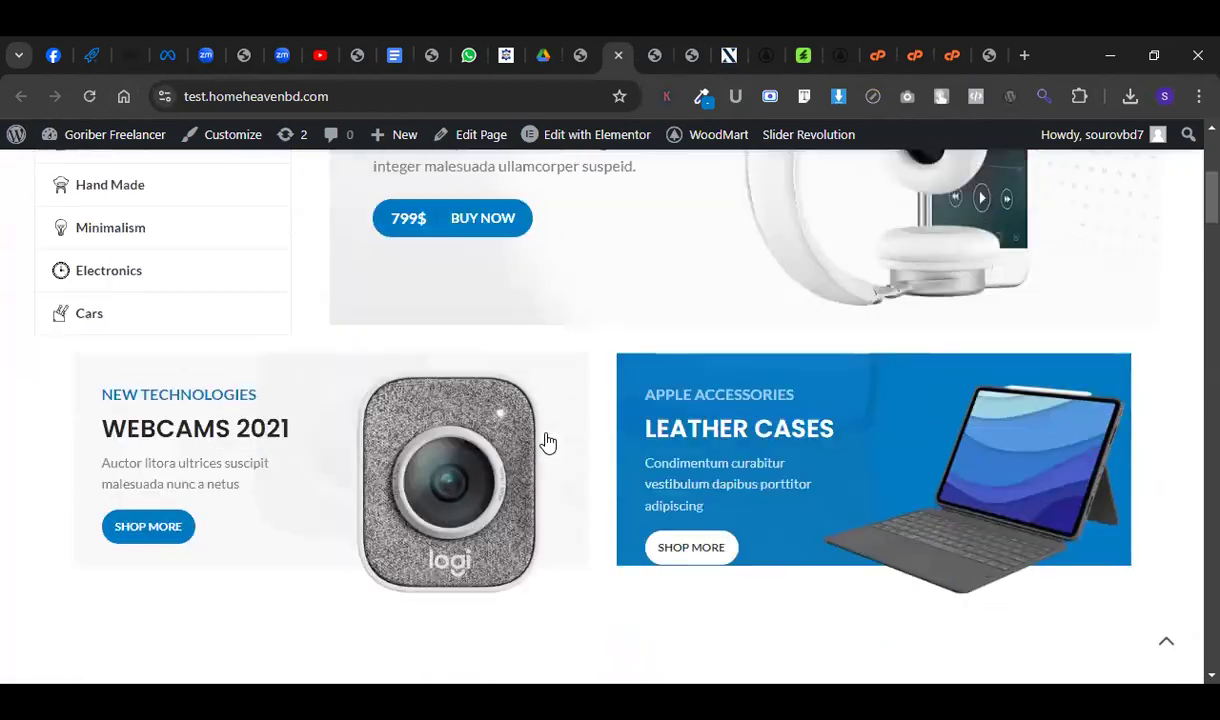
pyautogui.scroll(4, 545, 441)
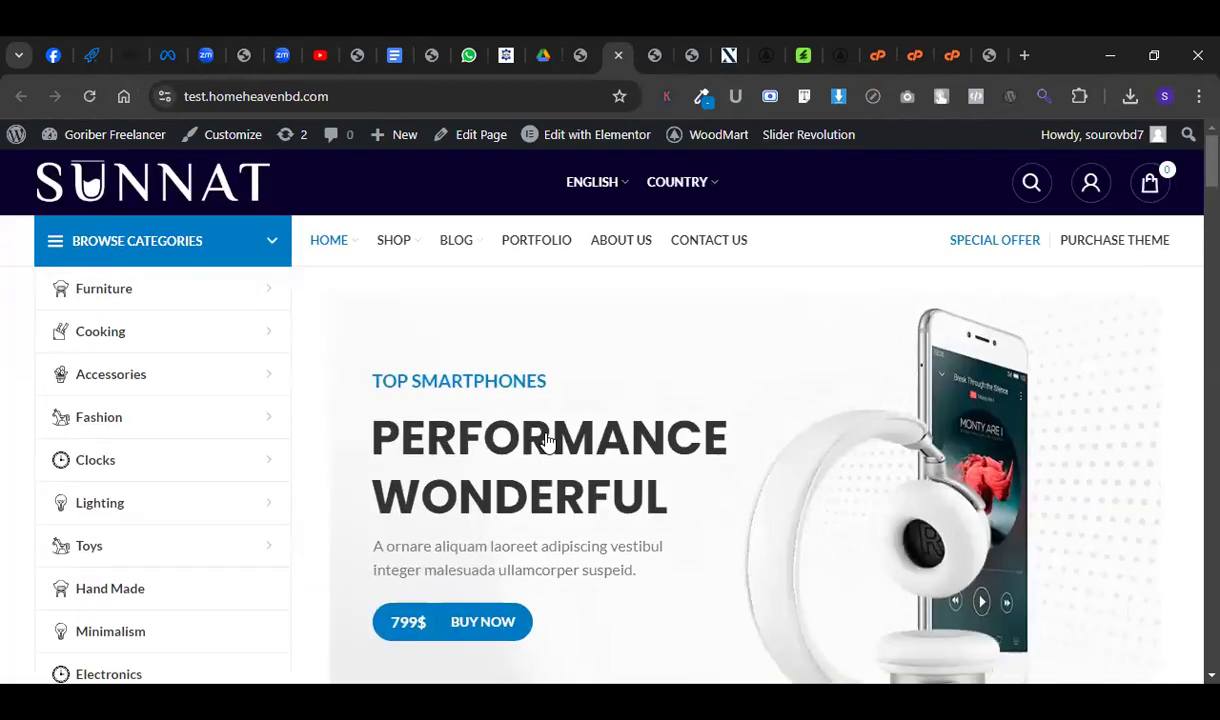
pyautogui.click(729, 55)
pyautogui.click(654, 55)
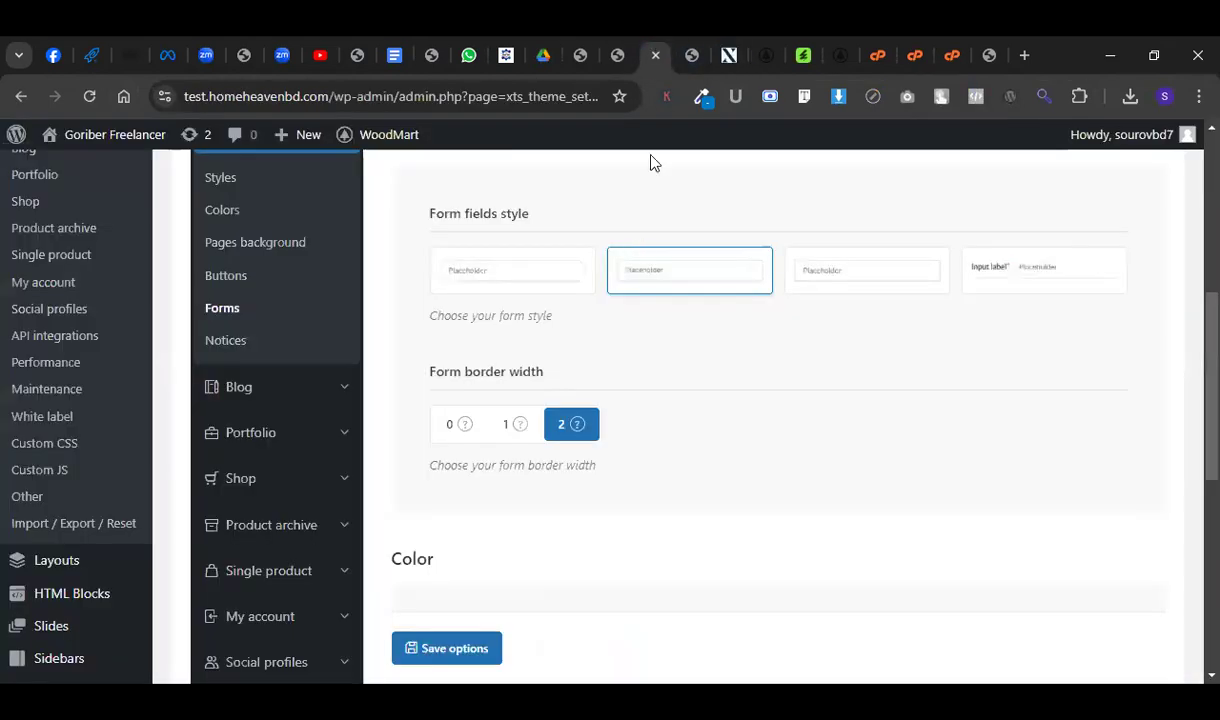
pyautogui.click(618, 55)
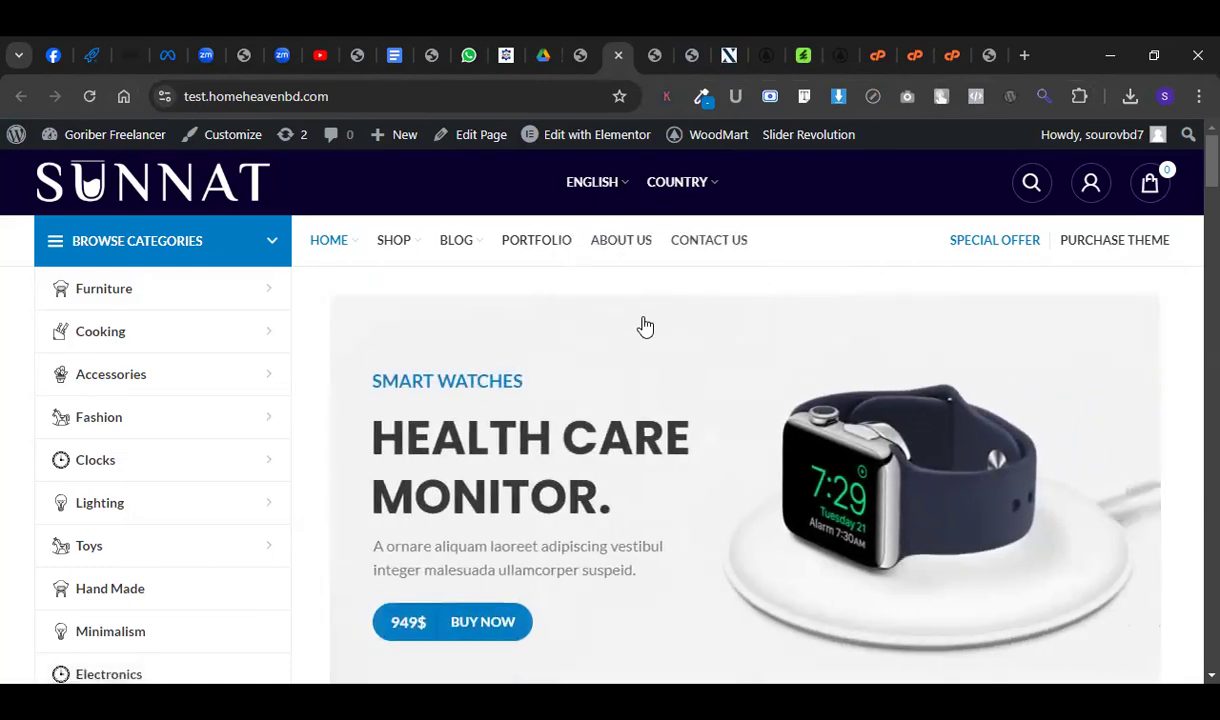
pyautogui.scroll(-5, 630, 440)
pyautogui.scroll(5, 633, 444)
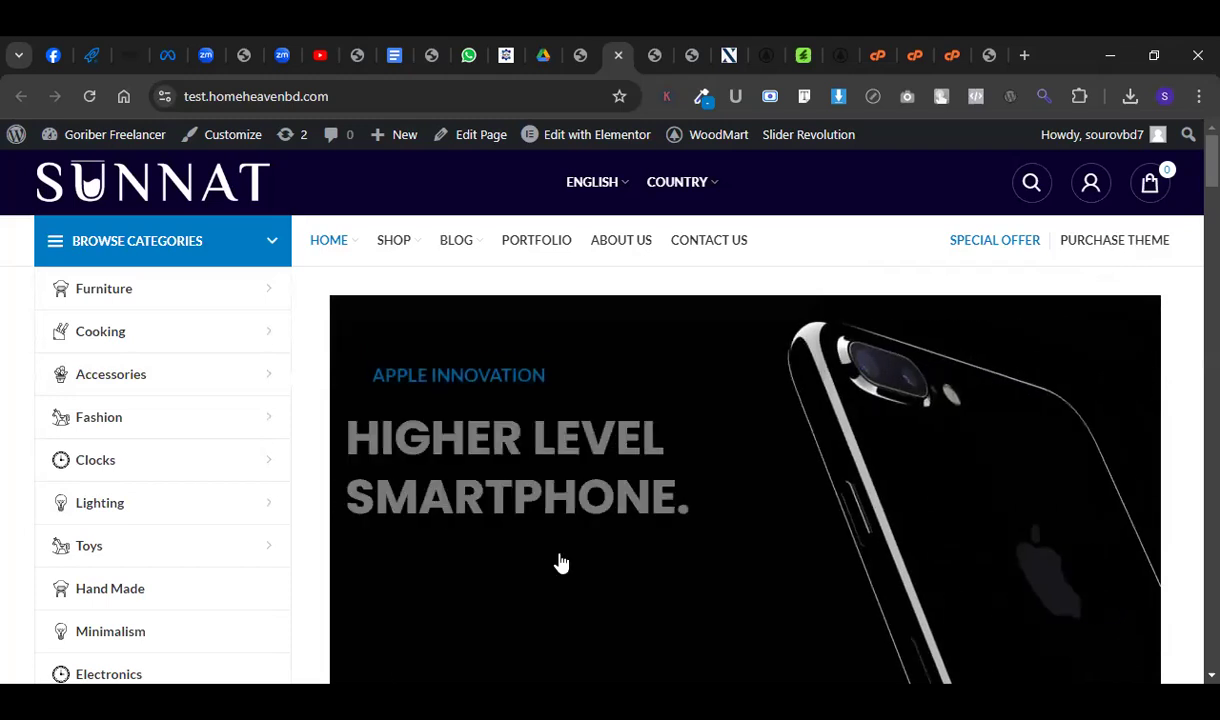
# Inspect the Header bottom elements in the header builder and compare them with the category and menu row on the homepage.
pyautogui.click(578, 48)
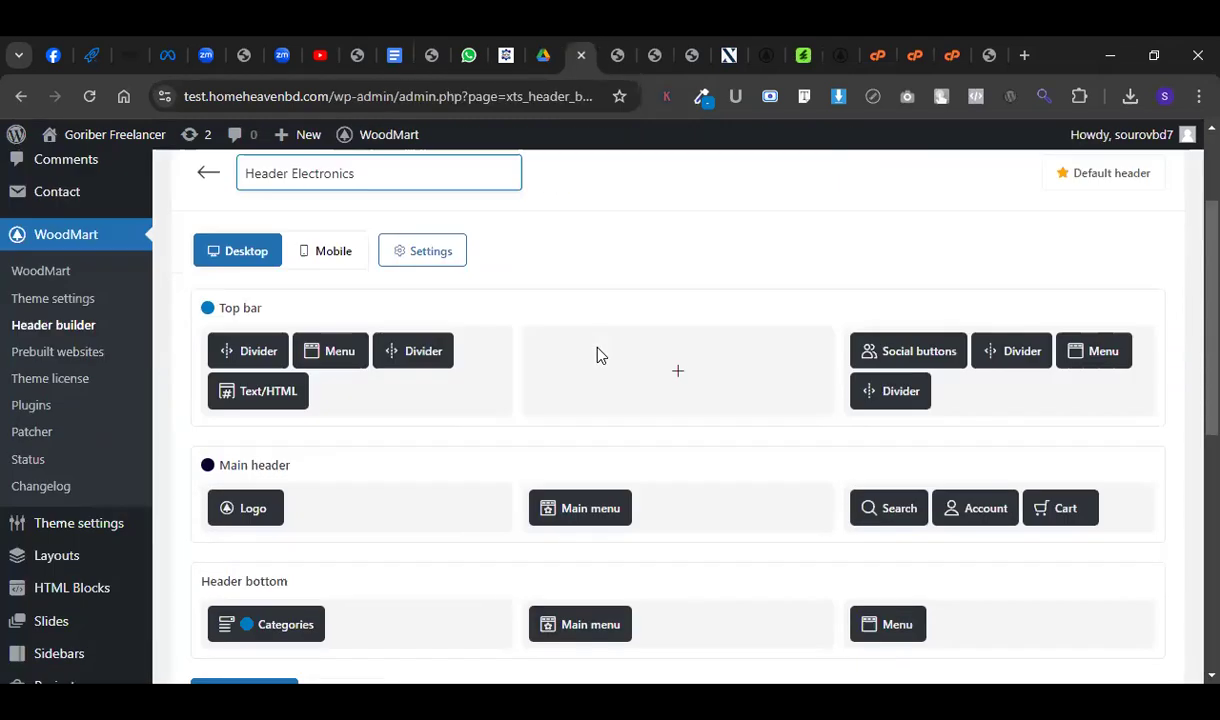
pyautogui.scroll(-3, 599, 354)
pyautogui.scroll(1, 340, 340)
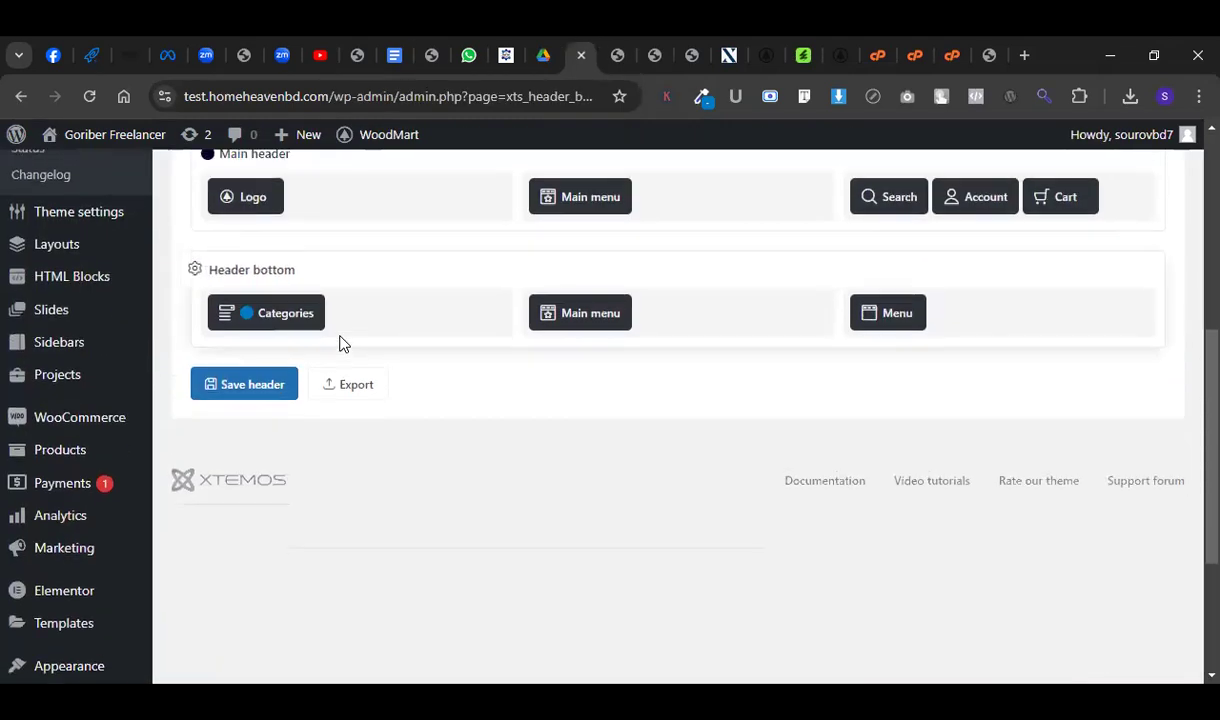
pyautogui.moveTo(615, 412)
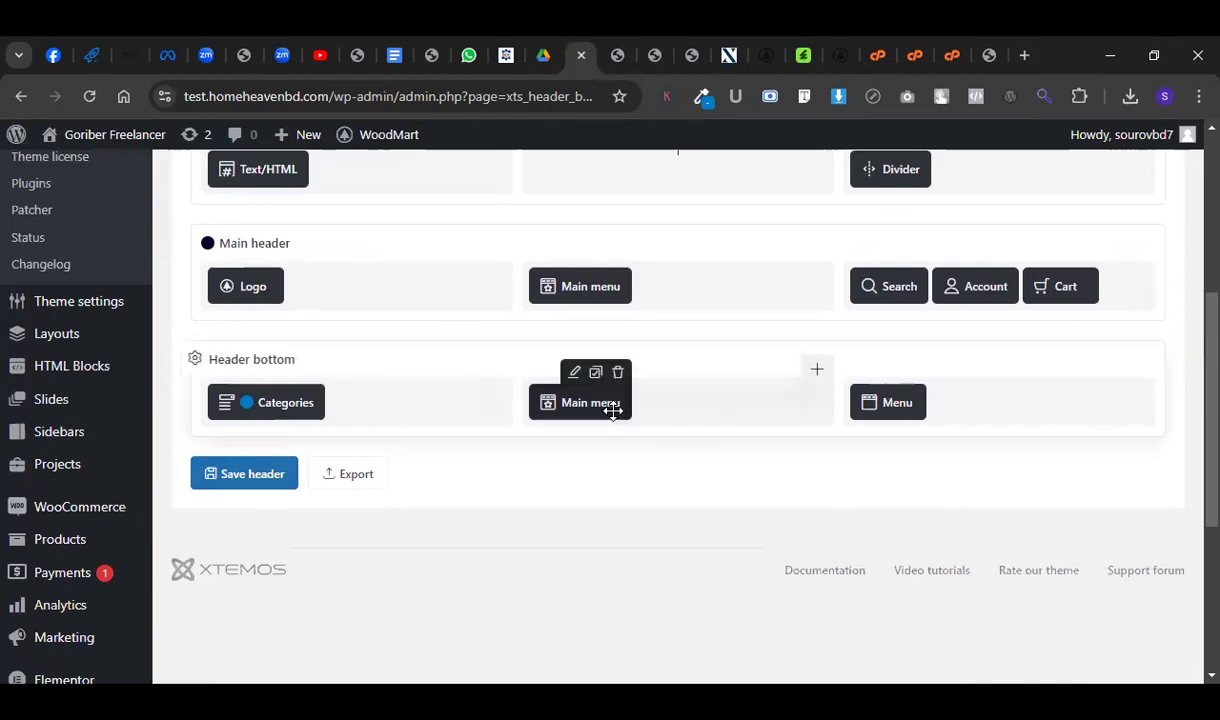
pyautogui.hotkey('ctrl', 'Tab')
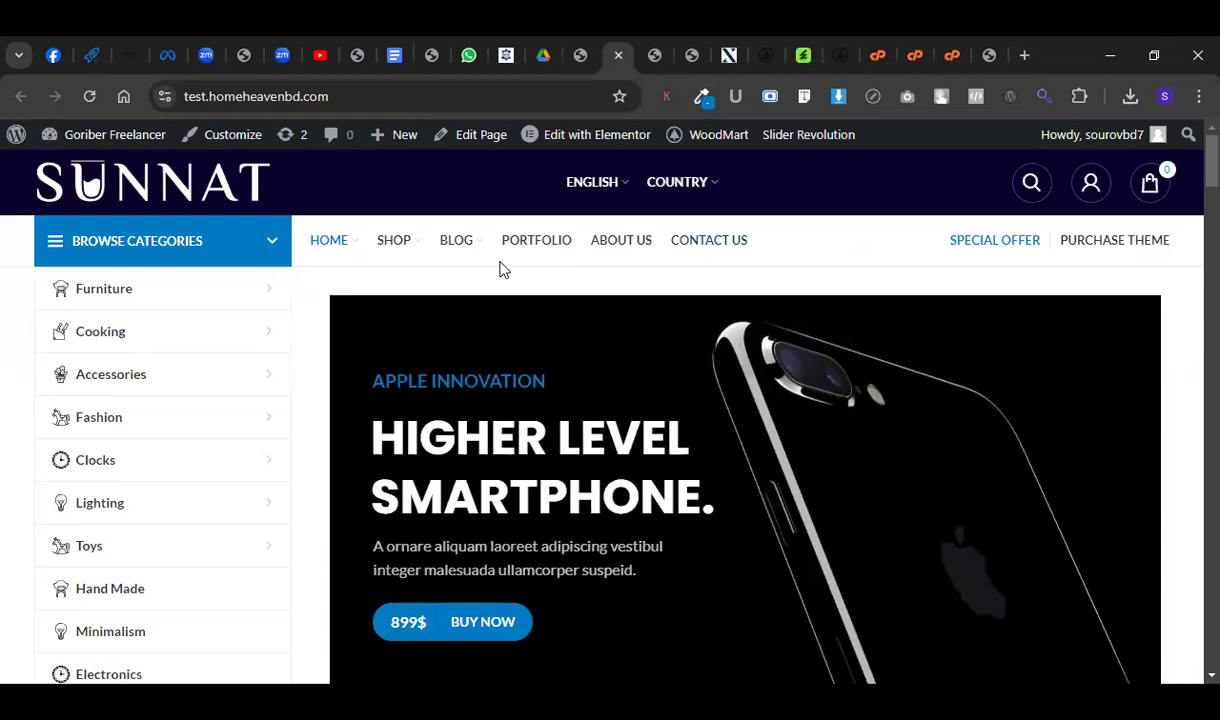
pyautogui.click(567, 44)
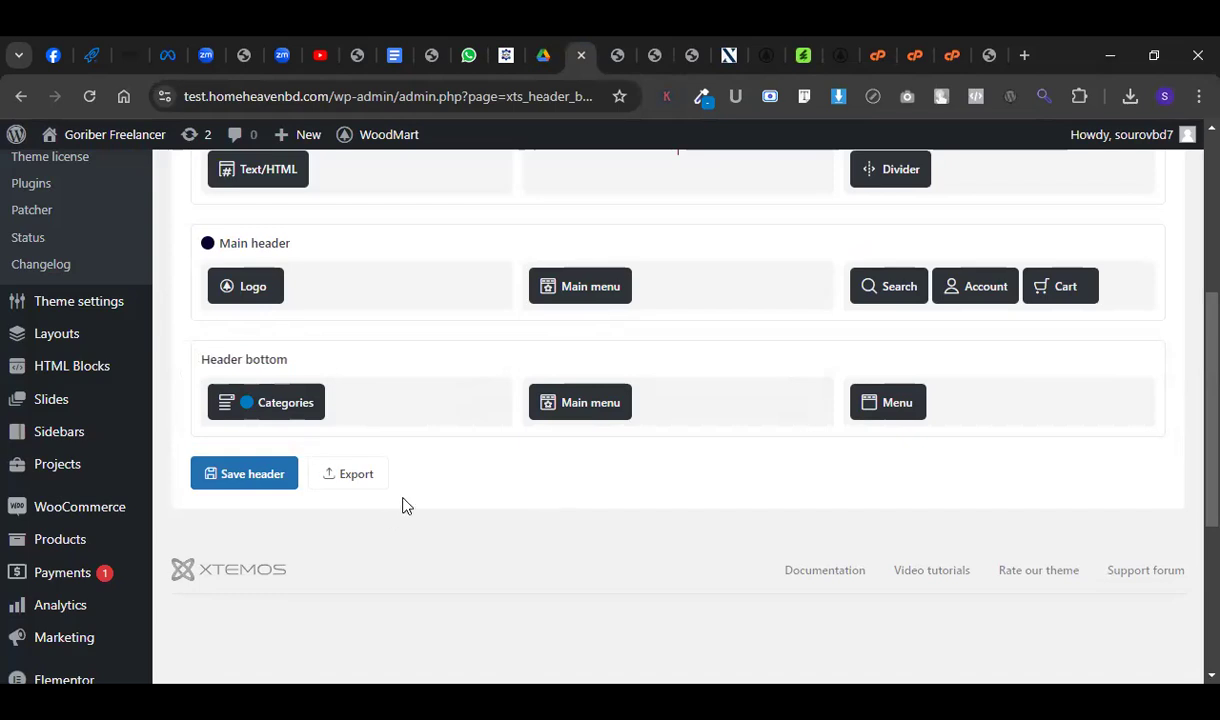
# Find the Gear Time reference site among the open pages and examine its header and Browse Categories row.
pyautogui.click(690, 50)
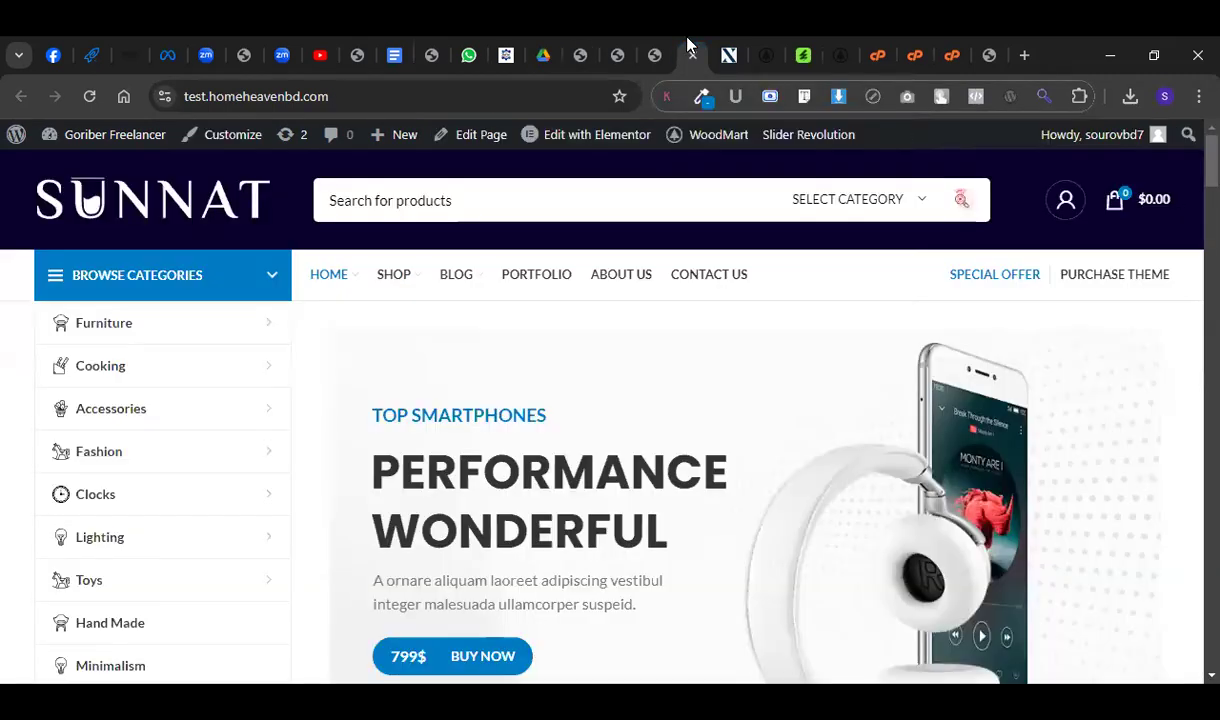
pyautogui.click(976, 54)
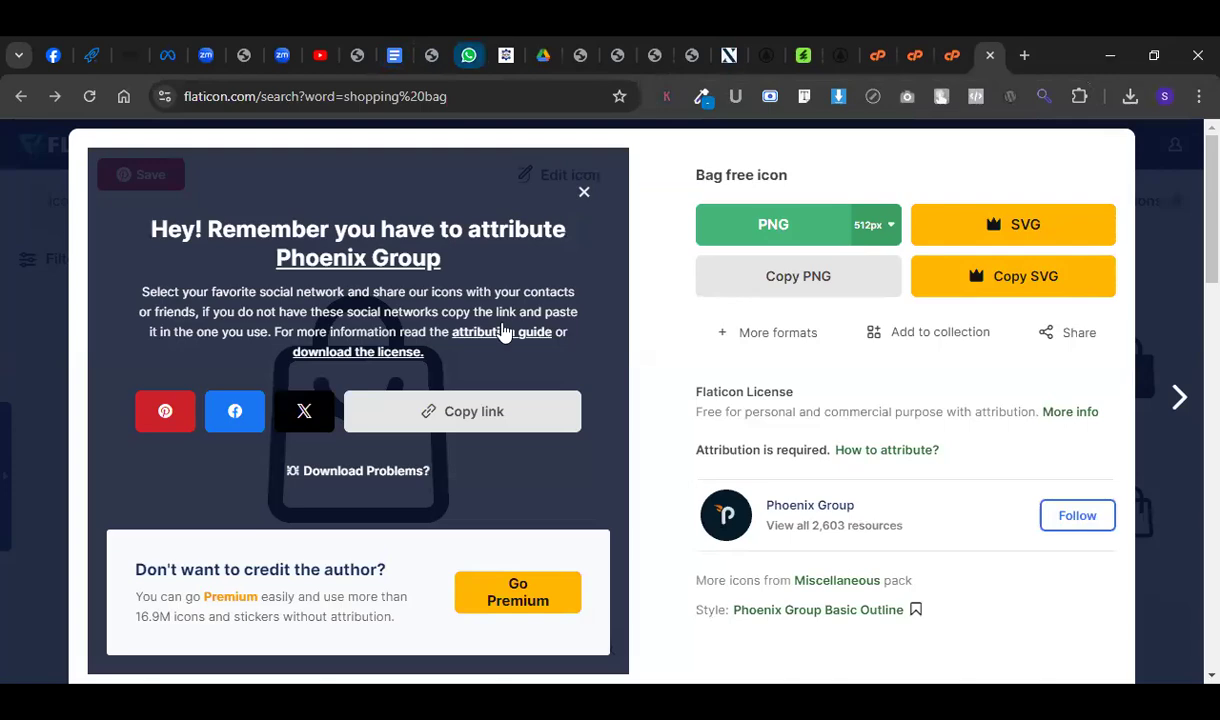
pyautogui.click(505, 55)
pyautogui.moveTo(262, 222)
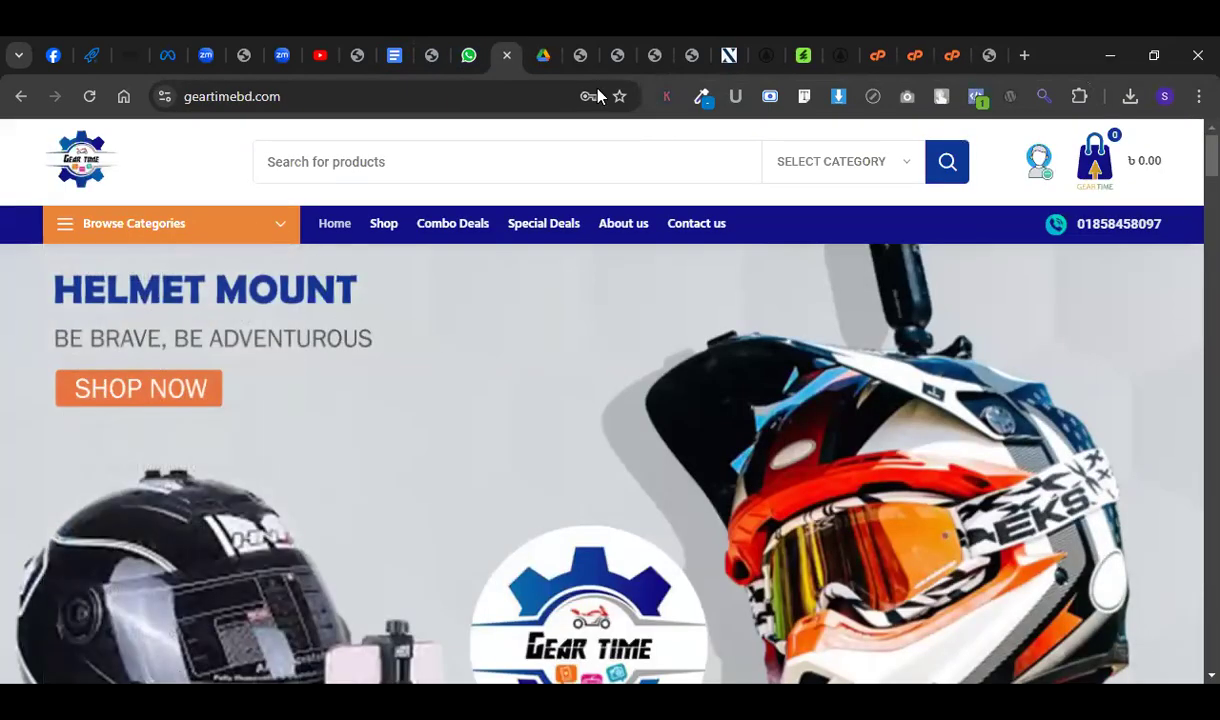
# Return to the header builder, review the Header bottom row's general settings and close them without changes.
pyautogui.click(572, 50)
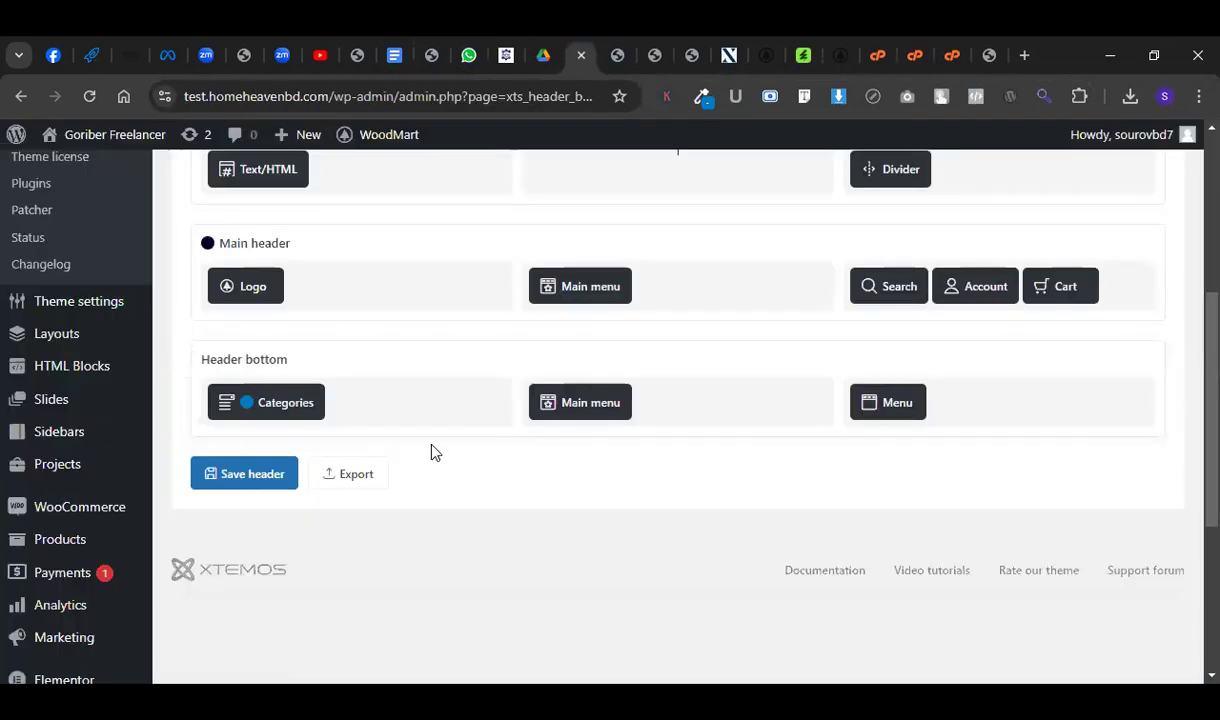
pyautogui.click(194, 358)
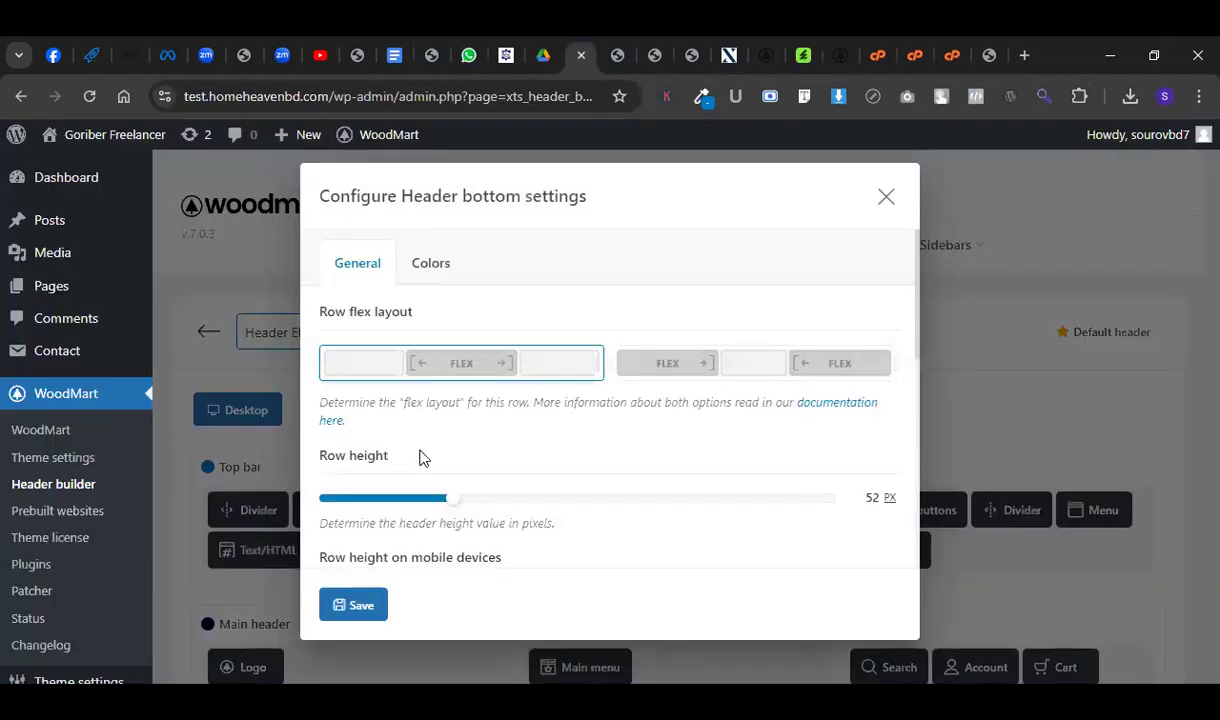
pyautogui.click(886, 196)
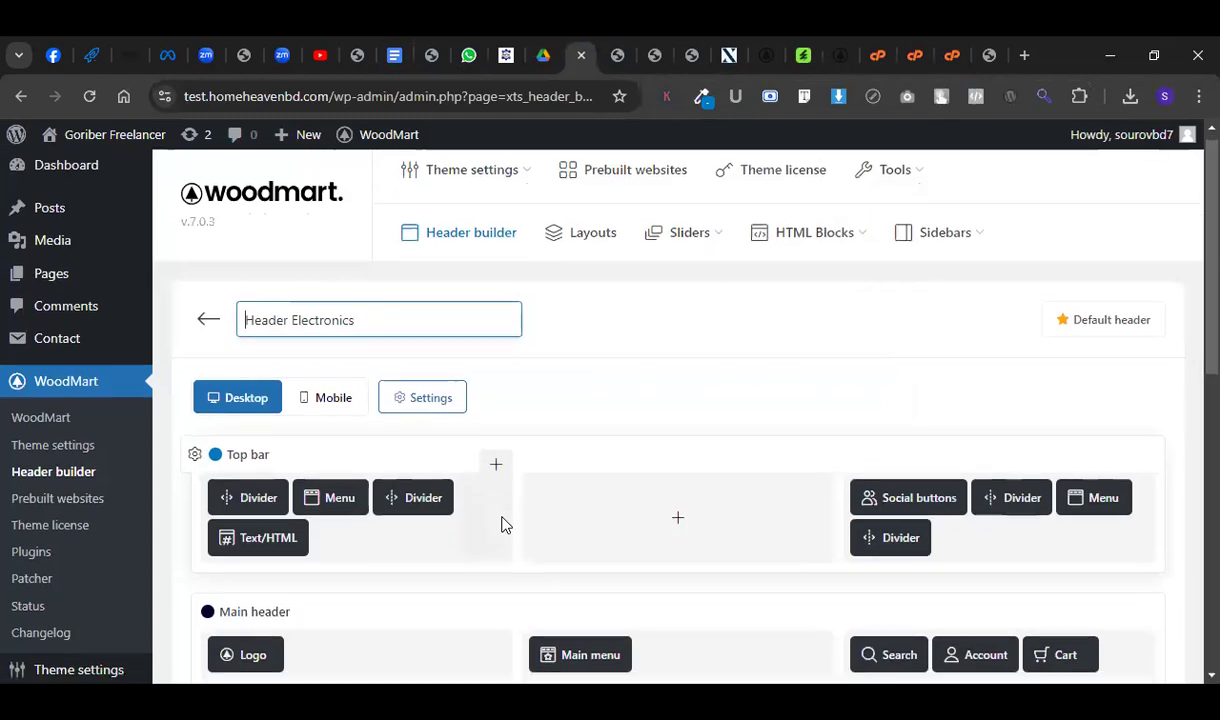
pyautogui.scroll(-5, 505, 525)
# Compare the homepage's bottom header row with the expanded Browse Categories menu on the Gear Time site.
pyautogui.click(615, 55)
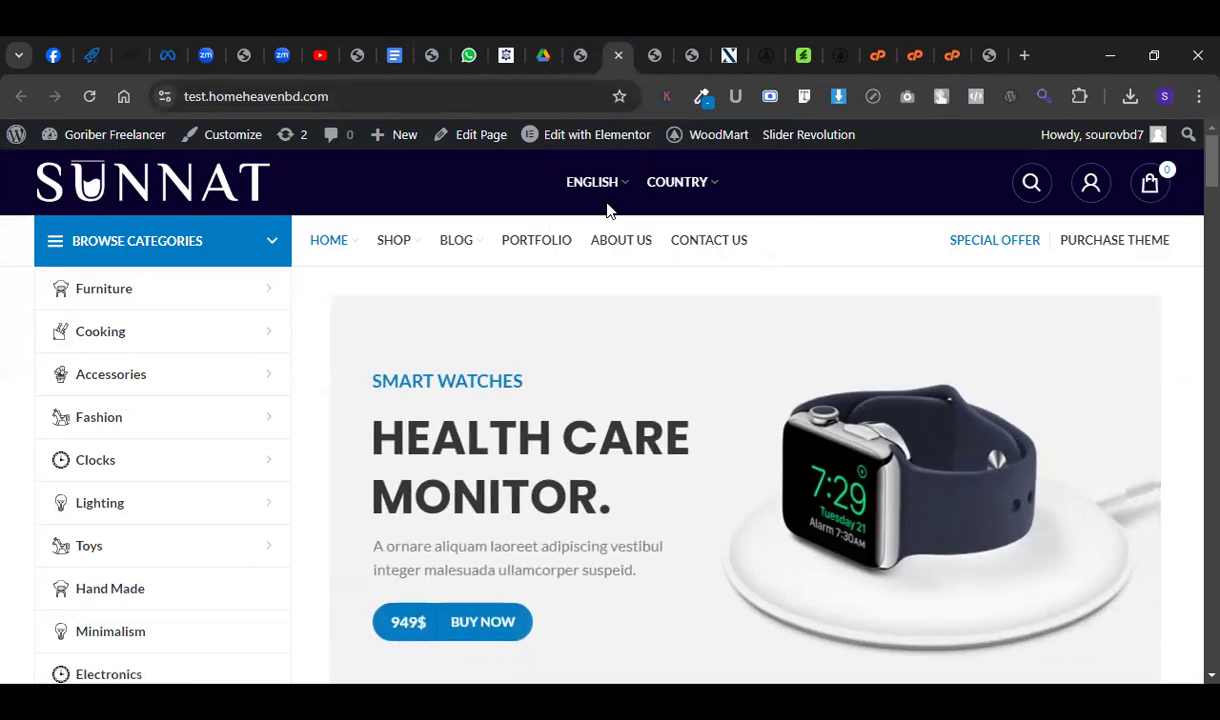
pyautogui.click(584, 53)
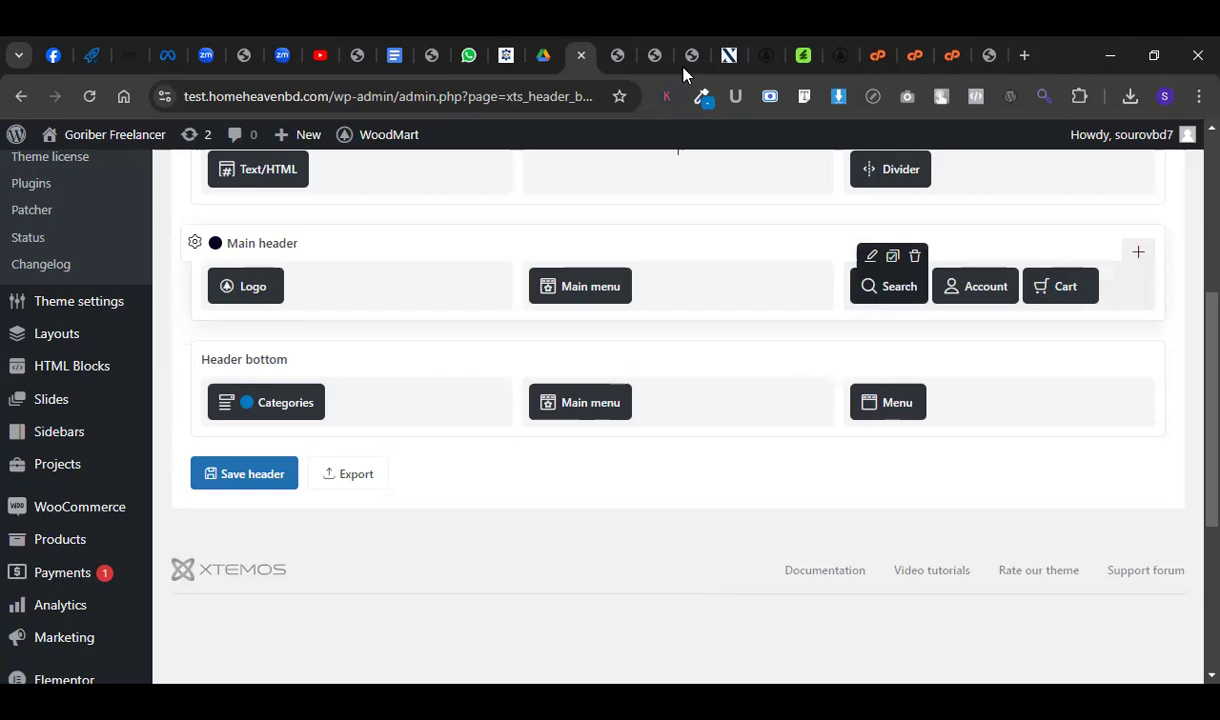
pyautogui.click(500, 55)
pyautogui.moveTo(220, 232)
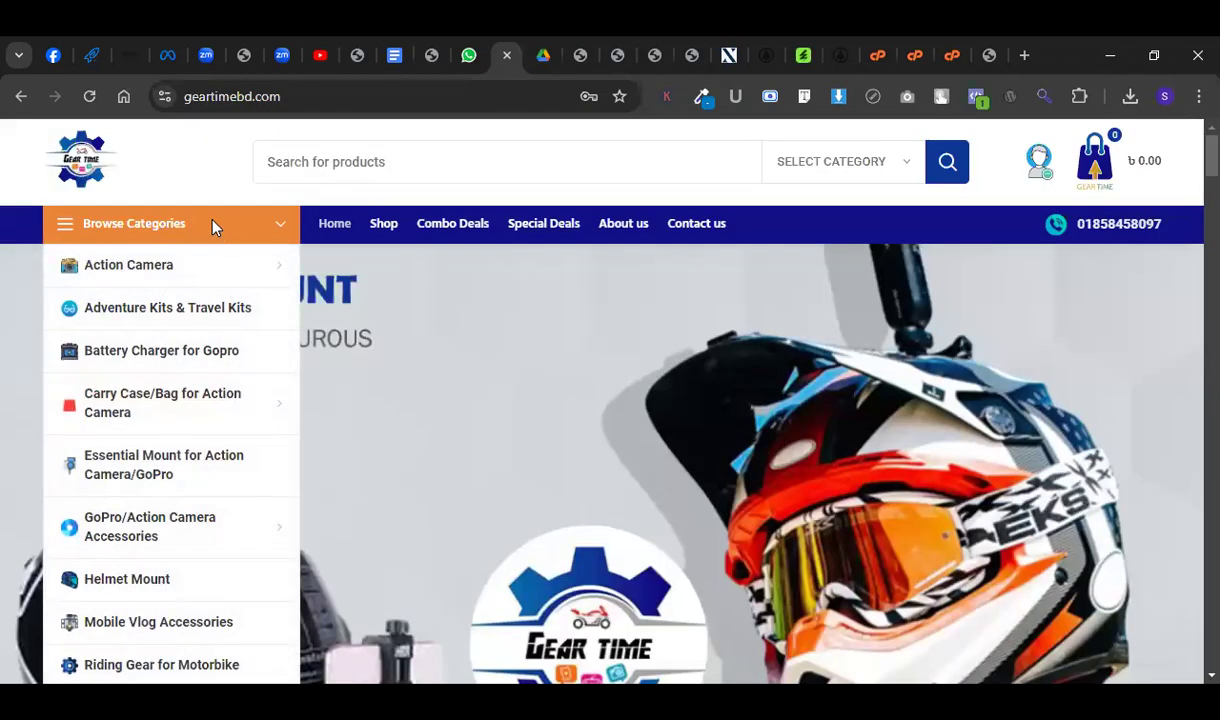
# Open the Categories element's settings in the header builder and review its design, menu, icon type and mouse event options.
pyautogui.click(588, 50)
pyautogui.scroll(-5, 517, 482)
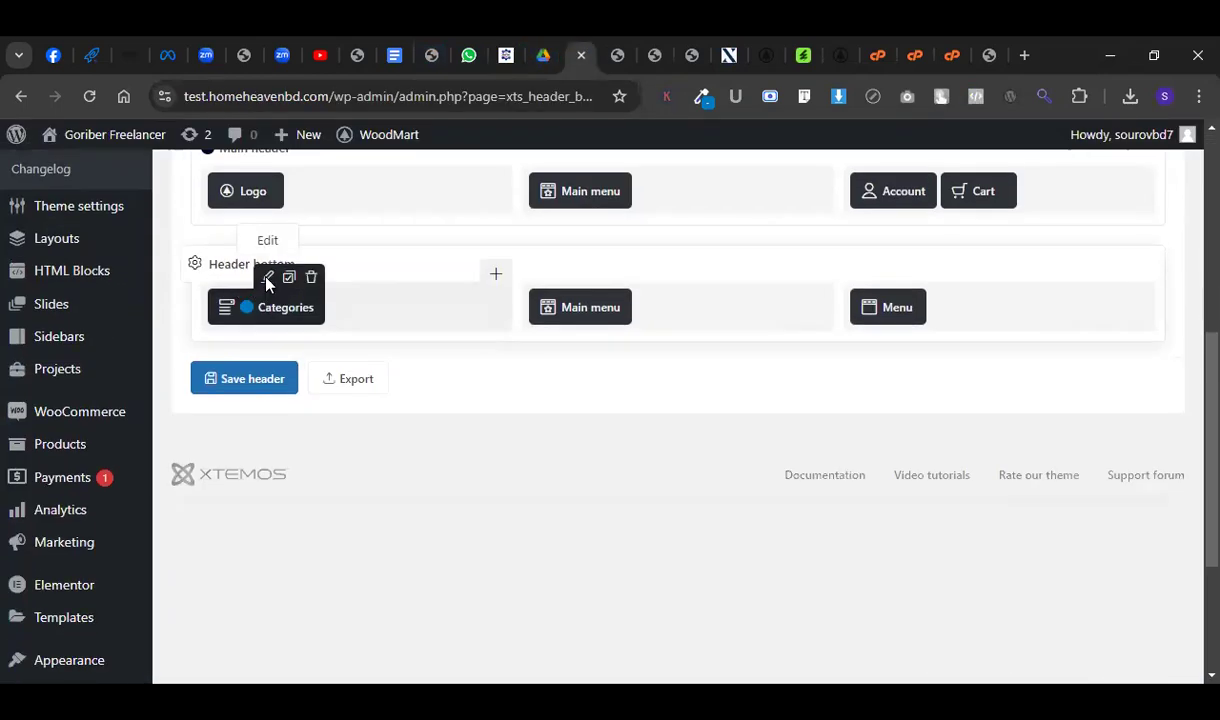
pyautogui.click(266, 278)
pyautogui.scroll(-1, 457, 452)
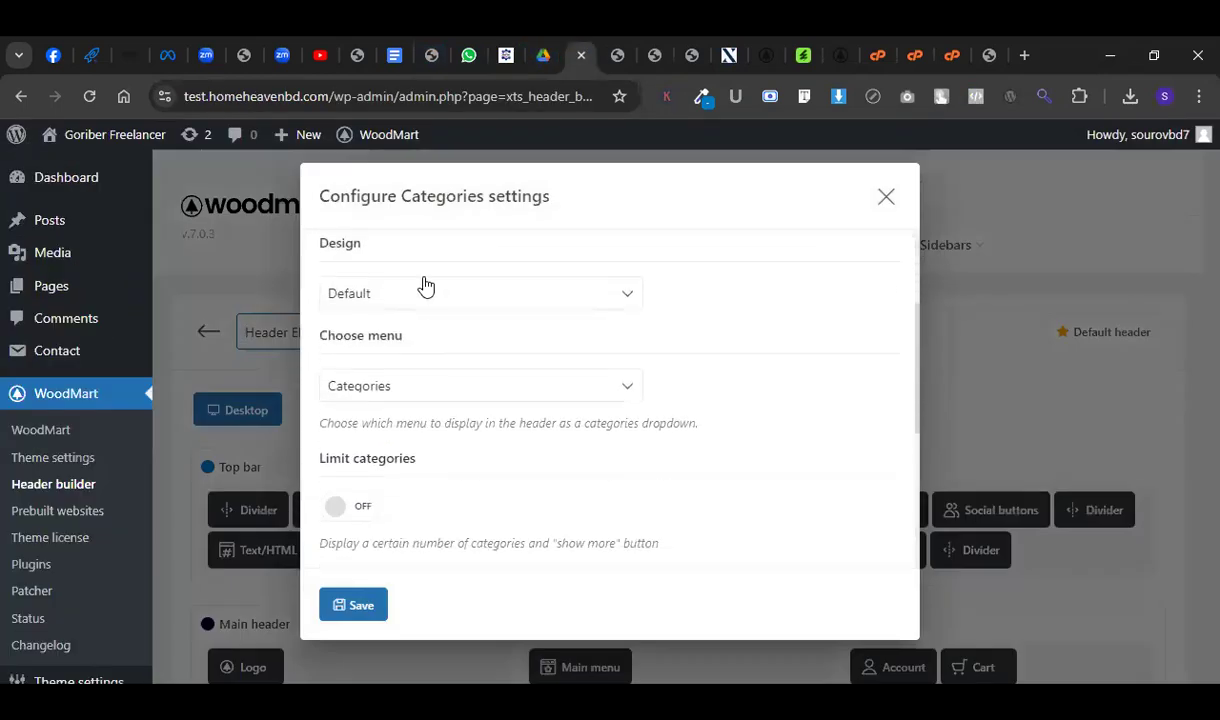
pyautogui.click(425, 303)
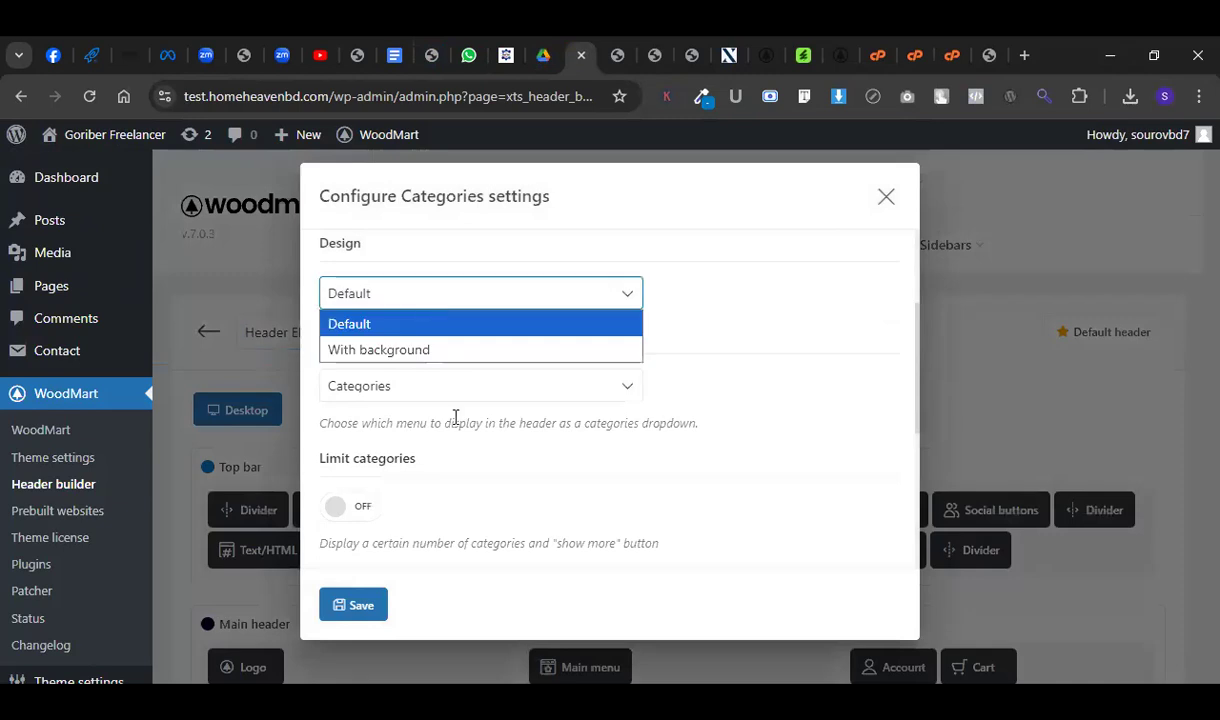
pyautogui.scroll(-5, 455, 420)
pyautogui.scroll(10, 455, 423)
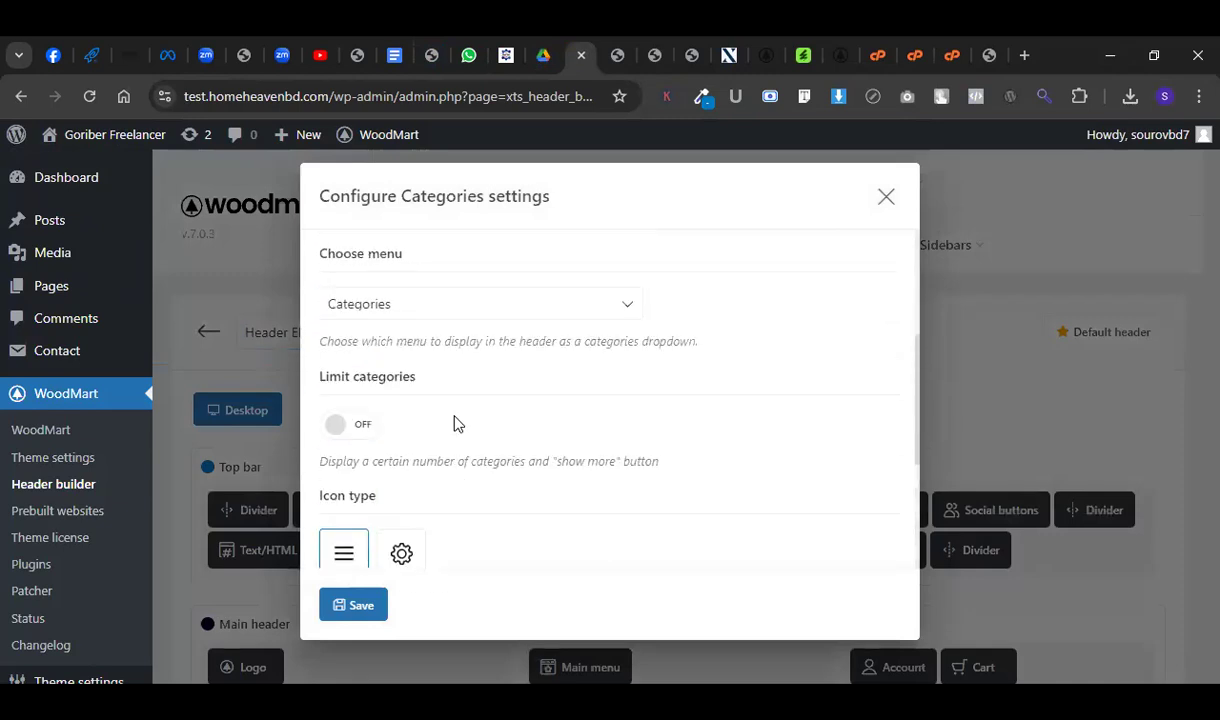
pyautogui.scroll(-4, 457, 401)
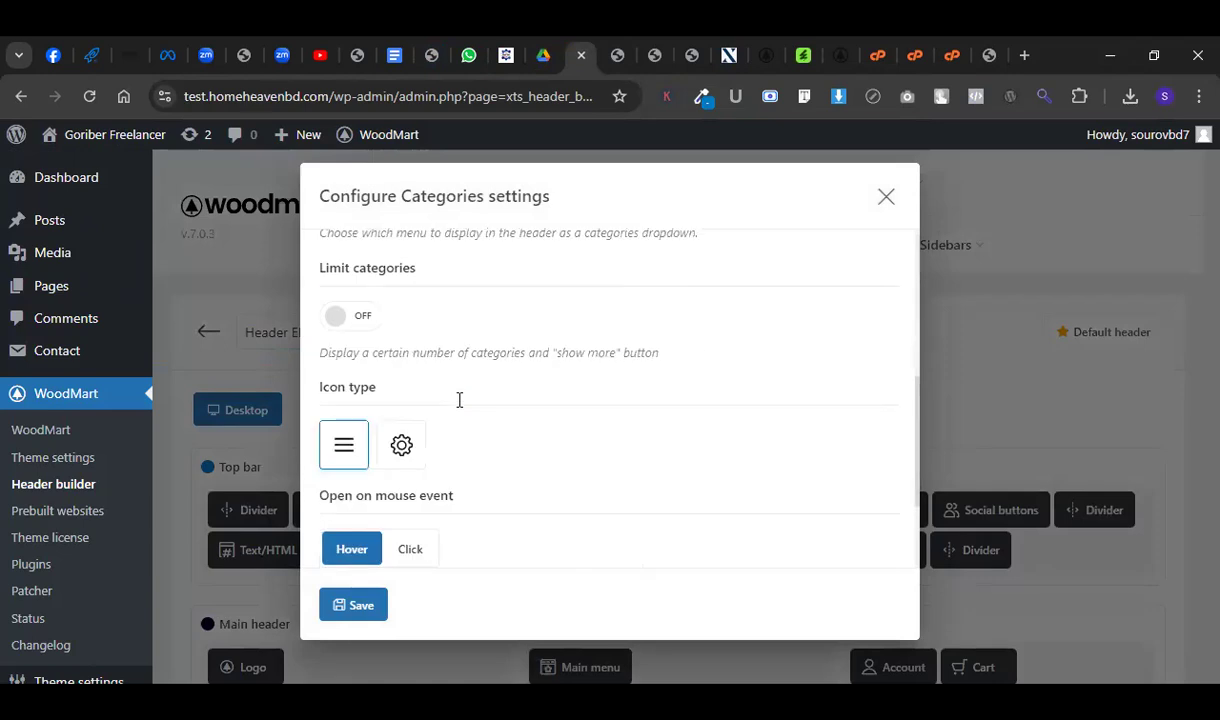
pyautogui.scroll(-2, 452, 442)
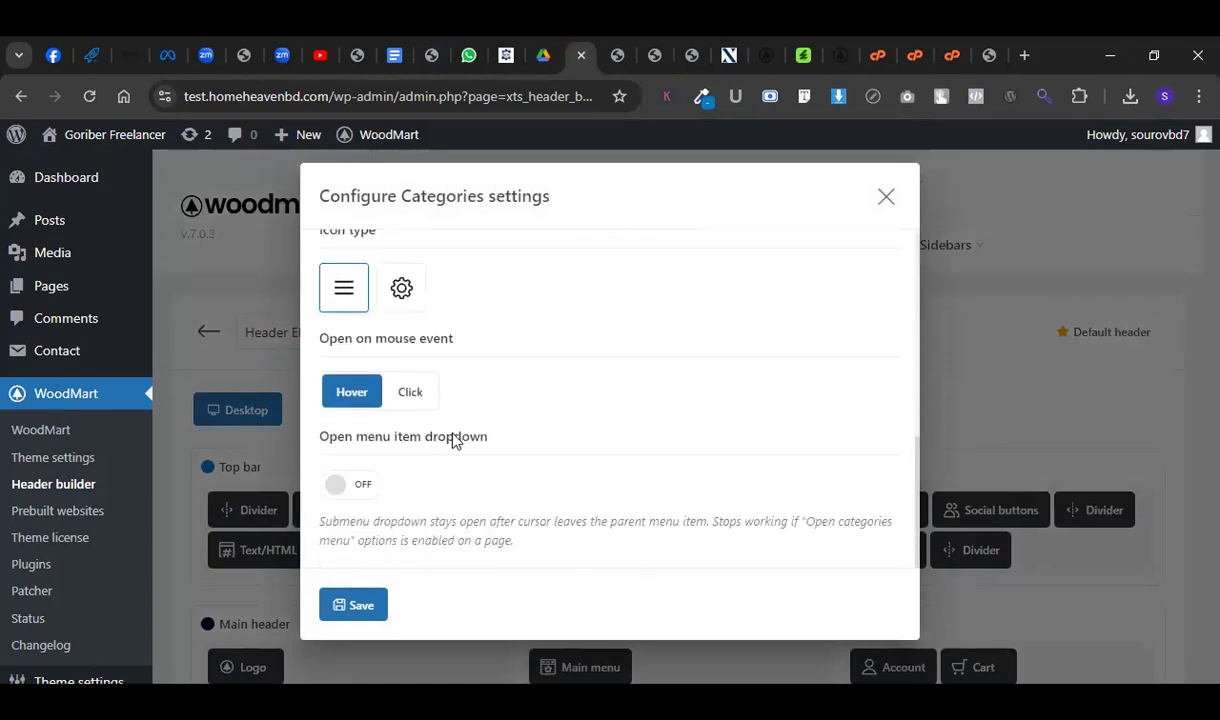
# Try the Open menu item dropdown option, switch it back off and save the Categories element settings.
pyautogui.click(345, 487)
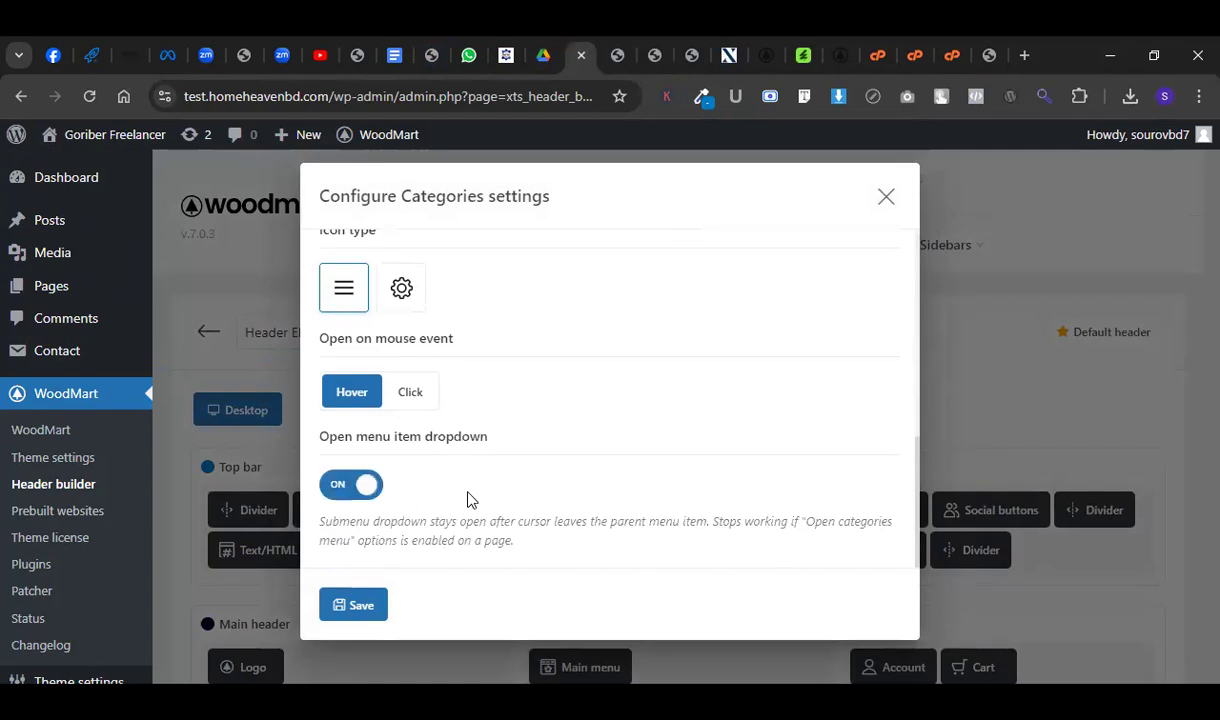
pyautogui.click(367, 490)
pyautogui.scroll(5, 465, 502)
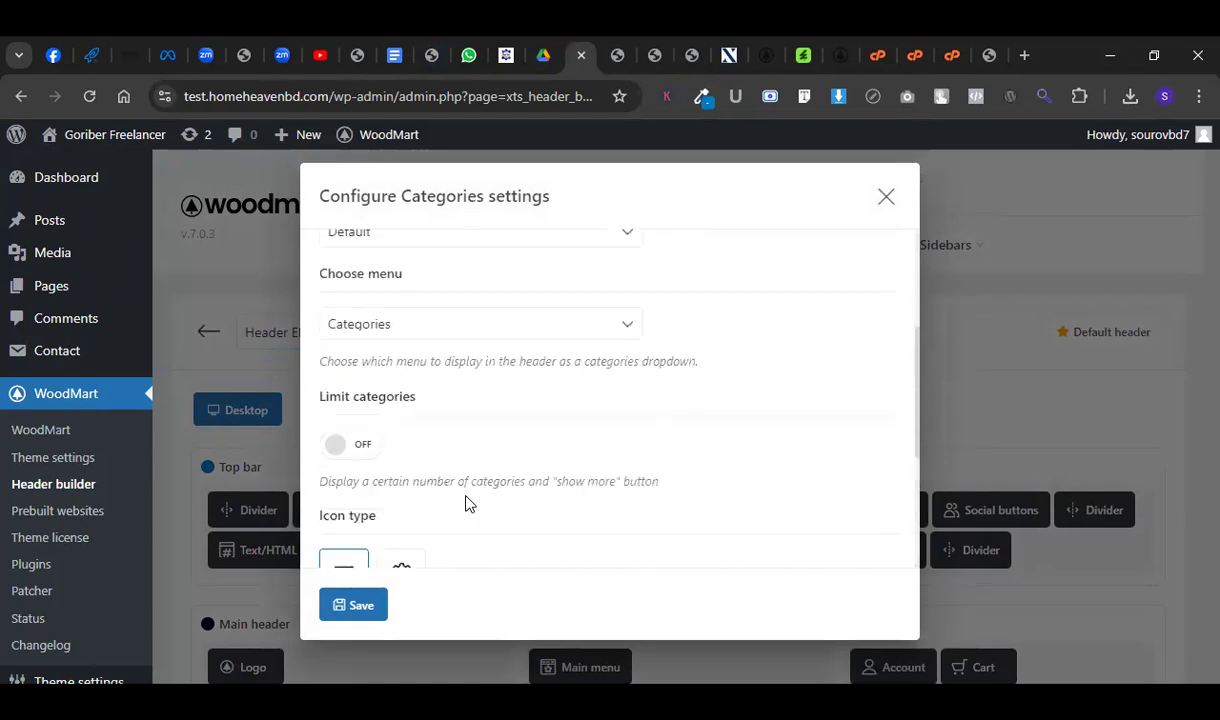
pyautogui.scroll(-3, 465, 502)
pyautogui.scroll(2, 465, 502)
pyautogui.scroll(-3, 465, 501)
pyautogui.scroll(3, 465, 501)
pyautogui.scroll(-3, 465, 501)
pyautogui.click(340, 612)
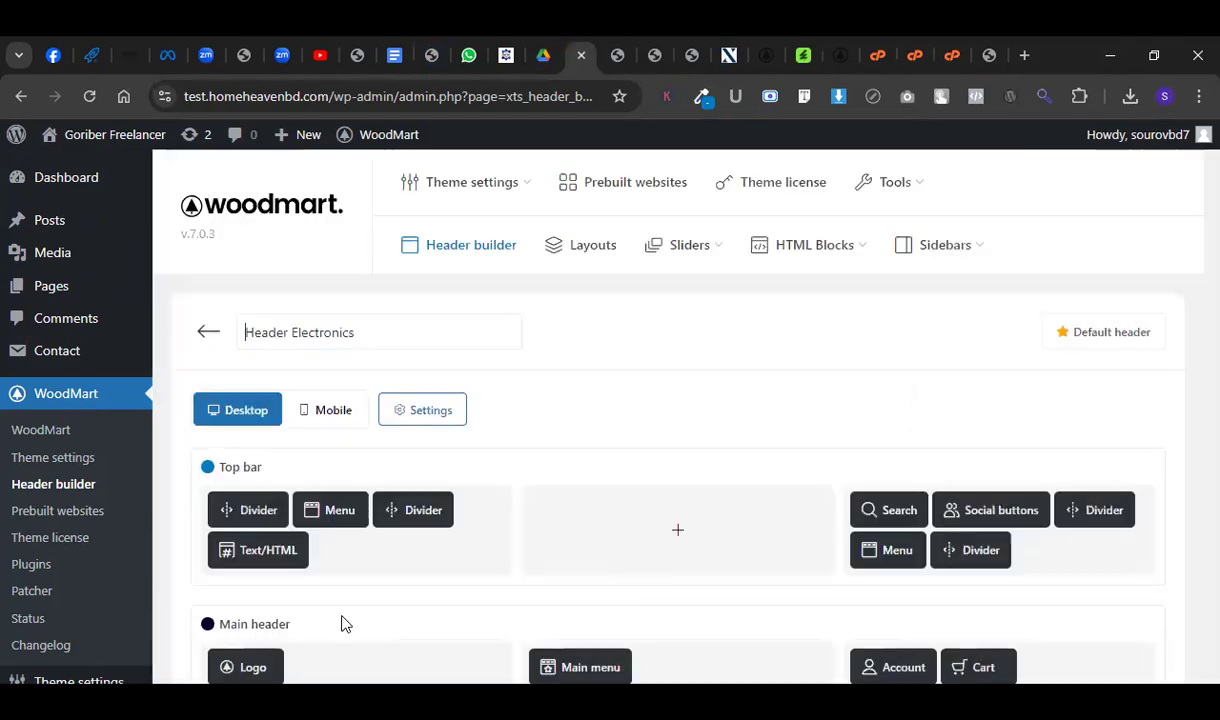
# Open the homepage's WordPress page editor in a new tab and find its header page settings.
pyautogui.click(607, 53)
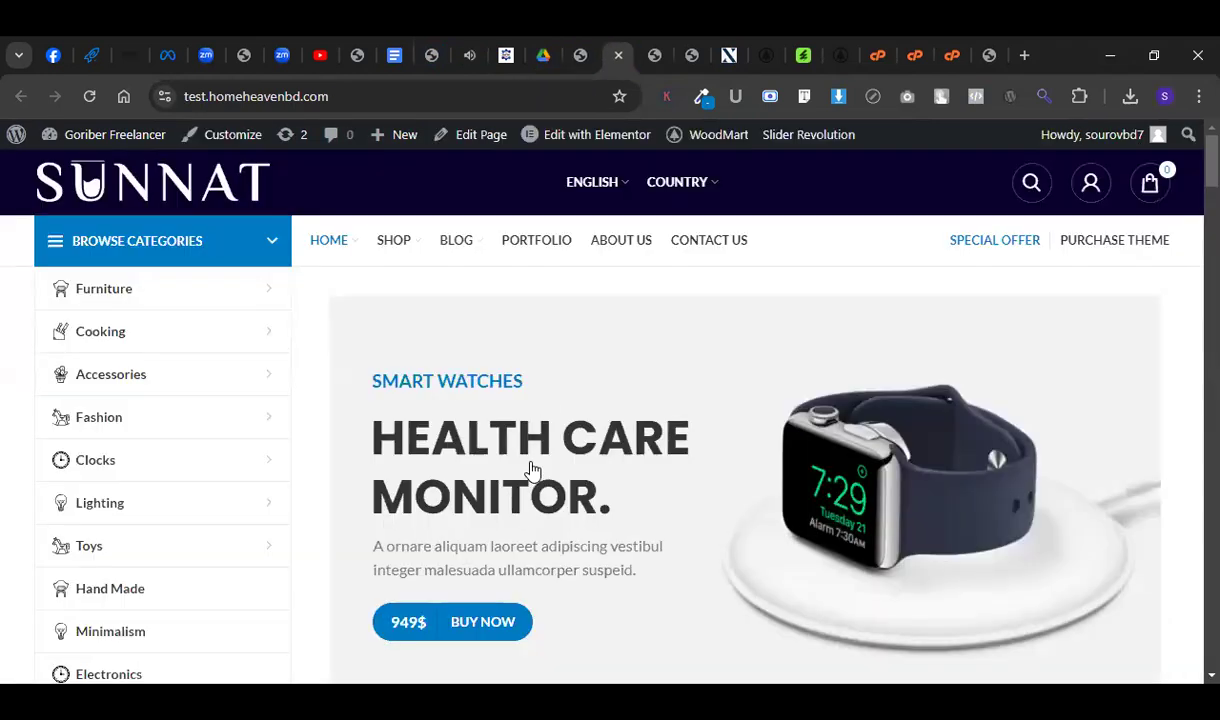
pyautogui.rightClick(484, 134)
pyautogui.click(242, 298)
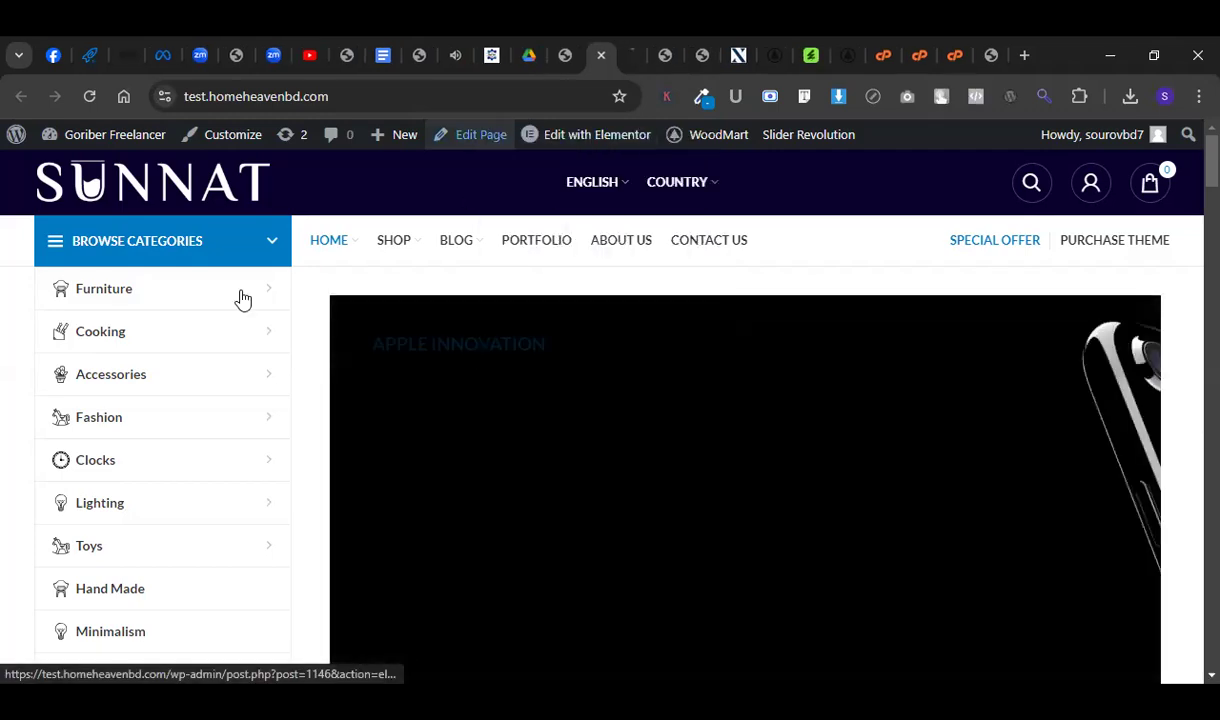
pyautogui.click(640, 50)
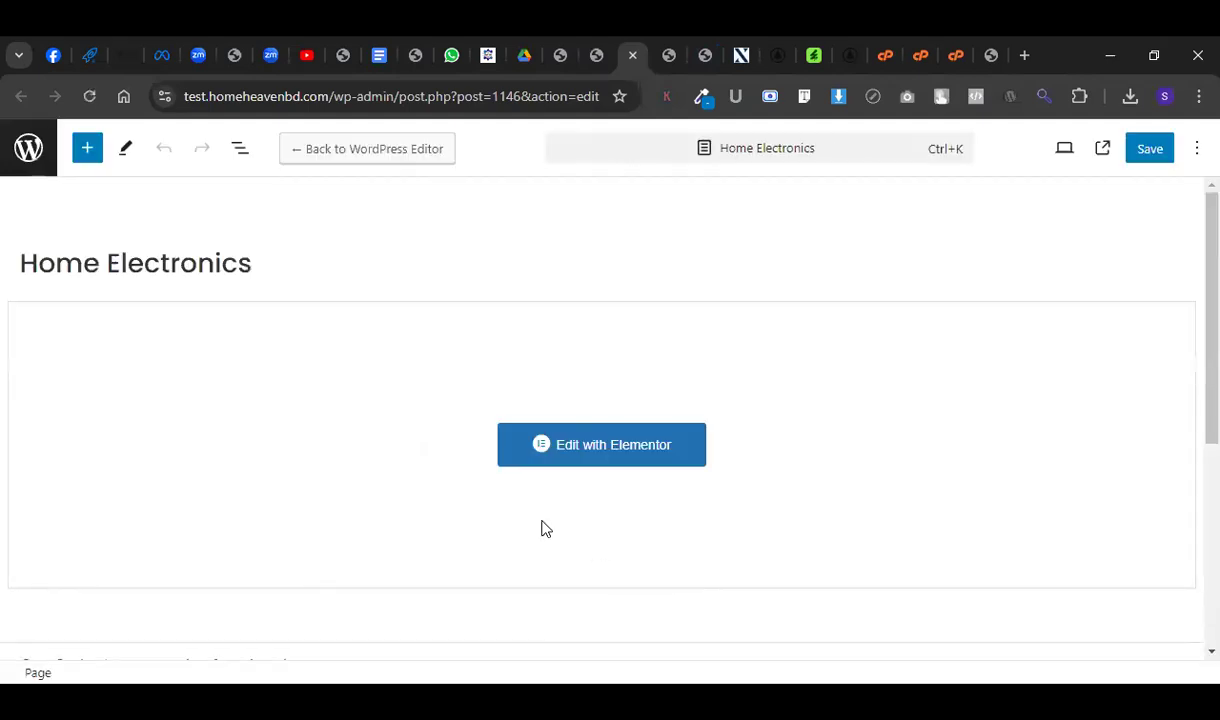
pyautogui.scroll(-4, 515, 405)
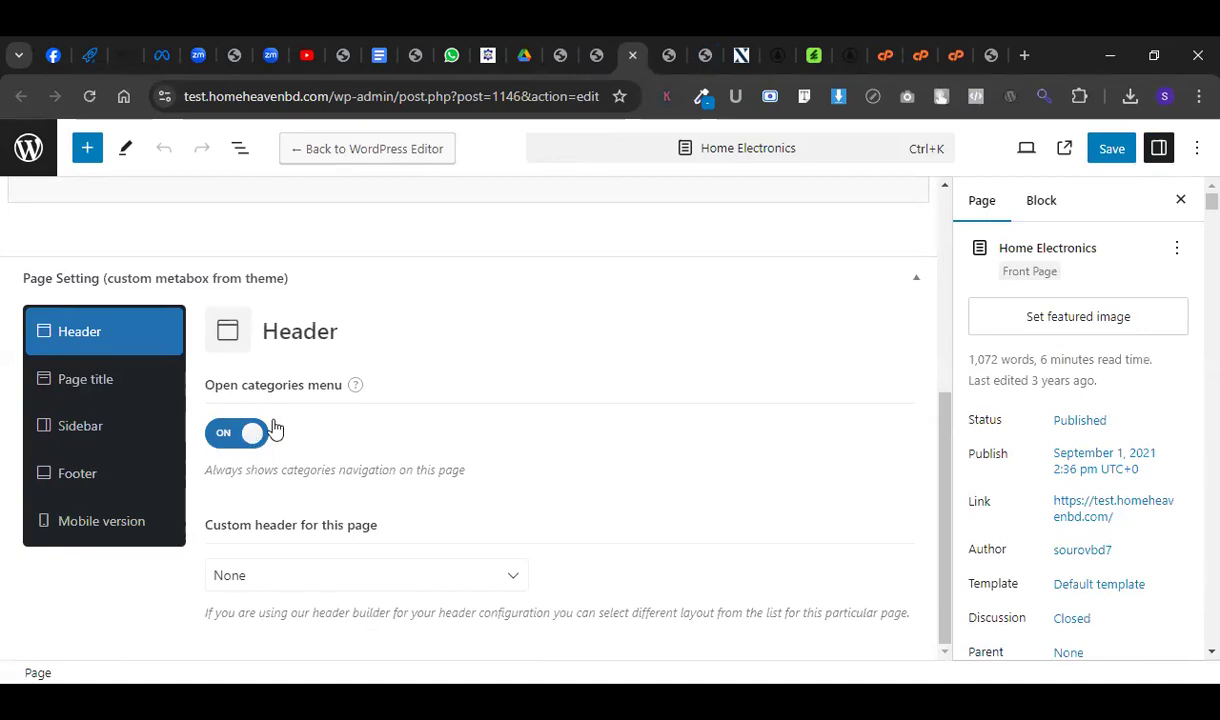
# Turn off Open categories menu for the Home Electronics page, save it and check the reloaded homepage.
pyautogui.click(226, 437)
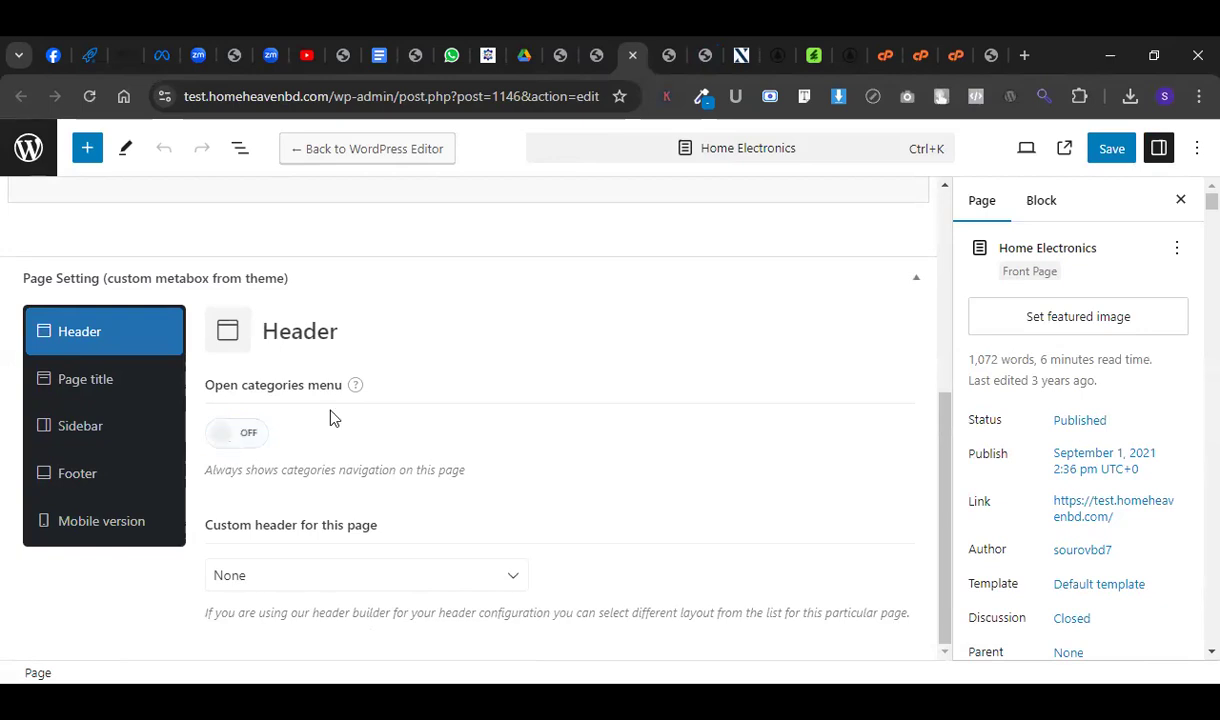
pyautogui.click(1111, 150)
pyautogui.click(555, 52)
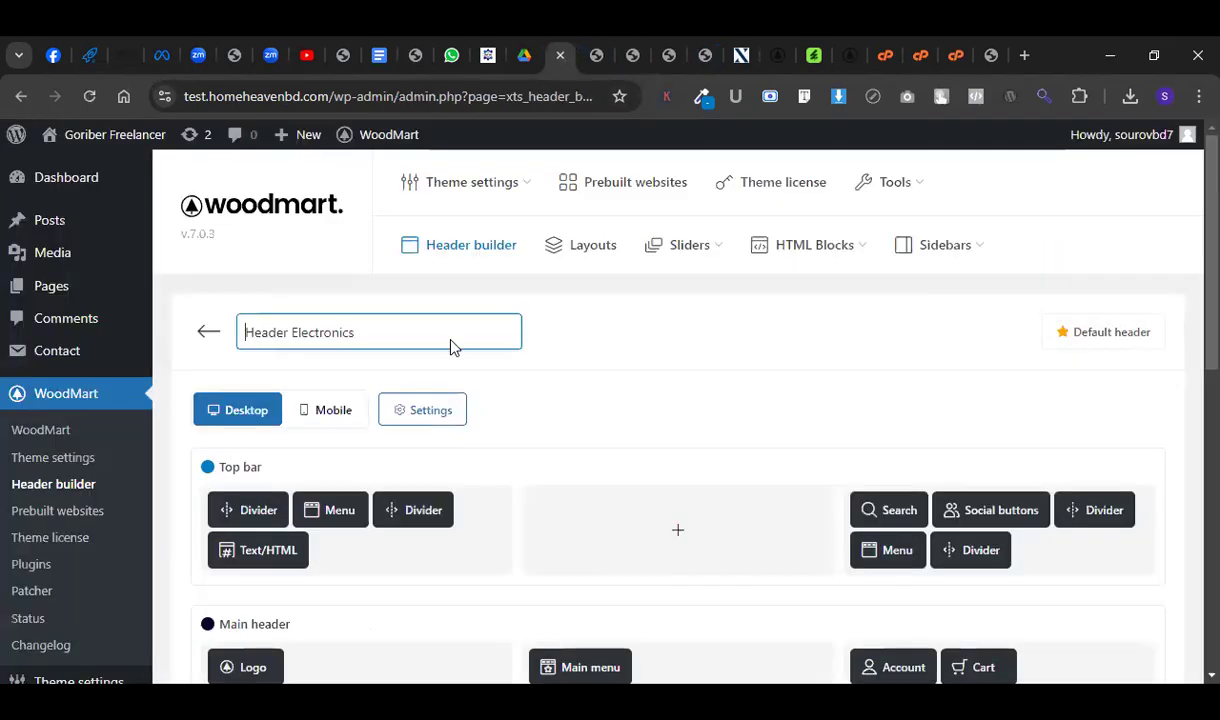
pyautogui.click(594, 47)
pyautogui.press('F5')
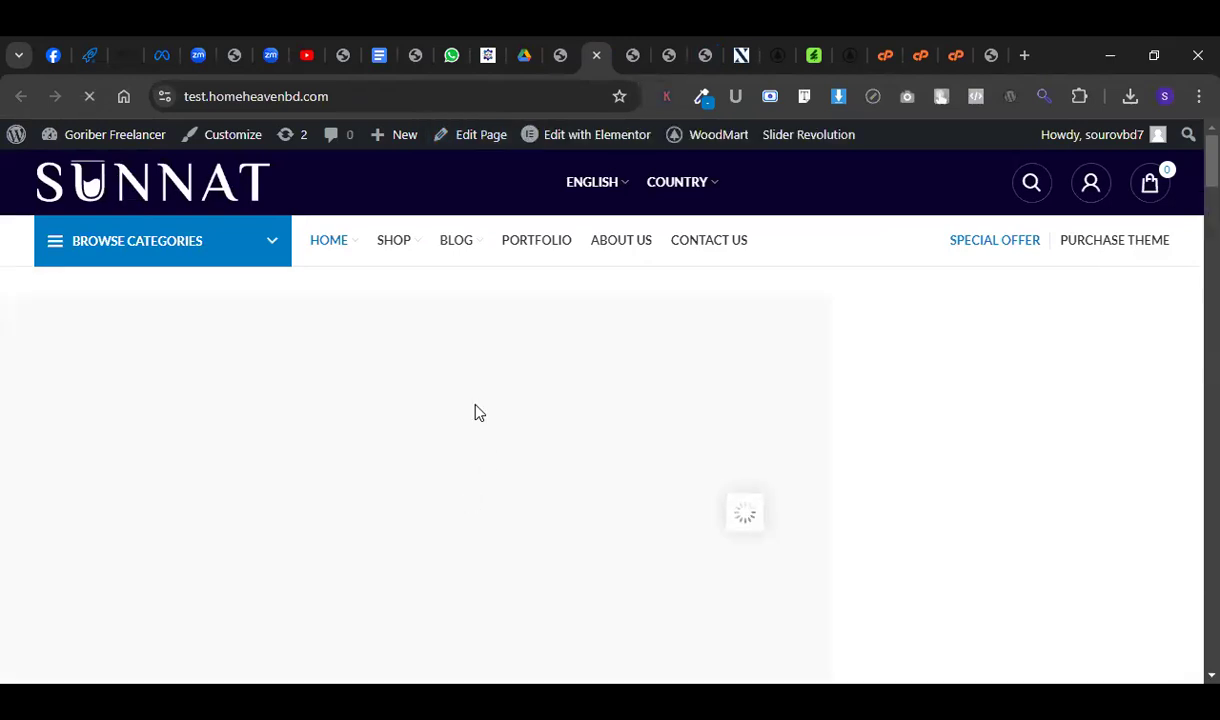
pyautogui.moveTo(236, 248)
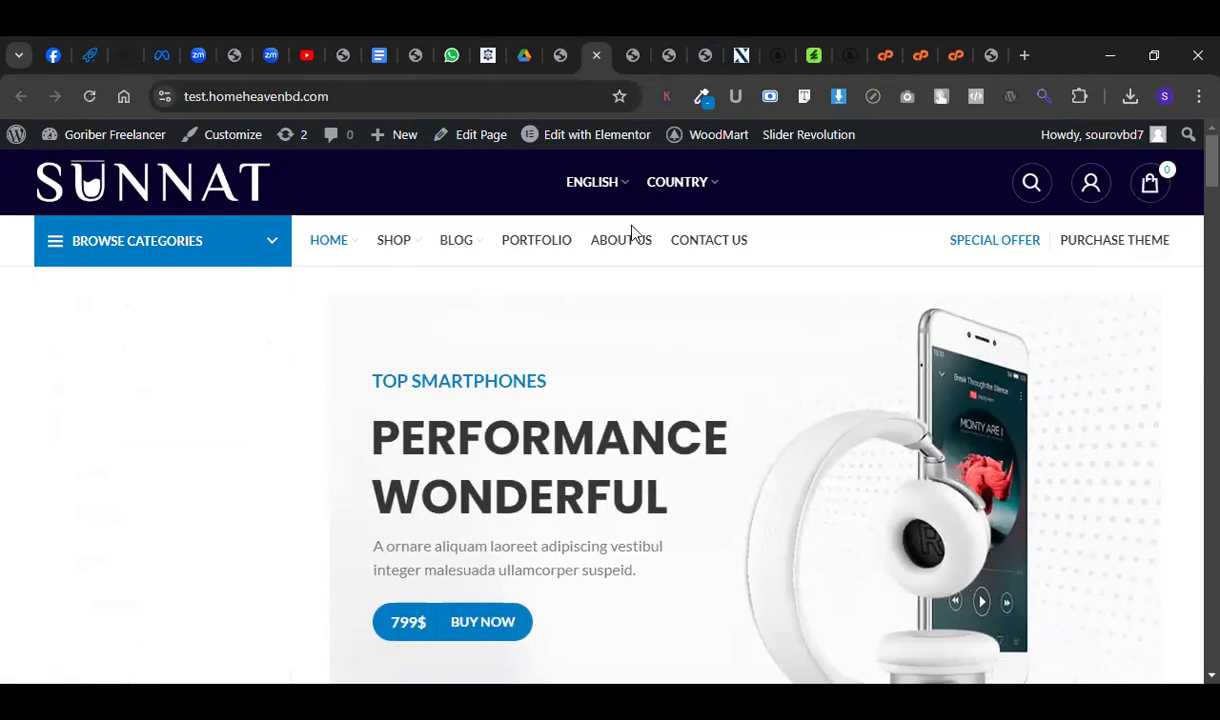
pyautogui.moveTo(617, 200)
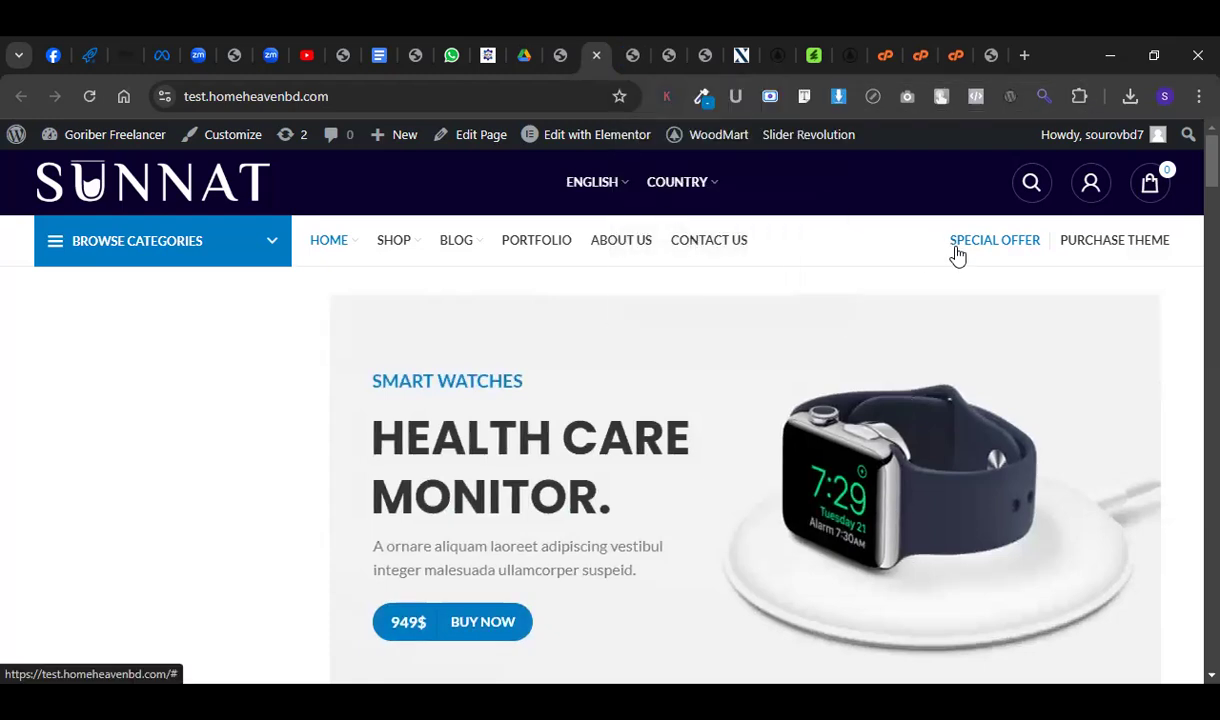
# Turn Open categories menu back on for the Home Electronics page, save it and review the reloaded homepage.
pyautogui.click(632, 55)
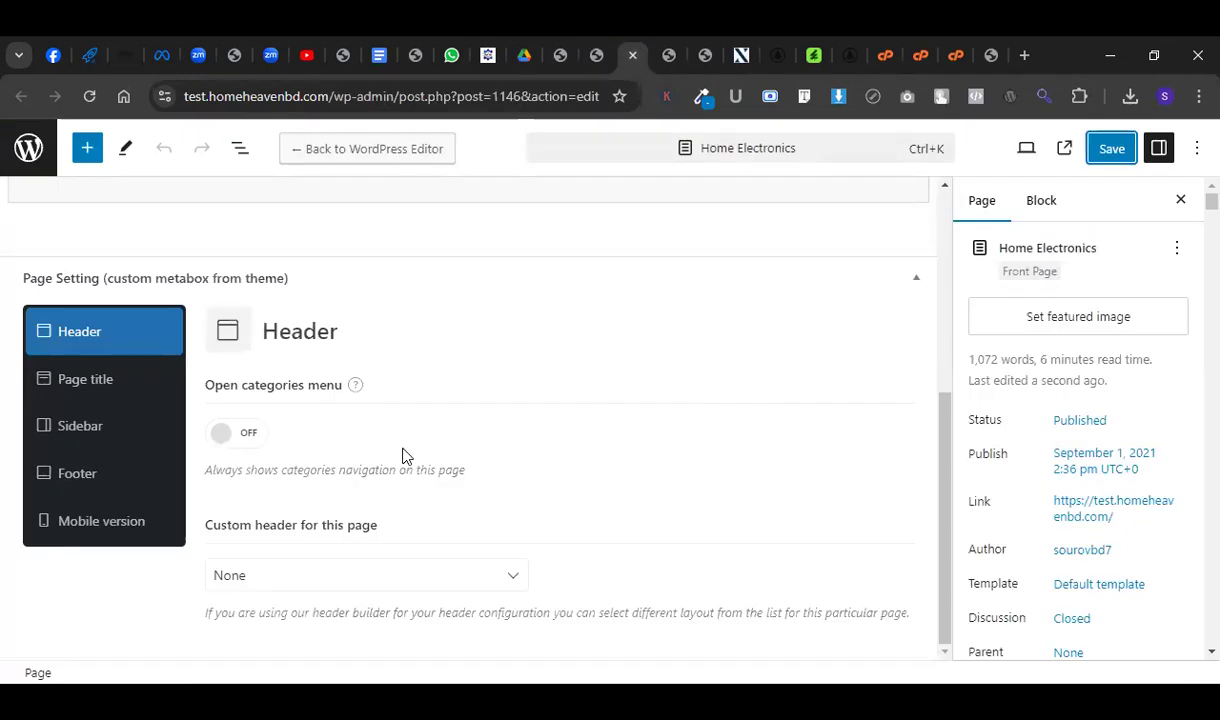
pyautogui.click(234, 438)
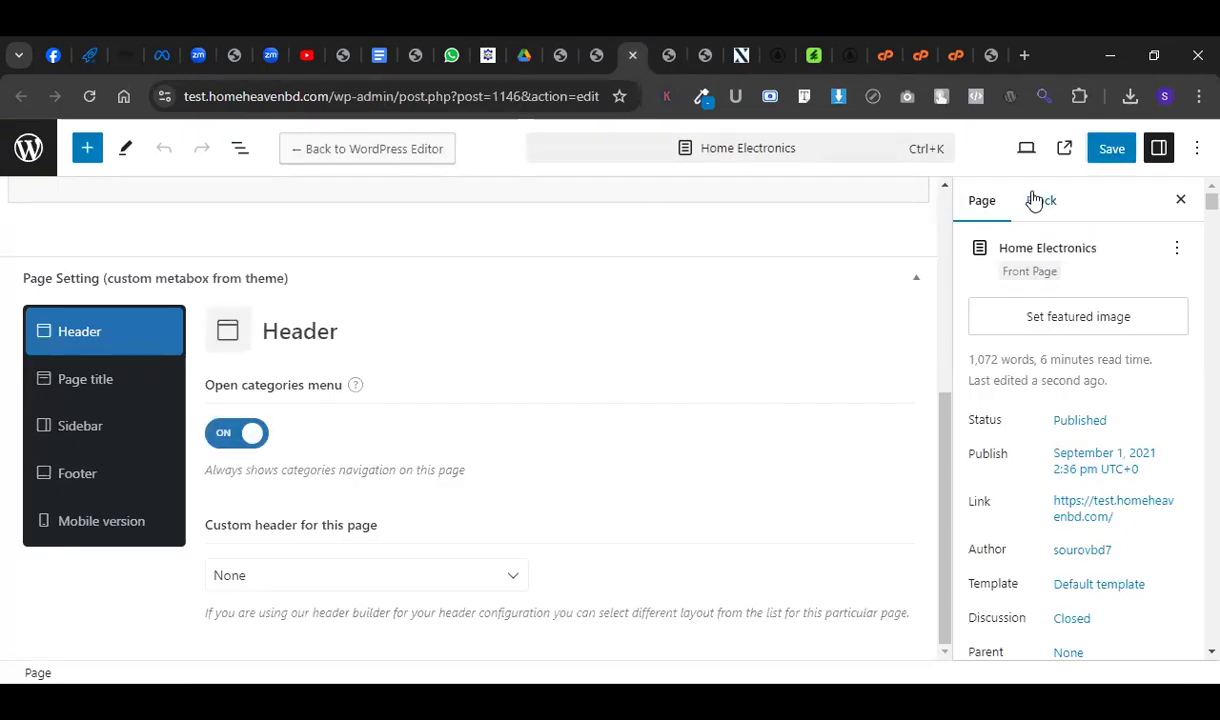
pyautogui.click(1111, 152)
pyautogui.click(585, 52)
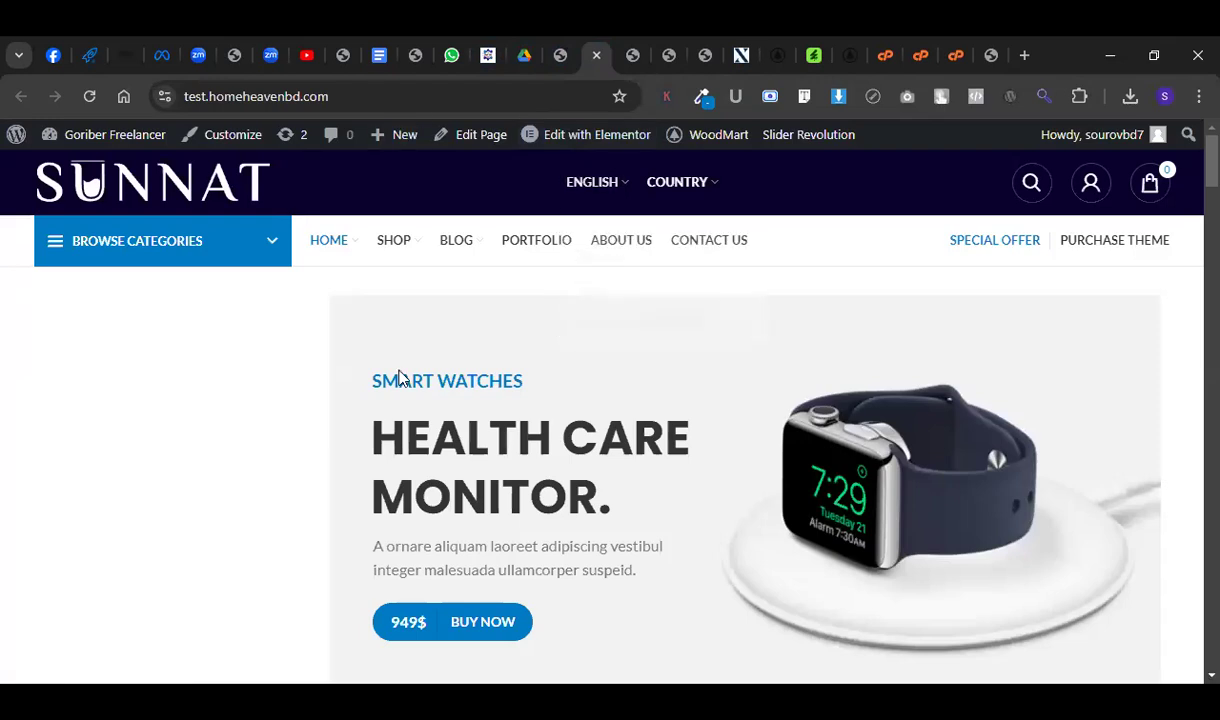
pyautogui.press('F5')
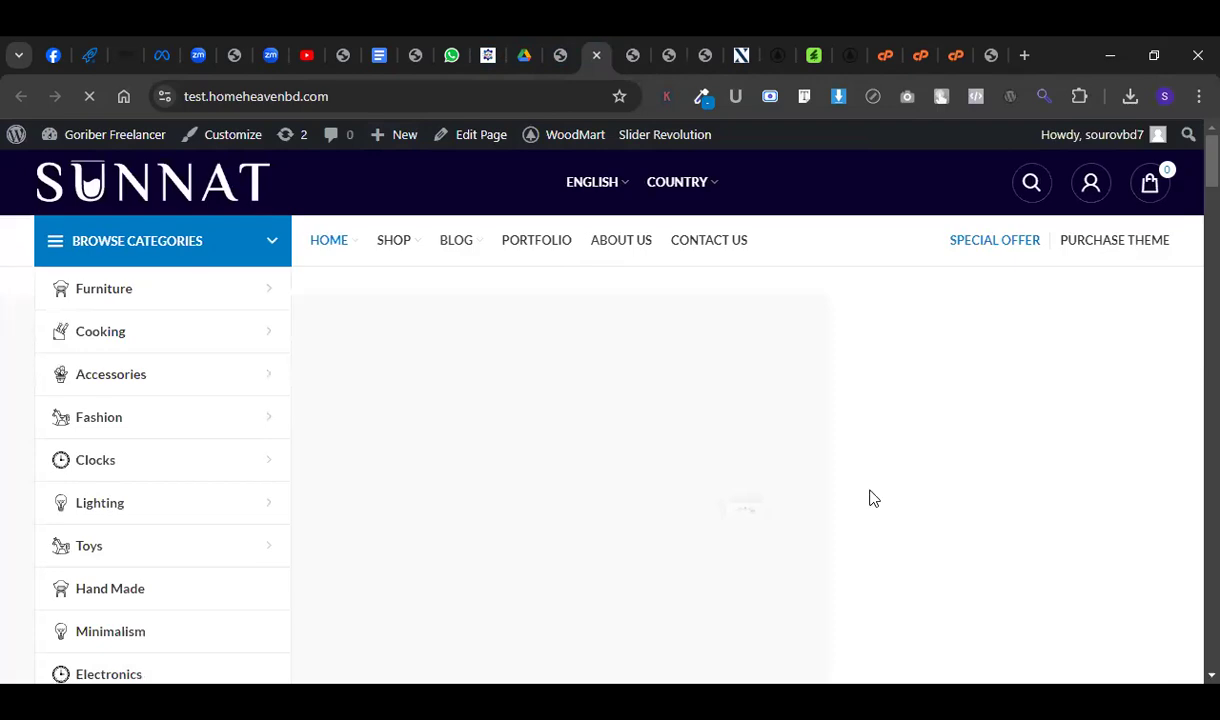
pyautogui.scroll(-5, 220, 477)
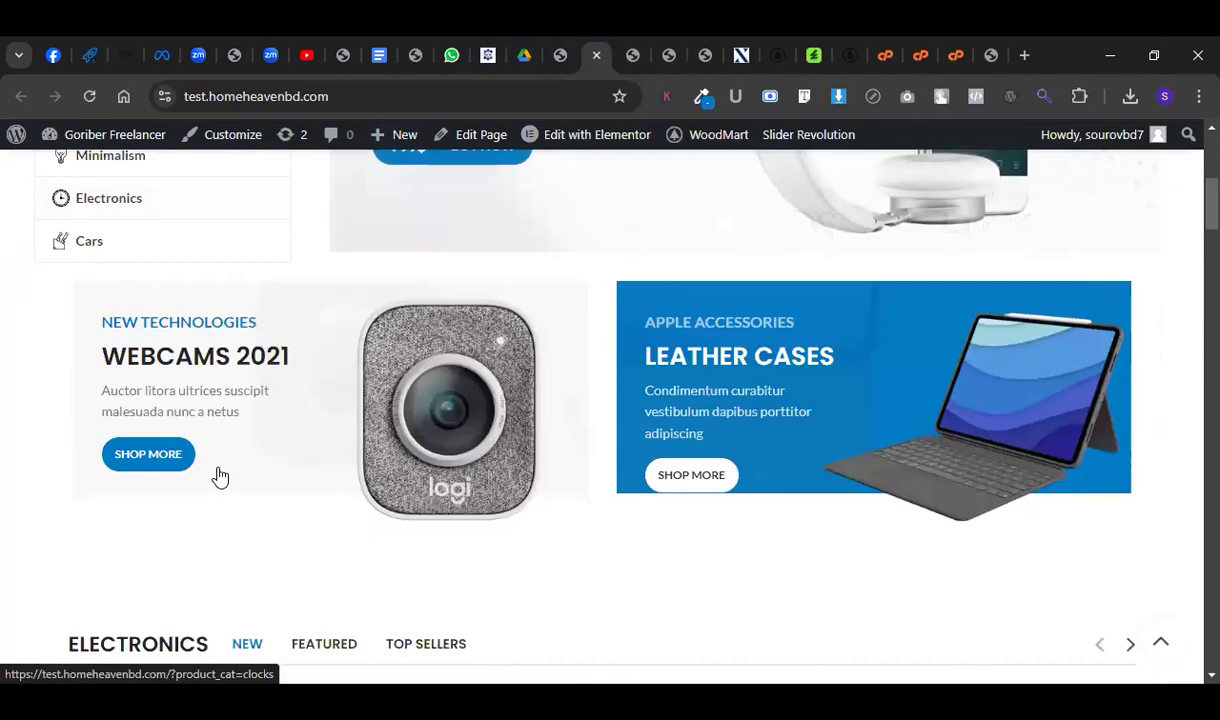
pyautogui.scroll(3, 220, 477)
pyautogui.scroll(2, 220, 477)
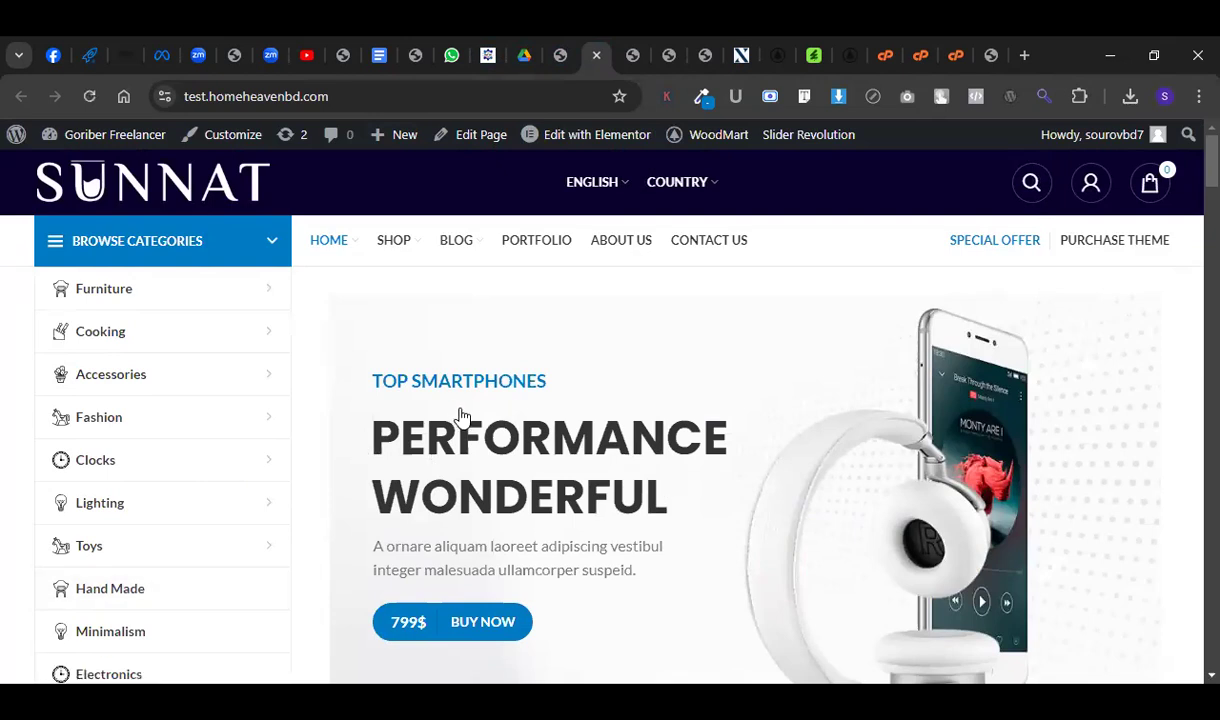
# Open the Home Electronics page in Elementor, dismiss the notification popup and close the page structure overview to enlarge the canvas.
pyautogui.click(632, 55)
pyautogui.scroll(4, 498, 261)
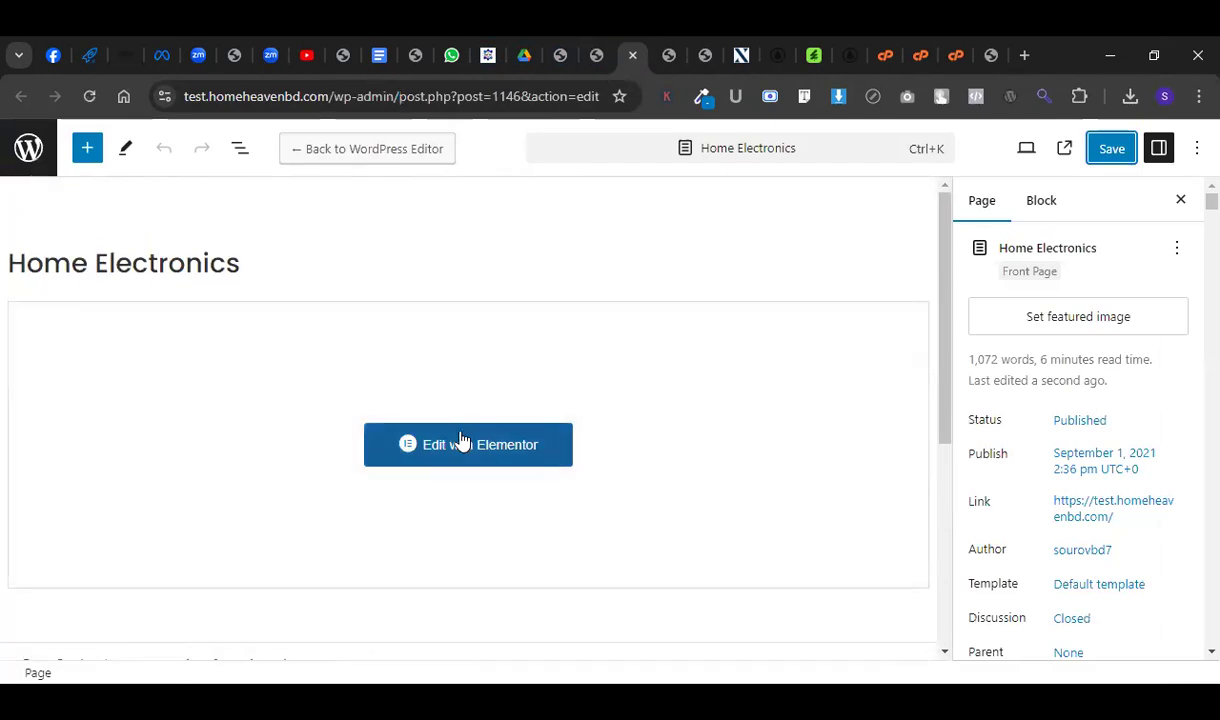
pyautogui.click(462, 441)
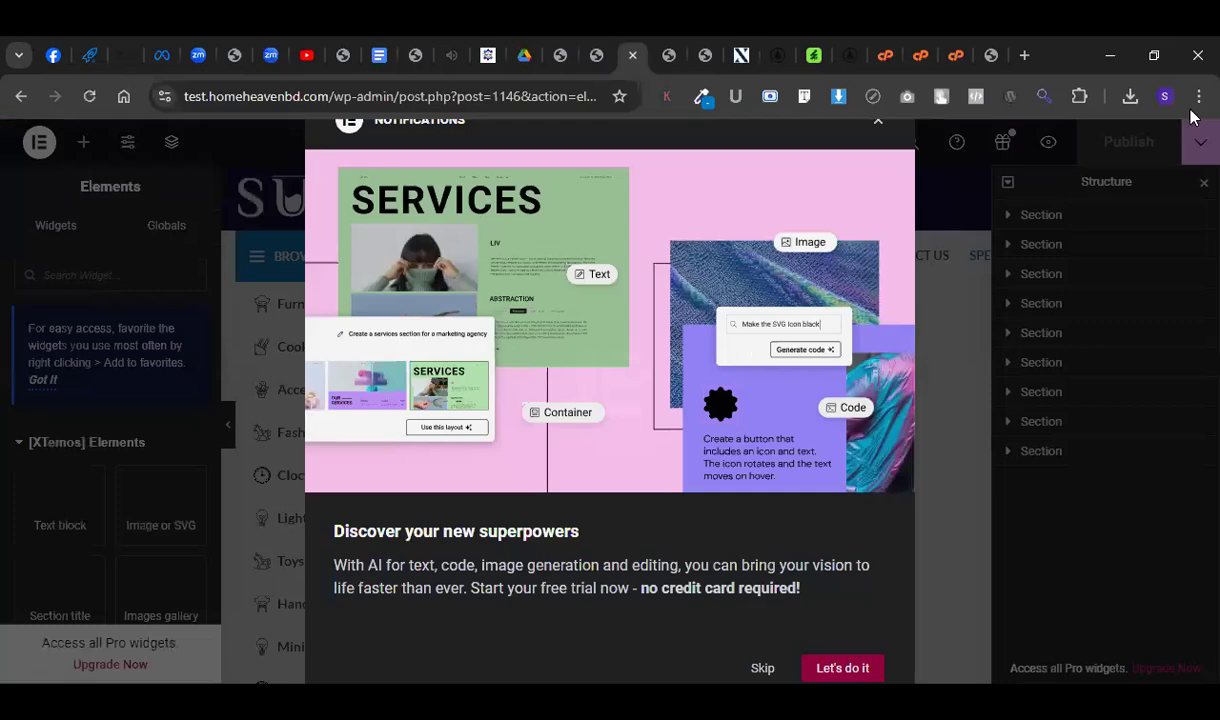
pyautogui.click(1198, 96)
pyautogui.click(1066, 492)
pyautogui.click(1066, 492)
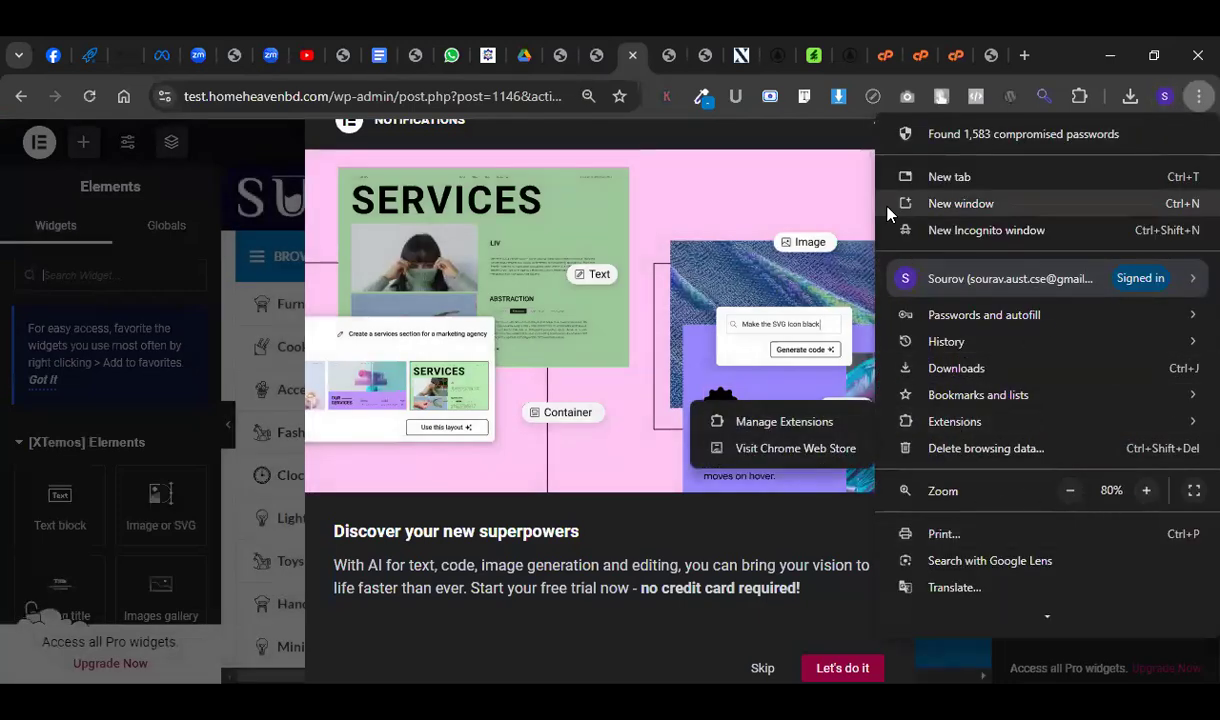
pyautogui.press('Escape')
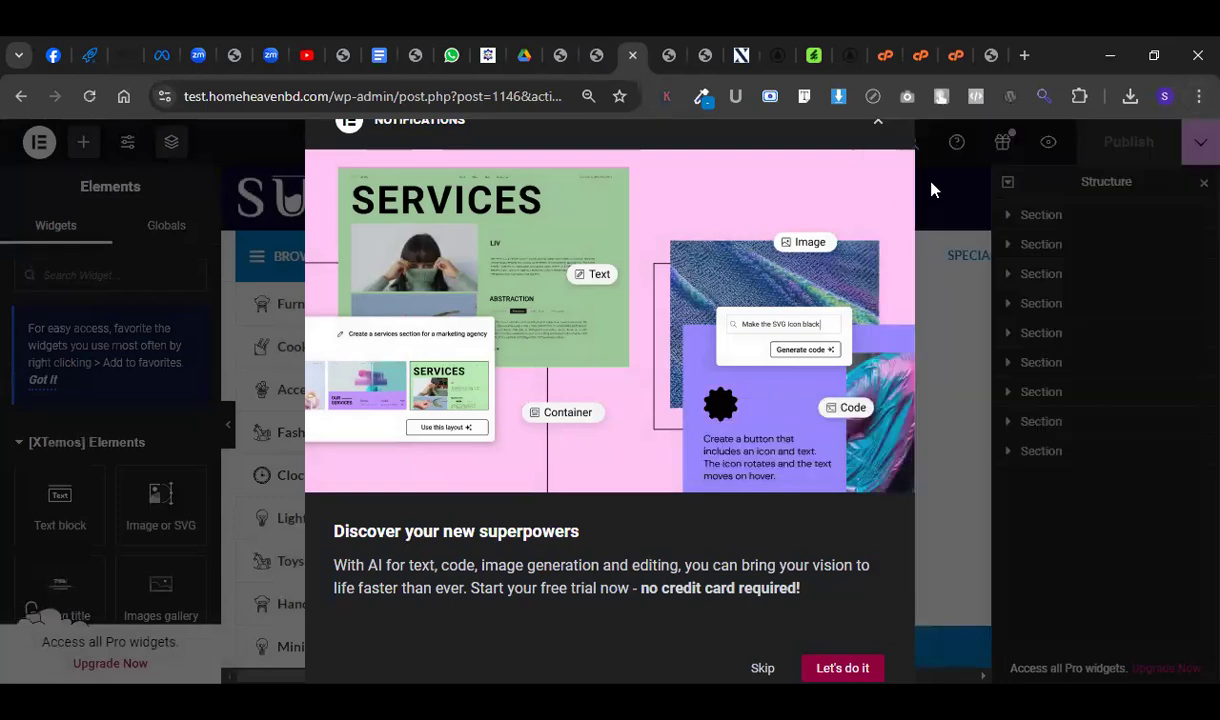
pyautogui.click(878, 128)
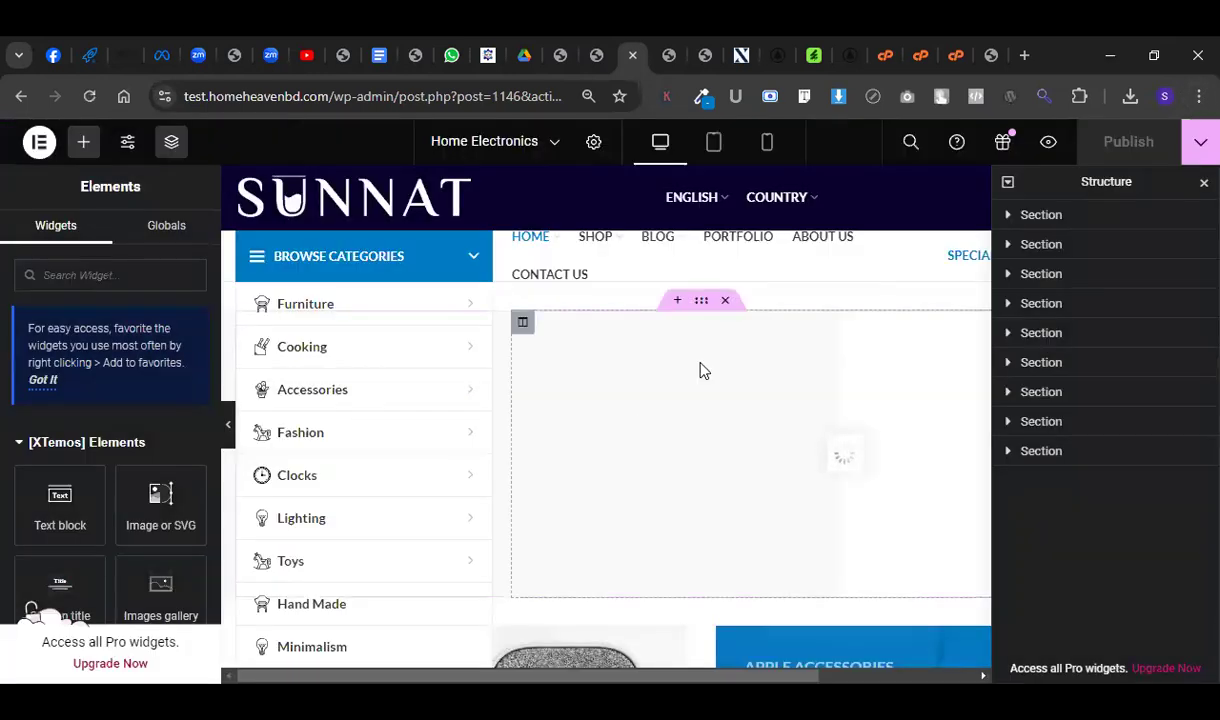
pyautogui.hotkey('ctrl', '-')
pyautogui.click(1204, 177)
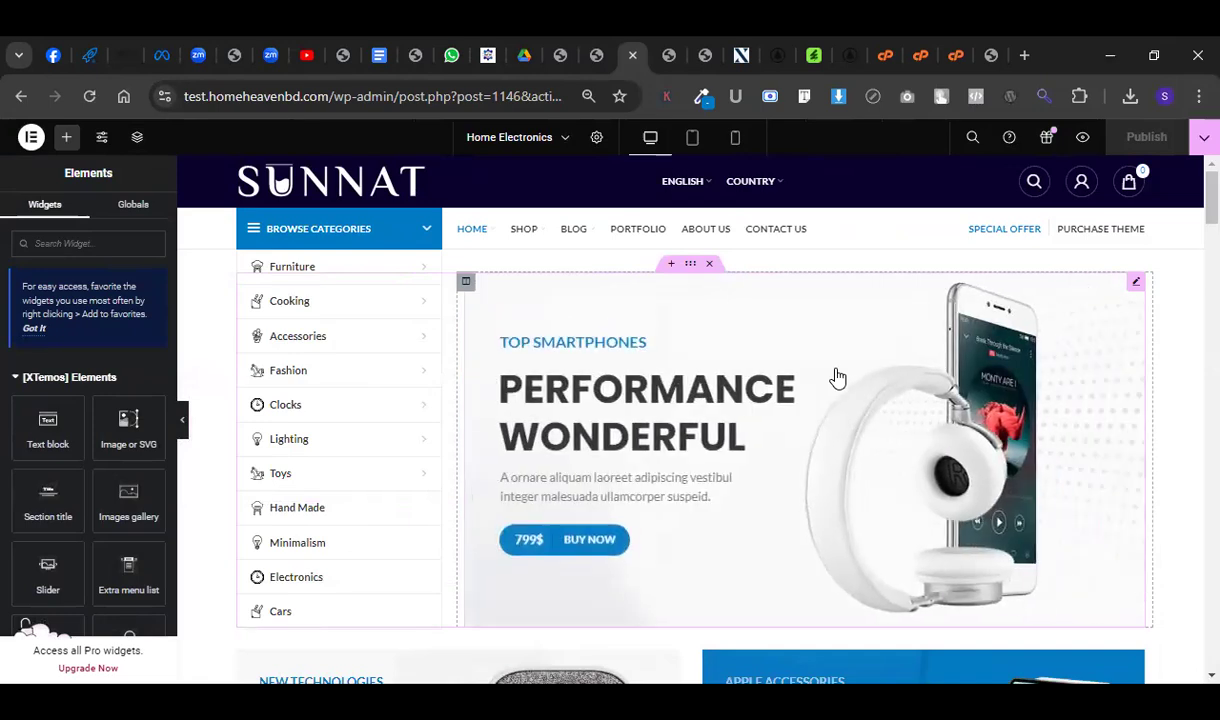
# Look over the upper part of the Home Electronics page and open the settings of its Electronics AJAX product tabs.
pyautogui.scroll(-1, 838, 377)
pyautogui.scroll(1, 836, 392)
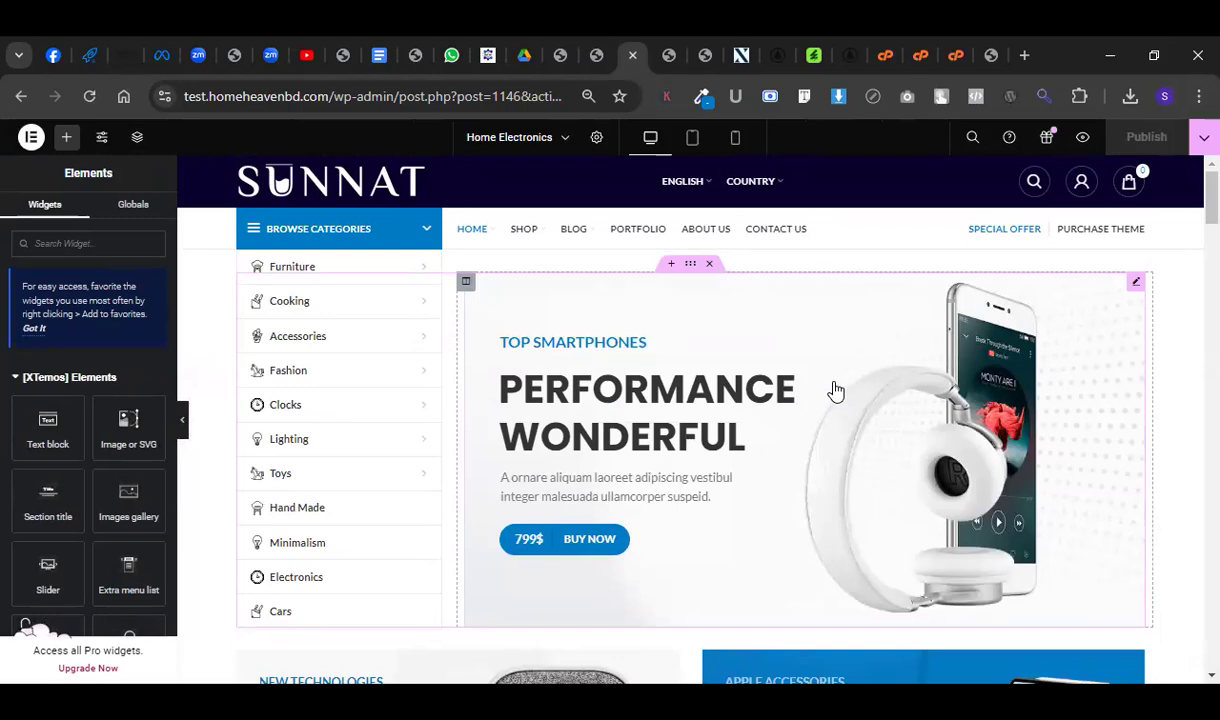
pyautogui.scroll(-4, 811, 415)
pyautogui.scroll(3, 816, 418)
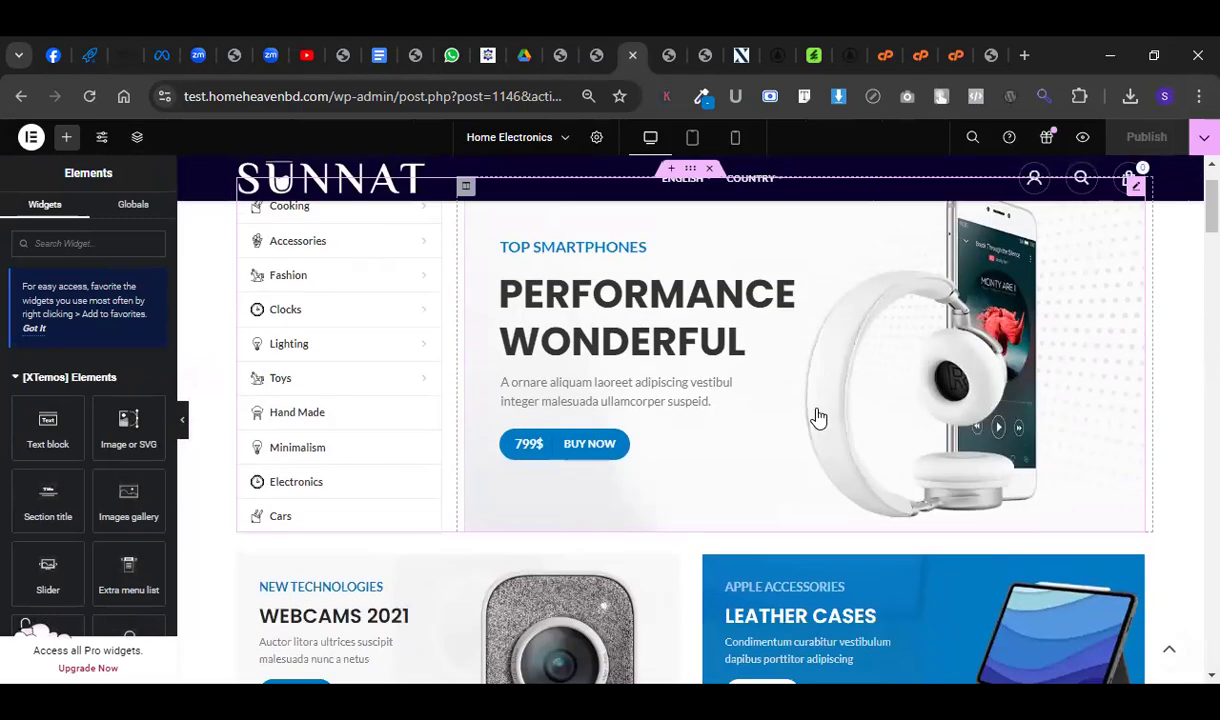
pyautogui.scroll(2, 818, 417)
pyautogui.scroll(-5, 720, 417)
pyautogui.scroll(-4, 720, 415)
pyautogui.scroll(3, 730, 425)
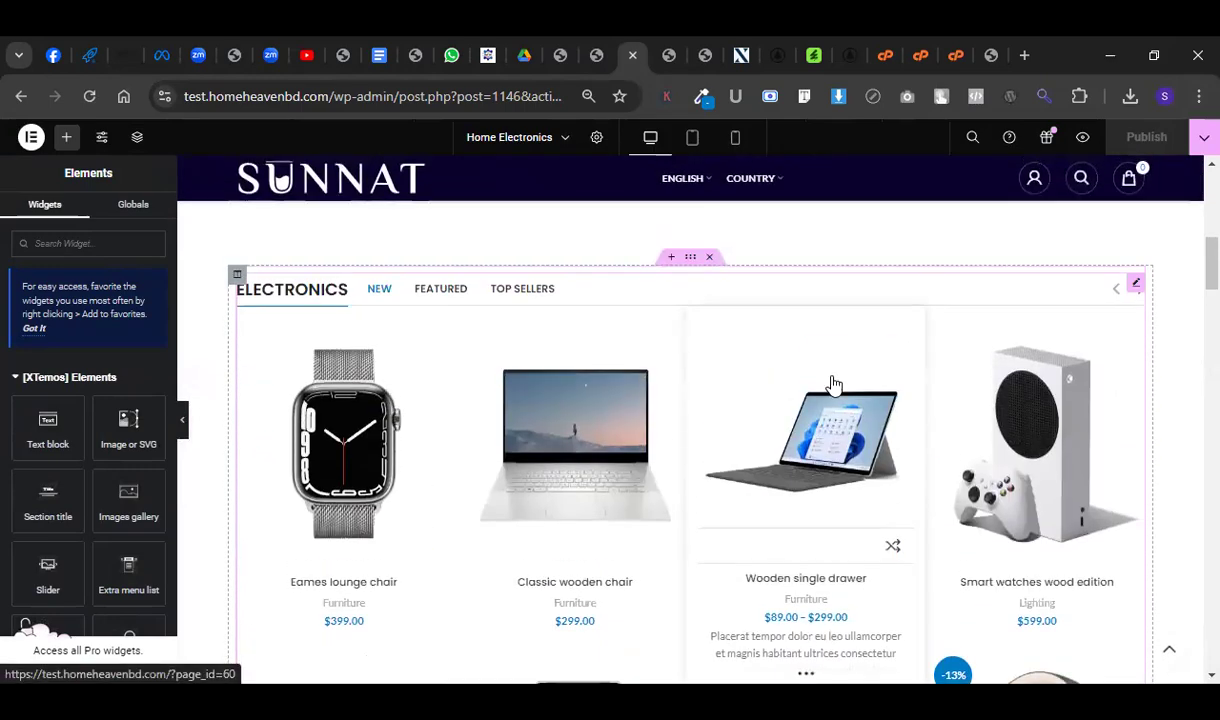
pyautogui.click(1136, 283)
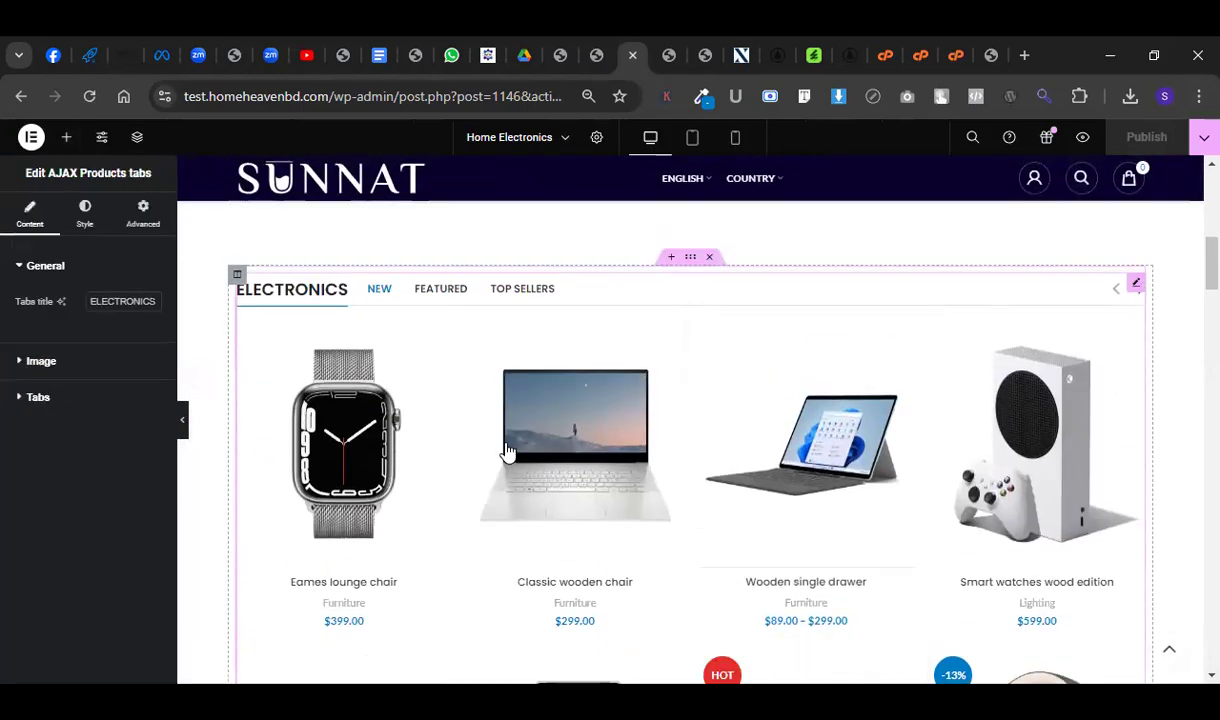
# Open the settings of the products grid under the Today Hot Deals heading.
pyautogui.scroll(-10, 400, 485)
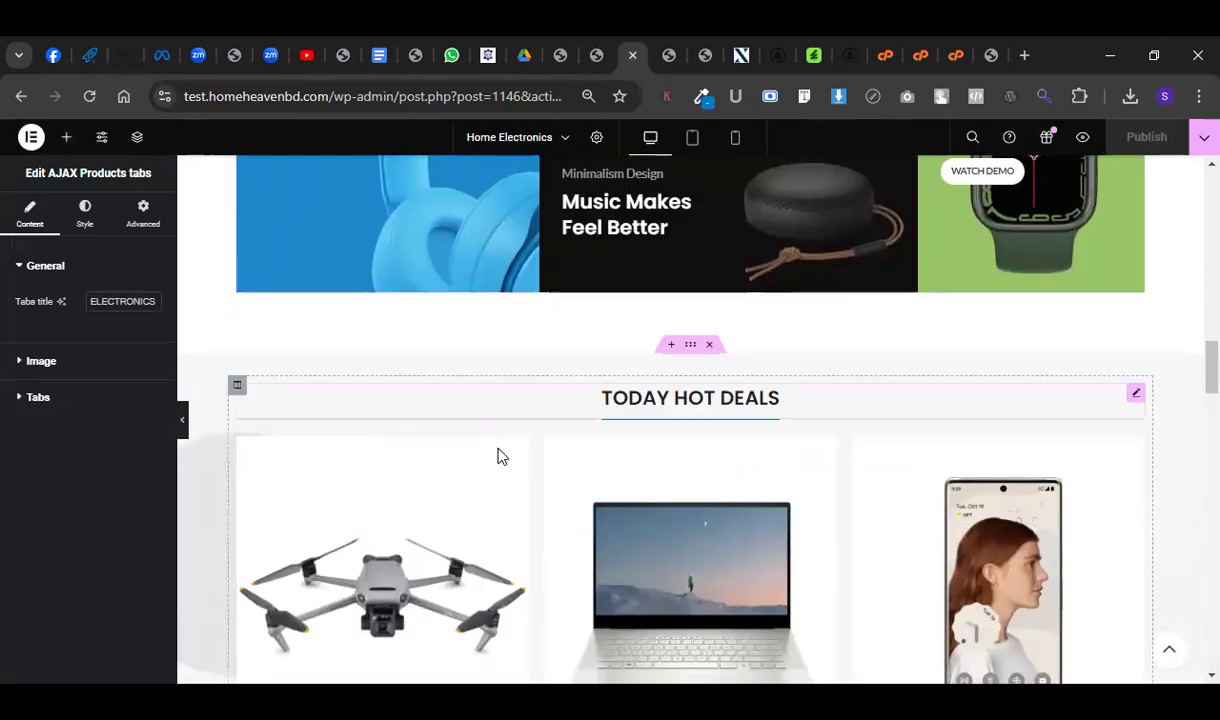
pyautogui.scroll(-2, 679, 468)
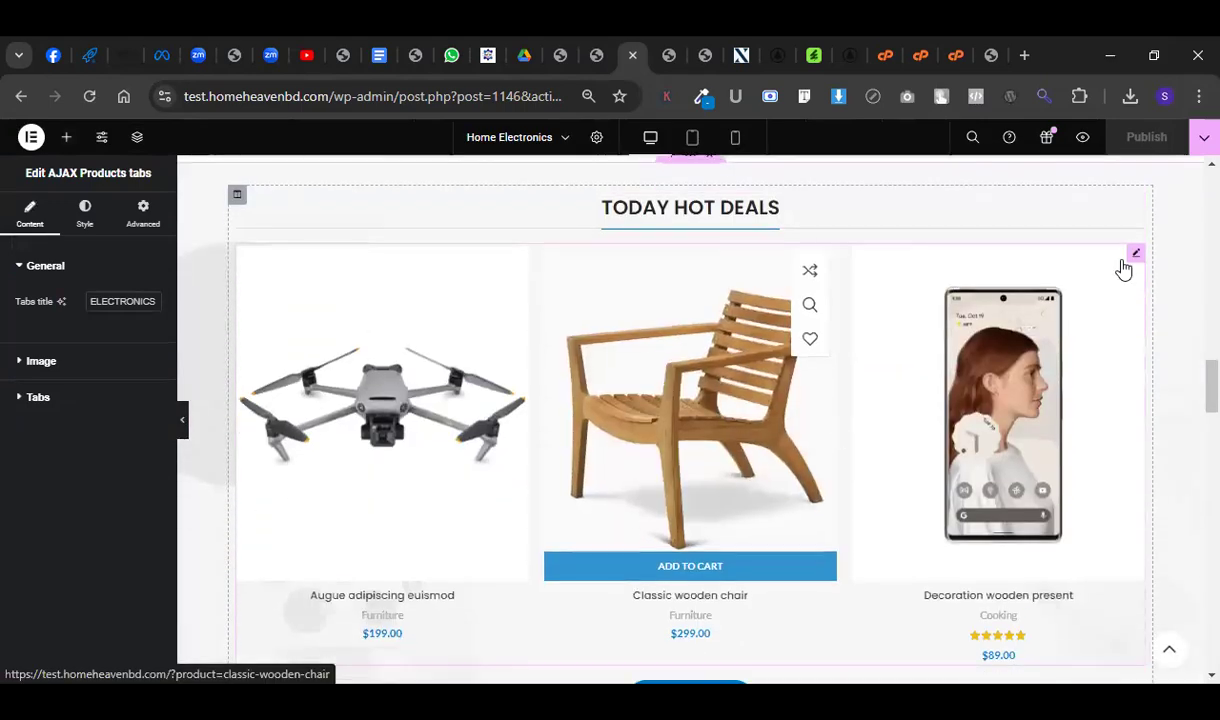
pyautogui.click(1136, 254)
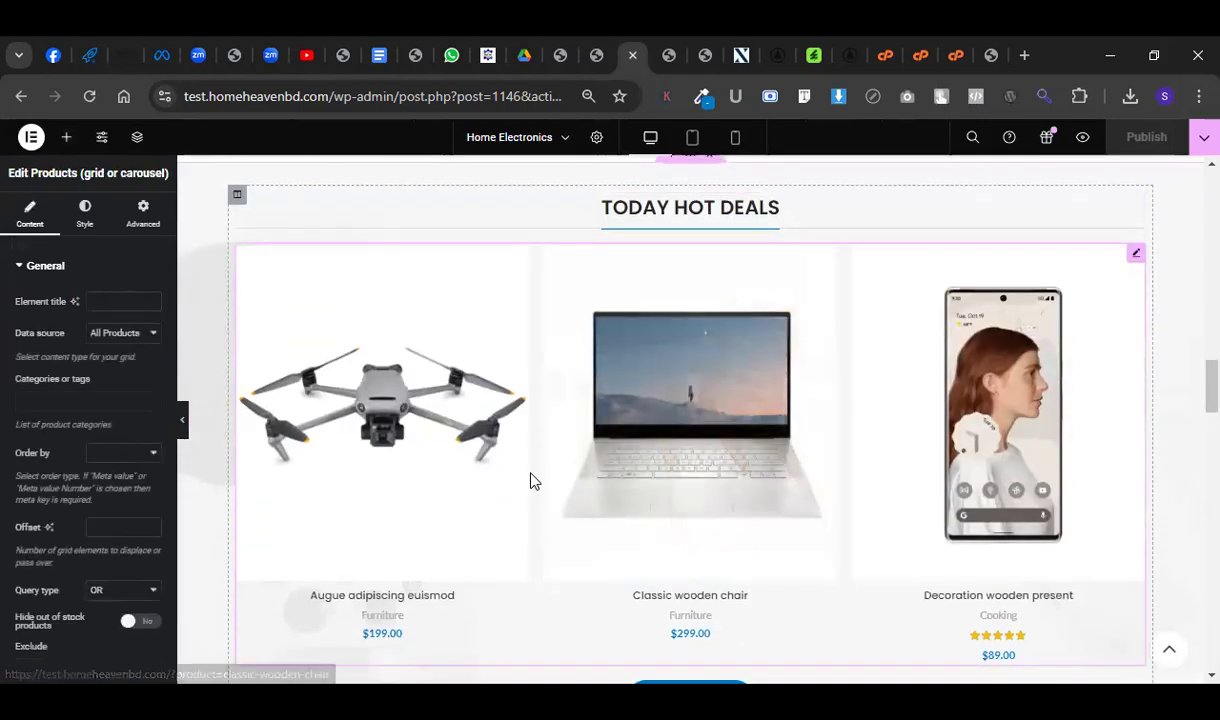
# Check the container layouts offered for a new section at the end of the page, leaving without choosing one.
pyautogui.scroll(2, 532, 483)
pyautogui.scroll(3, 532, 483)
pyautogui.scroll(-12, 534, 482)
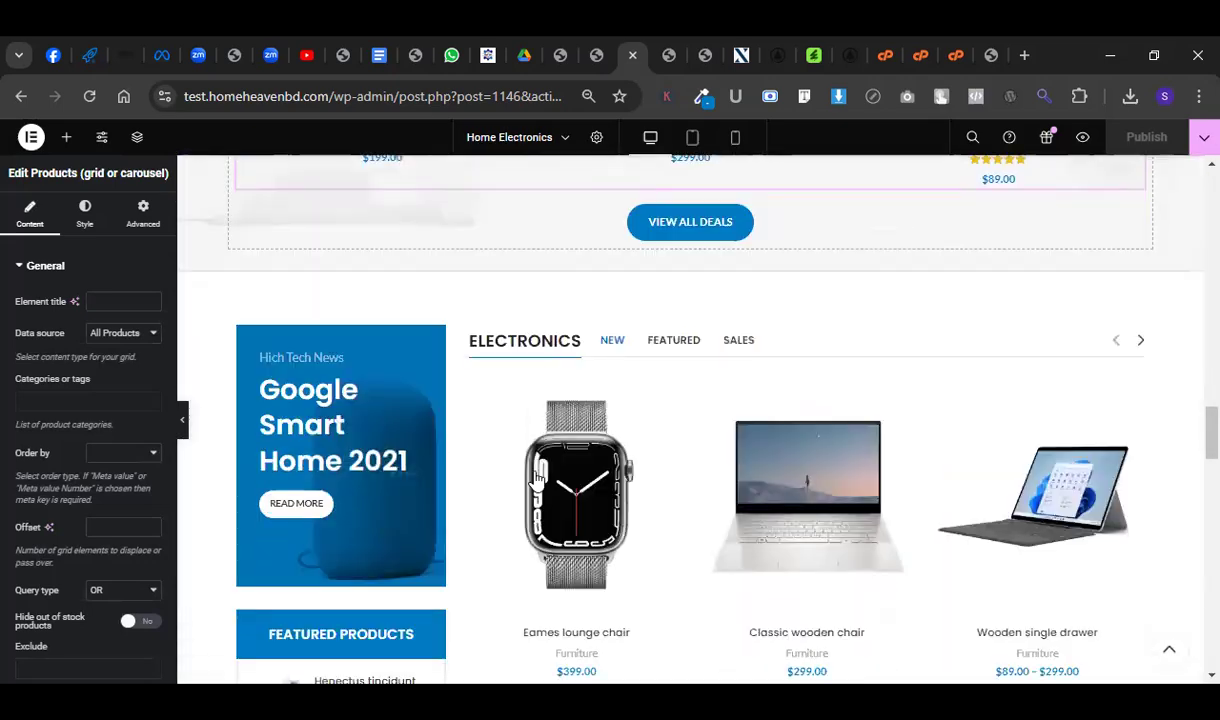
pyautogui.scroll(-10, 538, 471)
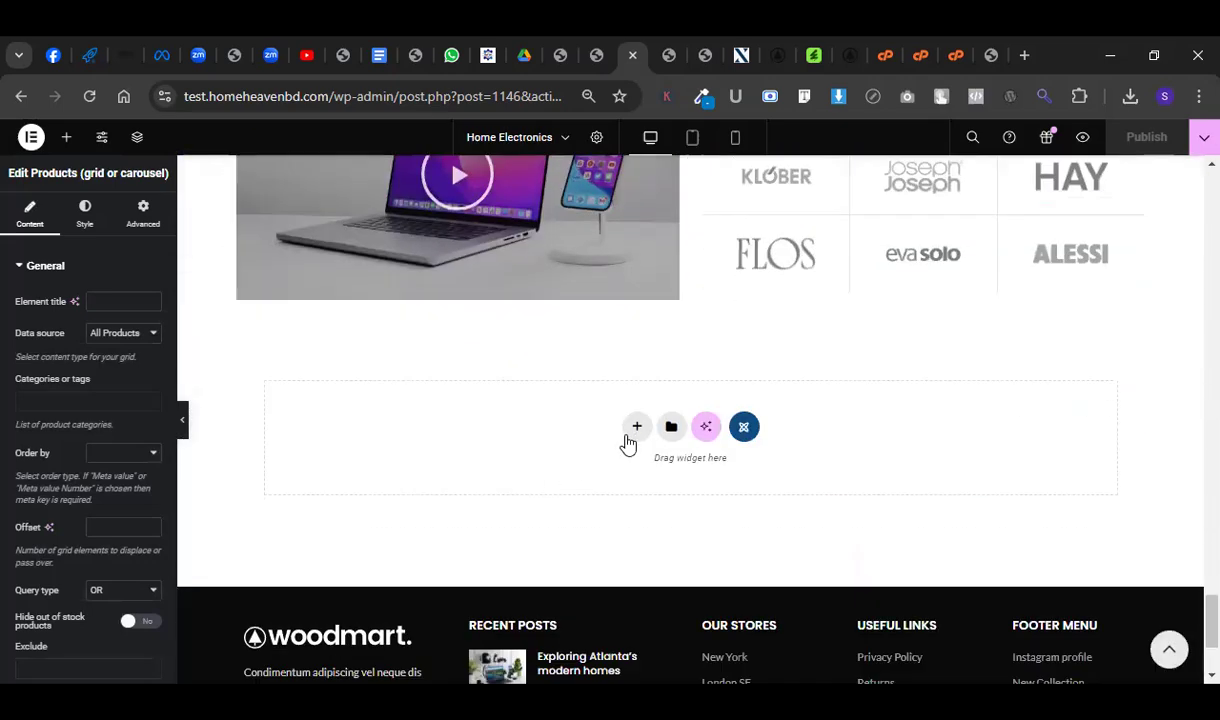
pyautogui.click(634, 426)
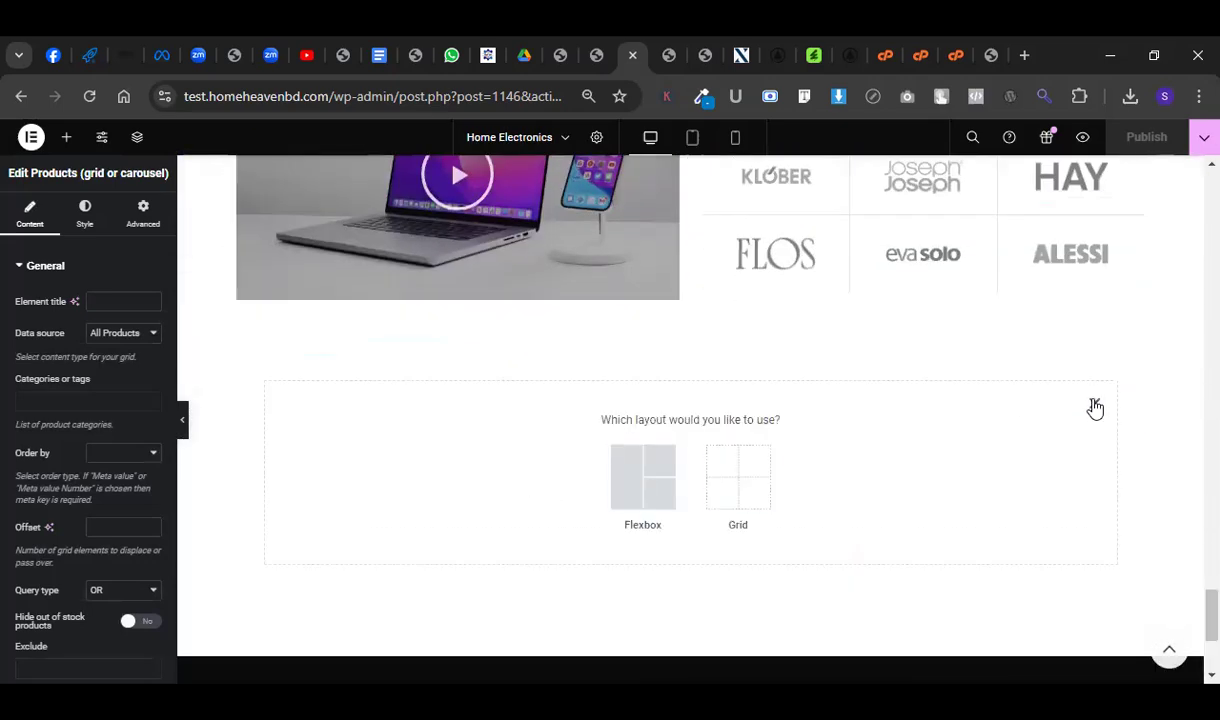
pyautogui.click(1094, 403)
pyautogui.scroll(5, 517, 478)
pyautogui.scroll(8, 517, 479)
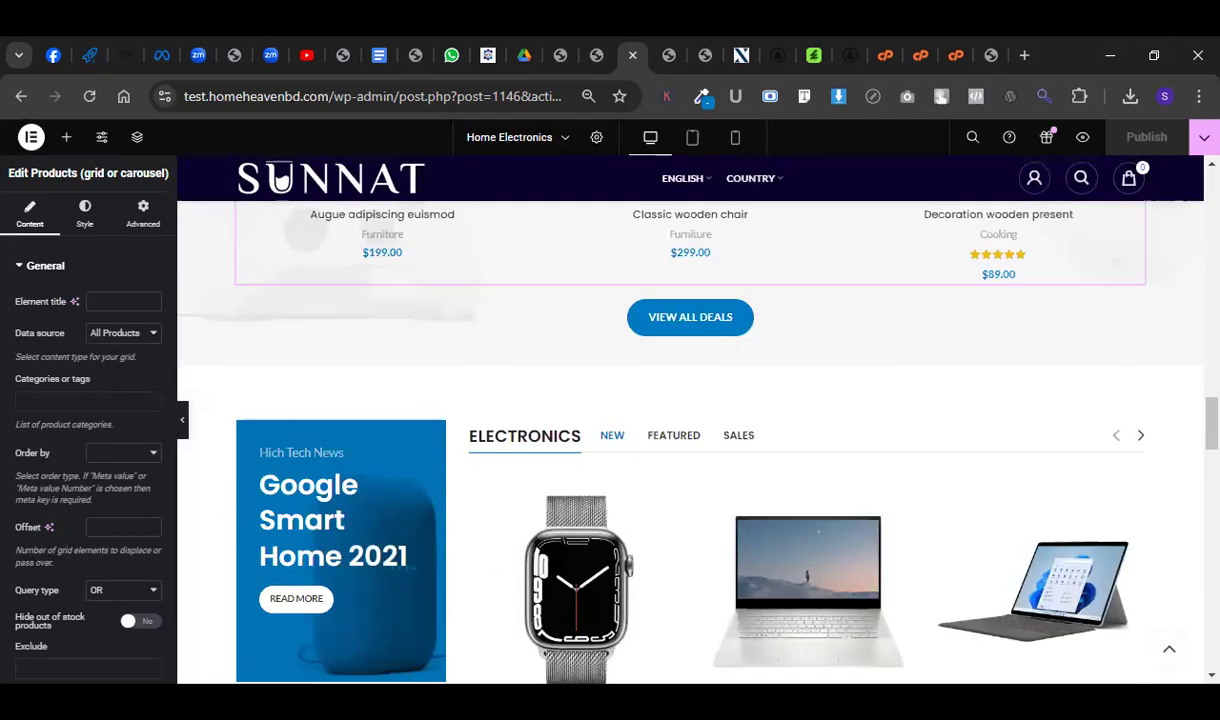
# Go to Elementor's Features settings in the WordPress admin and deactivate all experiments and features.
pyautogui.click(575, 50)
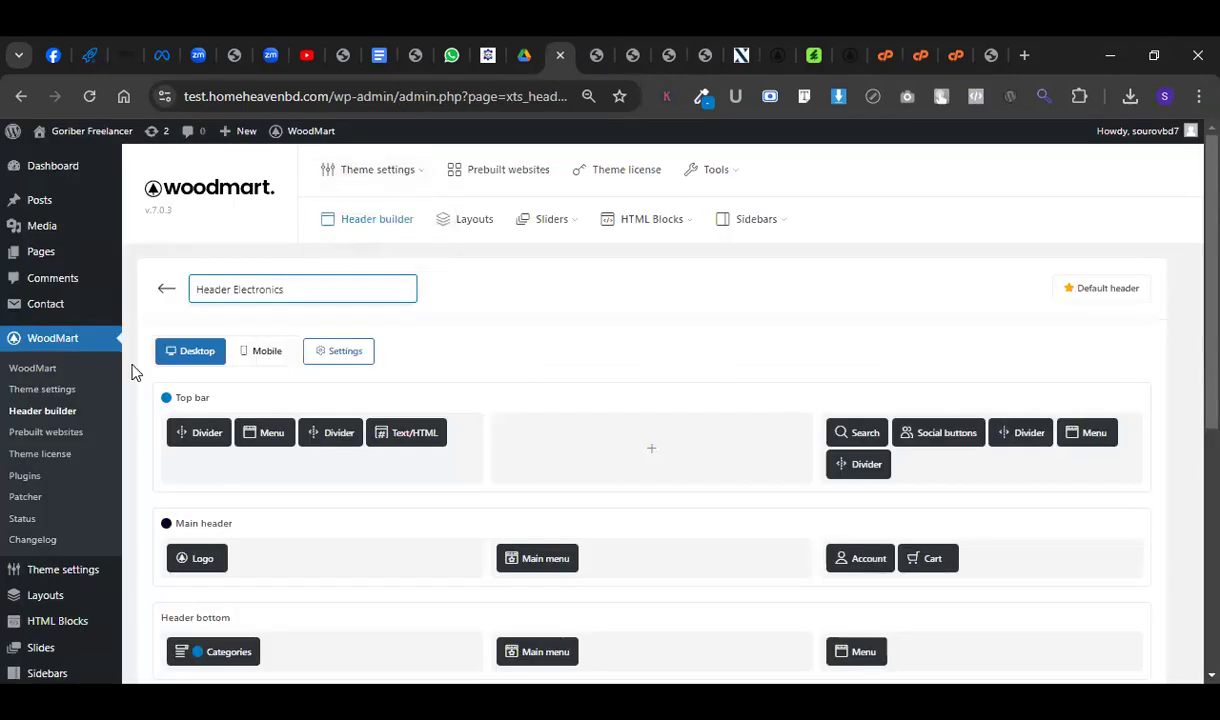
pyautogui.scroll(-3, 30, 560)
pyautogui.moveTo(42, 538)
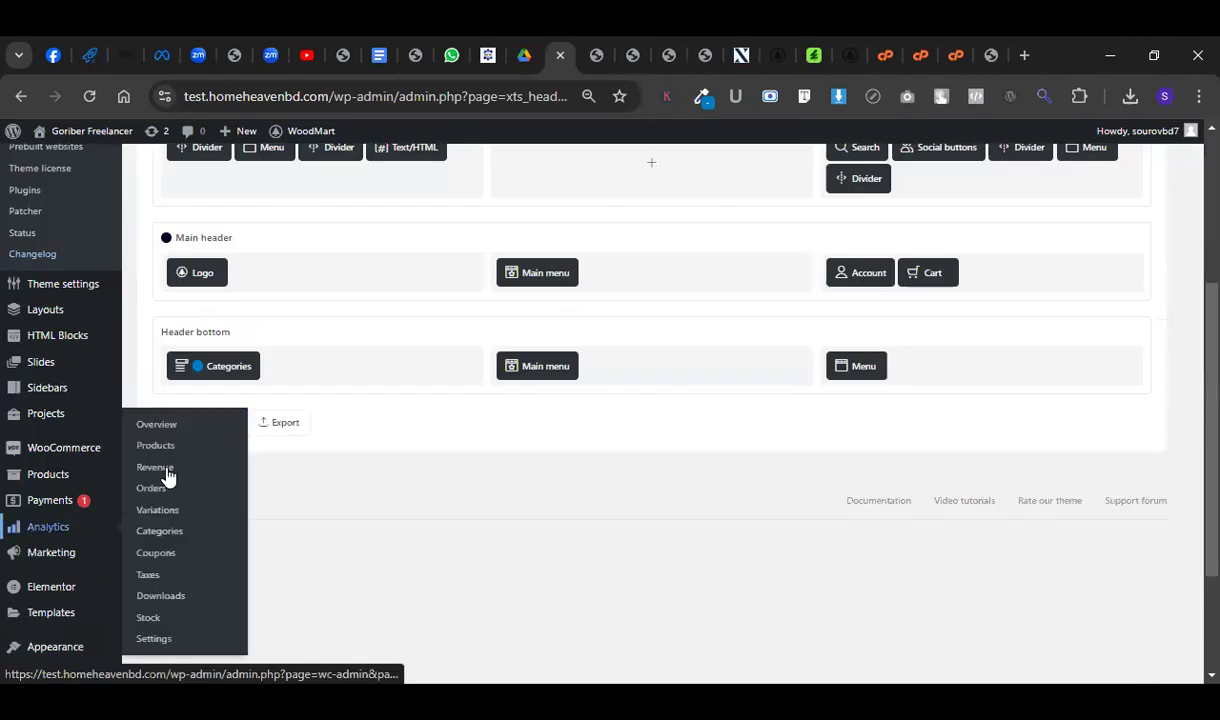
pyautogui.moveTo(51, 586)
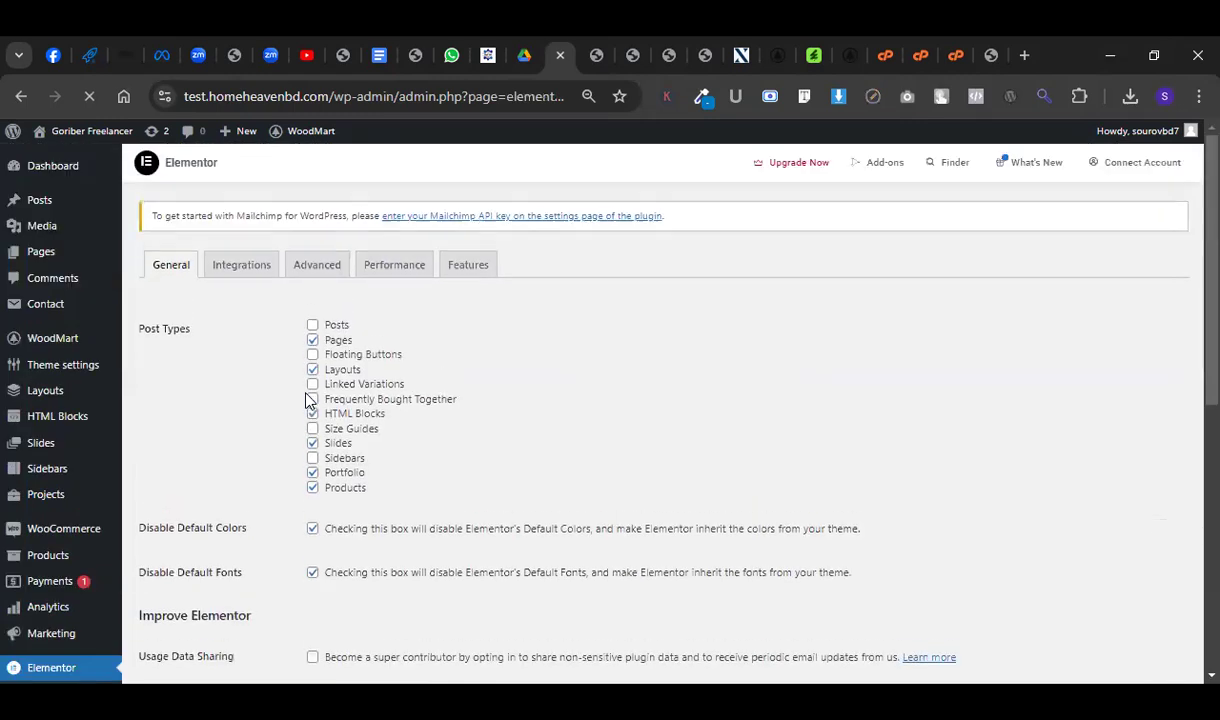
pyautogui.click(466, 266)
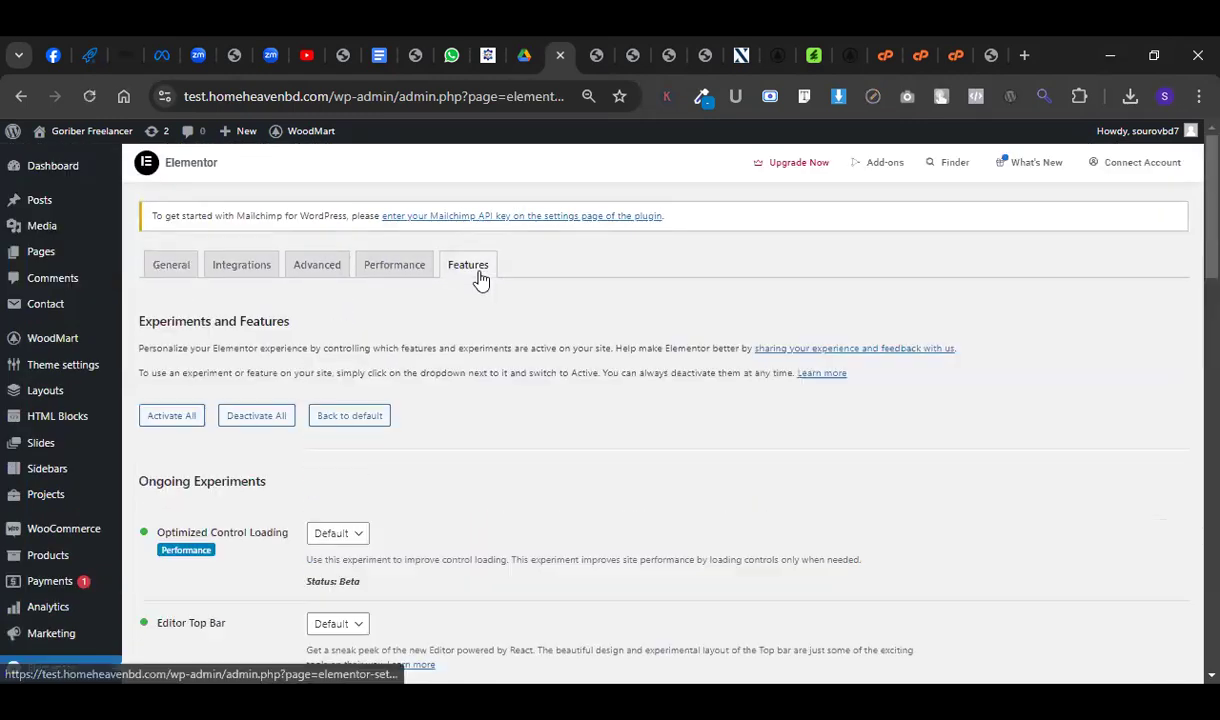
pyautogui.scroll(-2, 362, 410)
pyautogui.scroll(1, 326, 419)
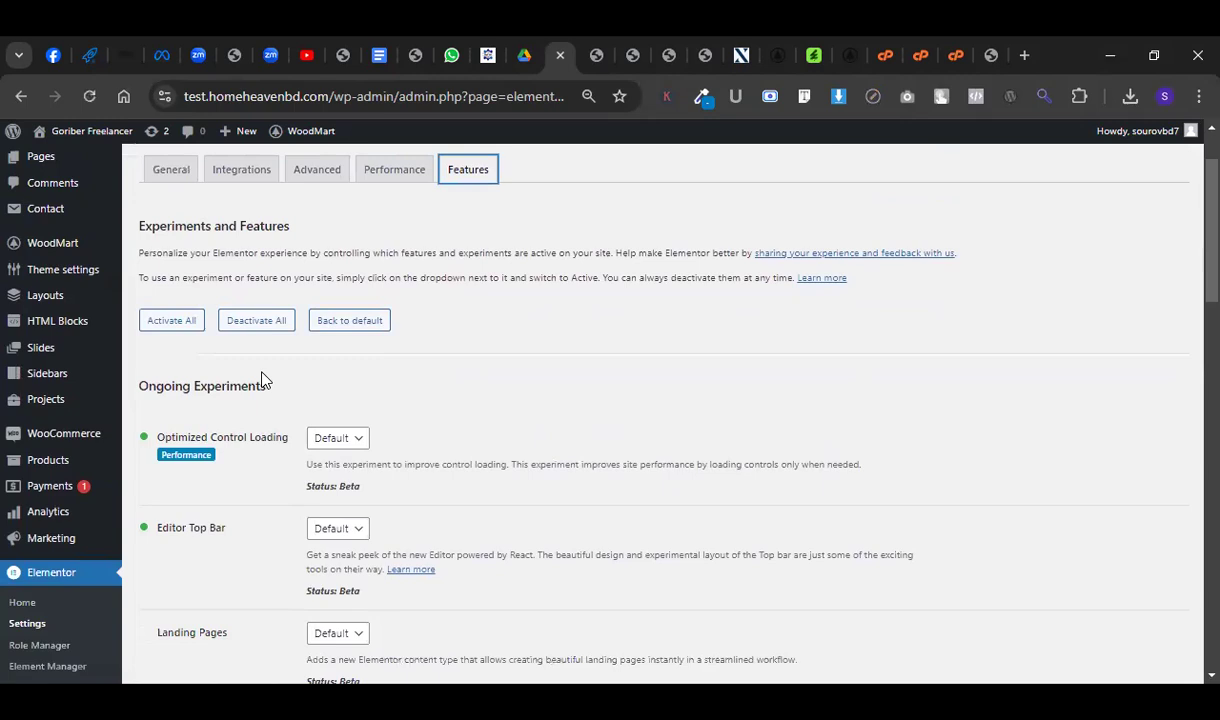
pyautogui.click(259, 324)
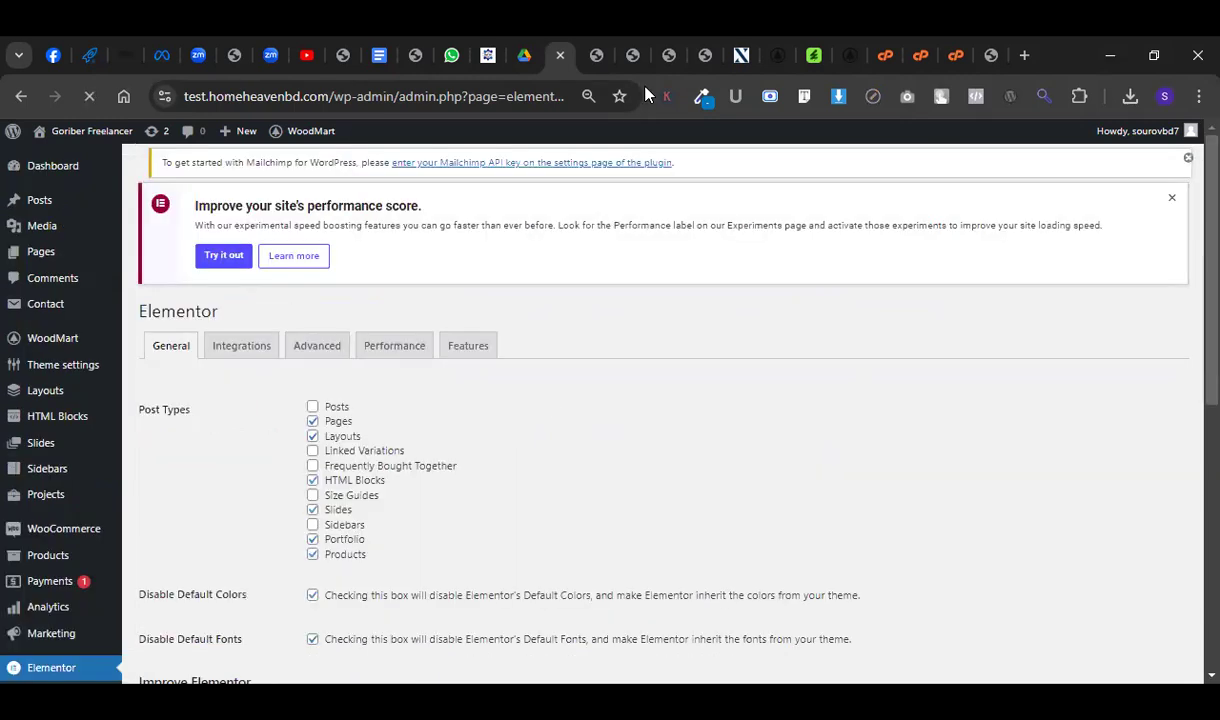
# Reload the homepage, set the browser zoom to 100% and review the page.
pyautogui.click(592, 55)
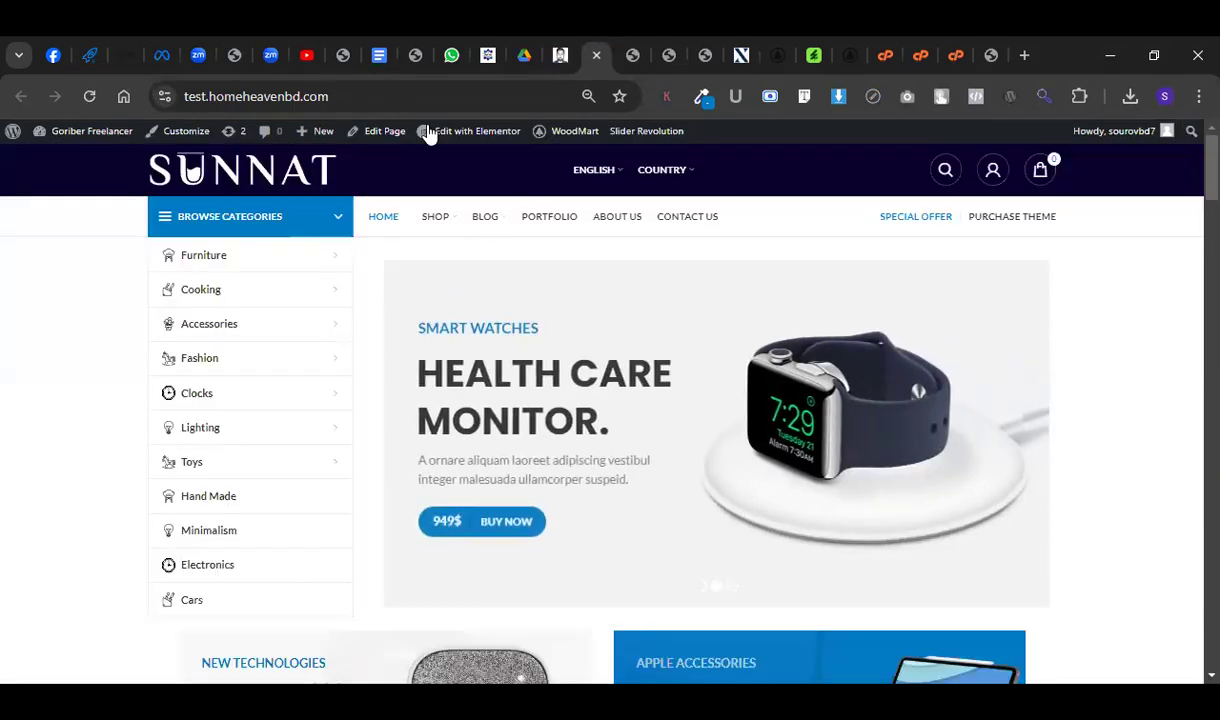
pyautogui.press('F5')
pyautogui.click(1196, 97)
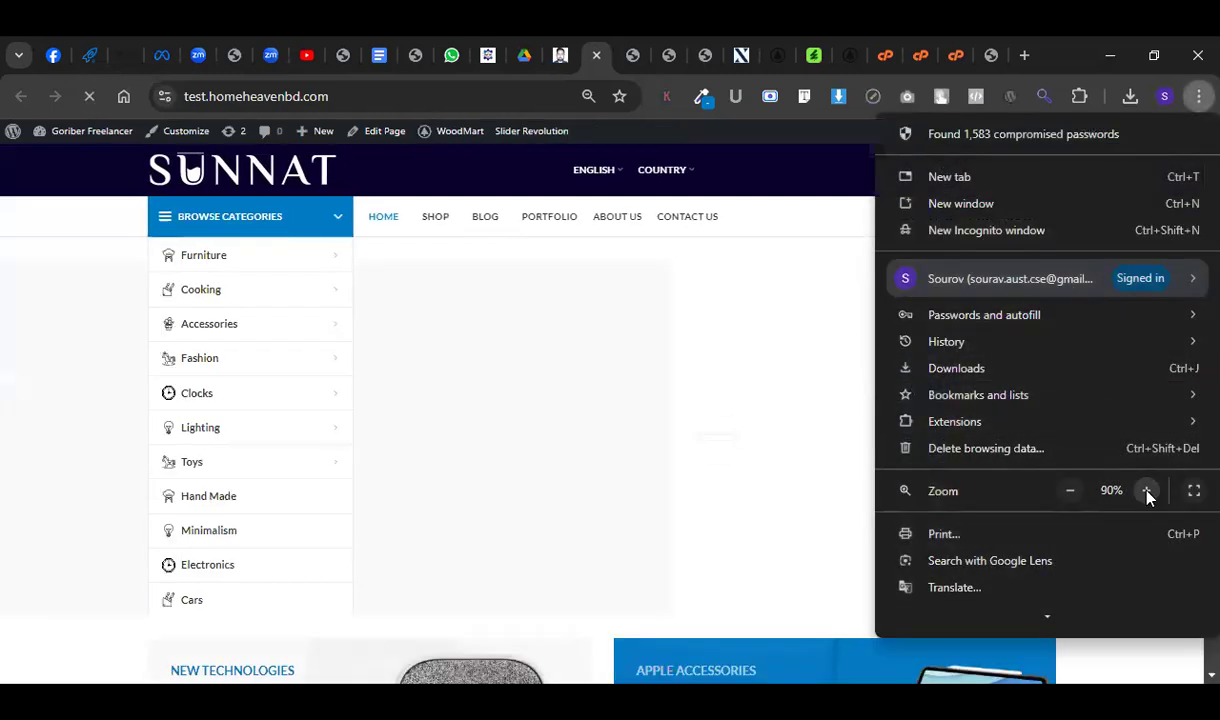
pyautogui.click(1146, 491)
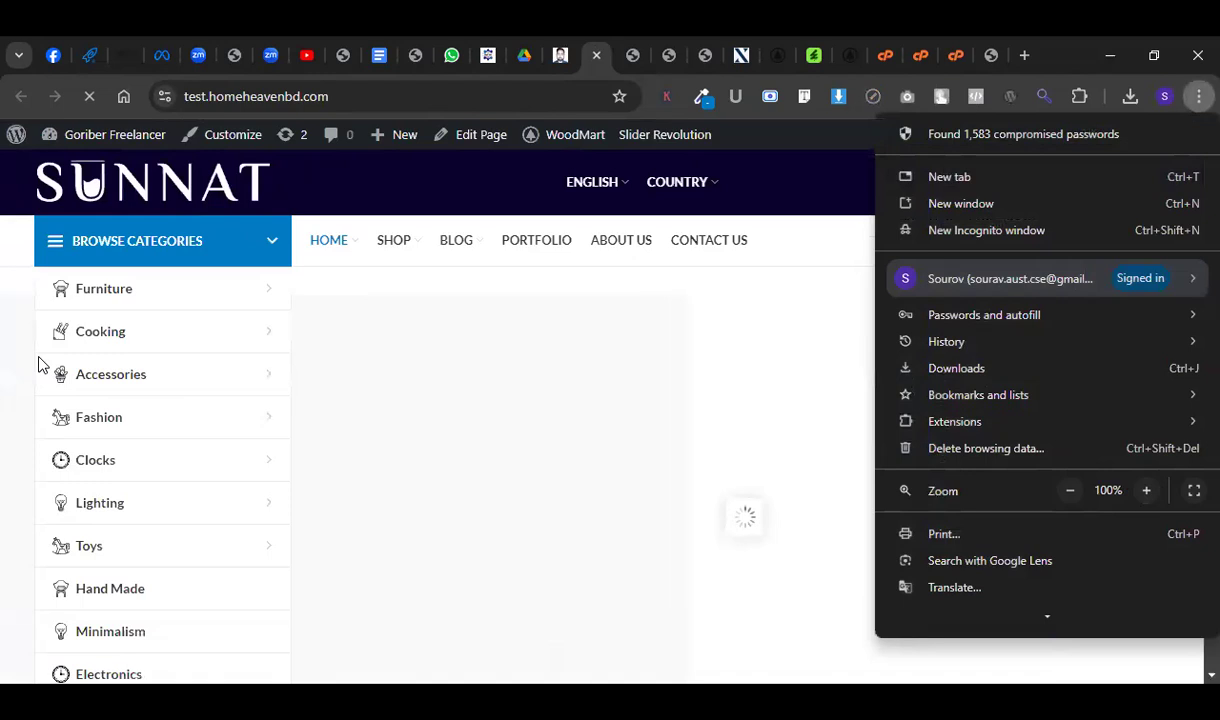
pyautogui.click(493, 363)
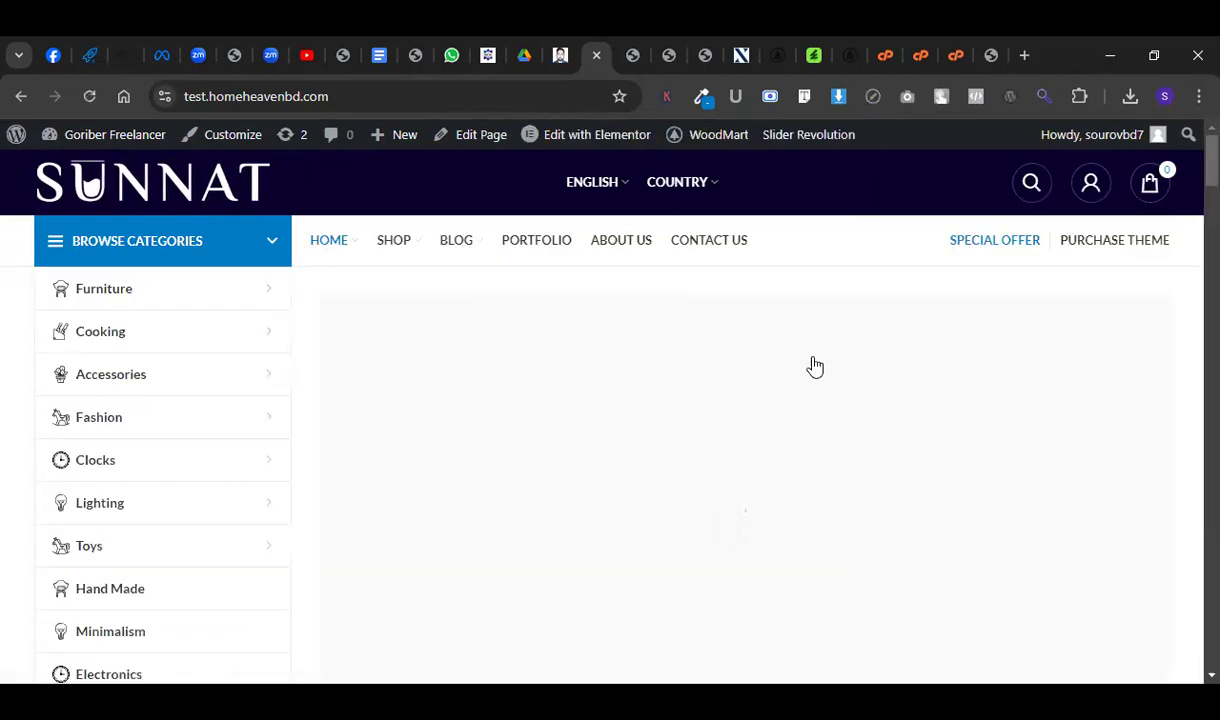
pyautogui.scroll(-2, 815, 367)
pyautogui.scroll(2, 815, 367)
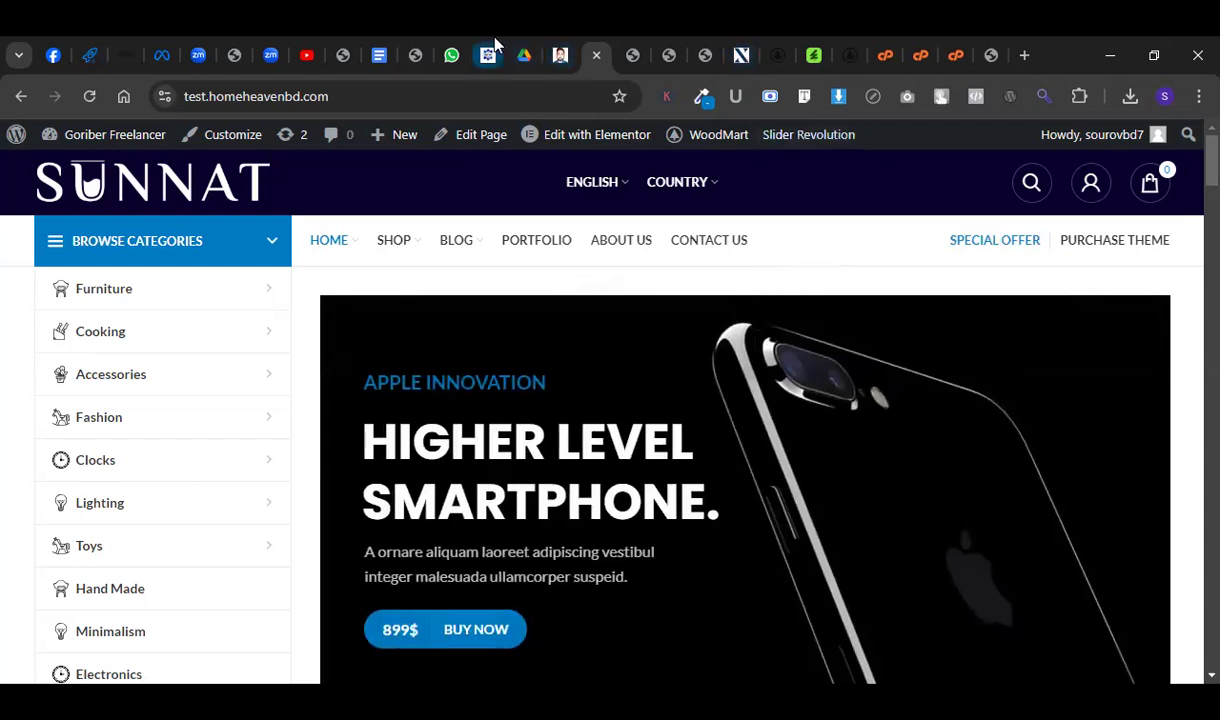
# Look through the Gear Time store, the open Elementor editor and the other open site tabs.
pyautogui.click(492, 50)
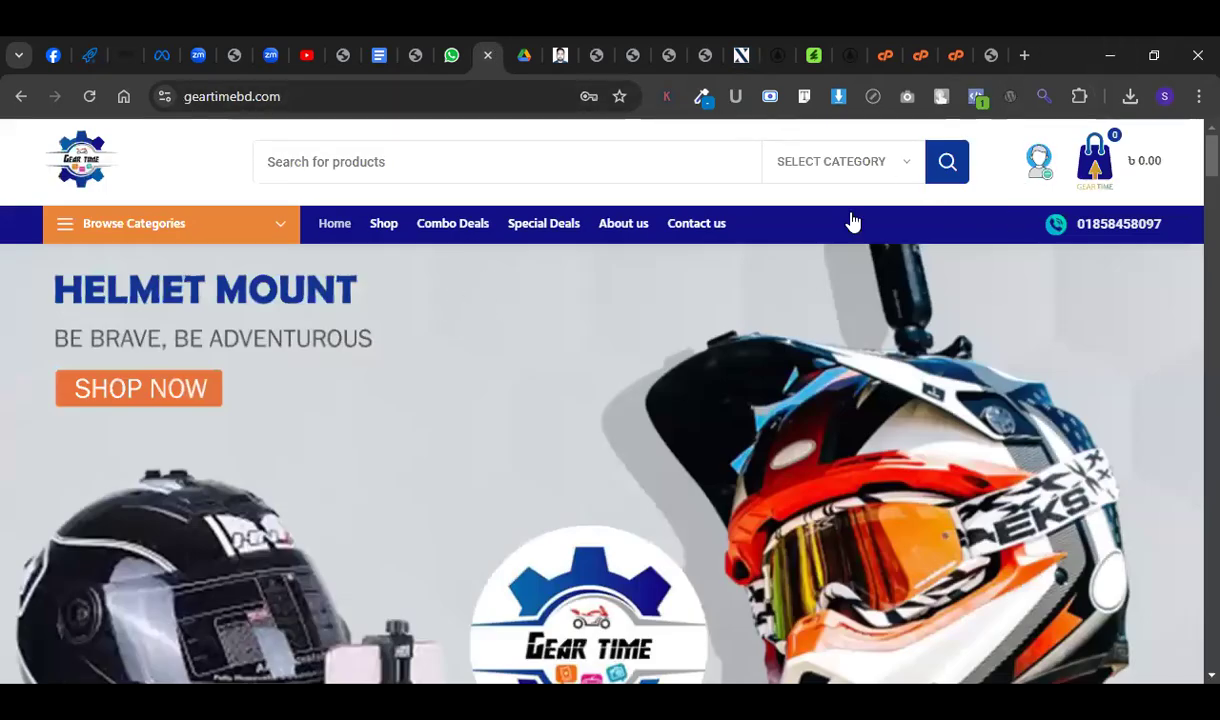
pyautogui.click(640, 52)
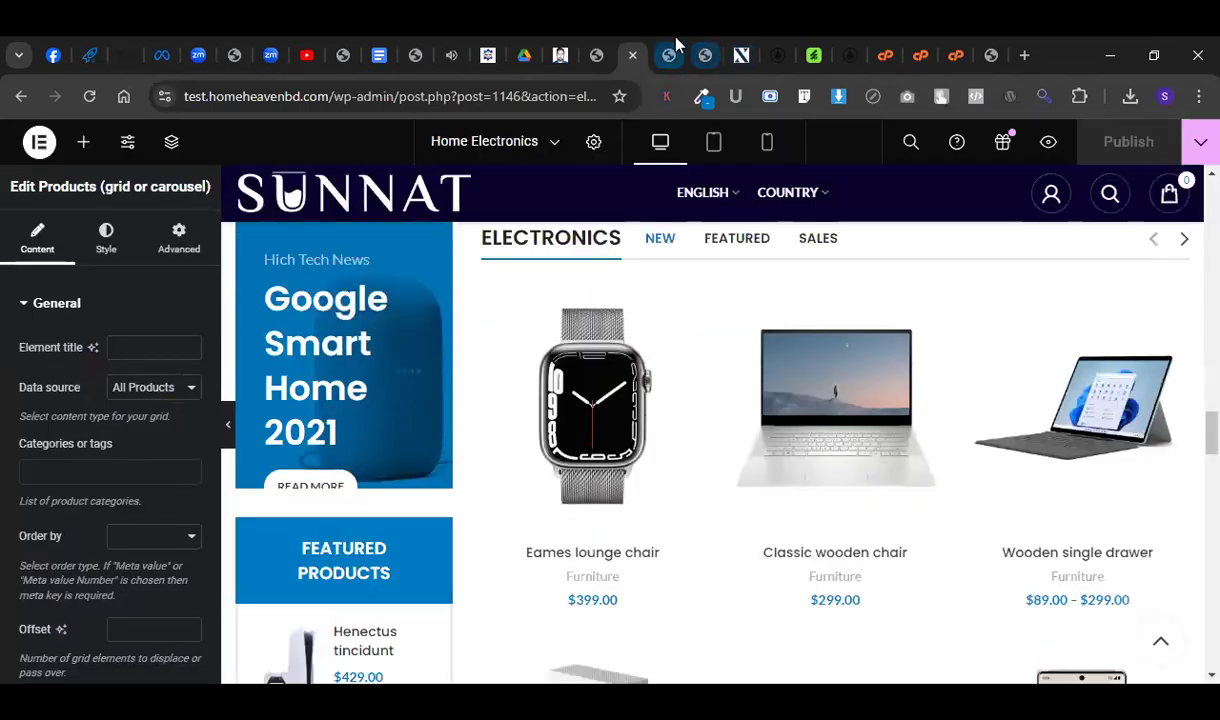
pyautogui.click(674, 50)
pyautogui.click(702, 55)
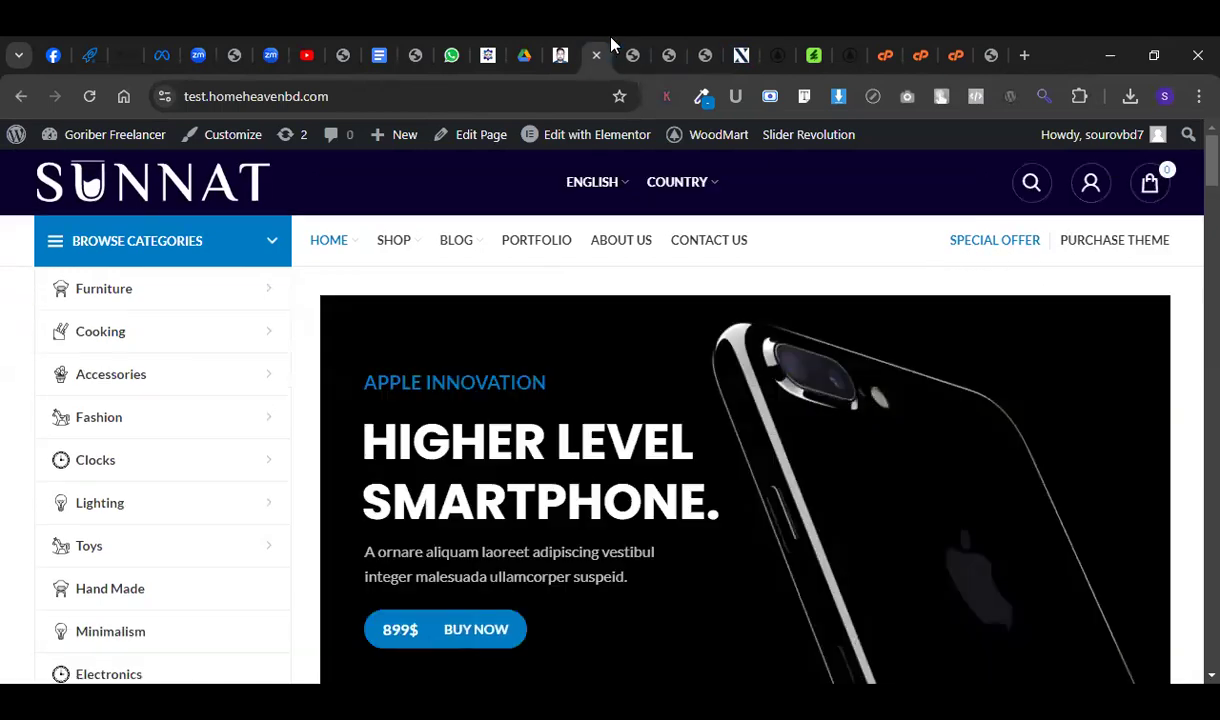
pyautogui.click(633, 55)
pyautogui.scroll(-4, 628, 370)
pyautogui.click(705, 55)
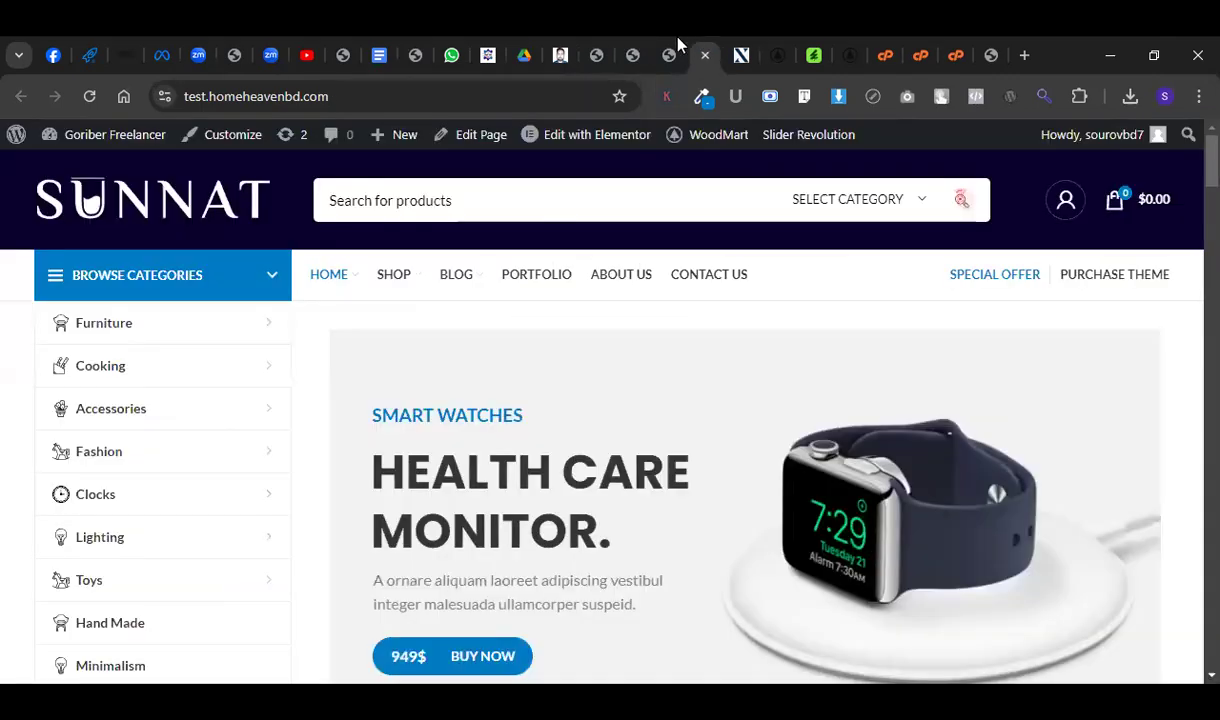
pyautogui.click(669, 55)
# Open the homepage in a fresh Elementor editor and bring up the settings of its Electronics AJAX product tabs.
pyautogui.click(703, 52)
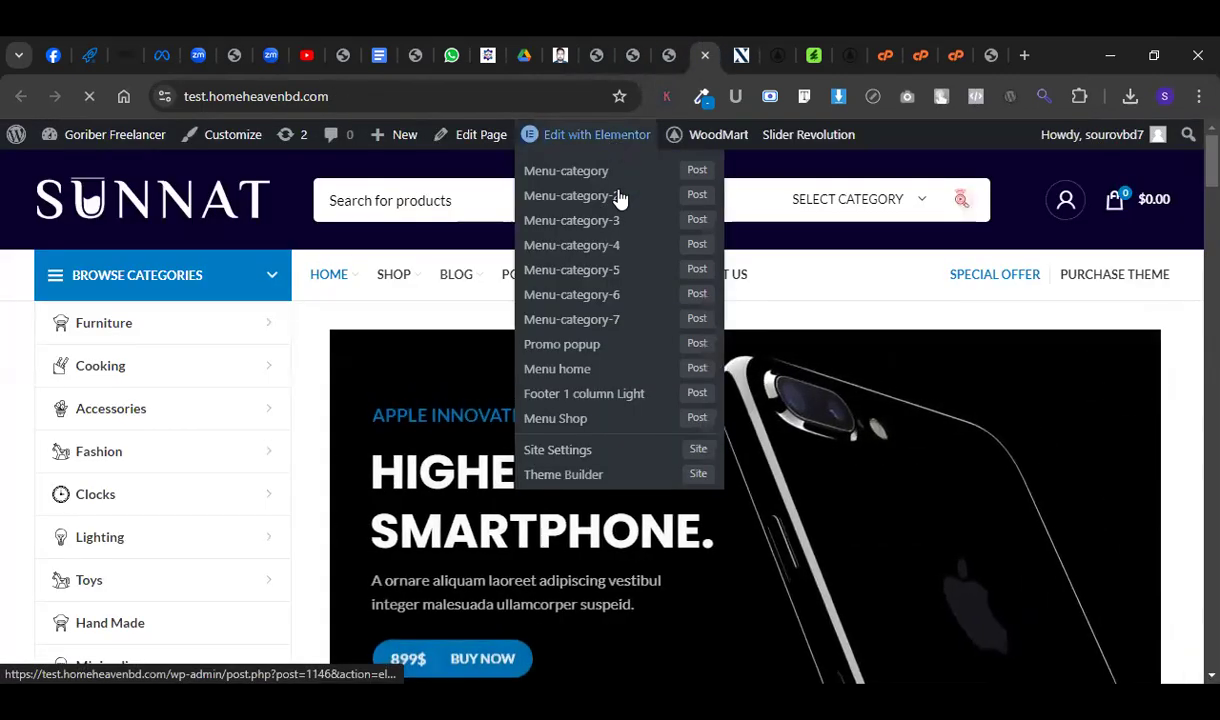
pyautogui.click(600, 135)
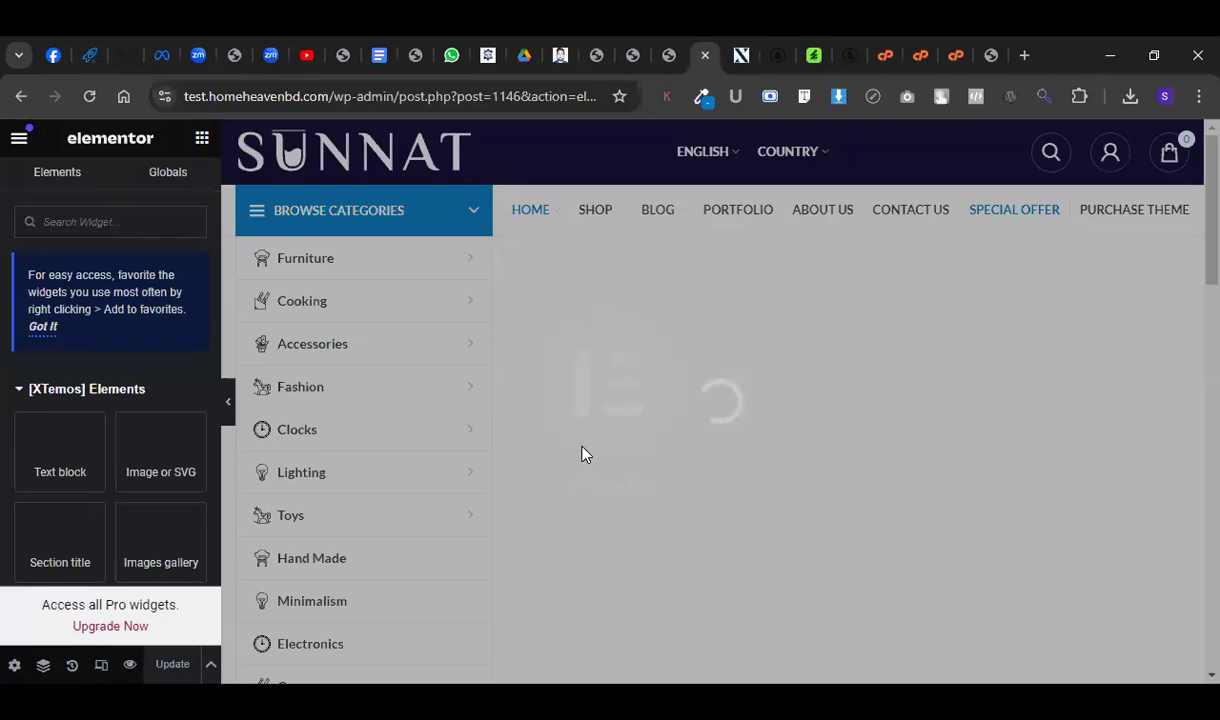
pyautogui.scroll(-4, 672, 400)
pyautogui.scroll(-5, 640, 402)
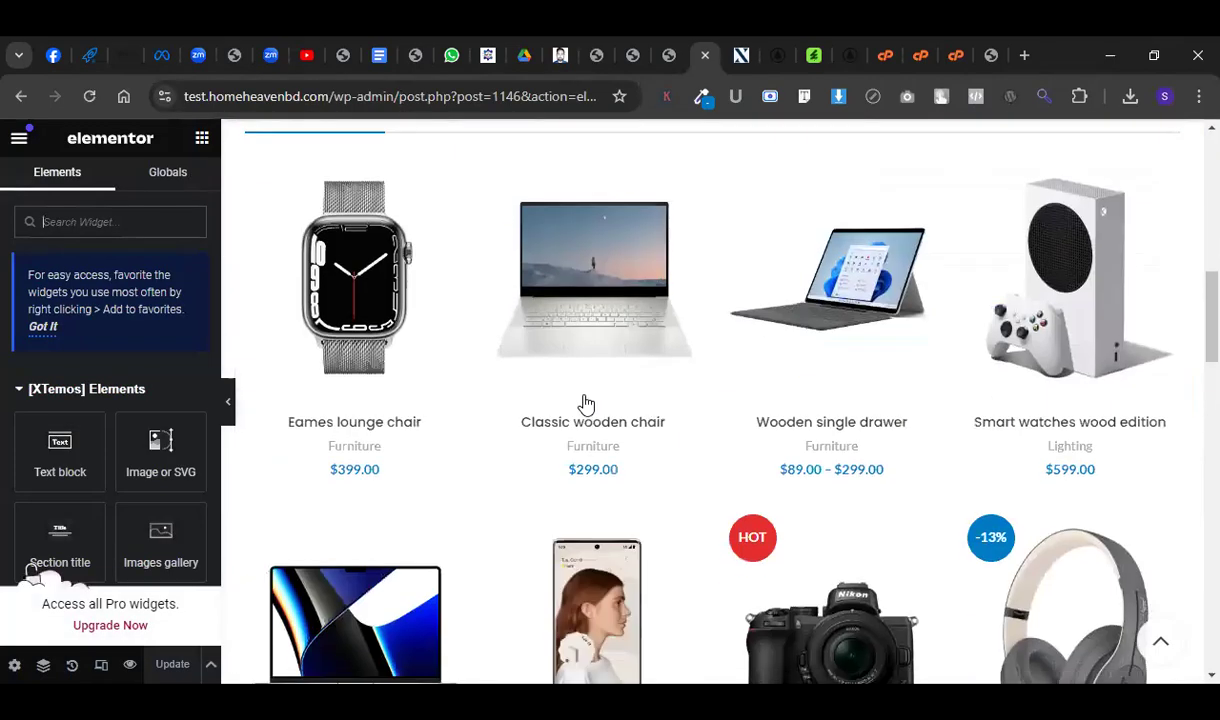
pyautogui.scroll(2, 1016, 318)
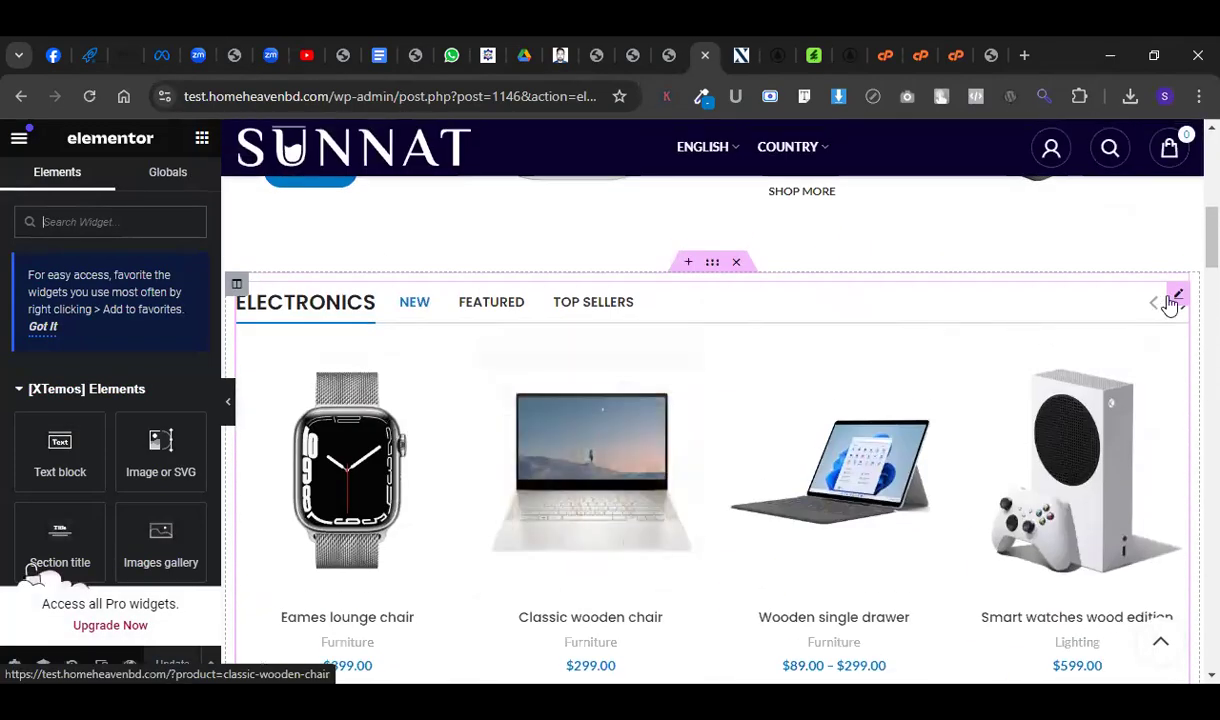
pyautogui.click(1177, 295)
# Review the remaining sections down to the end of the page and display the column structures for a new section.
pyautogui.scroll(-12, 757, 452)
pyautogui.scroll(-15, 760, 451)
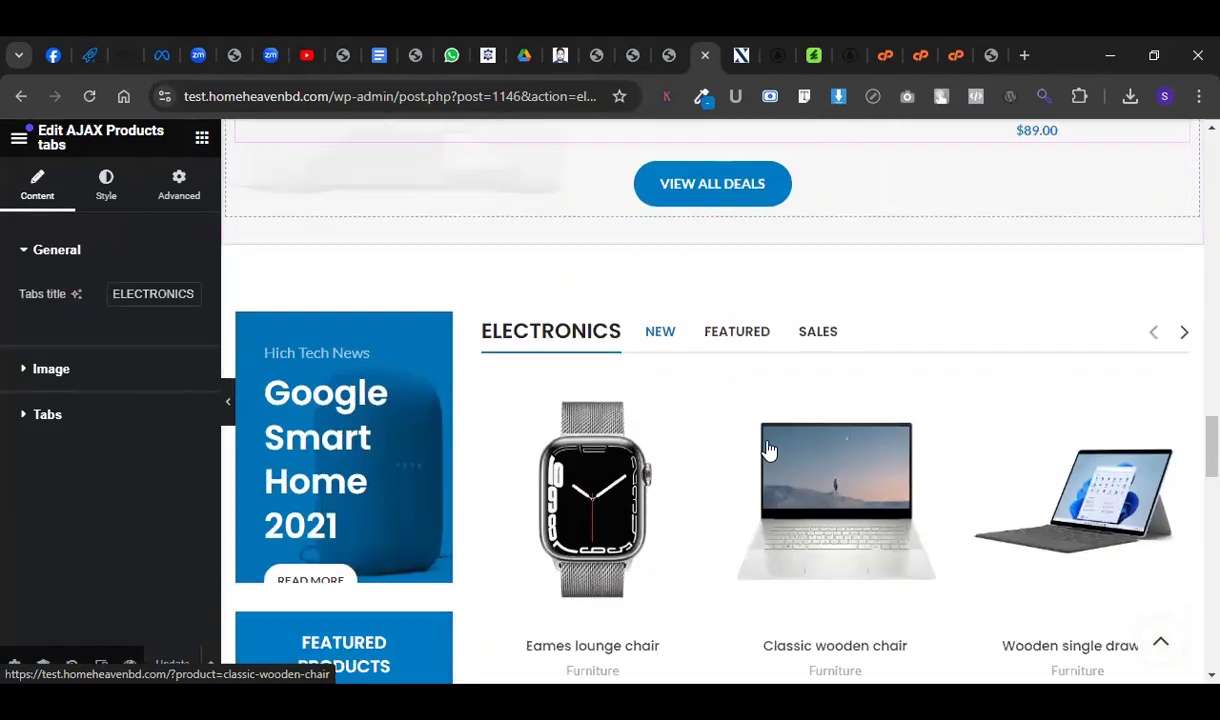
pyautogui.scroll(10, 768, 451)
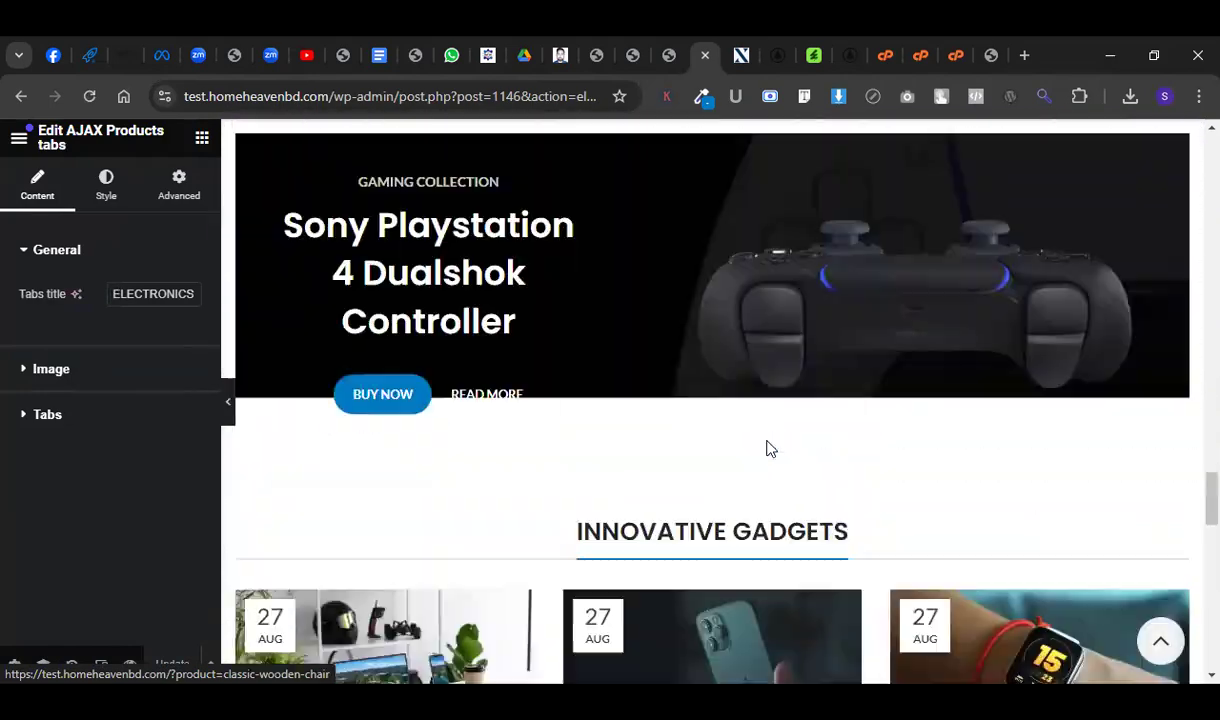
pyautogui.scroll(-6, 768, 451)
pyautogui.scroll(-2, 768, 452)
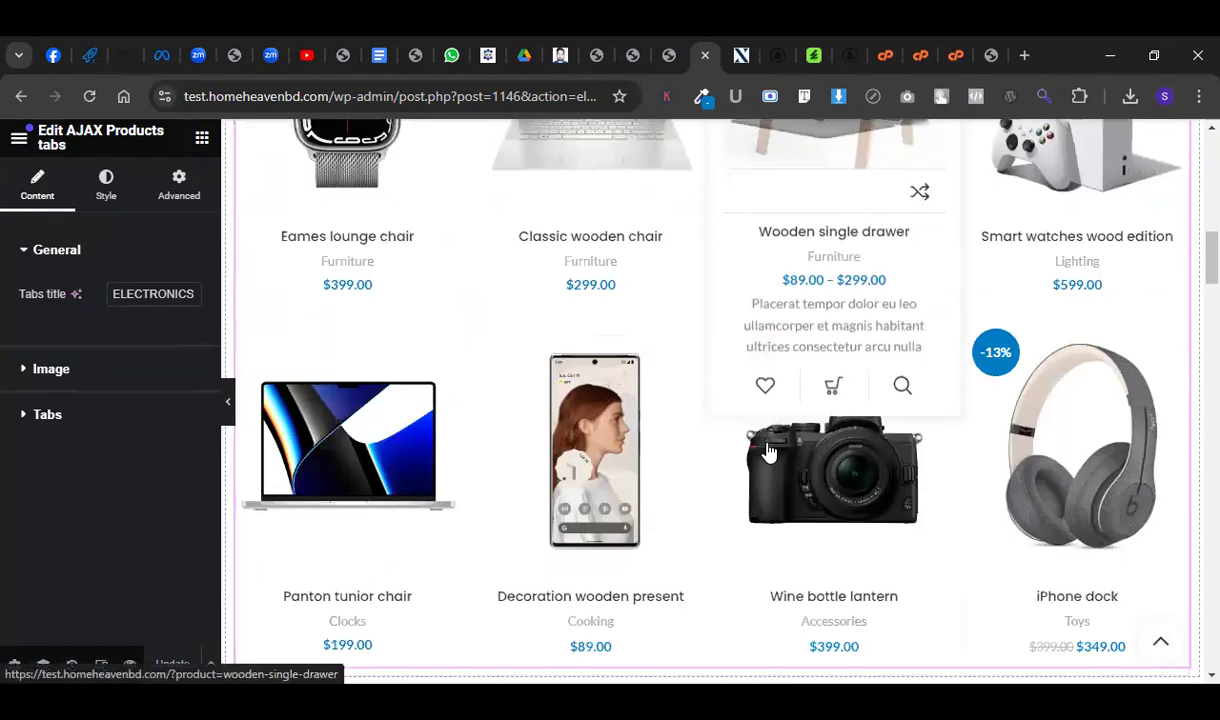
pyautogui.scroll(5, 768, 452)
pyautogui.scroll(-6, 768, 452)
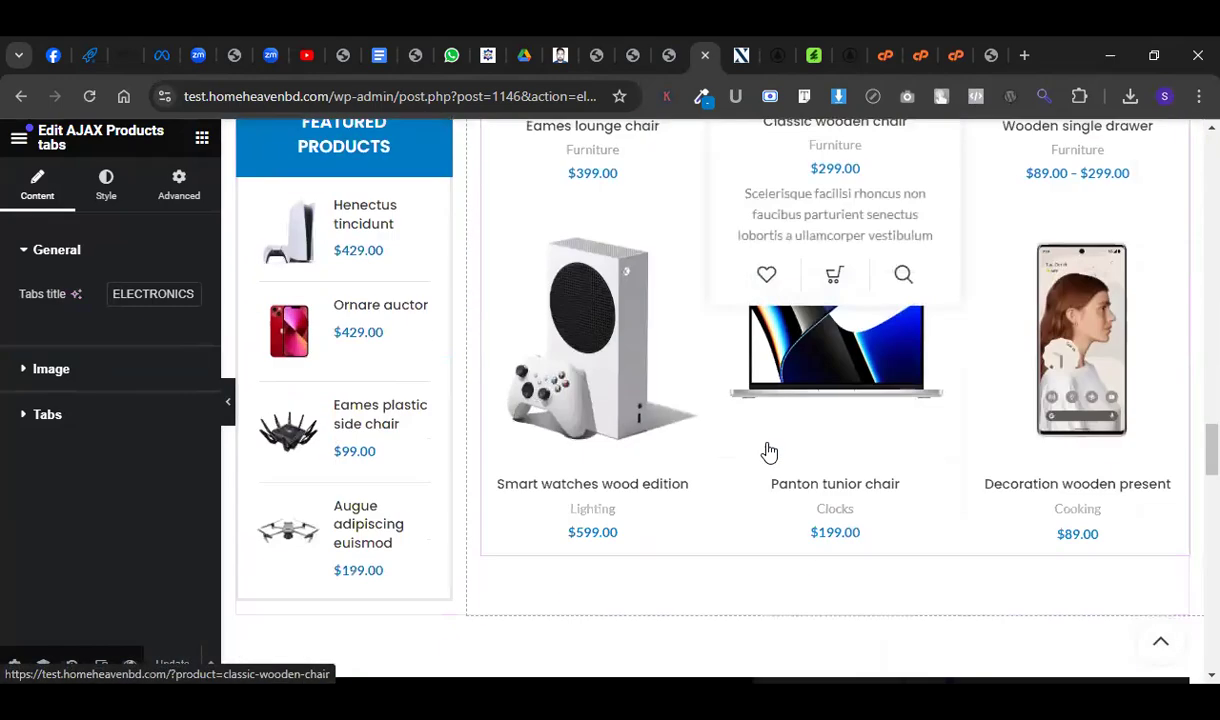
pyautogui.scroll(-8, 768, 452)
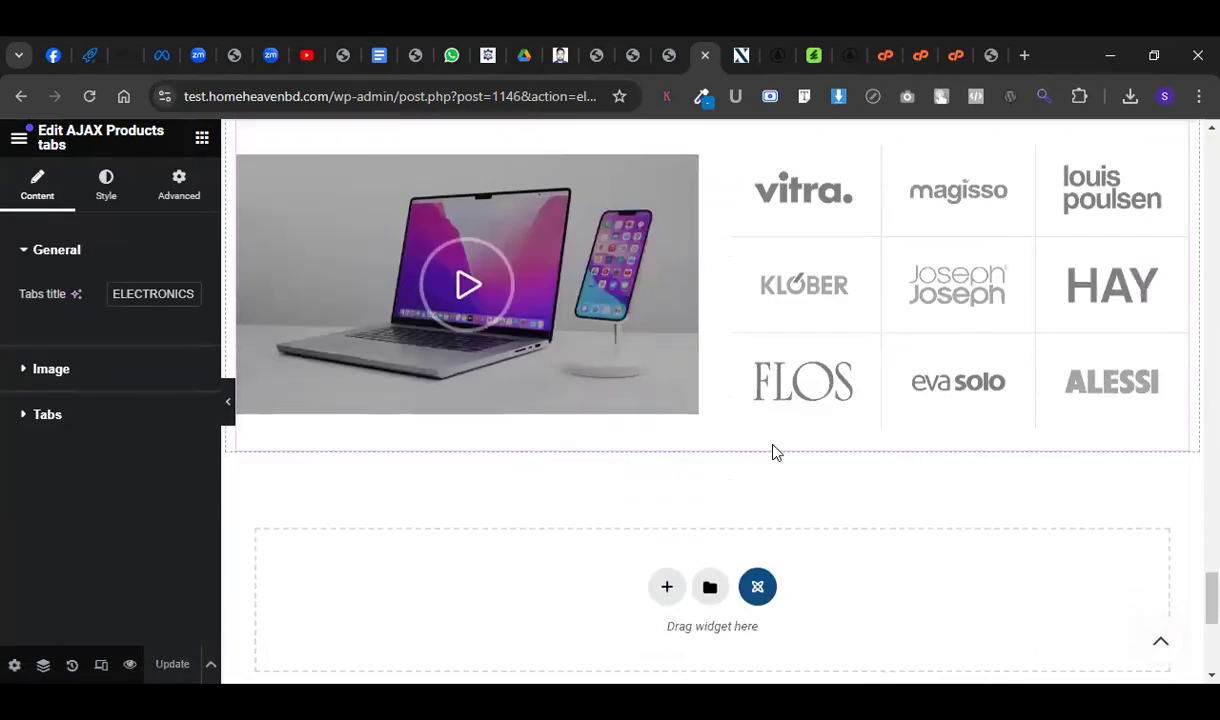
pyautogui.scroll(-1, 772, 452)
pyautogui.click(668, 491)
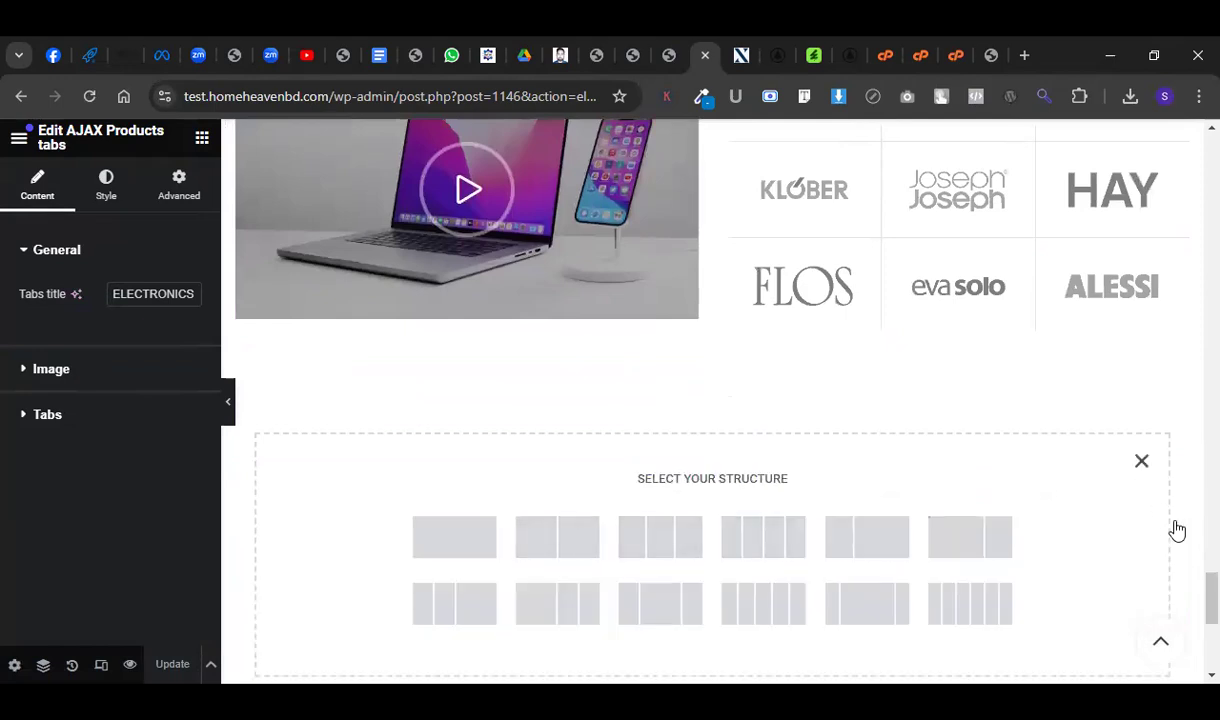
# Select the Electronics module for the Slider Revolution widget in the page's hero area.
pyautogui.moveTo(1211, 598); pyautogui.dragTo(1190, 128)
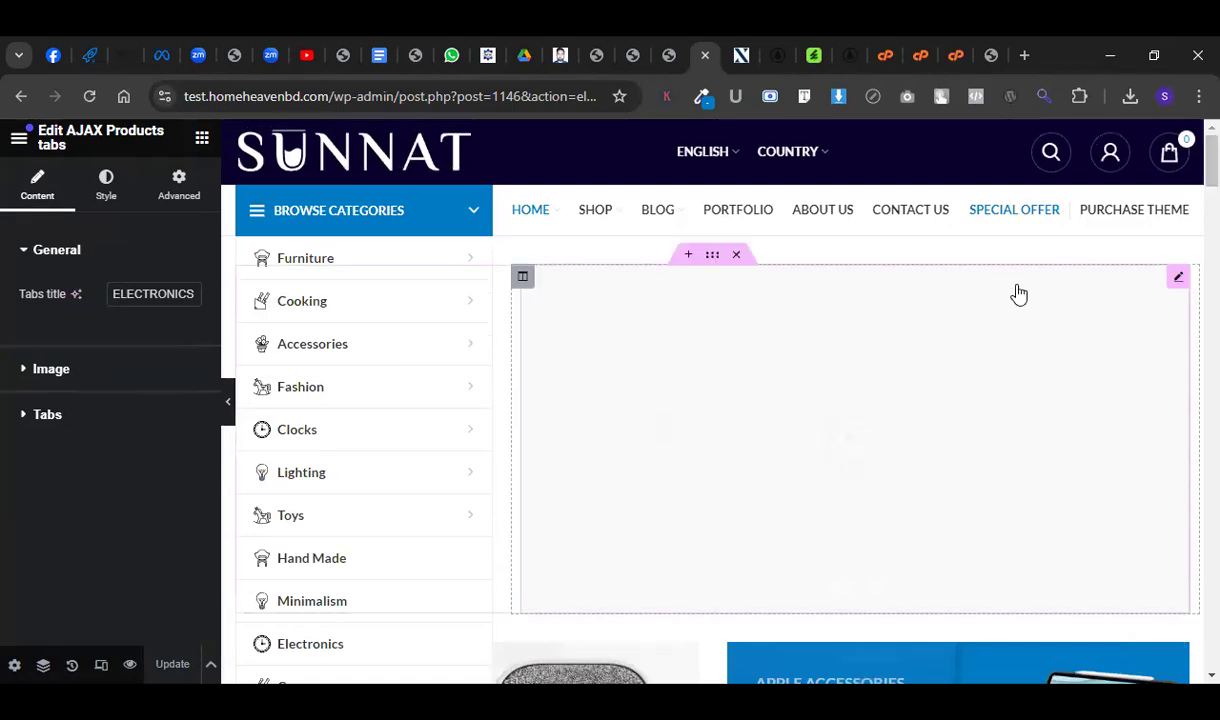
pyautogui.click(1178, 277)
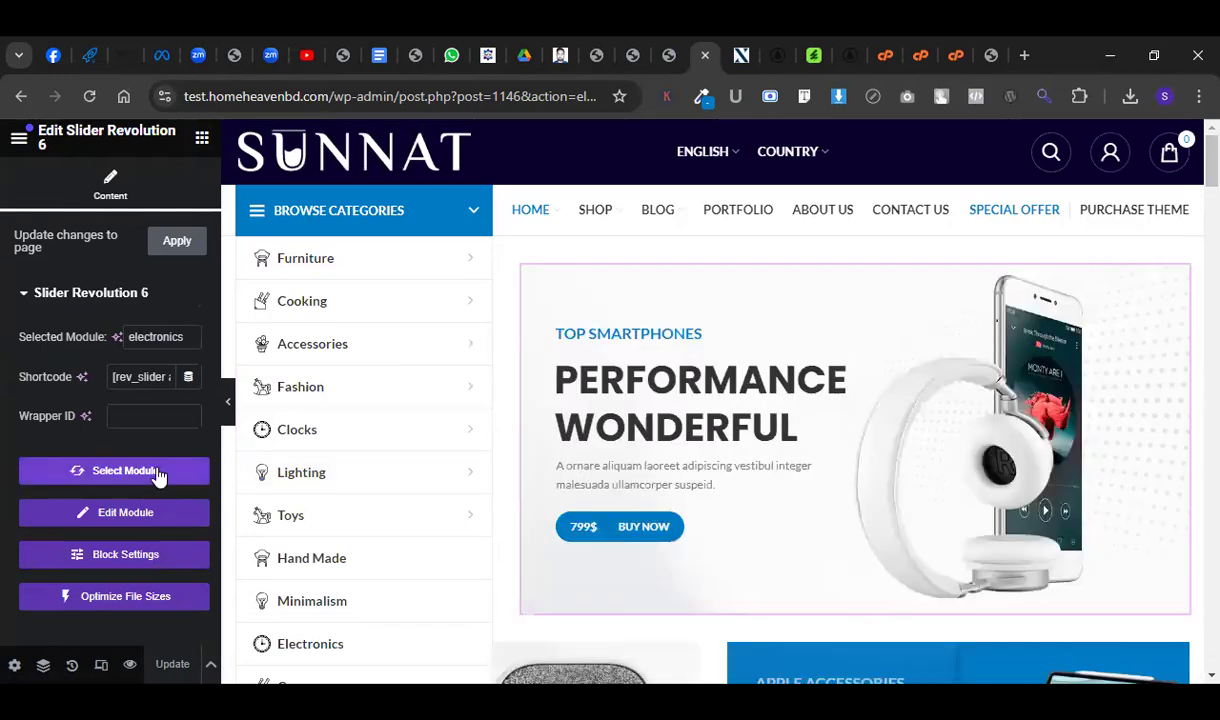
pyautogui.click(198, 470)
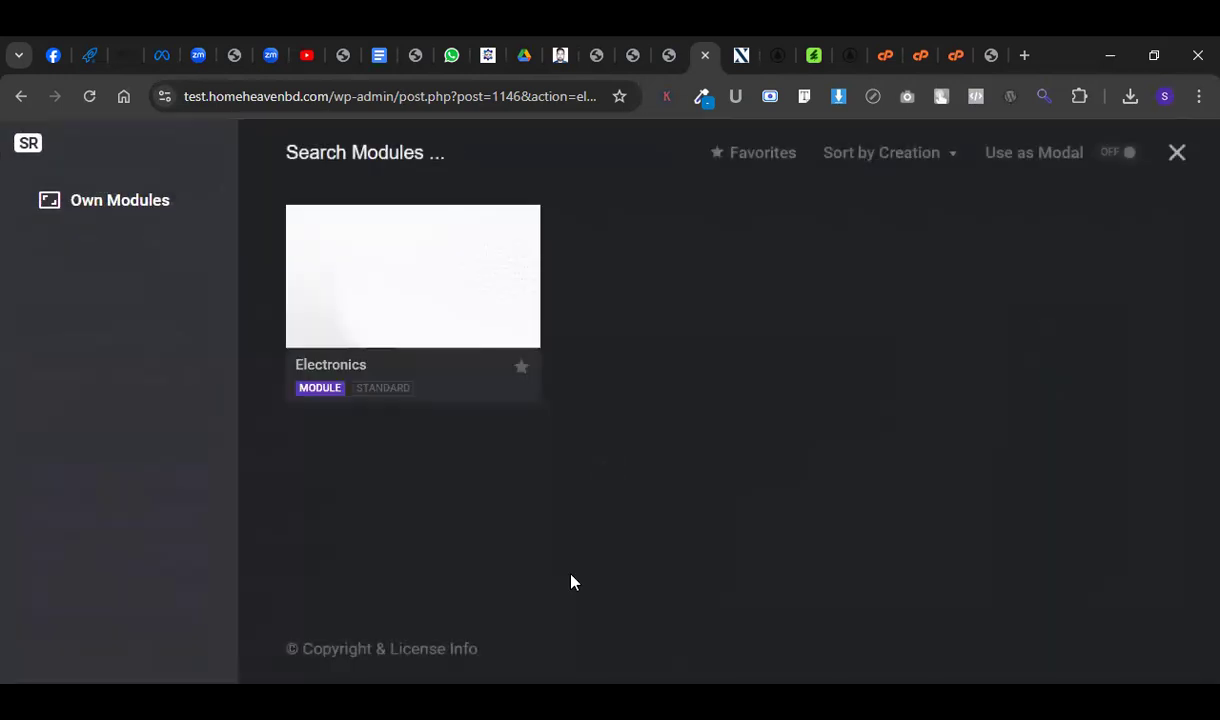
pyautogui.moveTo(446, 311)
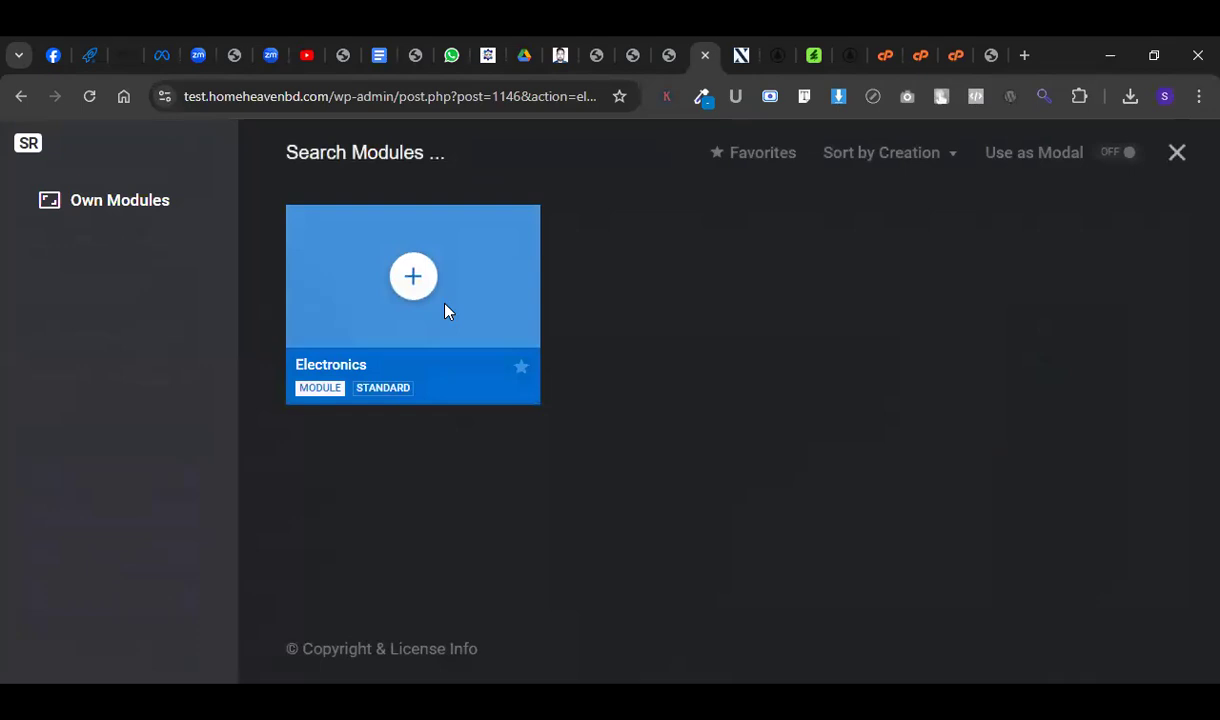
pyautogui.click(410, 279)
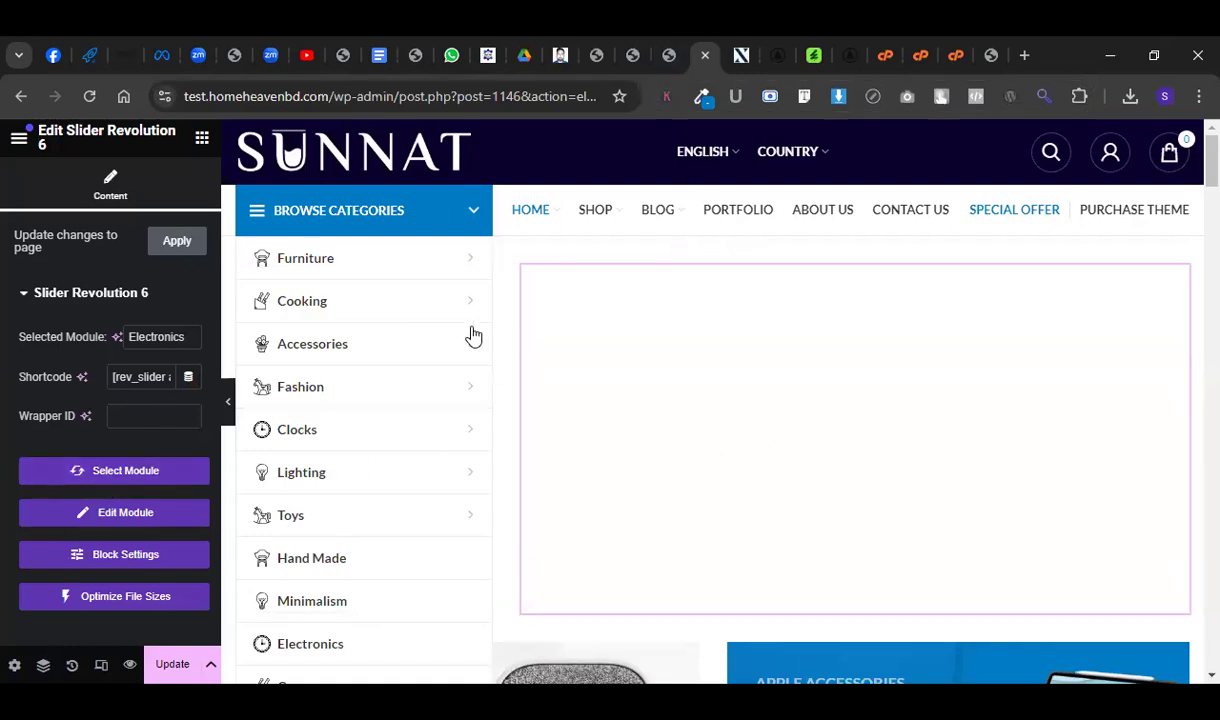
# Open the Slider Revolution dashboard from the live site and dismiss its 6.7.18 welcome screen.
pyautogui.click(670, 52)
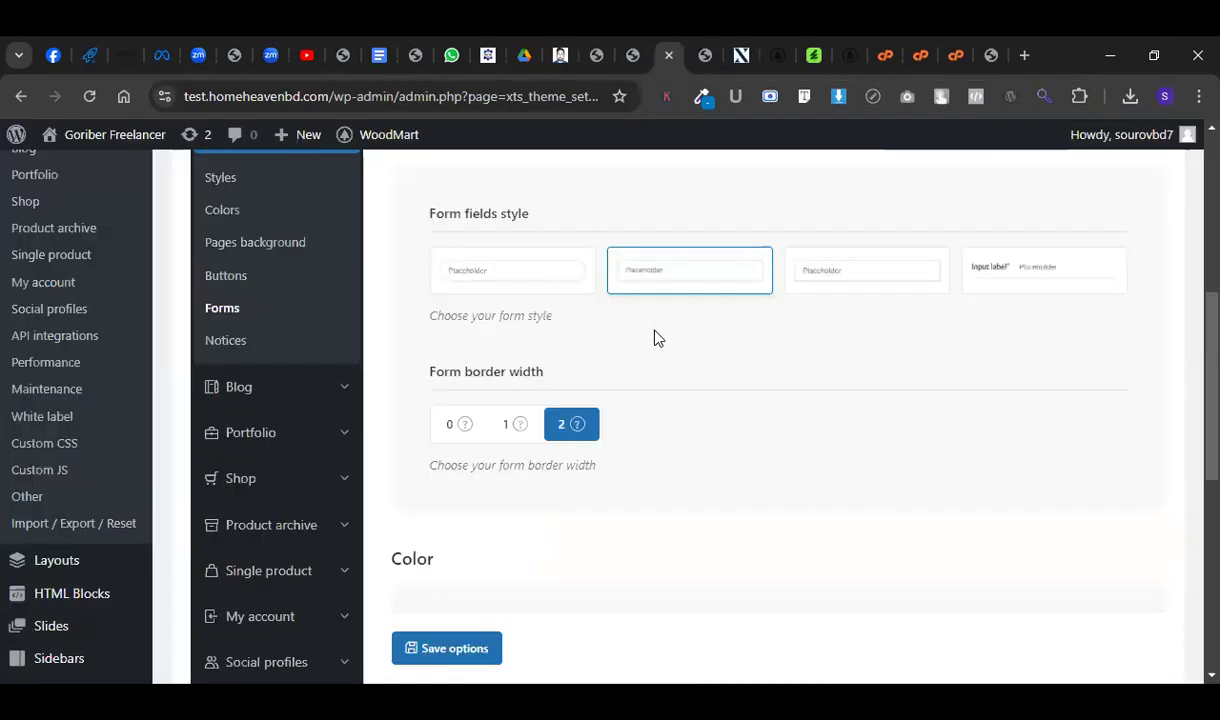
pyautogui.moveTo(105, 134)
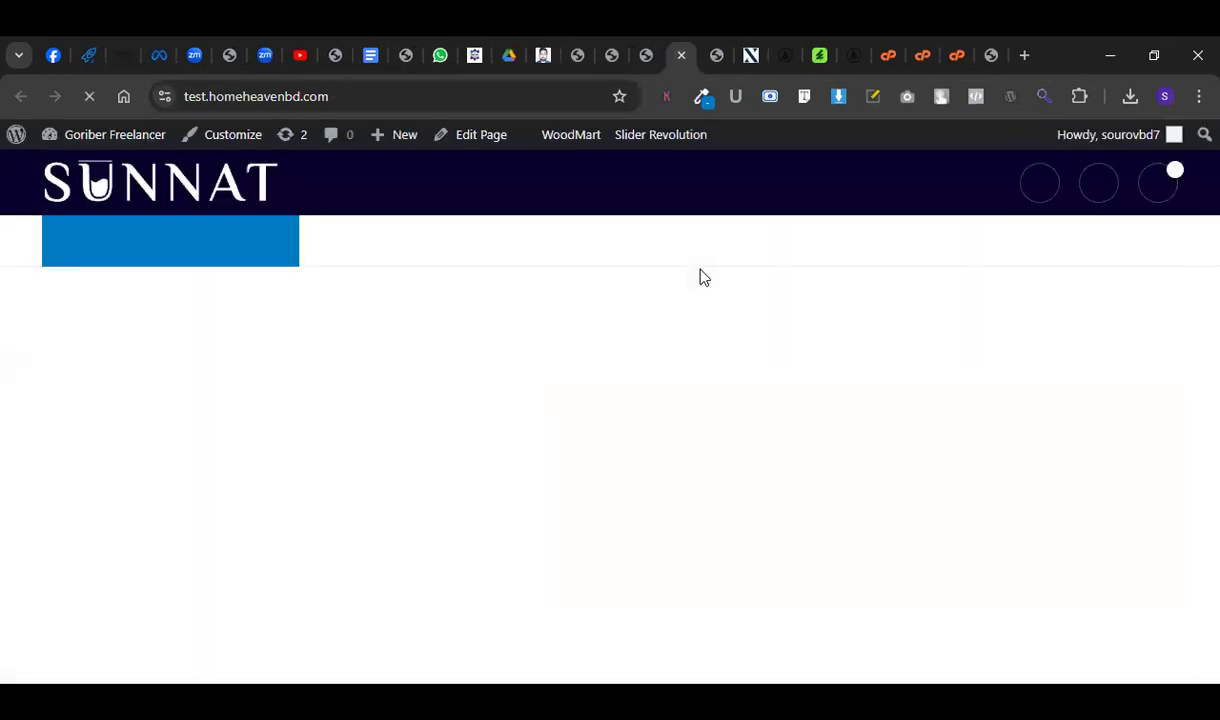
pyautogui.moveTo(703, 142)
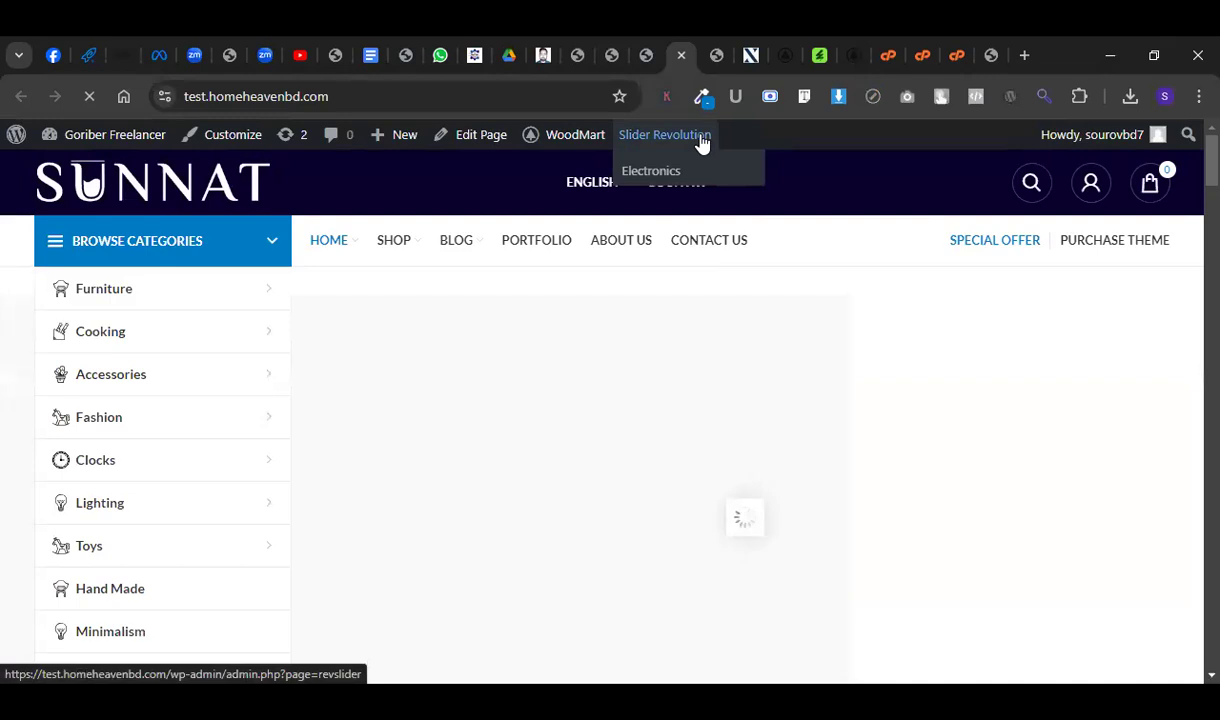
pyautogui.moveTo(783, 139)
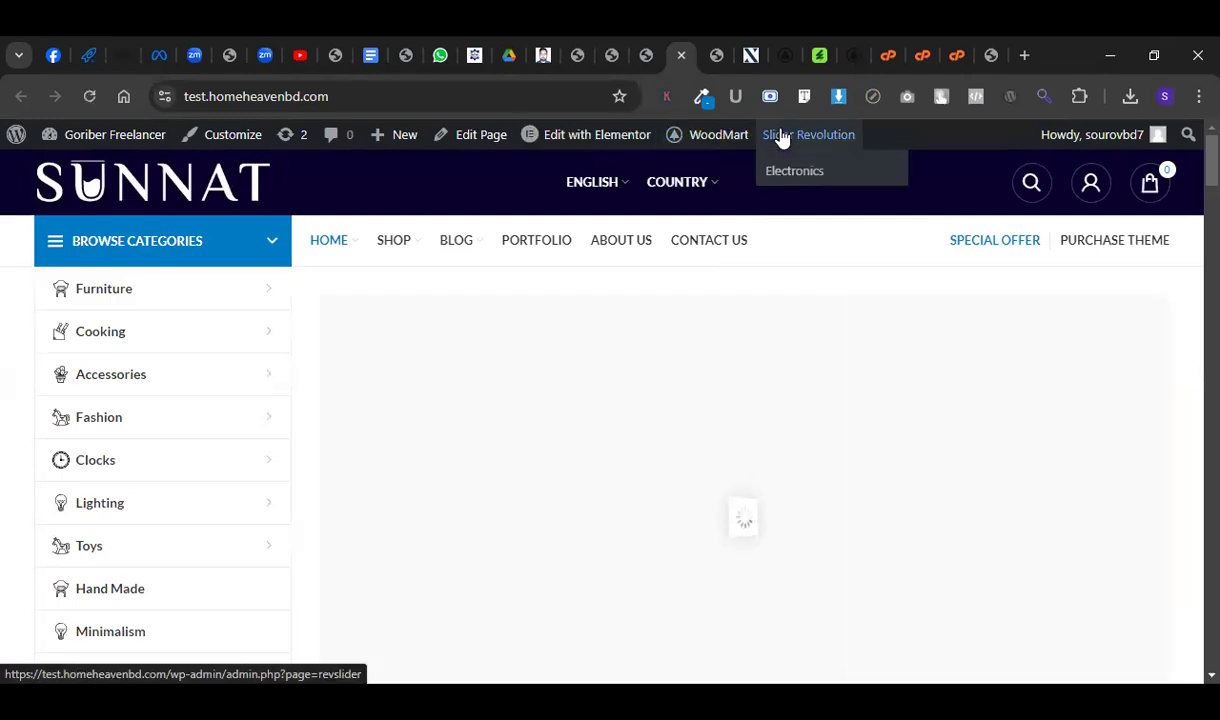
pyautogui.click(783, 136)
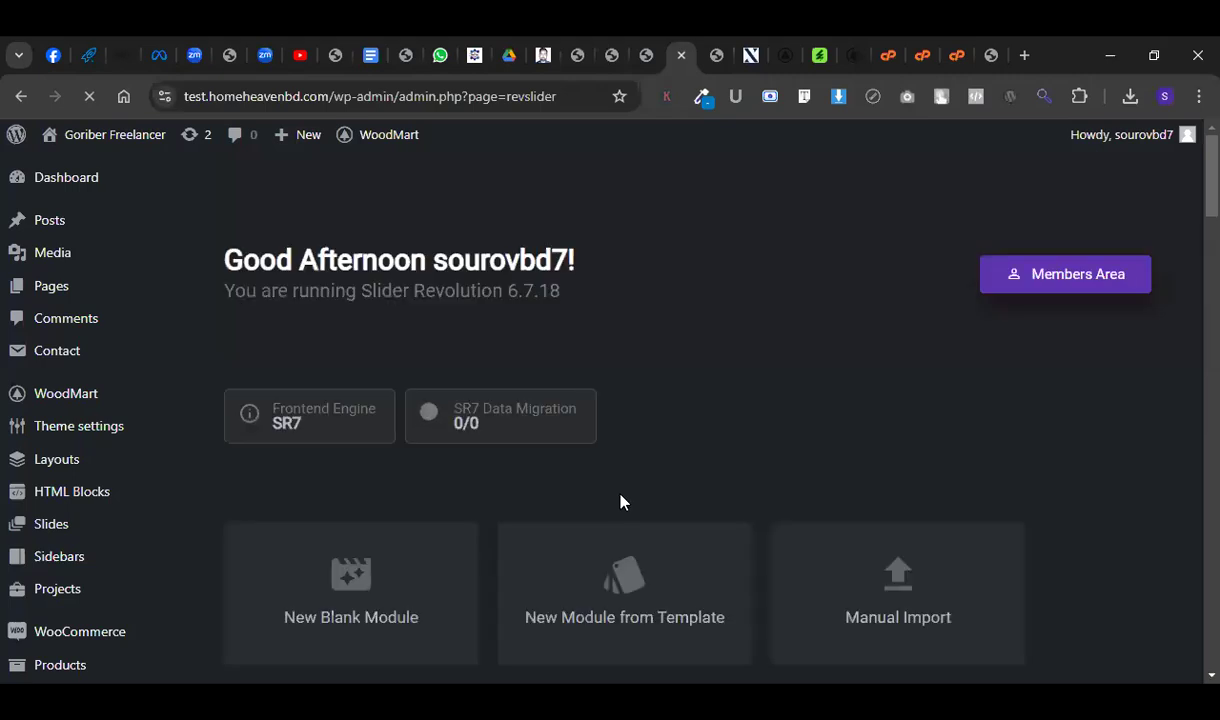
pyautogui.scroll(-2, 620, 502)
pyautogui.scroll(1, 620, 498)
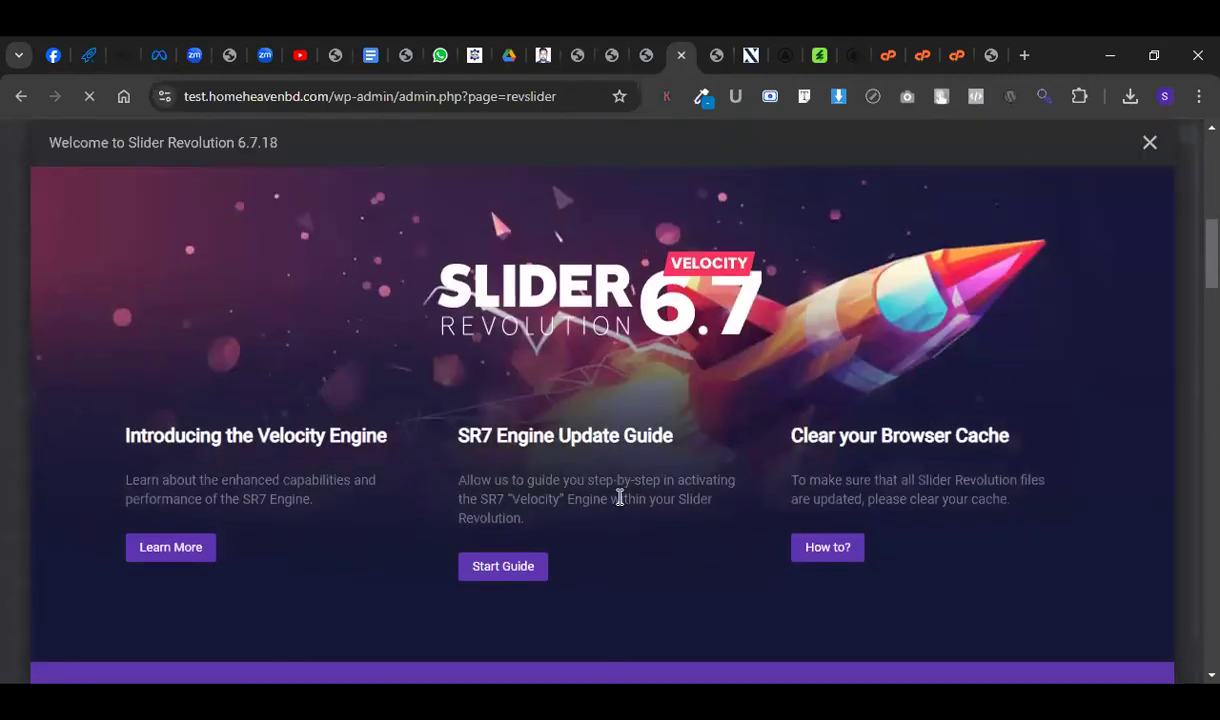
pyautogui.click(1148, 144)
pyautogui.scroll(-3, 618, 515)
pyautogui.scroll(3, 618, 516)
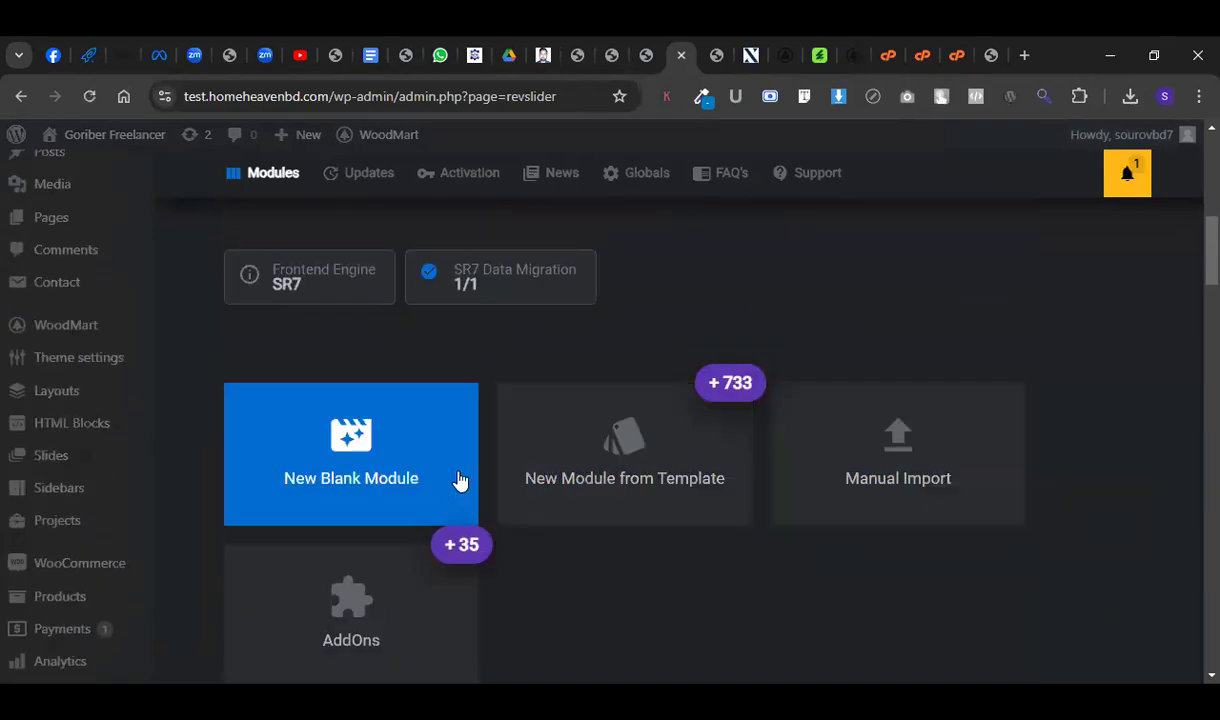
# Create a blank Slider module with Full-Width dimensions and Intelligent Inheriting, closing the editing guide and declining data sharing.
pyautogui.click(372, 468)
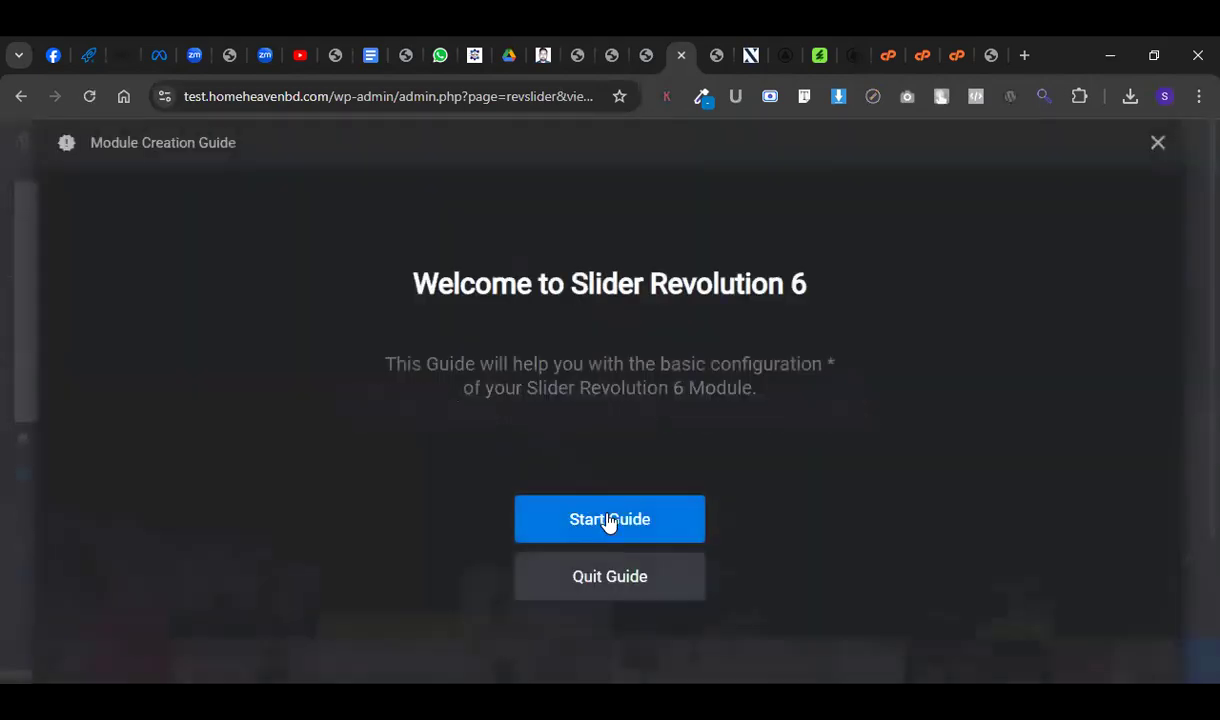
pyautogui.click(603, 520)
pyautogui.scroll(-2, 591, 495)
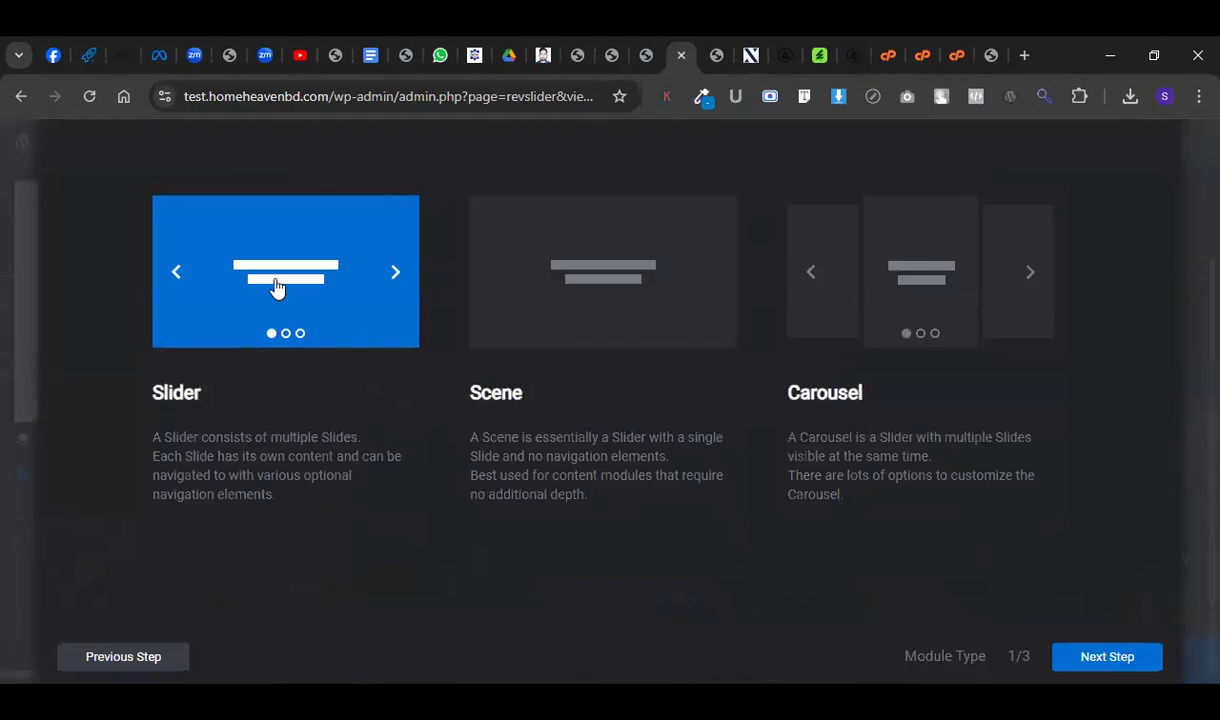
pyautogui.click(1080, 665)
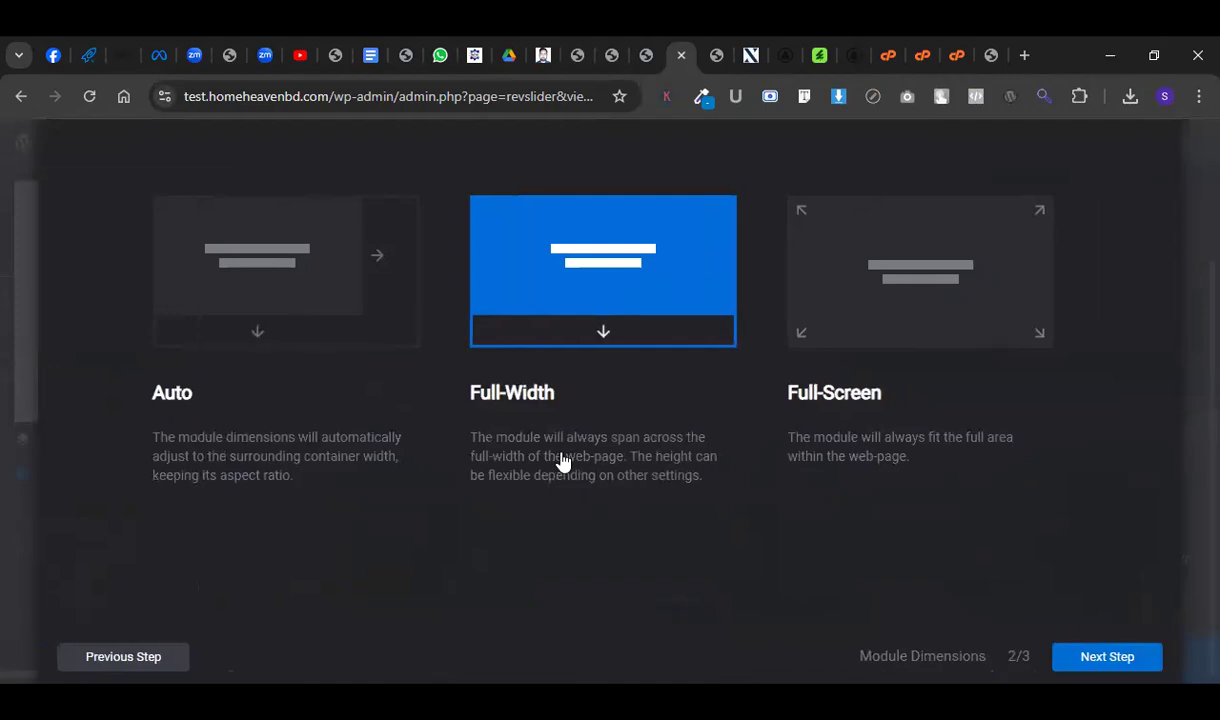
pyautogui.click(1127, 664)
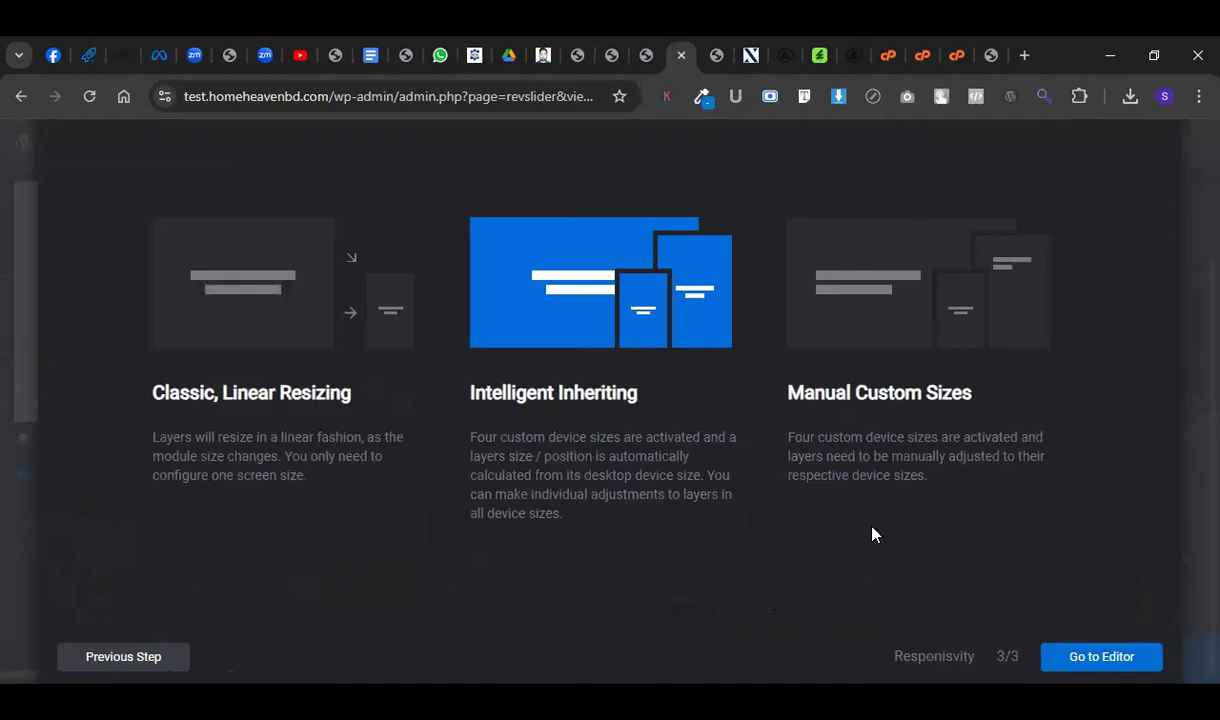
pyautogui.click(1062, 648)
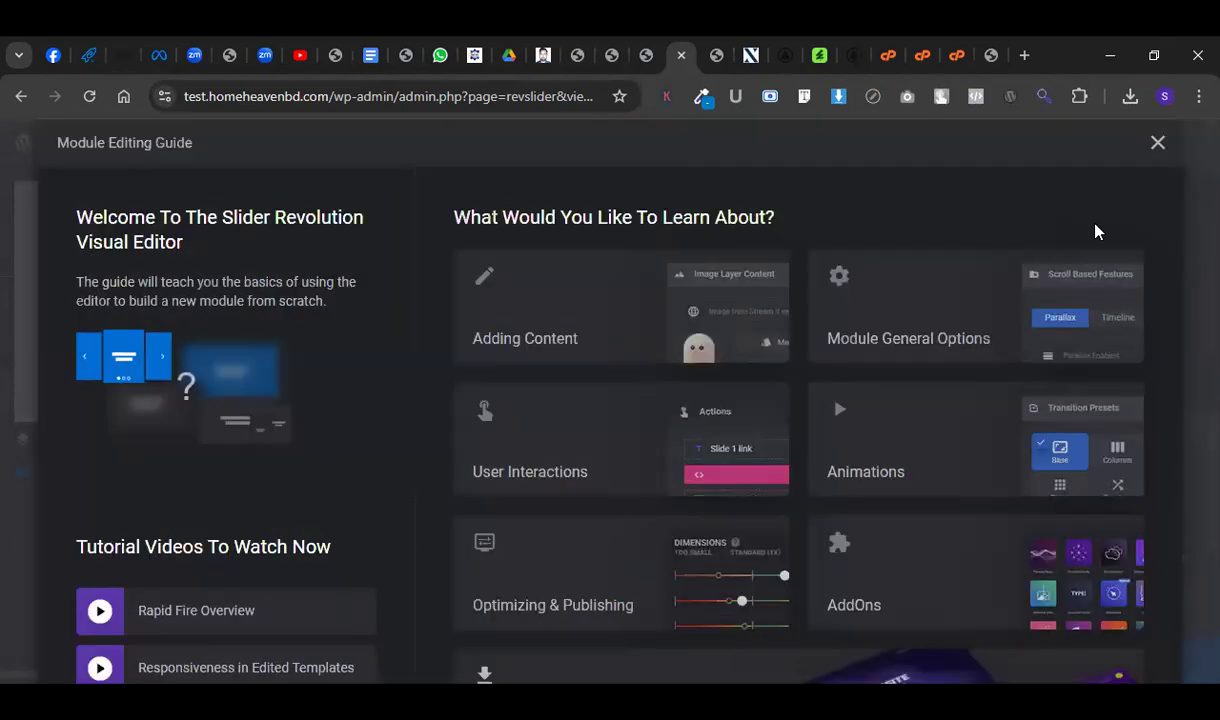
pyautogui.click(1157, 143)
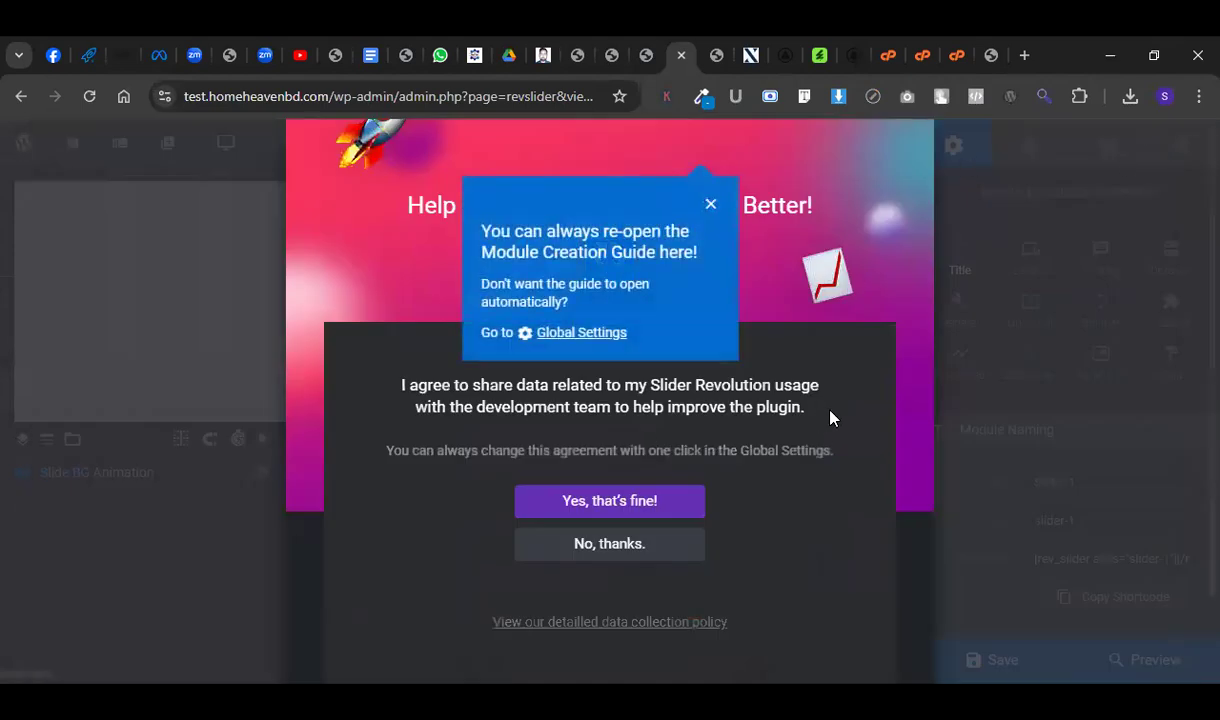
pyautogui.click(630, 548)
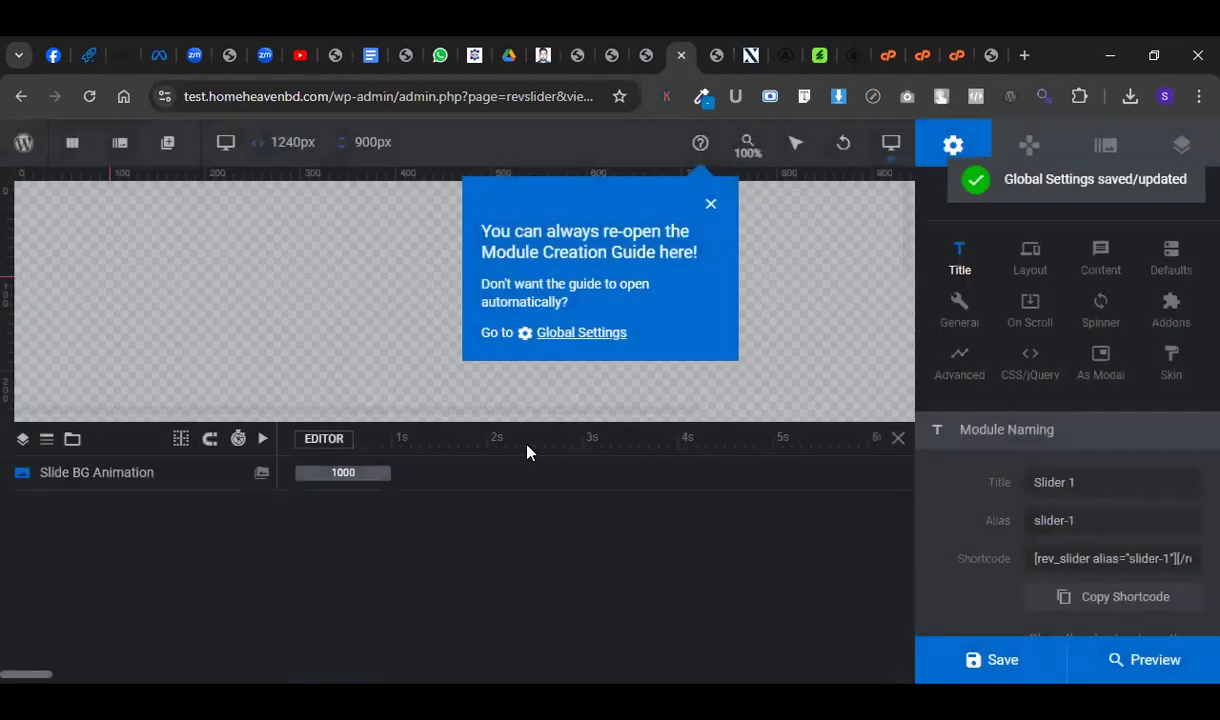
# Set the new slide's background source type to YouTube Video and make its YouTube ID field ready for entry.
pyautogui.click(266, 480)
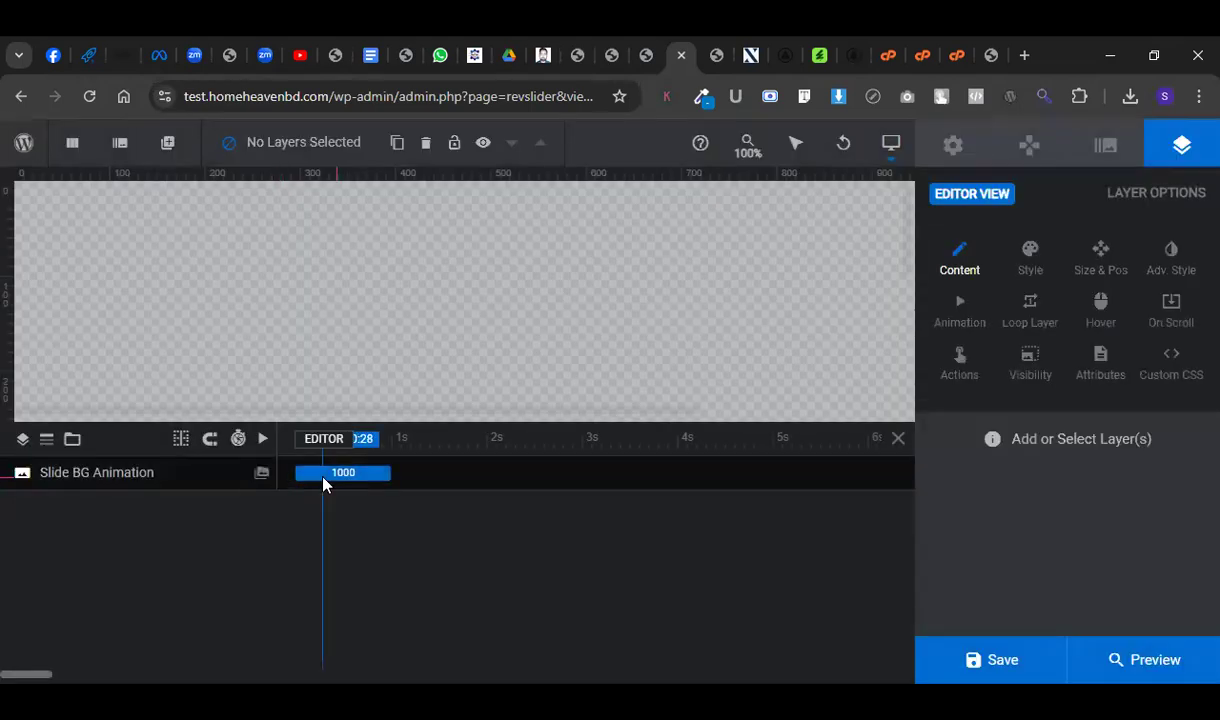
pyautogui.click(260, 476)
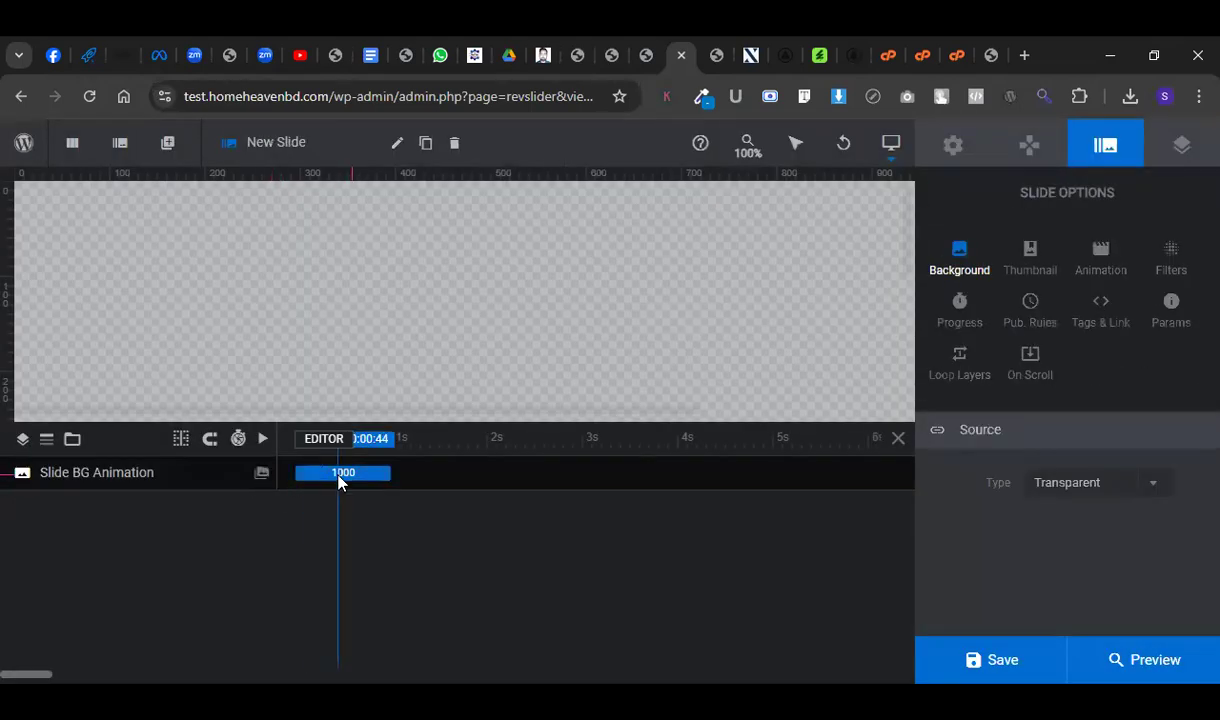
pyautogui.click(1113, 489)
pyautogui.click(260, 480)
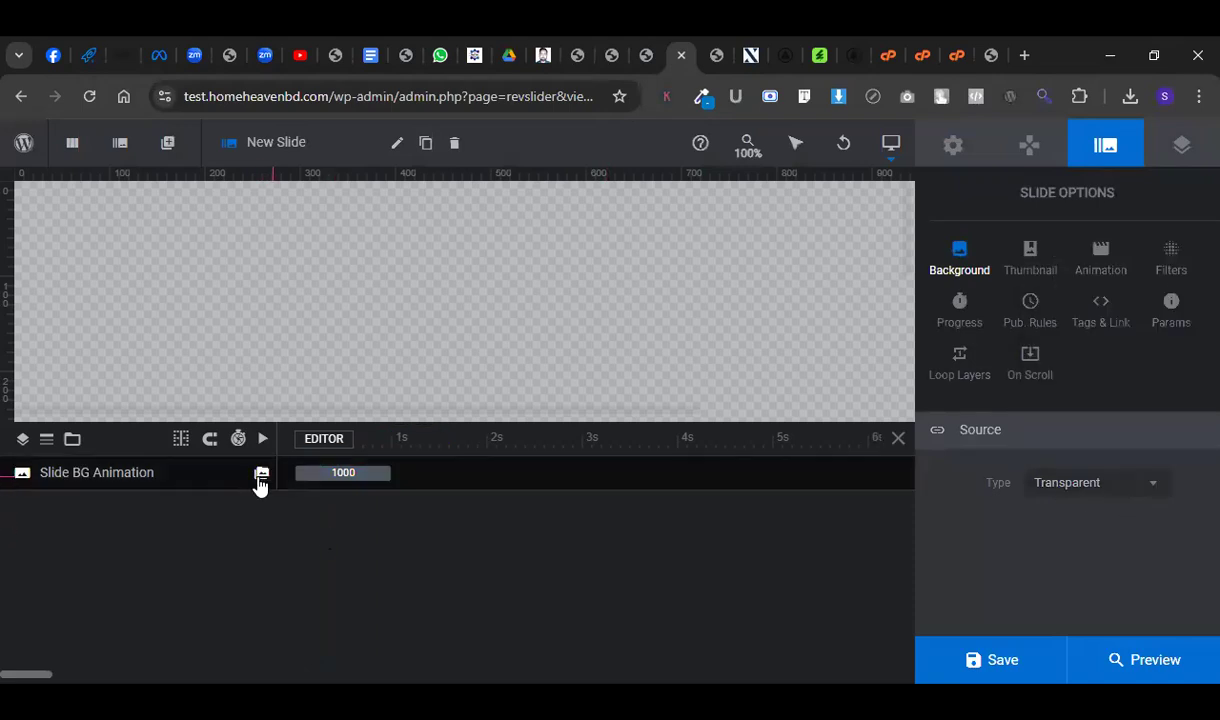
pyautogui.click(1089, 490)
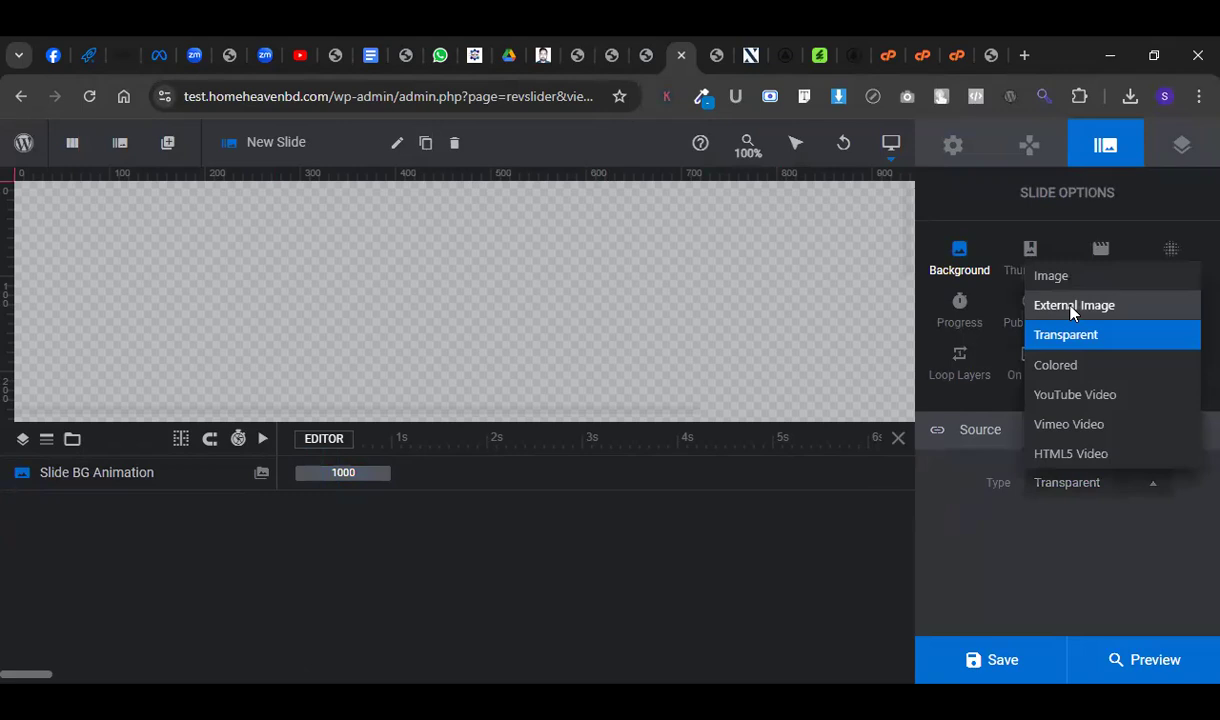
pyautogui.click(1078, 395)
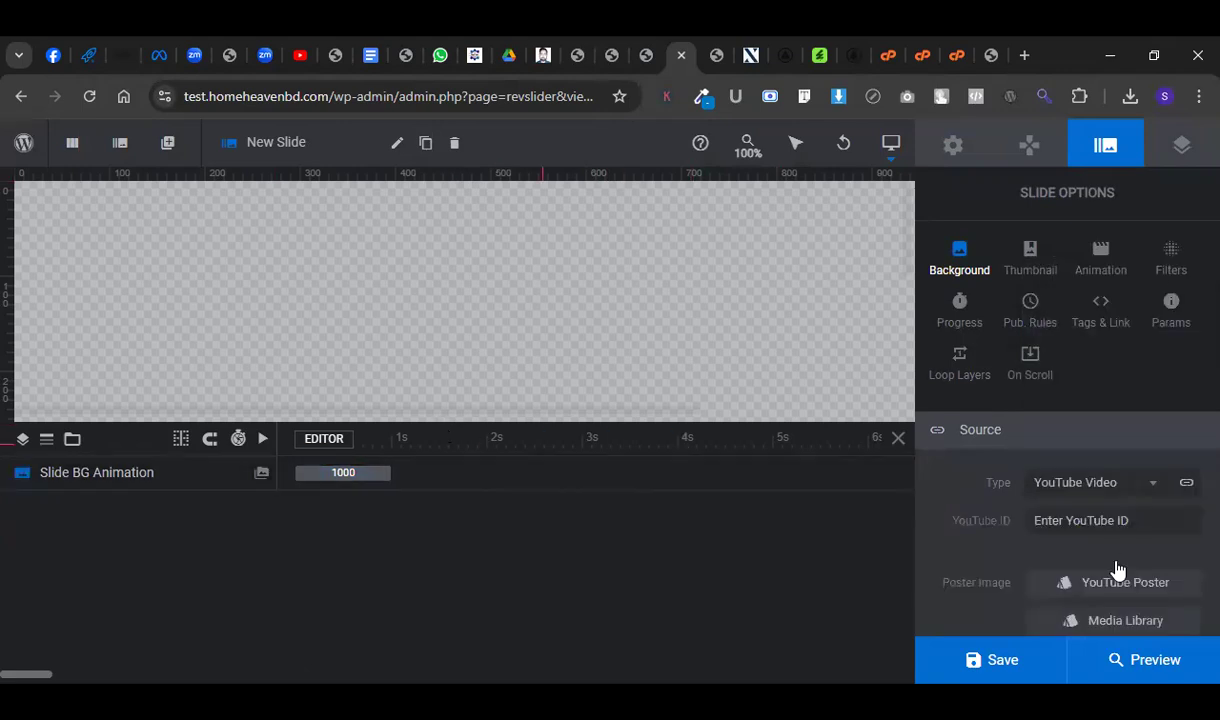
pyautogui.scroll(-1, 1048, 453)
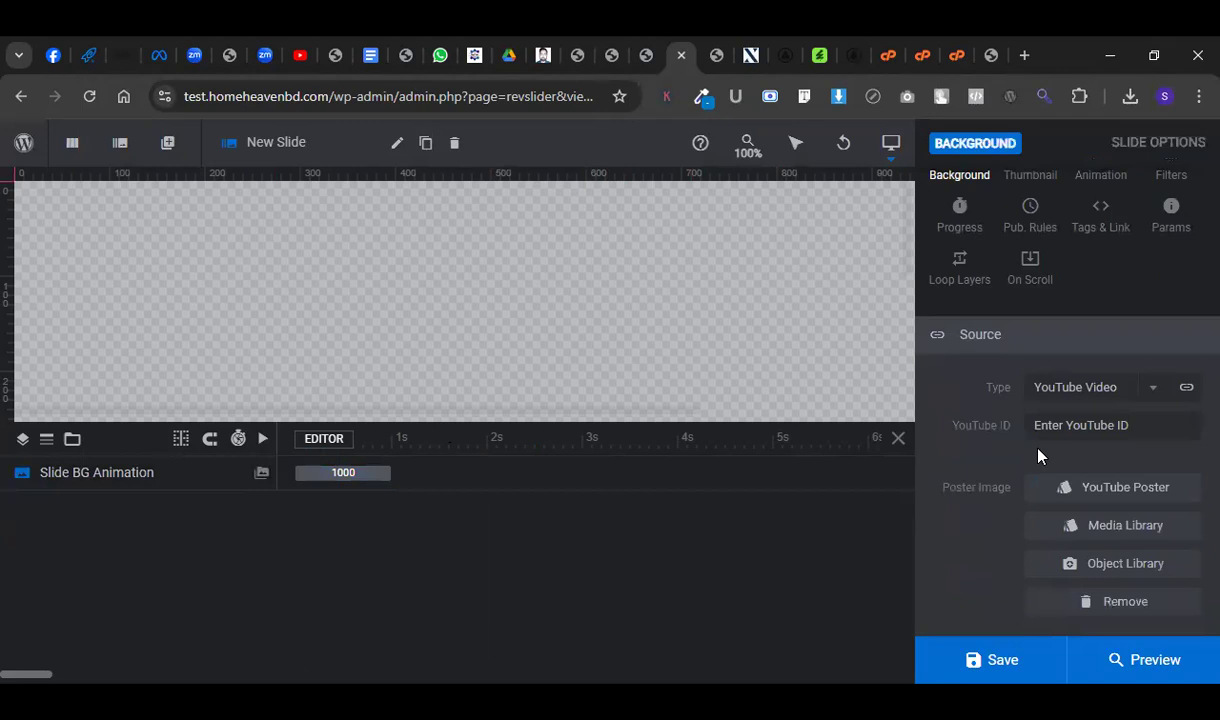
pyautogui.click(1069, 425)
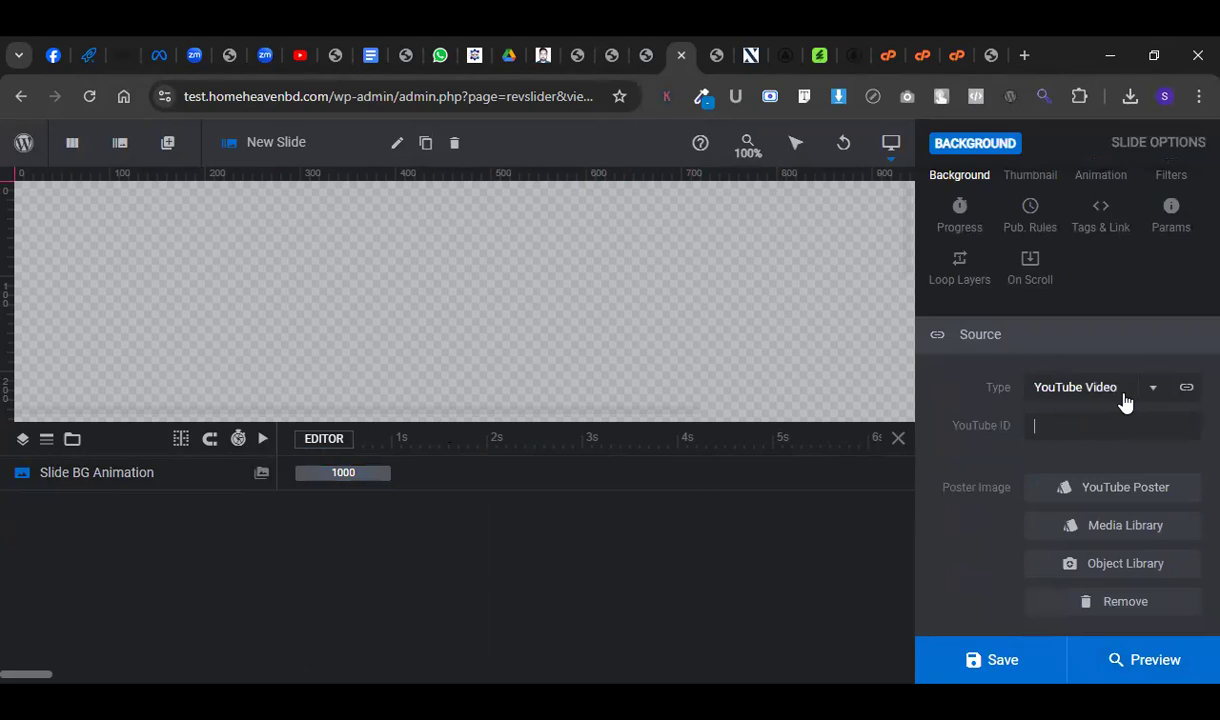
# Copy the video ID from the URL of the newest video in YouTube Studio and return to the slider editor.
pyautogui.click(300, 52)
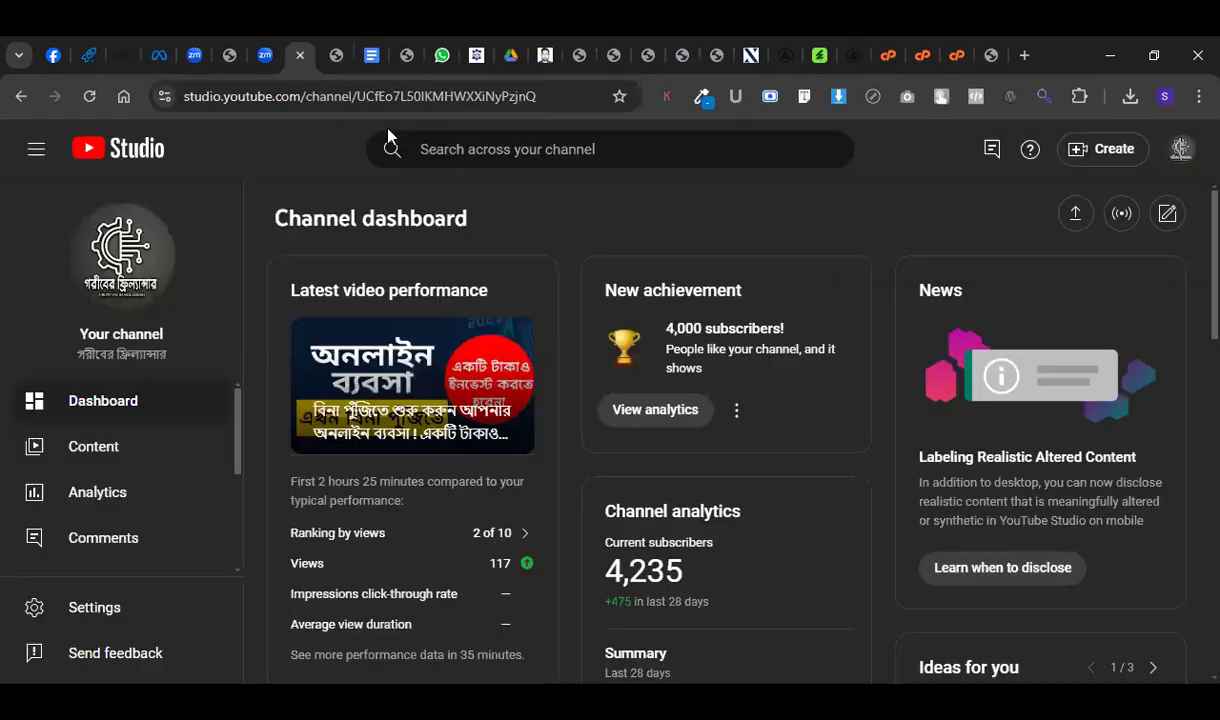
pyautogui.click(124, 460)
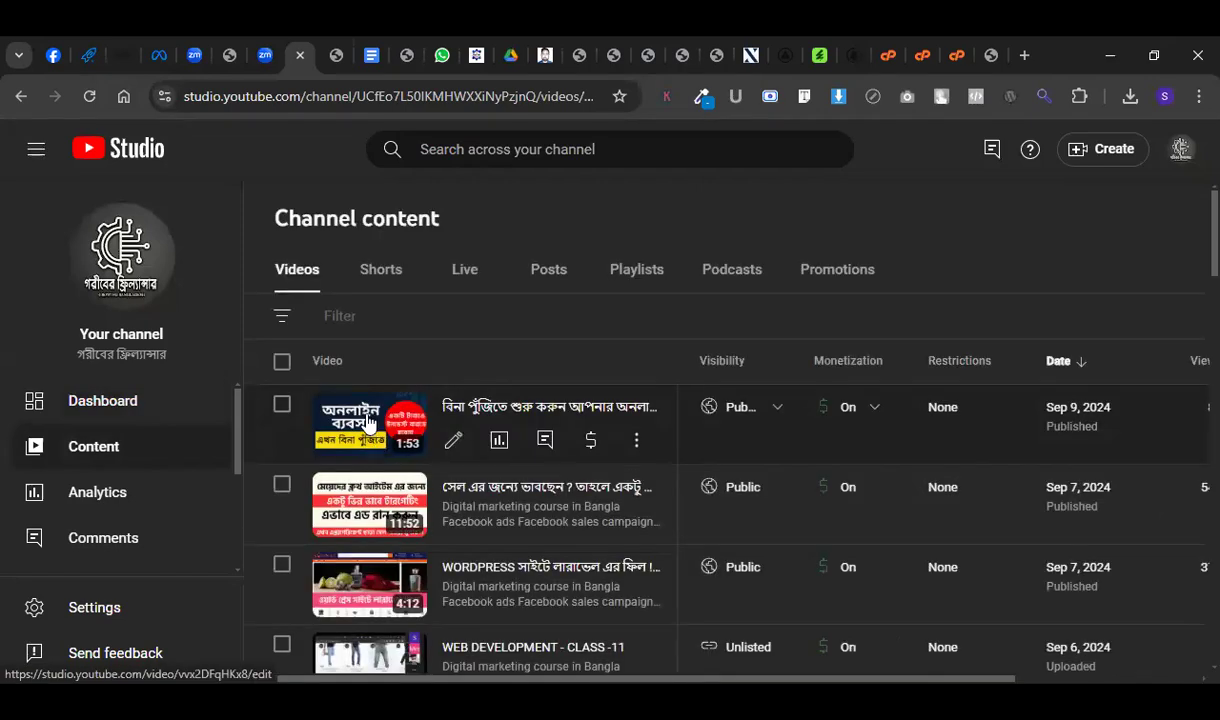
pyautogui.click(636, 440)
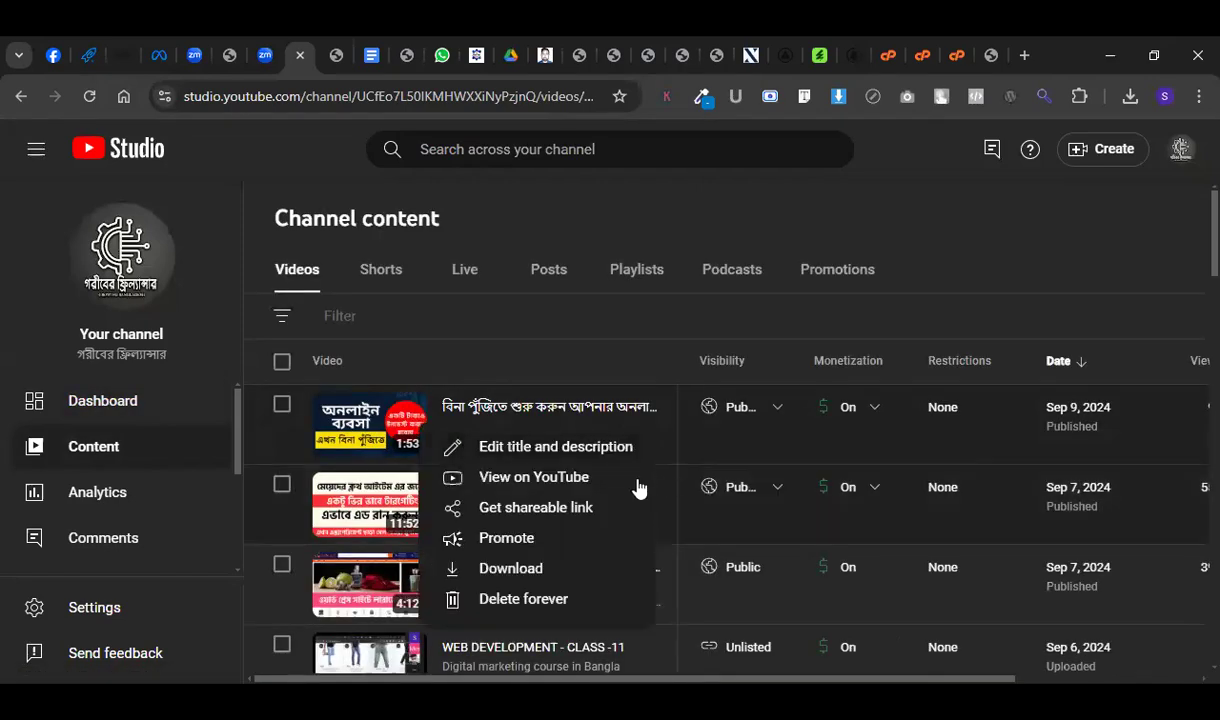
pyautogui.click(560, 478)
pyautogui.moveTo(326, 98); pyautogui.dragTo(403, 97)
pyautogui.rightClick(385, 95)
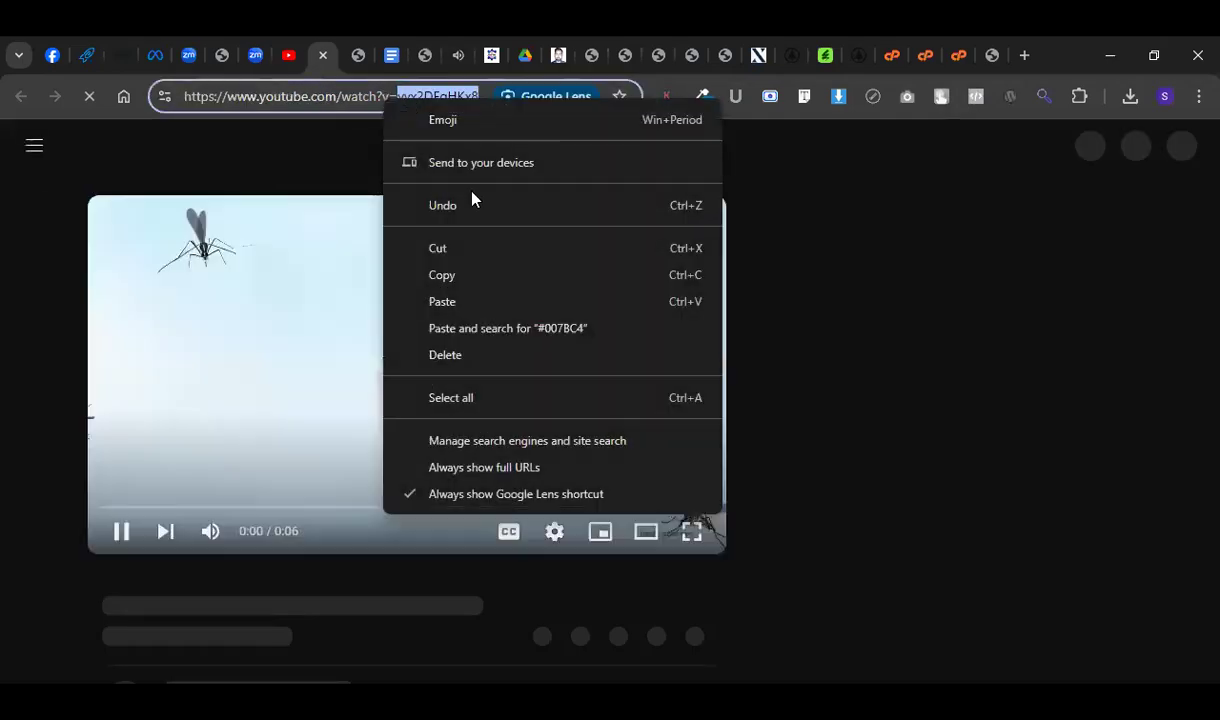
pyautogui.click(460, 274)
pyautogui.click(397, 327)
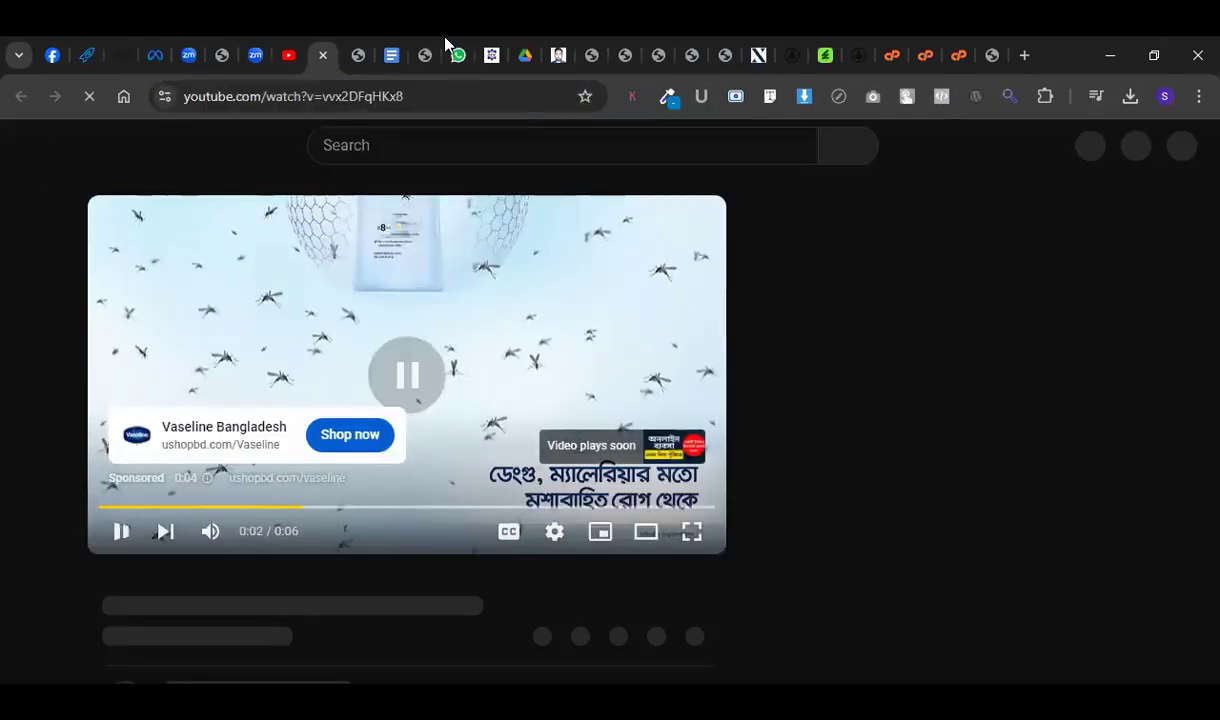
pyautogui.click(673, 44)
pyautogui.click(700, 46)
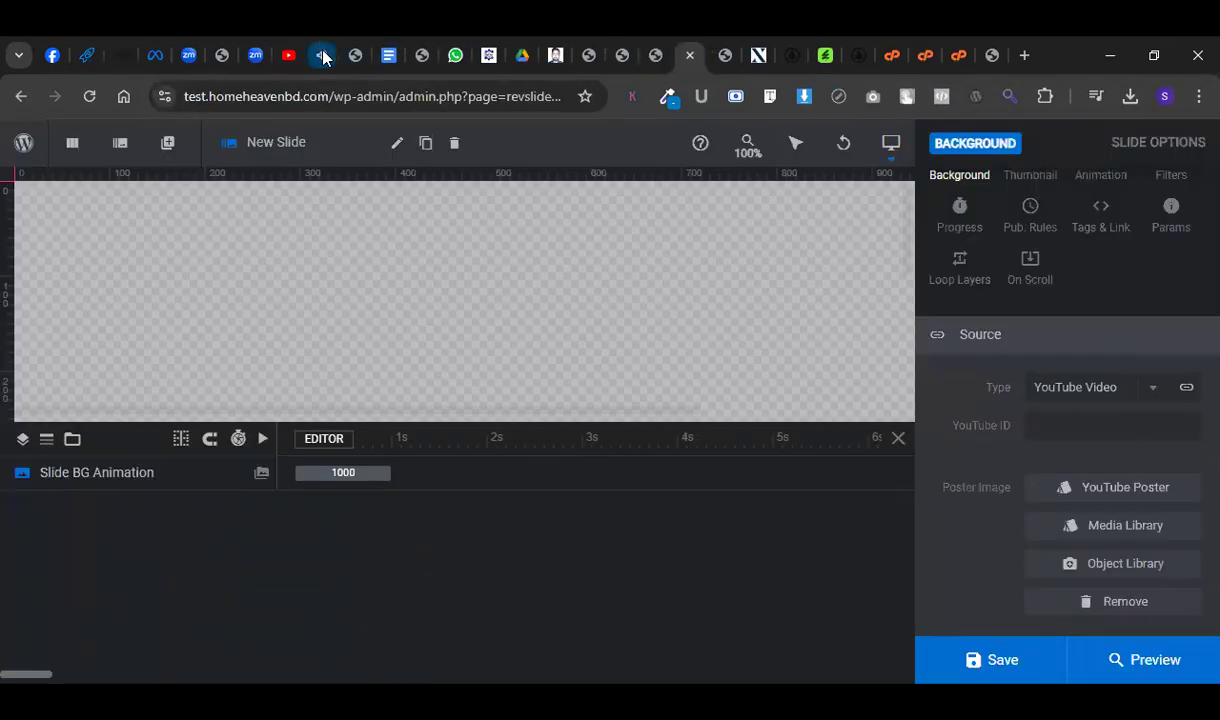
pyautogui.click(322, 56)
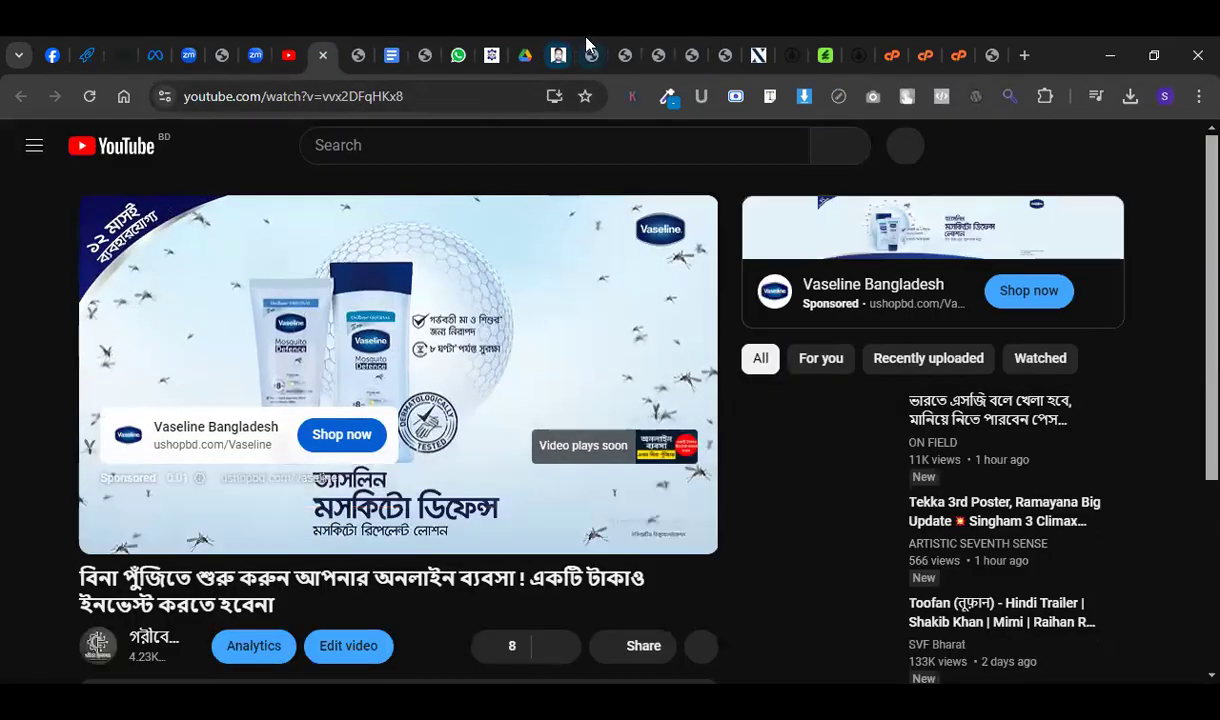
pyautogui.click(588, 44)
pyautogui.click(628, 44)
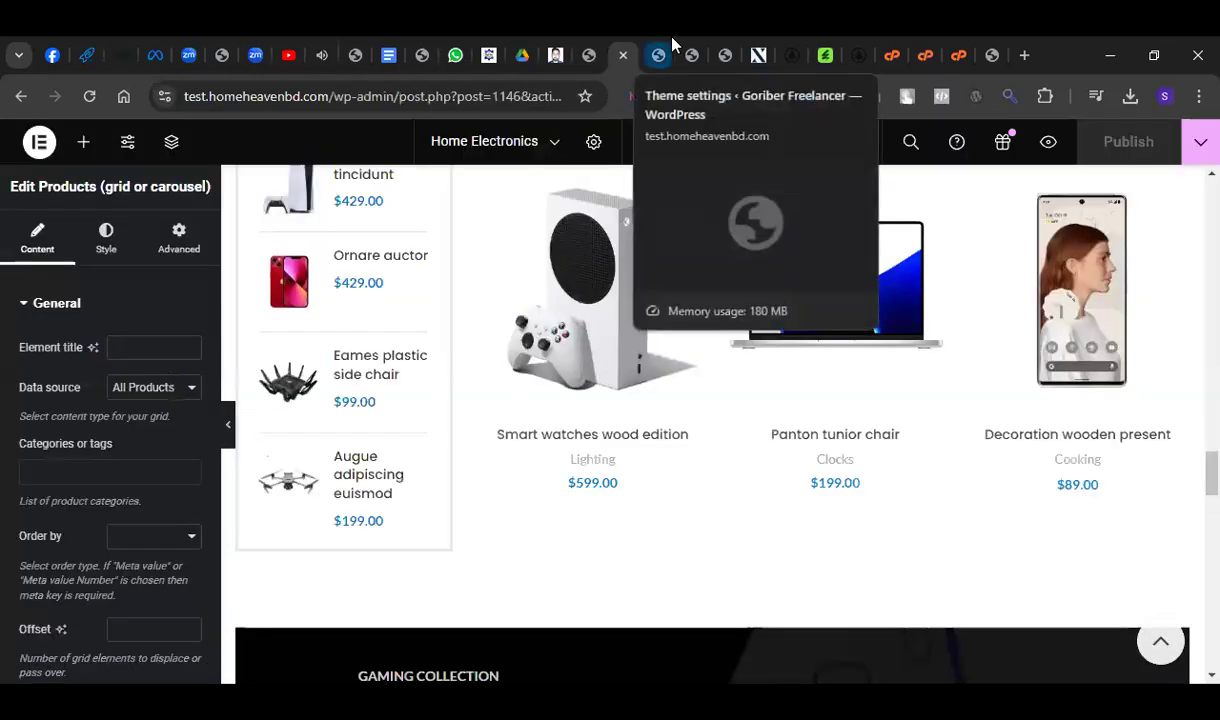
pyautogui.click(661, 44)
pyautogui.click(689, 50)
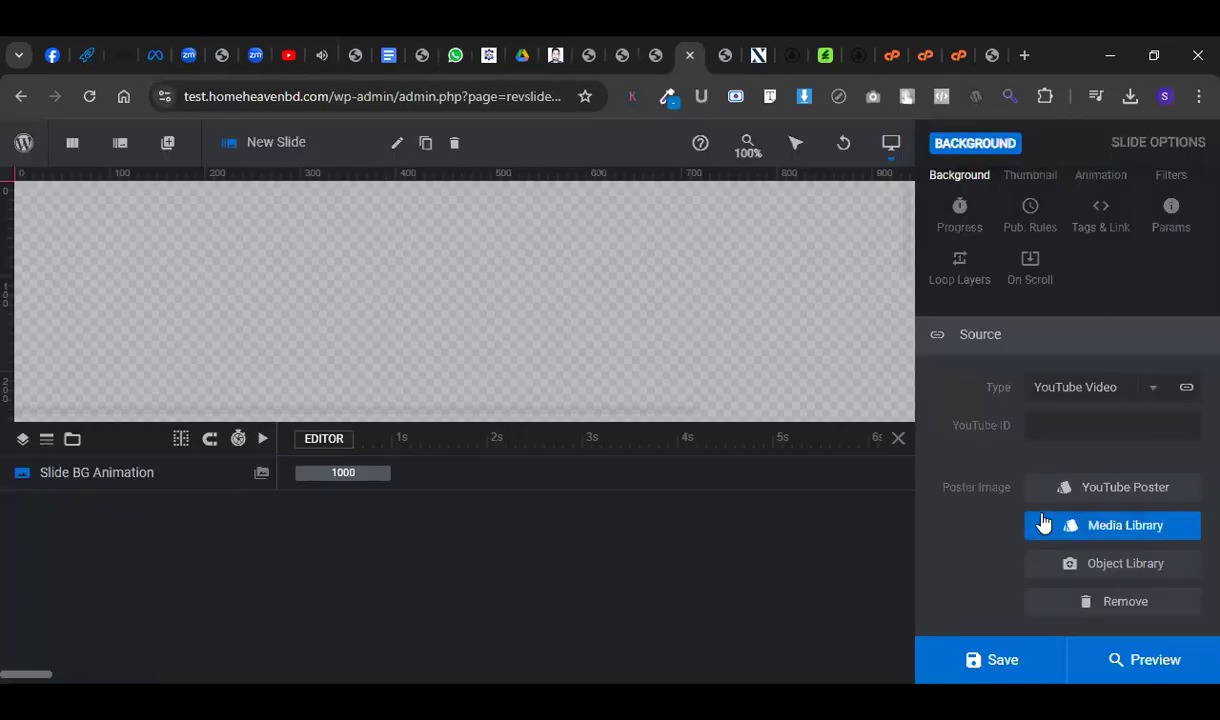
# Enter vvx2DFqHKx8 as the YouTube ID of the slide background and save the module.
pyautogui.click(1106, 425)
pyautogui.hotkey('ctrl', 'v')
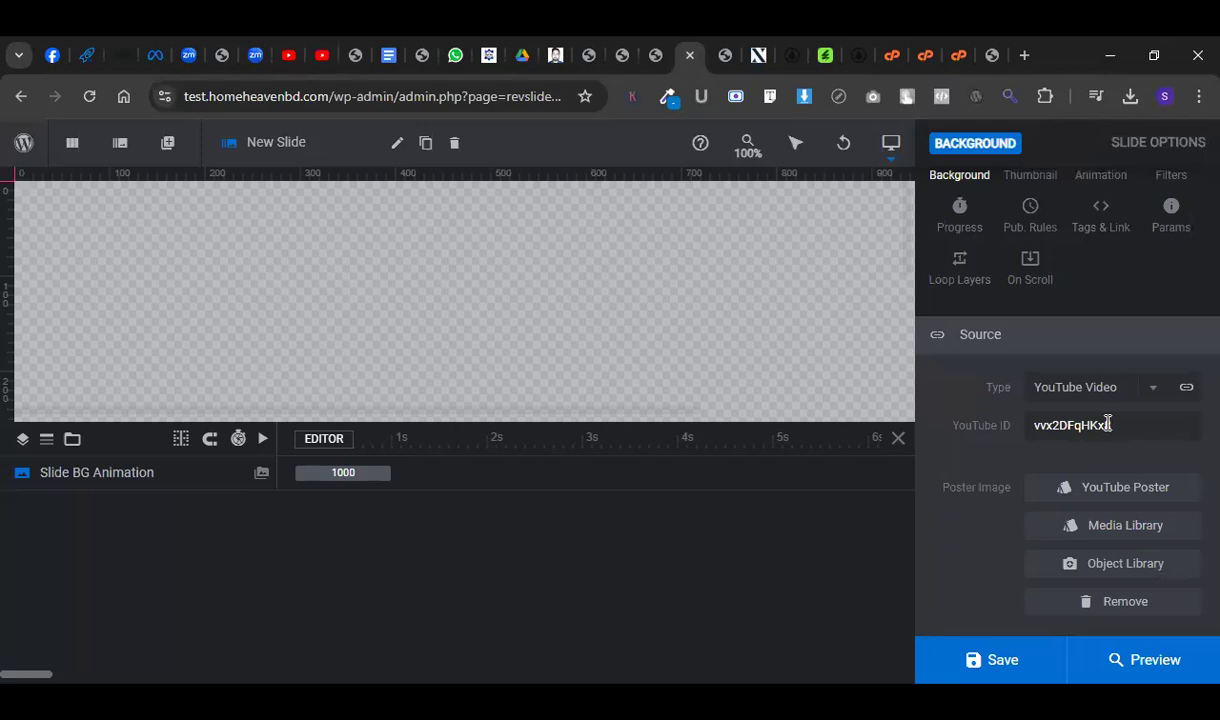
pyautogui.hotkey('ctrl', 's')
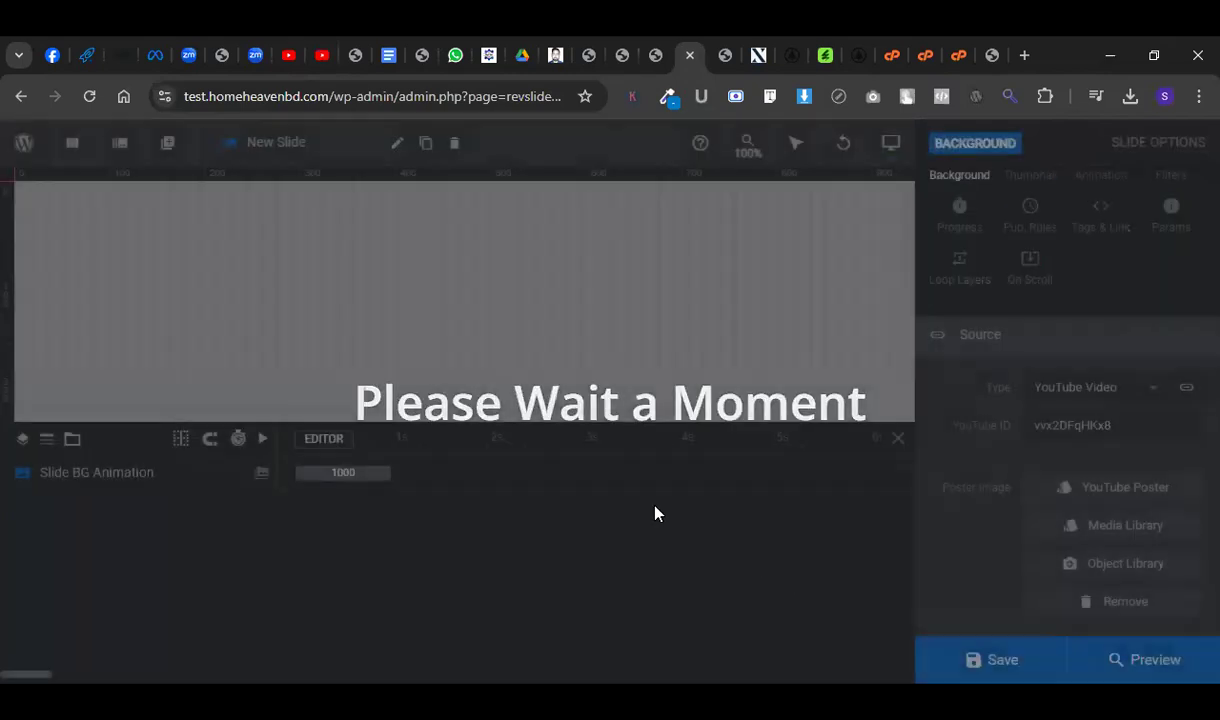
pyautogui.scroll(2, 580, 360)
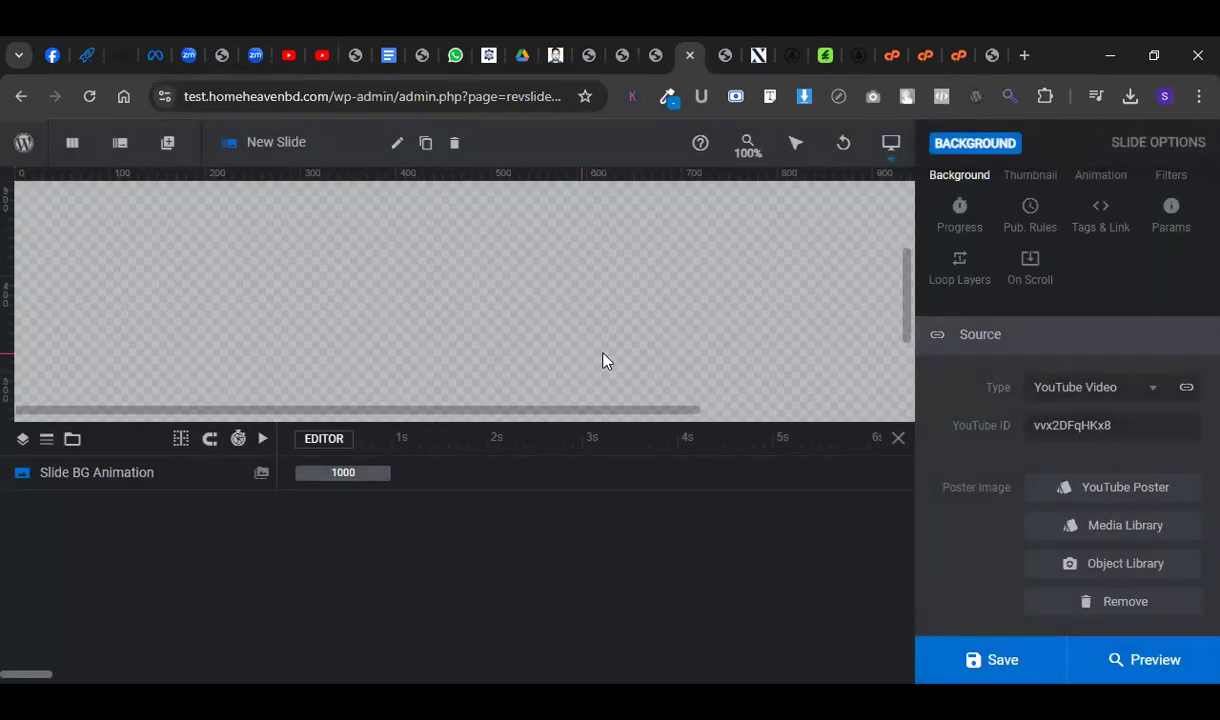
pyautogui.click(1158, 399)
pyautogui.click(1075, 545)
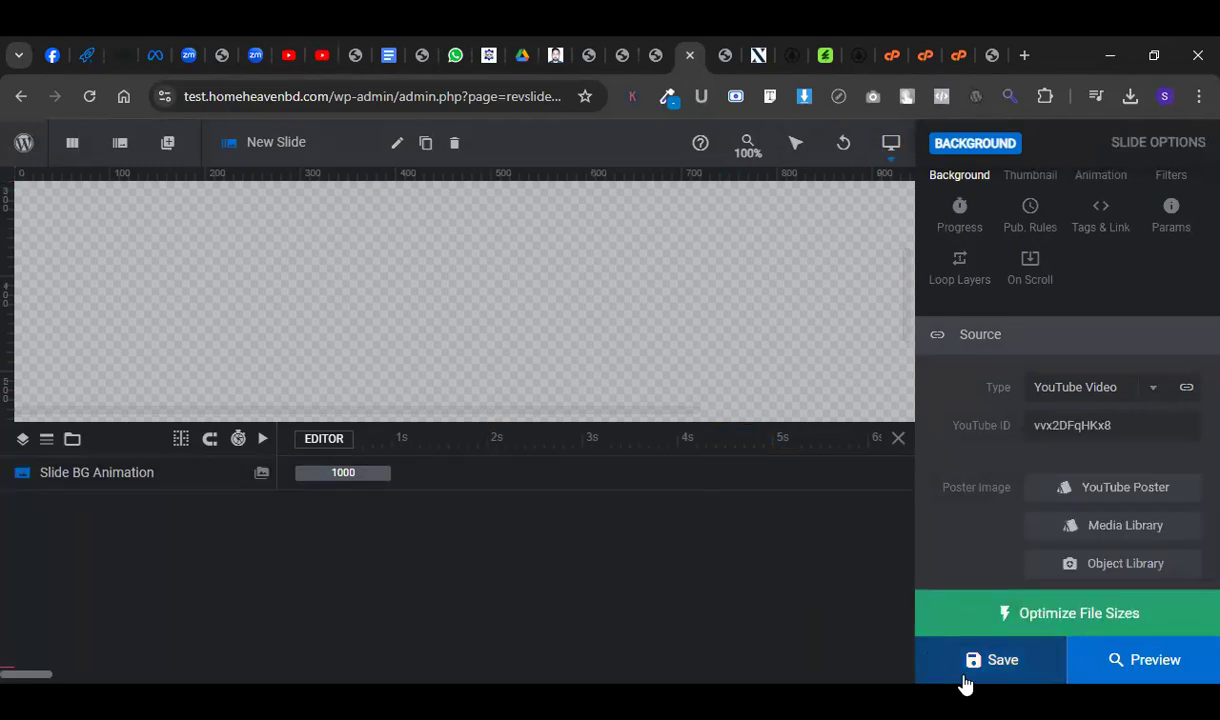
pyautogui.click(966, 678)
pyautogui.scroll(3, 420, 335)
pyautogui.moveTo(431, 412); pyautogui.dragTo(436, 335)
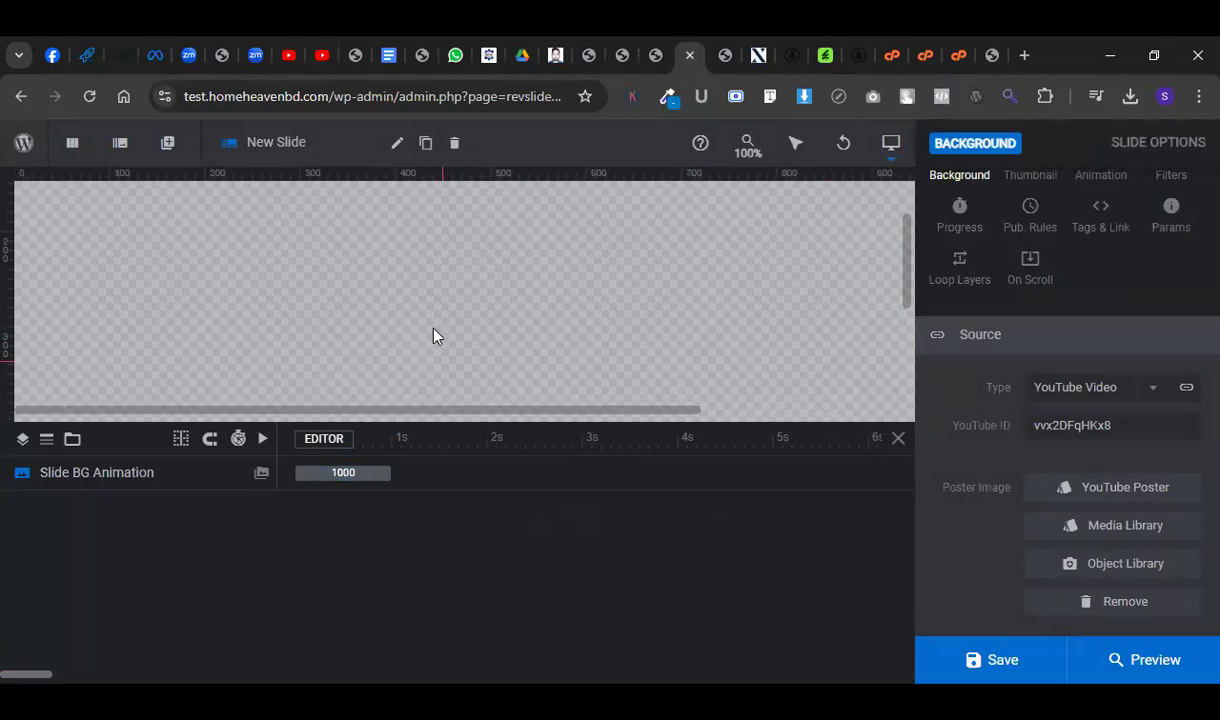
# Reload the Home Electronics page in the Elementor editor, and save the new module again in the slider editor.
pyautogui.click(605, 46)
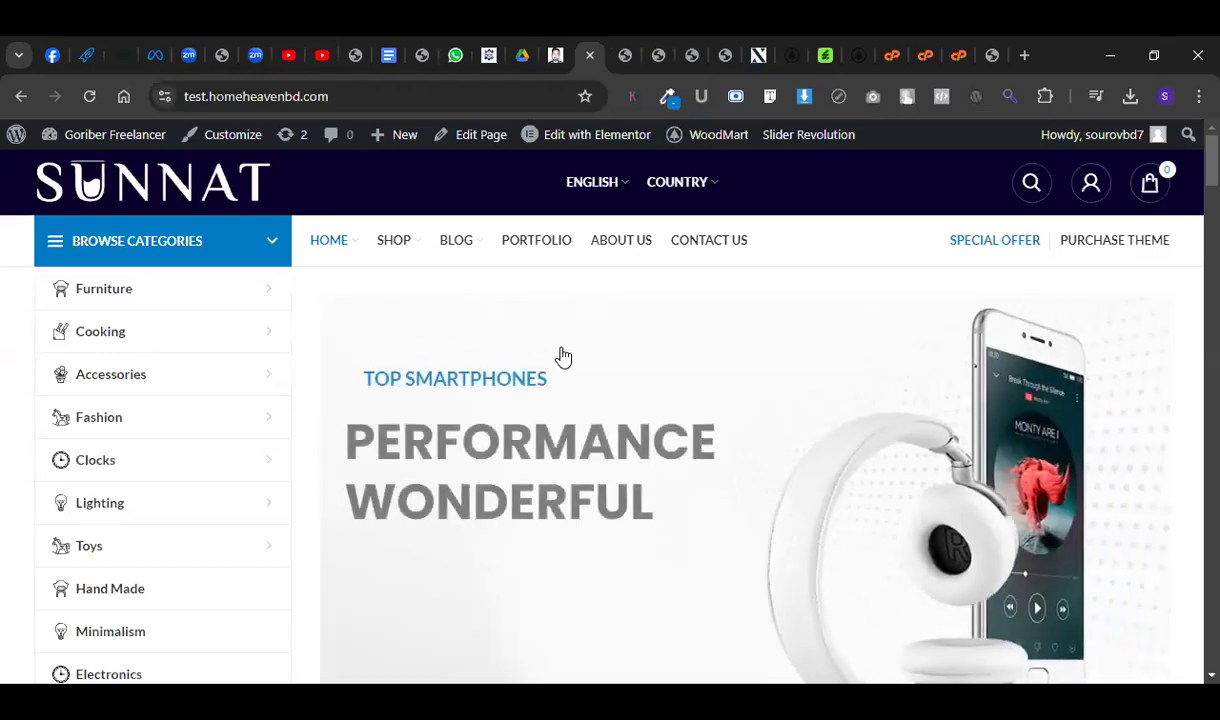
pyautogui.hotkey('ctrl', 'Tab')
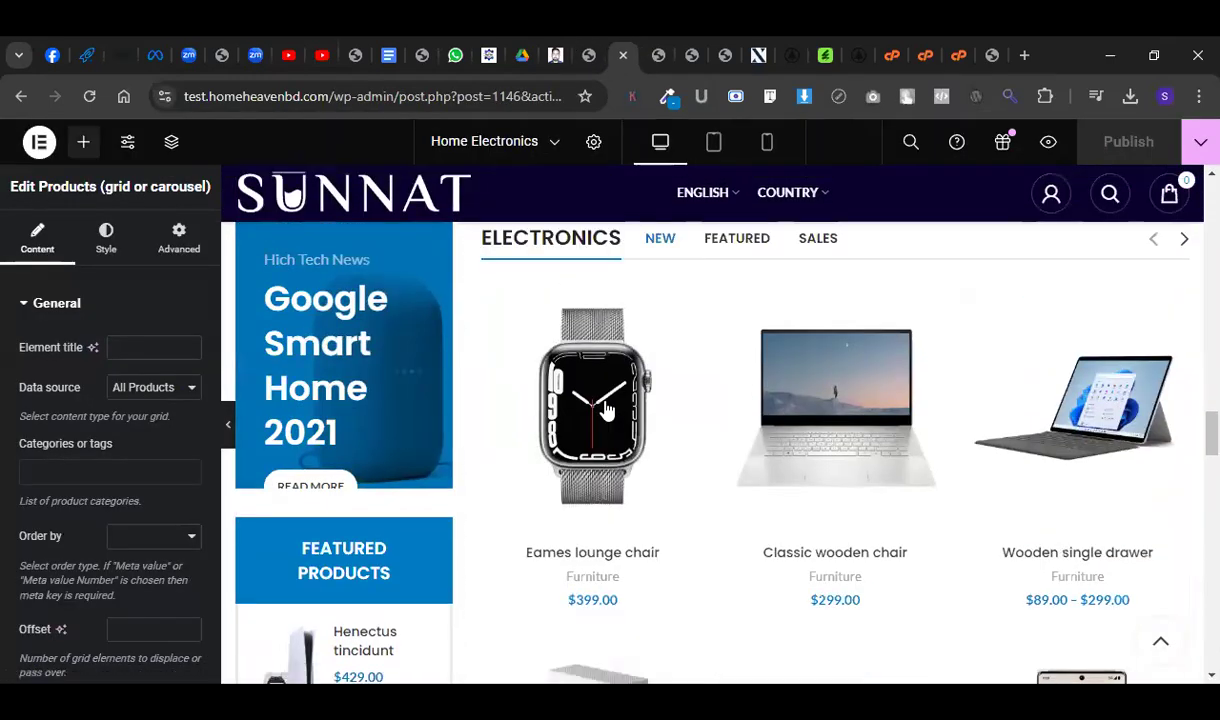
pyautogui.click(658, 55)
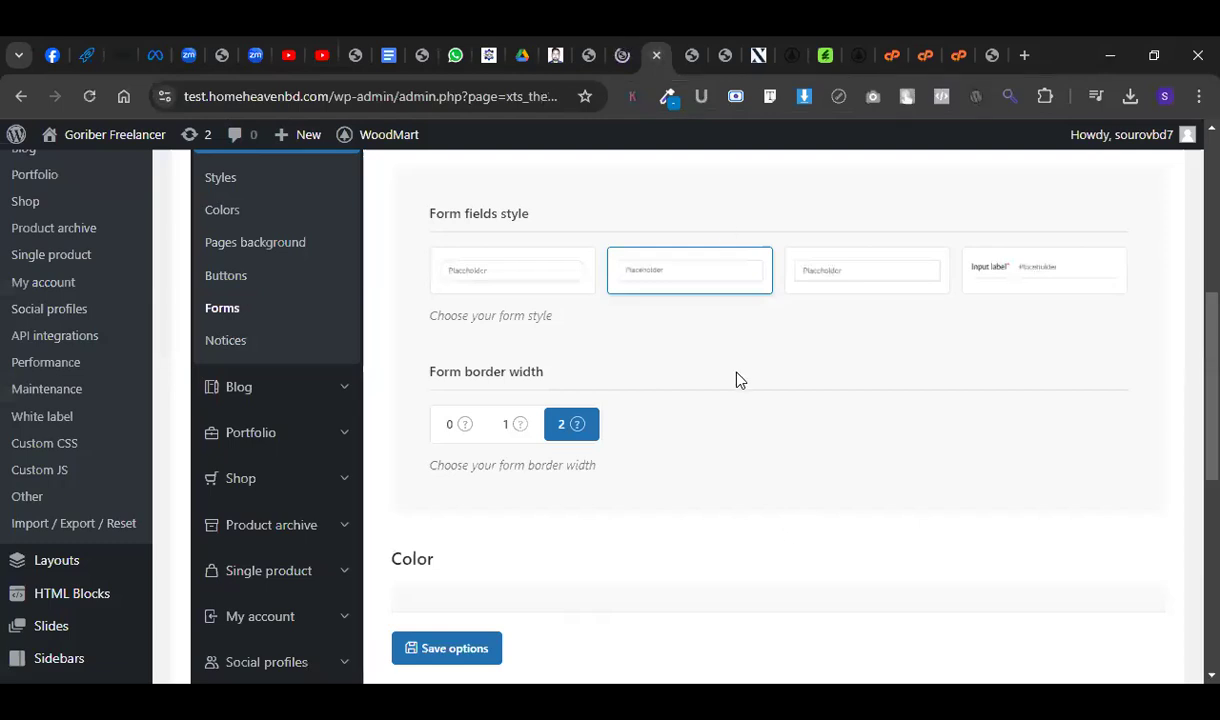
pyautogui.click(625, 47)
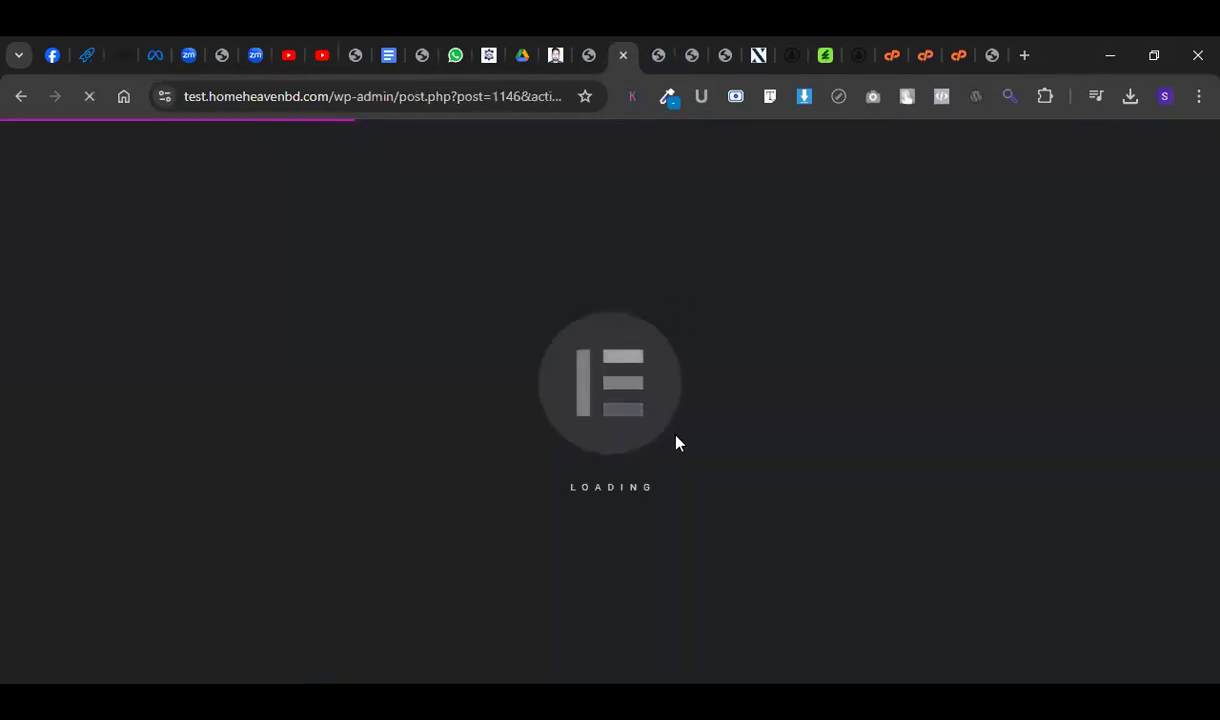
pyautogui.click(658, 45)
pyautogui.click(731, 45)
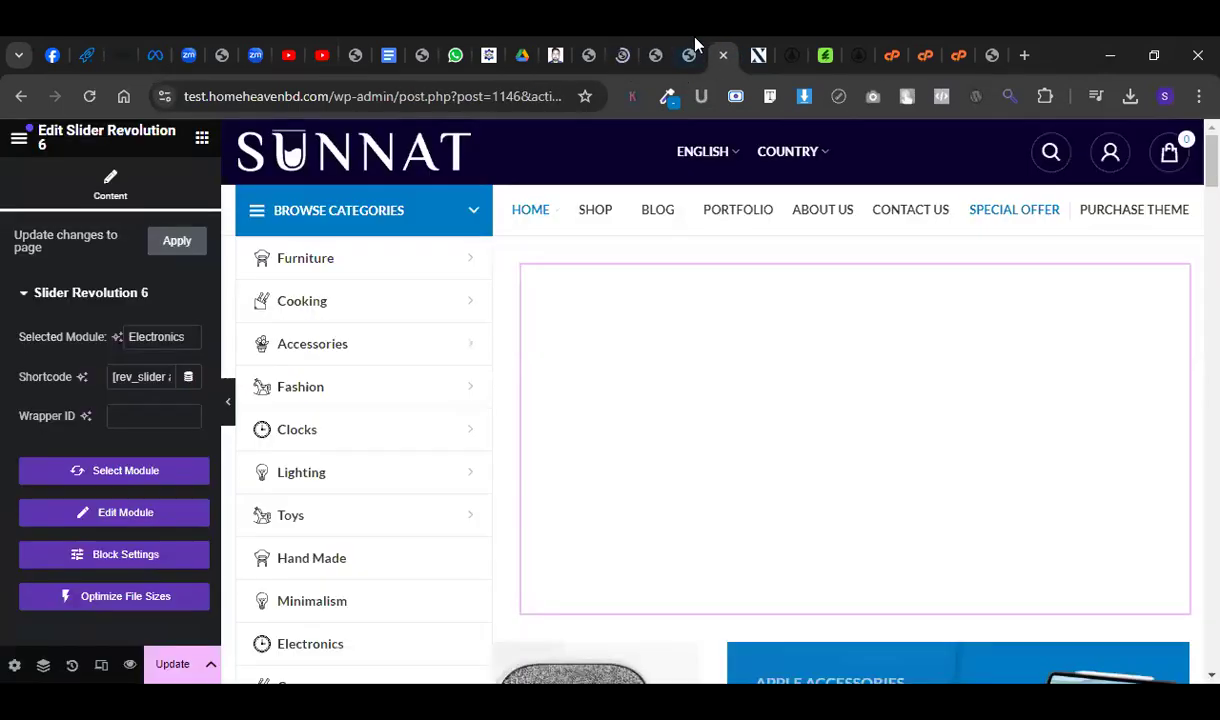
pyautogui.click(692, 46)
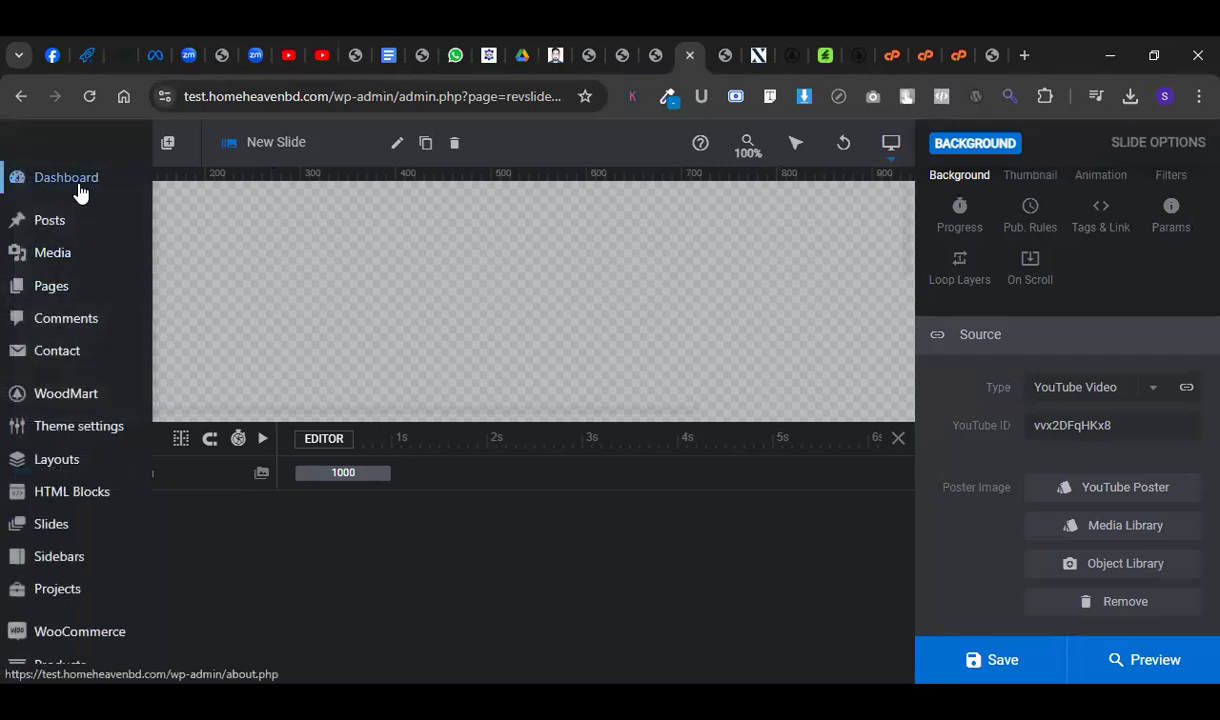
pyautogui.click(1045, 678)
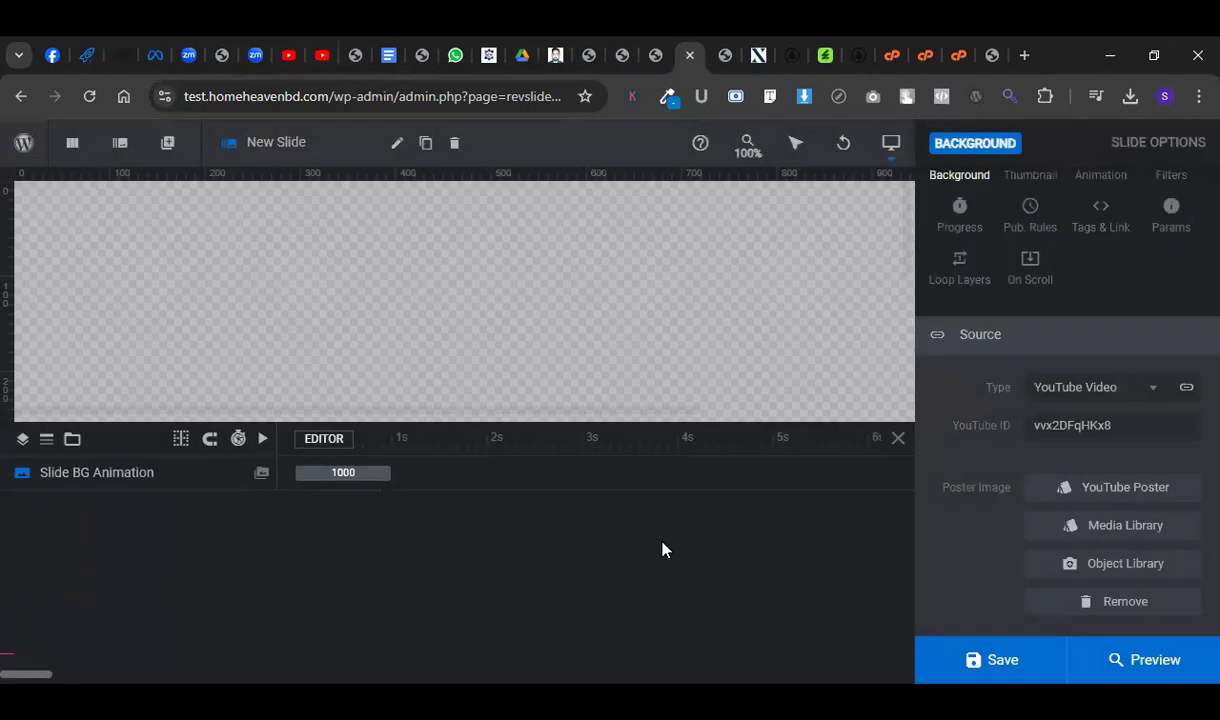
# Switch the homepage's Slider Revolution widget in Elementor to the Slider 1 module and update the page.
pyautogui.click(560, 52)
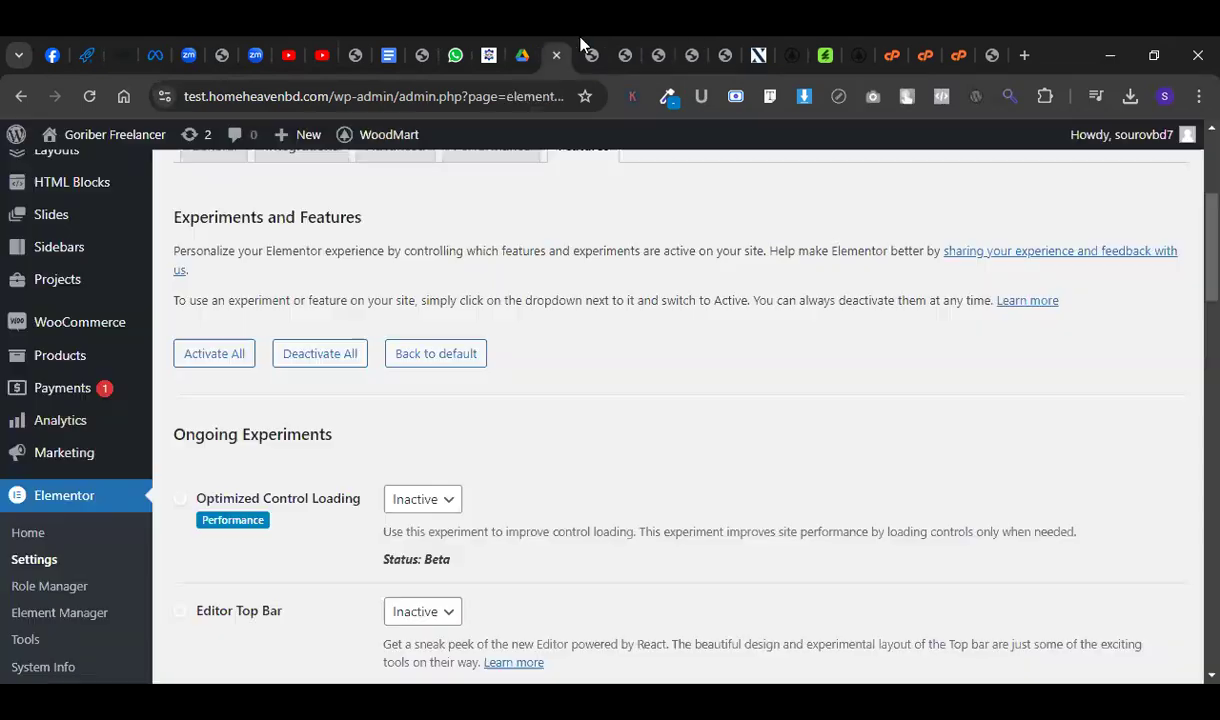
pyautogui.click(621, 50)
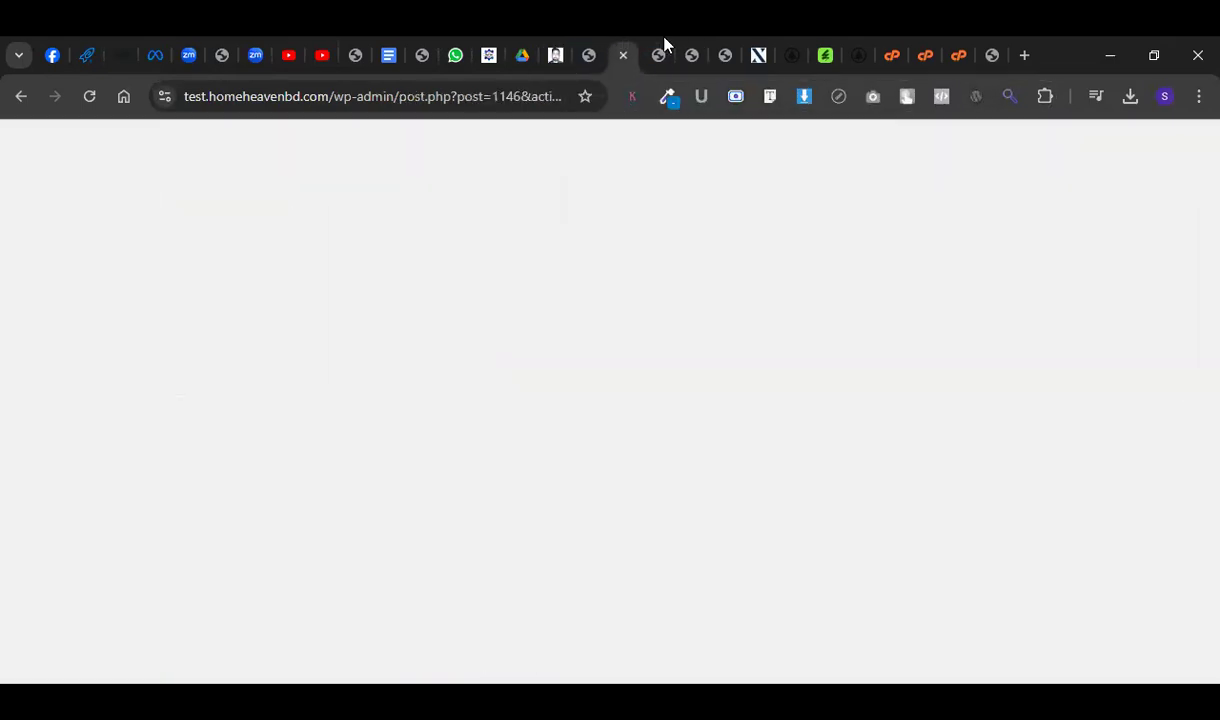
pyautogui.click(795, 344)
pyautogui.click(121, 472)
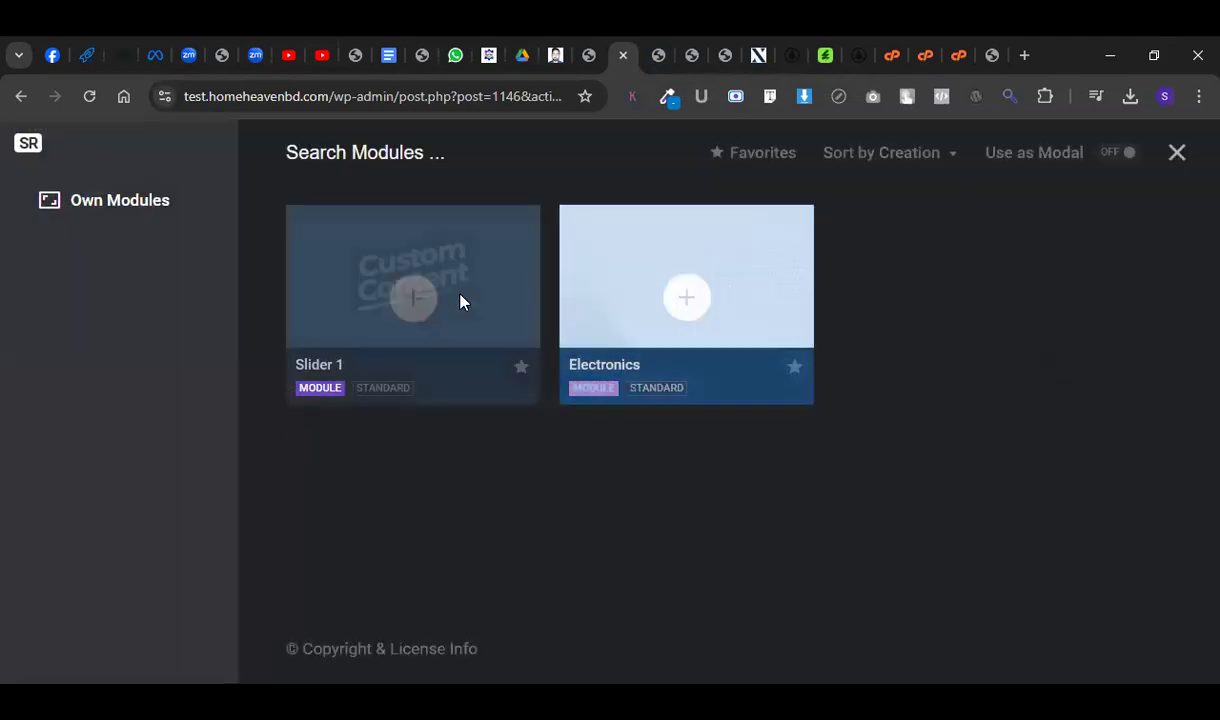
pyautogui.click(418, 276)
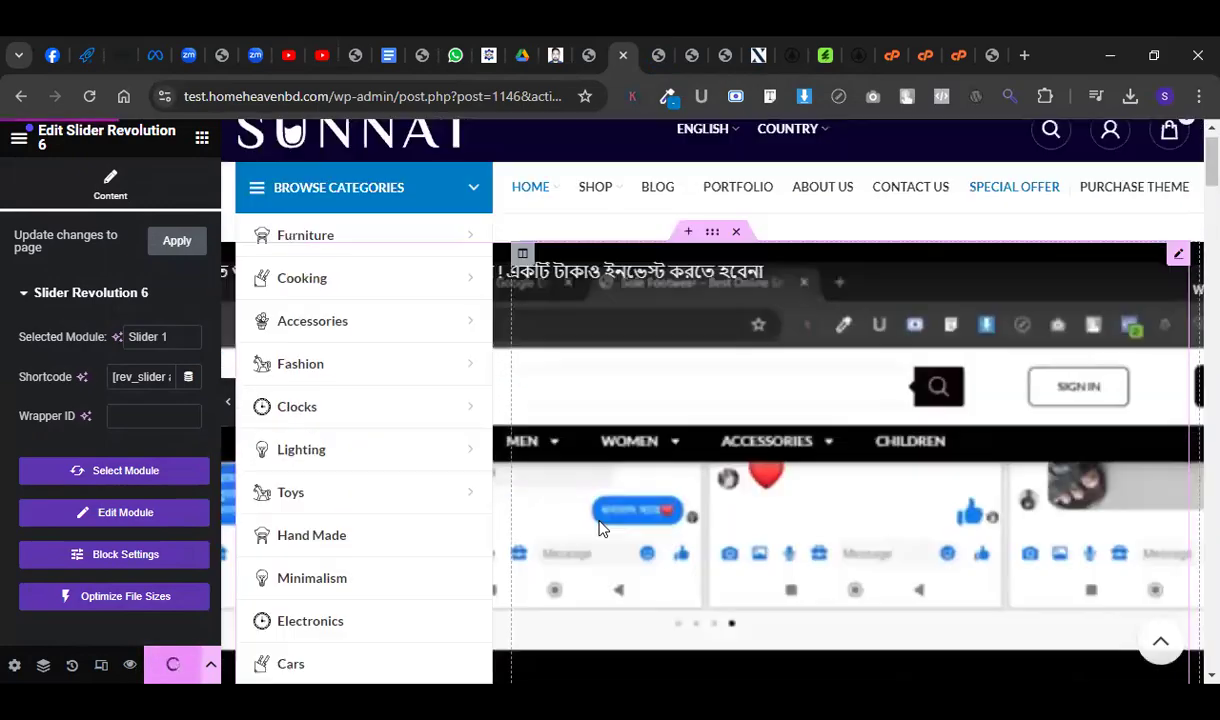
pyautogui.scroll(-1, 645, 528)
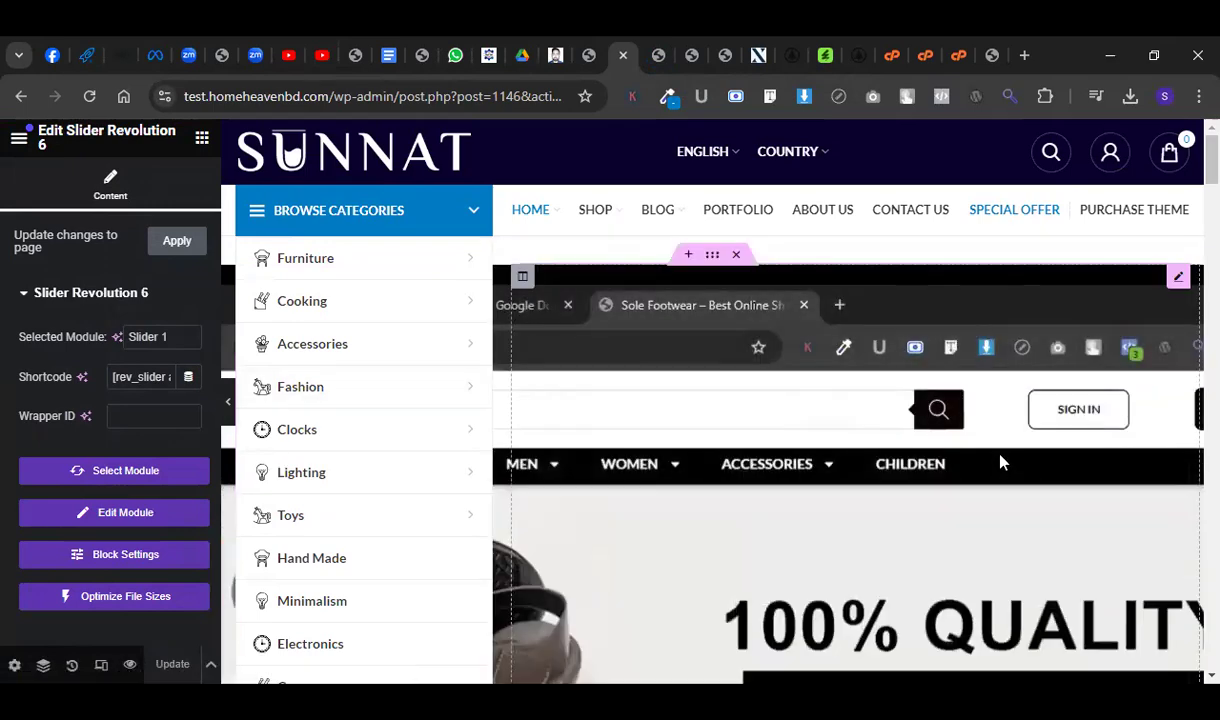
pyautogui.scroll(-10, 1000, 455)
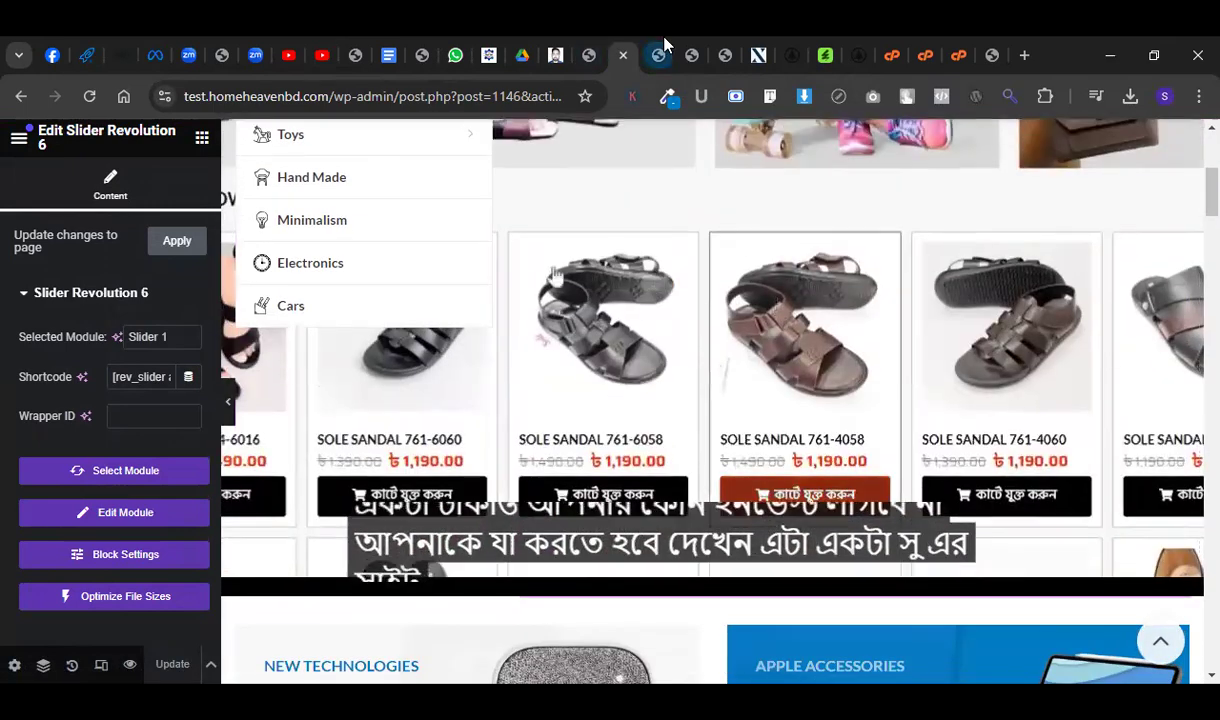
# Open the live site in a new tab and check how the video slider displays on the homepage.
pyautogui.click(660, 52)
pyautogui.click(691, 52)
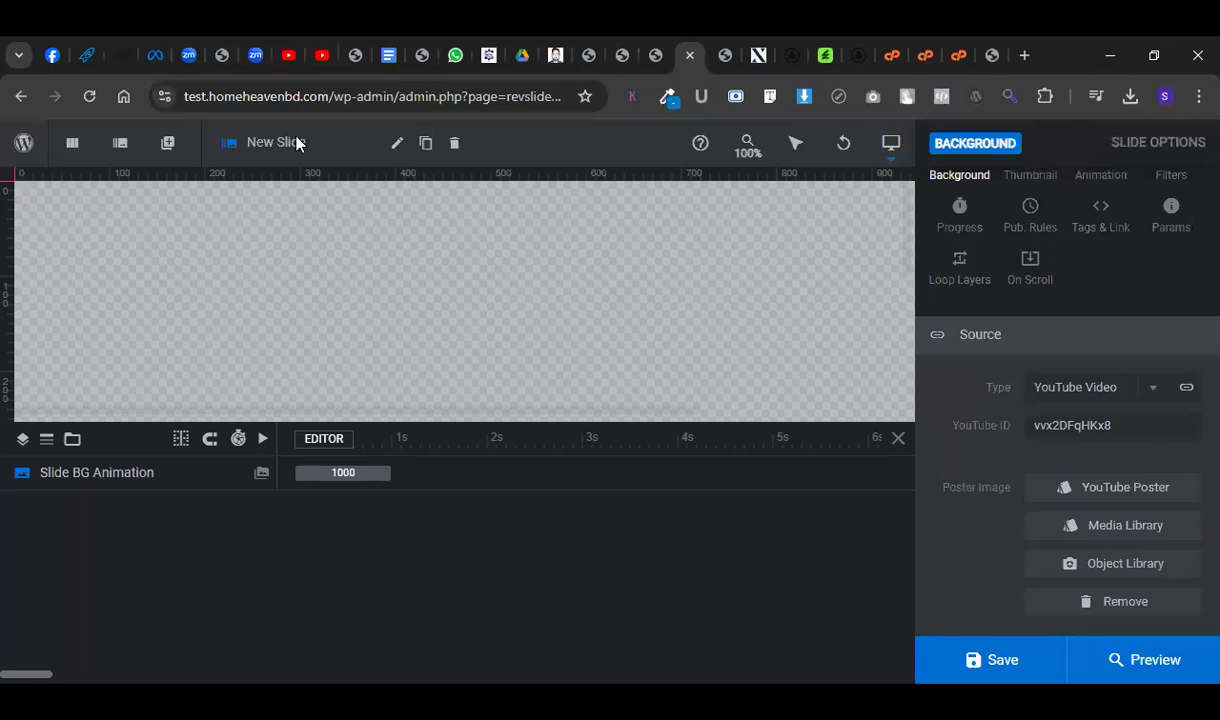
pyautogui.click(723, 52)
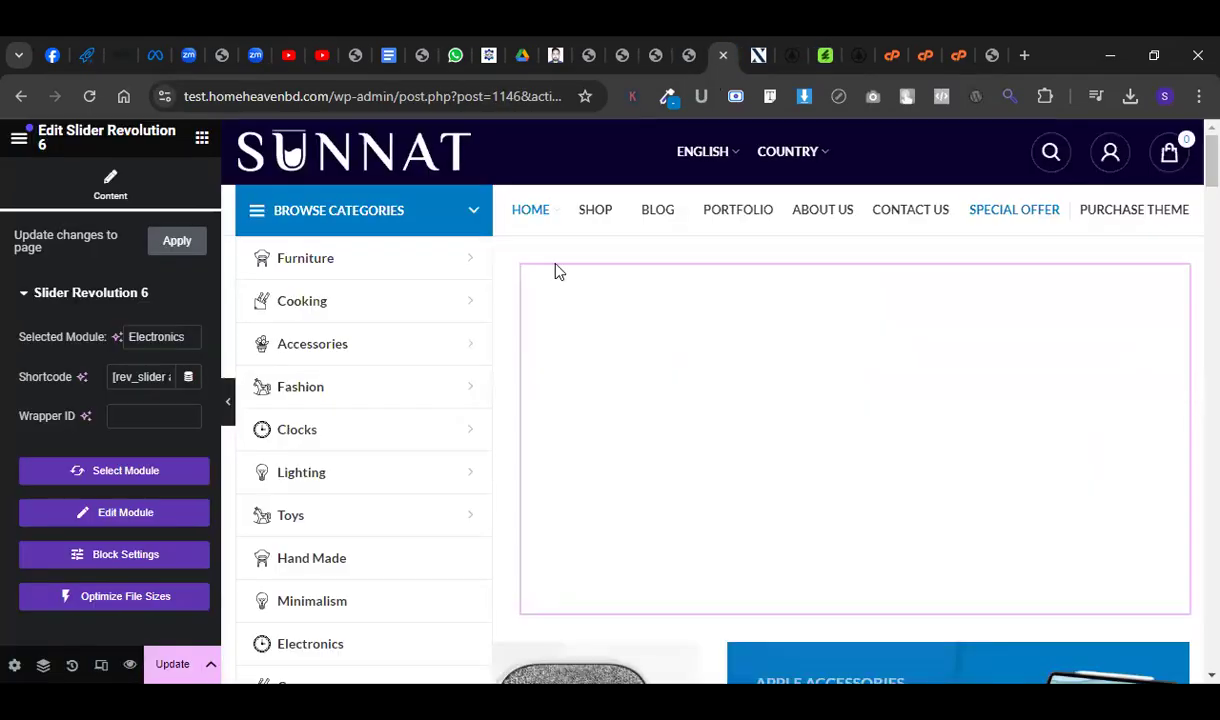
pyautogui.click(553, 53)
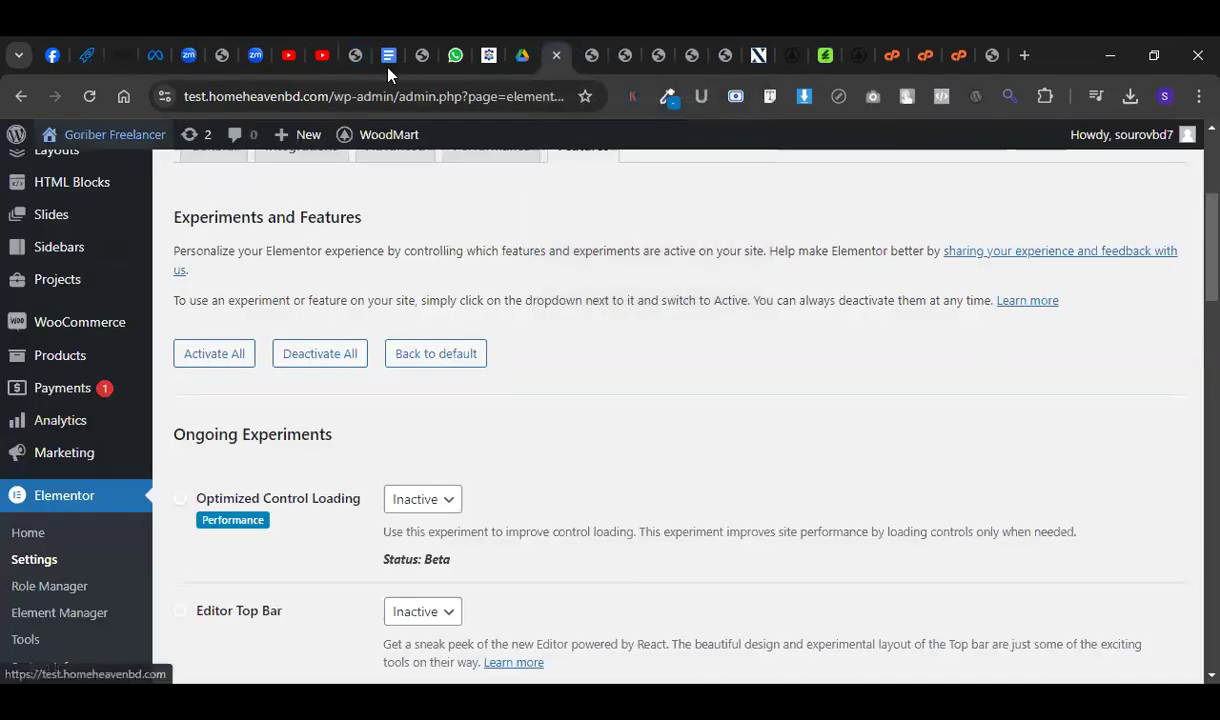
pyautogui.moveTo(110, 134)
pyautogui.rightClick(145, 164)
pyautogui.click(175, 183)
pyautogui.click(576, 42)
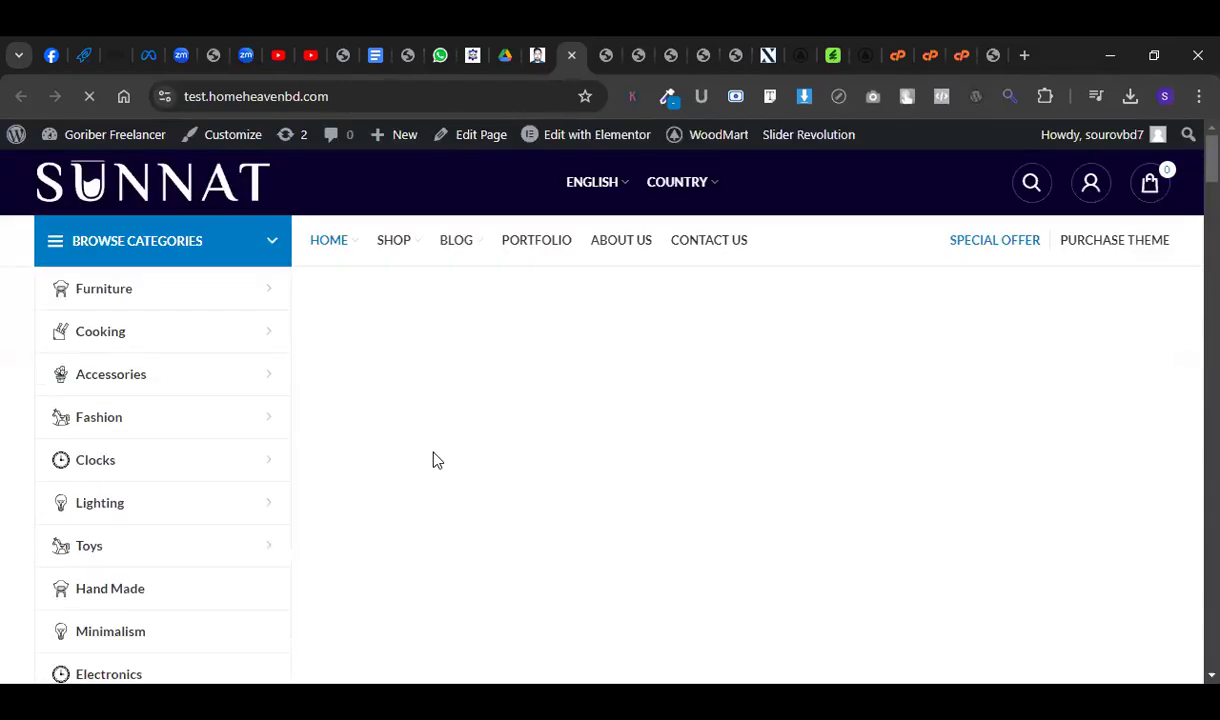
pyautogui.scroll(-5, 477, 458)
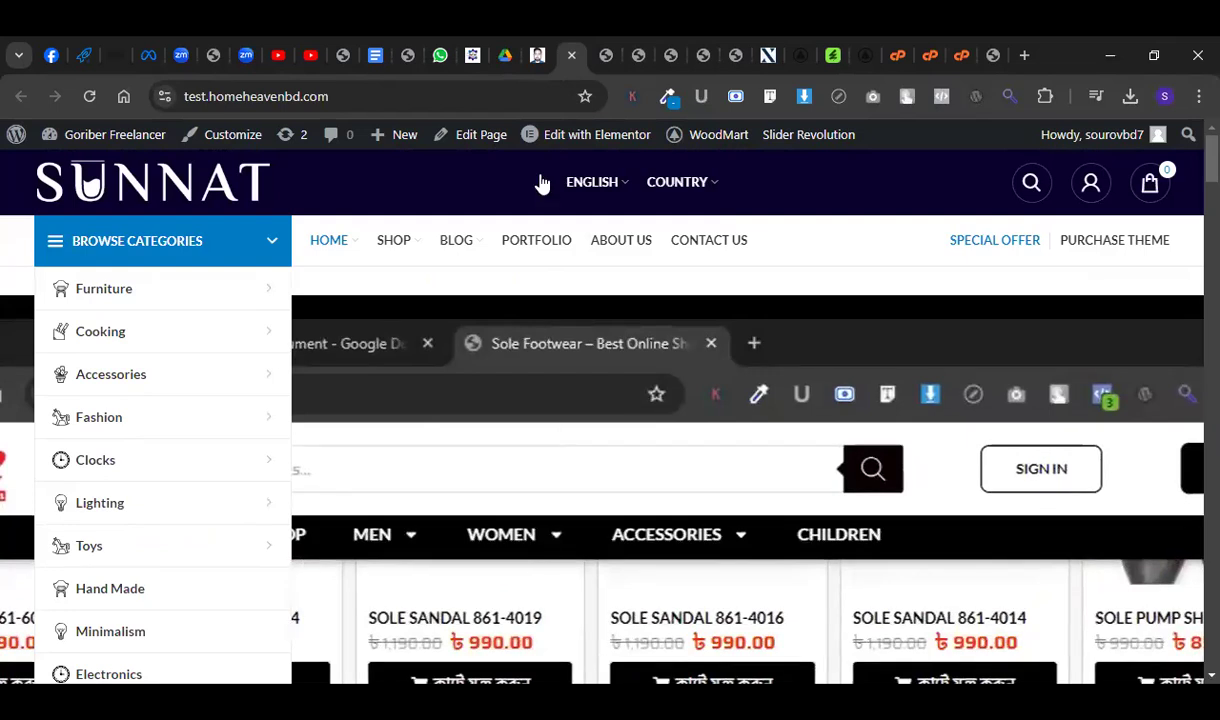
# Go to the open YouTube video page and make its search field ready for entry.
pyautogui.click(305, 55)
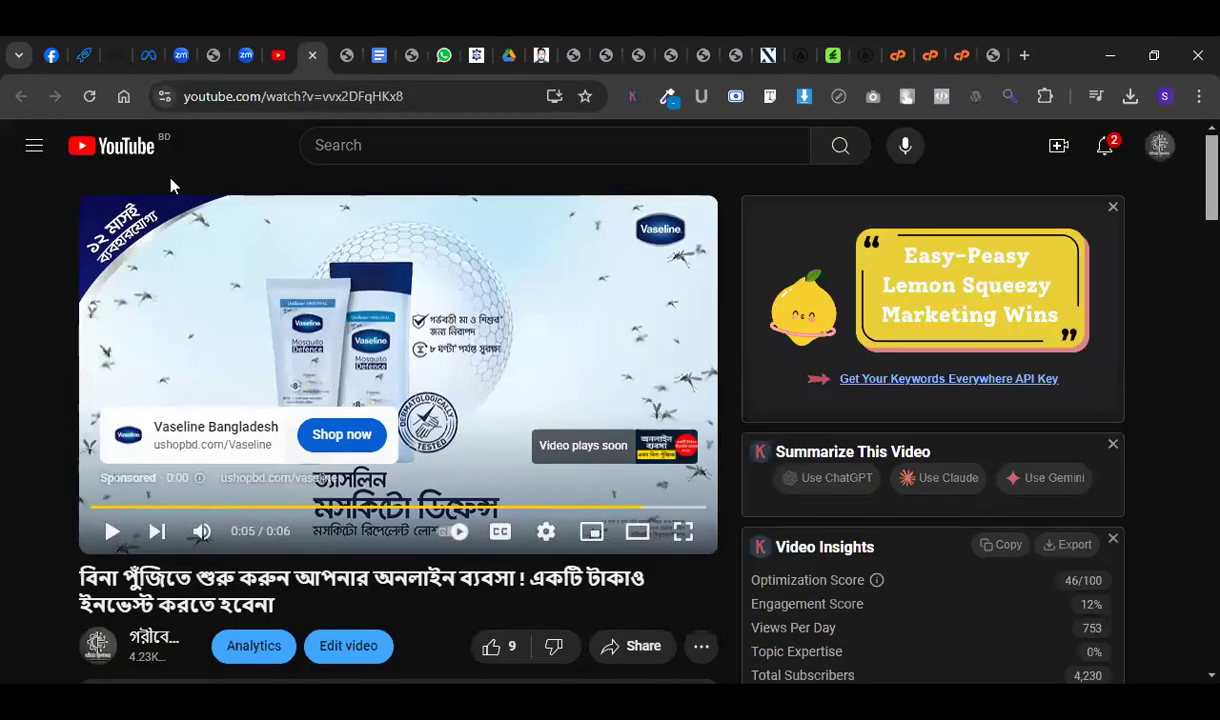
pyautogui.click(413, 150)
pyautogui.write('b')
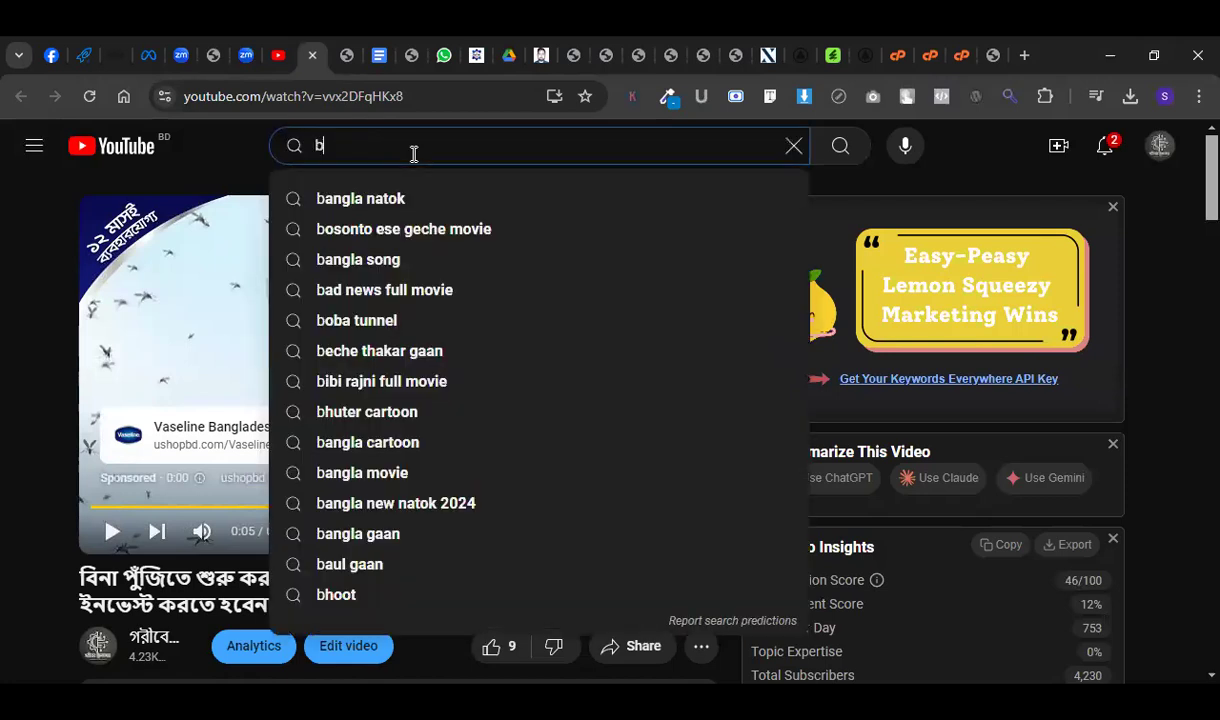
pyautogui.press('BackSpace')
pyautogui.write('organix')
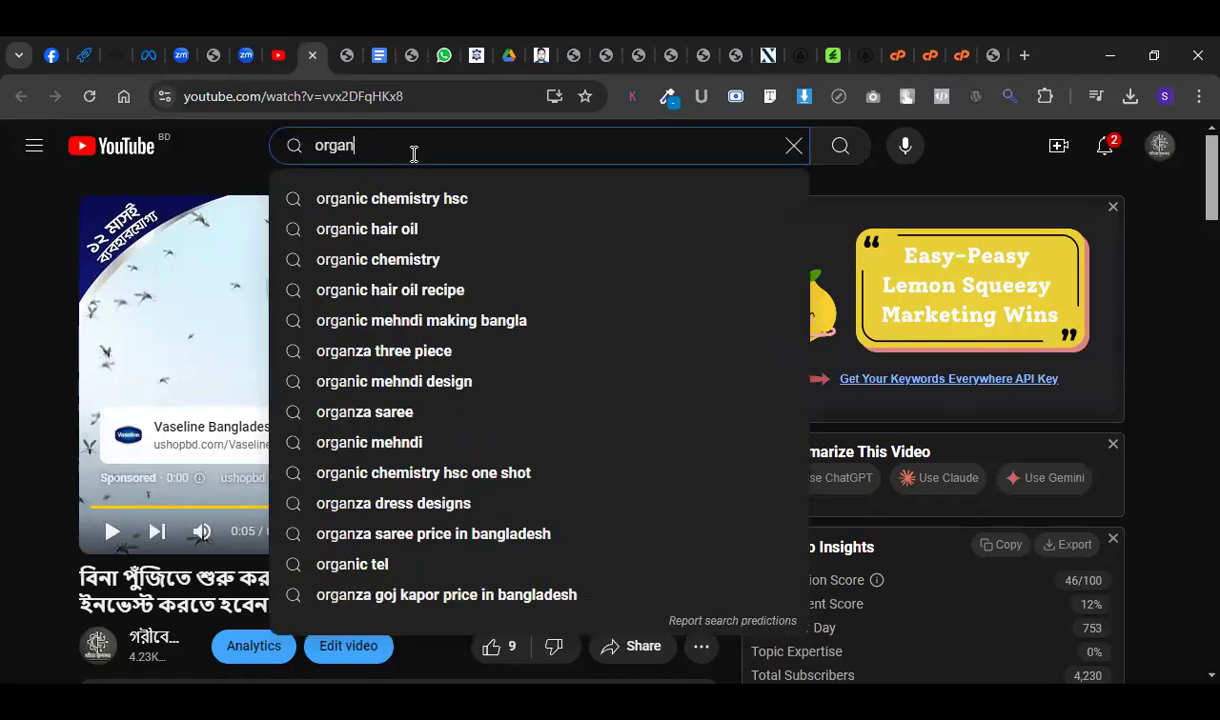
pyautogui.press('BackSpace')
pyautogui.press('BackSpace')
pyautogui.press('BackSpace')
pyautogui.press('BackSpace')
pyautogui.press('BackSpace')
pyautogui.press('BackSpace')
pyautogui.press('BackSpace')
# Search YouTube for "natural scene" and copy the video ID of "3 Hours of Amazing Nature Scenery & Relaxing Music for Stress Relief.".
pyautogui.write('natural')
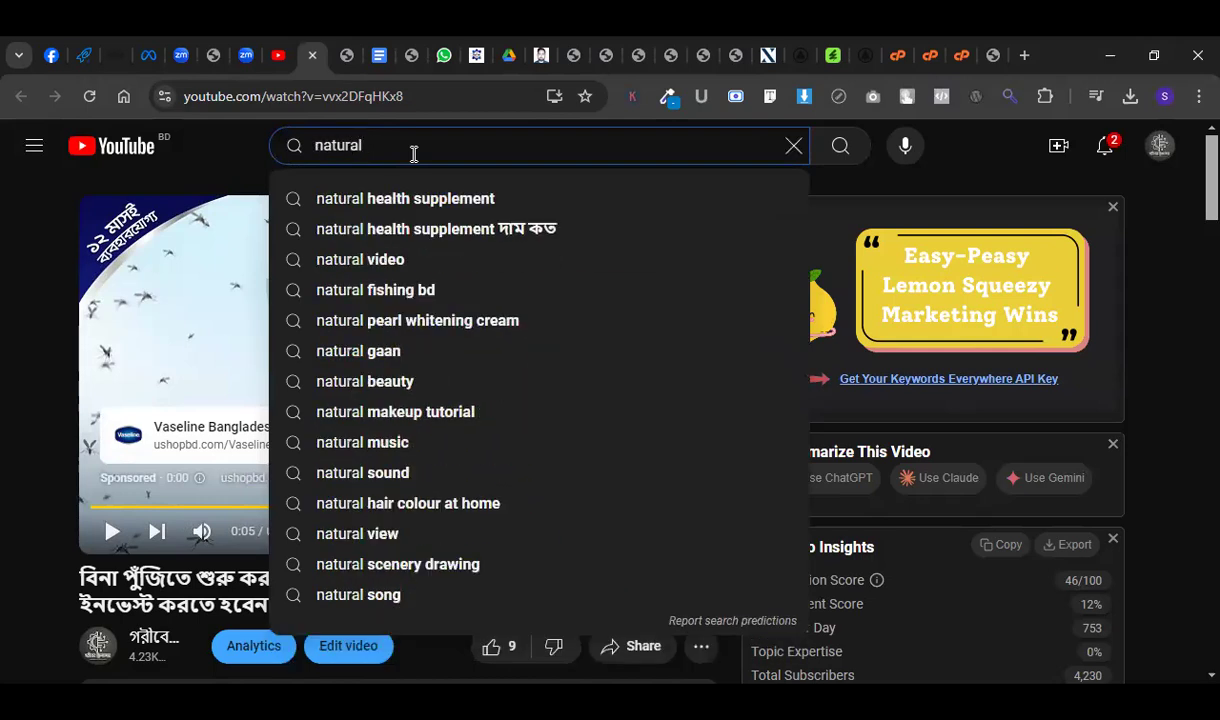
pyautogui.write(' scene')
pyautogui.press('Return')
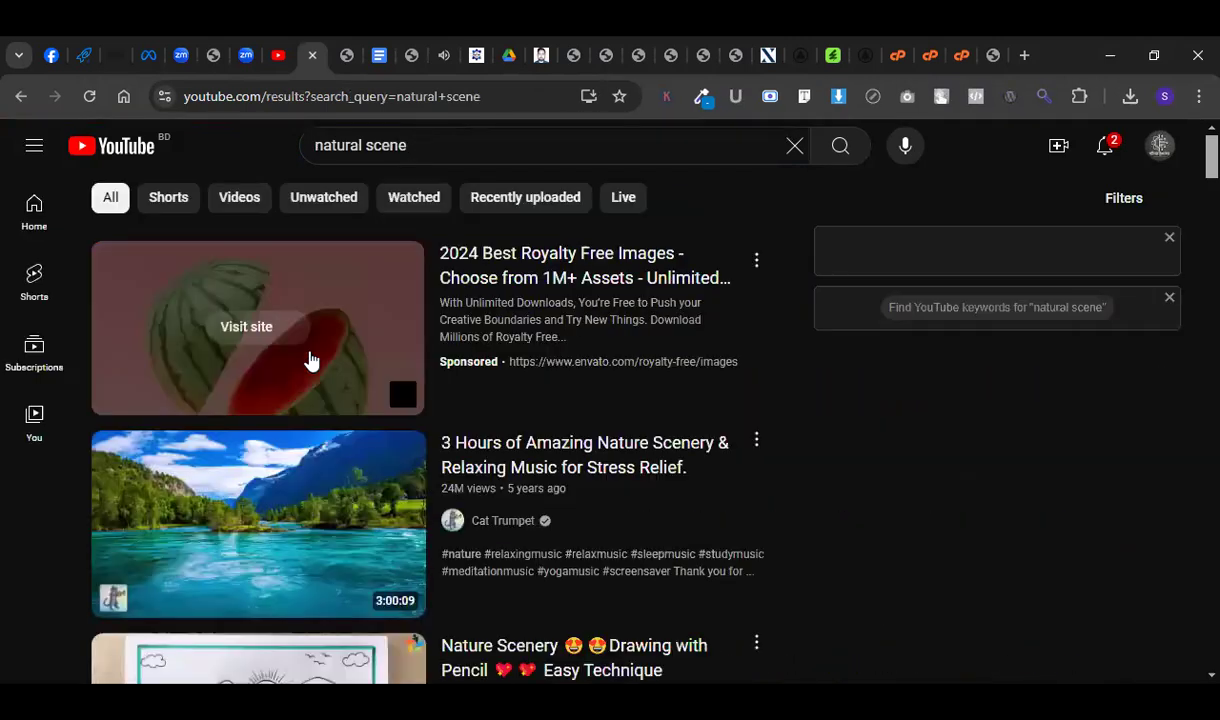
pyautogui.click(319, 510)
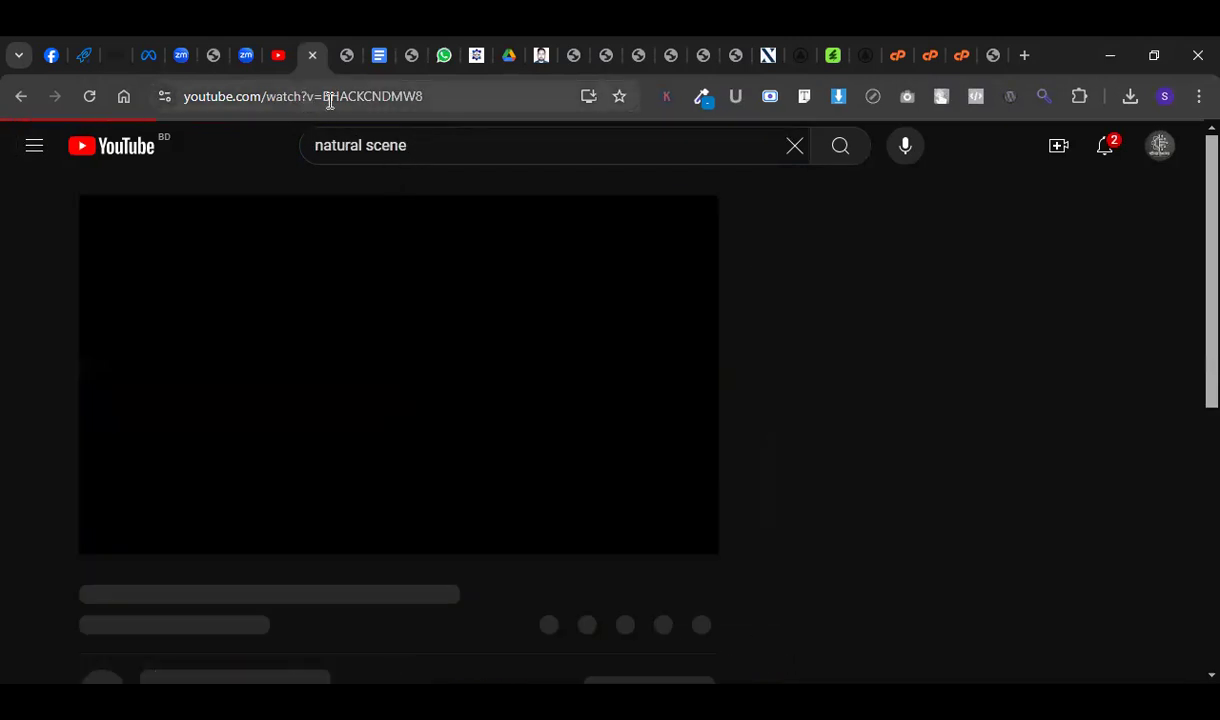
pyautogui.moveTo(324, 97); pyautogui.dragTo(422, 97)
pyautogui.hotkey('ctrl', 'c')
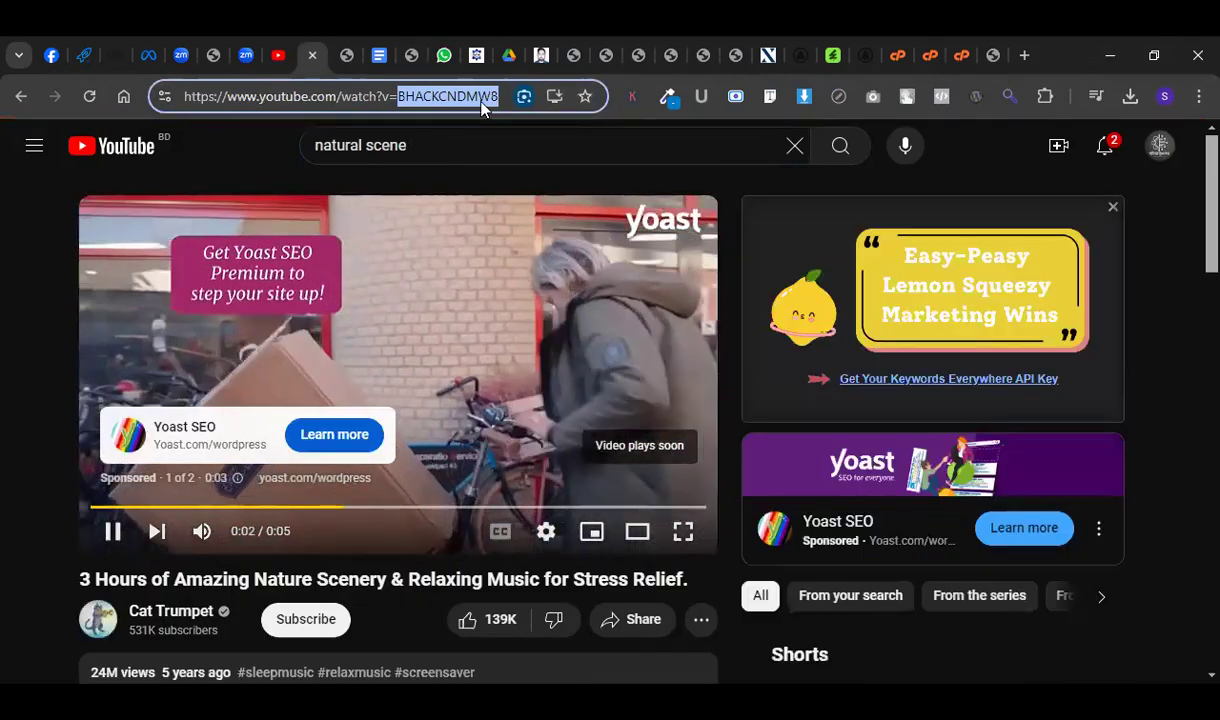
pyautogui.click(505, 70)
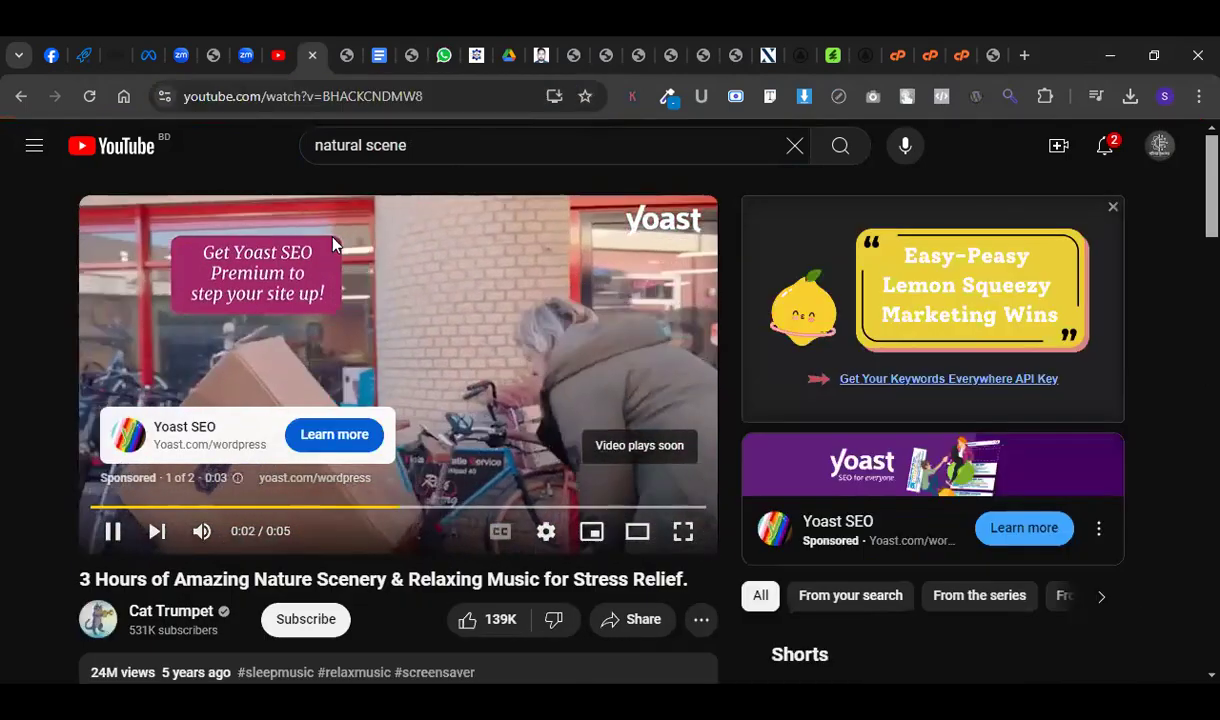
# Return to the open Slider Revolution editor showing the New Slide's background source settings.
pyautogui.click(717, 50)
pyautogui.click(664, 50)
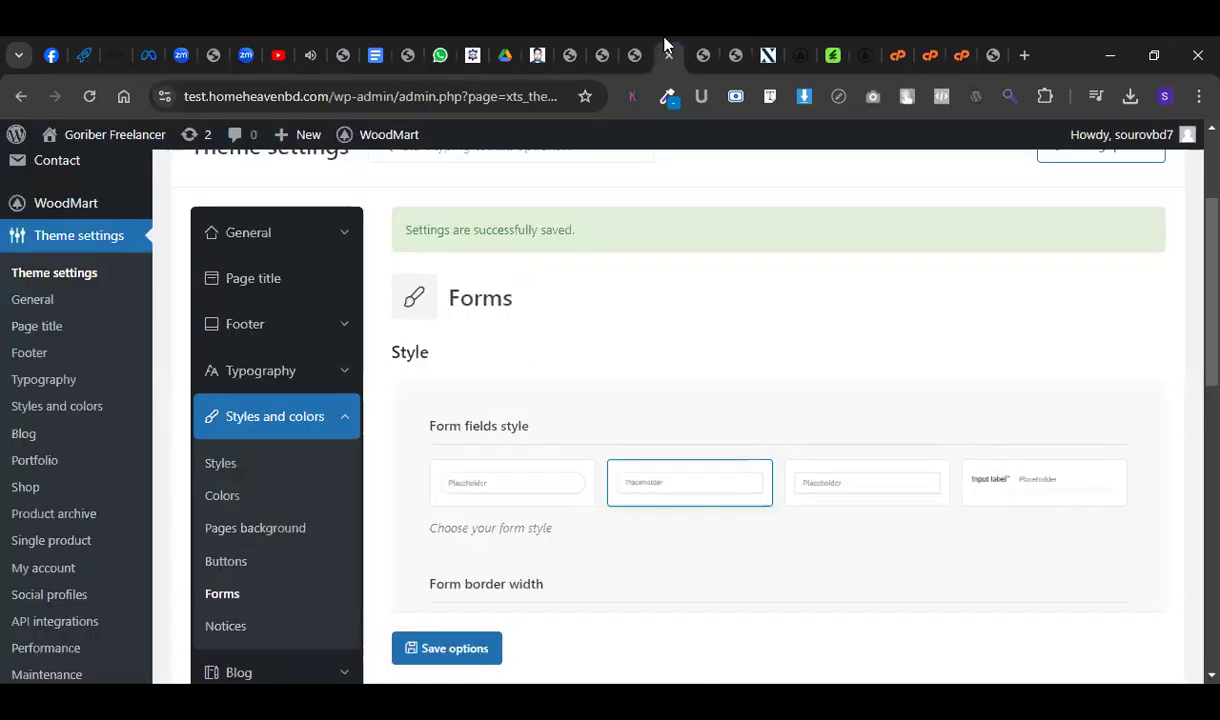
pyautogui.click(638, 50)
pyautogui.click(672, 52)
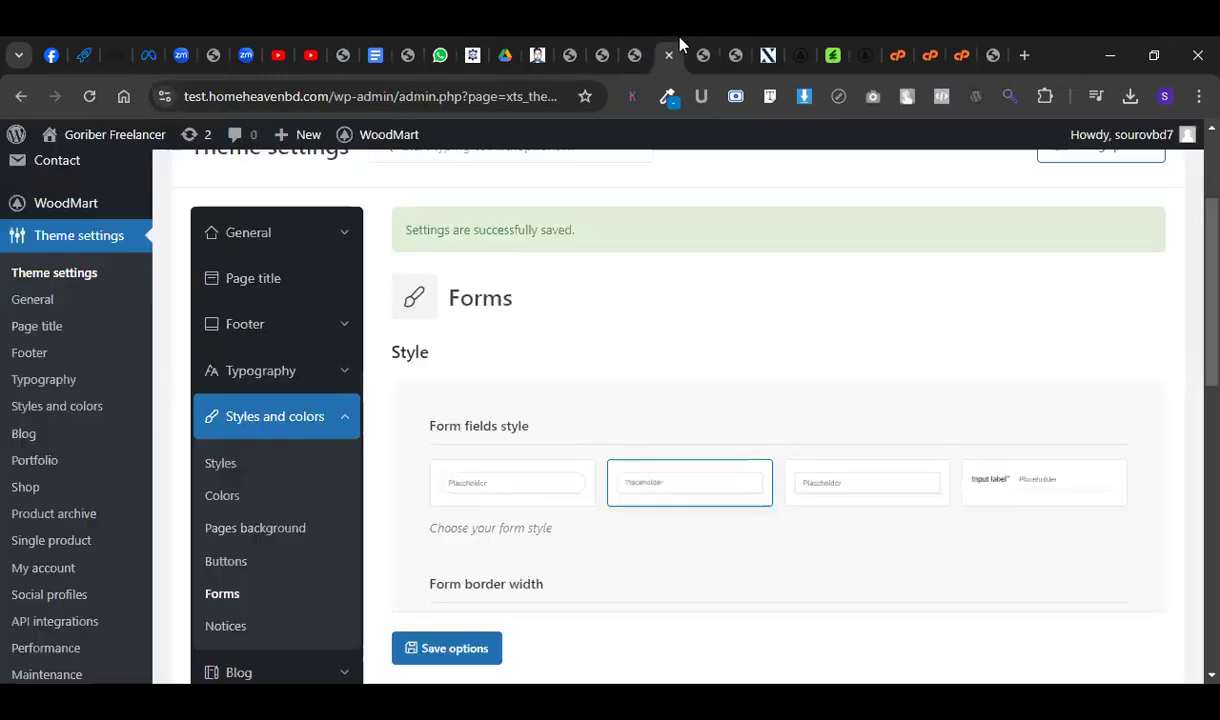
pyautogui.click(735, 50)
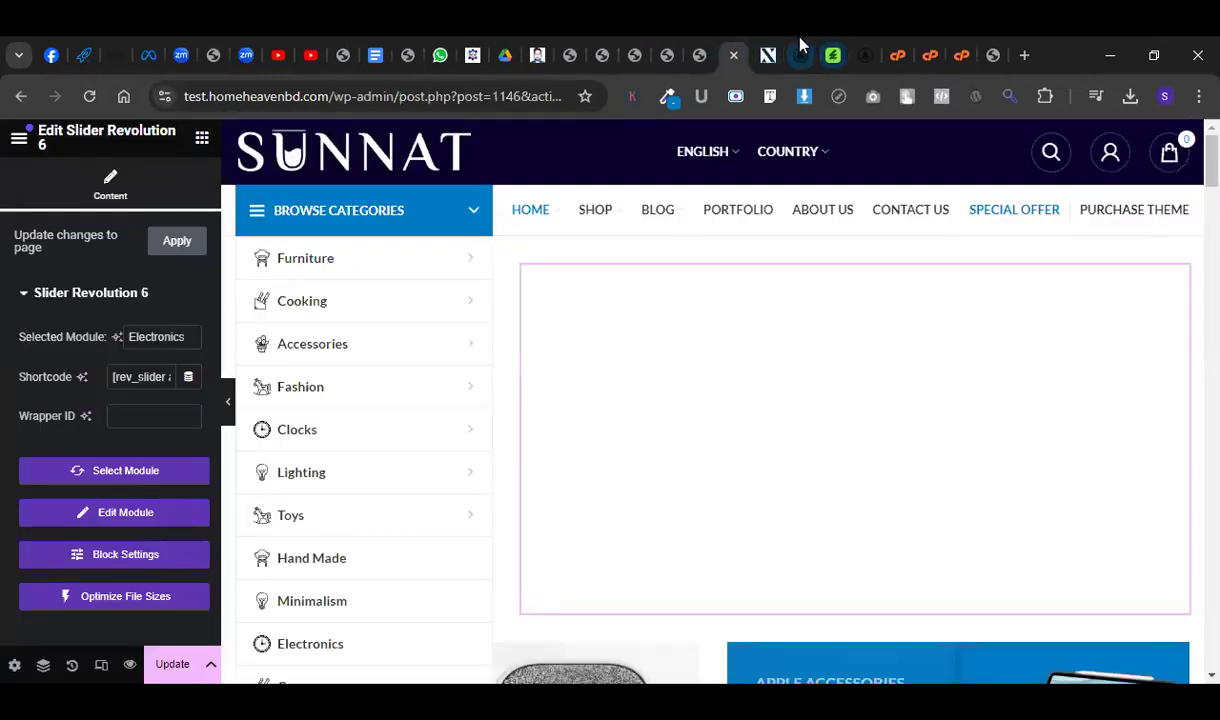
pyautogui.click(795, 50)
pyautogui.click(568, 48)
pyautogui.click(602, 50)
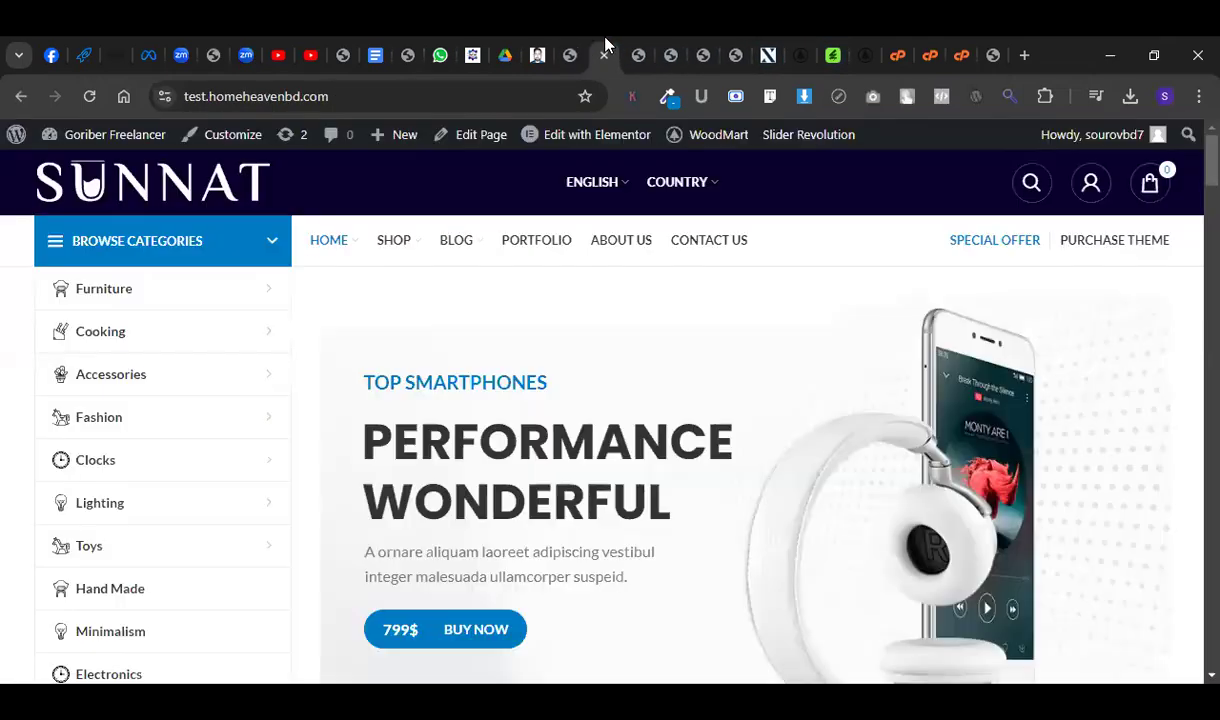
pyautogui.click(639, 48)
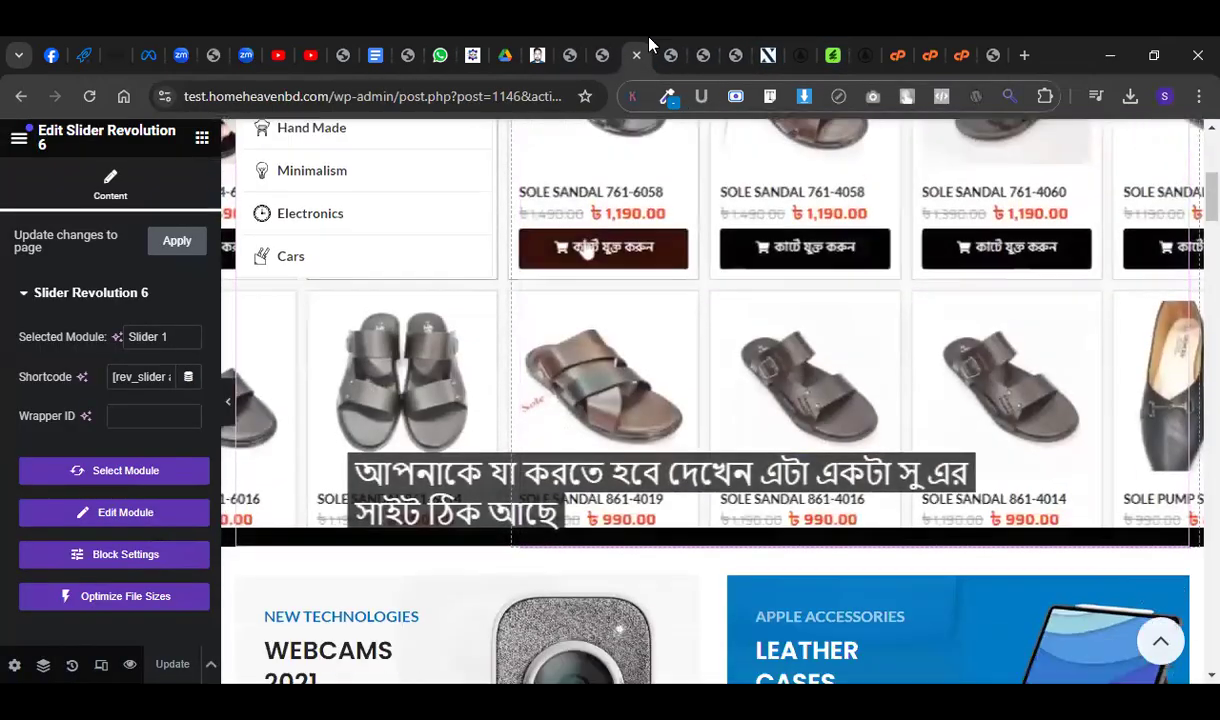
pyautogui.click(669, 50)
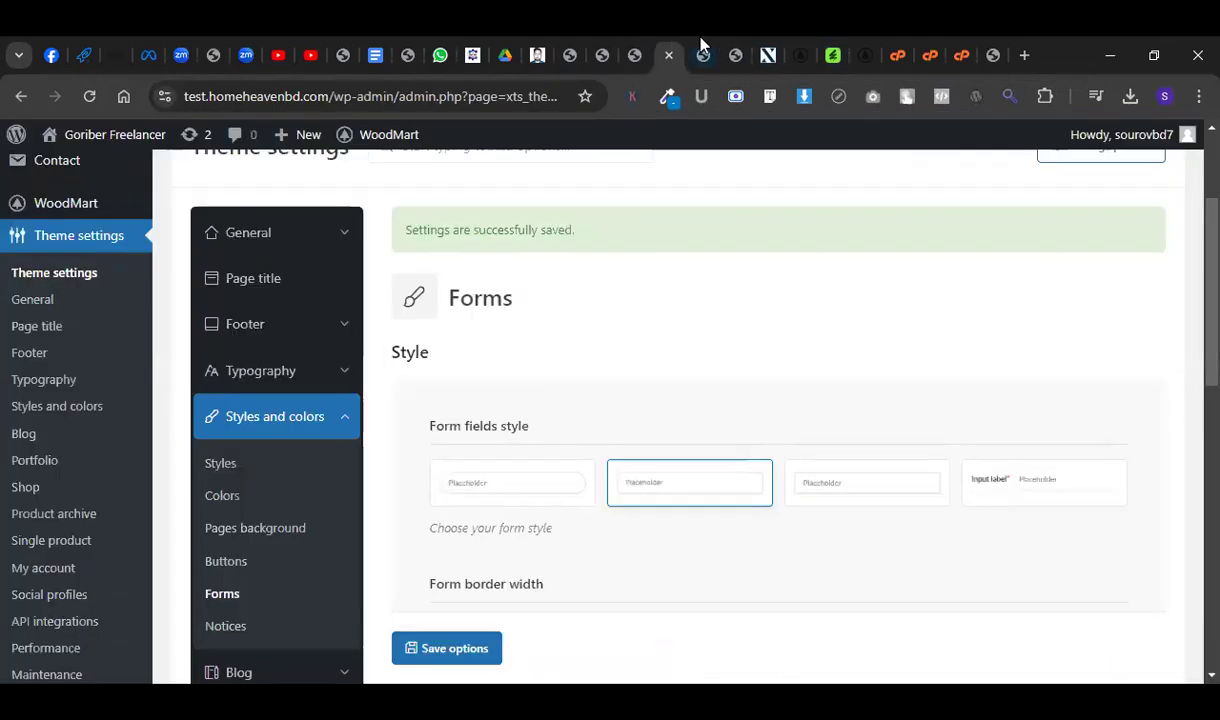
pyautogui.click(703, 50)
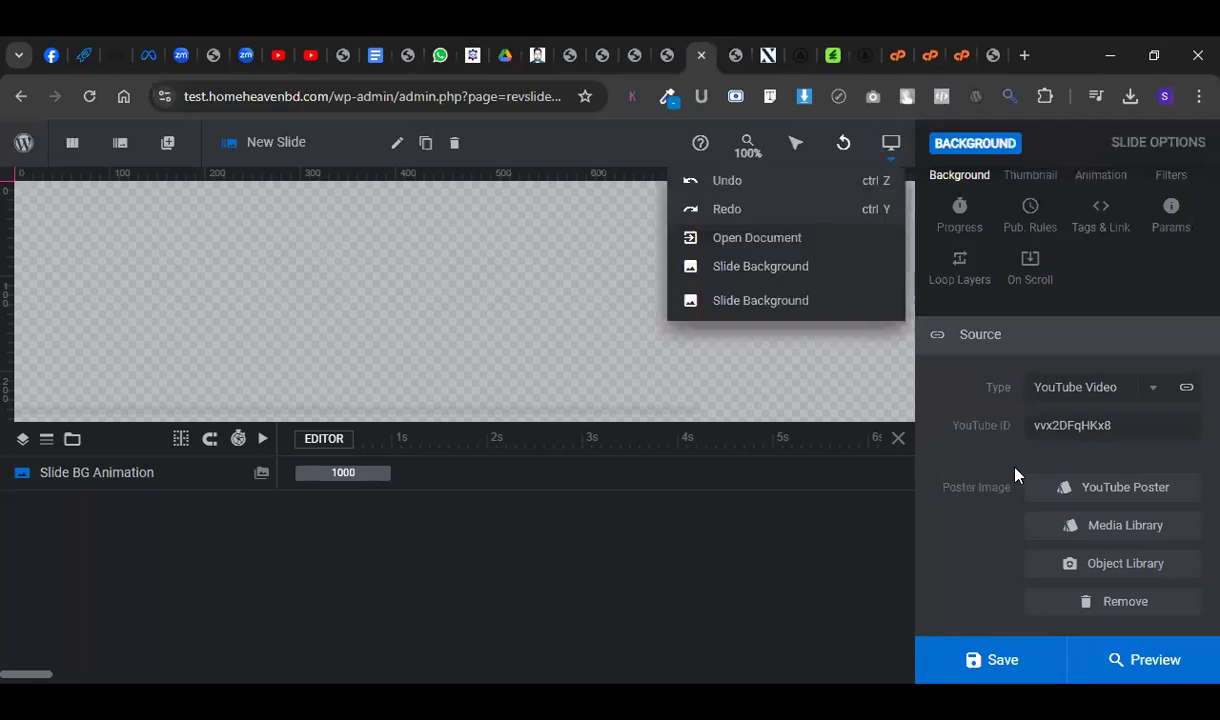
# Replace the slide background's YouTube ID with BHACKCNDMW8 and save the slide.
pyautogui.doubleClick(1113, 430)
pyautogui.hotkey('ctrl', 'v')
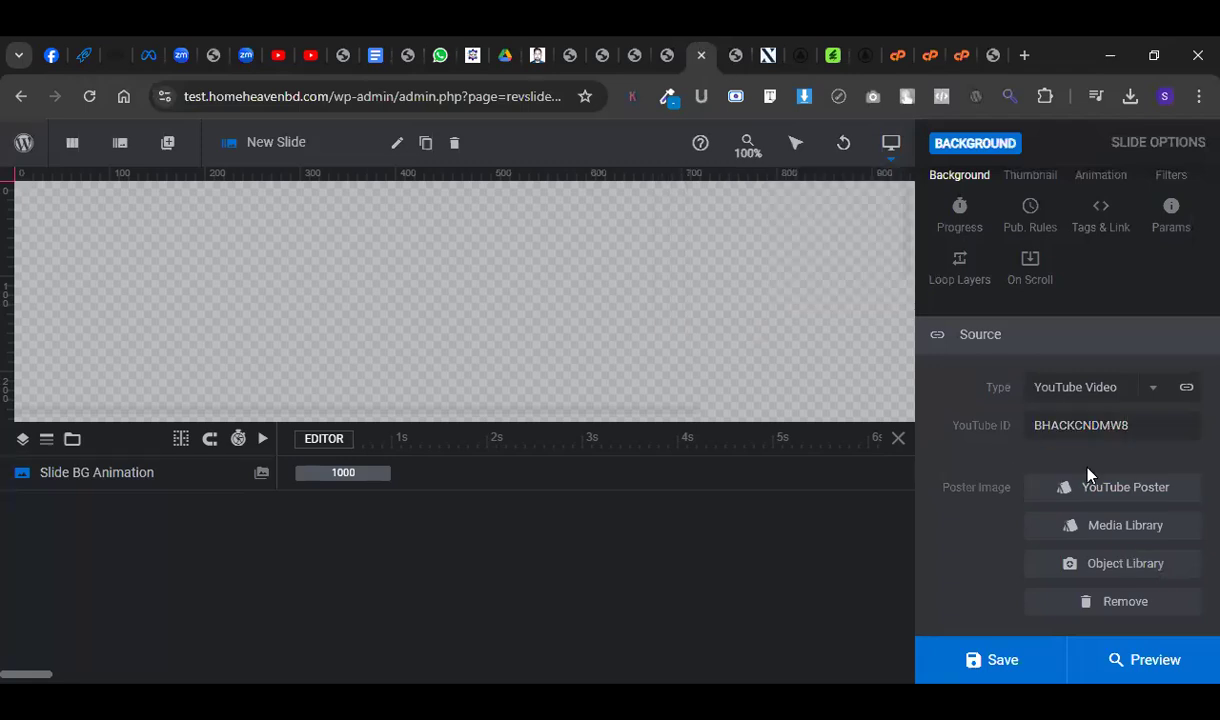
pyautogui.hotkey('ctrl', 's')
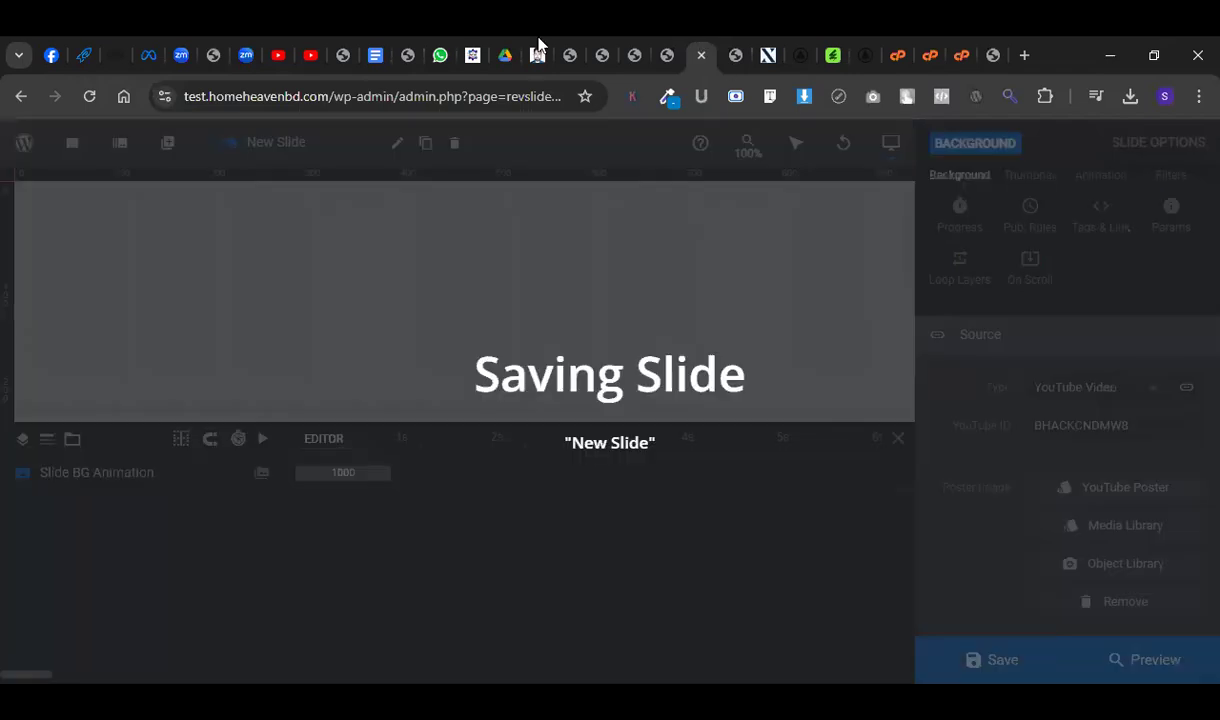
# Go to the open Elementor settings page in the WordPress admin and open the live site in a new tab.
pyautogui.click(488, 46)
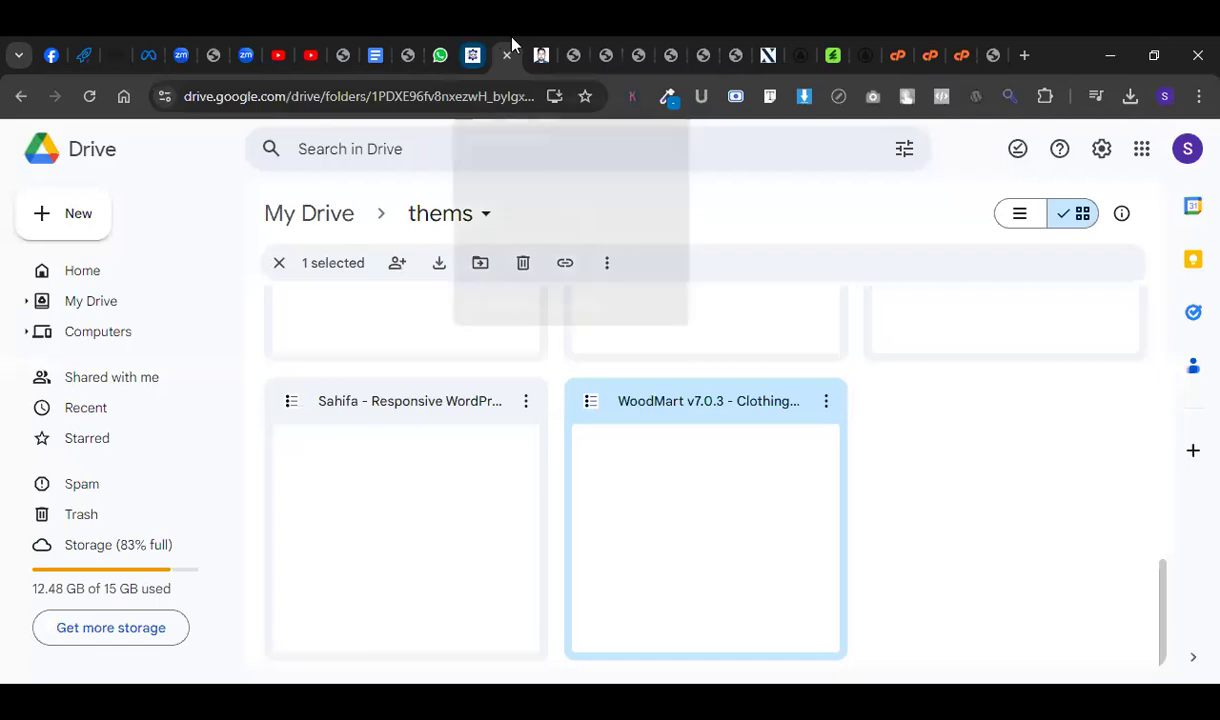
pyautogui.hotkey('ctrl', 'Tab')
pyautogui.moveTo(110, 134)
pyautogui.rightClick(73, 168)
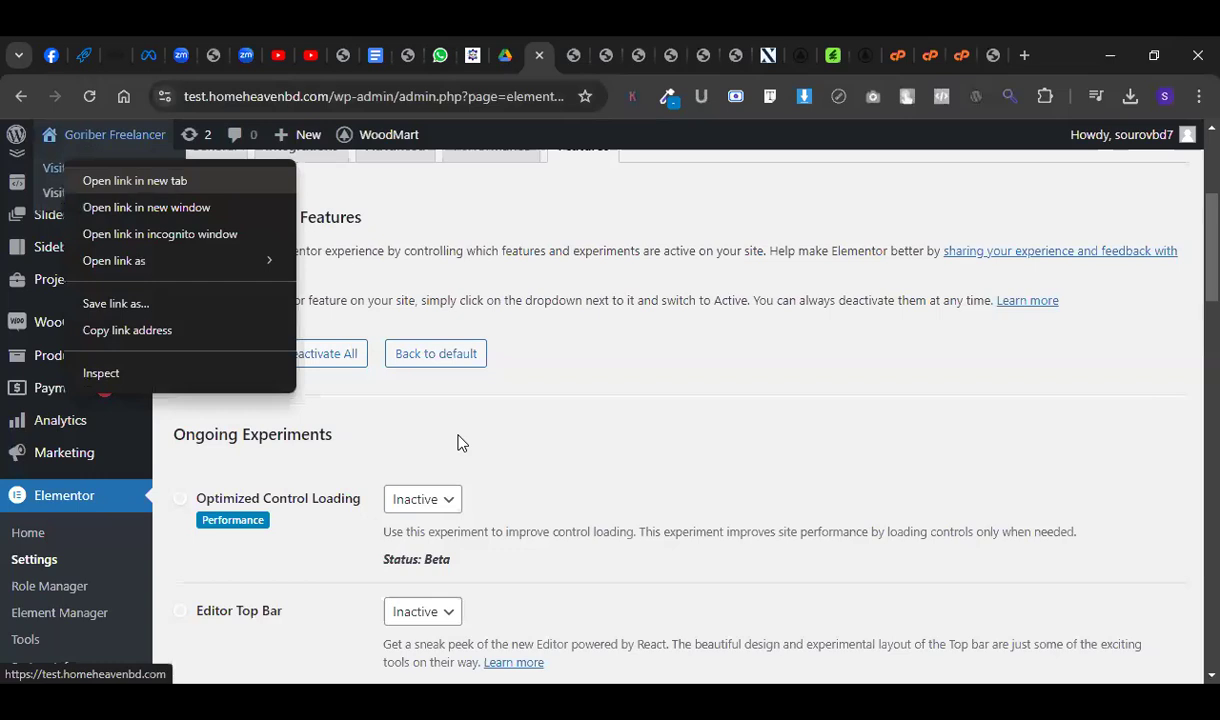
pyautogui.press('Return')
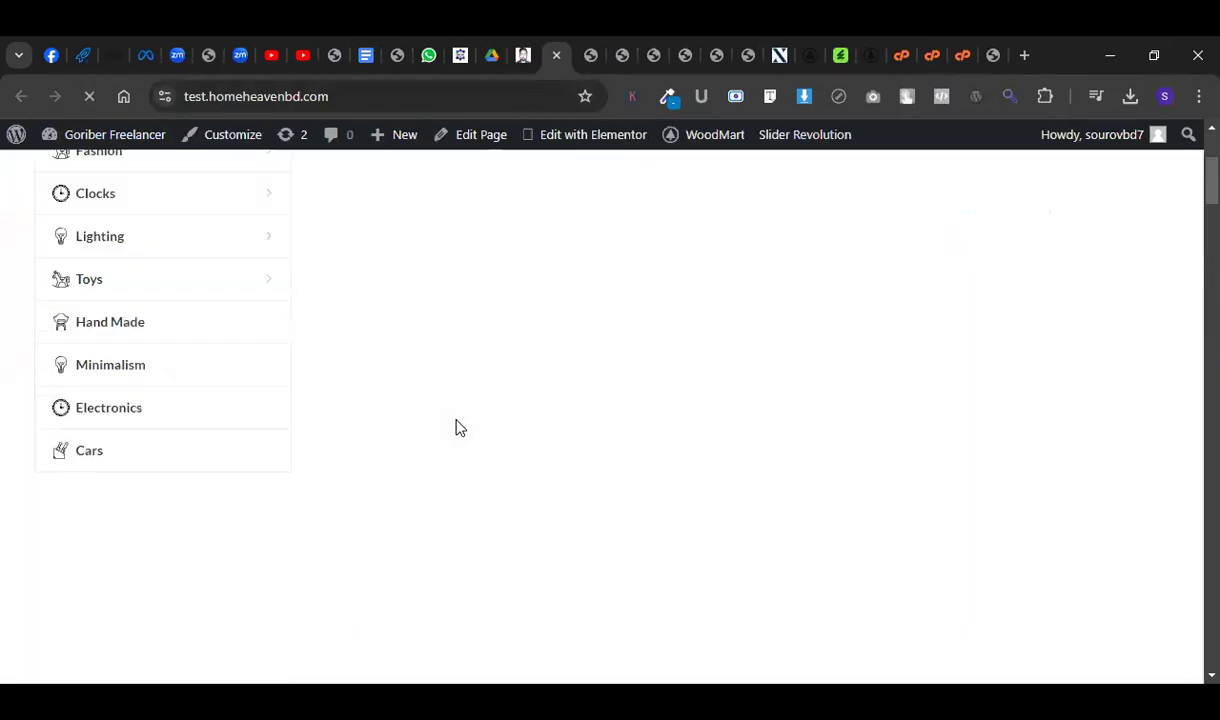
# Examine how the nature video plays in the homepage slider and how it meets the category menu and banners below.
pyautogui.scroll(-5, 457, 428)
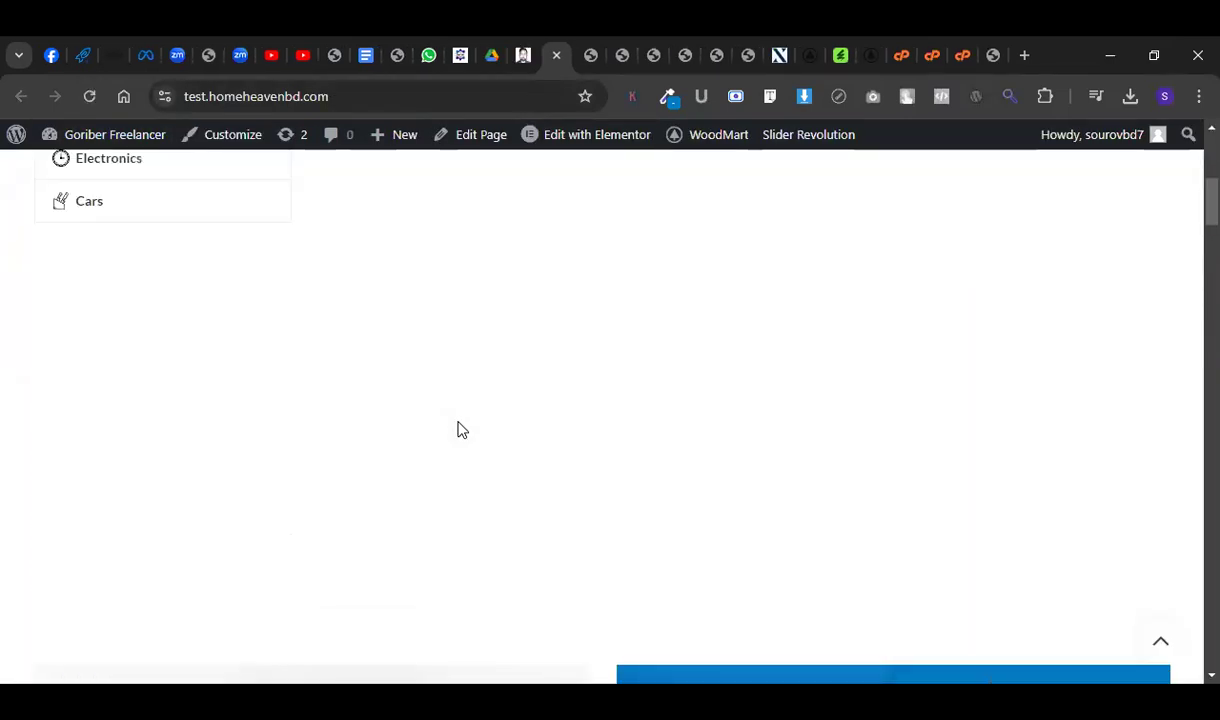
pyautogui.scroll(-5, 458, 429)
pyautogui.scroll(1, 458, 429)
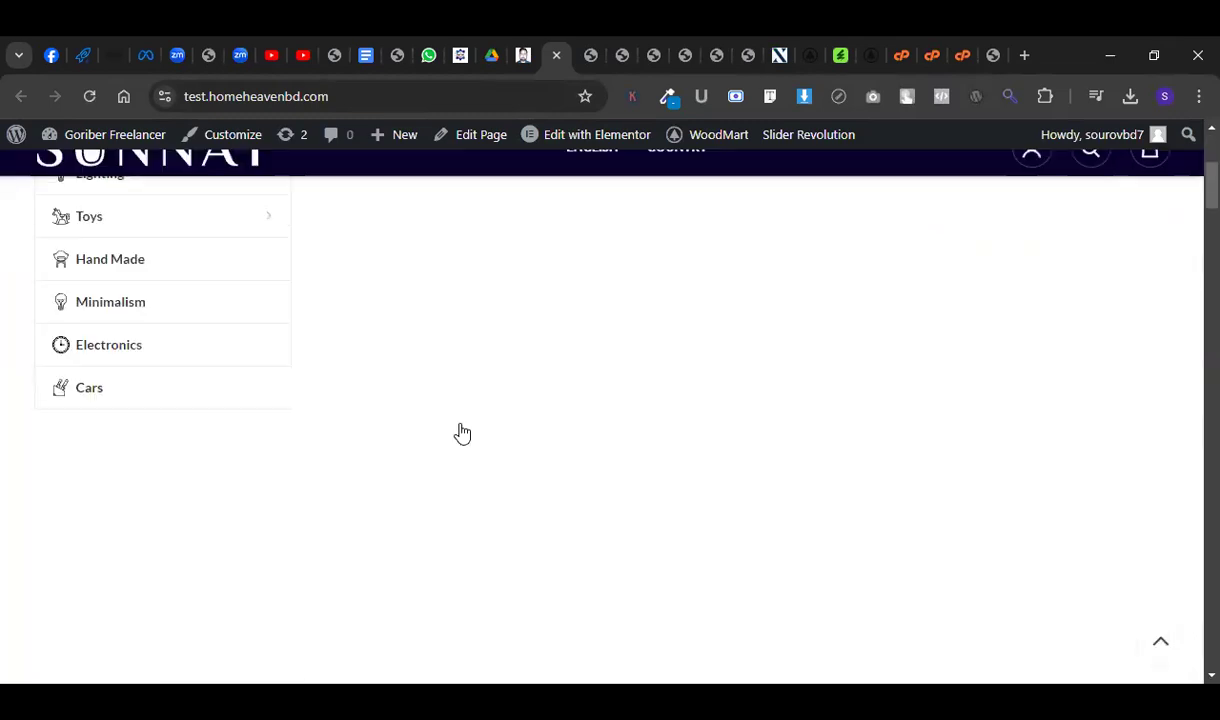
pyautogui.scroll(-5, 462, 432)
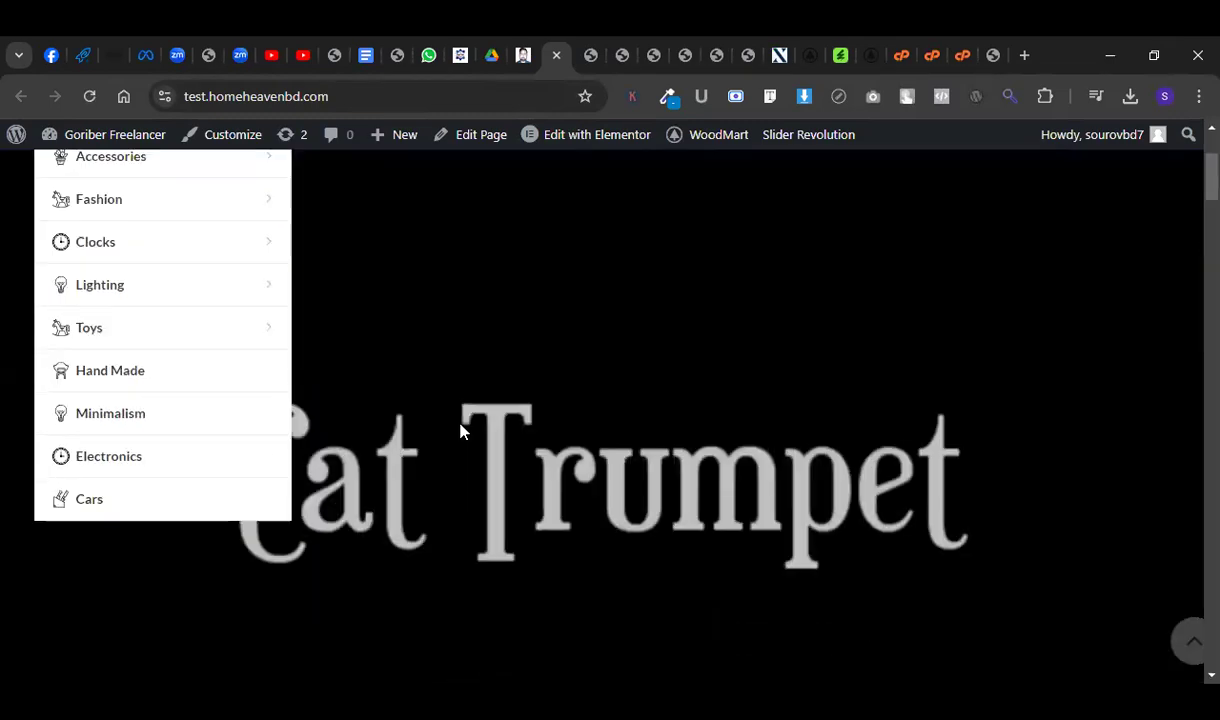
pyautogui.scroll(-4, 462, 432)
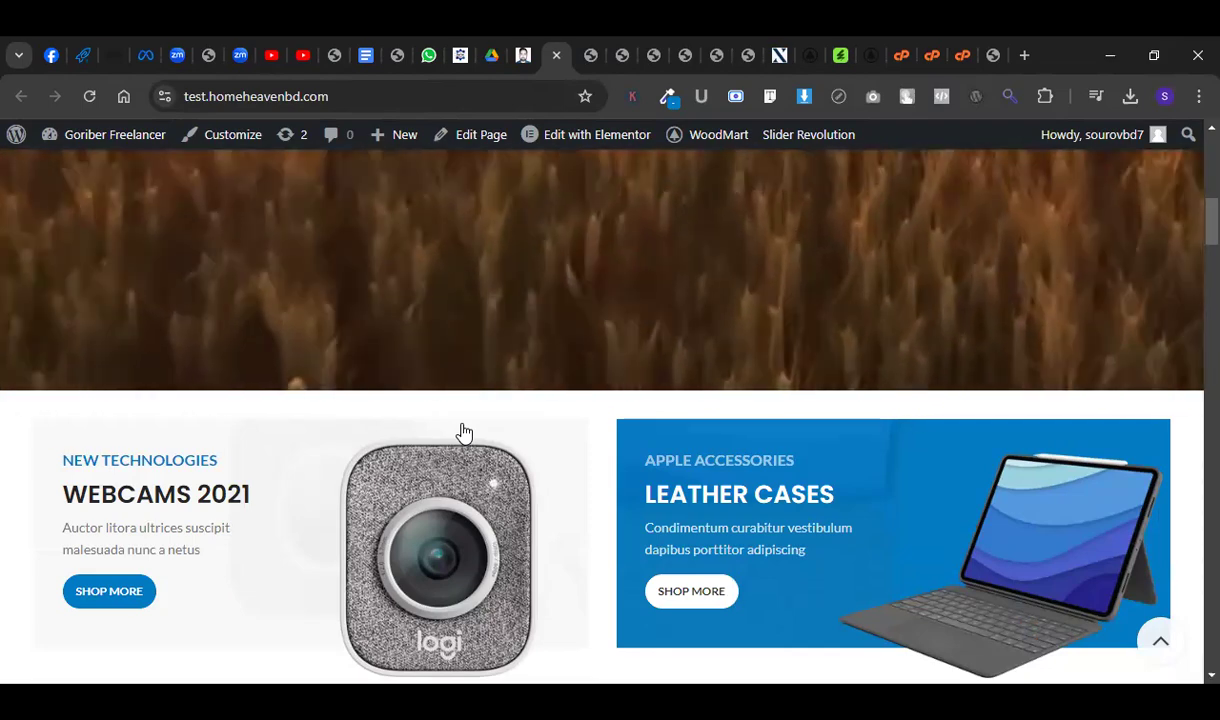
pyautogui.scroll(5, 461, 410)
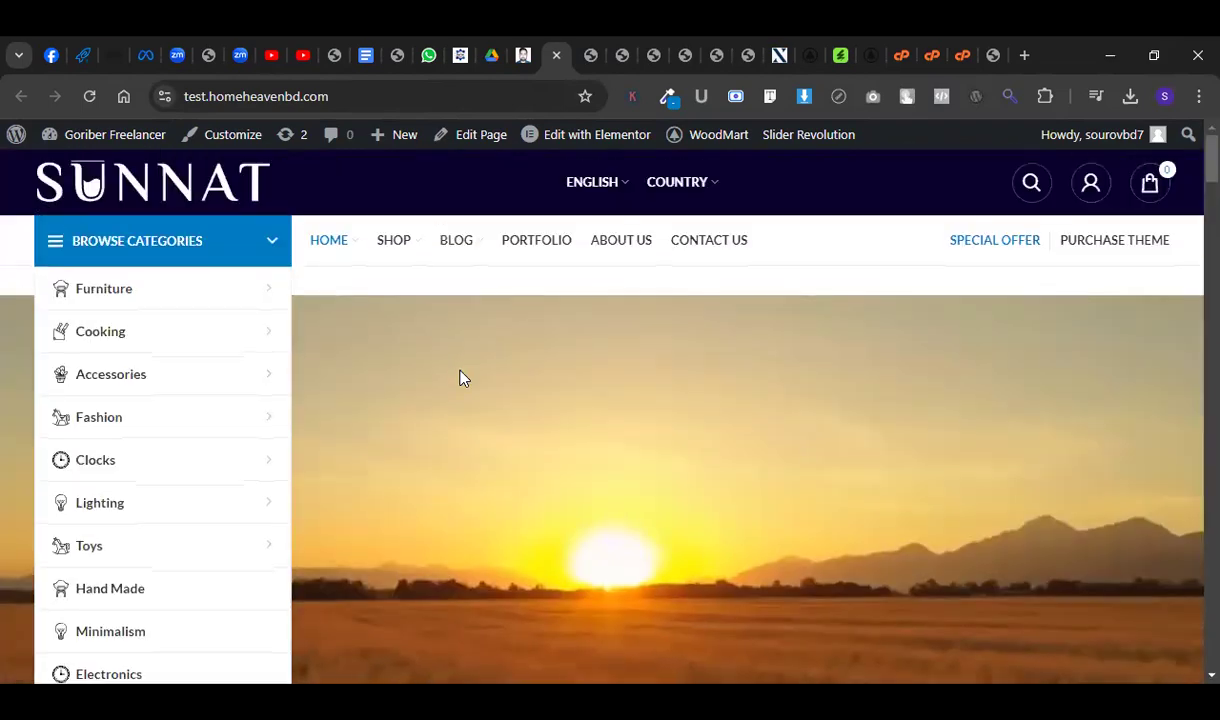
pyautogui.scroll(-4, 460, 373)
pyautogui.scroll(4, 460, 373)
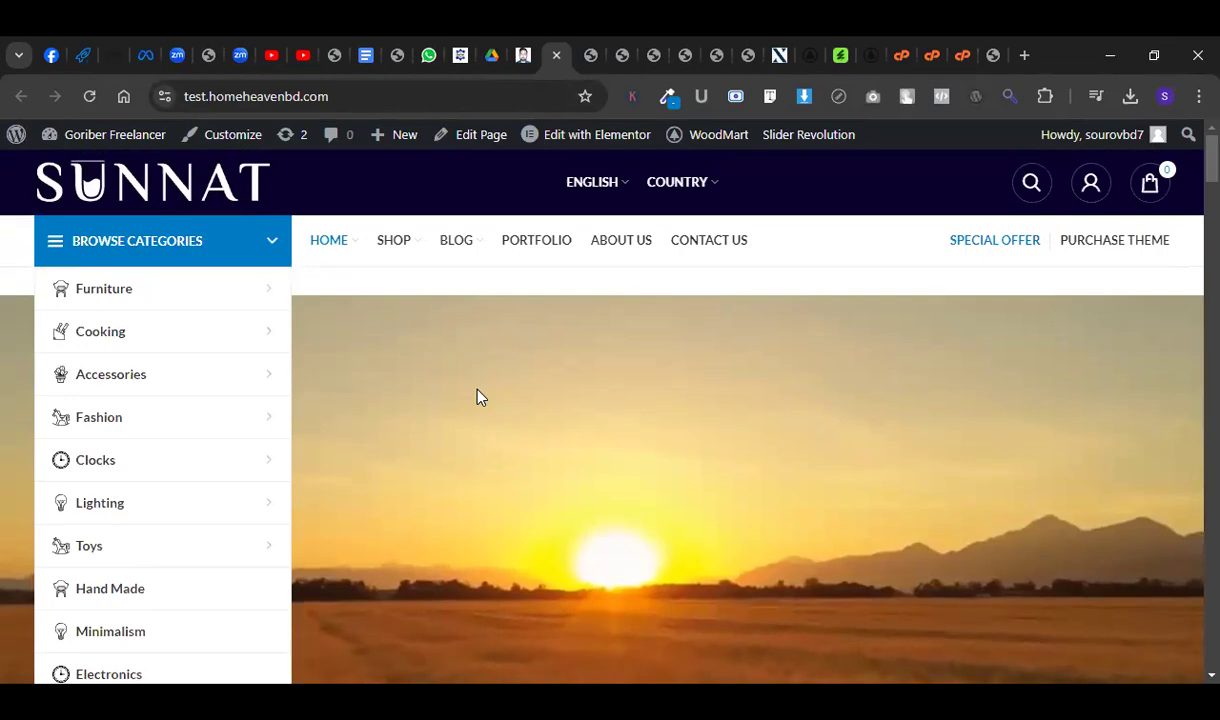
pyautogui.scroll(-2, 477, 418)
pyautogui.scroll(2, 477, 418)
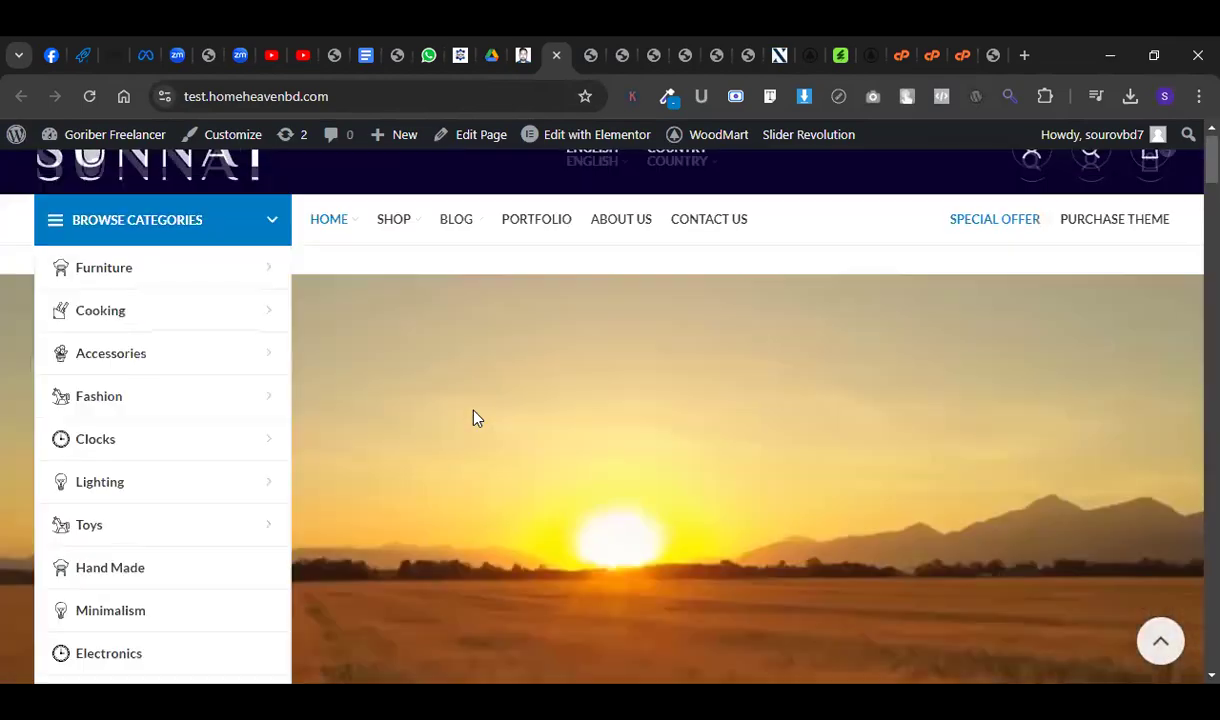
pyautogui.scroll(-4, 477, 418)
pyautogui.scroll(5, 477, 418)
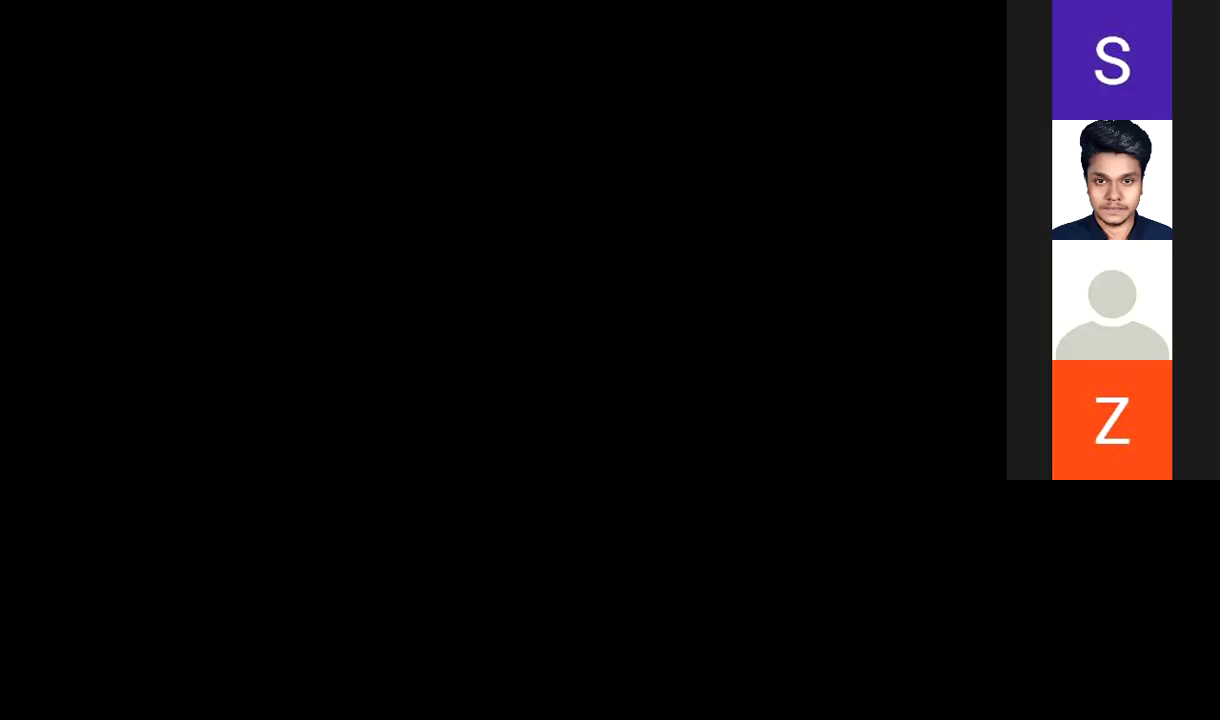
pyautogui.scroll(-3, 445, 372)
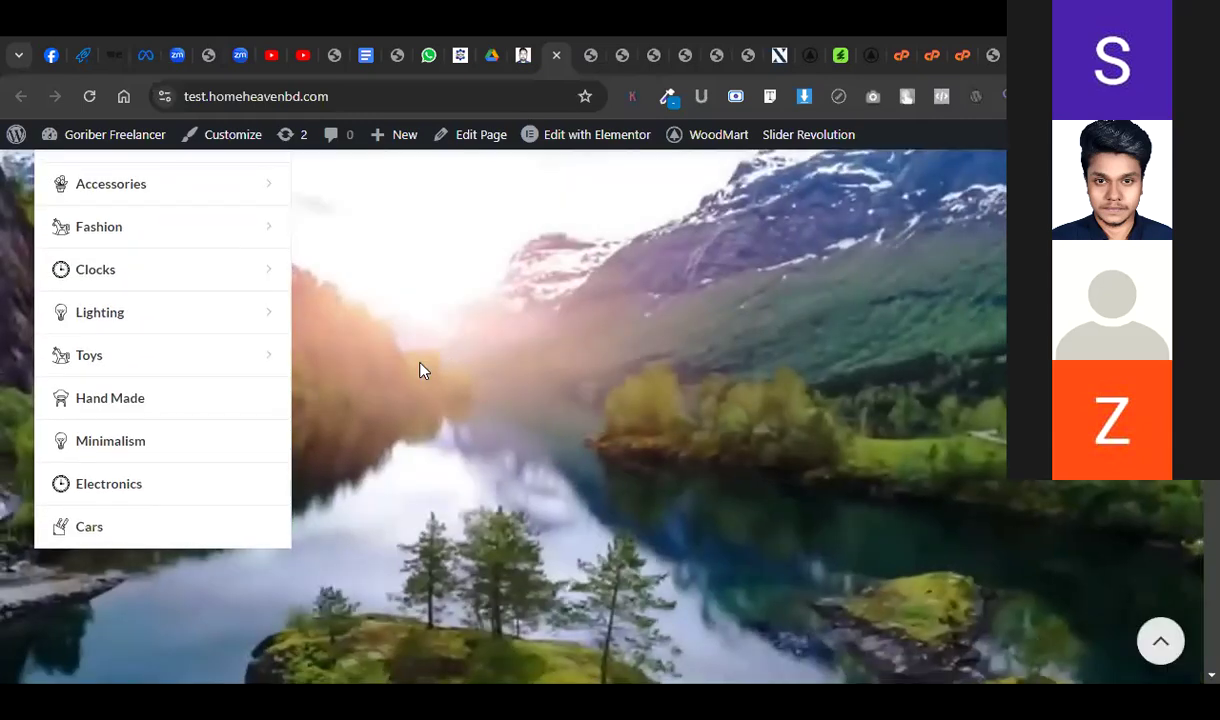
pyautogui.scroll(3, 976, 233)
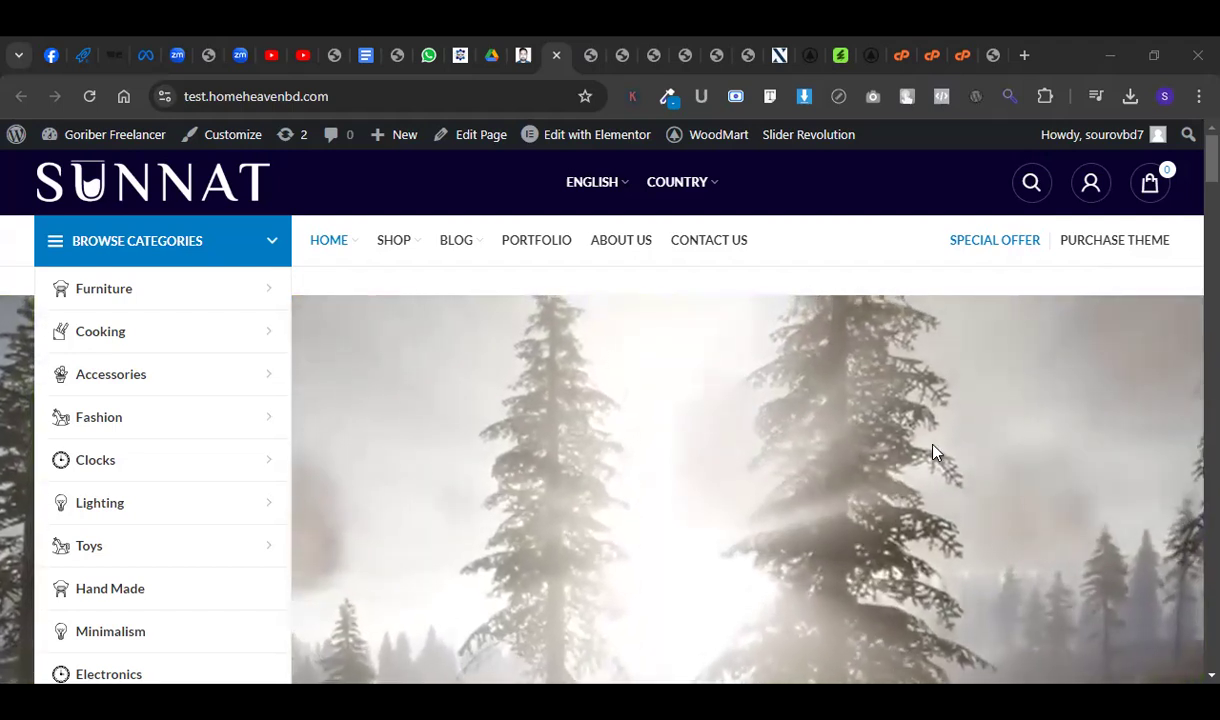
pyautogui.scroll(-2, 798, 455)
pyautogui.scroll(-6, 768, 462)
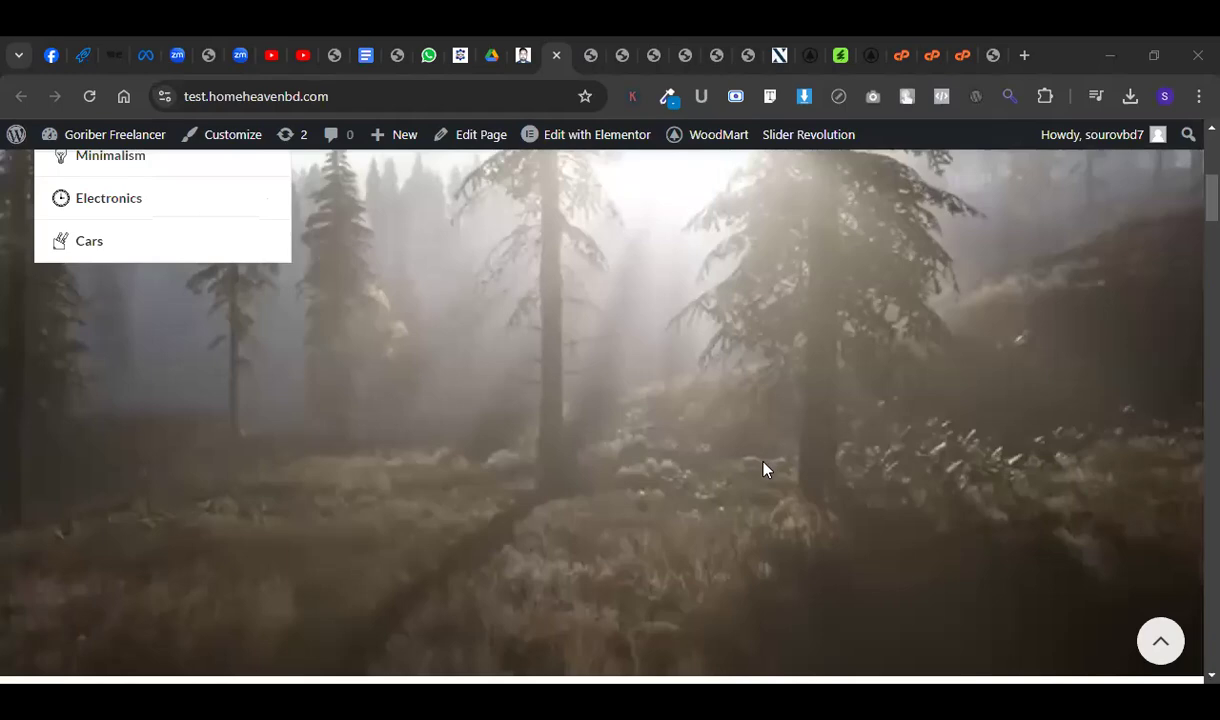
pyautogui.scroll(3, 763, 473)
pyautogui.scroll(4, 763, 473)
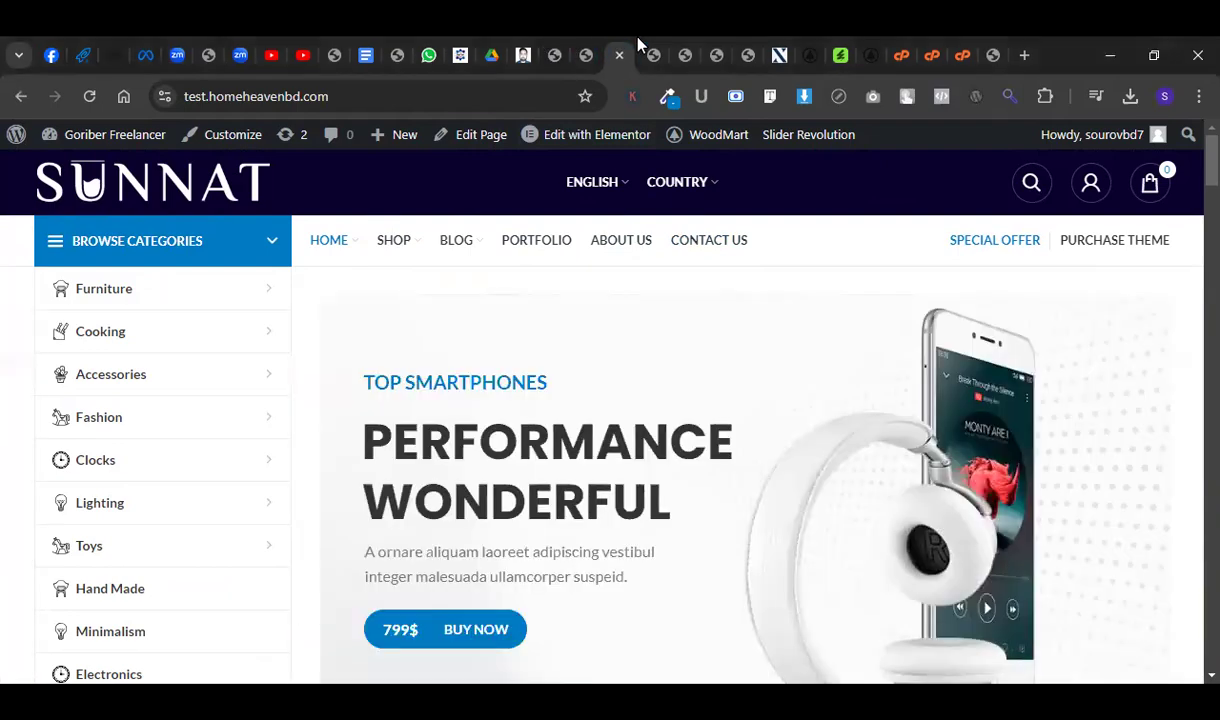
pyautogui.click(665, 50)
pyautogui.click(714, 46)
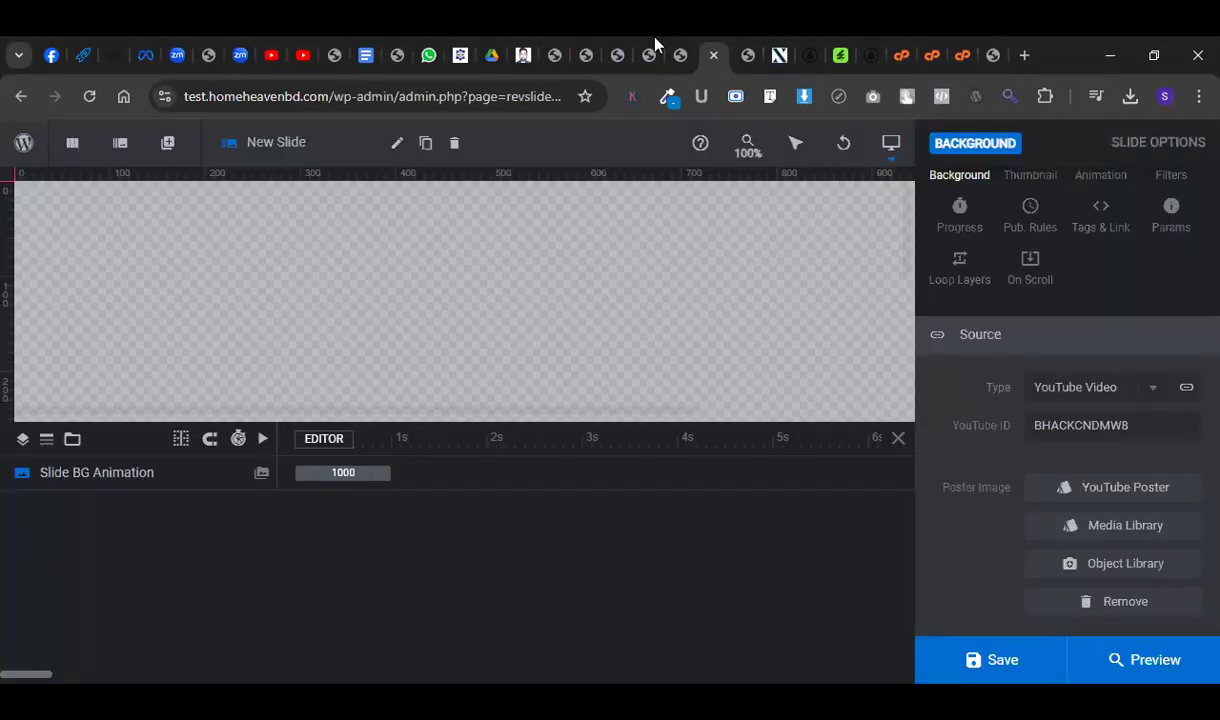
pyautogui.click(550, 44)
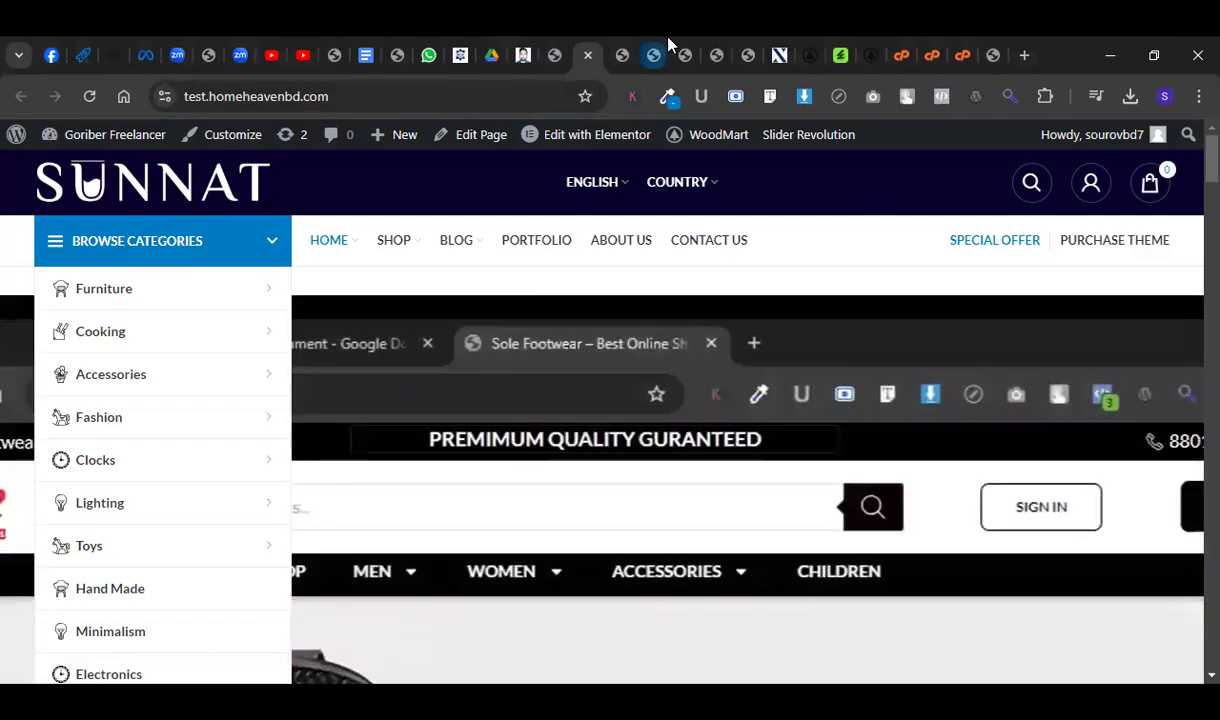
pyautogui.click(636, 50)
pyautogui.click(710, 46)
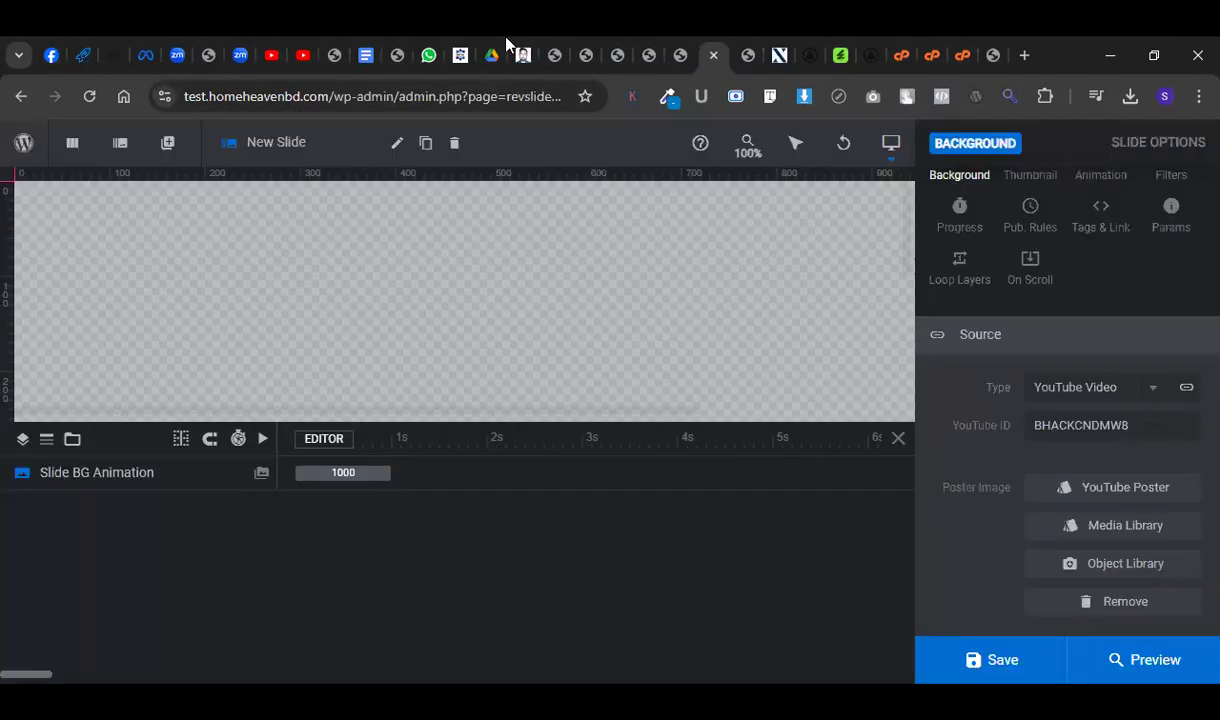
pyautogui.click(522, 46)
pyautogui.click(564, 53)
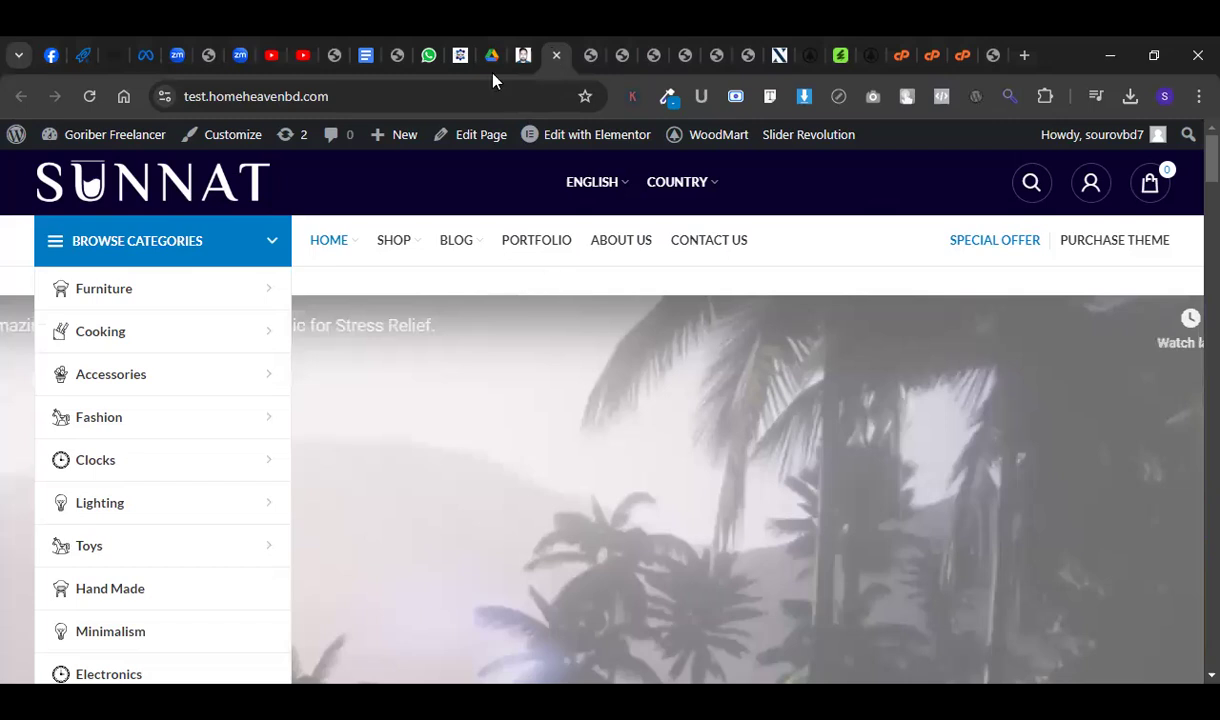
pyautogui.click(372, 52)
pyautogui.click(398, 52)
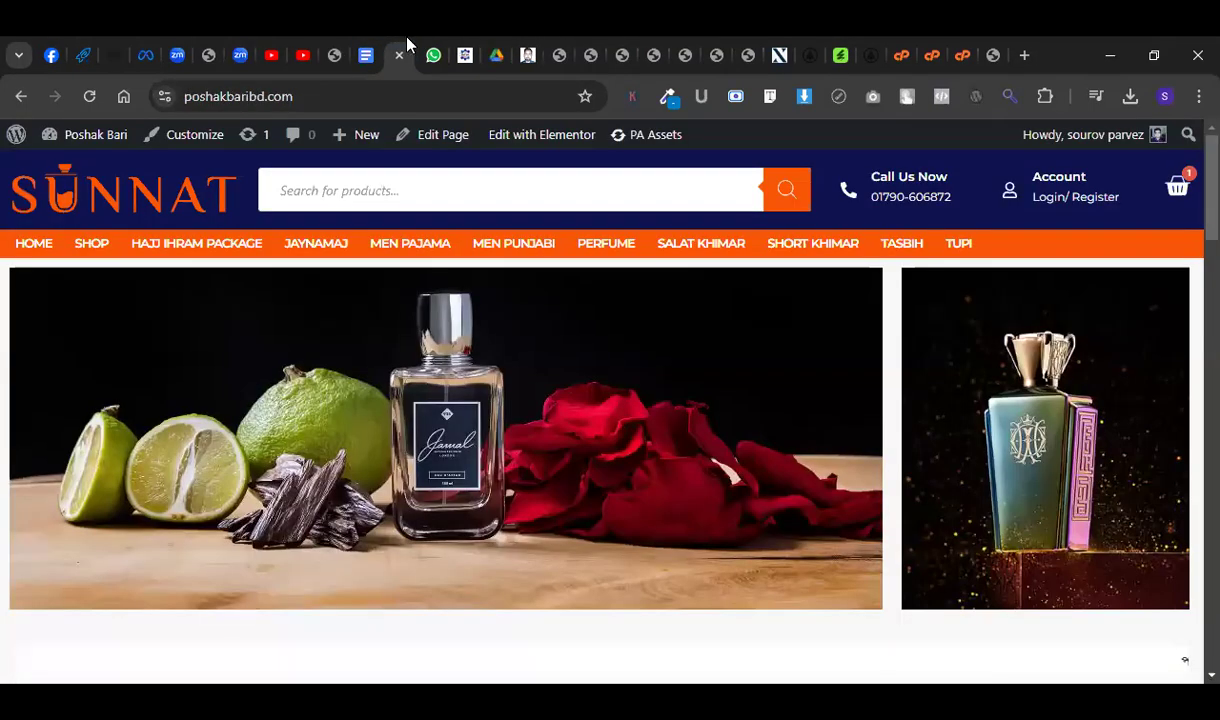
# From the test site's live homepage, go to its WordPress dashboard and open Header Electronics for editing in WoodMart's Header builder.
pyautogui.click(604, 45)
pyautogui.moveTo(105, 134)
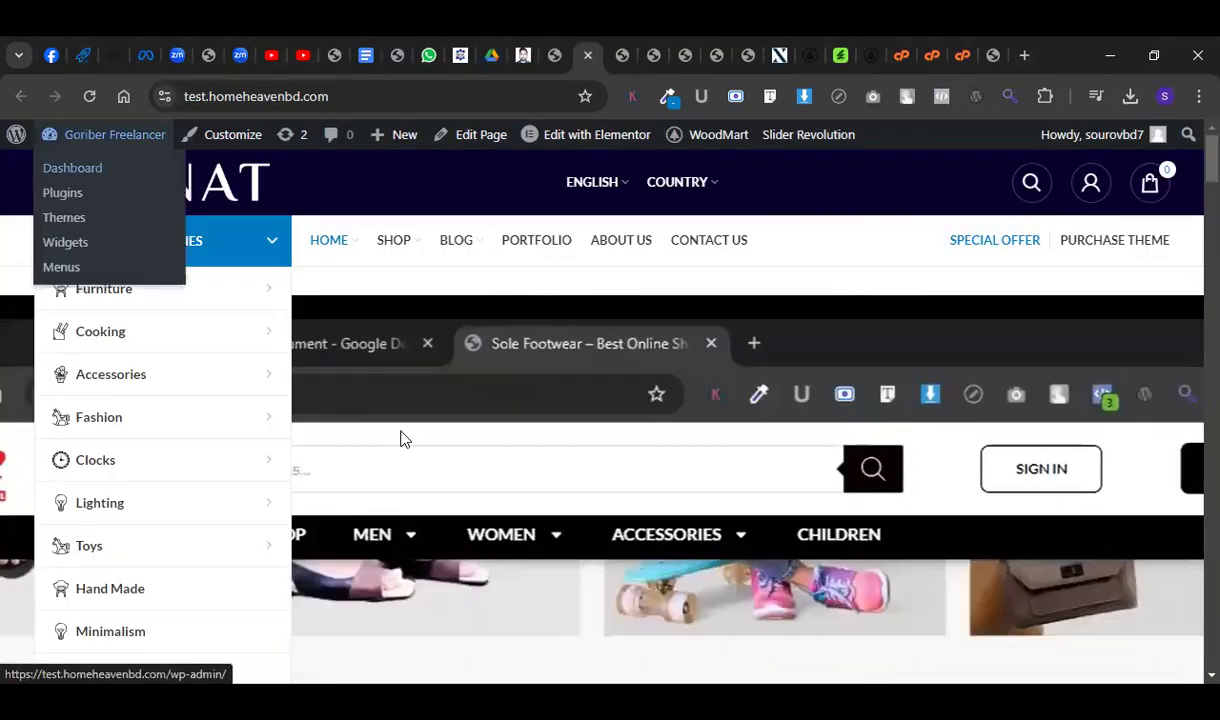
pyautogui.click(72, 168)
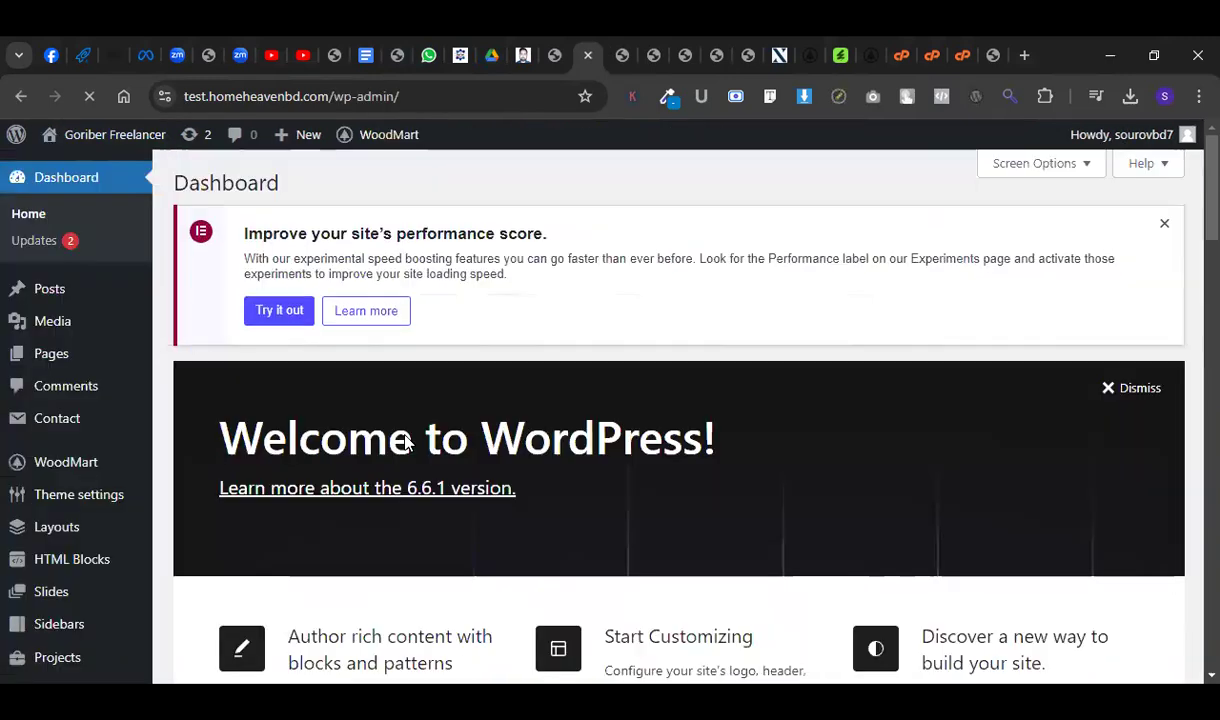
pyautogui.scroll(-4, 10, 480)
pyautogui.scroll(2, 10, 481)
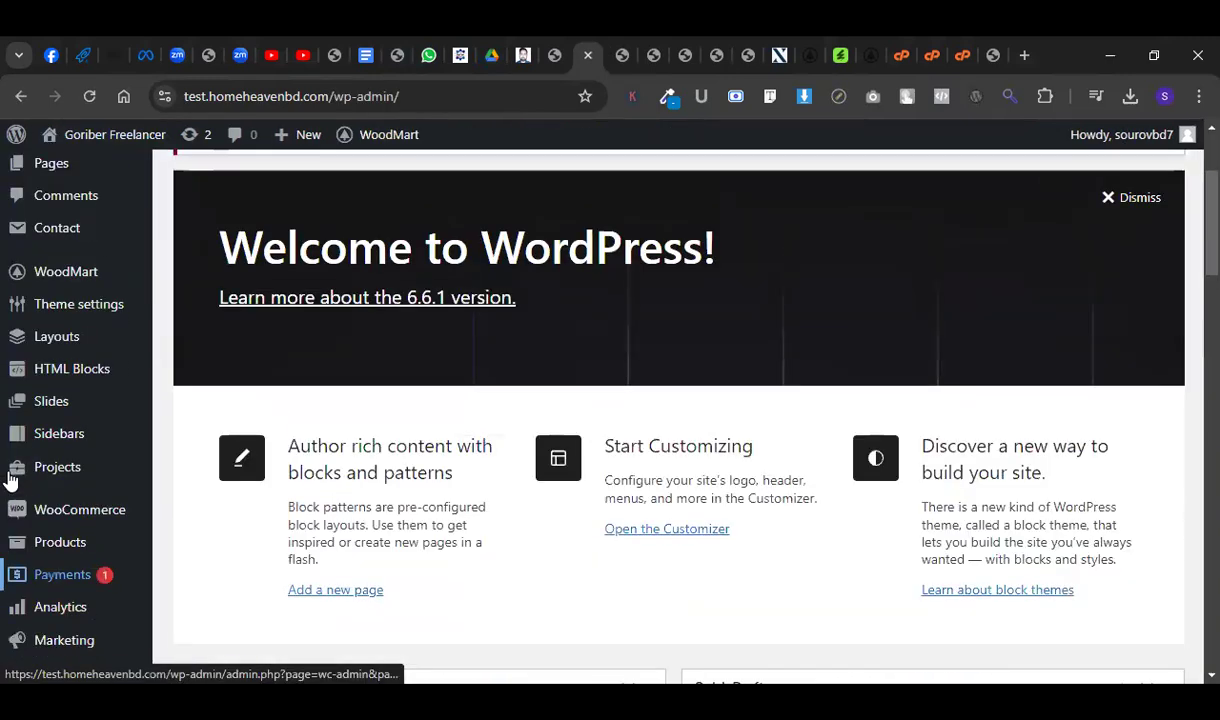
pyautogui.moveTo(85, 280)
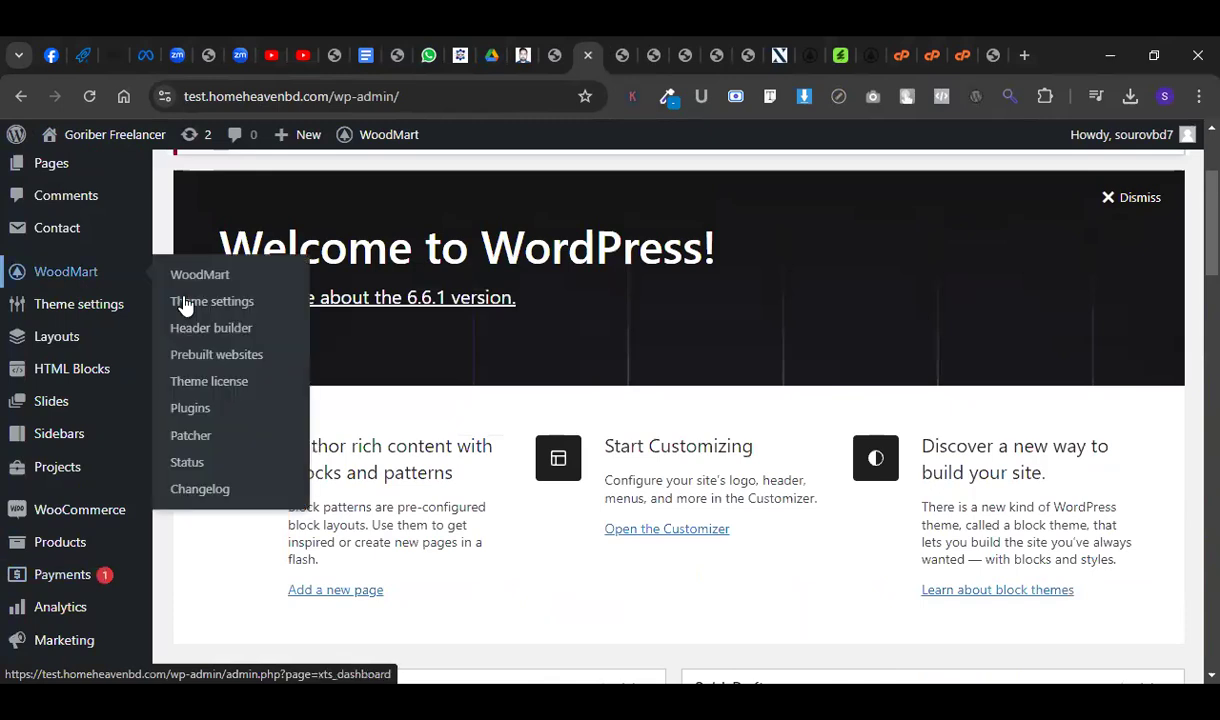
pyautogui.click(214, 328)
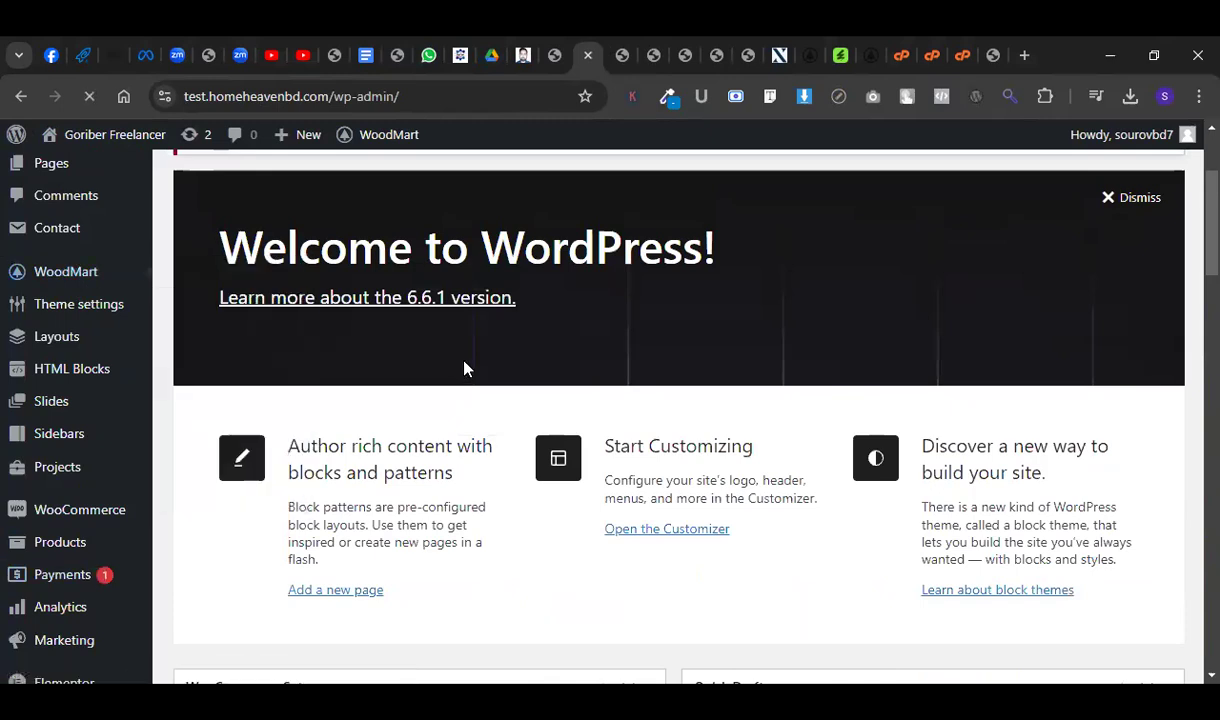
pyautogui.scroll(-3, 479, 378)
pyautogui.scroll(2, 460, 381)
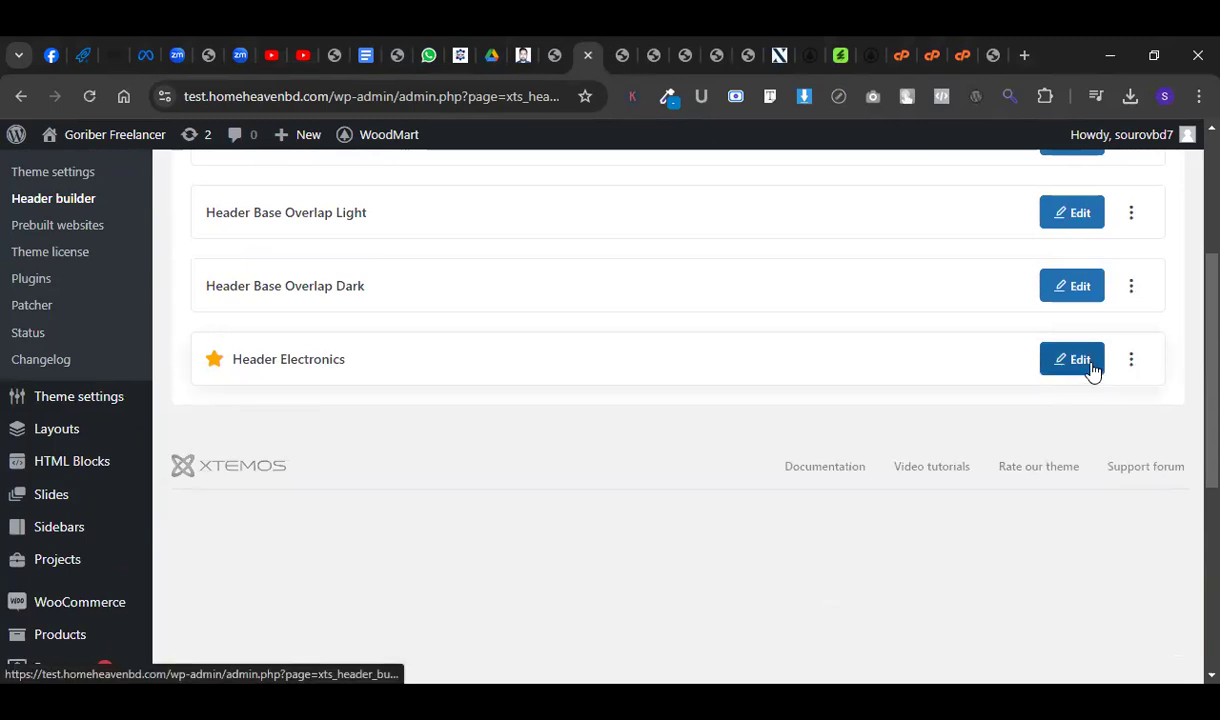
# Turn on Hide on desktop for the Header bottom row, save the row settings and save the header.
pyautogui.scroll(-4, 517, 517)
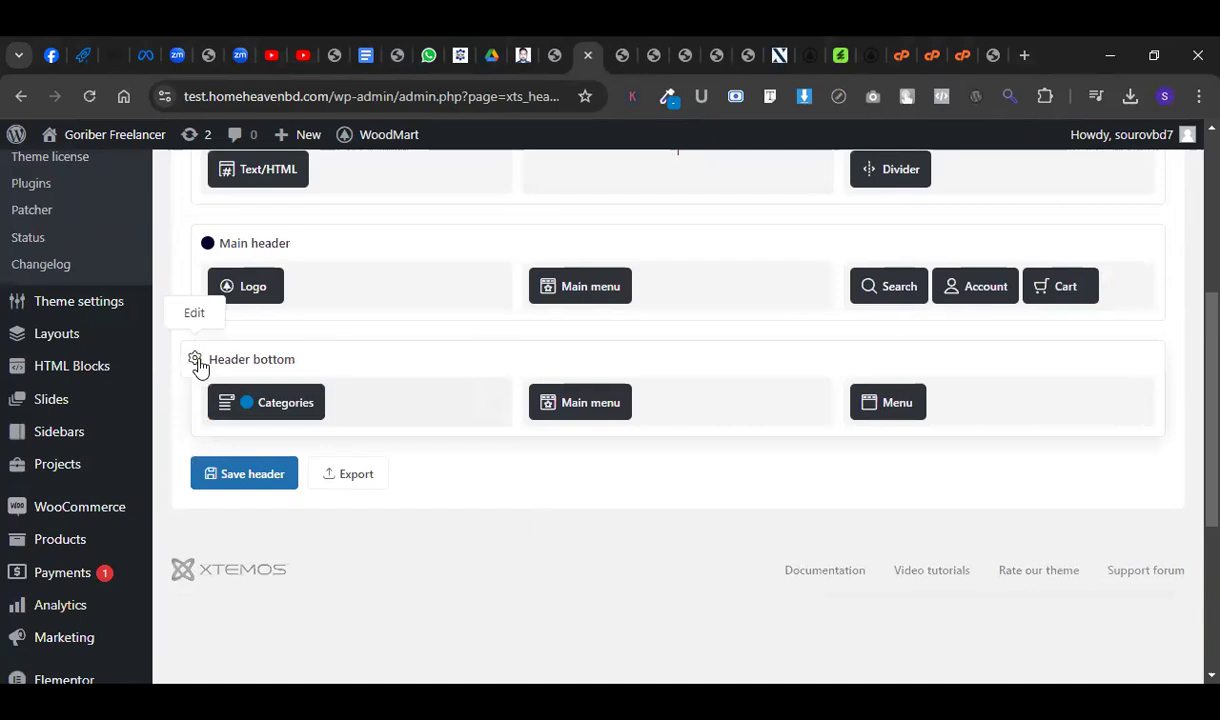
pyautogui.click(196, 361)
pyautogui.scroll(-3, 422, 470)
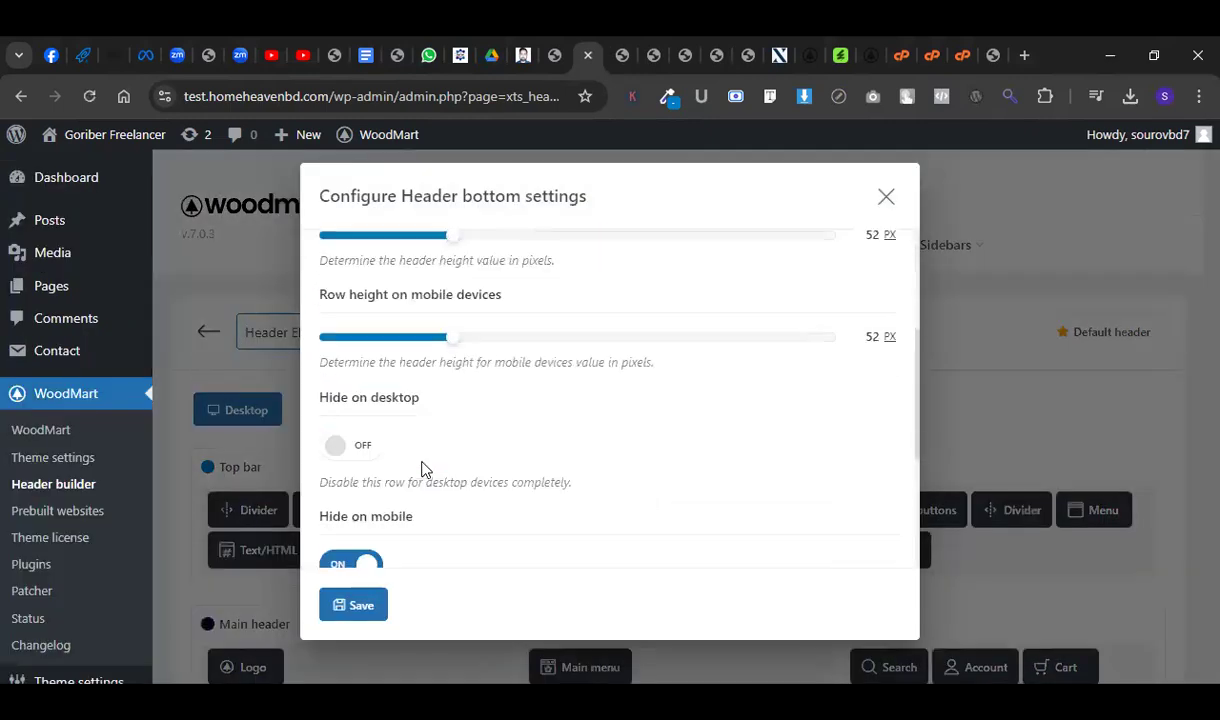
pyautogui.click(349, 428)
pyautogui.scroll(-1, 380, 560)
pyautogui.scroll(-2, 355, 479)
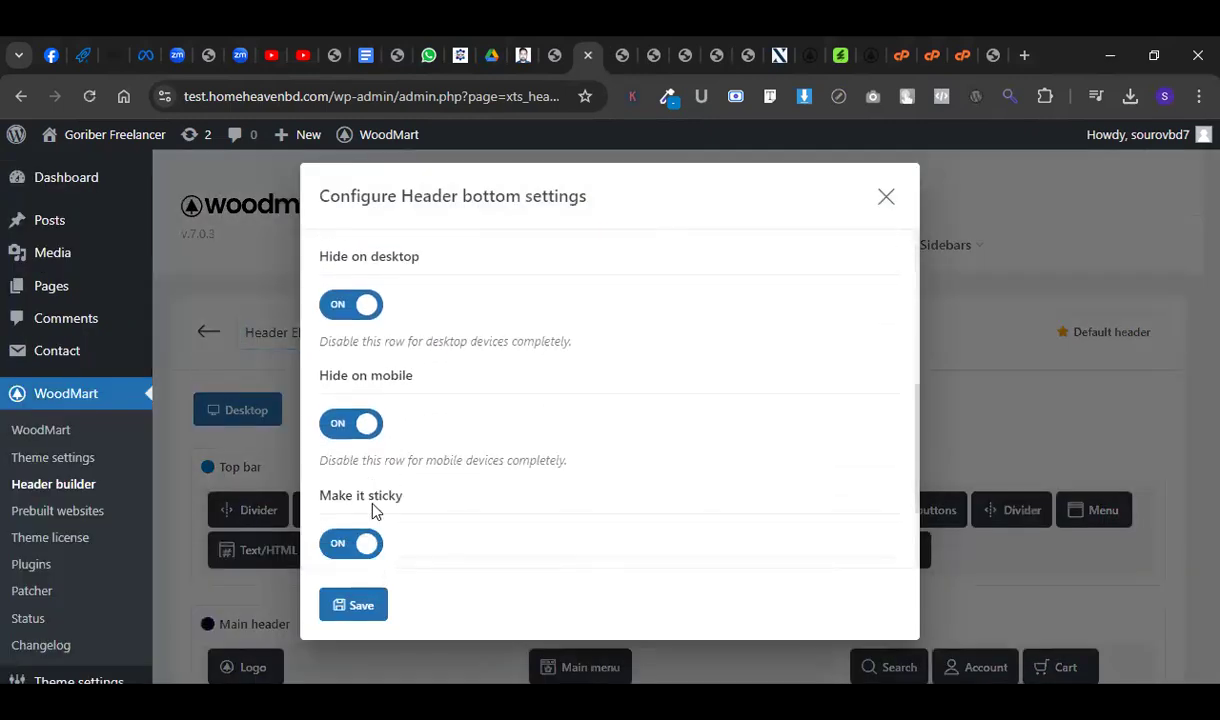
pyautogui.click(352, 603)
pyautogui.scroll(-5, 372, 550)
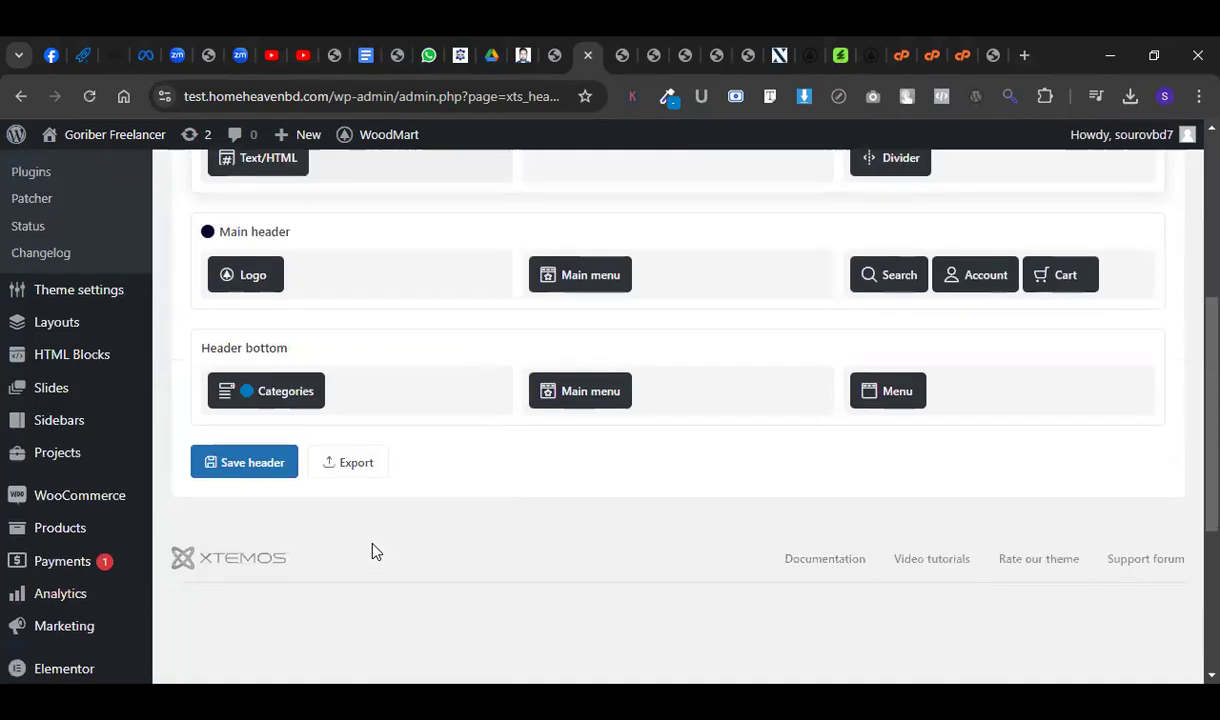
pyautogui.click(255, 388)
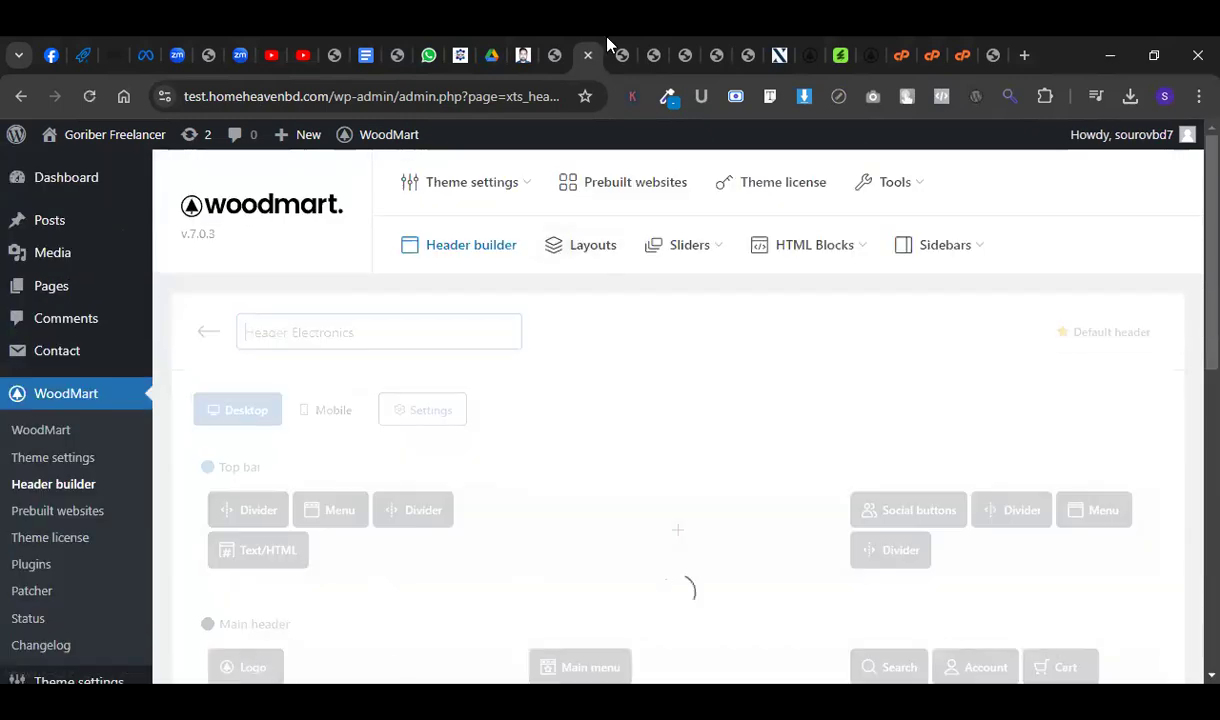
# Reload the live homepage and examine the desktop header and the spacing between it and the video slider.
pyautogui.click(612, 52)
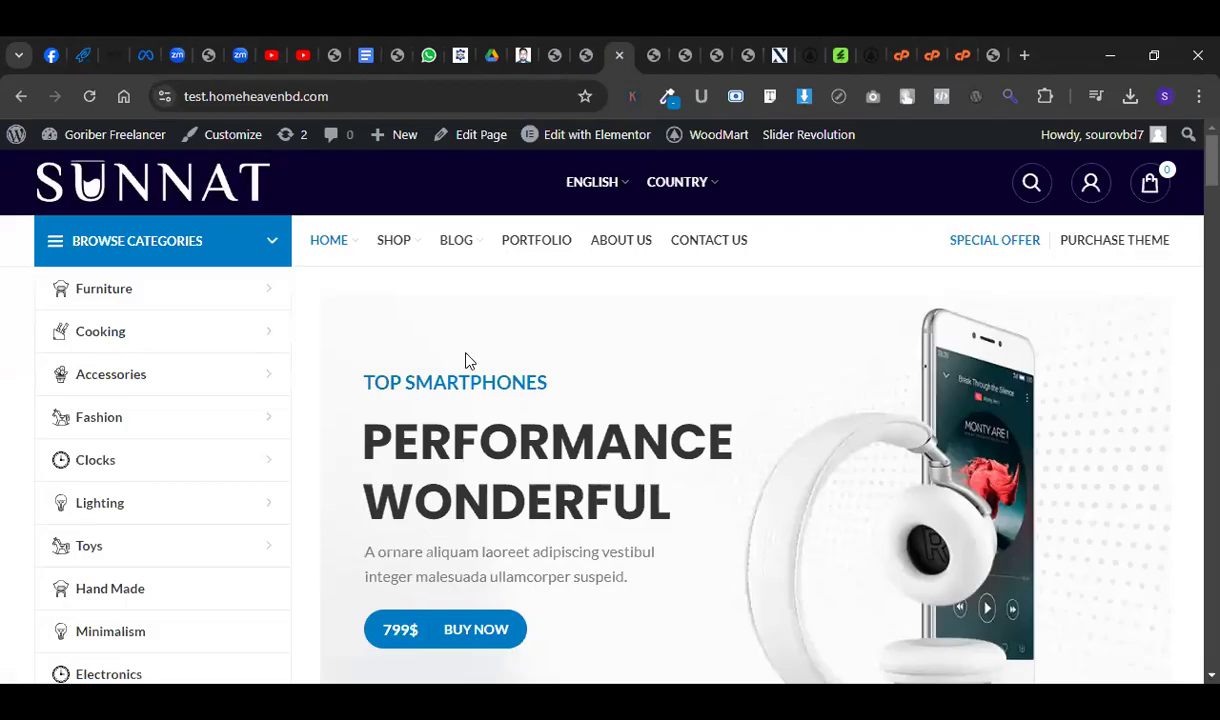
pyautogui.press('F5')
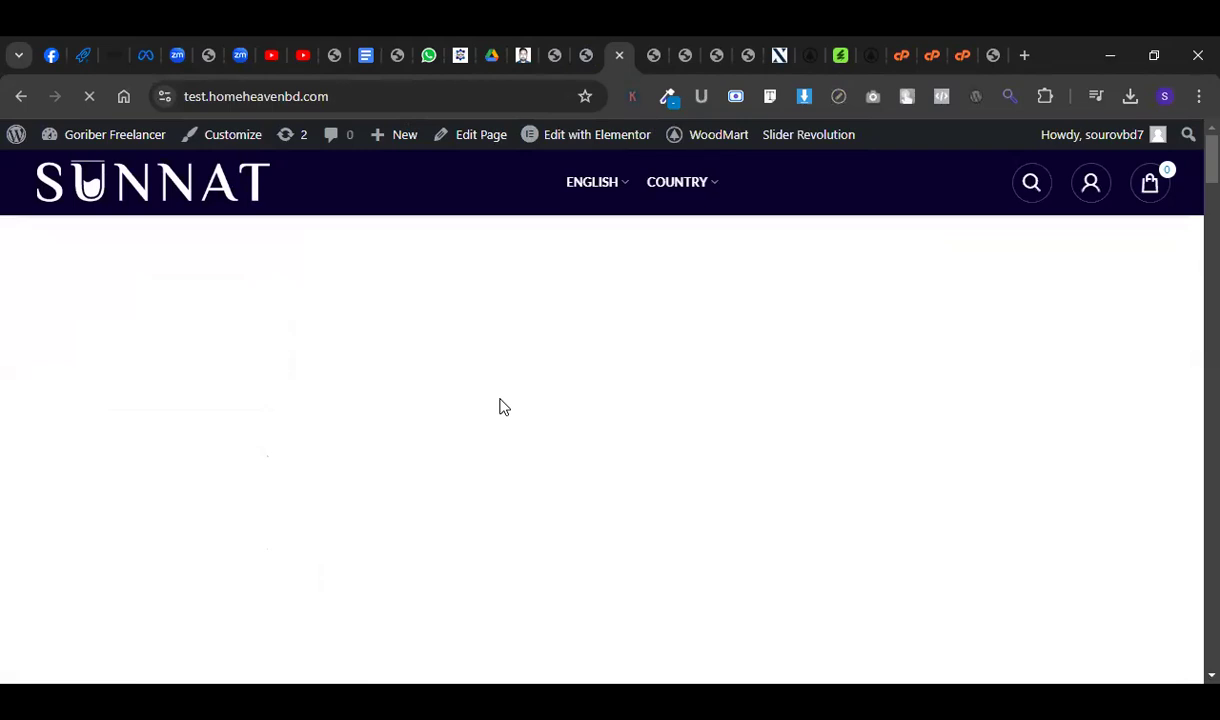
pyautogui.scroll(3, 503, 410)
pyautogui.scroll(-3, 605, 410)
pyautogui.scroll(3, 605, 410)
pyautogui.scroll(-3, 618, 482)
pyautogui.scroll(3, 508, 537)
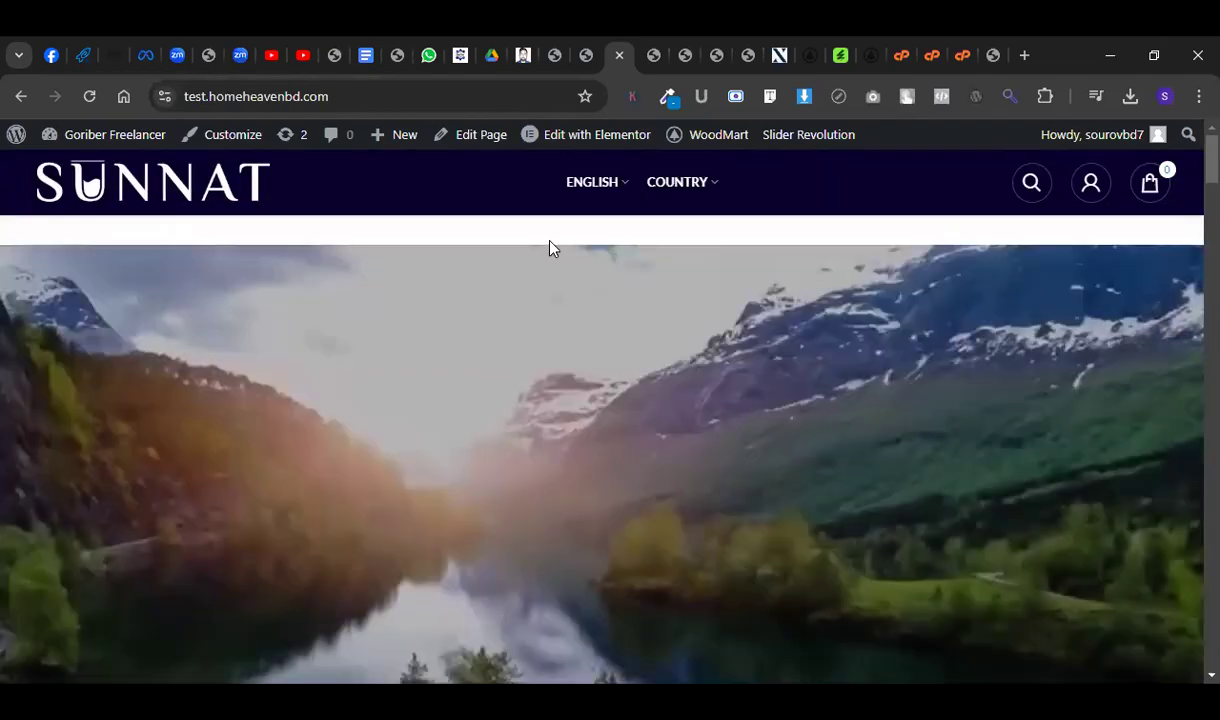
pyautogui.scroll(-2, 549, 248)
pyautogui.scroll(2, 501, 279)
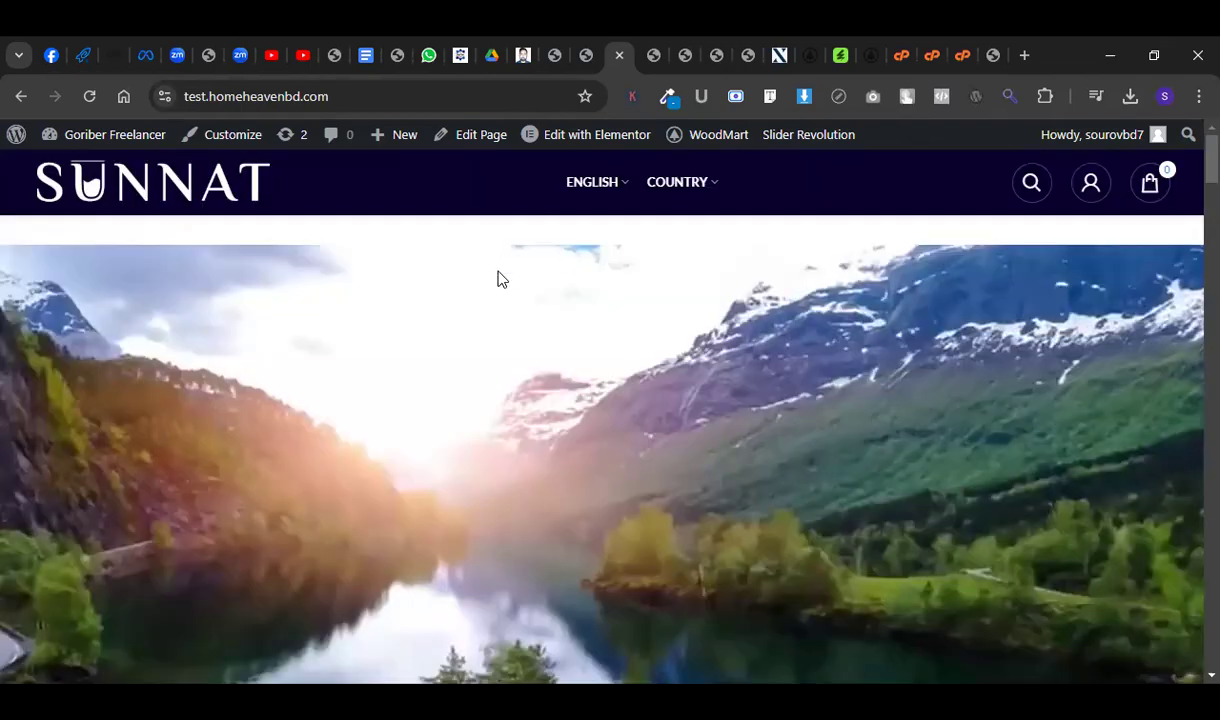
pyautogui.scroll(-2, 597, 313)
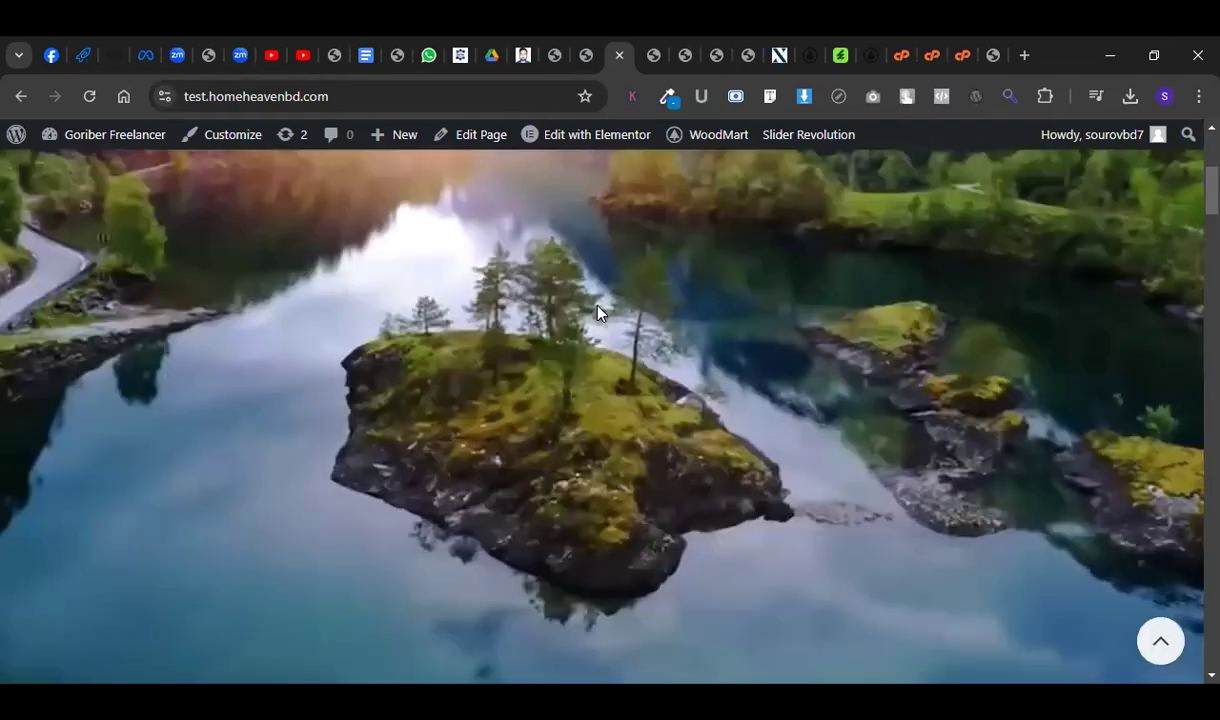
pyautogui.scroll(2, 597, 313)
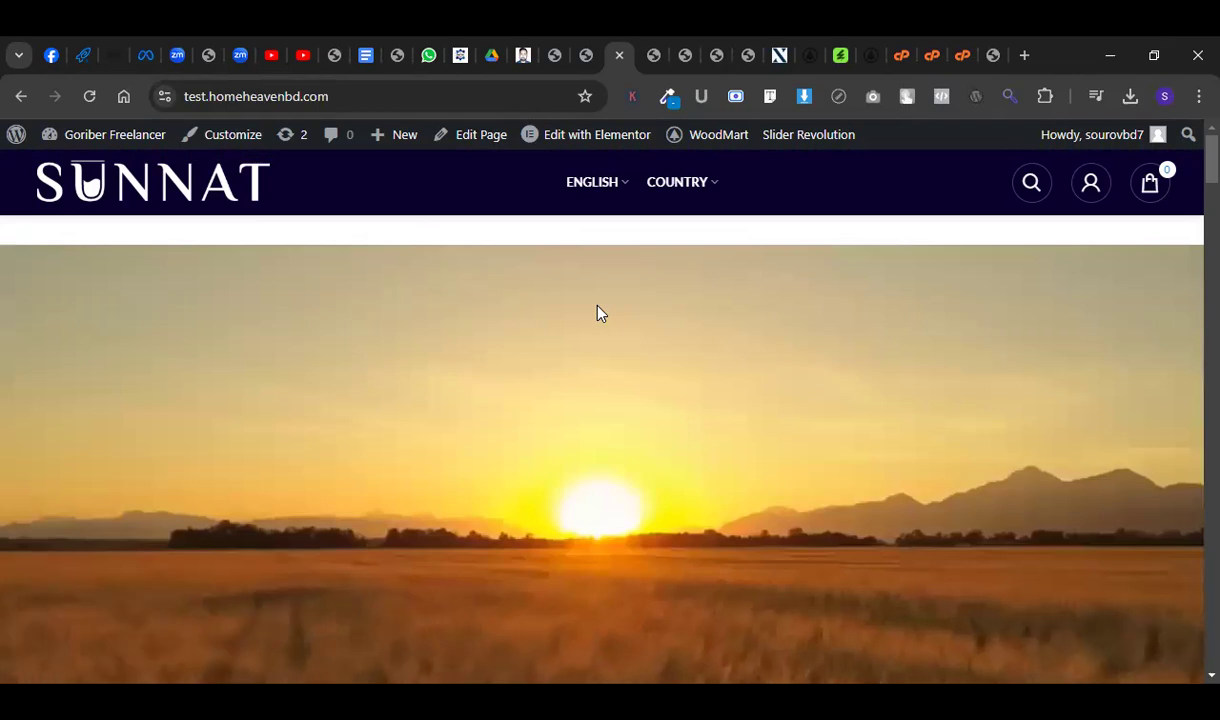
# Switch to the Elementor editor of the homepage and open the advanced settings of the section holding the video slider.
pyautogui.click(659, 47)
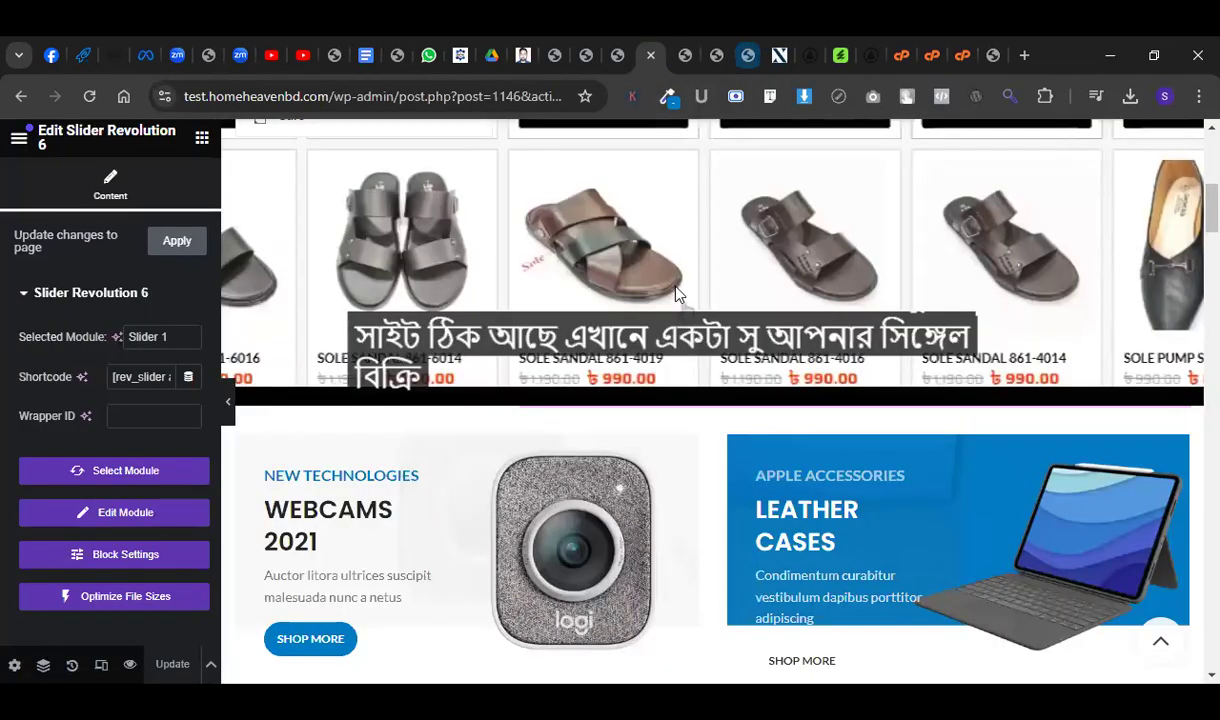
pyautogui.scroll(5, 711, 263)
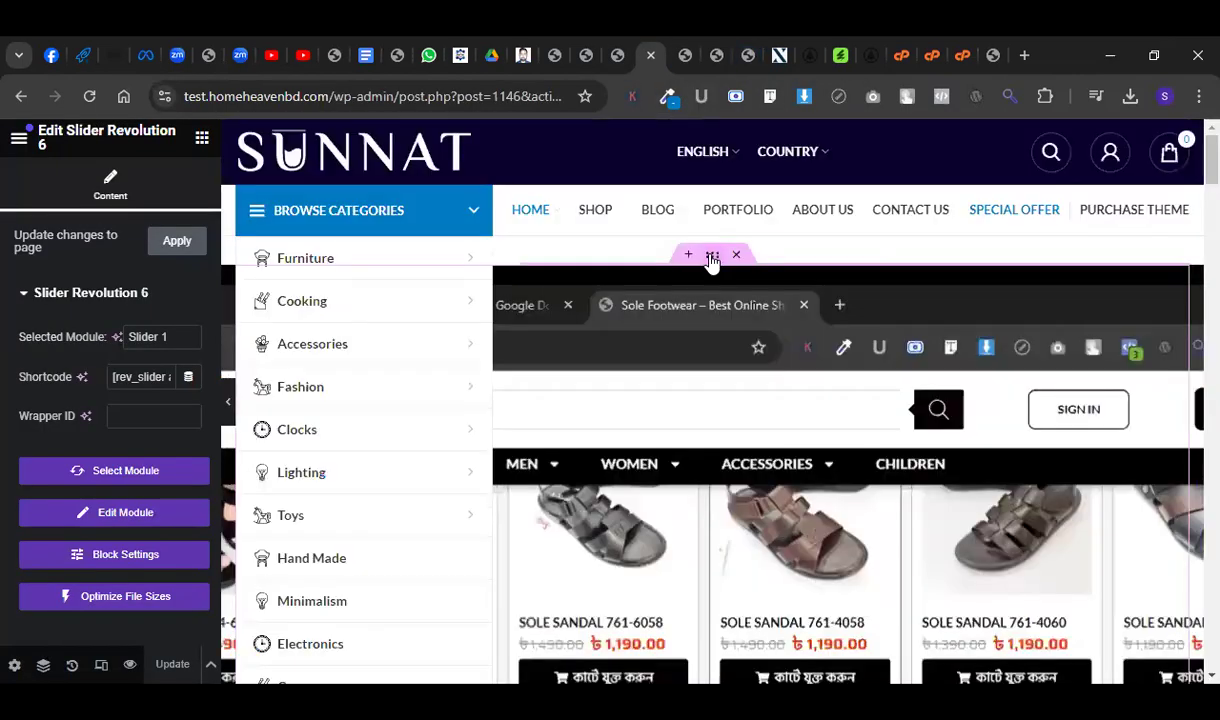
pyautogui.click(178, 188)
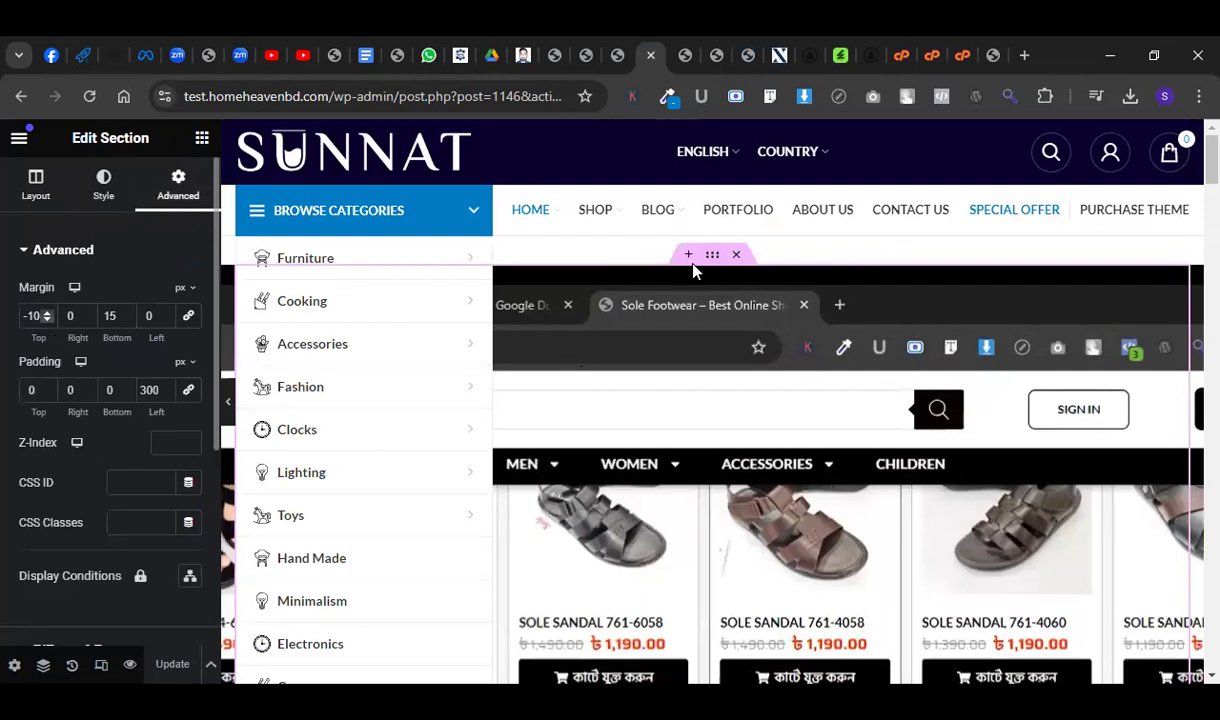
# Close the surplus tabs, including theme settings, Slider Revolution, the second Elementor editor, 2XL and the WoodMart demo, discarding unsaved changes.
pyautogui.click(685, 47)
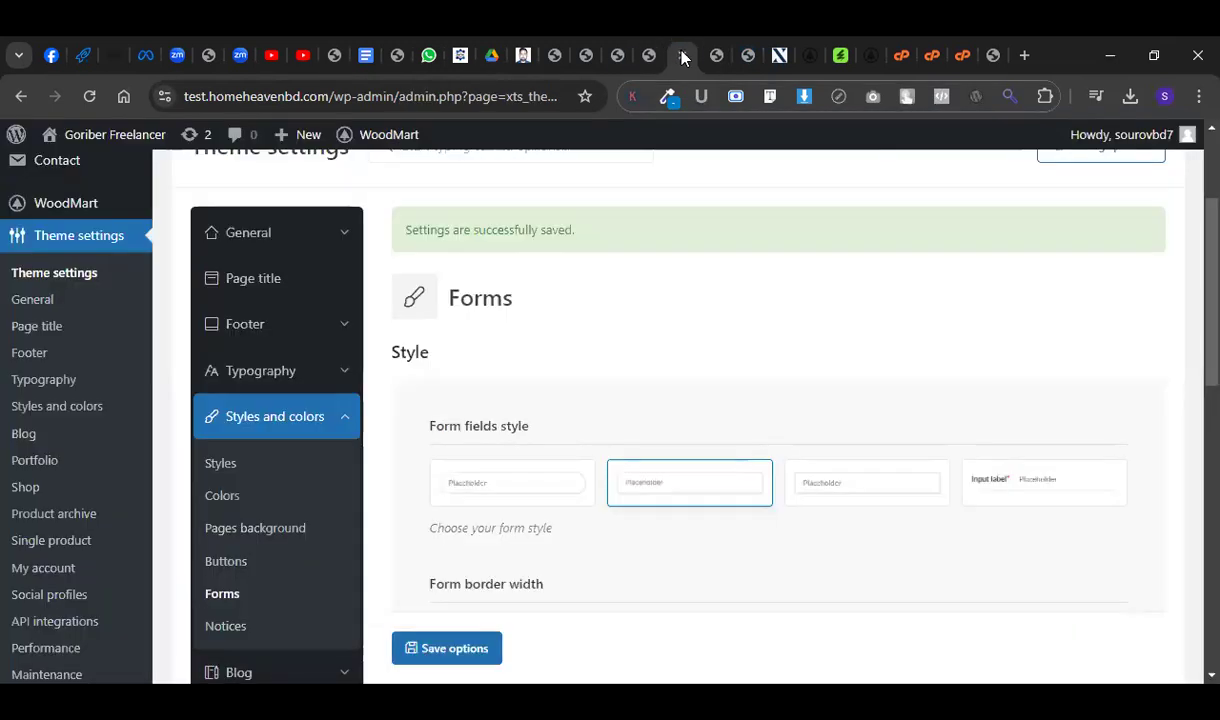
pyautogui.click(683, 56)
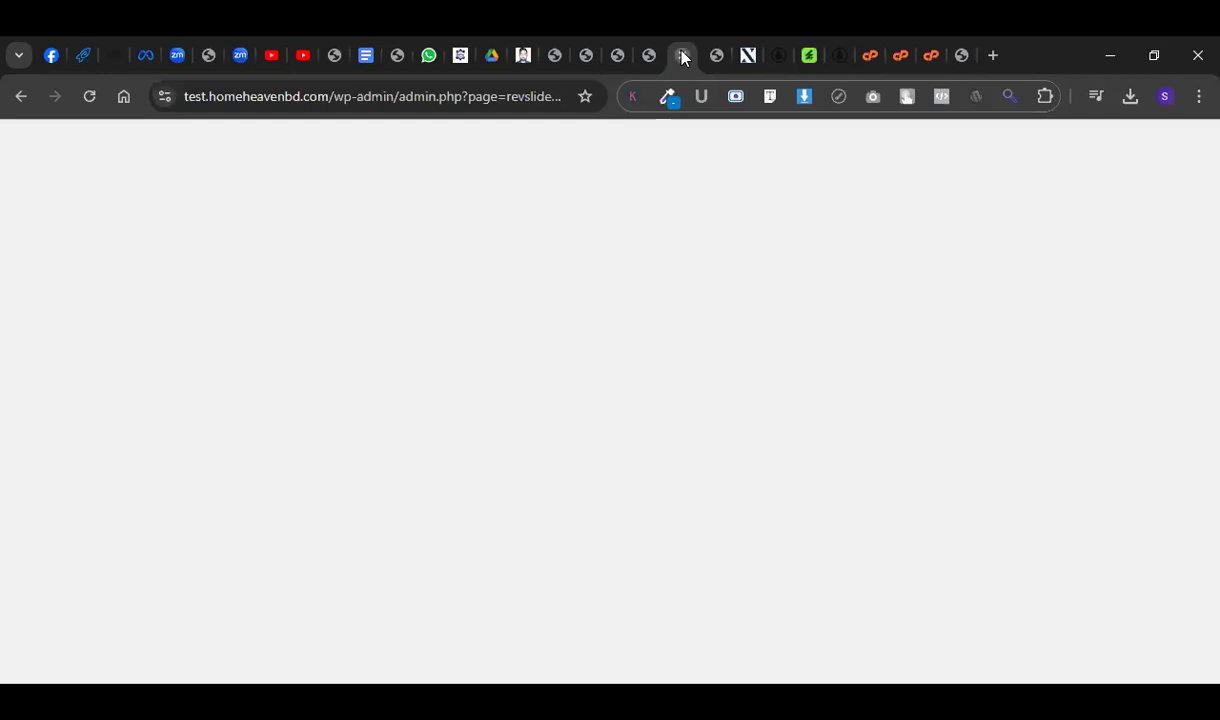
pyautogui.click(683, 56)
pyautogui.click(683, 56)
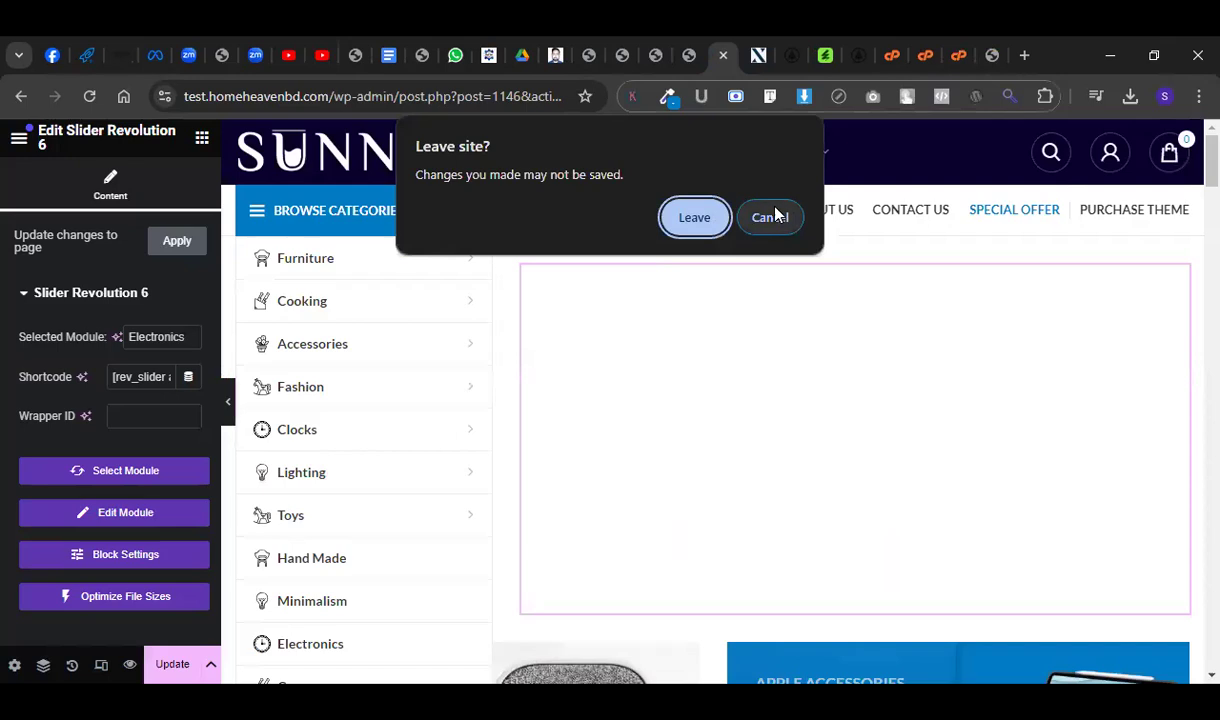
pyautogui.click(723, 55)
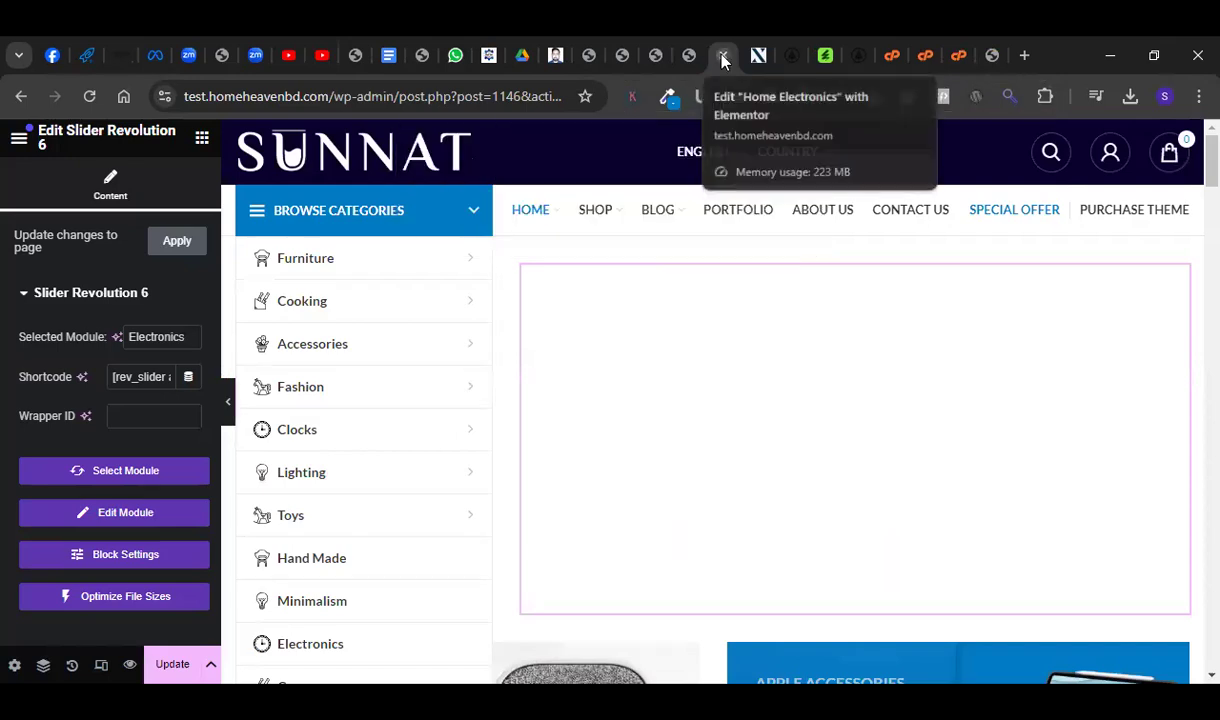
pyautogui.press('Return')
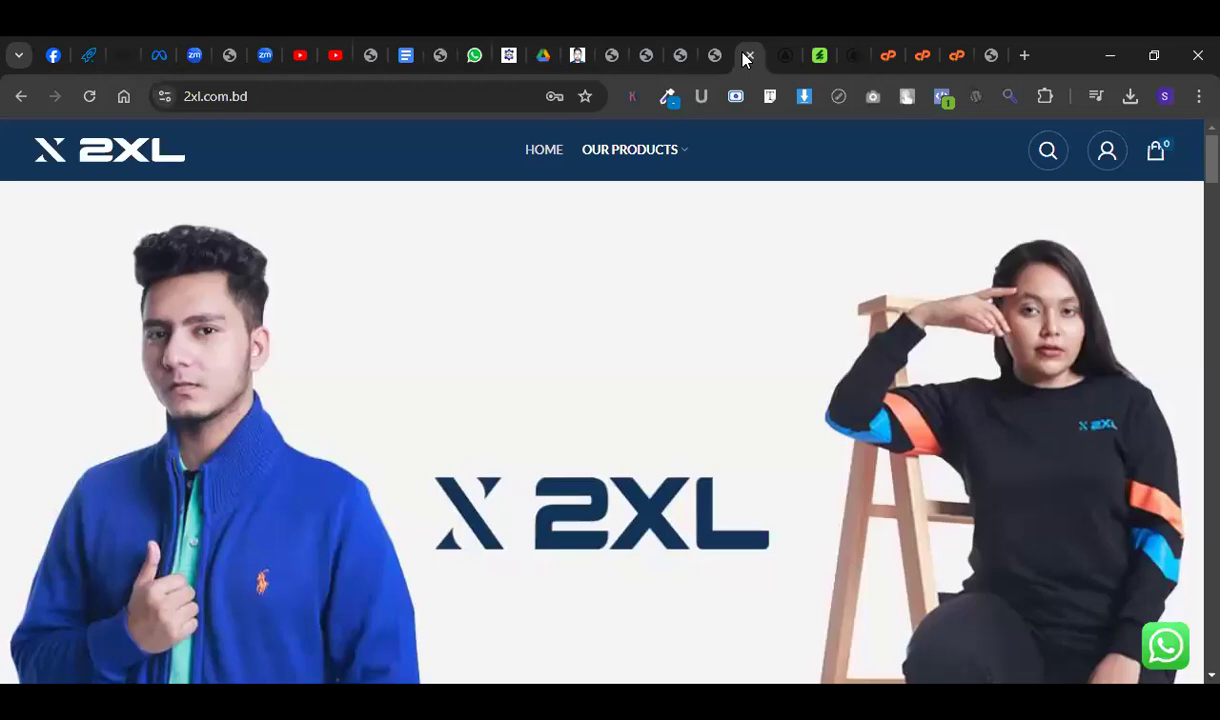
pyautogui.click(751, 57)
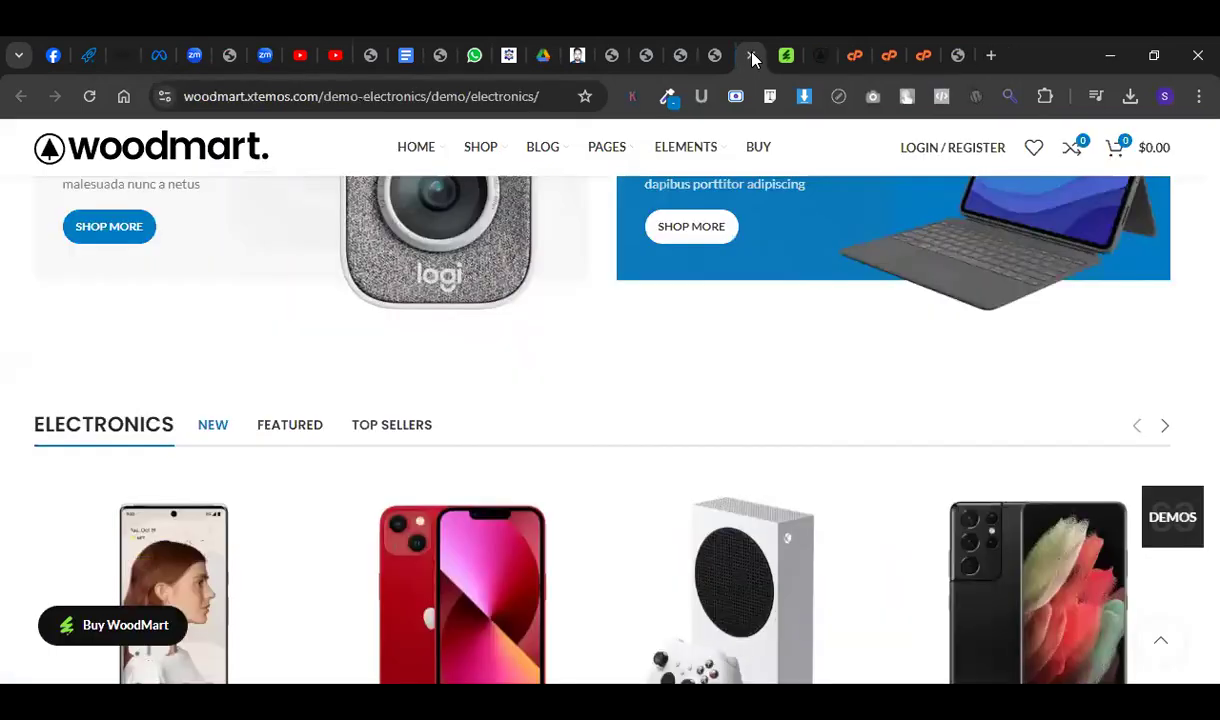
pyautogui.click(706, 46)
# Return to the homepage's Elementor editor, set the slider section's top margin to -41 px and update the page.
pyautogui.click(643, 50)
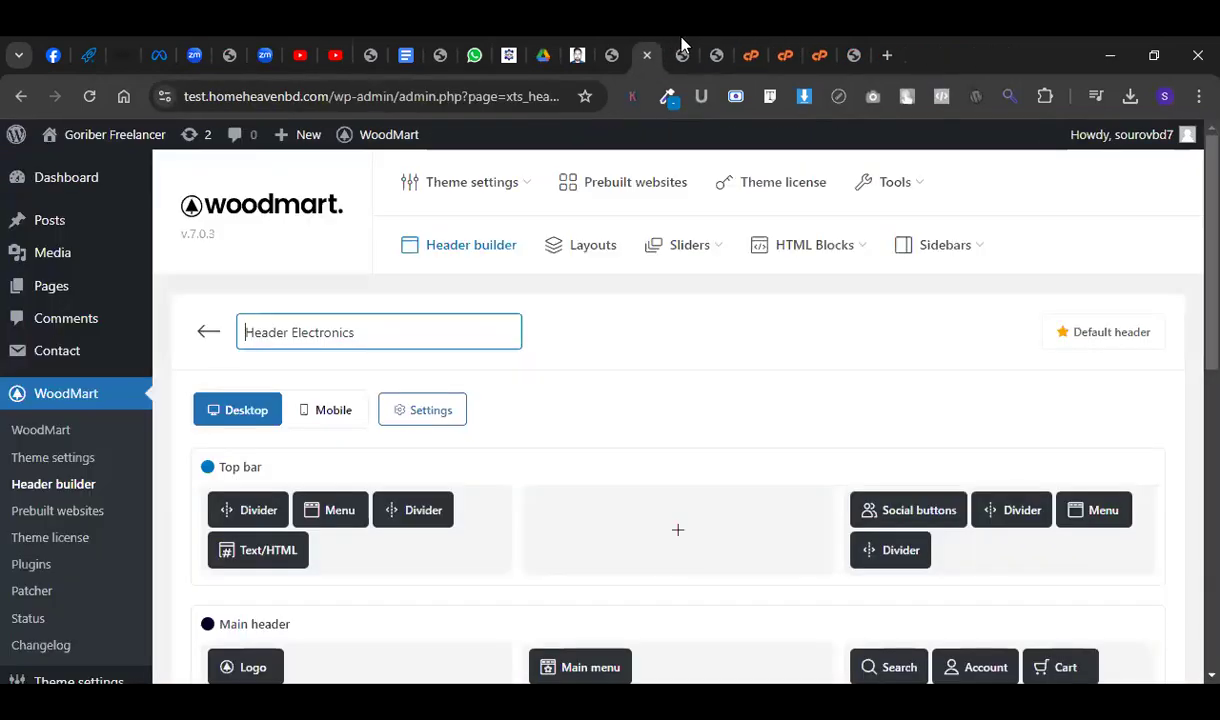
pyautogui.click(714, 47)
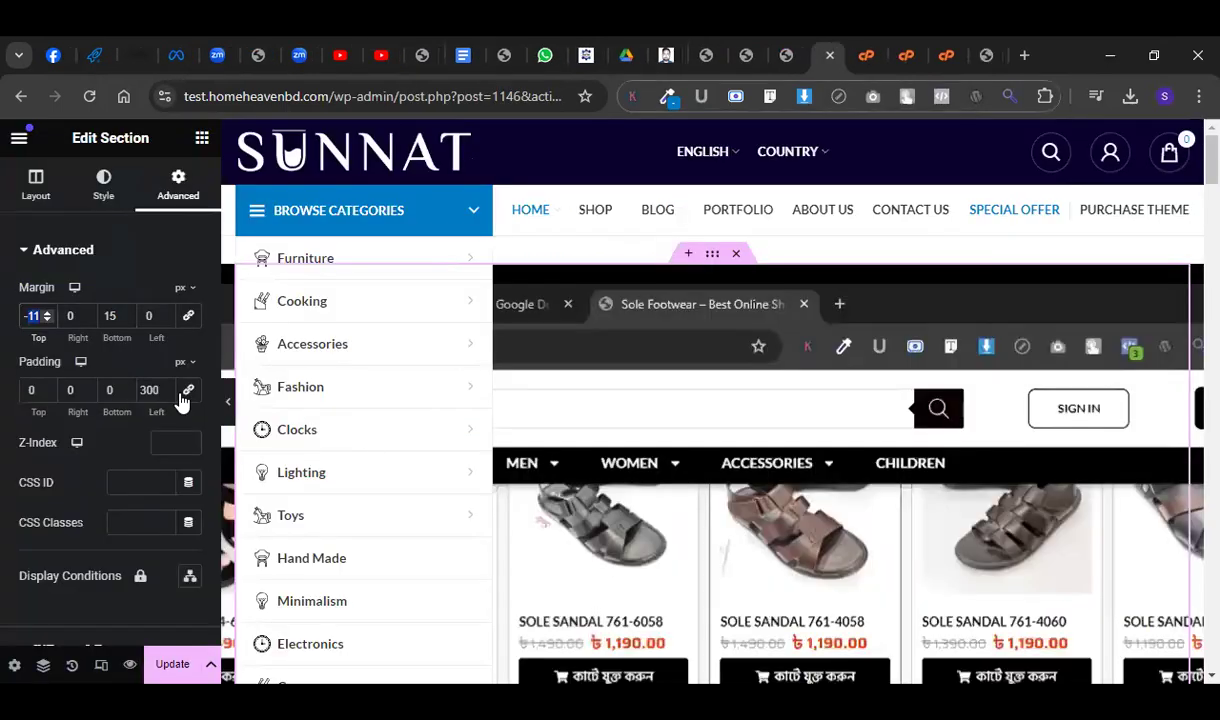
pyautogui.click(46, 319)
pyautogui.click(46, 319)
pyautogui.moveTo(46, 317); pyautogui.dragTo(46, 317)
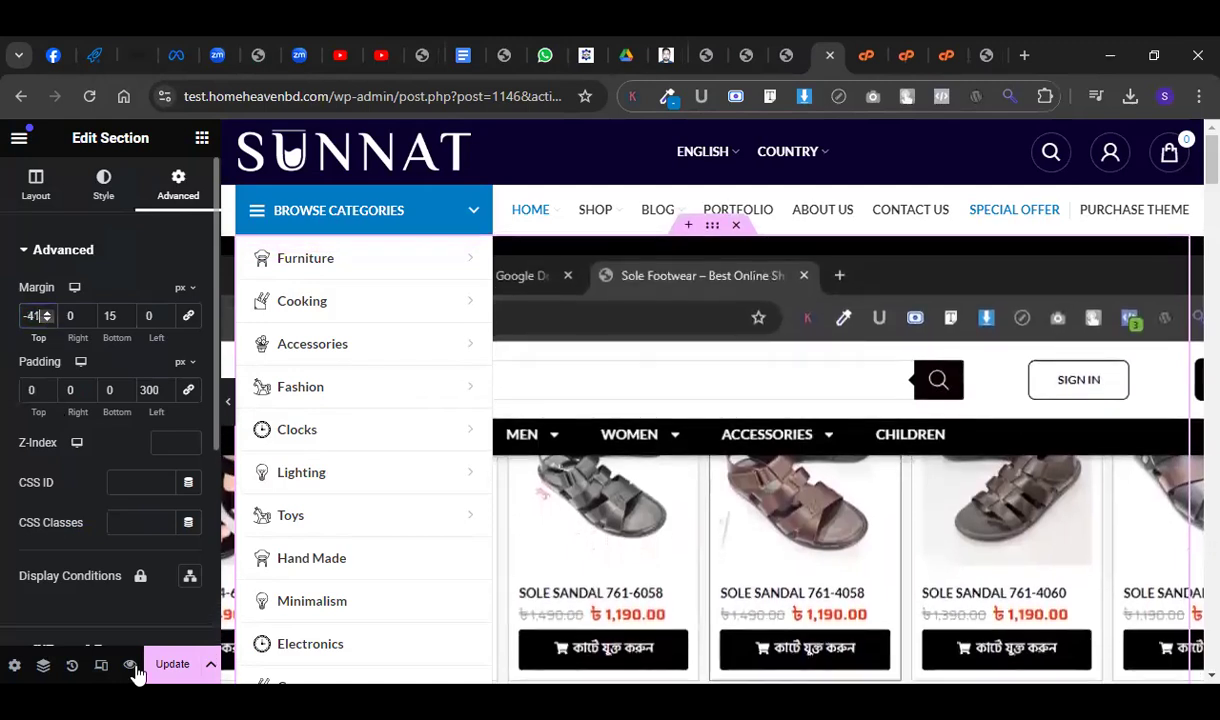
pyautogui.hotkey('ctrl', 's')
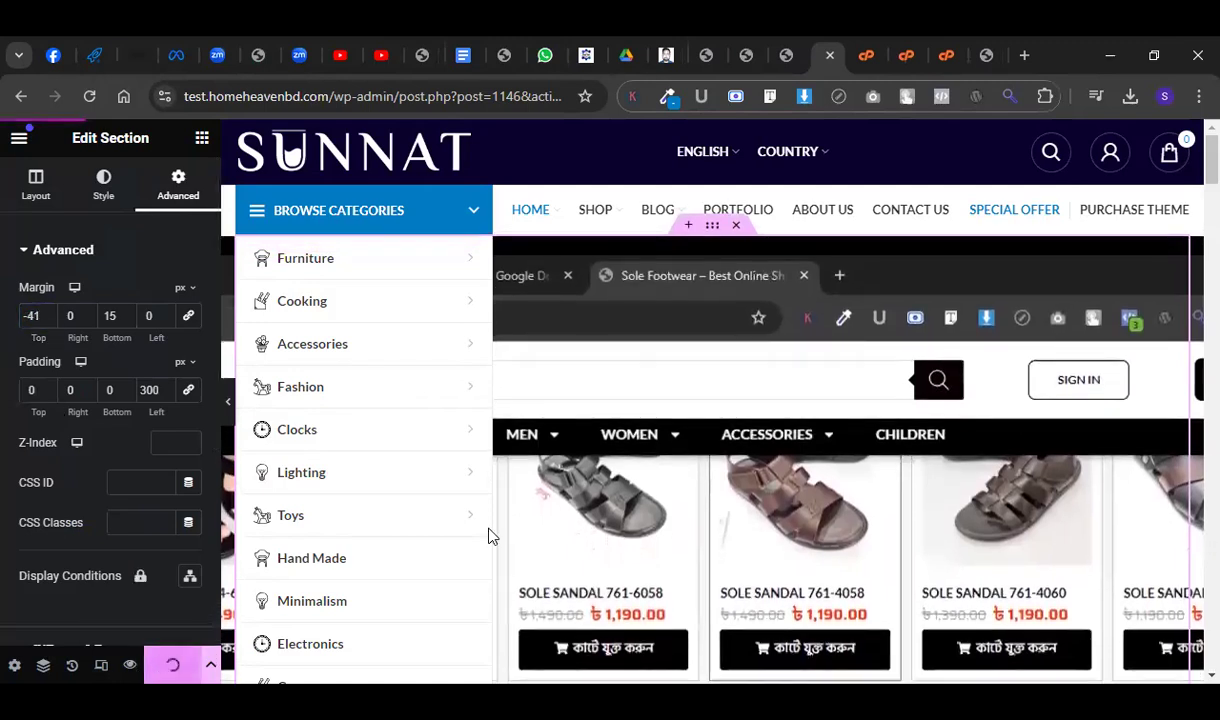
# Reload the live homepage and check how the video slider meets the header above and the banners below.
pyautogui.click(700, 45)
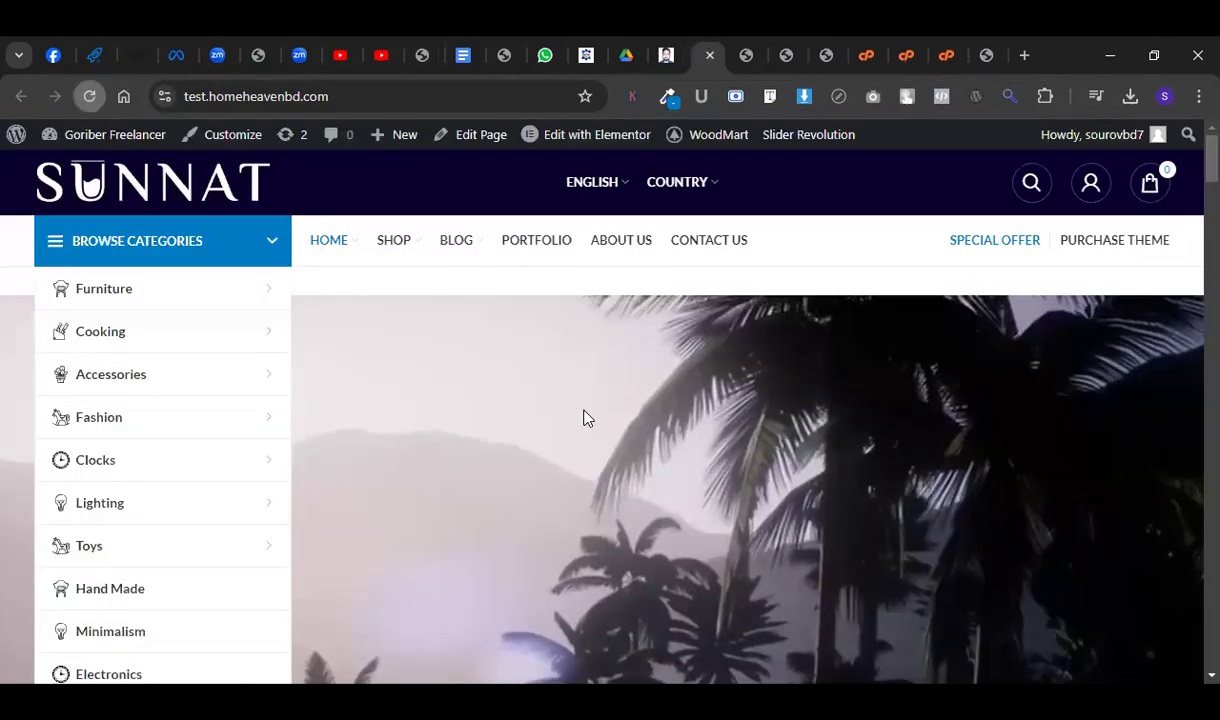
pyautogui.press('F5')
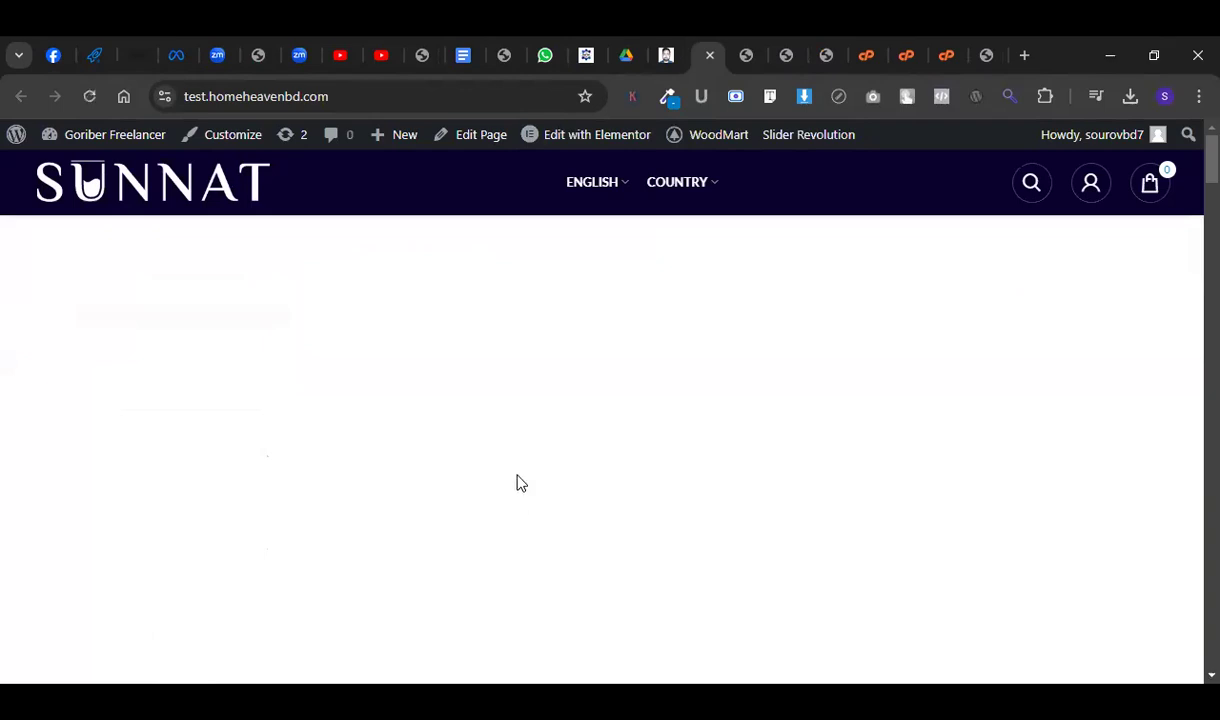
pyautogui.scroll(-3, 519, 483)
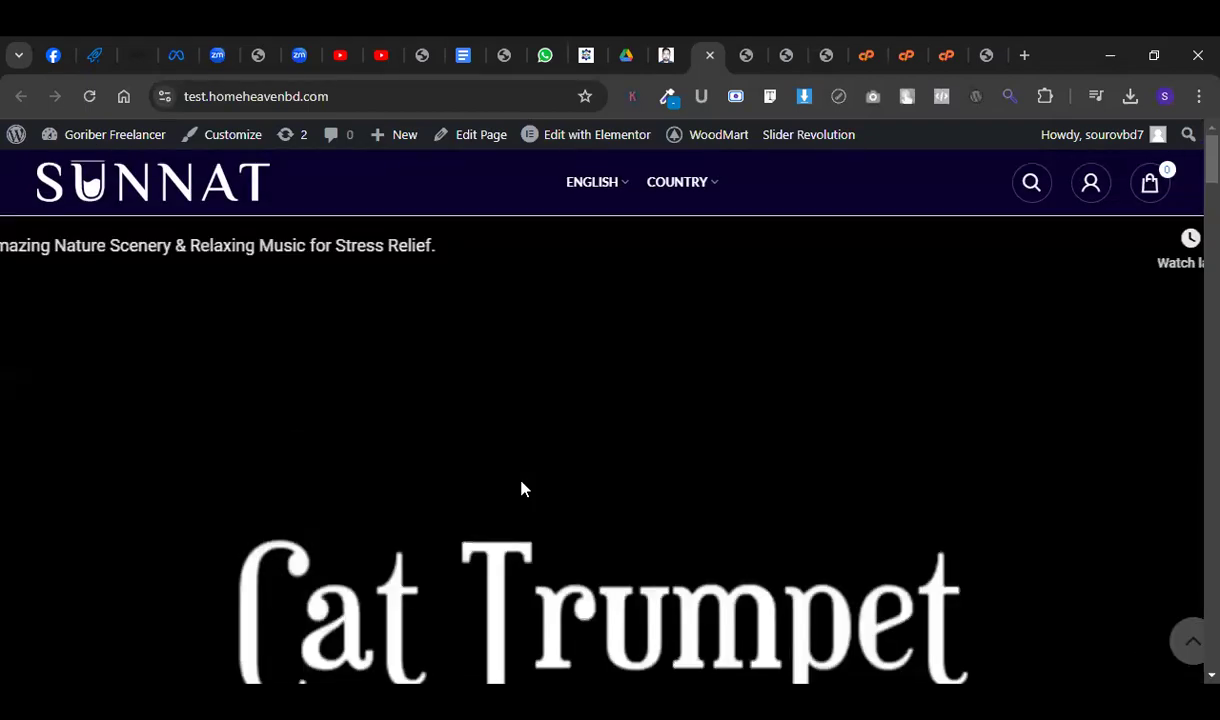
pyautogui.scroll(-5, 758, 502)
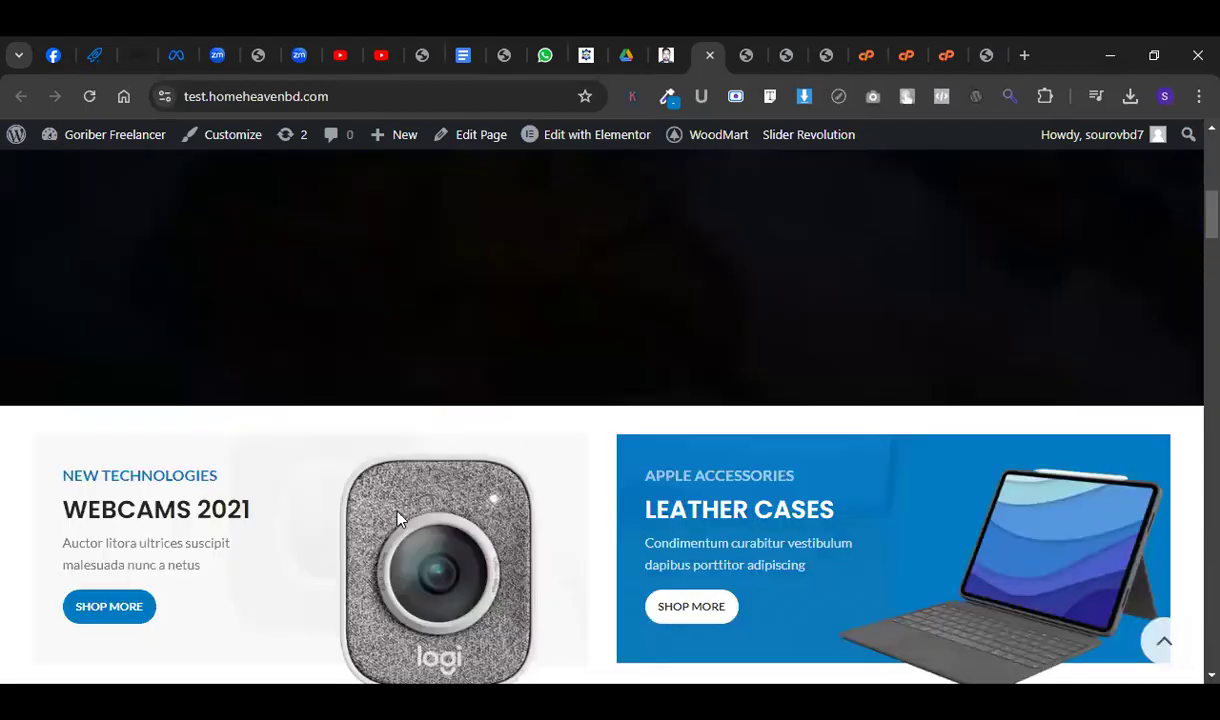
pyautogui.scroll(5, 545, 458)
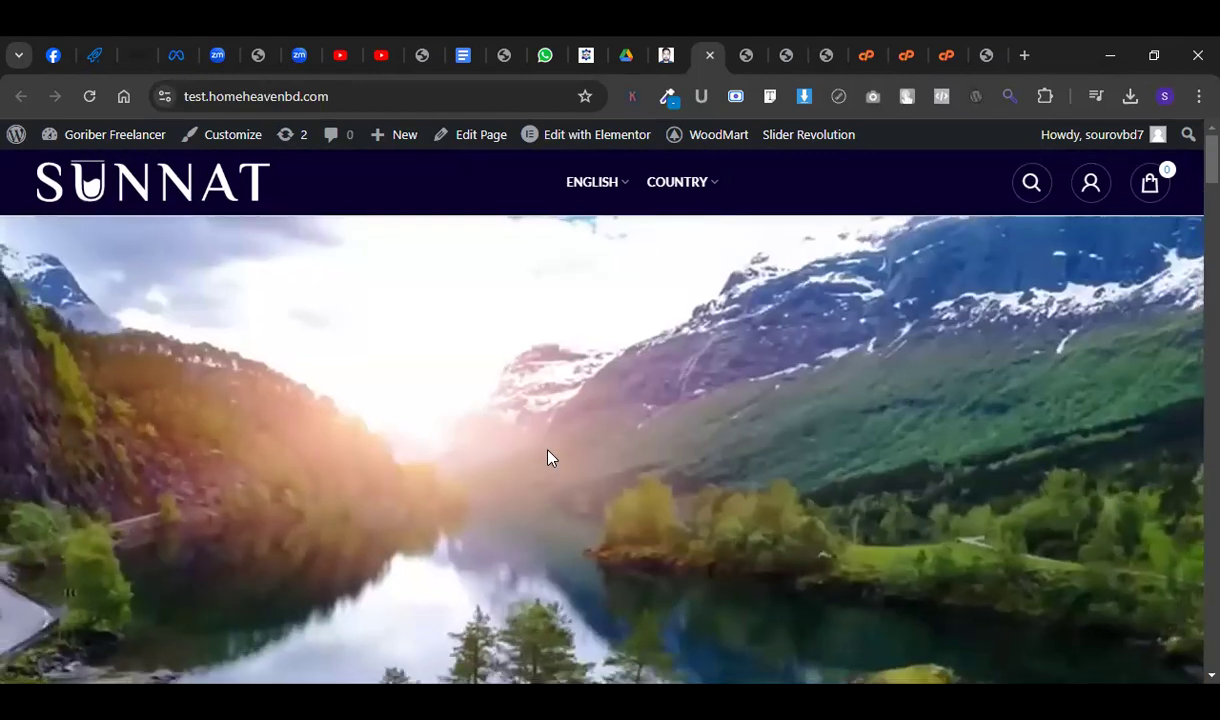
# Review the live homepage from the header and video slider down to the promotional banners.
pyautogui.scroll(-1, 548, 458)
pyautogui.scroll(1, 548, 458)
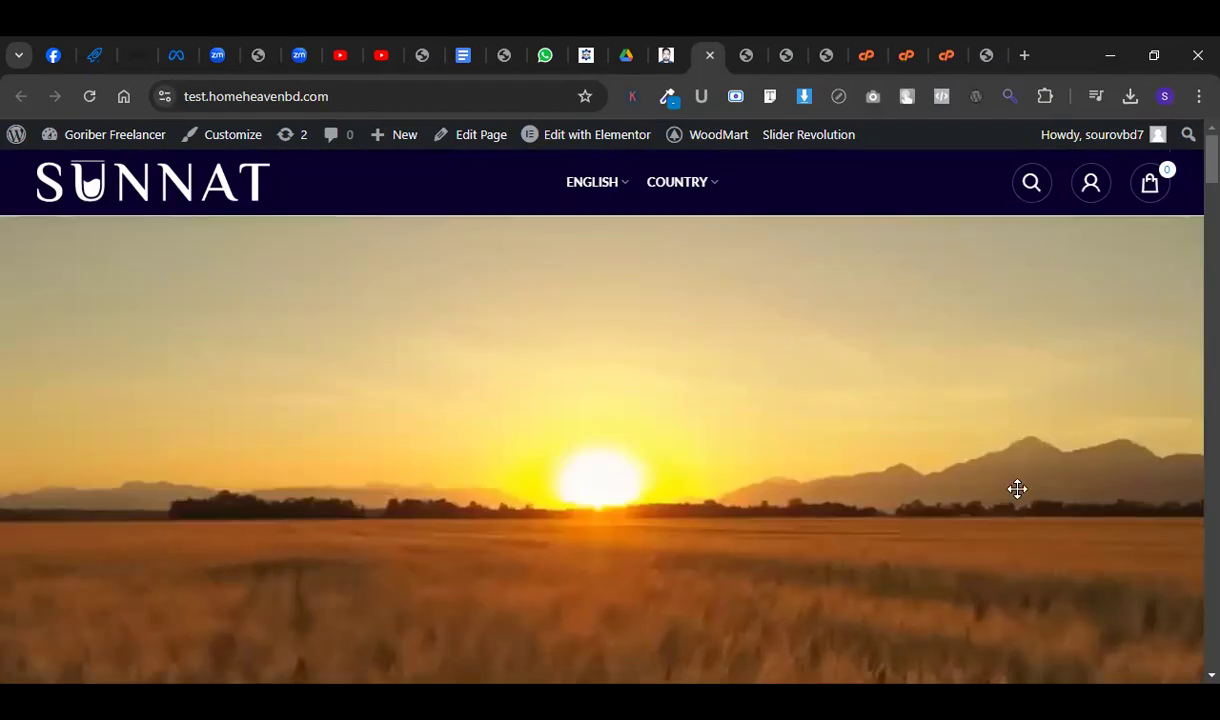
pyautogui.scroll(-5, 673, 416)
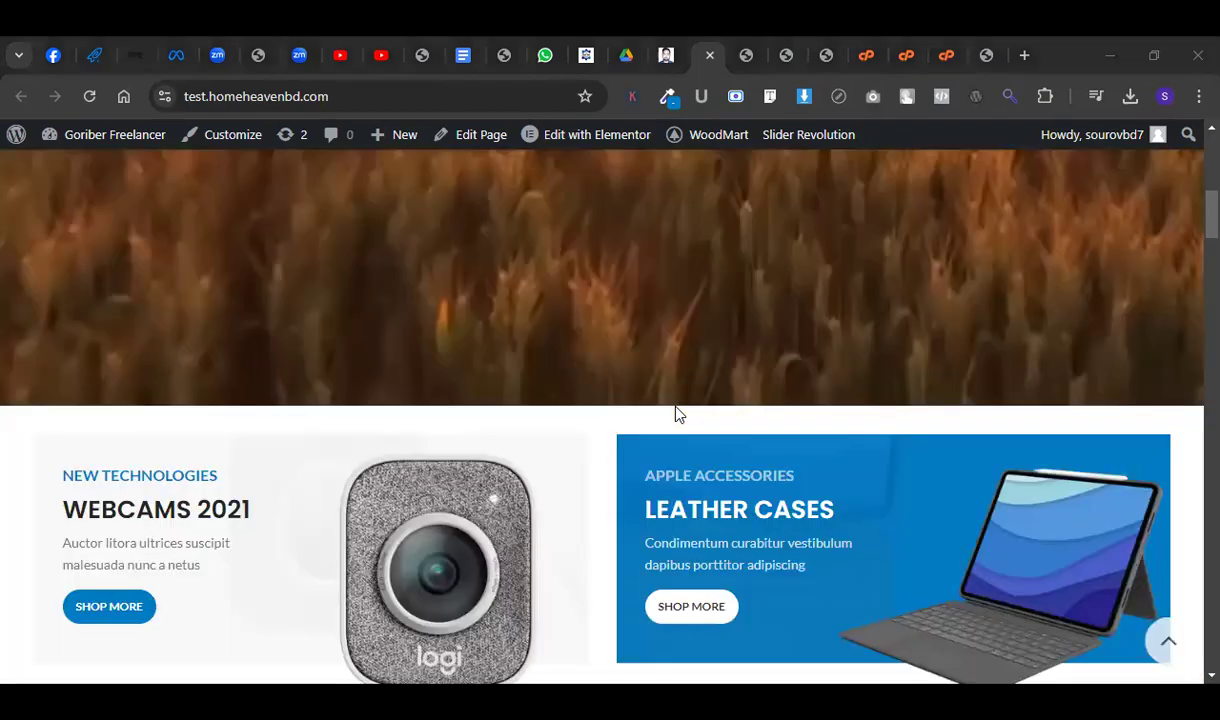
pyautogui.scroll(4, 675, 414)
pyautogui.scroll(1, 677, 410)
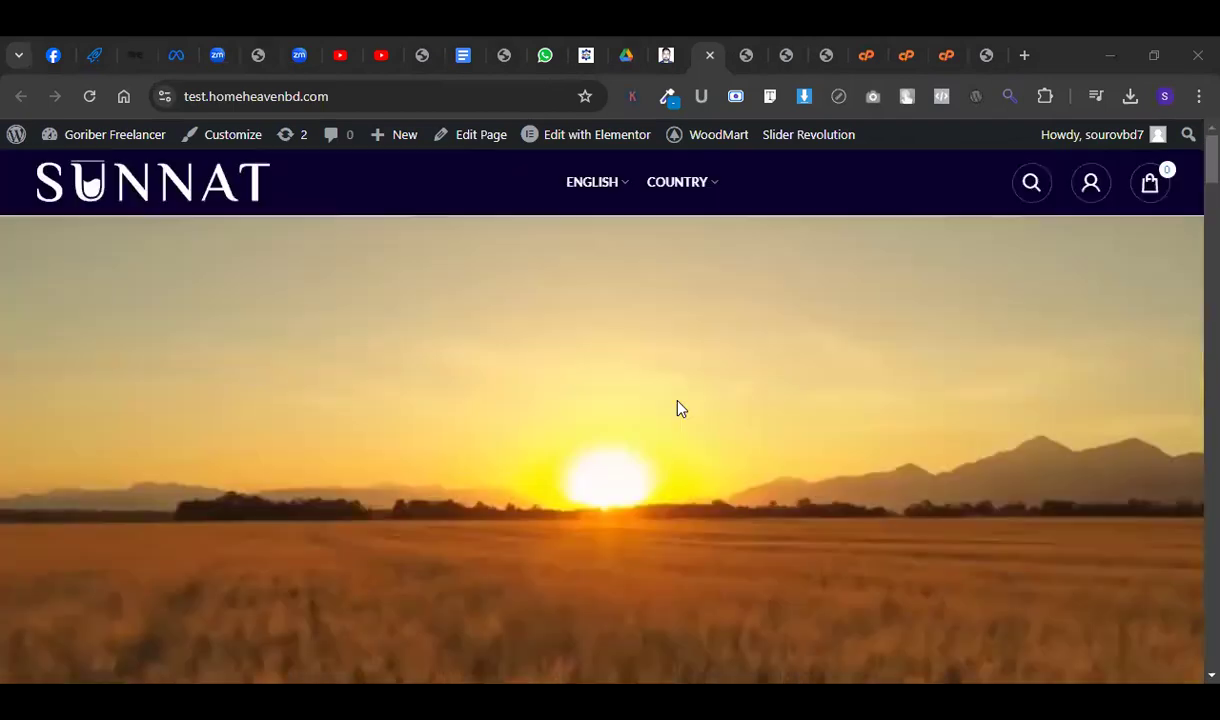
# Open Slider 1 from the homepage for editing in Slider Revolution and view its layout and layer area size settings.
pyautogui.click(747, 55)
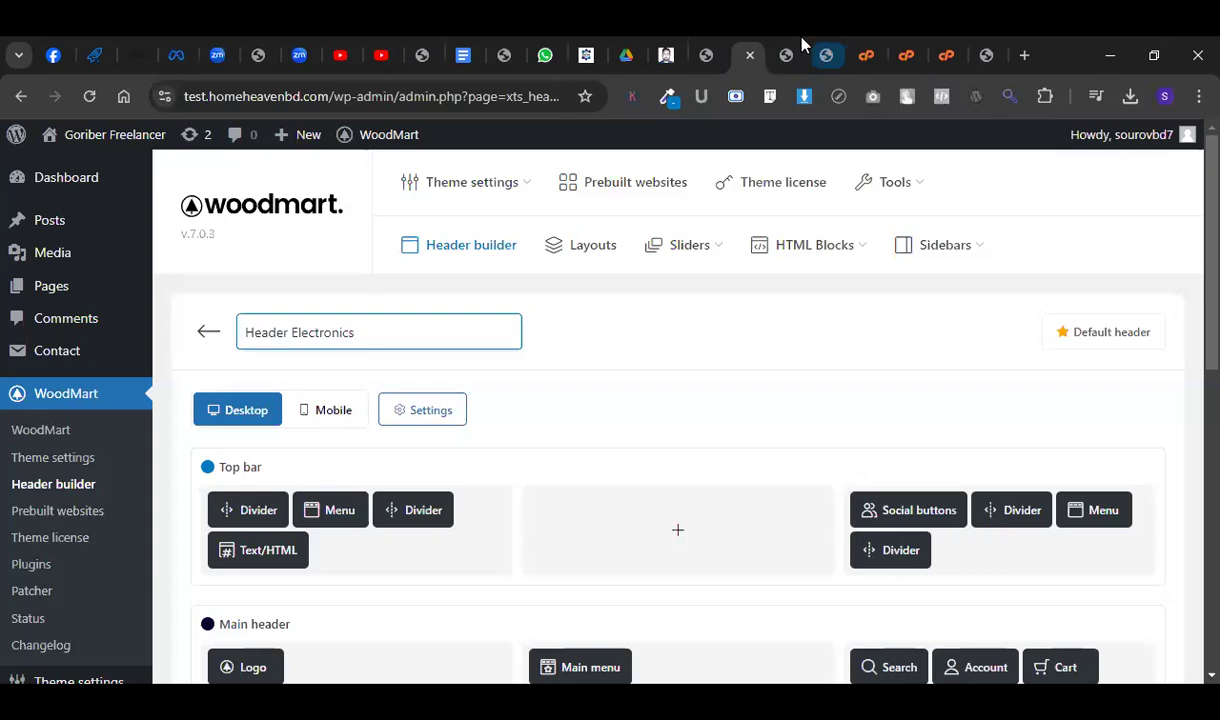
pyautogui.click(812, 50)
pyautogui.click(714, 44)
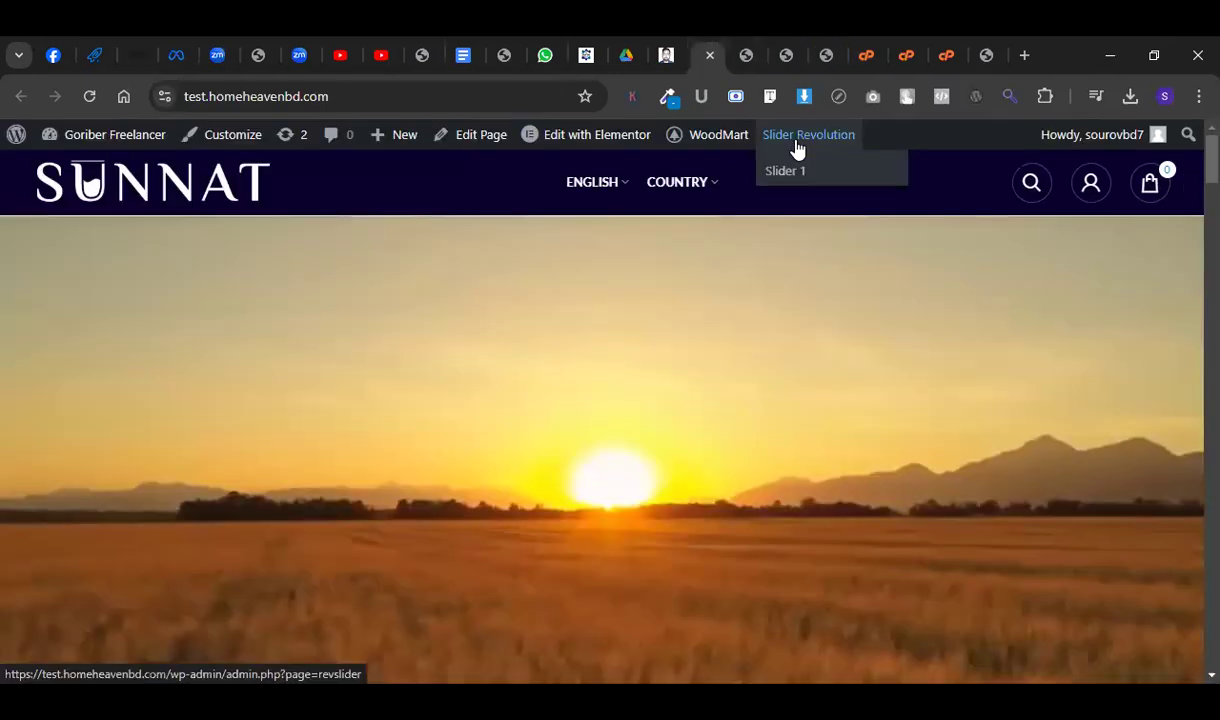
pyautogui.click(797, 148)
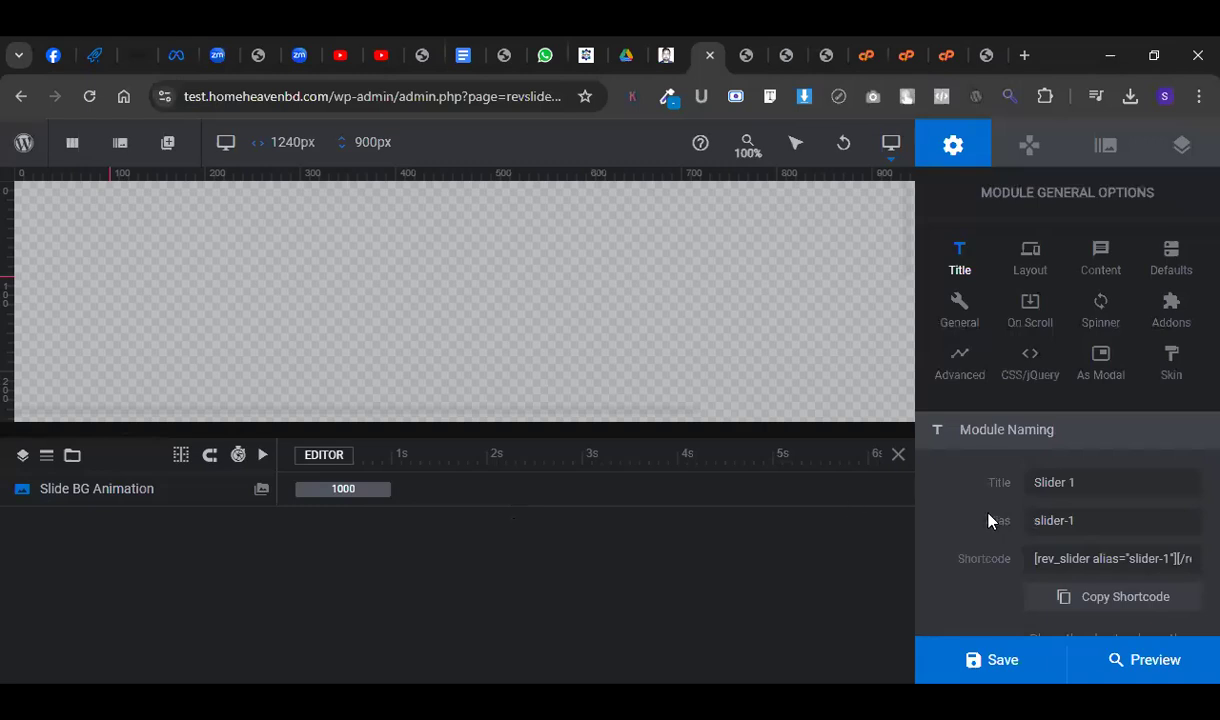
pyautogui.scroll(-1, 988, 520)
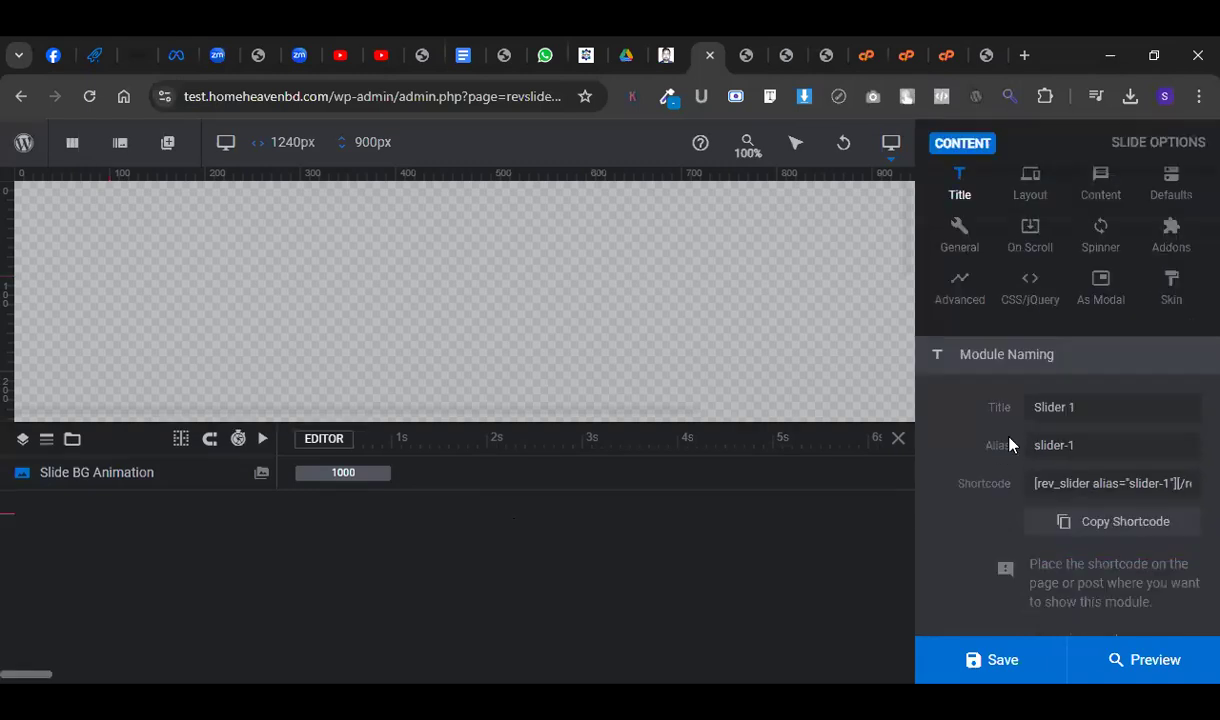
pyautogui.click(1030, 185)
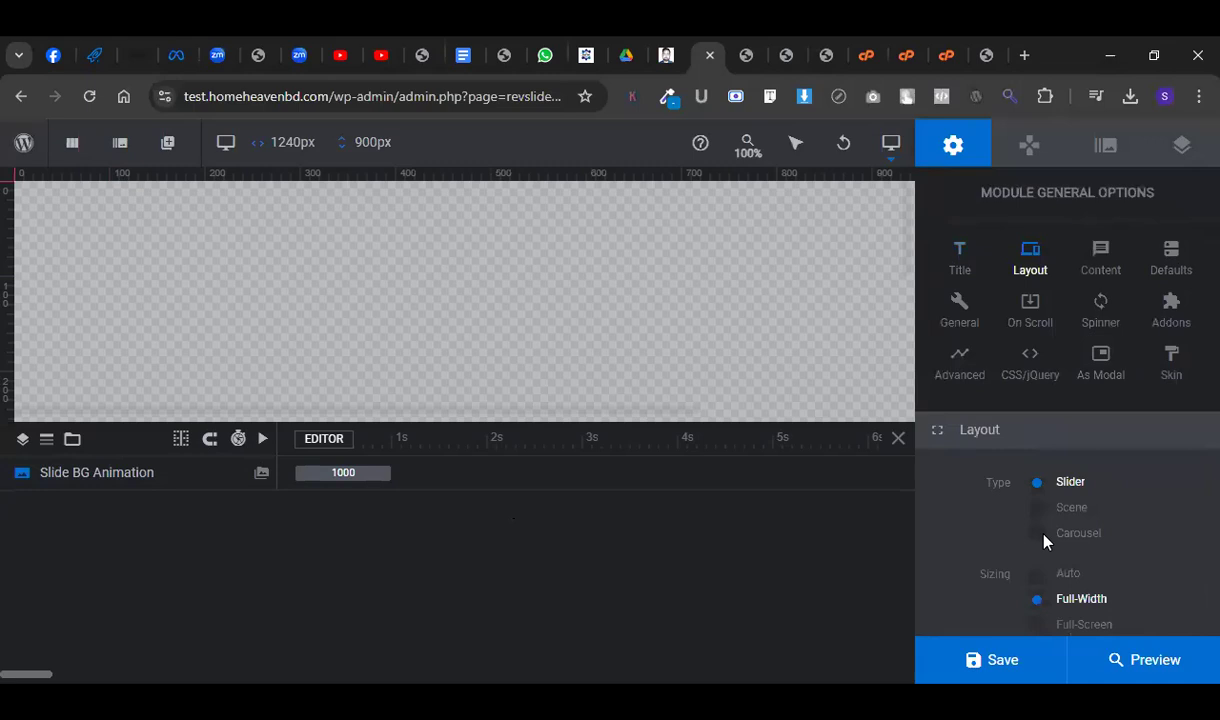
pyautogui.scroll(-3, 1043, 539)
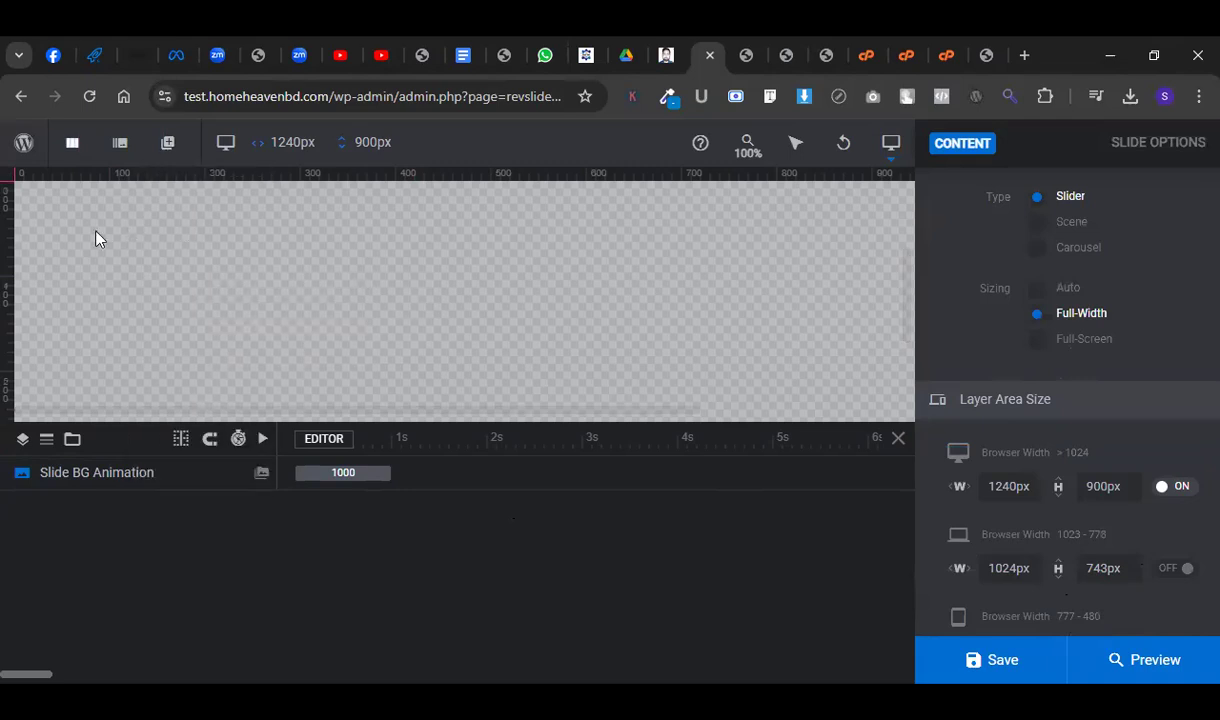
# Add a button layer with the small blue rounded Click Here preset and move it to the middle of the visible canvas.
pyautogui.moveTo(167, 143)
pyautogui.moveTo(203, 210)
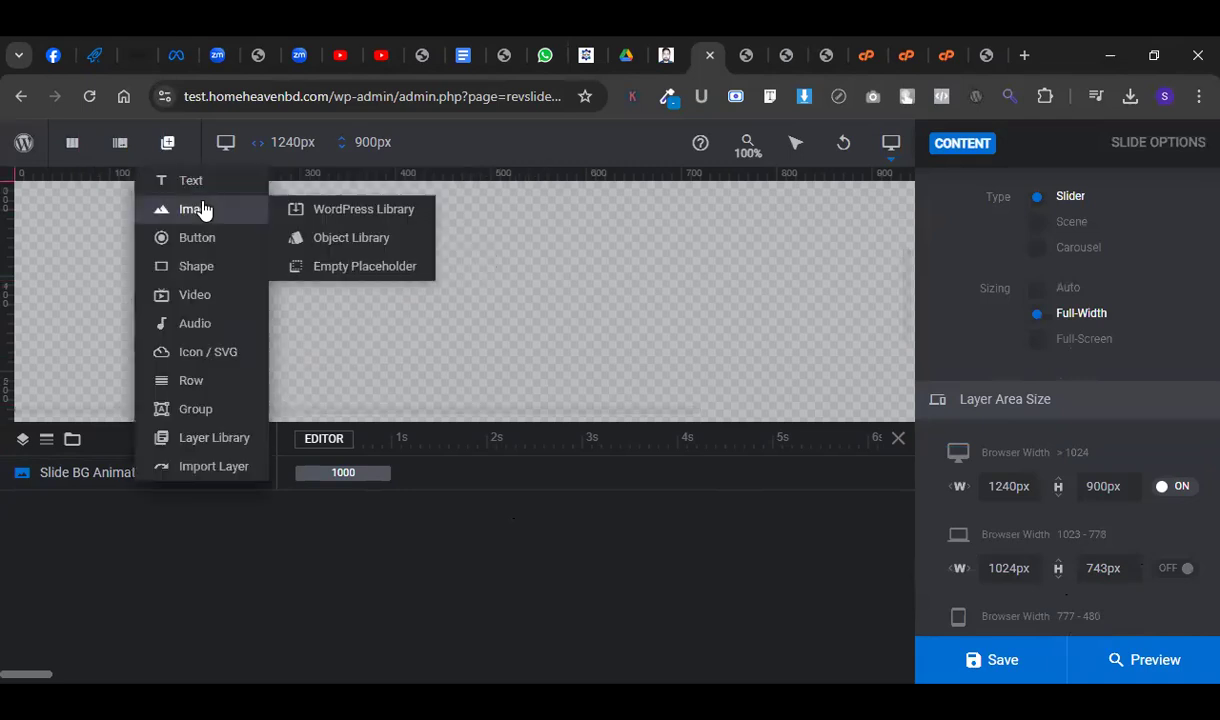
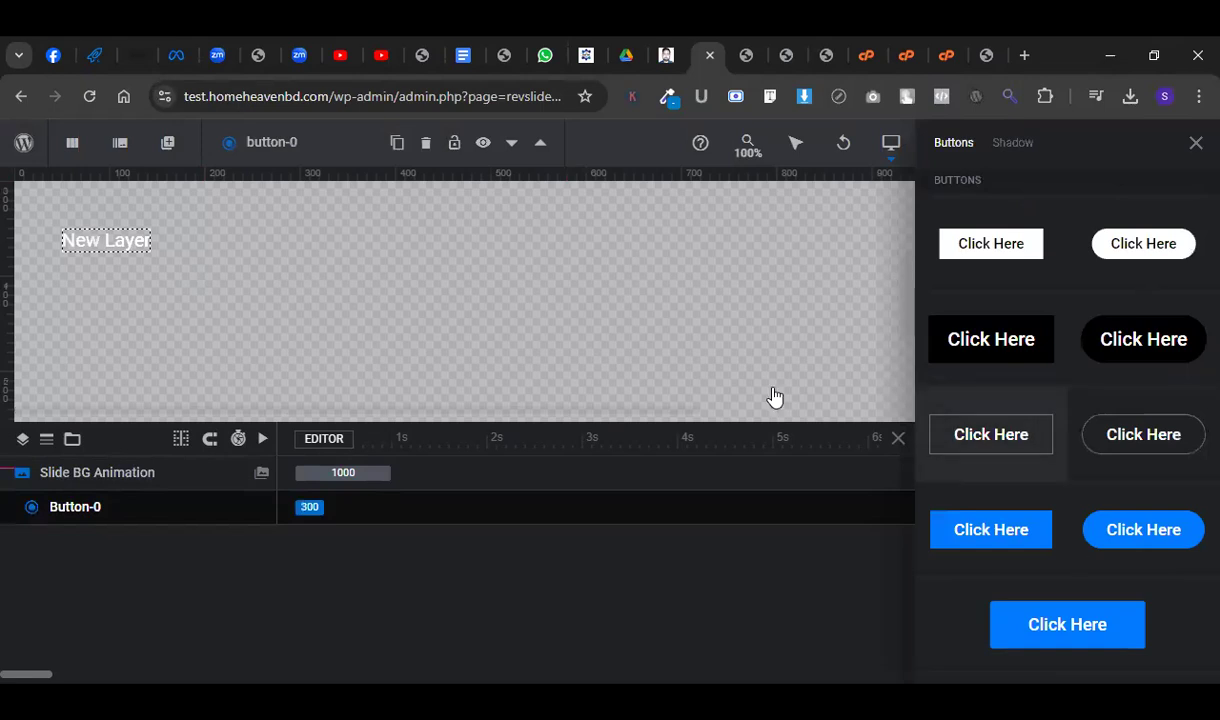
pyautogui.moveTo(142, 250); pyautogui.dragTo(468, 334)
pyautogui.click(380, 328)
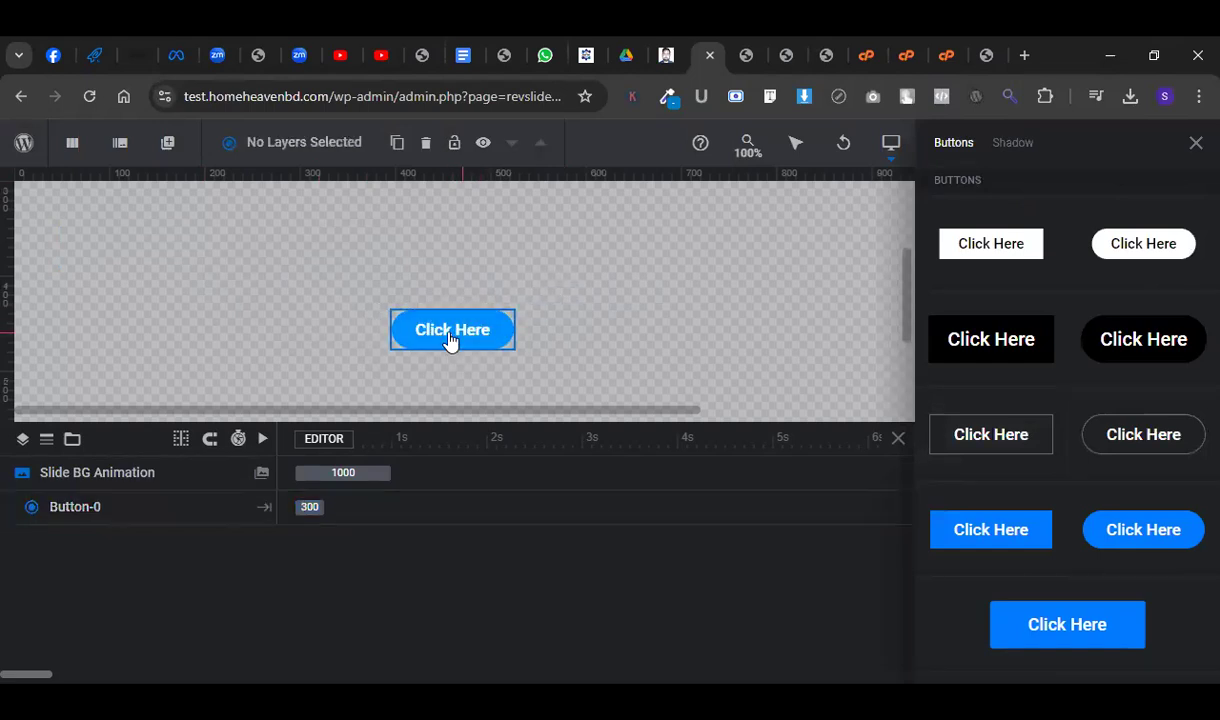
pyautogui.click(451, 341)
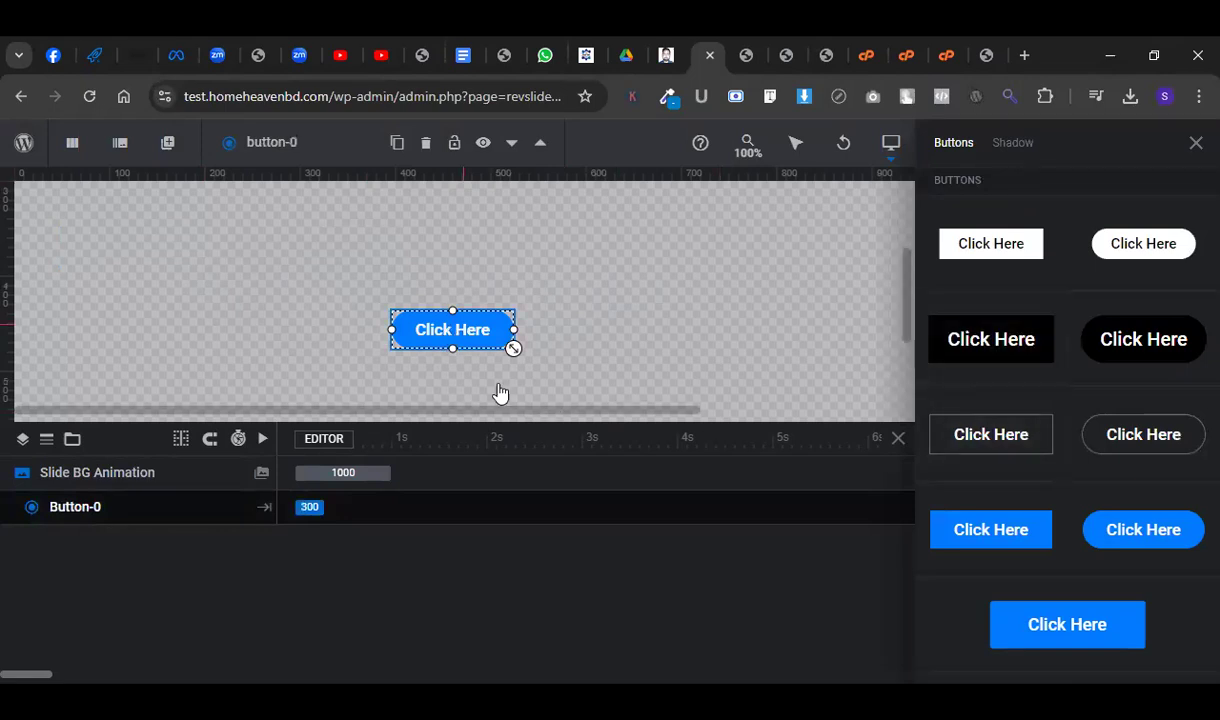
# Enlarge the blue button on the canvas and rename its layer hhh.
pyautogui.moveTo(513, 348)
pyautogui.mouseDown()
pyautogui.moveTo(556, 370)
pyautogui.moveTo(491, 362)
pyautogui.mouseUp()
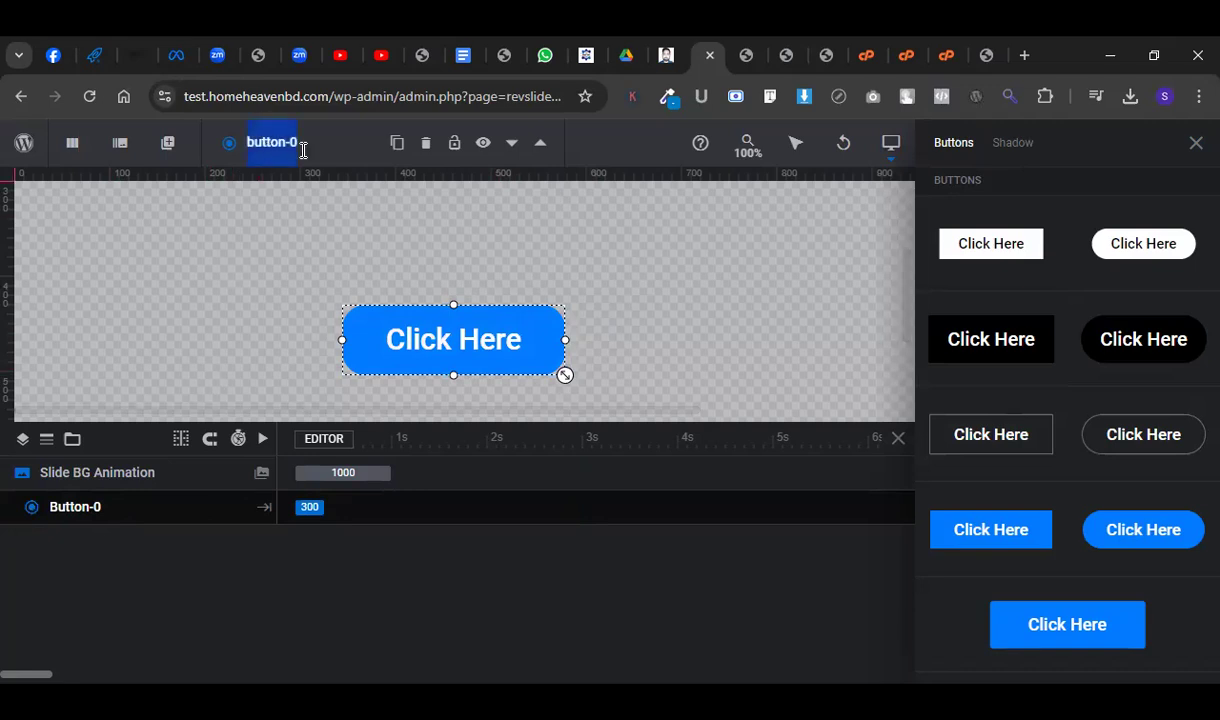
pyautogui.press('BackSpace')
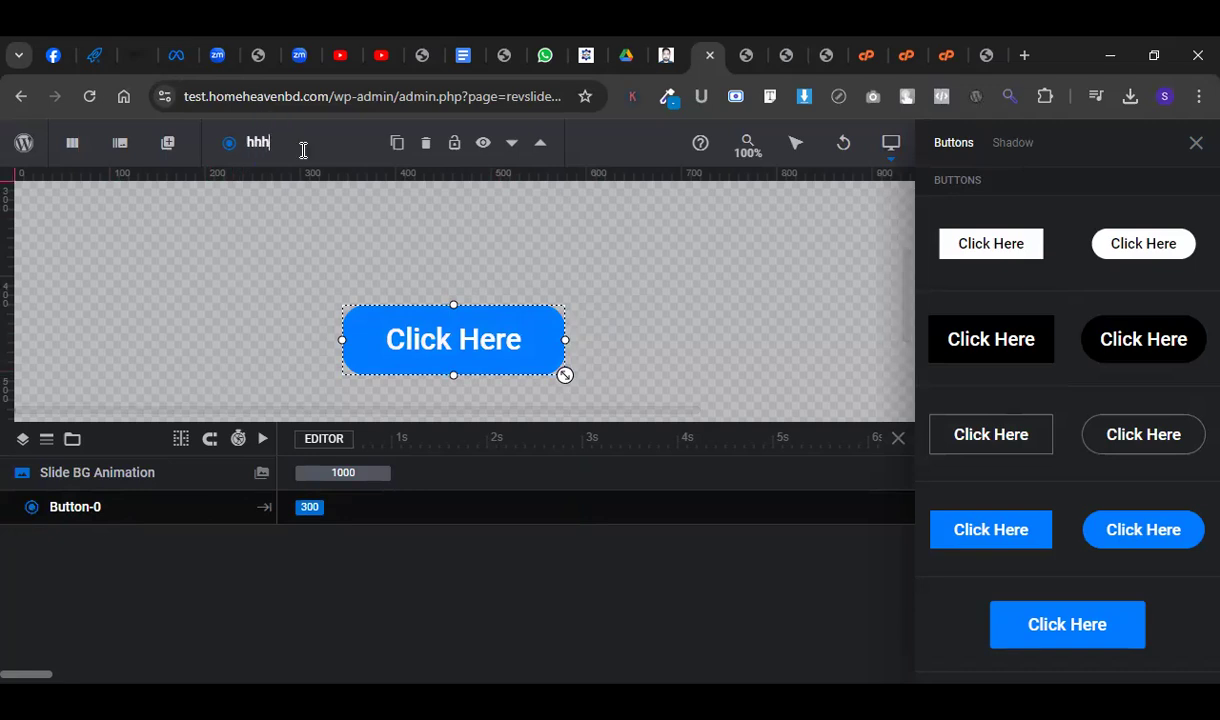
pyautogui.click(448, 356)
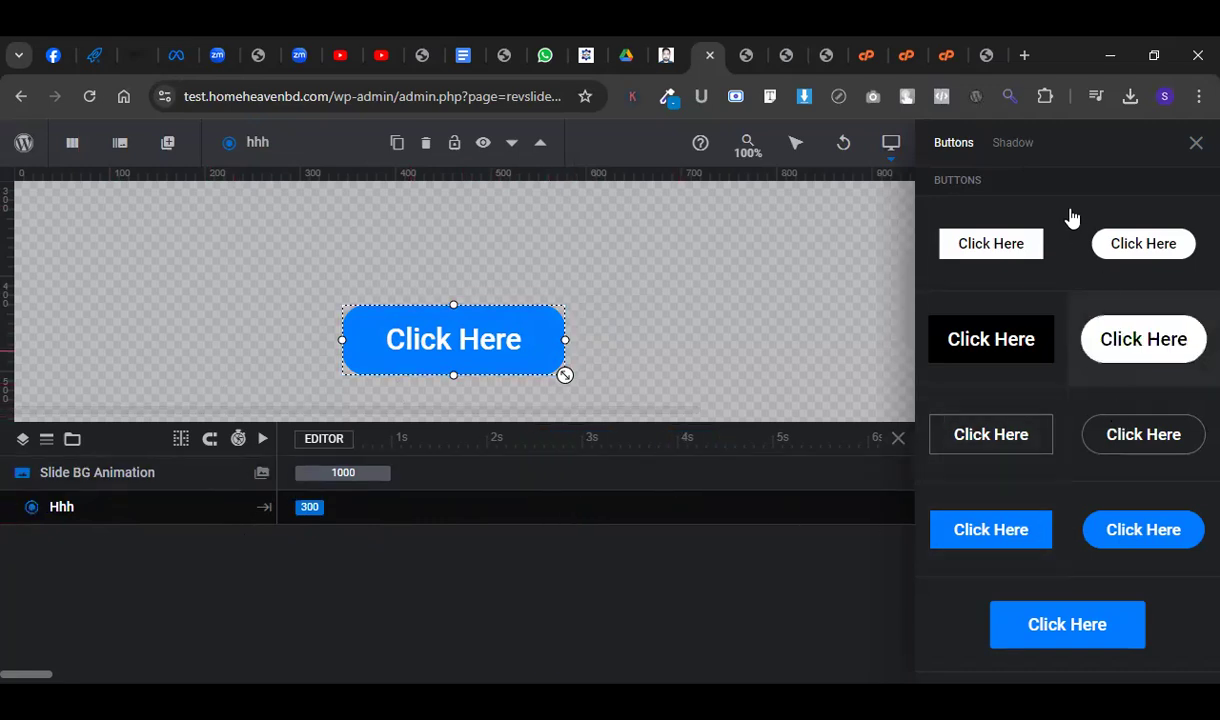
# Apply the large dark rounded Click Here preset with an arrow to the button and shift it slightly lower.
pyautogui.scroll(-6, 1035, 278)
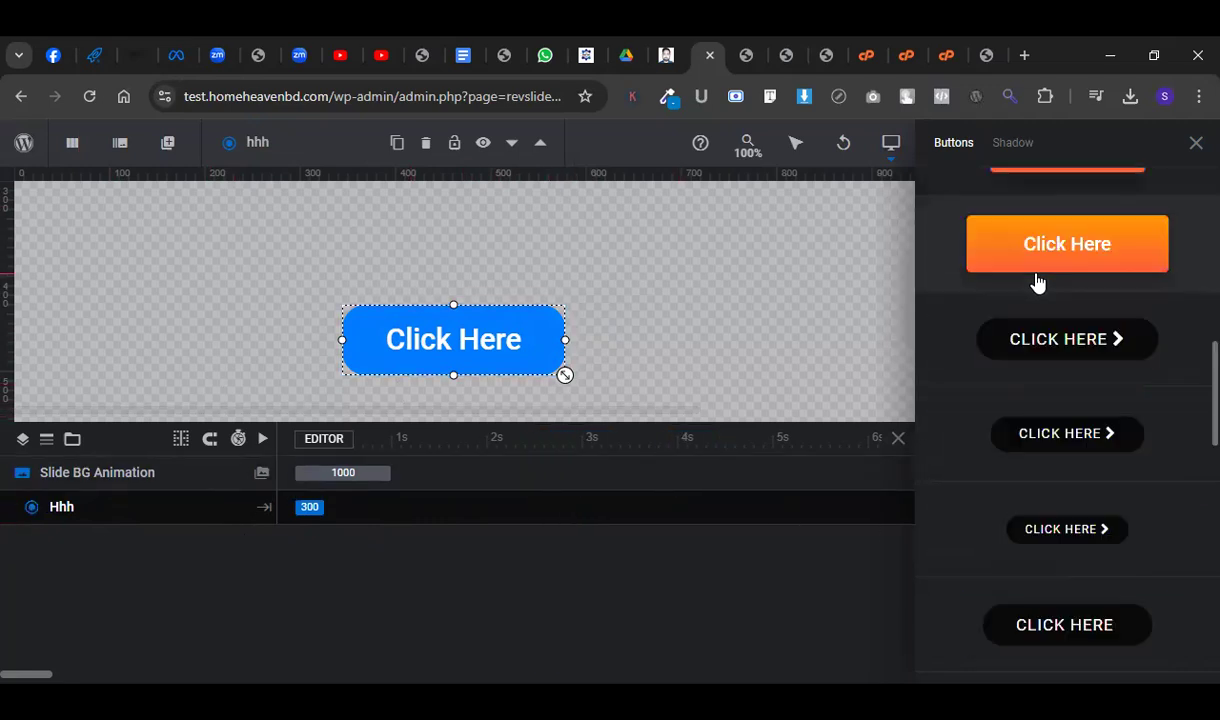
pyautogui.click(1054, 540)
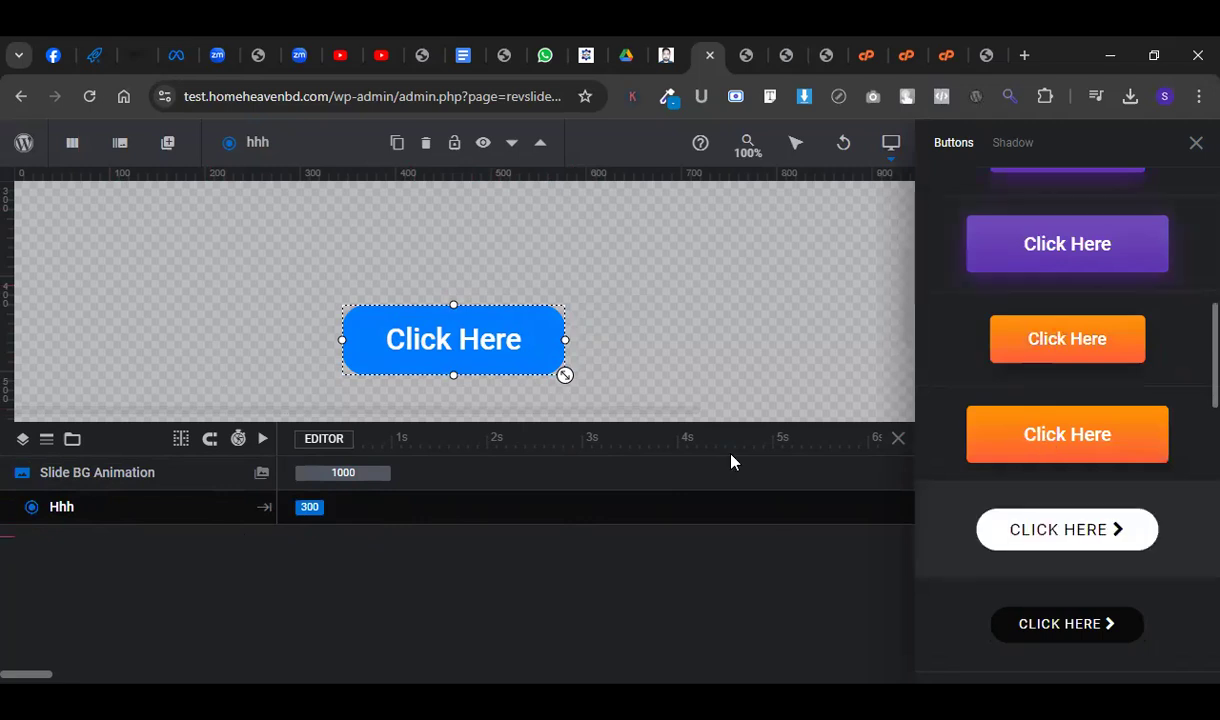
pyautogui.moveTo(433, 335); pyautogui.dragTo(466, 368)
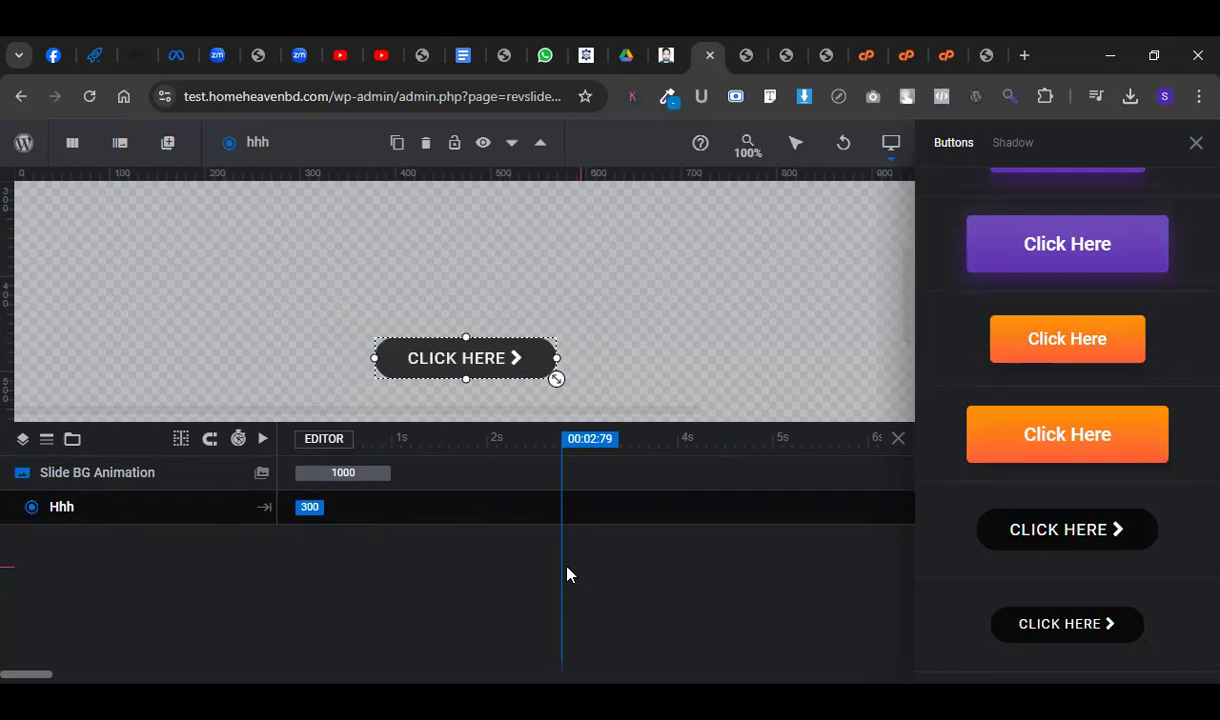
# Browse the button presets, apply the white circular play-icon preset to the layer and reposition it.
pyautogui.click(951, 143)
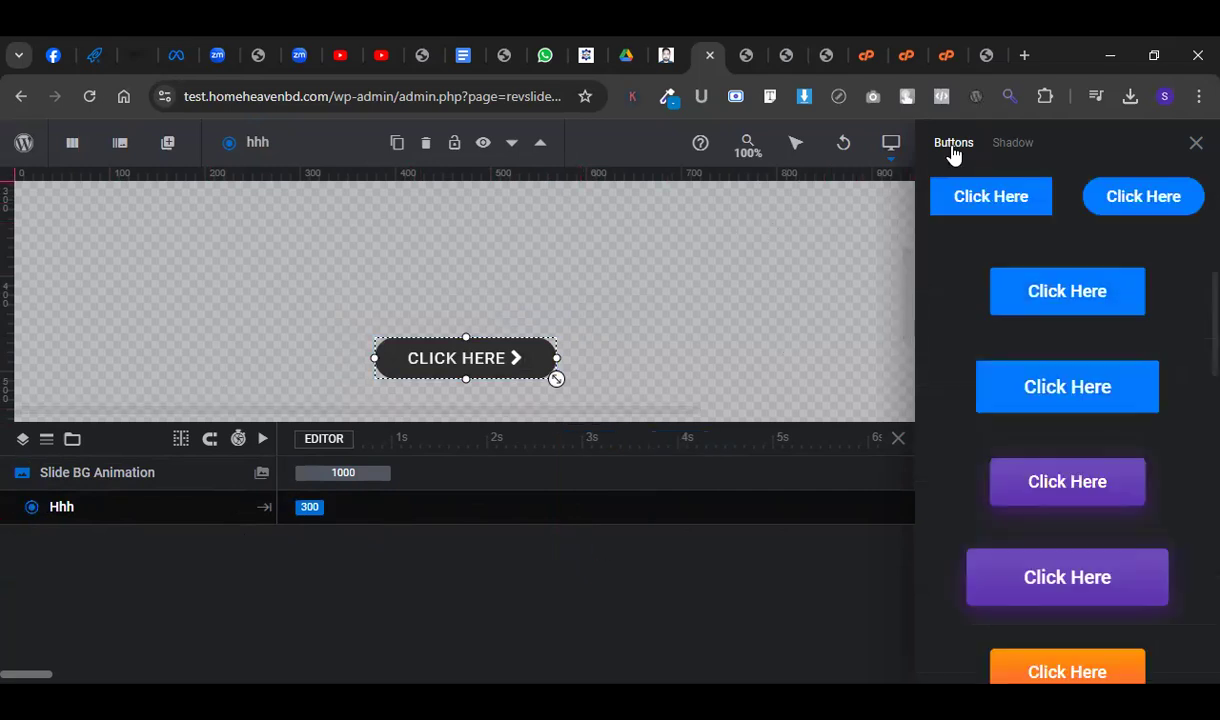
pyautogui.scroll(-10, 1035, 243)
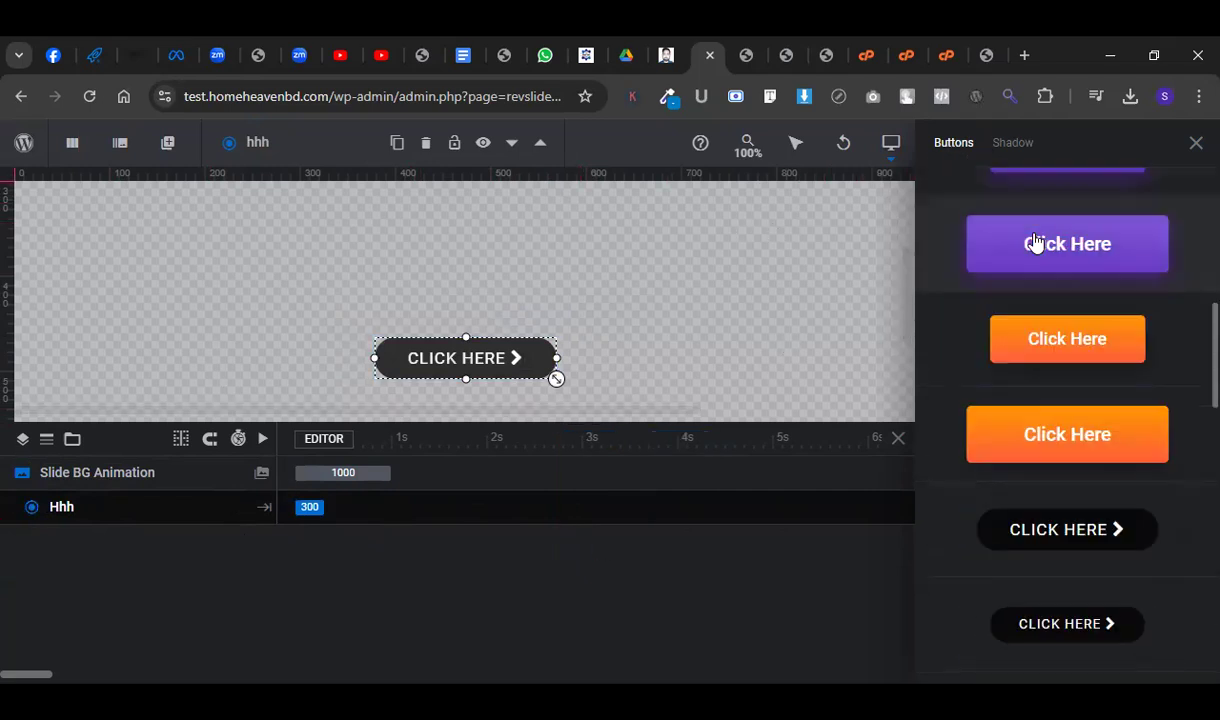
pyautogui.click(436, 363)
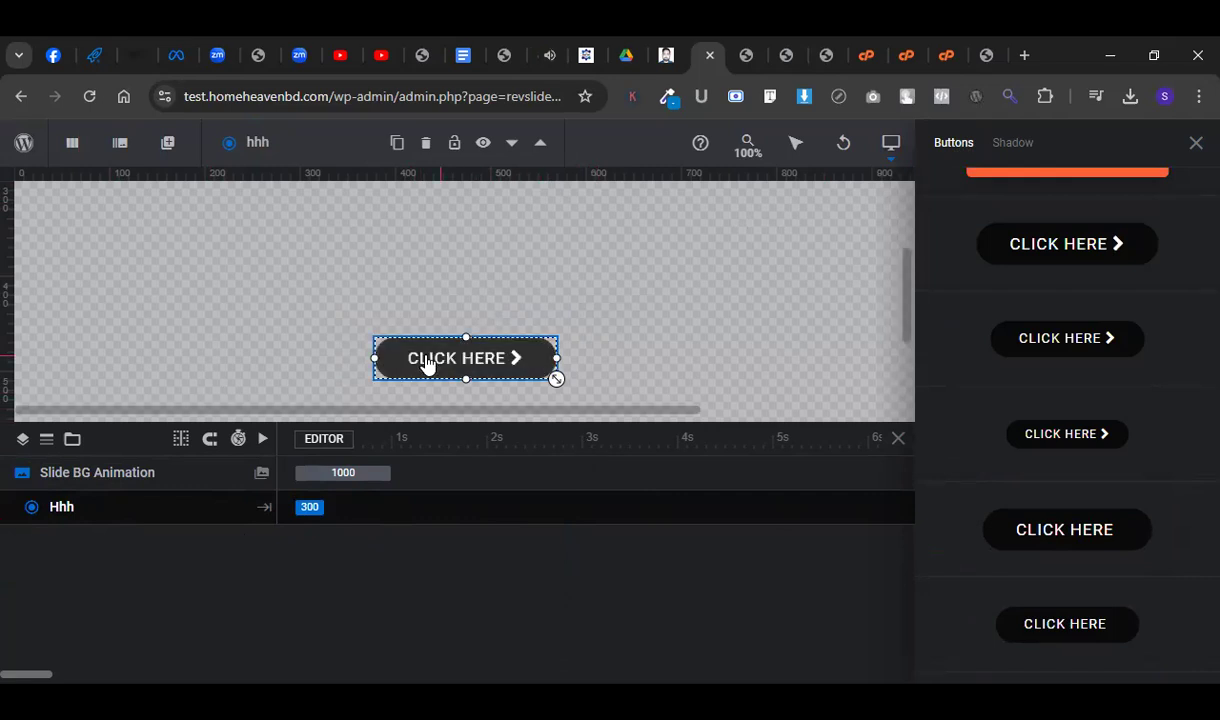
pyautogui.scroll(10, 1043, 291)
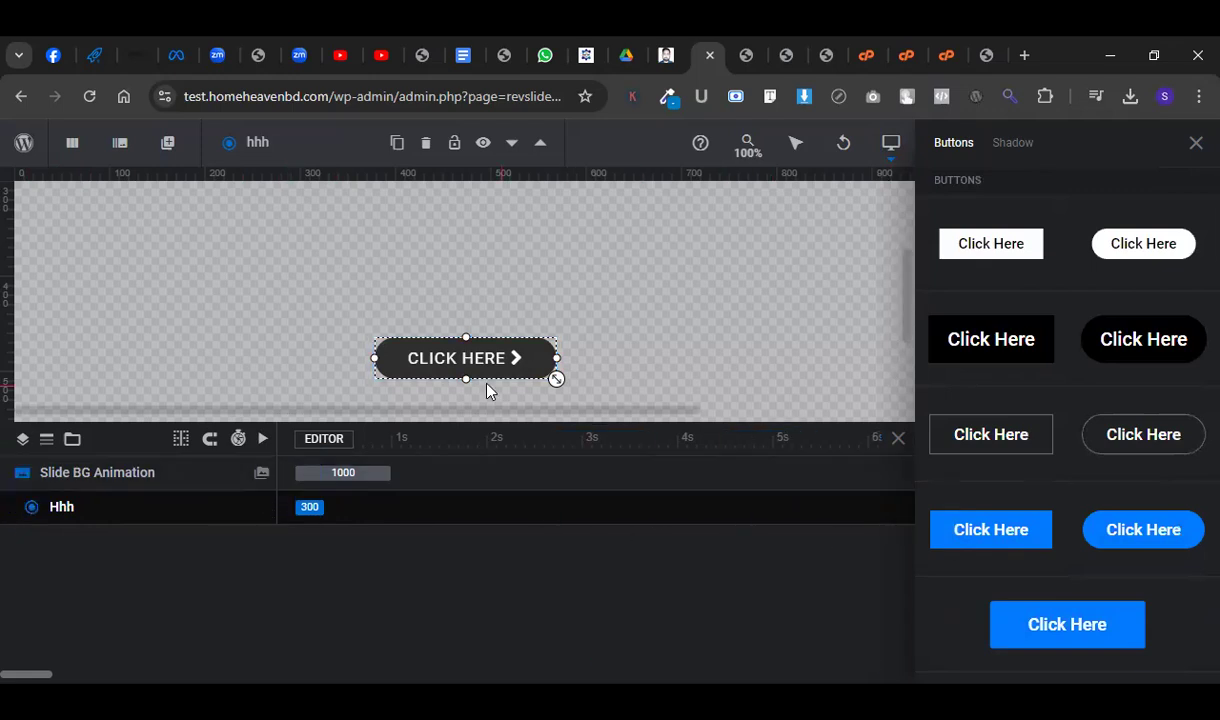
pyautogui.scroll(-5, 1104, 392)
pyautogui.scroll(-15, 1104, 397)
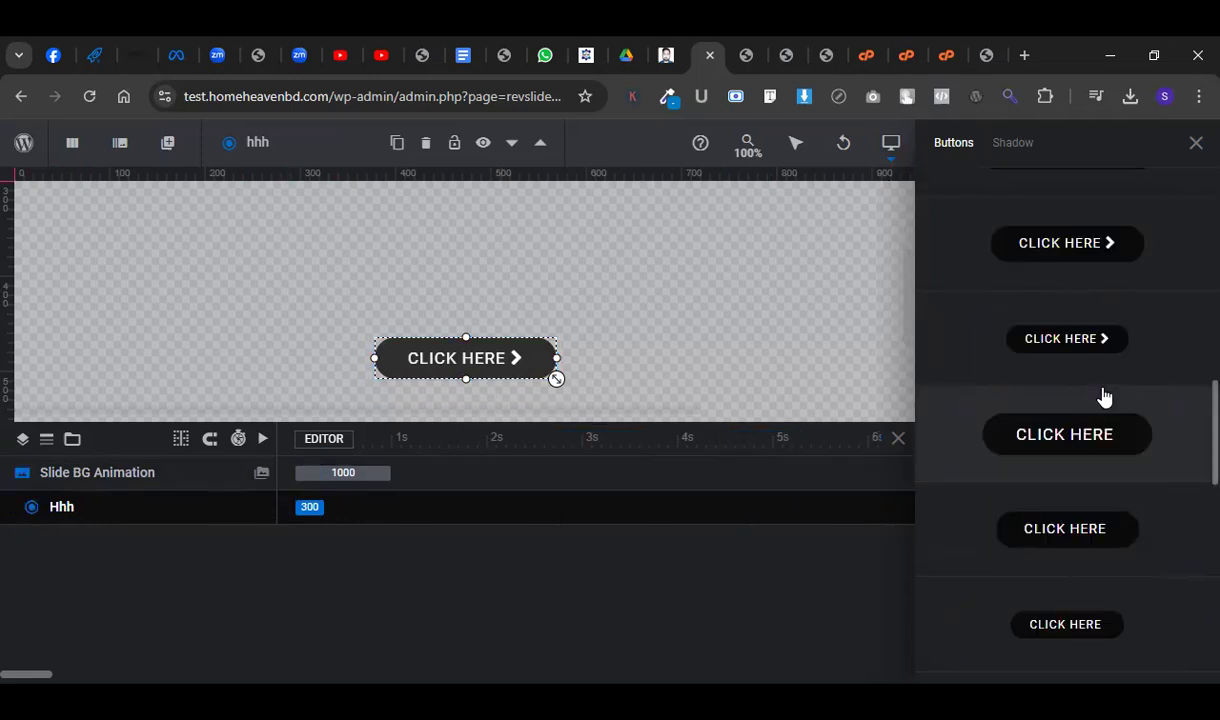
pyautogui.scroll(3, 1104, 397)
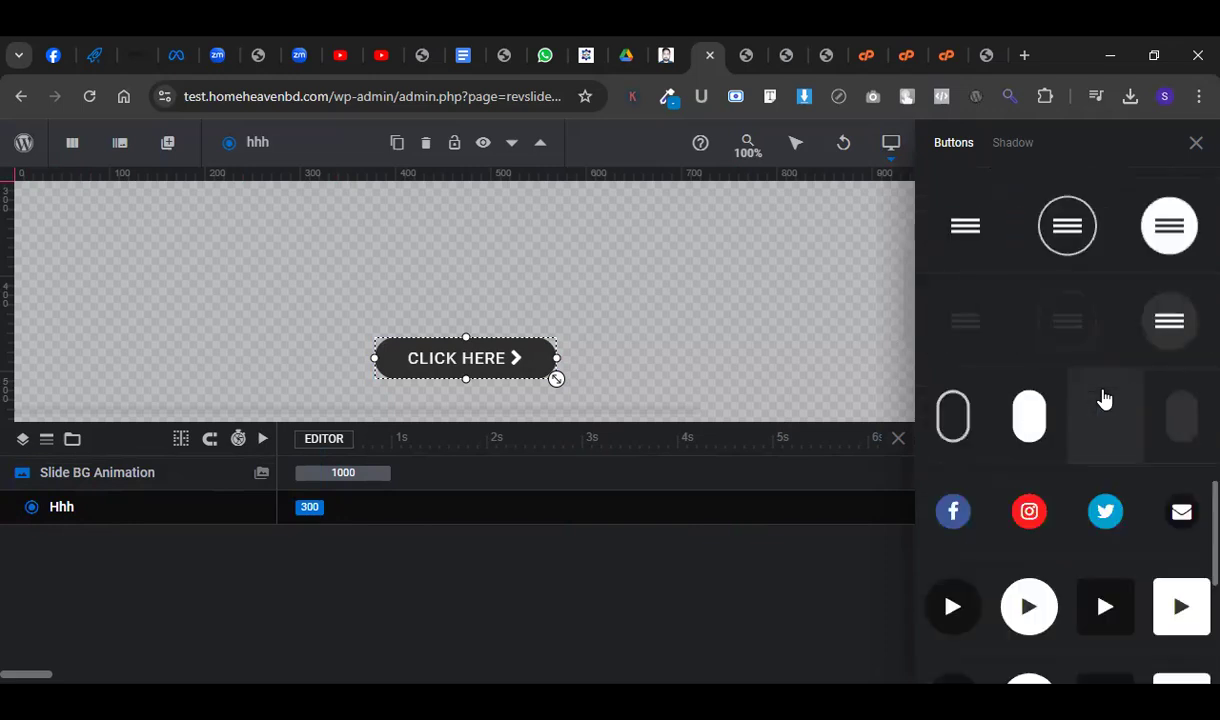
pyautogui.click(1029, 606)
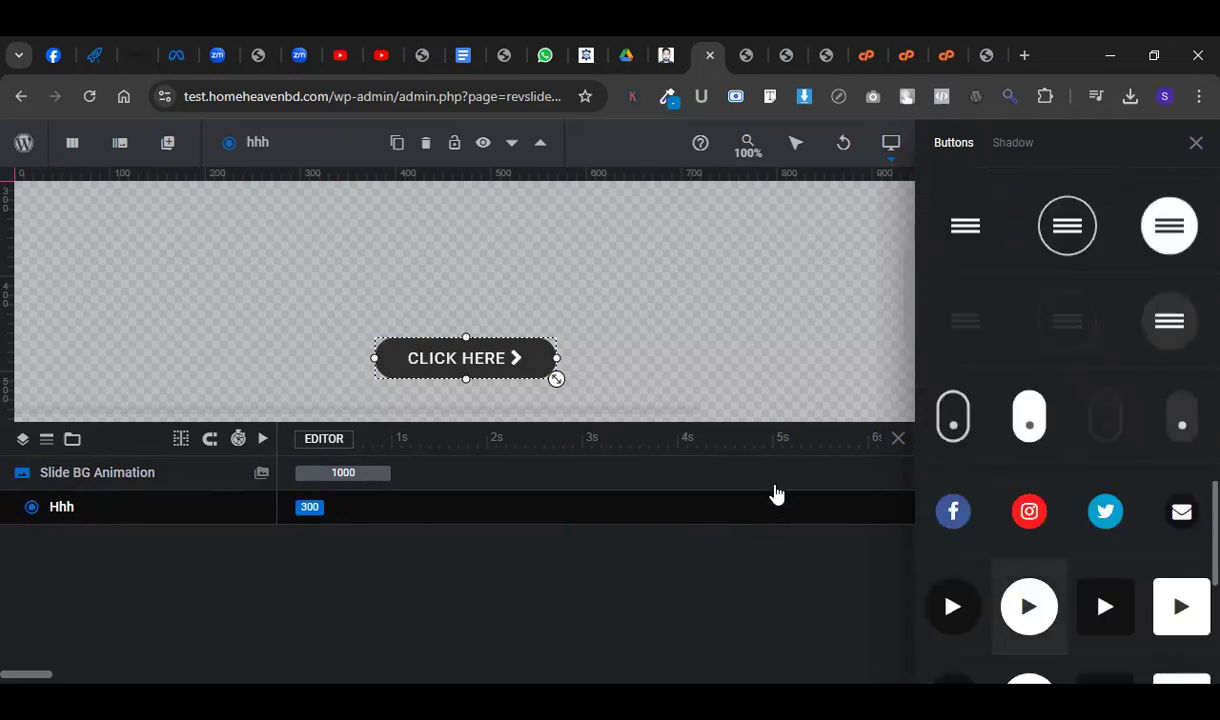
pyautogui.moveTo(399, 367); pyautogui.dragTo(451, 366)
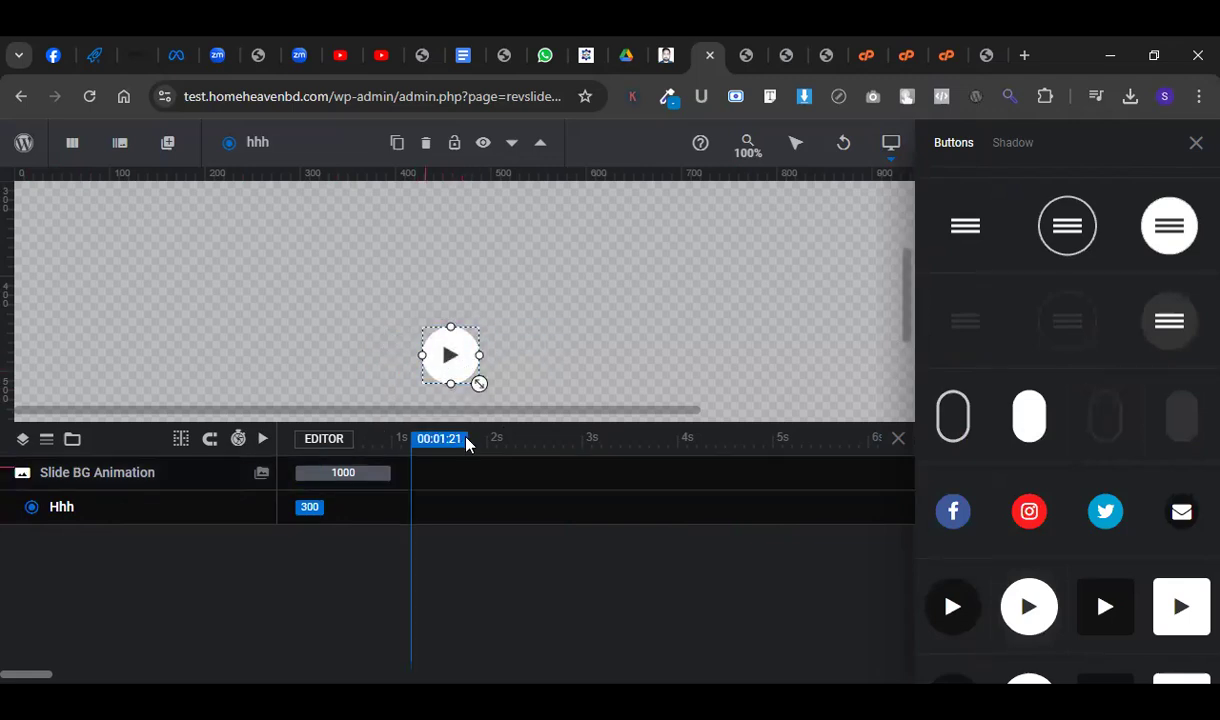
# Apply the medium dark rounded Click Here preset with an arrow to the button and reposition it on the canvas.
pyautogui.scroll(-5, 1080, 463)
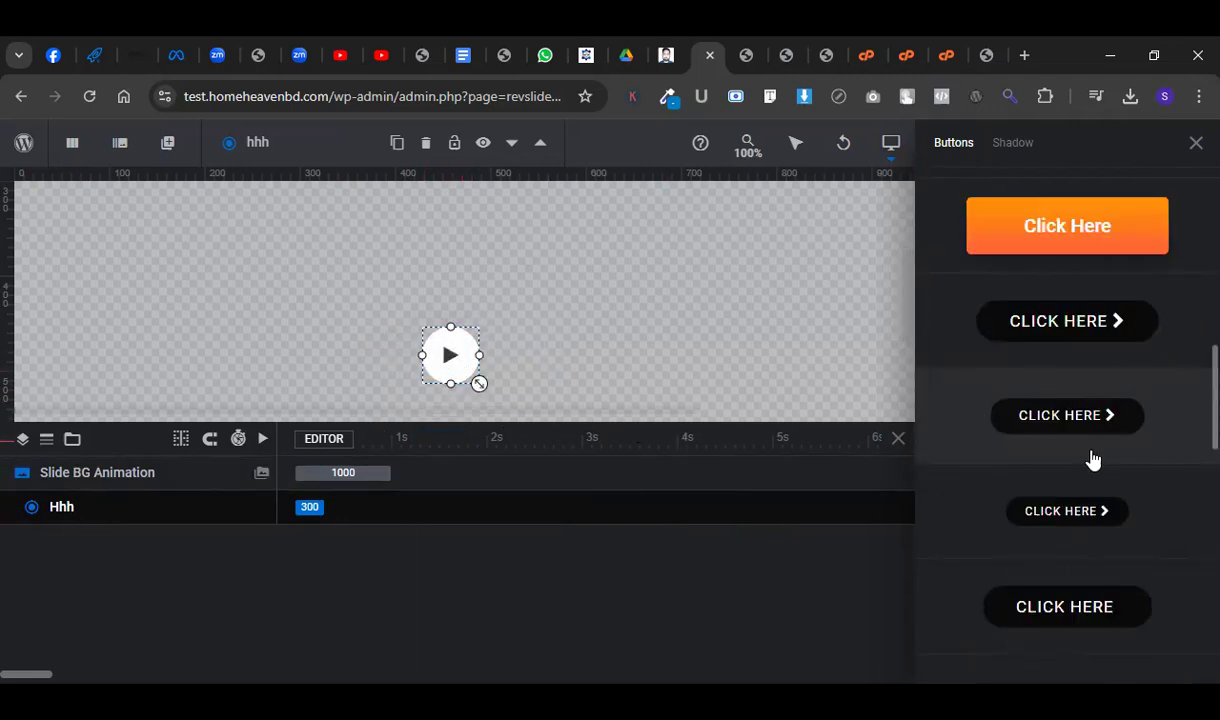
pyautogui.click(1090, 458)
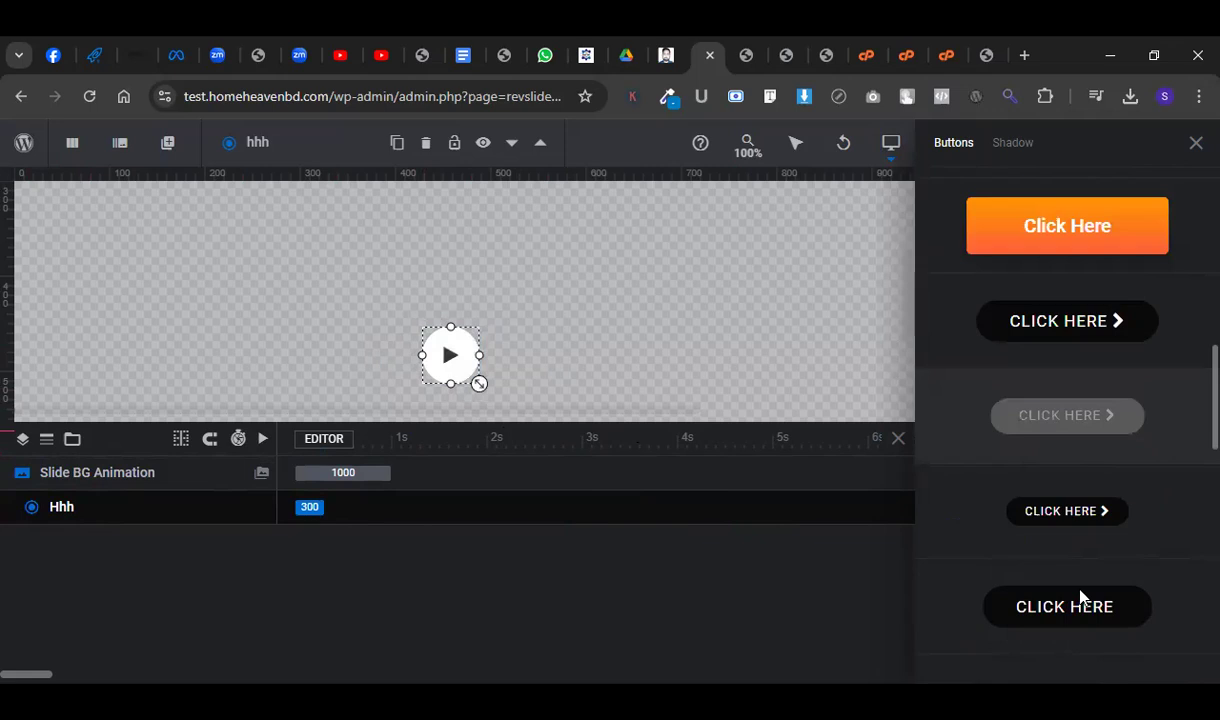
pyautogui.click(1090, 430)
pyautogui.moveTo(527, 352); pyautogui.dragTo(508, 362)
pyautogui.scroll(10, 1047, 406)
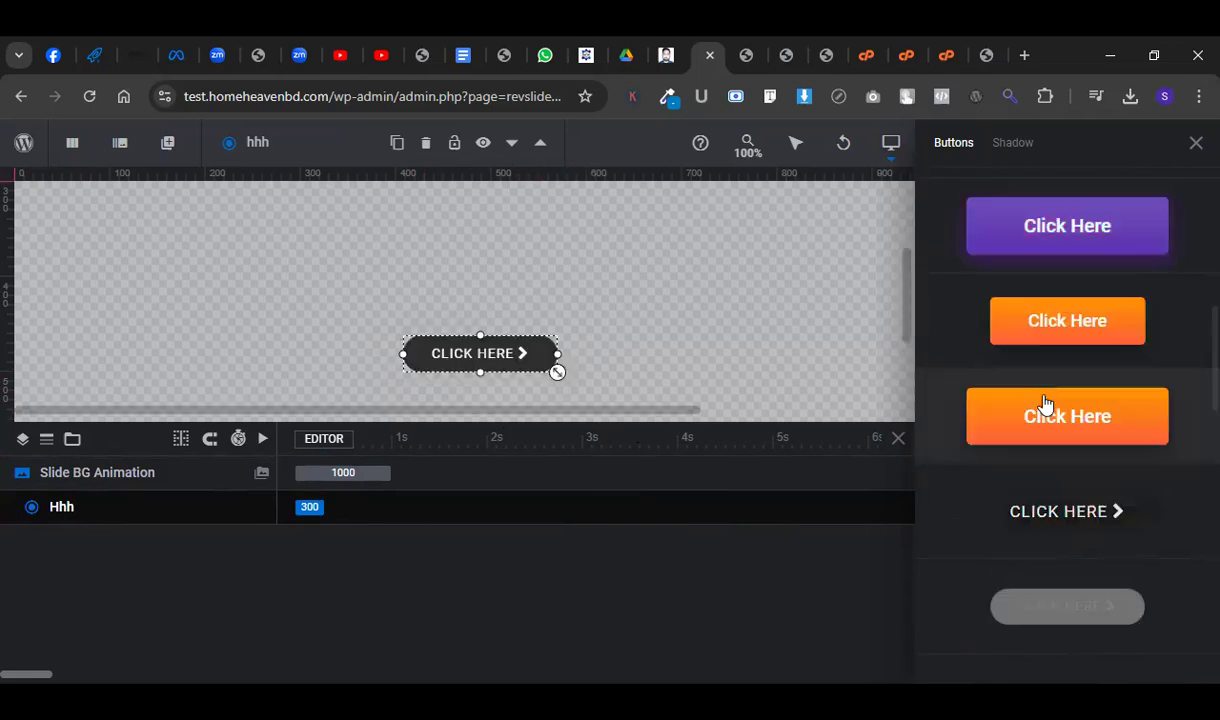
# Leave the button presets and change the button's text to BUY NOW, keeping the chevron icon code.
pyautogui.click(1196, 142)
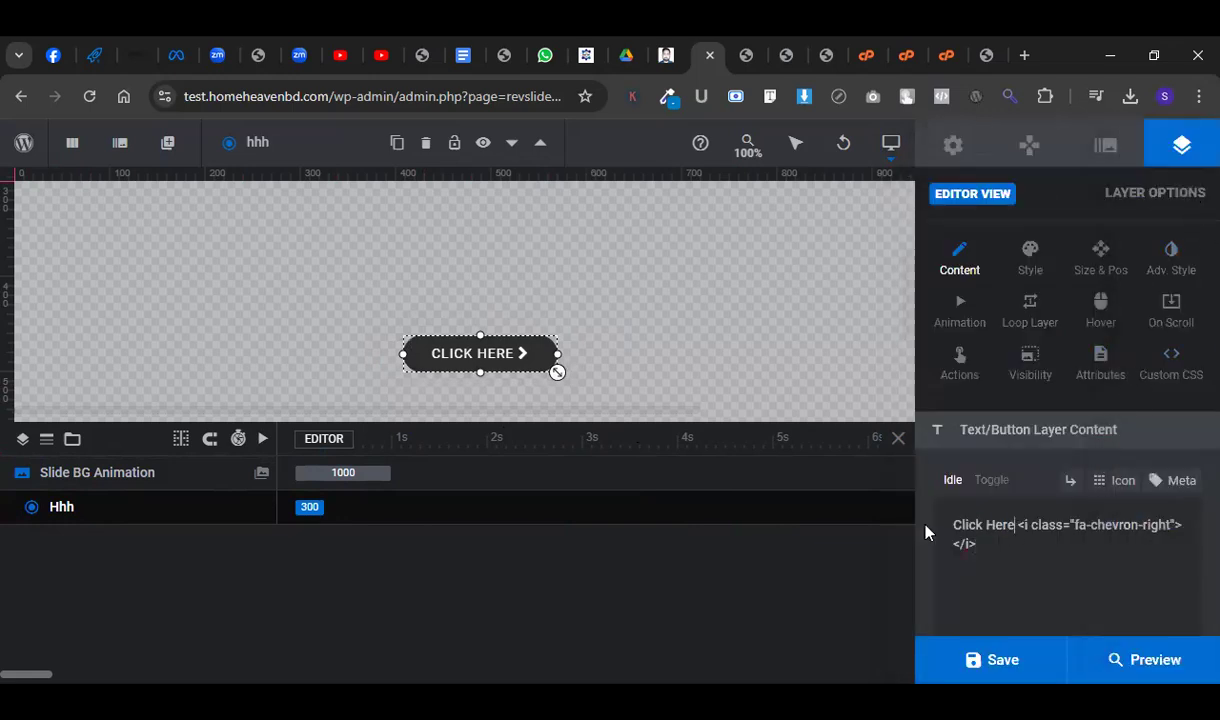
pyautogui.moveTo(948, 527); pyautogui.dragTo(1015, 527)
pyautogui.scroll(-1, 1010, 552)
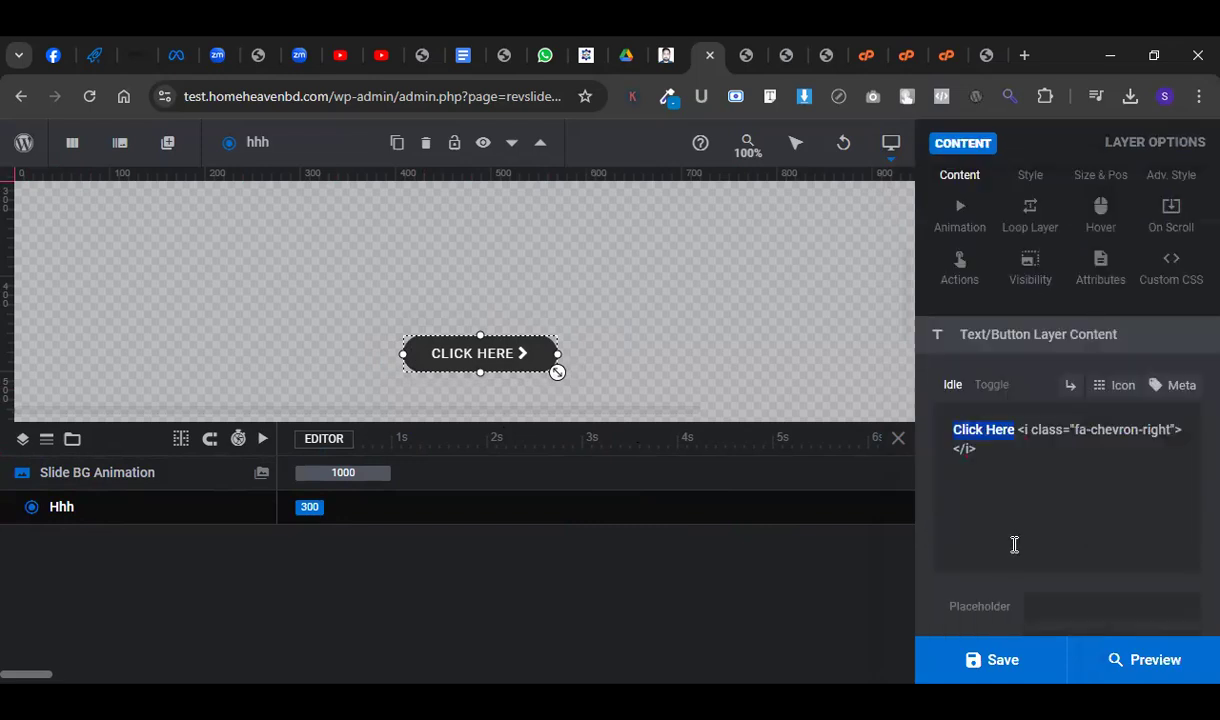
pyautogui.write('BUY NOW')
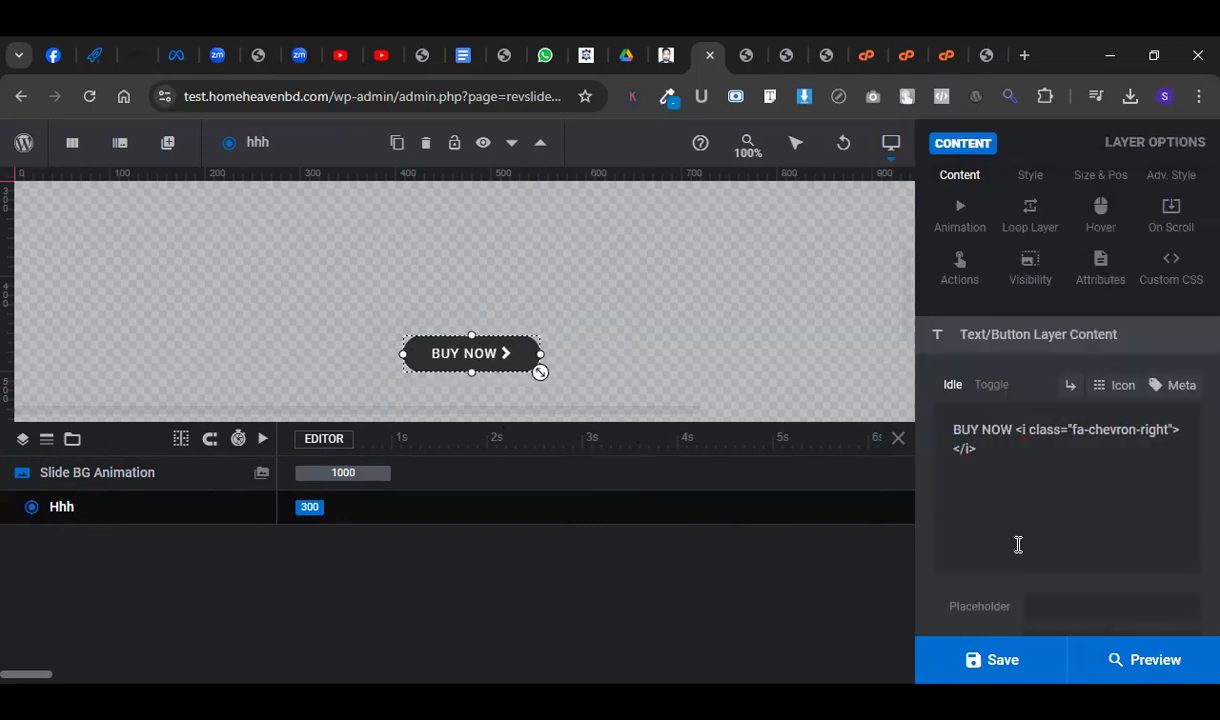
# Save the slide with the BUY NOW button and open the live store homepage from the Elementor settings page.
pyautogui.click(1014, 670)
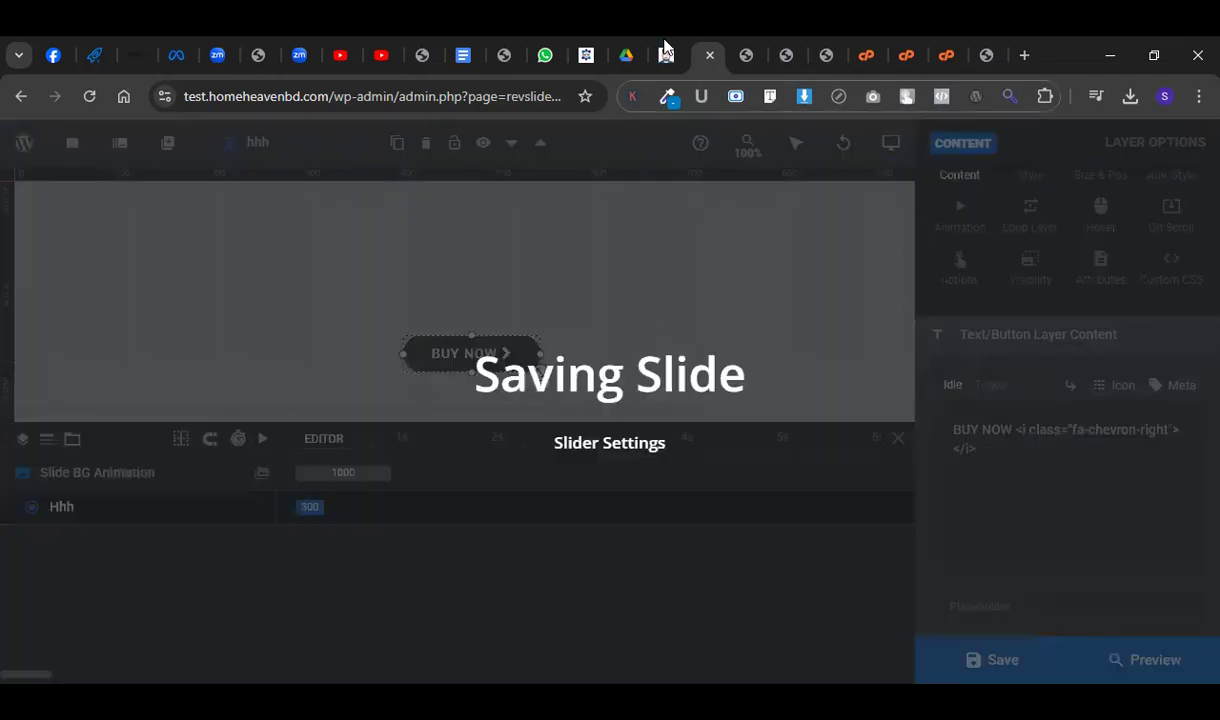
pyautogui.click(650, 47)
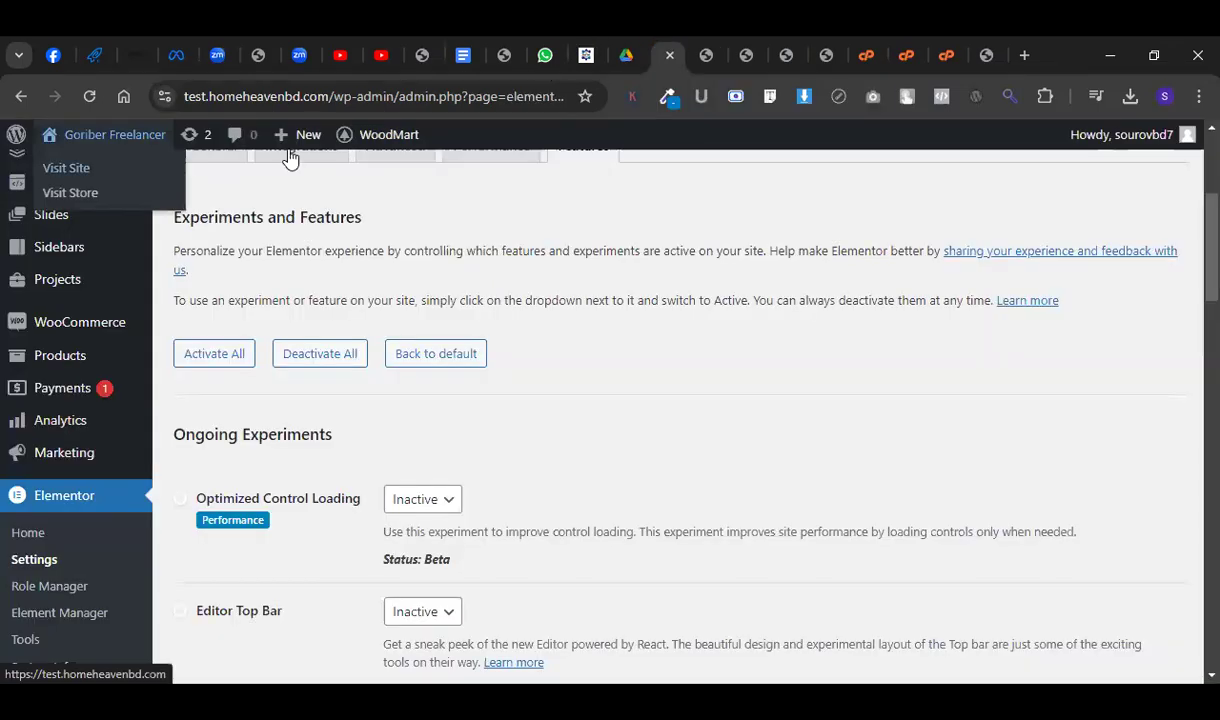
pyautogui.click(100, 163)
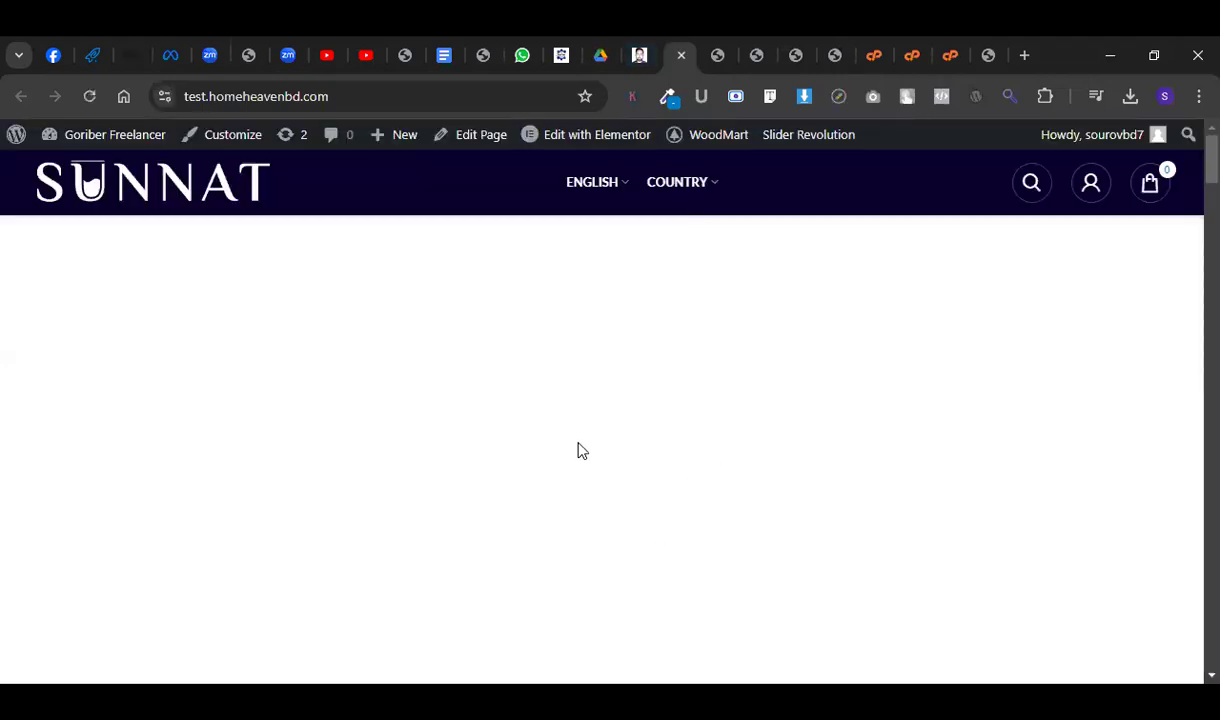
# Examine the video slider beneath the homepage header and the placement of its BUY NOW button.
pyautogui.scroll(-3, 582, 451)
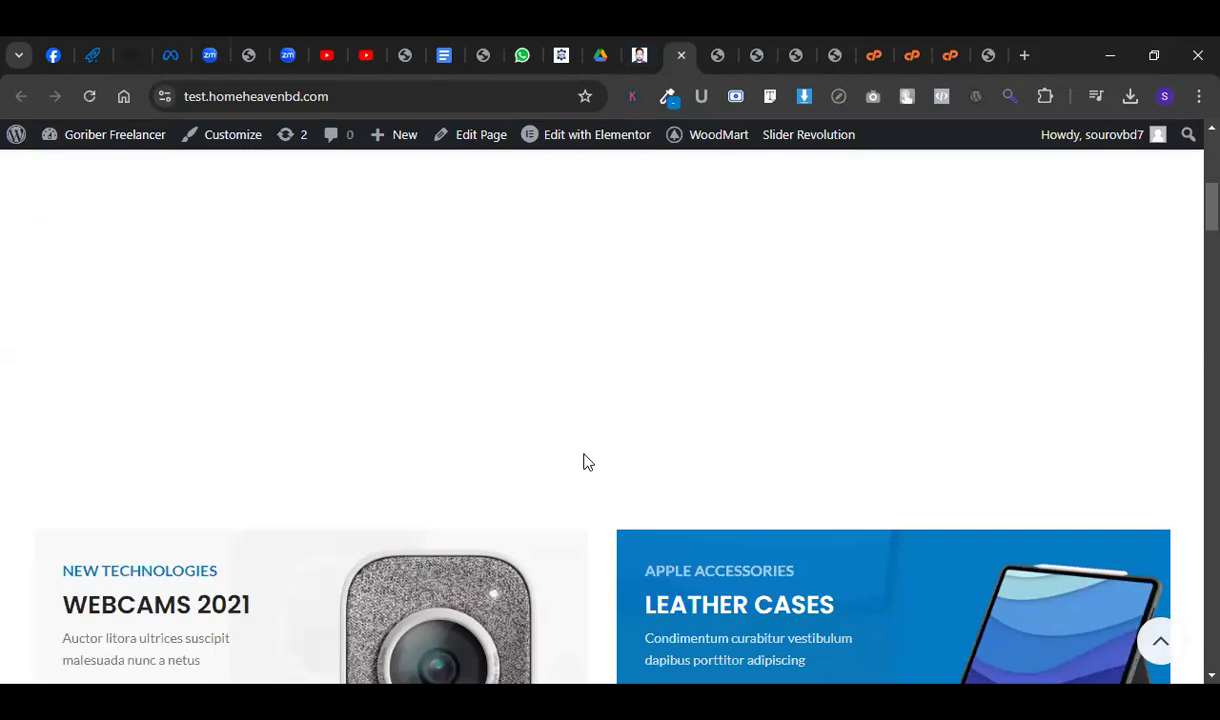
pyautogui.scroll(4, 587, 462)
pyautogui.scroll(-3, 588, 462)
pyautogui.scroll(3, 590, 463)
pyautogui.scroll(-1, 588, 464)
pyautogui.scroll(1, 588, 464)
pyautogui.scroll(-3, 588, 464)
pyautogui.scroll(-3, 776, 661)
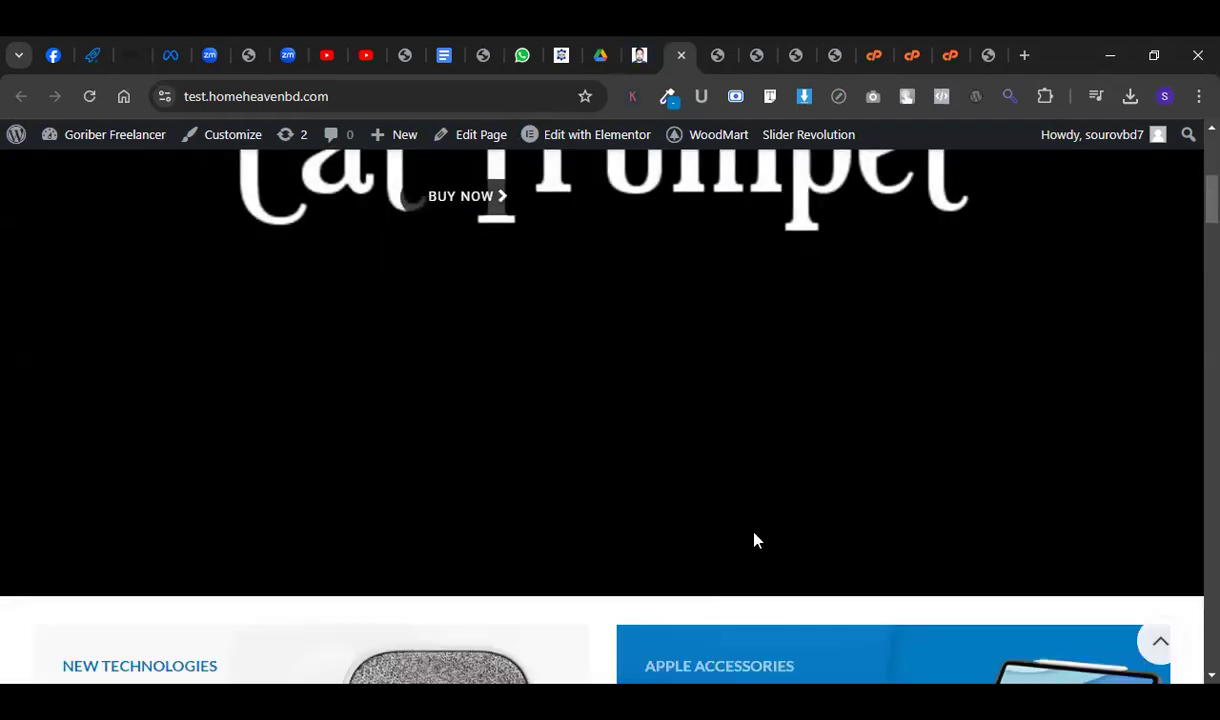
pyautogui.scroll(3, 735, 536)
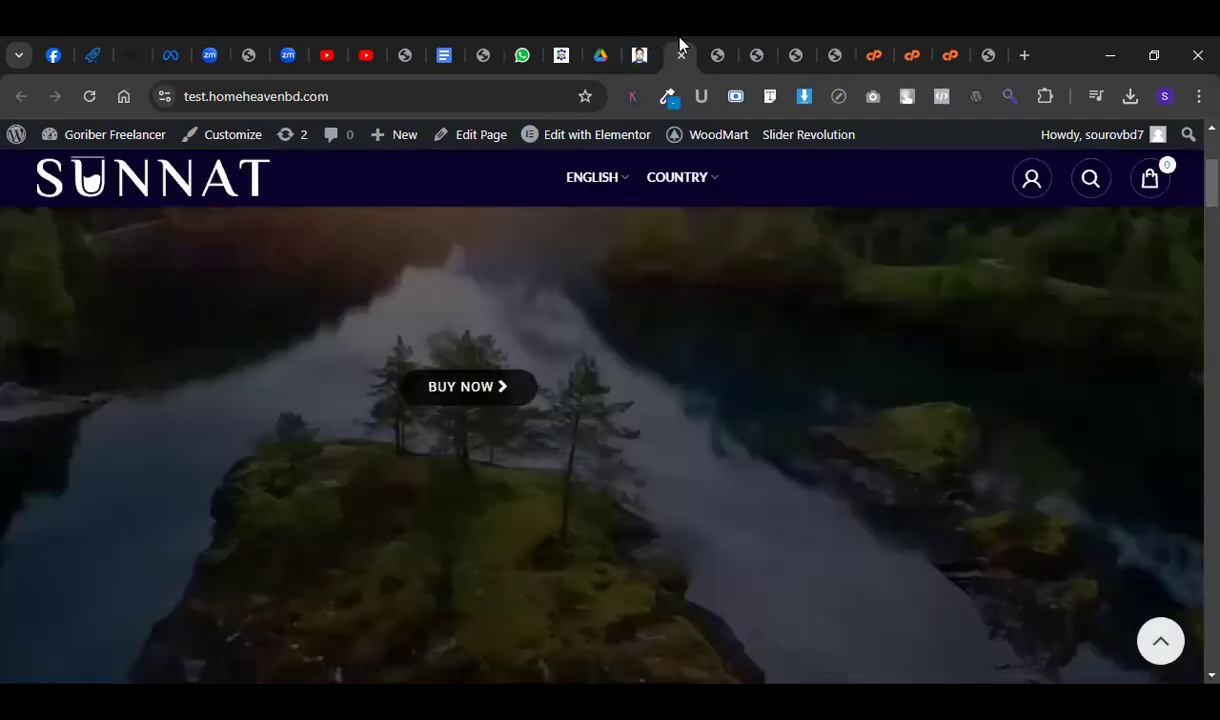
# Return to the slider editor, move the BUY NOW button horizontally to about X 591, Y 461, and save the slide.
pyautogui.hotkey('ctrl', 'shift', 'Tab')
pyautogui.hotkey('ctrl', 'shift', 'Tab')
pyautogui.hotkey('ctrl', 'shift', 'Tab')
pyautogui.hotkey('ctrl', 'Tab')
pyautogui.hotkey('ctrl', 'Tab')
pyautogui.hotkey('ctrl', 'Tab')
pyautogui.hotkey('ctrl', 'Tab')
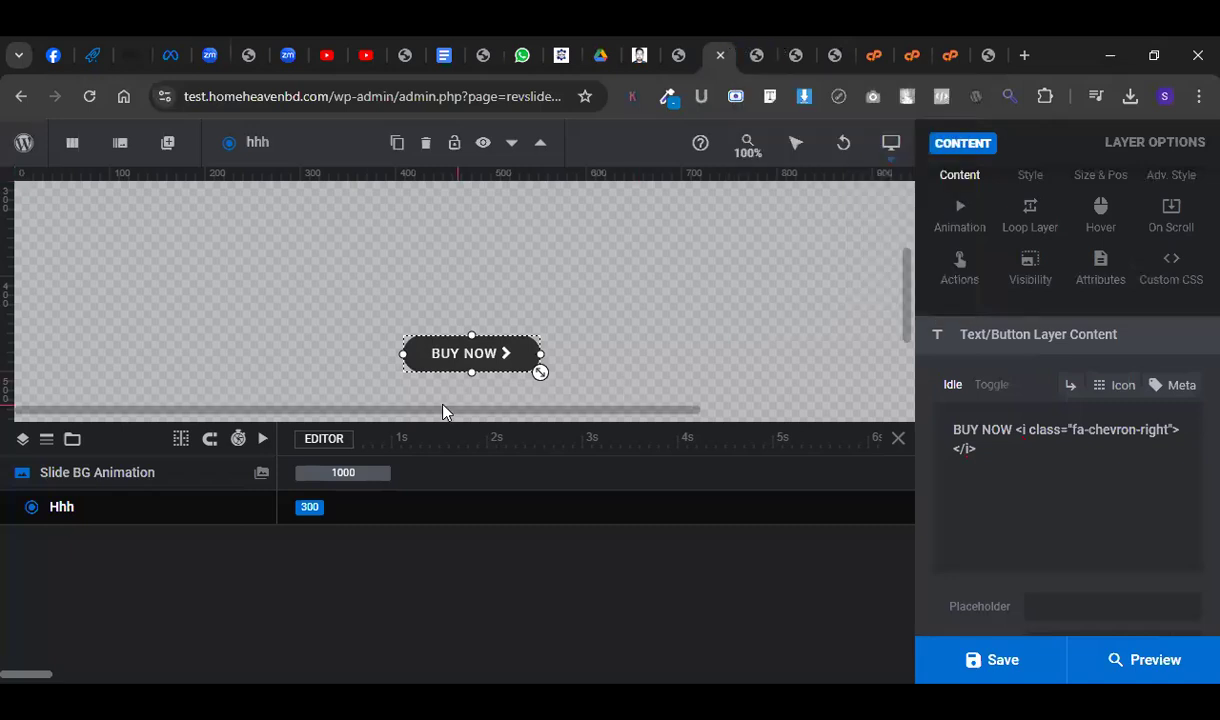
pyautogui.click(655, 410)
pyautogui.hscroll(1, 607, 414)
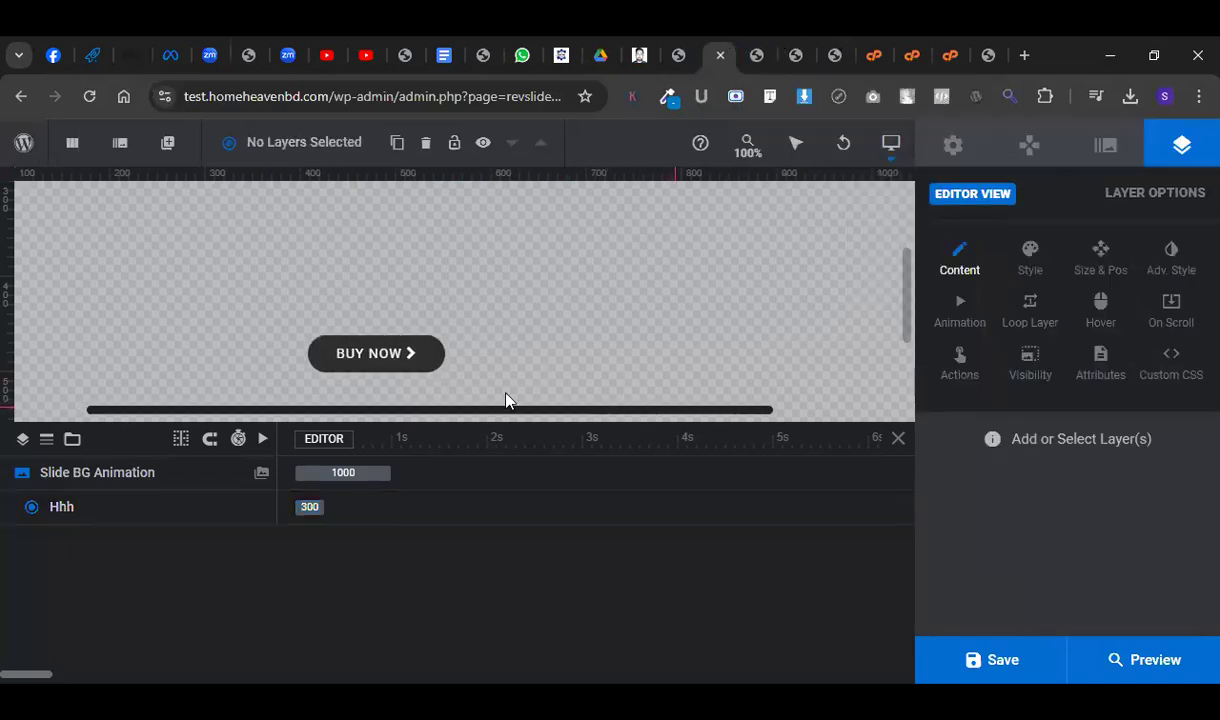
pyautogui.moveTo(397, 362); pyautogui.dragTo(573, 362)
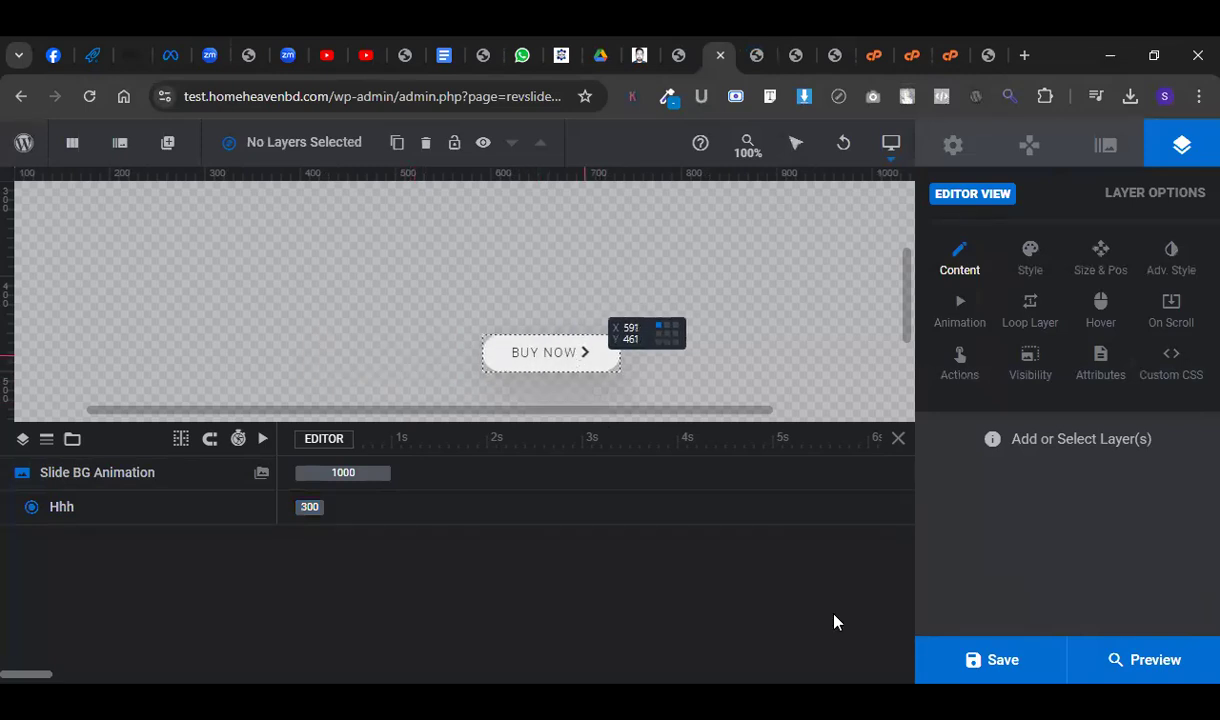
pyautogui.click(972, 661)
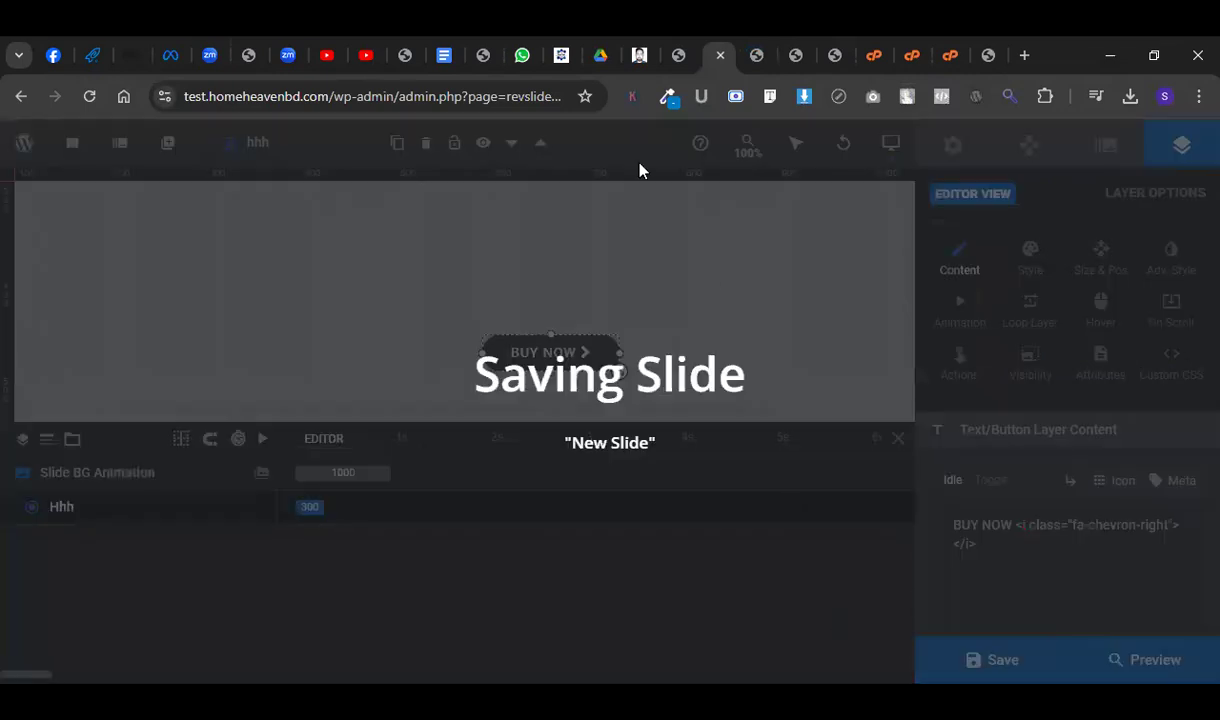
# Reload the store homepage and check the repositioned BUY NOW button over the playing nature video.
pyautogui.click(645, 47)
pyautogui.click(664, 48)
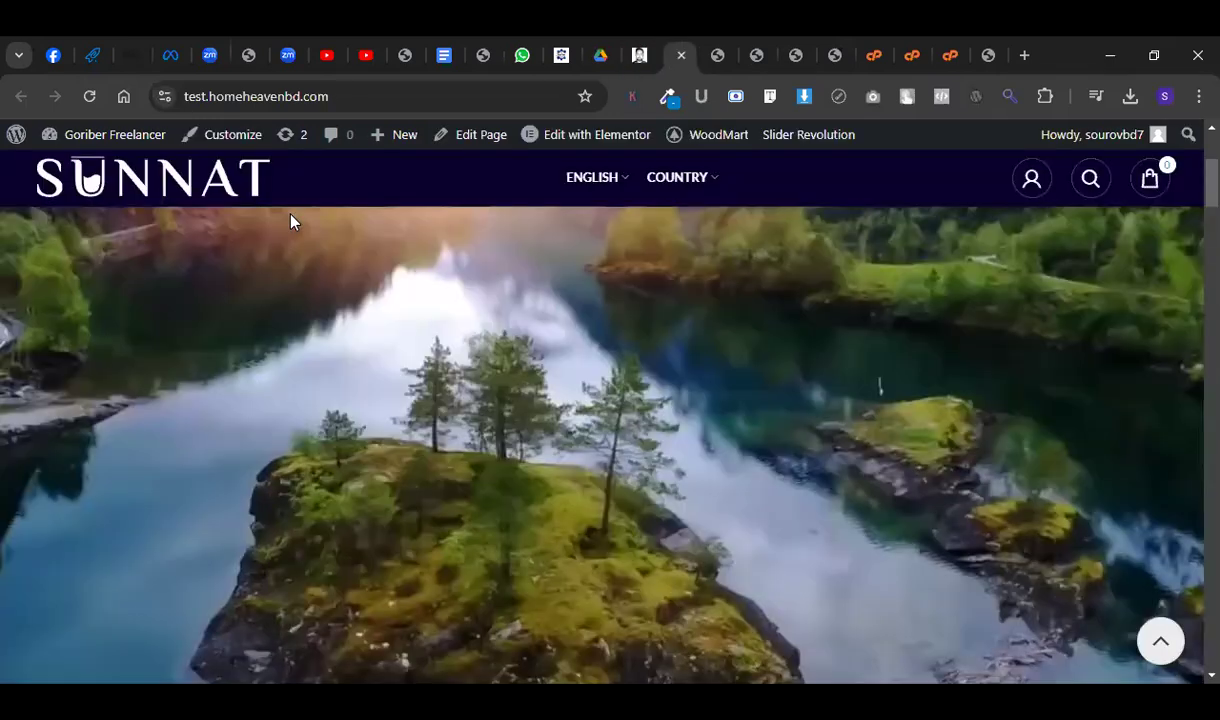
pyautogui.scroll(-5, 470, 478)
pyautogui.press('F5')
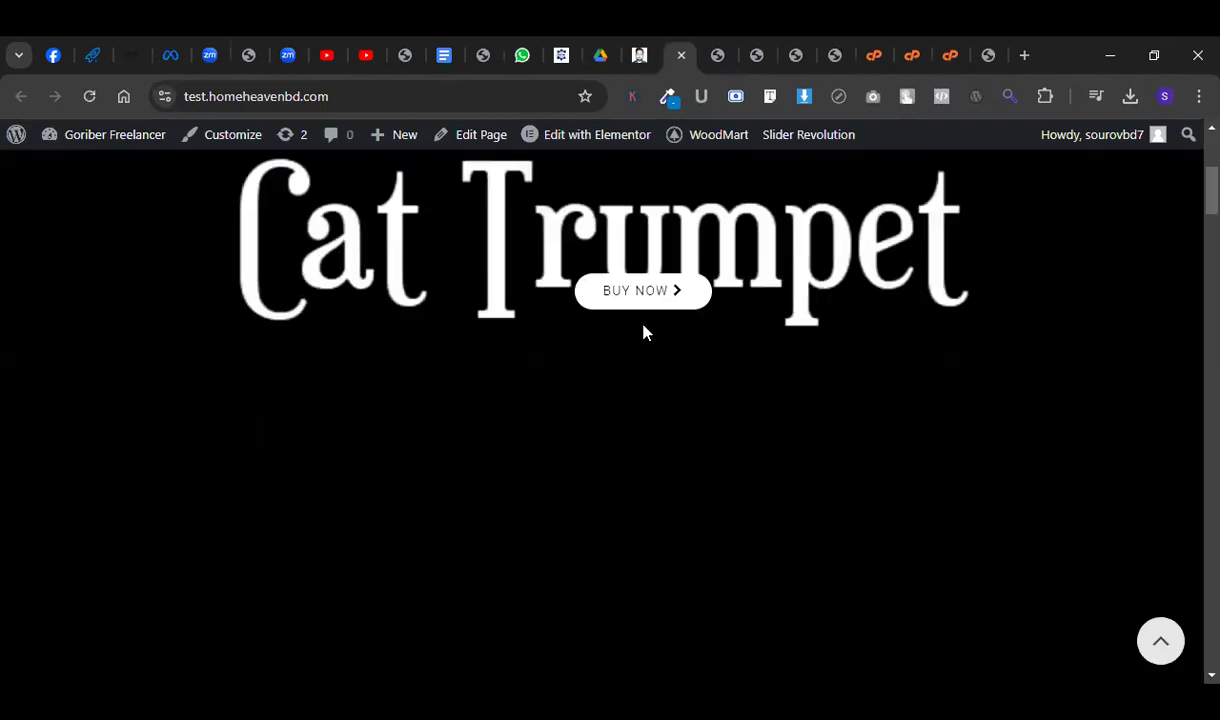
pyautogui.scroll(-3, 658, 436)
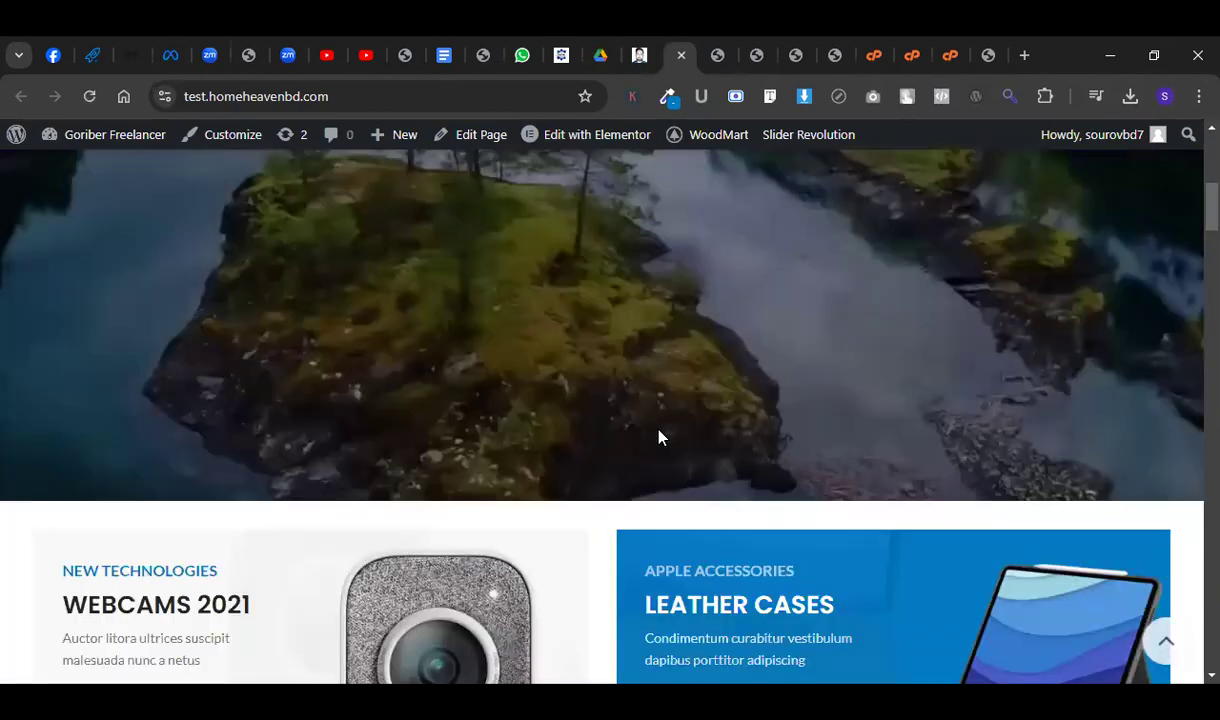
pyautogui.scroll(3, 660, 437)
pyautogui.scroll(-3, 660, 436)
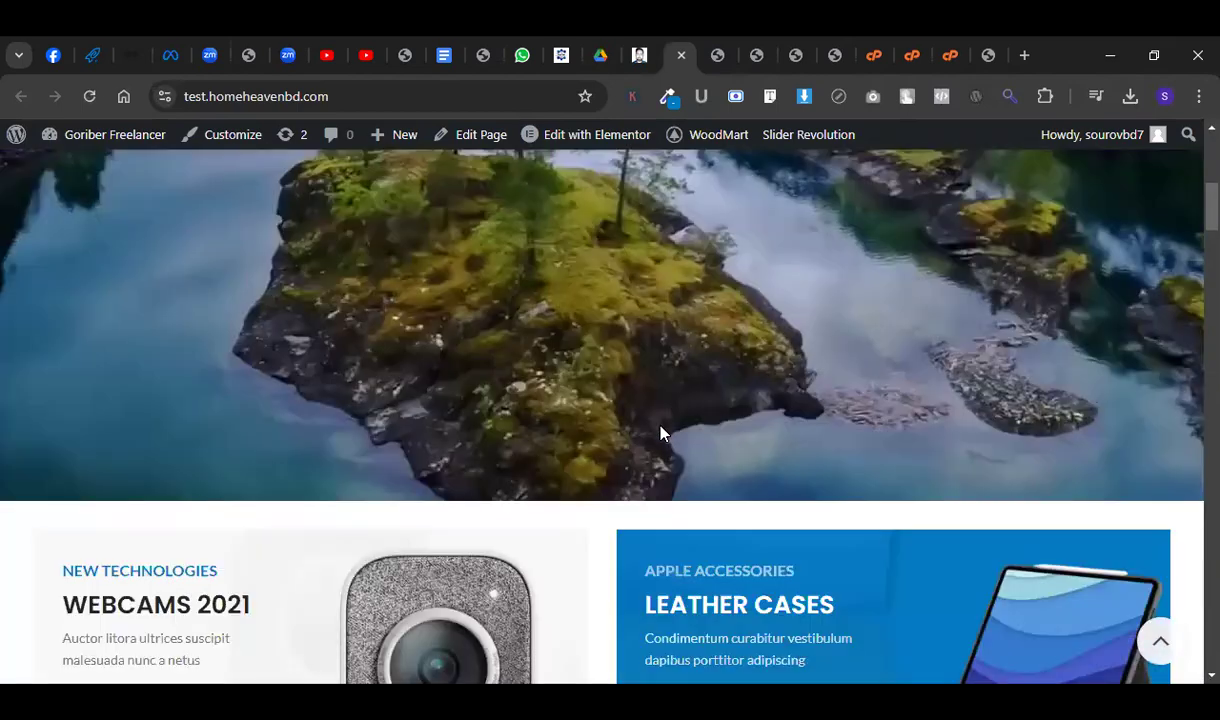
pyautogui.scroll(3, 660, 434)
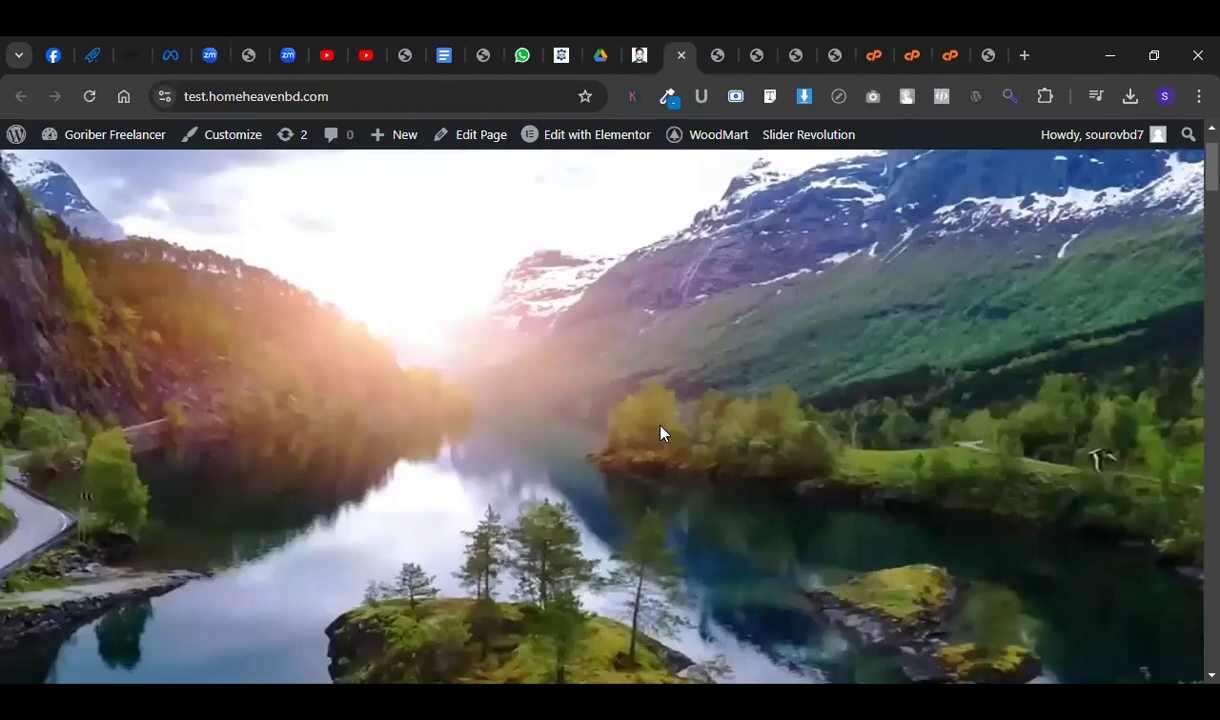
pyautogui.scroll(1, 660, 433)
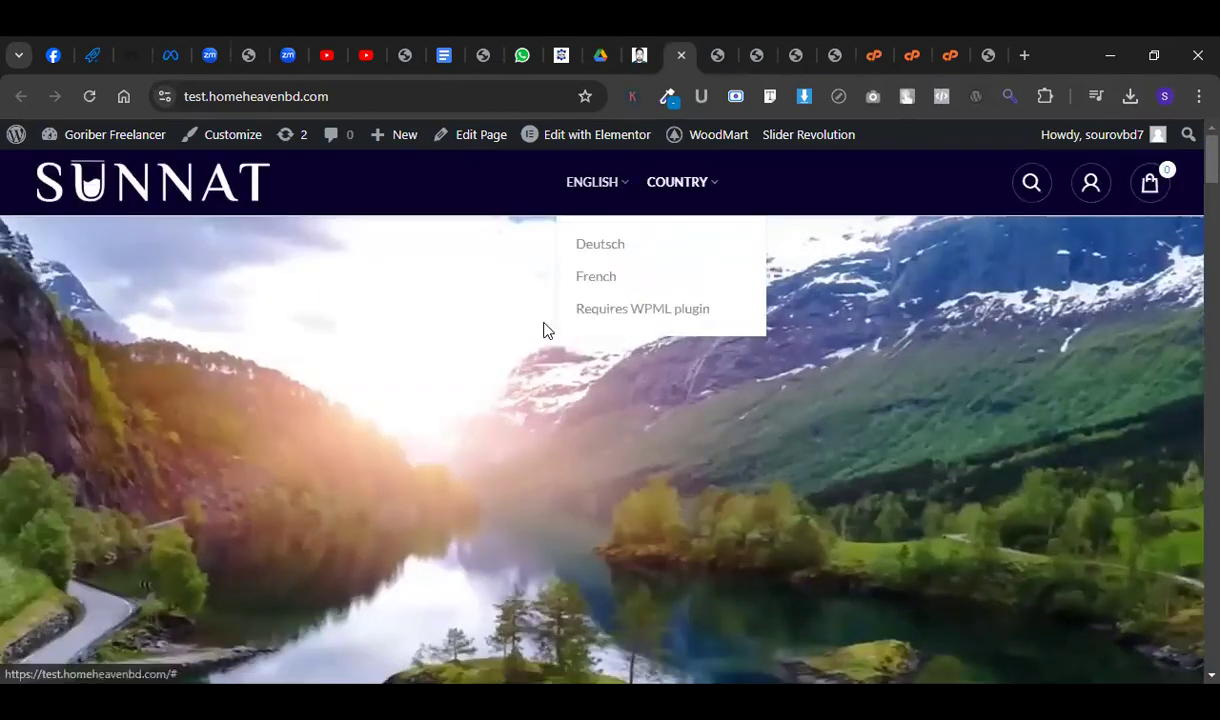
pyautogui.scroll(-3, 575, 385)
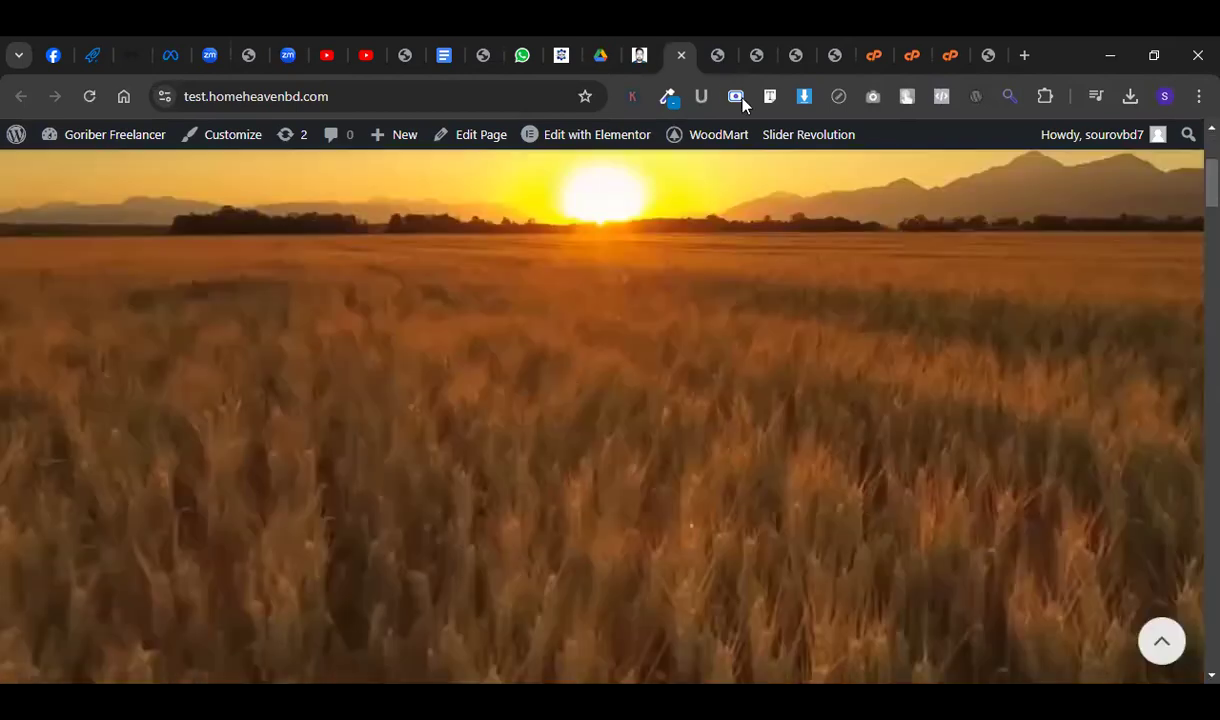
# Back in the slider editor, add a Simple Link click action to the BUY NOW button layer.
pyautogui.click(738, 50)
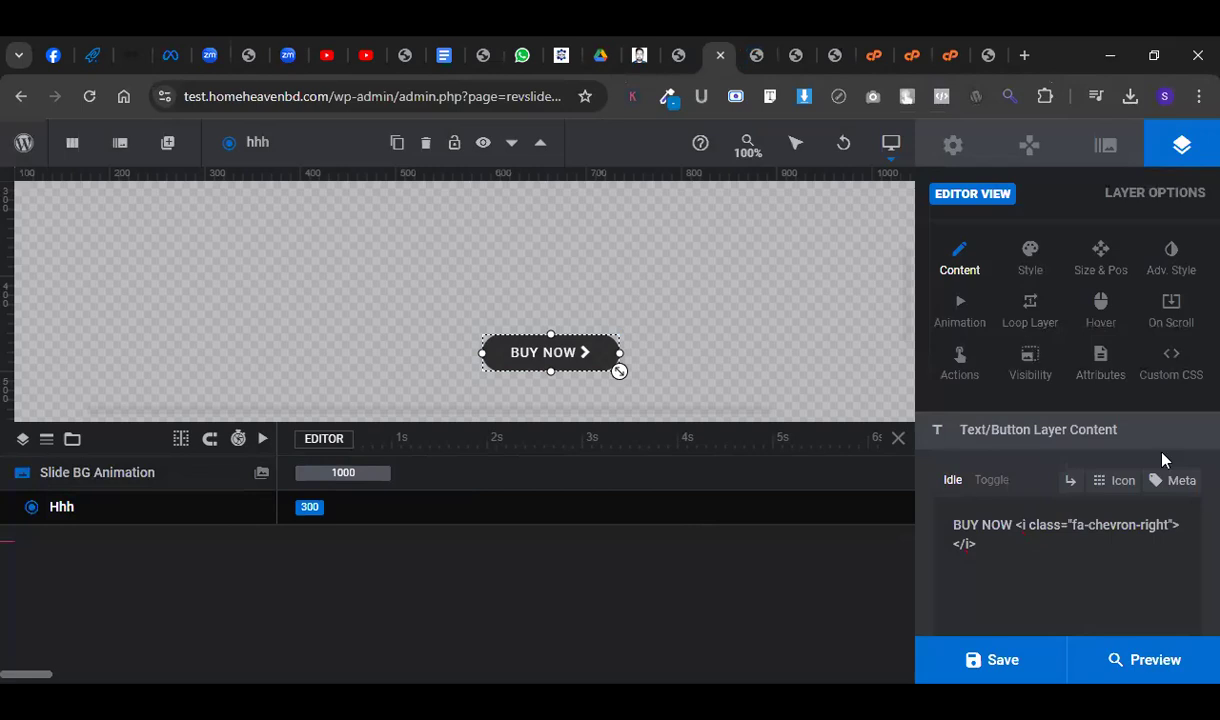
pyautogui.scroll(-1, 1040, 360)
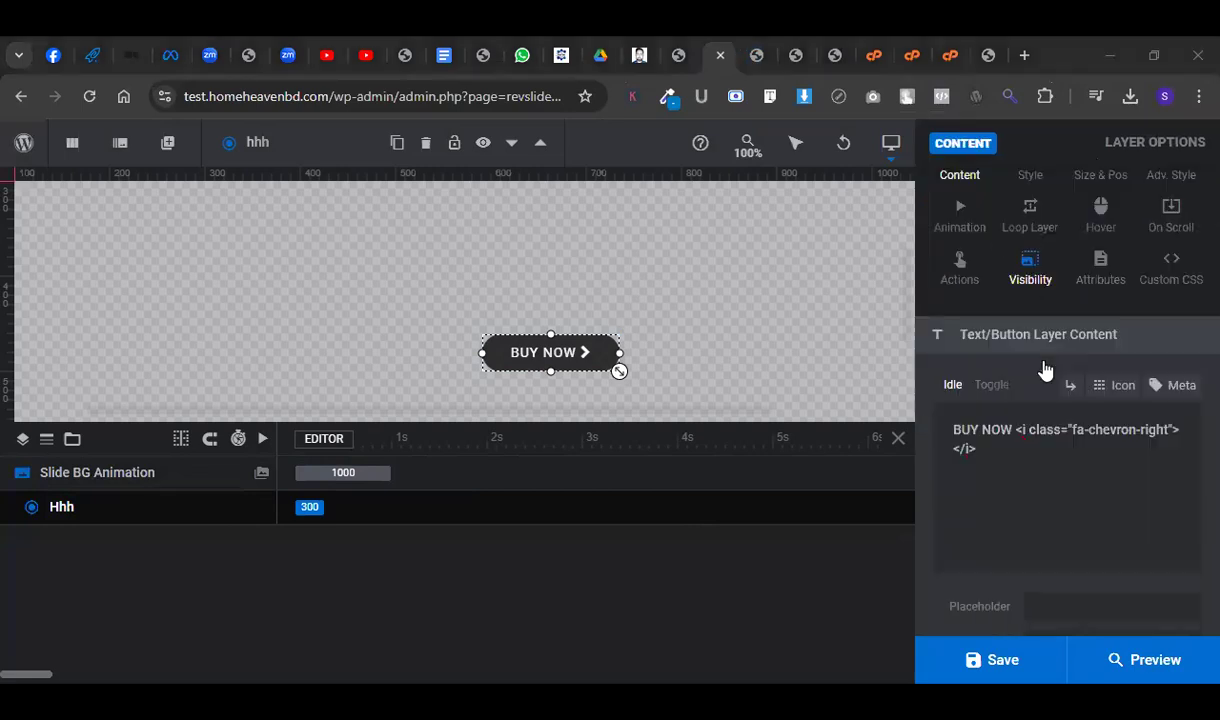
pyautogui.click(963, 282)
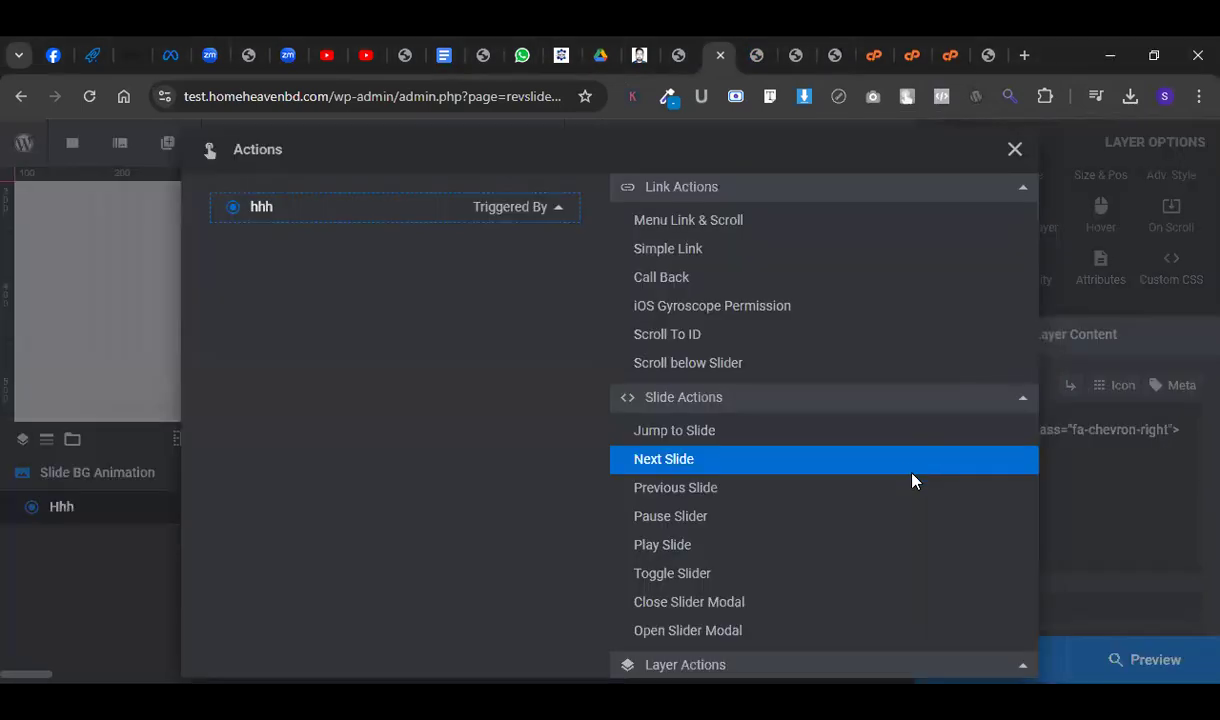
pyautogui.click(720, 254)
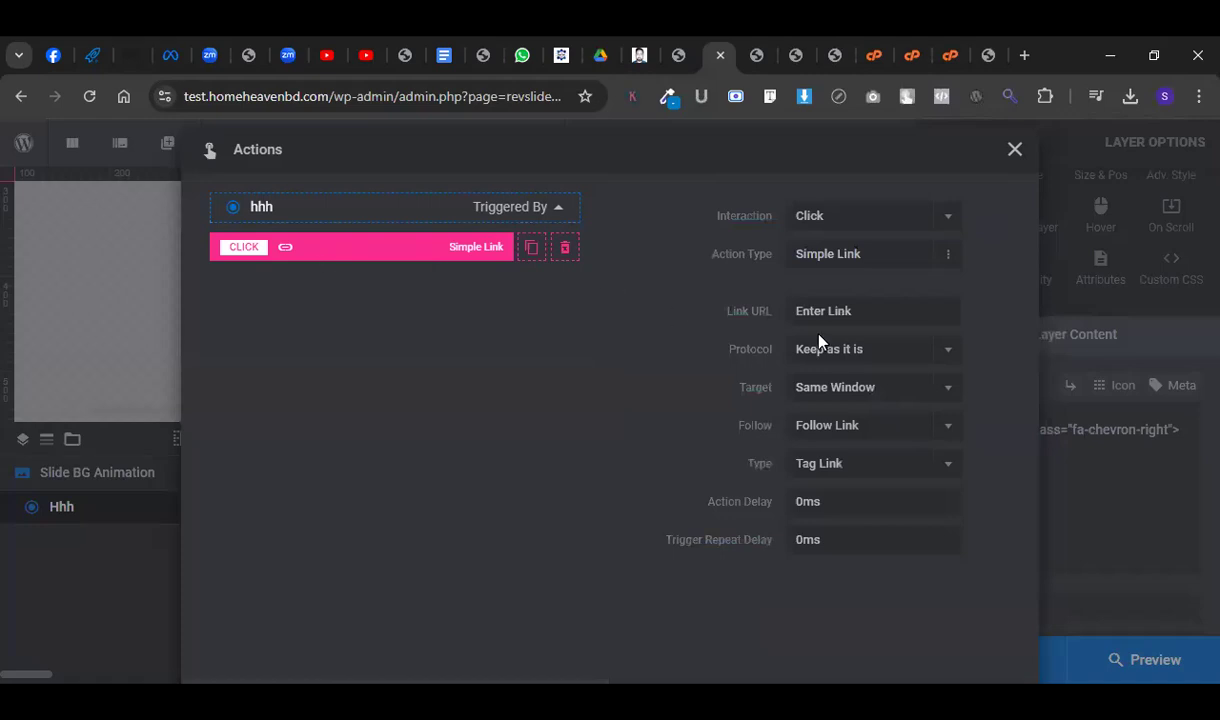
# Copy the Visit Store link address from the WordPress admin and paste it as the action's link URL, ending in ?page_id=9.
pyautogui.click(844, 310)
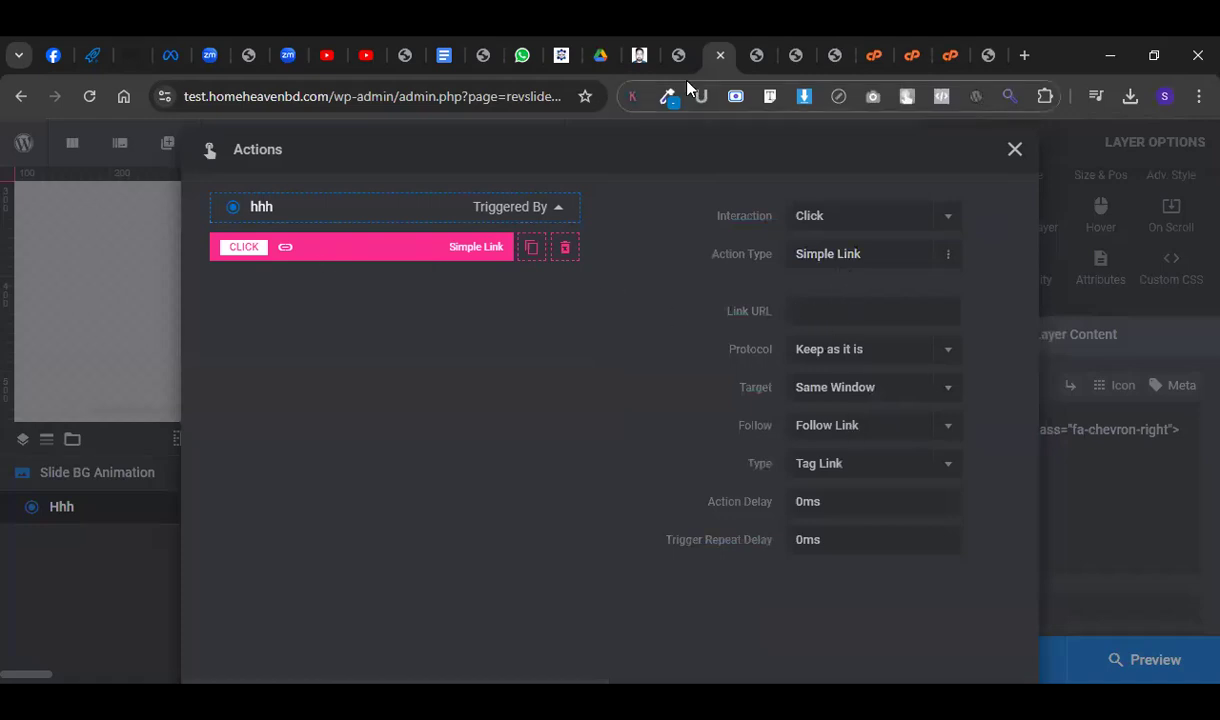
pyautogui.click(757, 52)
pyautogui.moveTo(100, 134)
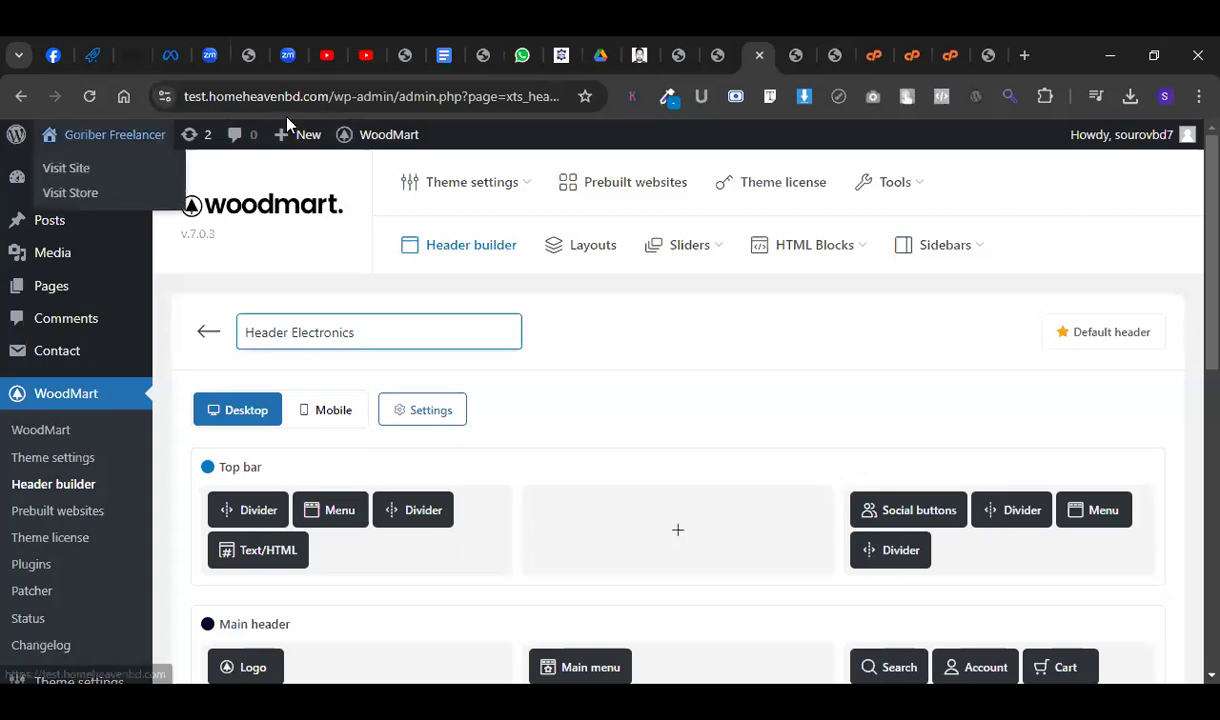
pyautogui.rightClick(84, 192)
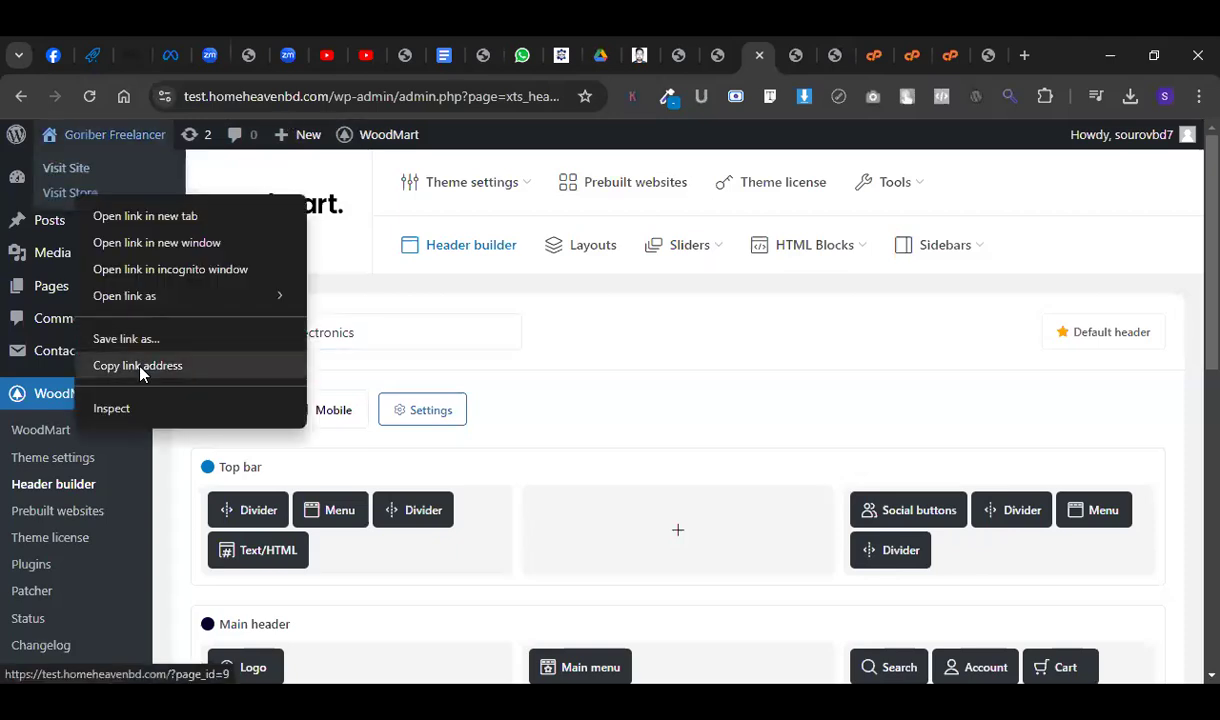
pyautogui.click(718, 55)
pyautogui.click(830, 311)
pyautogui.rightClick(830, 311)
pyautogui.click(905, 496)
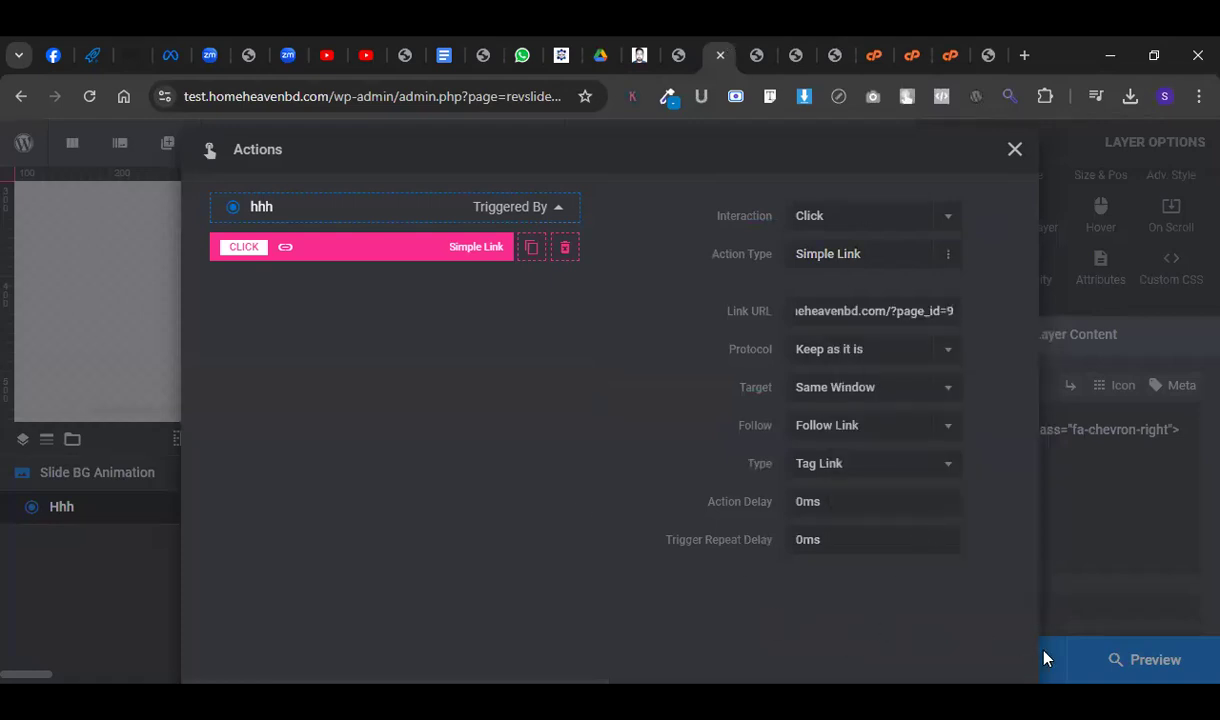
pyautogui.click(945, 637)
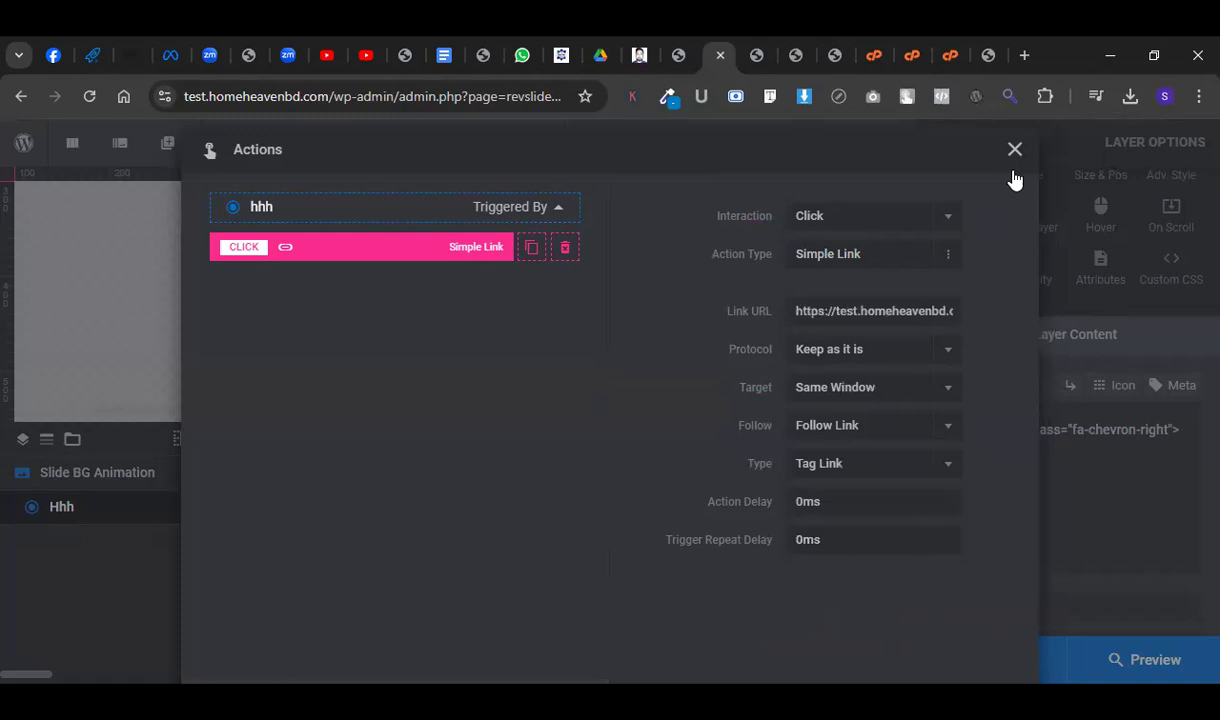
pyautogui.moveTo(918, 124); pyautogui.dragTo(897, 53)
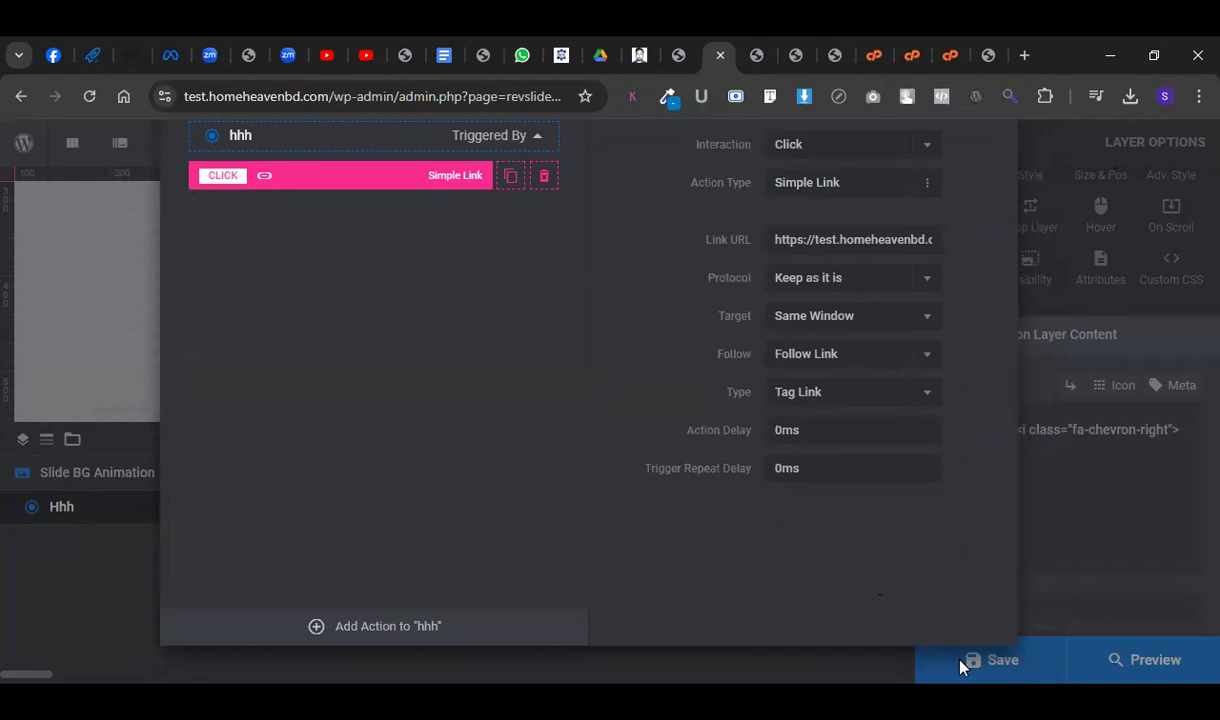
pyautogui.click(403, 630)
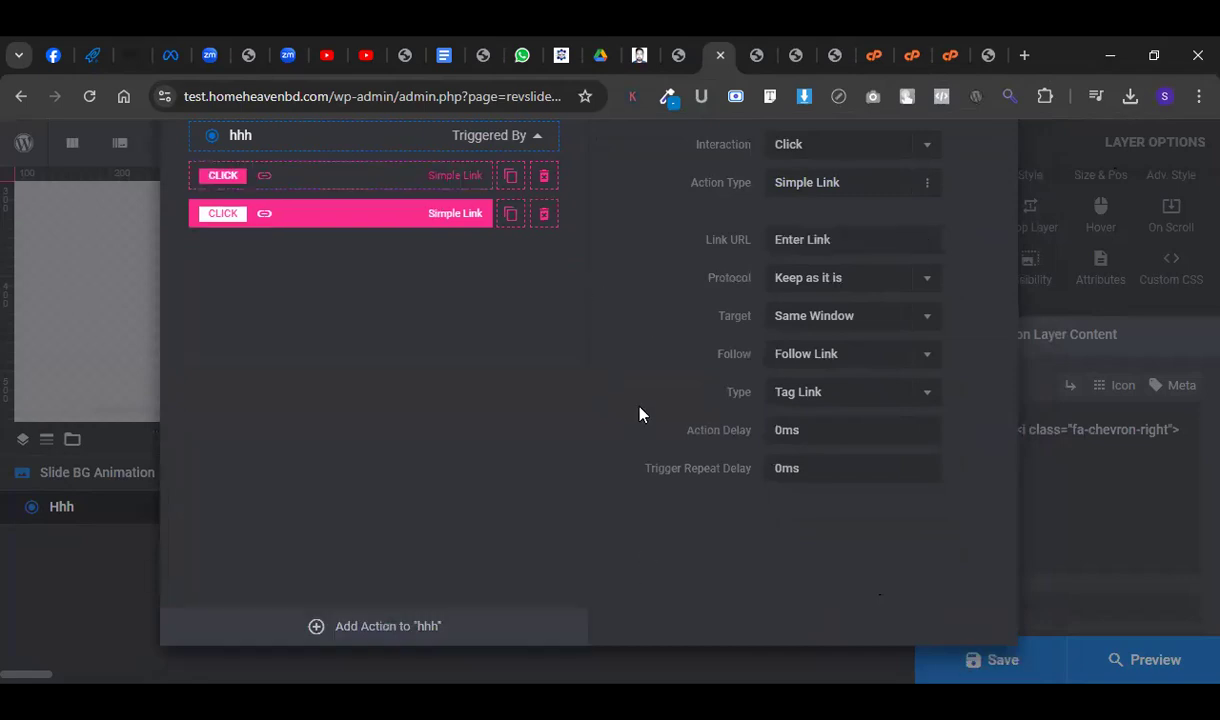
pyautogui.click(543, 213)
pyautogui.moveTo(978, 278); pyautogui.dragTo(626, 307)
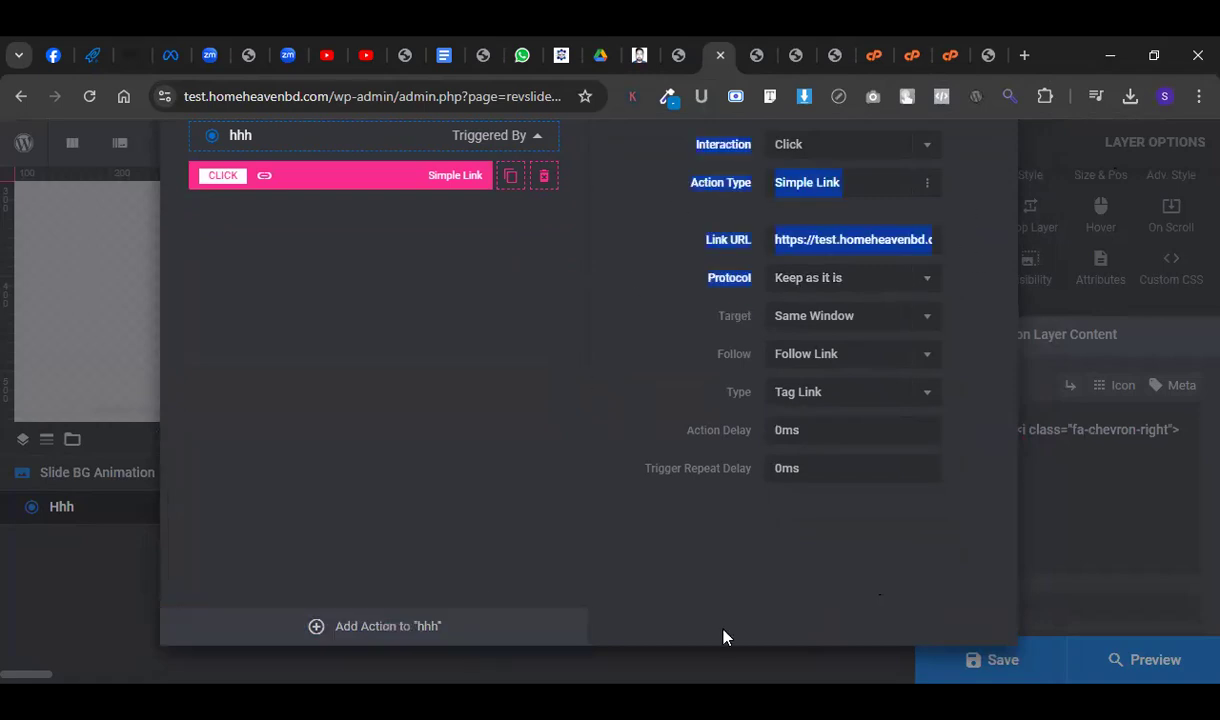
pyautogui.click(726, 541)
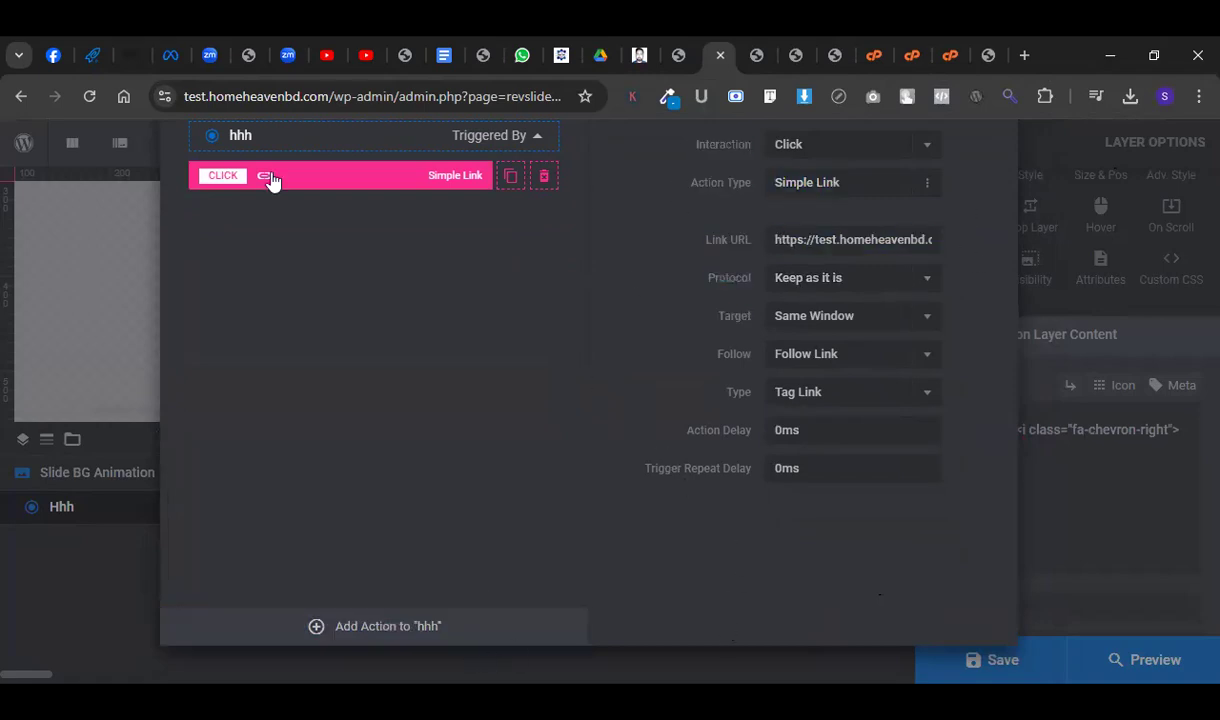
pyautogui.tripleClick(226, 240)
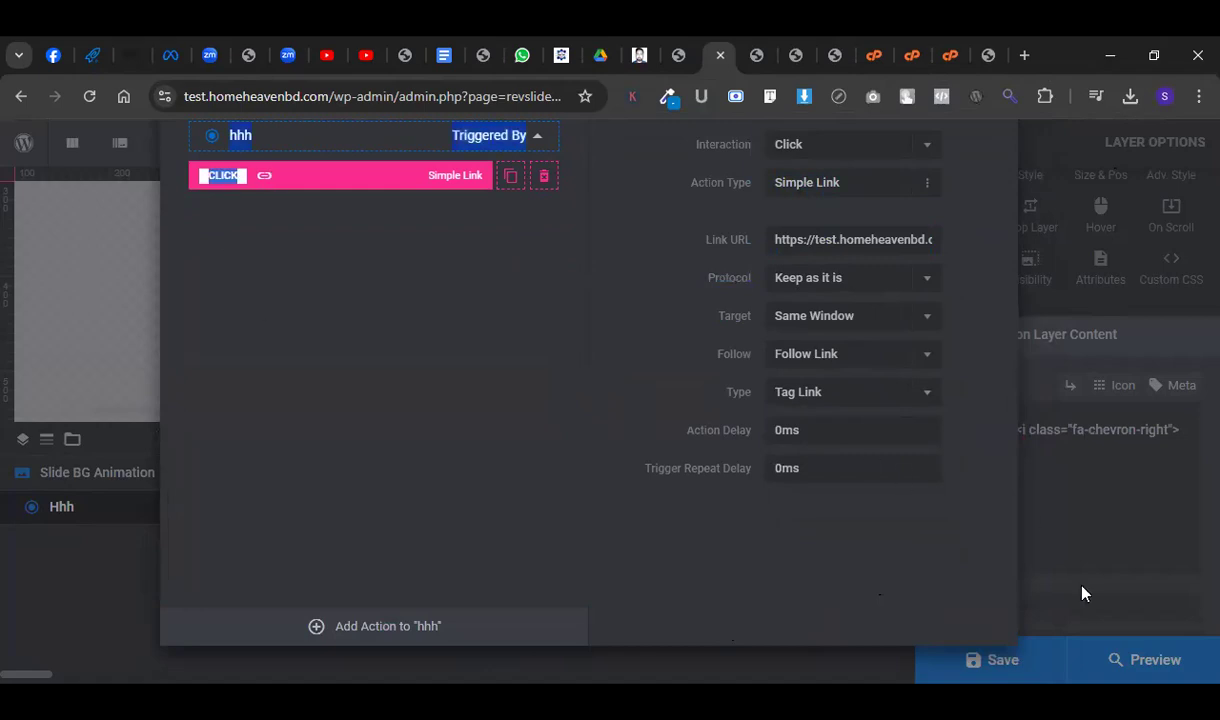
# Set the browser zoom to 90%, close the button's Actions dialog and reopen it to review the link action.
pyautogui.click(1198, 96)
pyautogui.click(1070, 490)
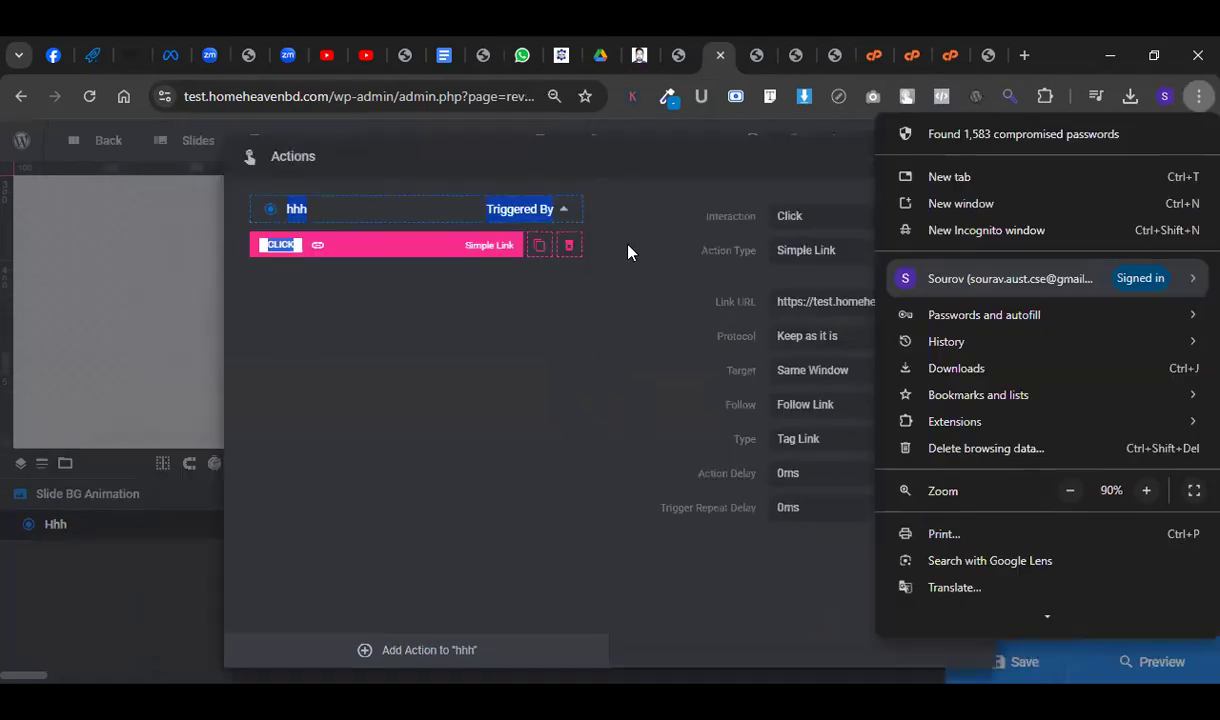
pyautogui.click(634, 241)
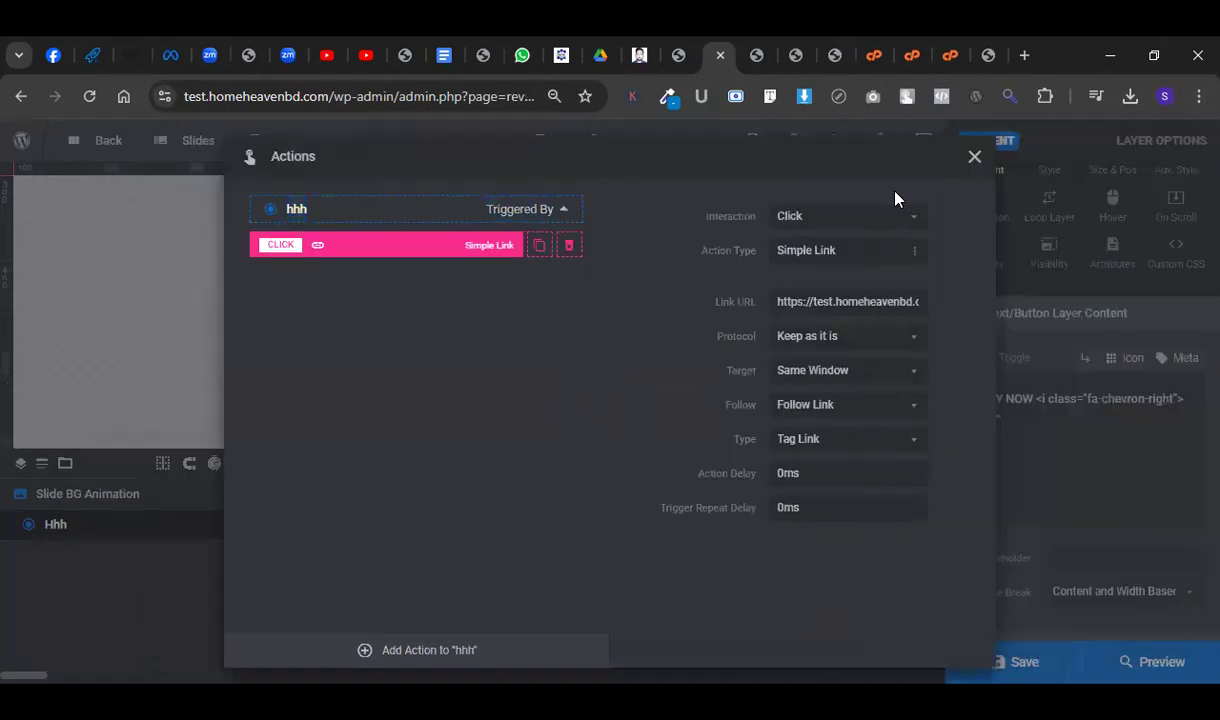
pyautogui.click(974, 158)
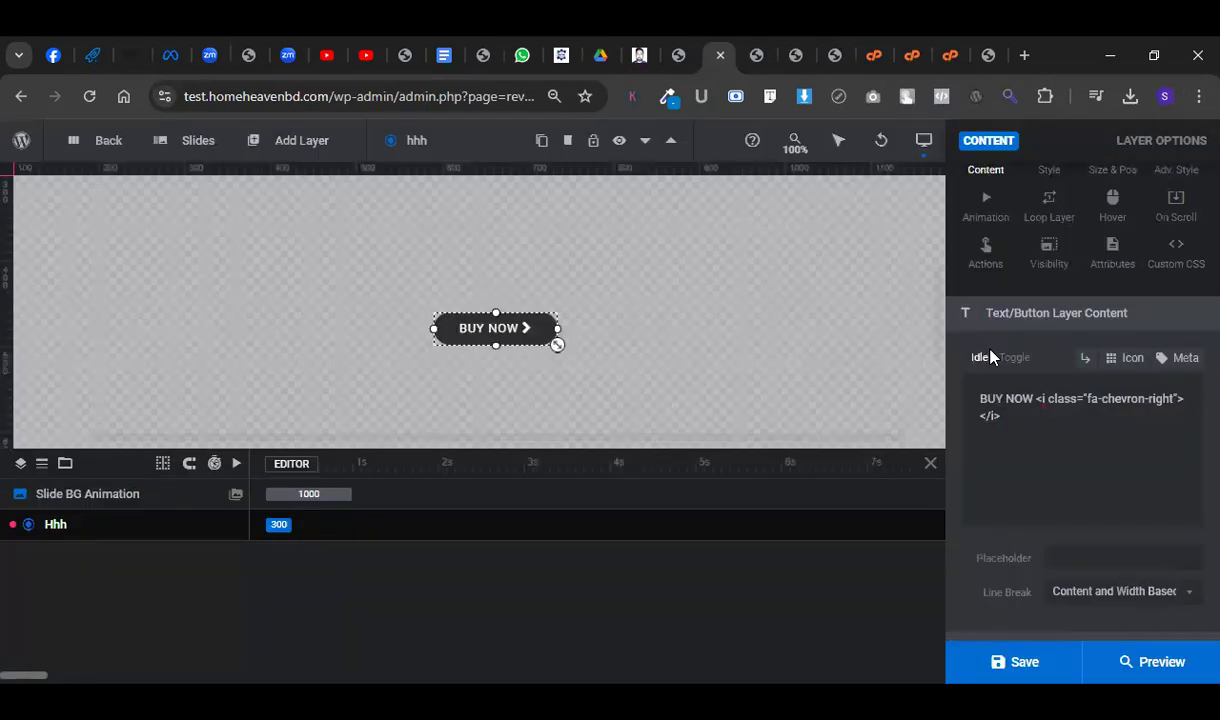
pyautogui.click(1000, 245)
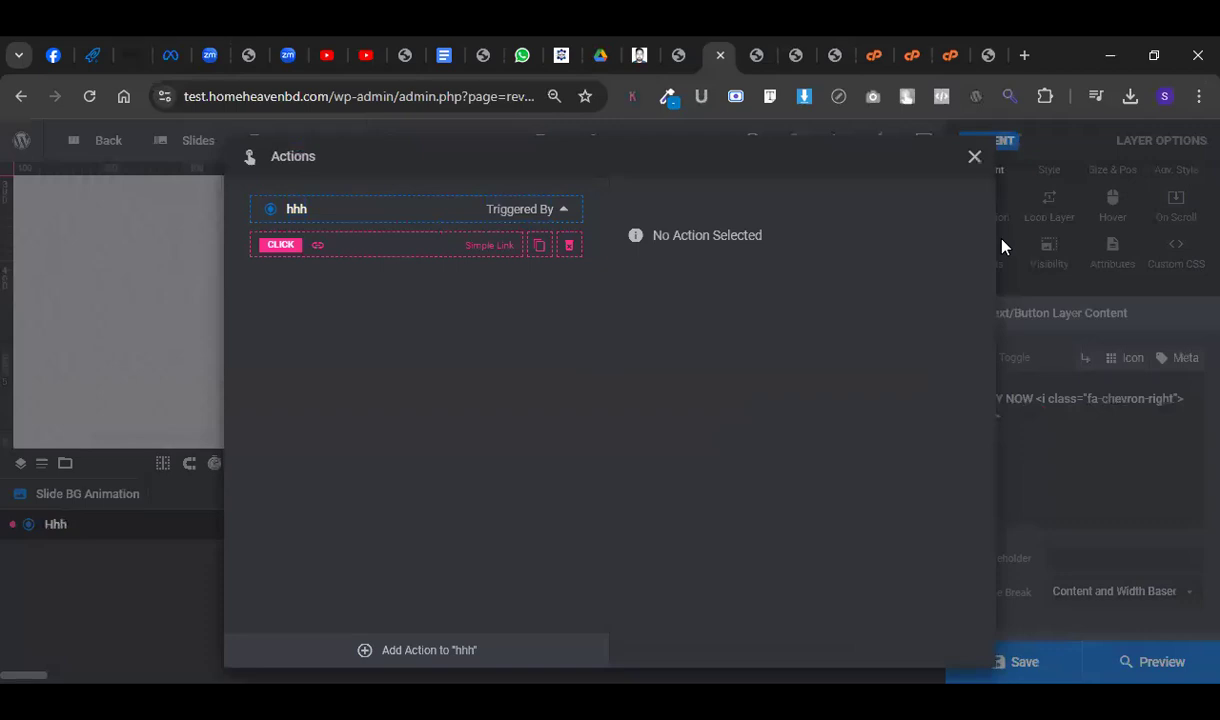
# Check the BUY NOW button's Simple Link action settings, close the Actions dialog and save the slide.
pyautogui.click(461, 263)
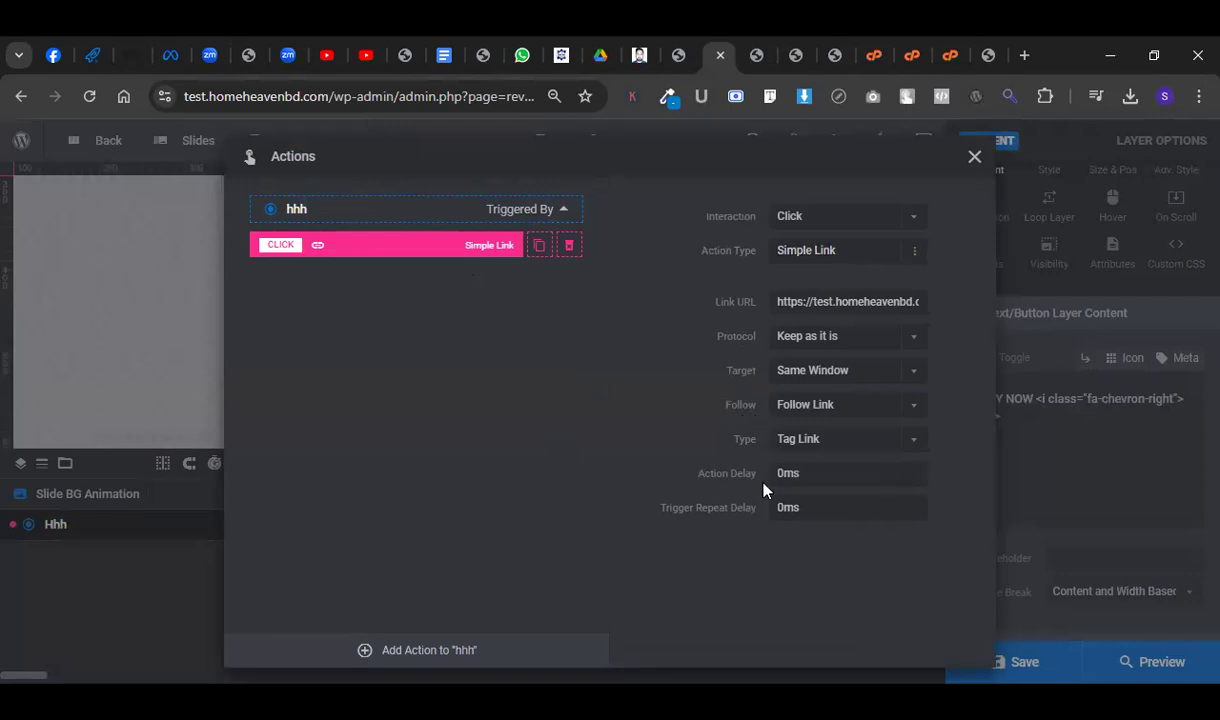
pyautogui.click(974, 156)
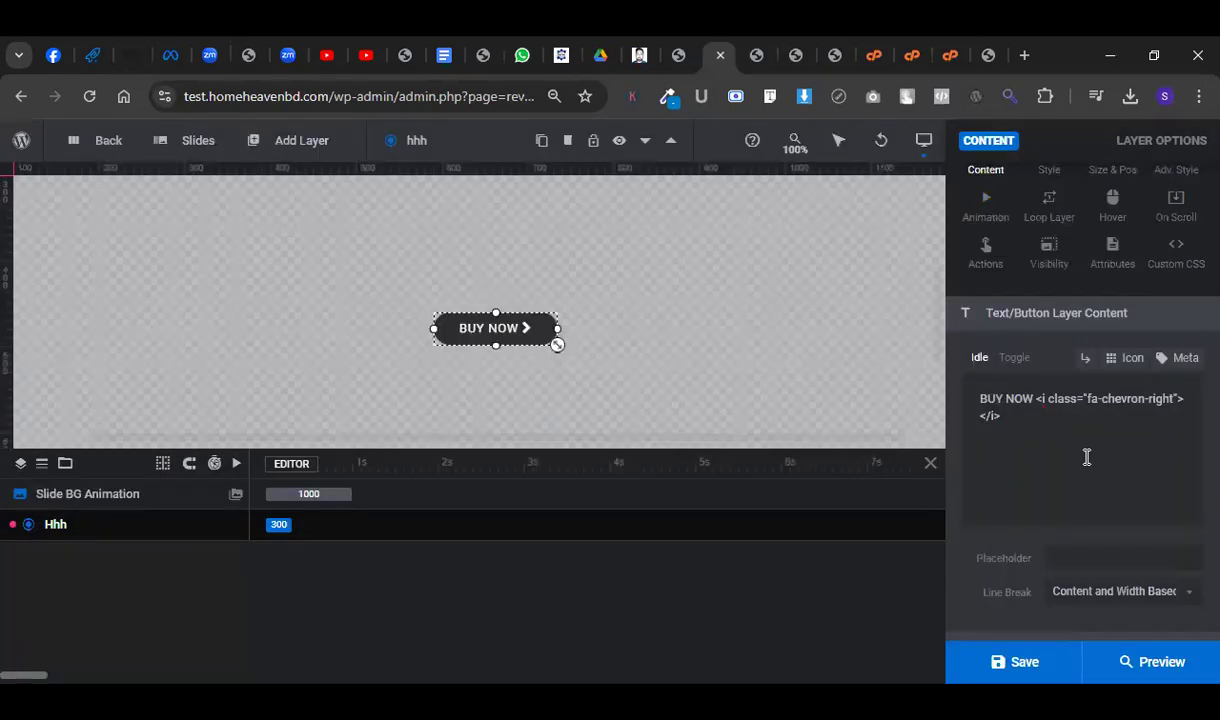
pyautogui.hotkey('ctrl', 's')
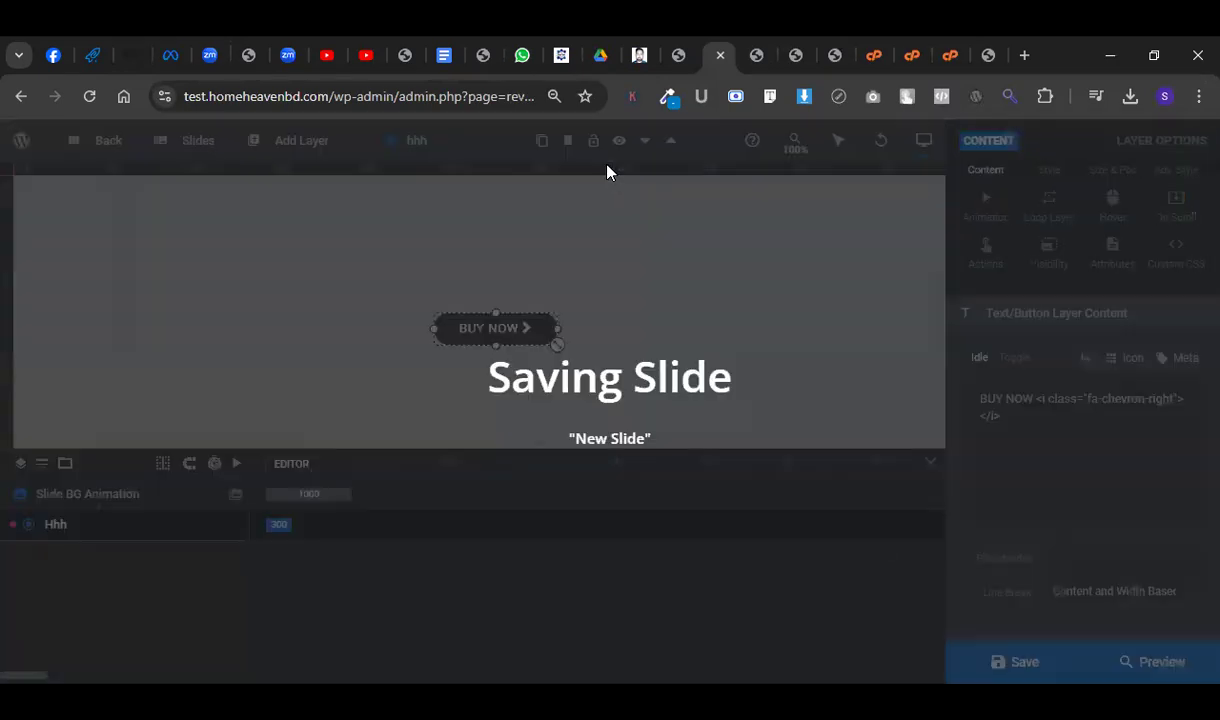
# Open the store homepage from the WordPress admin in a new tab and test the BUY NOW button's link.
pyautogui.click(566, 50)
pyautogui.click(637, 50)
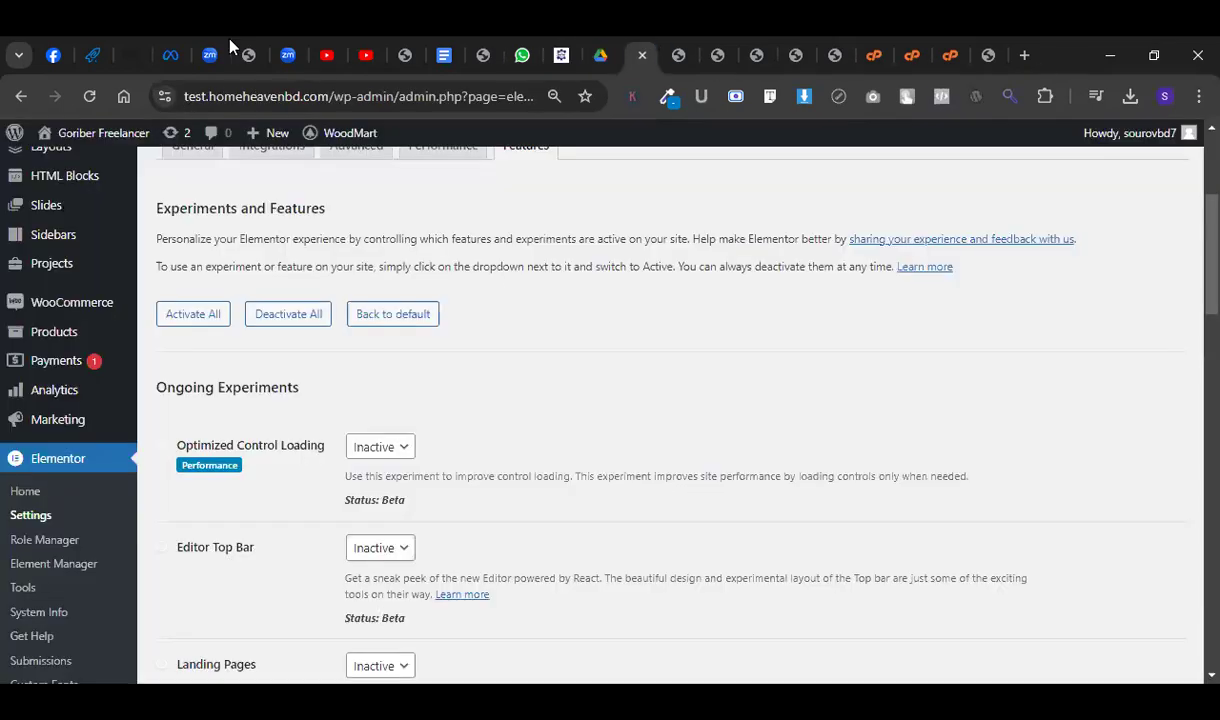
pyautogui.moveTo(100, 133)
pyautogui.middleClick(63, 186)
pyautogui.click(645, 55)
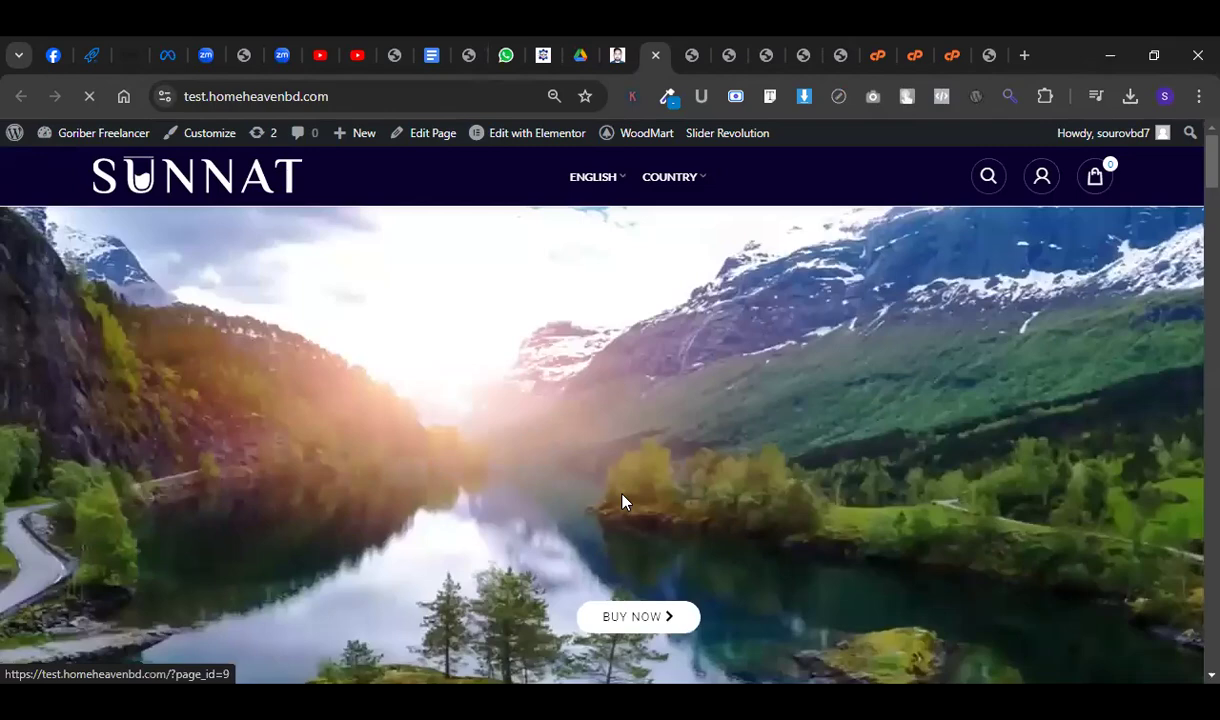
pyautogui.scroll(-3, 628, 580)
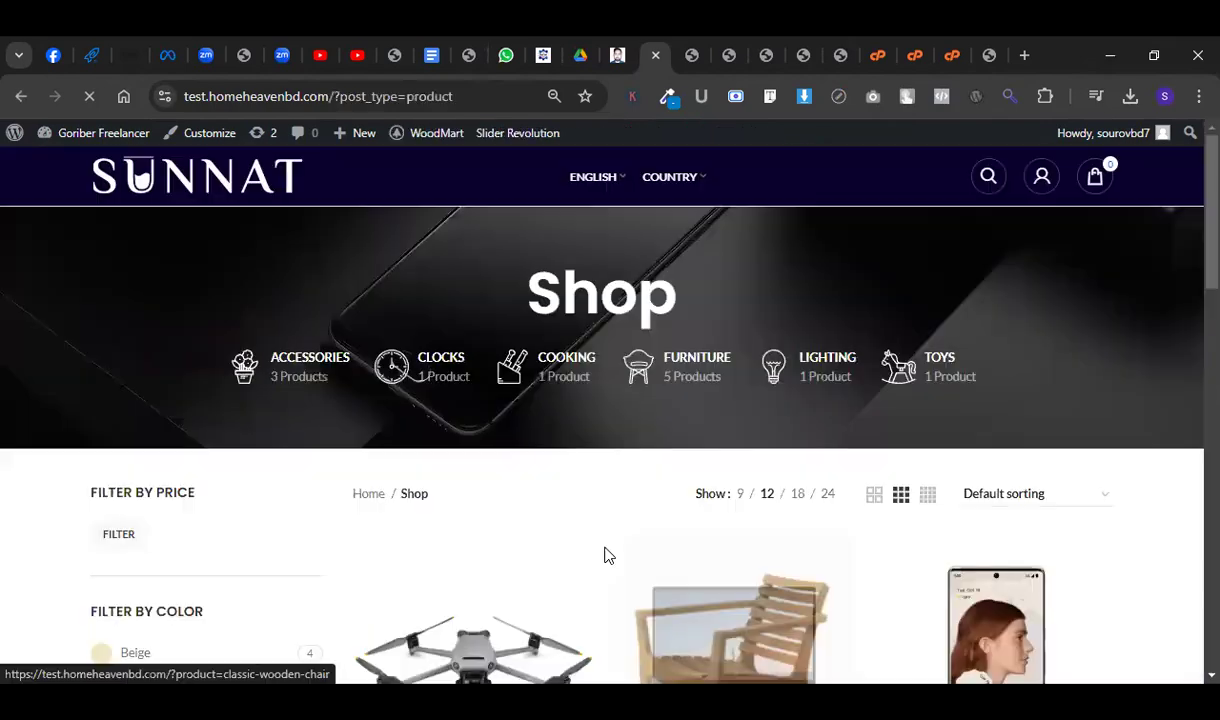
# In the WordPress admin, set the site's permalink structure to Post name, save it and return to the homepage.
pyautogui.click(588, 52)
pyautogui.click(545, 54)
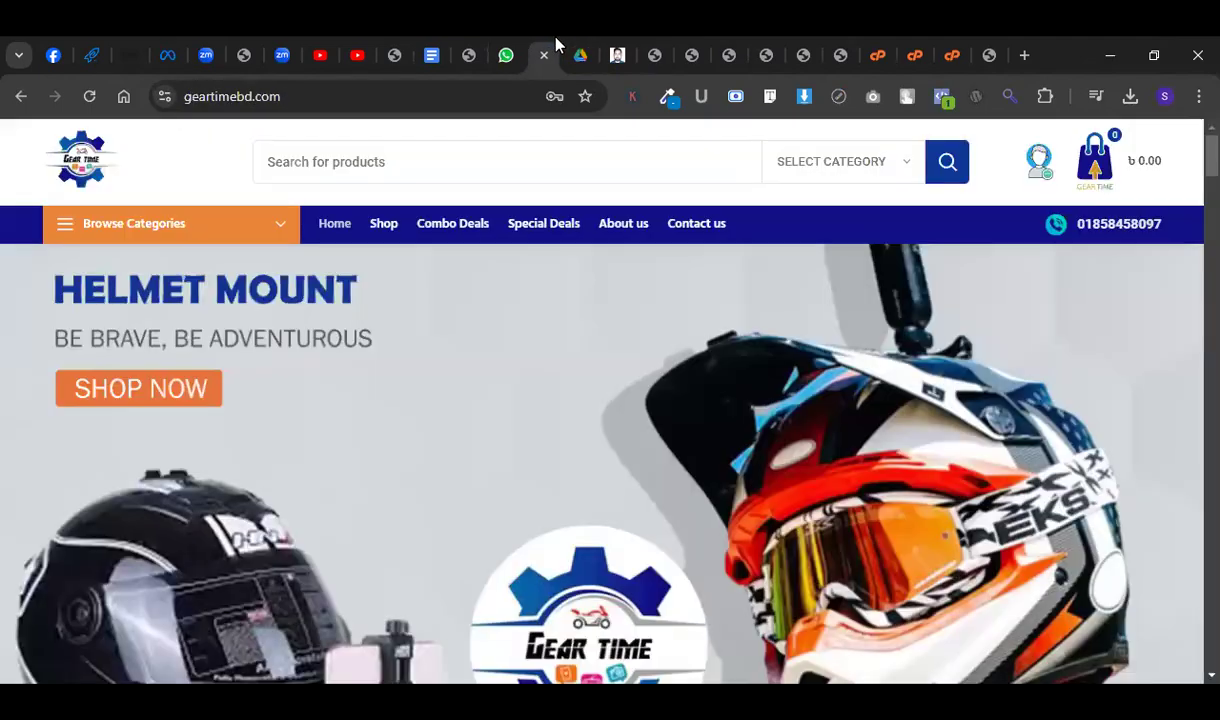
pyautogui.hotkey('ctrl', 'Tab')
pyautogui.hotkey('ctrl', 'Tab')
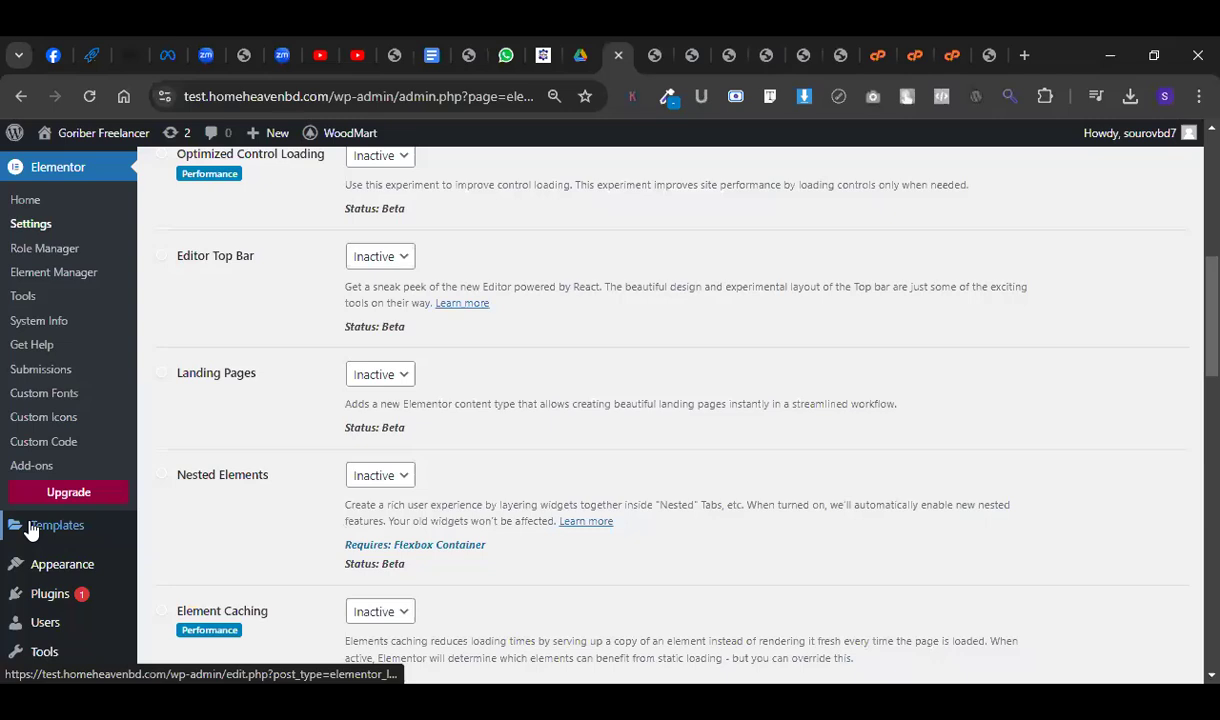
pyautogui.scroll(-2, 45, 592)
pyautogui.moveTo(68, 584)
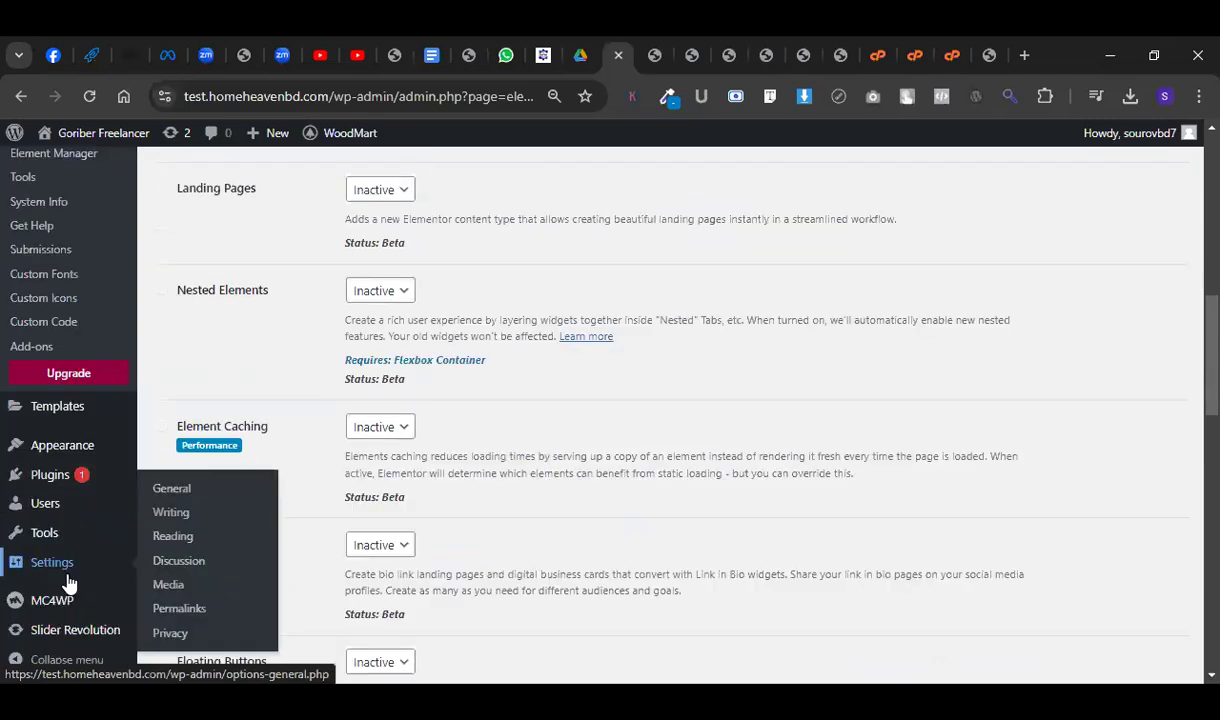
pyautogui.click(190, 609)
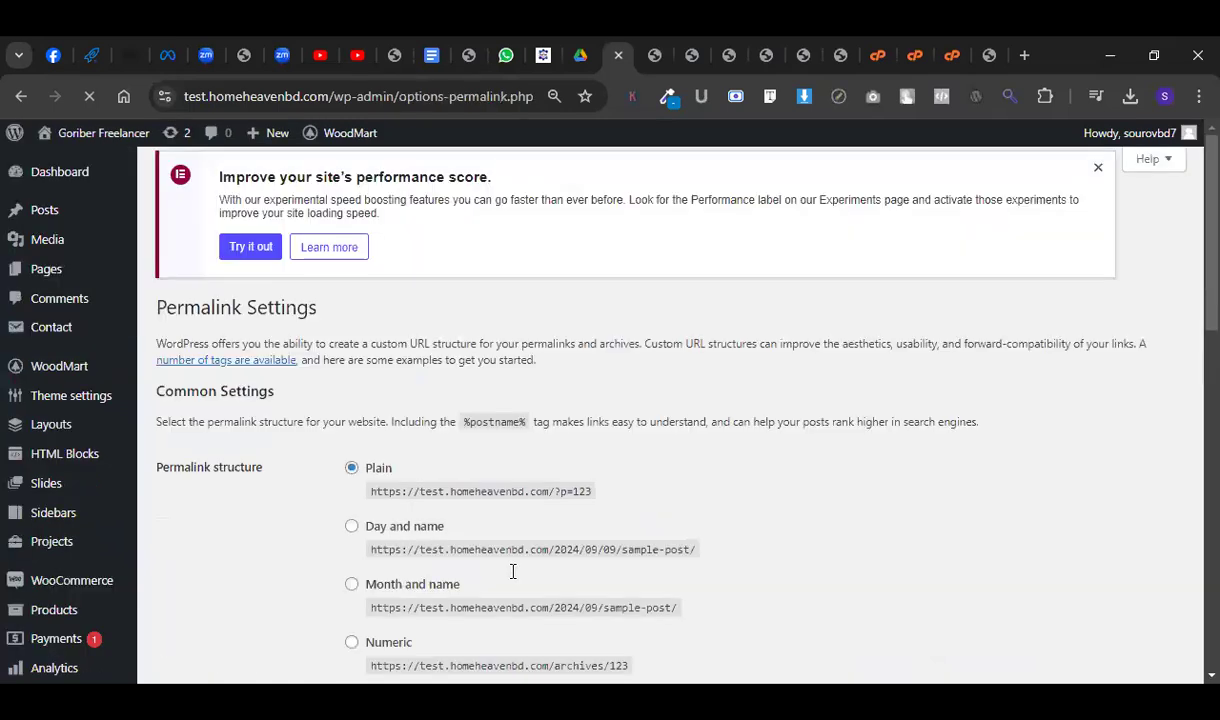
pyautogui.scroll(-3, 513, 575)
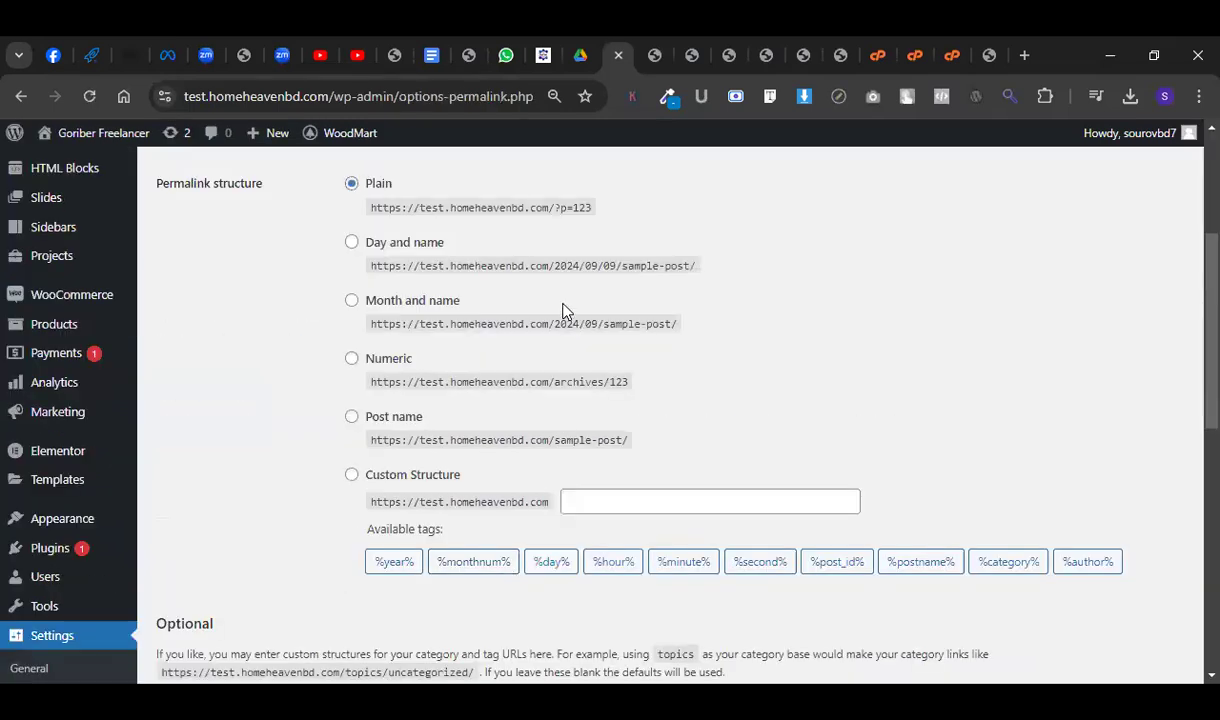
pyautogui.click(351, 416)
pyautogui.scroll(-8, 369, 512)
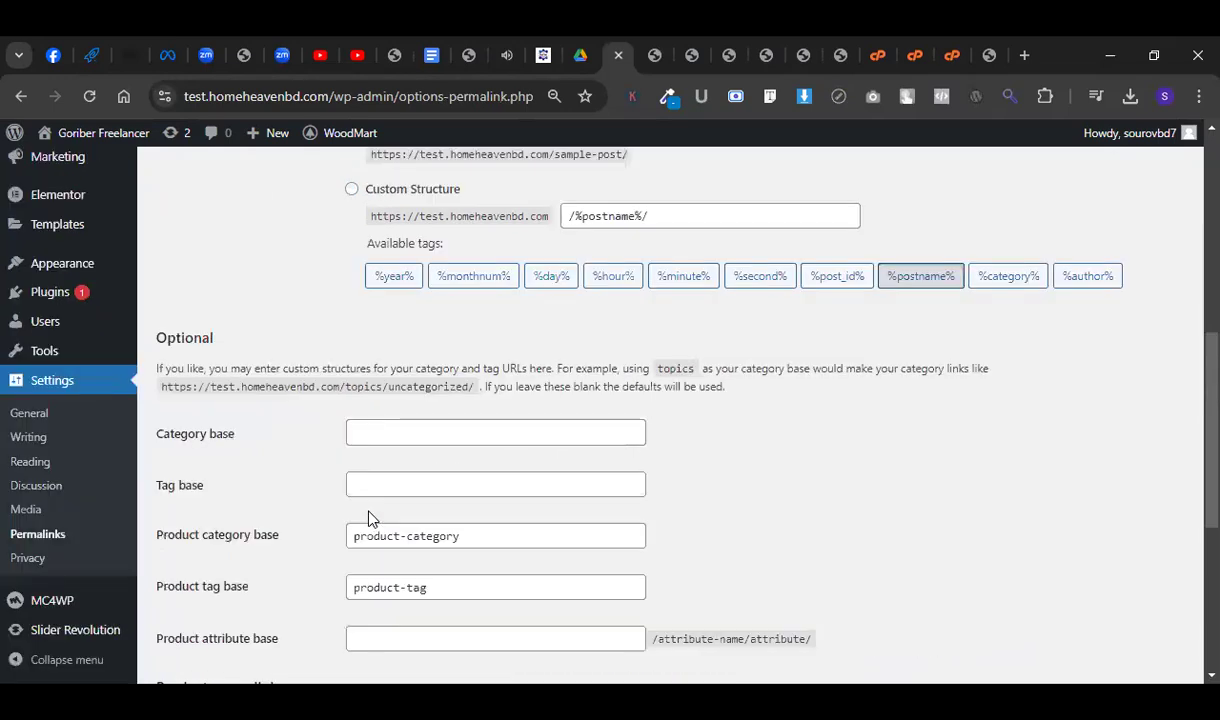
pyautogui.click(215, 595)
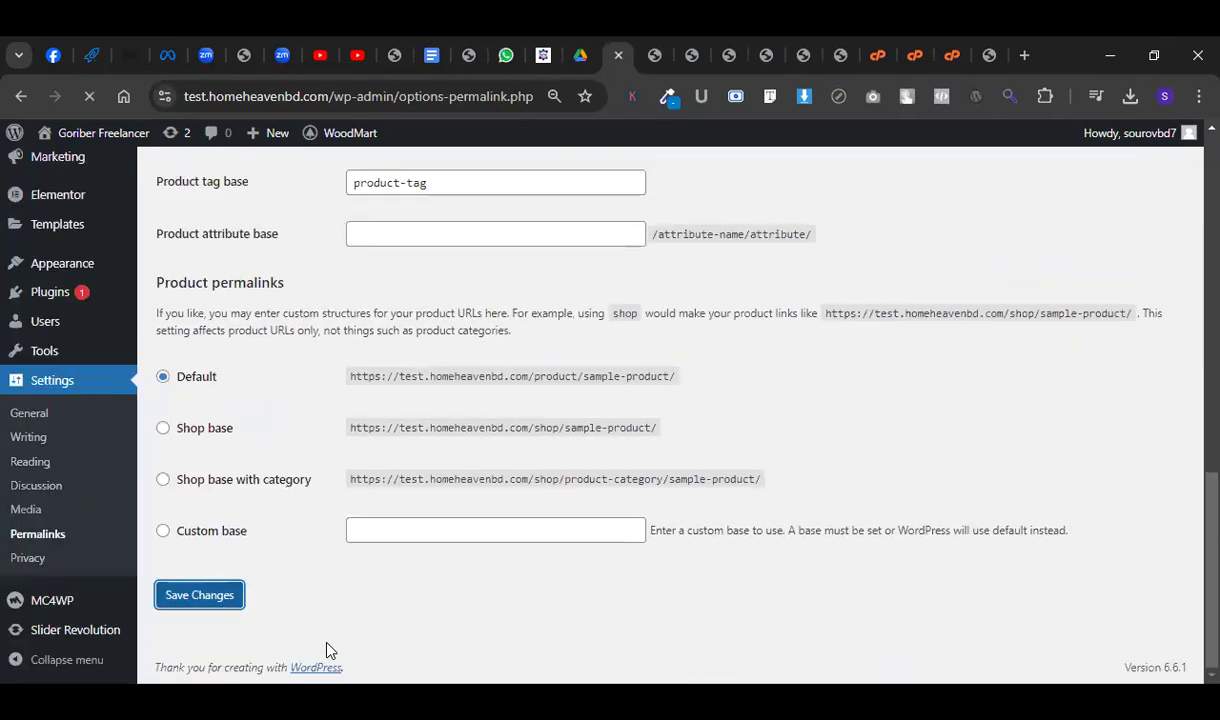
pyautogui.click(655, 55)
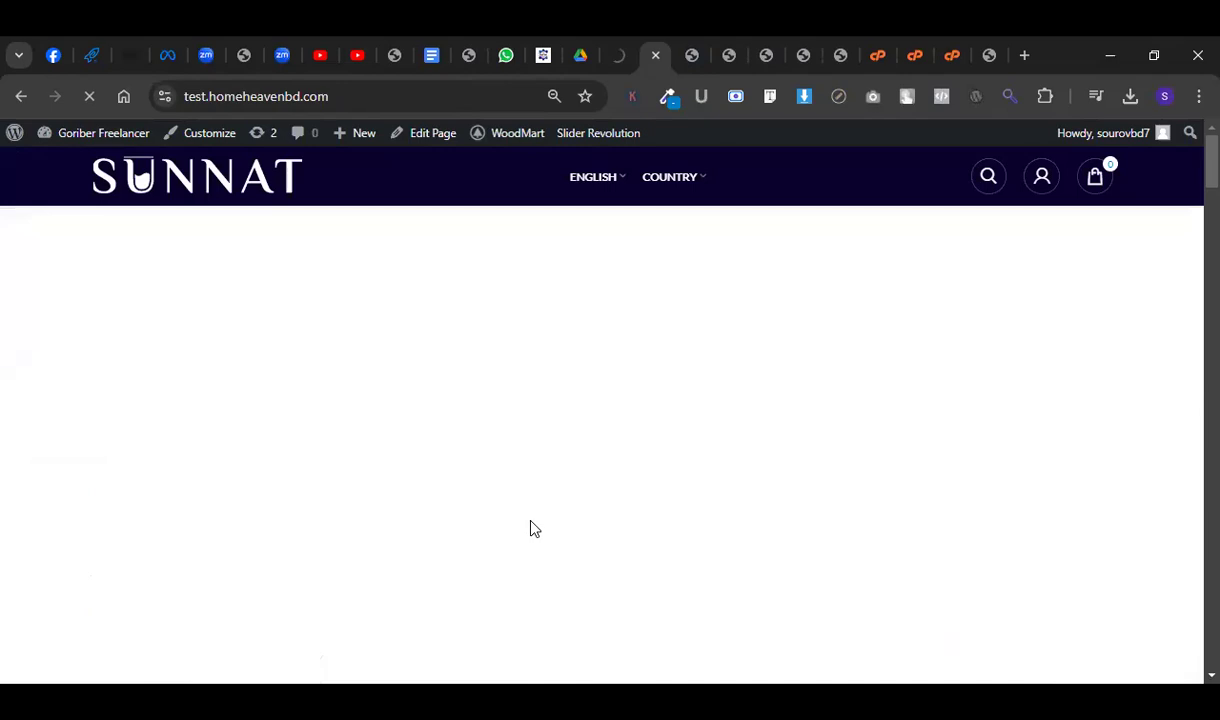
# Back in the slider editor, change the slide background's source type to Image.
pyautogui.click(700, 46)
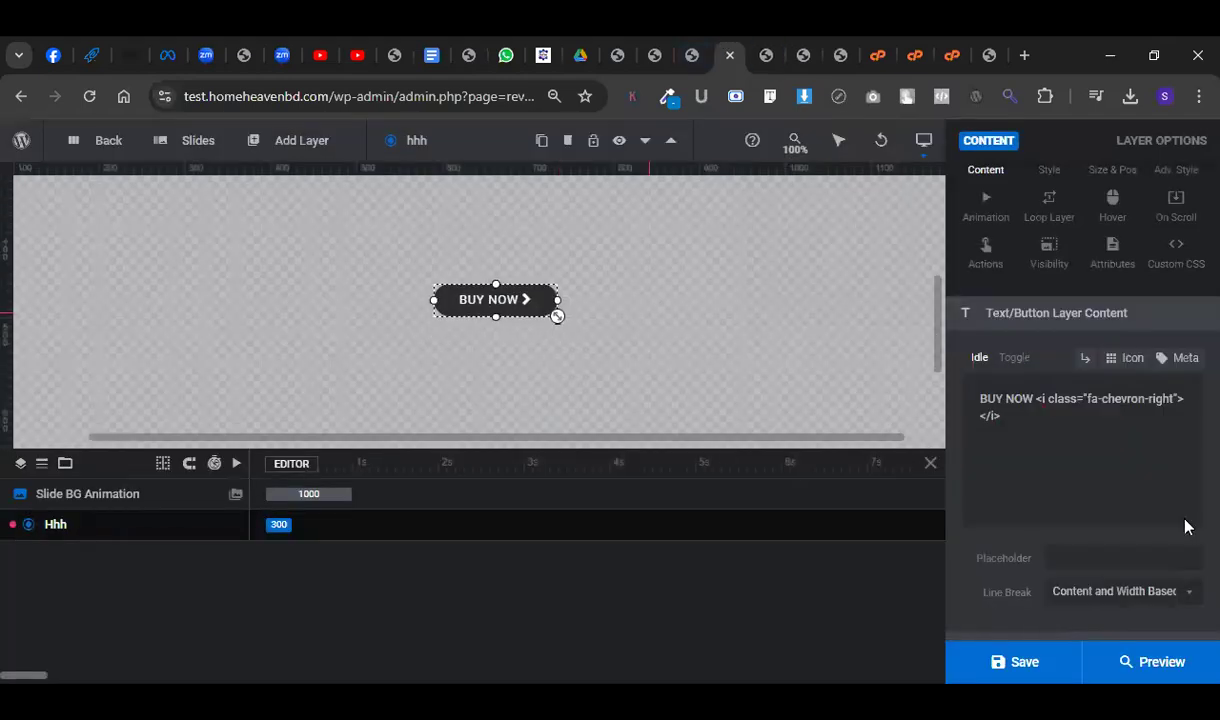
pyautogui.click(252, 515)
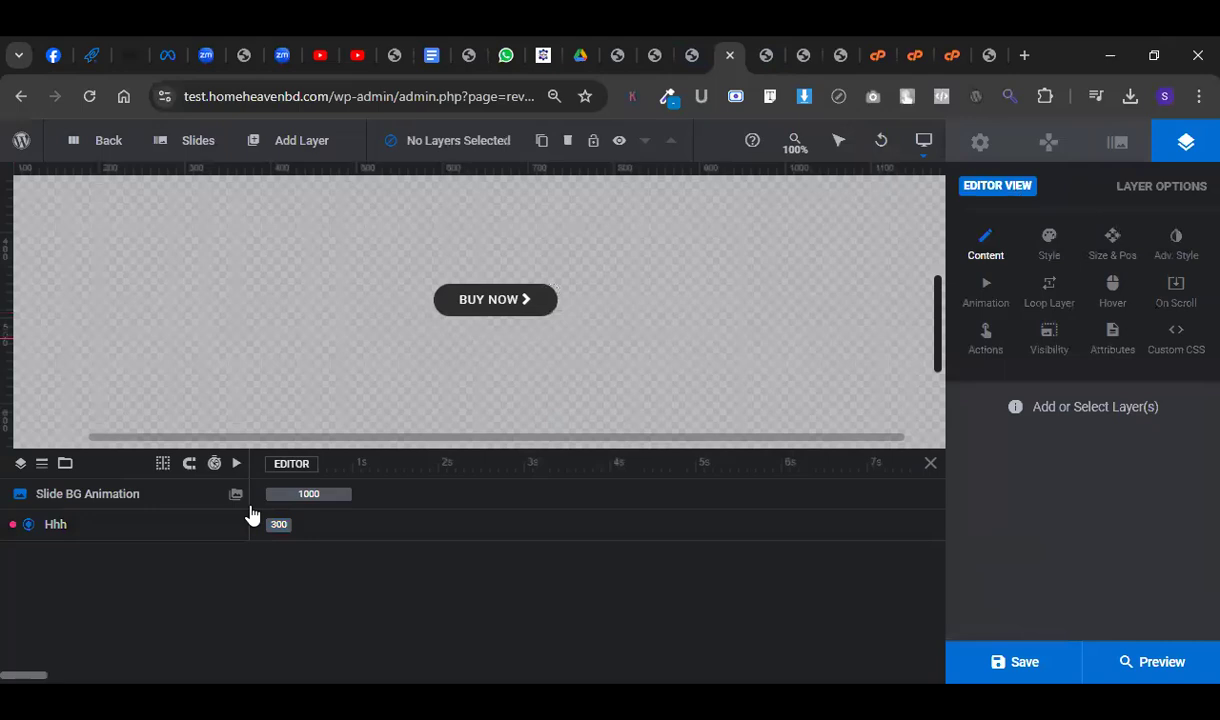
pyautogui.click(417, 494)
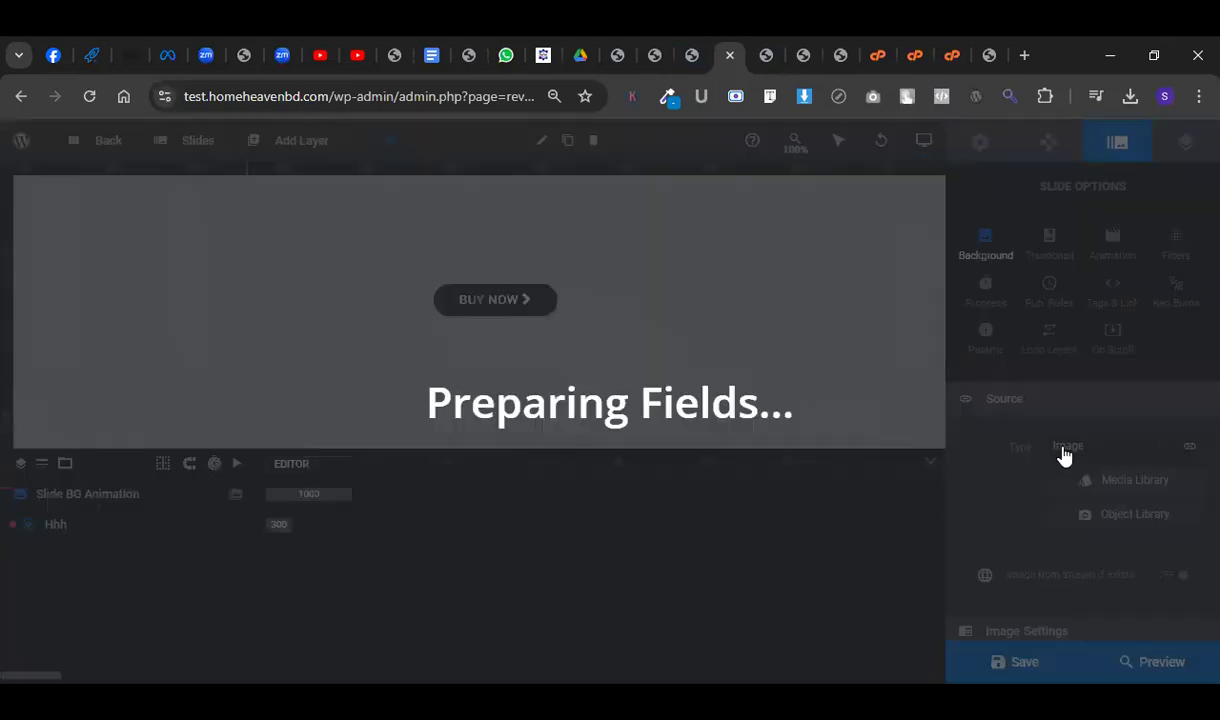
pyautogui.scroll(-1, 1080, 420)
pyautogui.click(1092, 358)
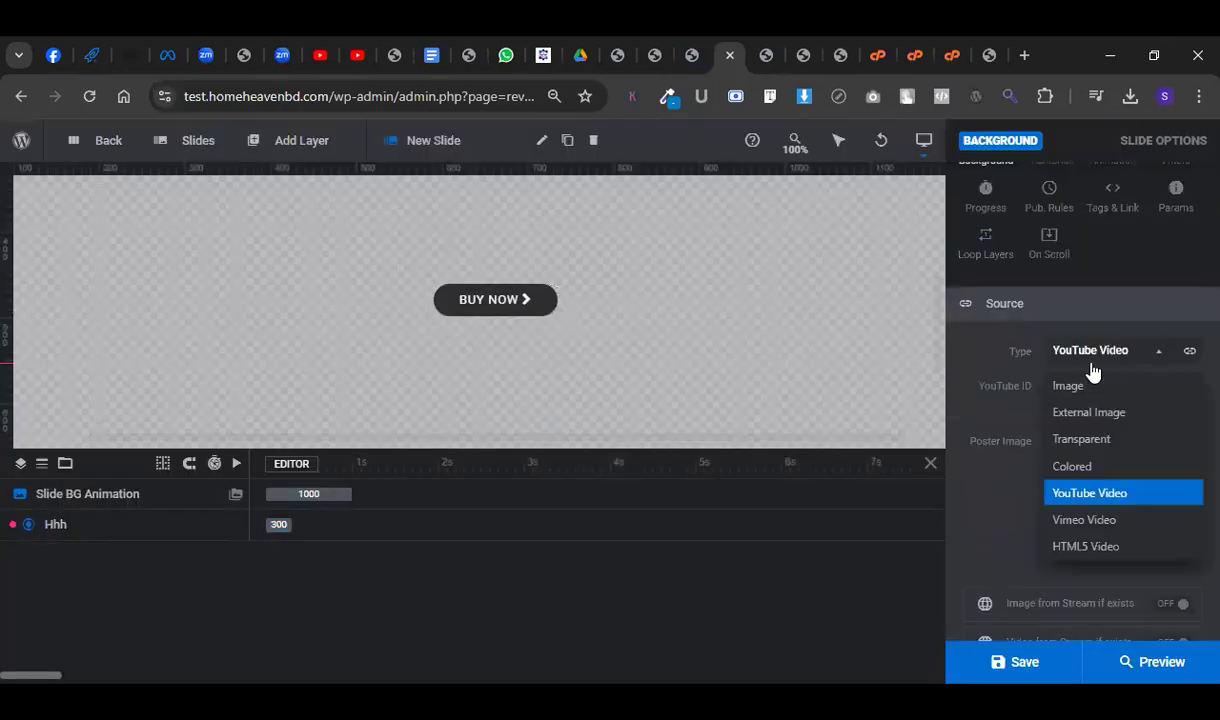
pyautogui.click(1090, 385)
pyautogui.click(1070, 392)
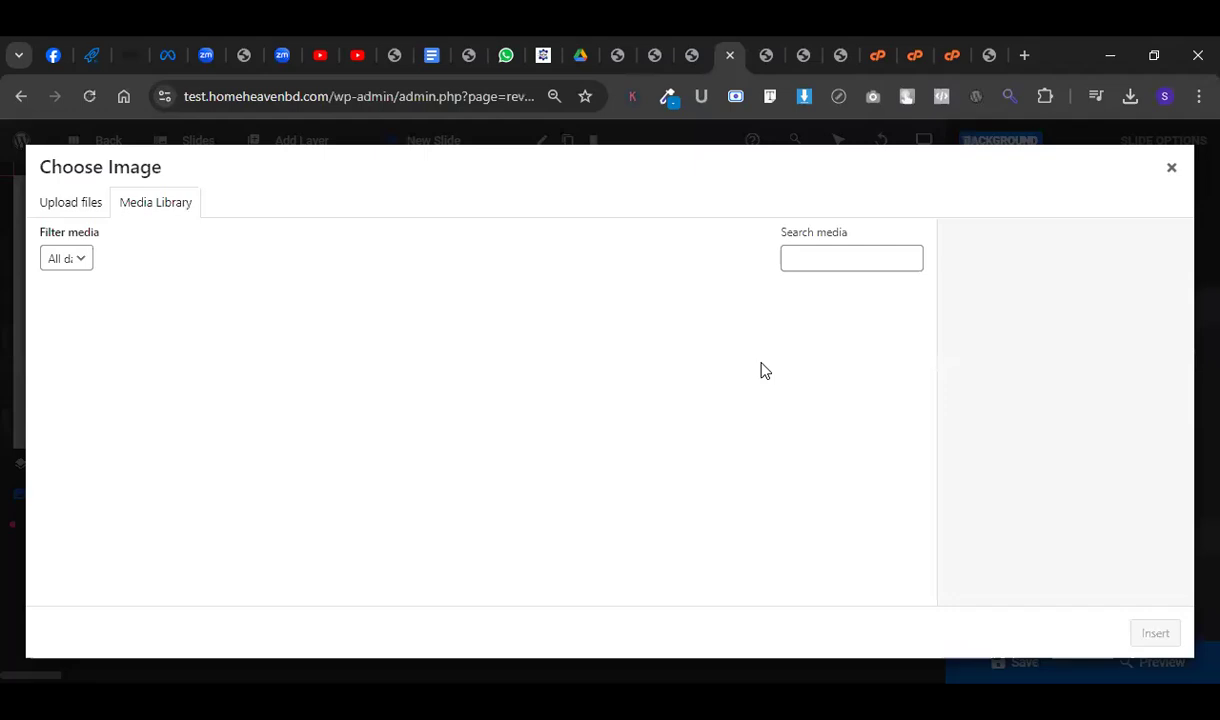
pyautogui.click(100, 203)
pyautogui.click(605, 432)
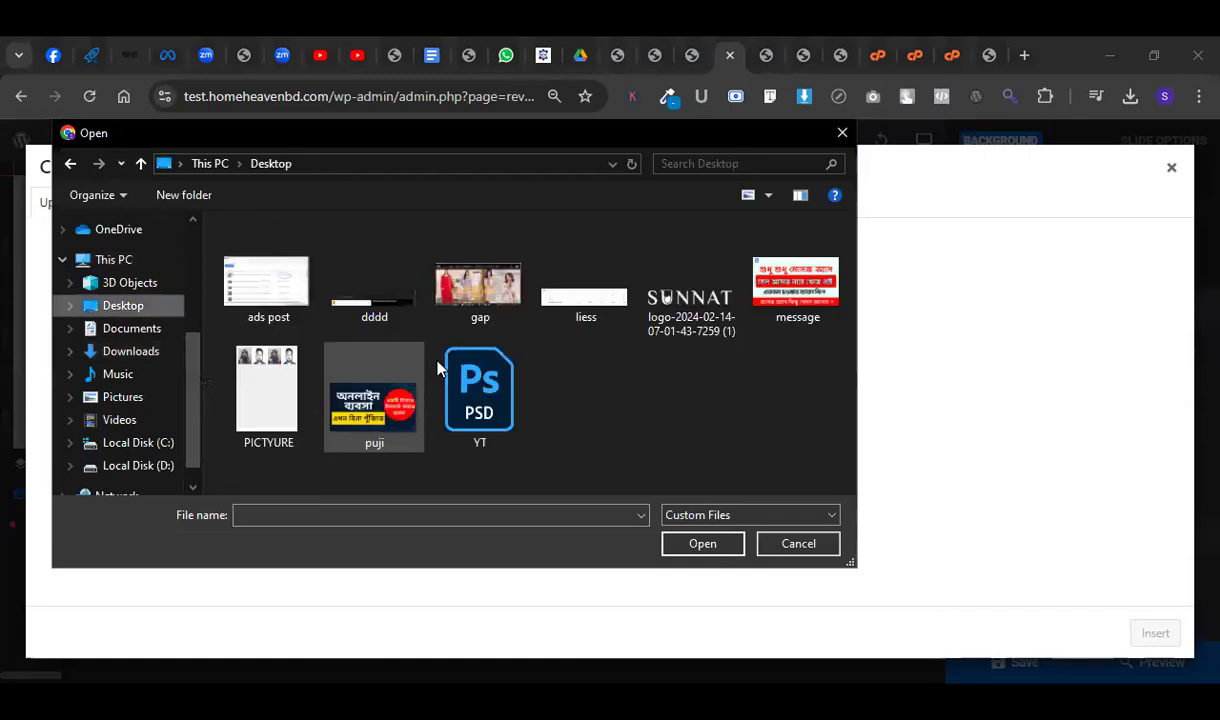
pyautogui.click(479, 295)
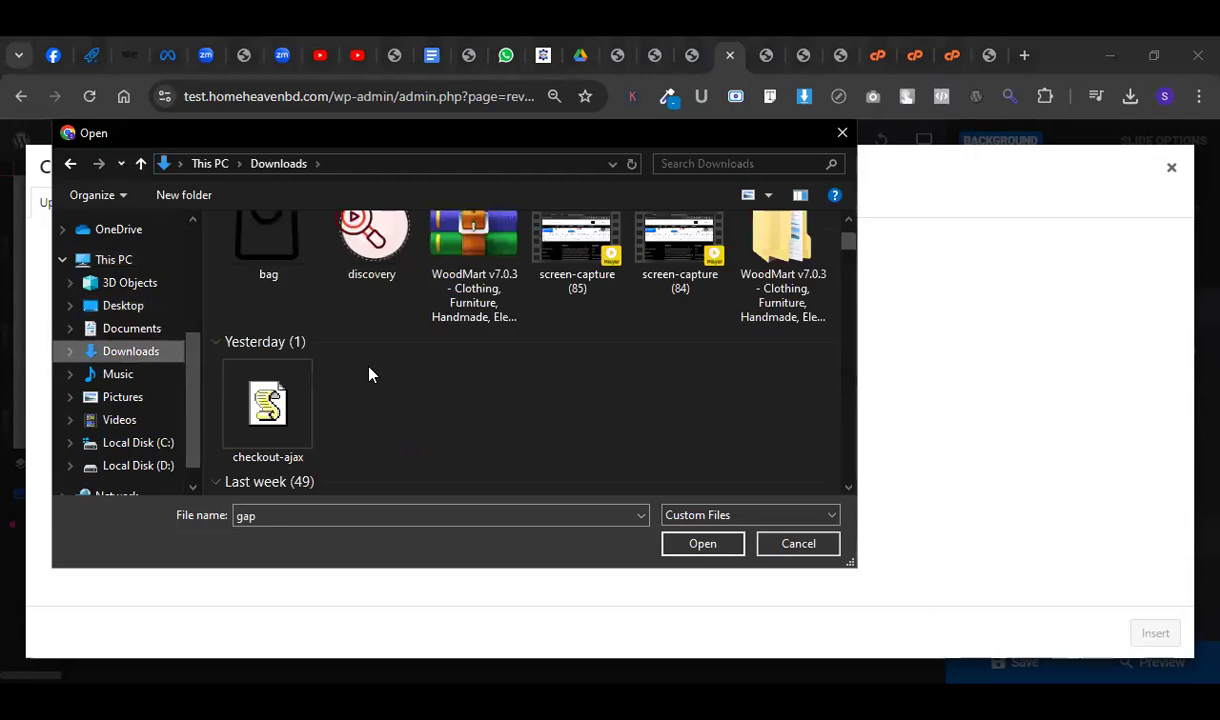
pyautogui.scroll(-3, 369, 374)
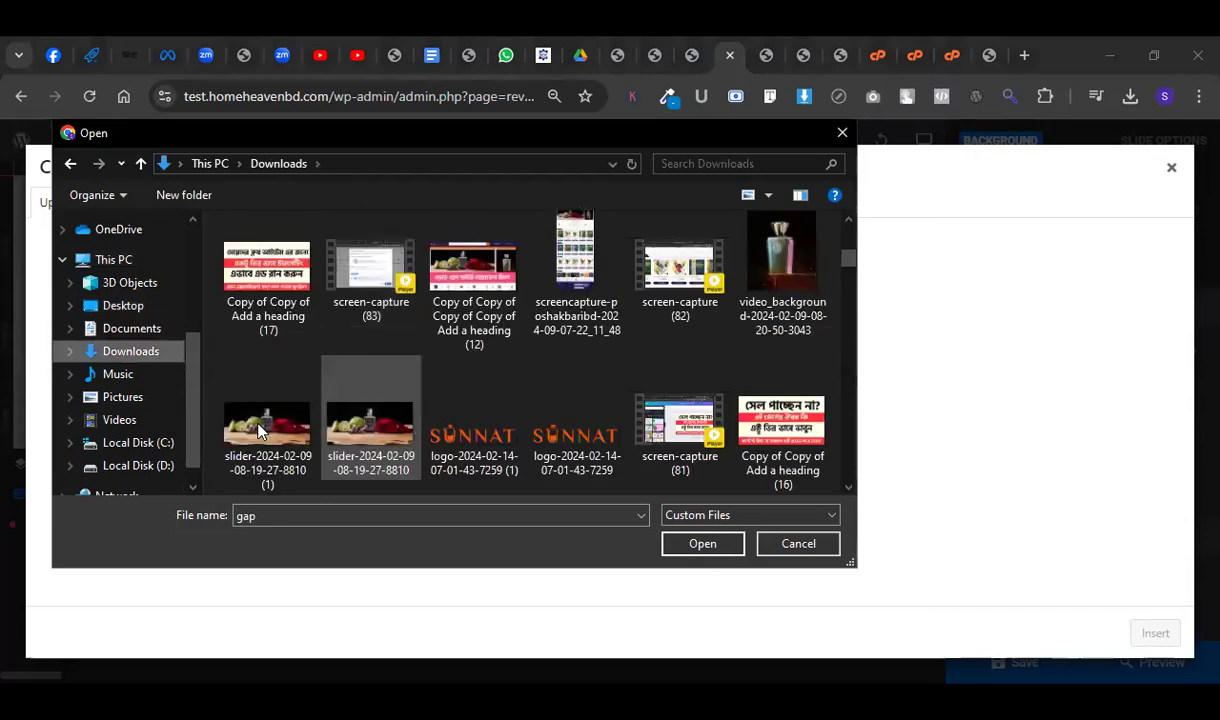
pyautogui.click(706, 561)
pyautogui.click(703, 544)
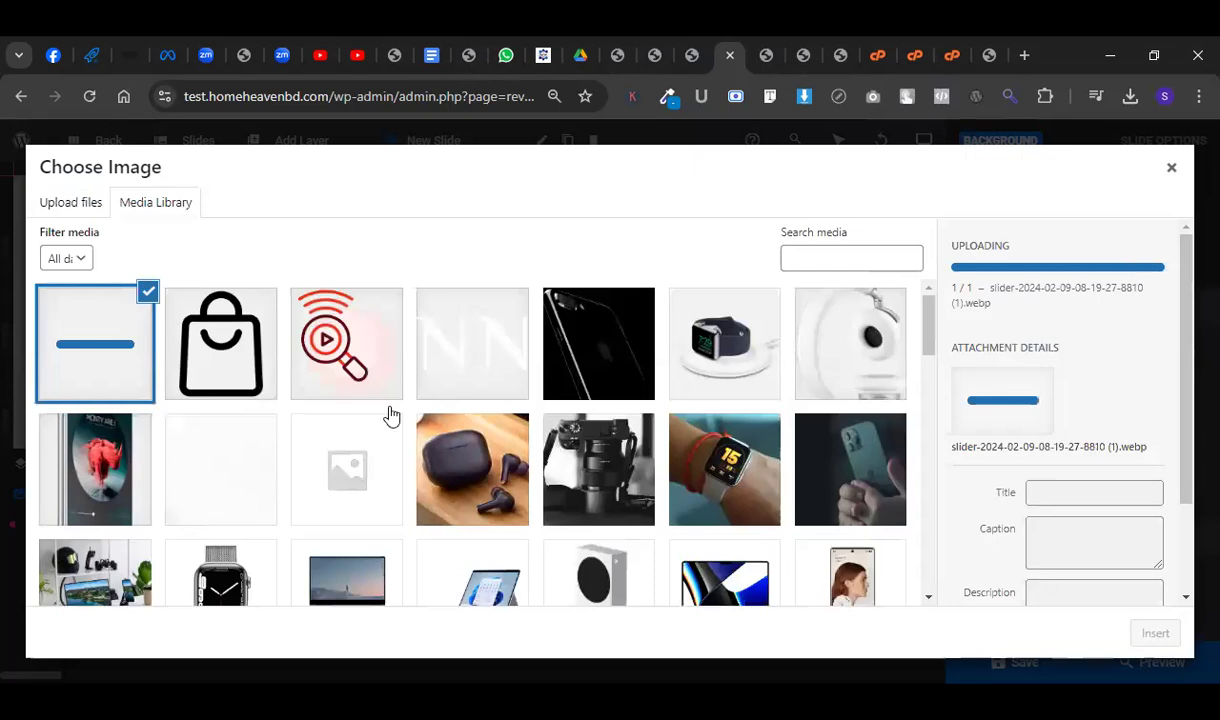
pyautogui.scroll(-2, 600, 480)
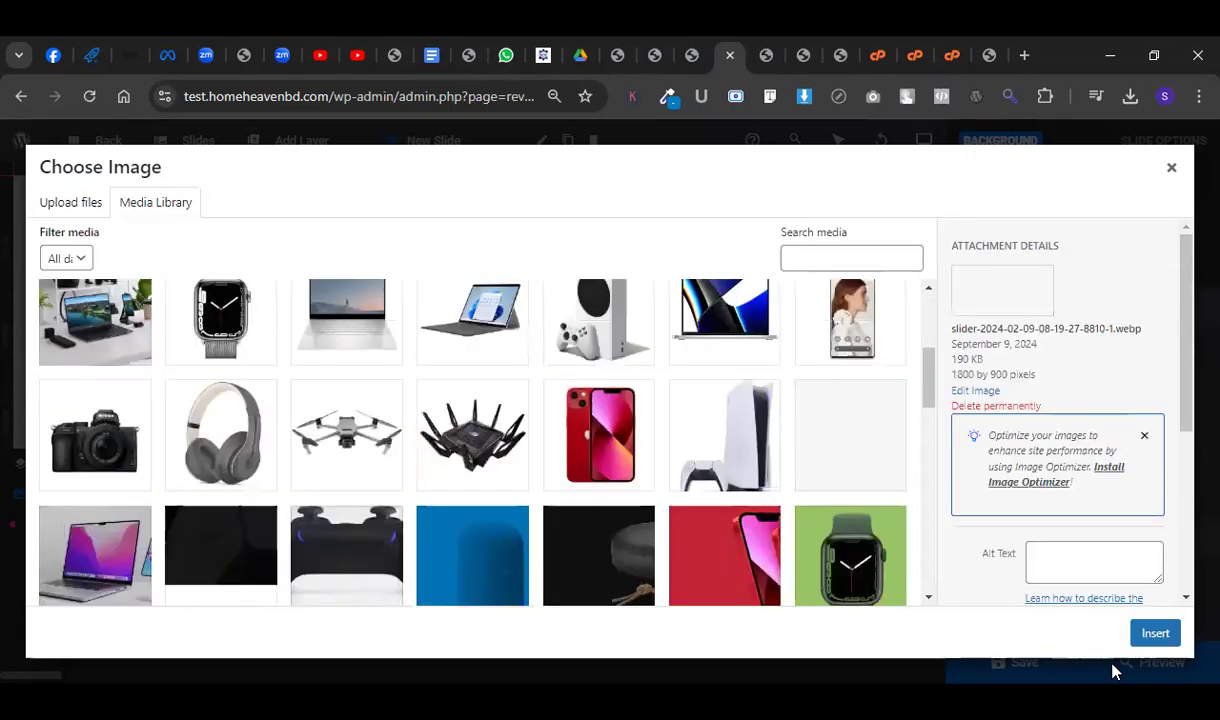
pyautogui.click(1155, 633)
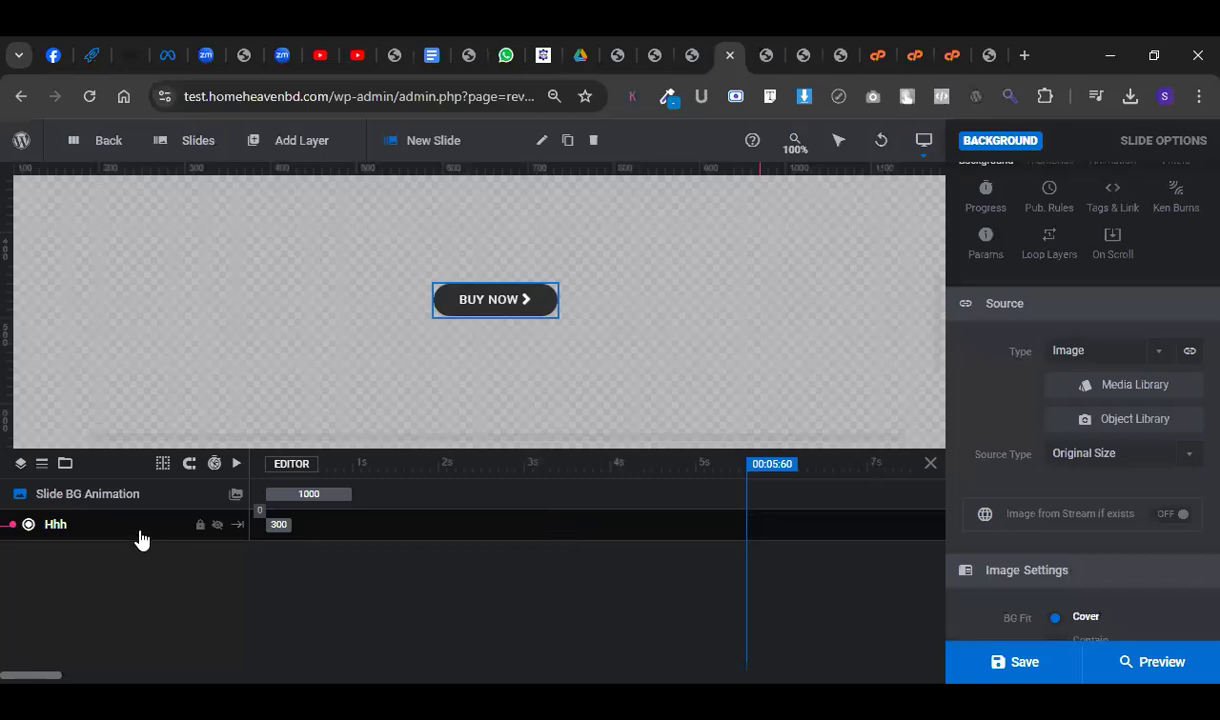
# Delete the BUY NOW button layer from the slide.
pyautogui.rightClick(137, 528)
pyautogui.click(315, 592)
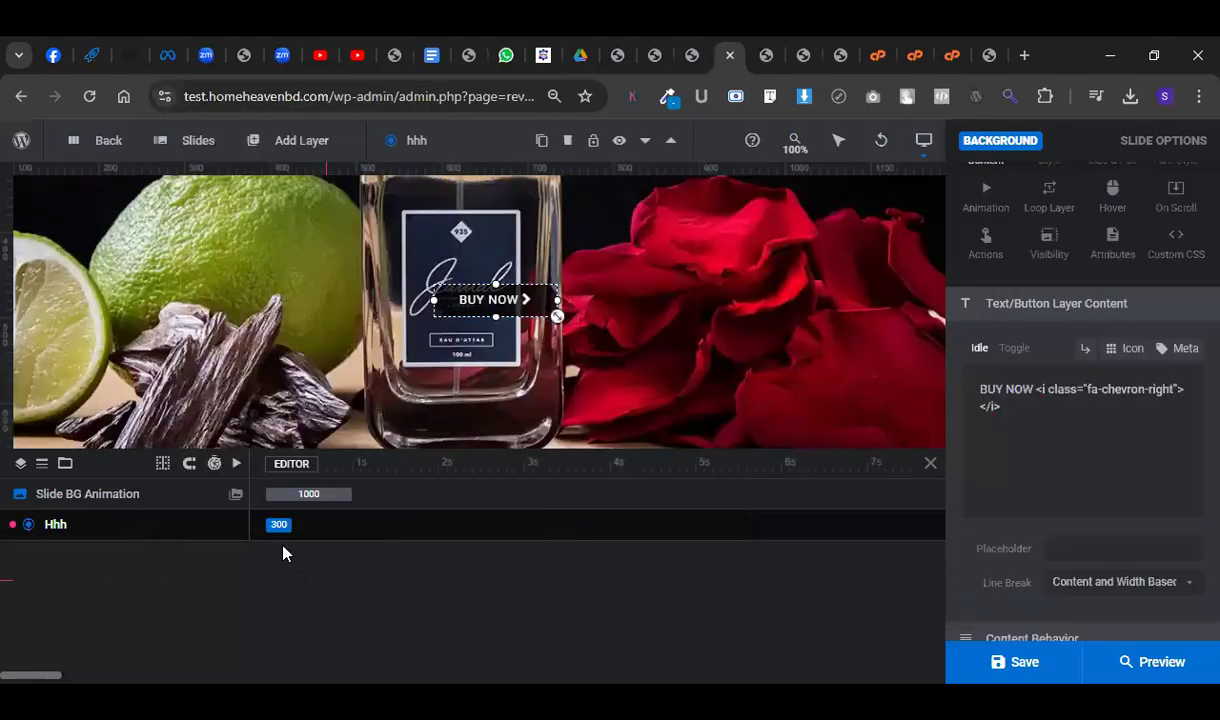
pyautogui.click(567, 140)
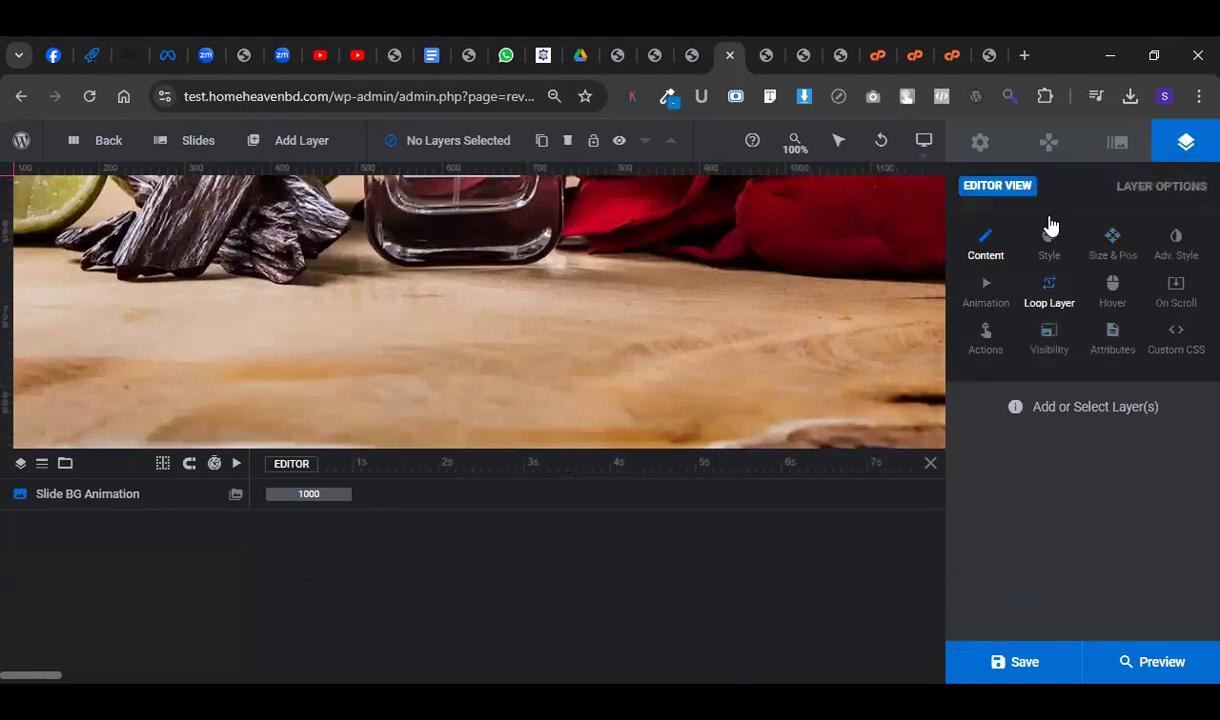
# Set the slider's layer area height for browser widths above 1024 to 450px and save the slider.
pyautogui.click(980, 142)
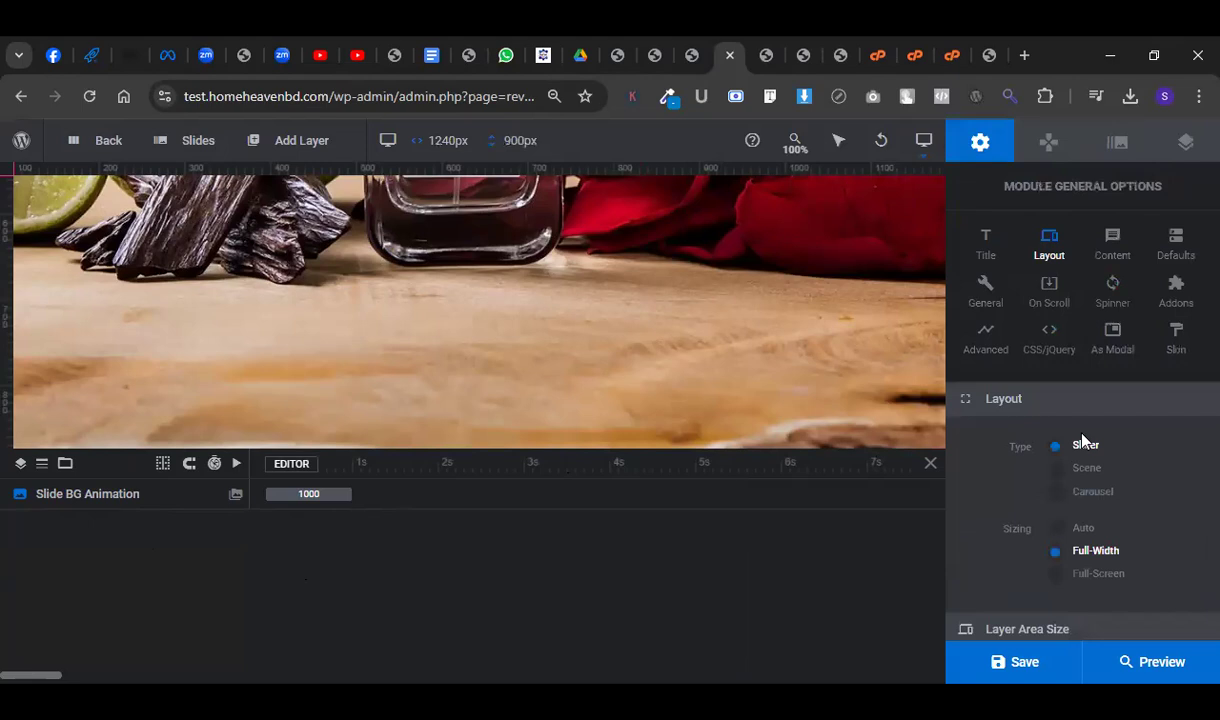
pyautogui.scroll(-4, 1100, 357)
pyautogui.doubleClick(1104, 325)
pyautogui.write('450')
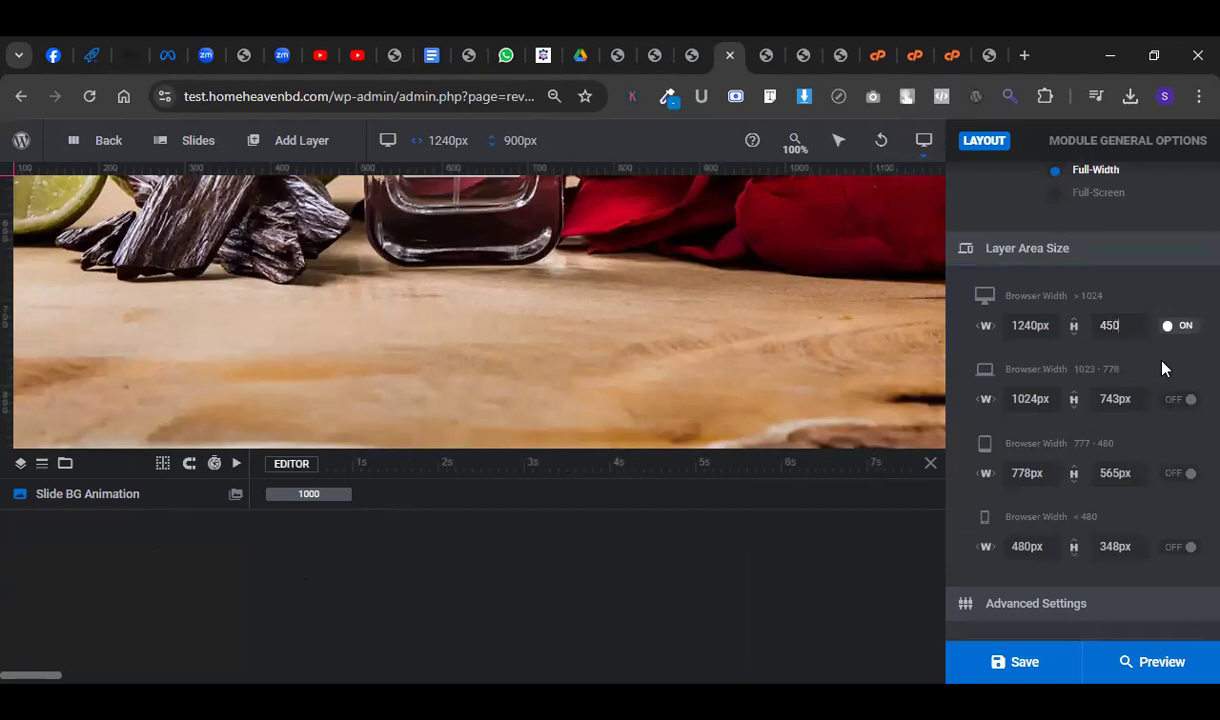
pyautogui.doubleClick(1113, 398)
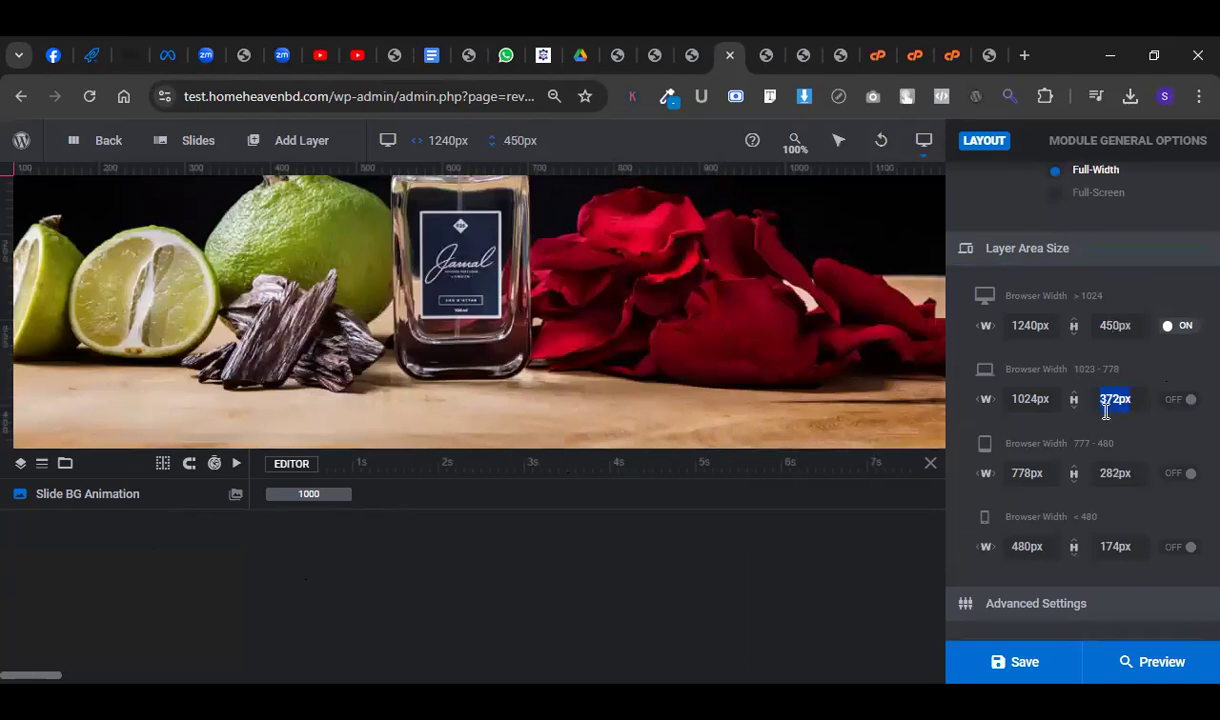
pyautogui.write('300')
pyautogui.hotkey('ctrl', 's')
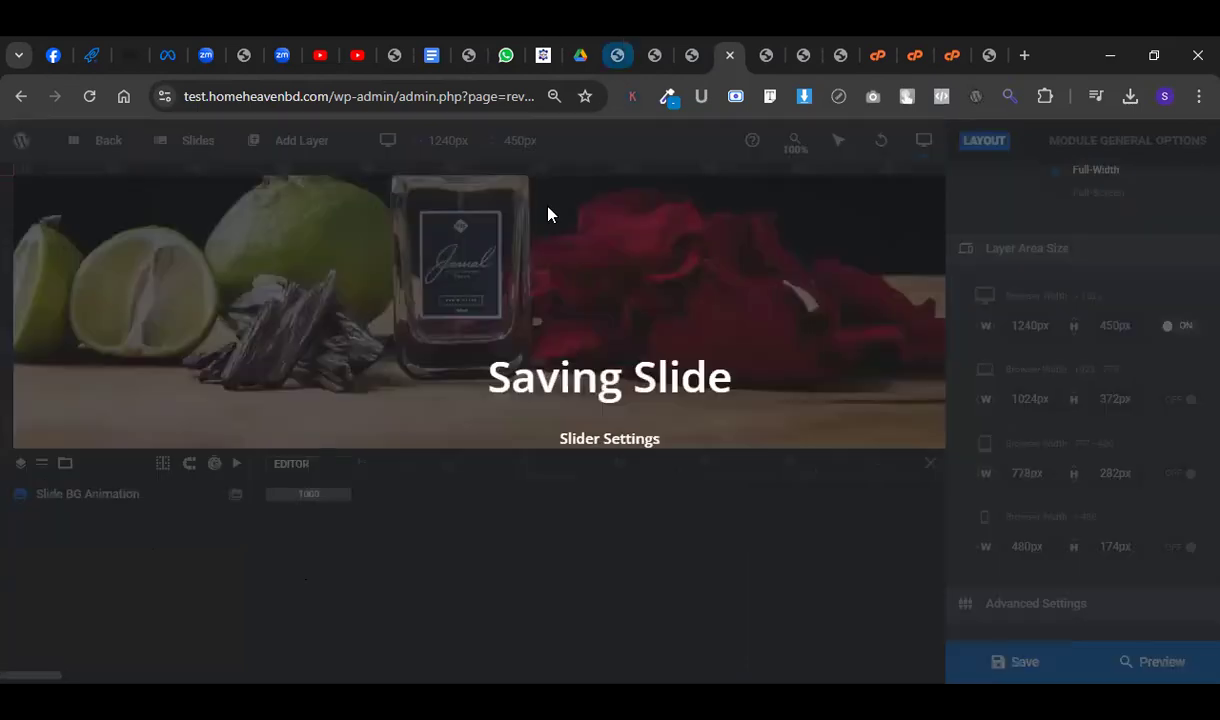
# Reload the store homepage and check the perfume image slider beneath the header.
pyautogui.click(620, 47)
pyautogui.hotkey('ctrl', 'Tab')
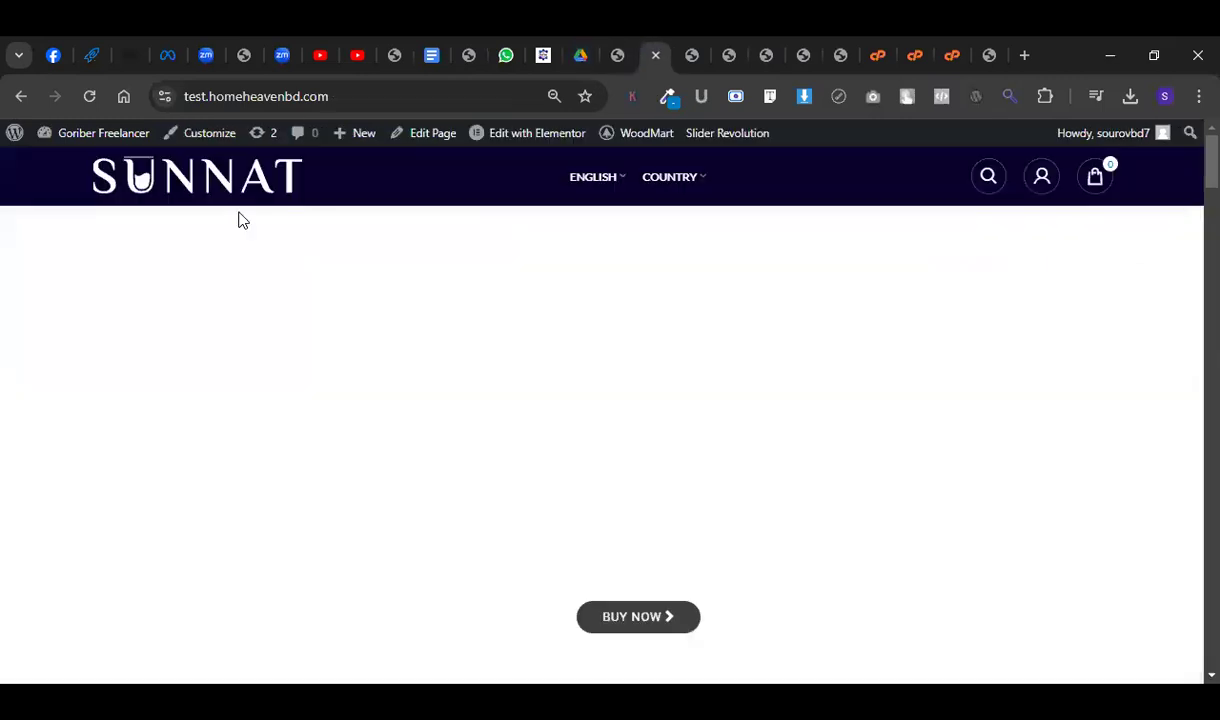
pyautogui.press('F5')
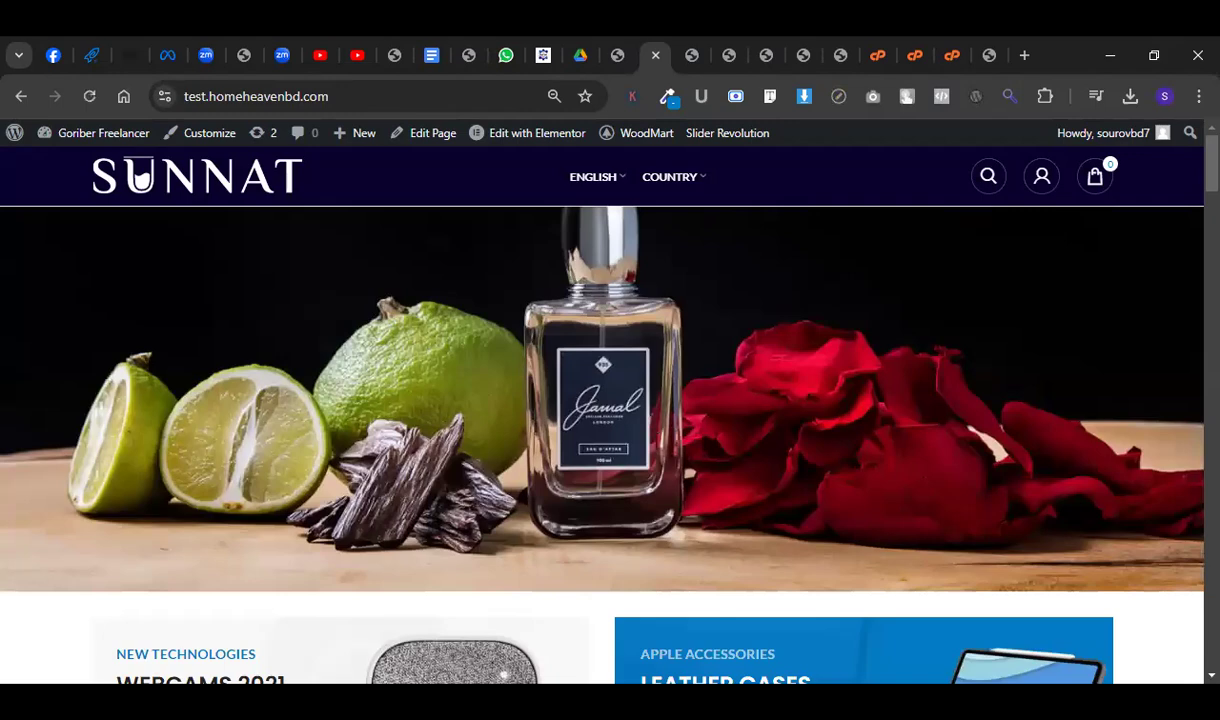
pyautogui.click(695, 54)
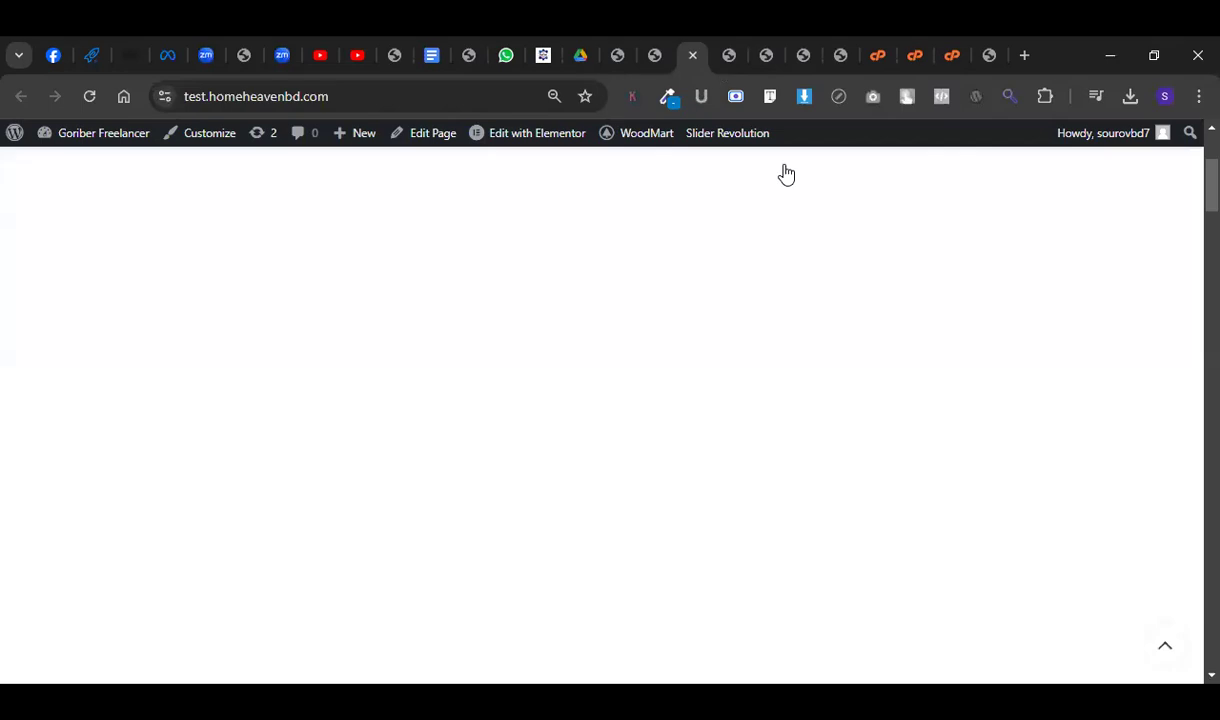
pyautogui.click(733, 44)
pyautogui.click(766, 44)
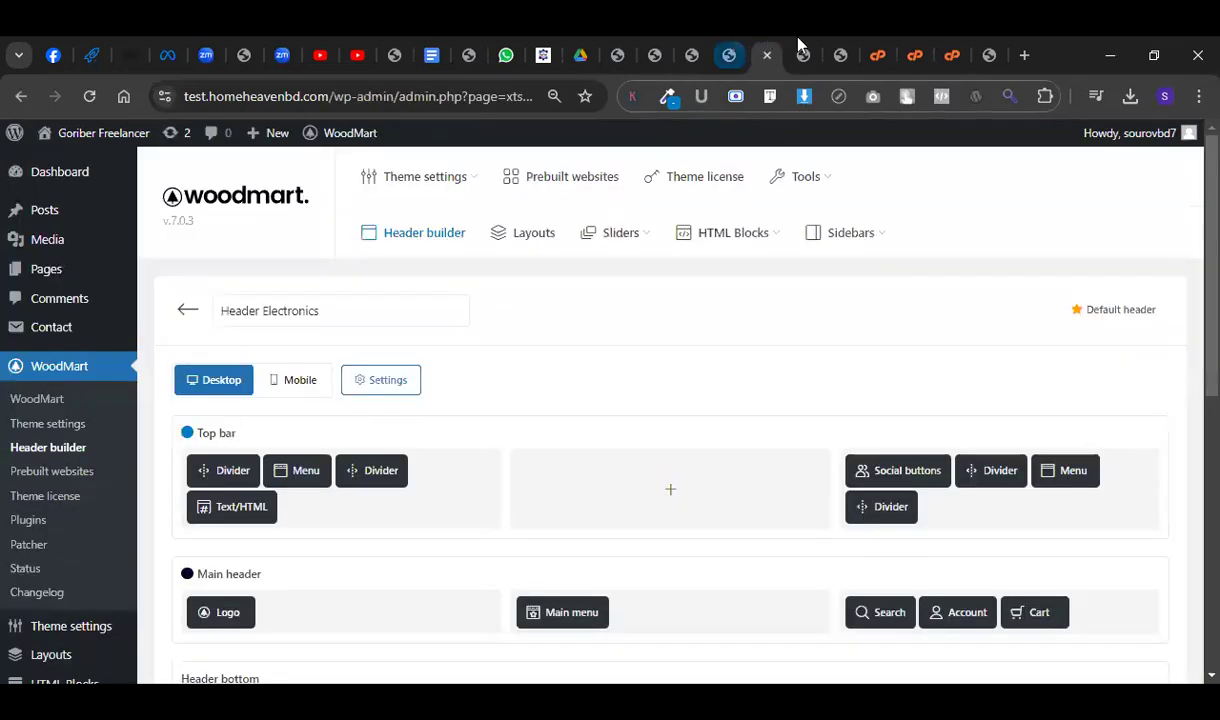
pyautogui.click(619, 52)
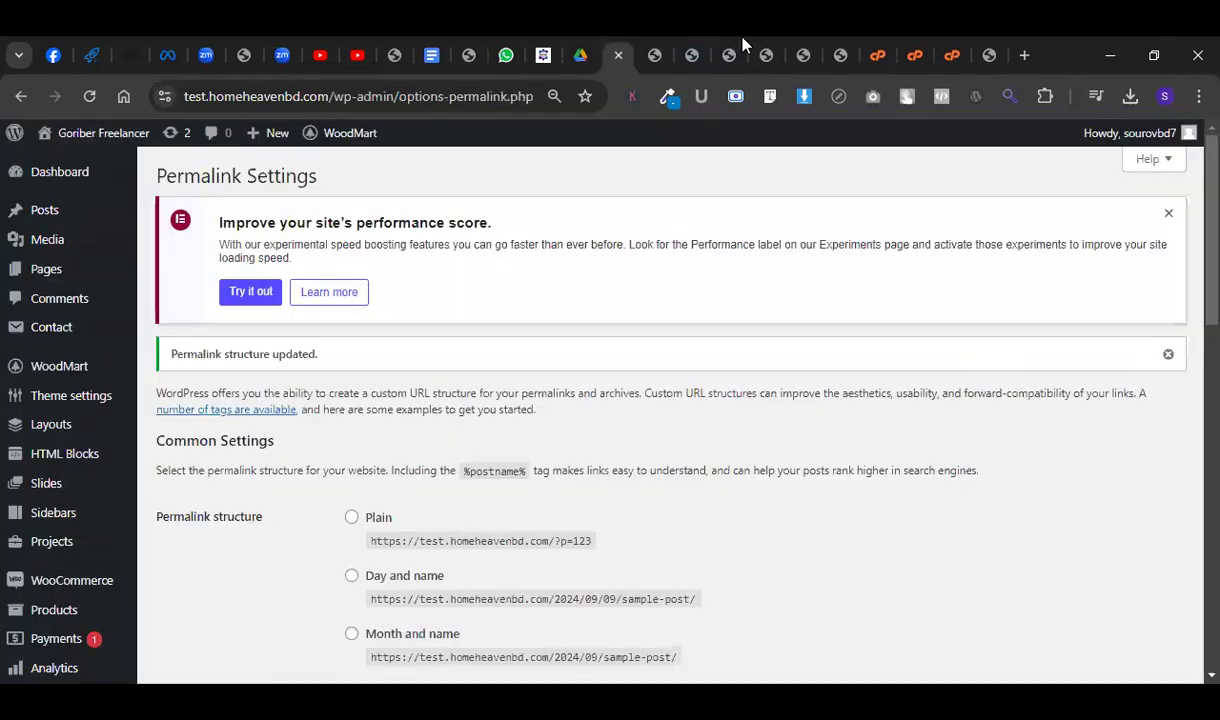
pyautogui.click(995, 48)
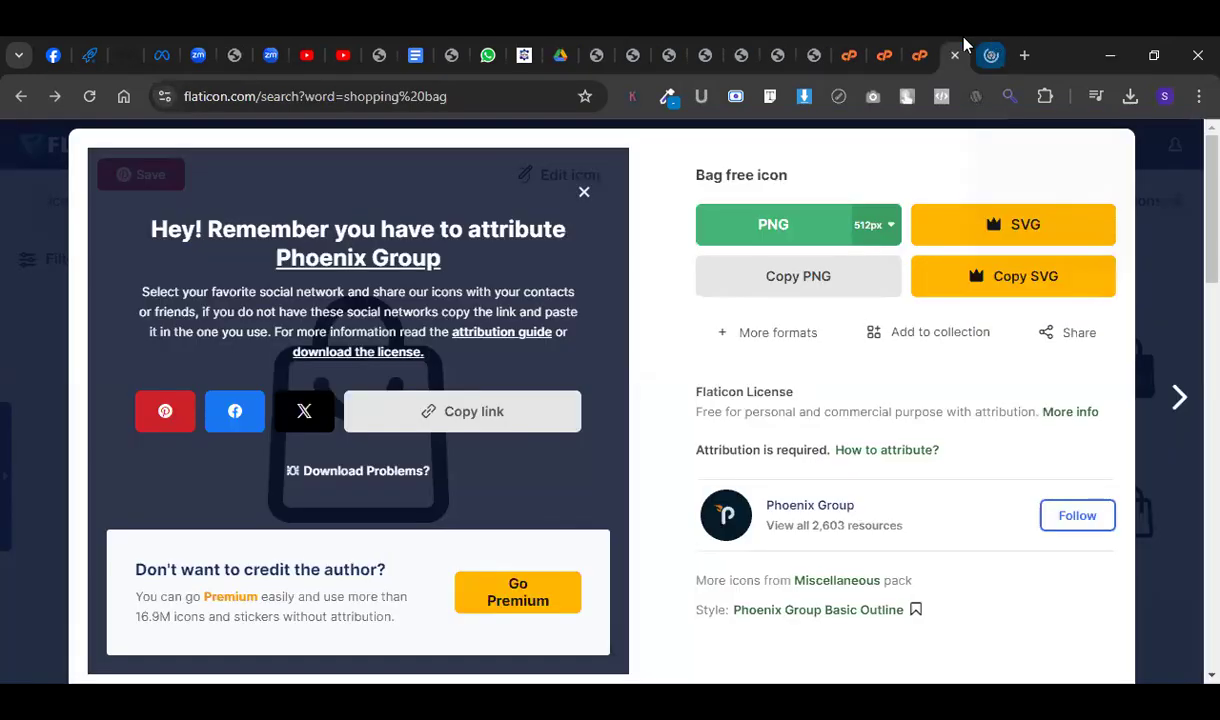
pyautogui.click(520, 45)
pyautogui.click(460, 48)
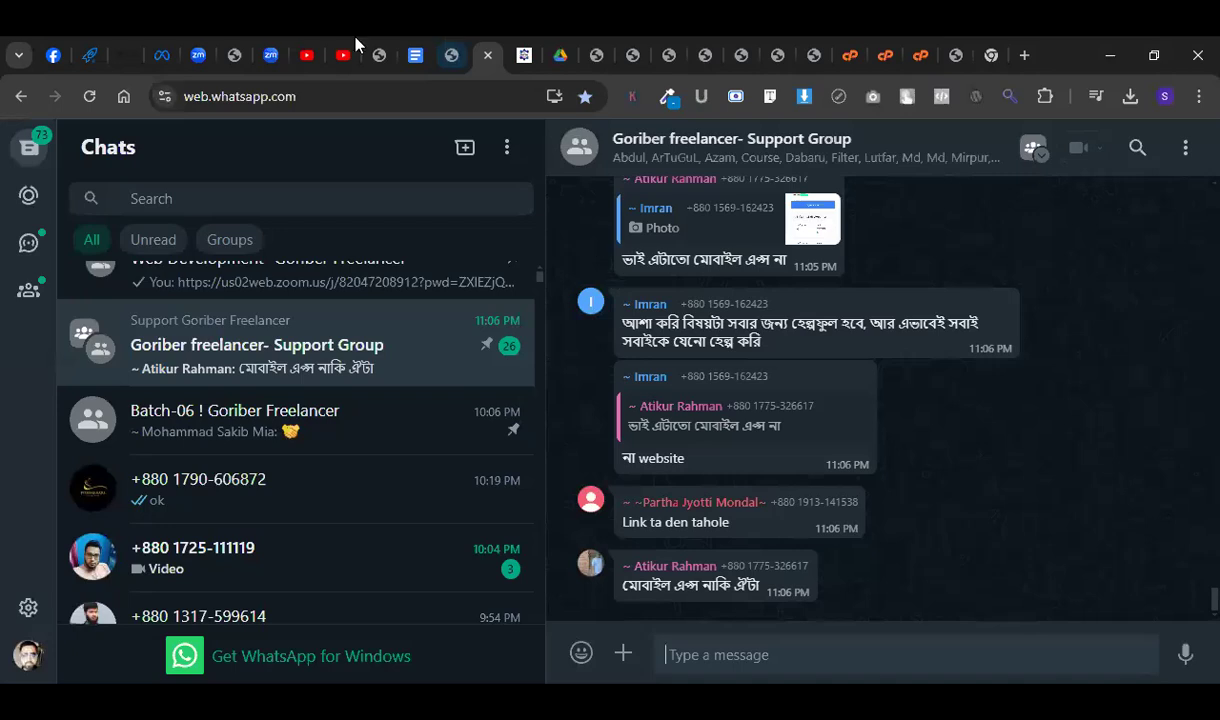
pyautogui.click(379, 52)
pyautogui.click(235, 45)
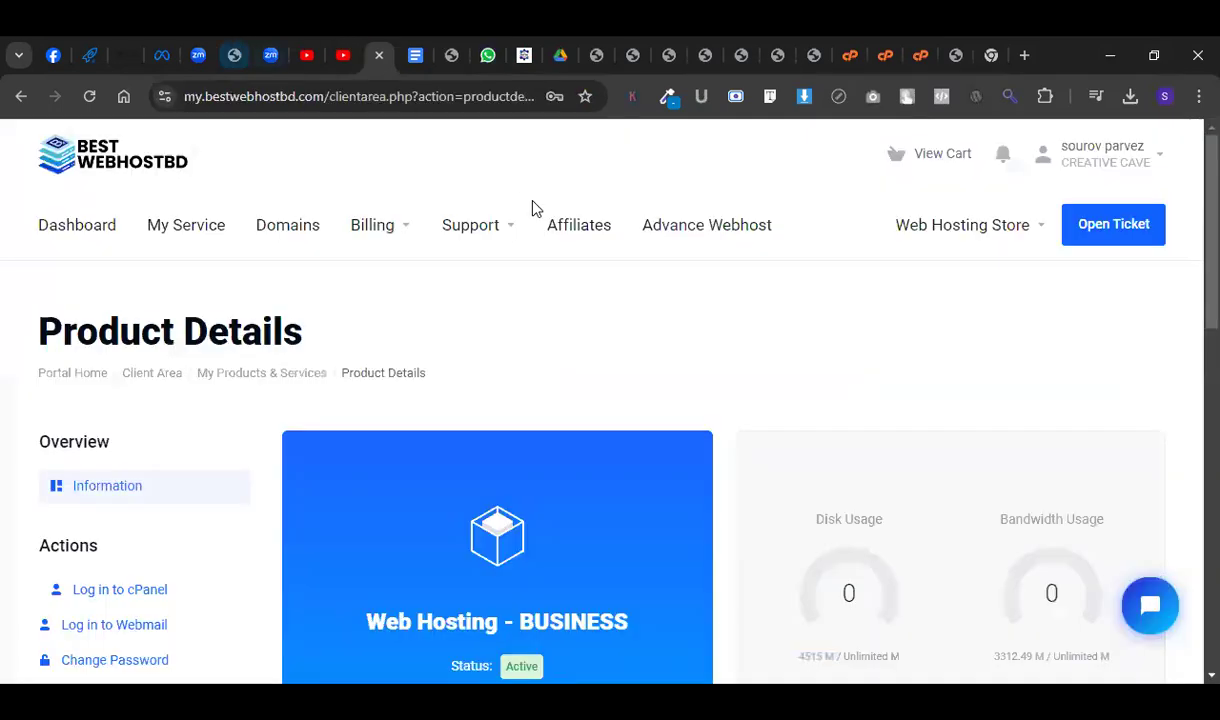
# Set the slider's layer area height for browser widths above 1024 to 600px and save the slider.
pyautogui.click(667, 48)
pyautogui.click(705, 48)
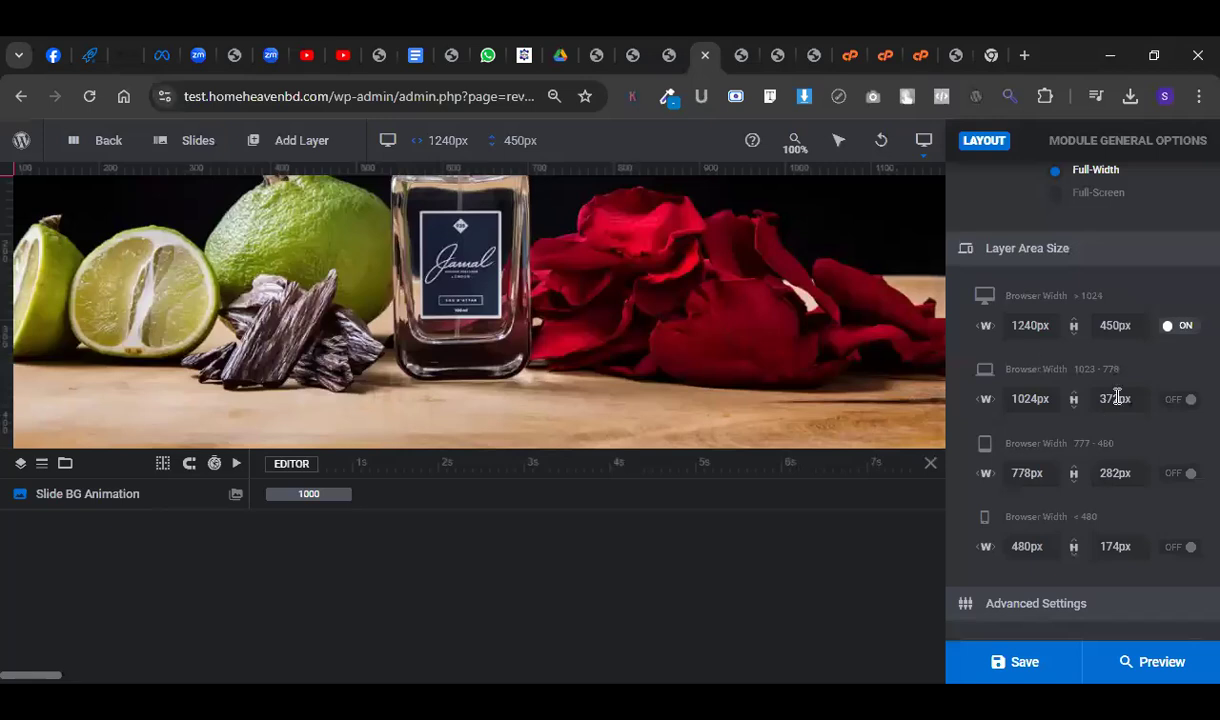
pyautogui.doubleClick(1110, 325)
pyautogui.write('600')
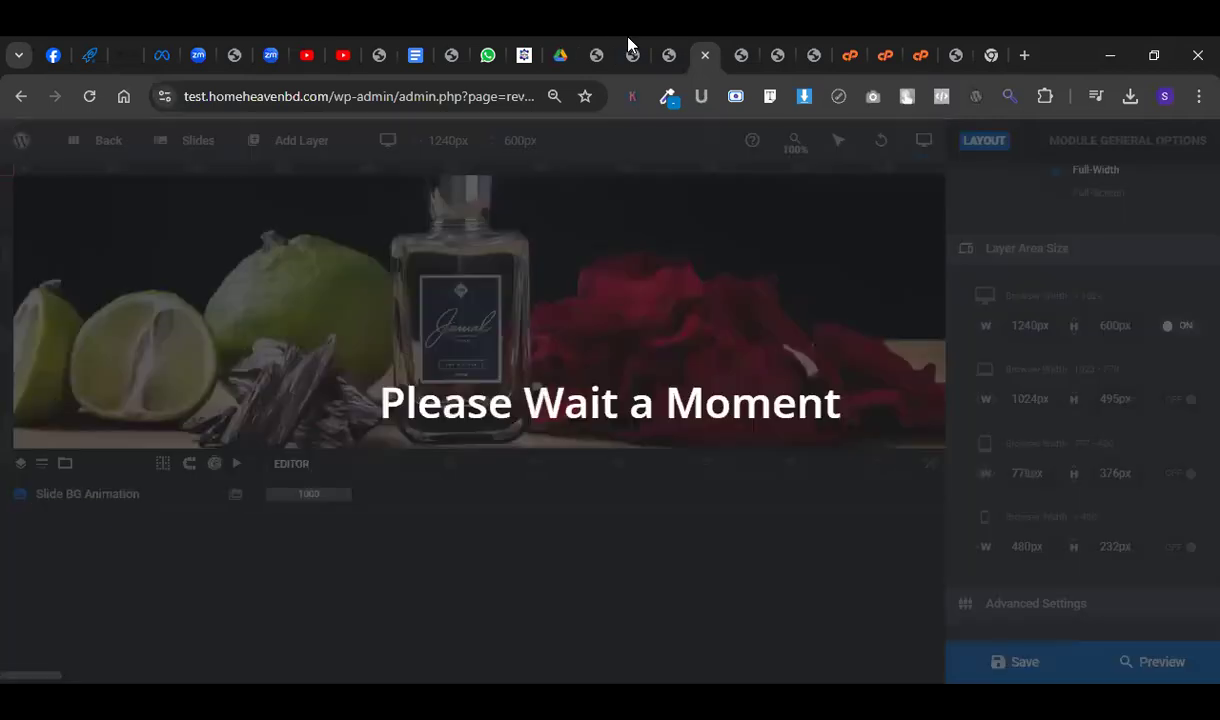
# Reload the store homepage and check the perfume banner at full window width and at mobile width.
pyautogui.click(598, 48)
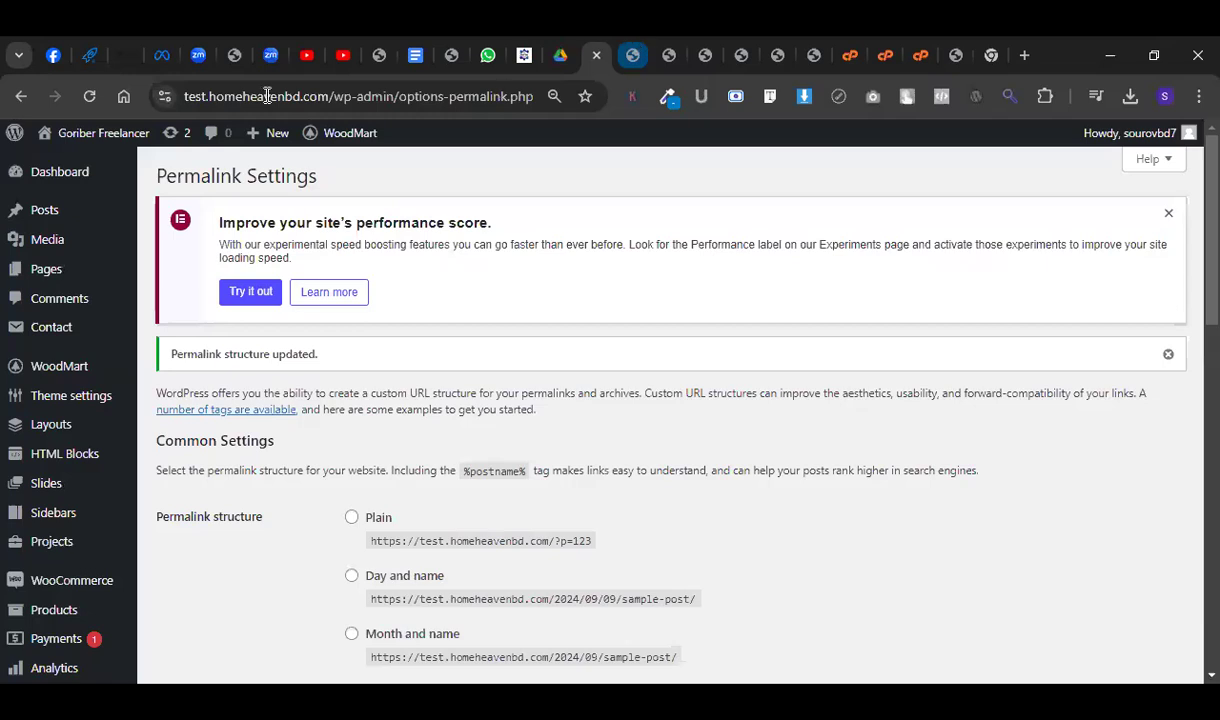
pyautogui.hotkey('ctrl', 'Tab')
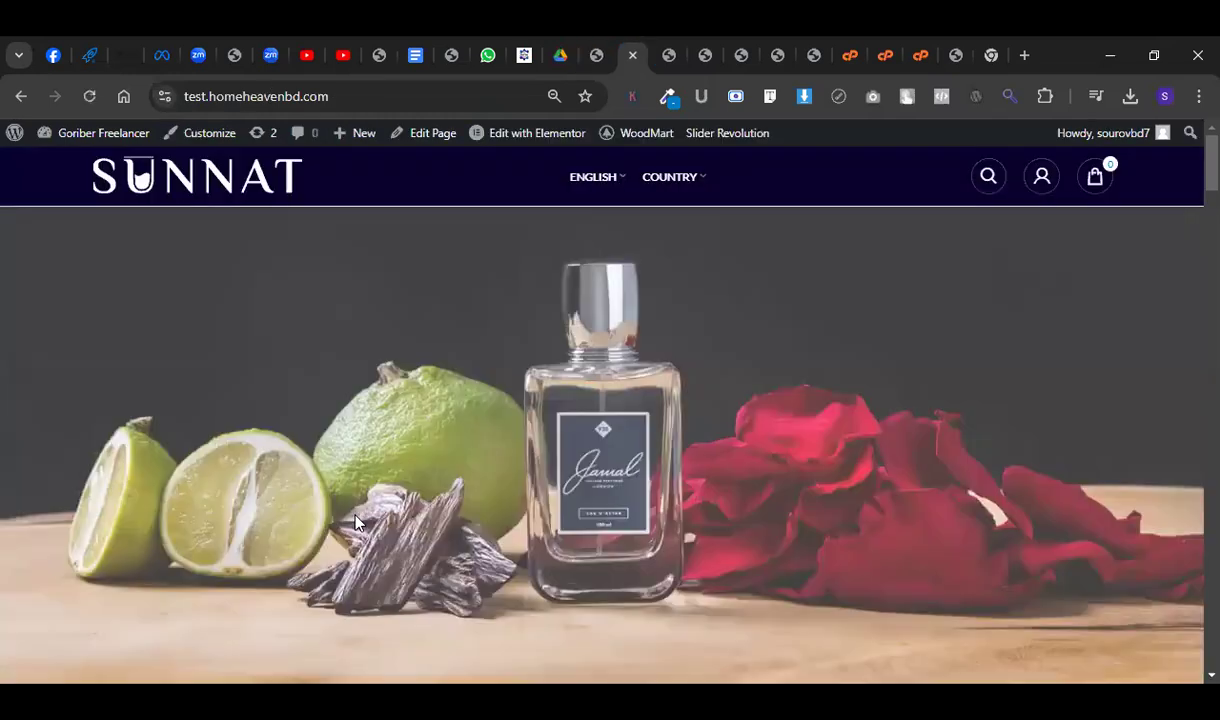
pyautogui.scroll(-3, 362, 530)
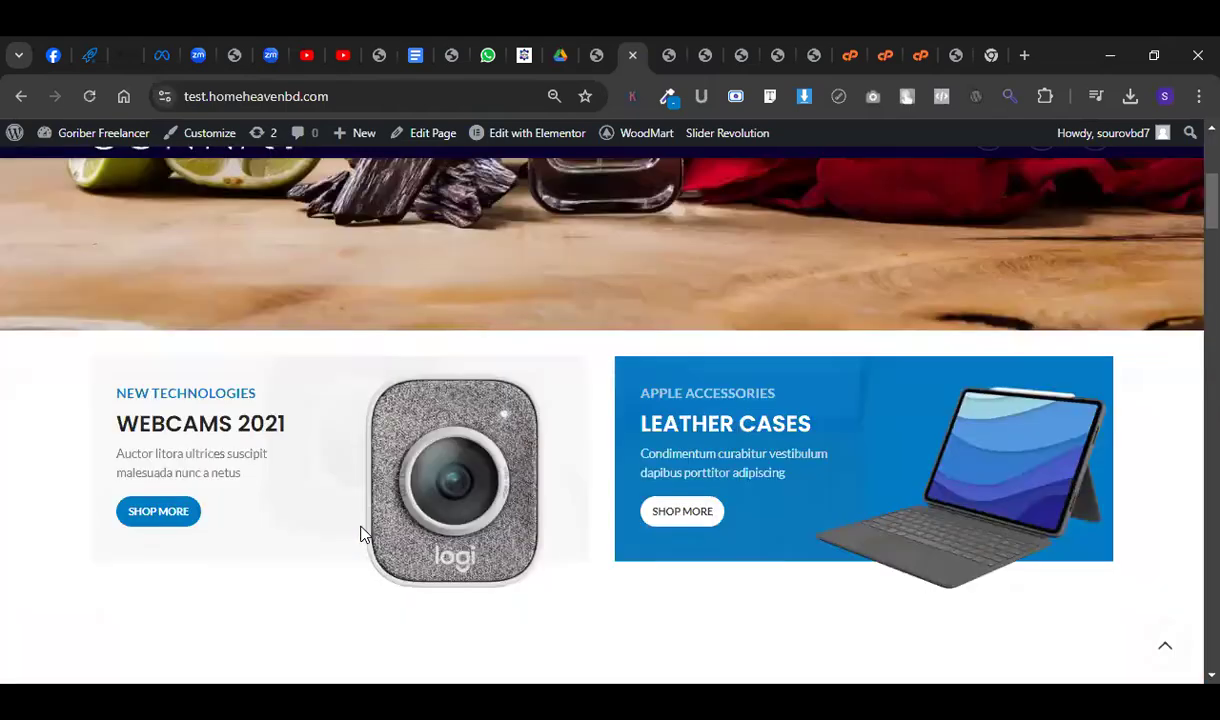
pyautogui.scroll(4, 362, 533)
pyautogui.scroll(-3, 377, 510)
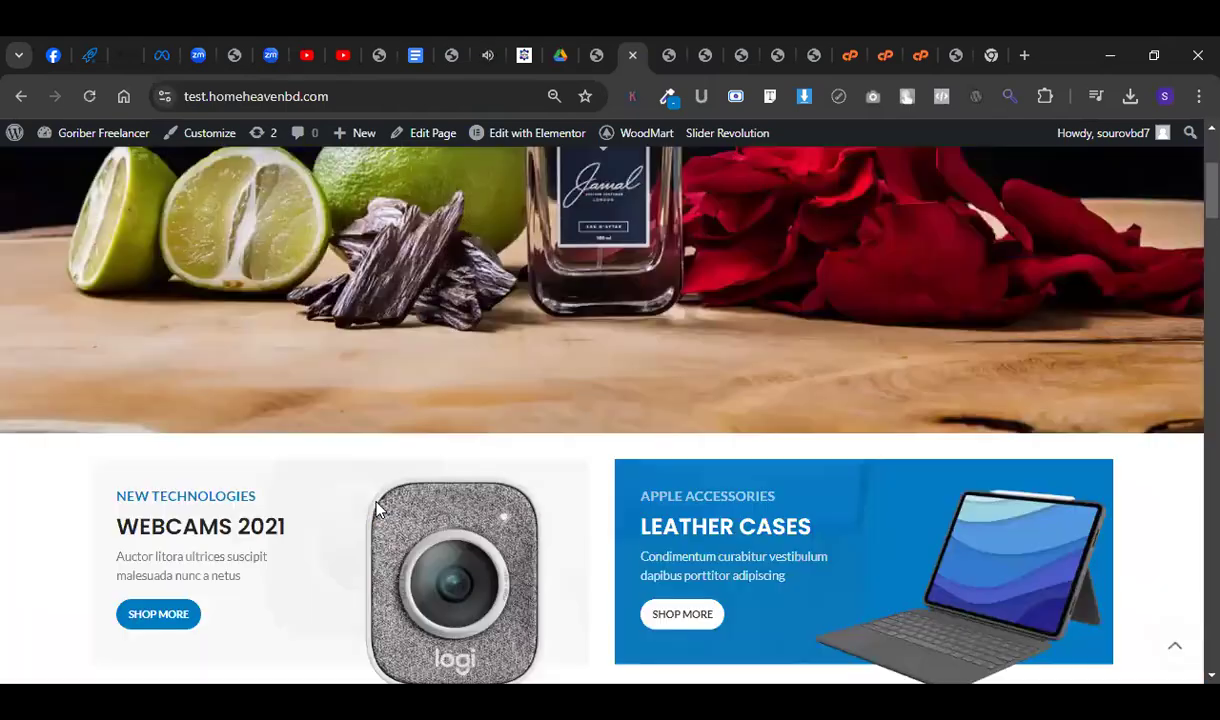
pyautogui.scroll(2, 377, 510)
pyautogui.scroll(2, 377, 515)
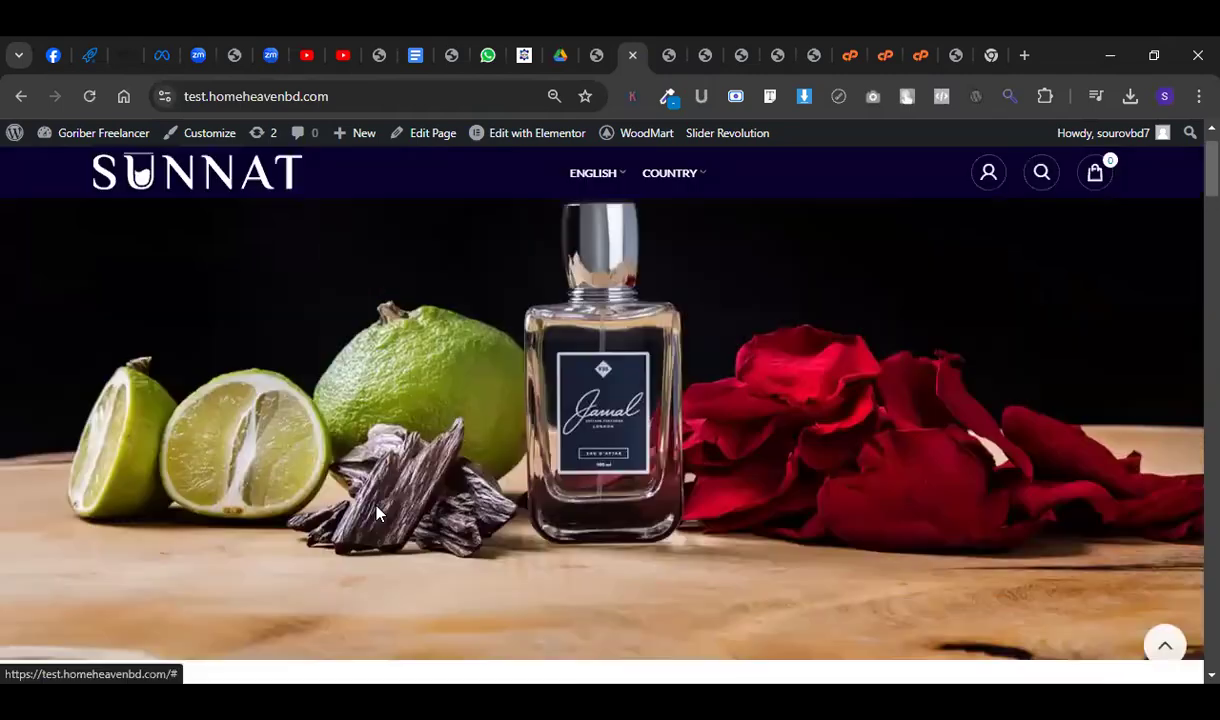
pyautogui.click(1152, 57)
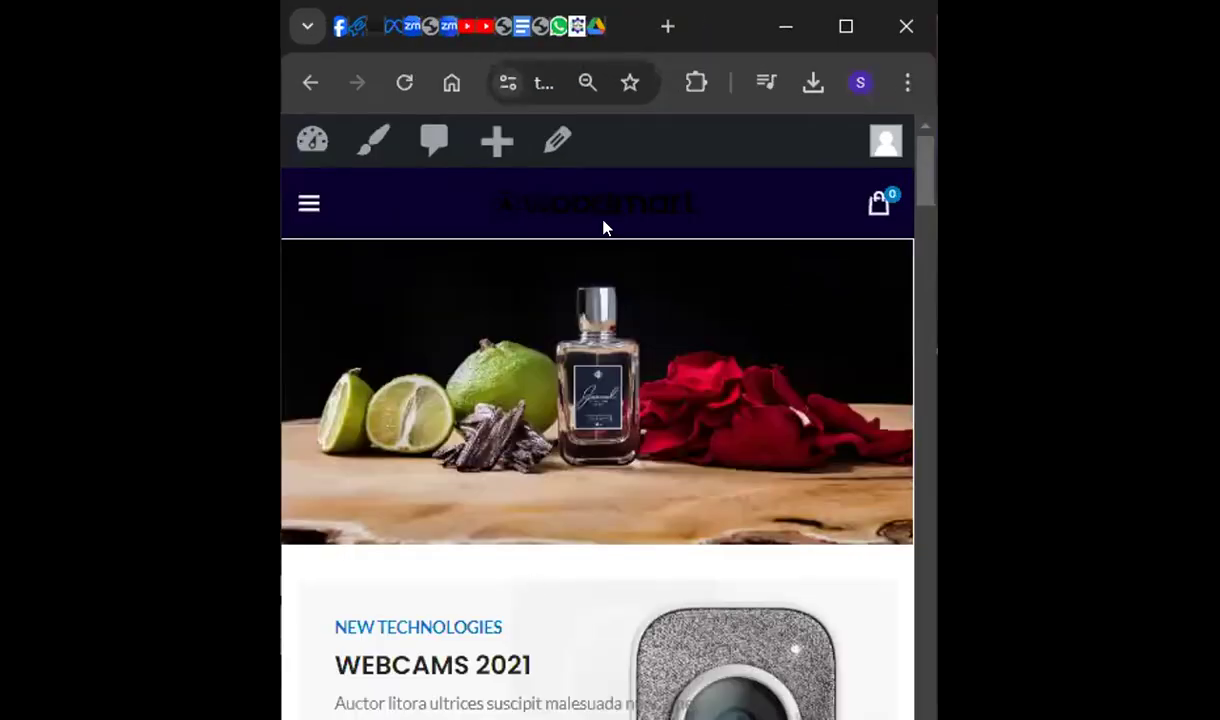
pyautogui.click(857, 33)
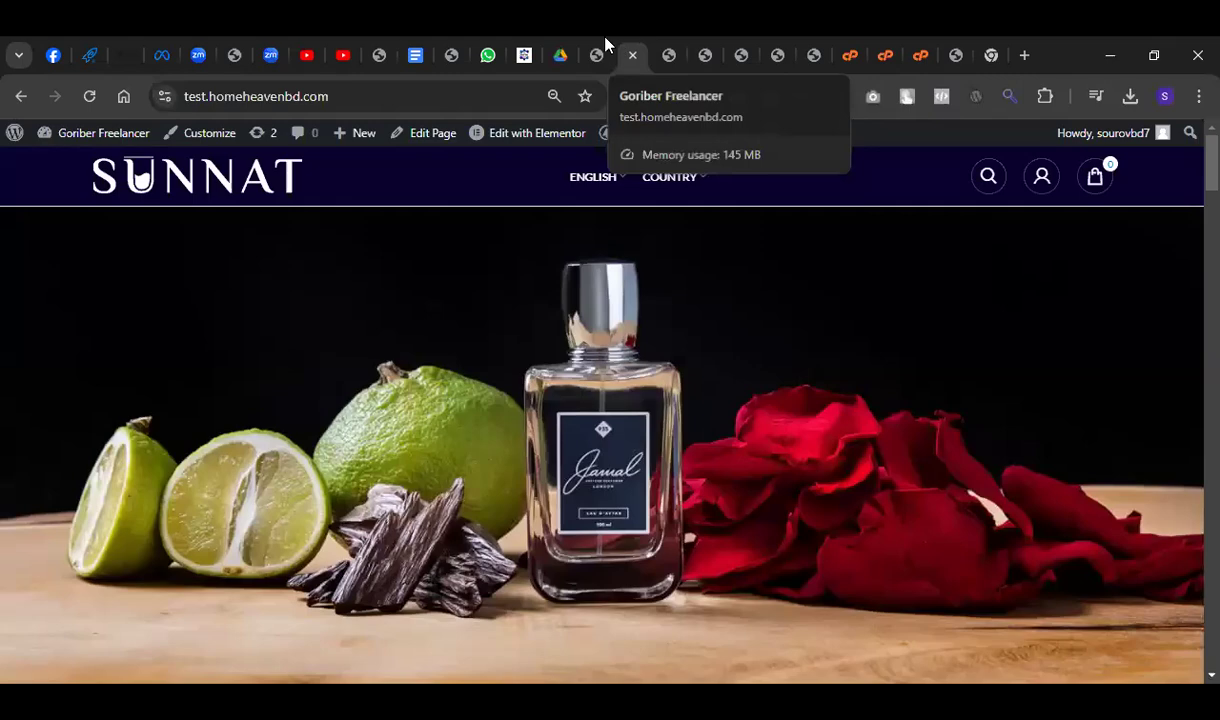
# Switch to the WoodMart header builder and open the mobile layout of Header Electronics.
pyautogui.click(600, 50)
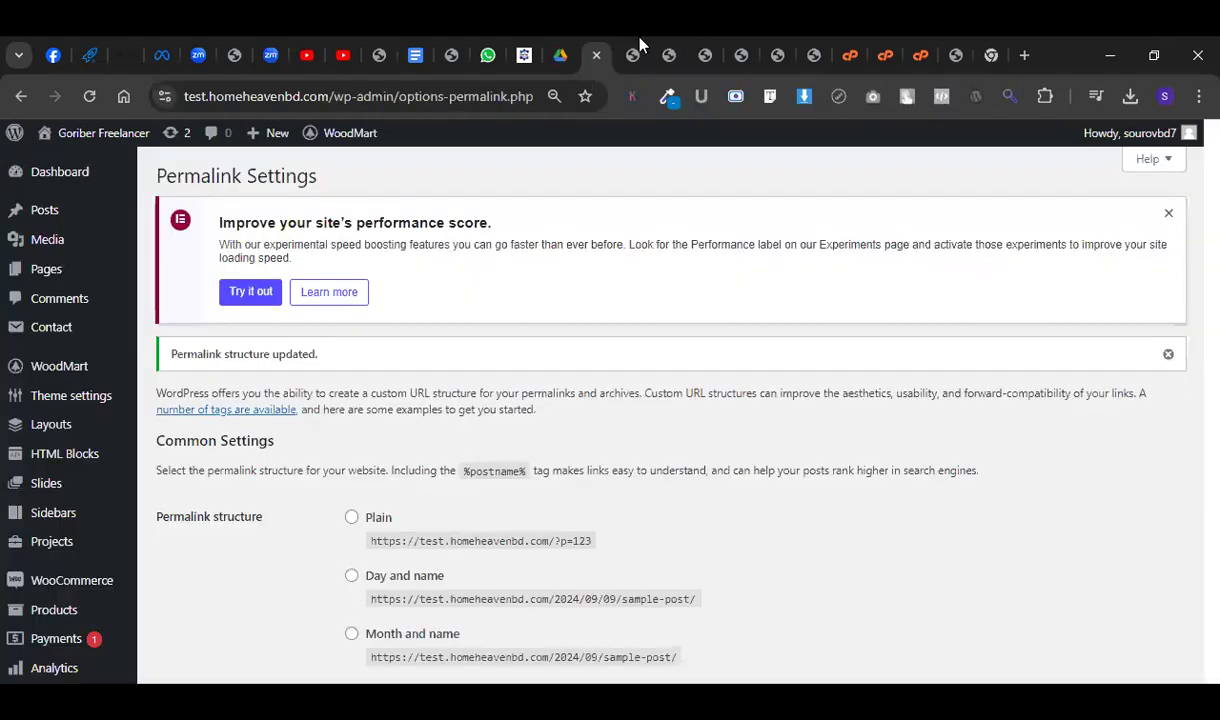
pyautogui.click(645, 50)
pyautogui.click(690, 50)
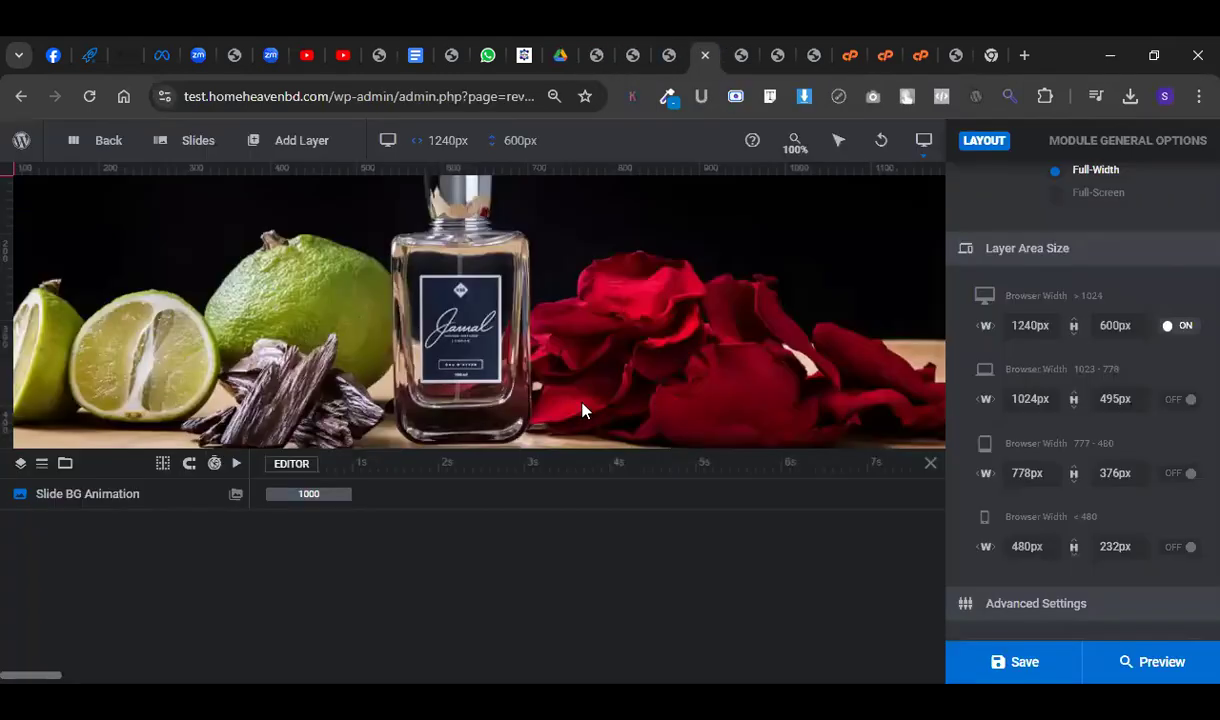
pyautogui.hotkey('ctrl', 'Tab')
pyautogui.scroll(-2, 388, 245)
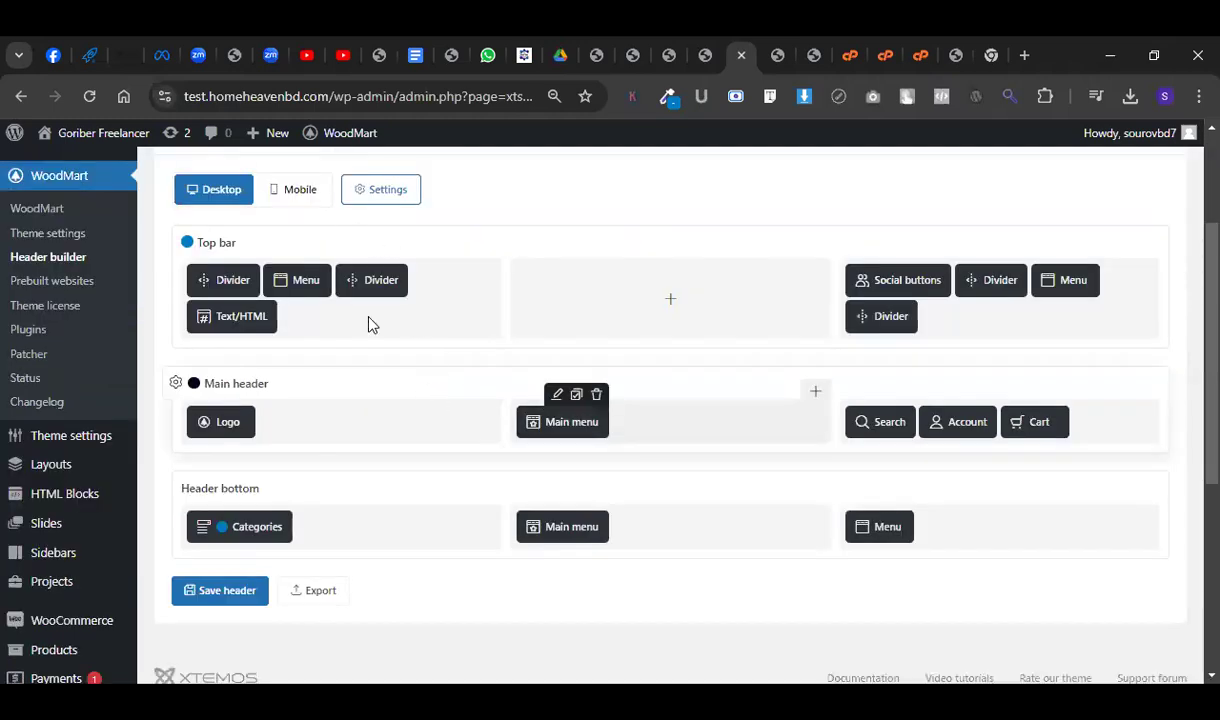
pyautogui.click(300, 190)
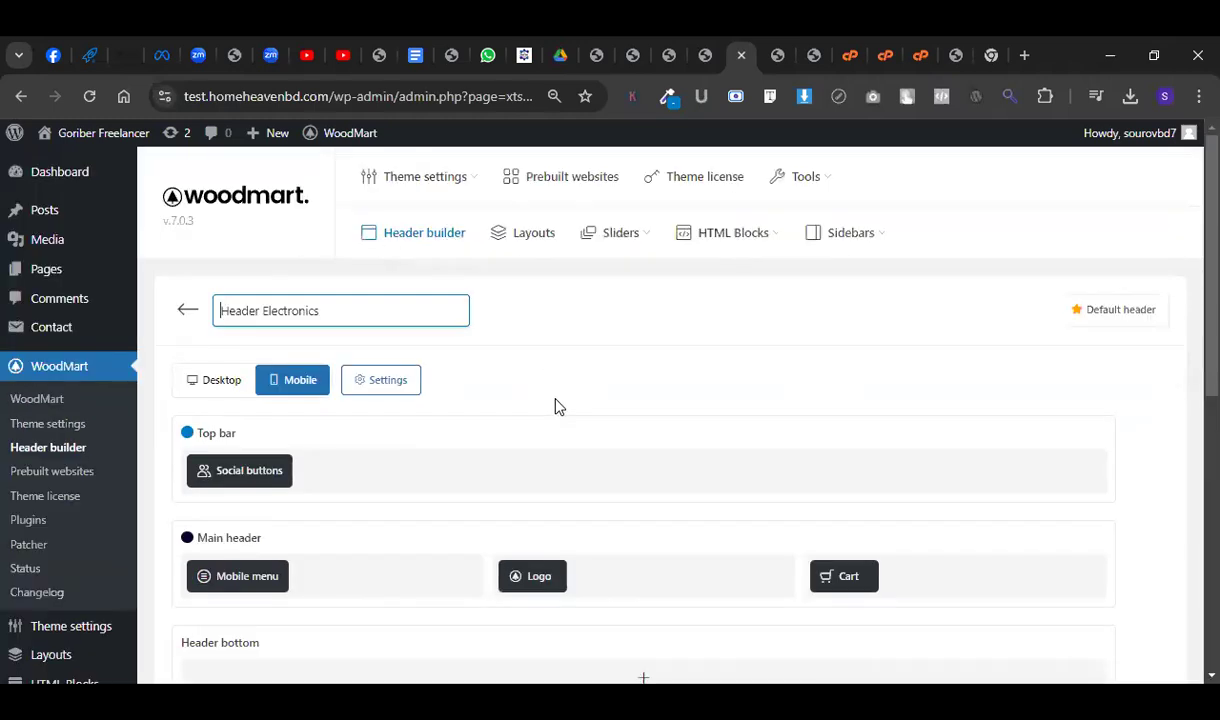
# Set the mobile main header's logo image to the white SUNNAT logo from the media library and save the logo settings.
pyautogui.scroll(-3, 529, 379)
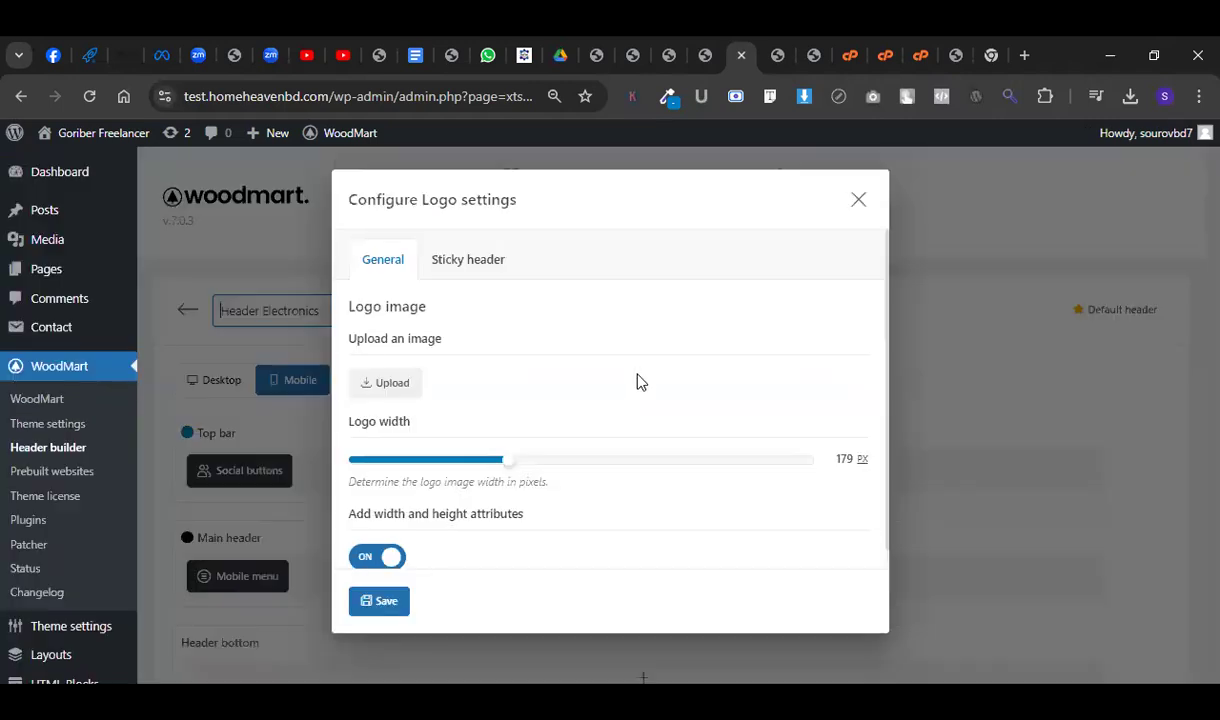
pyautogui.click(516, 358)
pyautogui.scroll(-1, 470, 447)
pyautogui.click(389, 363)
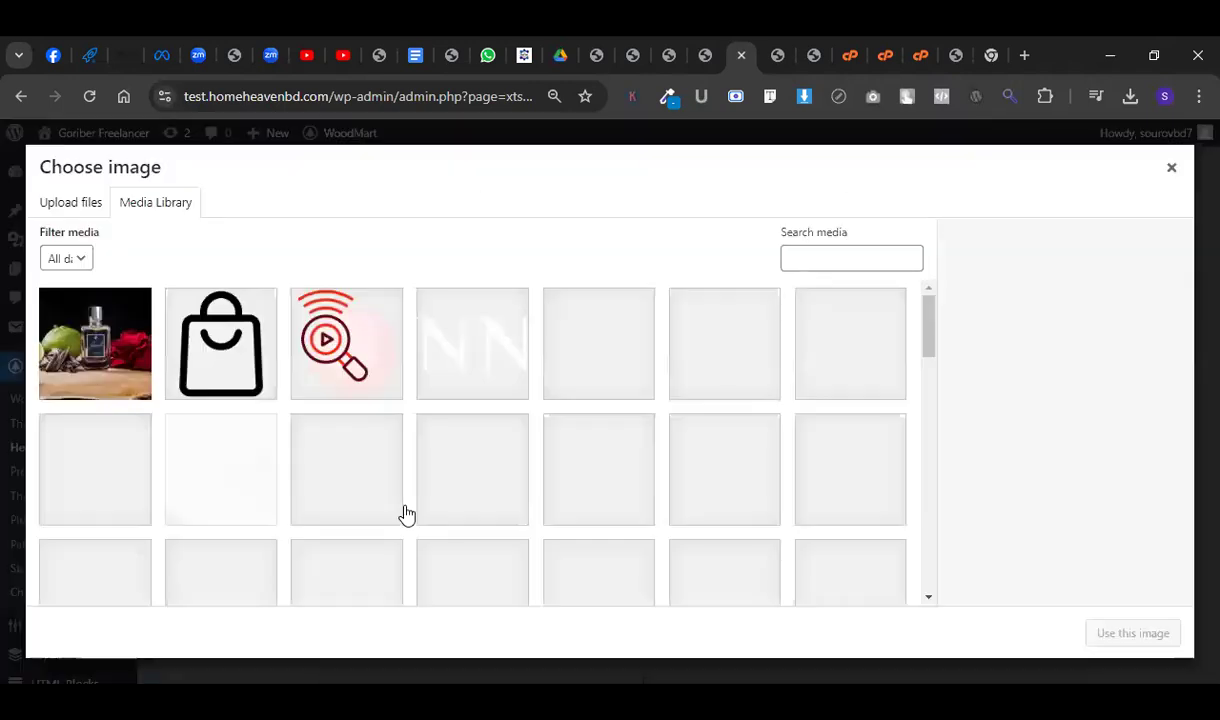
pyautogui.click(476, 360)
pyautogui.click(1105, 636)
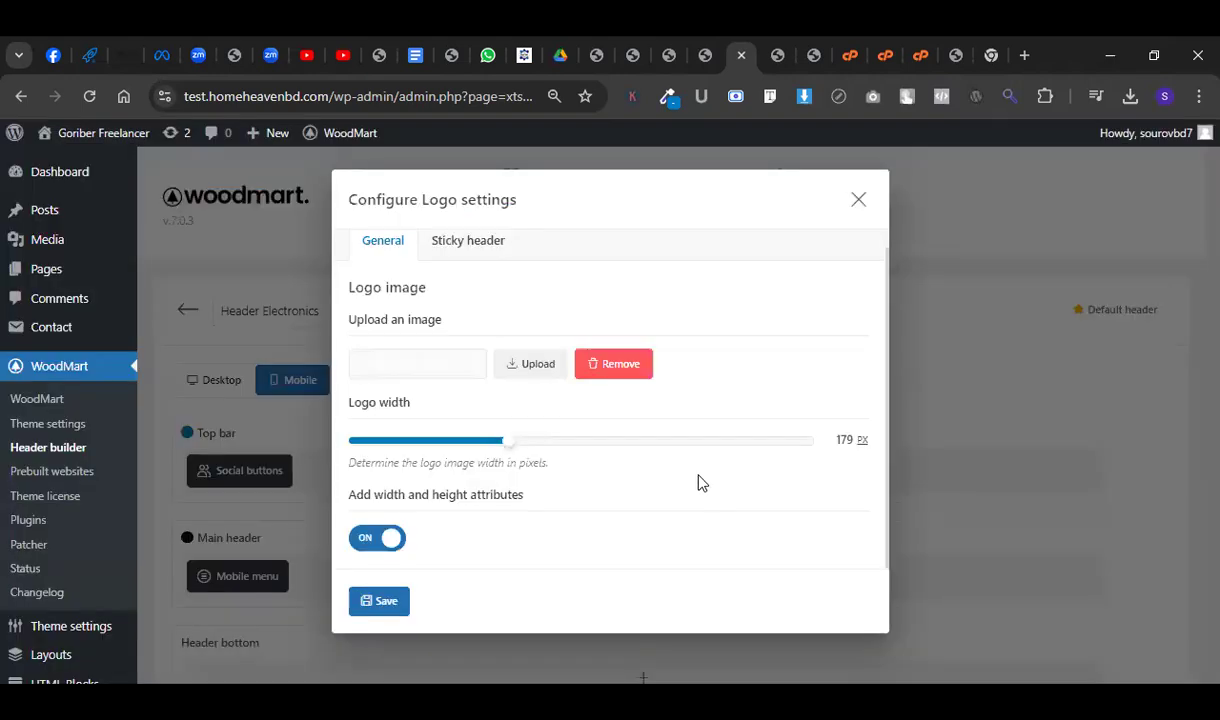
pyautogui.click(362, 600)
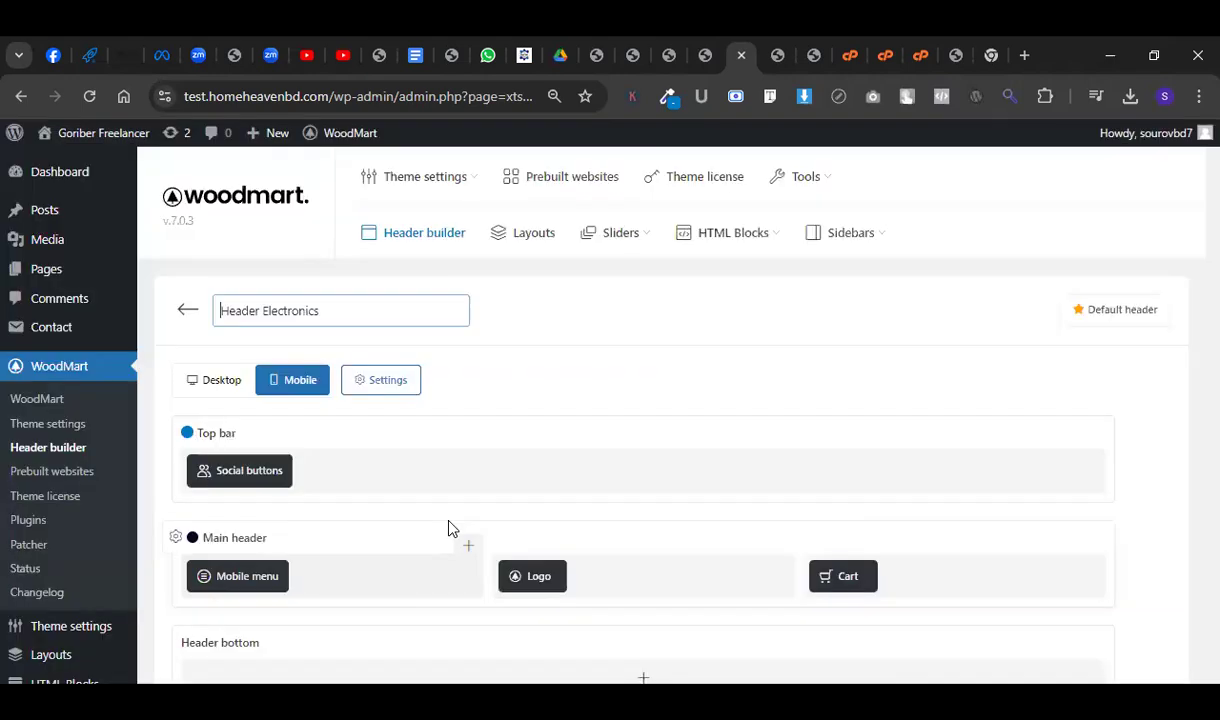
pyautogui.scroll(-2, 868, 380)
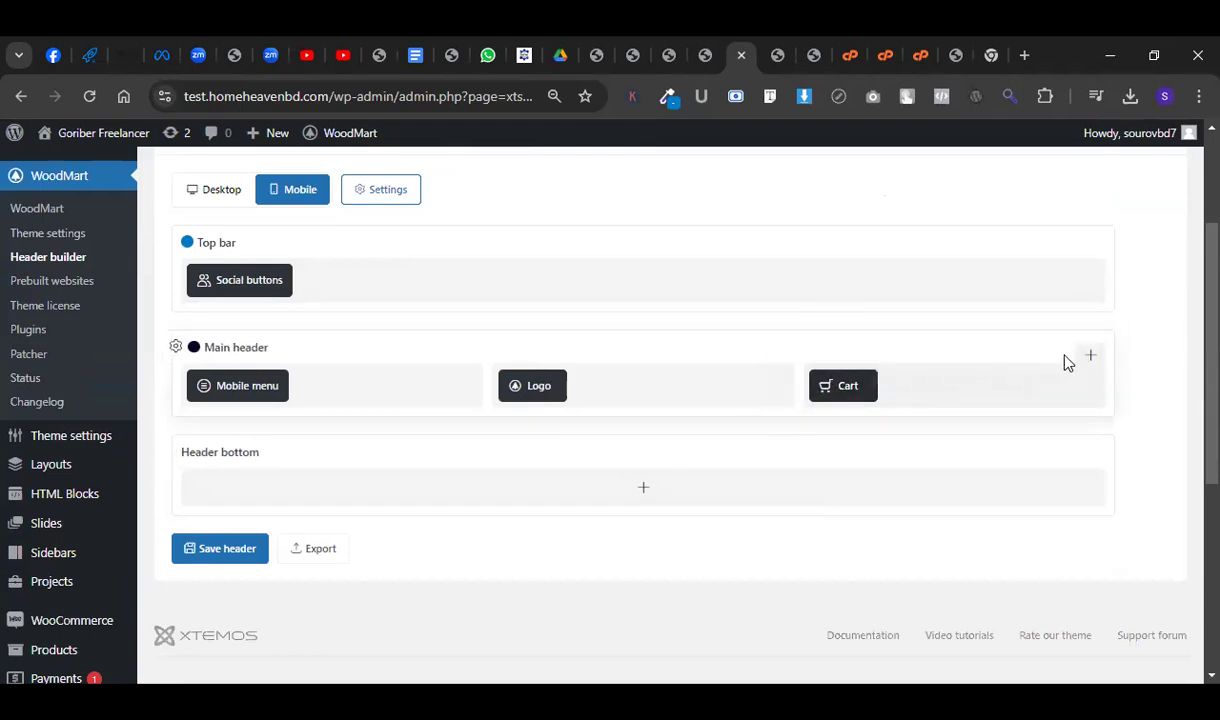
pyautogui.scroll(3, 1078, 354)
pyautogui.click(405, 465)
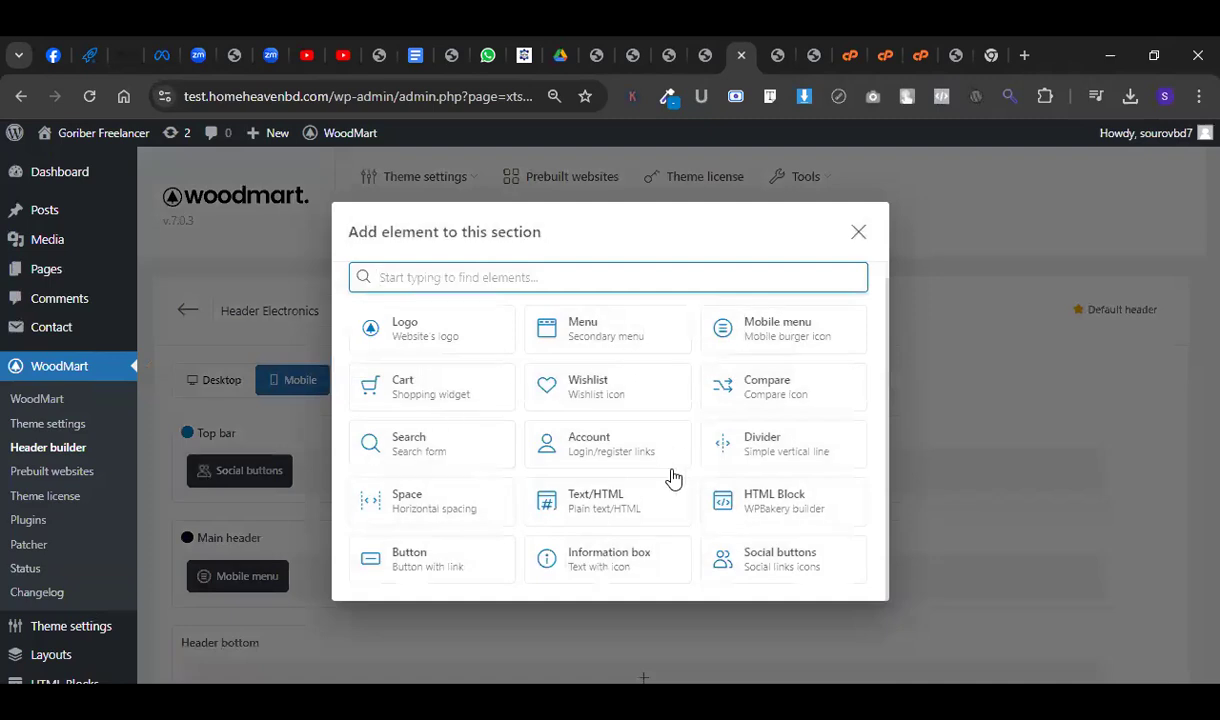
pyautogui.click(857, 233)
# Save the Header Electronics header.
pyautogui.scroll(-5, 781, 480)
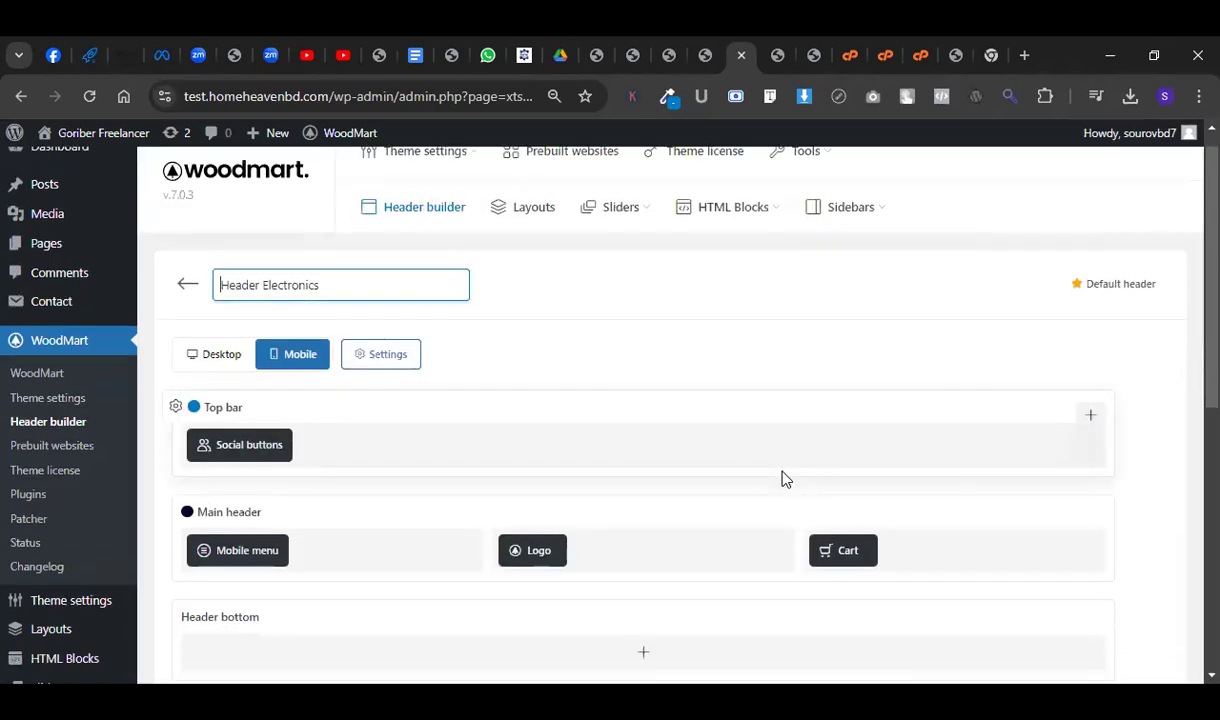
pyautogui.click(227, 454)
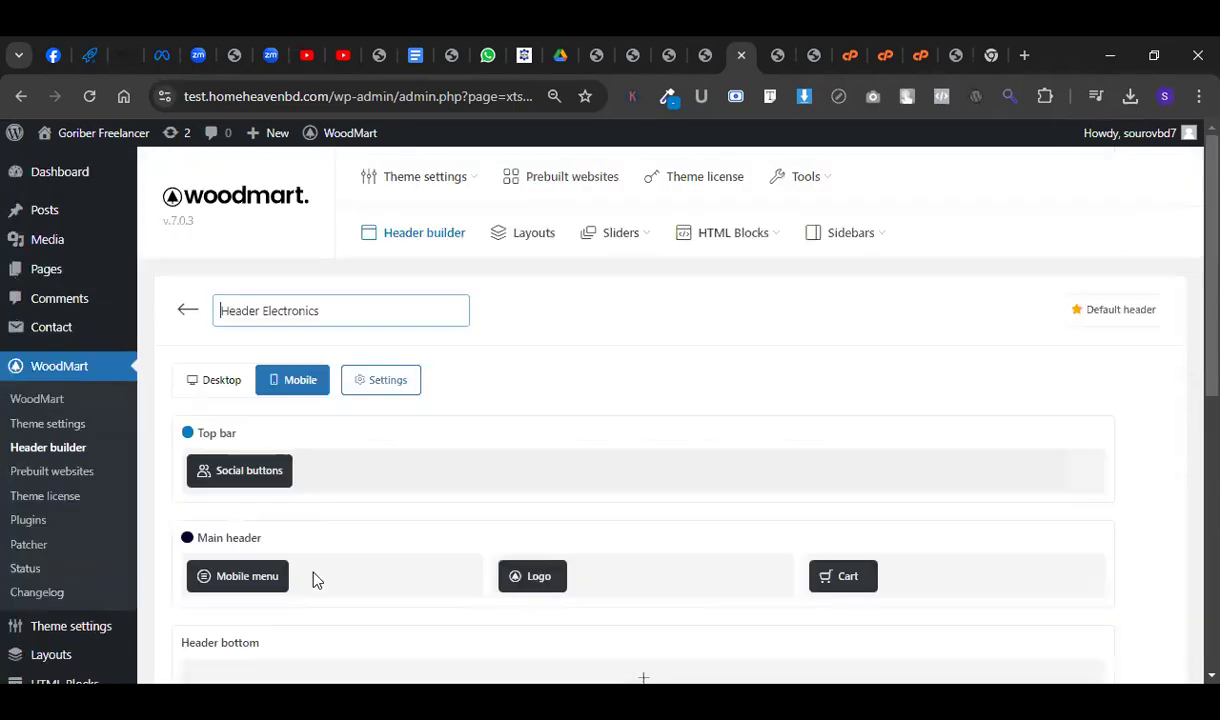
# Reload the store homepage and check the header logo at mobile width and the perfume banner at full width.
pyautogui.click(455, 52)
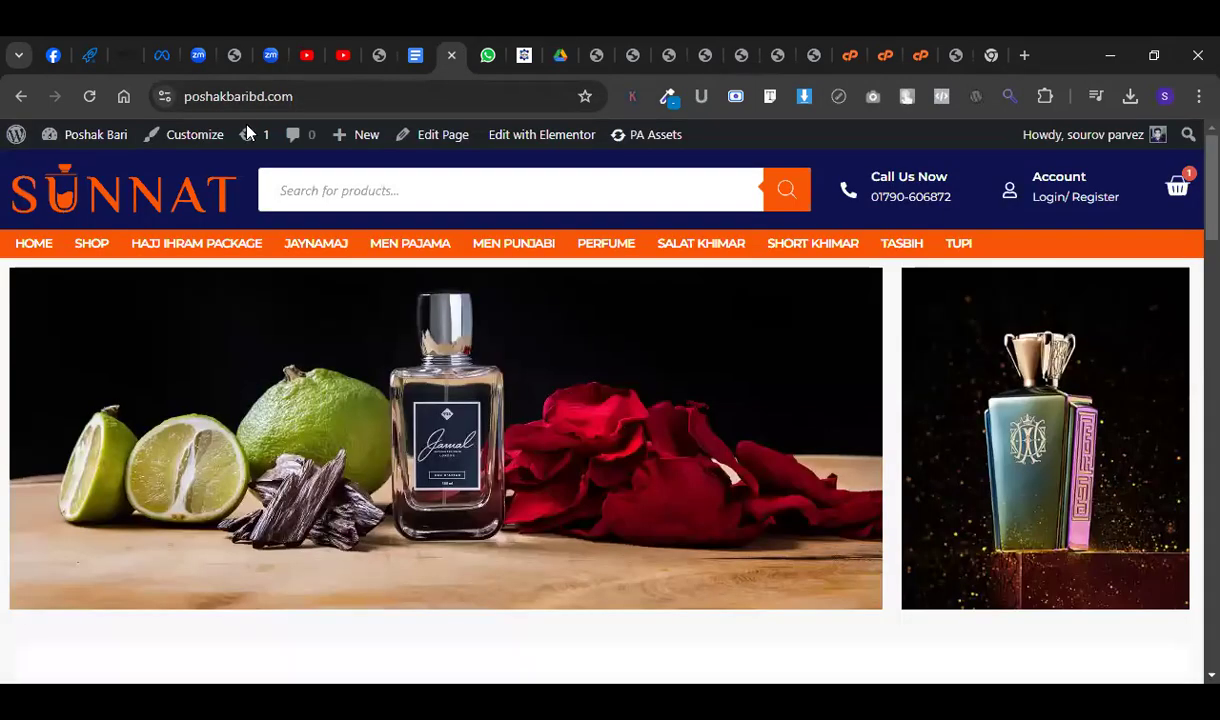
pyautogui.click(592, 46)
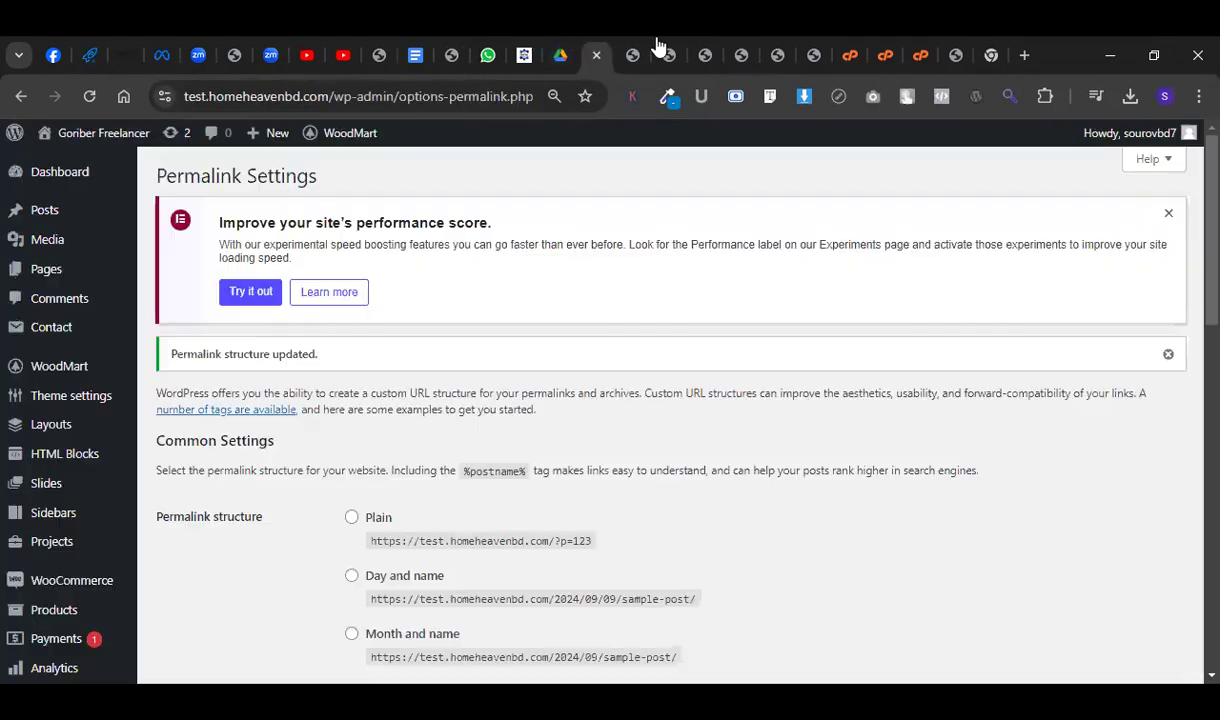
pyautogui.click(636, 53)
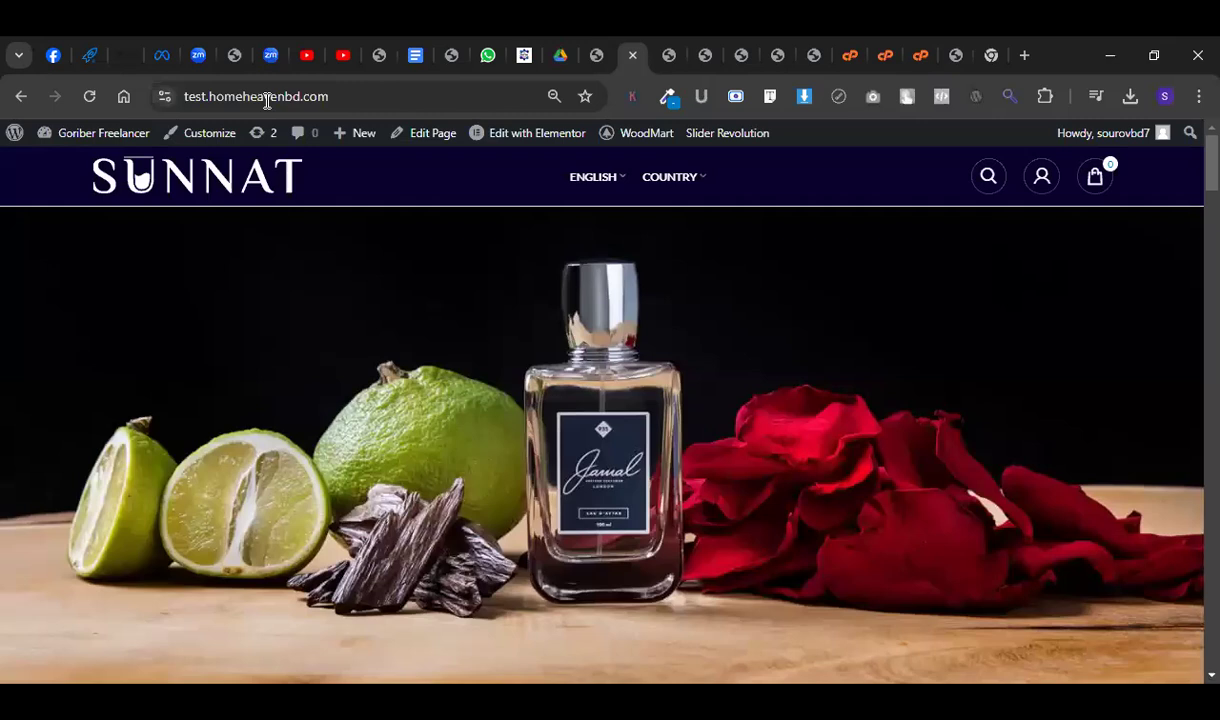
pyautogui.press('F5')
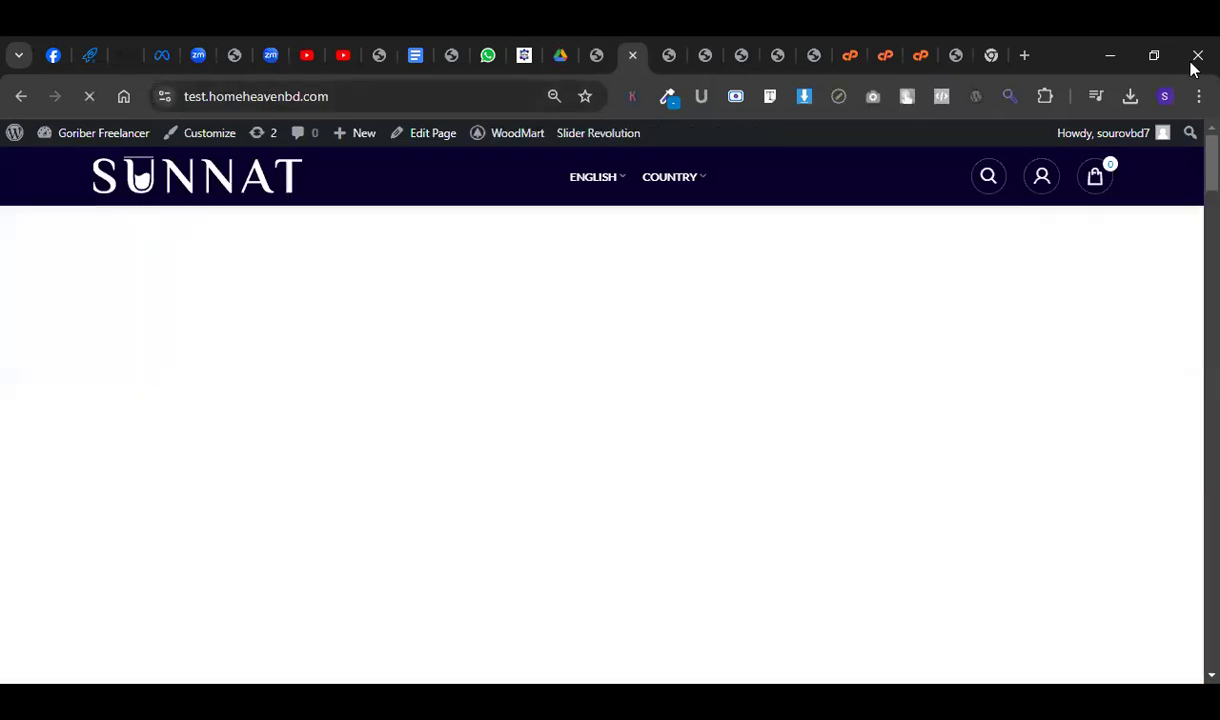
pyautogui.click(1151, 54)
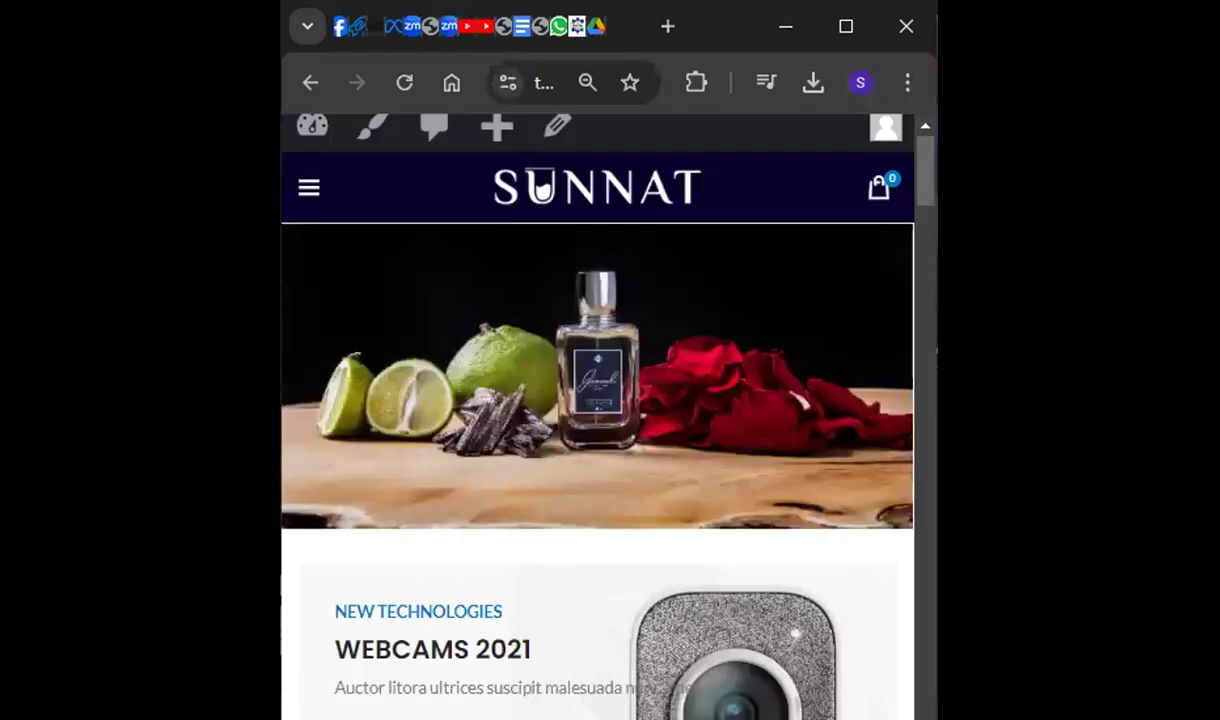
pyautogui.click(845, 25)
pyautogui.scroll(-5, 632, 408)
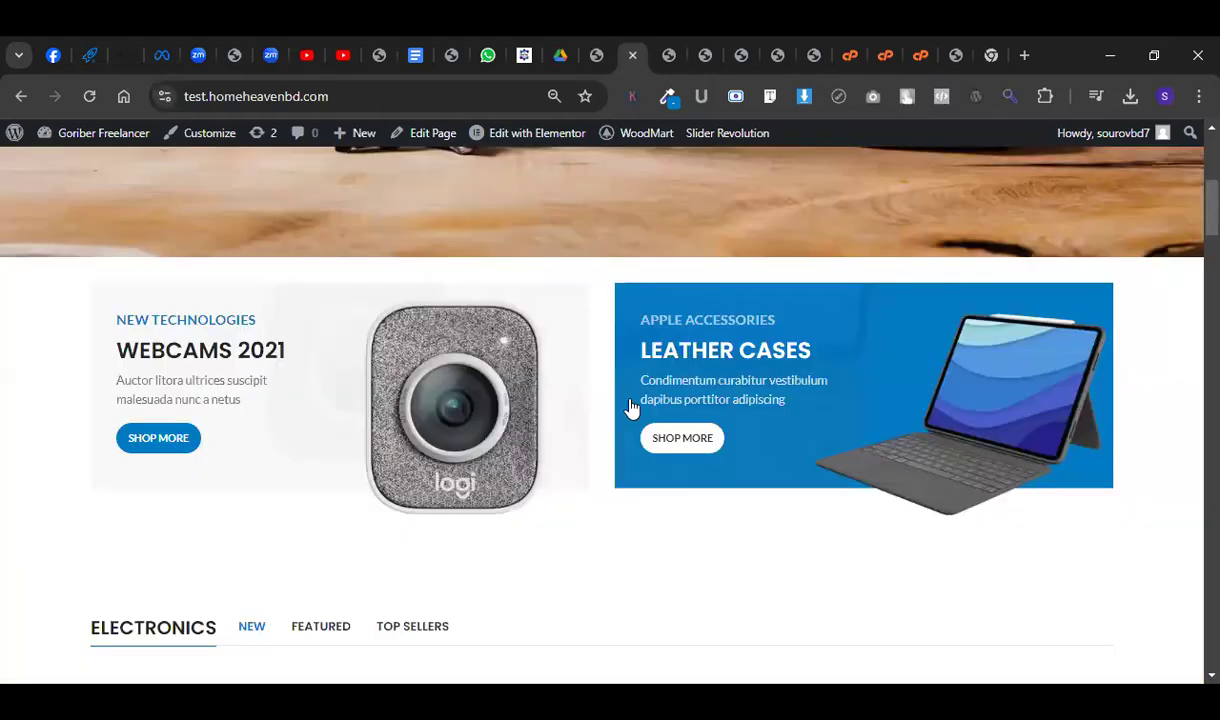
pyautogui.scroll(5, 632, 405)
pyautogui.scroll(-3, 632, 405)
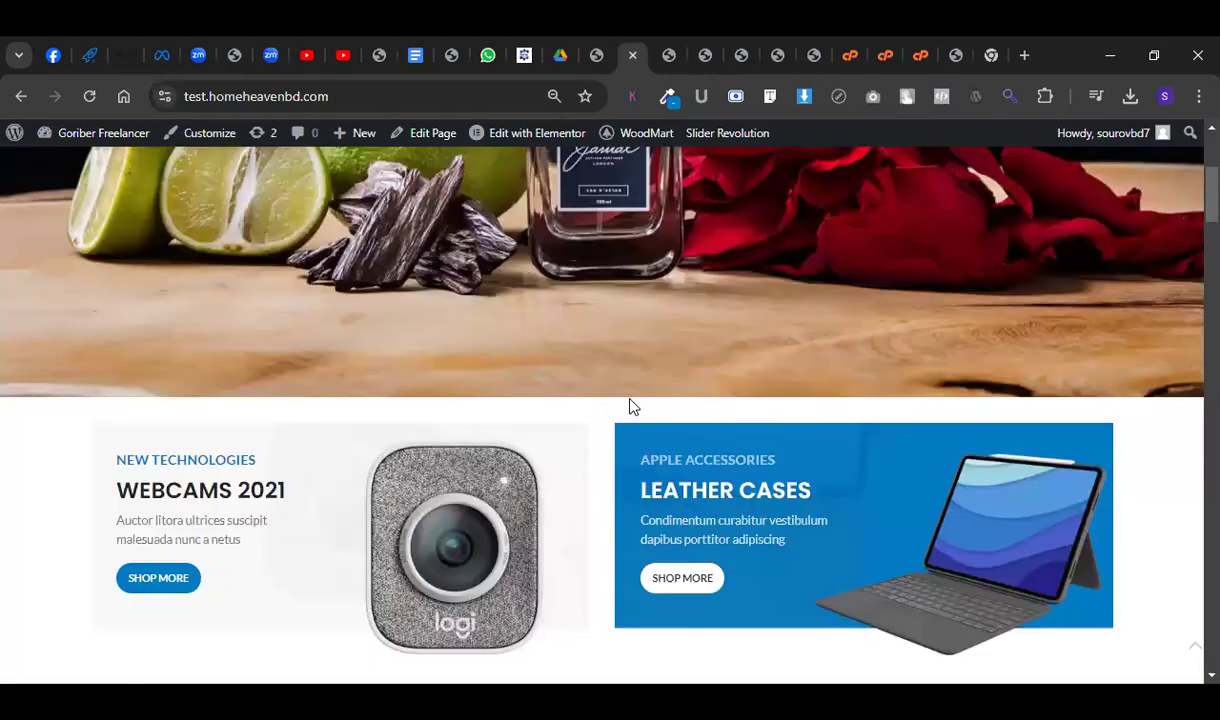
pyautogui.scroll(3, 632, 405)
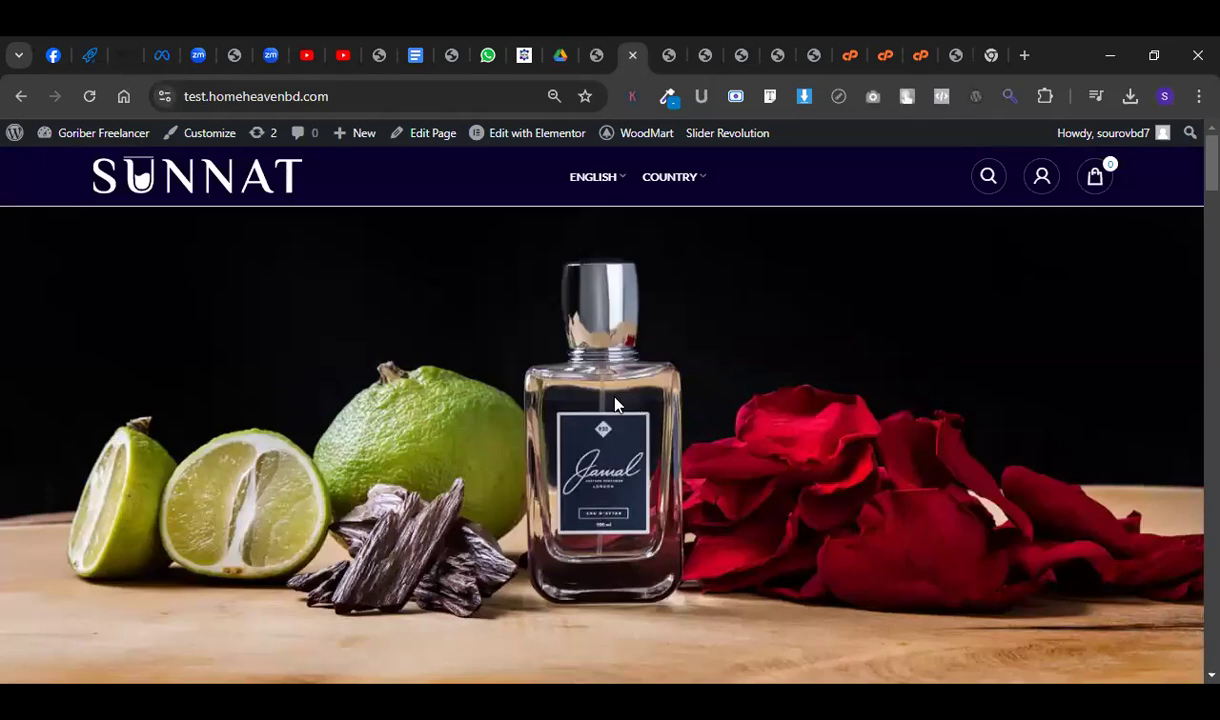
# Look over the homepage's perfume banner, promo banners and Electronics product grid.
pyautogui.scroll(-5, 684, 512)
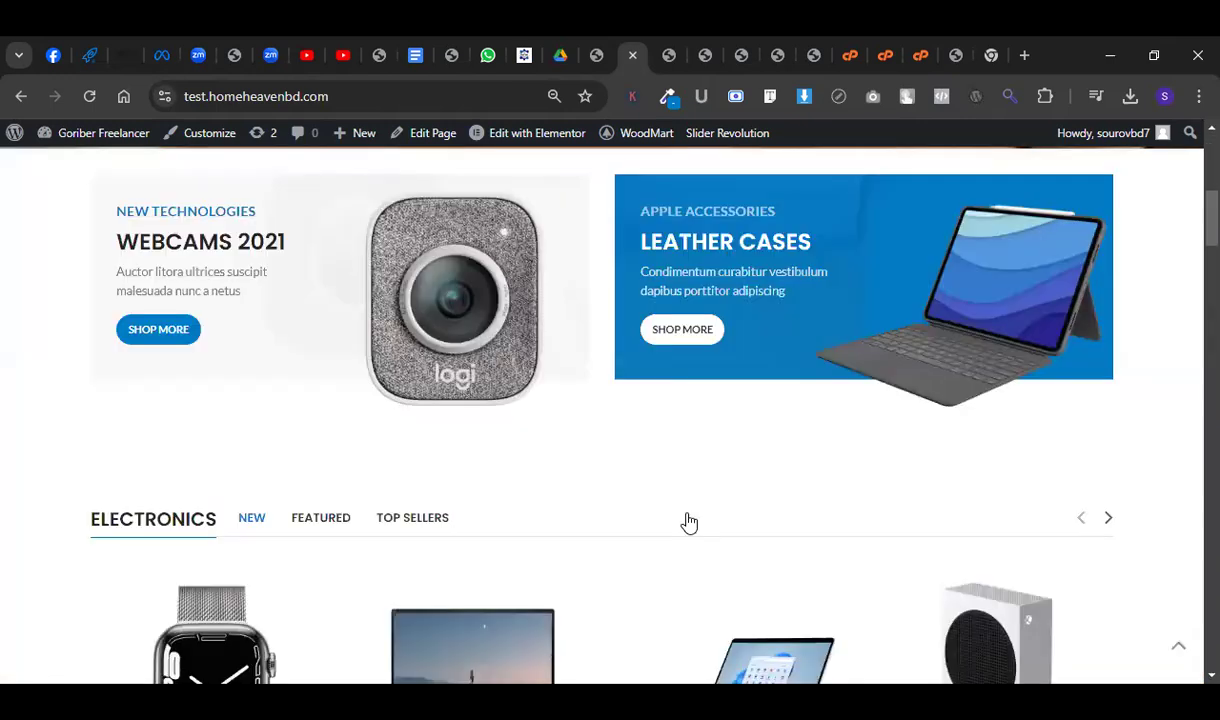
pyautogui.scroll(-1, 431, 580)
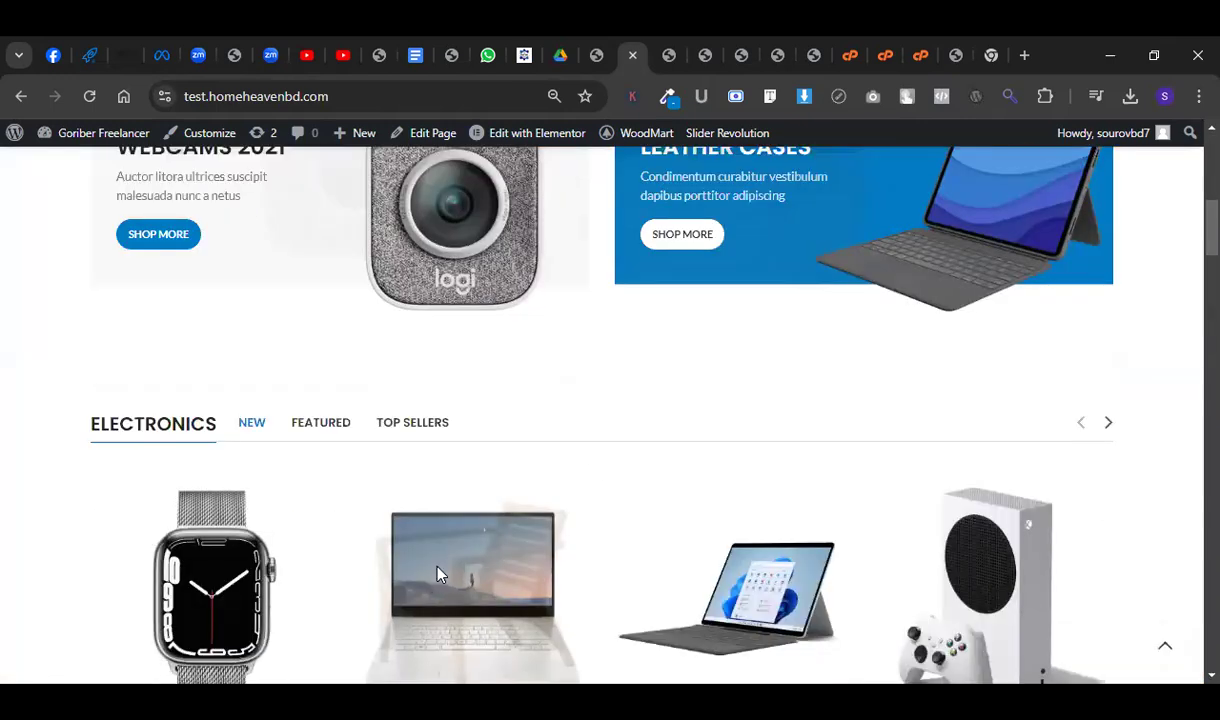
pyautogui.scroll(1, 440, 570)
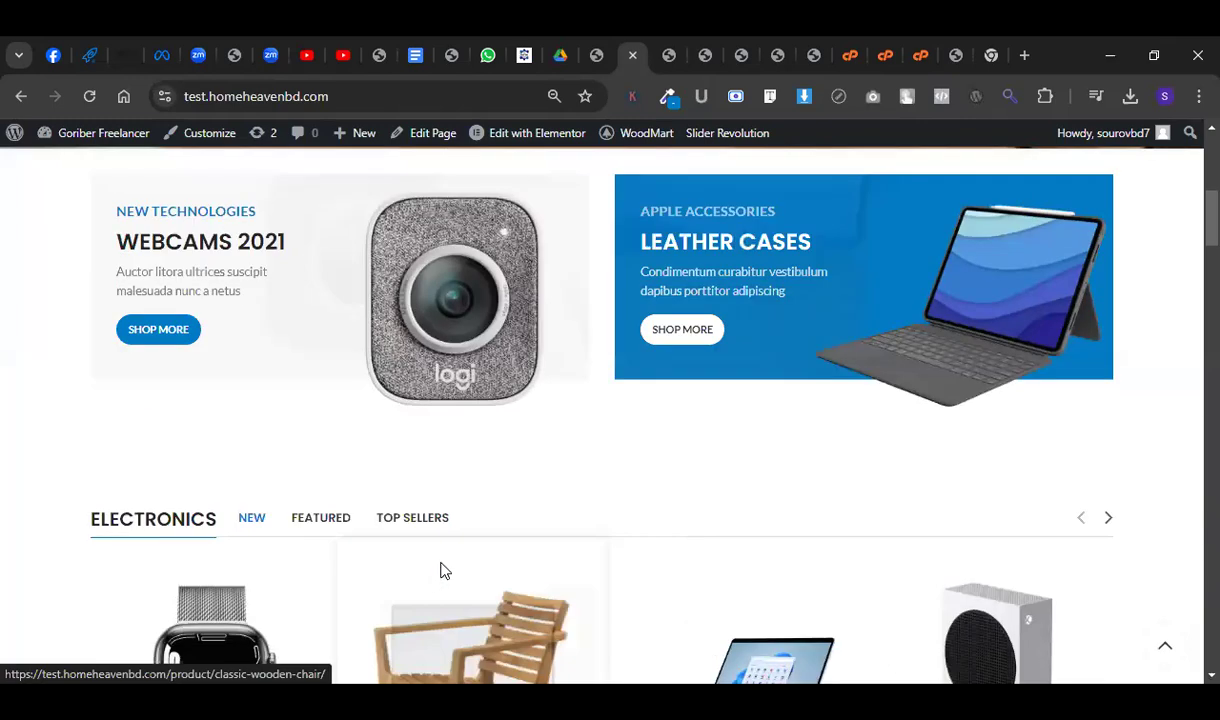
pyautogui.scroll(5, 440, 572)
pyautogui.scroll(-5, 443, 580)
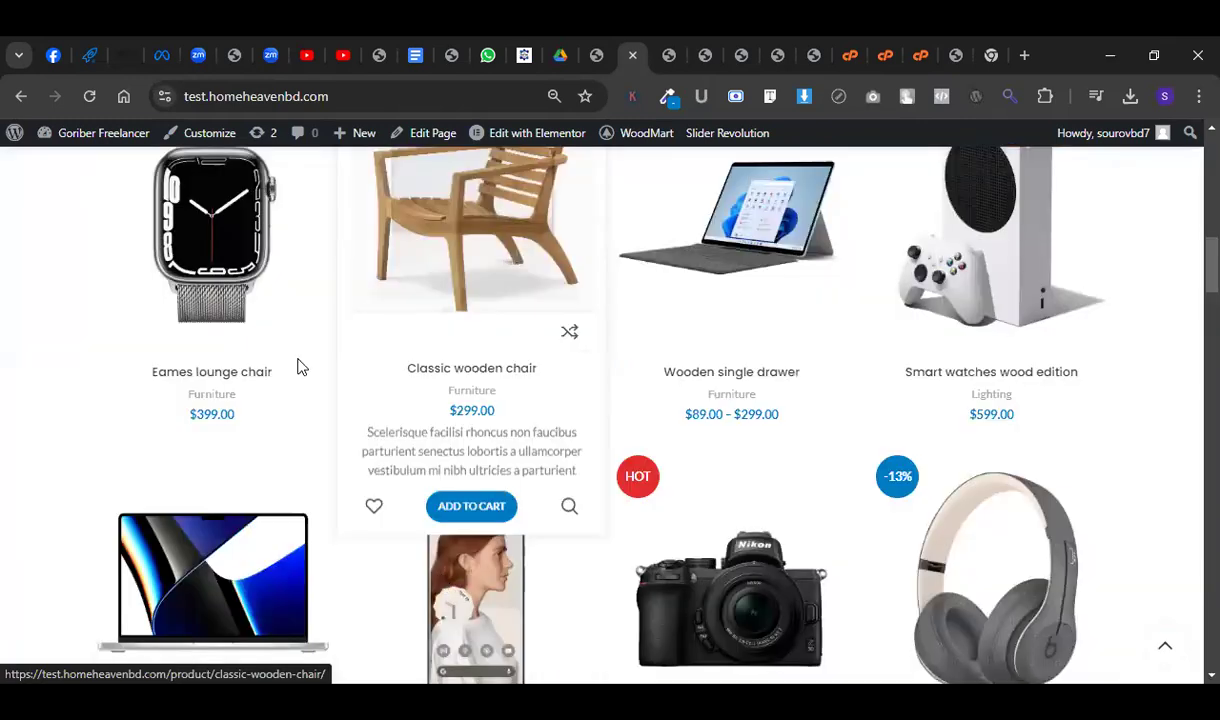
pyautogui.scroll(-1, 410, 452)
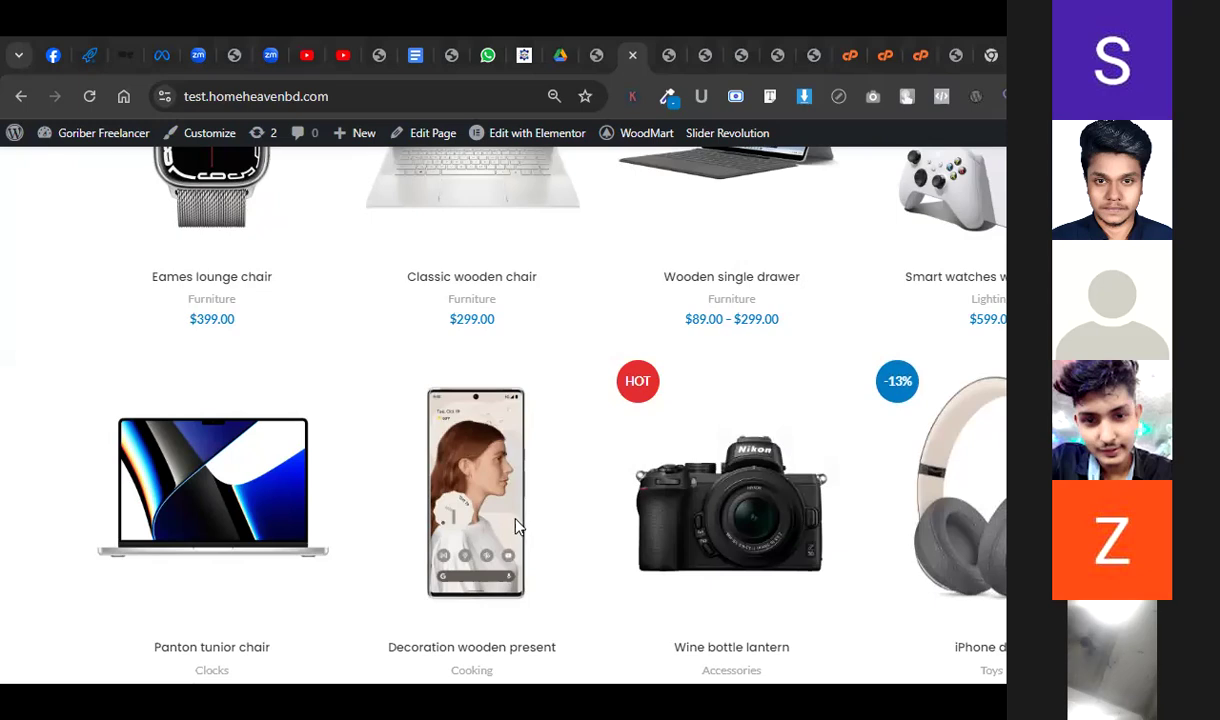
pyautogui.press('Home')
pyautogui.scroll(-5, 562, 474)
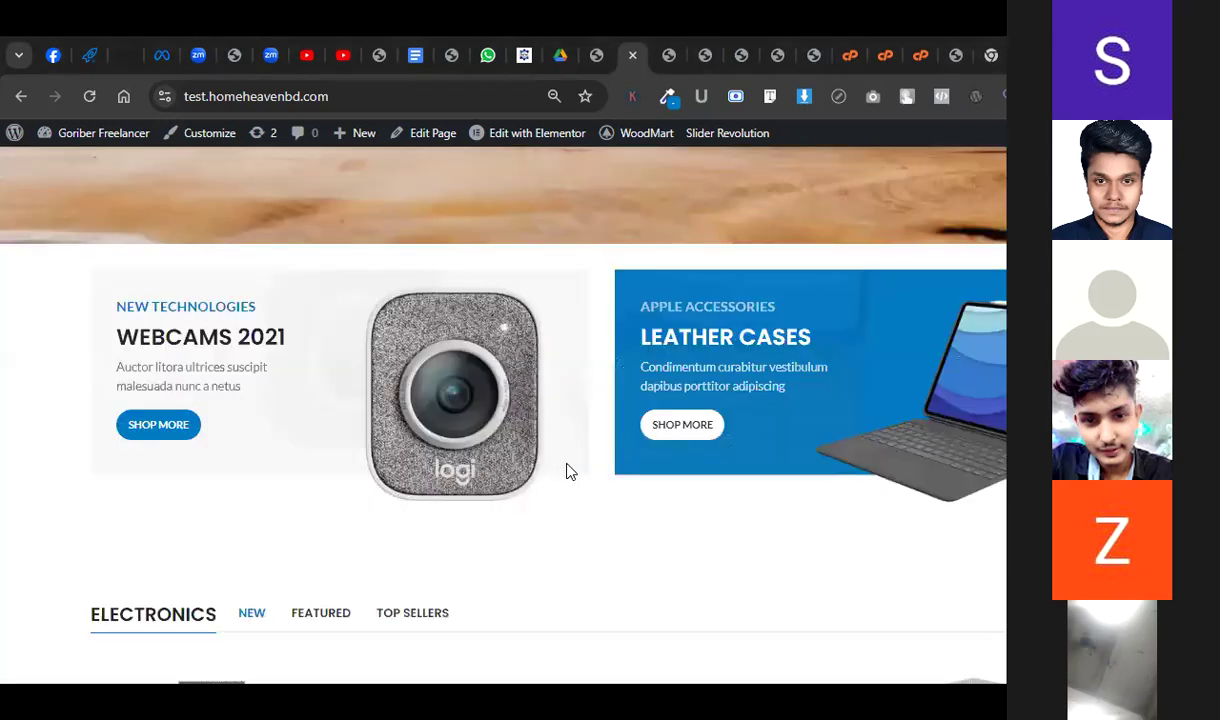
pyautogui.press('Home')
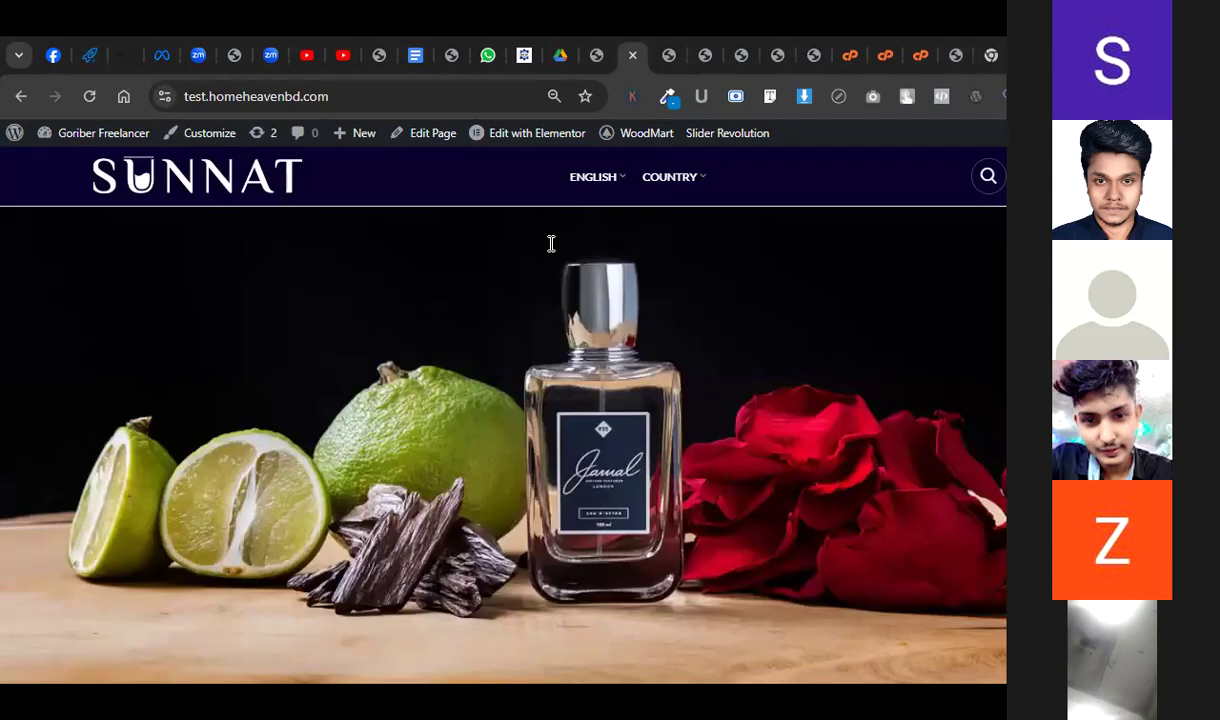
# Open the store homepage in place of the Permalink Settings page and check its reloaded perfume banner.
pyautogui.hotkey('ctrl', 'shift', 'Tab')
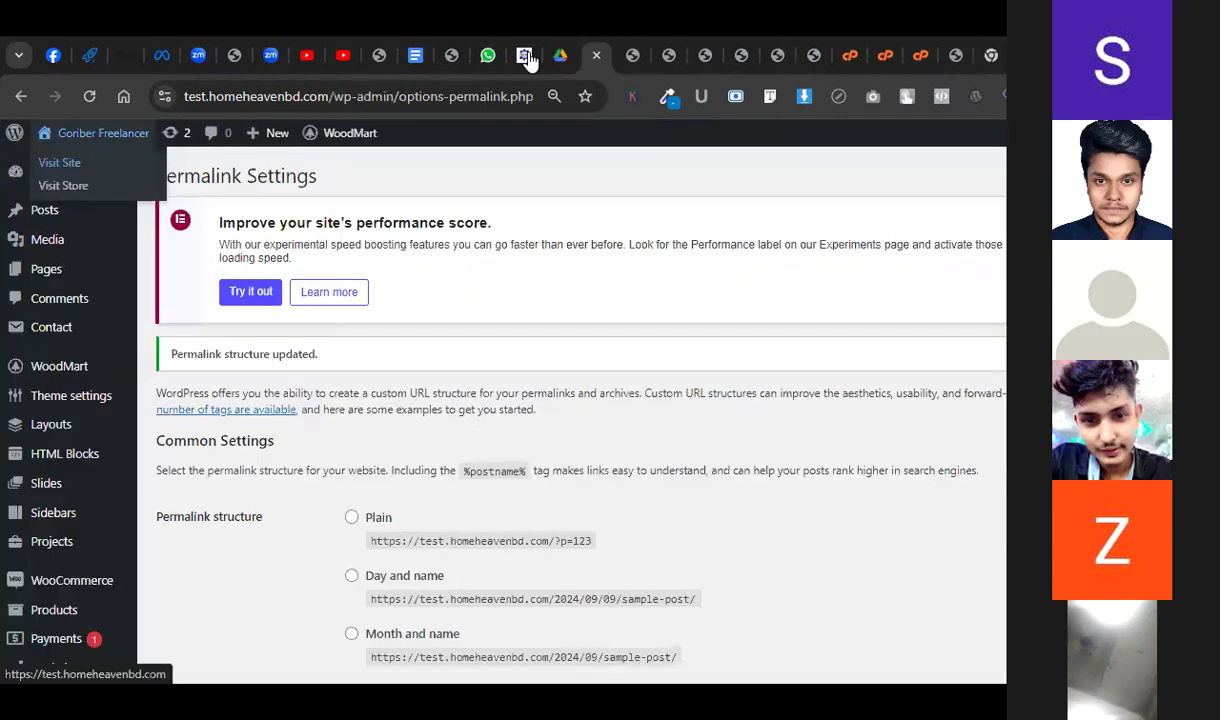
pyautogui.press('F5')
pyautogui.click(760, 55)
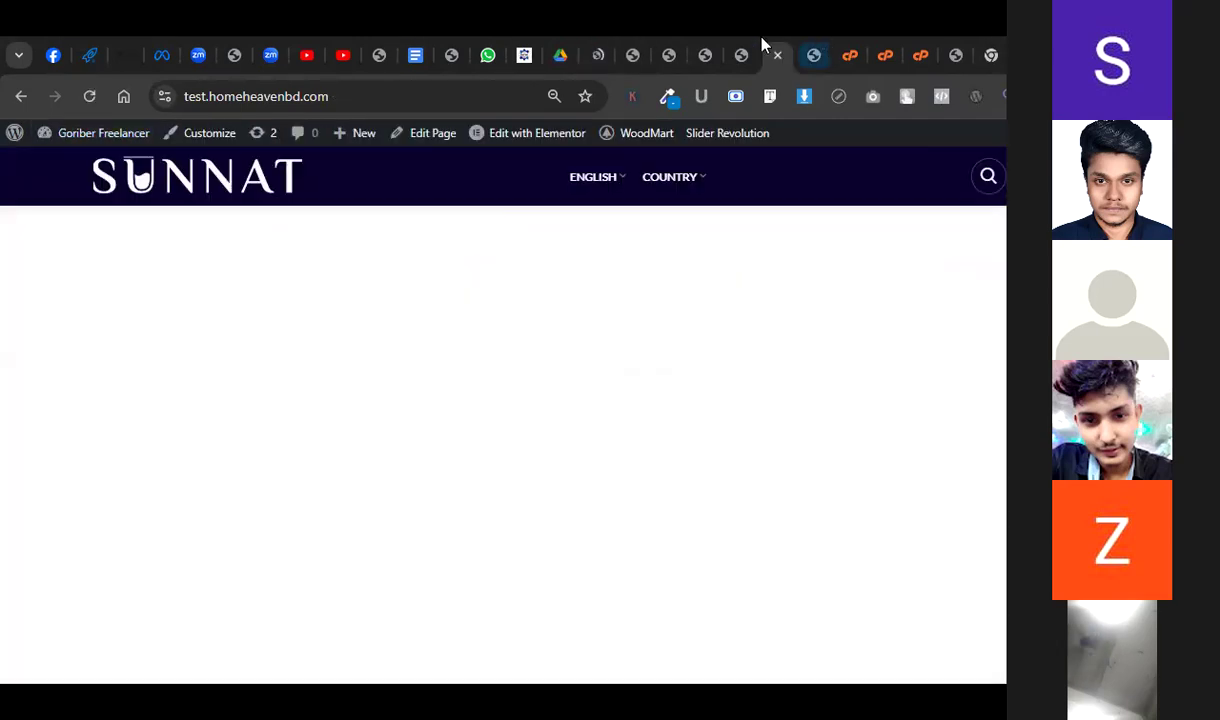
pyautogui.click(778, 55)
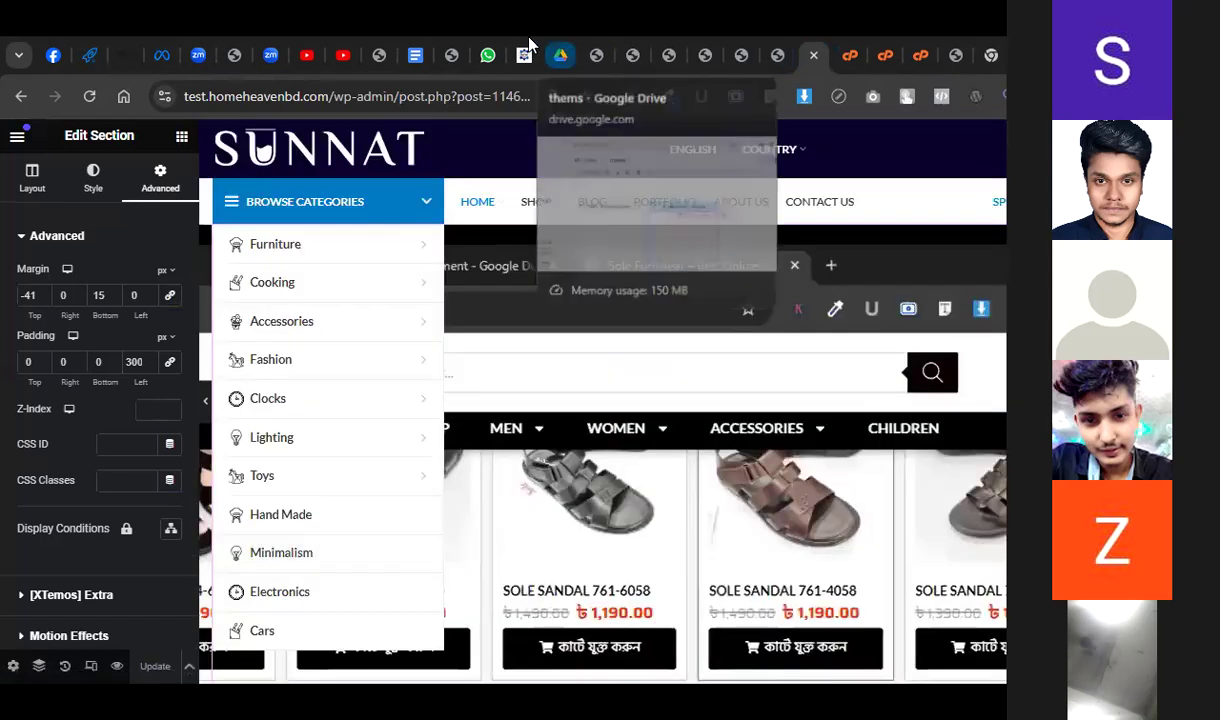
pyautogui.click(596, 55)
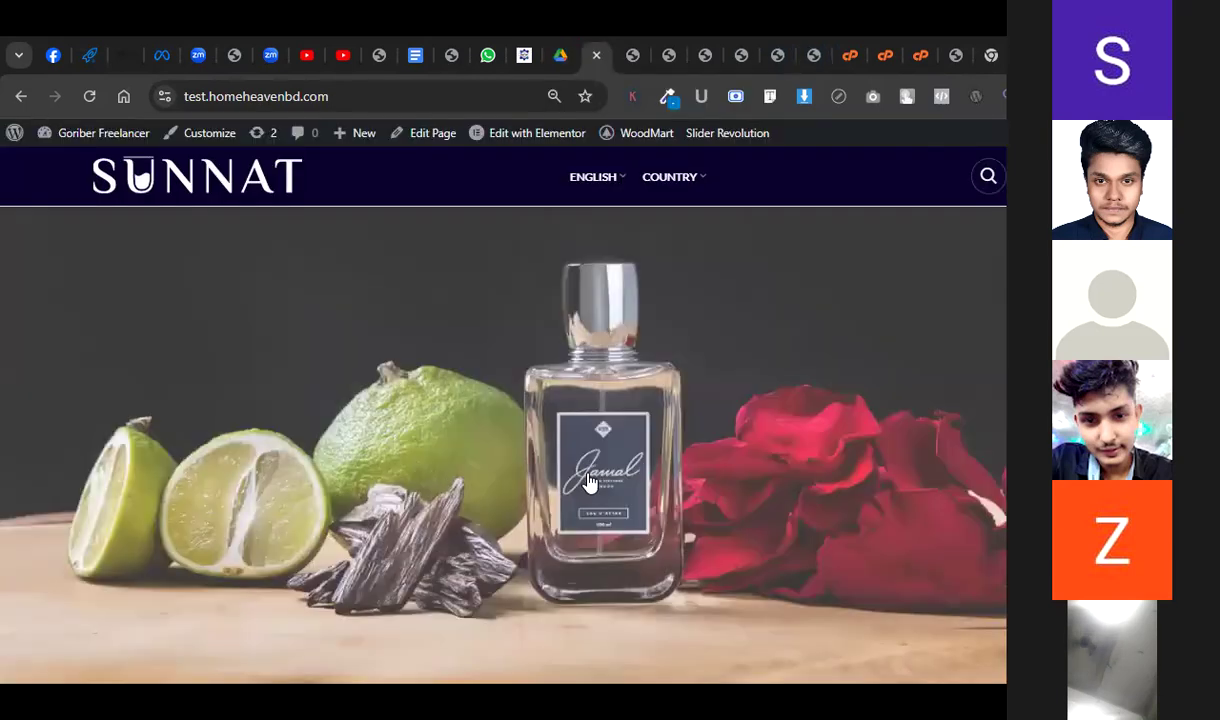
# Examine the homepage from the banner through the product, hot deals and Innovative Gadgets sections to Our Partners and back.
pyautogui.scroll(-5, 590, 480)
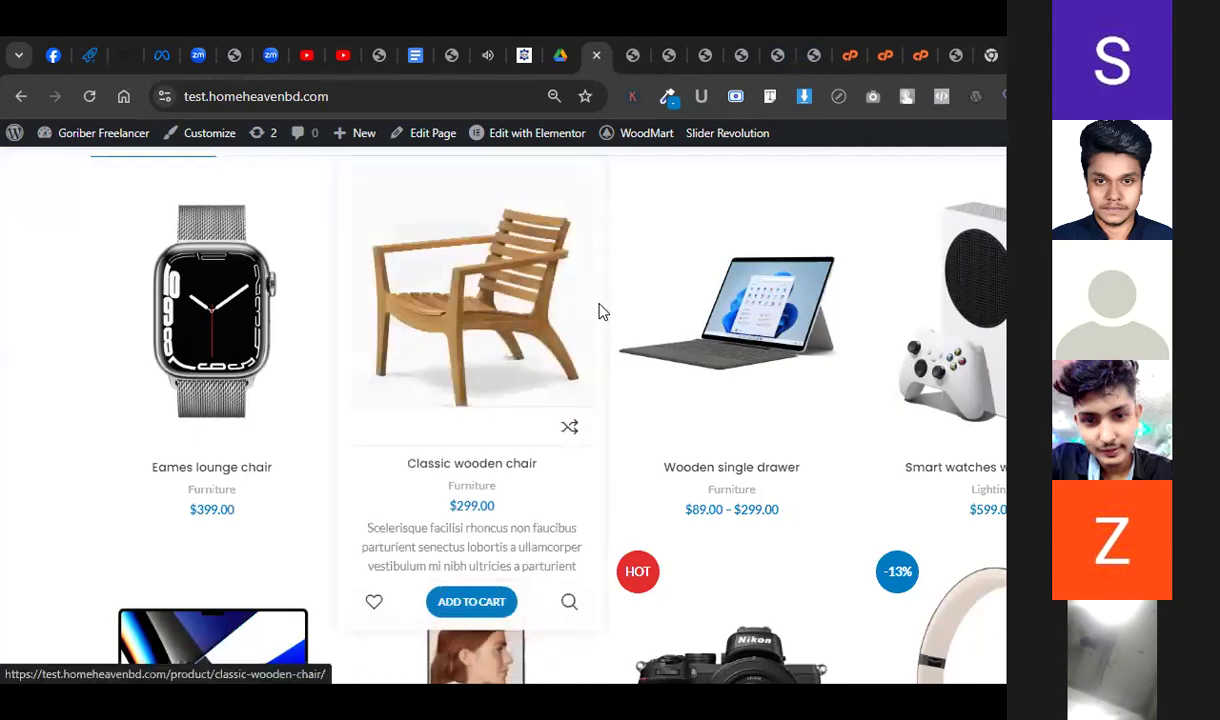
pyautogui.scroll(-5, 600, 308)
pyautogui.scroll(1, 528, 400)
pyautogui.scroll(1, 531, 446)
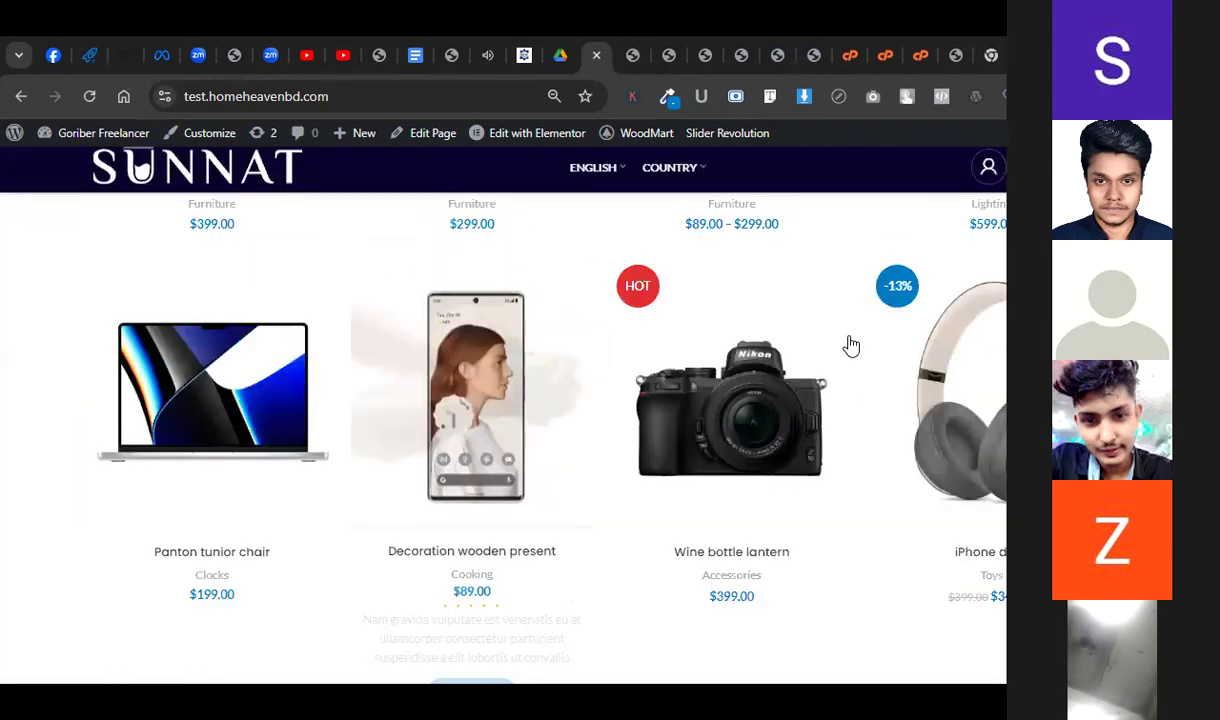
pyautogui.scroll(-5, 795, 408)
pyautogui.scroll(-5, 700, 460)
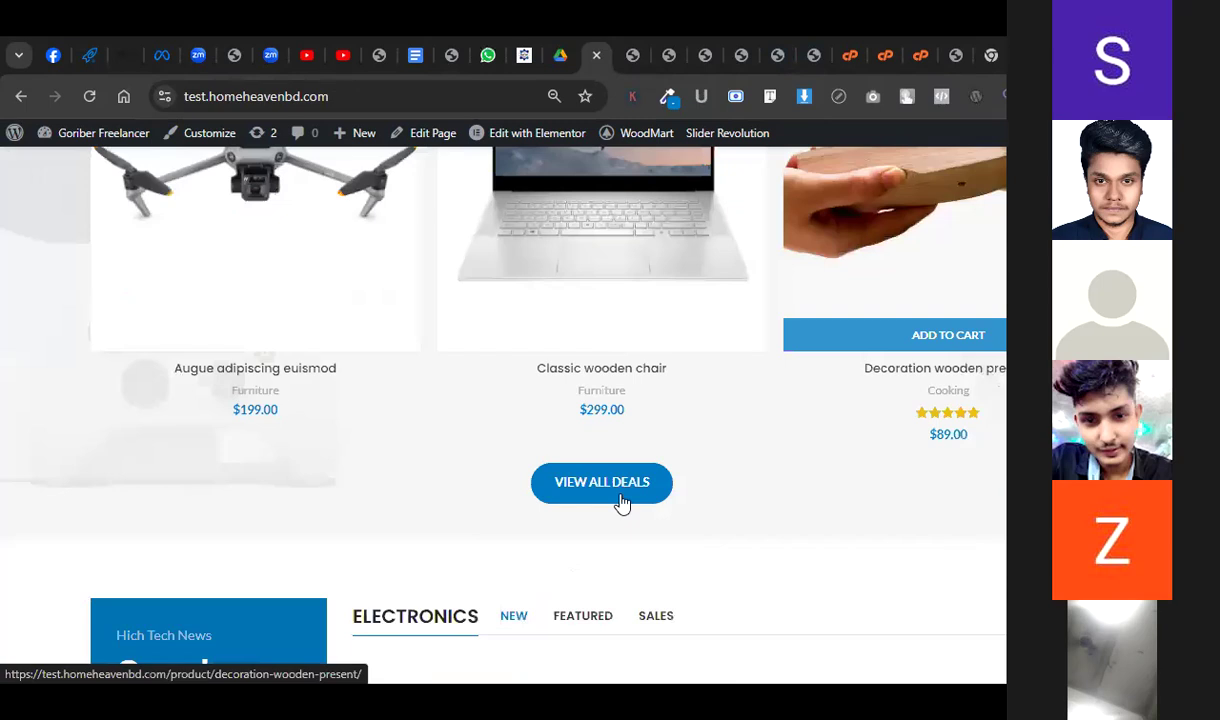
pyautogui.scroll(-8, 577, 512)
pyautogui.scroll(-2, 580, 515)
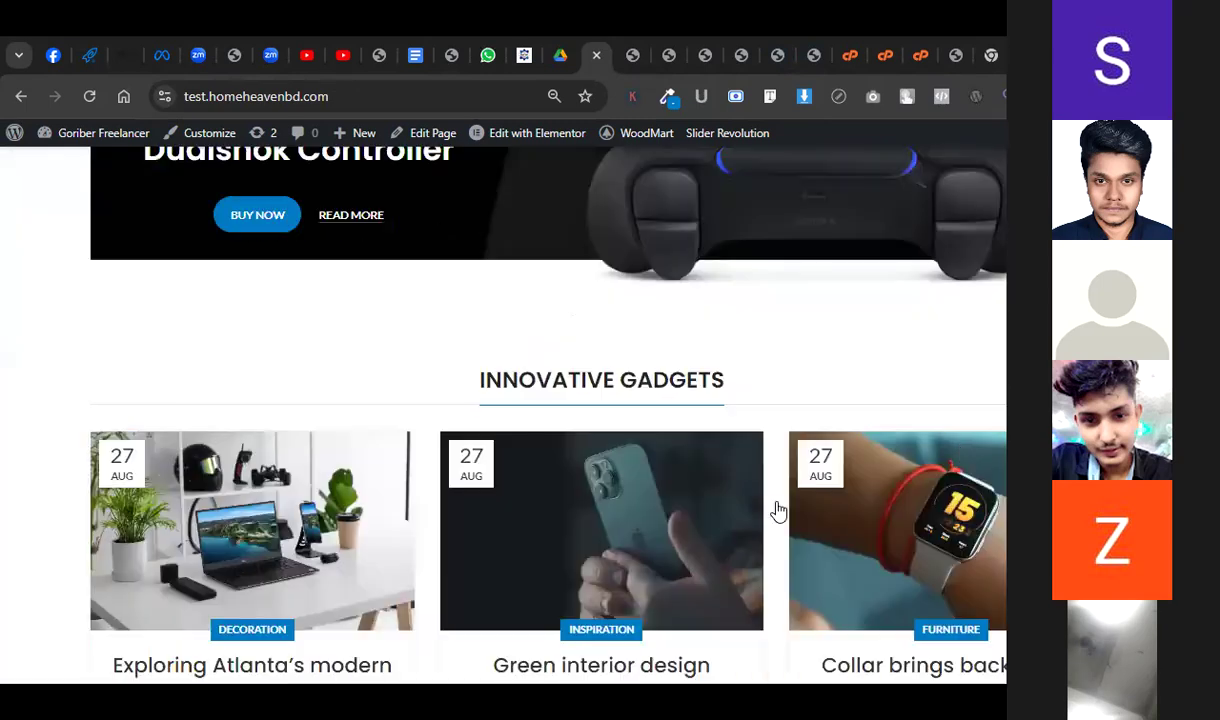
pyautogui.scroll(-3, 422, 507)
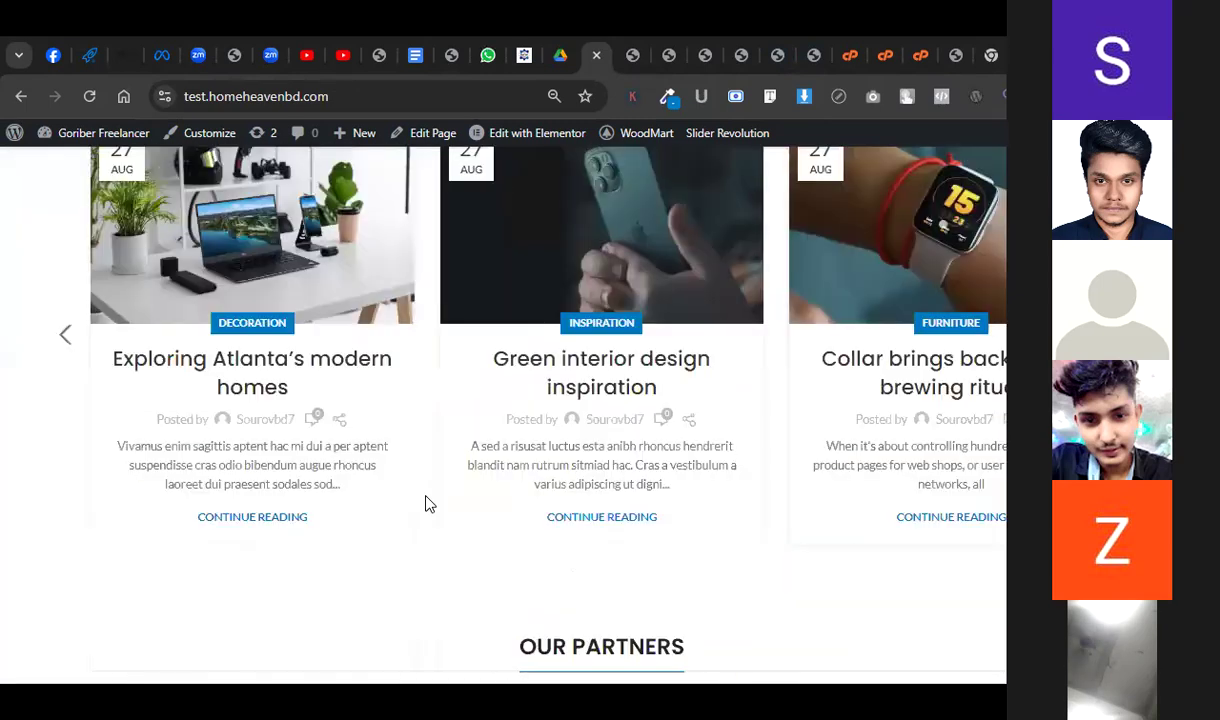
pyautogui.scroll(10, 425, 503)
pyautogui.scroll(5, 430, 500)
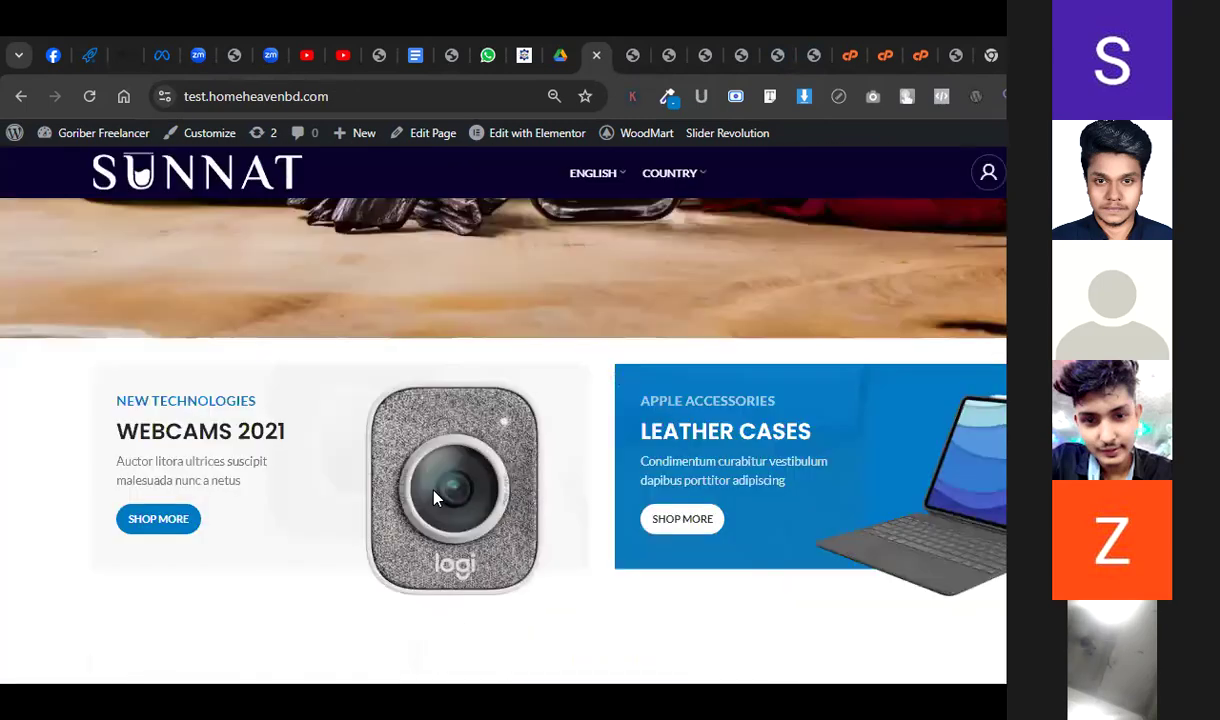
pyautogui.scroll(2, 437, 496)
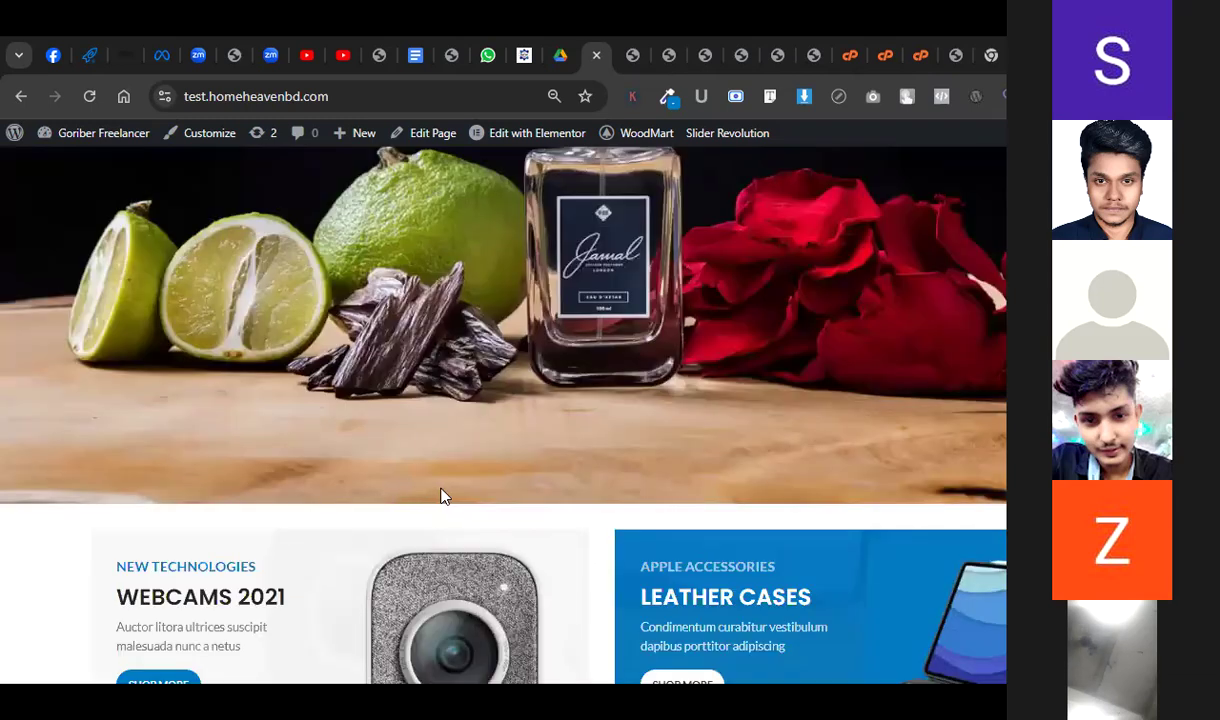
pyautogui.scroll(2, 442, 496)
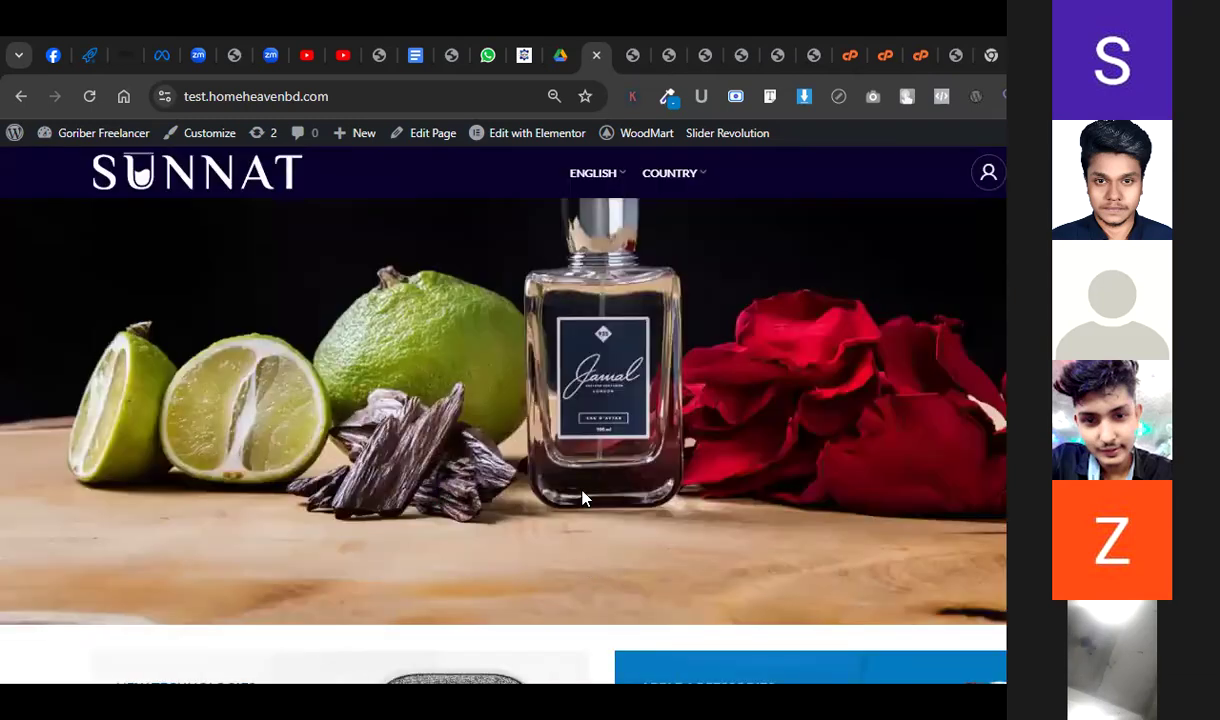
pyautogui.scroll(2, 585, 498)
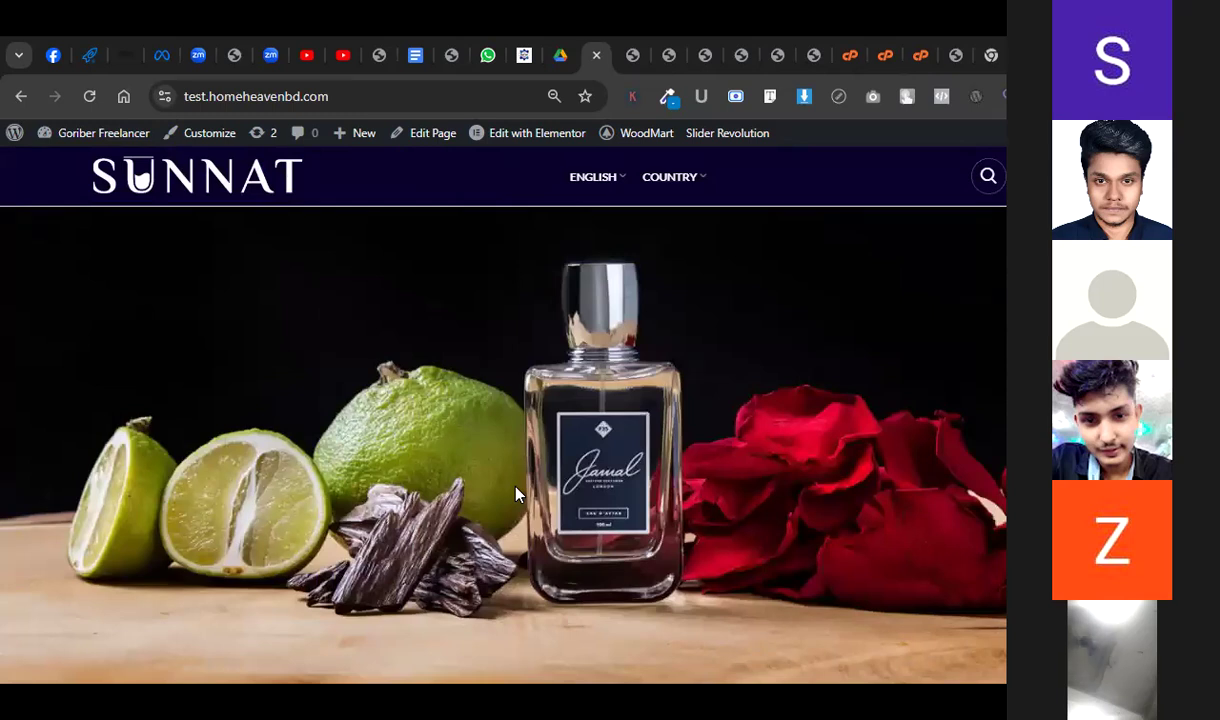
pyautogui.scroll(-5, 552, 483)
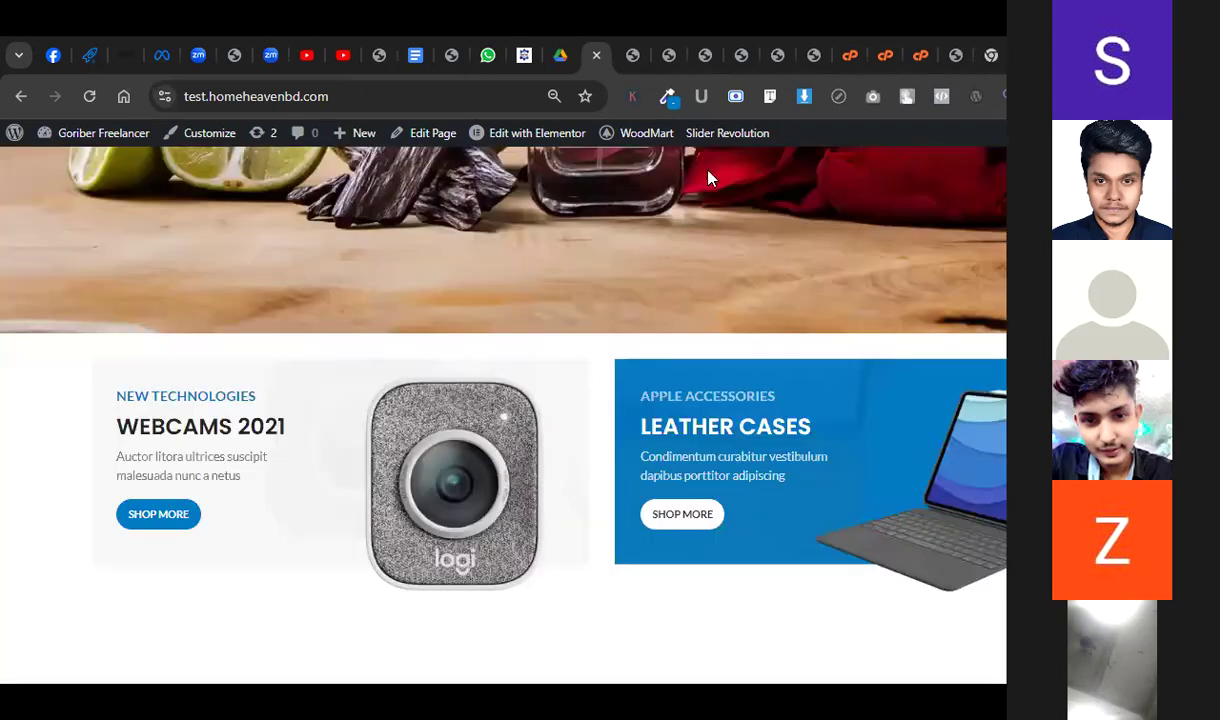
# Switch to the homepage's Elementor editor and inspect the promo banners and Electronics section.
pyautogui.click(705, 55)
pyautogui.click(741, 55)
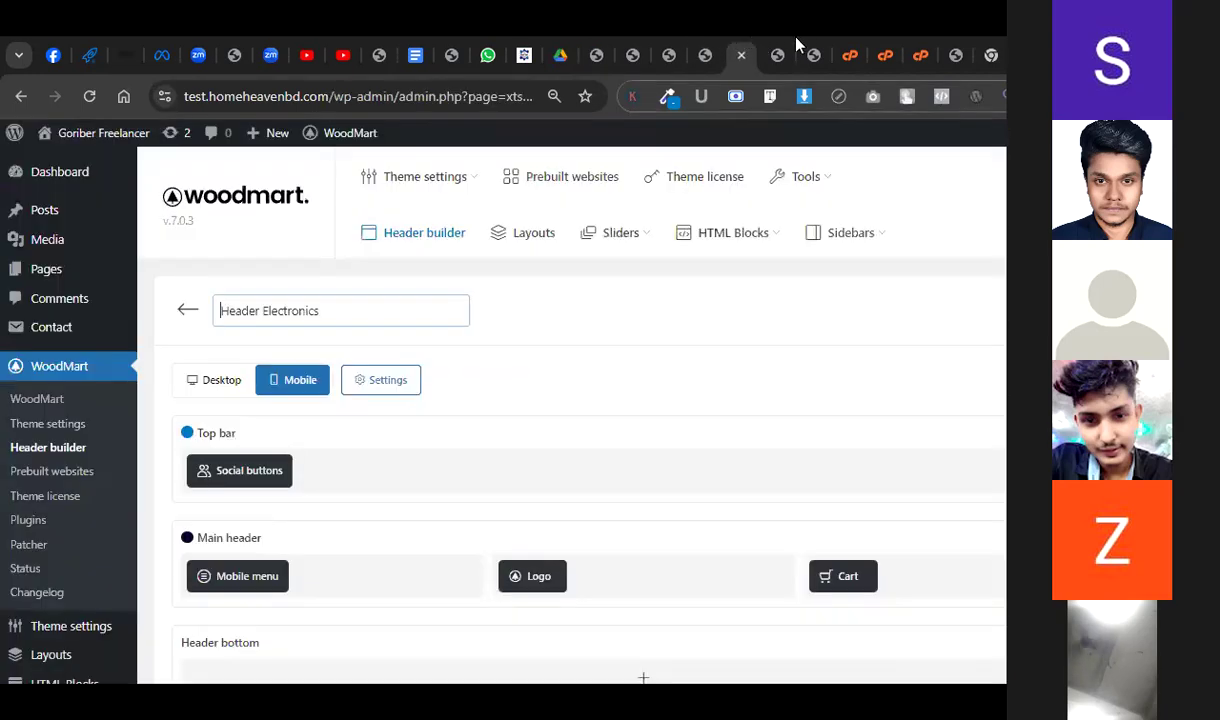
pyautogui.click(777, 55)
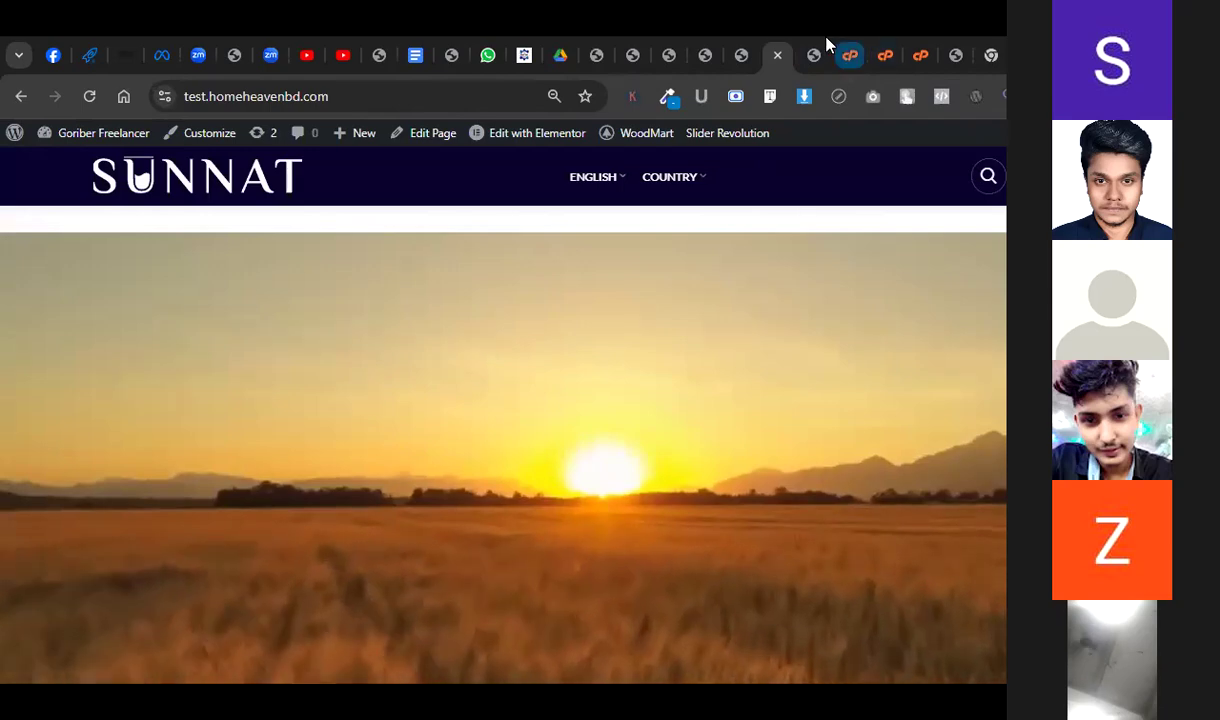
pyautogui.click(814, 55)
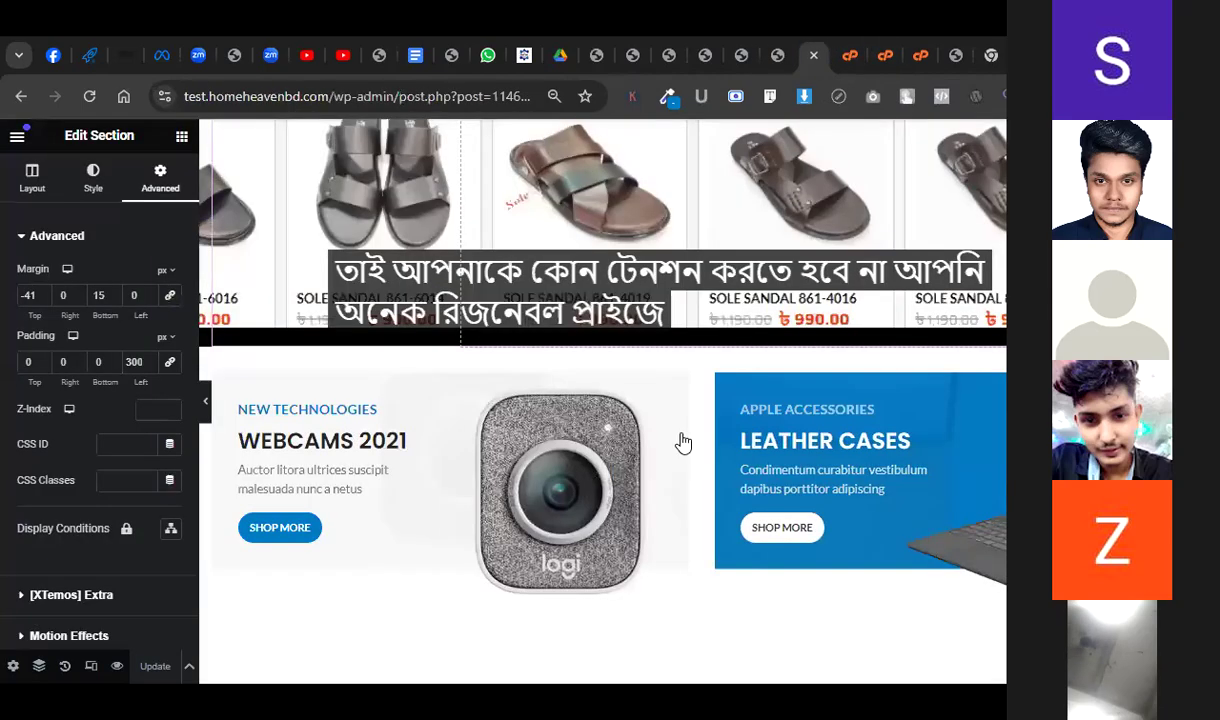
pyautogui.scroll(-4, 733, 567)
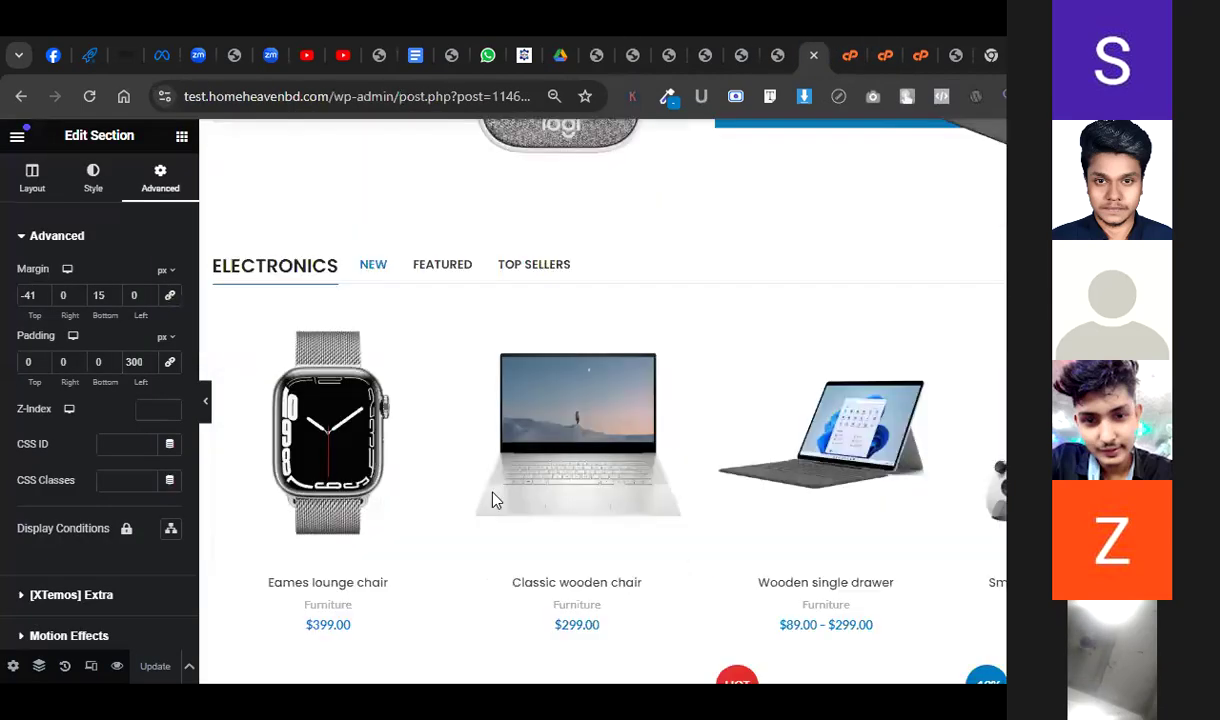
# Return to the live store homepage and check the Featured electronics products, promo banners and Today Hot Deals section.
pyautogui.hotkey('ctrl', 'shift', 'Tab')
pyautogui.hotkey('ctrl', 'shift', 'Tab')
pyautogui.hotkey('ctrl', 'shift', 'Tab')
pyautogui.hotkey('ctrl', 'shift', 'Tab')
pyautogui.hotkey('ctrl', 'shift', 'Tab')
pyautogui.scroll(-6, 483, 478)
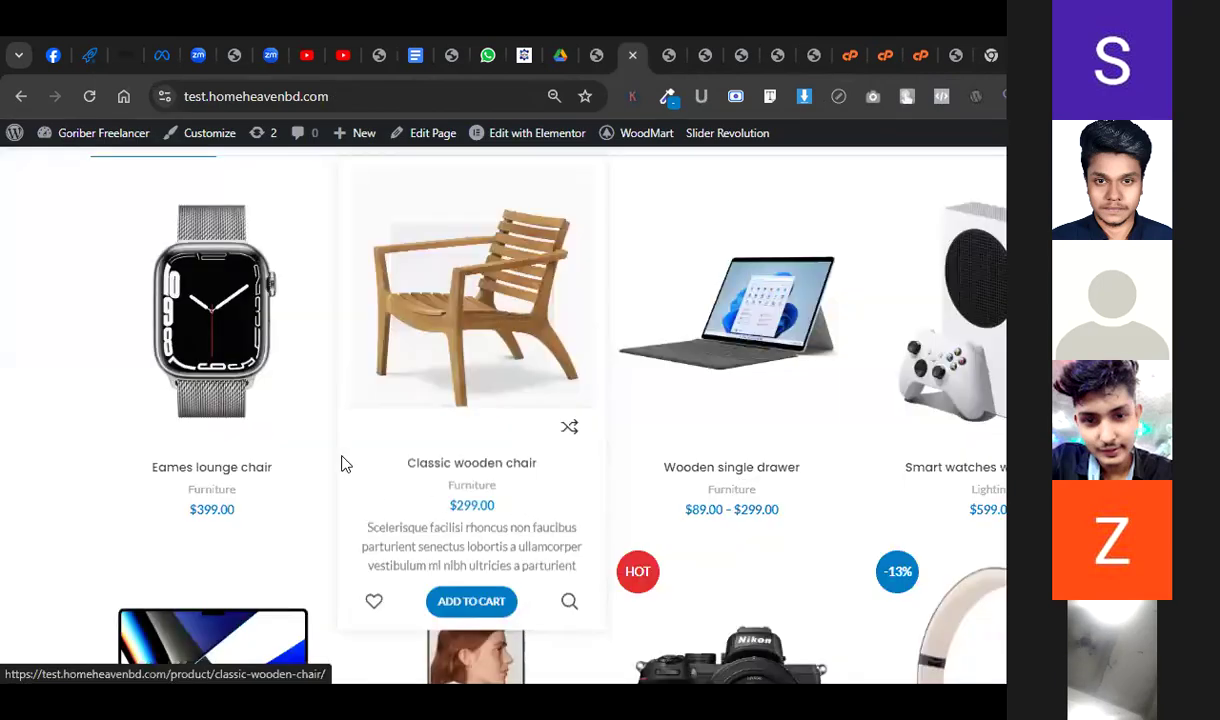
pyautogui.scroll(3, 321, 430)
pyautogui.click(320, 423)
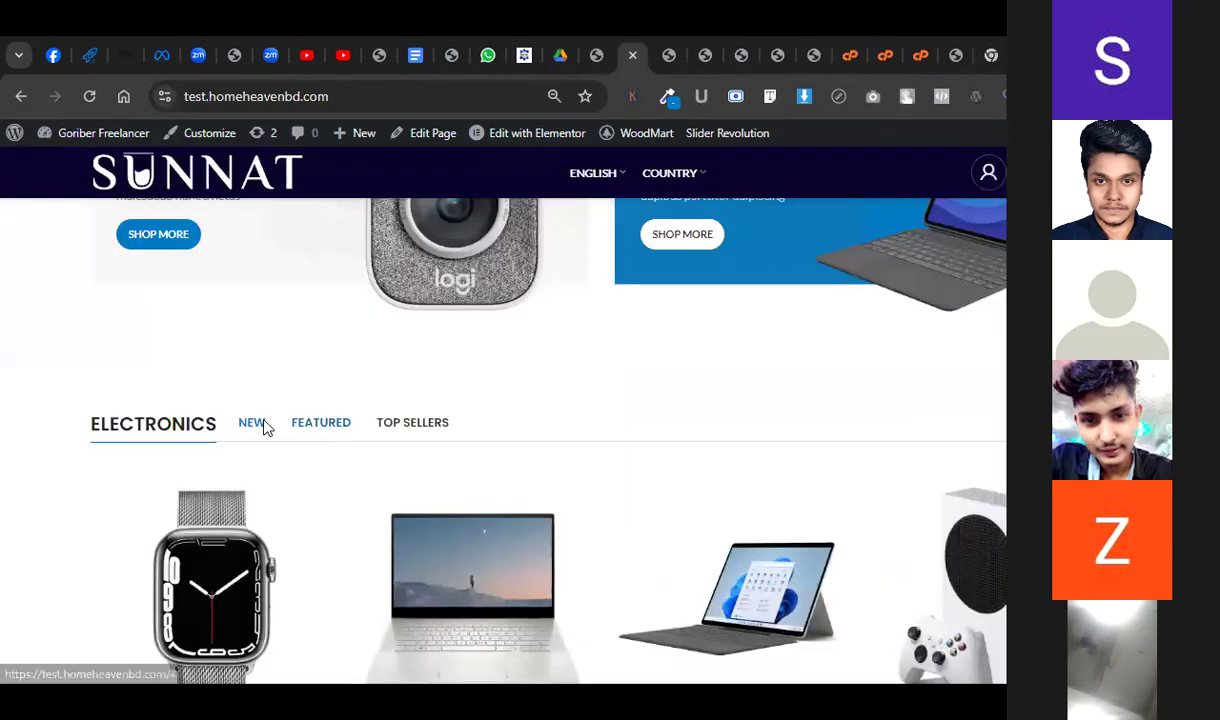
pyautogui.scroll(4, 327, 527)
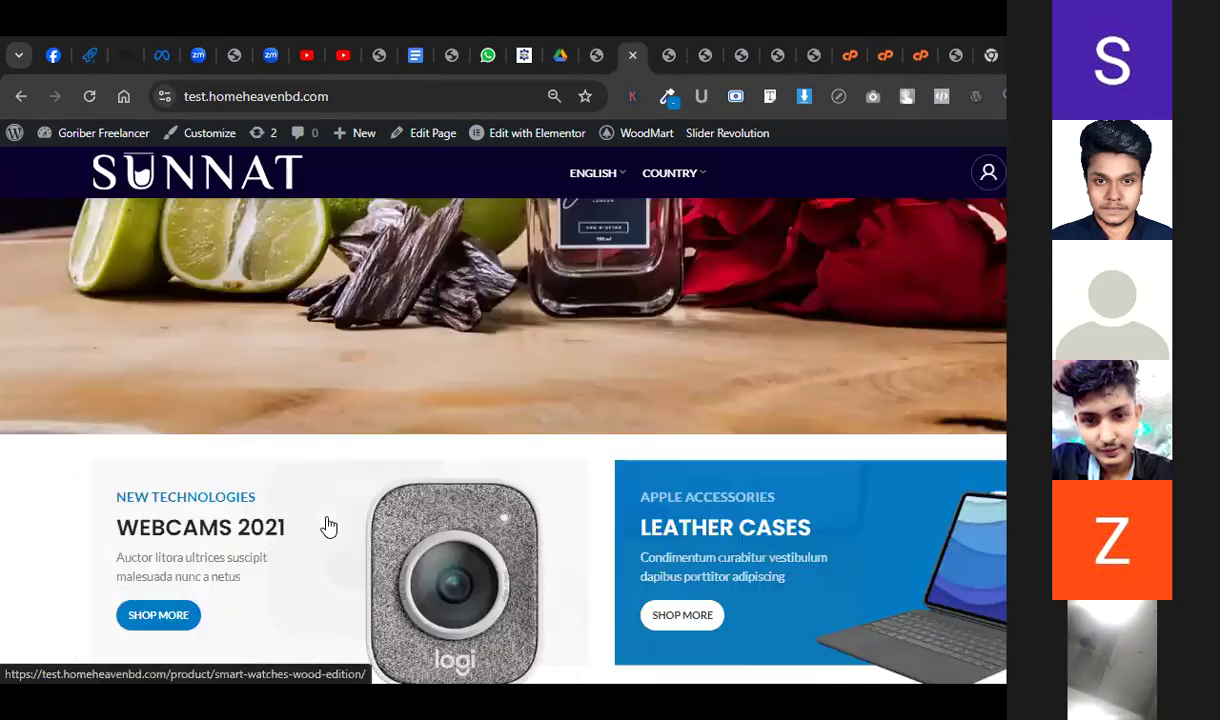
pyautogui.scroll(-8, 327, 523)
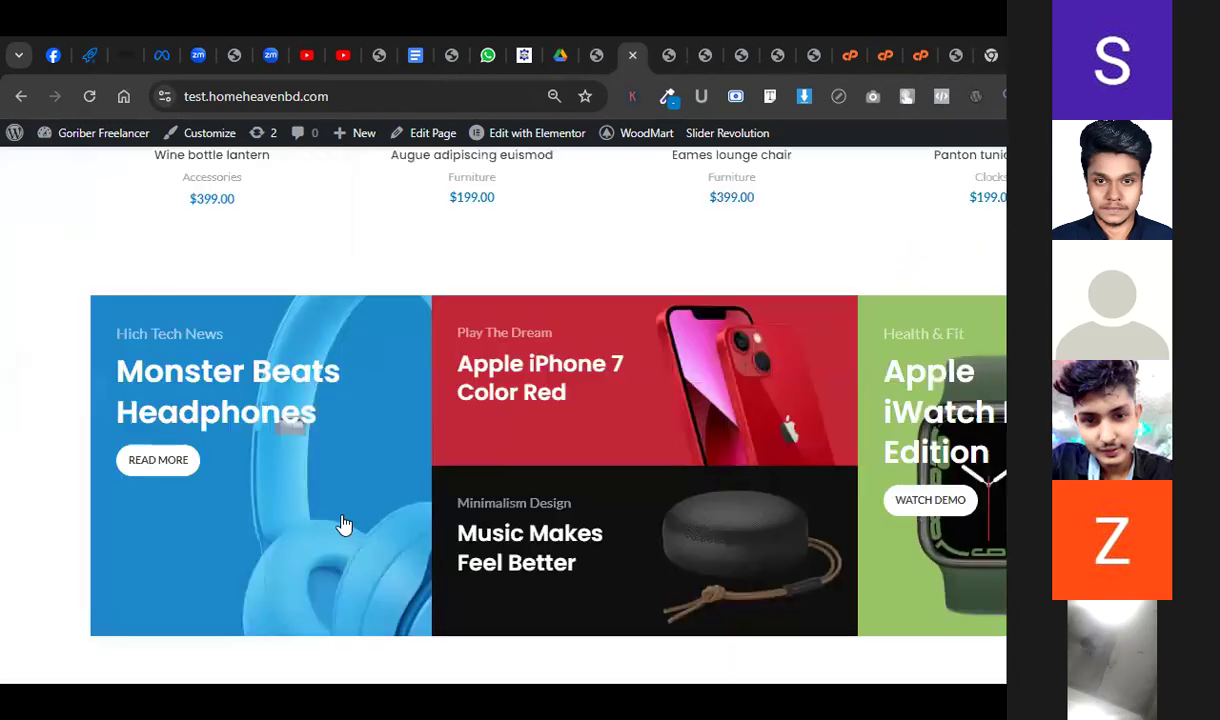
pyautogui.scroll(-5, 421, 521)
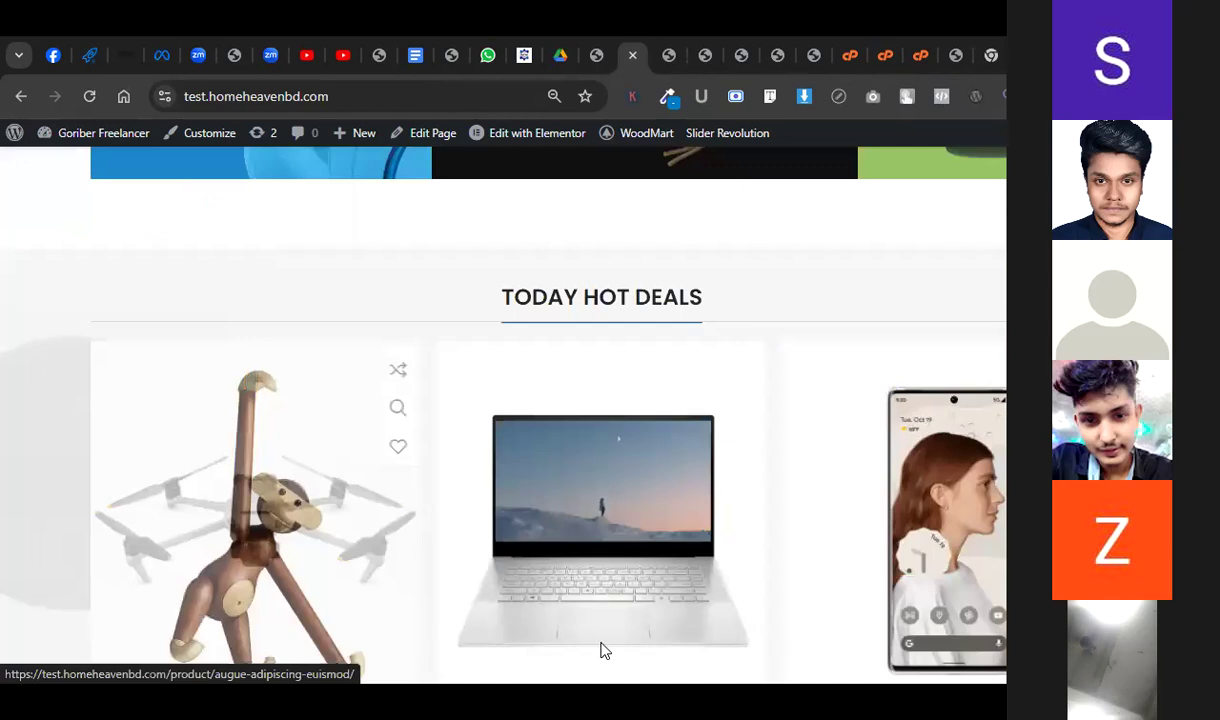
# Add the Augue adipiscing euismod product from Today Hot Deals to the cart and proceed to checkout.
pyautogui.scroll(-2, 604, 648)
pyautogui.scroll(-1, 330, 425)
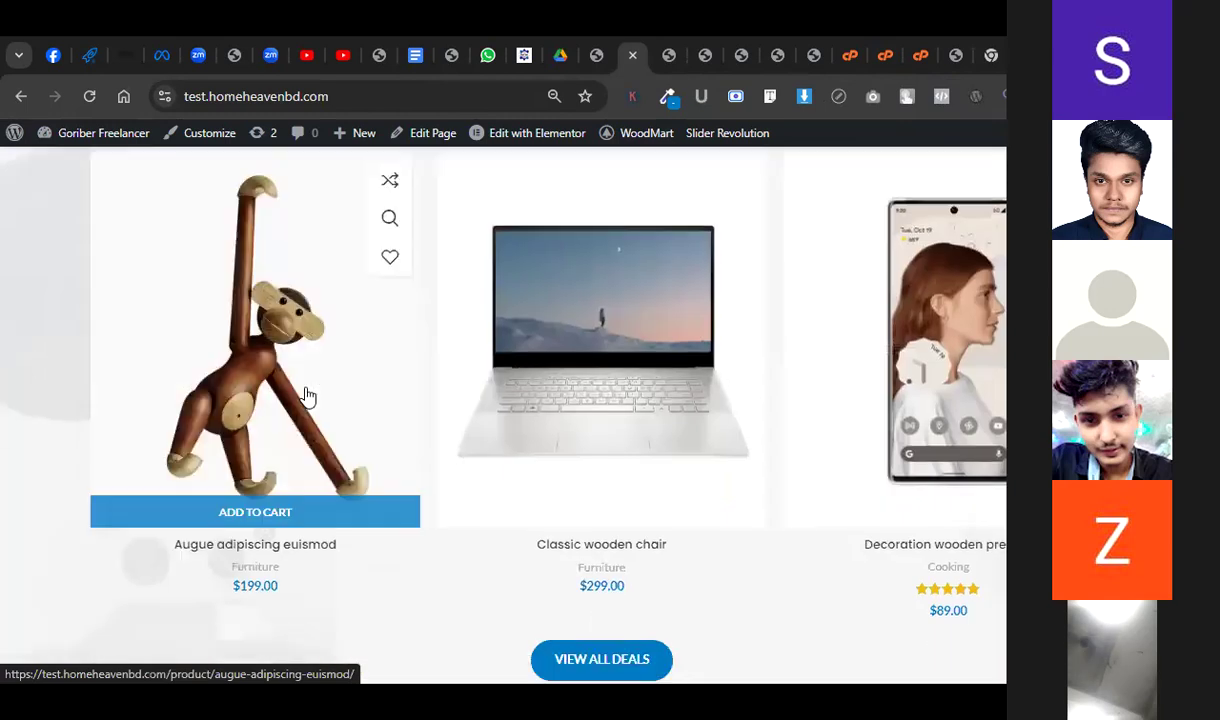
pyautogui.click(293, 514)
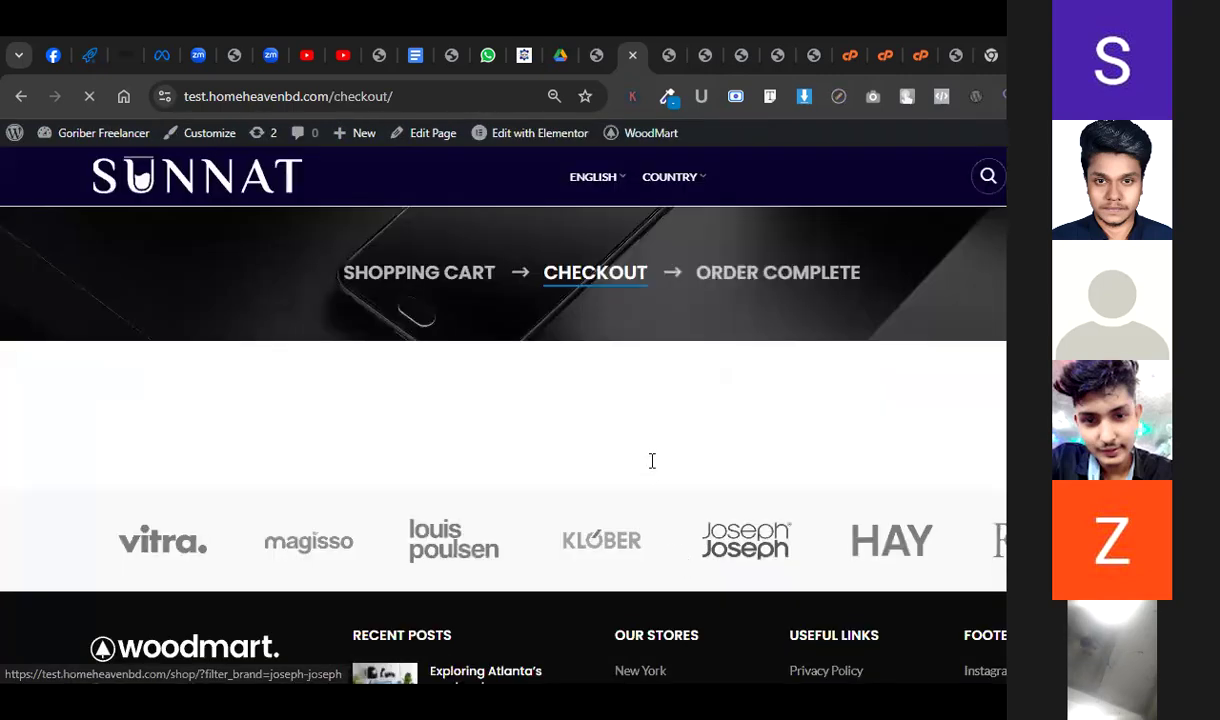
# Review the checkout page's contact, billing and order summary fields, and return to the store homepage.
pyautogui.scroll(-3, 586, 484)
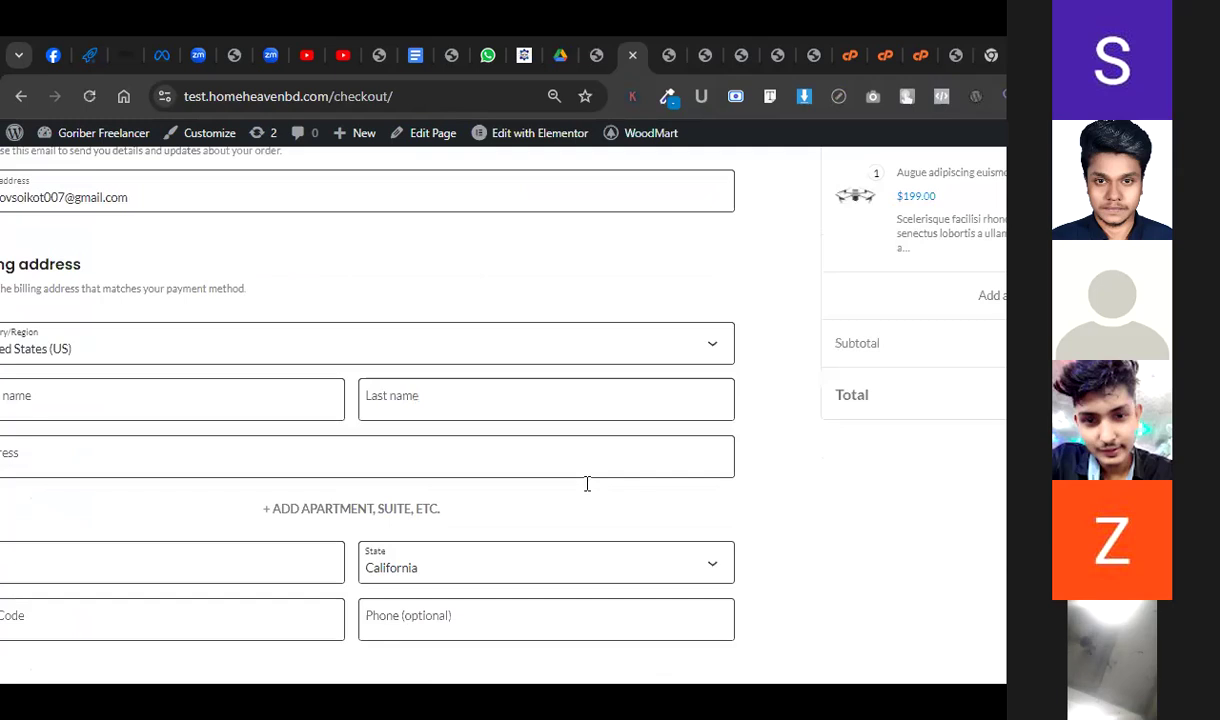
pyautogui.scroll(3, 588, 488)
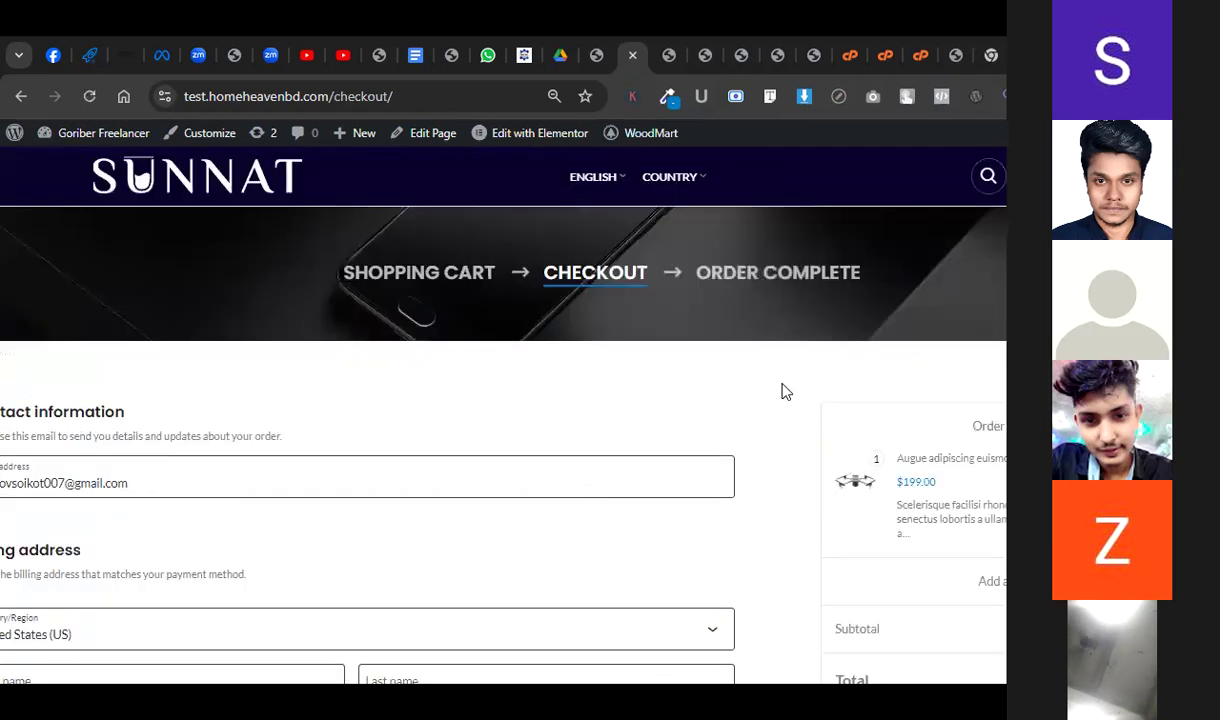
pyautogui.click(266, 190)
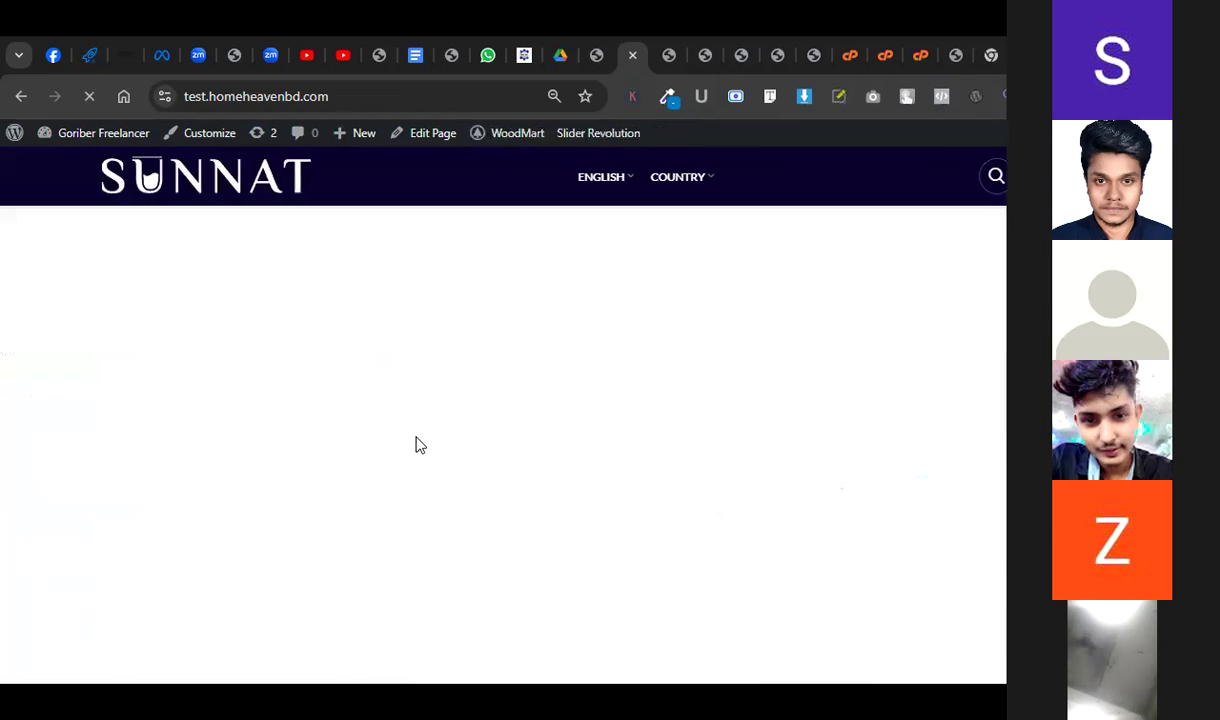